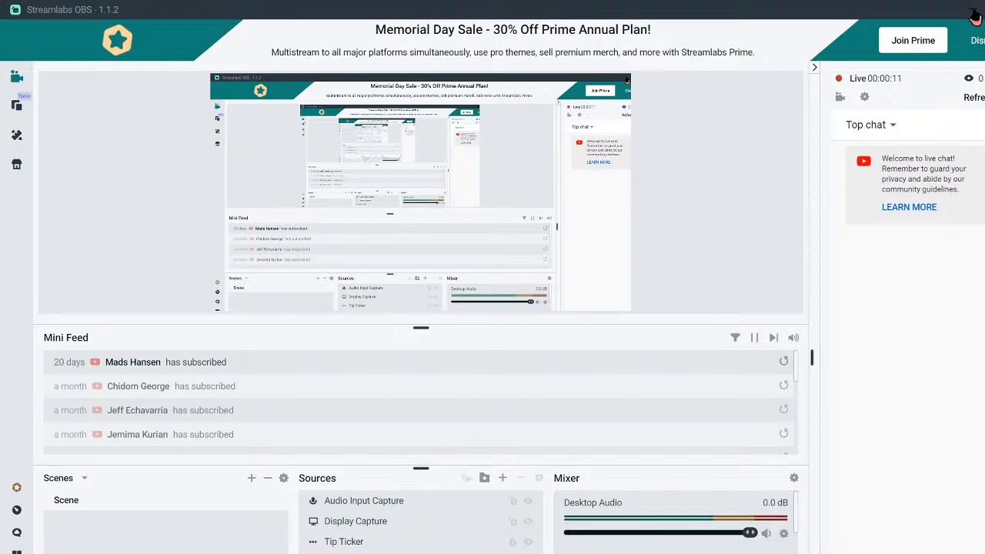
Reload the YouTube channel, open the live Furniture Rental Model stream, then switch to the smarthelping tab.
click(973, 12)
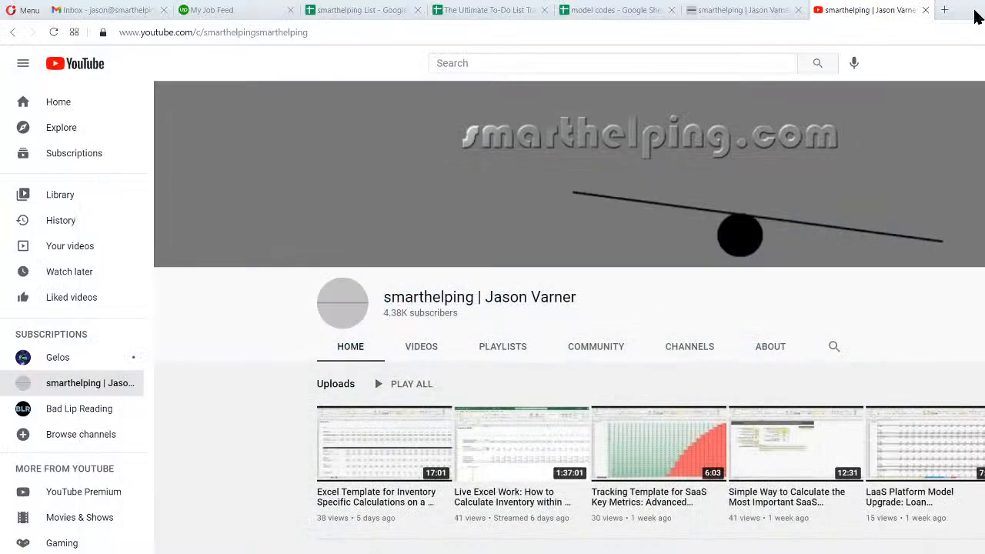
click(53, 33)
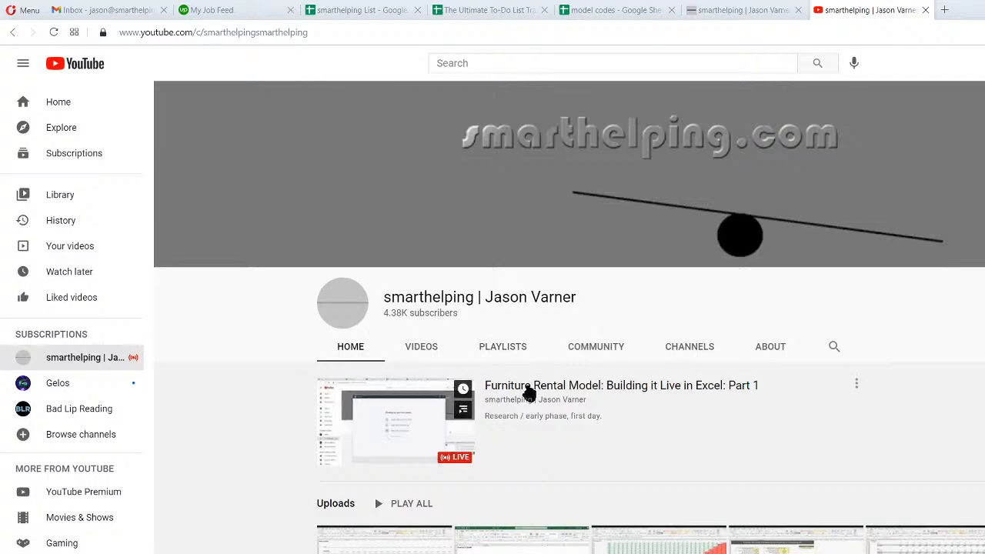
click(529, 391)
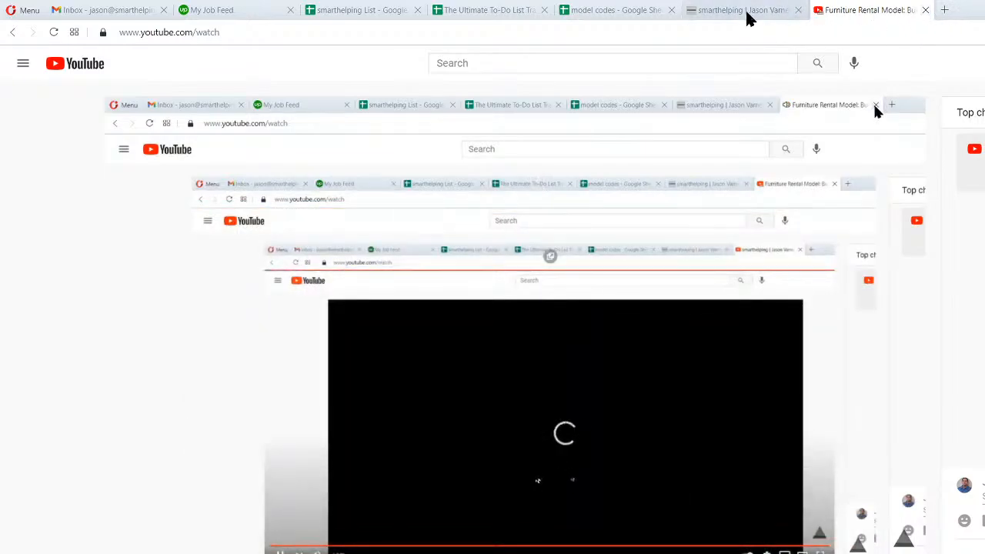
click(777, 10)
Close the stream tab and browse the Financial Models template catalogue.
click(925, 10)
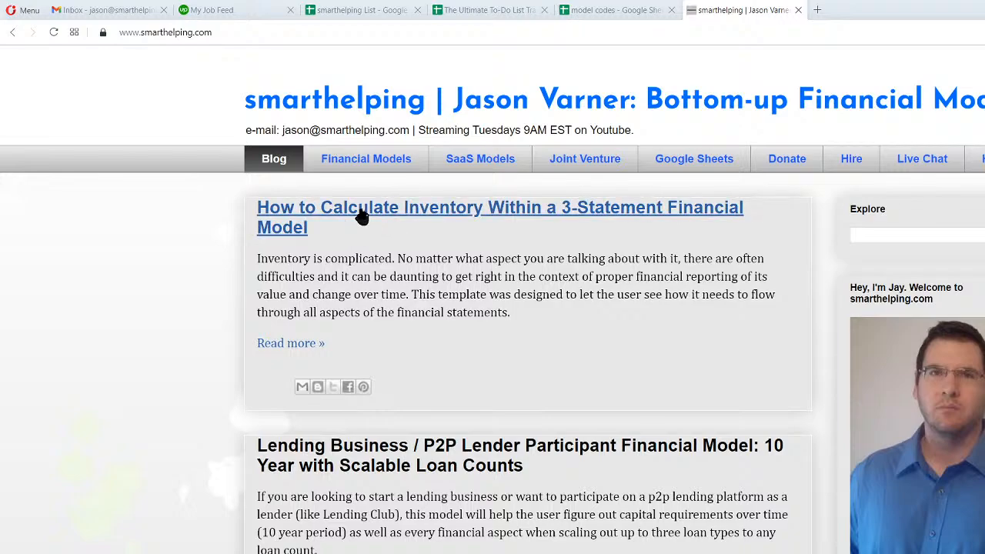
click(390, 163)
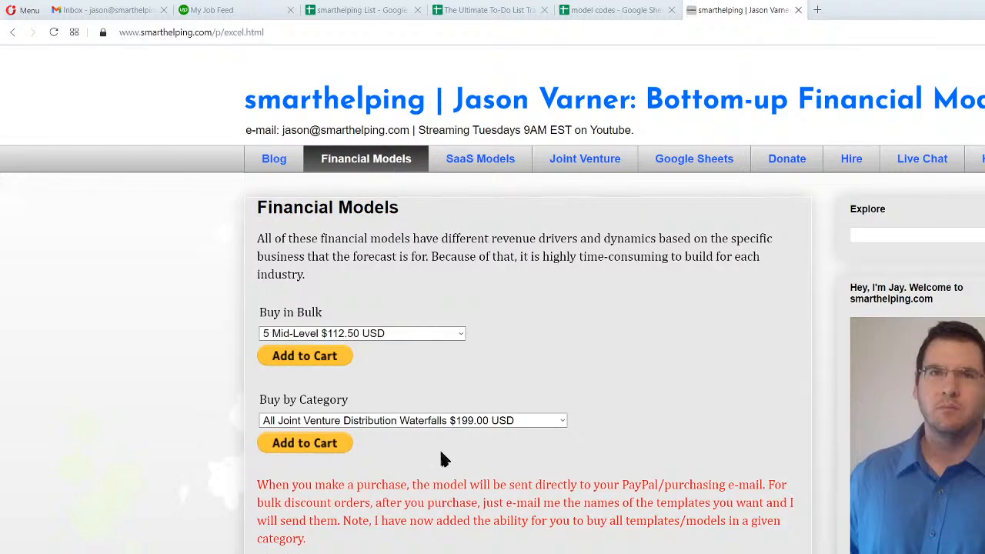
scroll(451, 495, down, 10)
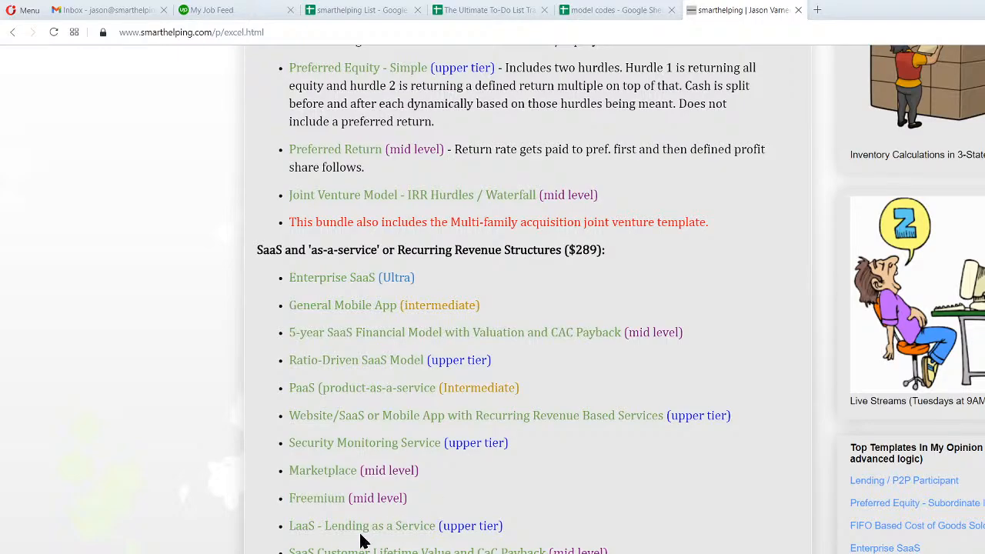
scroll(361, 531, down, 3)
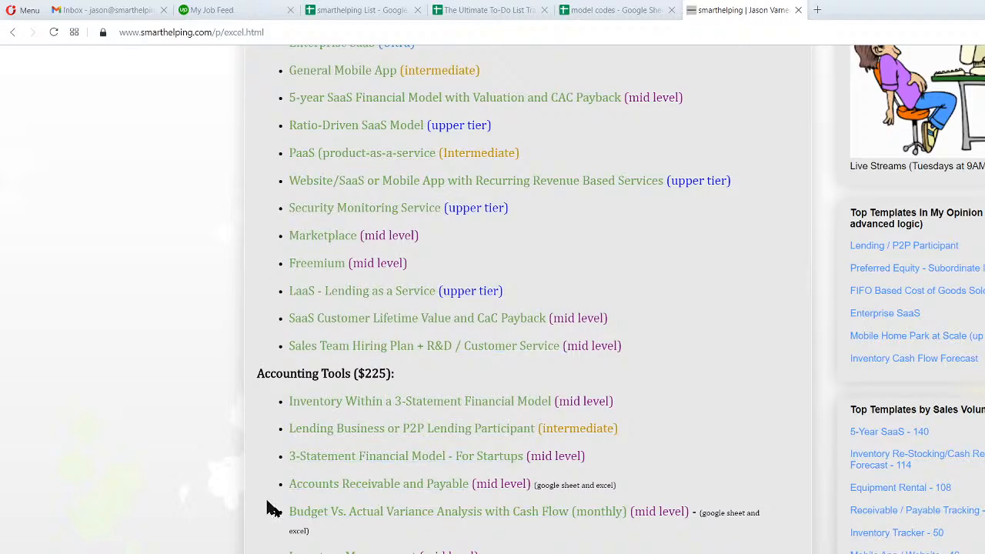
scroll(344, 492, down, 20)
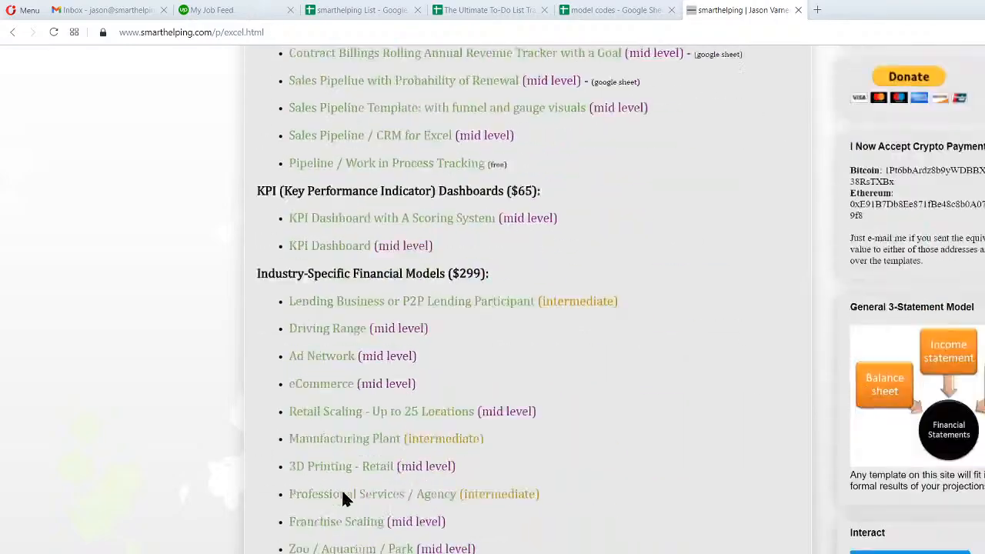
Open the 'LaaS - Lending as a Service Platform' 10-year startup financial model page.
scroll(342, 496, up, 20)
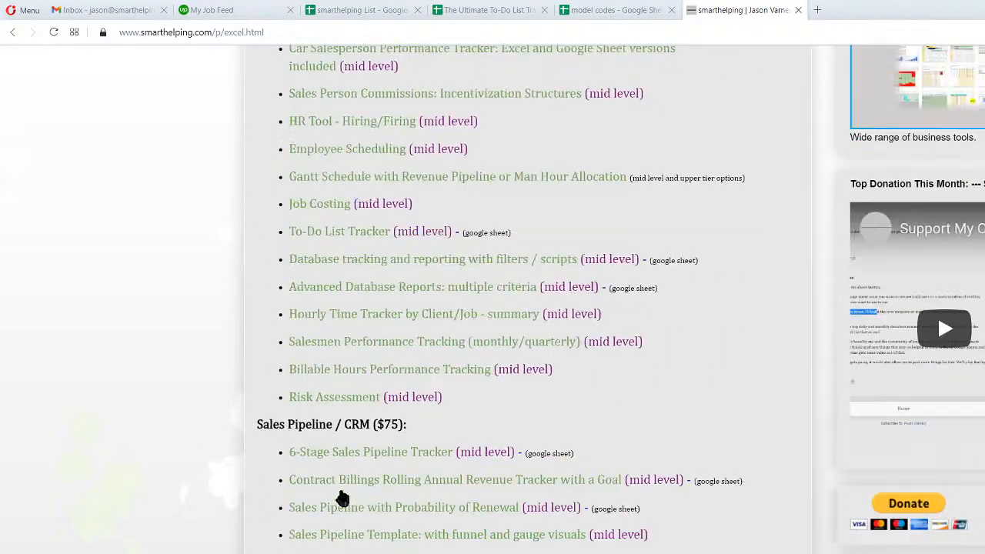
scroll(342, 496, up, 9)
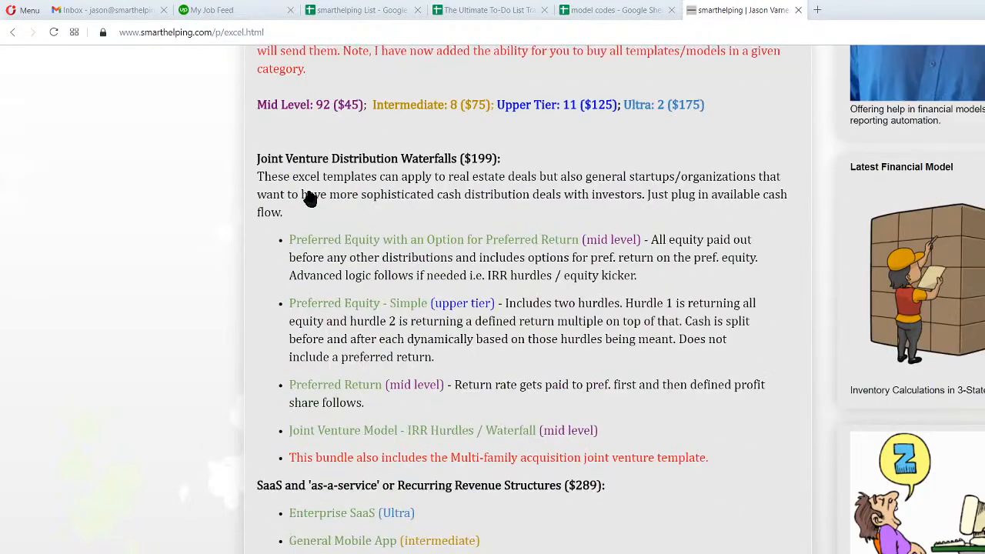
scroll(307, 198, down, 3)
click(333, 529)
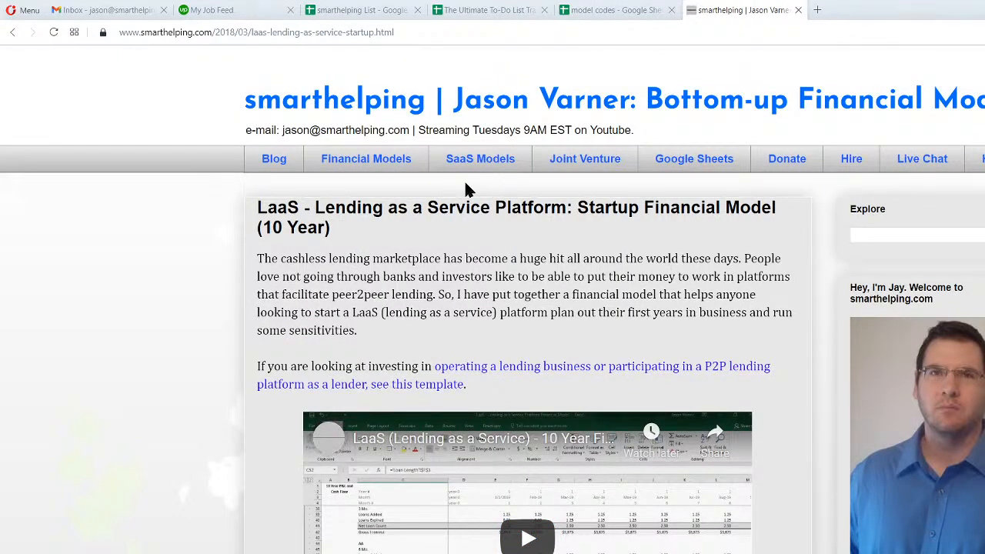
Open the SaaS Models page and scroll through its templates.
click(357, 167)
click(457, 158)
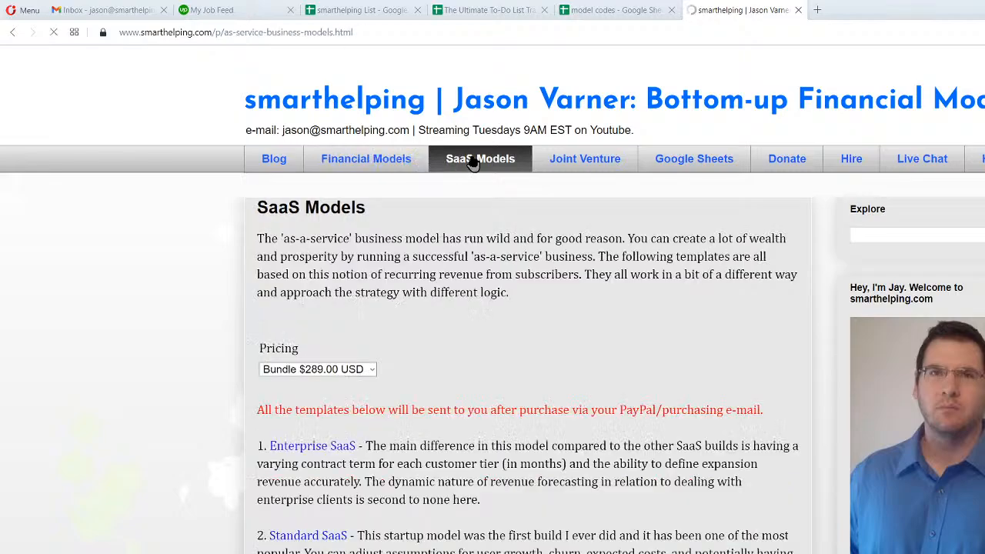
scroll(405, 400, down, 10)
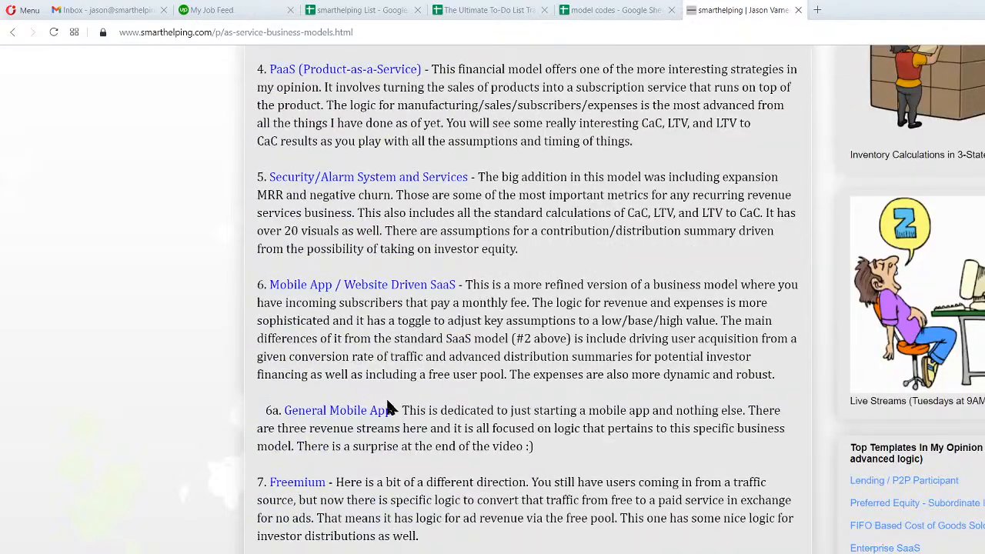
scroll(358, 425, down, 3)
Open and read the Customer Lifetime Value and CaC Payback template page.
click(357, 465)
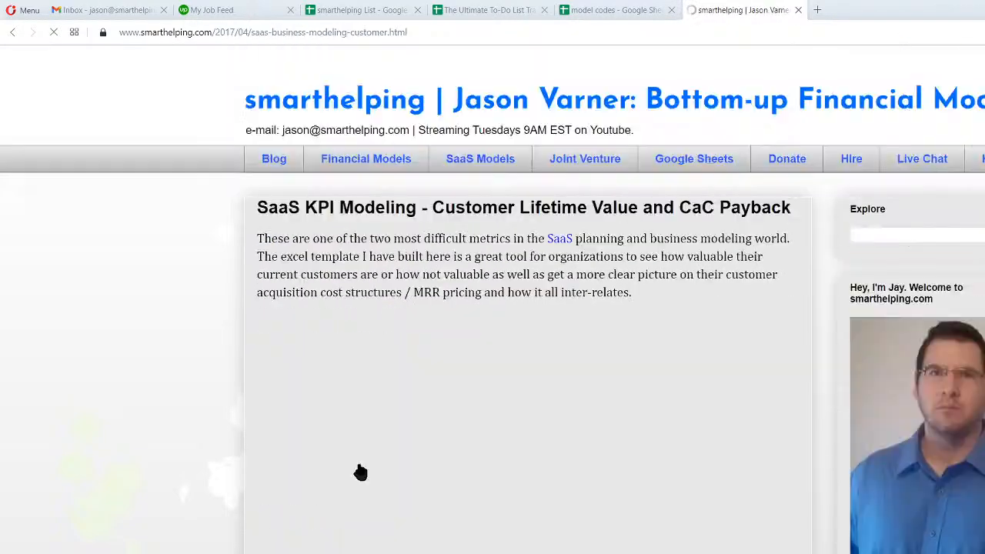
scroll(235, 458, down, 3)
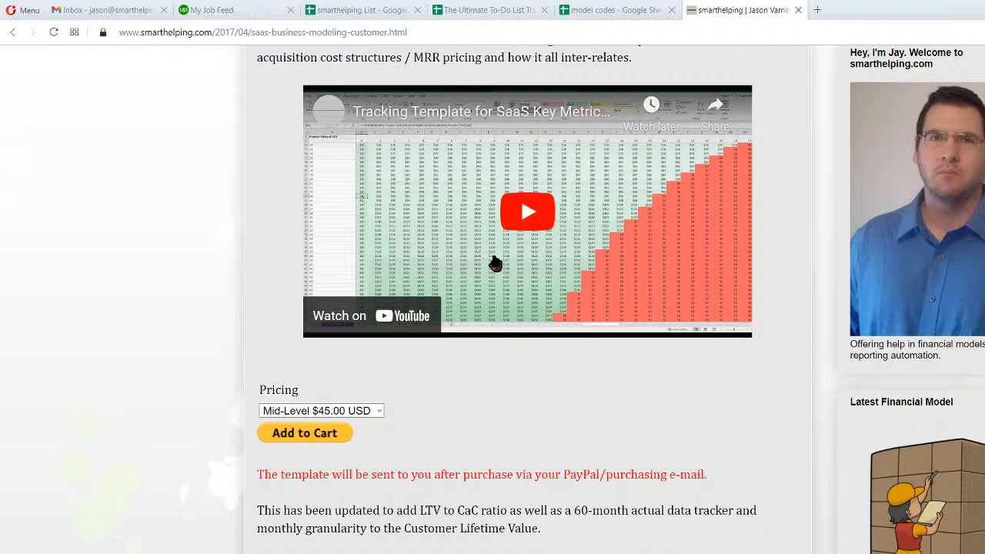
scroll(495, 263, up, 3)
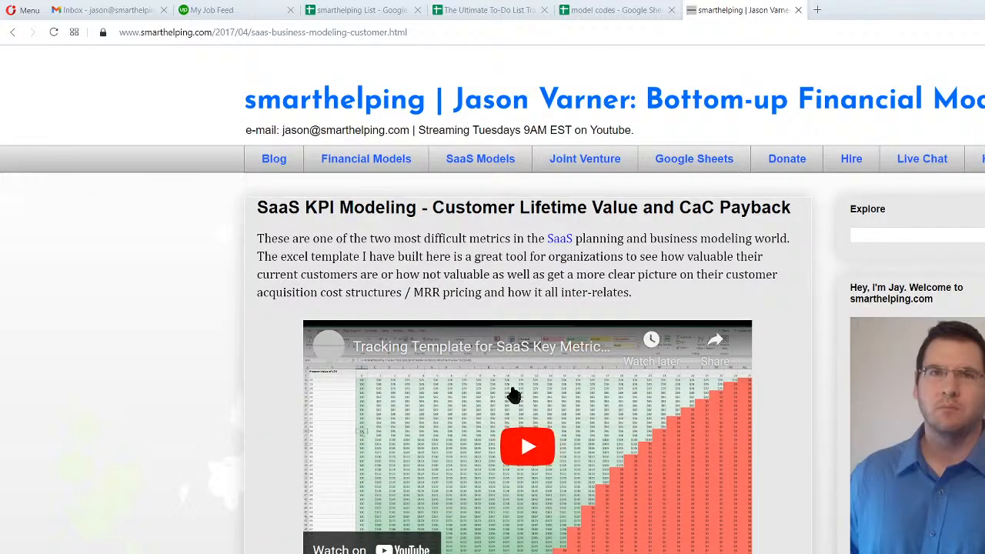
Return to the smarthelping blog home page and skim its posts.
click(271, 162)
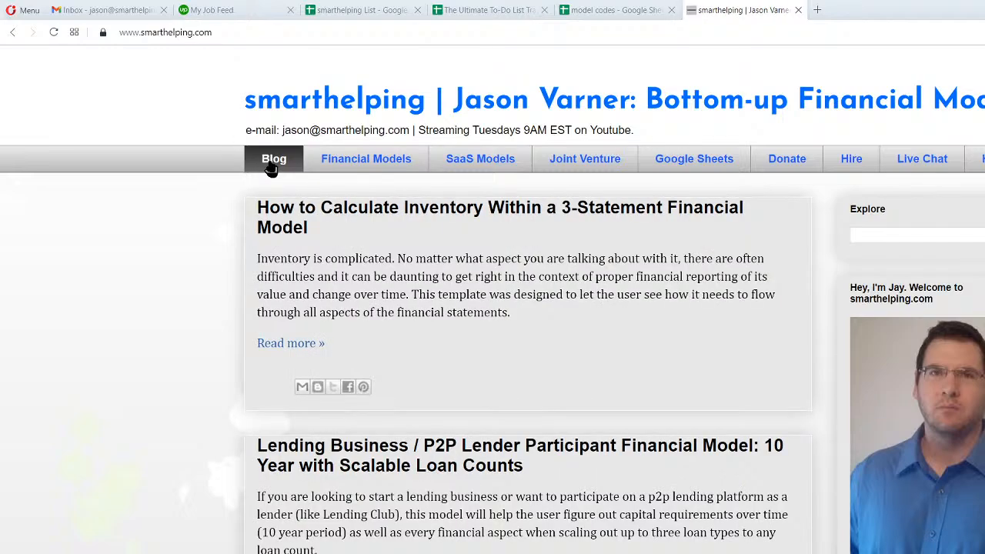
scroll(168, 393, down, 3)
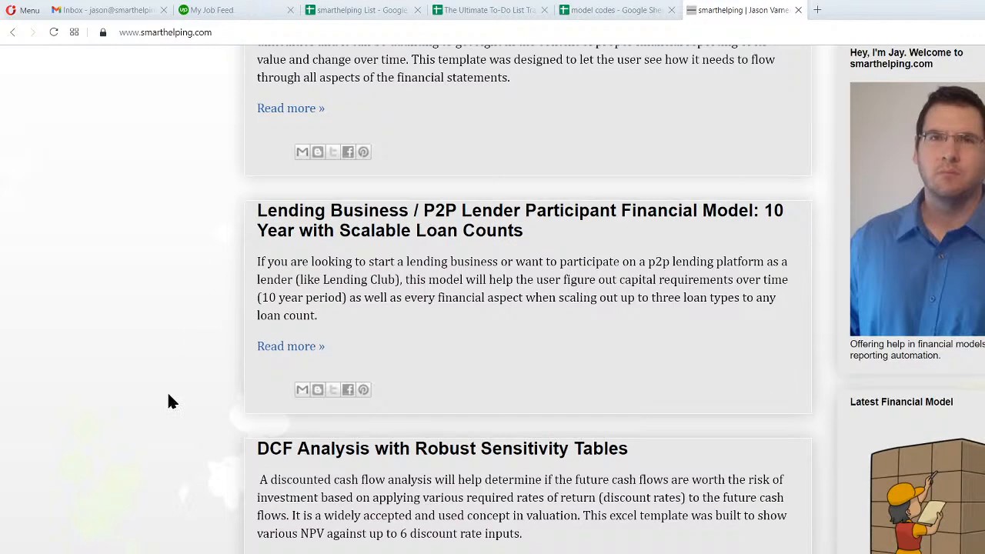
scroll(169, 395, up, 3)
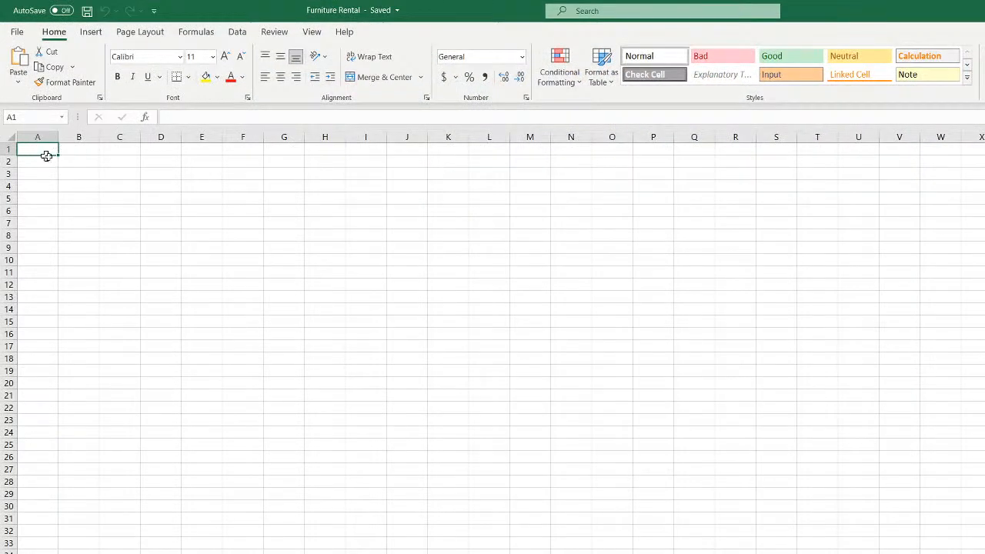
Select A1:S24 of the empty Furniture Rental sheet, return to A1, and switch to a blank Paint canvas.
drag(40, 151, 780, 442)
drag(36, 149, 950, 491)
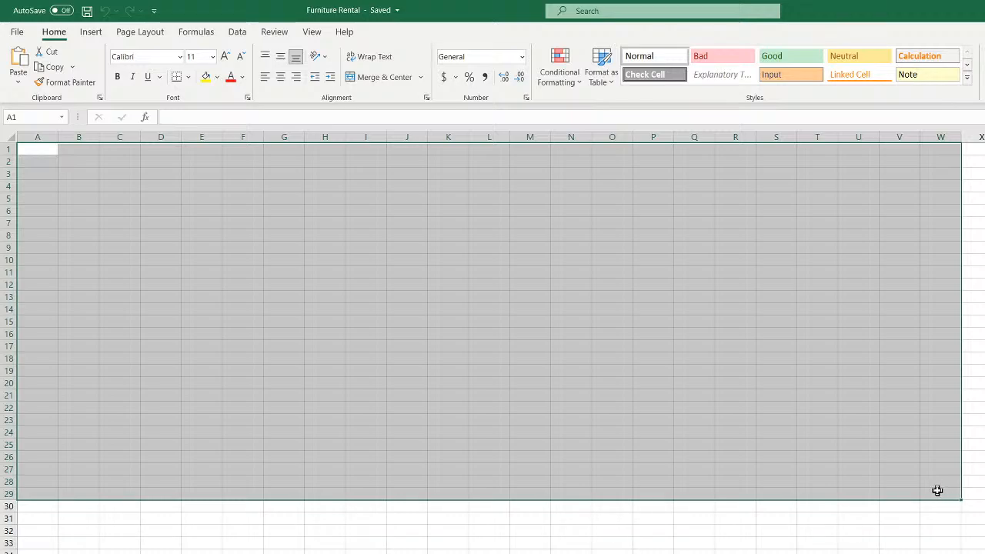
click(30, 147)
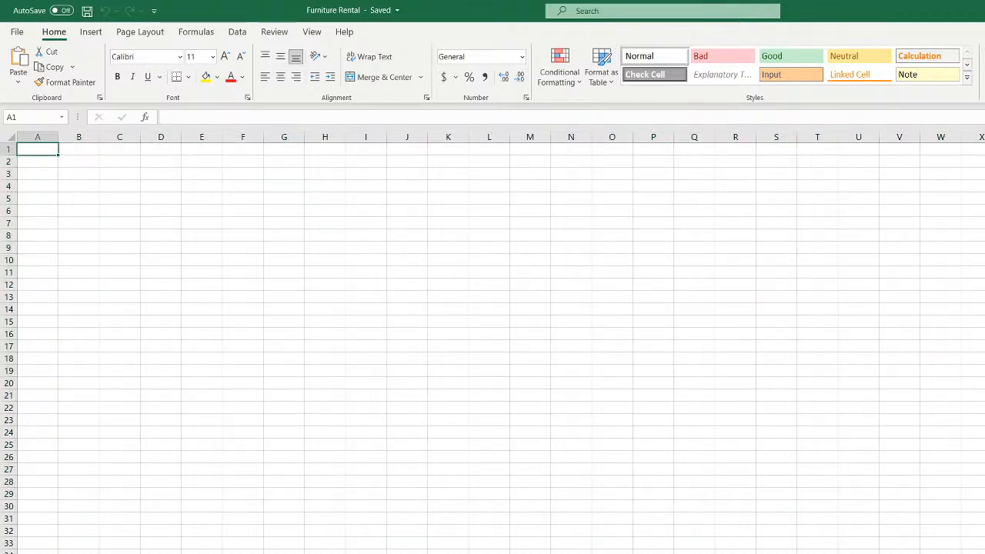
key(alt+Tab)
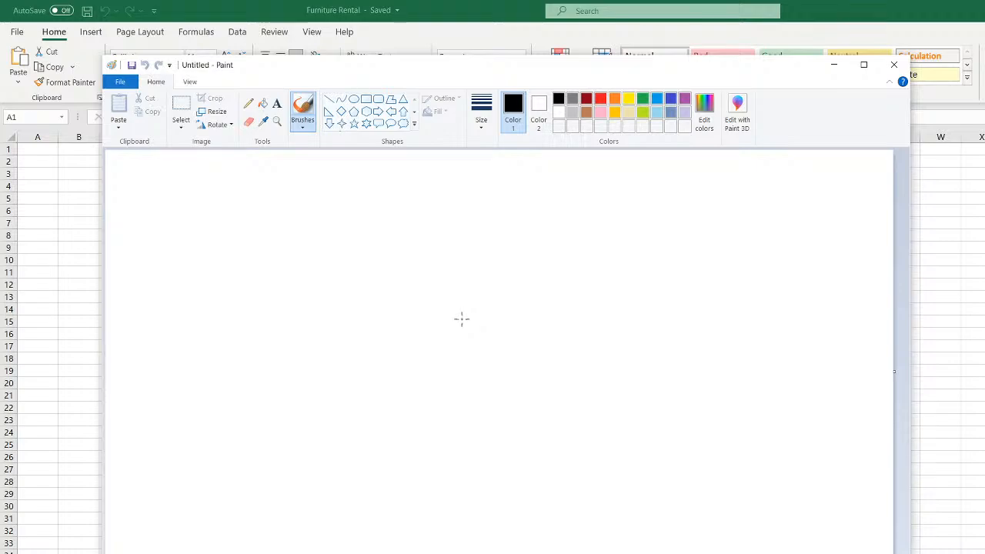
With the Pencil, sketch two columns of stacked boxes on the left of the canvas.
click(249, 103)
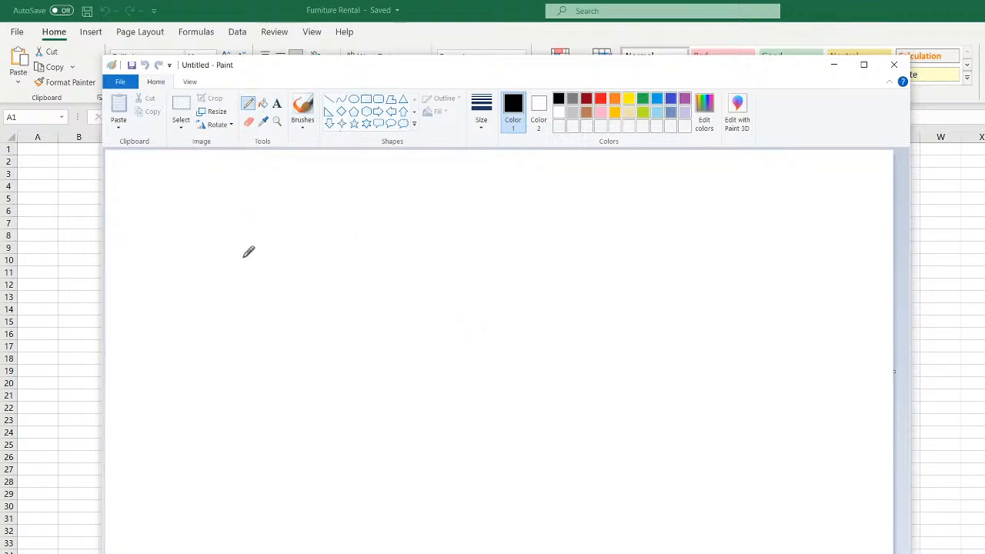
mouse_move(235, 247)
mouse_down()
mouse_move(268, 281)
mouse_move(279, 238)
mouse_move(232, 243)
mouse_up()
mouse_move(306, 243)
mouse_down()
mouse_move(310, 284)
mouse_move(351, 245)
mouse_move(307, 243)
mouse_up()
mouse_move(262, 312)
mouse_down()
mouse_move(262, 338)
mouse_move(274, 335)
mouse_move(278, 355)
mouse_up()
mouse_move(315, 312)
mouse_down()
mouse_move(371, 333)
mouse_move(382, 308)
mouse_up()
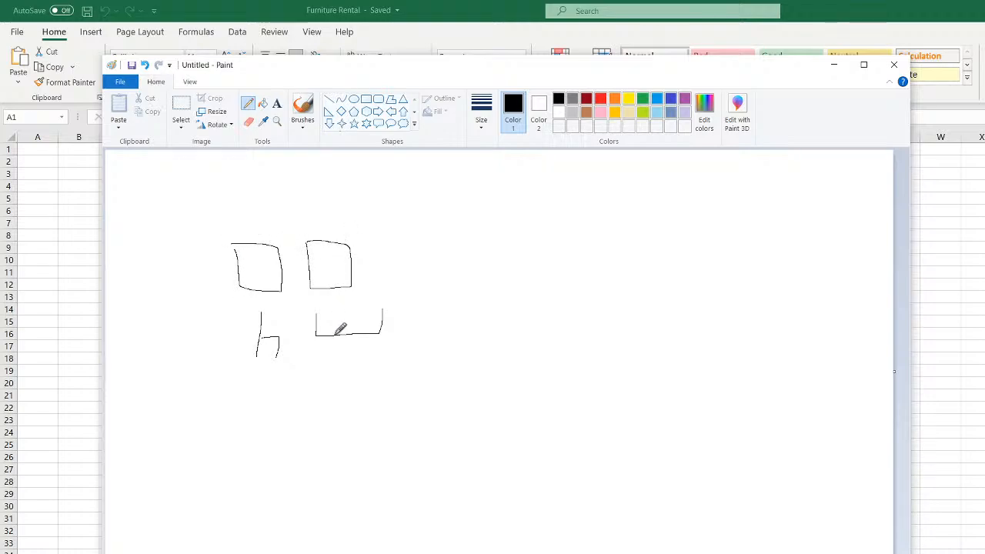
drag(261, 379, 247, 377)
mouse_move(317, 368)
mouse_down()
mouse_move(312, 393)
mouse_move(317, 369)
mouse_up()
mouse_move(265, 421)
mouse_down()
mouse_move(310, 444)
mouse_move(256, 419)
mouse_up()
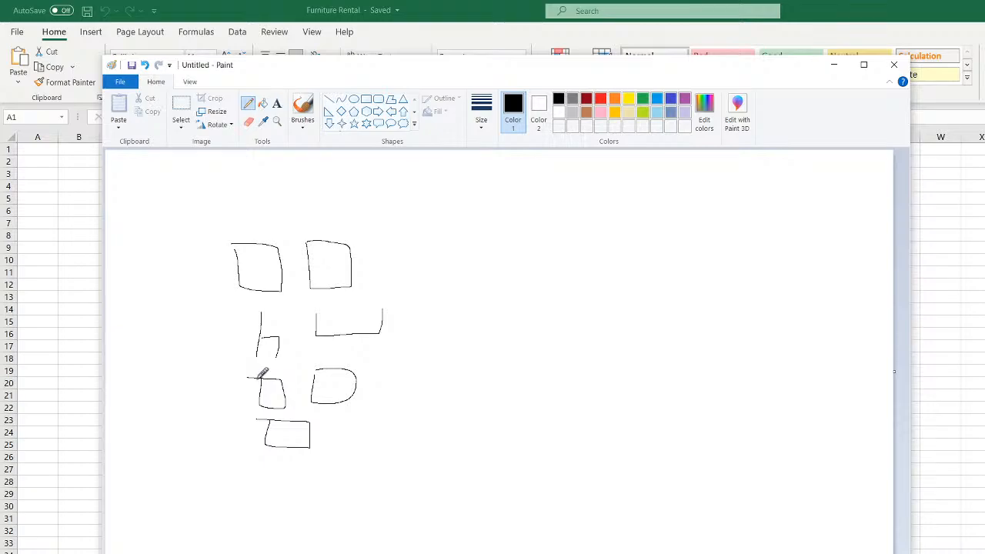
Draw three dashed rows of short lines to the right of the middle boxes.
drag(408, 316, 471, 317)
drag(488, 317, 554, 316)
drag(400, 352, 509, 352)
drag(522, 353, 543, 352)
drag(398, 385, 528, 387)
drag(560, 388, 562, 388)
Draw a stick figure with an oval head, body, legs and a smile right of the sketch.
mouse_move(667, 255)
mouse_down()
mouse_move(629, 277)
mouse_move(655, 252)
mouse_up()
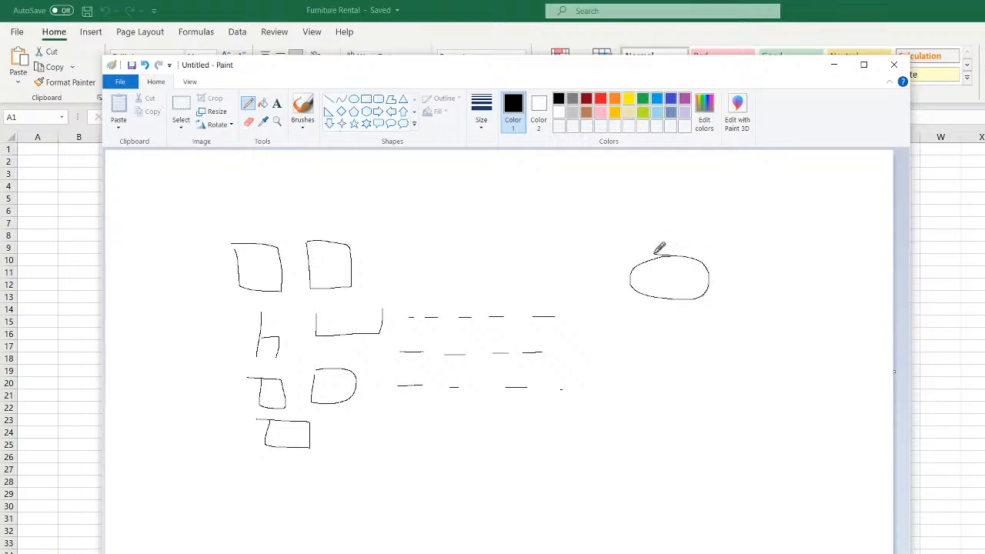
mouse_move(673, 303)
mouse_down()
mouse_move(701, 363)
mouse_move(648, 356)
mouse_up()
drag(662, 282, 684, 289)
Draw X marks across the two top boxes.
mouse_move(242, 257)
mouse_down()
mouse_move(272, 270)
mouse_move(243, 270)
mouse_up()
mouse_move(325, 256)
mouse_down()
mouse_move(340, 267)
mouse_move(327, 268)
mouse_up()
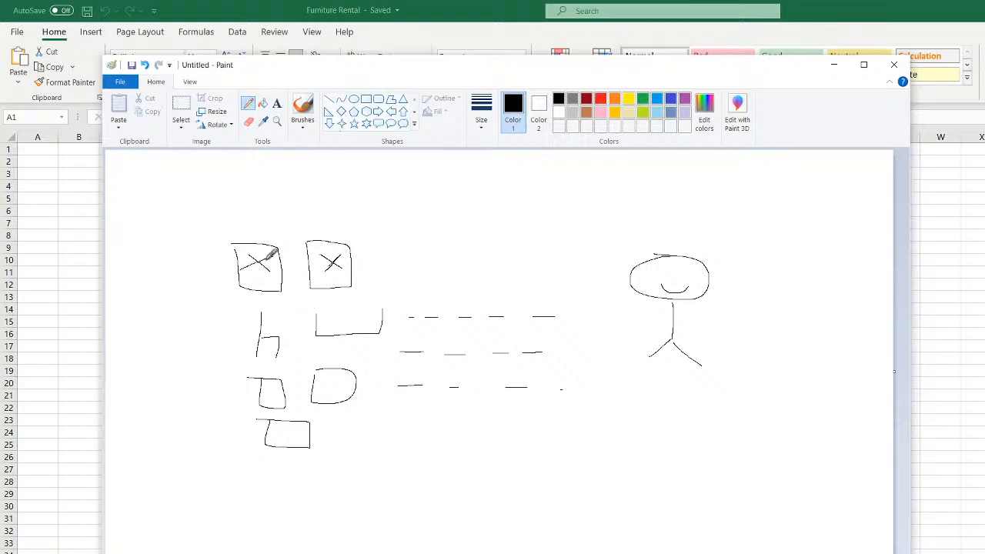
drag(247, 264, 280, 255)
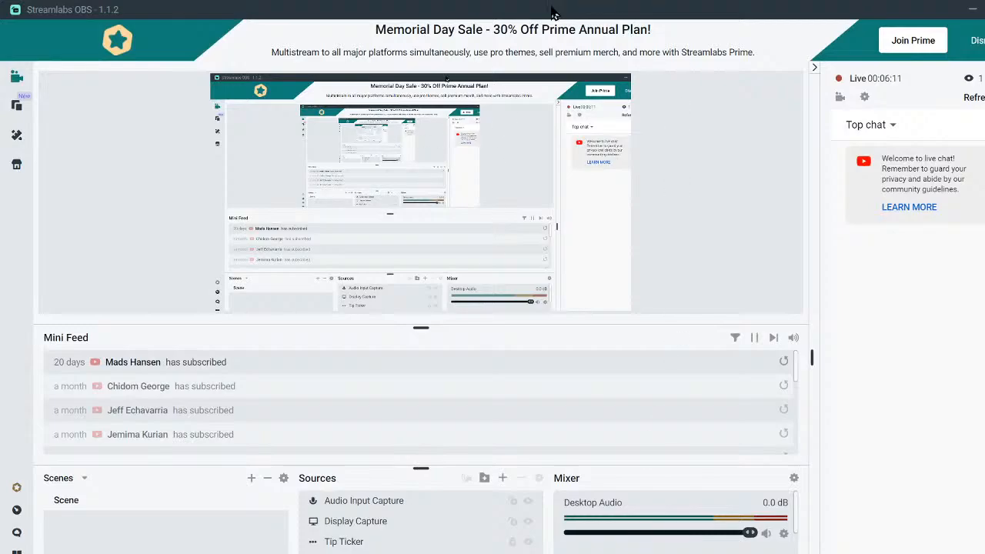
Move the stream window aside and rename the Furniture Rental workbook's sheet tabs.
drag(769, 8, 845, 81)
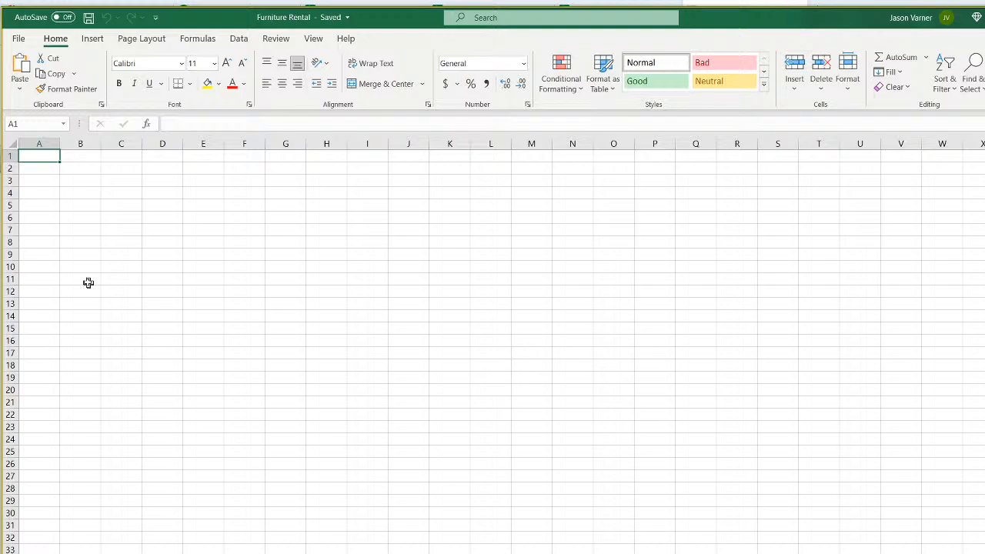
click(88, 182)
click(165, 255)
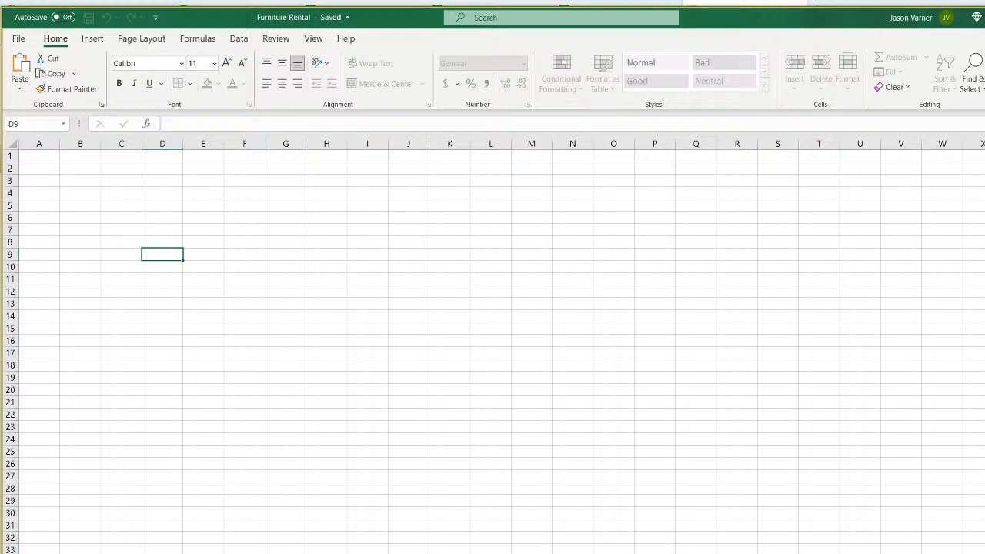
key(Return)
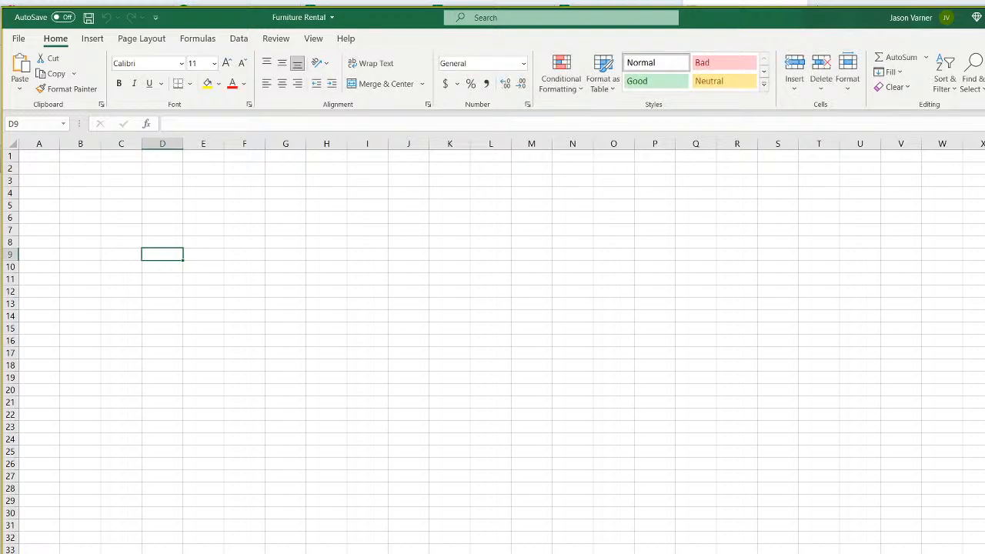
click(39, 157)
right_click(68, 552)
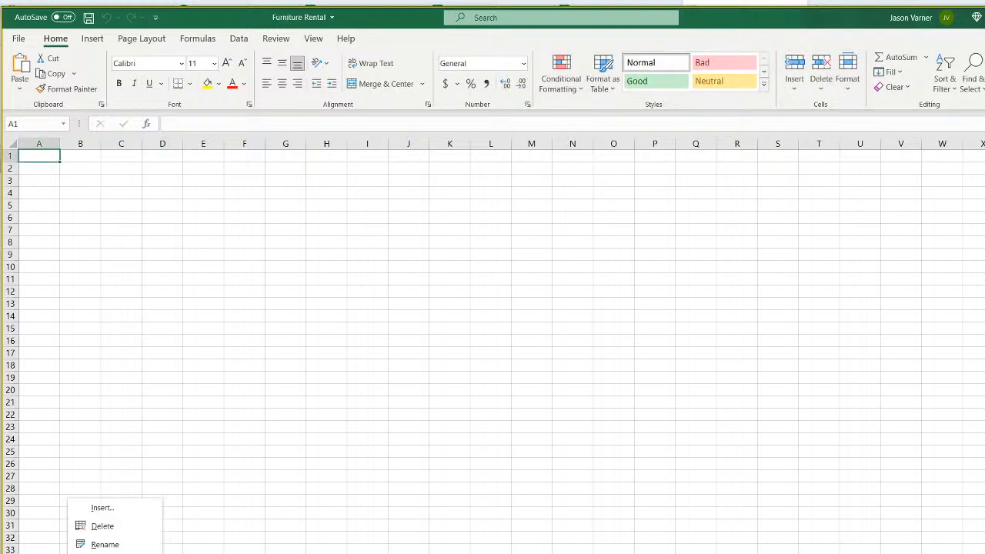
click(106, 544)
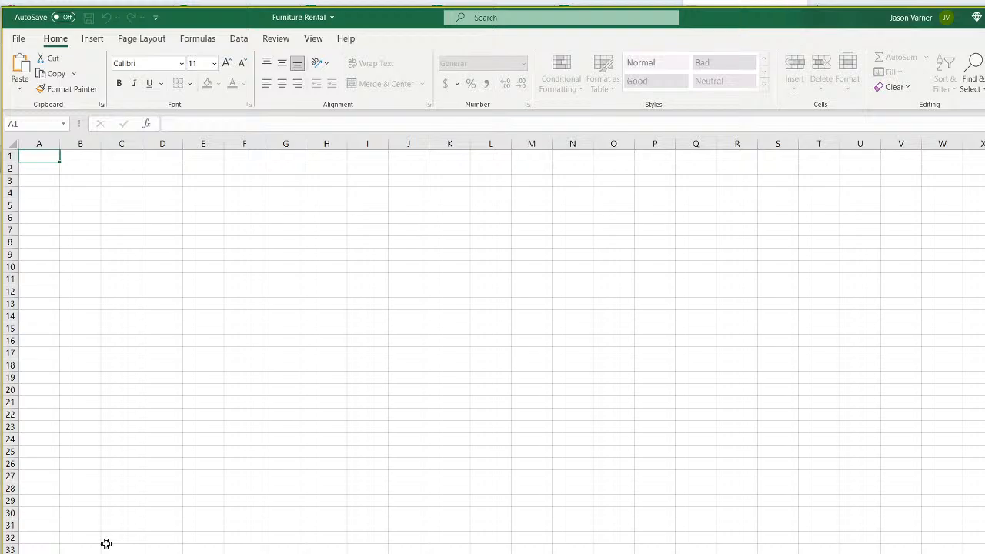
key(Return)
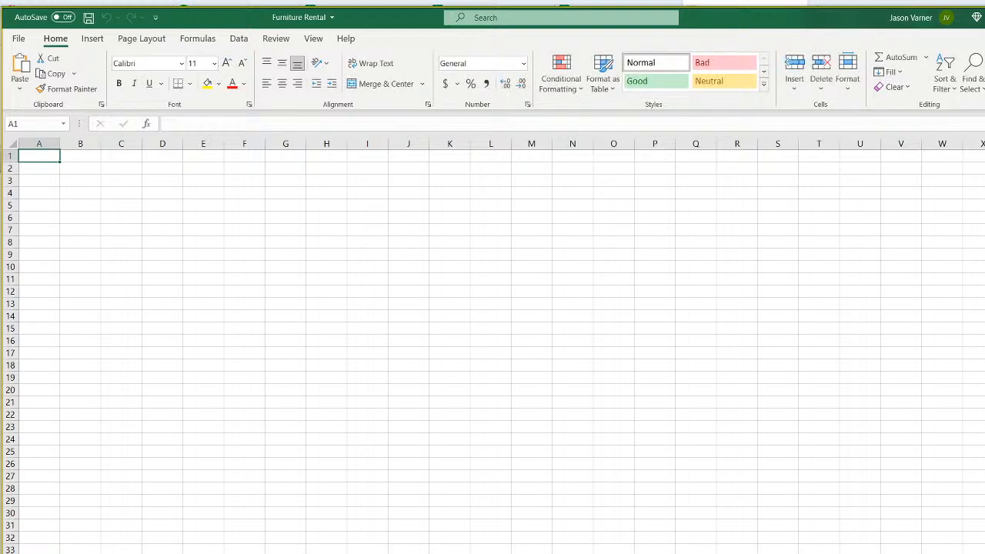
double_click(100, 553)
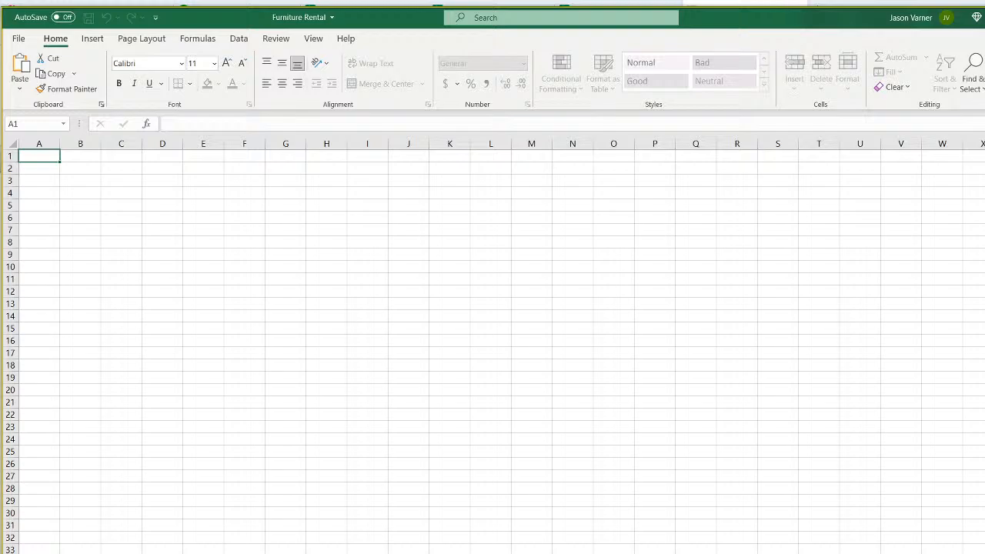
key(Return)
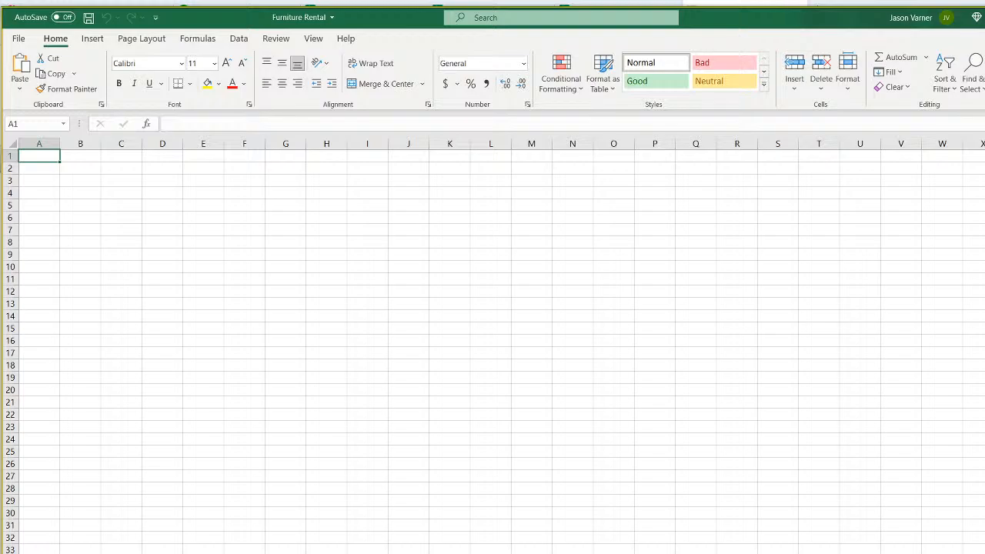
Open ecommerce.xlsx from the models folder in File Explorer.
key(super+e)
click(44, 242)
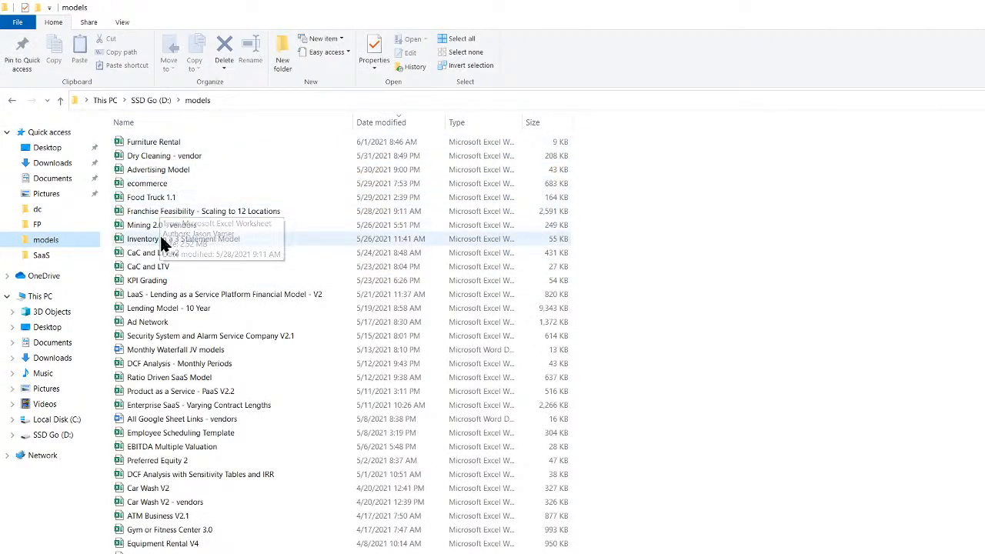
double_click(166, 186)
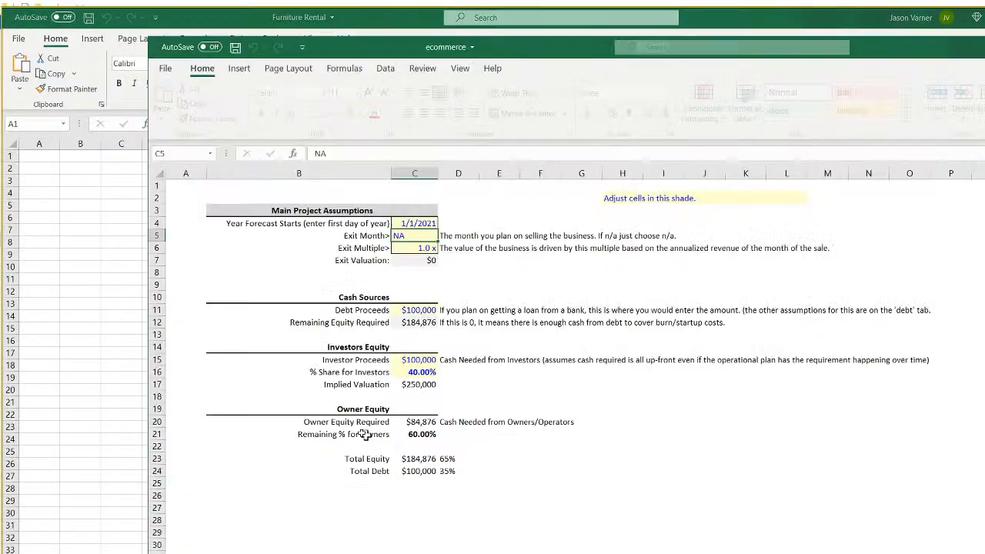
Copy the ecommerce range A1:O26 and bring up paste options at Furniture Rental cell A1.
drag(183, 186, 886, 465)
right_click(643, 300)
click(668, 331)
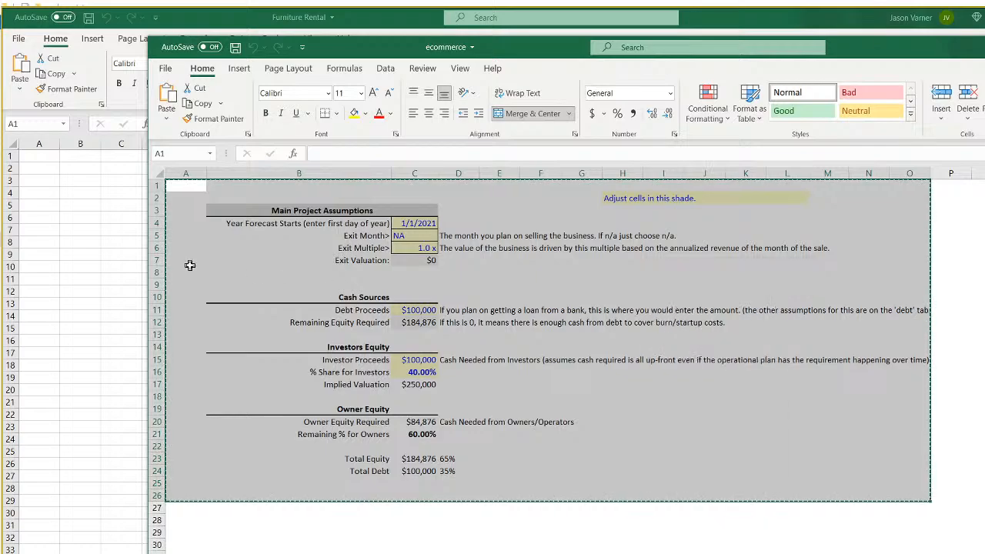
click(38, 155)
right_click(39, 155)
Paste the assumptions block at A1, hide gridlines, and autofit column B.
click(67, 220)
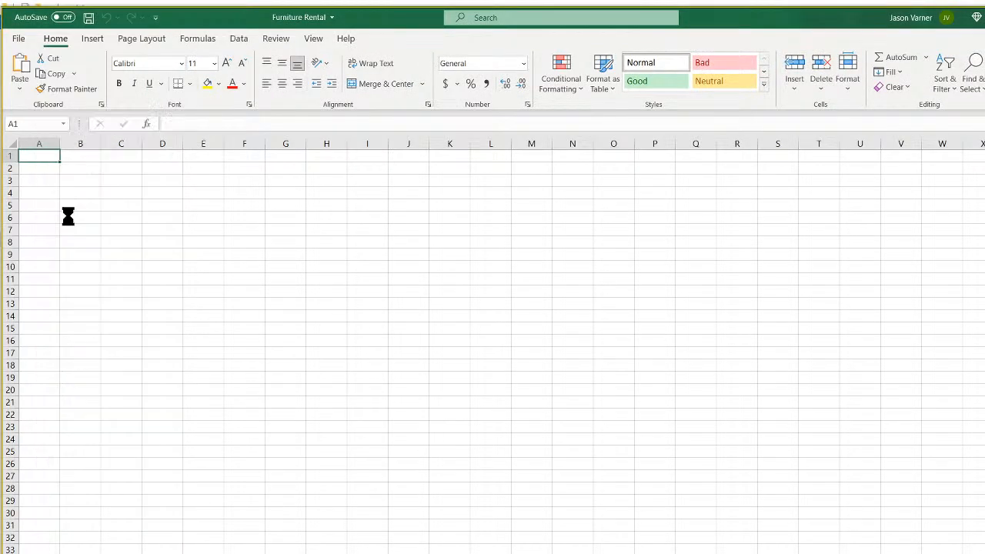
click(313, 38)
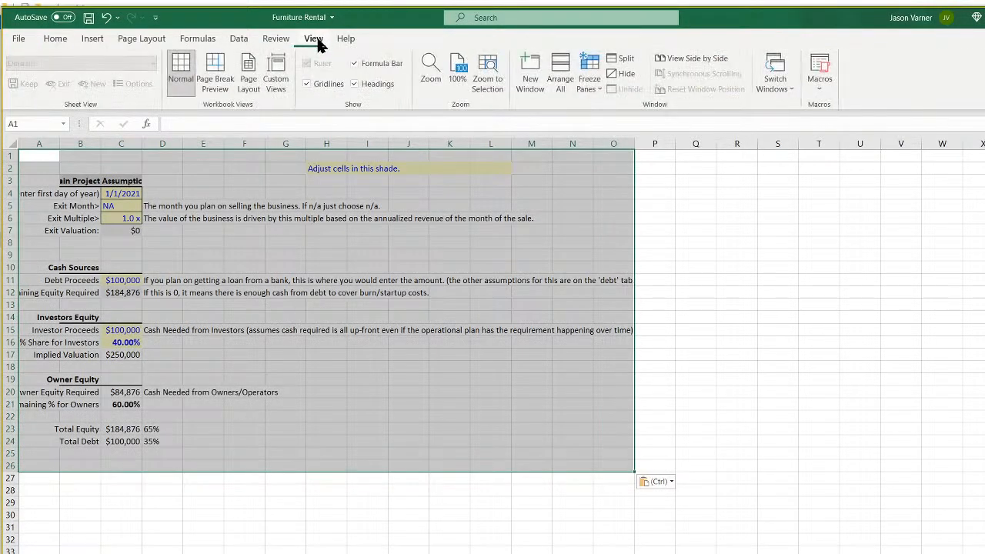
click(307, 84)
click(355, 330)
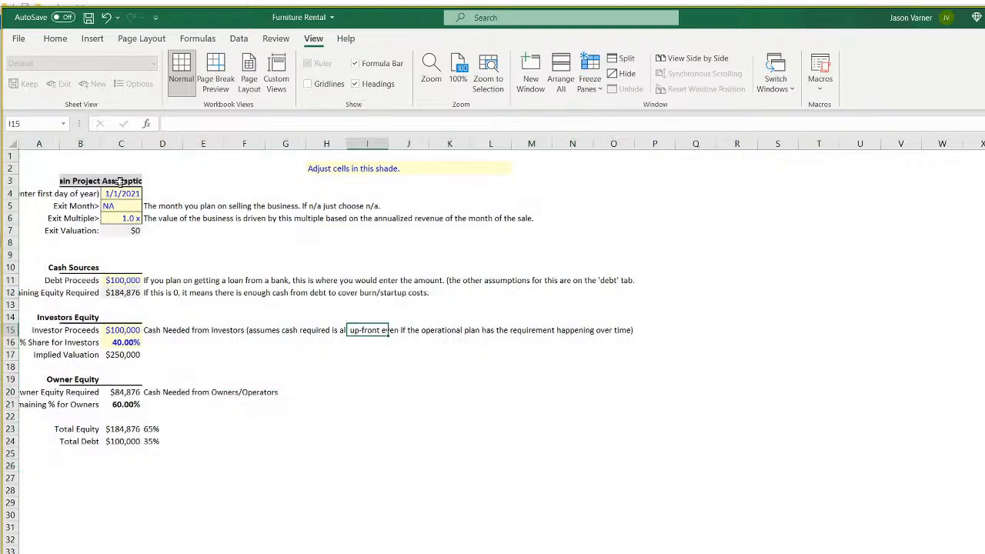
double_click(103, 143)
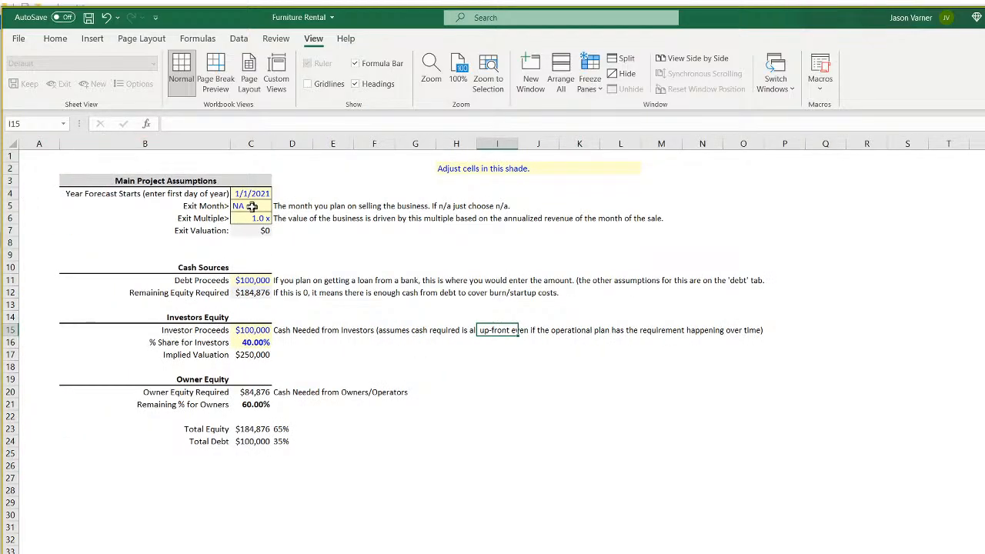
Check the start date and Exit Month cells, add a blank sheet, and start renaming the assumptions sheet.
click(256, 195)
click(259, 206)
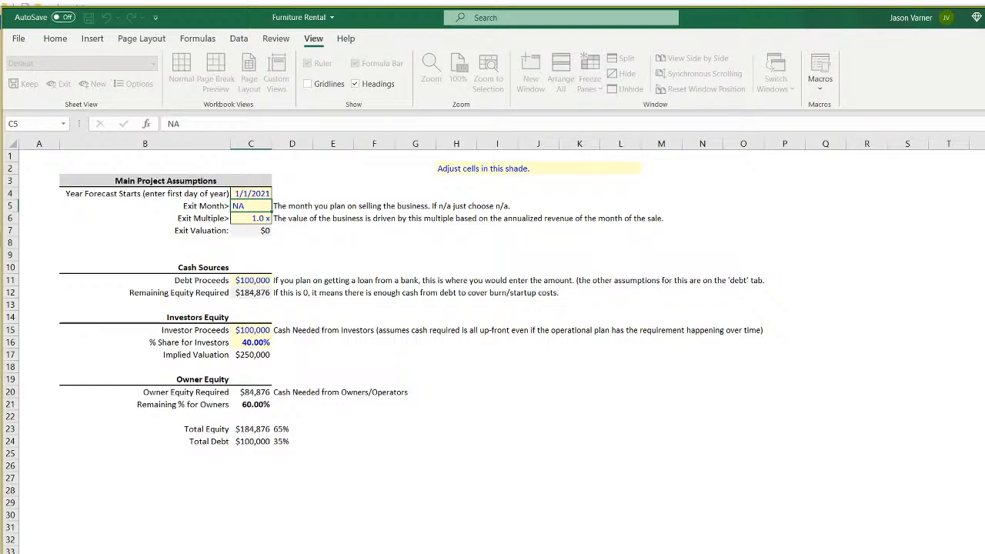
key(shift+F11)
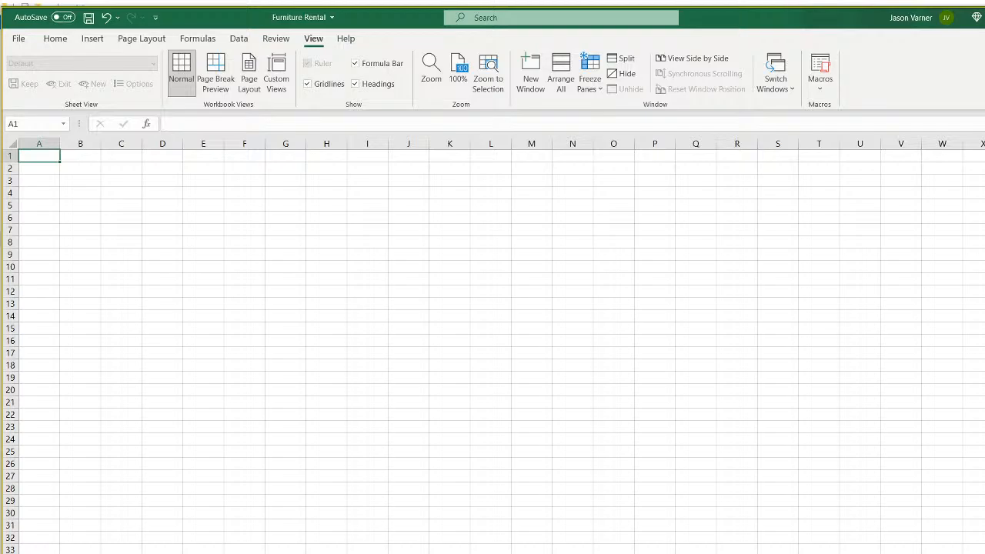
key(ctrl+Page_Up)
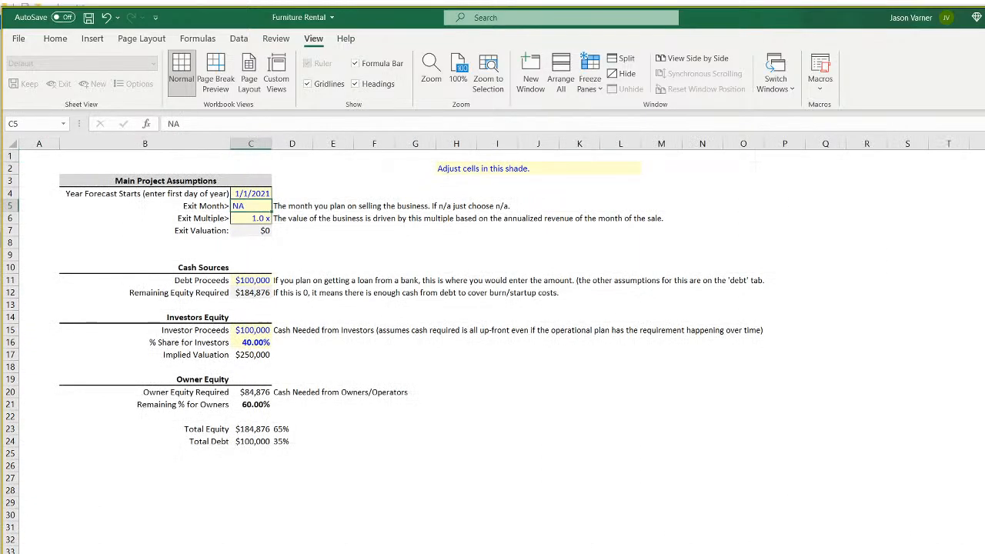
key(alt+h)
key(o)
key(r)
Clear the Exit Valuation formula in C7 and fill the cell yellow.
click(262, 193)
click(260, 205)
click(254, 229)
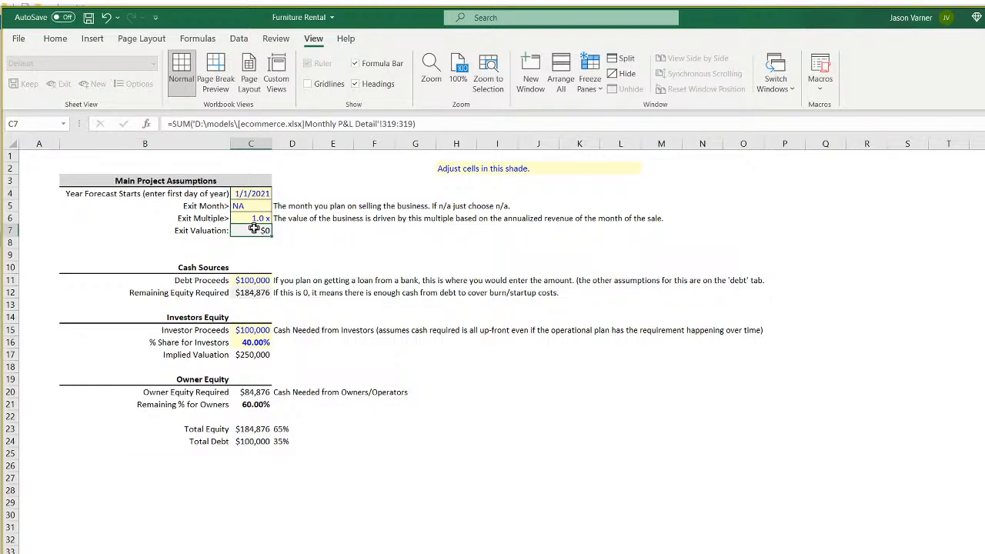
key(Delete)
click(55, 39)
click(213, 87)
Clear the Remaining Equity Required formula in C12 and fill it yellow.
click(259, 292)
key(BackSpace)
key(Return)
click(260, 292)
click(207, 83)
Review the Implied Valuation formula in C17 and the input cells C4 to C6.
click(254, 354)
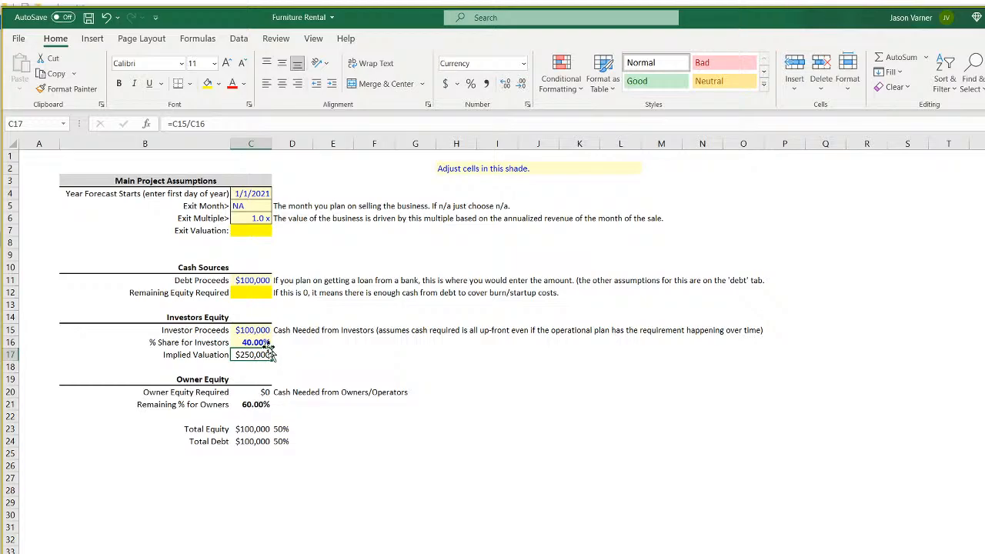
drag(254, 194, 257, 219)
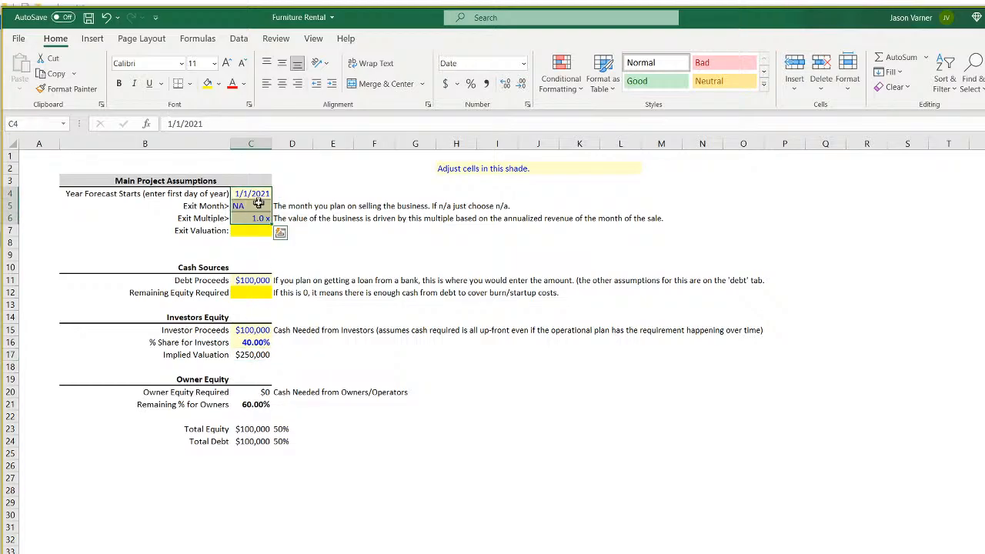
click(259, 205)
click(254, 193)
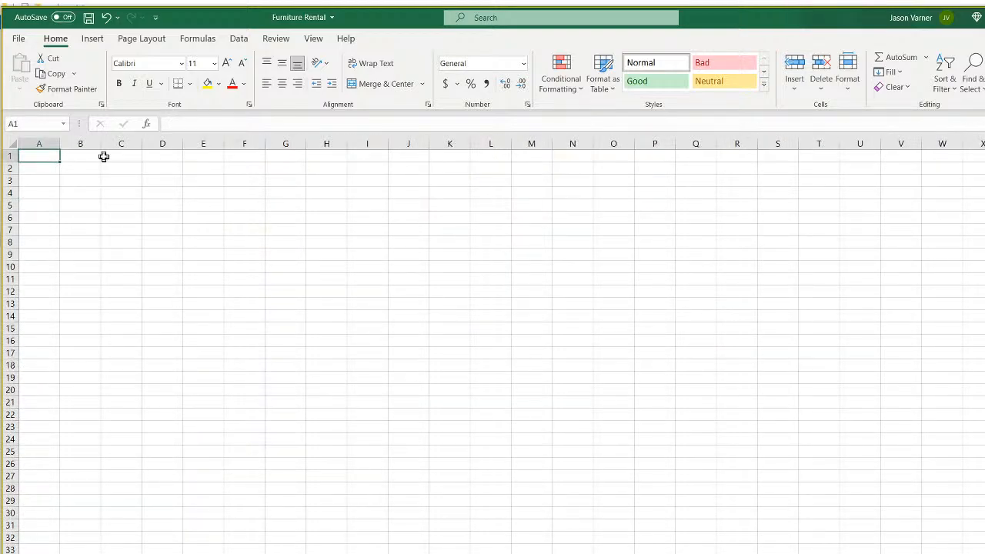
In A1, enter a DATE formula giving January 1 of the year in the Control sheet's C4.
text(=)
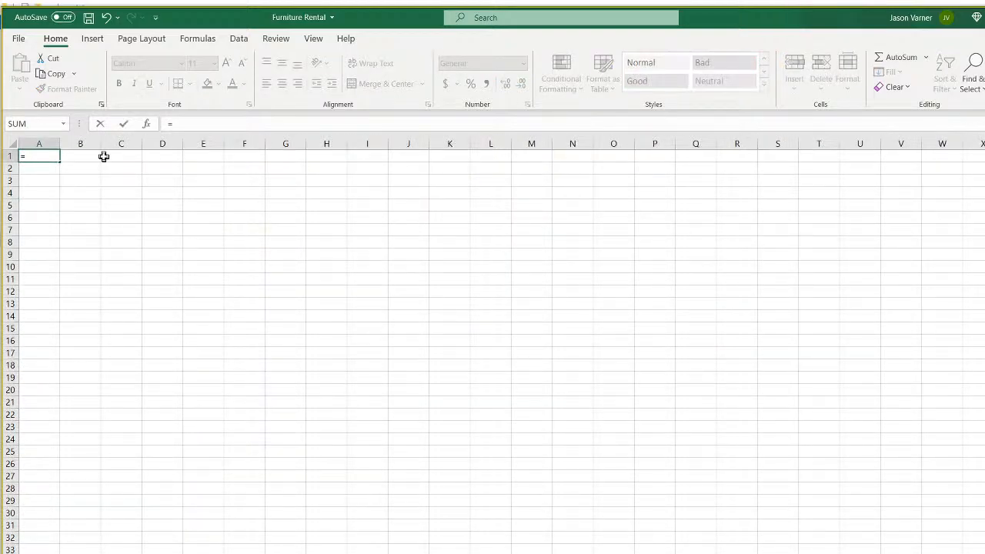
text(date(year()
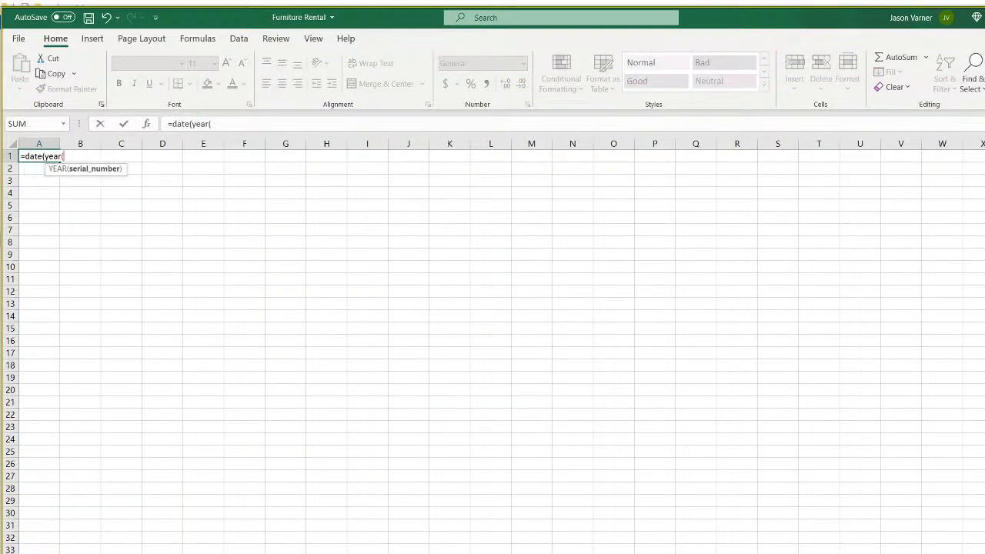
key(ctrl+Page_Up)
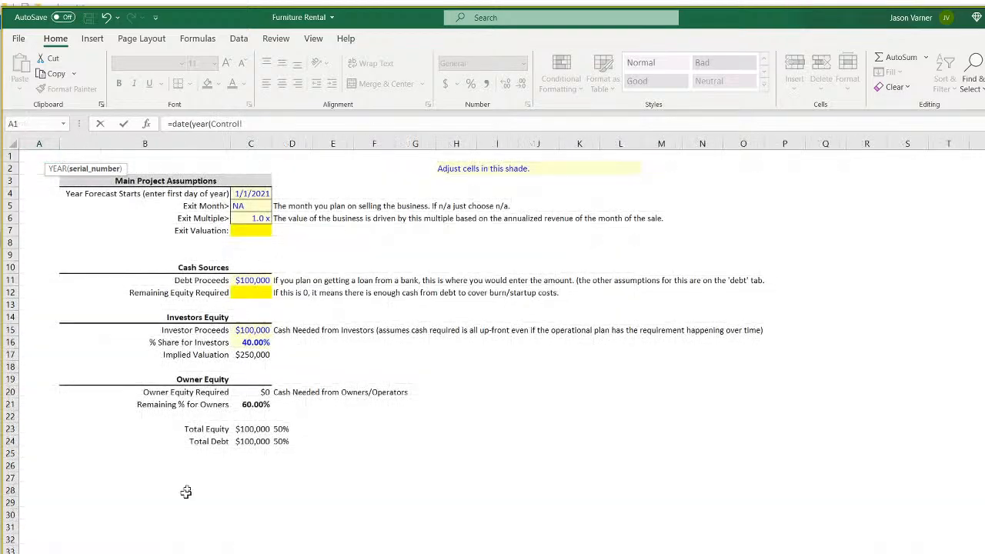
click(252, 192)
text(),1,1)
key(Return)
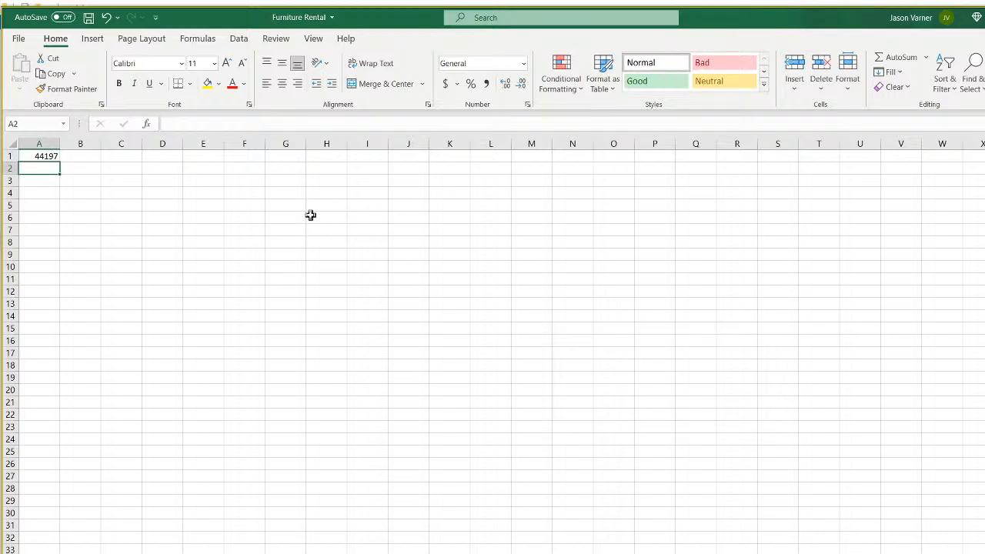
click(35, 157)
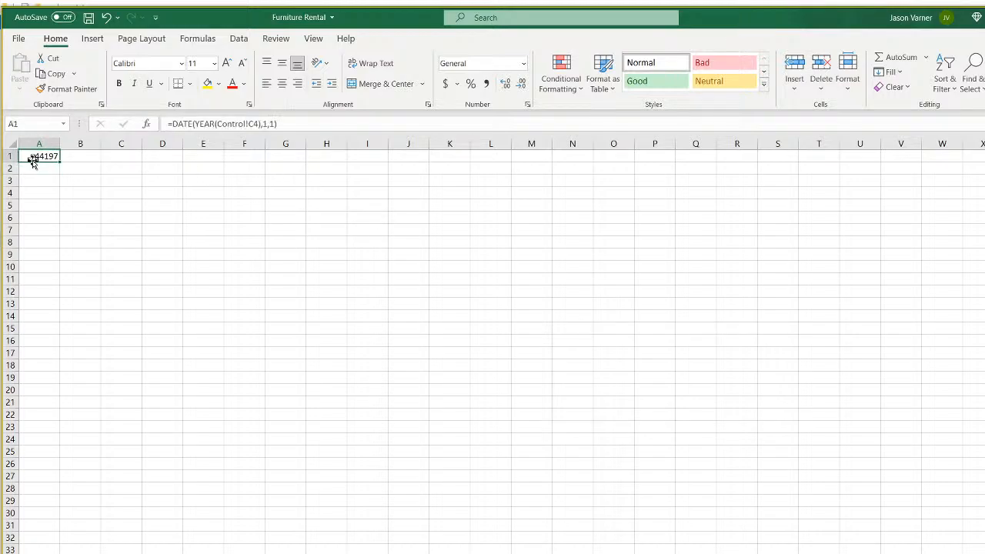
Format A1 with the month-year date format so it shows Jan-21.
click(523, 63)
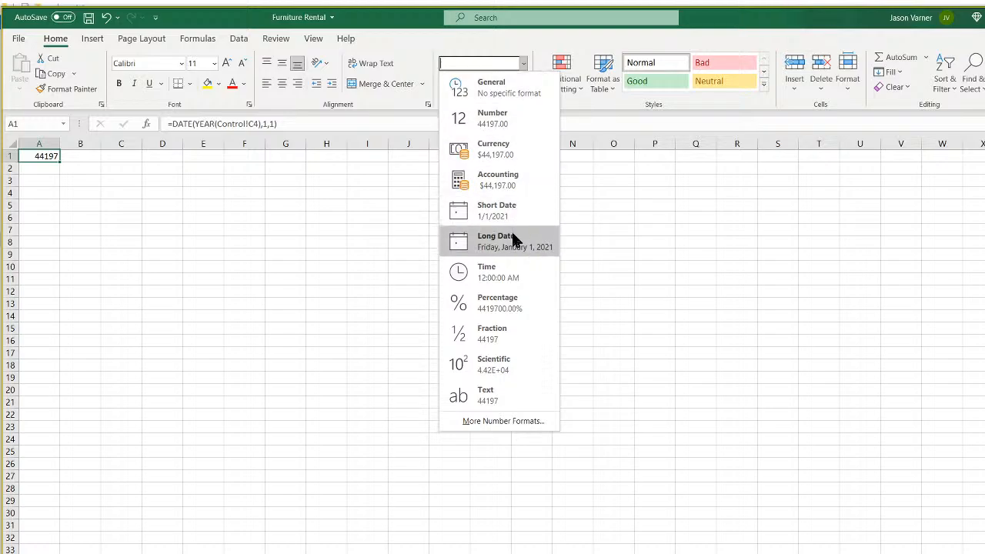
click(510, 421)
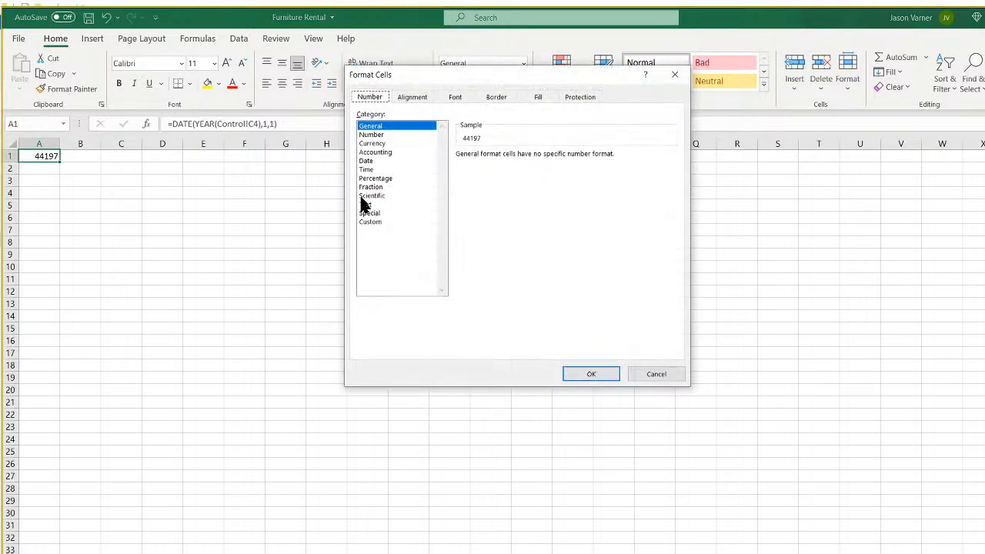
click(373, 161)
drag(672, 184, 673, 194)
click(571, 213)
click(592, 372)
Put =EDATE(A1,1) in A2 and fill it down column A to row 113.
drag(60, 162, 62, 174)
click(36, 169)
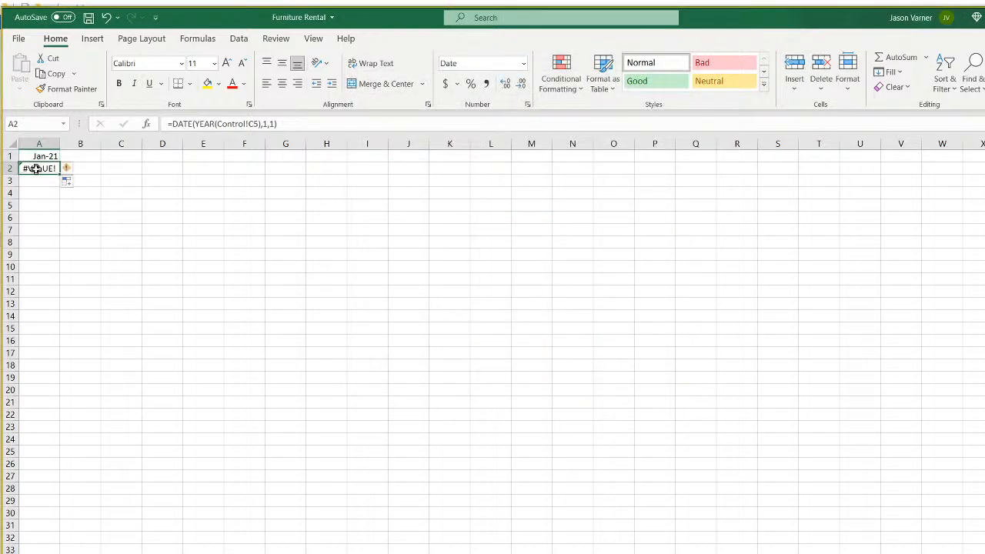
text(=edate()
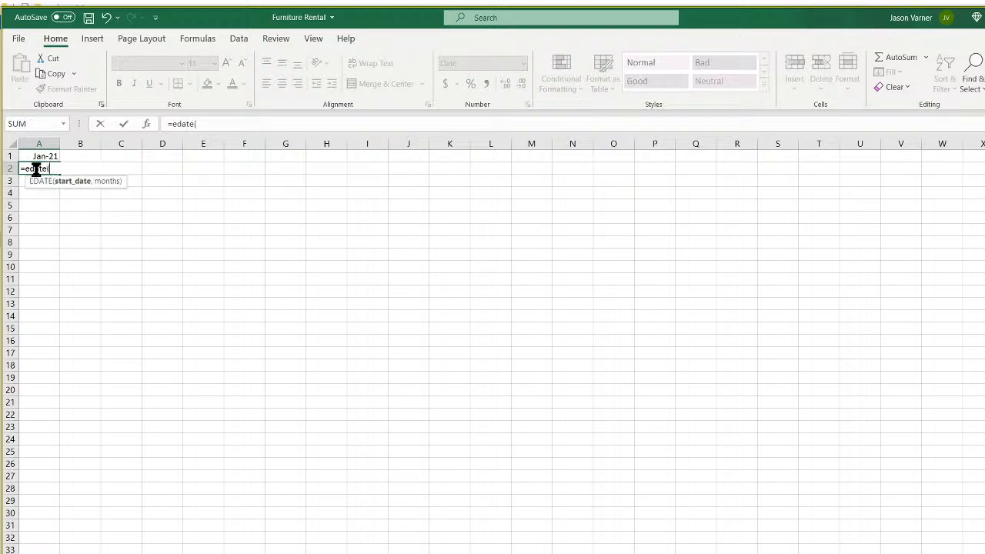
click(44, 157)
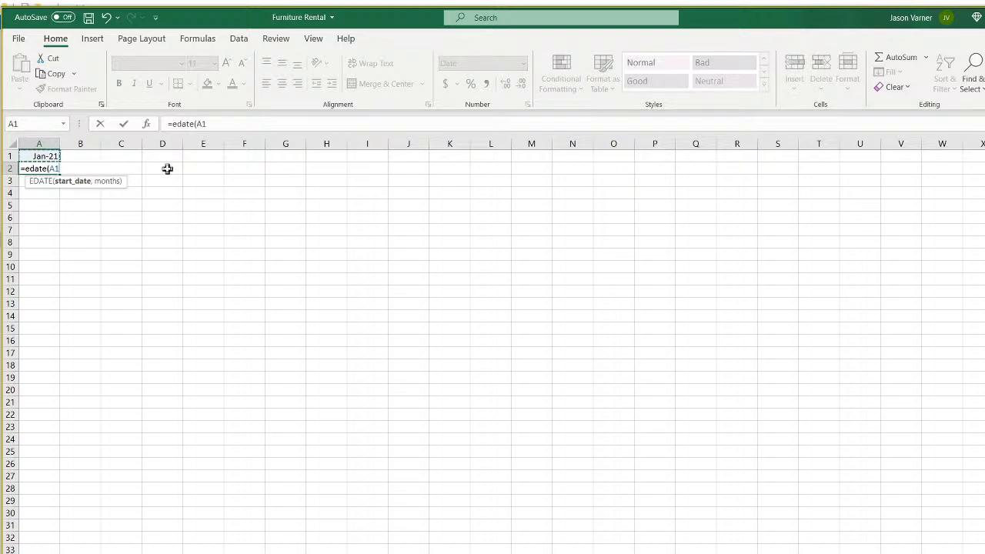
text(,1)
key(Return)
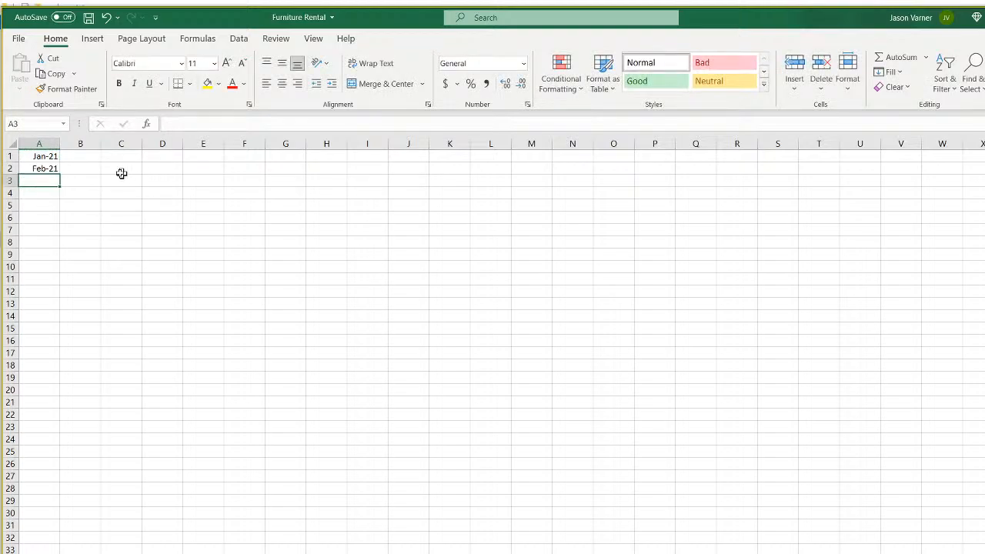
click(43, 167)
drag(61, 175, 54, 461)
Clear the surplus dates from Jan-25 downward in column A.
scroll(97, 449, up, 4)
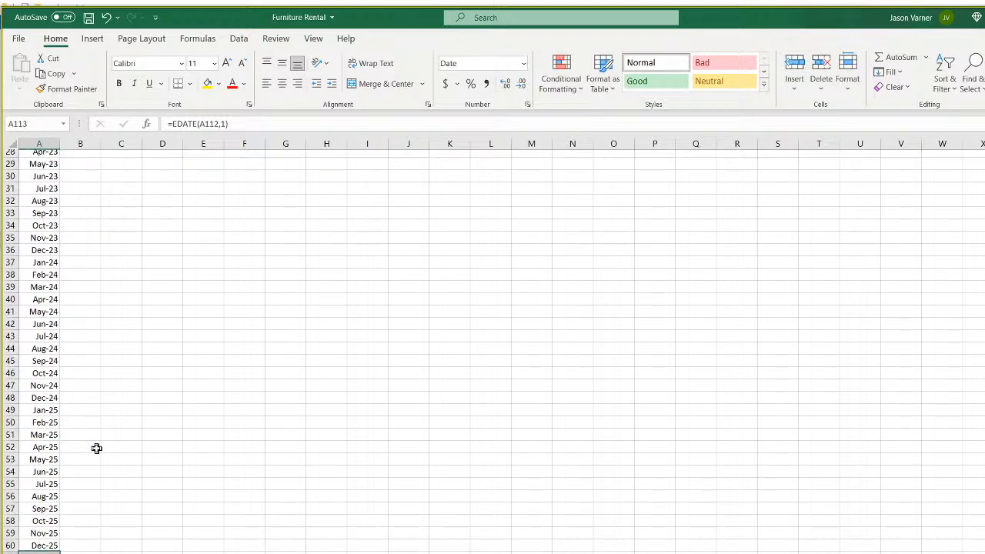
scroll(93, 439, down, 4)
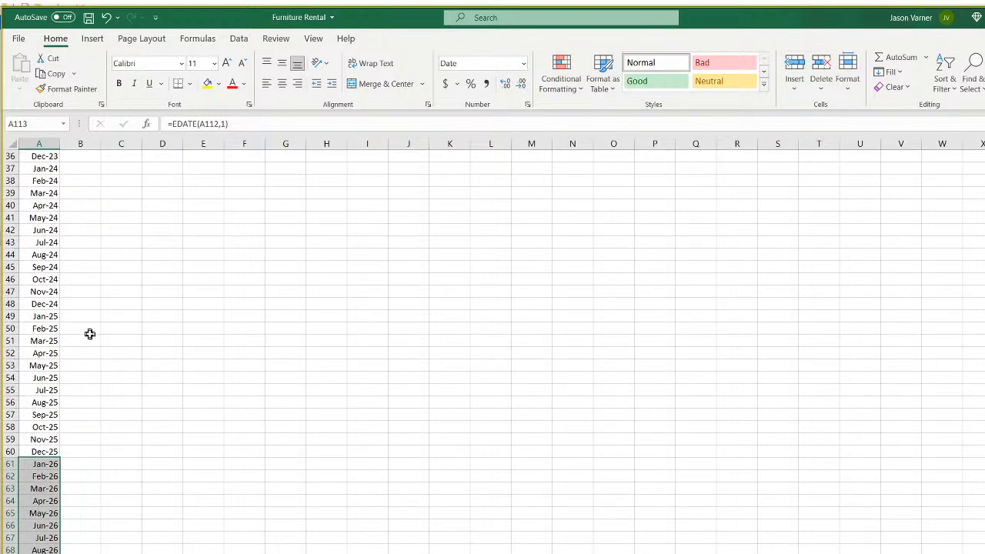
drag(49, 315, 43, 516)
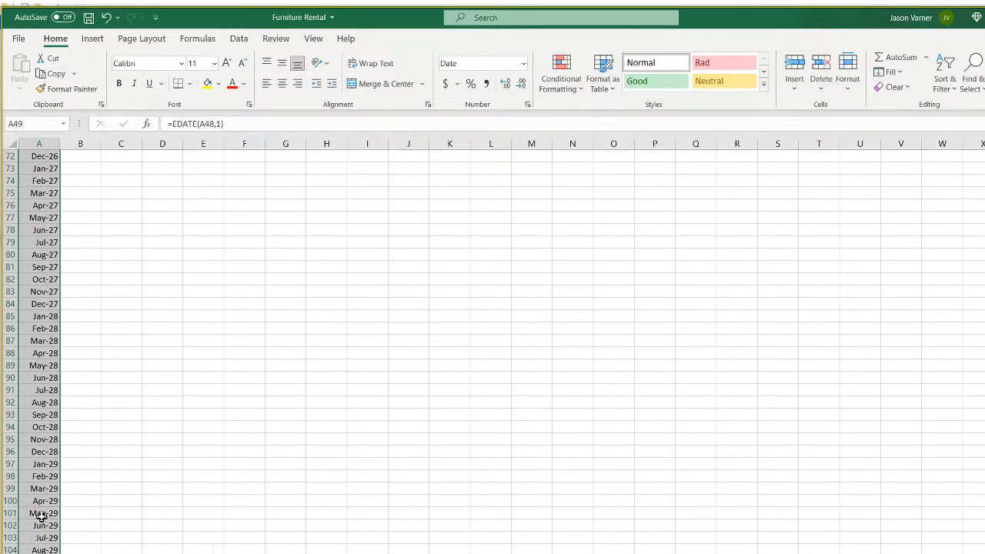
right_click(42, 515)
click(106, 315)
Refill months from Dec-24 in A48 down to Dec-25 and erase the extra Jan-26 in A61.
scroll(101, 384, up, 10)
click(46, 140)
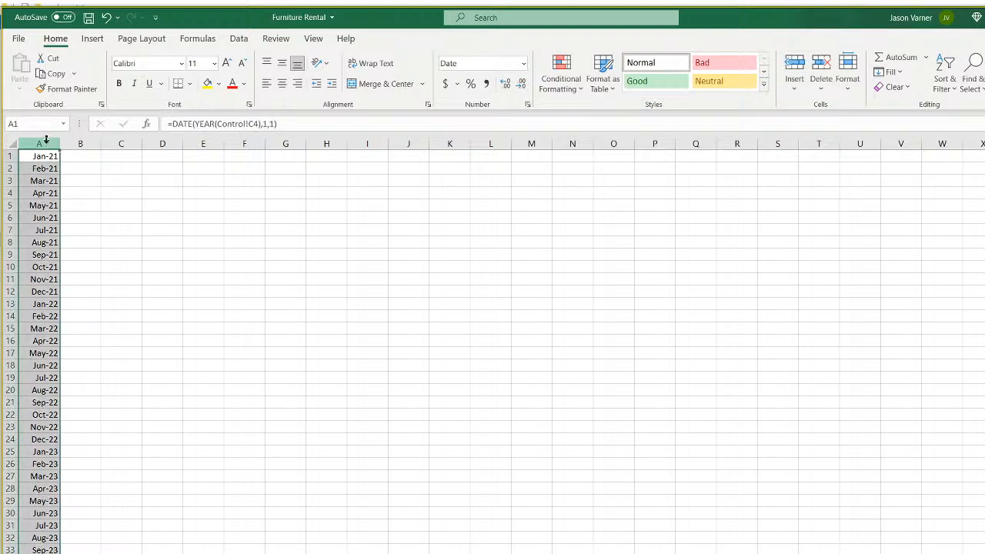
click(242, 327)
scroll(153, 423, down, 15)
click(51, 194)
drag(59, 198, 67, 355)
click(48, 352)
key(BackSpace)
key(Return)
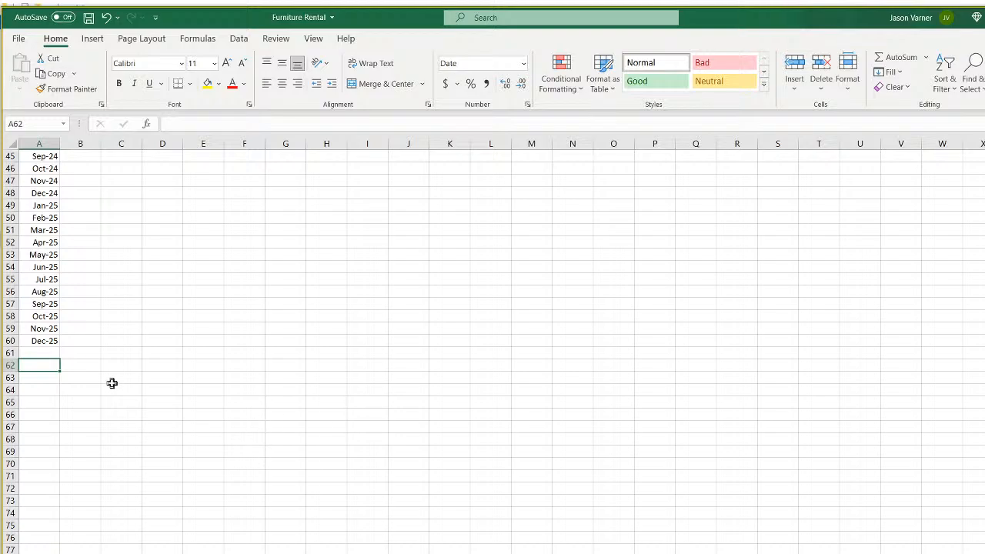
Select the month list A1:A60 and check the Exit Month cell C5 on the assumptions sheet.
click(38, 343)
drag(39, 342, 45, 158)
click(291, 510)
click(154, 552)
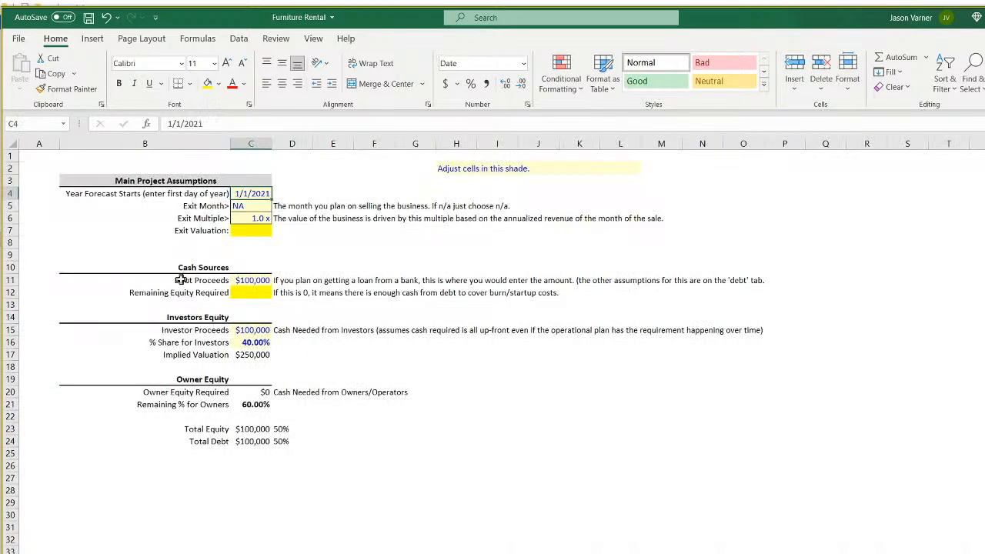
click(250, 205)
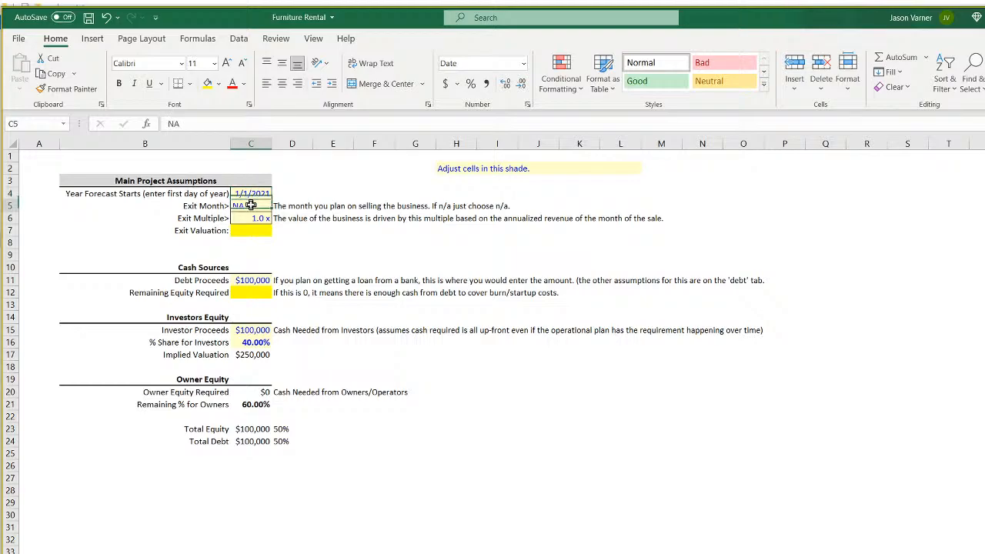
click(115, 552)
Enter NA in A61 below the last month and return to the assumptions sheet.
scroll(492, 350, down, 15)
click(58, 352)
text(NA)
key(Return)
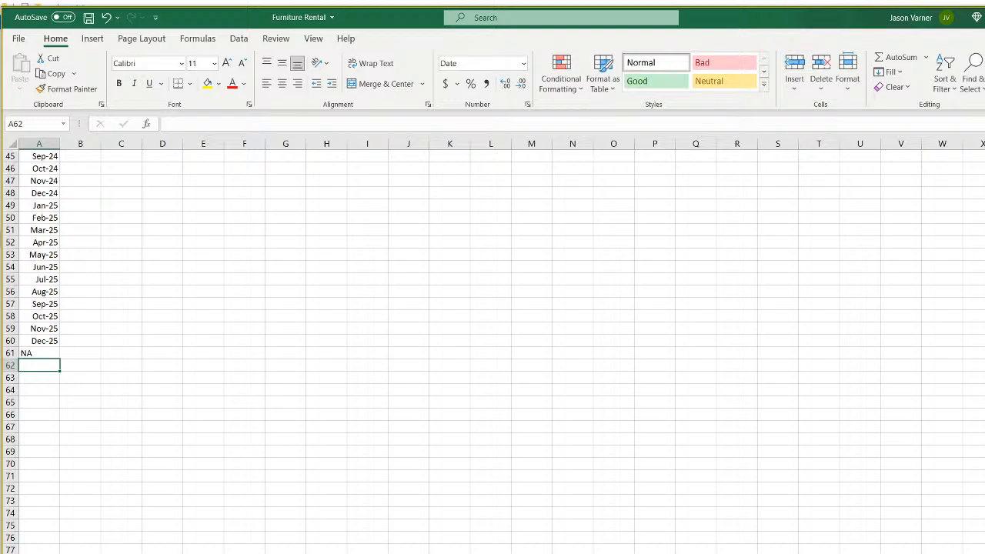
click(70, 553)
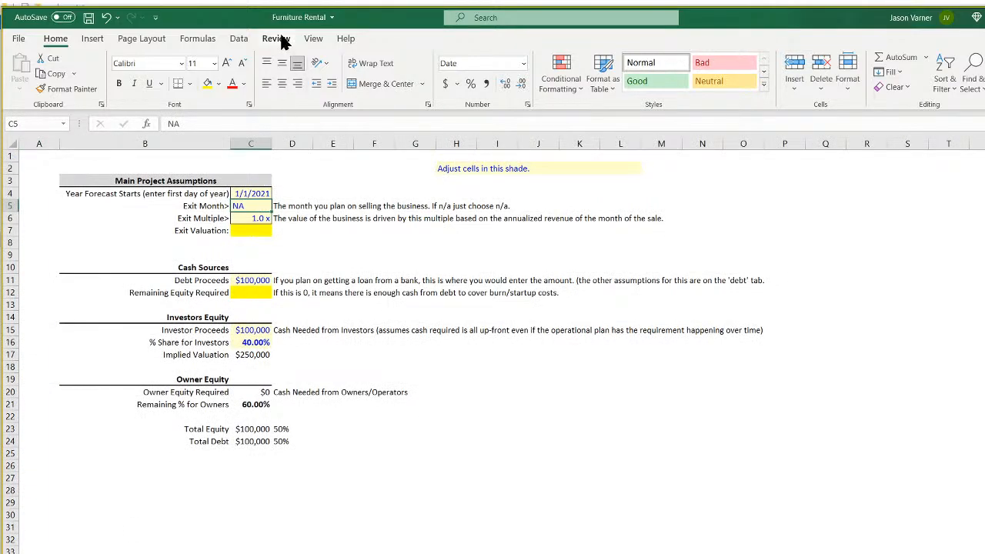
Add List data validation to C5 using the Validation sheet's month list as source.
click(237, 40)
click(731, 87)
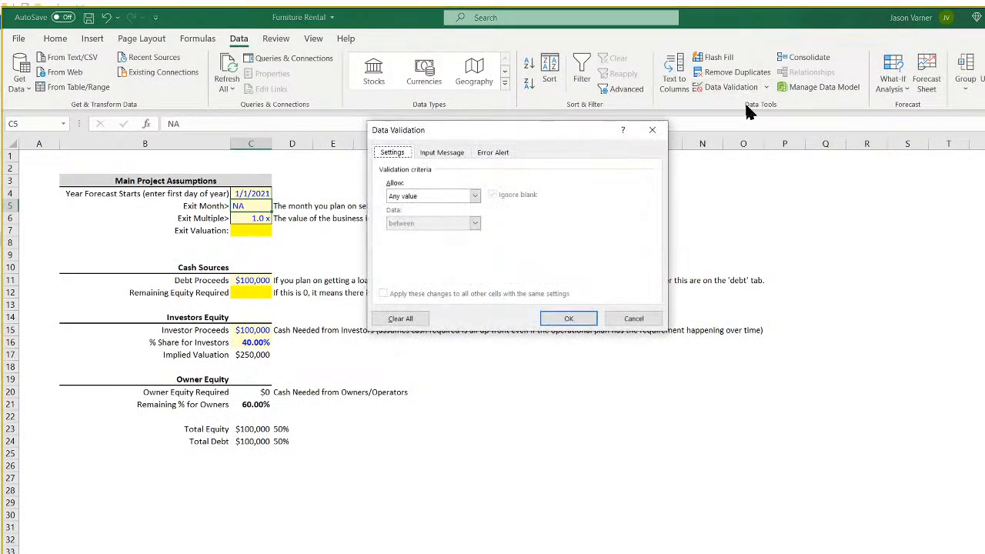
click(431, 199)
click(414, 242)
click(427, 198)
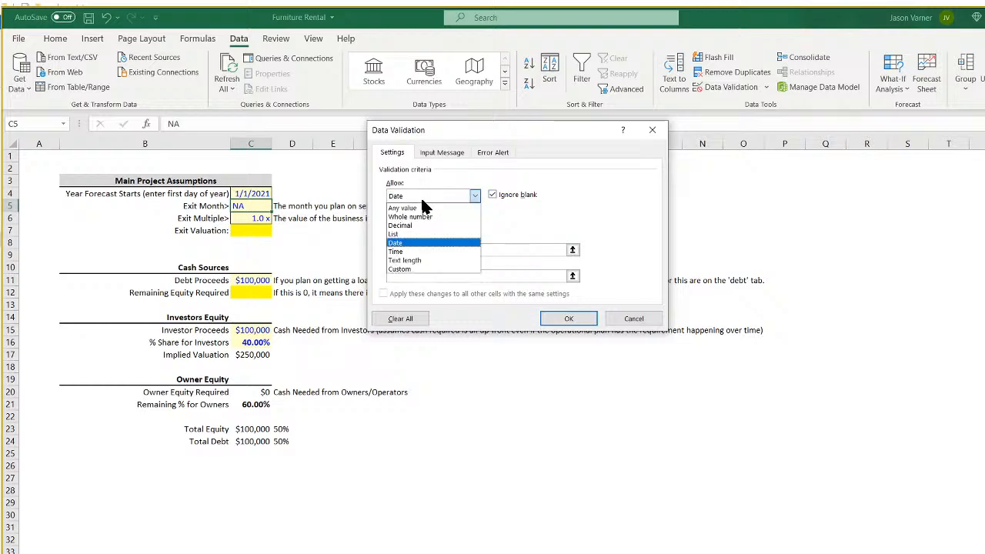
click(415, 235)
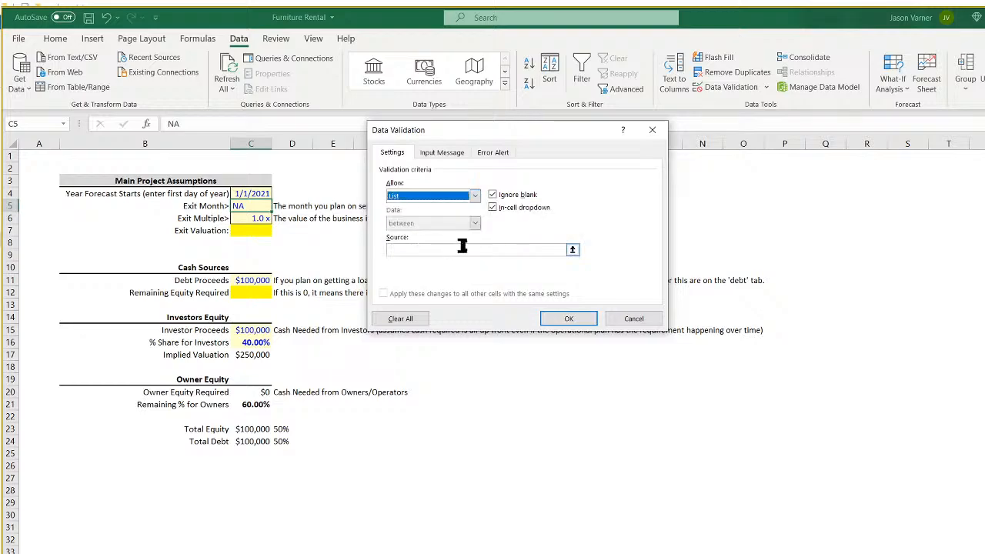
click(572, 250)
click(177, 552)
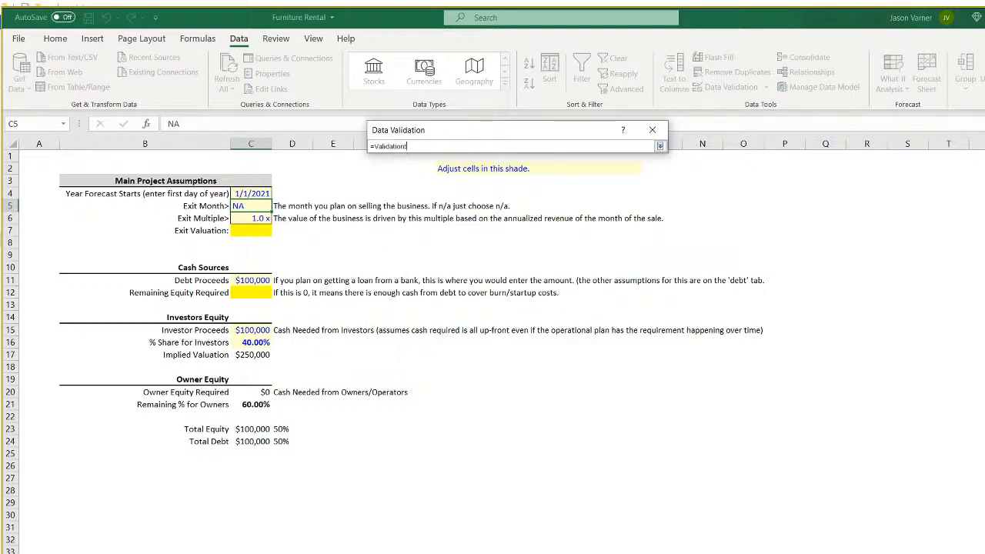
drag(55, 351, 31, 156)
click(659, 146)
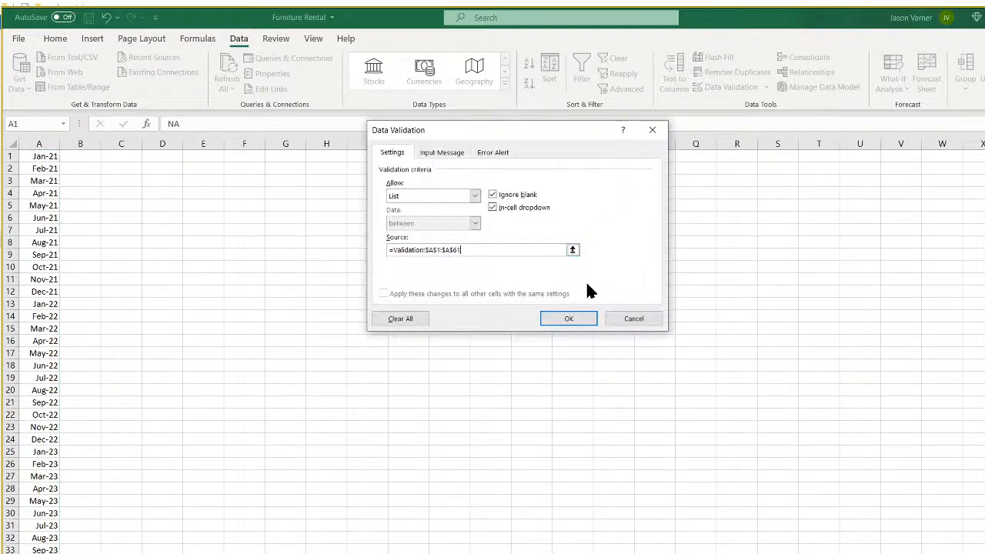
click(568, 319)
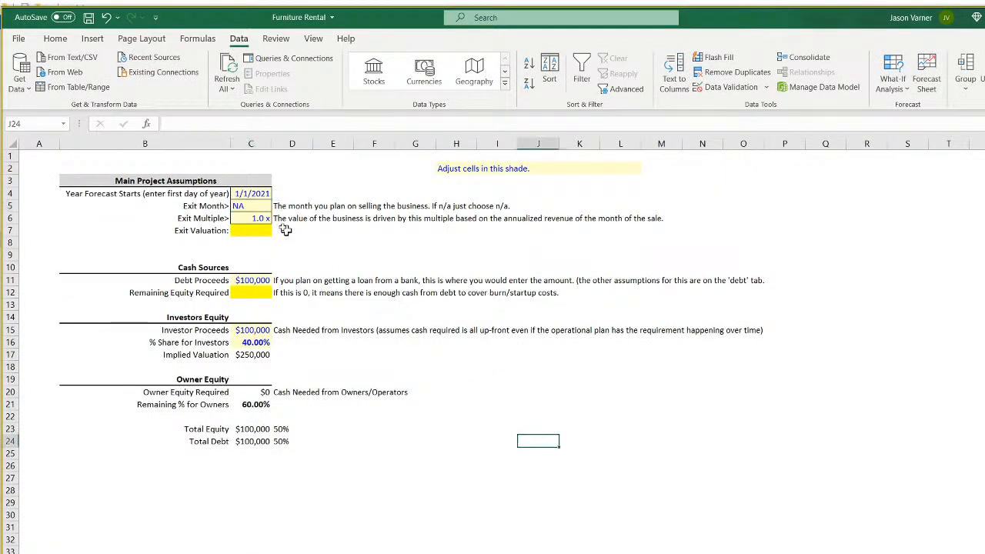
Choose Dec-25 from the Exit Month dropdown and review the nearby input cells.
click(278, 206)
click(258, 268)
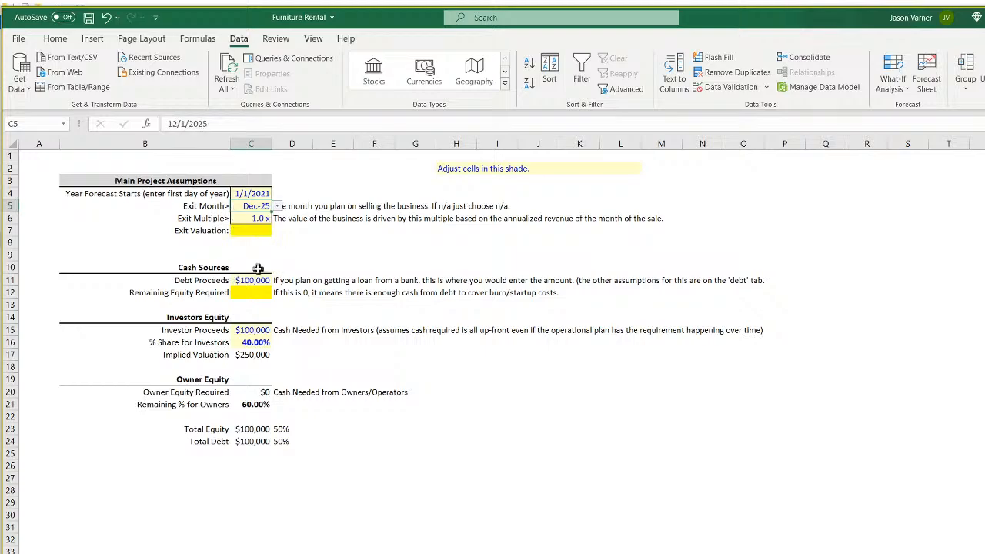
click(251, 194)
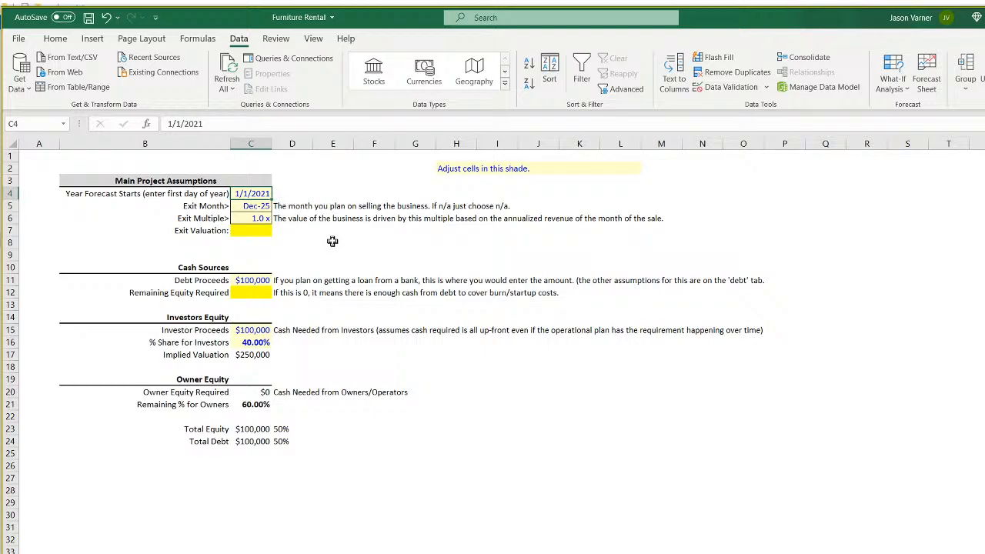
click(285, 220)
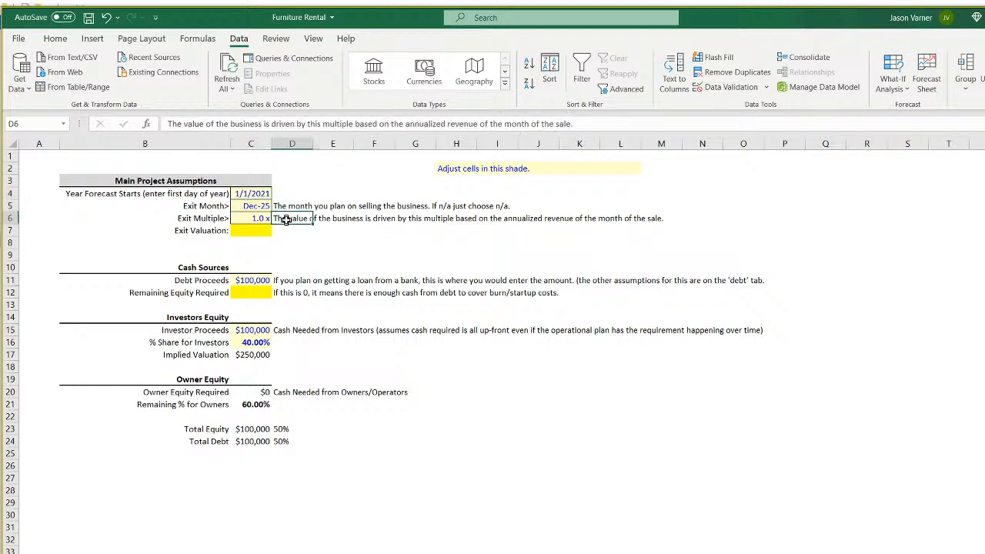
click(241, 219)
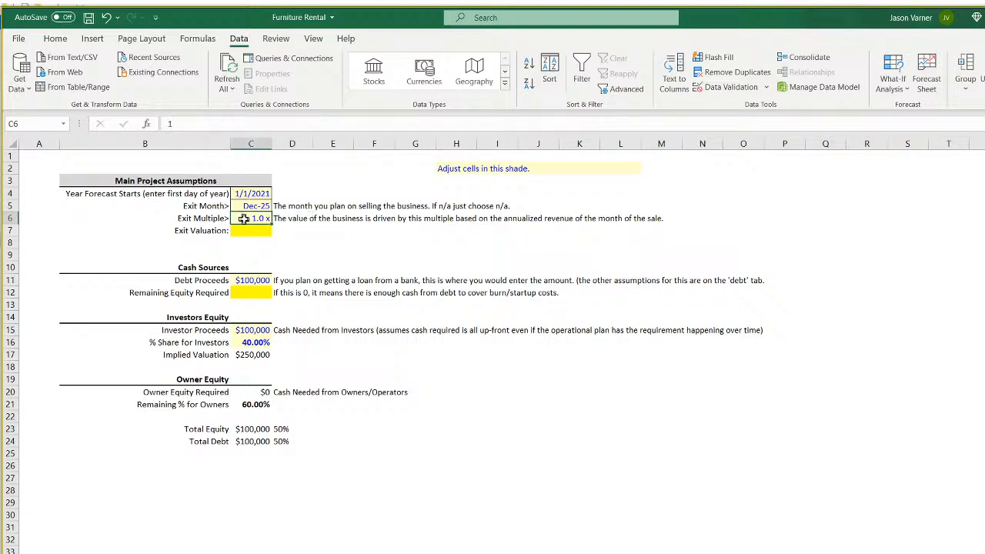
click(248, 231)
click(264, 279)
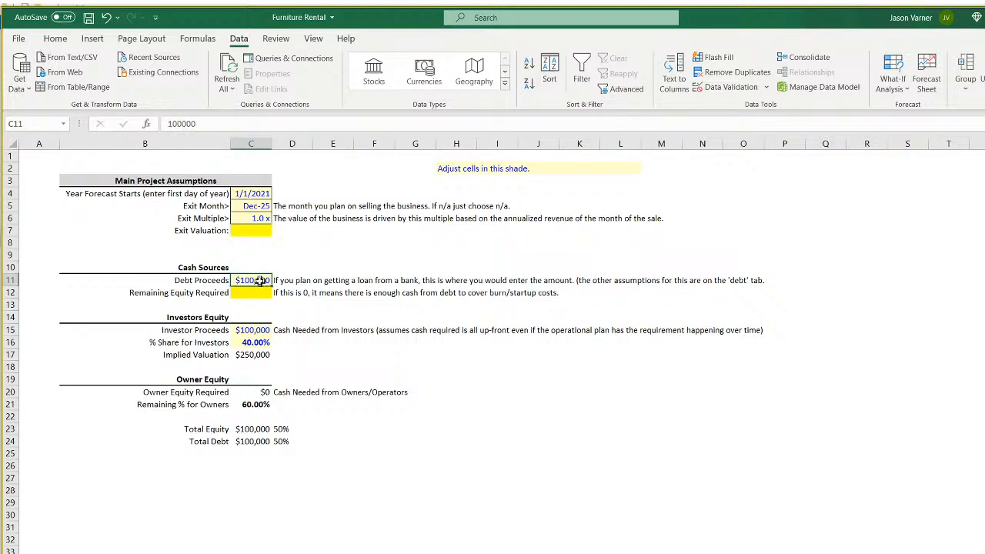
click(587, 441)
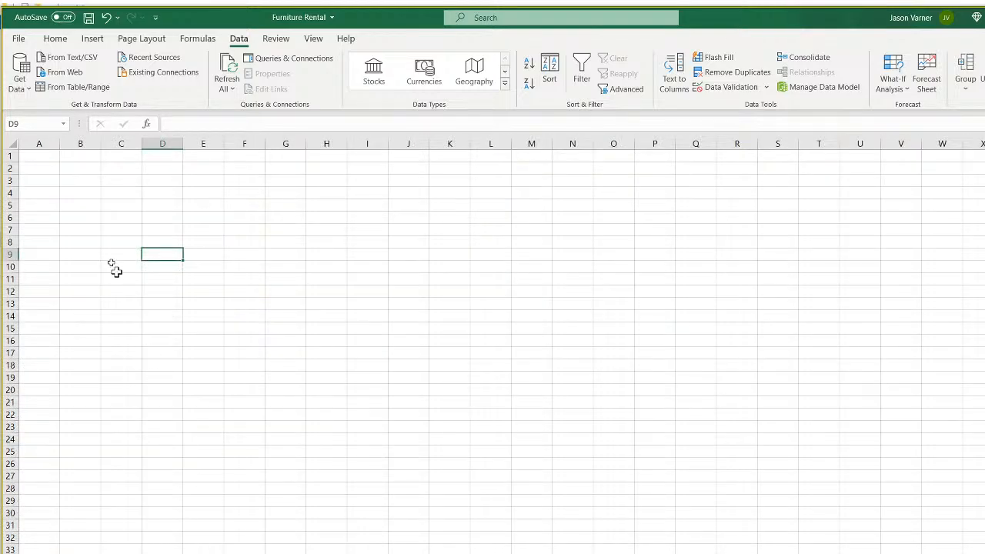
Enter 'Revenue Assumptions' in A1 and make it bold at font size 16.
click(34, 156)
text(Reven)
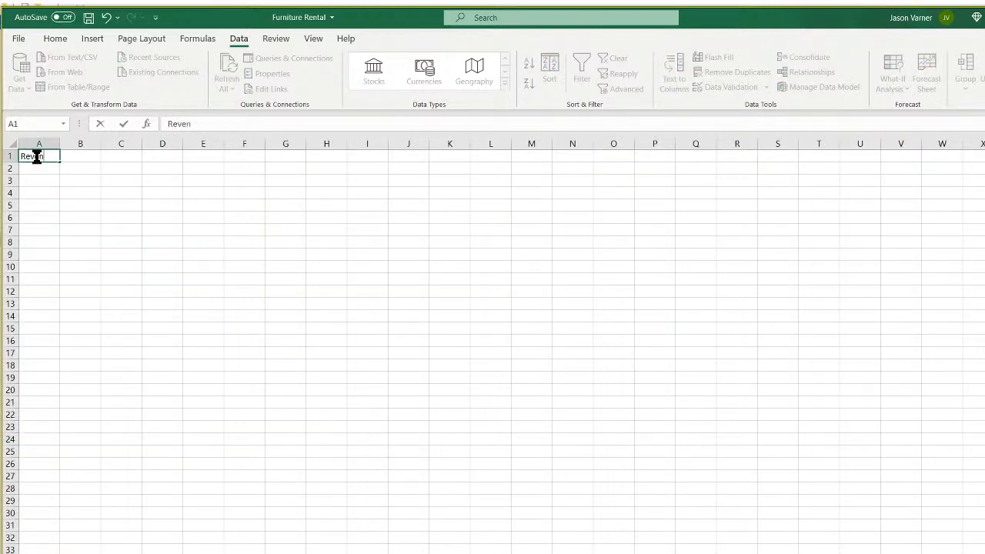
text(ue Assumptions)
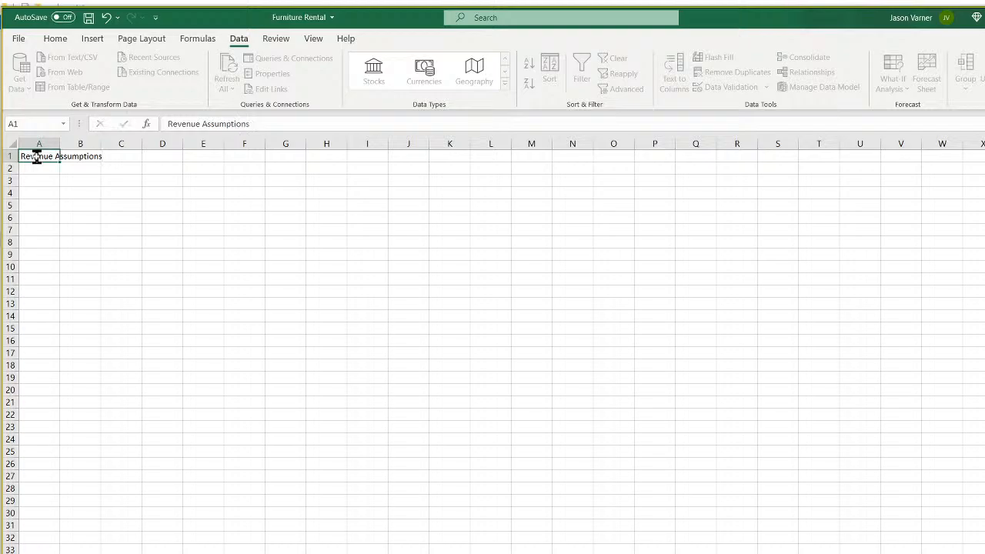
key(Return)
click(35, 157)
click(55, 38)
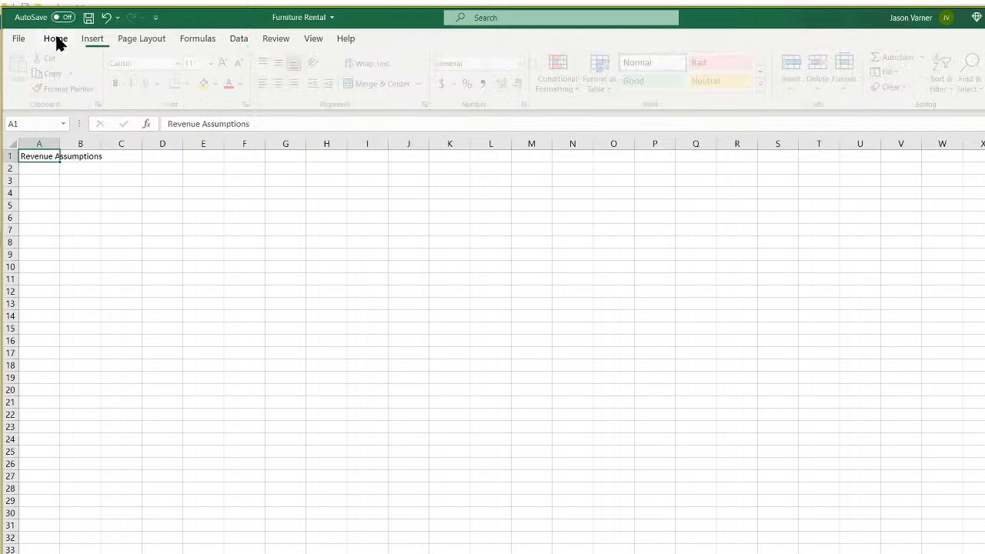
click(119, 84)
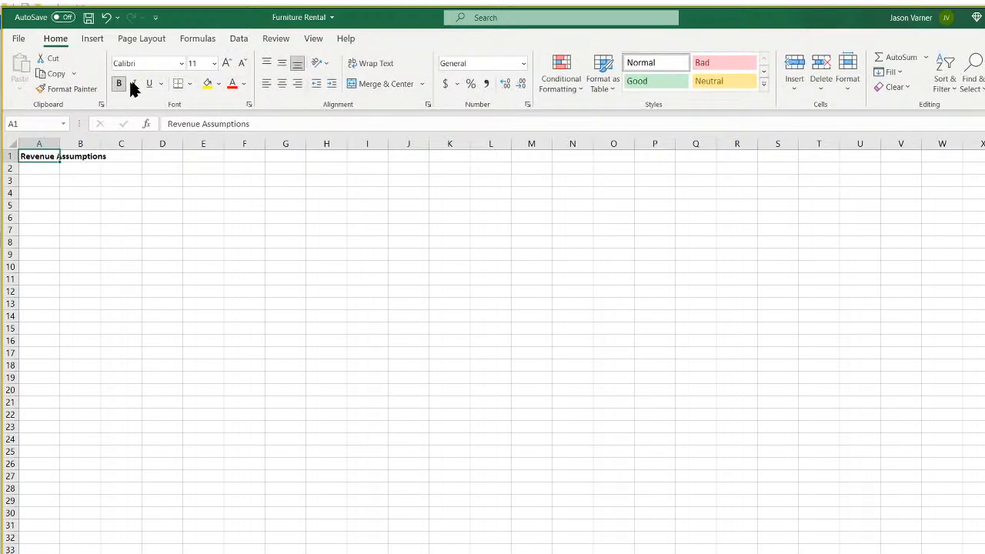
click(213, 64)
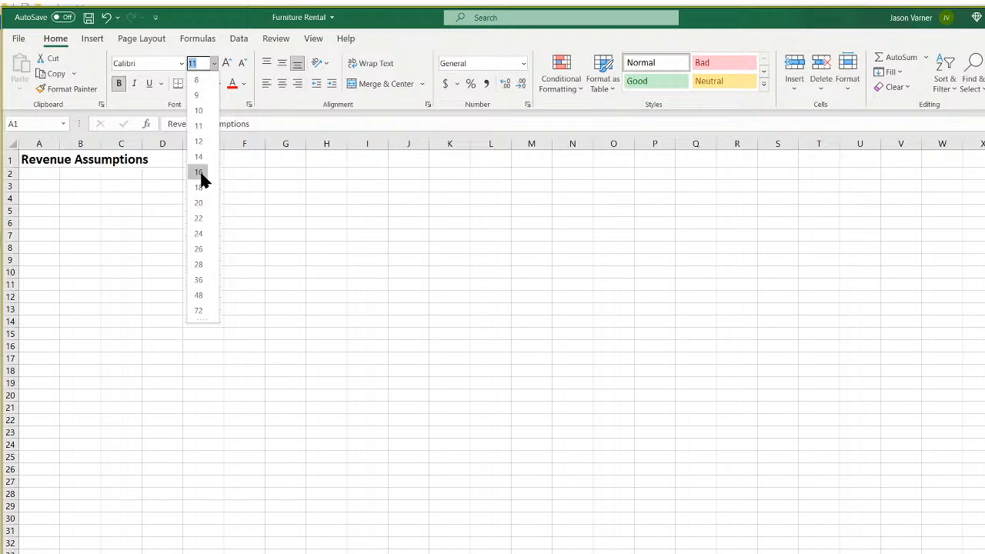
click(200, 173)
click(198, 295)
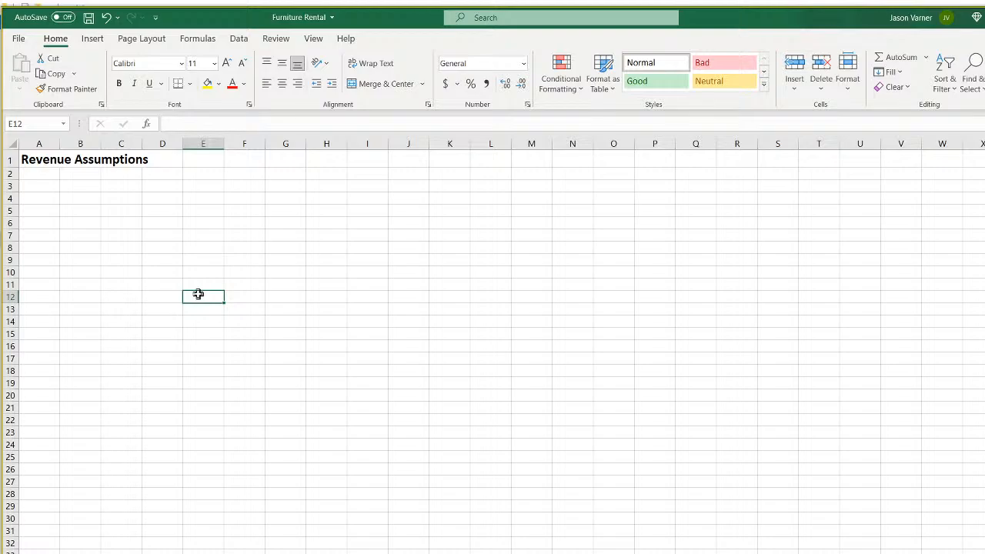
Move the active cell to C5 for the next heading.
key(Left)
key(Up)
key(Up)
key(Up)
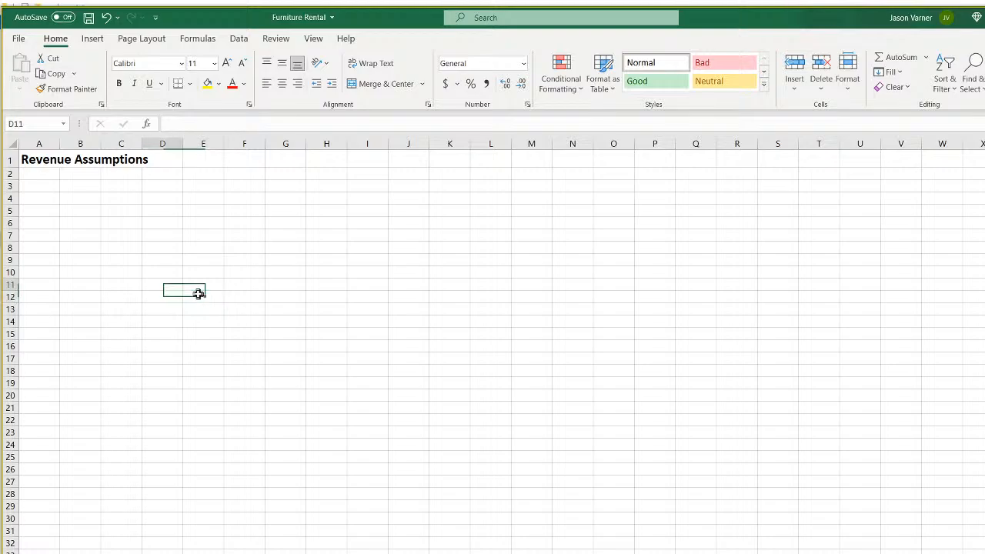
key(Left)
key(Left)
key(Up)
key(Up)
key(Right)
key(Down)
key(Right)
key(Up)
key(Left)
key(Left)
key(Right)
key(Up)
key(Up)
key(Right)
key(Down)
key(Right)
key(Down)
key(Left)
key(Down)
key(Left)
key(Up)
key(Up)
key(Up)
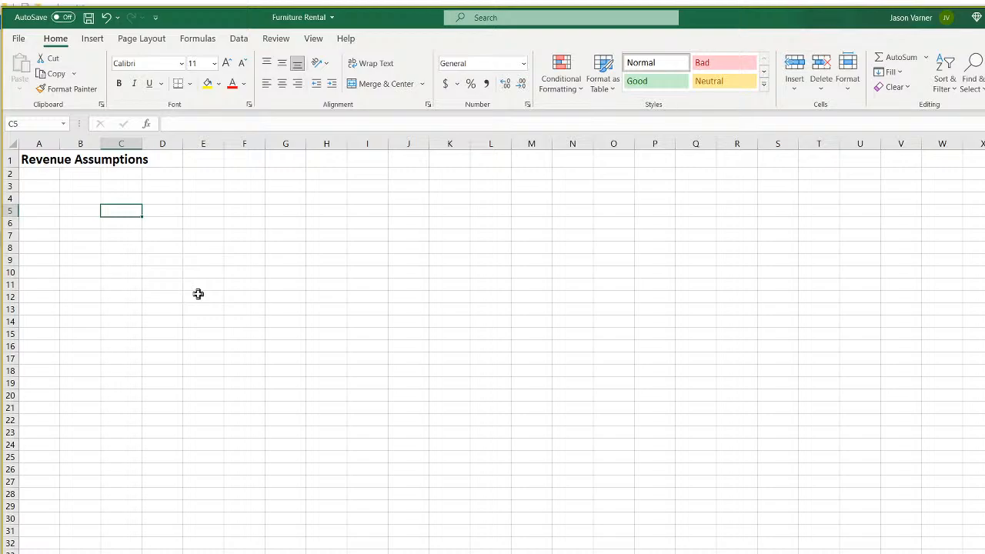
Enter 'Furniture Purchases' in C5 and widen column C to fit it.
text(Furnit)
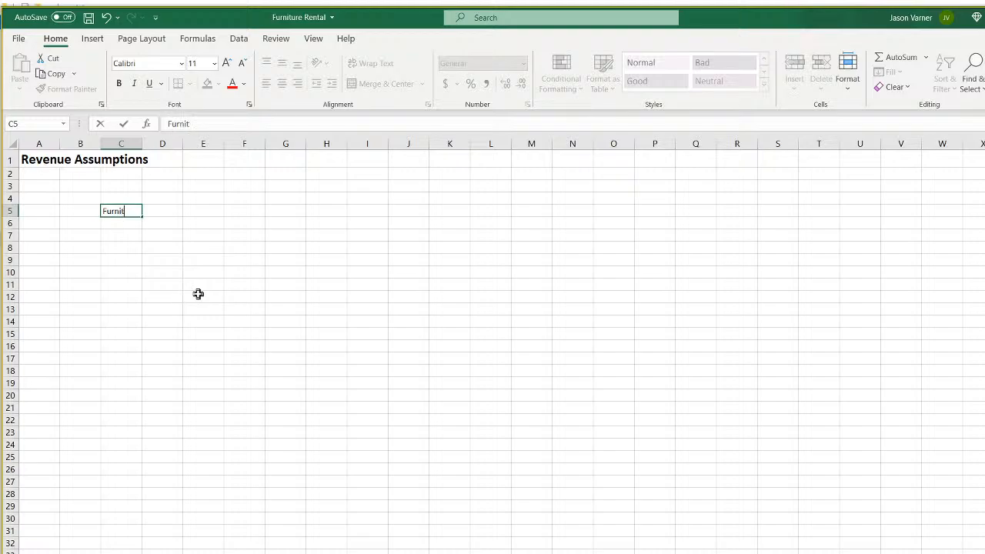
text(ure Purchases)
key(Return)
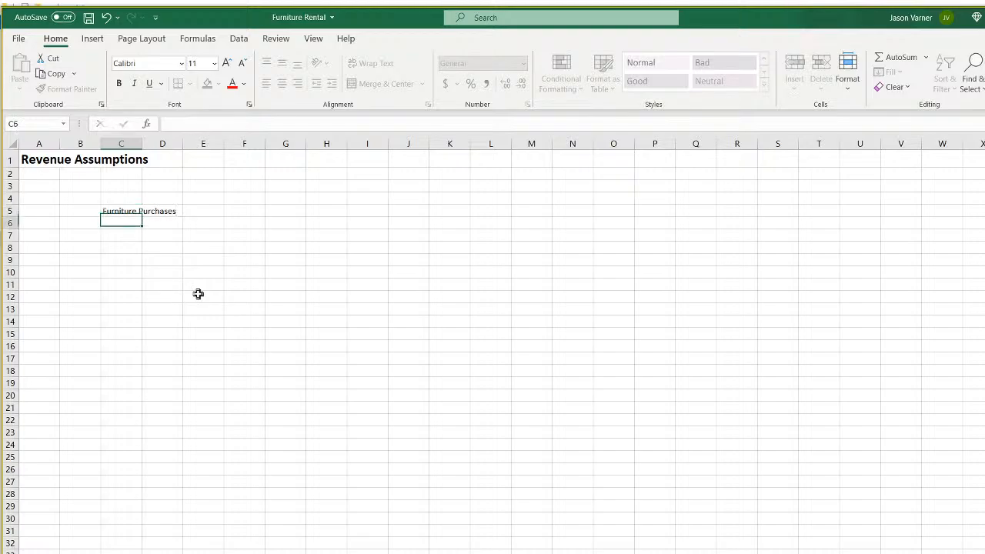
drag(141, 144, 198, 145)
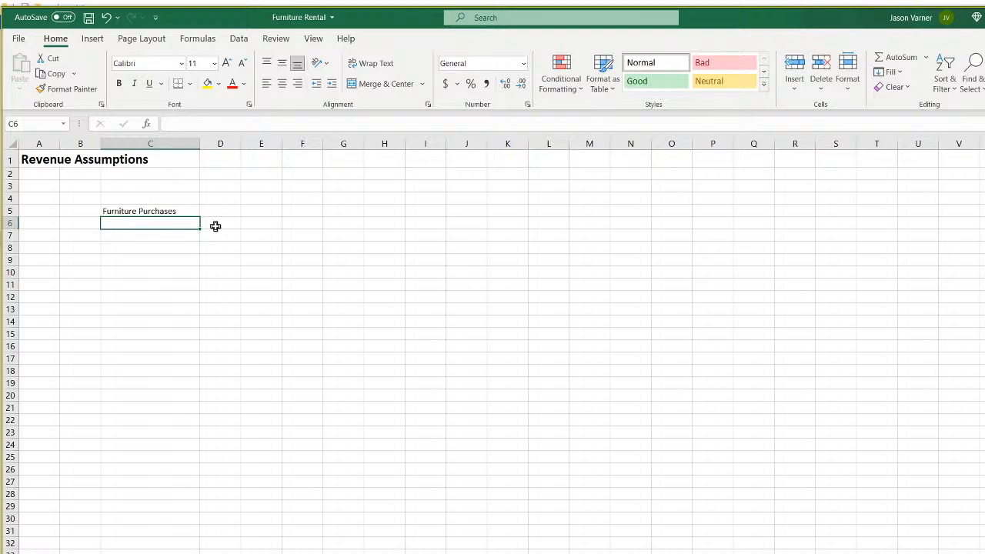
List Category 1 to Category 25 in C6:C30, then bold the Furniture Purchases heading.
text(Category 1)
key(Return)
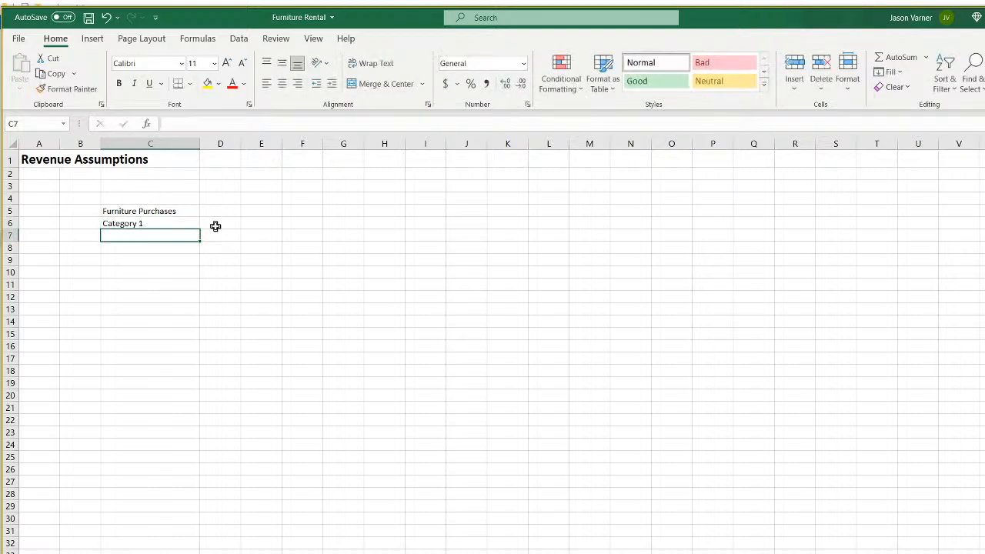
click(186, 224)
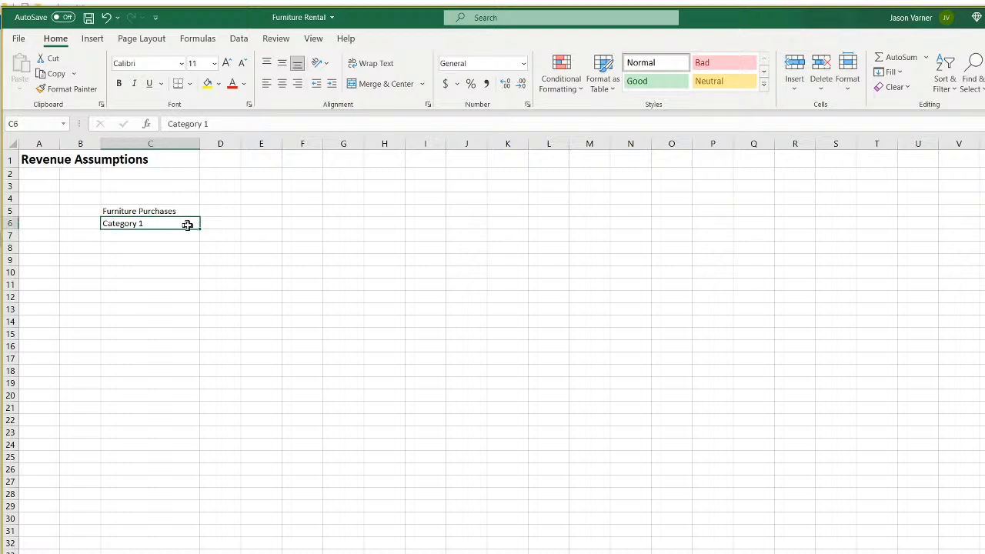
drag(199, 228, 188, 553)
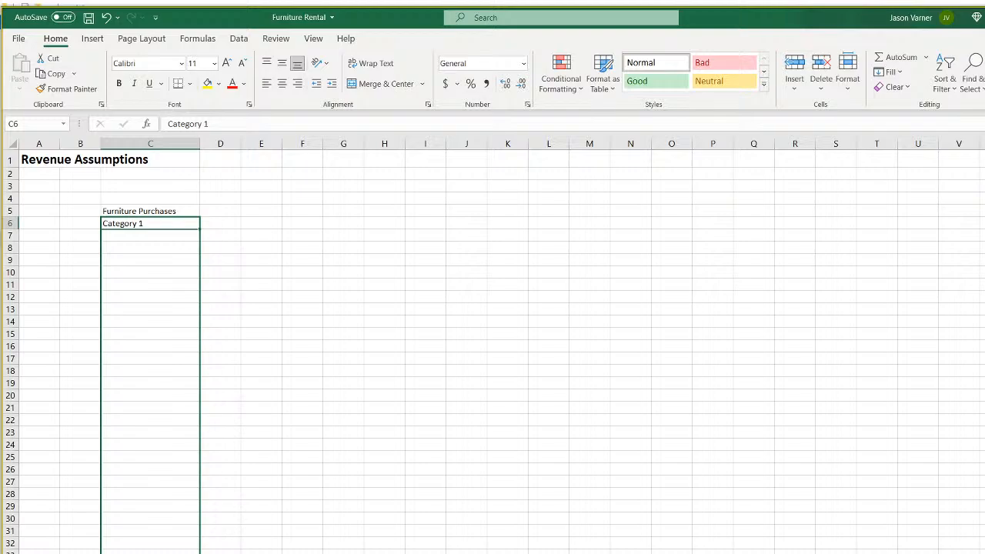
drag(189, 553, 192, 530)
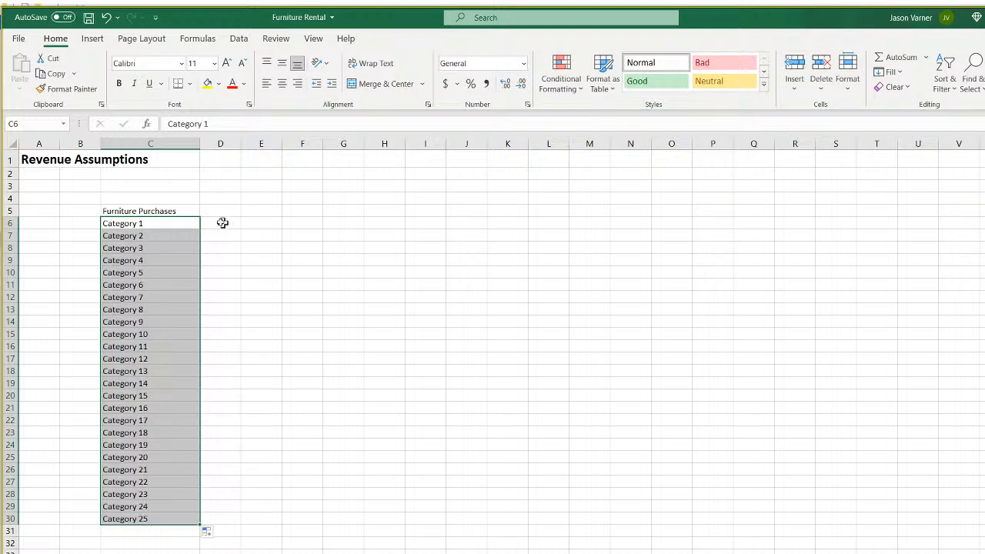
click(167, 211)
click(120, 84)
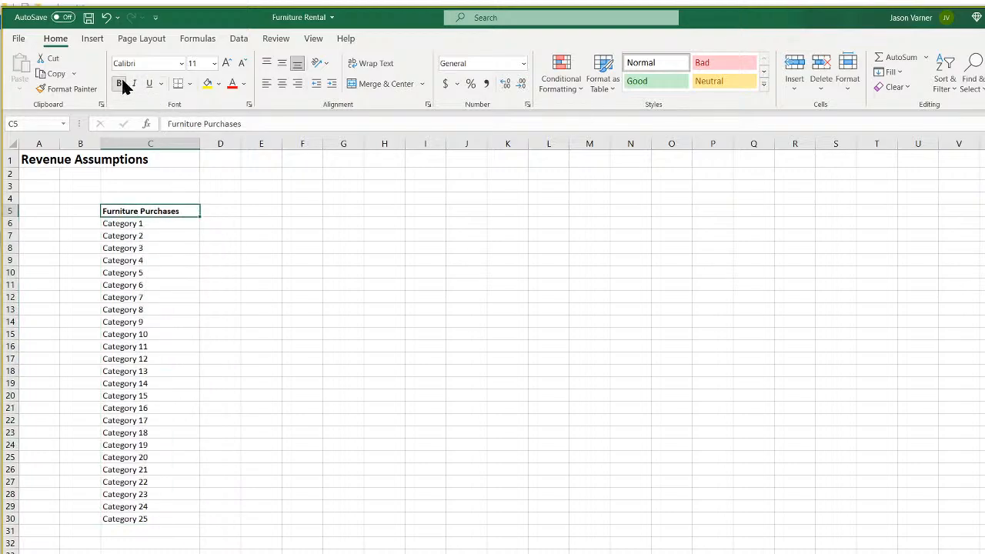
click(150, 89)
click(314, 40)
click(307, 83)
click(293, 260)
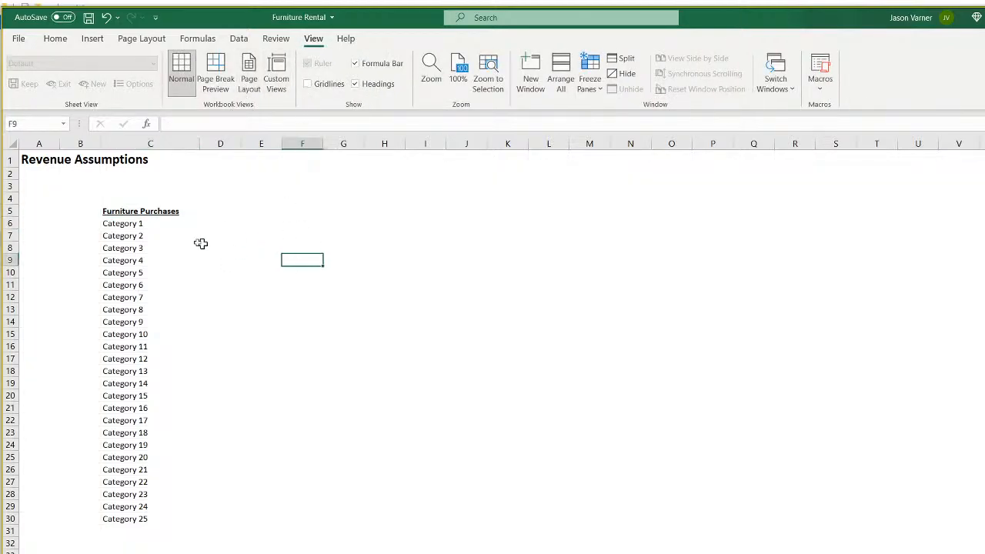
click(181, 224)
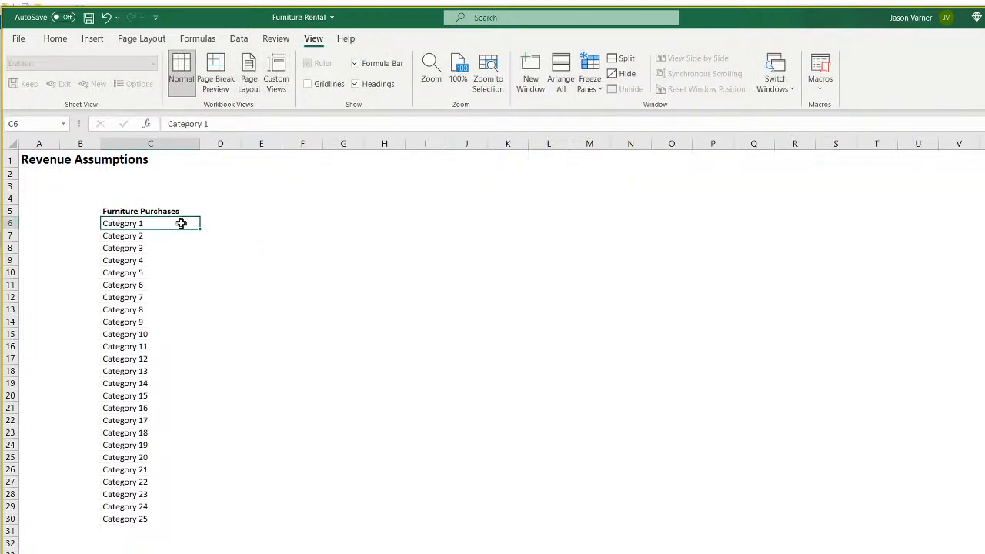
key(Up)
key(Right)
key(Right)
key(Right)
key(Right)
key(Right)
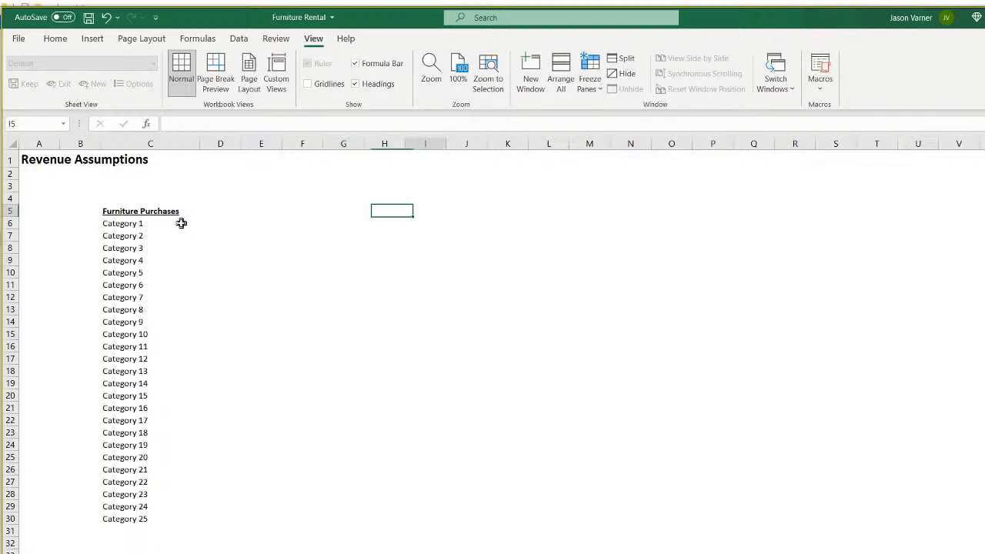
key(Left)
key(Left)
key(Left)
key(Left)
key(Left)
key(ctrl+c)
key(Down)
key(Escape)
key(Down)
key(Up)
key(Down)
key(Up)
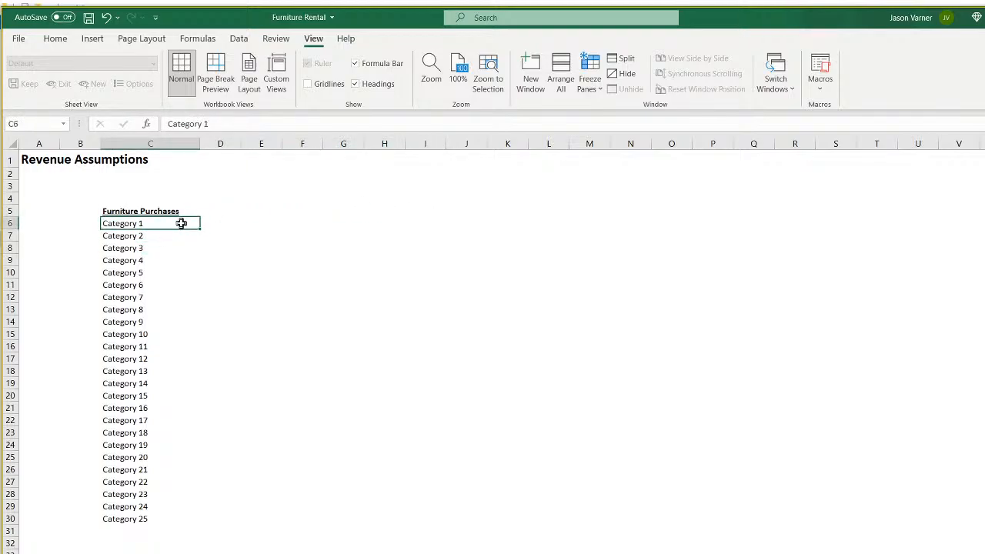
key(Down)
key(Down)
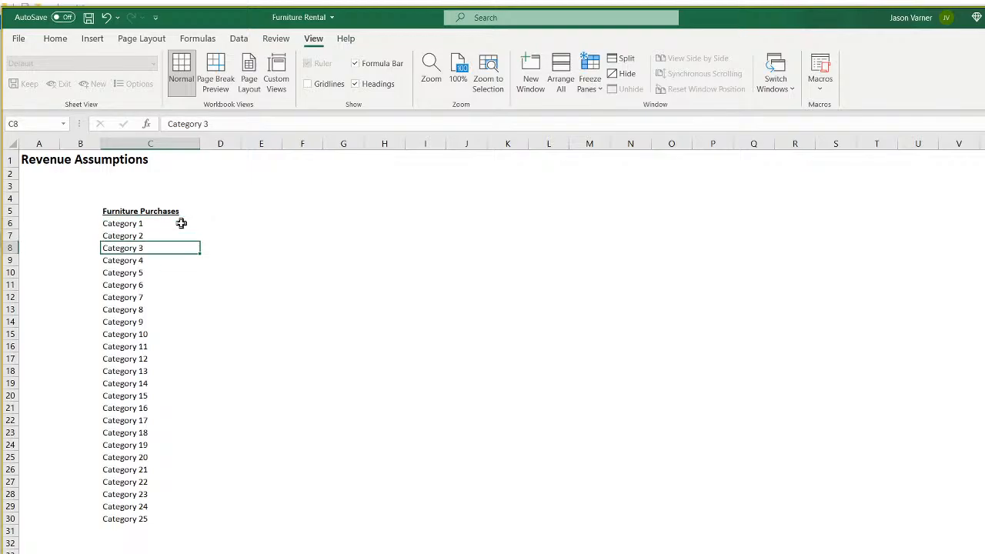
key(Down)
key(Down)
key(Down)
key(Down)
key(Down)
key(Down)
key(Down)
key(Down)
key(Down)
key(Down)
key(Down)
key(Down)
key(Down)
key(Down)
key(Down)
key(Down)
key(Down)
key(Down)
key(Down)
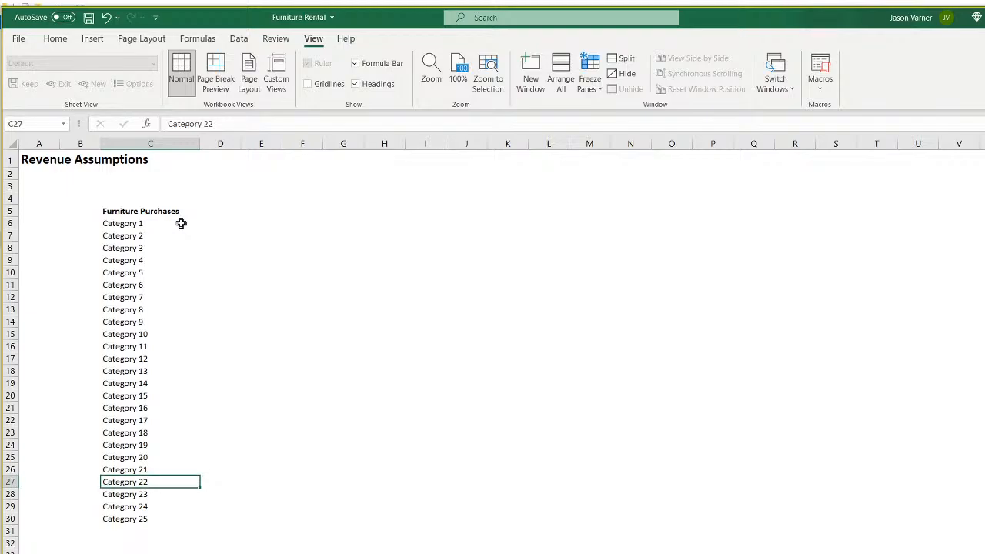
key(Down)
key(Down)
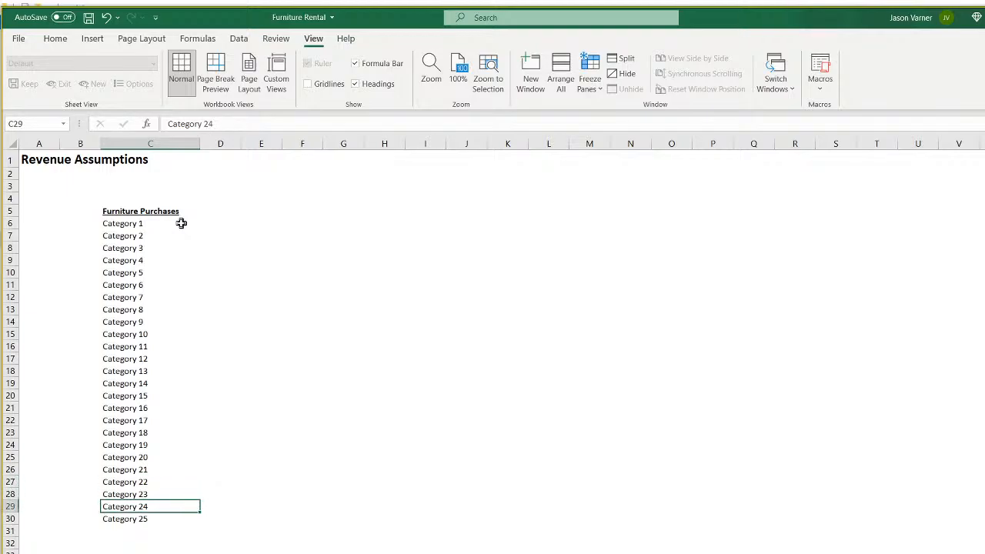
key(Up)
key(Up)
key(Up)
key(Up)
key(Up)
key(Up)
key(Up)
key(Up)
key(Up)
key(Up)
key(Up)
key(Up)
key(Up)
key(Up)
key(Up)
key(Up)
key(Up)
key(Up)
key(Up)
key(Up)
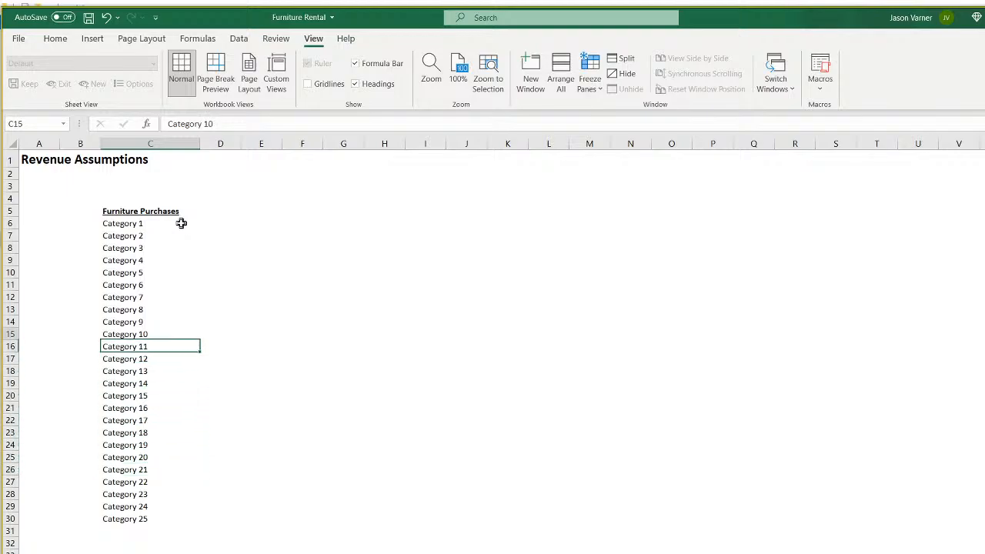
key(Down)
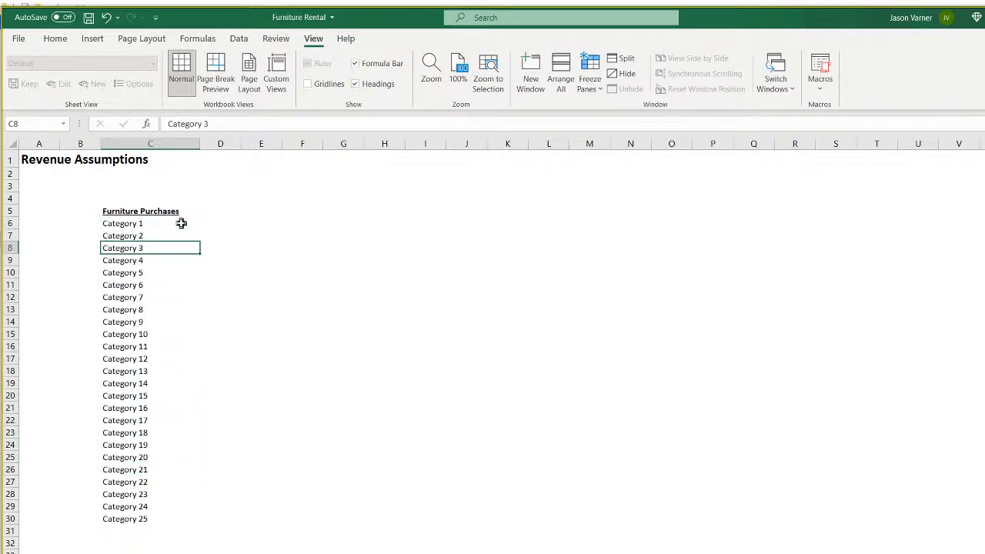
key(Up)
key(Up)
key(Down)
key(Down)
key(Down)
key(Down)
key(Down)
key(Down)
key(Down)
key(Down)
key(Down)
key(Down)
key(Down)
key(Down)
key(Down)
key(Down)
key(Down)
key(Down)
key(Down)
key(Down)
key(Down)
key(Down)
key(Down)
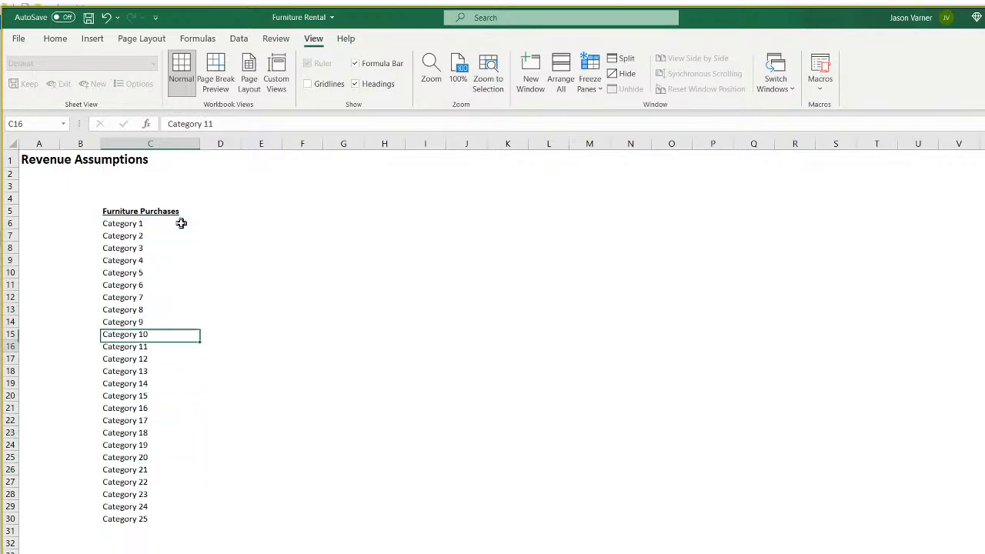
key(Down)
key(Up)
key(Up)
key(Up)
key(Up)
key(Up)
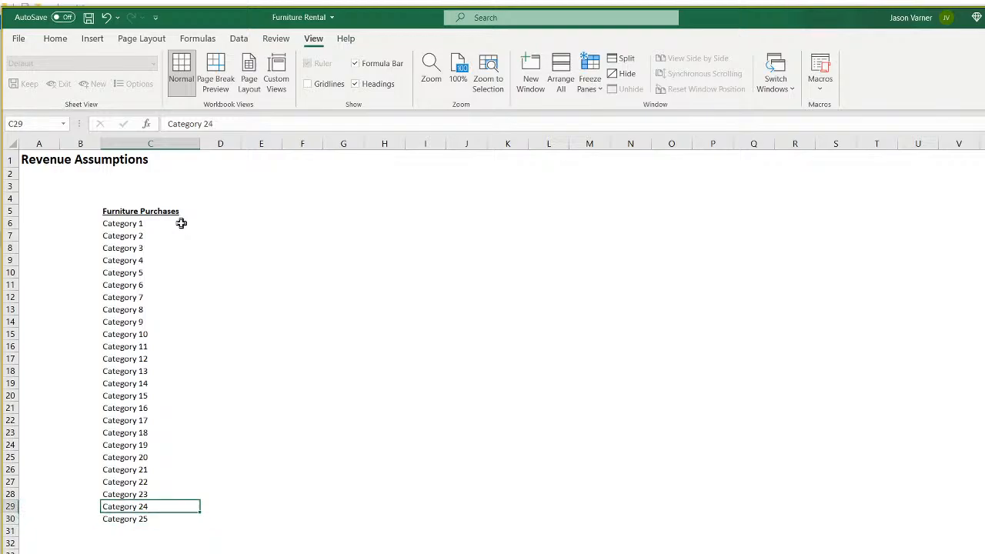
key(Up)
key(Up)
key(Up)
key(Up)
key(Up)
key(Up)
key(Up)
key(Up)
key(Up)
key(Up)
key(Up)
key(Up)
key(Up)
key(Up)
key(Up)
key(Up)
key(Up)
key(Up)
key(Up)
key(Up)
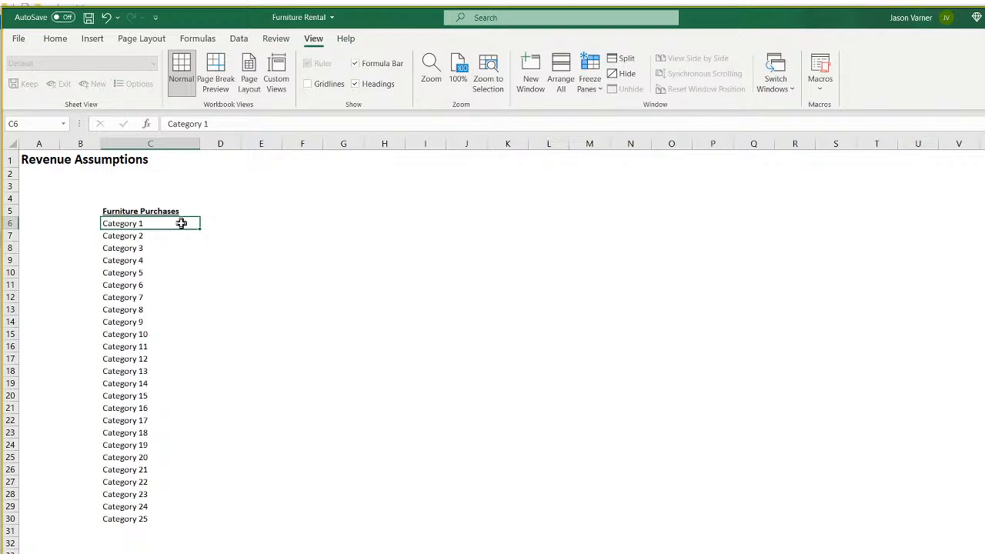
key(Right)
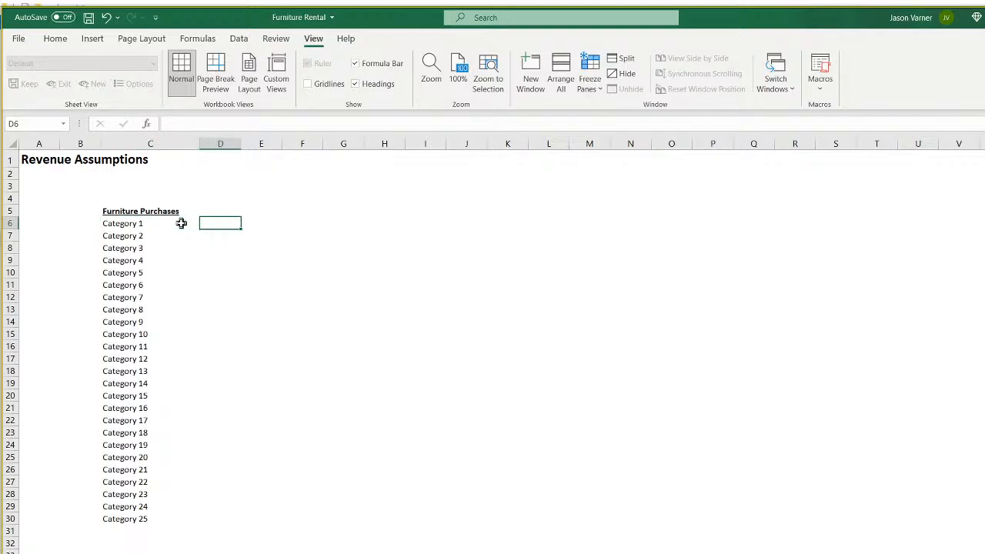
key(Left)
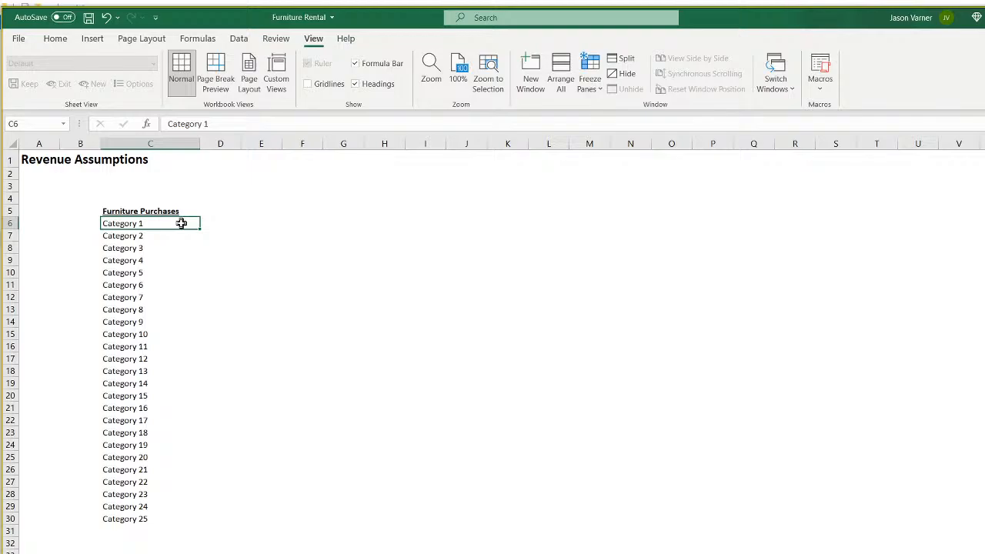
key(Up)
key(Right)
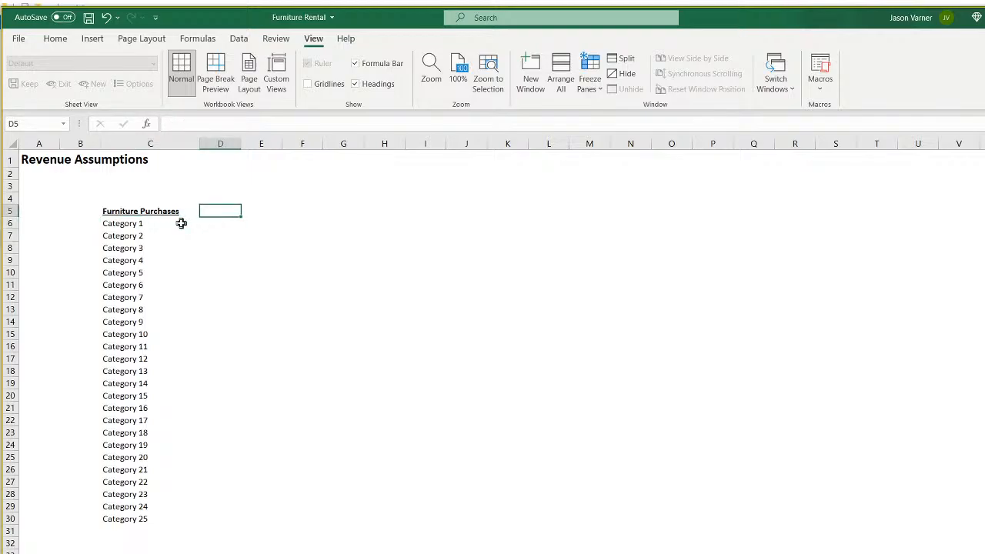
key(Down)
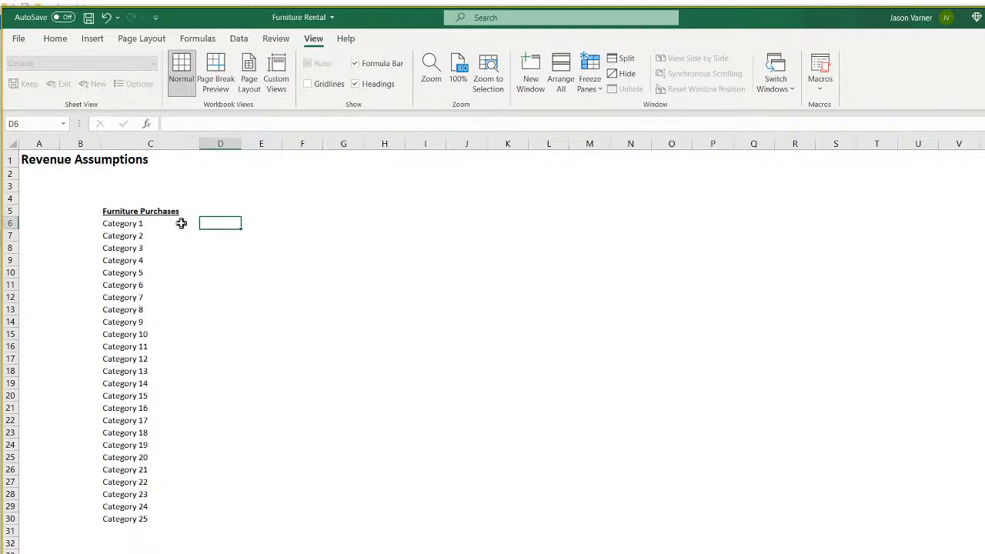
key(Left)
key(Up)
key(Right)
key(Down)
key(Right)
key(Right)
key(Right)
key(Right)
key(Right)
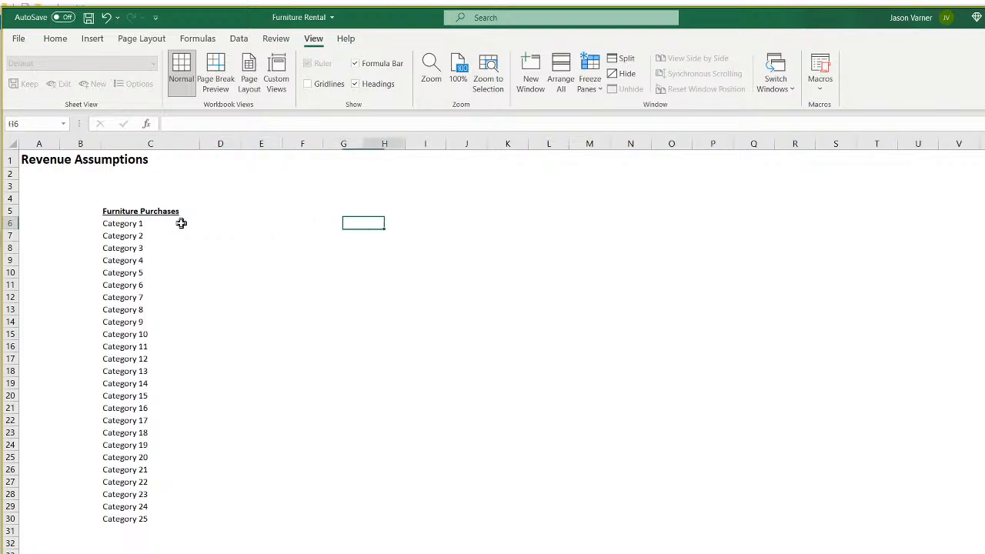
key(Right)
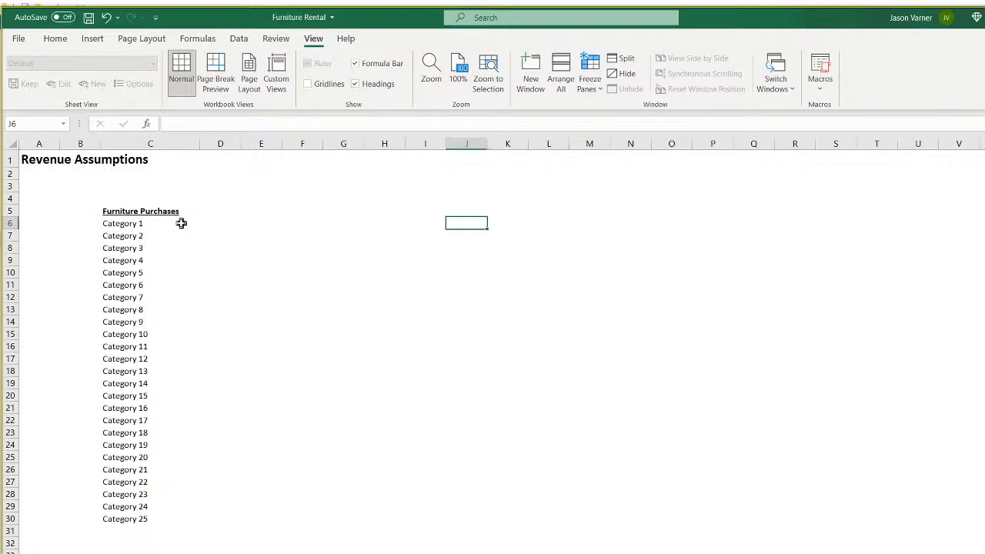
key(Left)
key(Left)
key(Left)
key(Left)
key(Left)
key(Left)
key(Left)
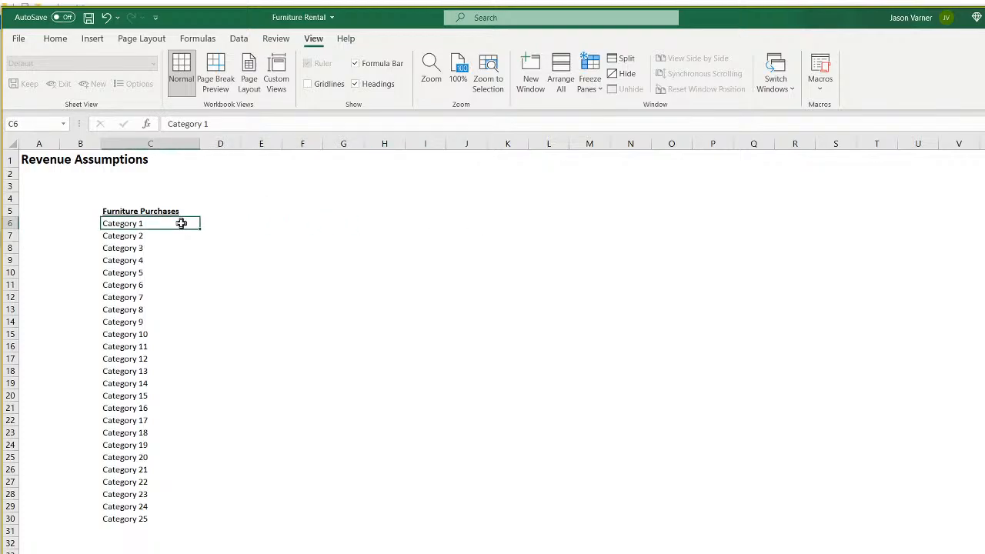
key(Right)
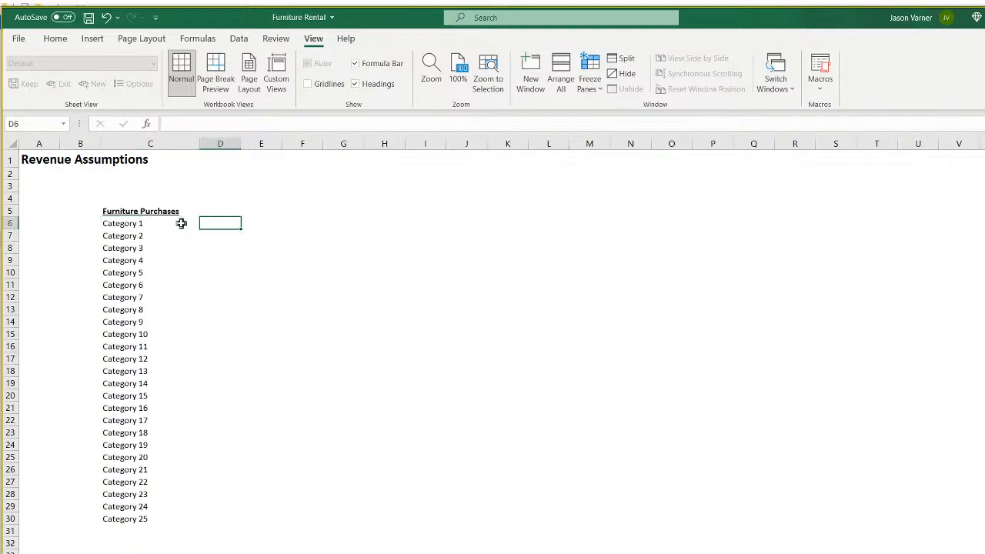
key(Right)
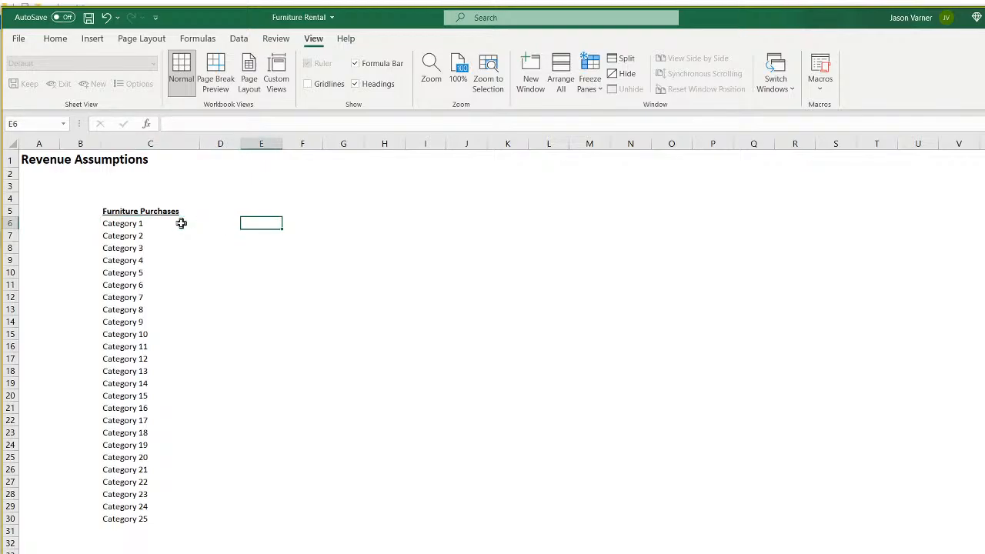
key(Right)
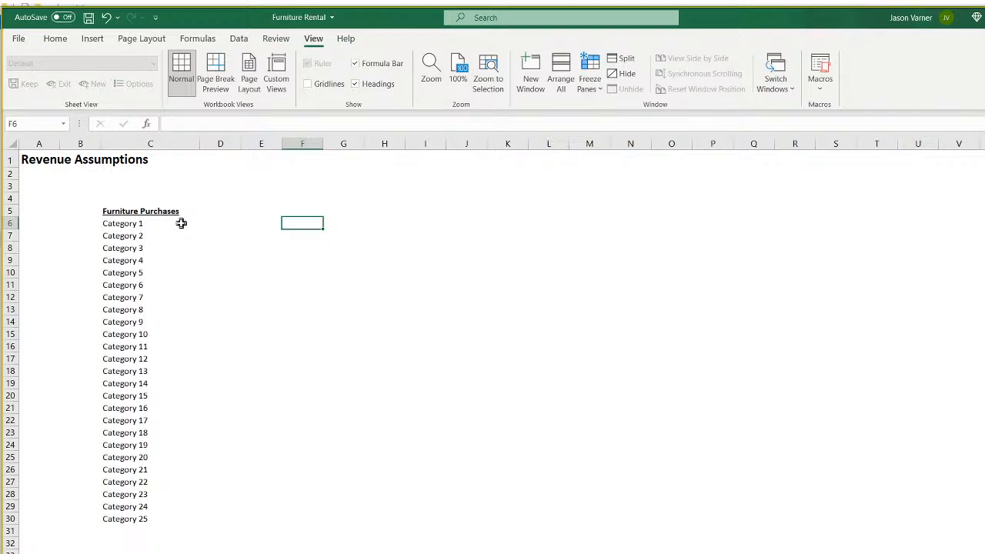
key(Left)
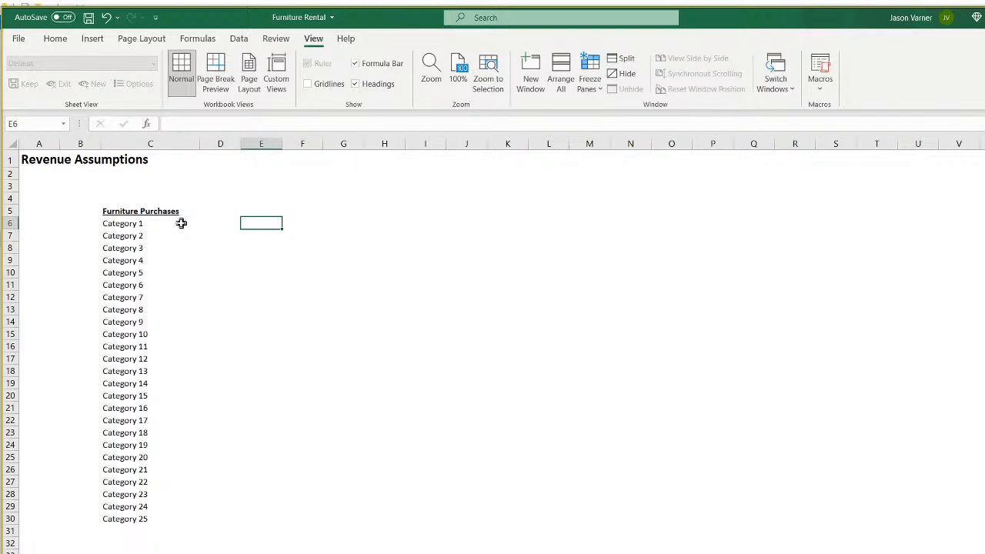
key(Left)
key(Right)
key(Right)
key(Left)
key(Left)
key(Left)
key(Right)
key(Right)
key(Right)
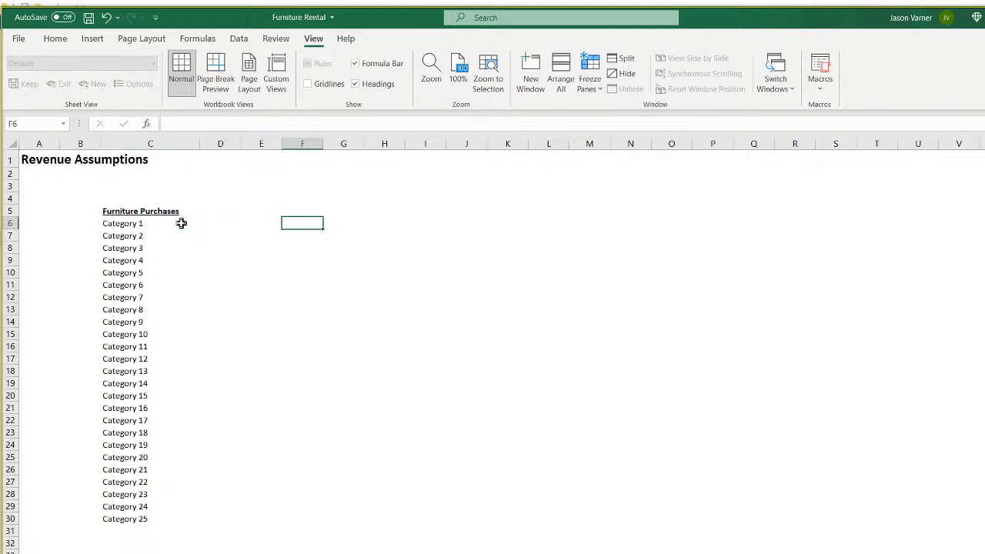
key(Left)
key(Left)
key(Left)
key(Right)
key(Right)
key(Right)
key(Down)
key(Down)
key(Right)
key(Right)
key(Down)
key(Down)
key(Up)
key(Up)
key(Up)
key(Up)
key(Left)
key(Left)
key(Left)
key(Left)
key(Left)
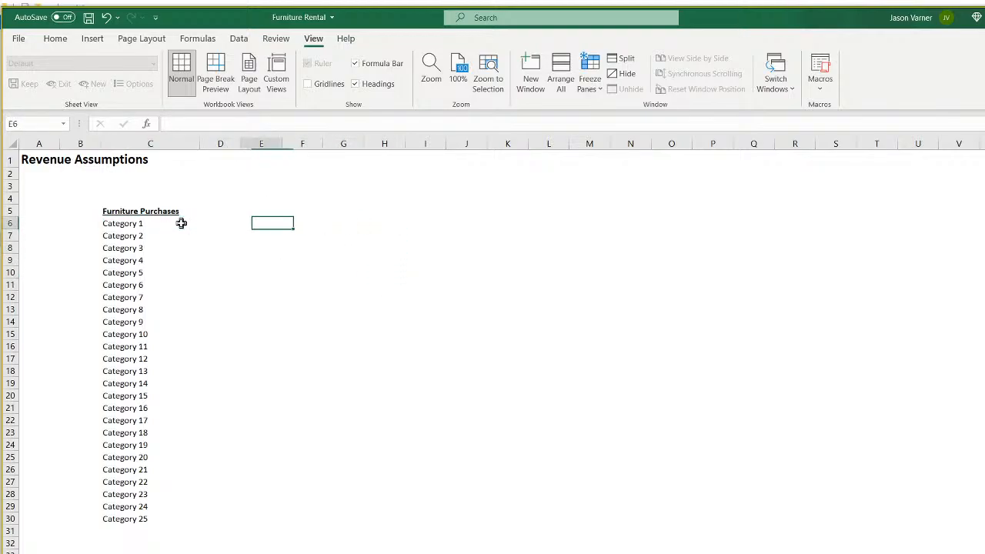
key(Down)
key(Right)
key(Down)
key(Right)
key(Down)
key(Right)
key(Down)
key(Right)
key(Down)
key(Right)
key(Down)
key(Right)
key(Down)
key(Right)
key(Down)
key(Right)
key(Down)
key(Right)
key(Down)
key(Right)
key(Down)
key(Right)
key(Down)
key(Right)
key(Down)
key(Right)
key(Down)
key(Right)
key(Down)
key(Right)
key(Down)
key(Right)
key(Down)
key(Left)
key(Down)
key(Left)
key(Down)
key(Left)
key(Down)
key(Left)
key(Down)
key(Left)
key(Down)
key(Left)
key(Down)
key(Left)
key(Up)
key(Left)
key(Up)
key(Left)
key(Left)
key(Up)
key(Left)
key(Up)
key(Left)
key(Up)
key(Left)
key(Up)
key(Left)
key(Up)
key(Left)
key(Up)
key(Right)
key(Up)
key(Right)
key(Up)
key(Up)
key(Right)
key(Up)
key(Right)
key(Up)
key(Right)
key(Right)
key(Up)
key(Right)
key(Up)
key(Left)
key(Up)
key(Left)
key(Up)
key(Left)
key(Up)
key(Left)
key(Up)
key(Left)
key(Up)
key(Left)
key(Up)
key(Left)
key(Up)
key(Left)
key(Up)
key(Right)
key(Down)
key(Right)
key(Down)
key(Right)
key(Down)
key(Right)
key(Down)
key(Right)
key(Down)
key(Right)
key(Down)
key(Right)
key(Down)
key(Right)
key(Down)
key(Right)
key(Down)
key(Right)
key(Down)
key(Right)
key(Down)
key(Down)
key(Left)
key(Left)
key(Left)
key(Left)
key(Left)
key(Left)
key(Left)
key(Left)
key(Left)
key(Left)
key(Left)
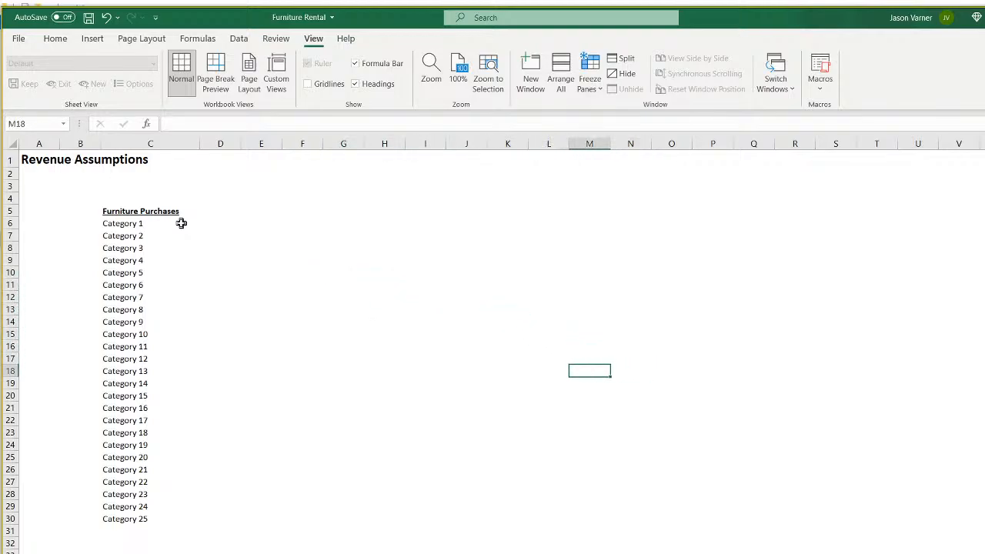
key(Right)
key(Down)
key(Down)
key(Down)
key(Down)
key(Down)
key(Down)
key(Down)
key(Down)
key(Down)
key(Down)
key(Down)
key(Down)
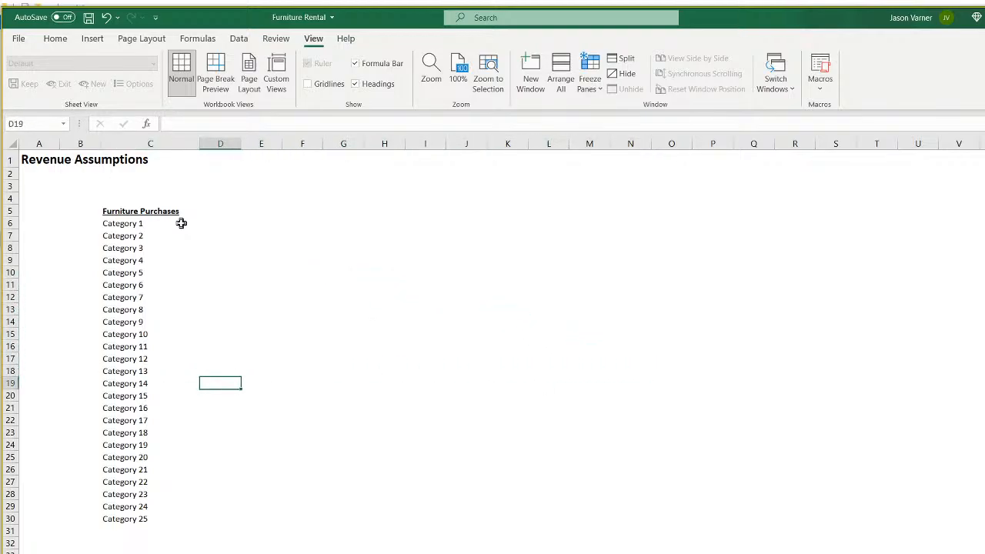
key(Up)
key(Up)
key(Up)
key(Up)
key(Up)
key(Up)
key(Up)
key(Up)
key(Up)
key(Up)
key(Up)
key(Up)
key(Up)
key(Up)
key(Up)
key(Up)
key(Up)
key(Left)
key(Right)
key(Right)
key(Down)
key(Right)
key(Down)
key(Down)
key(Right)
key(Right)
key(Down)
key(Right)
key(Down)
key(Right)
key(Down)
key(Right)
key(Up)
key(Up)
key(Right)
key(Up)
key(Left)
key(Up)
key(Left)
key(Left)
key(Left)
key(Left)
key(Left)
key(Left)
key(Left)
key(Left)
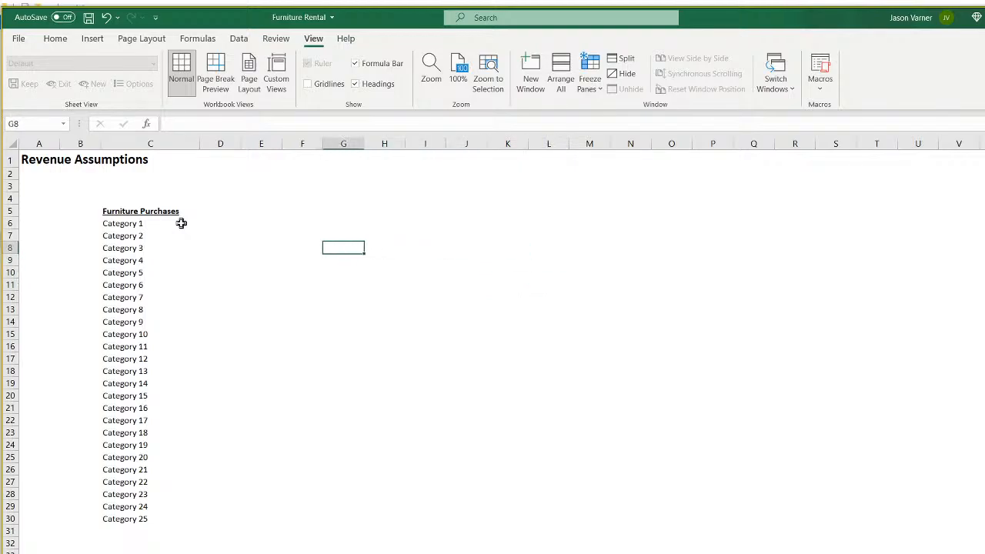
key(Up)
key(Up)
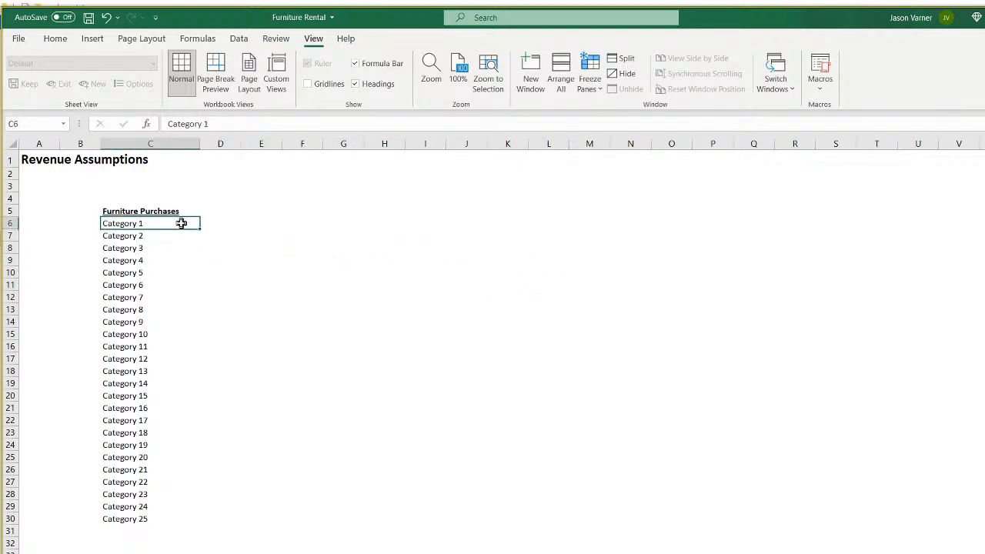
key(Right)
key(Down)
key(Down)
key(Down)
key(Down)
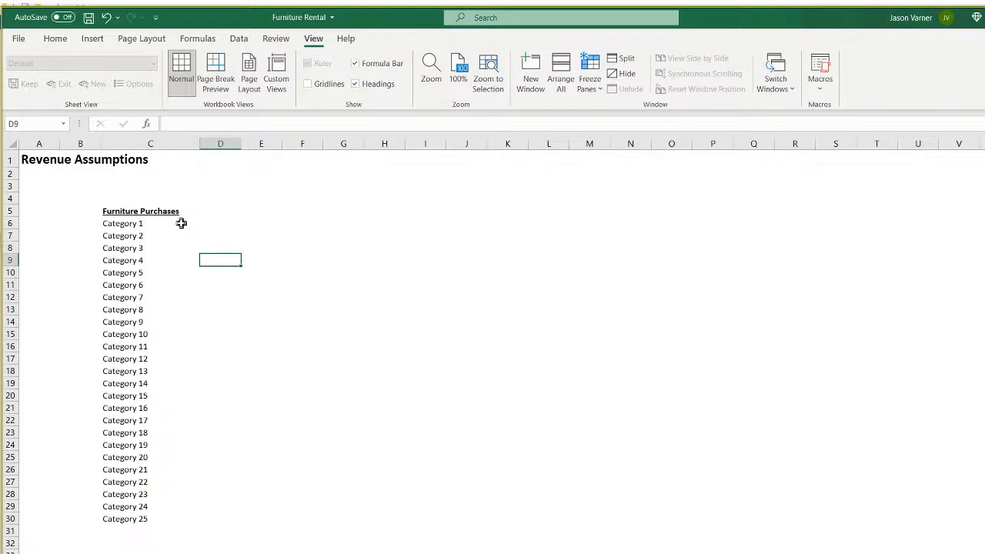
key(Up)
key(Up)
key(Up)
key(Up)
key(Down)
key(Down)
key(Down)
key(Down)
key(Down)
key(Down)
key(Down)
key(Down)
key(Down)
key(Down)
key(Down)
key(Down)
key(Down)
key(Down)
key(Down)
key(Down)
key(Down)
key(Down)
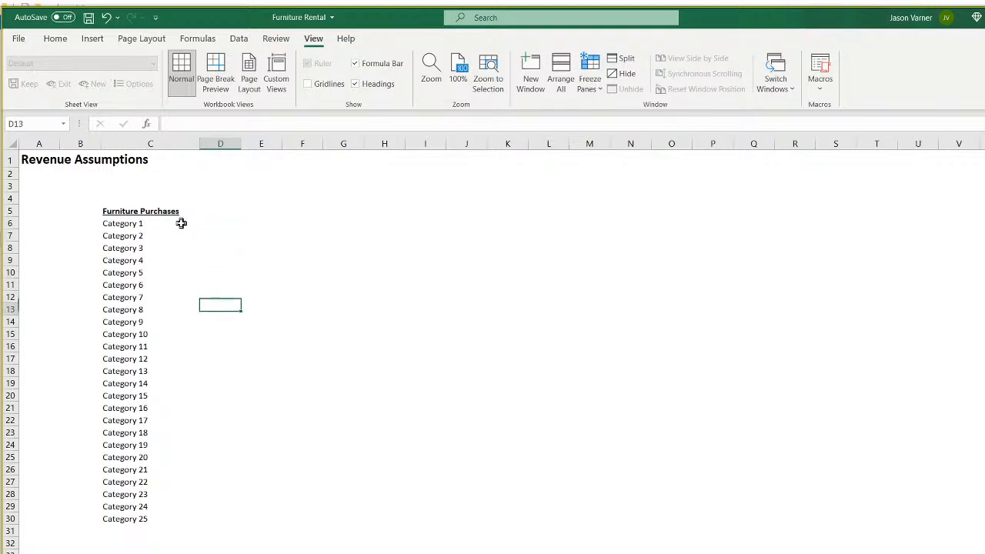
key(Up)
key(Up)
key(Up)
key(Up)
key(Up)
key(Up)
key(Up)
key(Up)
key(Up)
key(Up)
key(Up)
key(Up)
key(Up)
key(Up)
key(Up)
key(Up)
key(Up)
key(Up)
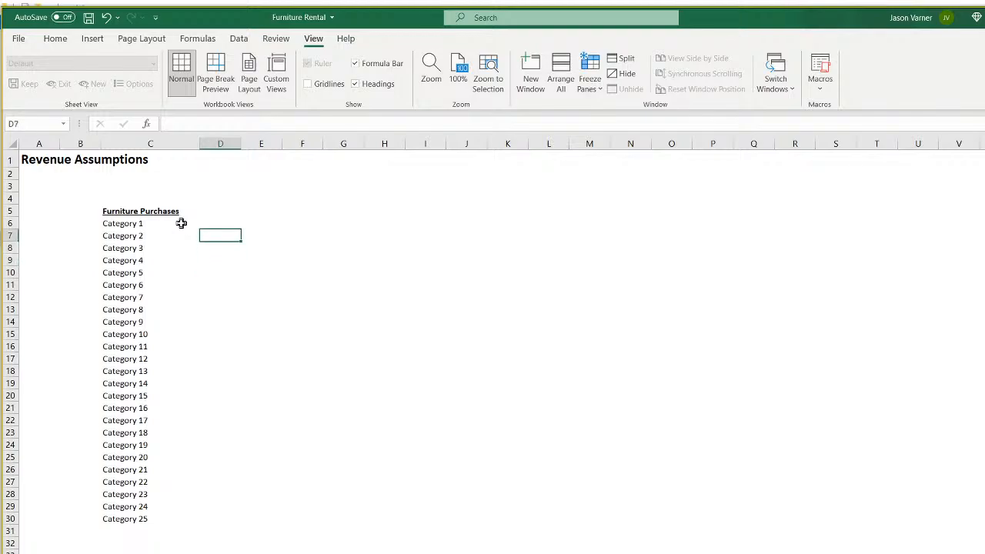
key(Right)
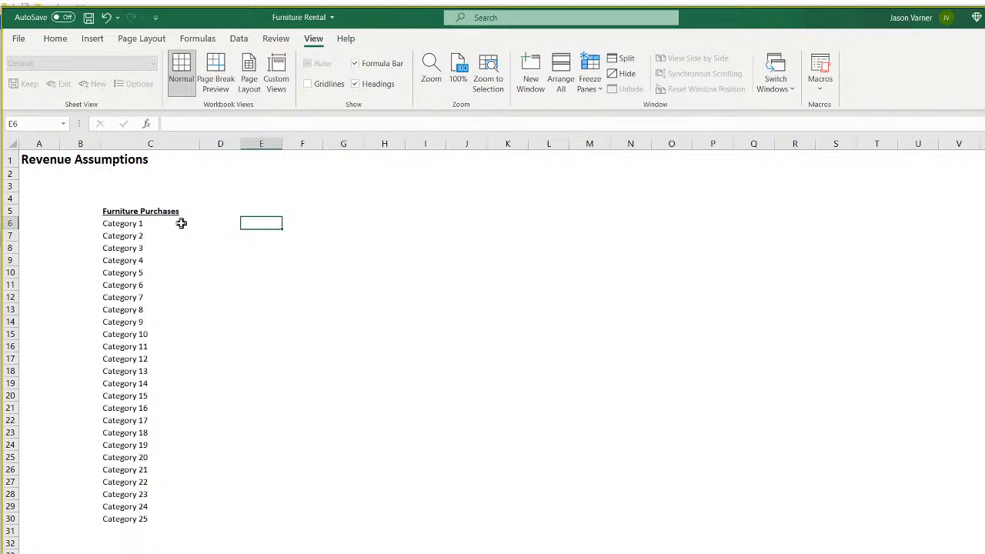
key(Right)
key(Right)
key(Right)
key(Right)
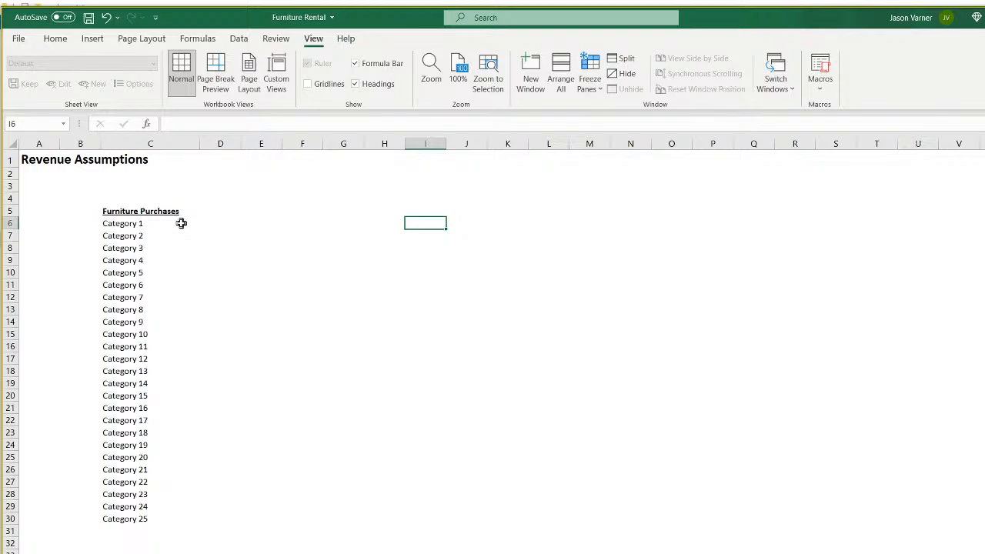
key(Left)
key(Left)
key(Left)
key(Left)
key(Left)
key(Left)
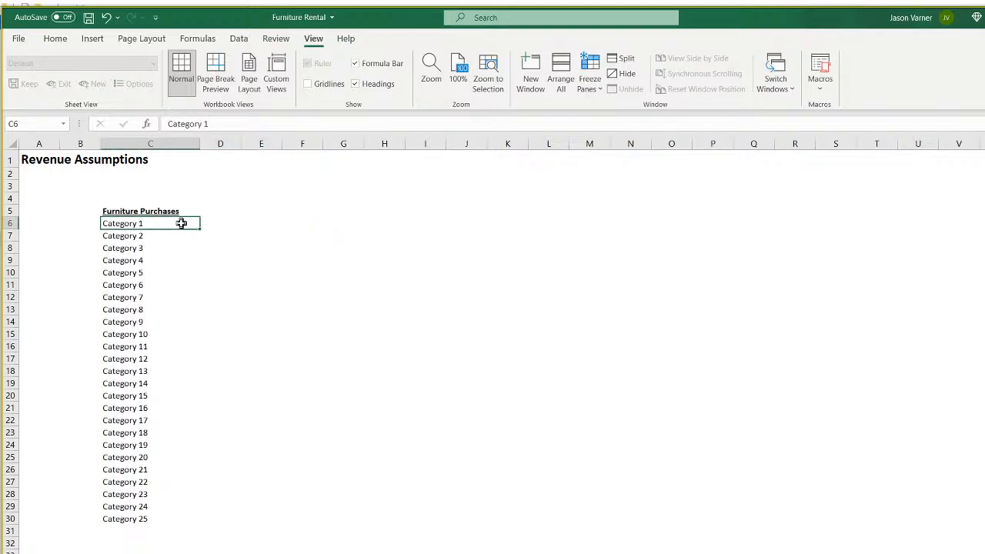
key(Right)
key(Right)
key(Right)
key(Right)
key(Right)
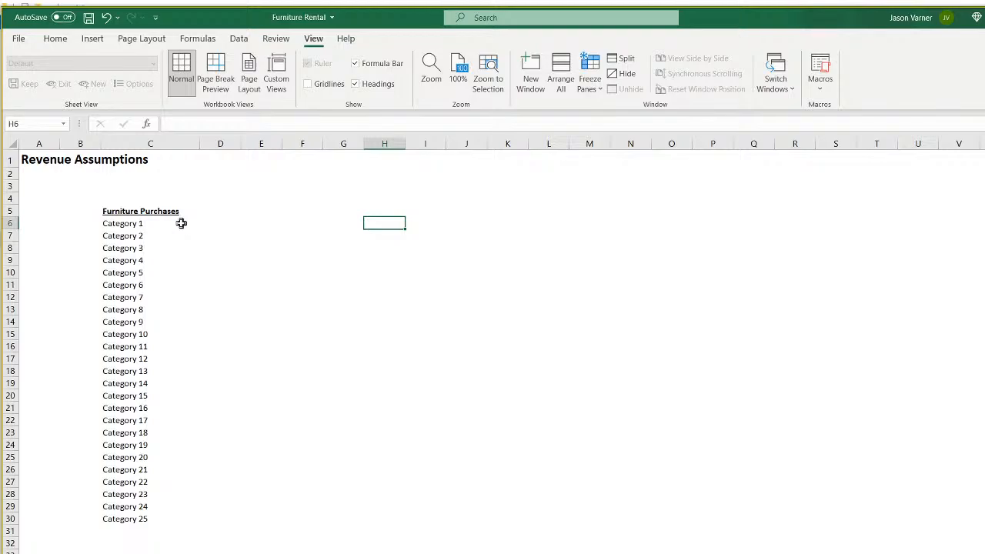
key(Left)
key(Left)
key(Left)
key(Left)
key(Left)
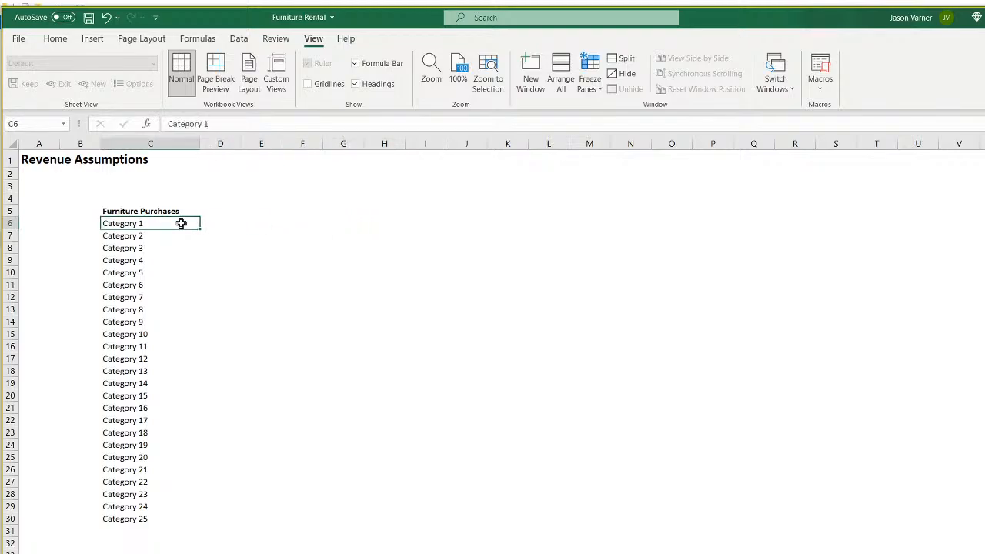
key(Right)
key(Up)
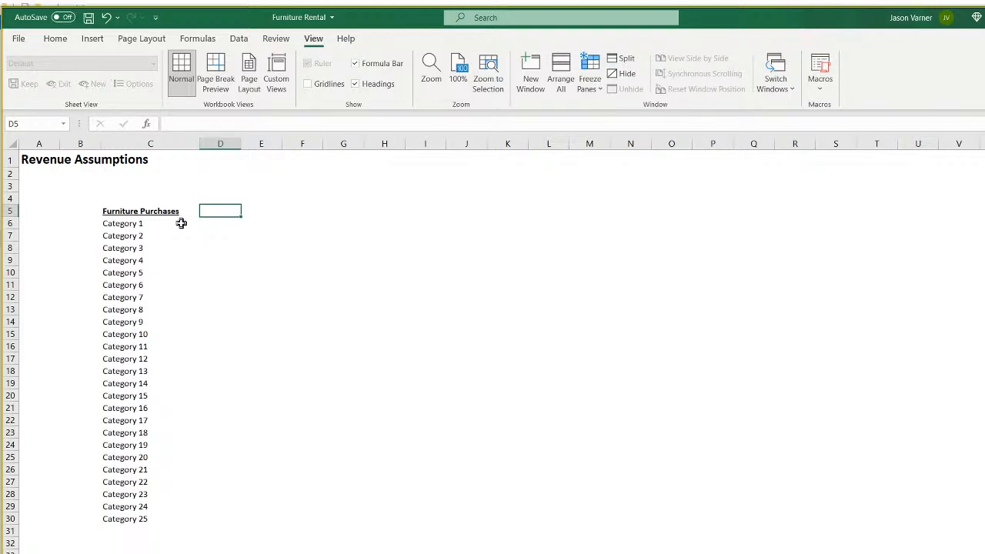
Enter Purchase 1 in D5 and fill Purchase 2 through Purchase 7 across to J5.
text(Purchasze)
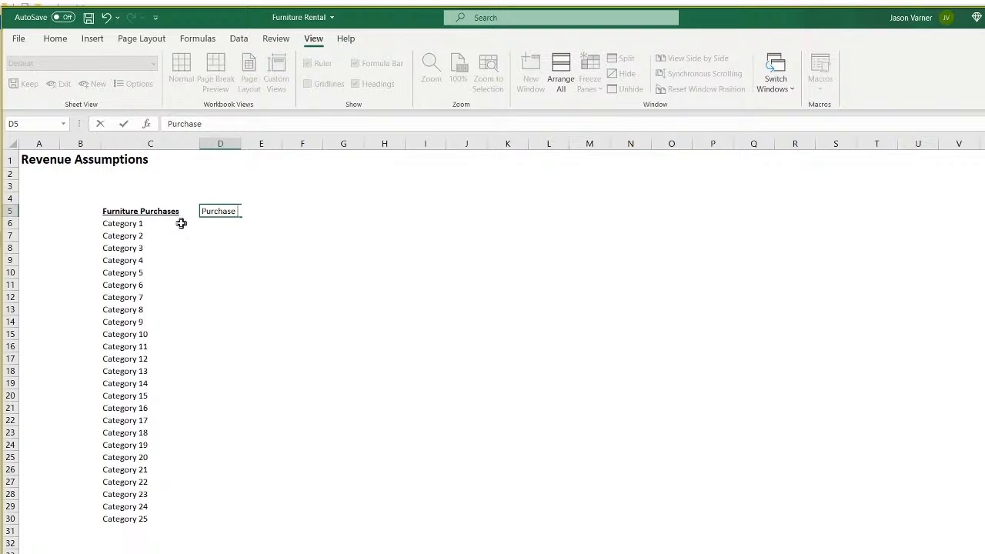
text( 1)
key(Return)
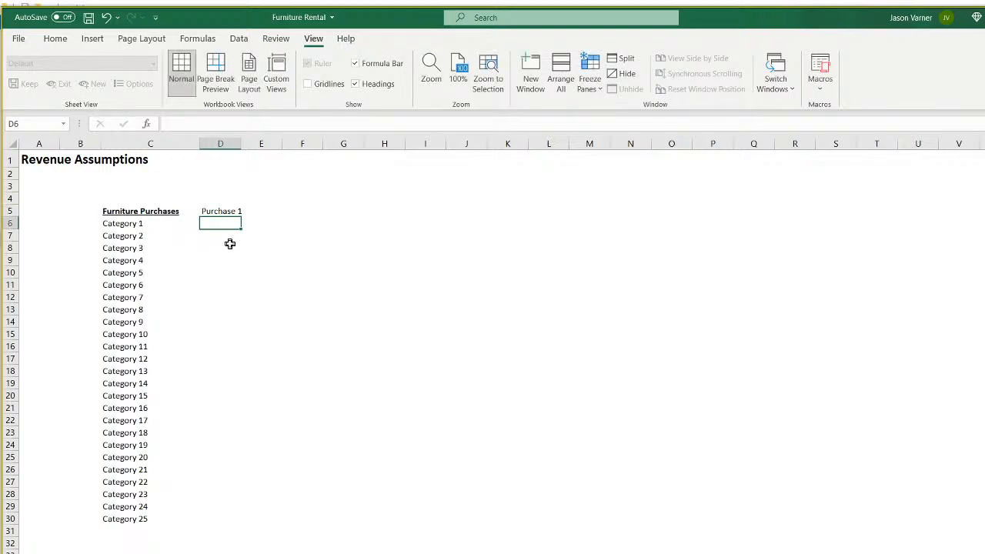
click(229, 213)
drag(240, 217, 467, 212)
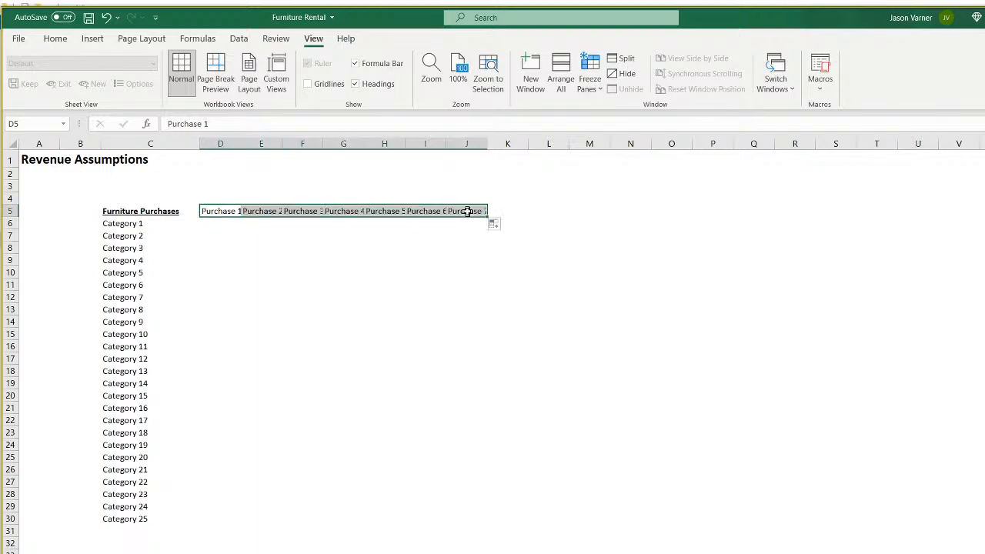
Set columns D through J to a column width of 11.
drag(467, 144, 235, 143)
right_click(261, 144)
click(308, 322)
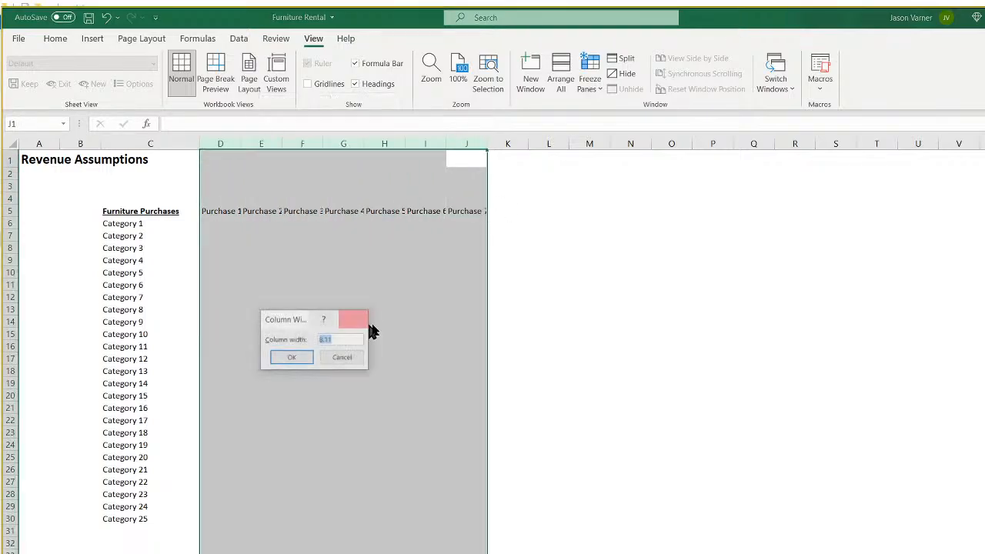
text(11)
key(Return)
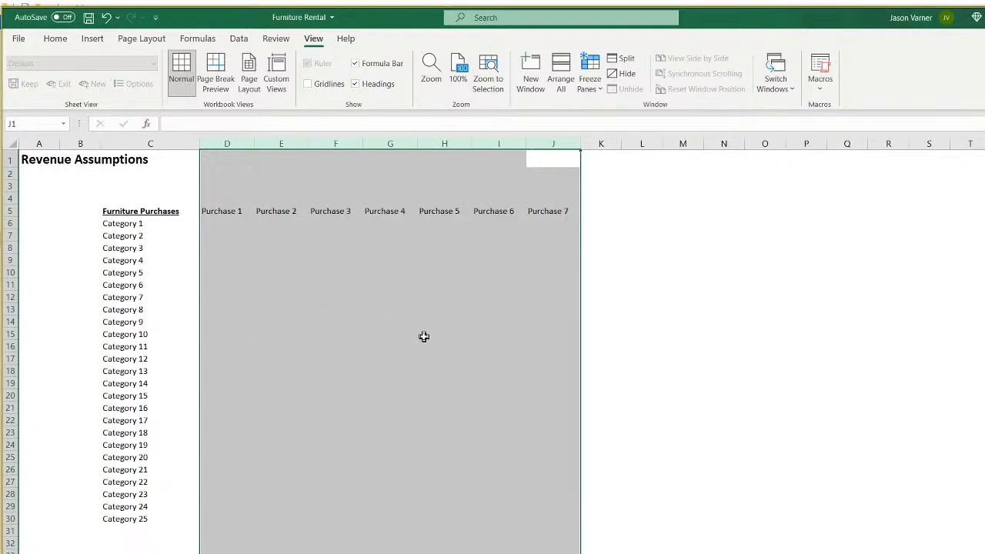
Select the cells beneath the Purchase 1 to Purchase 3 headers in turn.
drag(216, 222, 222, 232)
click(225, 222)
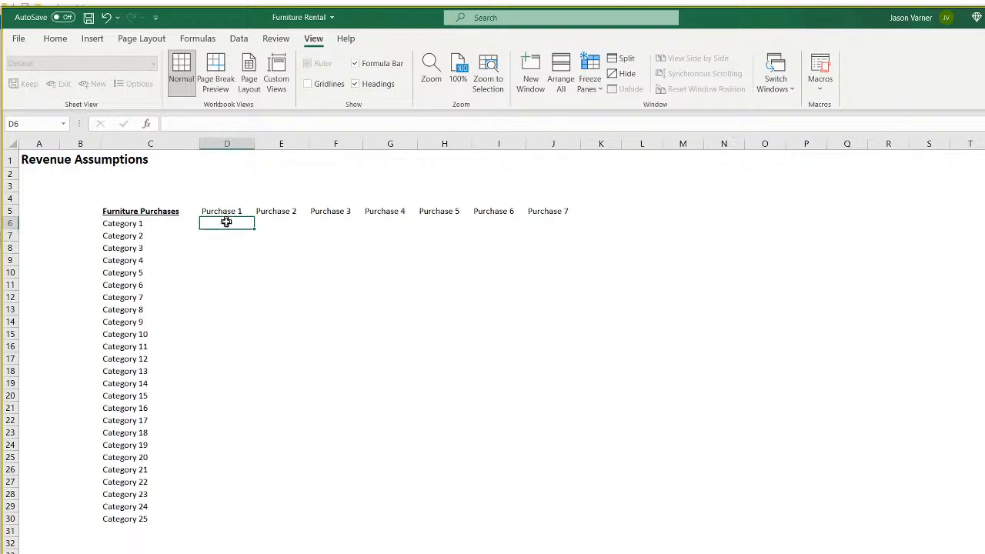
click(279, 223)
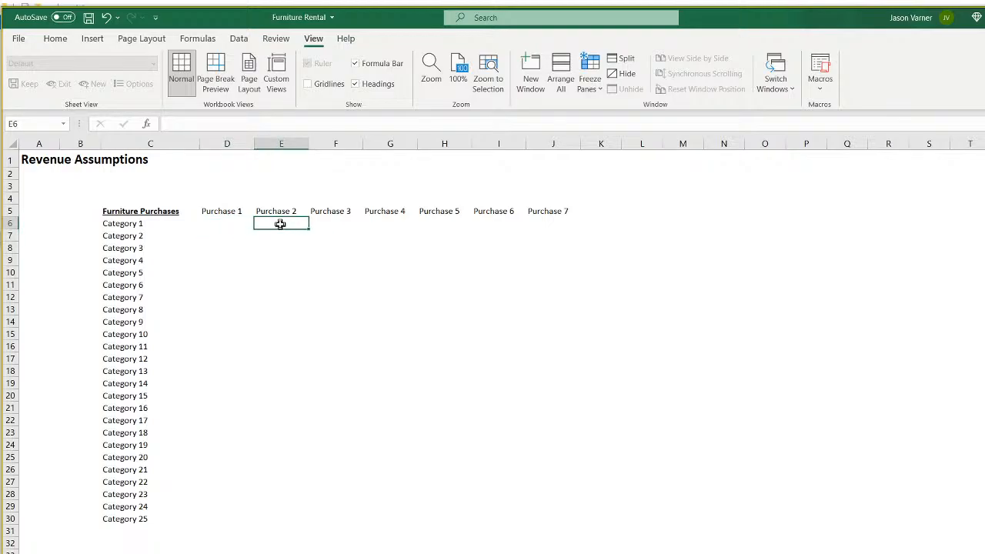
click(328, 223)
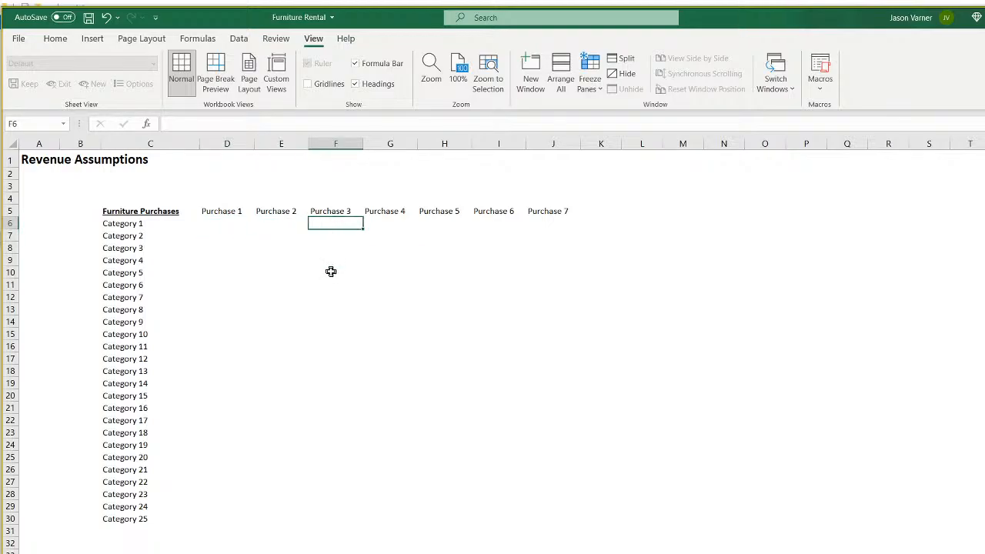
click(221, 223)
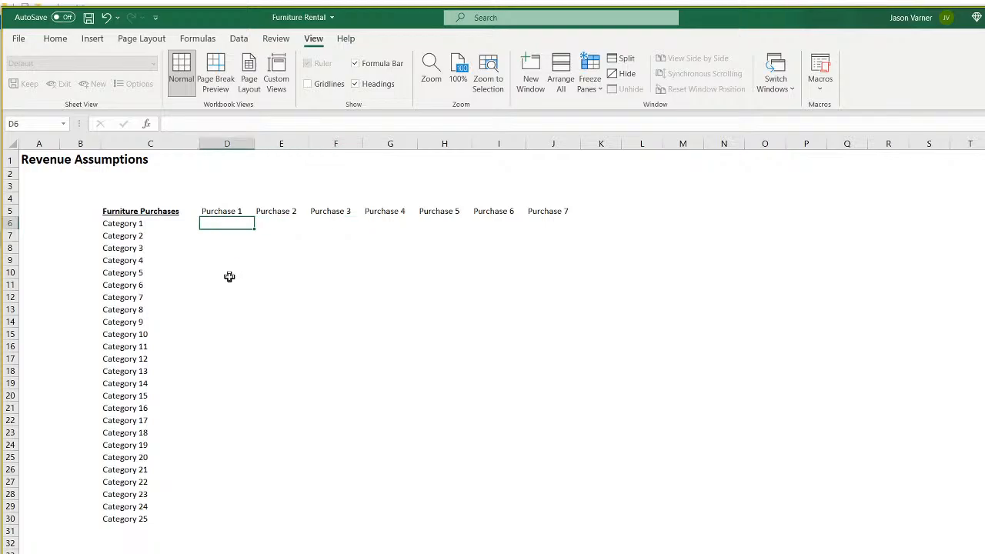
click(257, 323)
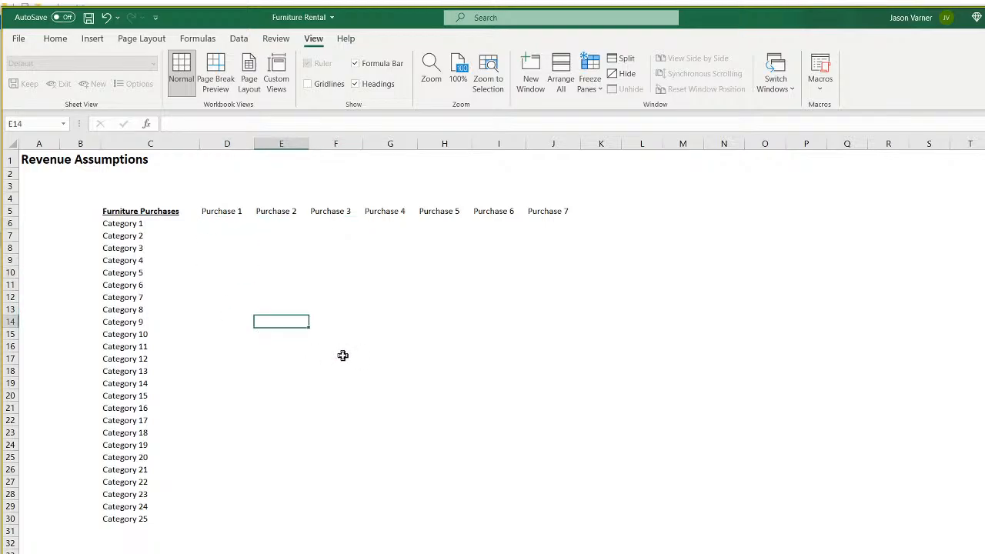
Copy Category 1–25 from C6:C30 and paste it transposed across row 5 from D5.
drag(130, 224, 125, 519)
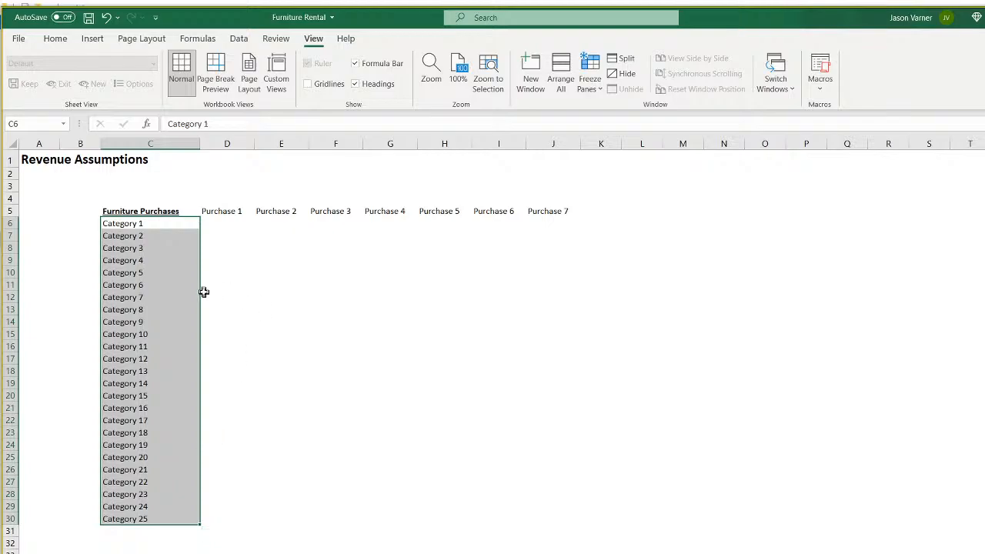
drag(200, 292, 173, 292)
right_click(155, 223)
click(185, 254)
right_click(223, 211)
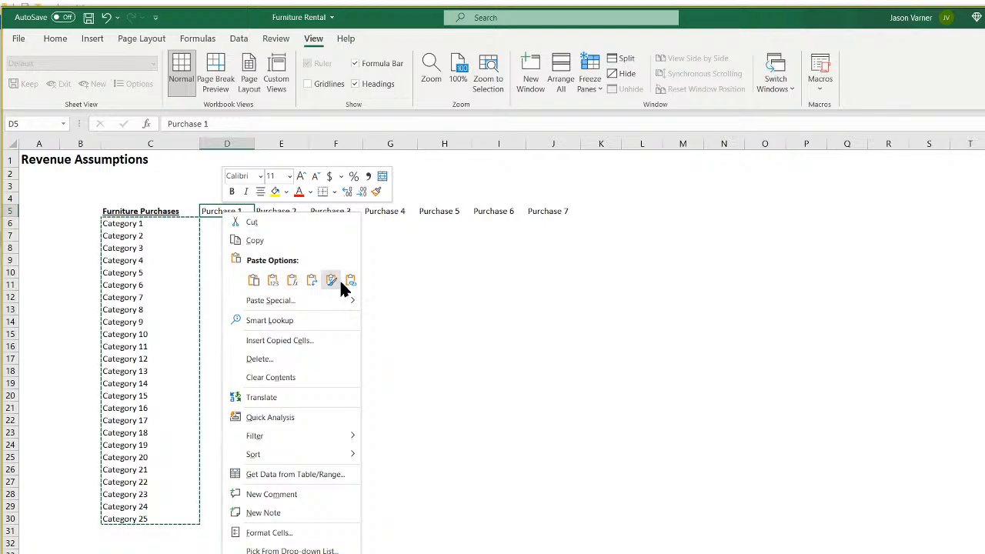
click(311, 280)
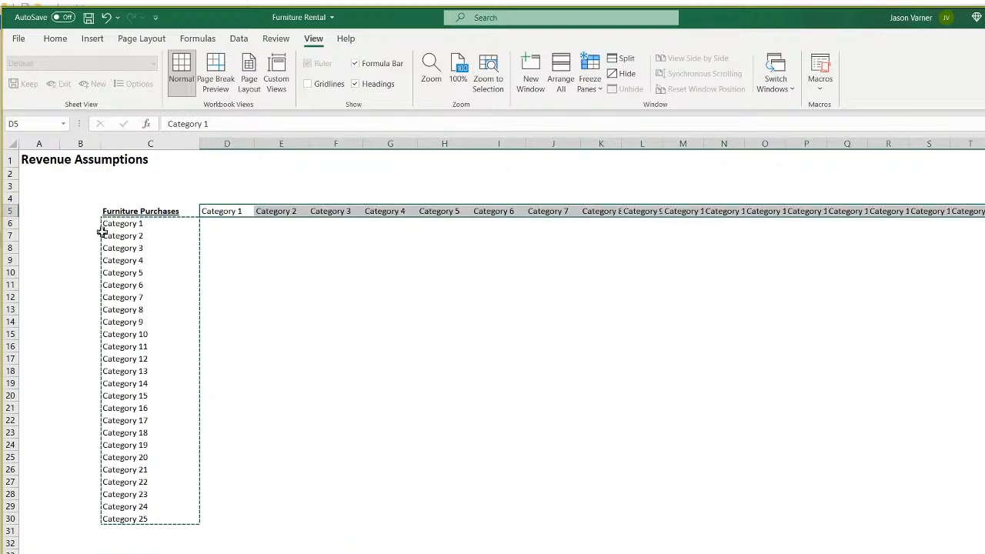
click(130, 223)
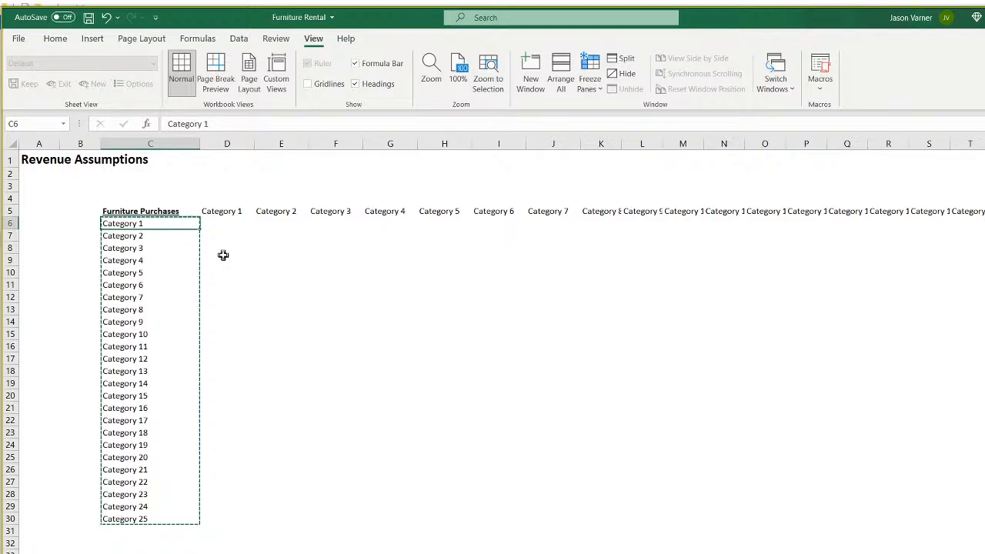
Enter Purchase 1 in C6 and fill Purchase 2 through Purchase 7 down to C12.
text(Pur)
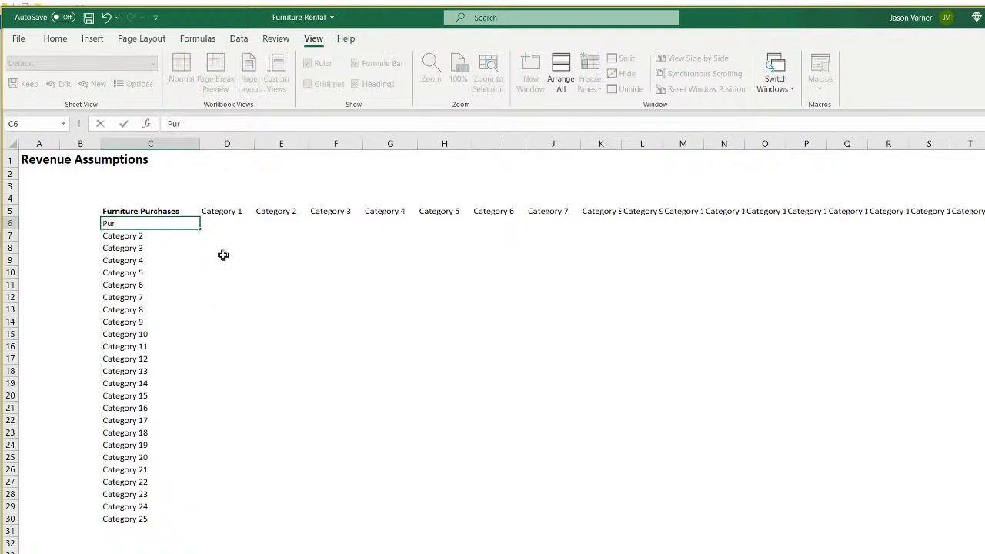
text(chase 1)
key(Return)
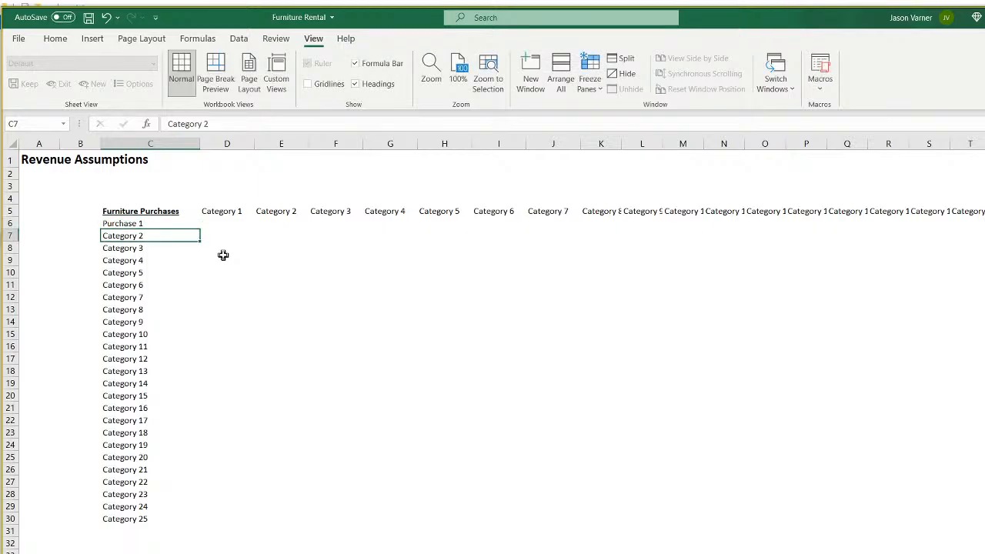
click(189, 223)
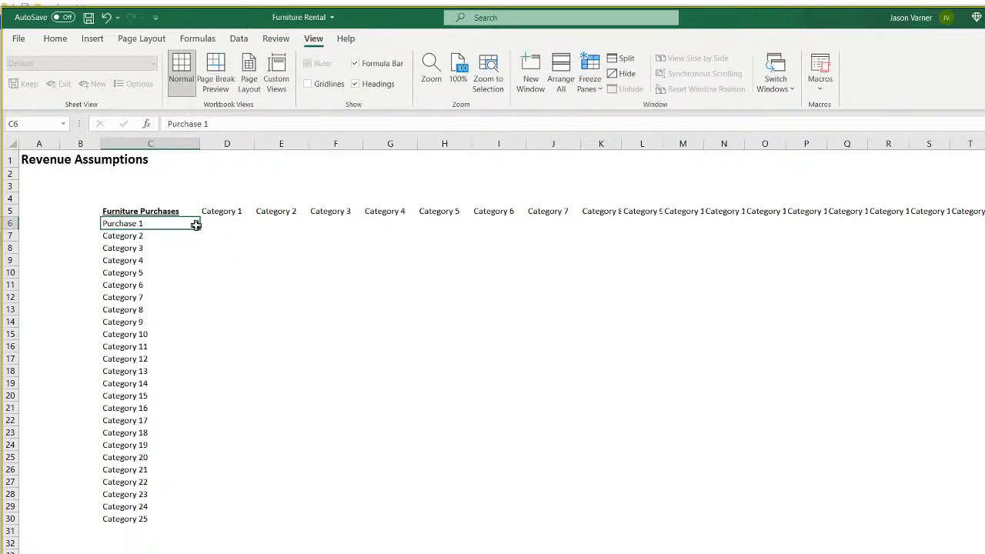
drag(199, 230, 198, 307)
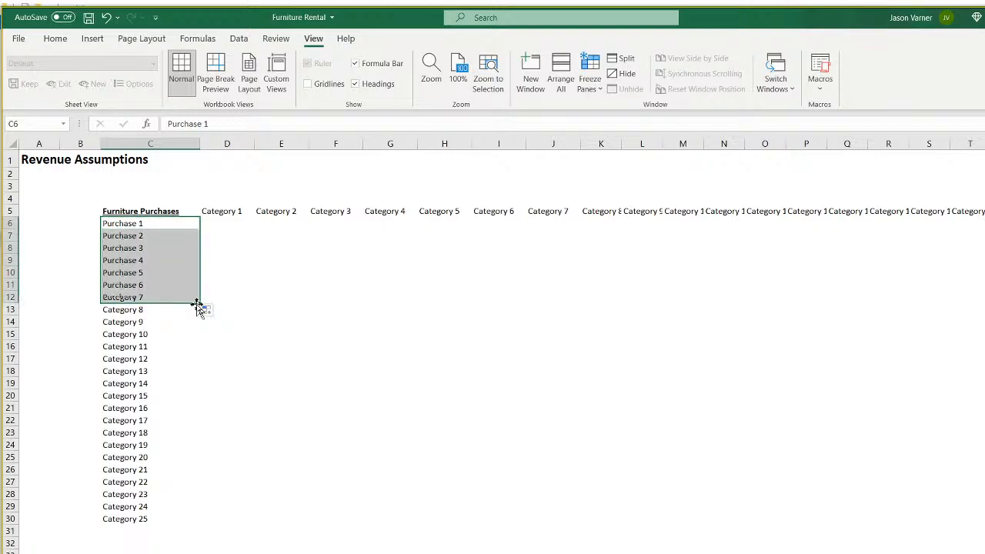
click(162, 223)
click(222, 222)
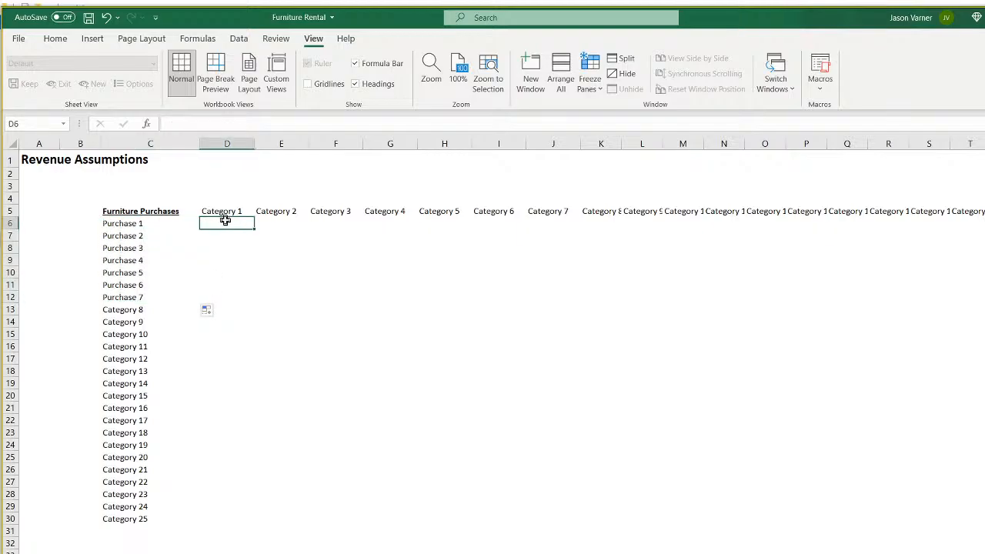
click(274, 220)
click(220, 211)
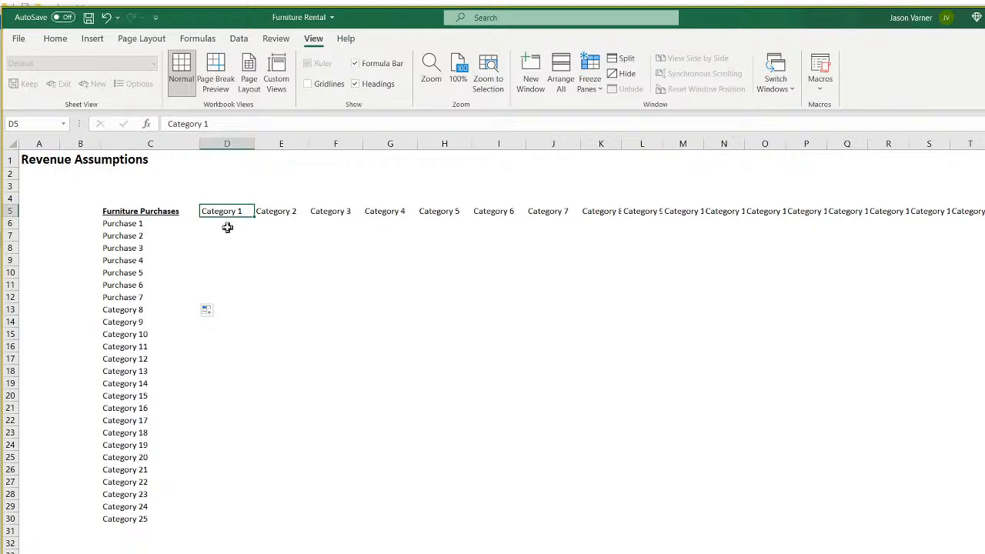
Give columns D:AB a column width of 12 so the Category headers fit.
scroll(500, 331, right, 3)
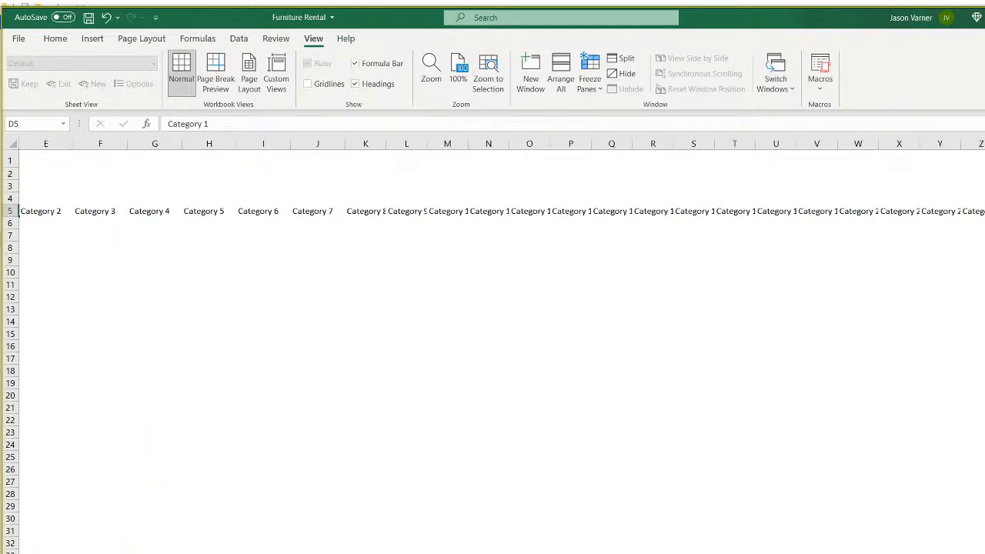
drag(984, 143, 248, 135)
right_click(269, 145)
click(327, 331)
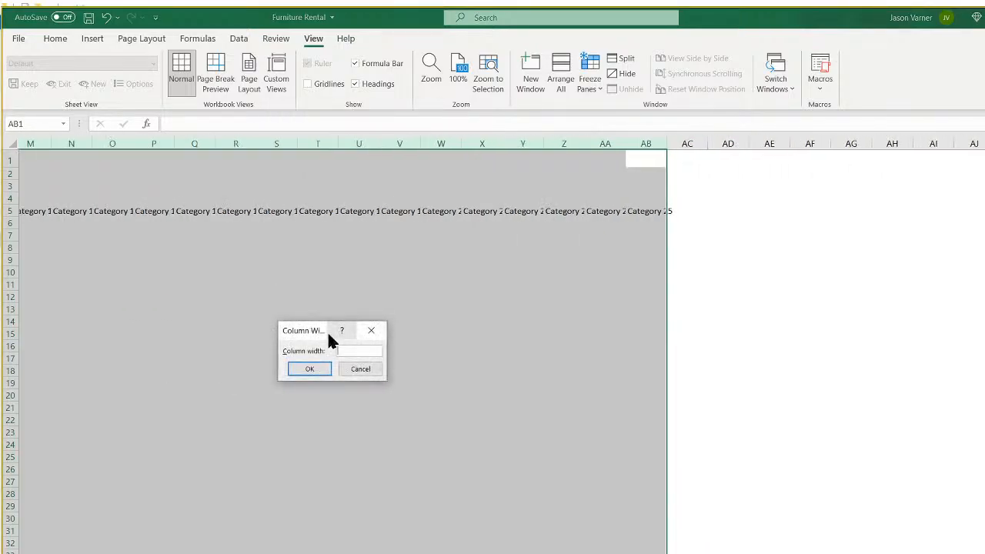
text(12)
key(Return)
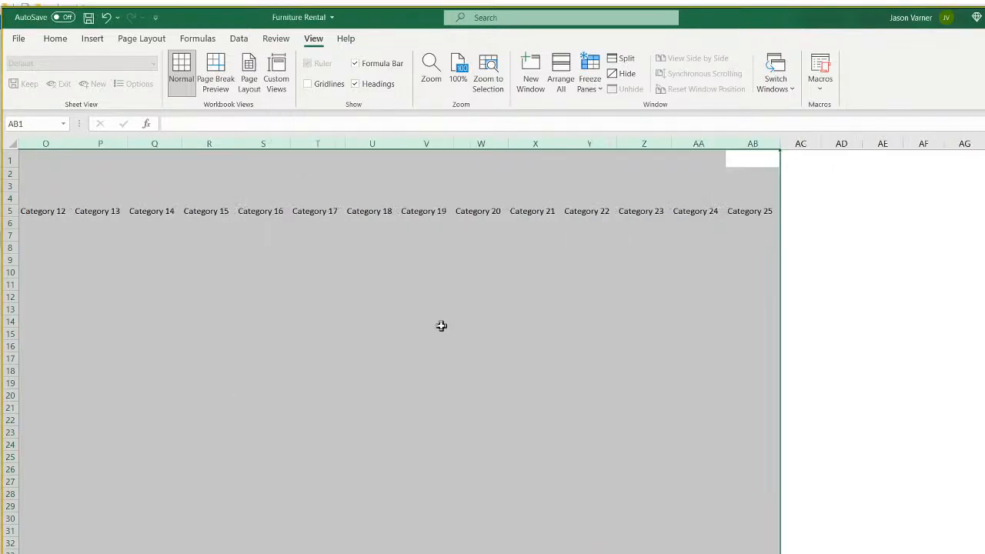
scroll(224, 297, left, 10)
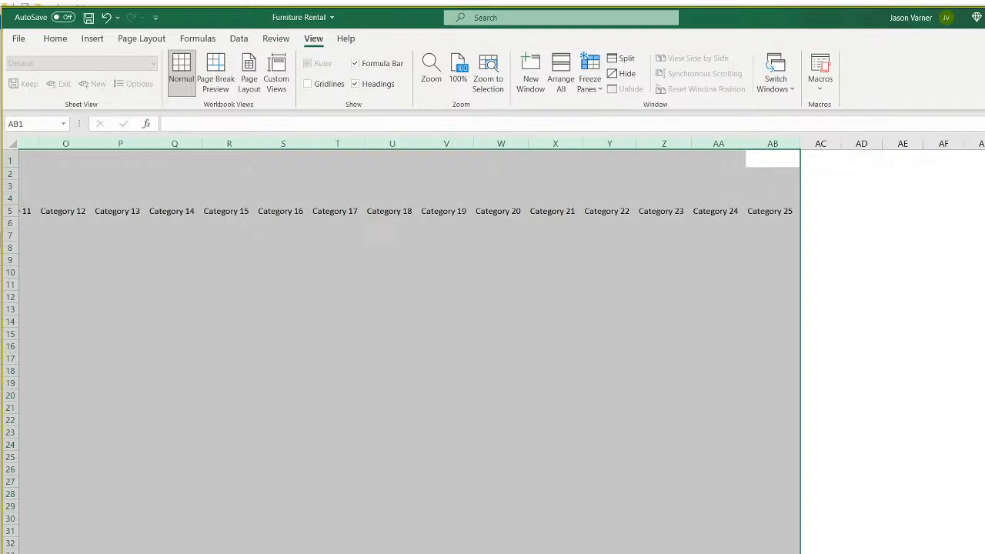
click(221, 221)
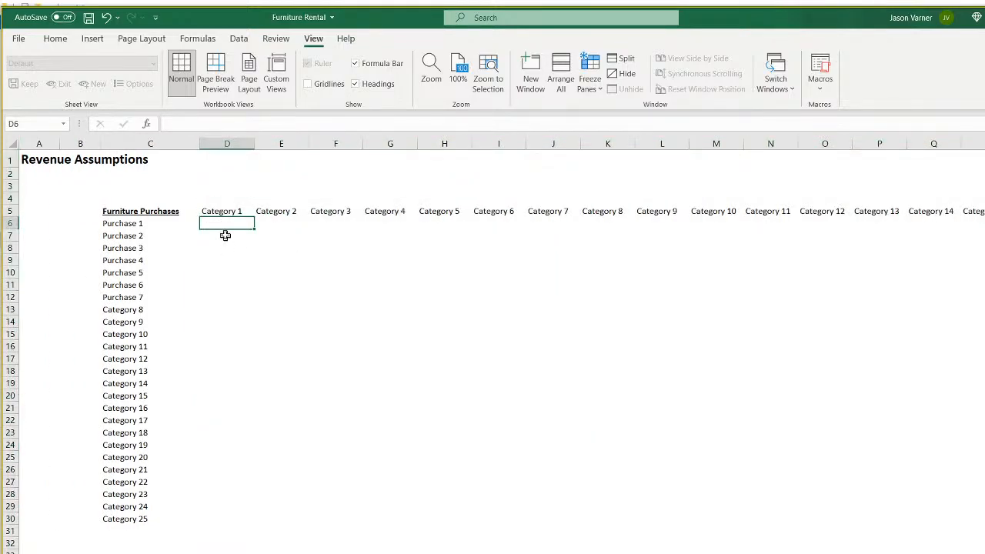
Check cells across the Furniture Purchases block, from D6 through F20.
drag(142, 212, 902, 533)
click(218, 222)
click(268, 247)
drag(385, 276, 391, 282)
click(493, 343)
click(319, 393)
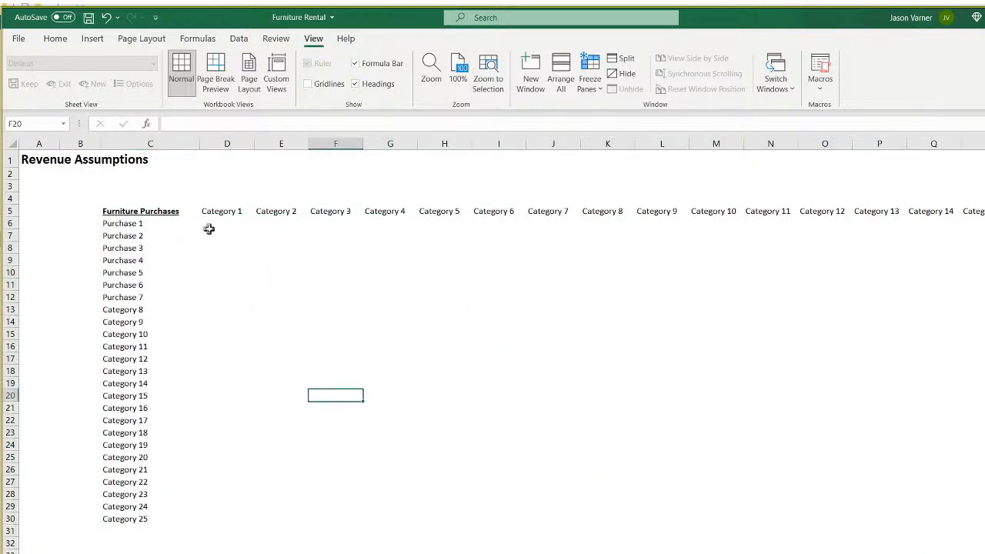
click(208, 228)
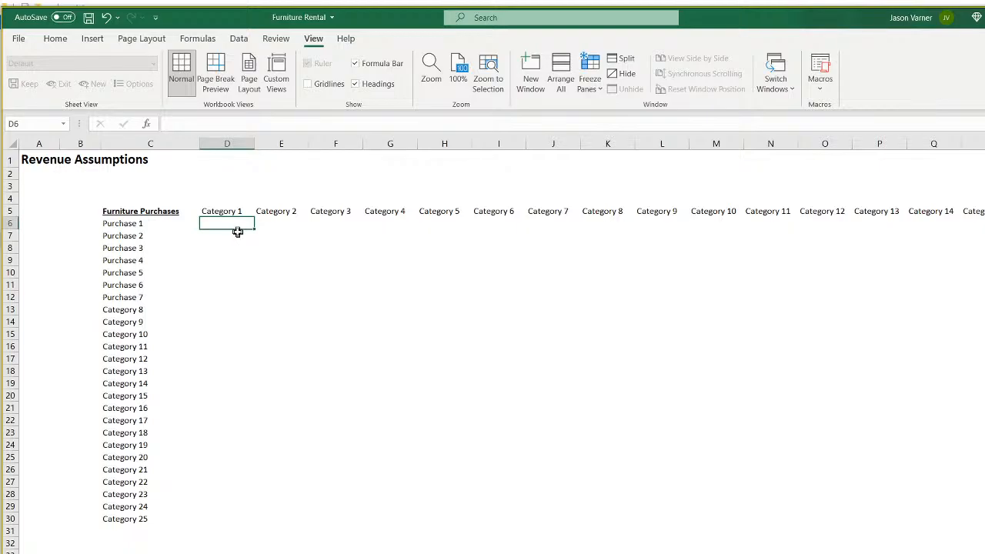
click(266, 225)
click(229, 221)
click(235, 248)
click(335, 272)
click(222, 221)
Compare the Purchase labels in column C with the Category heading in D5.
click(148, 223)
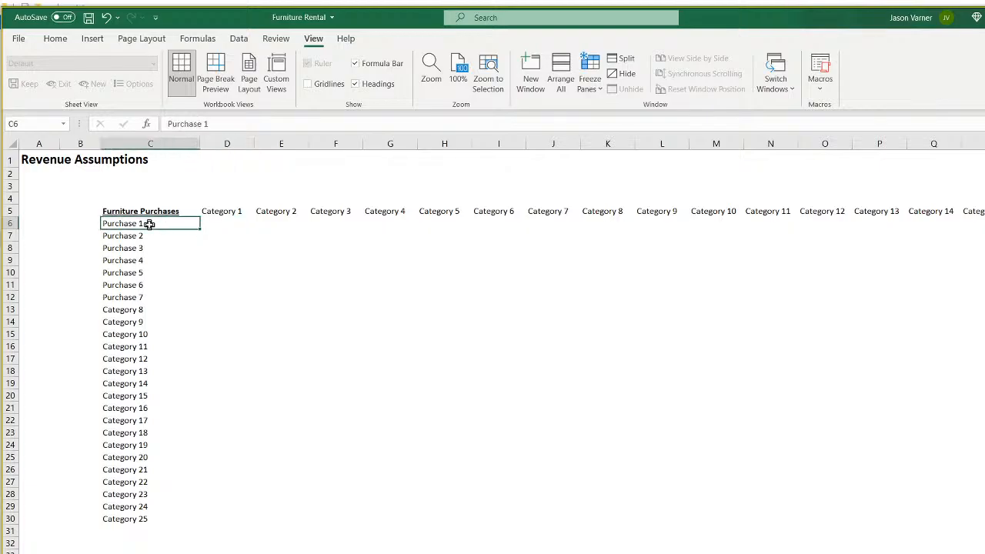
click(227, 222)
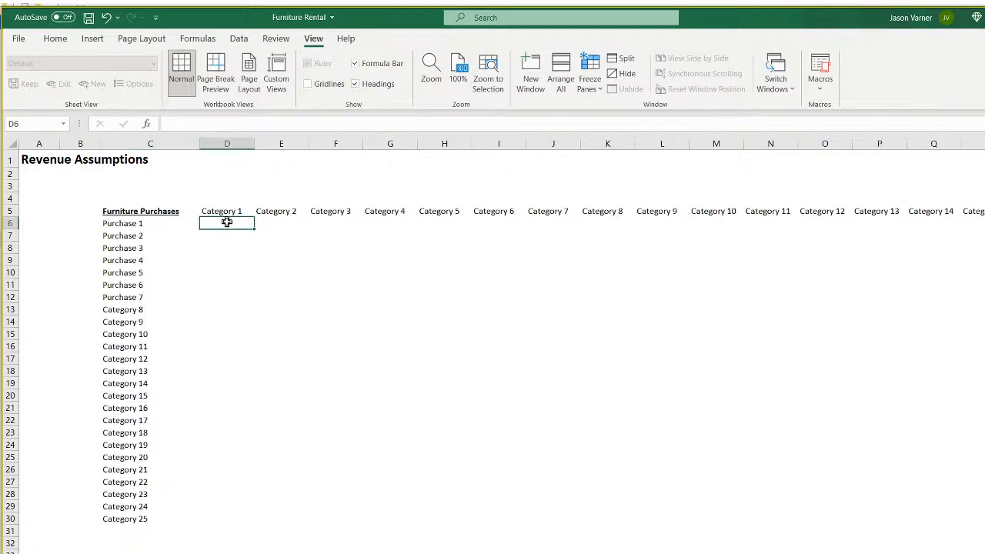
click(228, 211)
click(157, 235)
click(225, 213)
click(146, 225)
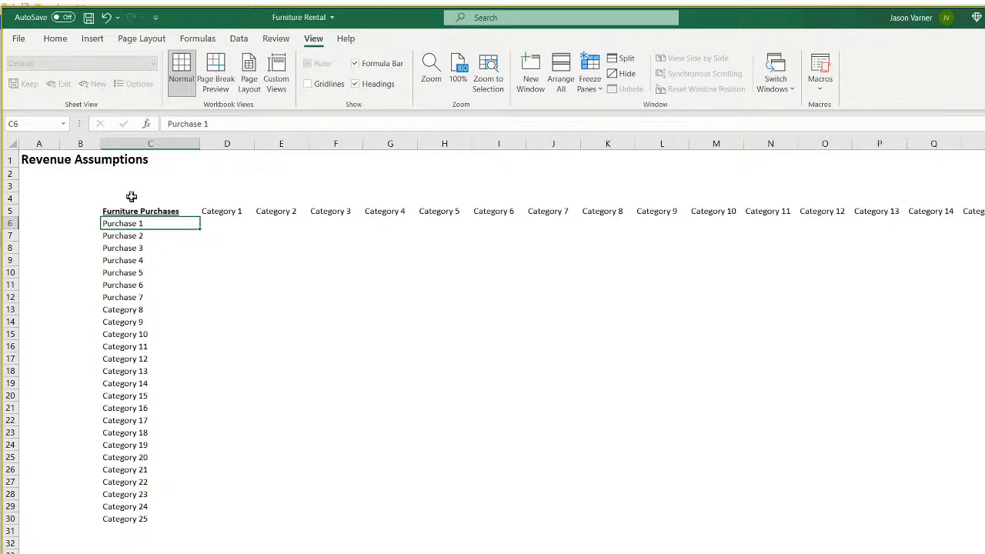
Undo four changes to restore Purchase headings across row 5, then redo the column widening.
click(108, 19)
click(108, 18)
click(107, 18)
click(107, 18)
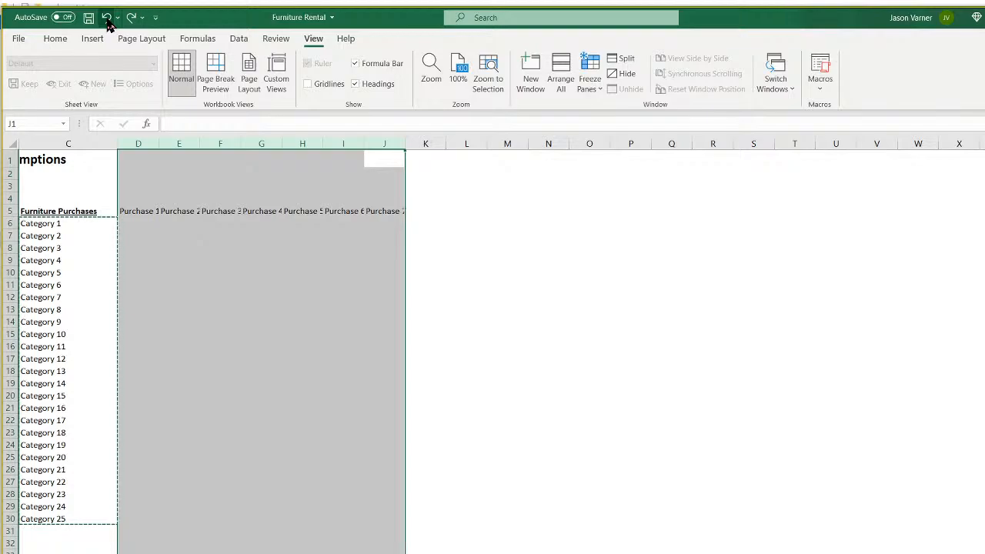
click(131, 18)
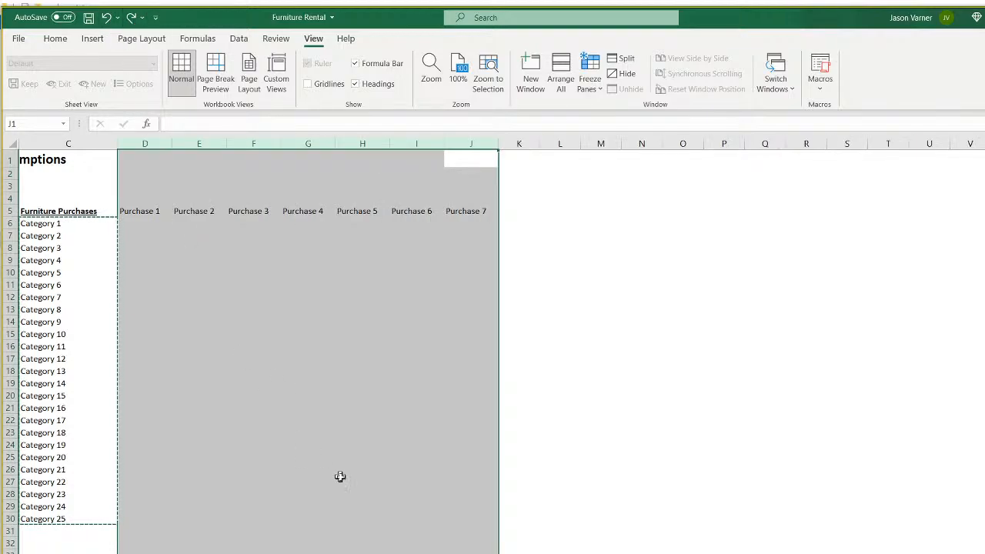
scroll(321, 459, left, 2)
Delete the empty column B.
click(390, 382)
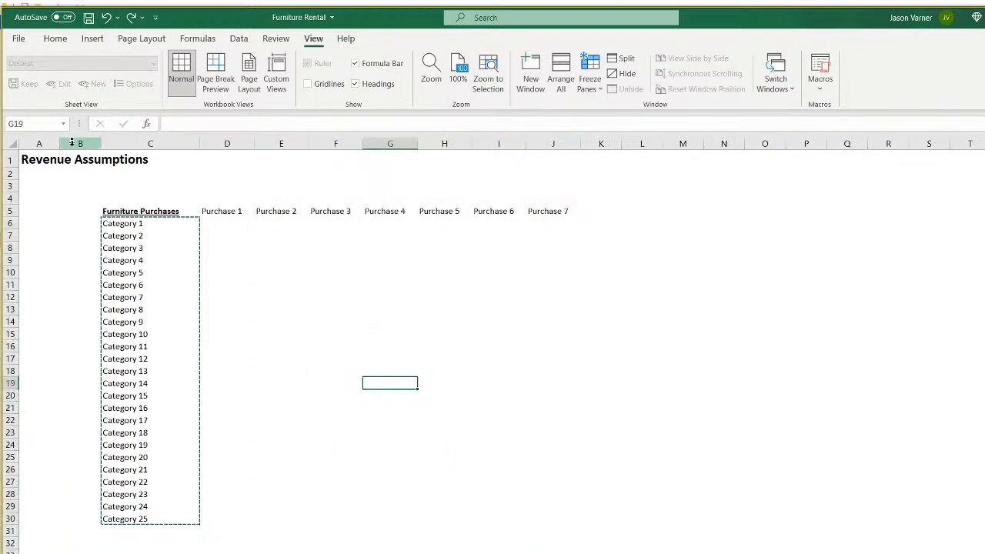
right_click(83, 143)
click(124, 268)
Insert two blank columns after Purchase 1 and two after Purchase 2.
click(274, 318)
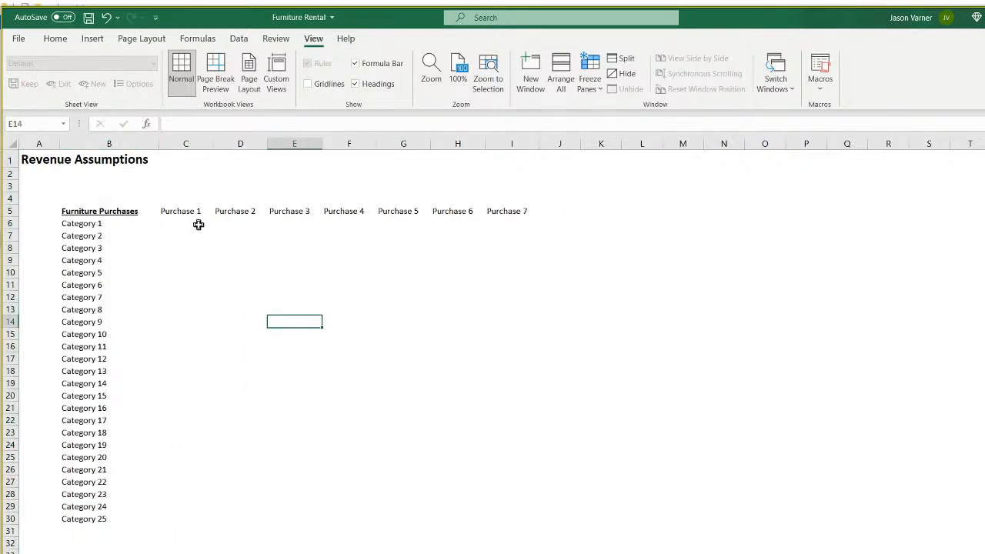
right_click(227, 143)
click(254, 251)
right_click(254, 143)
click(263, 251)
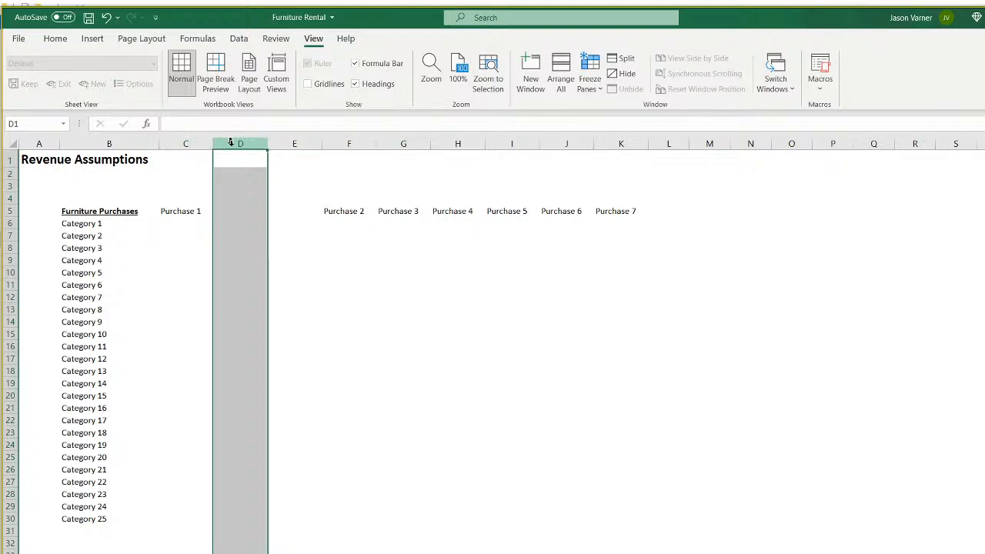
right_click(392, 140)
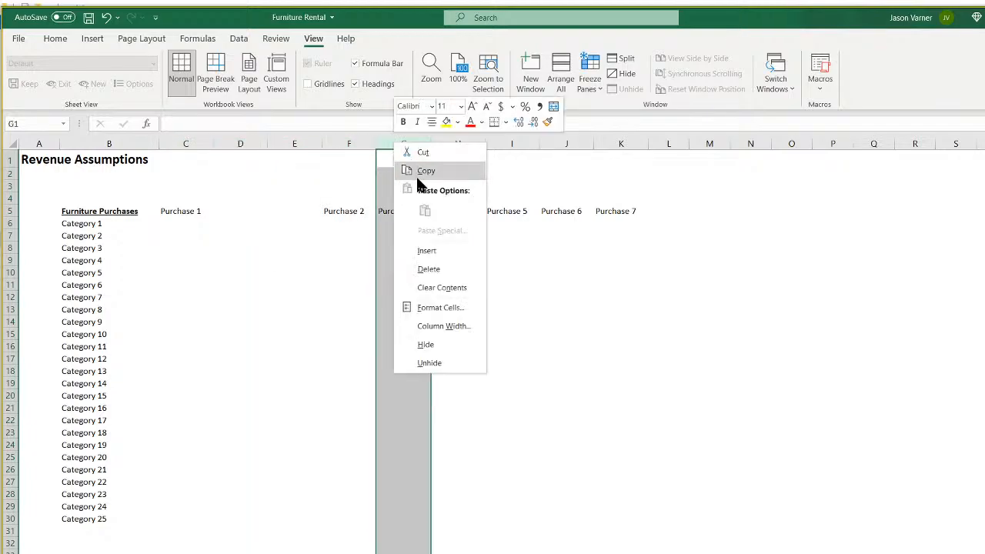
click(426, 248)
right_click(405, 144)
click(432, 252)
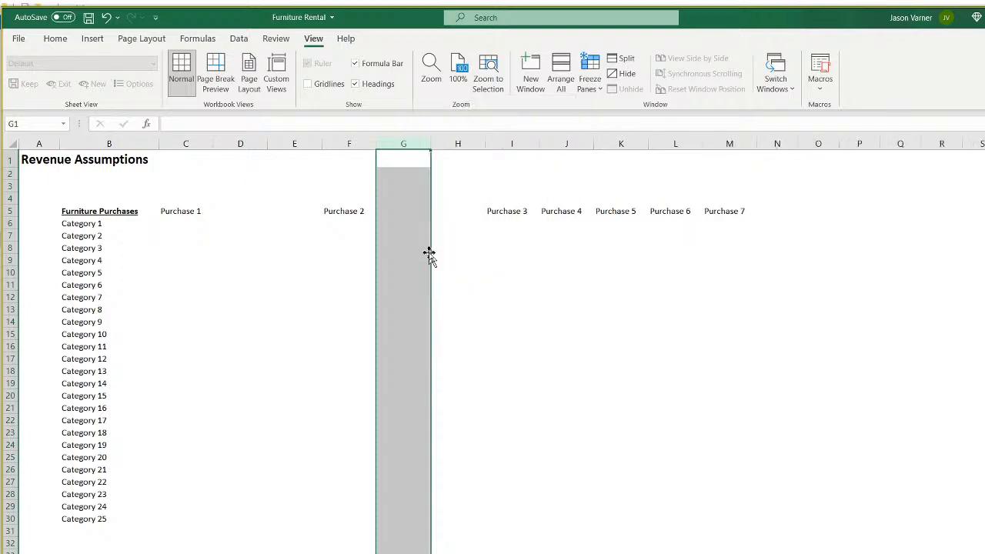
Insert two blank columns each after Purchase 3, Purchase 4 and Purchase 5.
right_click(567, 143)
click(590, 250)
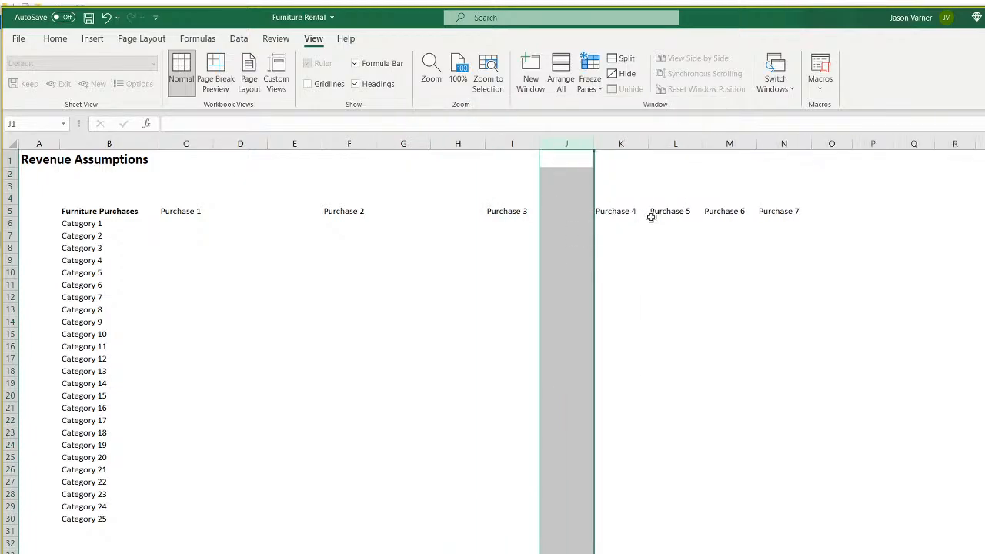
right_click(576, 144)
click(620, 253)
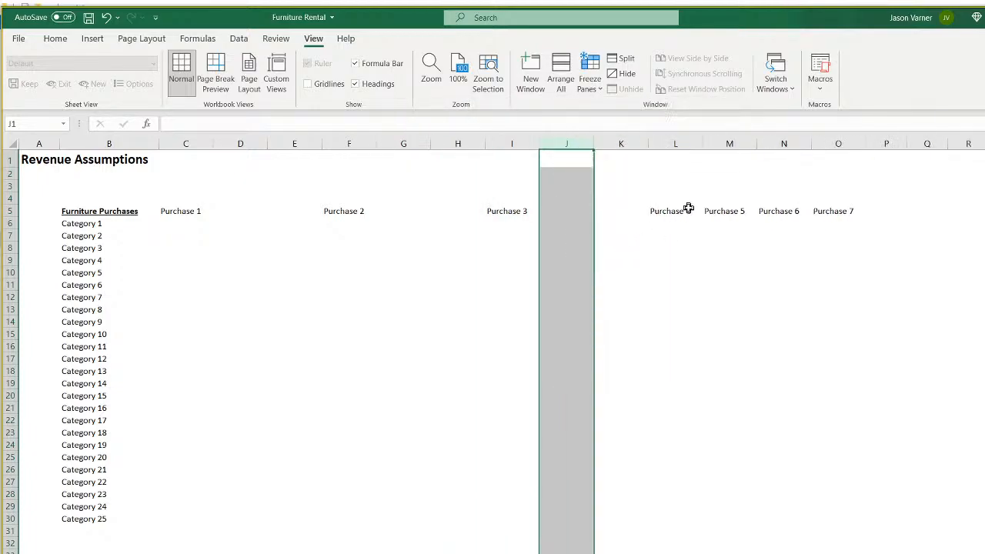
right_click(720, 143)
click(756, 249)
right_click(730, 144)
click(768, 250)
right_click(891, 144)
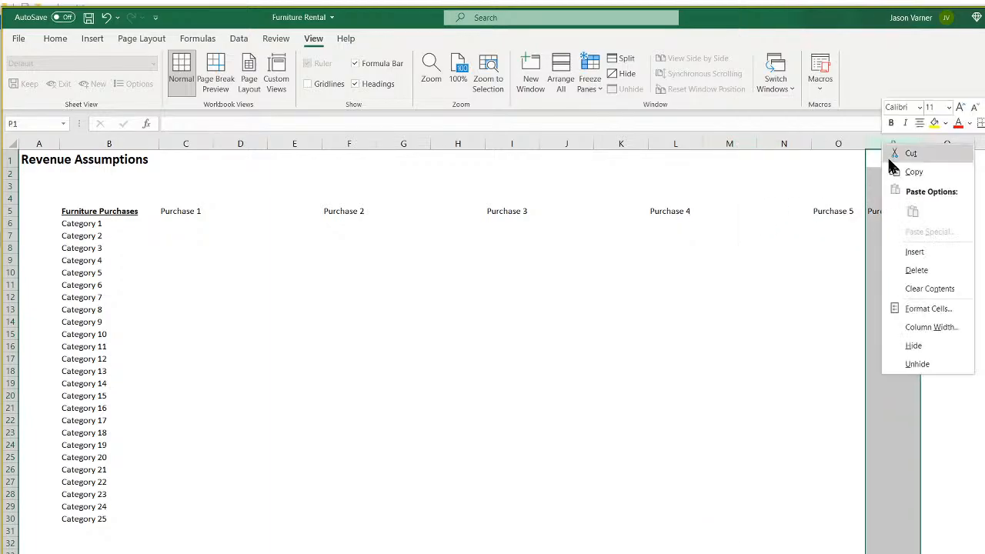
click(913, 251)
right_click(915, 146)
click(924, 249)
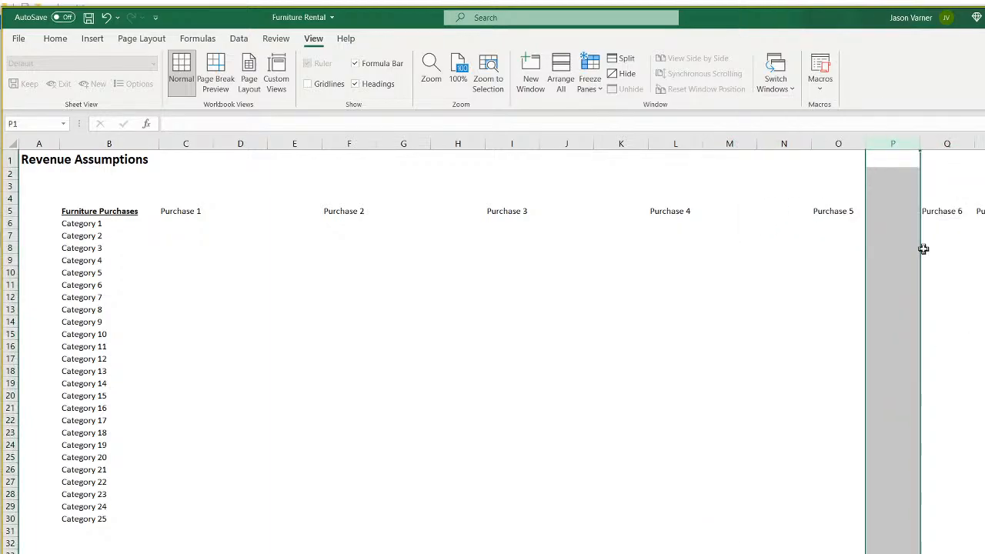
Check column S past the Purchase blocks, then select the Purchase 1 heading.
scroll(502, 347, right, 1)
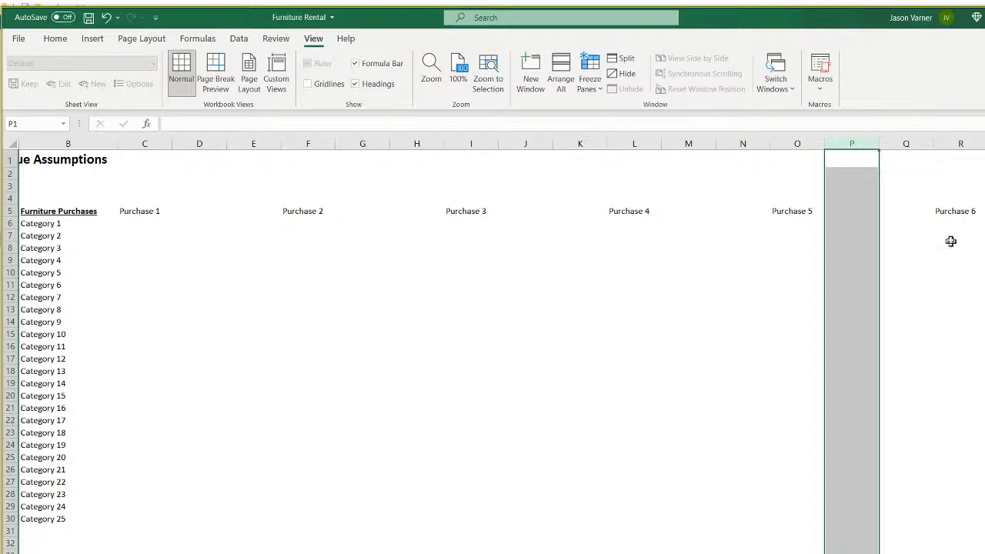
right_click(984, 145)
click(984, 250)
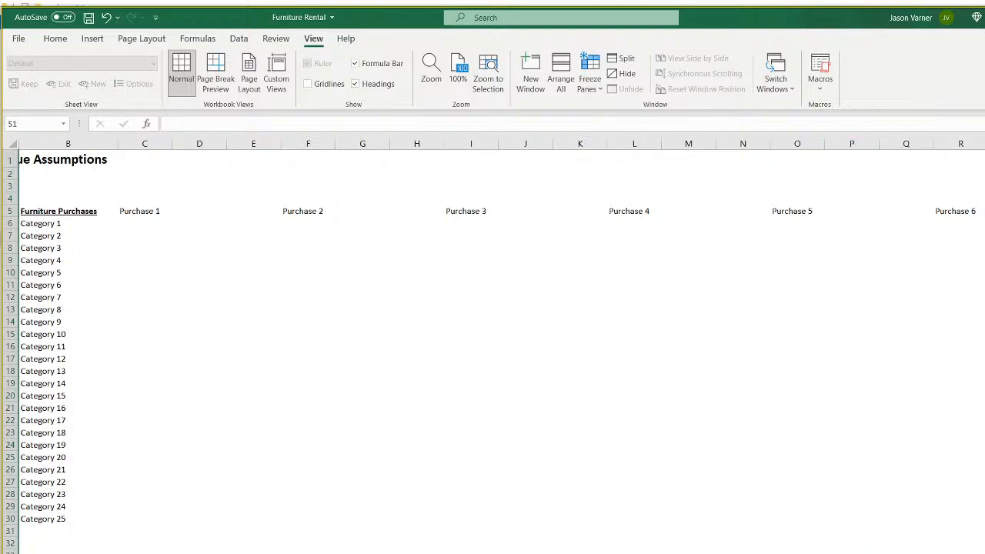
scroll(397, 296, left, 1)
click(180, 211)
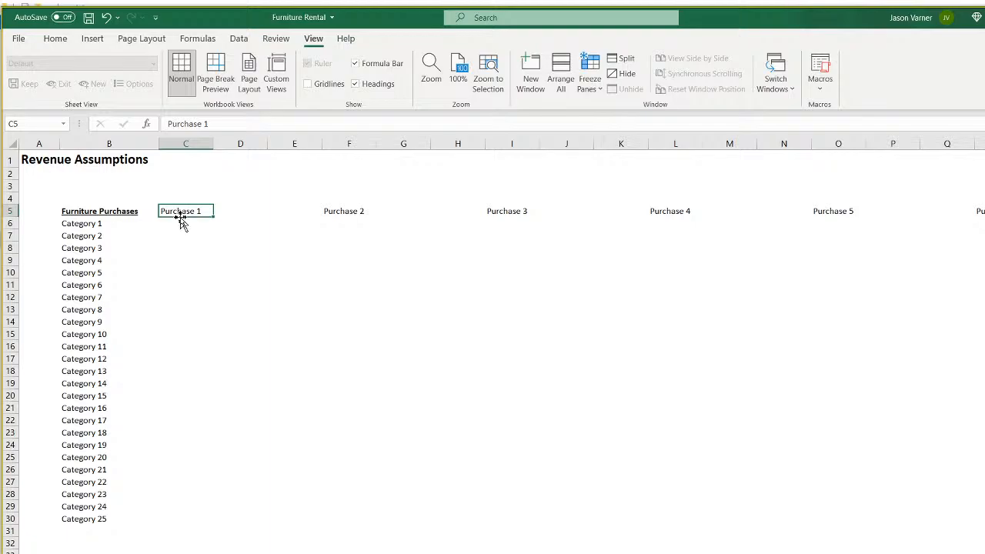
Insert a blank row 6 above Category 1, undoing an accidental row deletion.
click(10, 224)
right_click(10, 223)
click(33, 348)
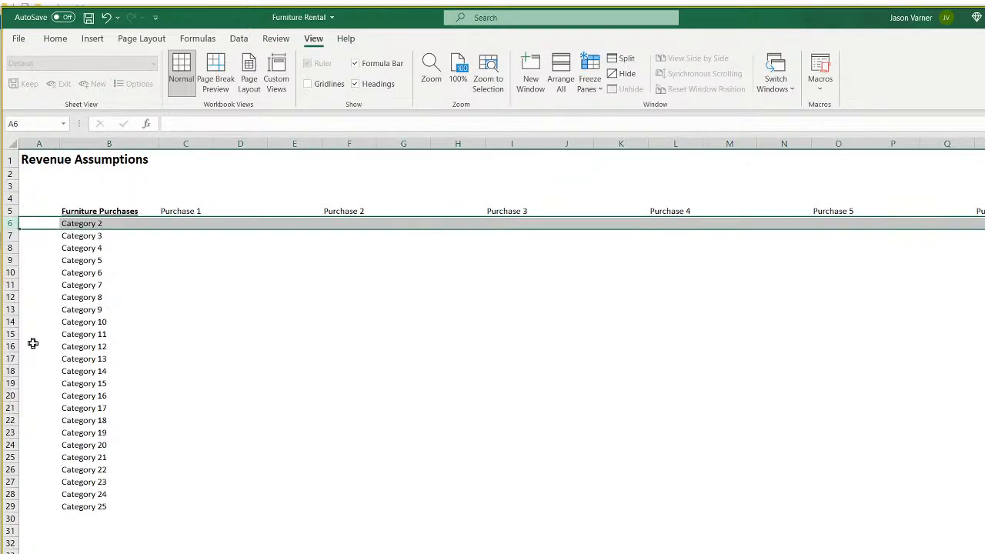
click(106, 17)
right_click(6, 223)
click(38, 343)
Merge and centre Purchase 1 across C5:E5, and extend the merged format to following Purchase headings.
drag(189, 212, 292, 214)
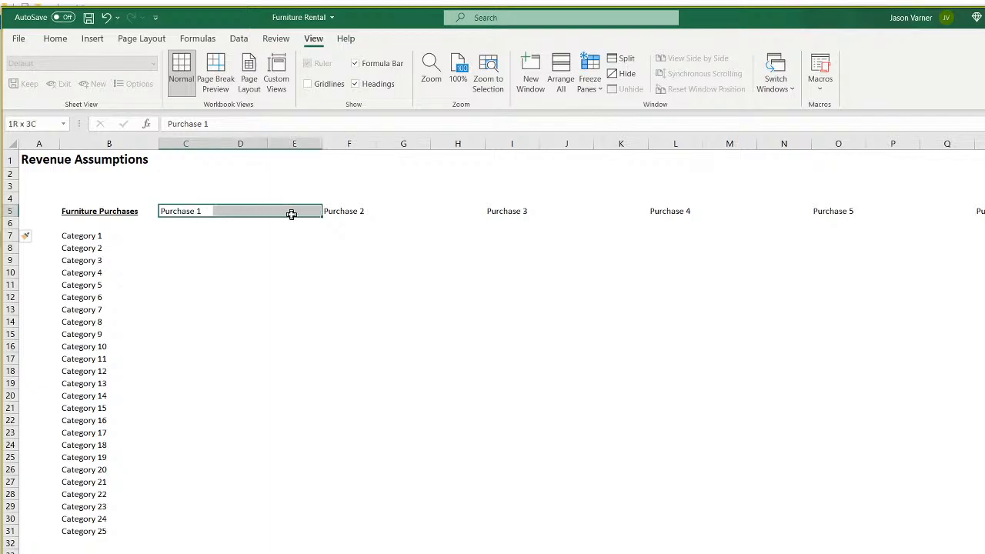
click(52, 39)
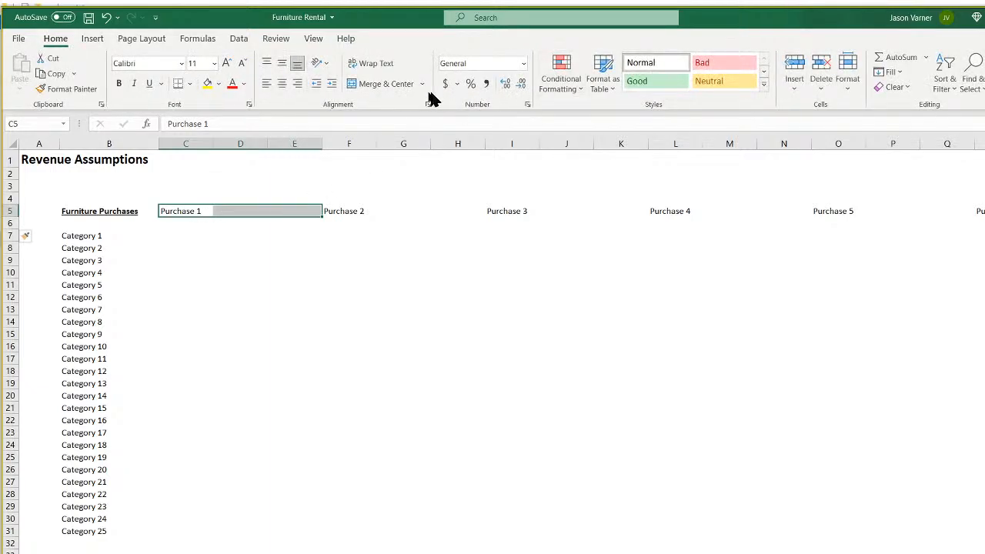
click(382, 80)
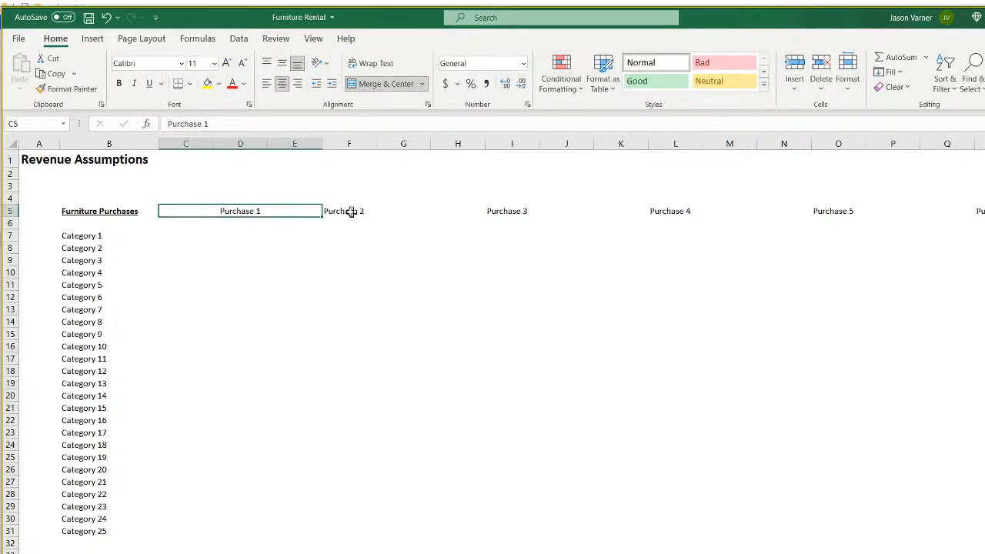
drag(321, 218, 982, 219)
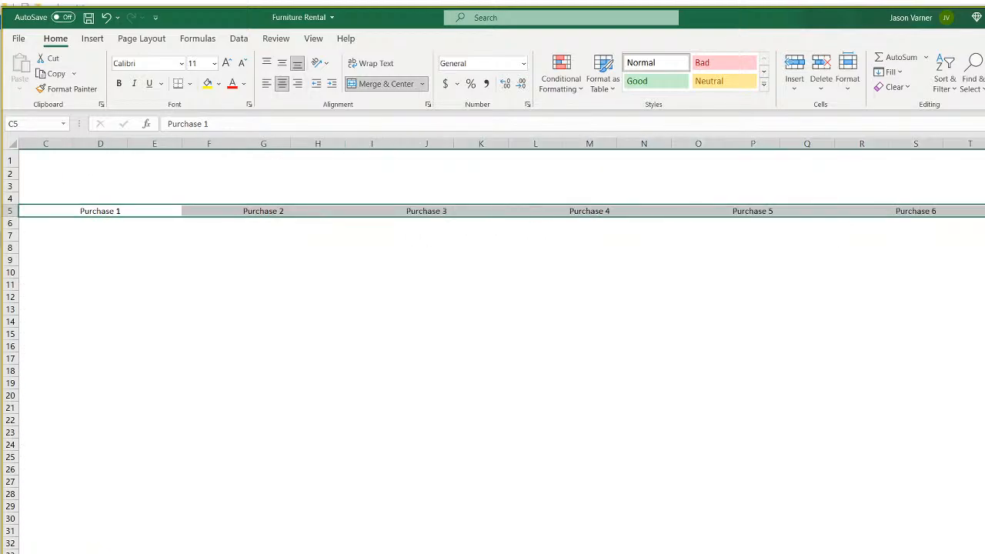
Add borders around the merged Purchase headings in row 5.
scroll(492, 346, left, 2)
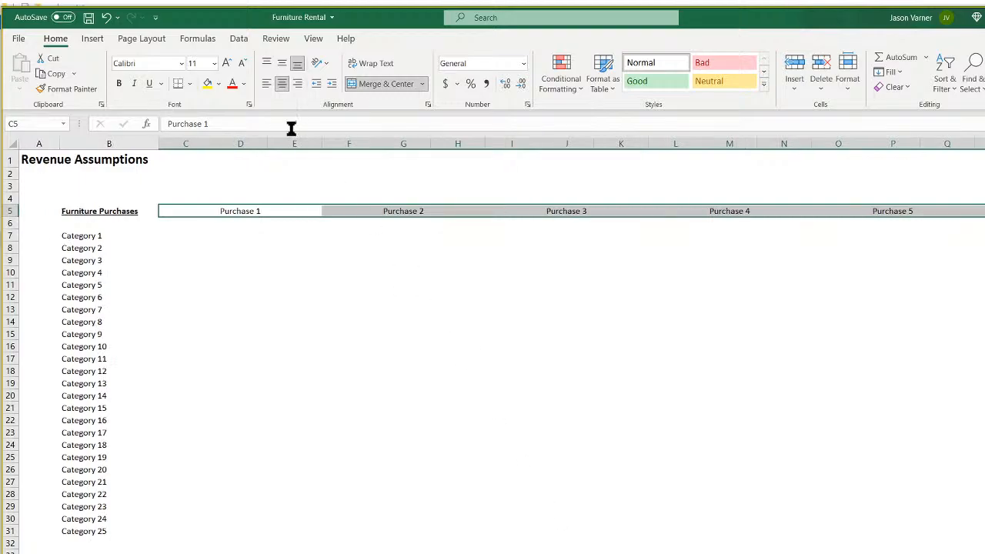
click(190, 85)
click(204, 219)
click(304, 310)
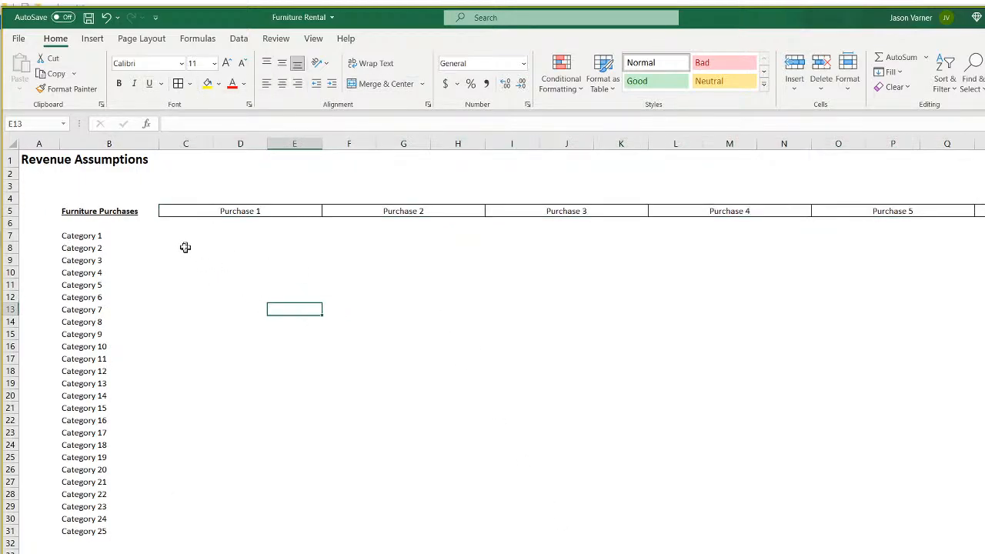
Give the Category 1–25 list a light yellow fill from More Colors.
drag(119, 236, 103, 530)
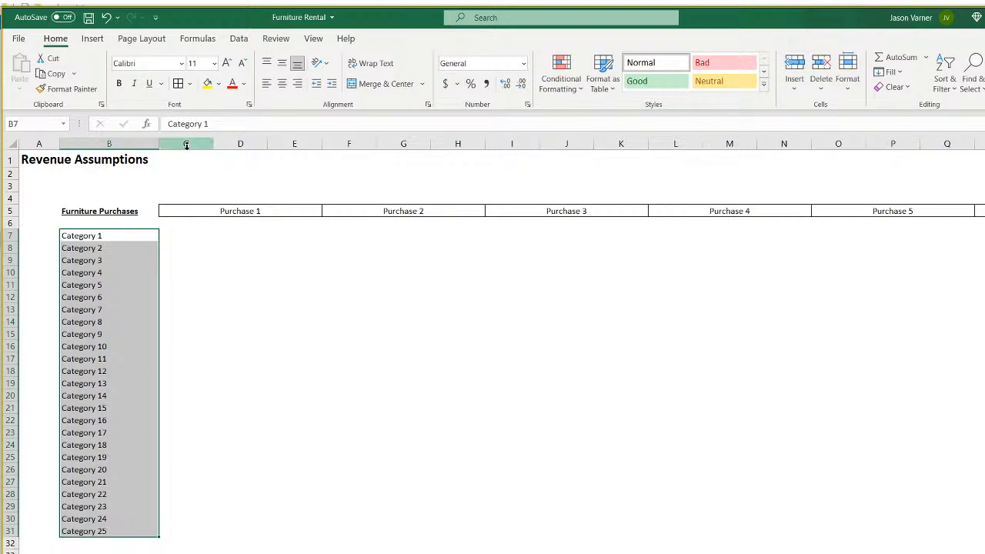
click(219, 84)
click(253, 241)
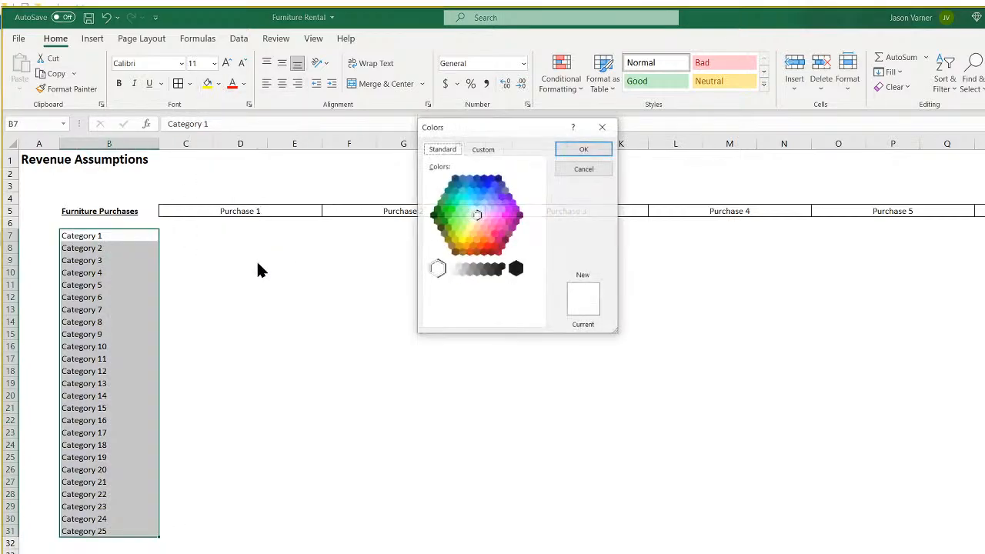
click(477, 225)
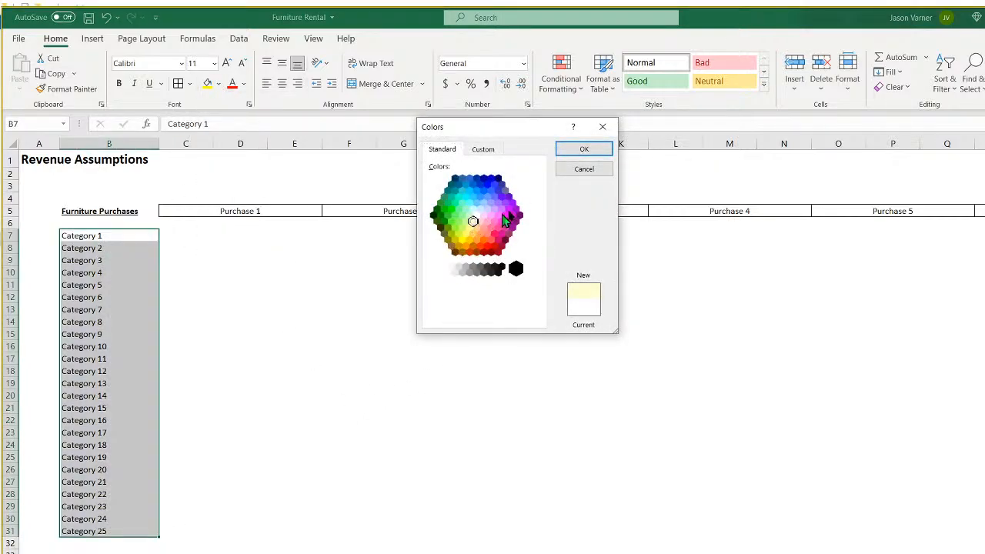
click(592, 149)
Set the Category list's font colour to a dark blue from More Colors.
click(243, 85)
click(266, 279)
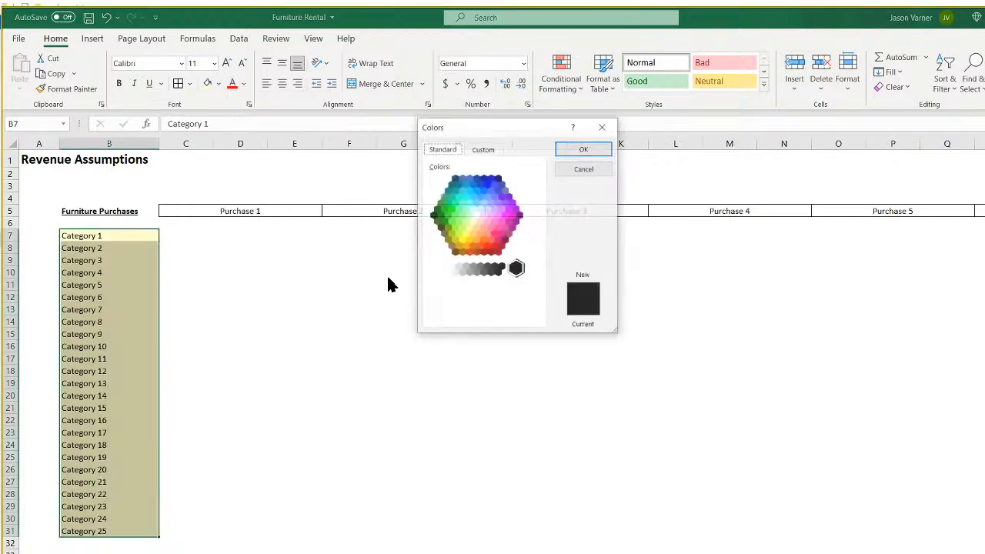
click(487, 190)
click(480, 185)
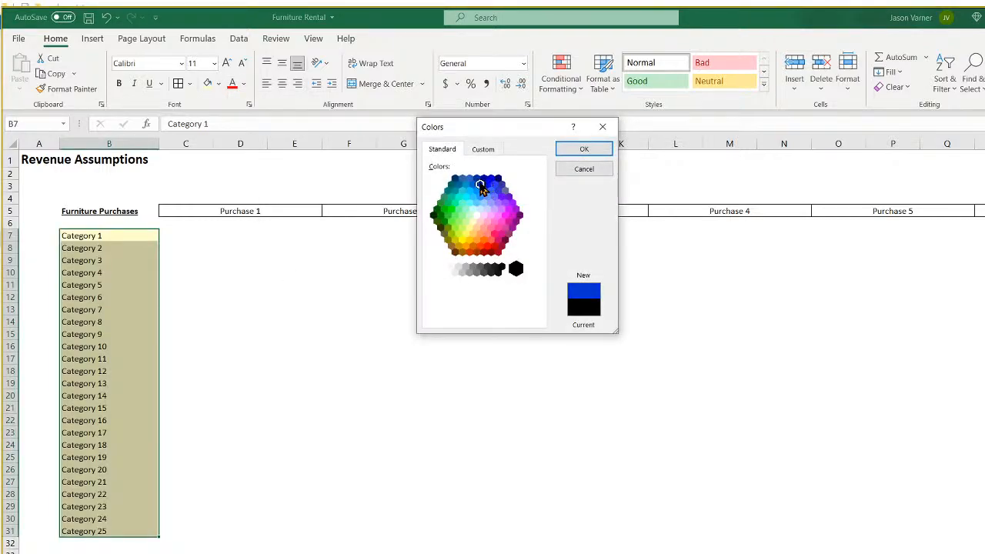
click(487, 190)
click(586, 151)
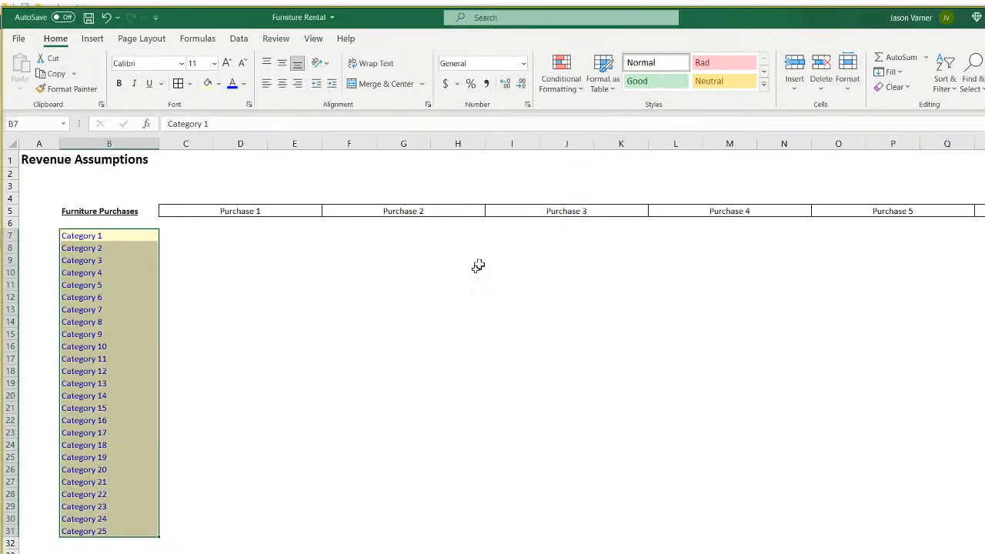
Check the input-cells note's text colour on Main Project Assumptions, then return to Revenue Assumptions.
click(349, 433)
key(ctrl+Page_Up)
click(462, 168)
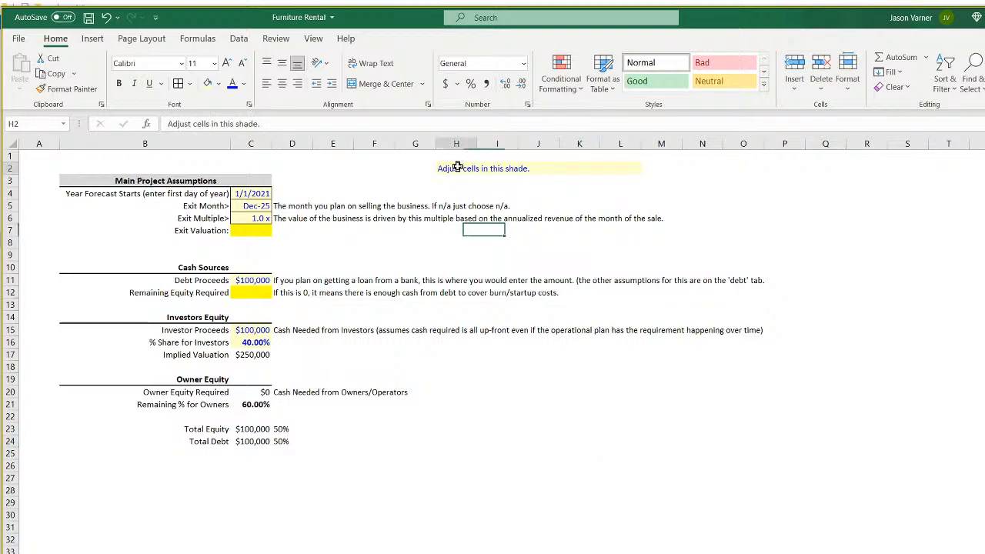
click(243, 84)
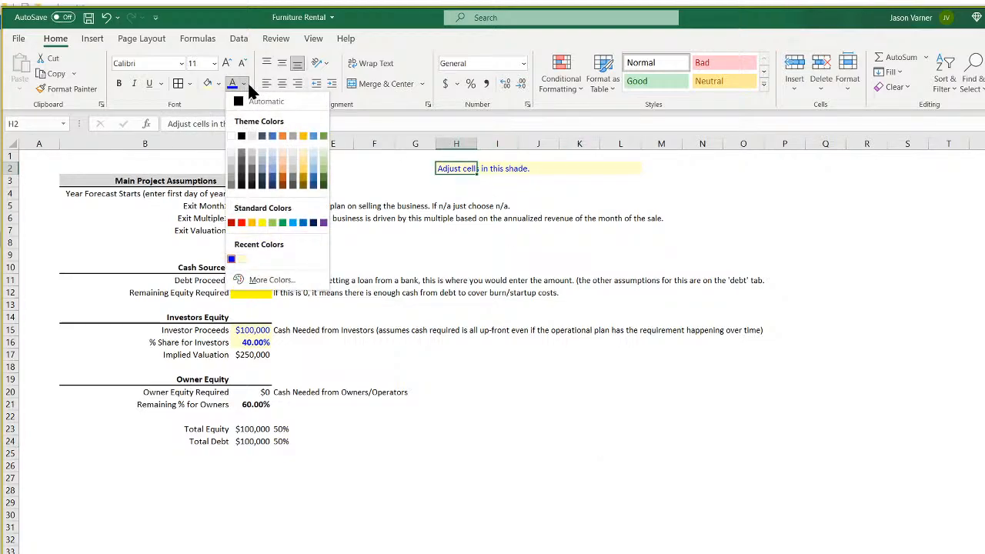
click(625, 513)
right_click(159, 553)
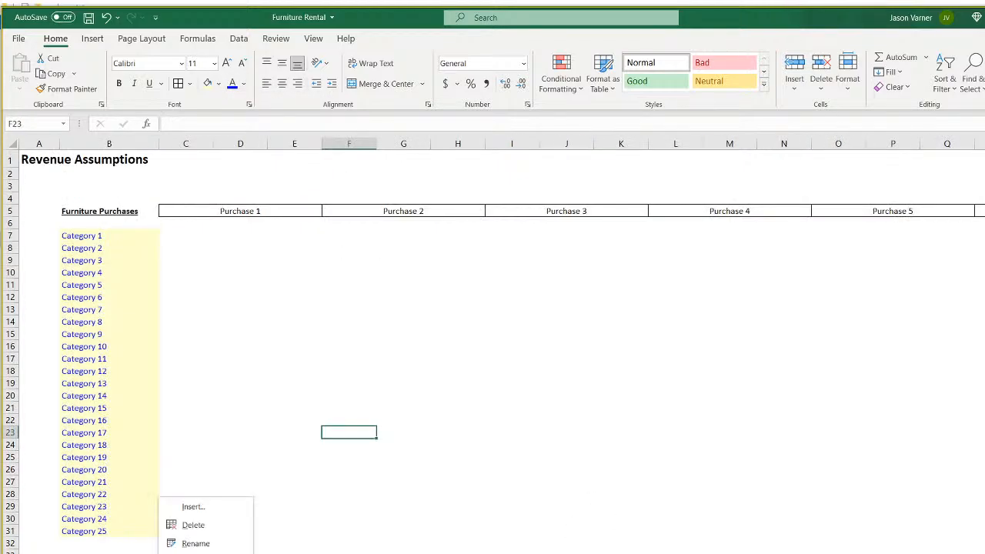
Enter the subheading Date in C6 under Purchase 1.
mouse_move(201, 553)
click(331, 552)
click(348, 419)
click(188, 224)
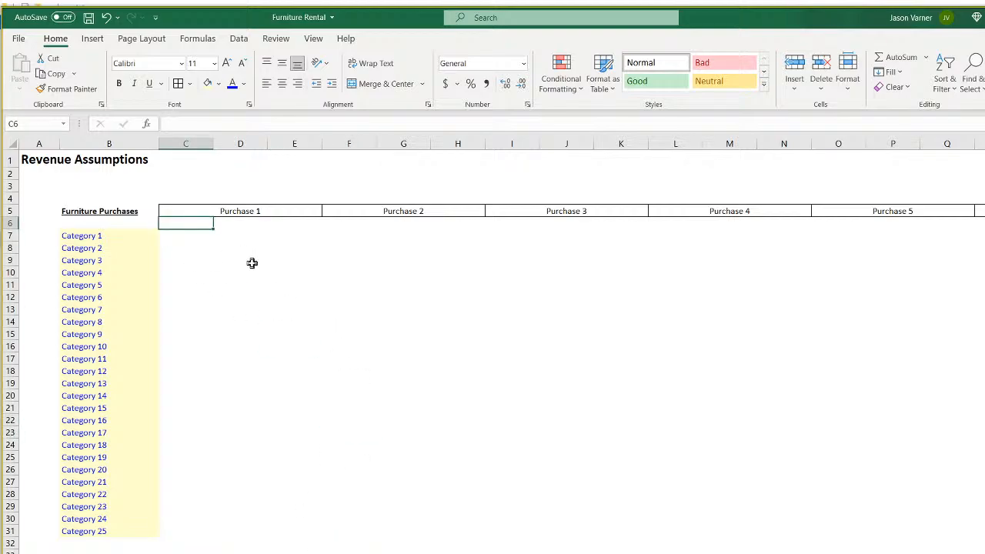
text(Date)
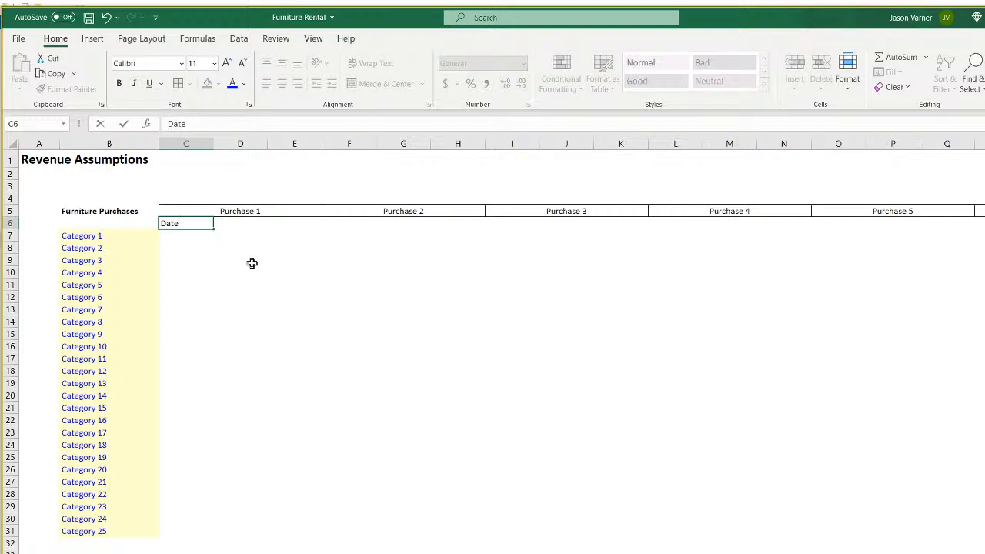
key(Return)
key(Up)
key(Right)
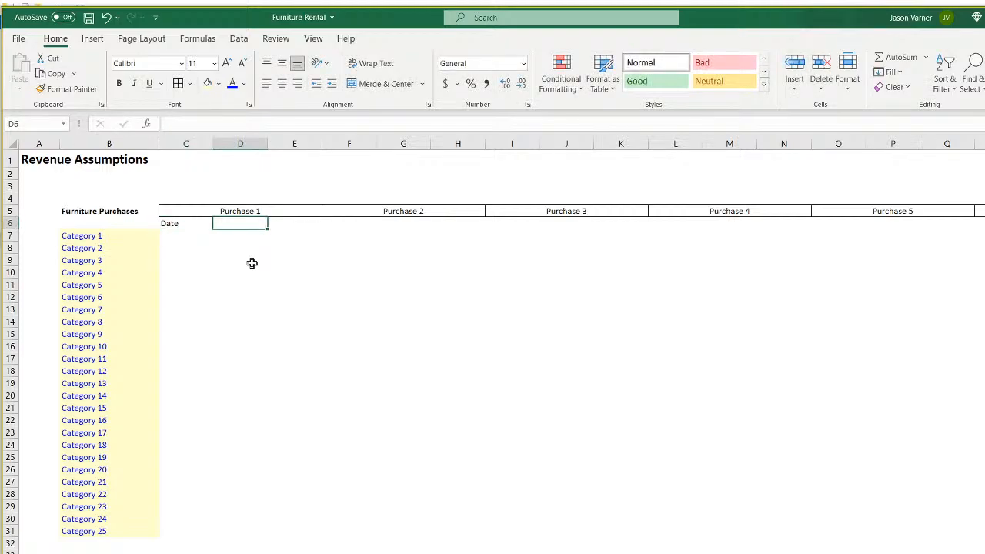
Enter Cost/Unit in D6 and Units in E6.
text(Cost/Unit)
key(Return)
key(Up)
key(Right)
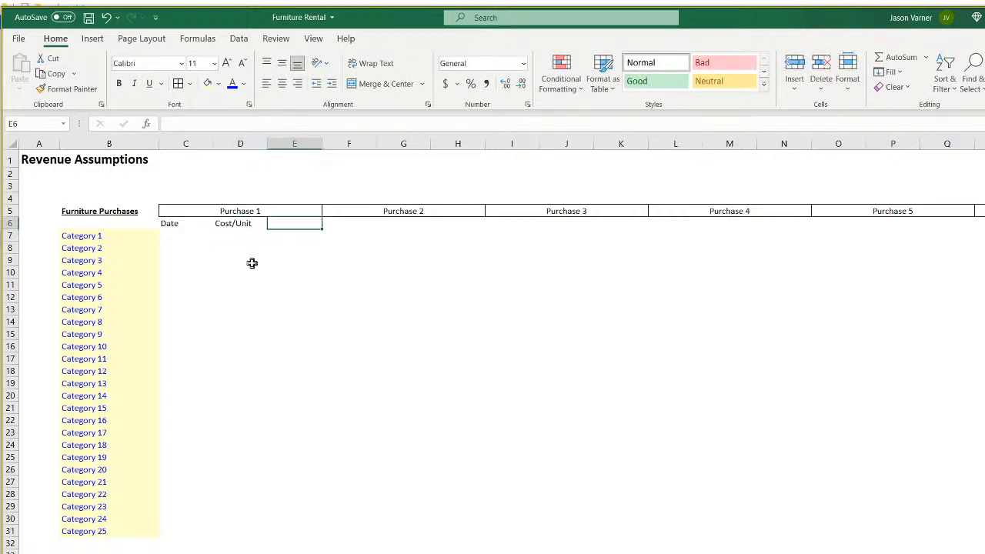
text(Units)
key(Return)
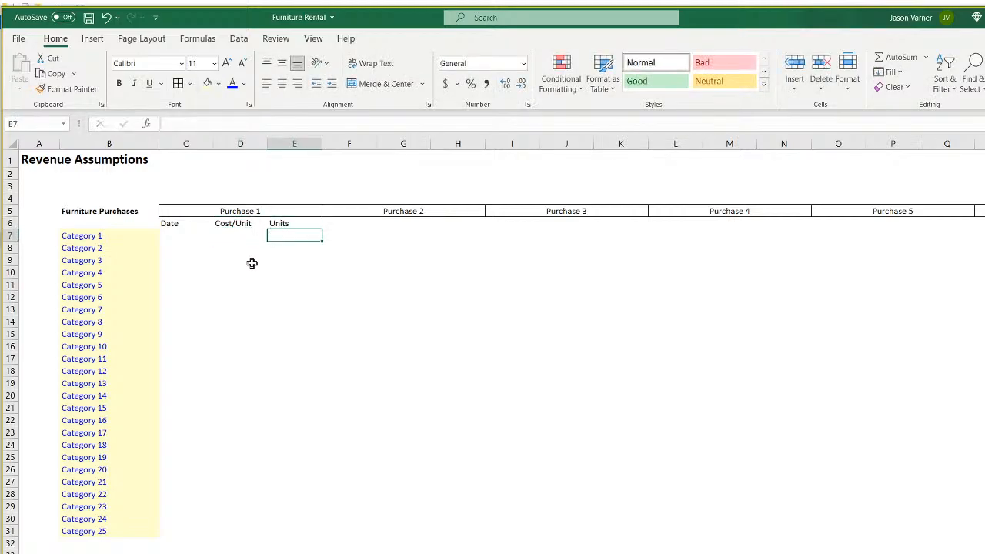
Centre the Date, Cost/Unit, Units subheadings in C6:E6 and copy them.
drag(185, 220, 294, 223)
click(283, 84)
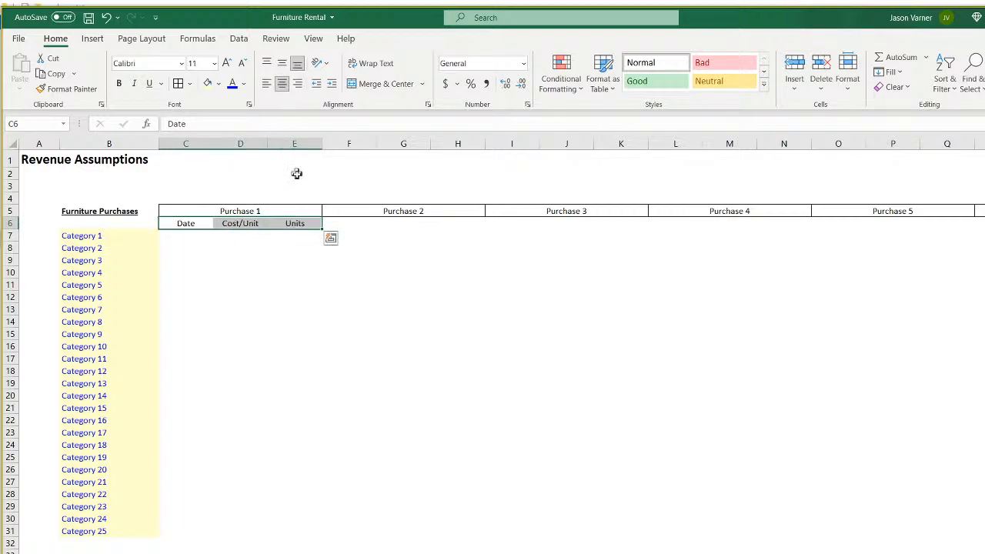
right_click(287, 225)
click(308, 253)
Paste the subheadings at F6, I6, L6 and O6 under Purchases 2–5.
right_click(351, 224)
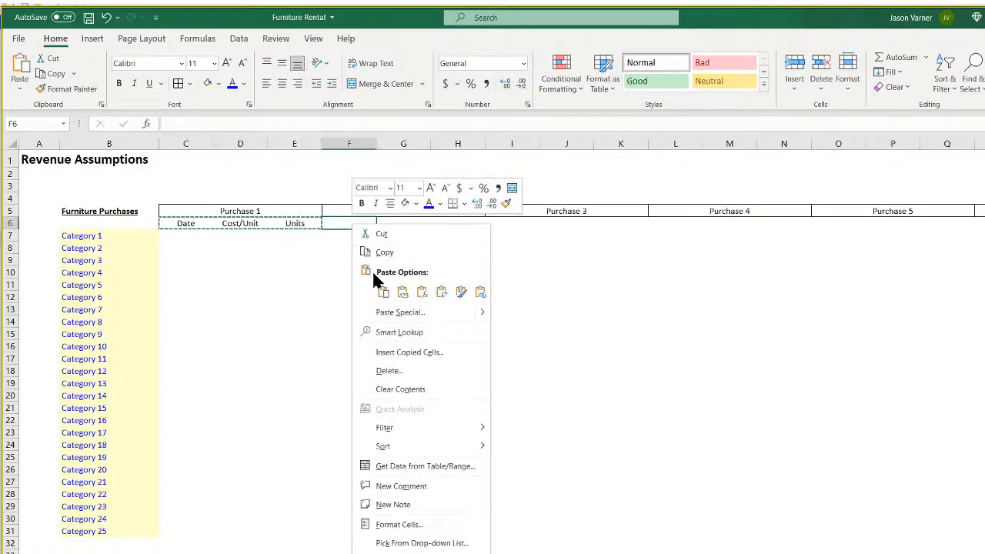
click(374, 295)
right_click(531, 225)
click(560, 294)
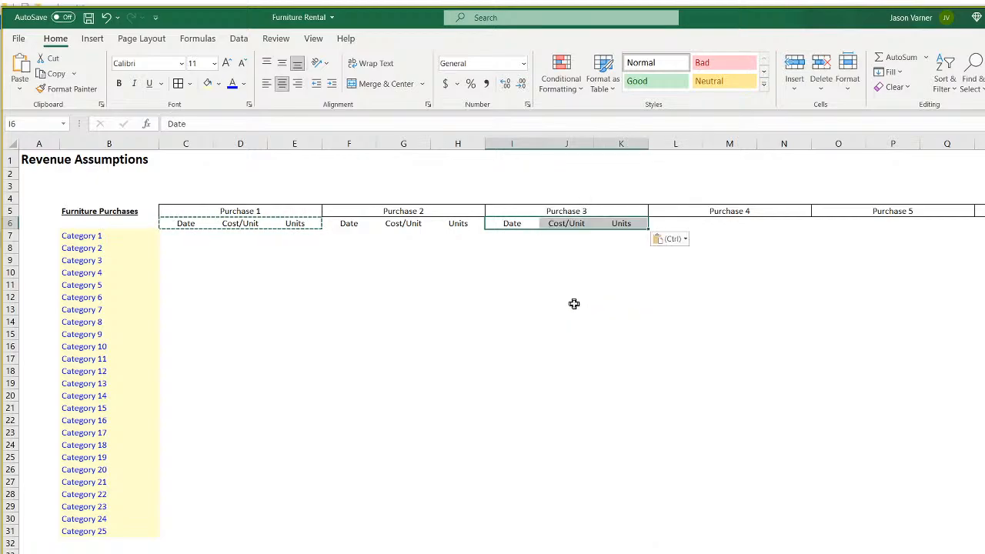
right_click(687, 223)
click(724, 285)
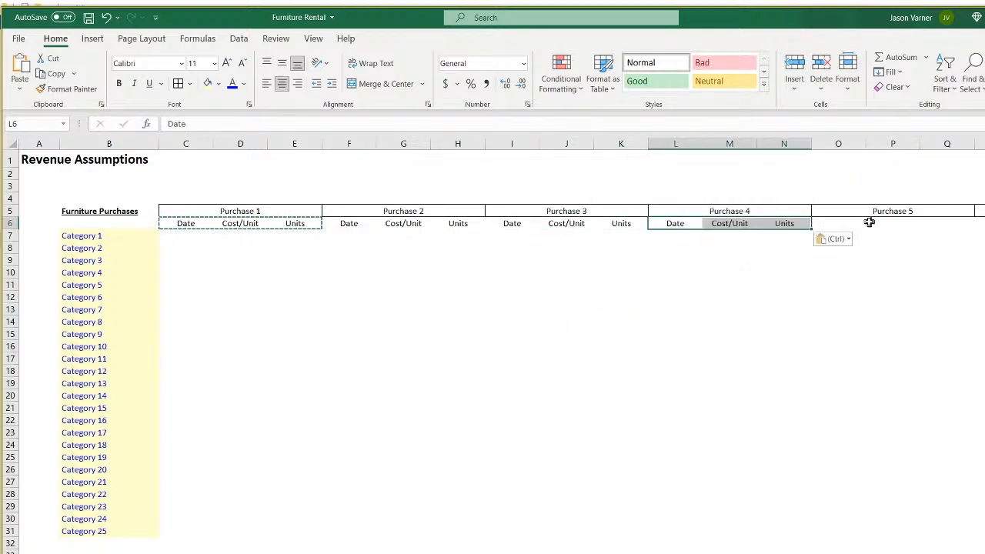
right_click(868, 224)
click(881, 289)
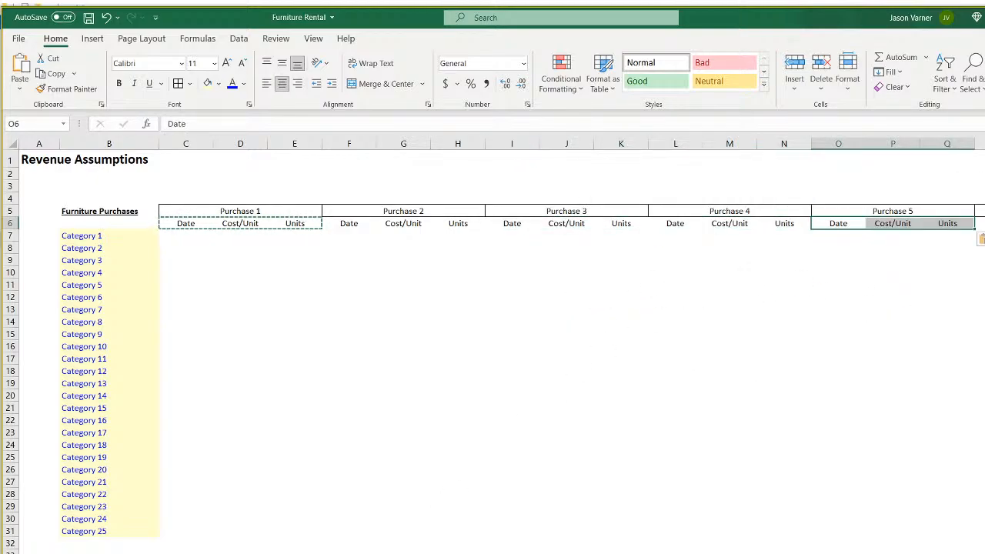
Paste the subheadings at R6 and U6 under the remaining Purchase blocks.
scroll(823, 383, right, 3)
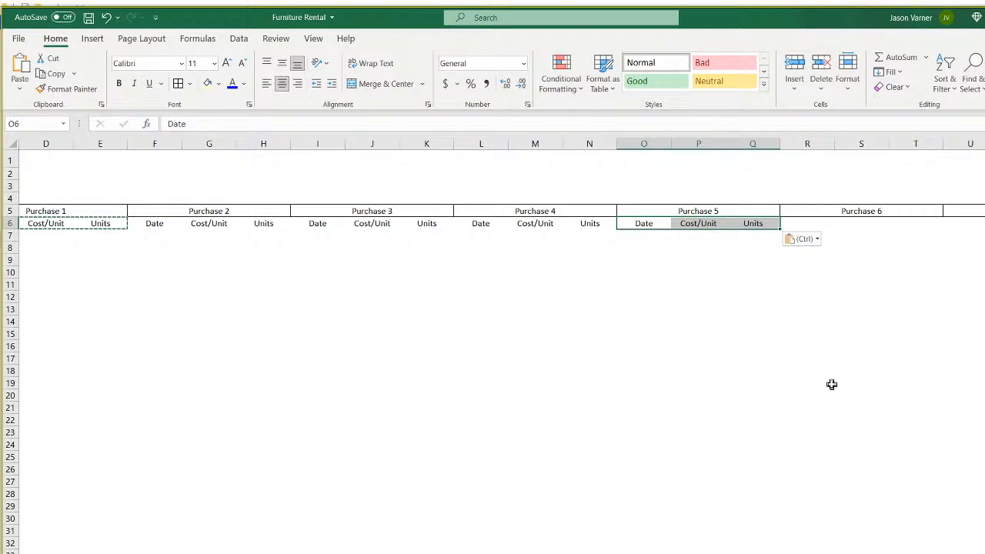
right_click(794, 221)
click(826, 288)
right_click(955, 224)
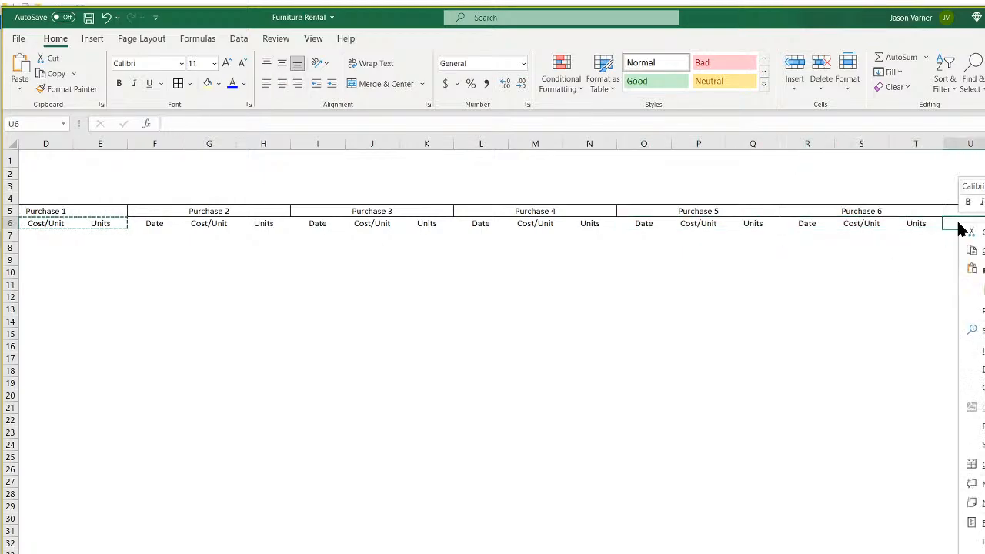
click(983, 290)
click(916, 420)
scroll(493, 346, left, 3)
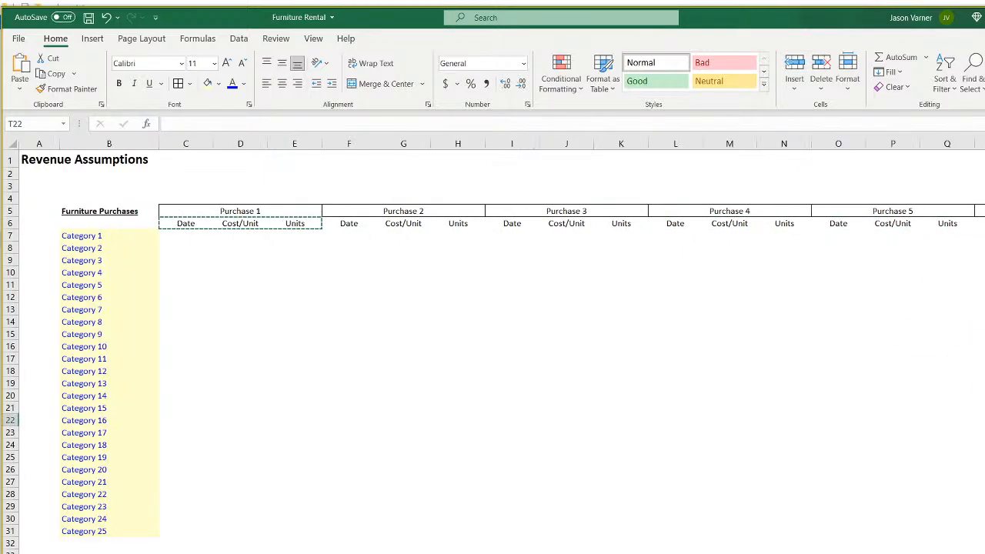
Apply dotted borders to the Purchase header rows across all blocks.
click(369, 357)
click(185, 224)
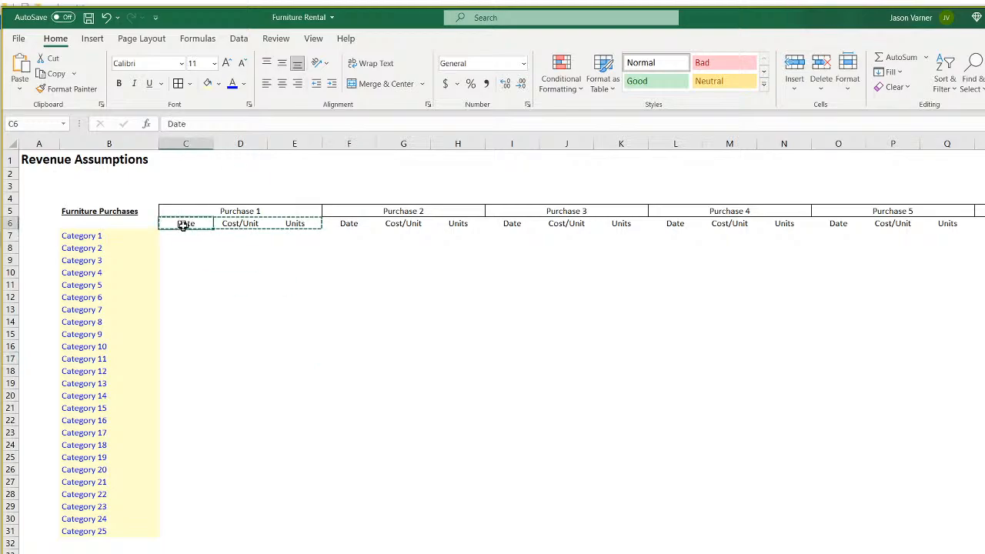
drag(183, 224, 307, 231)
mouse_move(234, 210)
mouse_down()
mouse_move(886, 236)
mouse_move(984, 235)
mouse_move(982, 221)
mouse_up()
click(189, 84)
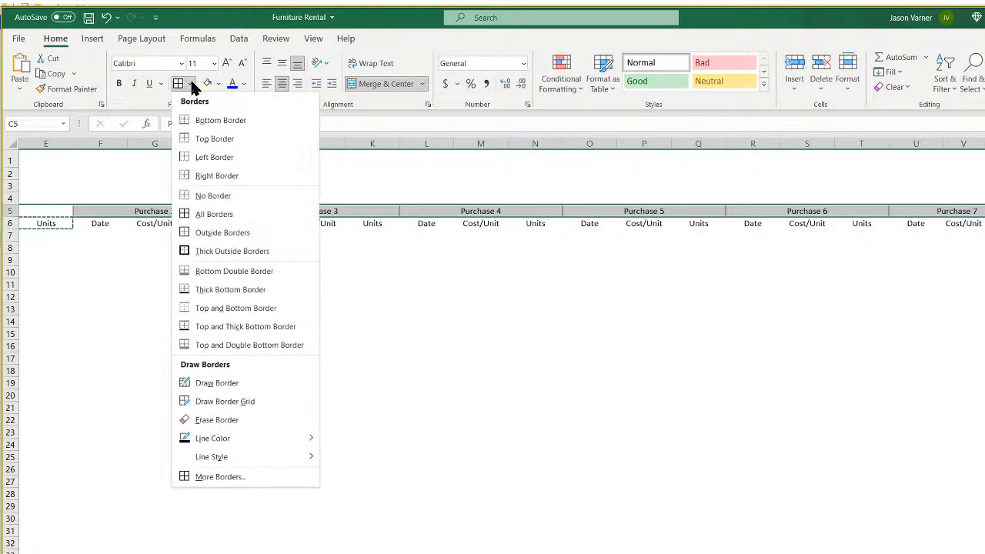
mouse_move(230, 457)
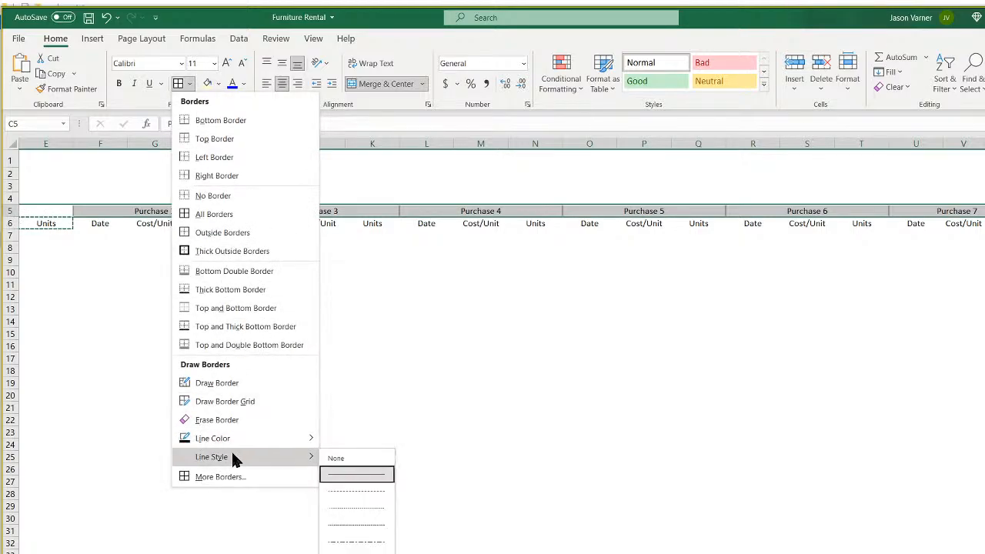
click(361, 506)
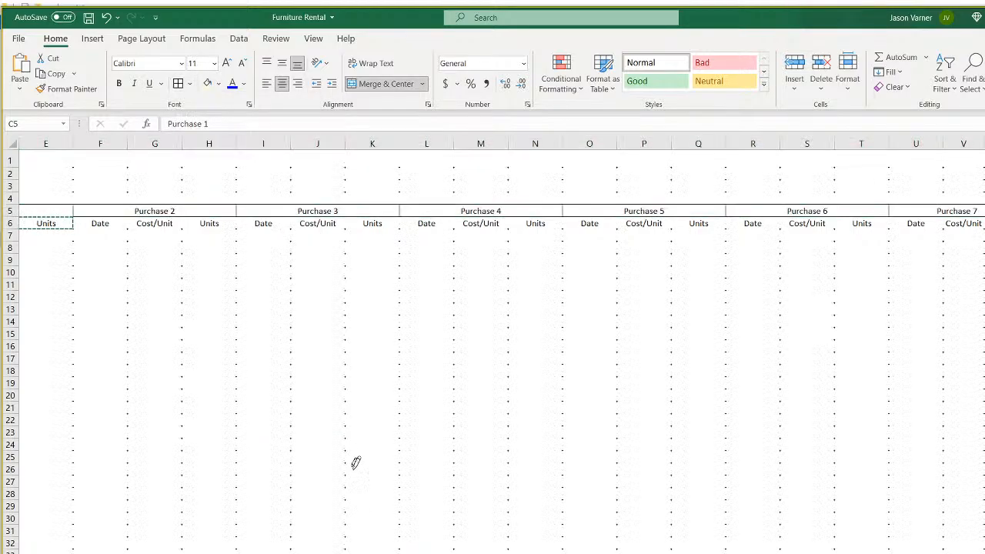
click(178, 83)
Bold the Date, Cost/Unit and Units subheaders in row 6.
click(374, 355)
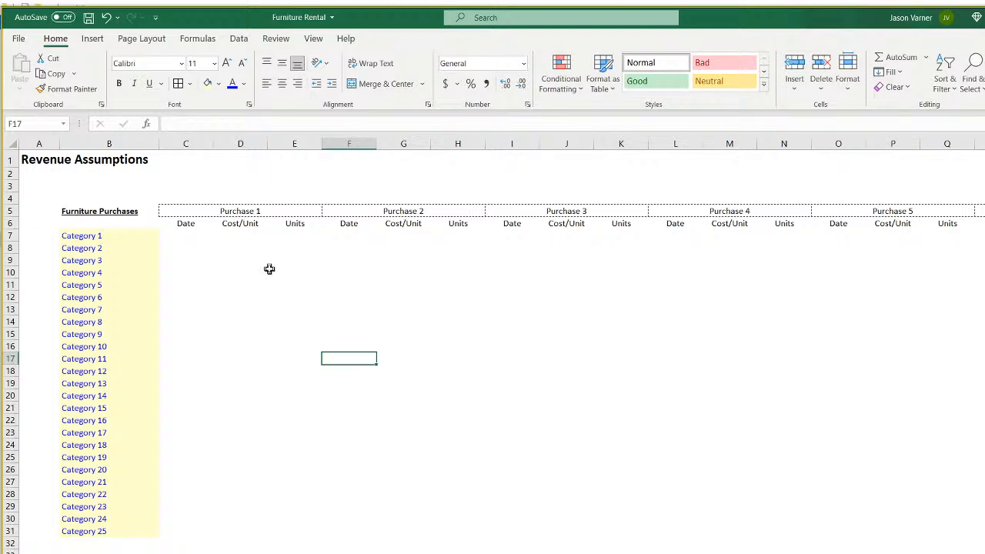
drag(186, 223, 982, 222)
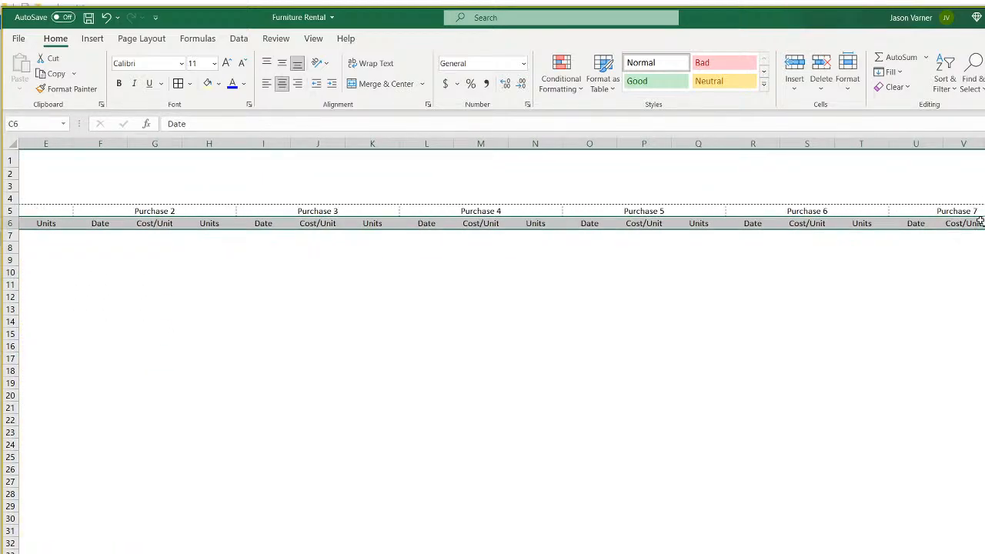
click(119, 84)
click(479, 283)
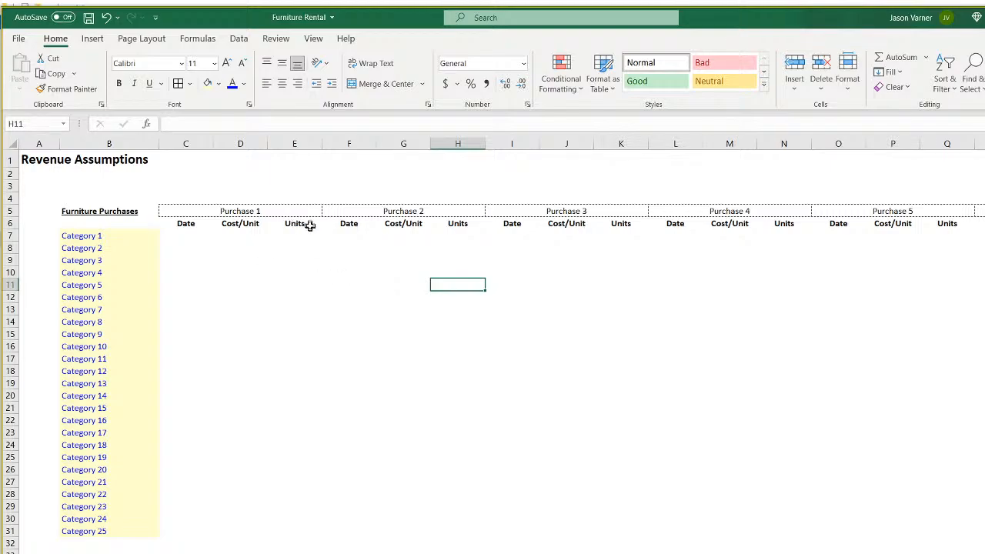
Shade the input grid C7:V31 light yellow.
drag(180, 238, 973, 549)
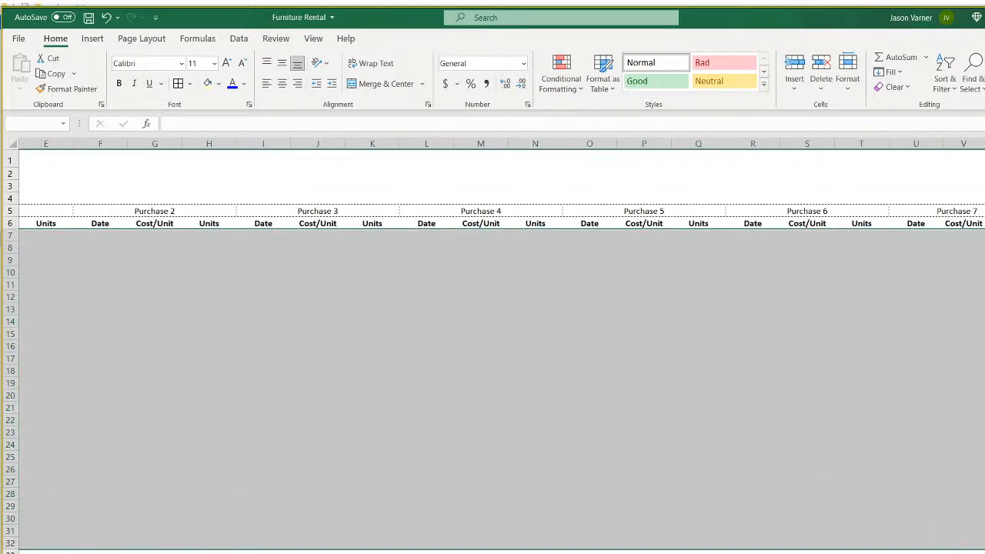
click(206, 83)
click(301, 314)
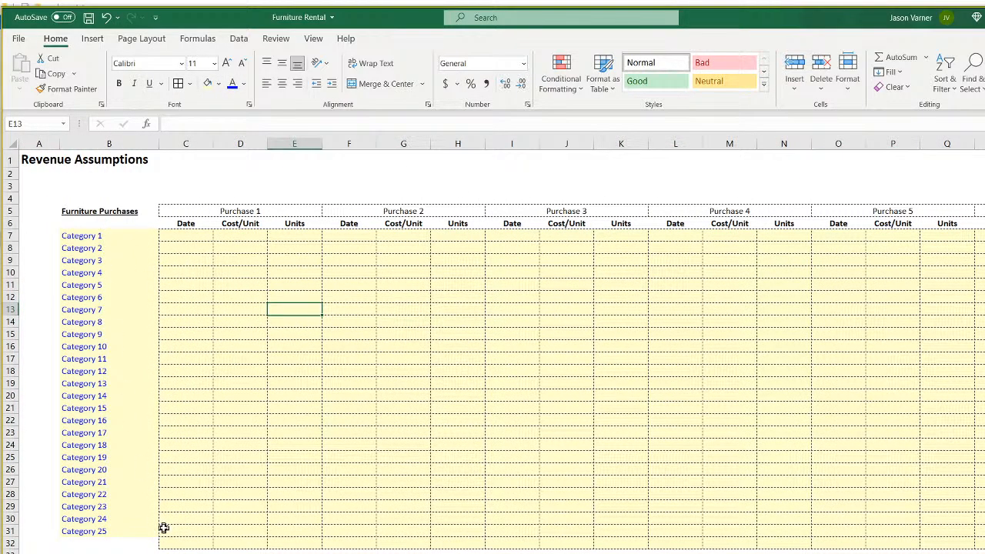
drag(133, 524, 133, 527)
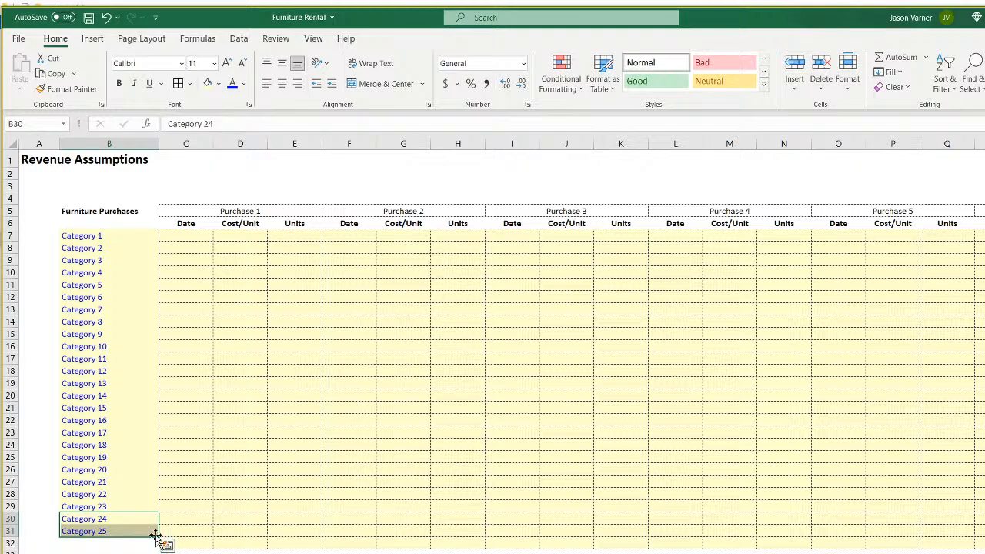
Clear all formatting from row 32 below the grid.
click(10, 543)
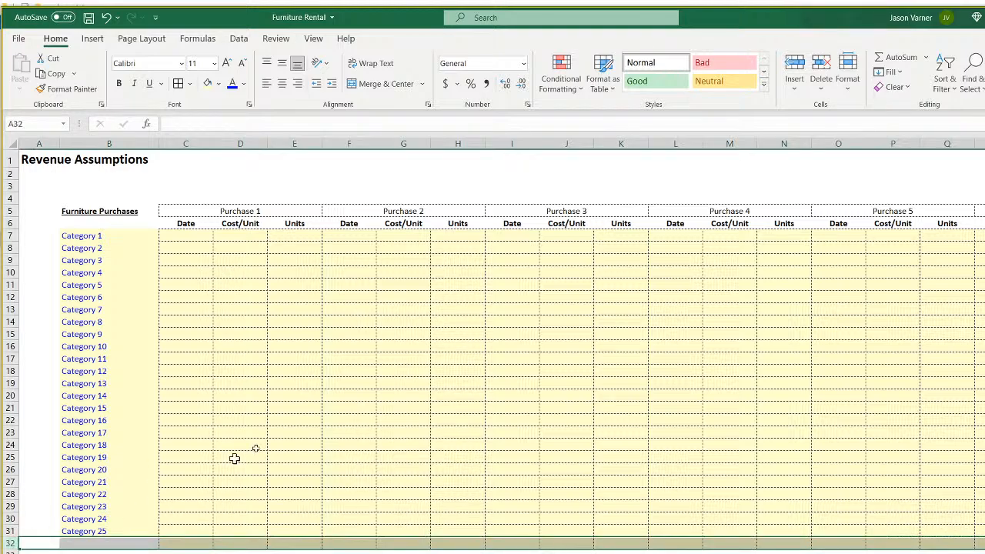
click(898, 88)
click(908, 104)
click(238, 528)
Give the column B category labels dotted borders and narrow column A.
drag(103, 235, 83, 532)
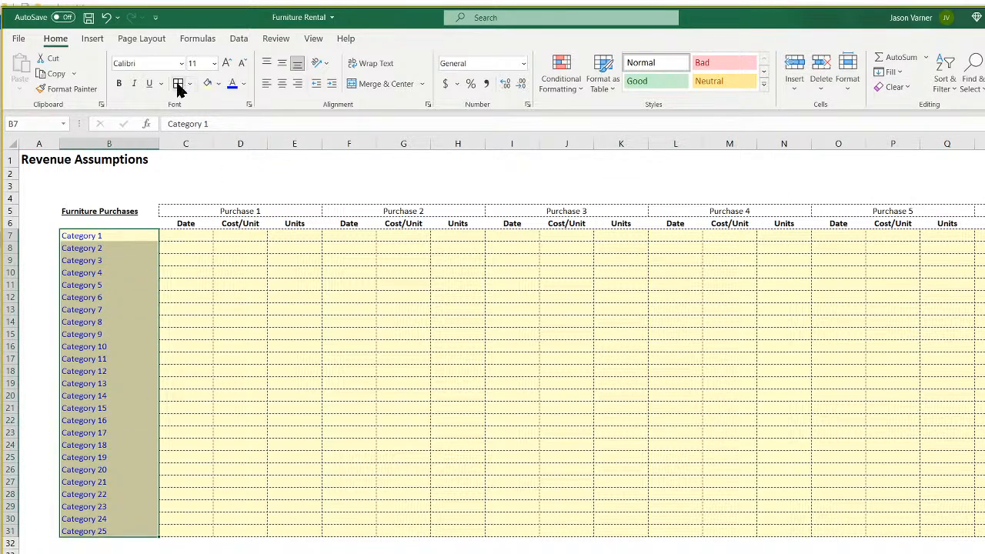
click(217, 335)
drag(58, 143, 37, 145)
Select the Purchase 1 Date cells C7 to C31.
click(234, 282)
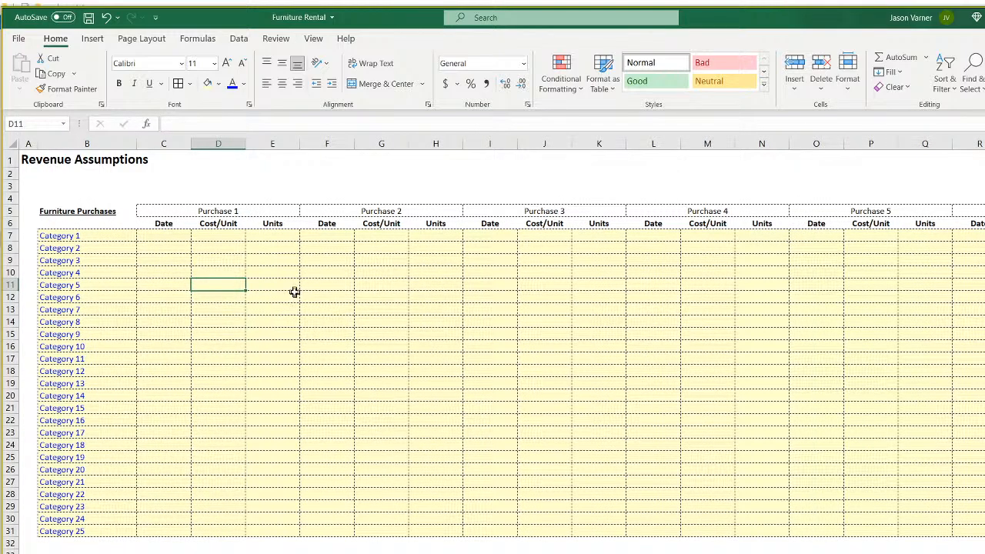
click(285, 246)
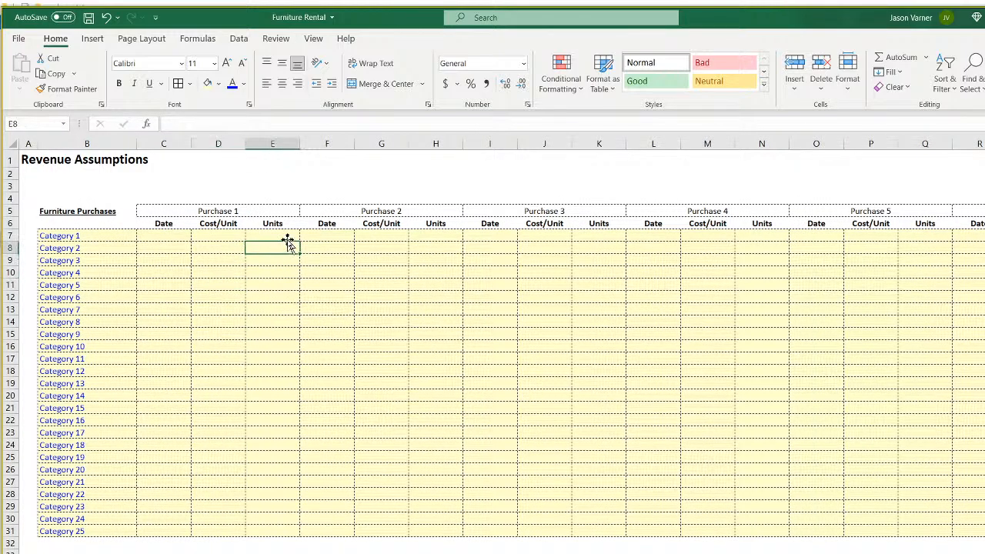
click(161, 234)
drag(166, 235, 150, 531)
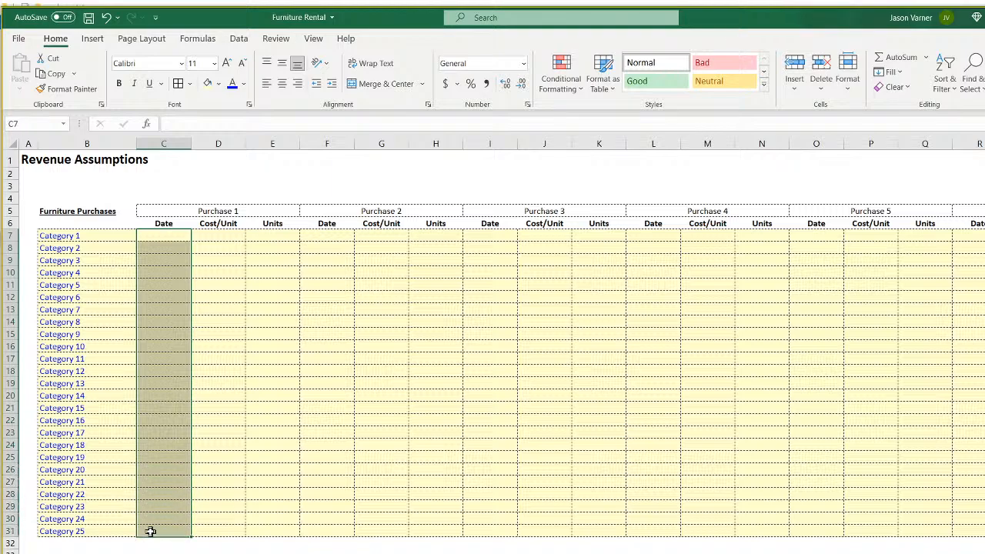
Add a list data validation to C7 sourced from the Validation sheet months.
click(166, 234)
click(239, 38)
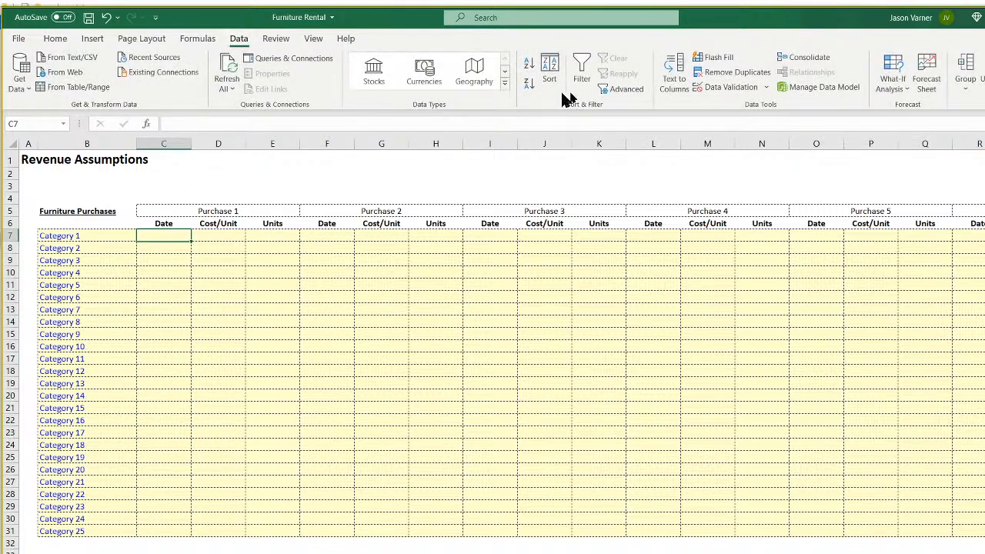
click(725, 86)
click(431, 195)
click(413, 229)
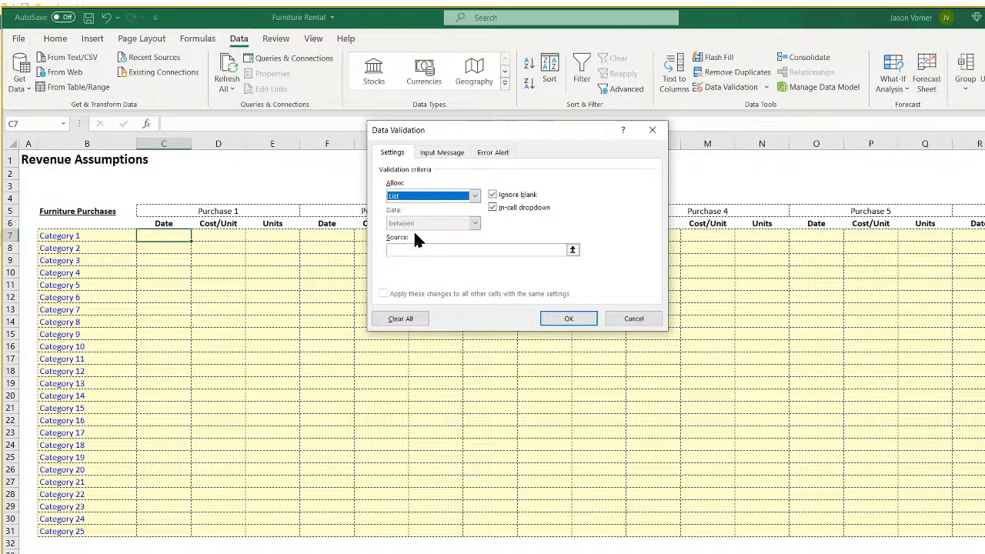
click(572, 250)
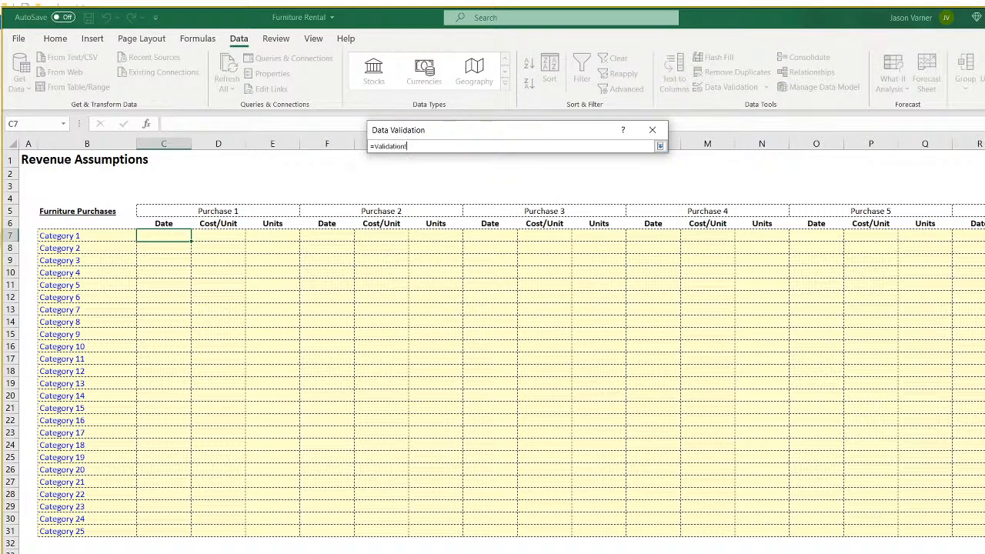
drag(29, 158, 46, 551)
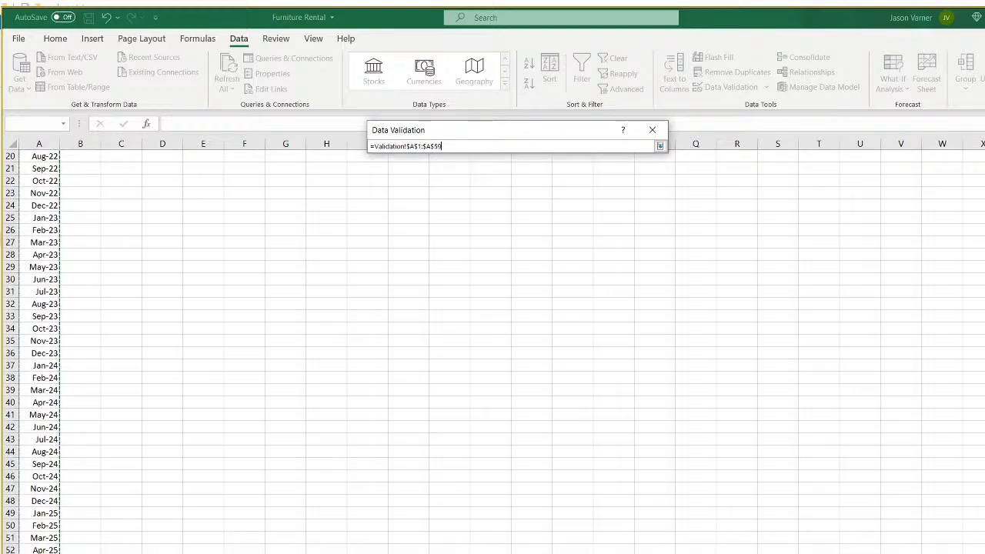
click(659, 145)
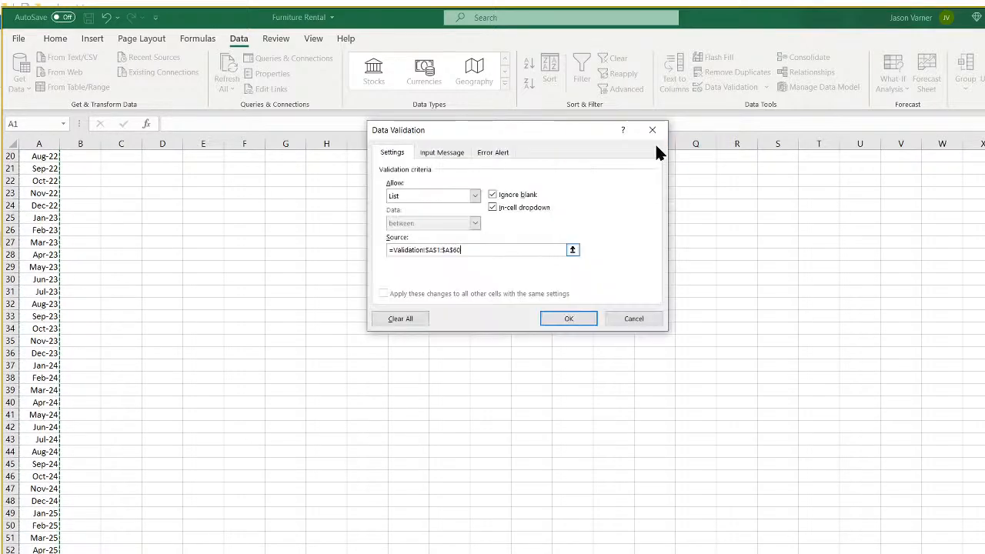
click(572, 317)
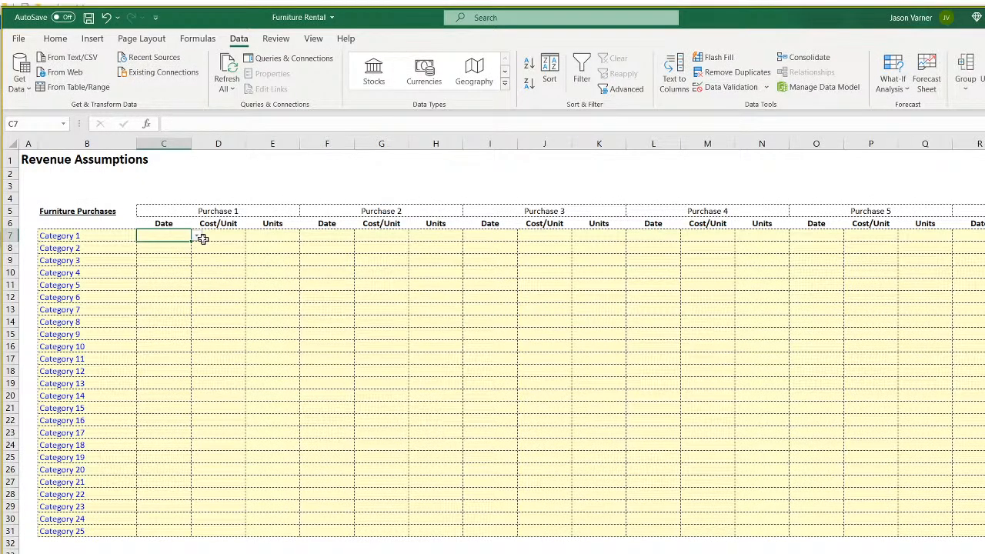
Choose Jan-21 from C7's dropdown and open its number format settings.
click(63, 40)
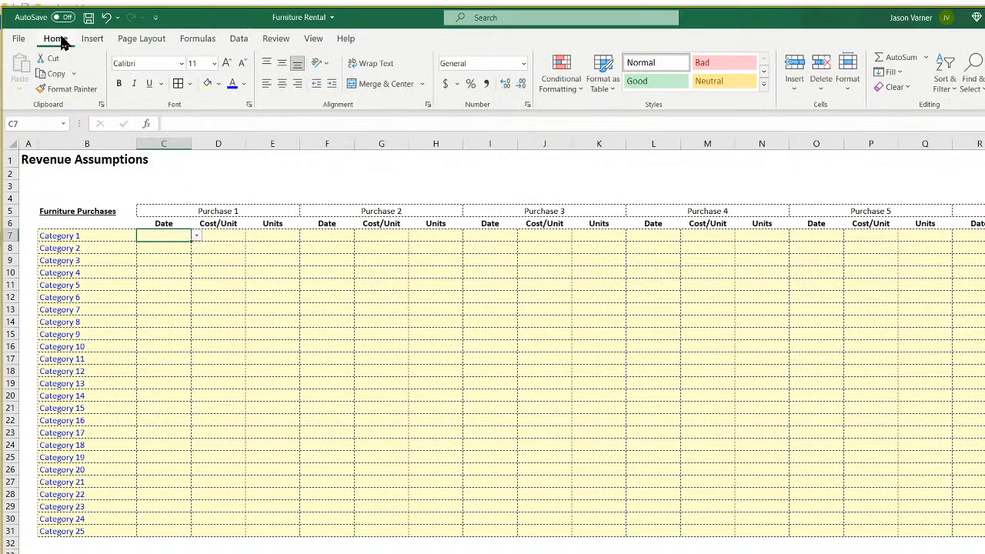
click(197, 236)
click(149, 246)
click(527, 104)
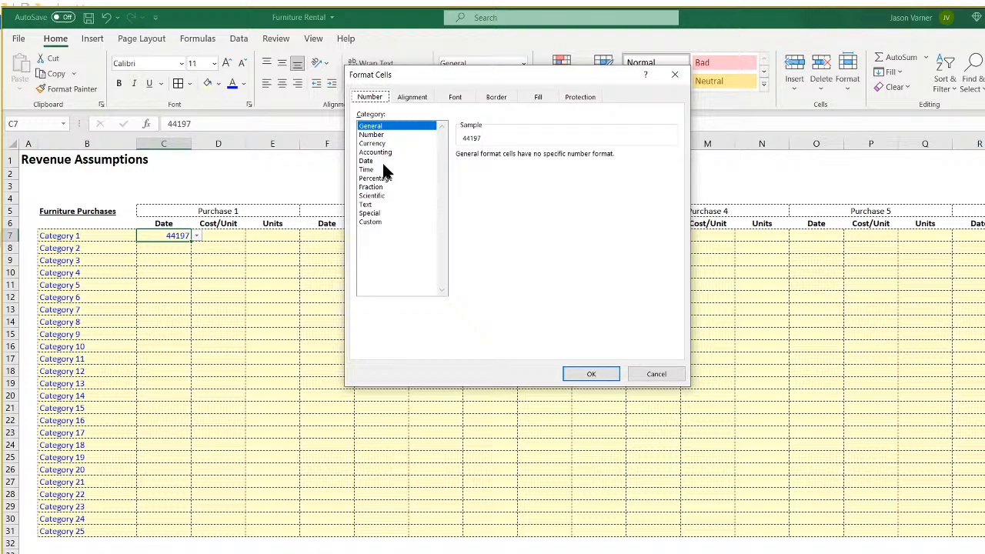
Format C7 with the Mar-12 month-year date type so 1/1/2021 displays as Jan-21.
click(376, 161)
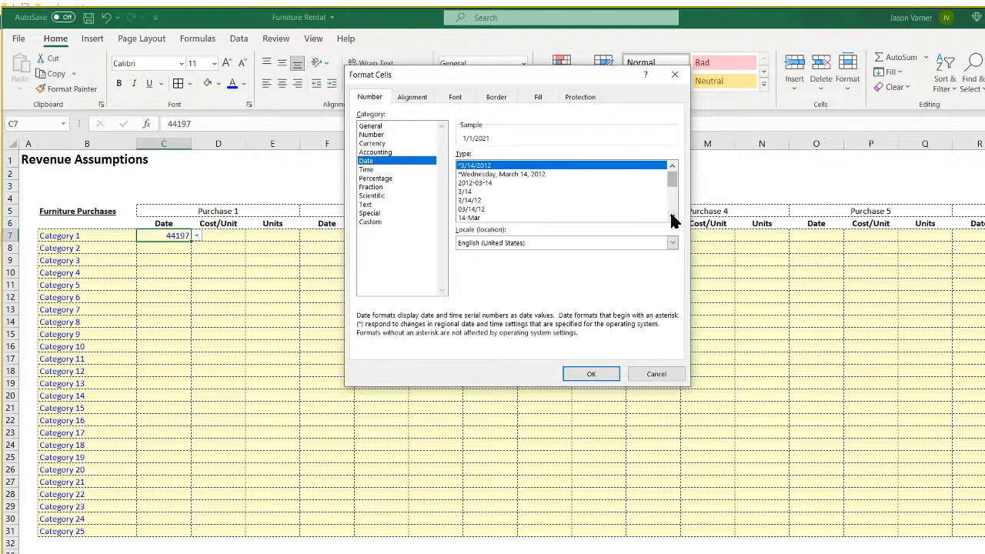
click(673, 218)
click(673, 218)
click(673, 218)
click(672, 217)
click(470, 209)
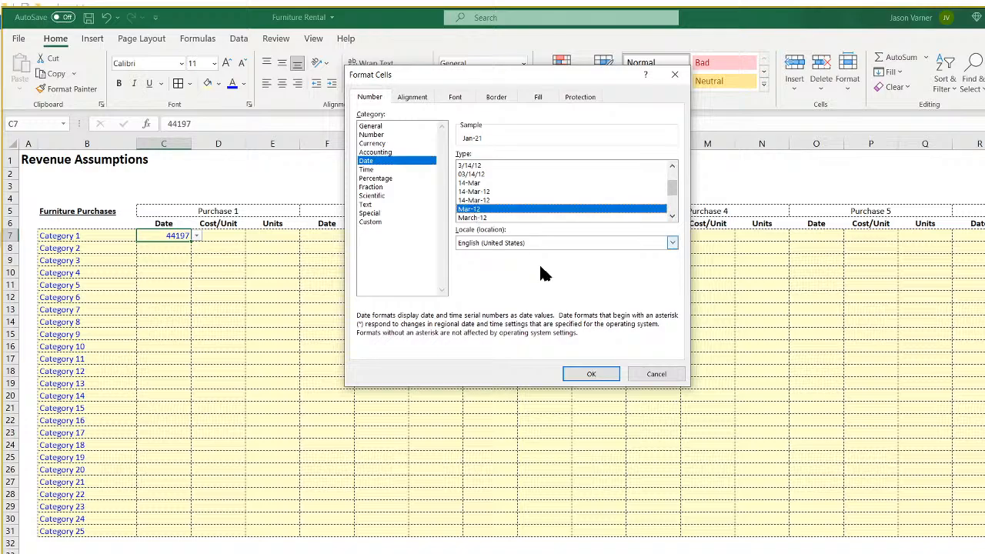
click(591, 374)
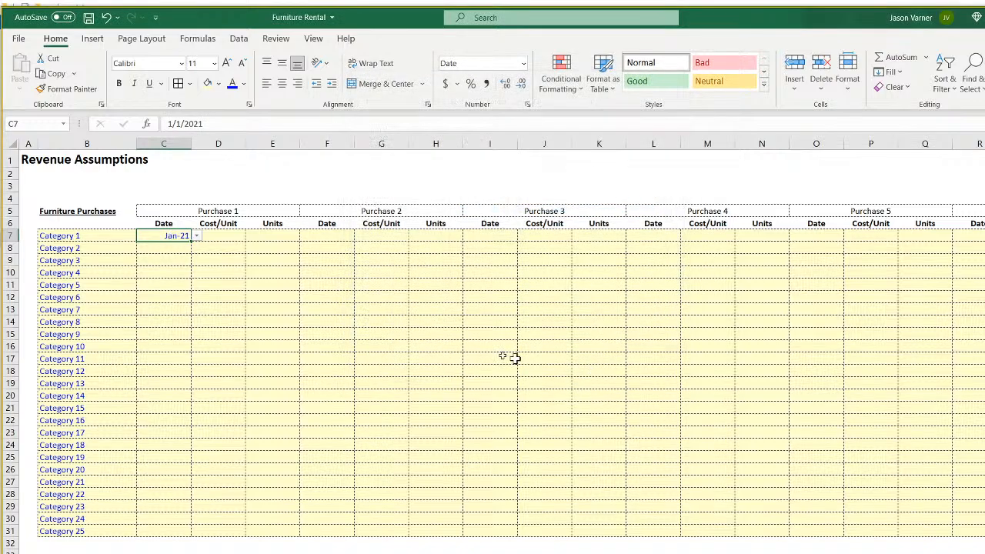
Center-align all entries in the purchase table C7:V31.
drag(163, 236, 981, 531)
click(282, 83)
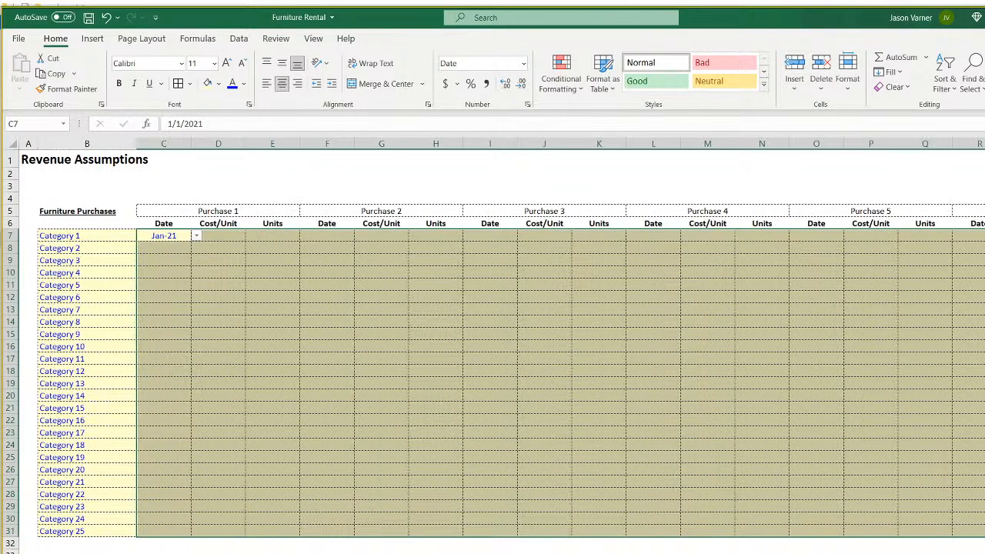
click(339, 385)
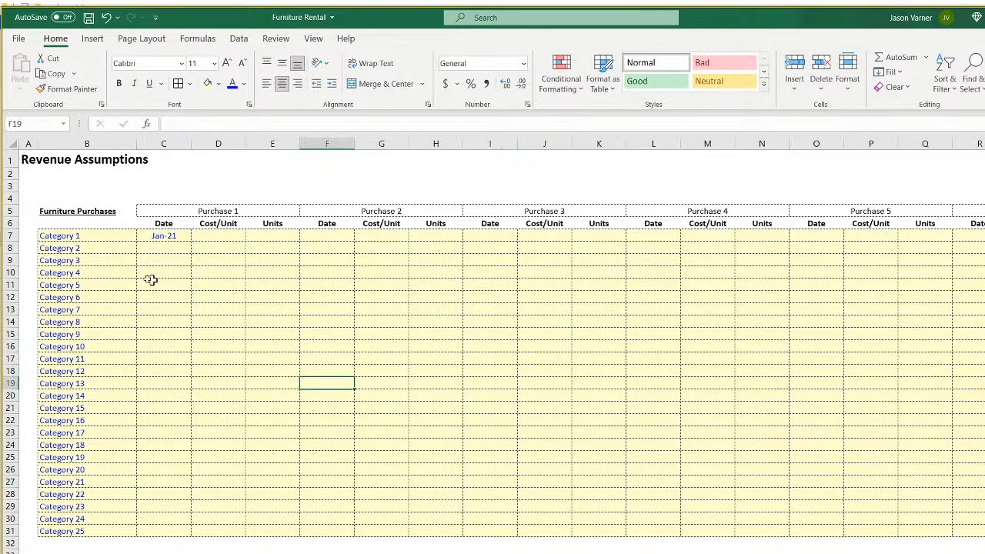
Copy the Jan-21 date from C7 into the Category 2 cell C8.
click(171, 236)
right_click(171, 235)
click(192, 262)
right_click(168, 248)
click(199, 315)
click(197, 249)
click(168, 260)
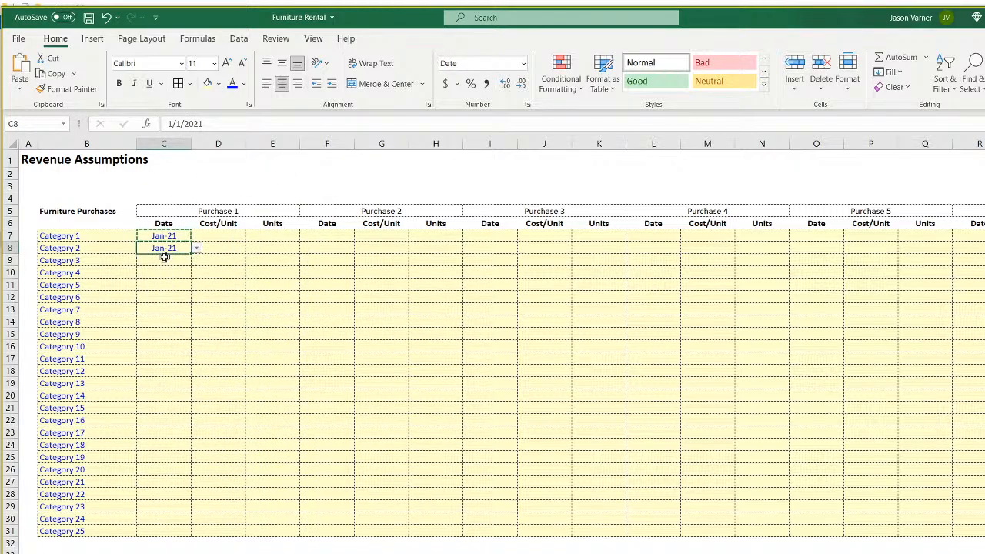
Fill Jan-21 down the Purchase 1 Date column through Category 25 (C31).
click(165, 235)
click(165, 247)
drag(170, 248, 151, 537)
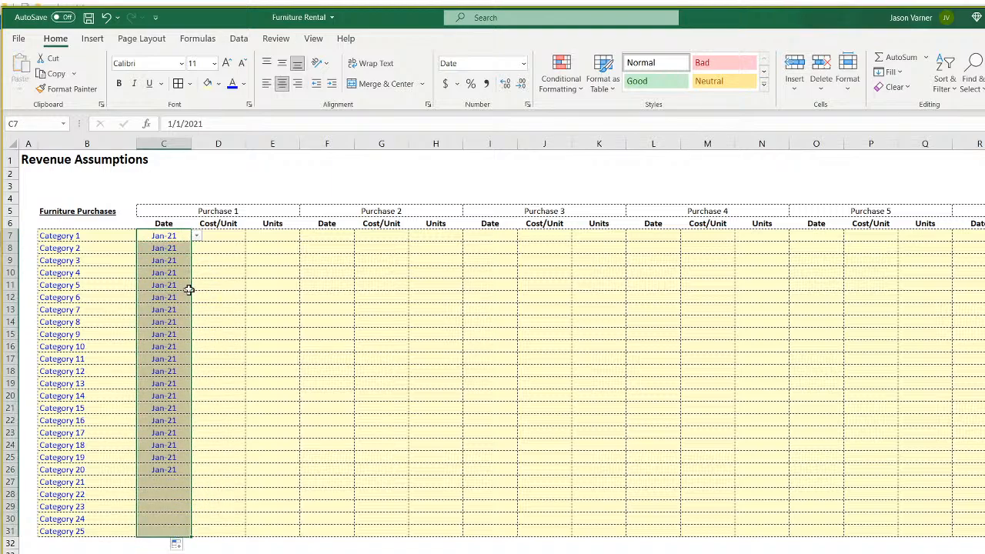
click(72, 235)
click(69, 273)
click(77, 346)
click(89, 371)
click(87, 444)
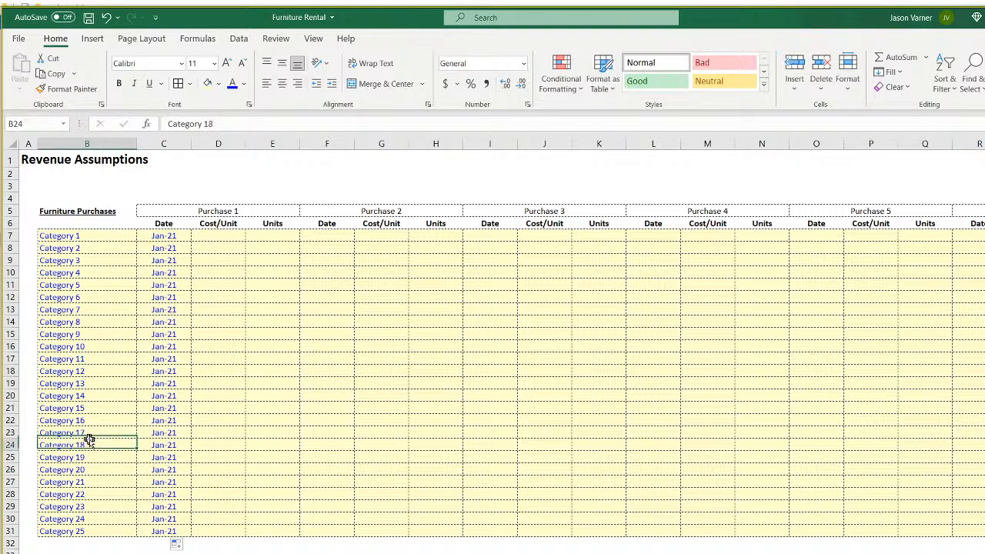
click(72, 211)
click(77, 234)
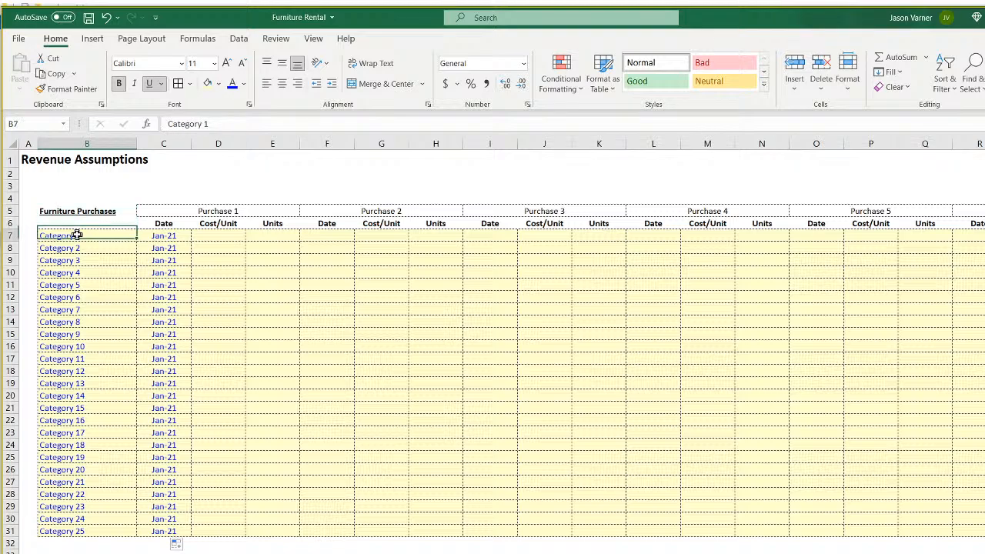
click(177, 235)
Copy the Purchase 1 dates C7:C31 and paste them into the Purchase 2 Date column.
drag(173, 236, 154, 530)
right_click(152, 267)
click(184, 292)
right_click(325, 236)
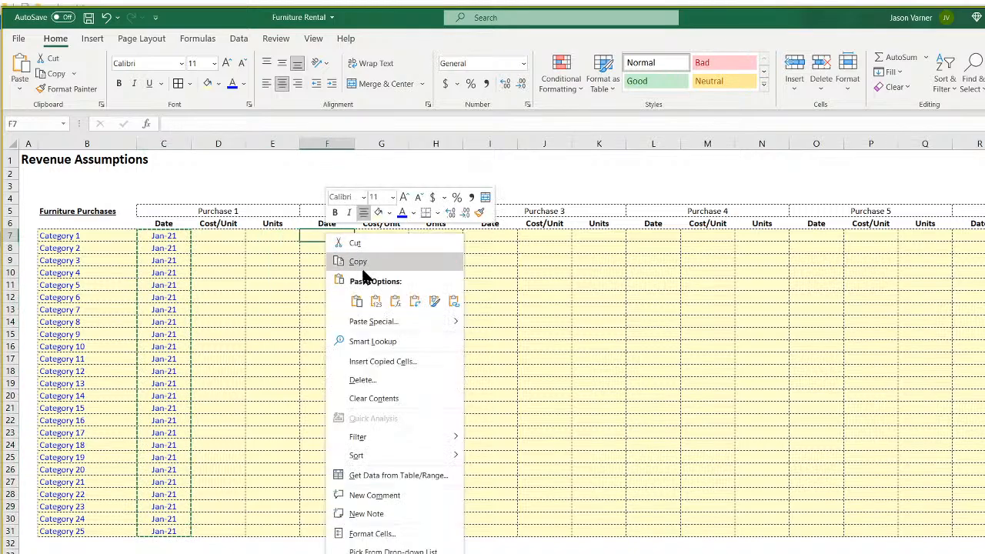
click(353, 295)
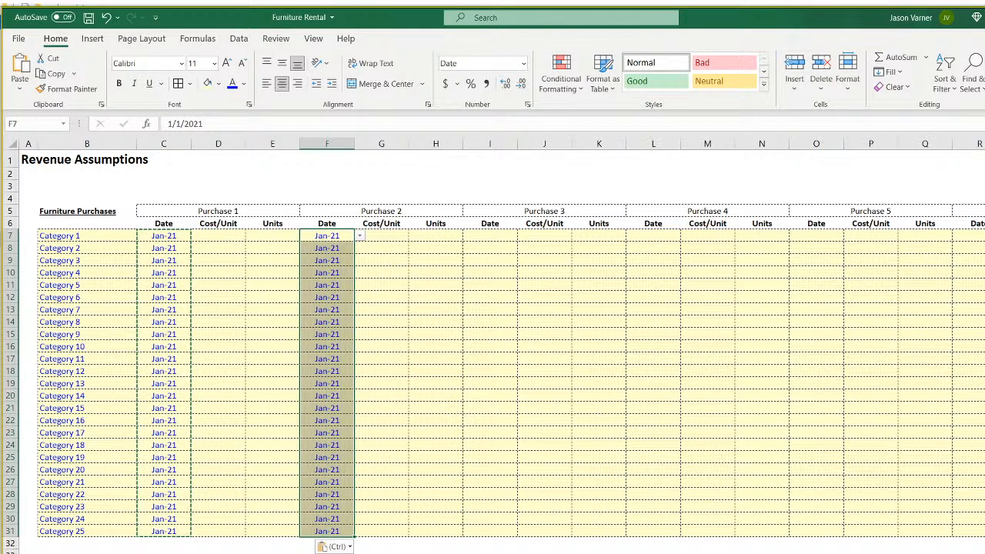
Narrow column A, then paste the dates into the remaining purchase Date columns.
ctrl+scroll(507, 369, down, 1)
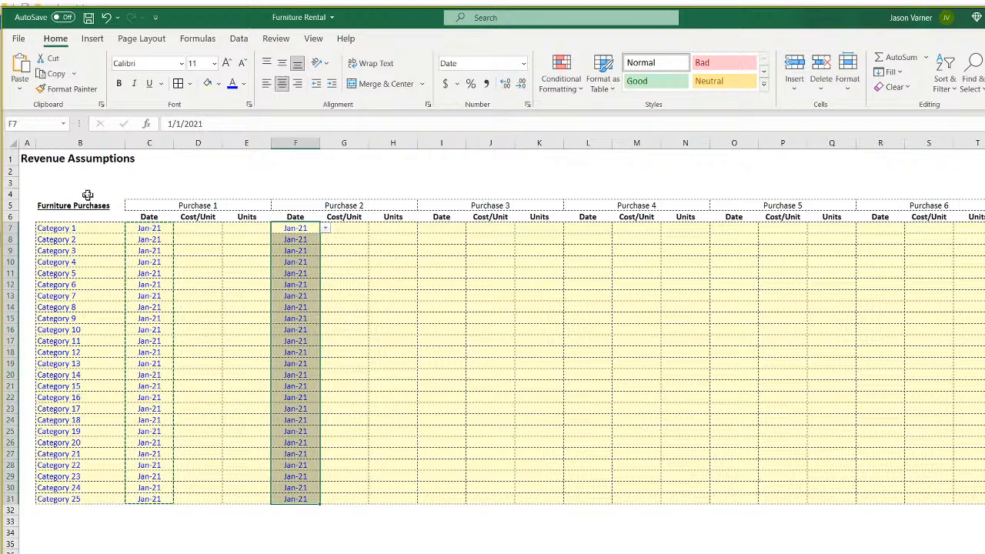
drag(31, 141, 27, 141)
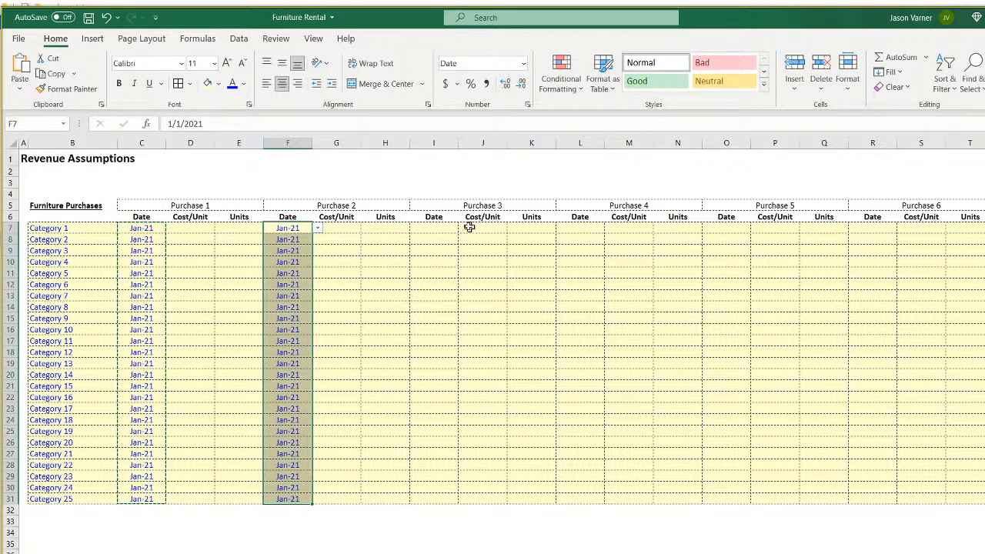
right_click(439, 226)
click(469, 291)
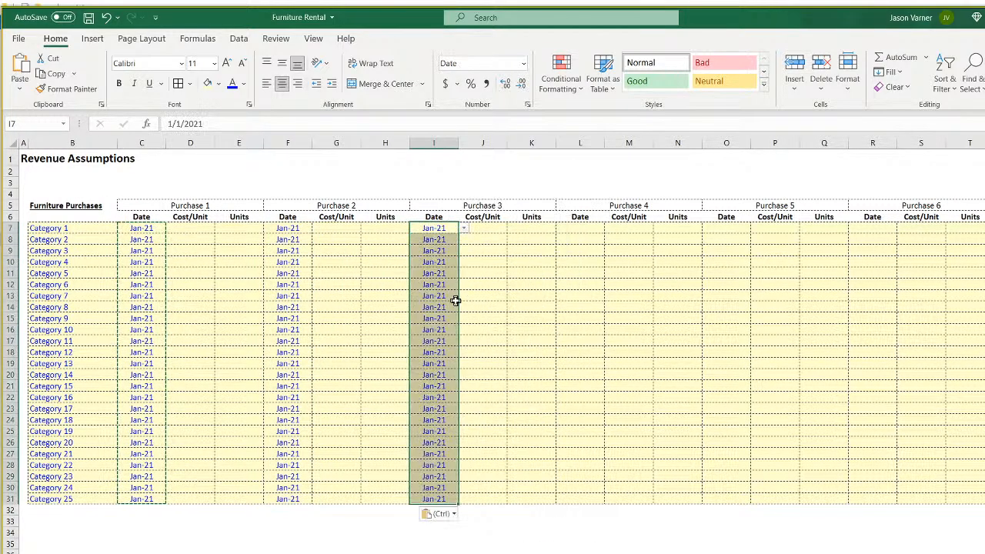
right_click(583, 228)
click(611, 296)
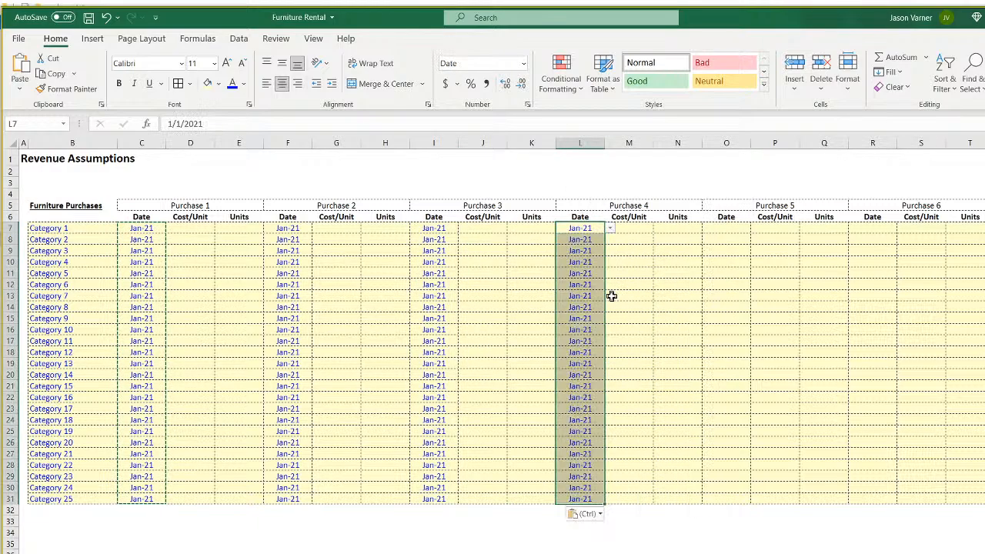
right_click(726, 231)
click(761, 294)
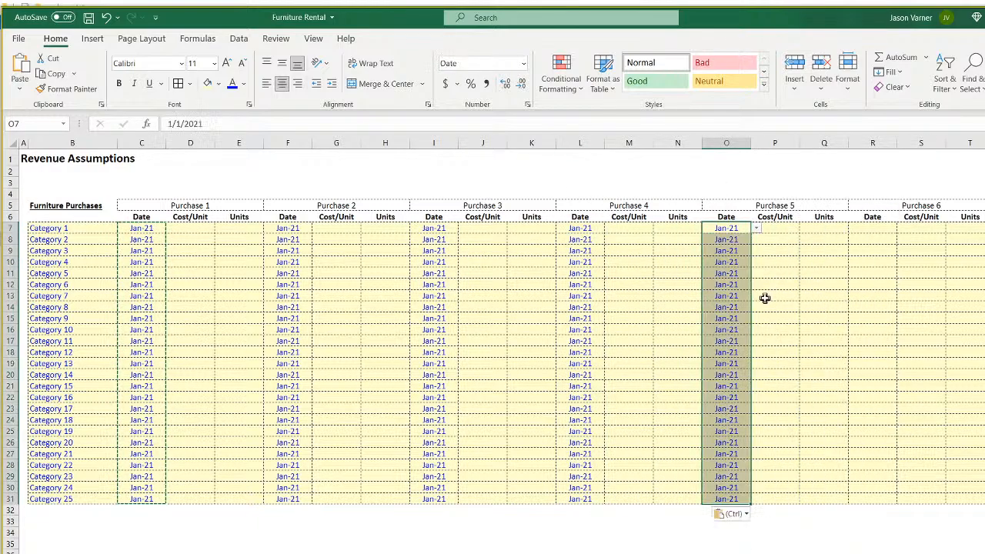
right_click(854, 232)
click(889, 295)
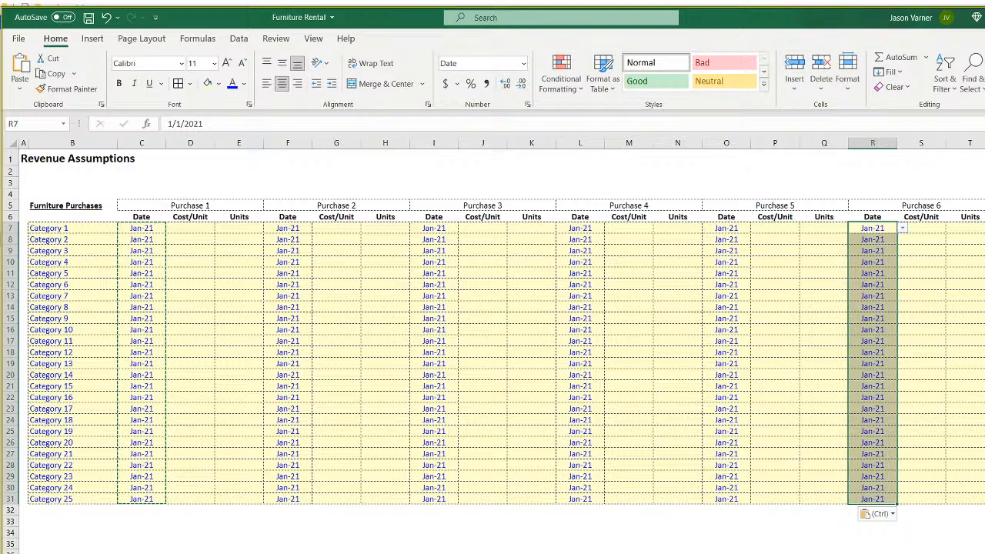
key(Right)
key(Right)
key(Right)
key(ctrl+v)
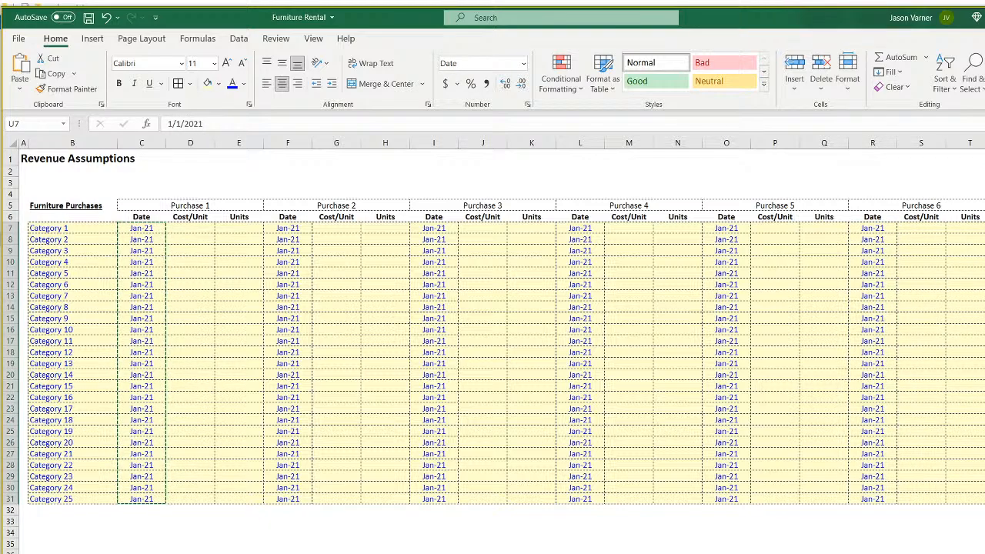
Give the Purchase 1 Units cells E7:E31 a solid right border.
drag(241, 225, 238, 500)
click(192, 84)
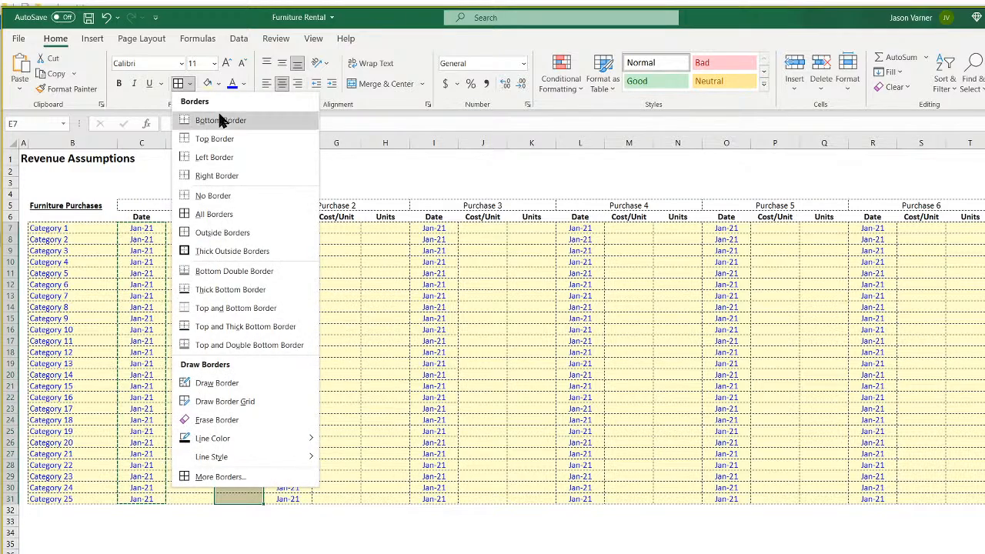
click(220, 159)
click(191, 85)
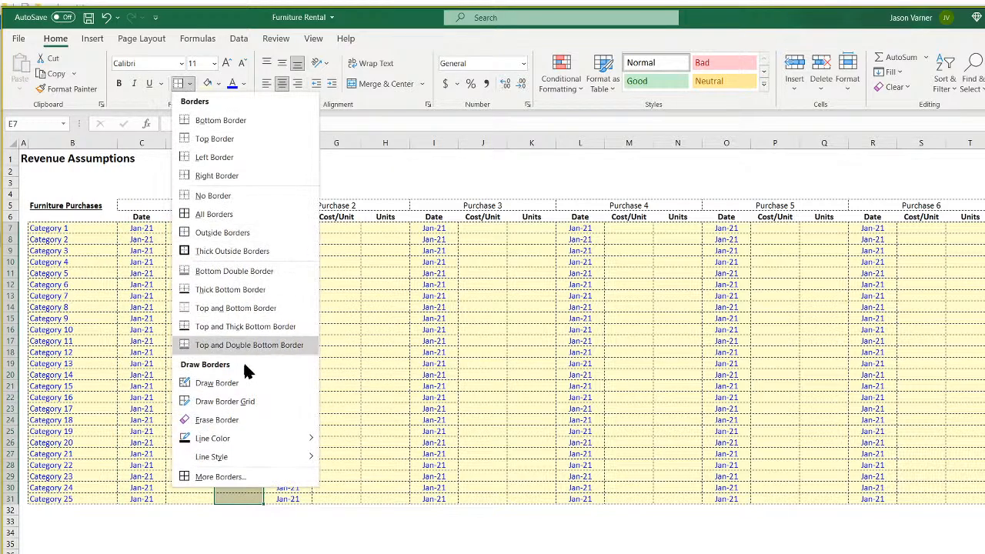
mouse_move(278, 465)
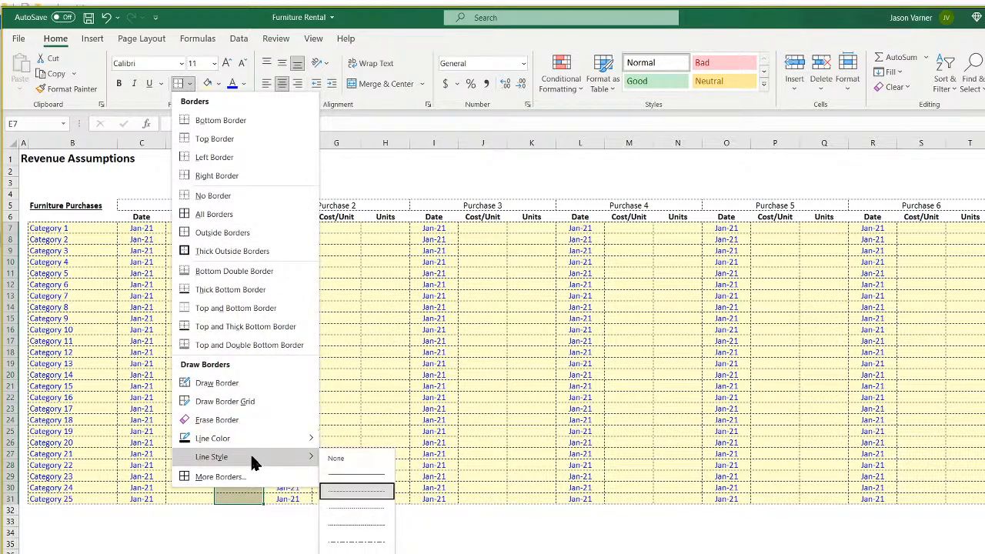
click(341, 477)
click(179, 84)
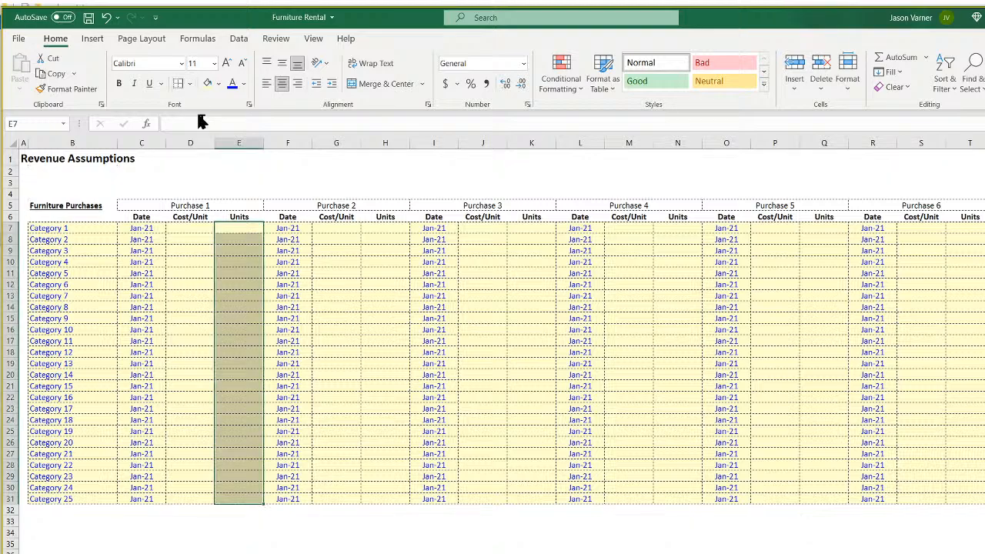
Add the right border to Purchase 2 Units H7:H31 and copy it to Purchase 3 Units.
drag(388, 228, 382, 494)
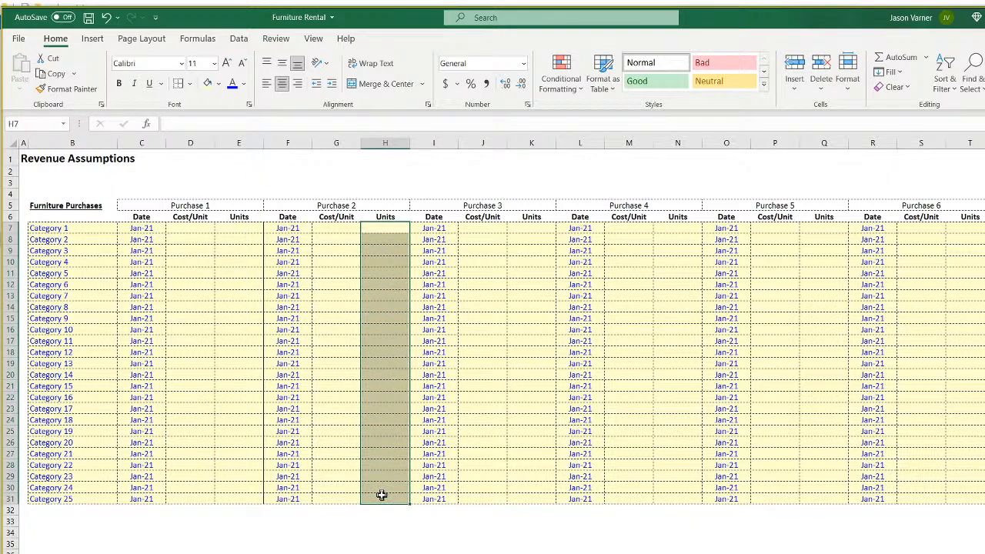
click(178, 86)
right_click(375, 230)
click(401, 265)
right_click(537, 226)
click(569, 298)
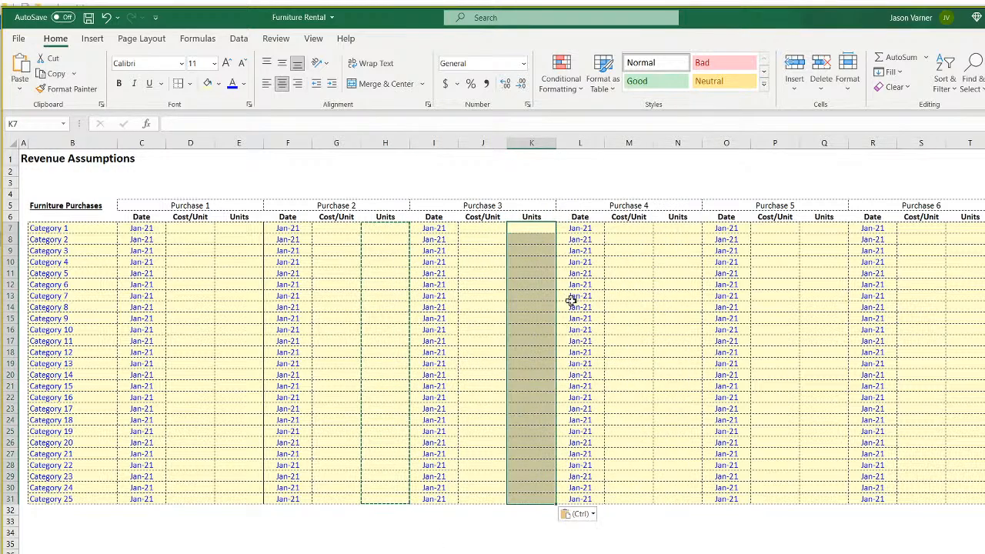
click(643, 533)
click(456, 551)
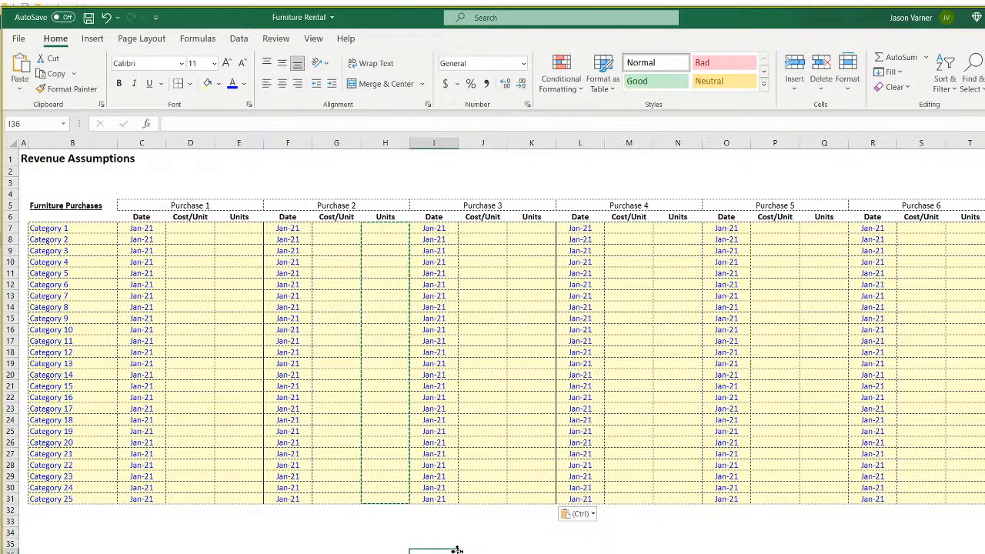
double_click(339, 552)
key(Escape)
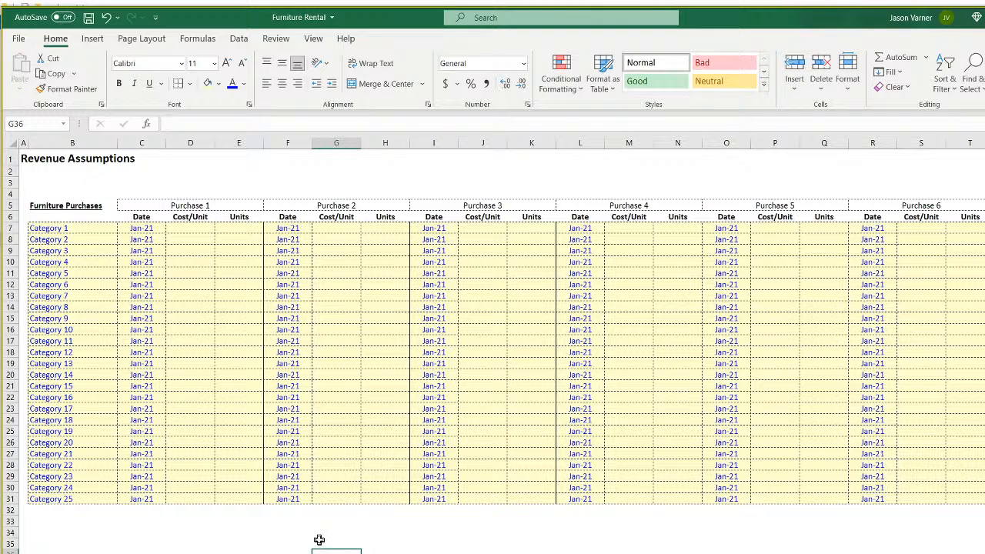
Freeze panes at C7 so category labels and header rows stay visible.
click(141, 228)
click(313, 40)
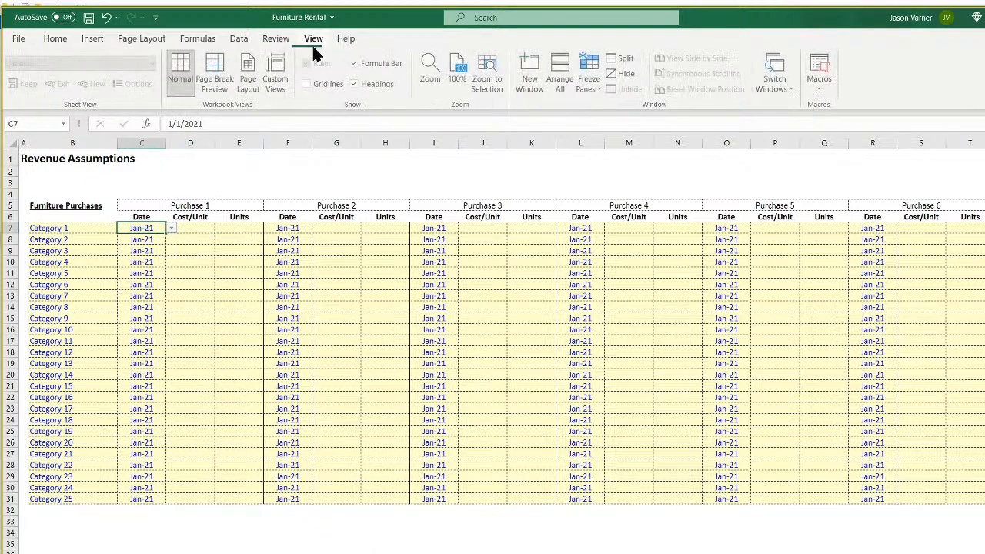
click(585, 85)
click(625, 171)
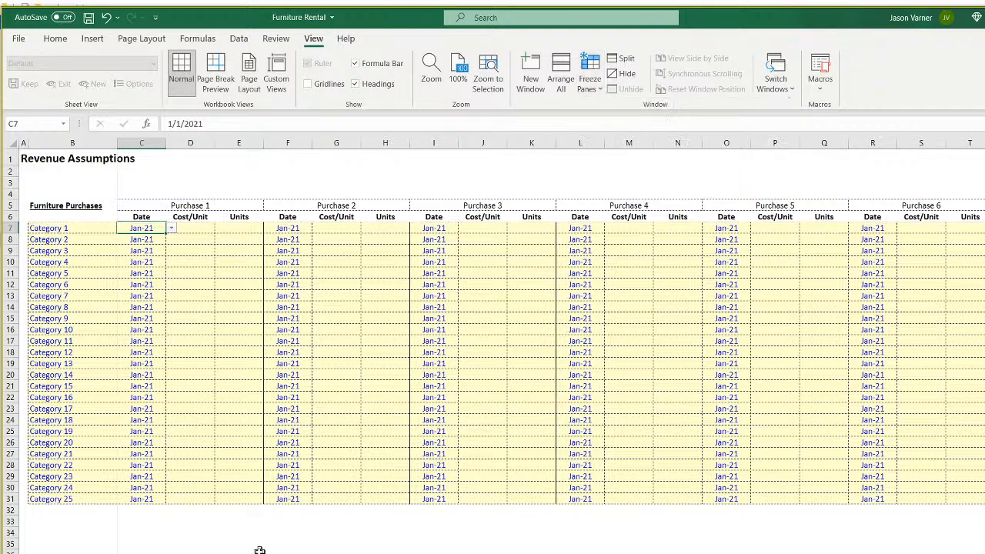
click(260, 548)
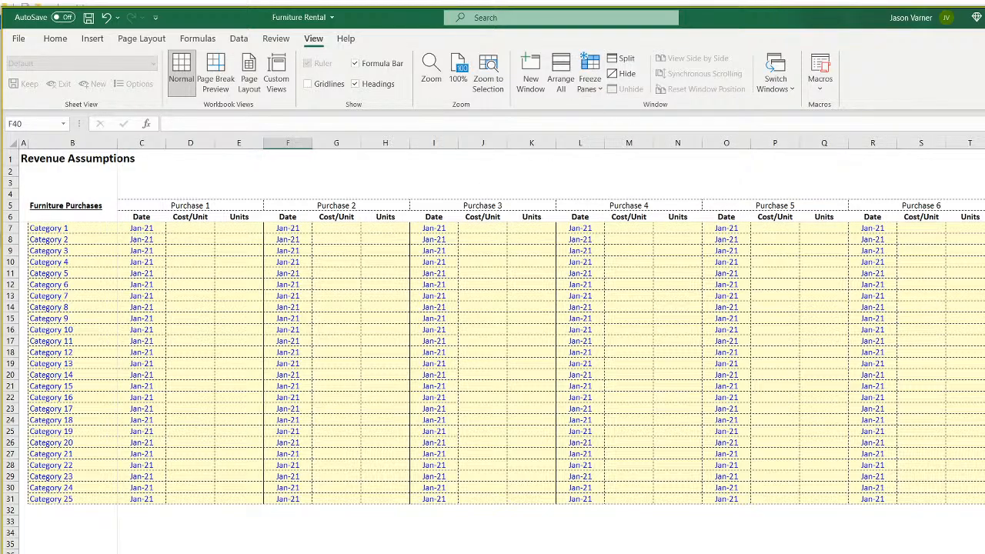
drag(238, 228, 228, 501)
Choose a thick line style and border the right edge of Purchase 1's Units cells and header.
click(55, 37)
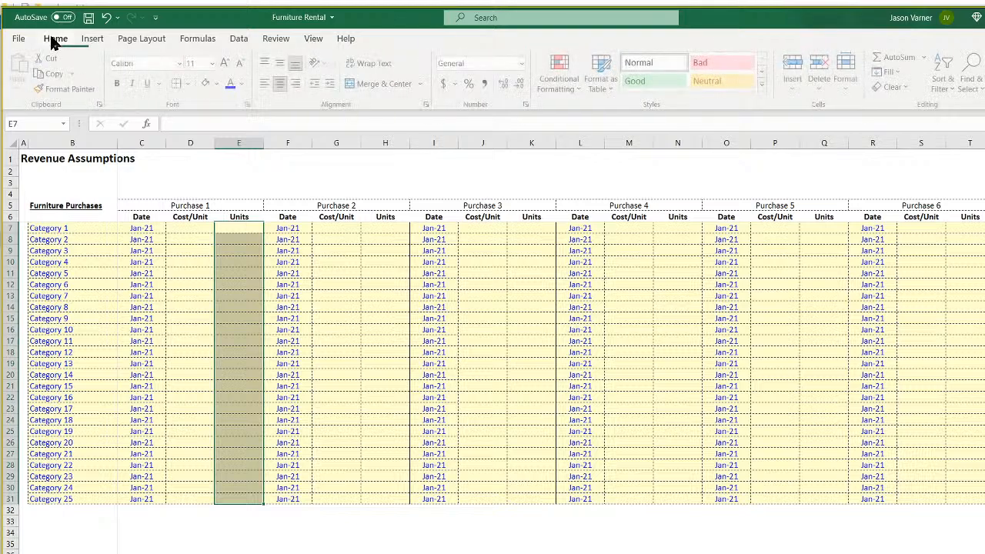
click(189, 84)
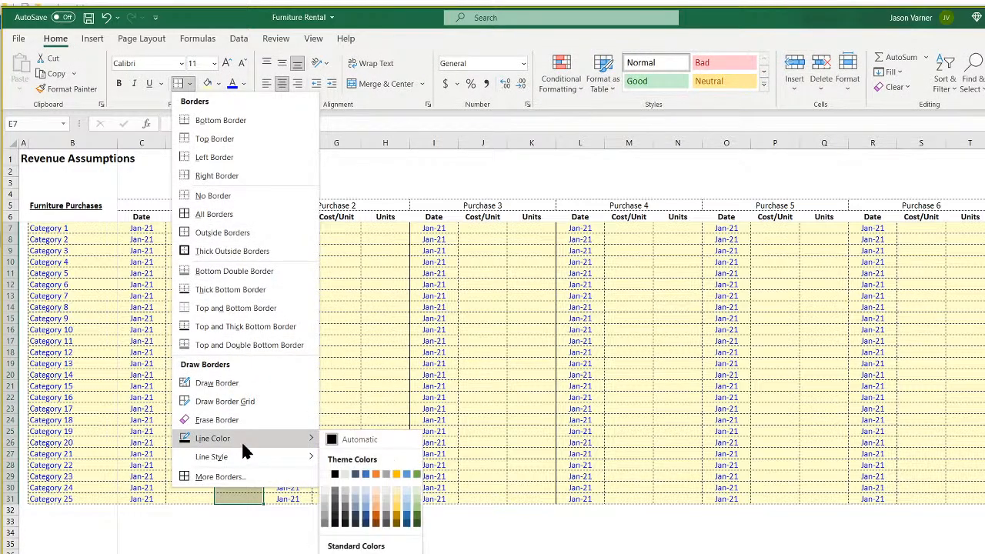
mouse_move(246, 458)
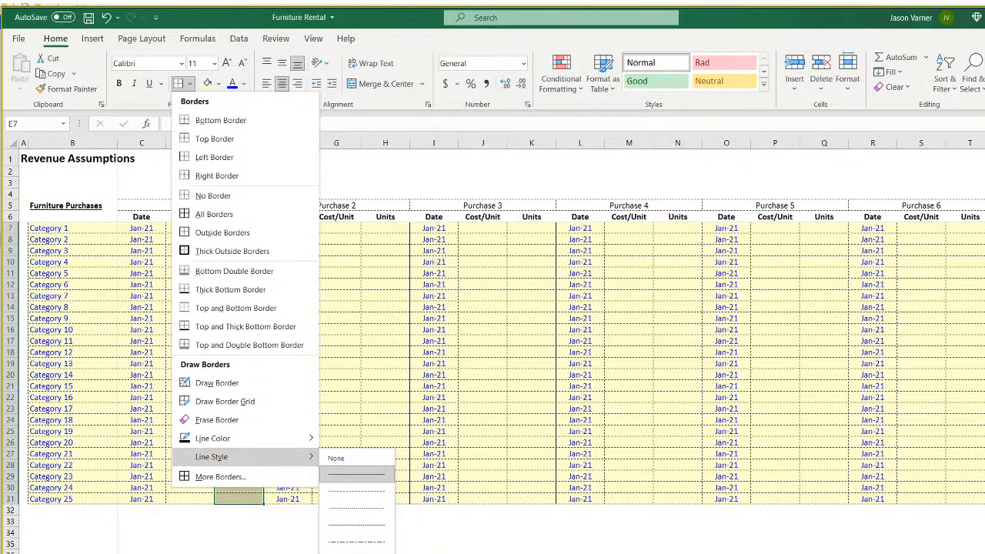
click(383, 547)
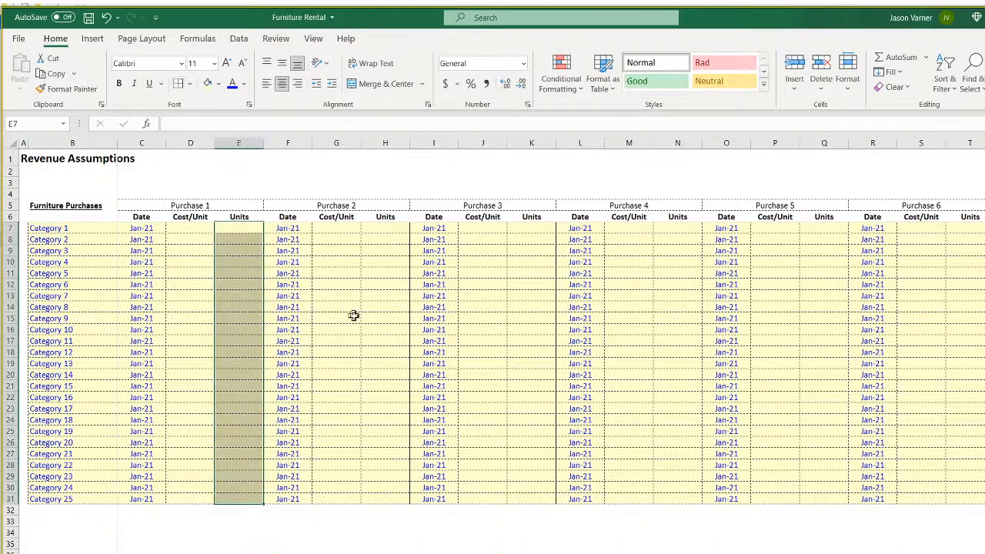
click(352, 314)
drag(239, 229, 245, 497)
click(377, 331)
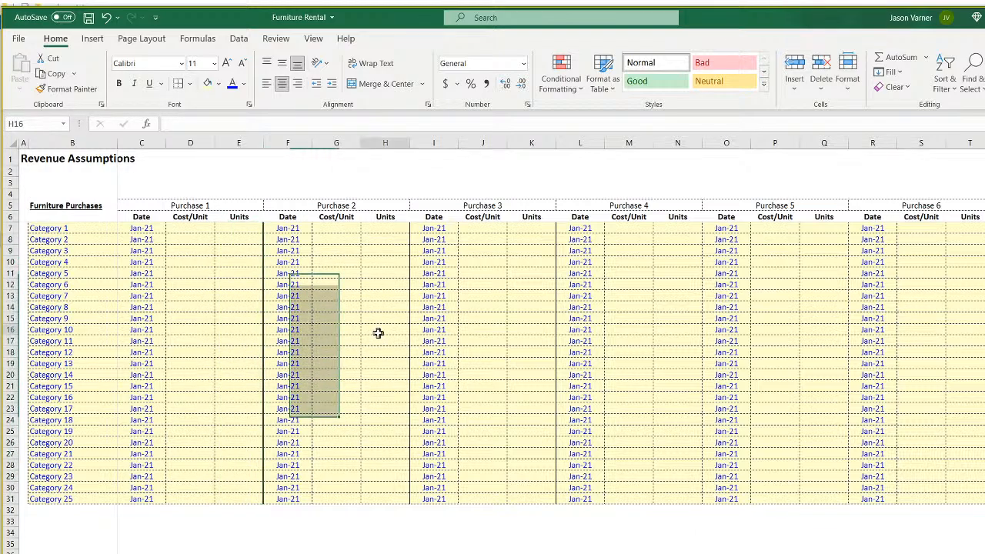
click(246, 206)
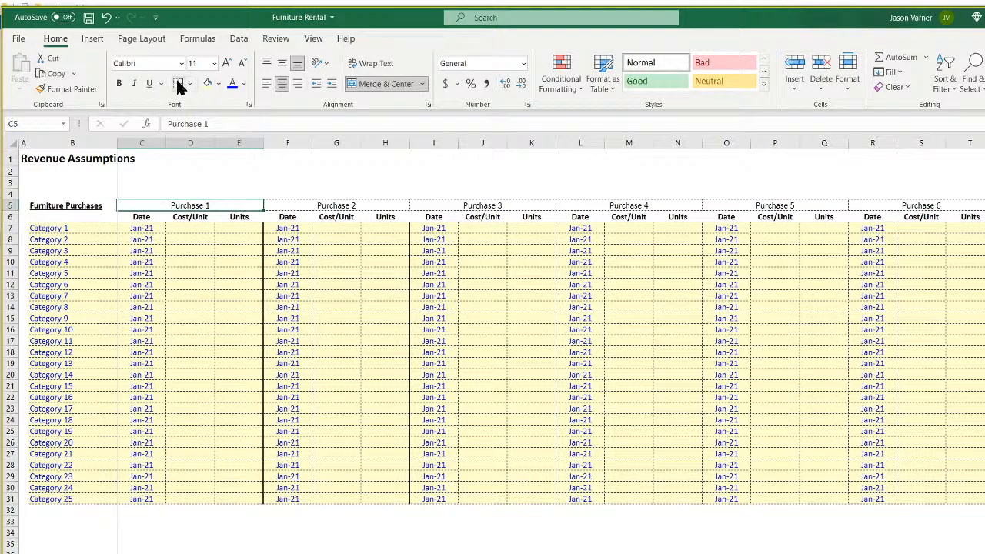
click(178, 82)
click(332, 550)
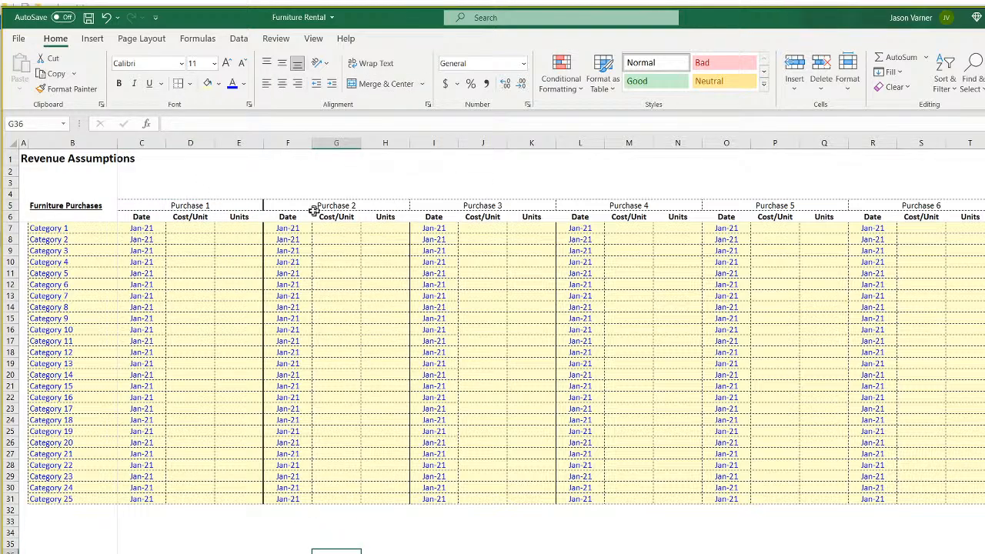
Add thick right borders to the Units cells and headers of Purchases 2, 3 and 4.
drag(386, 229, 385, 498)
click(177, 83)
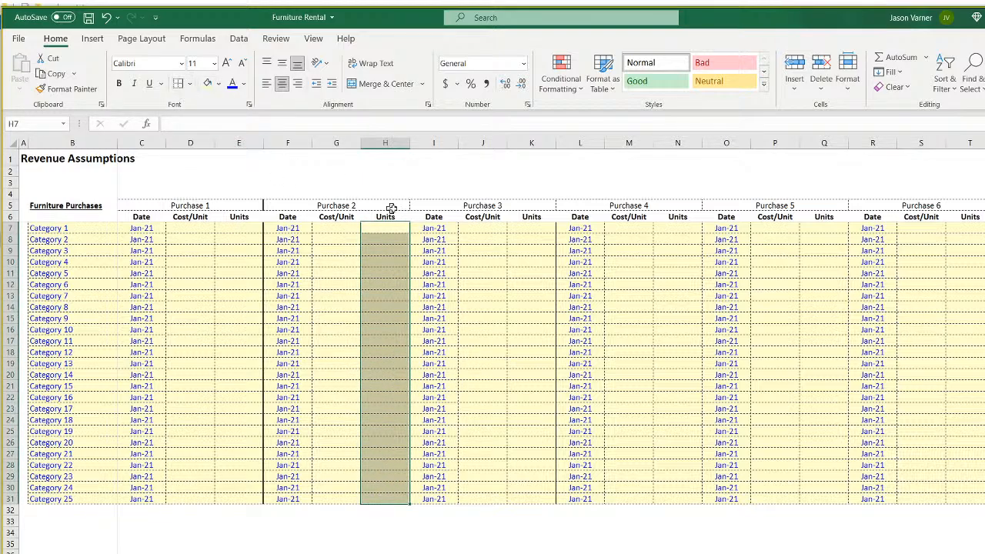
click(383, 206)
drag(533, 228, 544, 501)
click(178, 83)
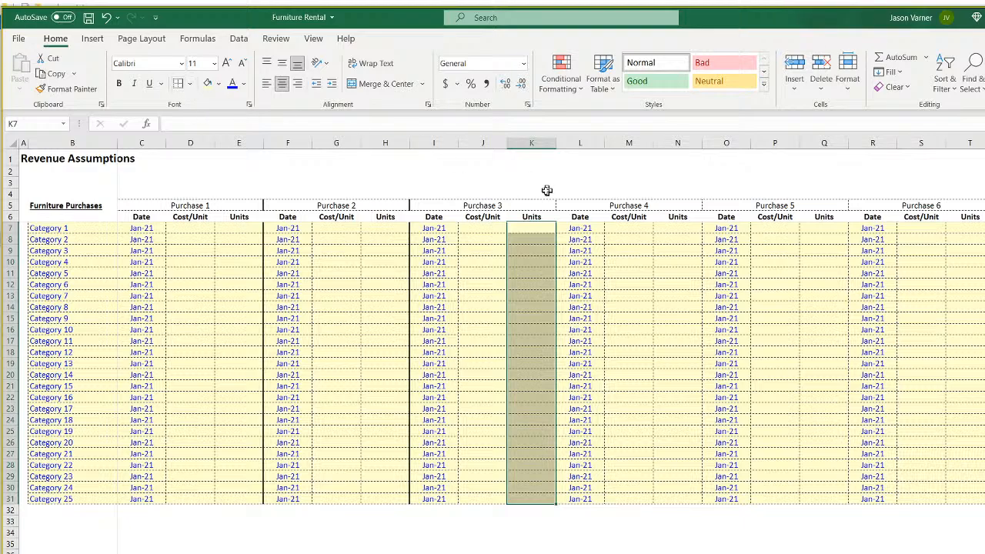
click(532, 205)
drag(682, 229, 655, 499)
click(176, 84)
click(677, 193)
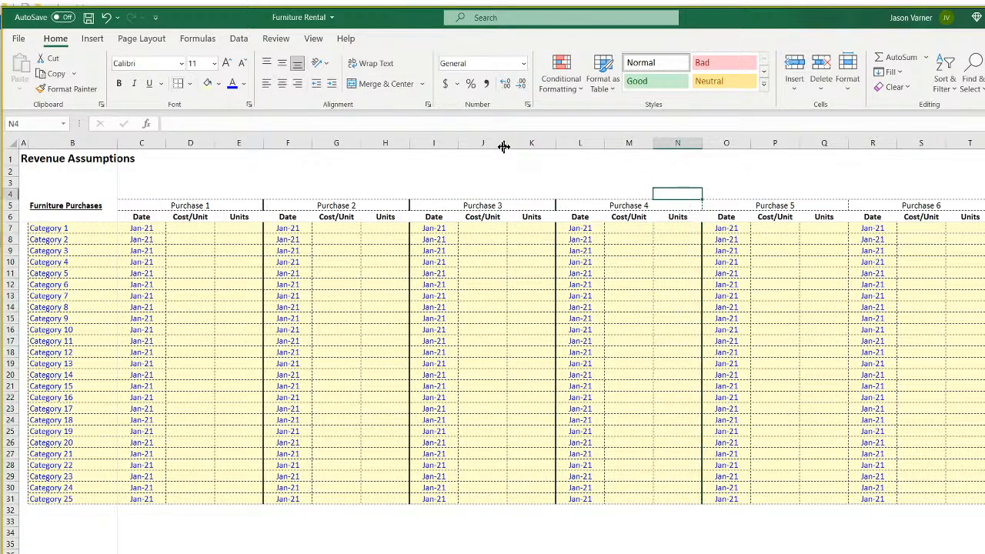
click(694, 204)
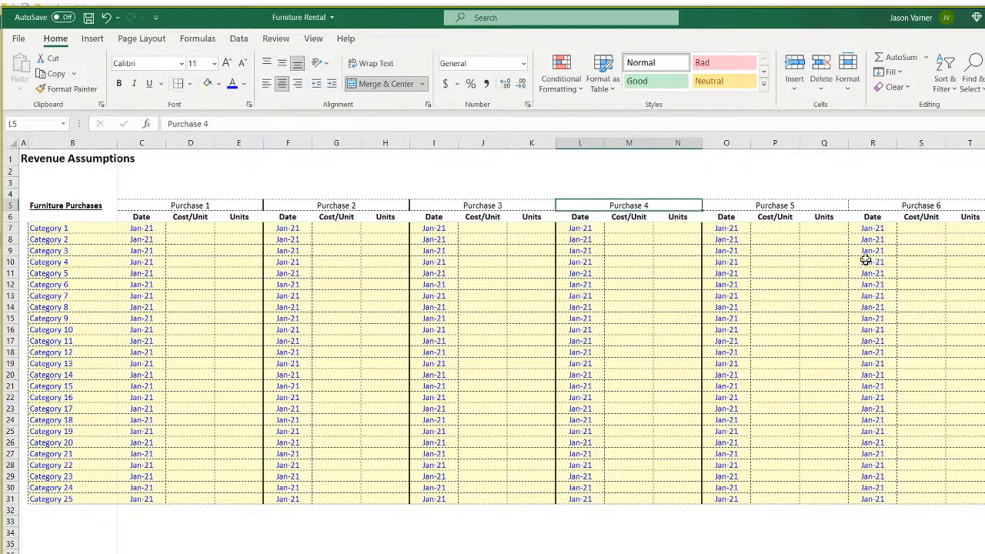
Add thick right borders to the Units cells and headers of Purchases 5, 6 and 7.
drag(832, 228, 831, 496)
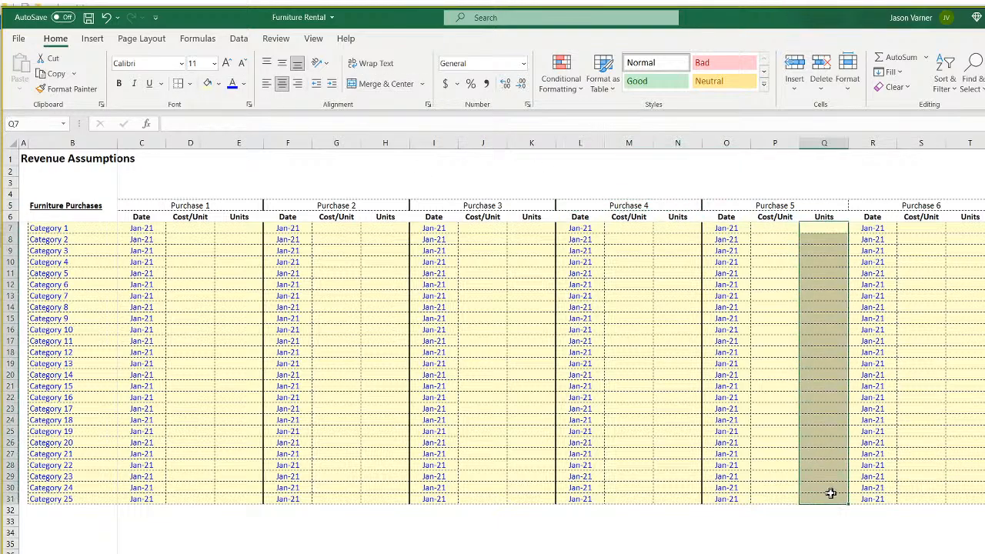
click(176, 84)
click(831, 204)
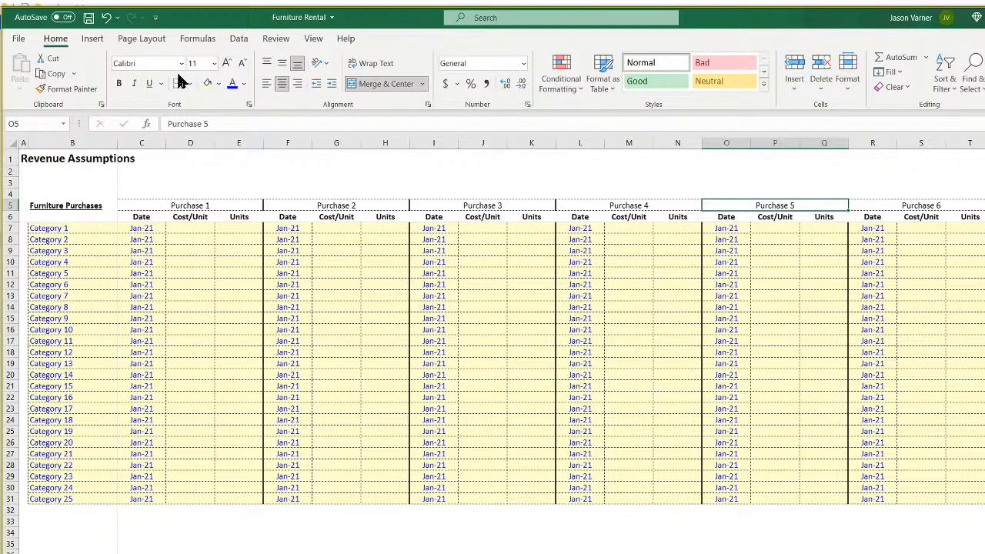
drag(980, 226, 960, 496)
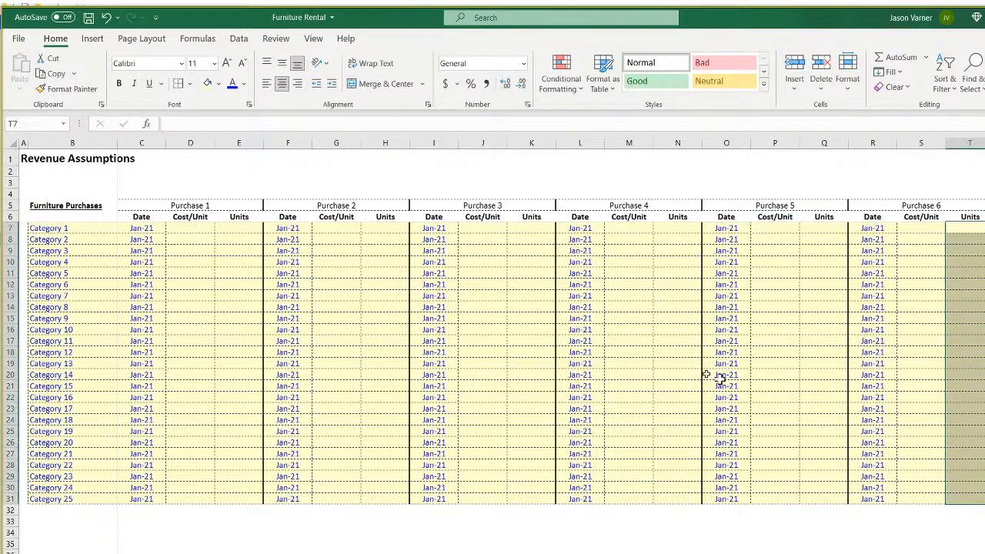
click(977, 206)
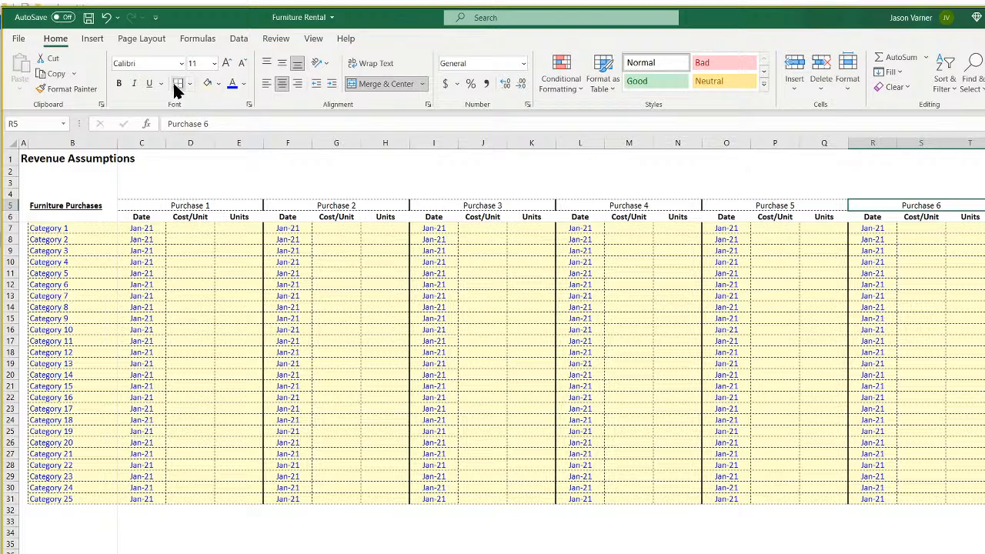
drag(984, 251, 984, 262)
drag(984, 228, 984, 500)
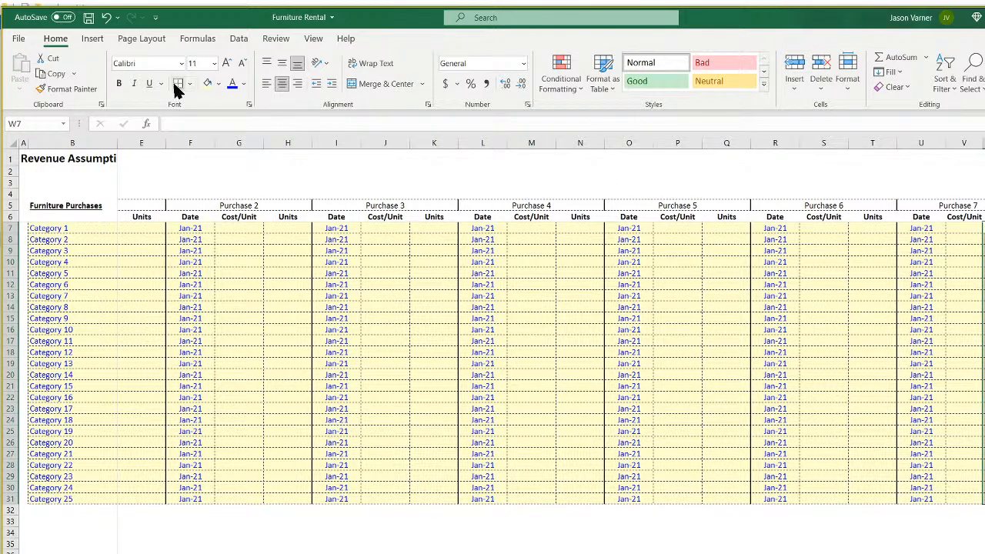
click(977, 206)
click(177, 84)
scroll(550, 346, left, 2)
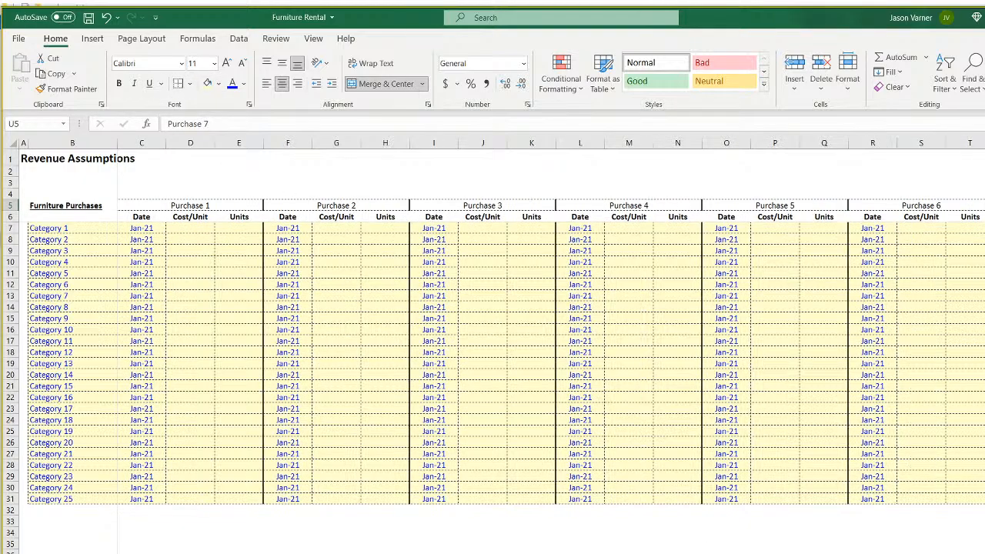
click(434, 553)
right_click(241, 144)
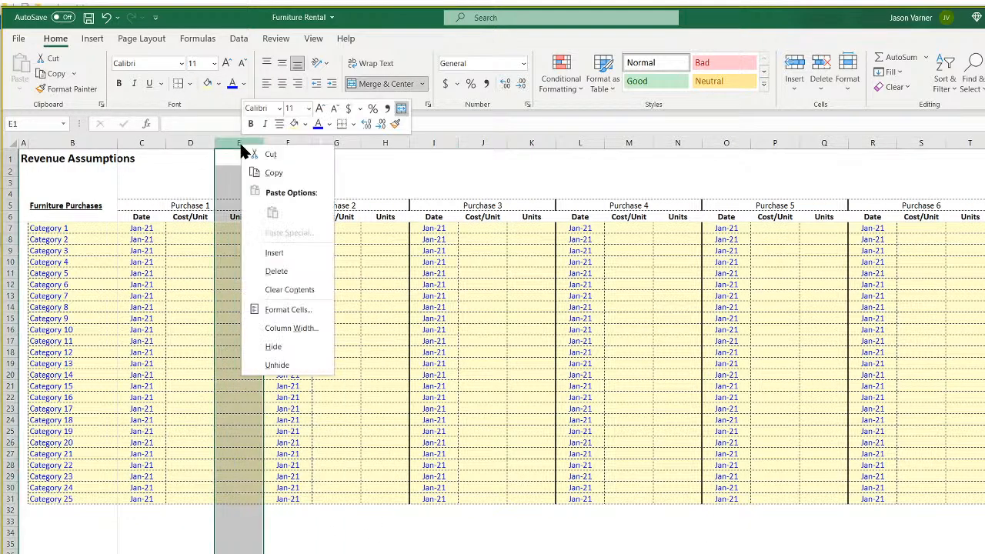
click(307, 325)
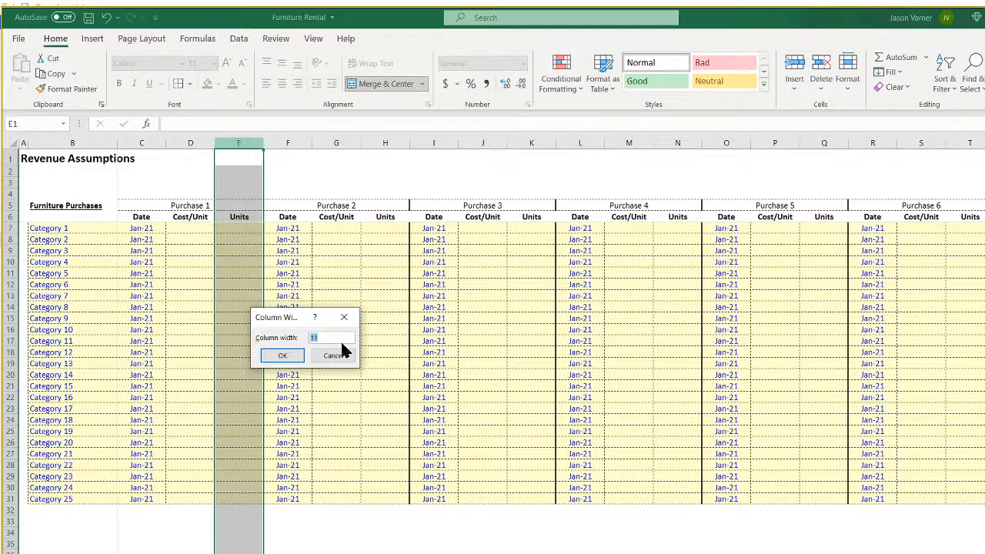
Set the width of columns E, H and K to 8.
key(Return)
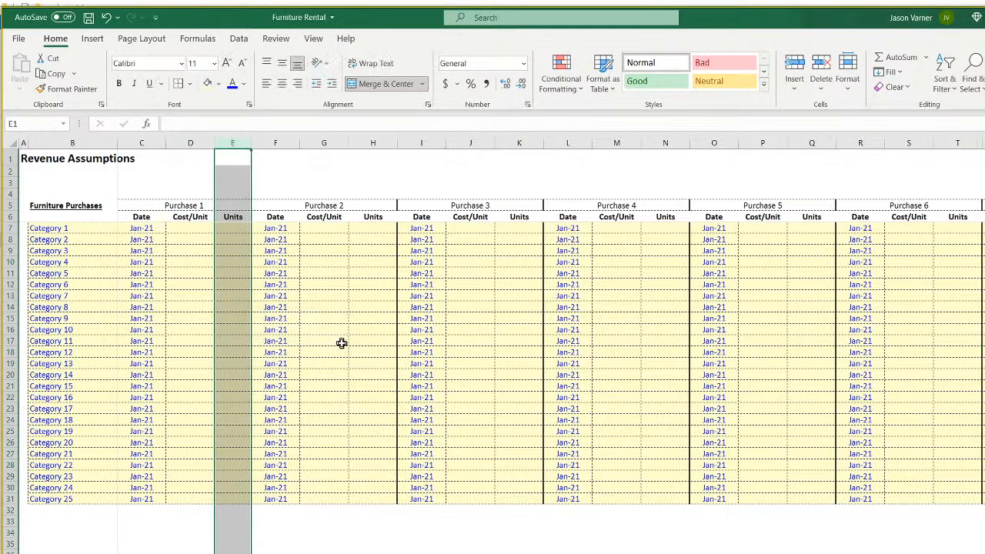
right_click(377, 146)
click(418, 332)
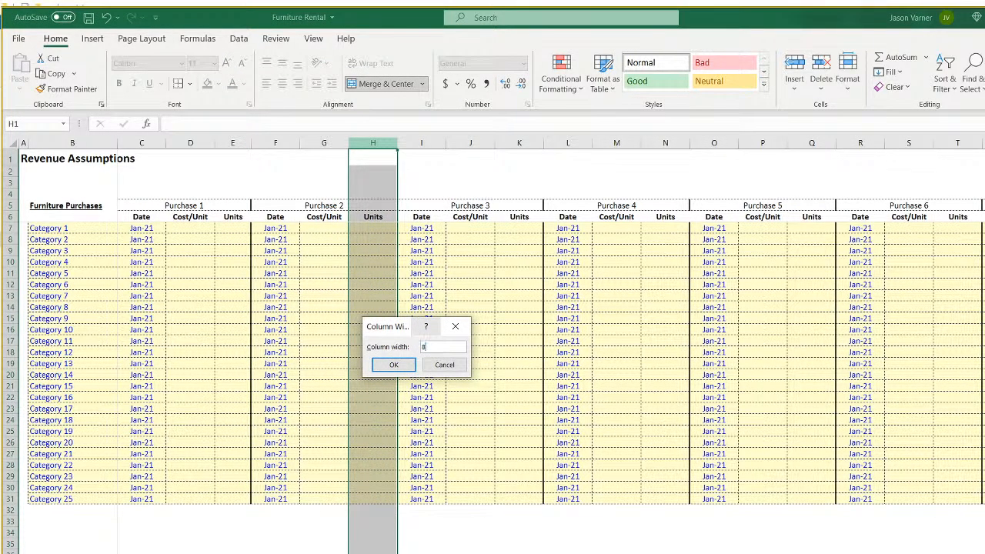
key(Return)
right_click(507, 144)
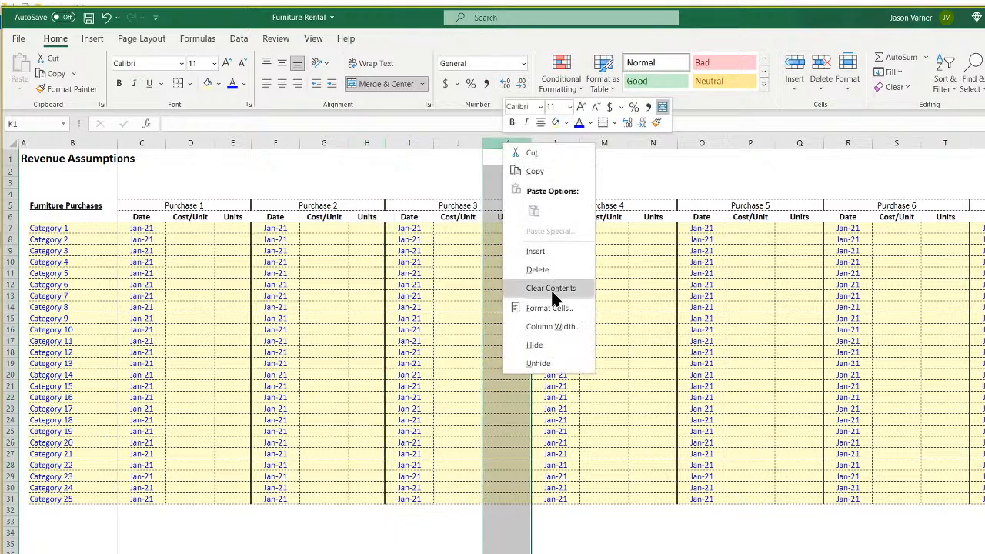
click(552, 326)
text(8)
key(Return)
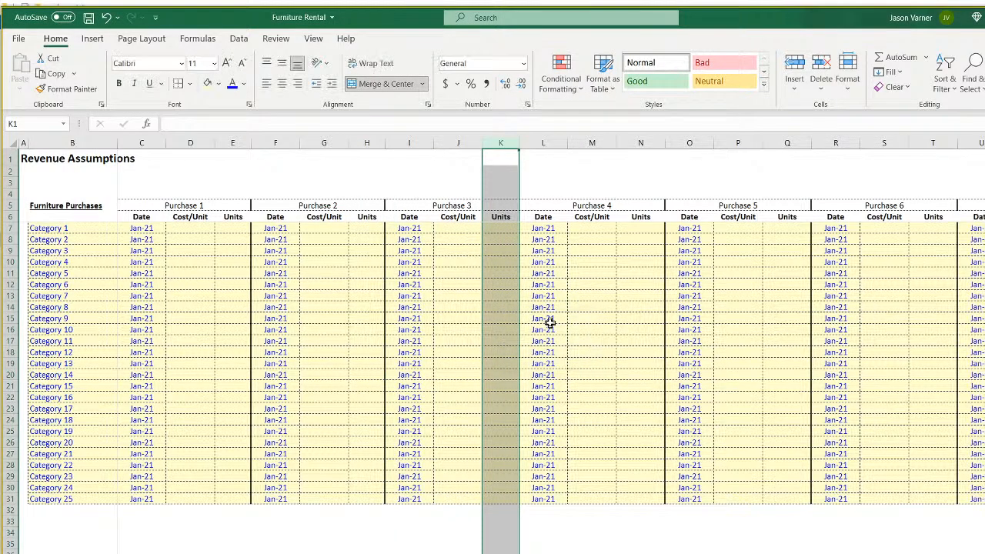
Set the width of columns N, Q, T and W to 8.
right_click(640, 144)
click(696, 320)
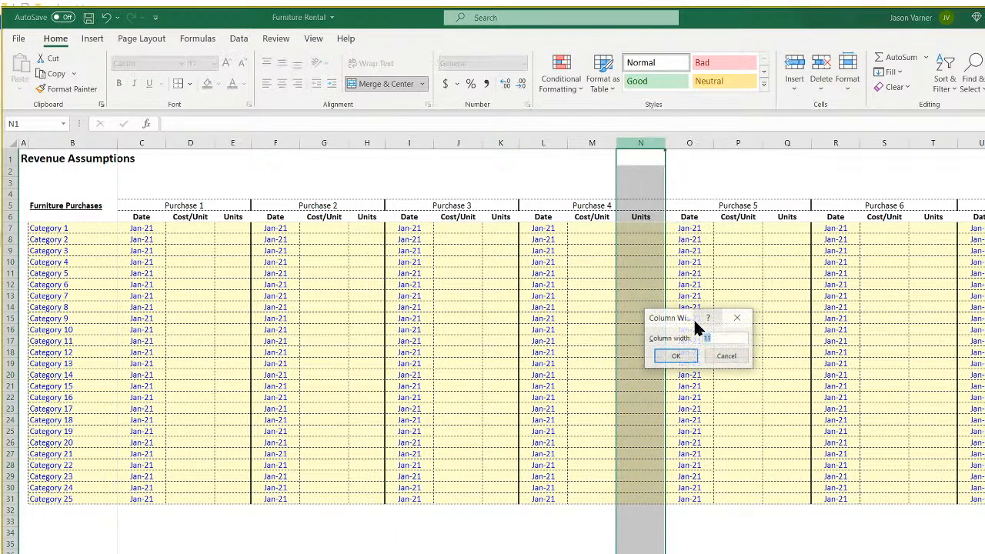
text(8)
key(Return)
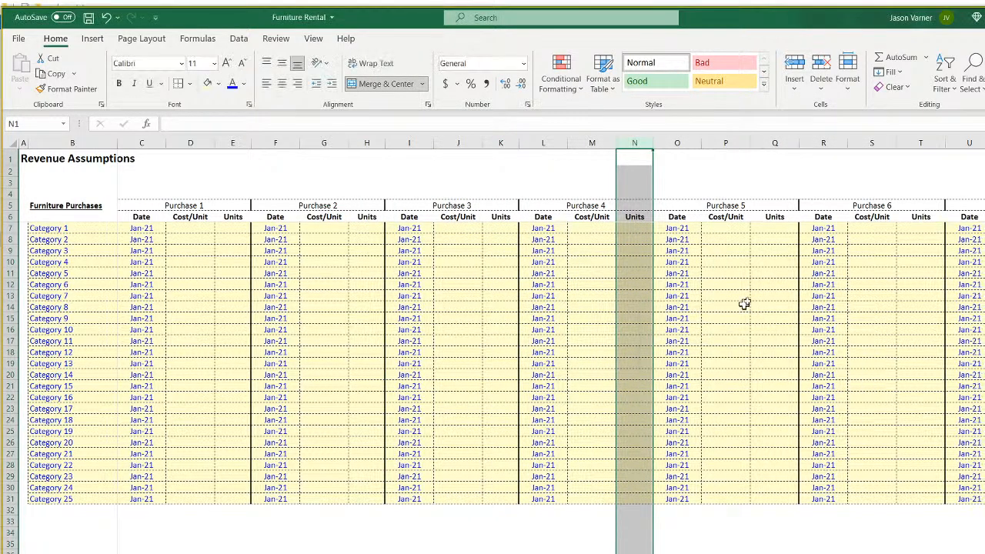
right_click(774, 143)
click(824, 324)
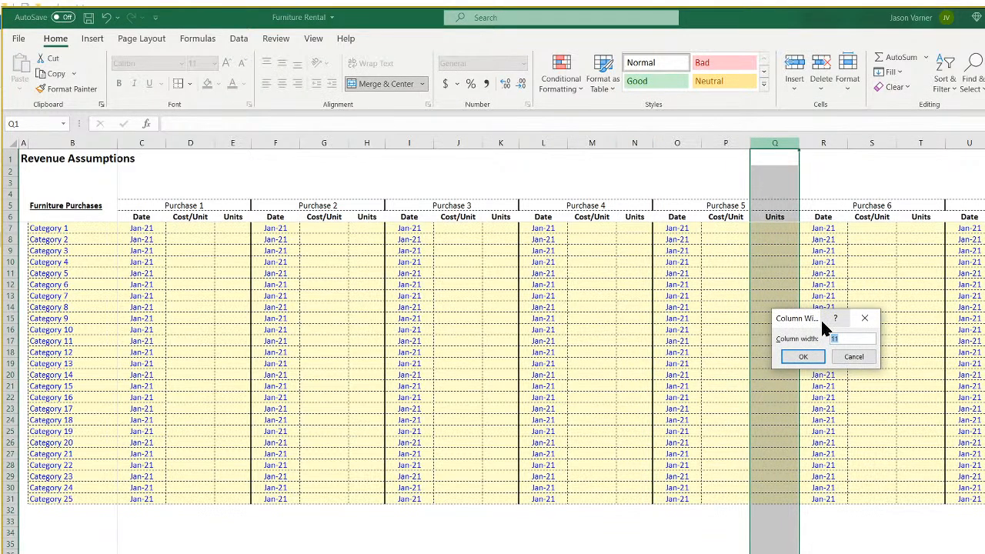
text(8)
key(Return)
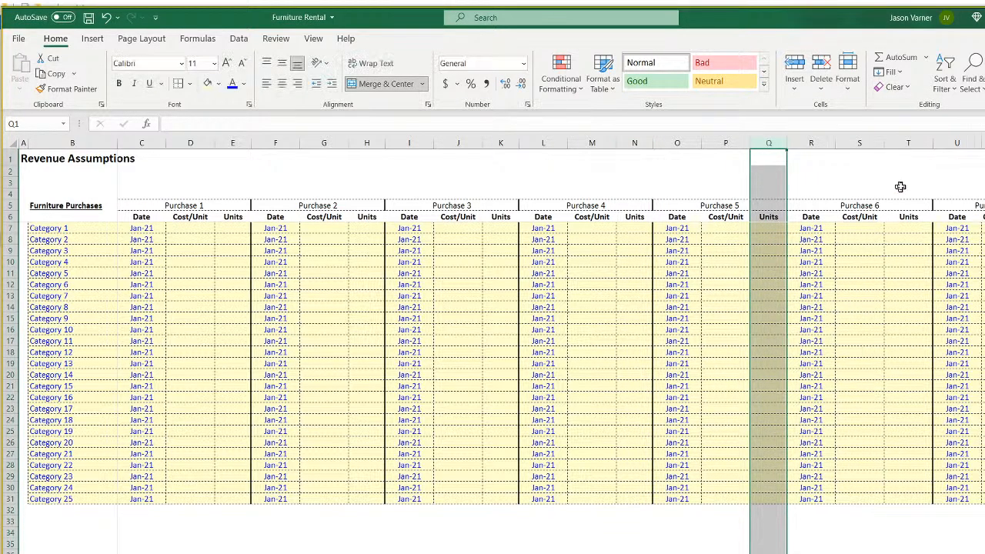
right_click(907, 143)
click(961, 326)
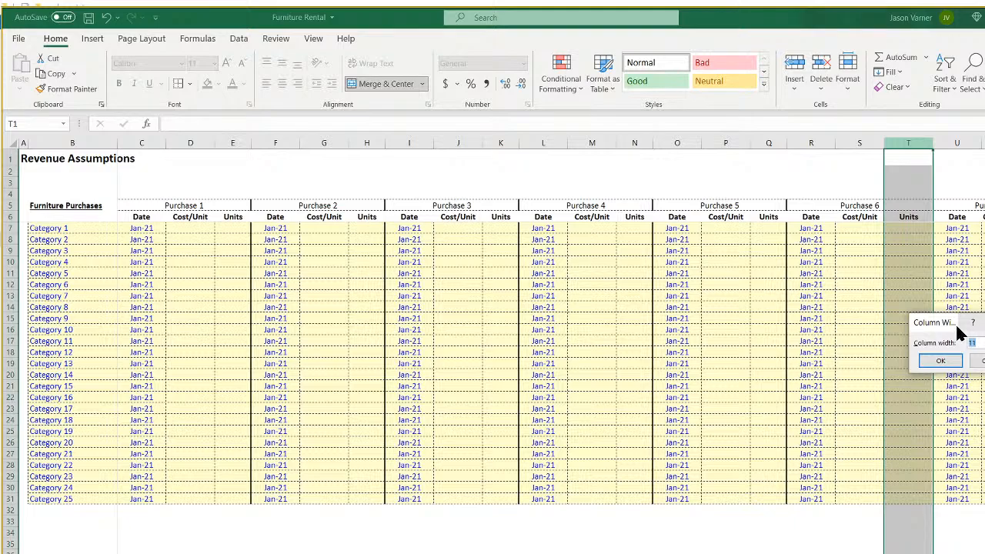
text(8)
key(Return)
right_click(984, 143)
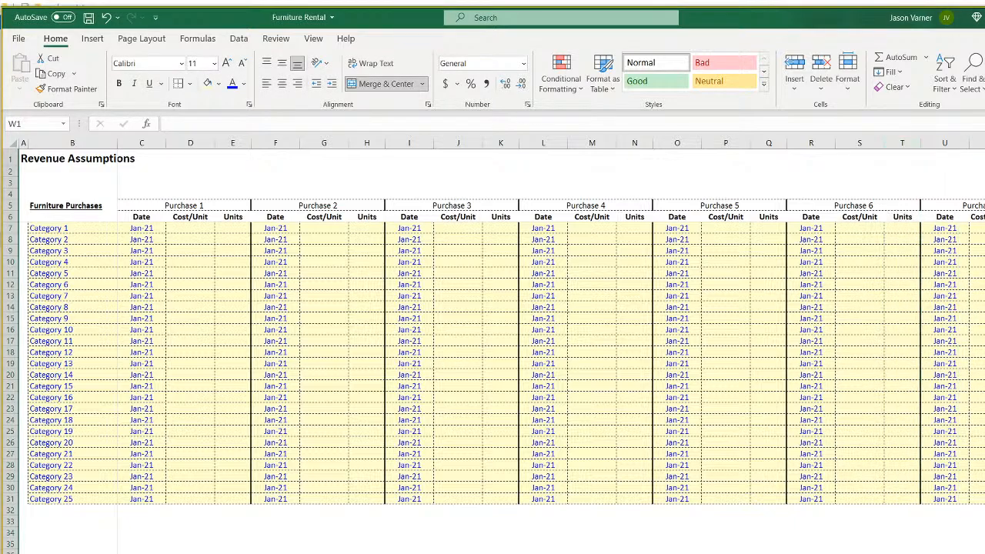
key(Return)
Format the Purchase 1 Cost/Unit cells D7:D31 as Currency with 0 decimal places.
click(591, 553)
click(185, 229)
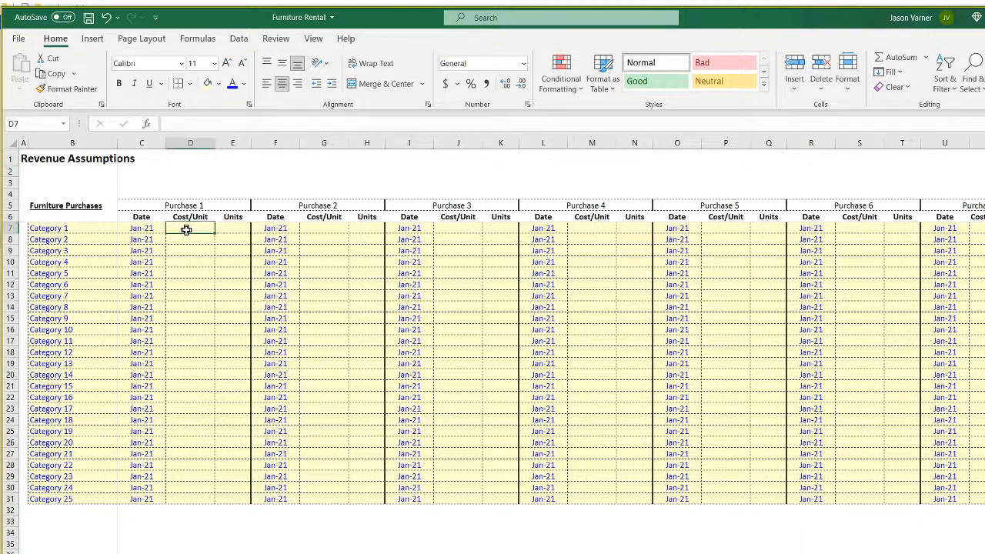
drag(189, 227, 195, 500)
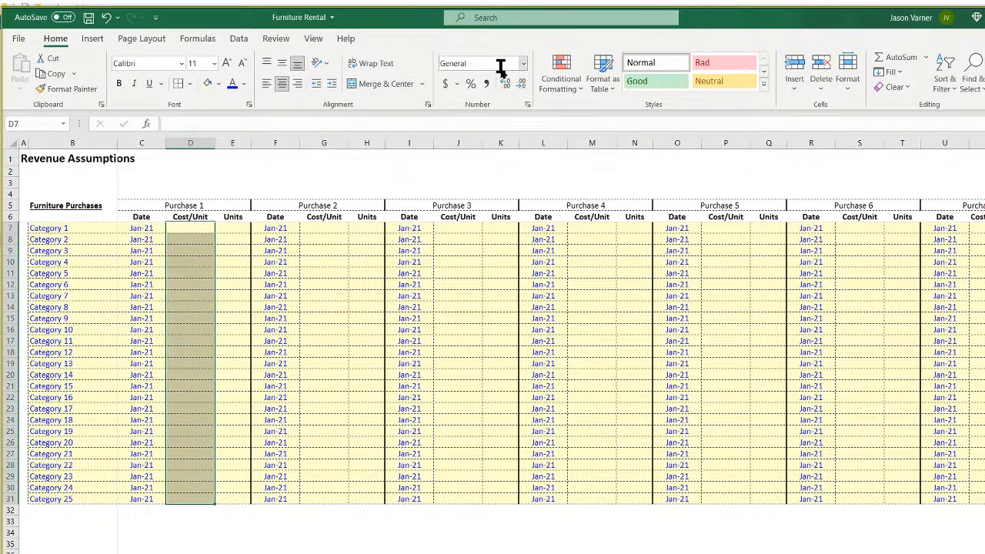
click(528, 106)
click(380, 145)
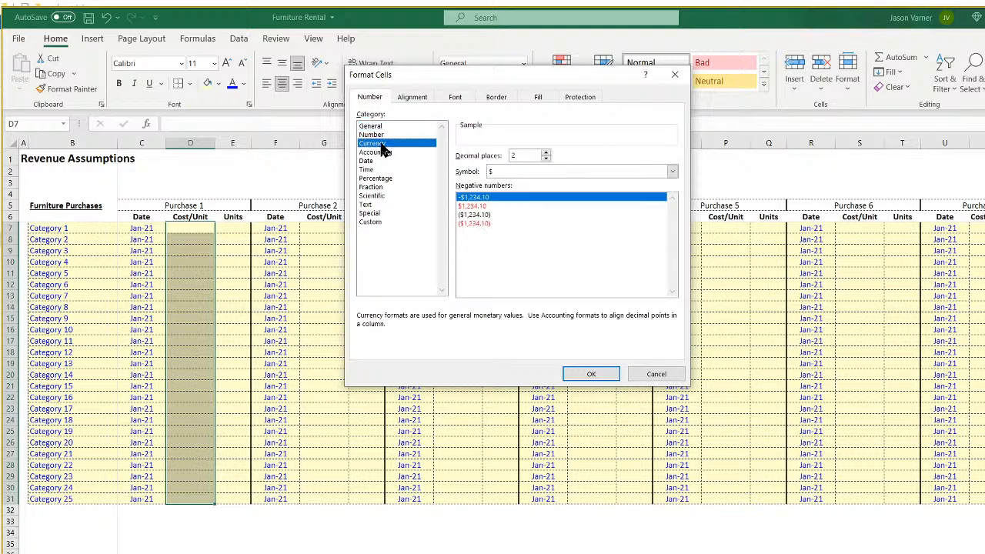
click(545, 160)
click(544, 159)
click(591, 374)
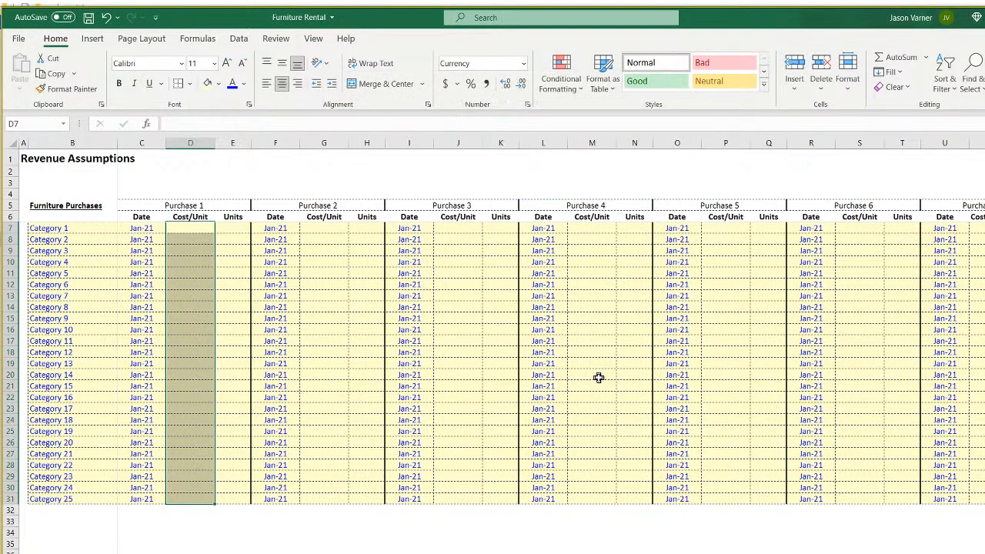
click(272, 543)
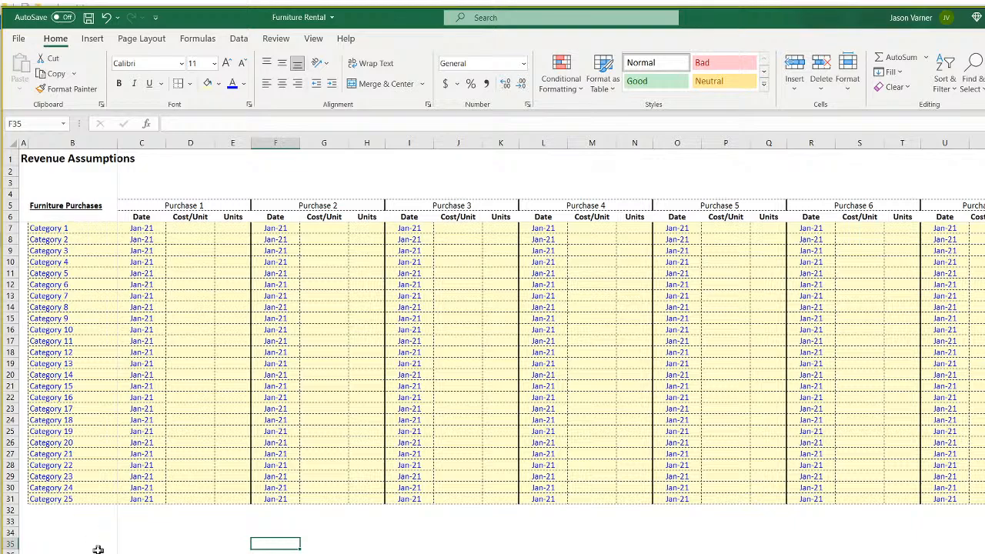
Enter $10 cost and 50 units for Category 1 and fill them down to row 31.
click(150, 228)
key(Down)
key(Down)
key(Down)
key(Down)
key(Down)
key(Down)
key(Down)
key(Down)
key(Down)
key(Down)
click(188, 228)
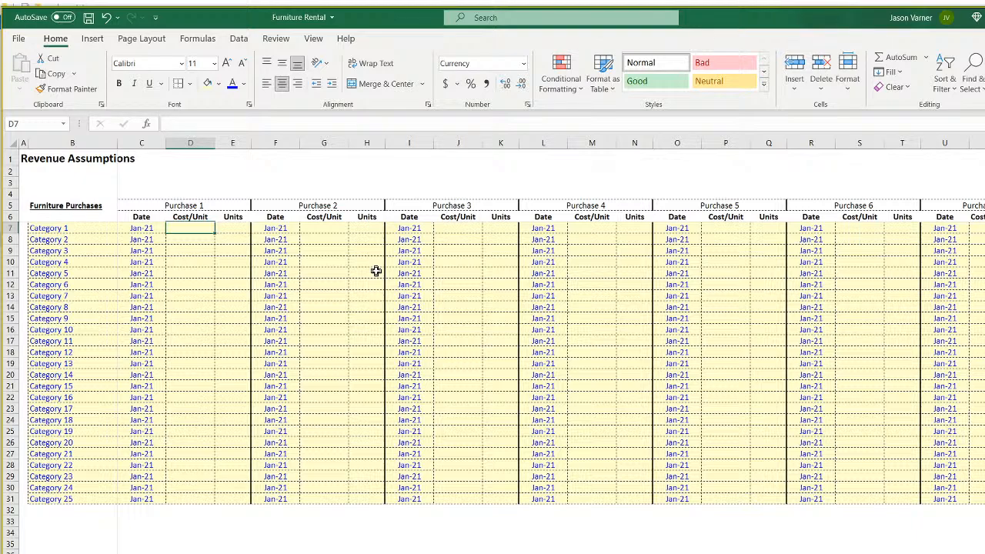
text(10)
key(Return)
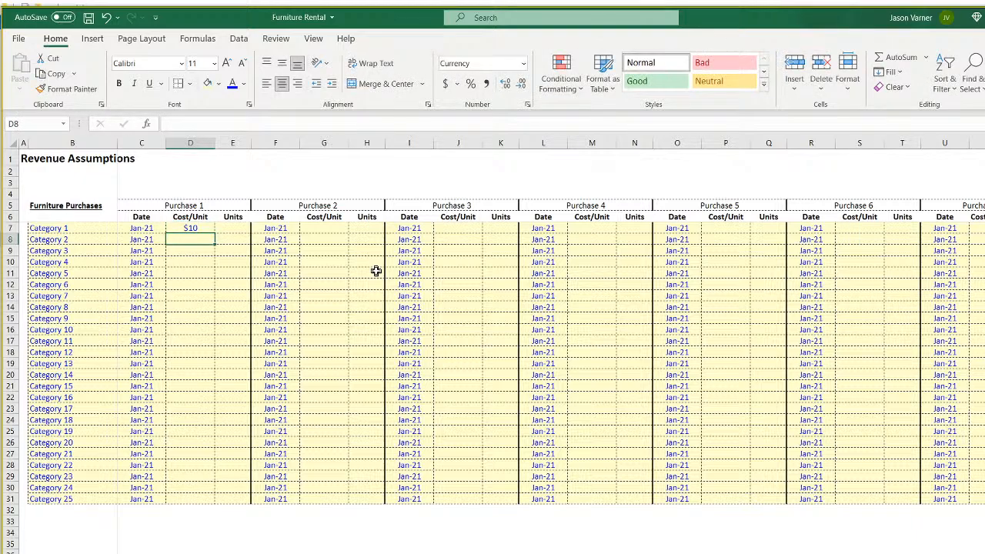
key(Up)
key(Right)
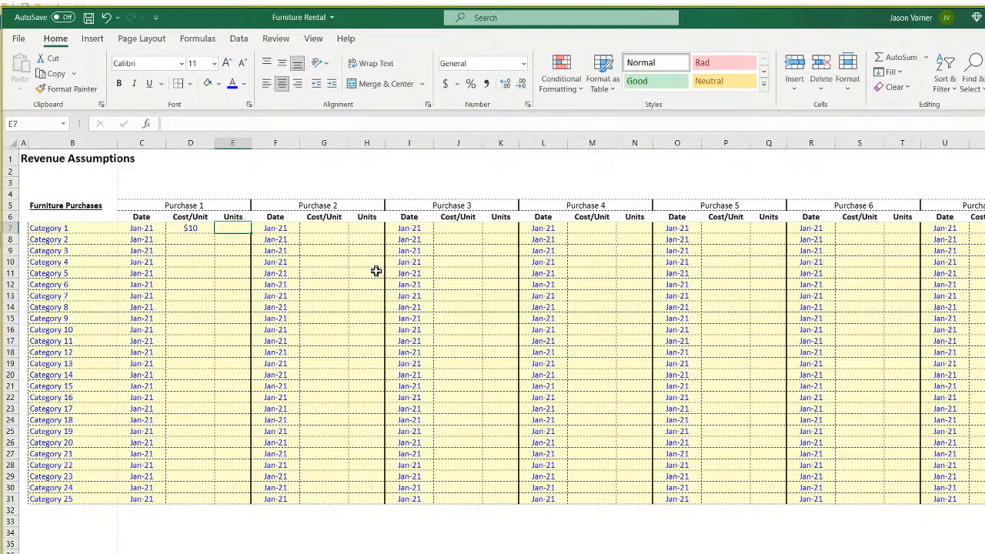
text(50)
key(Return)
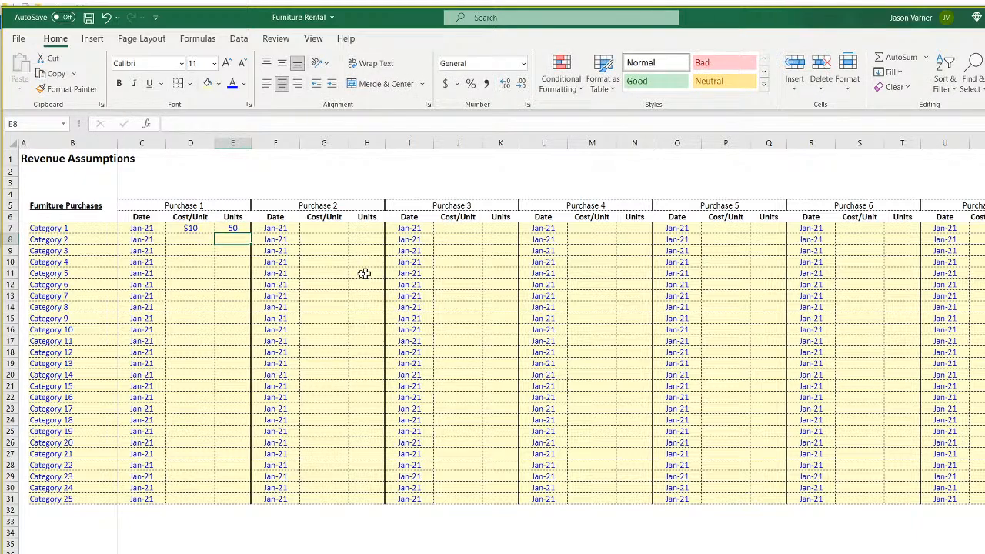
drag(184, 229, 226, 504)
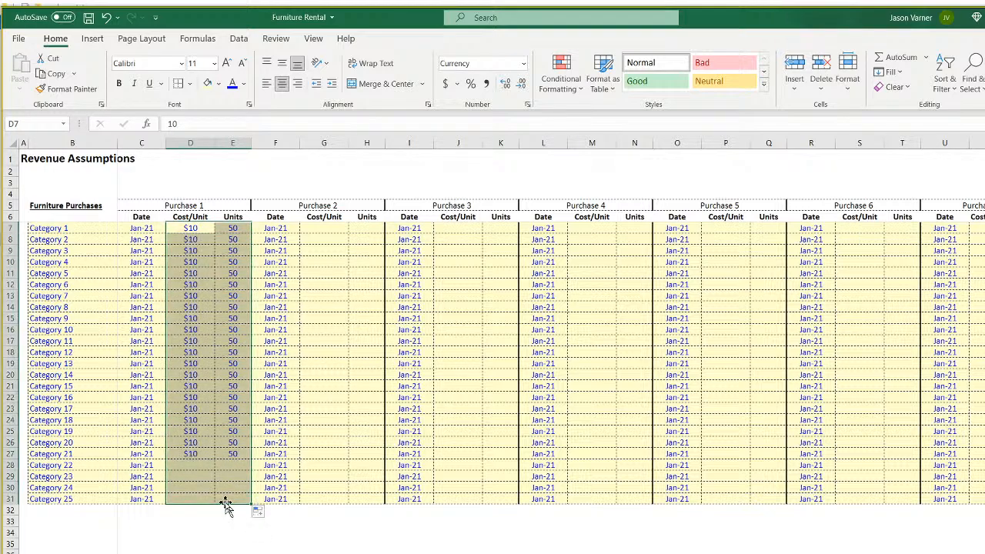
click(214, 550)
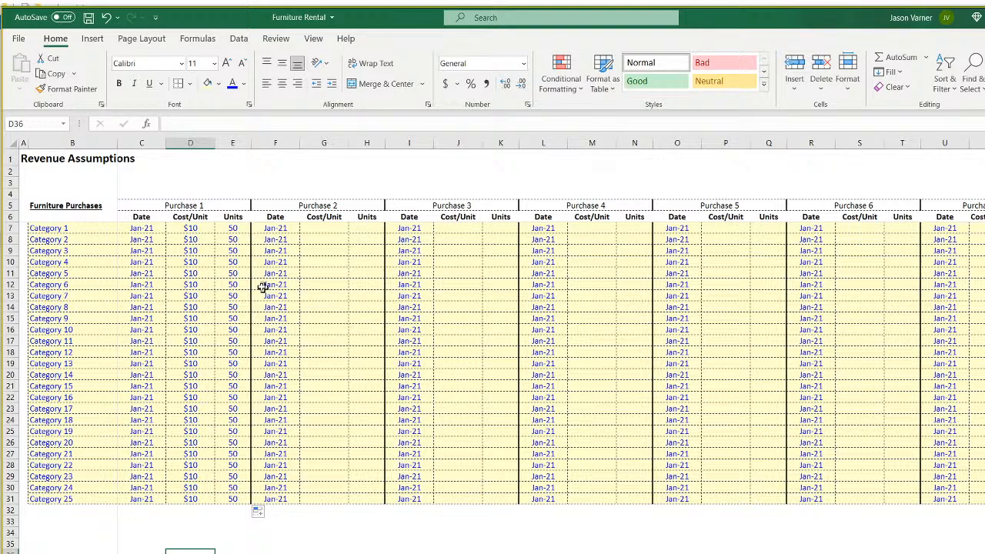
Enter $11 in D8 and extend Purchase 1's costs from $10 to $34 down to Category 25.
click(193, 243)
text(11)
key(Return)
drag(207, 233, 219, 500)
Enter 51 in E8 and extend Purchase 1's units from 50 to 74 down to Category 25.
click(232, 228)
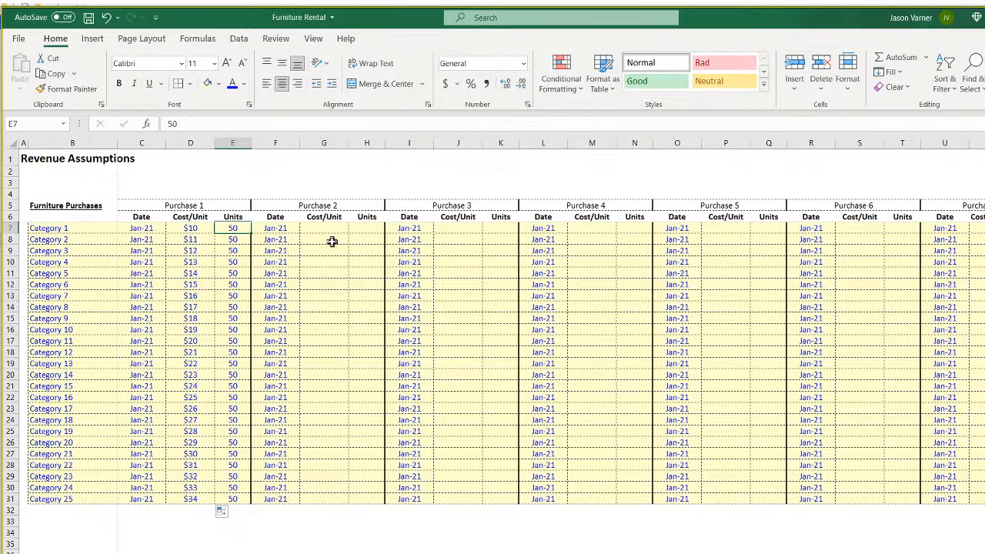
key(Return)
text(51)
key(Return)
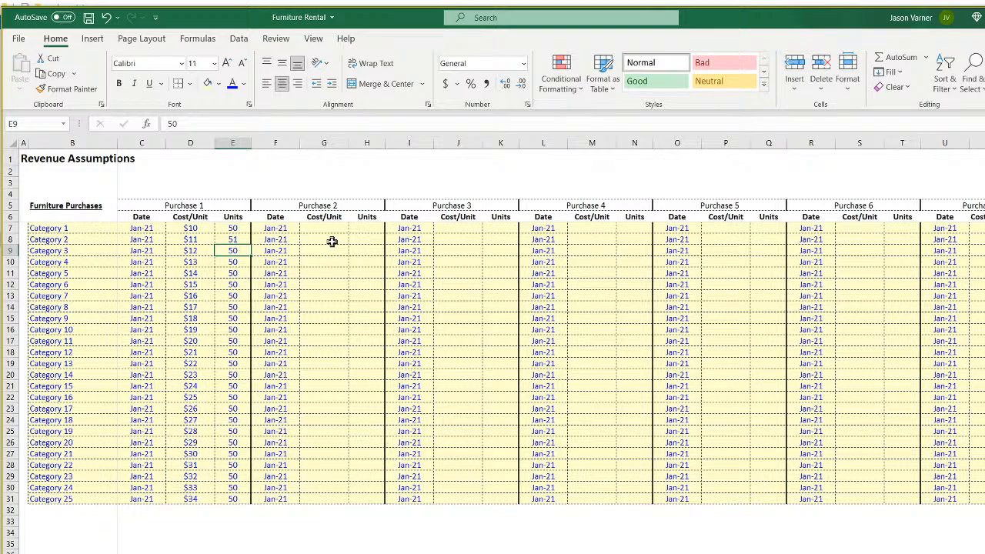
drag(231, 228, 241, 505)
click(275, 553)
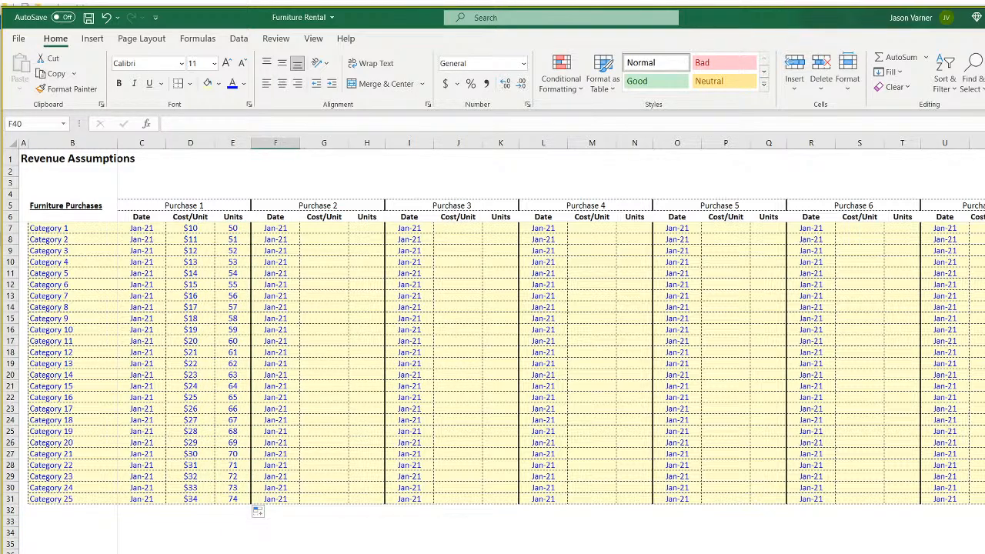
click(408, 545)
click(494, 548)
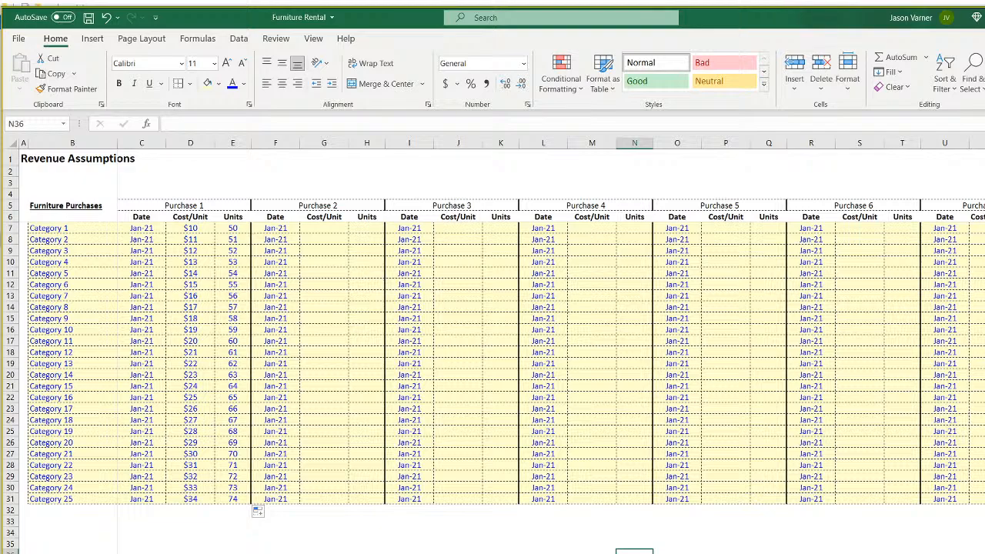
Check Category 1's date, cost and units, plus the filled units for Categories 2 and 8.
click(85, 227)
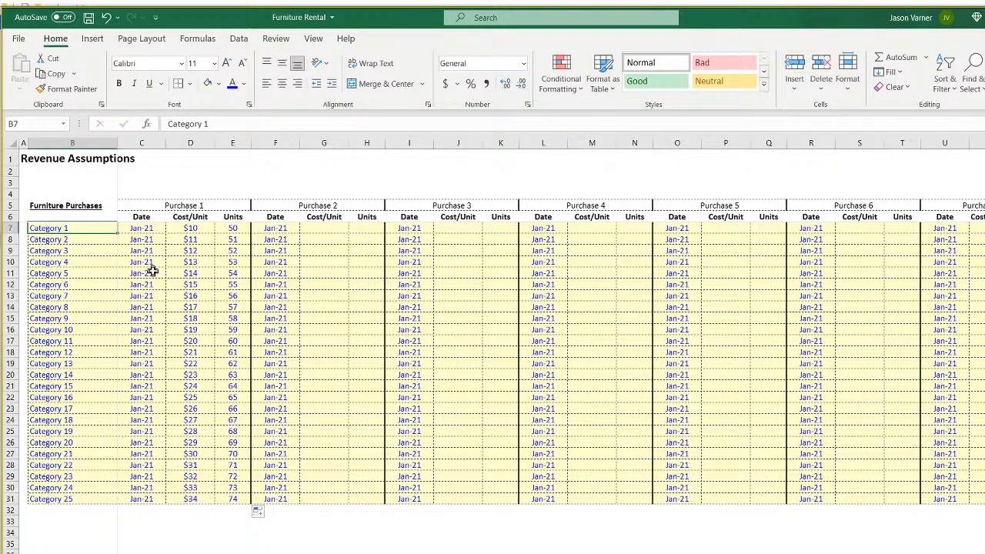
click(150, 229)
click(99, 226)
click(231, 228)
click(187, 228)
click(235, 229)
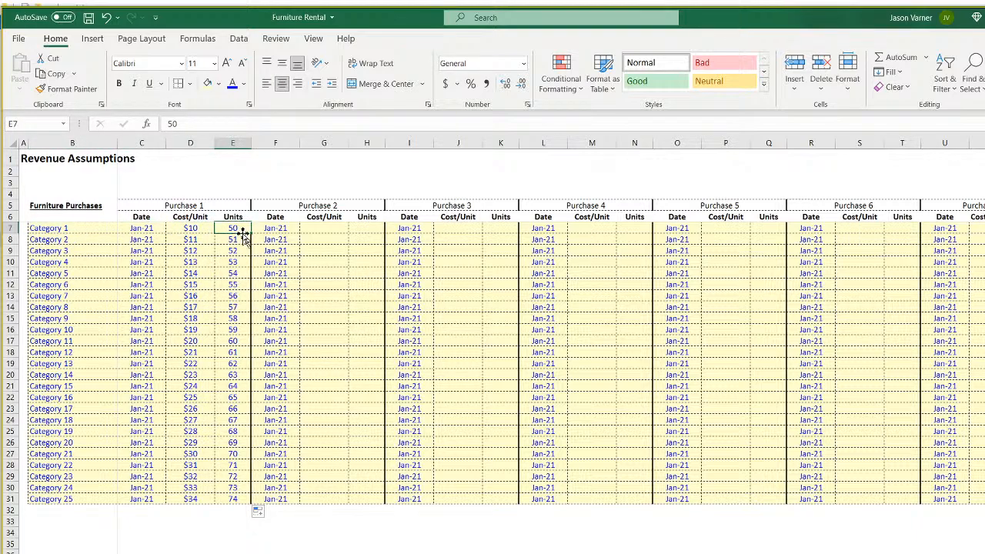
click(232, 239)
click(232, 307)
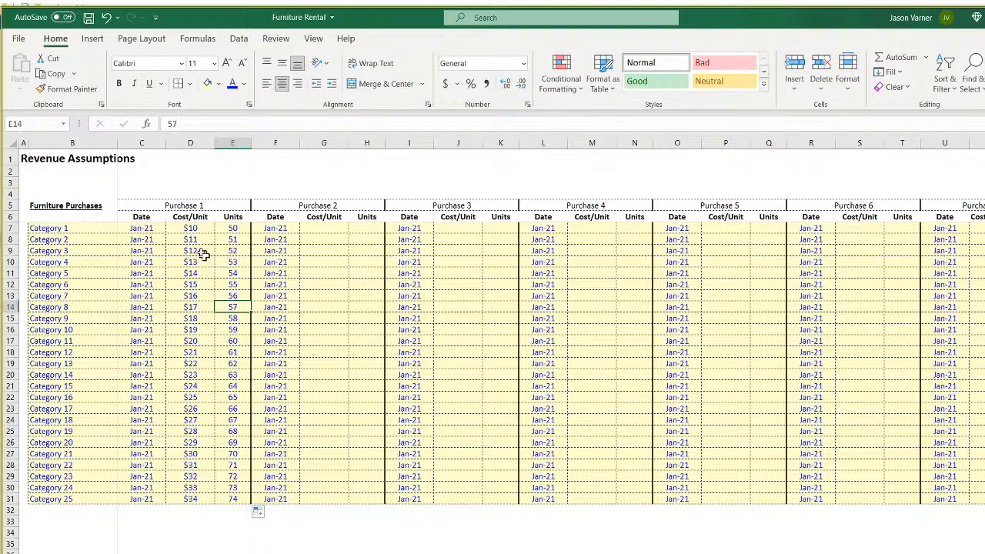
click(142, 228)
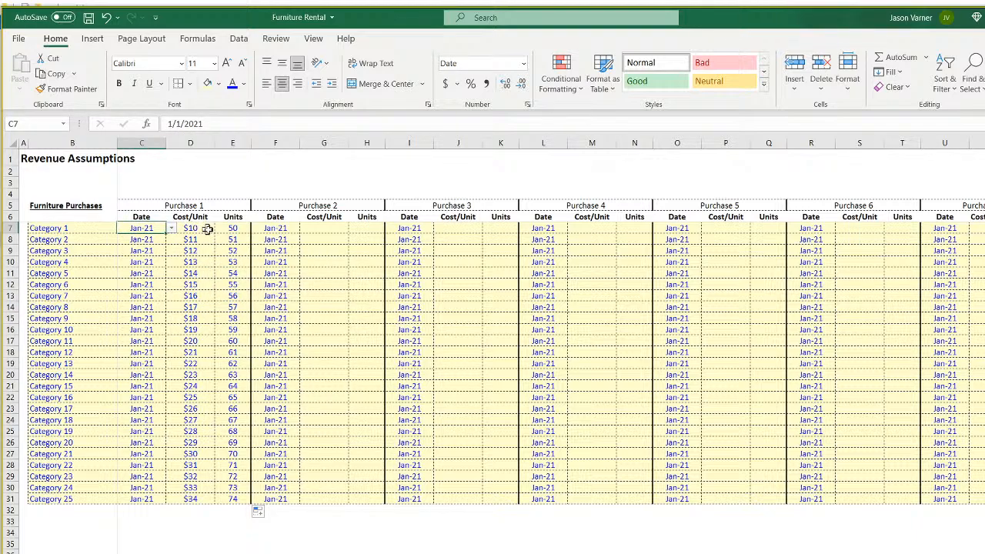
Enter Purchase 2 formulas =D7+1 in G7 and =E7+1 in H7.
click(327, 230)
text(=)
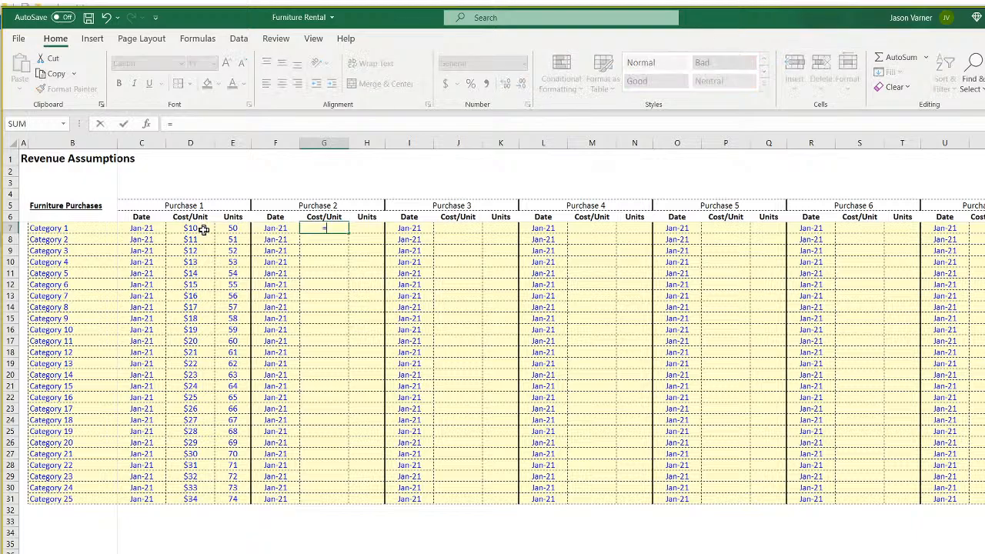
click(199, 228)
text(+1)
key(Return)
key(Up)
key(Right)
text(=)
click(227, 228)
text(+1)
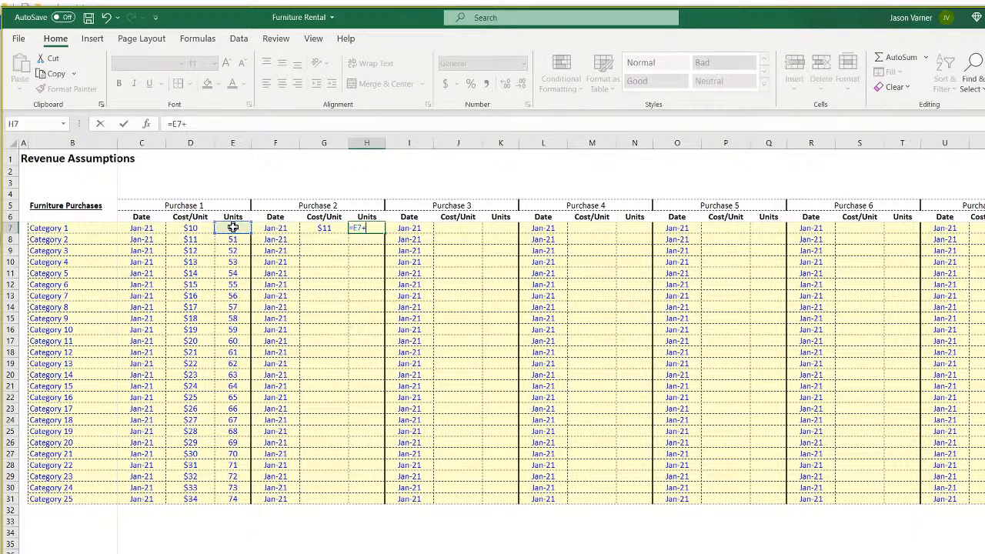
key(Return)
click(325, 229)
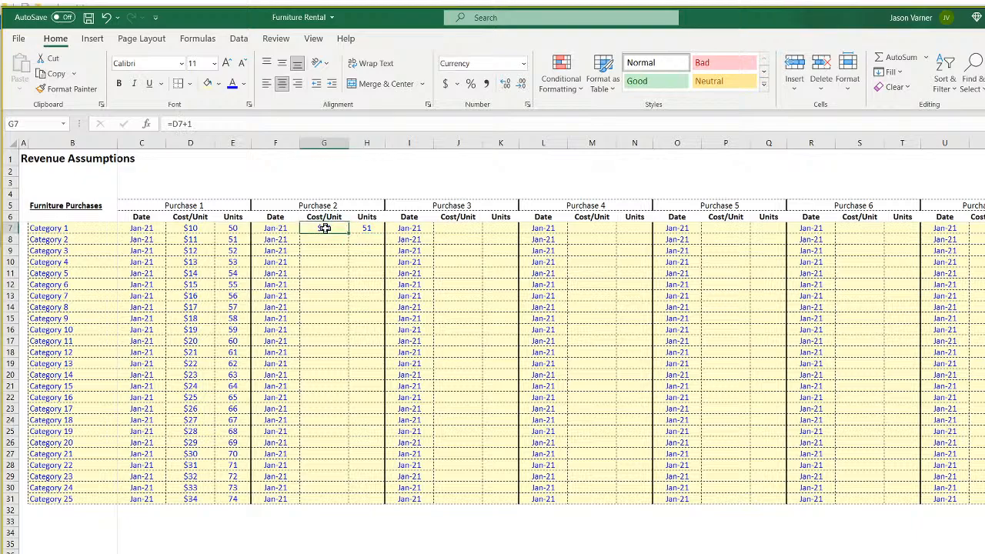
Restart Purchase 1 at $1 cost and 10 units, and fill both series down to Category 25.
click(195, 229)
text(1)
key(Return)
key(Right)
key(Up)
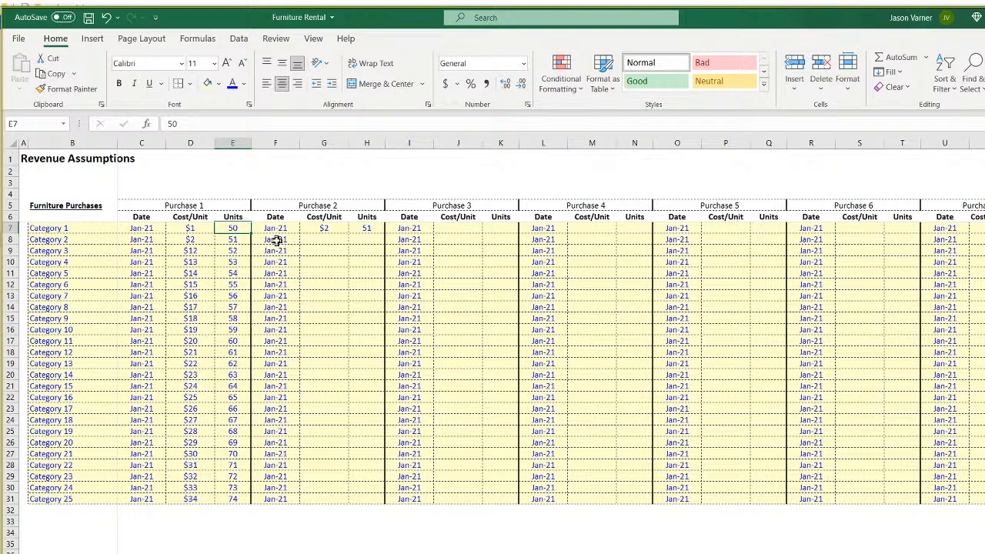
text(10)
key(Return)
key(Return)
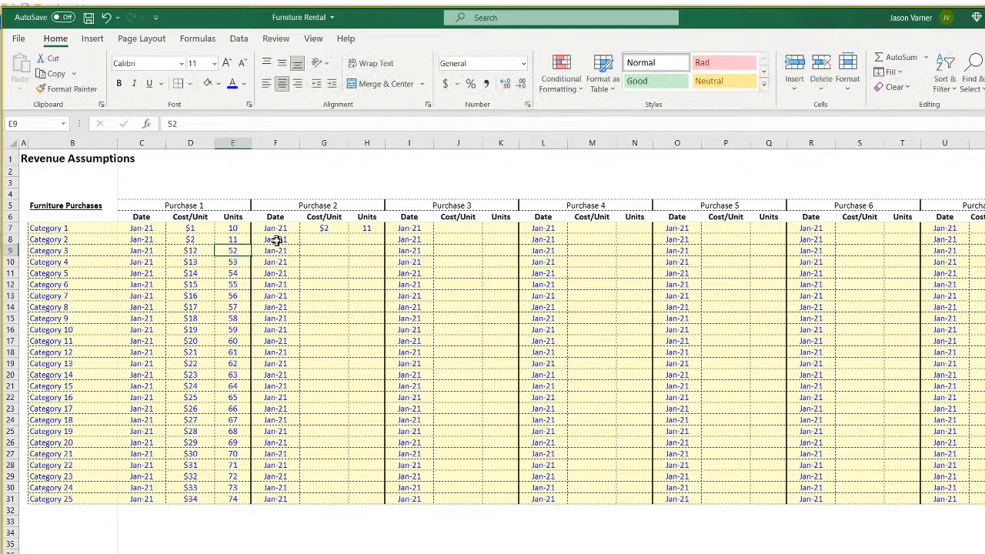
drag(233, 228, 260, 502)
drag(190, 228, 202, 501)
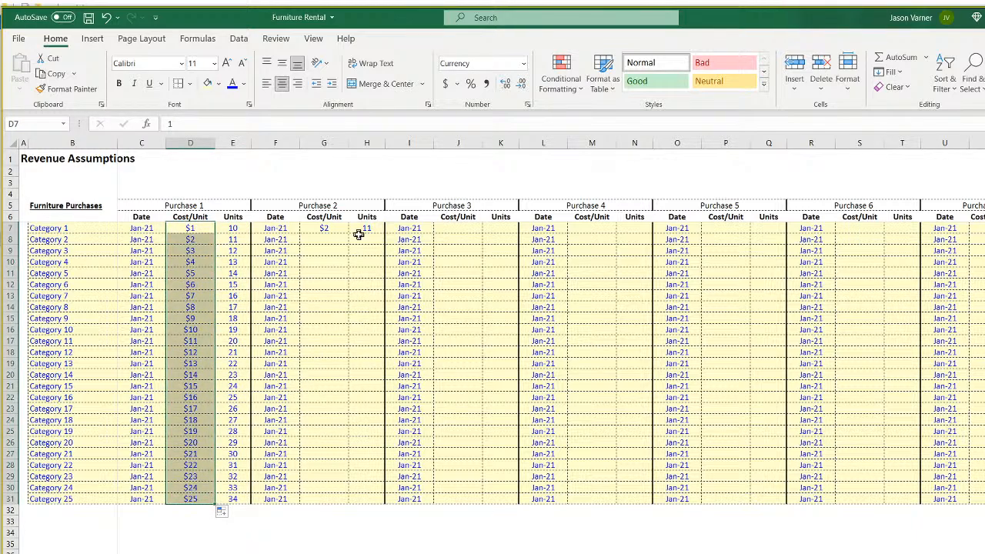
Fill the Purchase 2 formulas down through Category 25 and copy the G7:H31 block.
click(331, 229)
drag(331, 228, 367, 229)
double_click(384, 234)
right_click(361, 228)
click(388, 257)
Paste the Purchase 2 formulas into Purchases 3, 4, 5 and 6 at J7, M7, P7 and S7.
right_click(449, 228)
click(479, 297)
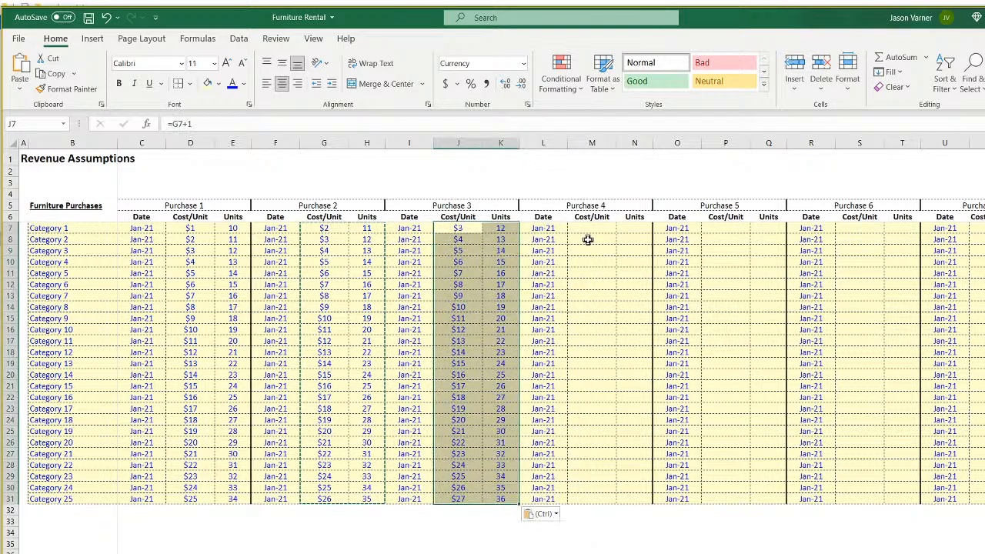
right_click(588, 228)
click(619, 297)
click(720, 228)
right_click(720, 228)
click(750, 295)
right_click(842, 230)
click(877, 289)
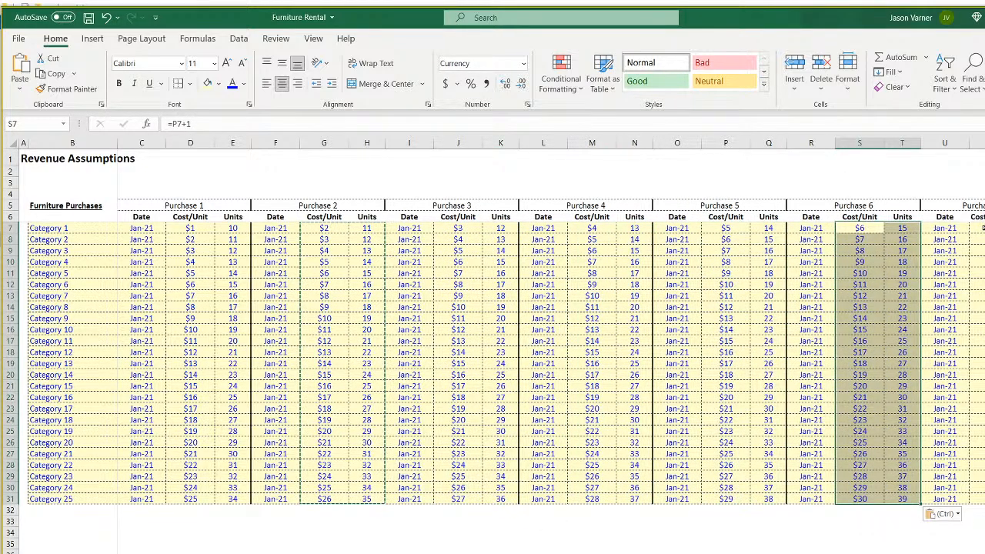
click(979, 228)
click(681, 542)
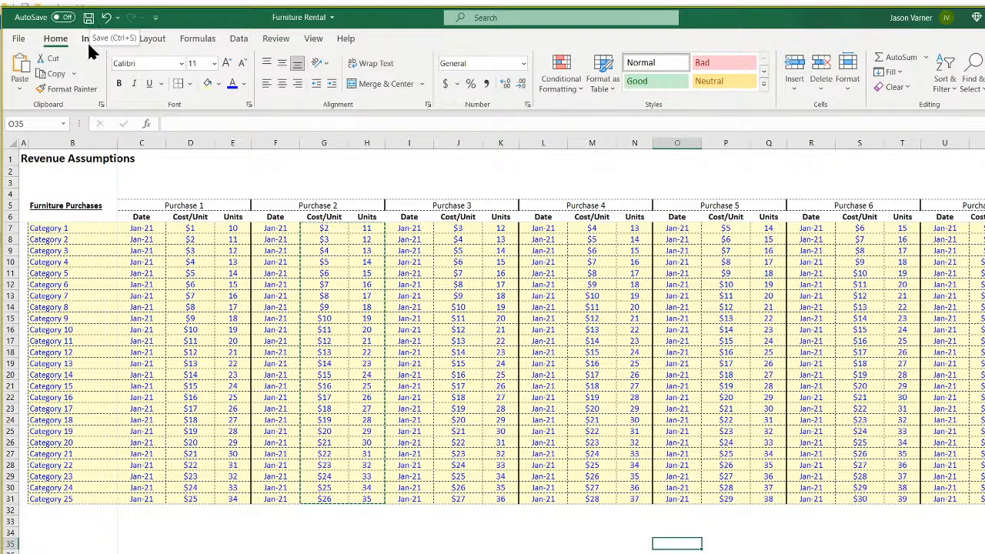
Clear the duplicate Revenue Assumptions title copies from A1 and B1.
click(38, 159)
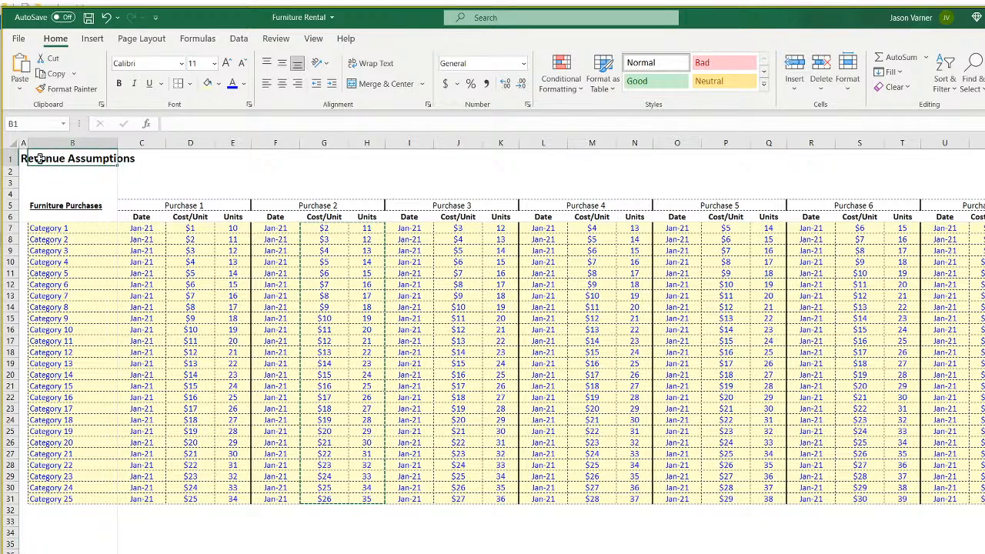
click(19, 161)
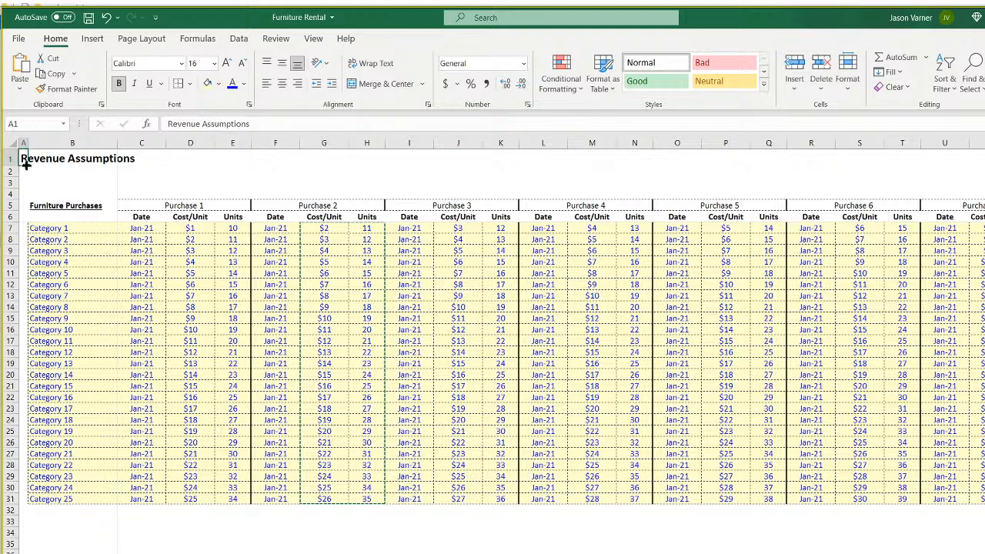
drag(29, 164, 208, 172)
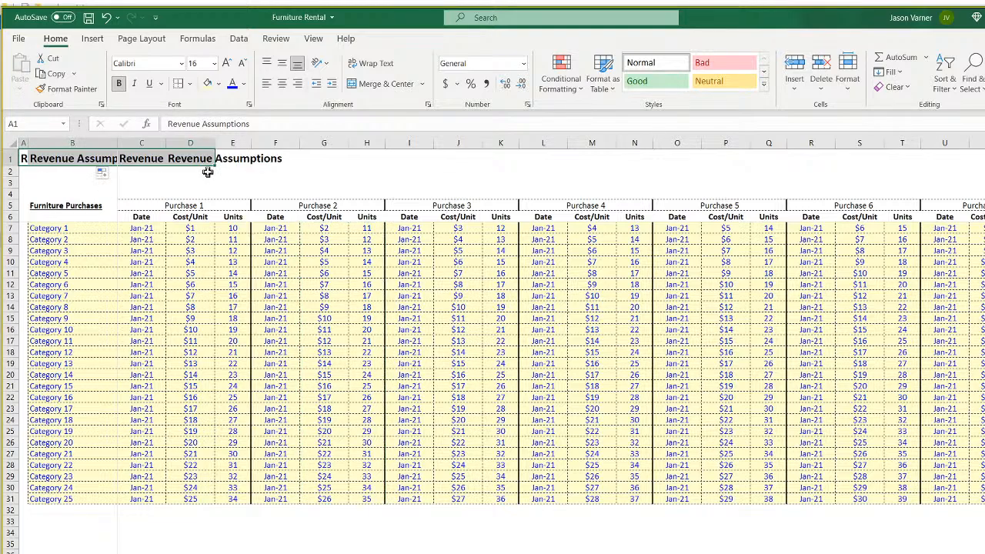
click(24, 157)
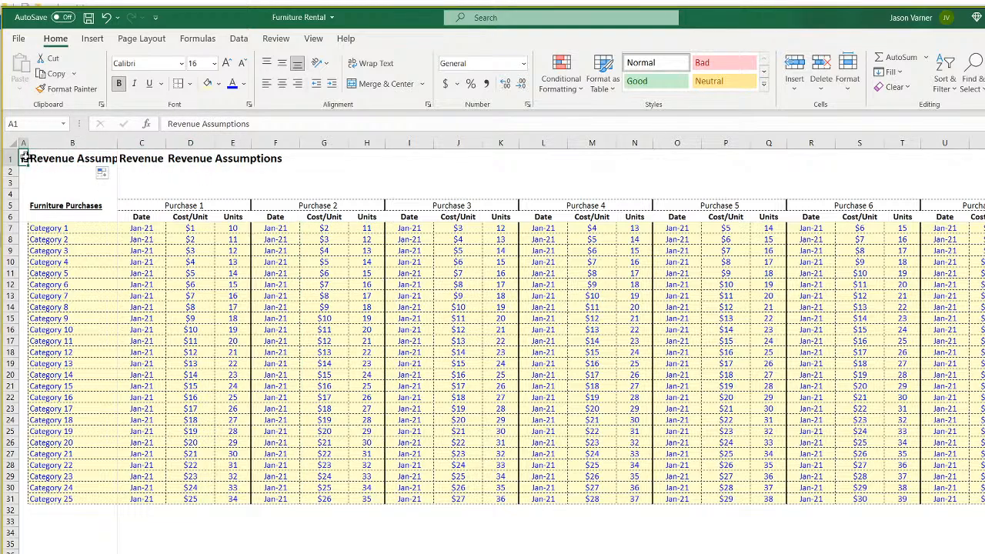
key(BackSpace)
click(51, 170)
click(66, 159)
key(BackSpace)
click(68, 181)
Merge and centre the Revenue Assumptions title across row 1 of the table width.
drag(155, 159, 983, 159)
click(375, 85)
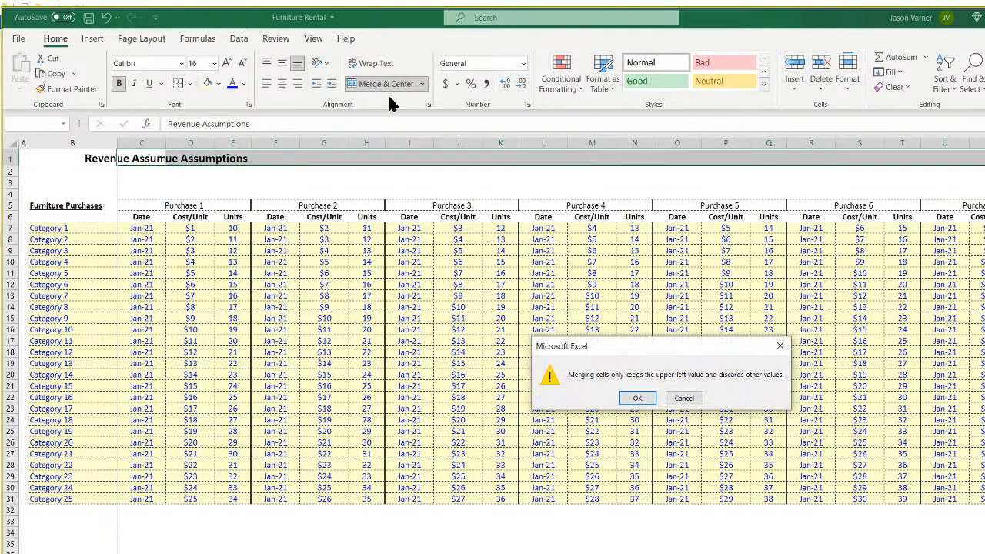
click(683, 399)
click(129, 160)
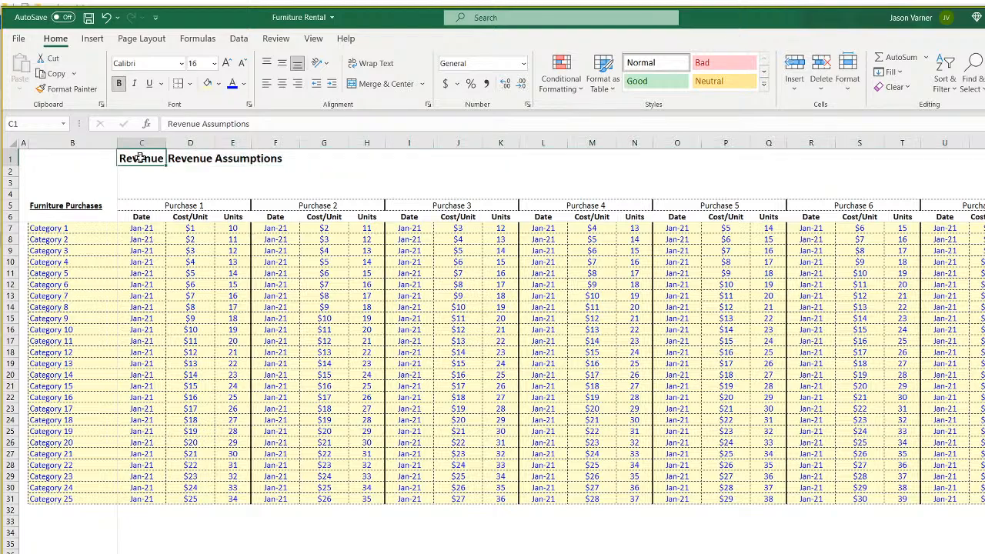
drag(143, 158, 977, 162)
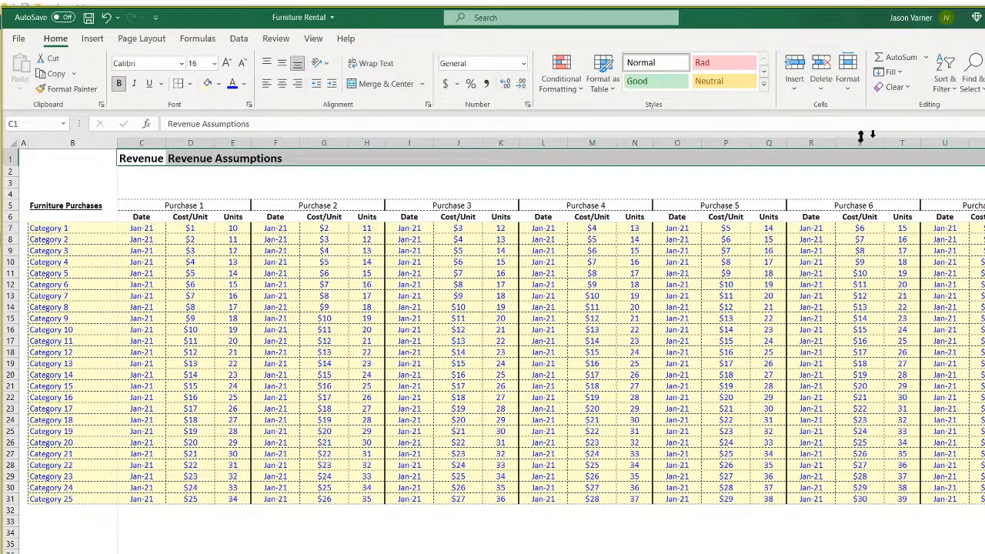
click(377, 84)
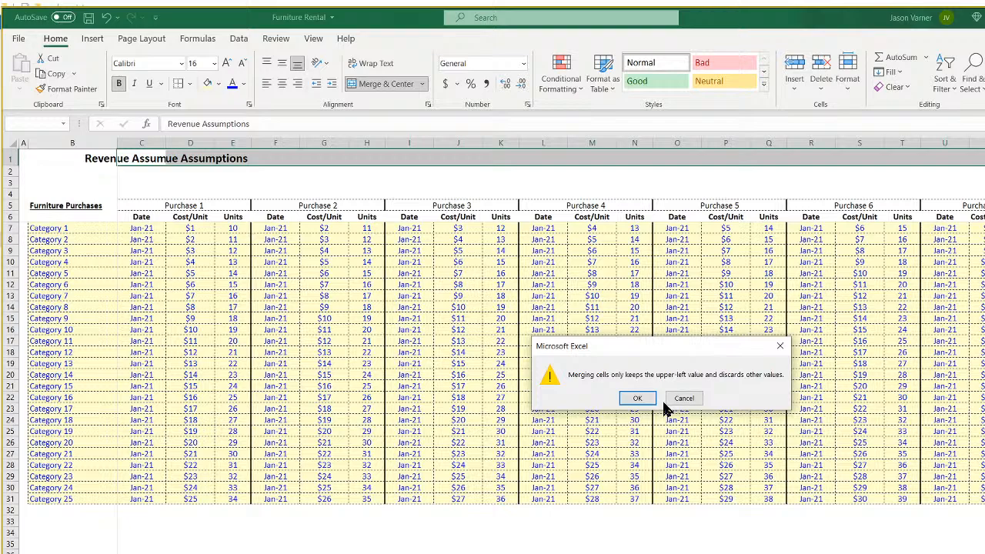
click(636, 400)
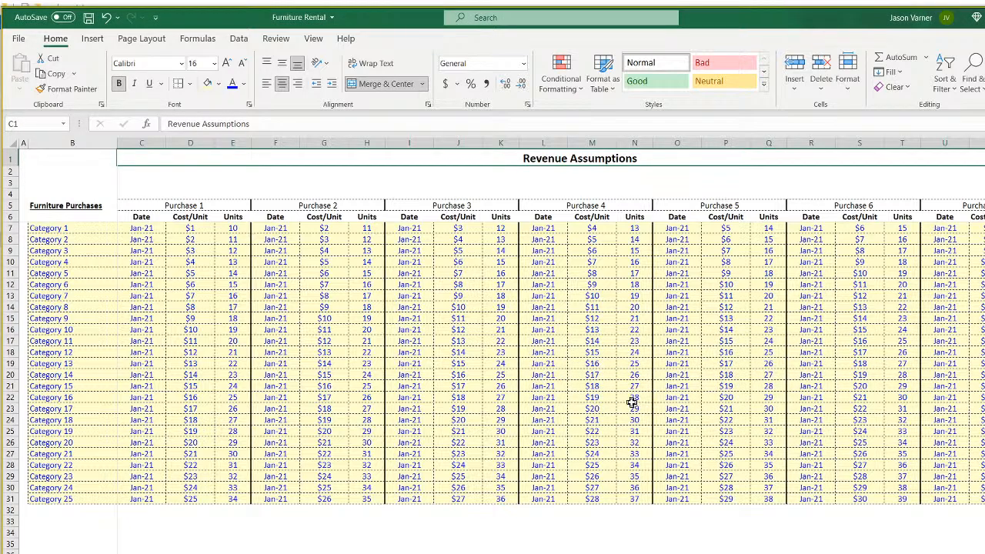
click(552, 553)
click(583, 160)
Give the merged title a bottom border and a light grey fill.
click(190, 84)
click(207, 120)
click(466, 374)
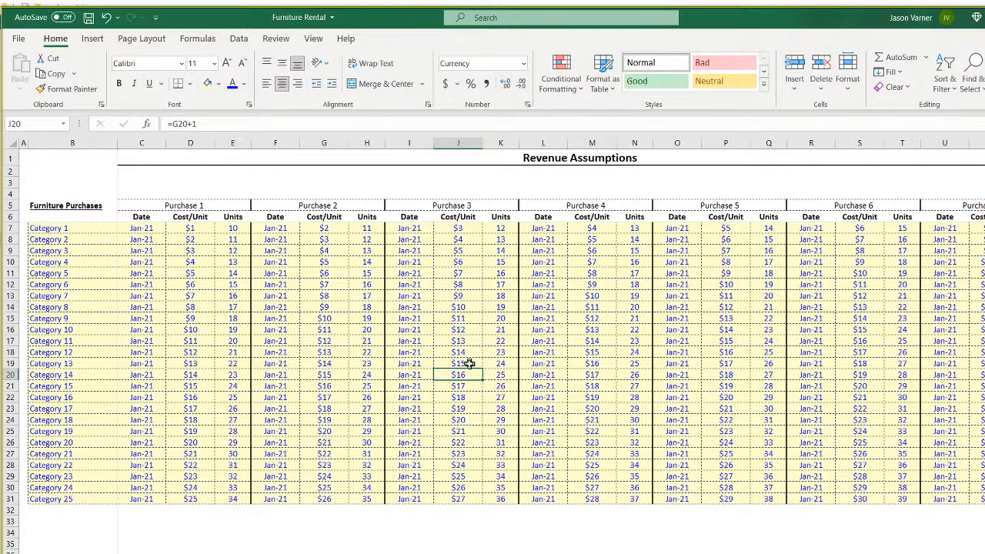
click(556, 156)
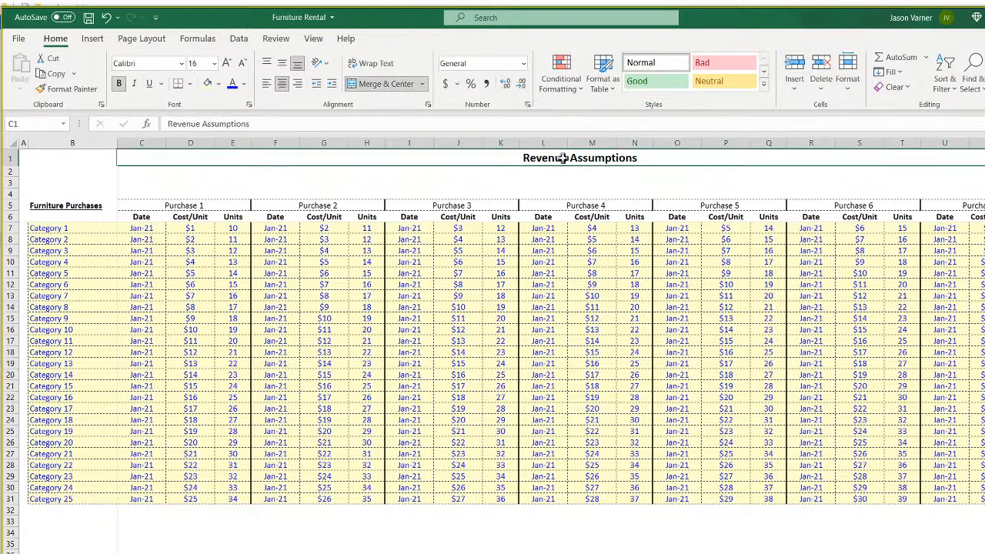
click(220, 83)
click(205, 130)
click(367, 553)
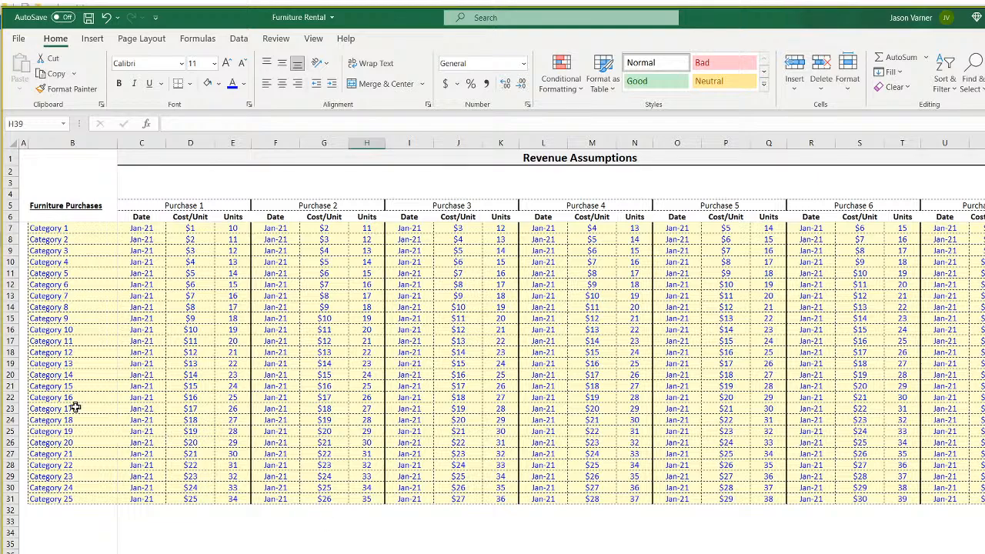
click(73, 375)
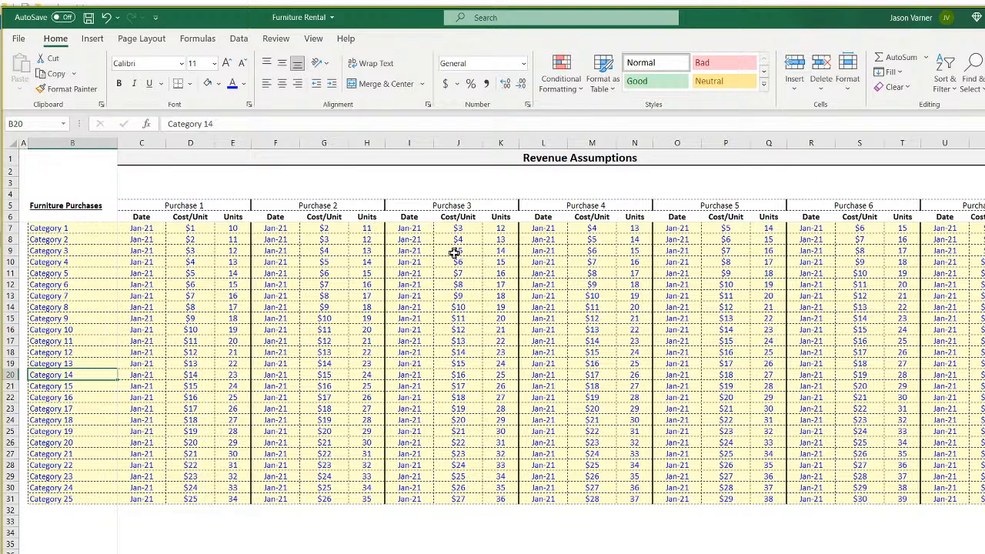
click(146, 229)
click(146, 251)
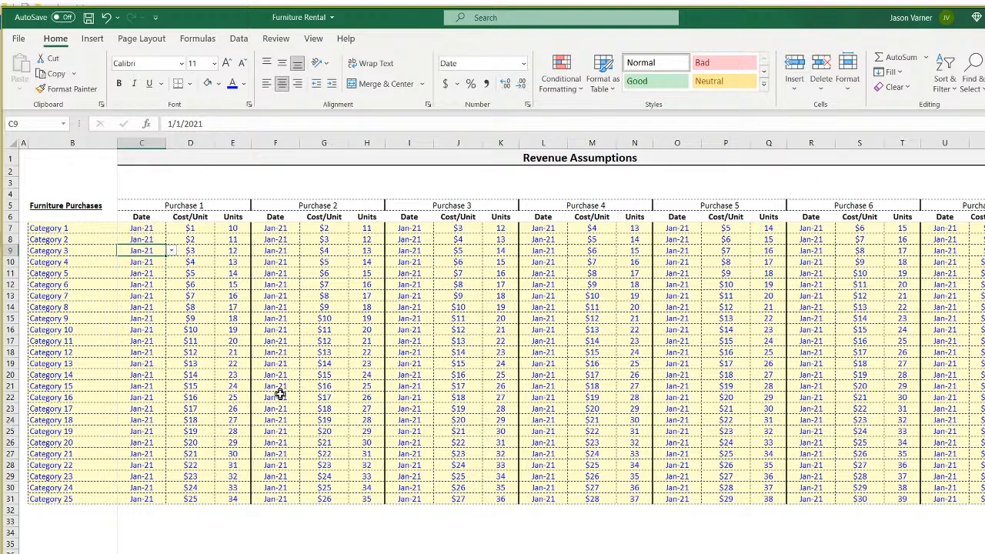
click(190, 205)
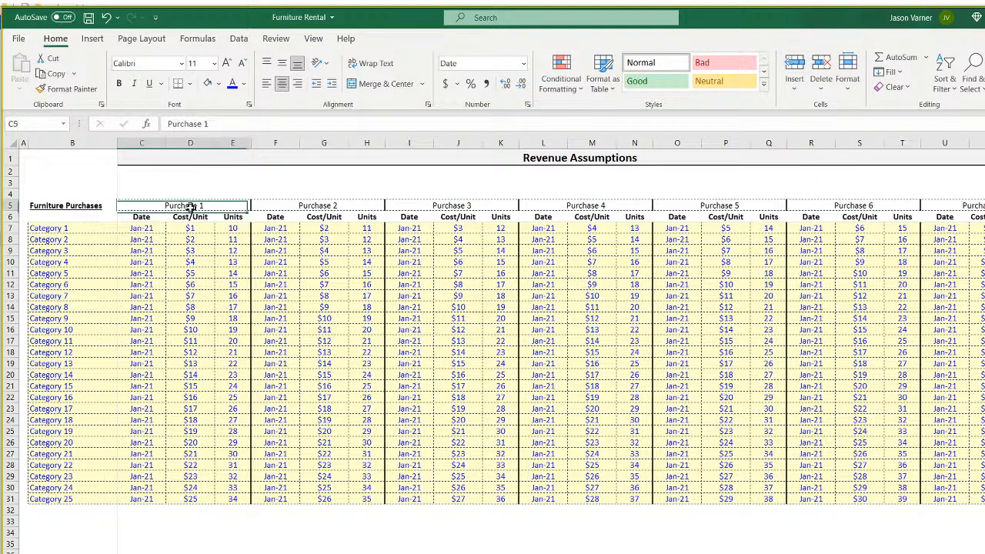
click(143, 227)
click(140, 255)
click(142, 228)
click(145, 250)
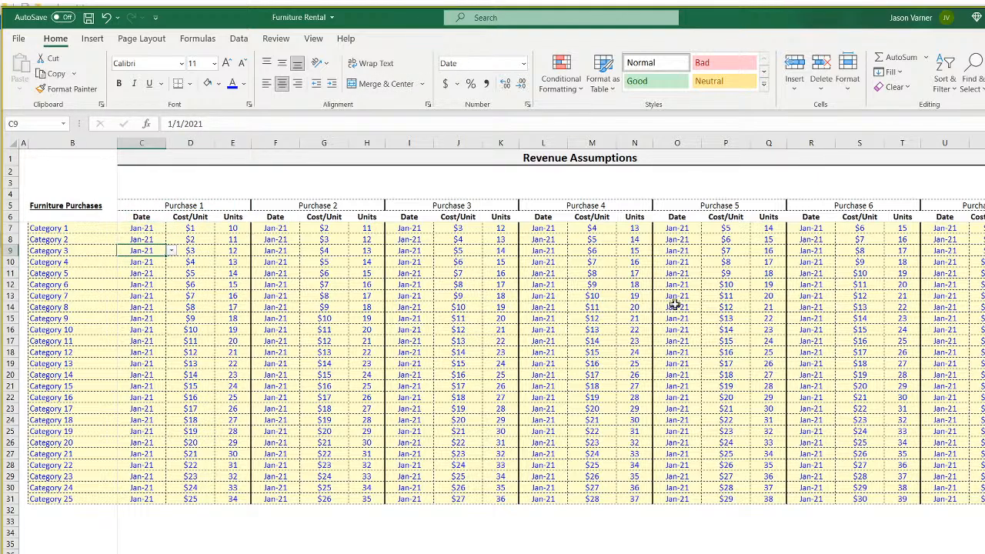
click(148, 229)
click(145, 240)
click(170, 240)
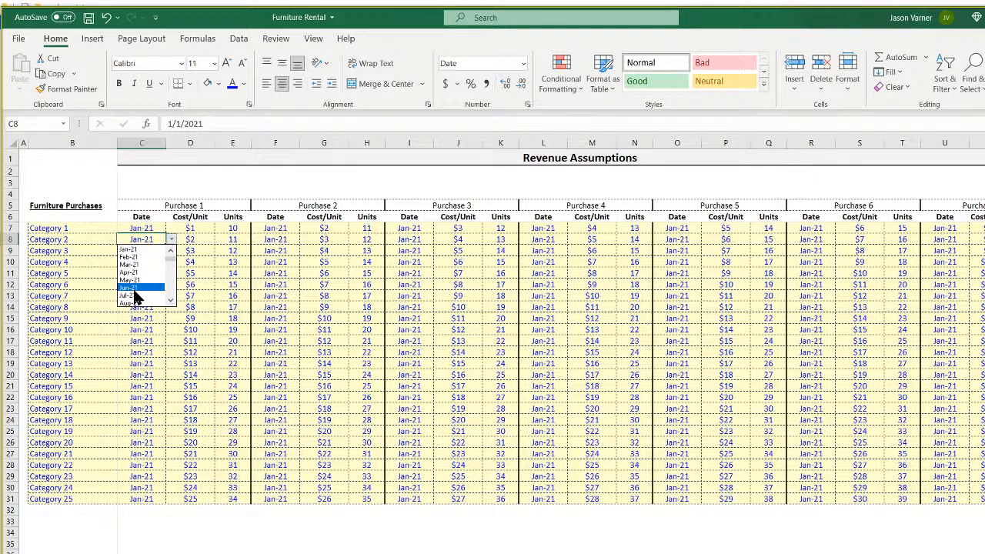
key(Escape)
click(150, 229)
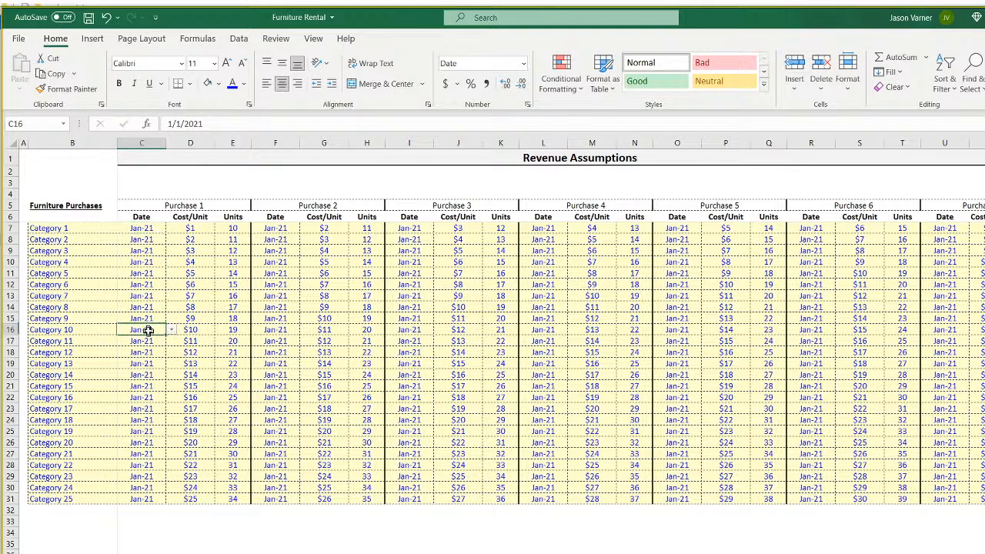
drag(97, 230, 96, 341)
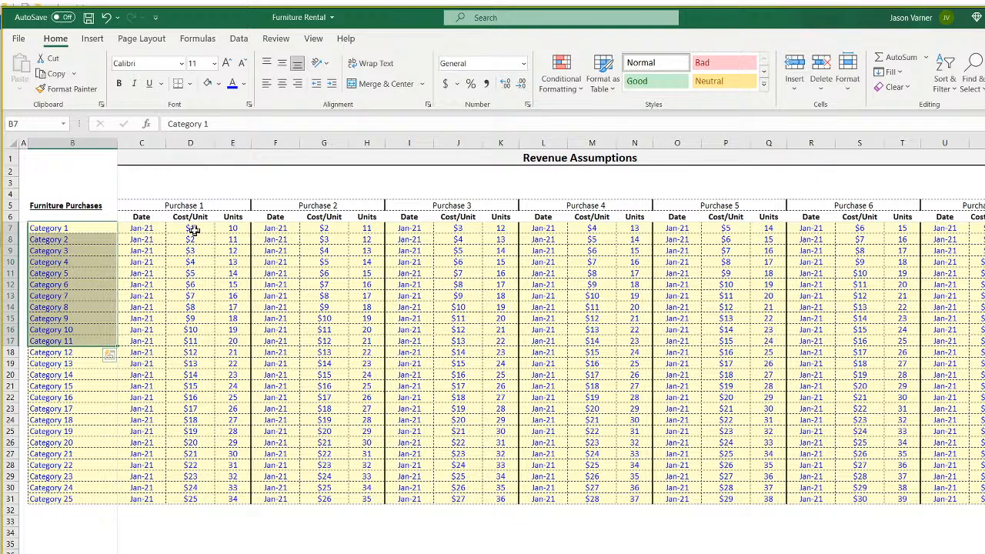
click(194, 229)
Label B33 'Totals' and enter =SUMPRODUCT(D7:D31,E7:E31) in D33 for Purchase 1.
click(44, 522)
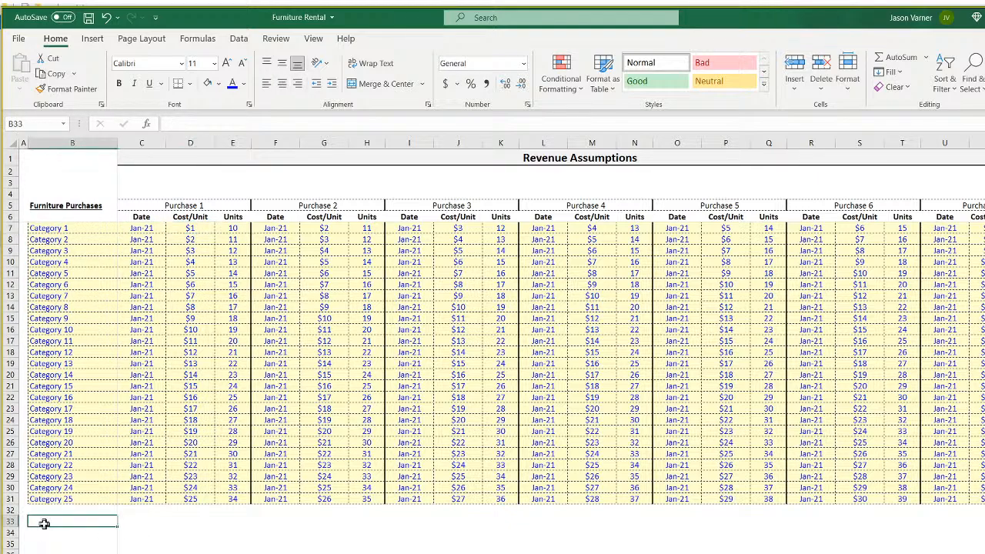
text(Topa)
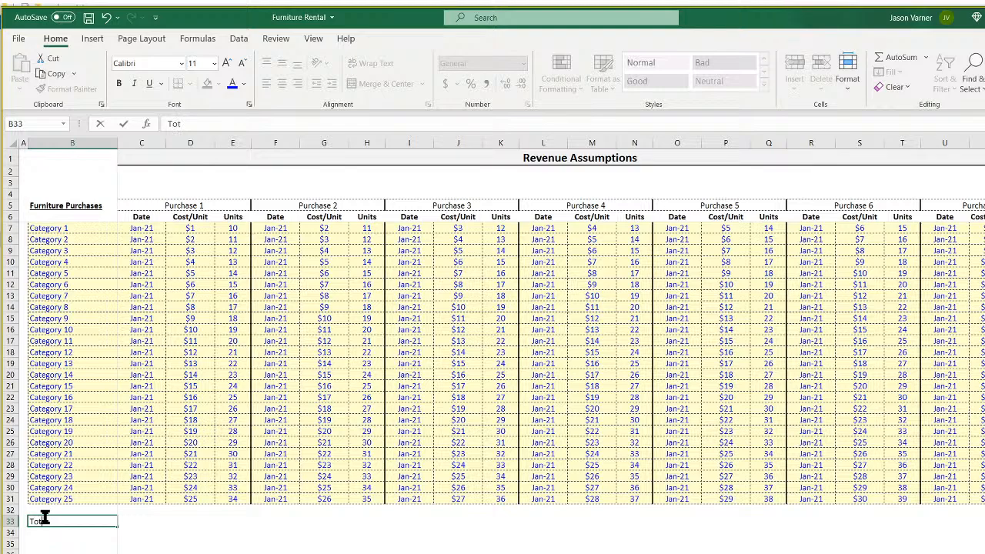
key(Right)
key(Right)
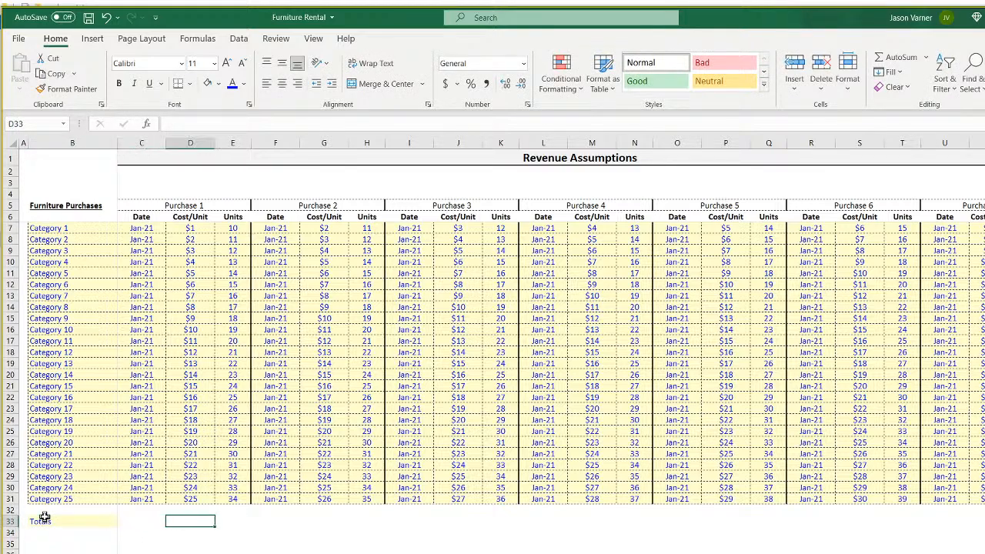
text(=sumproduct)
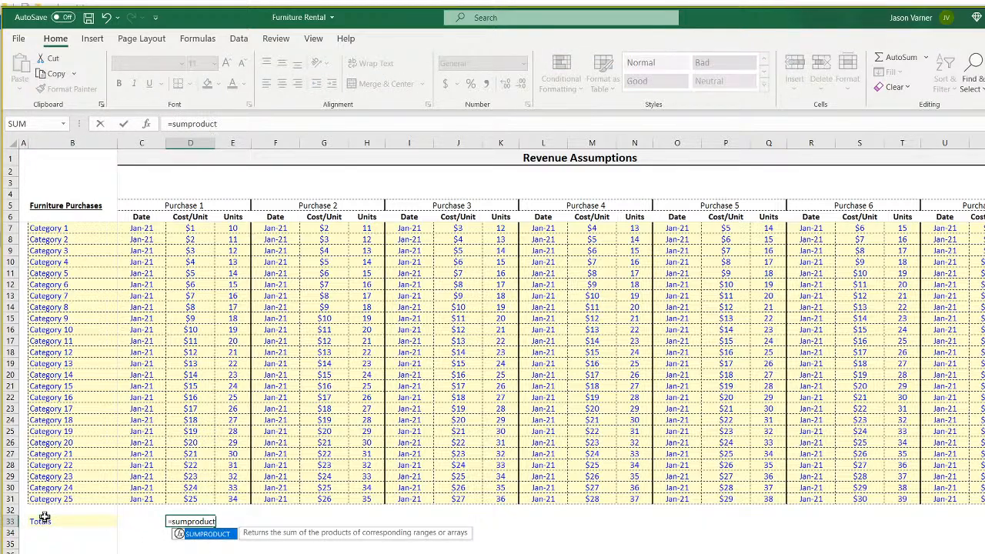
text(()
drag(190, 228, 198, 496)
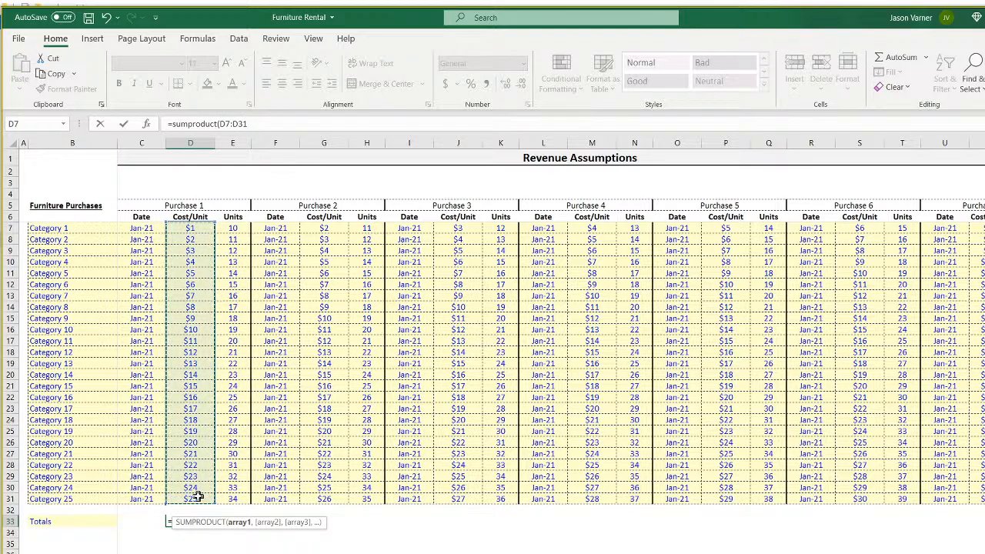
text(,)
drag(233, 228, 233, 496)
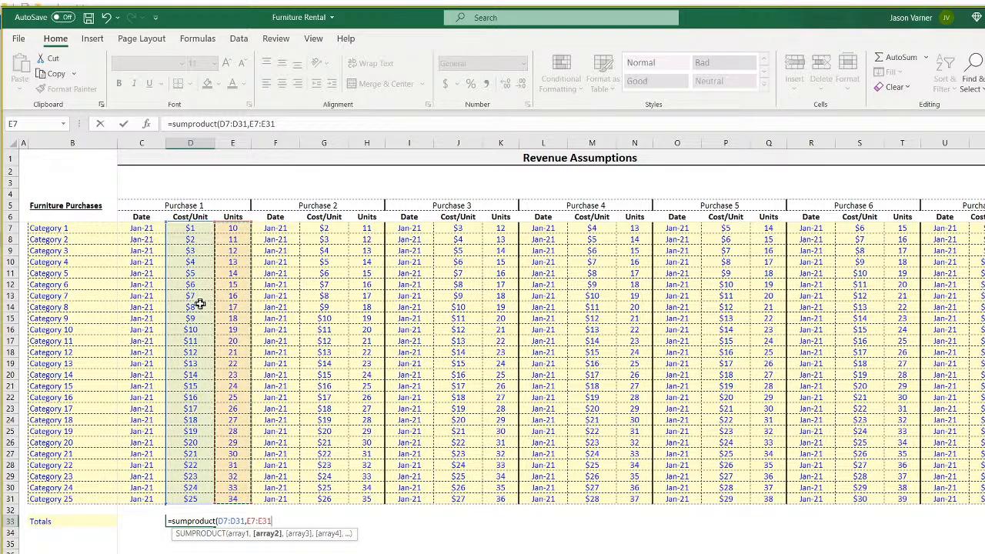
key(Return)
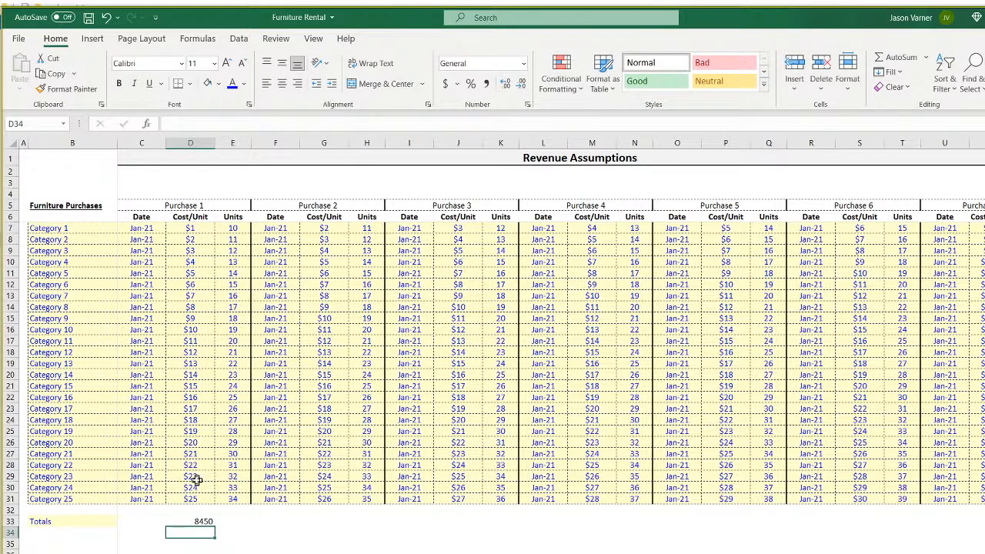
Format the $8,450 total as Currency with 0 decimals and centre it.
click(193, 521)
click(528, 105)
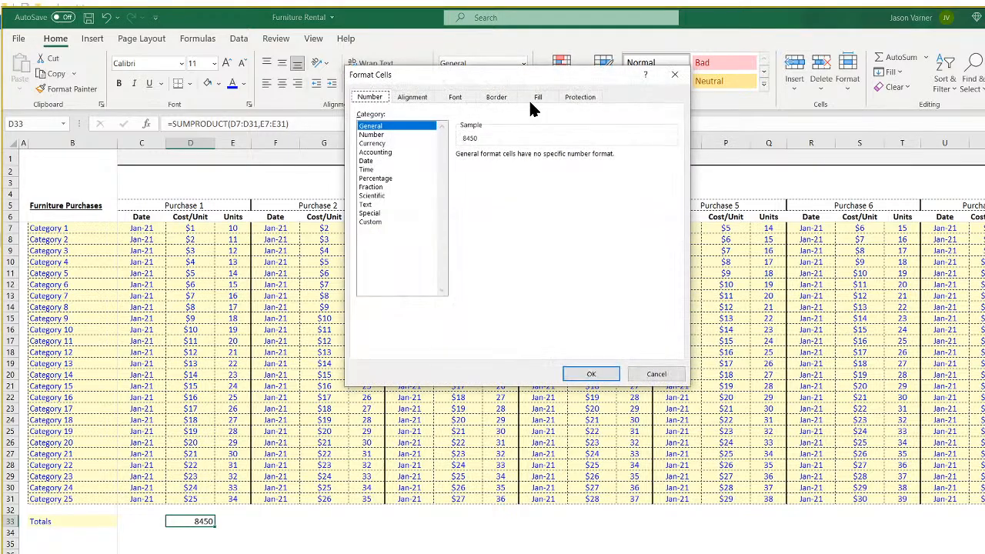
click(375, 143)
click(546, 159)
click(546, 158)
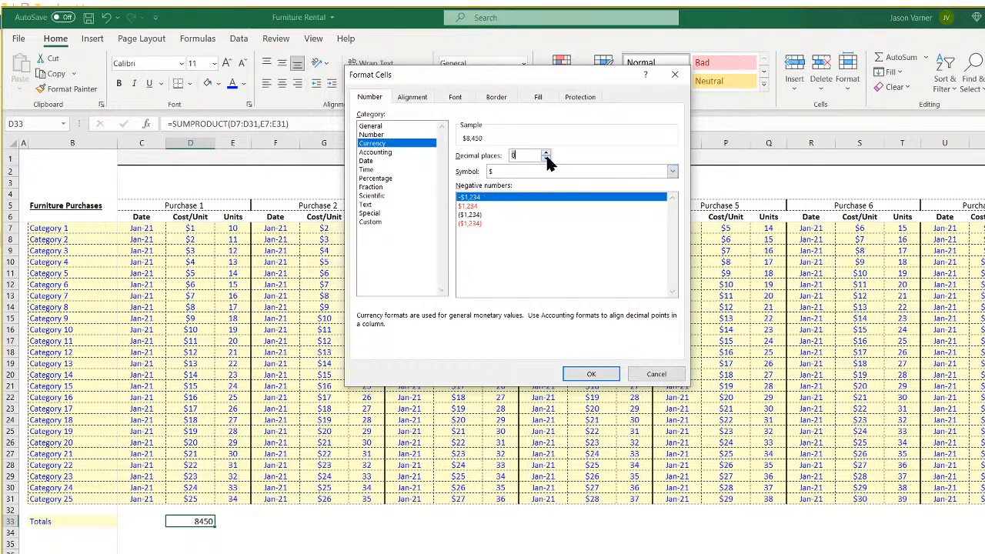
click(593, 376)
click(281, 83)
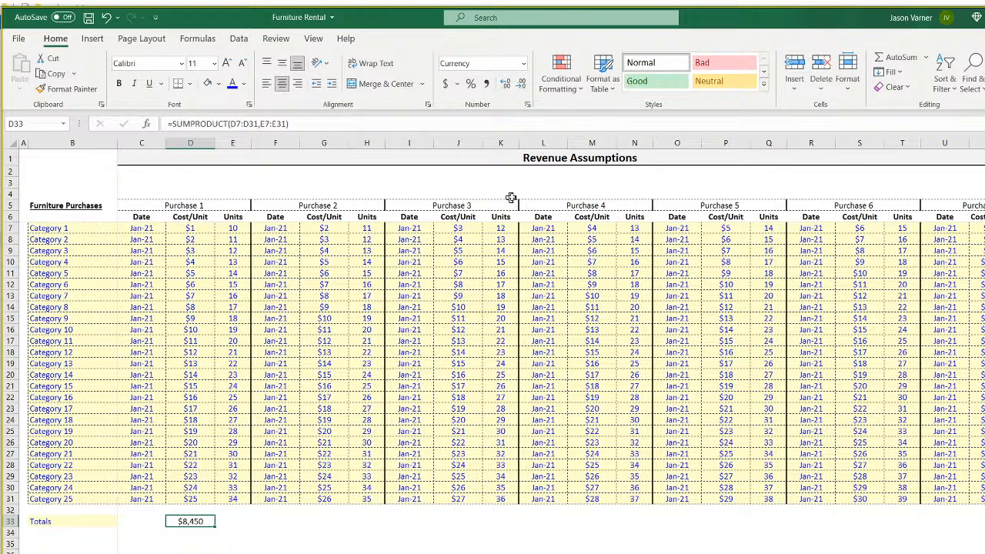
click(203, 229)
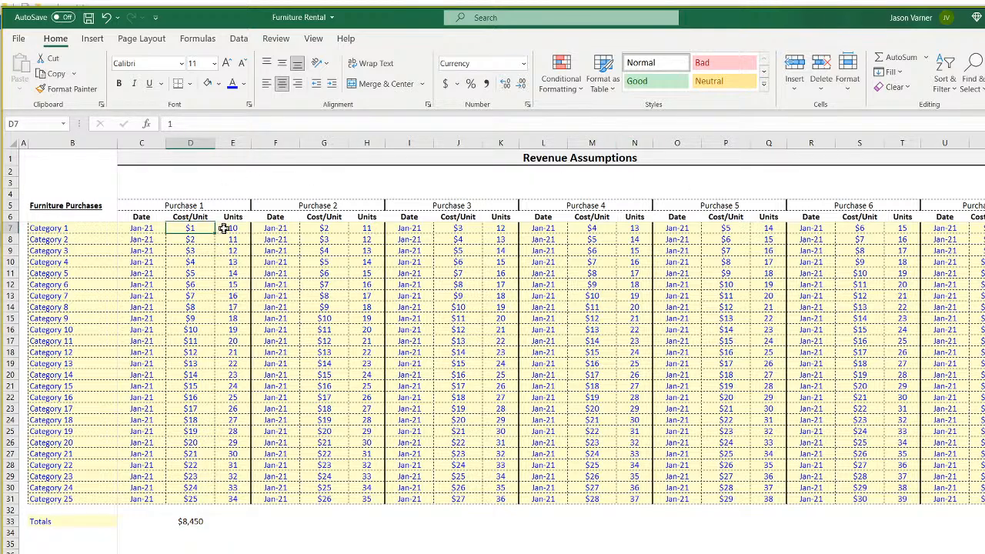
Step through the Purchase 2 and 3 formulas and Purchase 1 dates to check them.
key(Right)
key(Right)
key(Down)
key(Down)
key(Down)
key(Down)
key(Down)
key(Down)
key(Down)
key(Down)
key(Down)
key(Down)
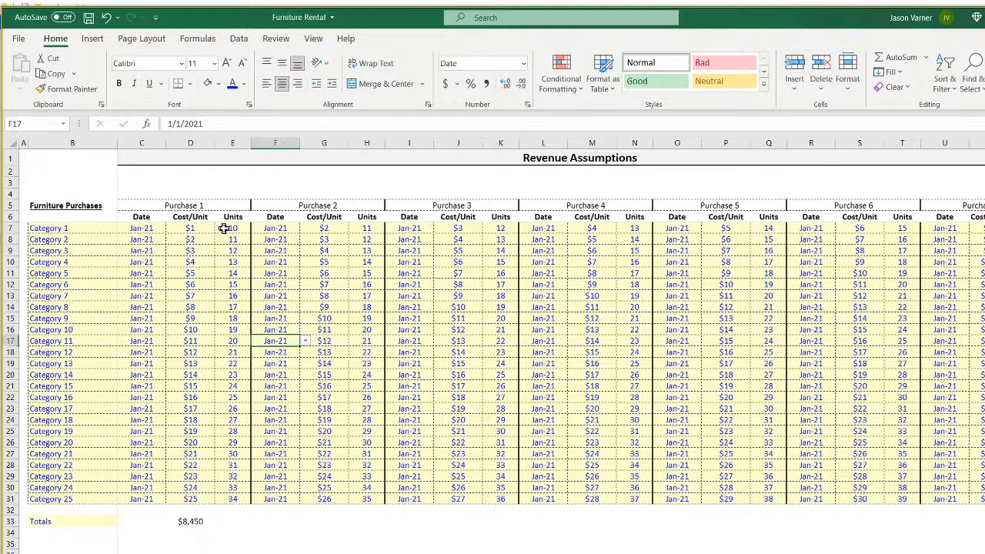
key(Up)
key(Up)
key(Up)
key(Up)
key(Up)
key(Right)
key(Right)
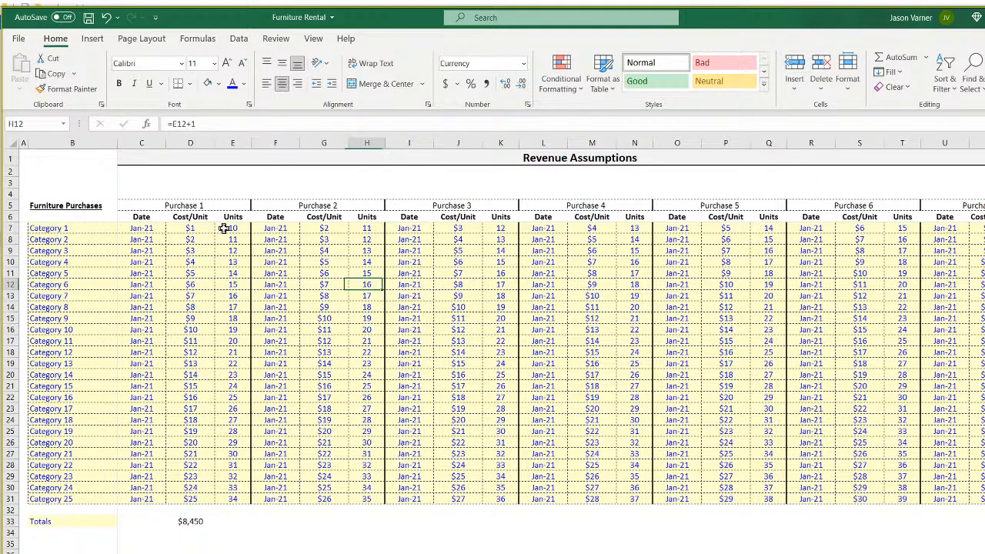
key(Right)
key(Right)
key(Down)
key(Down)
key(Down)
key(Down)
key(Down)
key(Down)
key(Down)
key(Down)
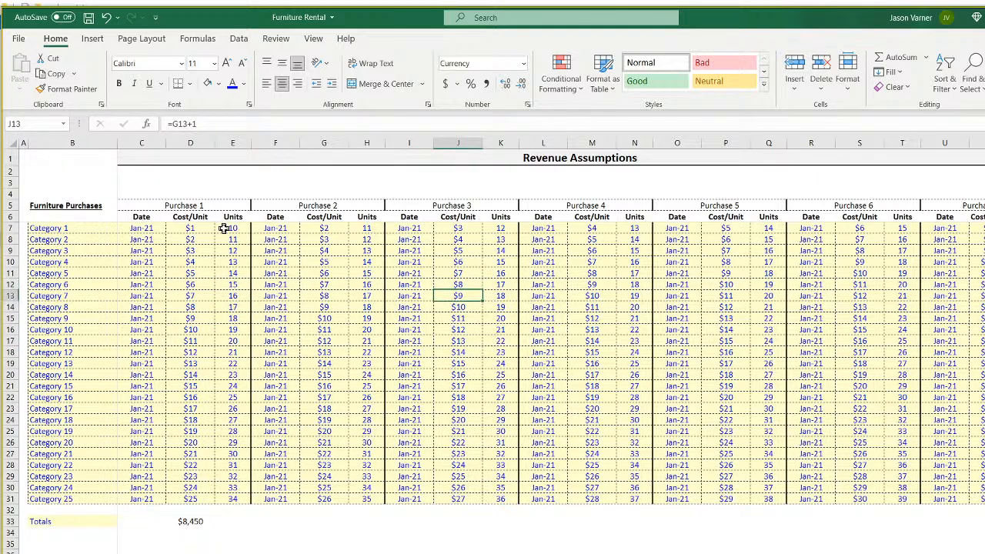
key(Left)
key(ctrl+Left)
key(Right)
key(Down)
key(Down)
key(Down)
key(Down)
key(Down)
key(Down)
key(Down)
key(Down)
key(Down)
key(Down)
key(Down)
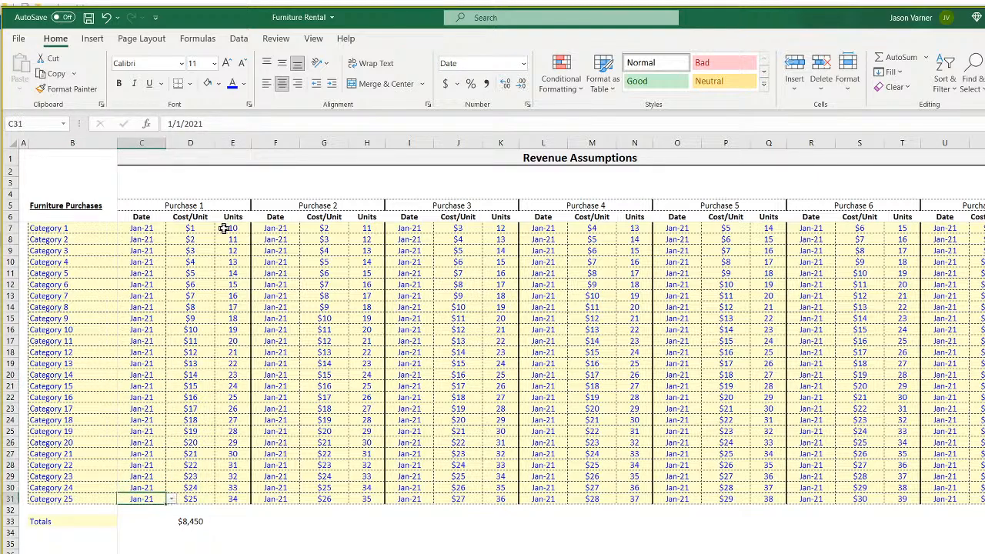
Format Totals row B33:N33 as $ Currency with 0 decimal places.
drag(45, 523, 984, 523)
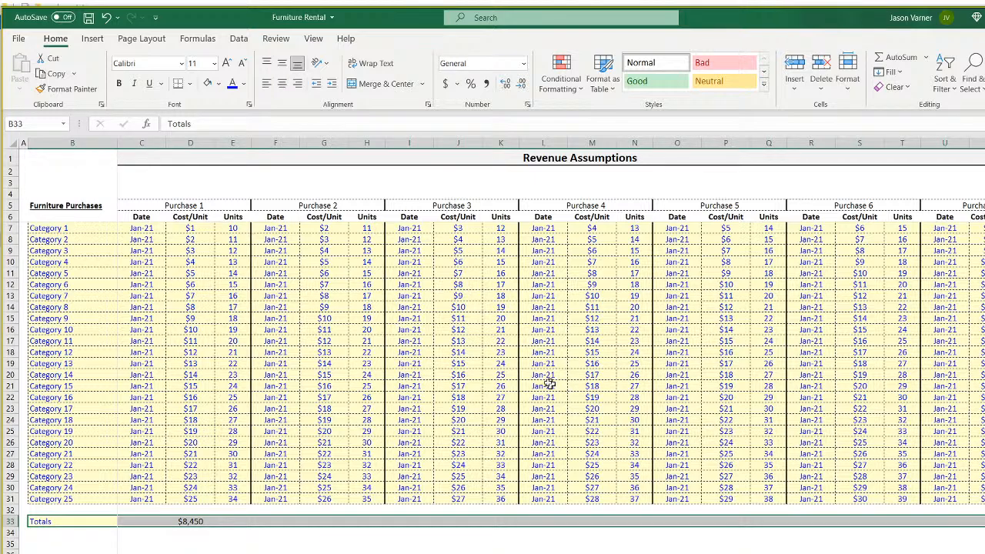
click(526, 105)
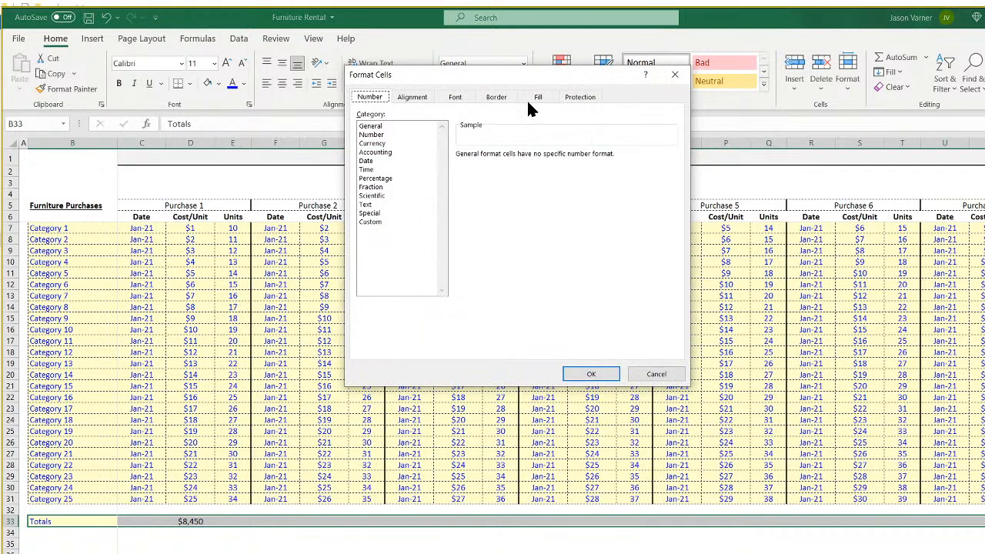
click(383, 144)
click(546, 159)
click(545, 159)
click(531, 173)
click(467, 191)
click(590, 373)
Give the Totals row top and double bottom borders, bold text and black font colour.
click(219, 83)
key(Escape)
click(190, 83)
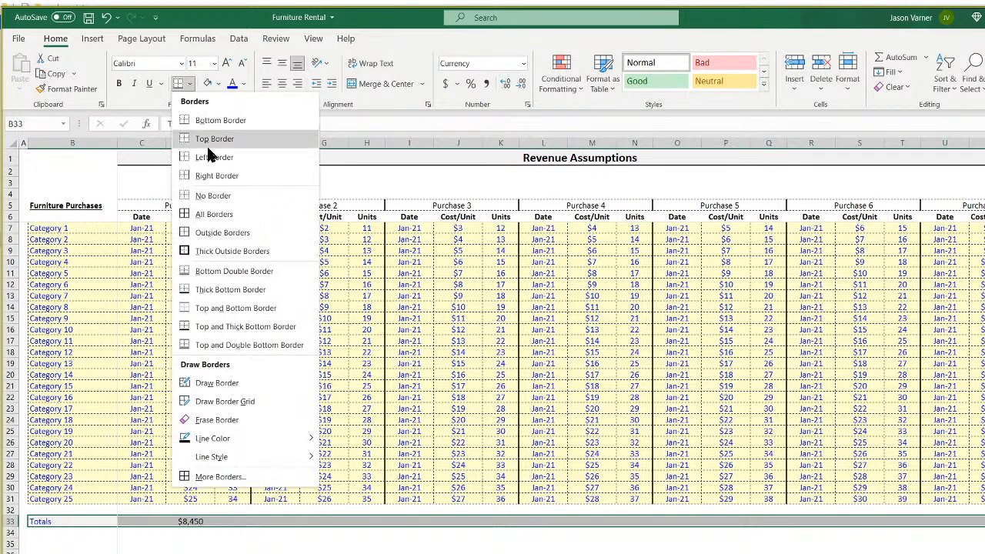
click(259, 344)
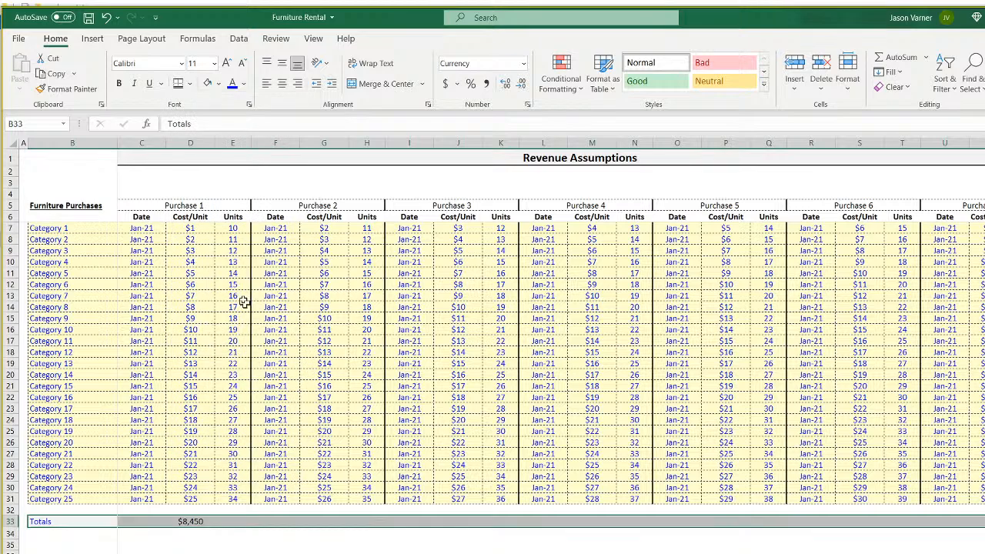
click(120, 83)
click(243, 83)
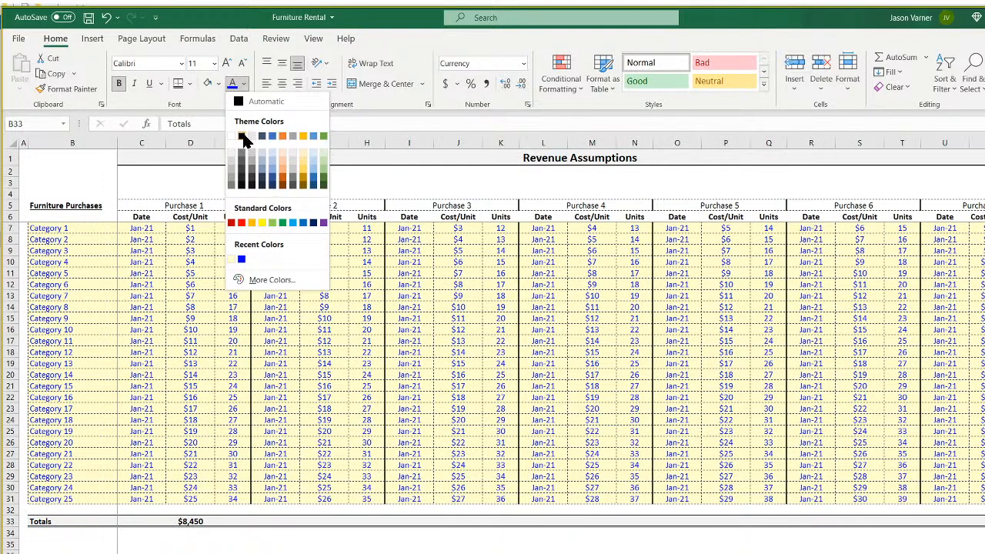
click(234, 158)
click(191, 521)
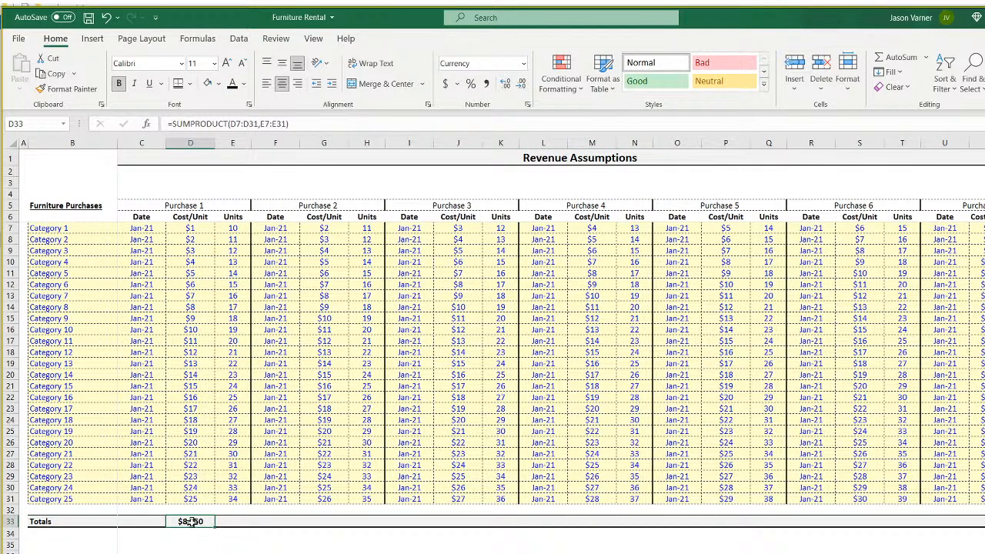
Copy Purchase 1's SUMPRODUCT total into the Purchase 2 and Purchase 3 total cells.
right_click(191, 521)
click(238, 206)
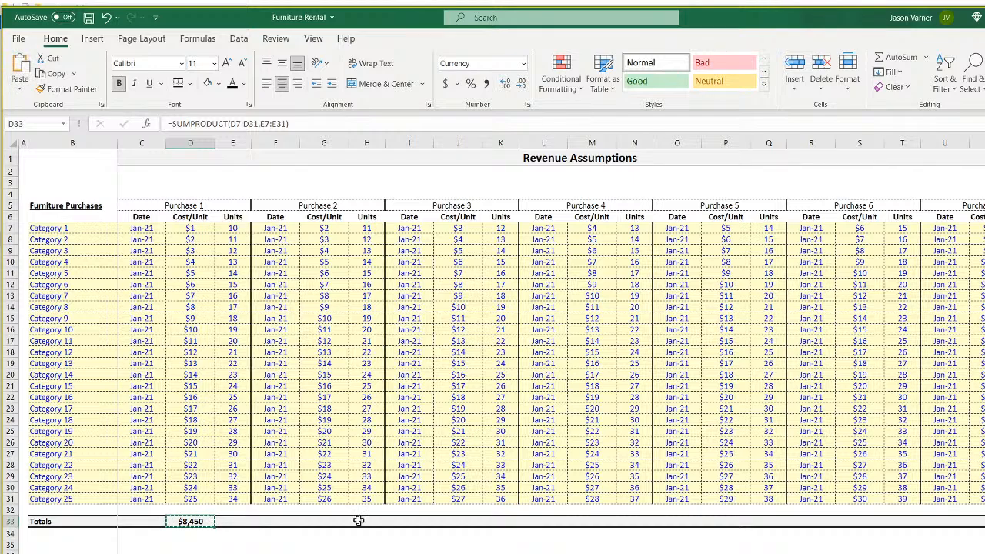
right_click(326, 521)
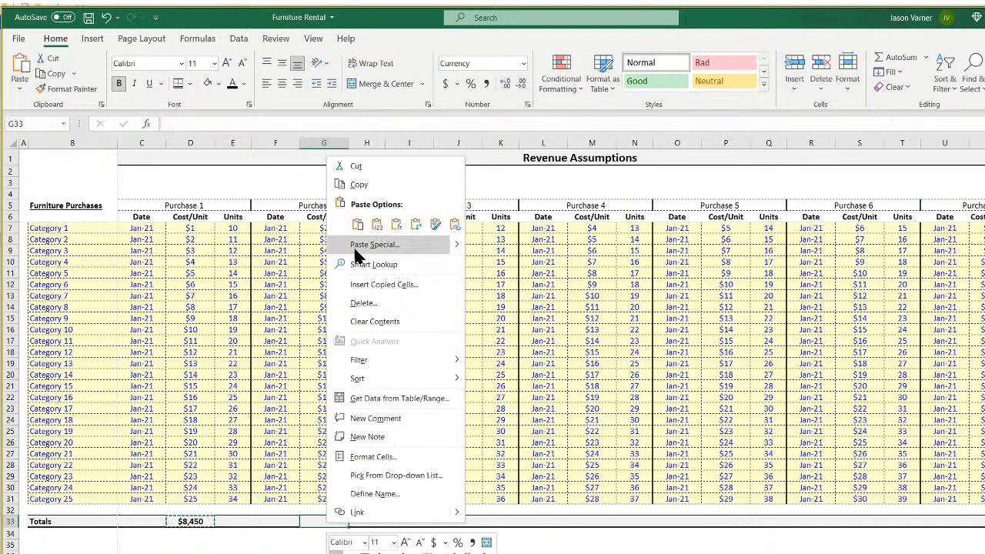
click(352, 223)
right_click(460, 517)
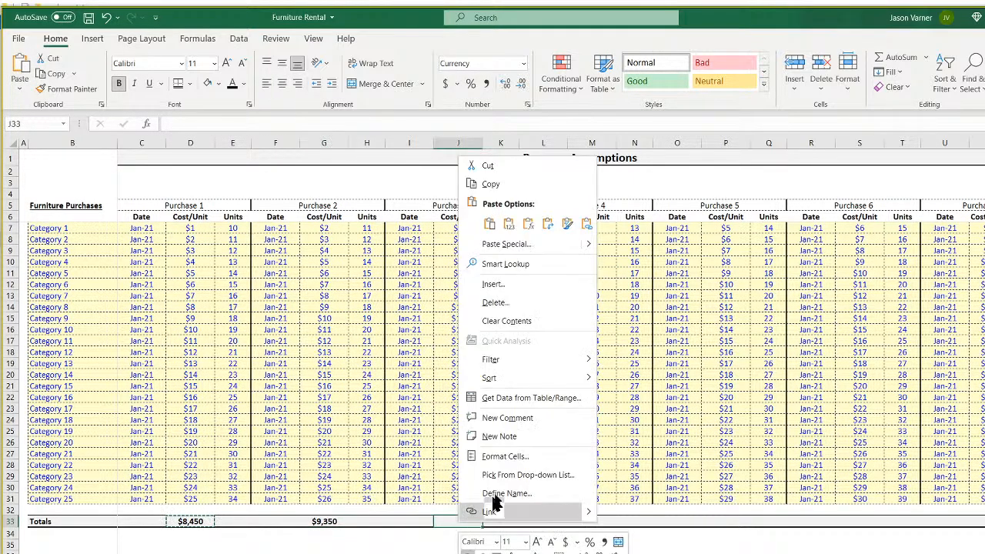
click(485, 223)
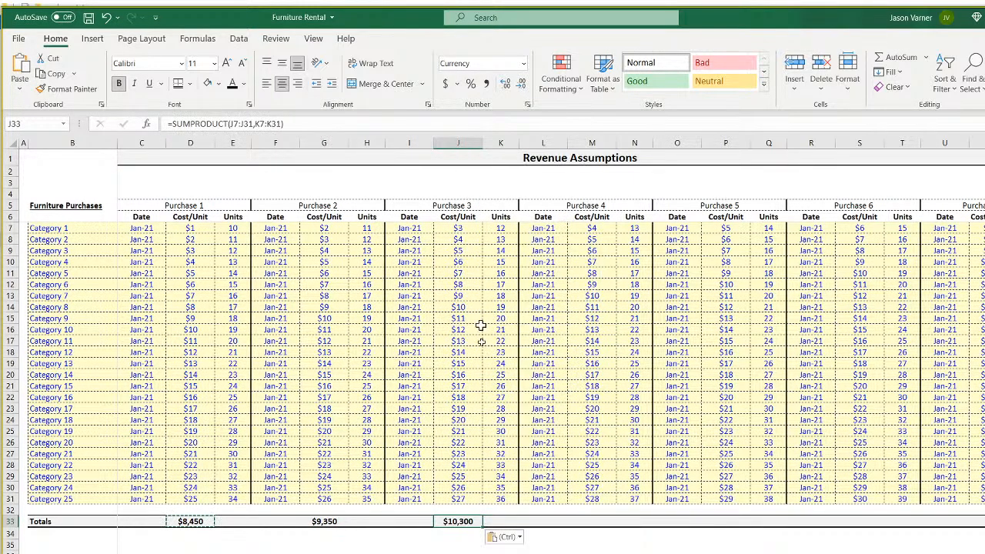
Paste the total formula into M33, P33, S33 and V33 for the remaining purchases.
right_click(591, 521)
click(627, 222)
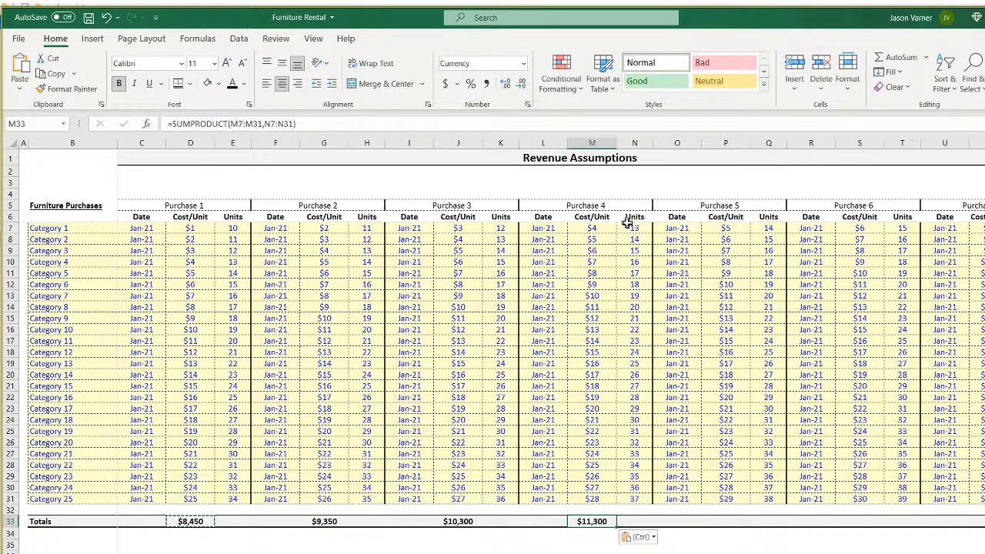
right_click(725, 521)
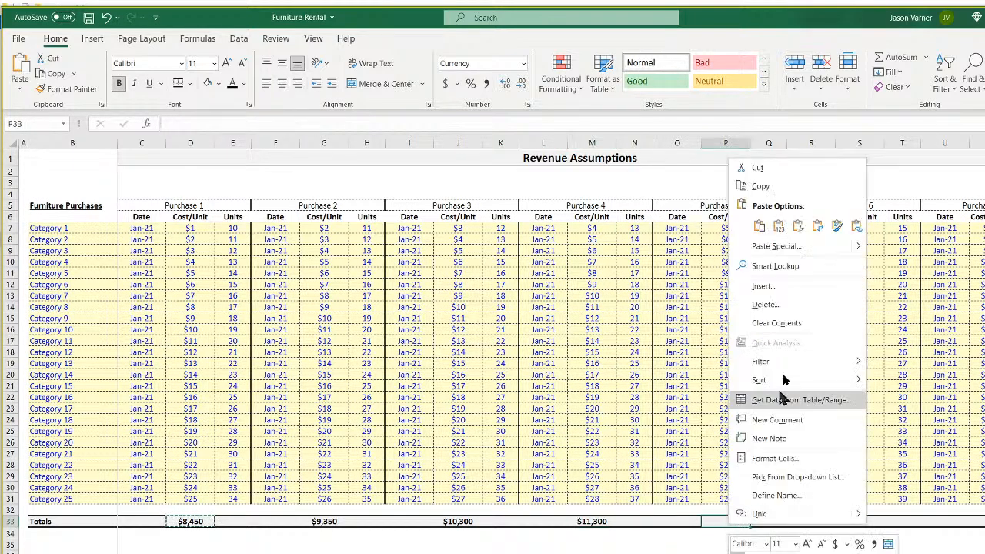
click(758, 226)
right_click(859, 521)
click(890, 225)
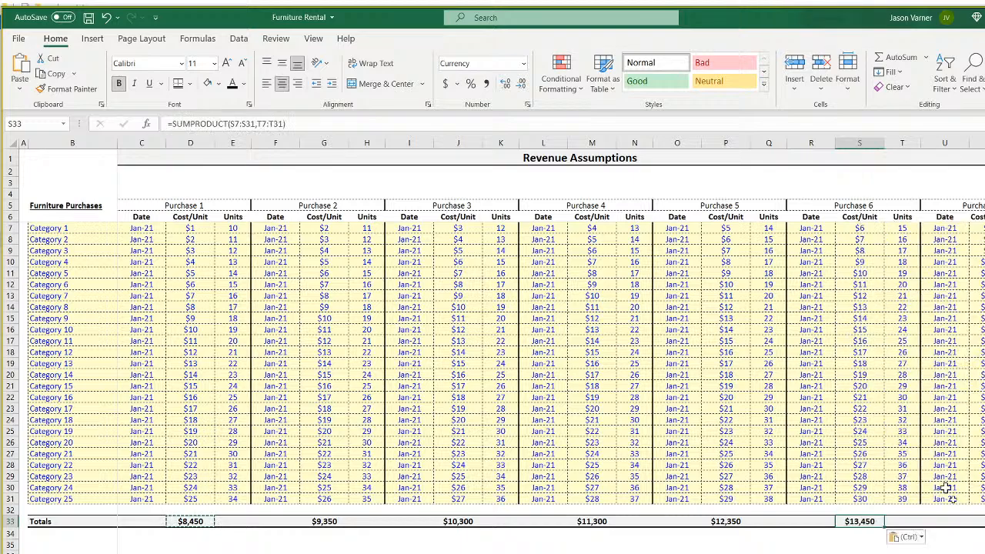
right_click(984, 521)
click(984, 224)
click(811, 553)
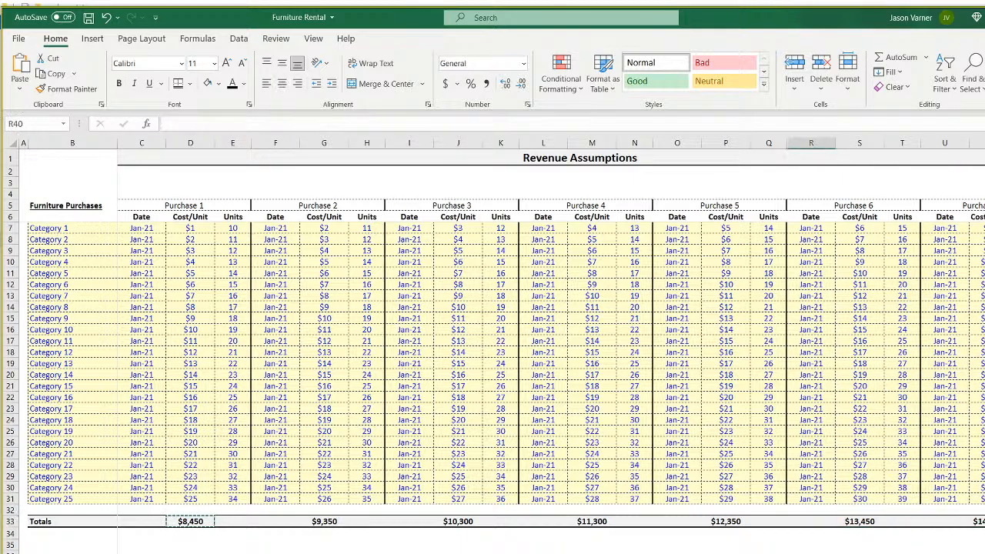
Save the workbook and review the Purchase 1 data block, dates and Purchase 1–3 headers.
click(89, 20)
drag(140, 228, 984, 498)
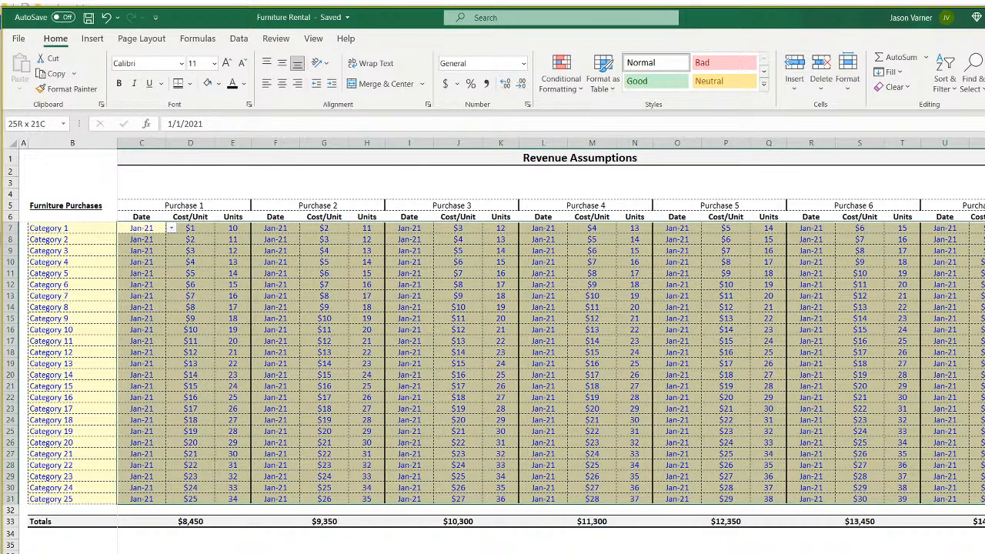
click(140, 248)
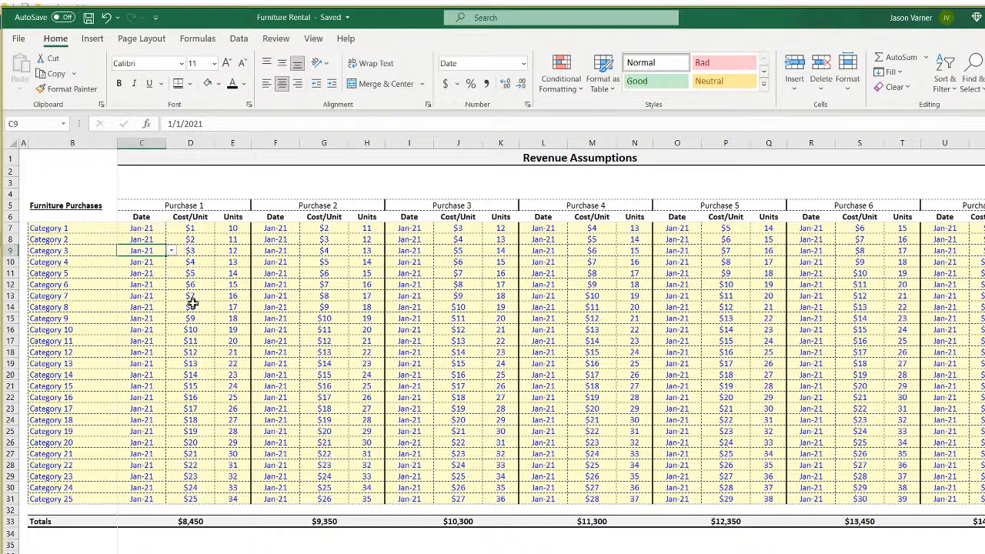
click(200, 205)
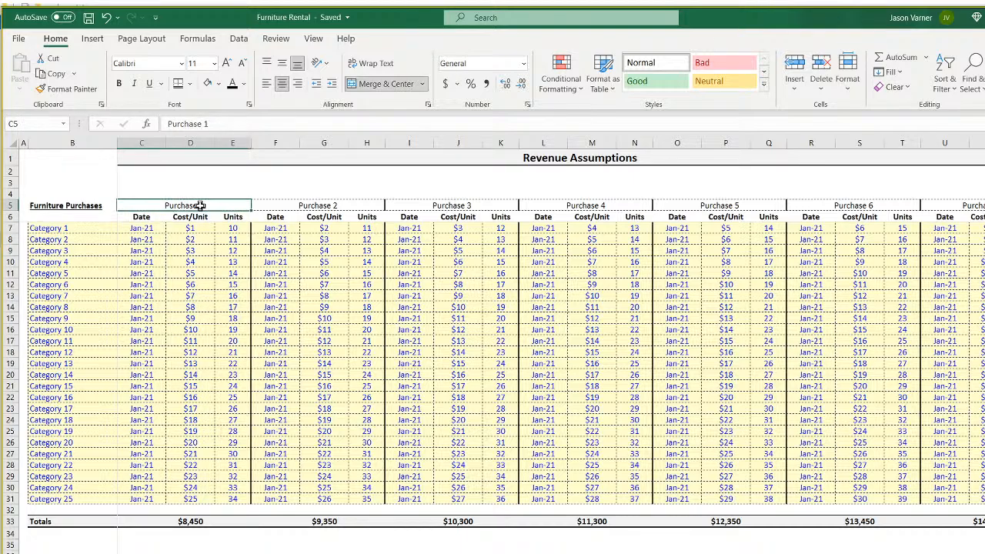
click(299, 204)
click(444, 205)
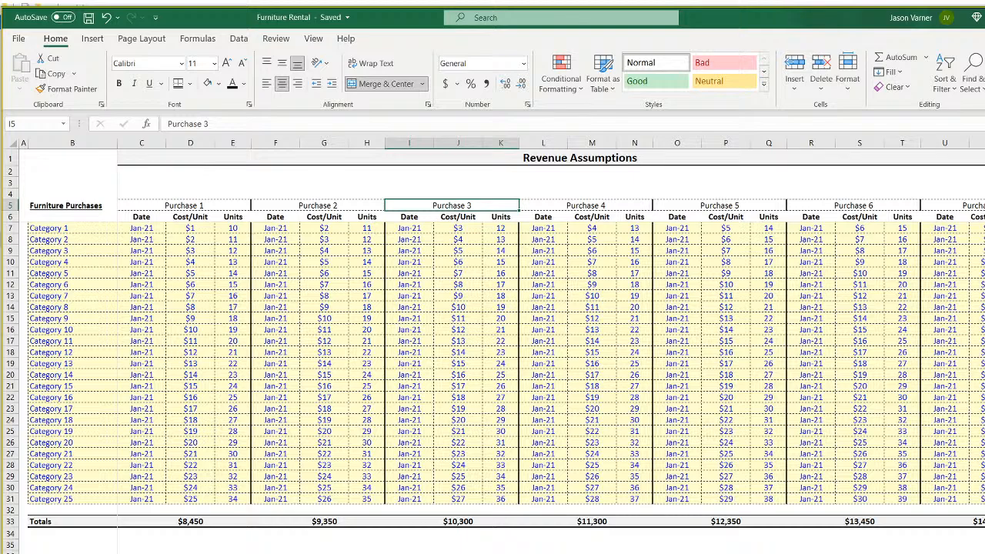
Walk through the Purchase 1 units values from Category 1 down to Category 12.
click(240, 230)
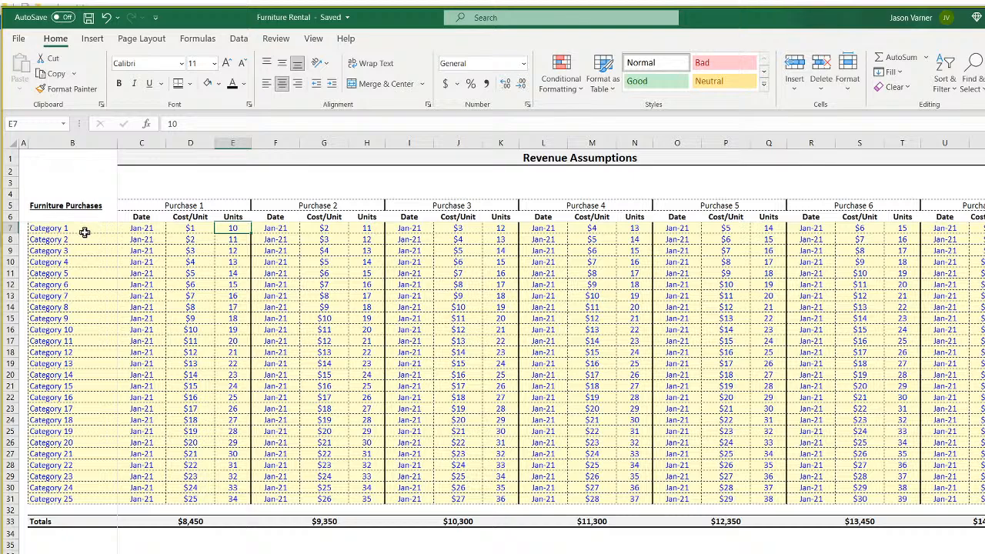
click(200, 210)
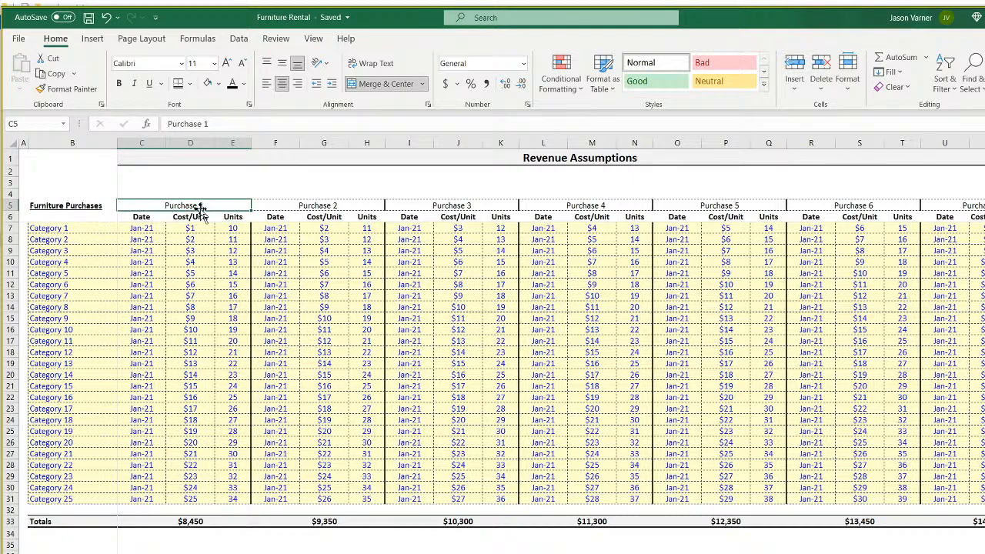
click(230, 229)
click(231, 262)
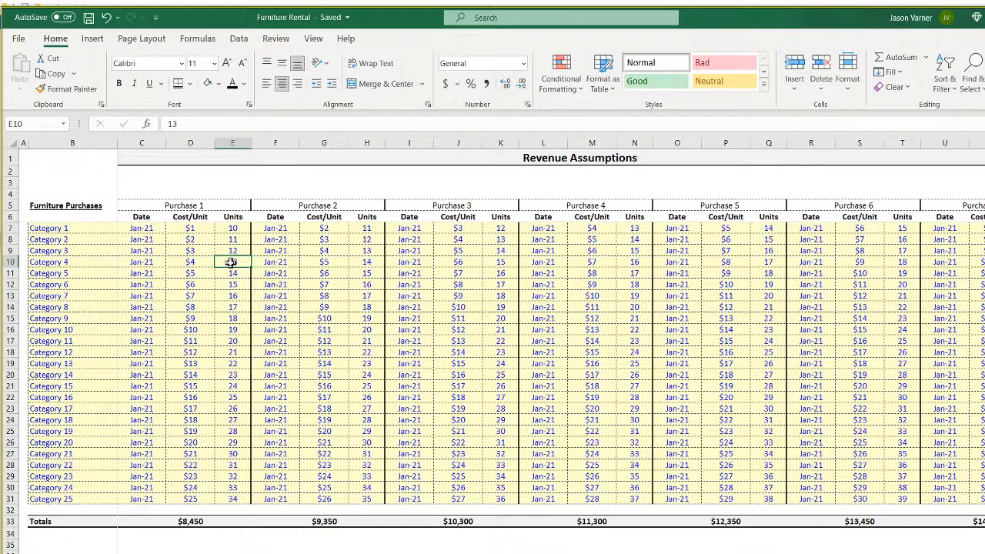
click(236, 229)
click(236, 239)
click(235, 262)
click(235, 296)
click(234, 347)
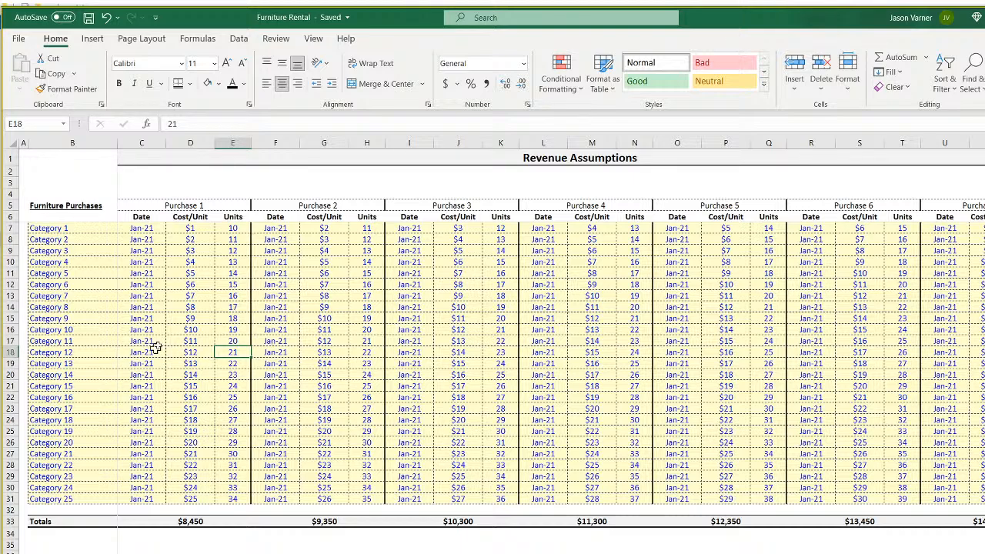
Highlight the Totals row across several purchases and move to empty cells below the table.
click(147, 228)
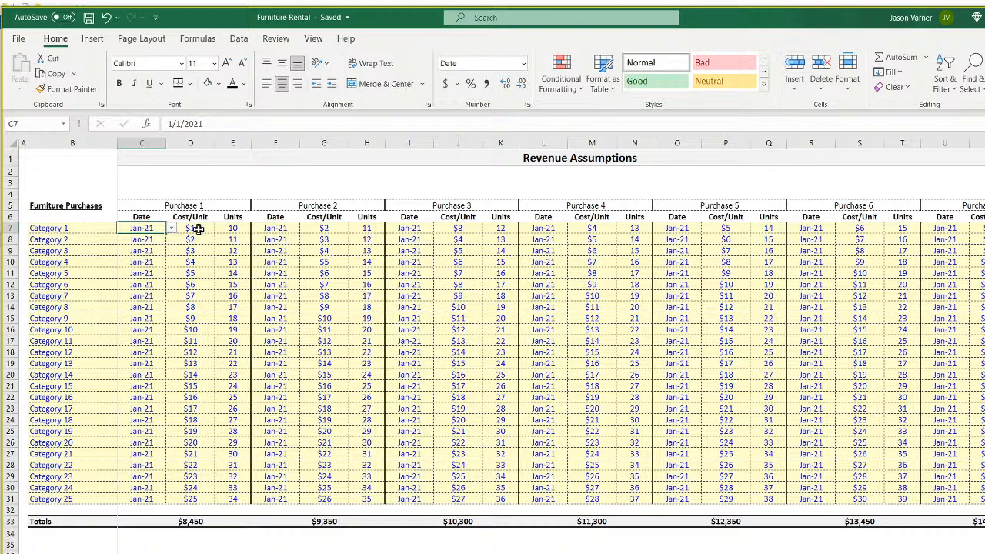
drag(218, 524, 592, 552)
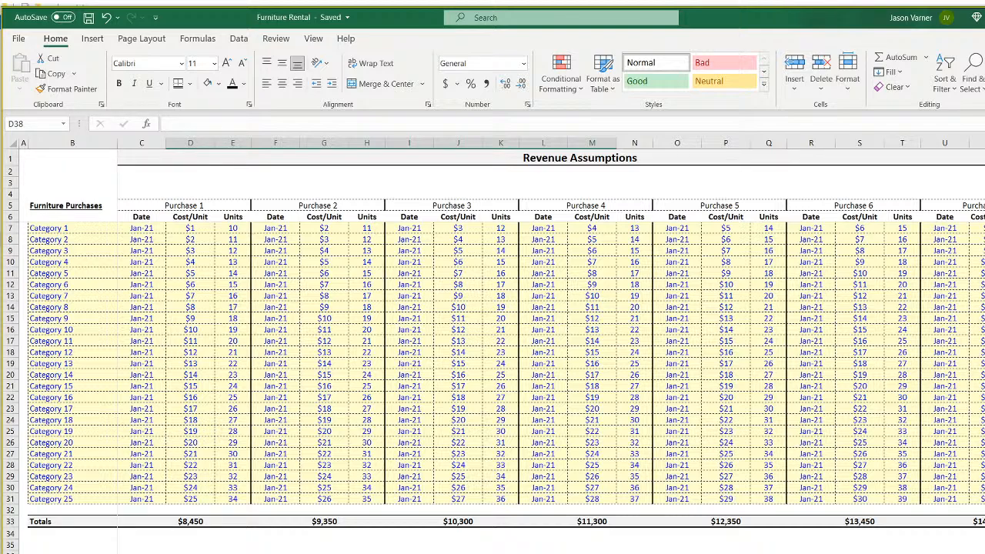
click(142, 552)
drag(141, 553, 142, 552)
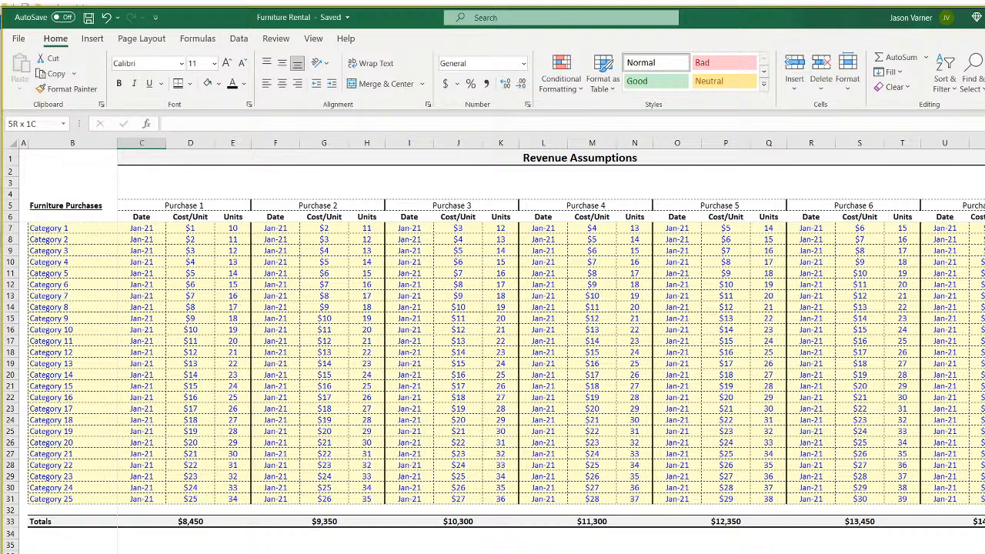
key(shift+Down)
key(Right)
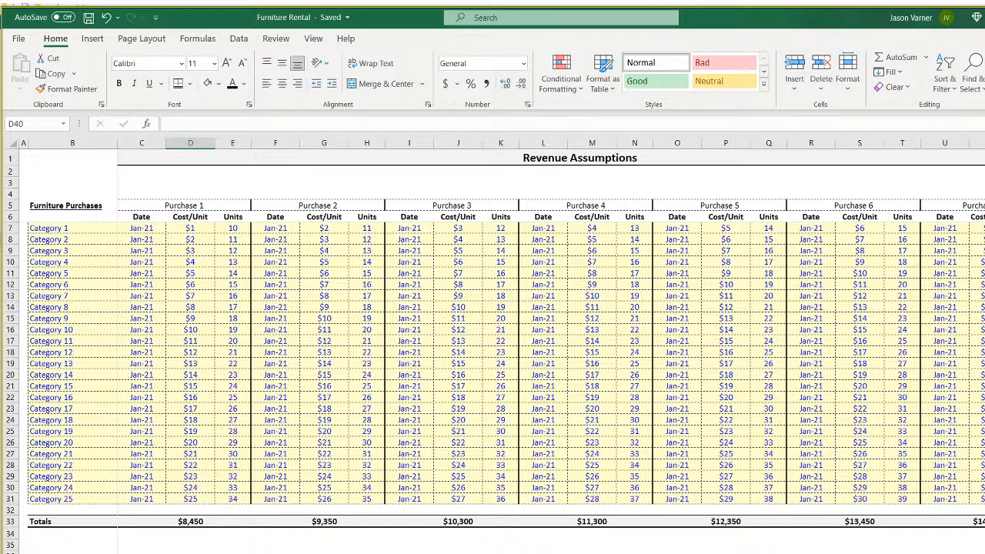
key(Right)
key(Down)
key(Right)
key(Down)
key(Right)
key(Down)
key(Right)
key(Down)
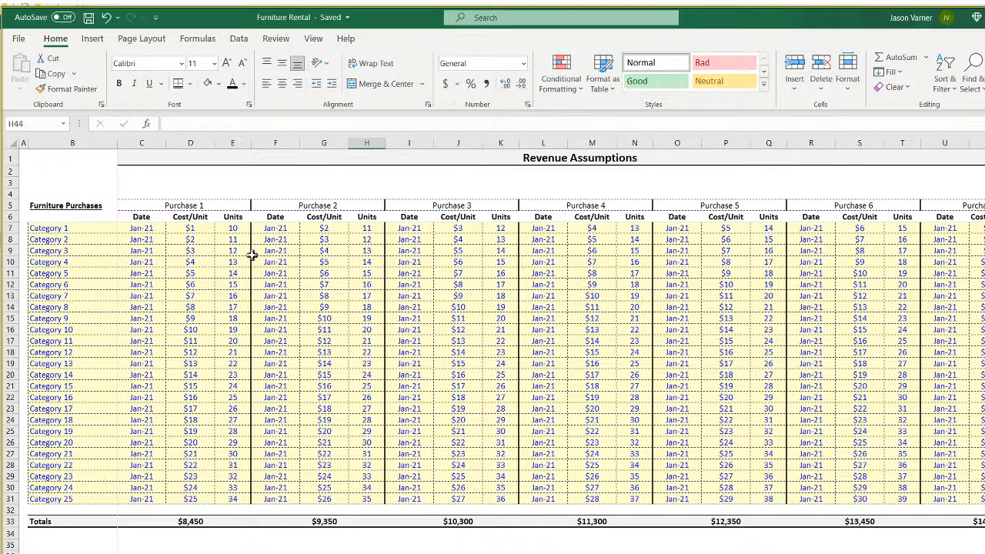
Review the Units columns for Purchases 1 through 4.
click(234, 228)
drag(233, 228, 233, 499)
drag(368, 228, 368, 352)
drag(501, 229, 501, 285)
drag(634, 229, 634, 285)
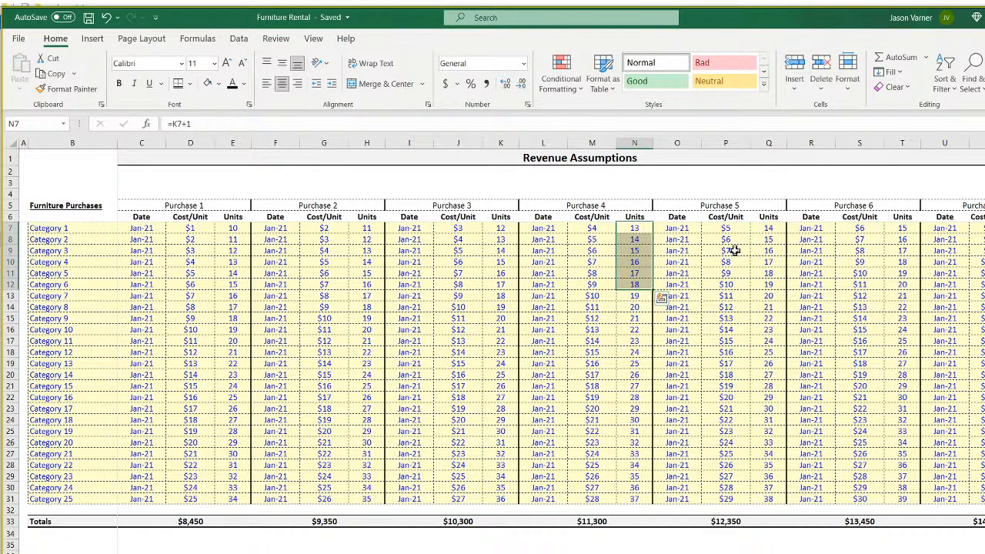
click(227, 229)
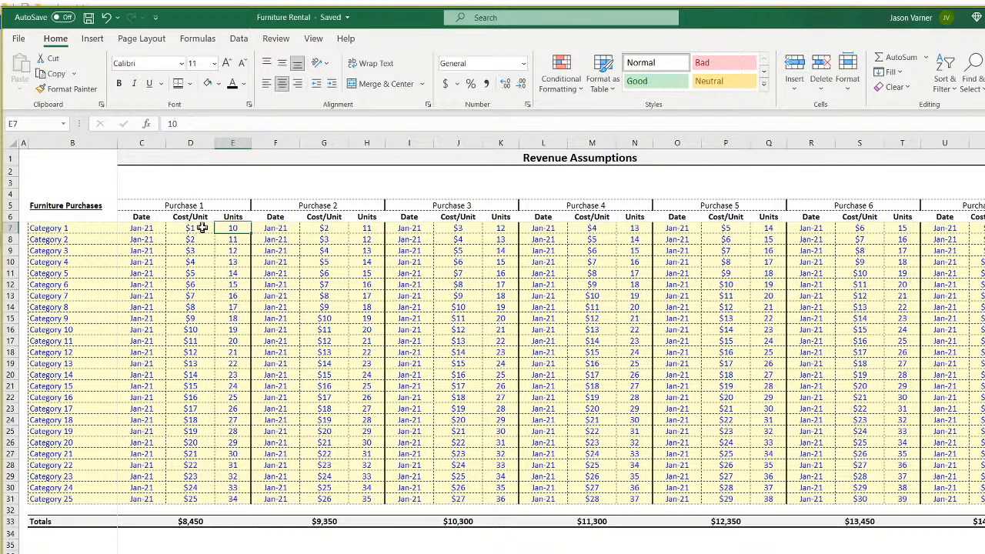
Point out the Purchase 1 category dates, the Category 1 label and the cost column.
click(155, 227)
click(155, 241)
click(153, 258)
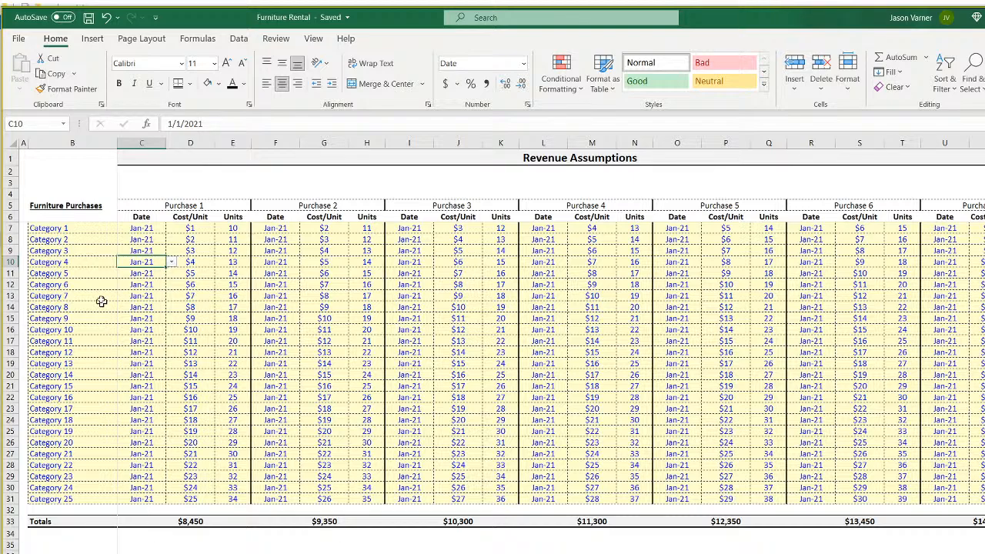
click(74, 228)
drag(191, 548, 190, 553)
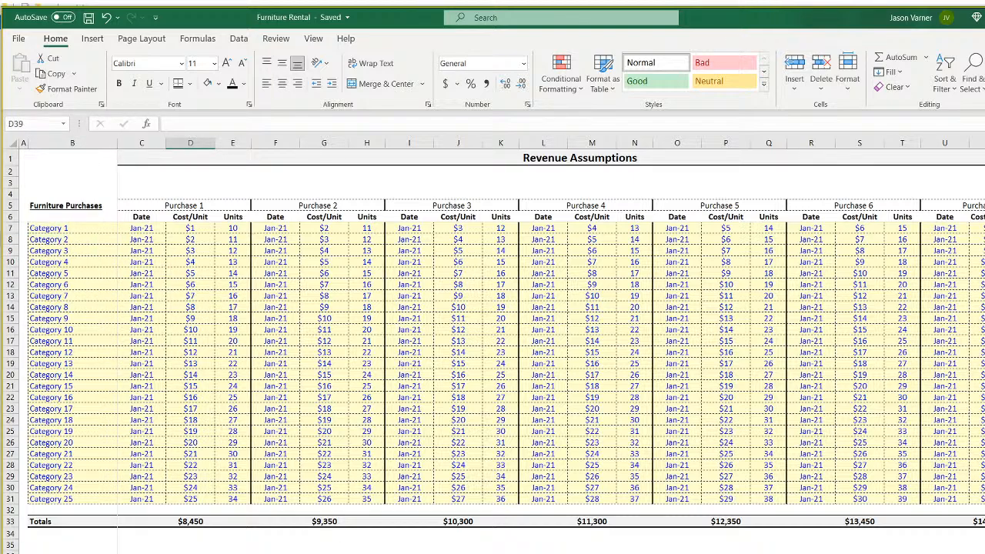
click(232, 553)
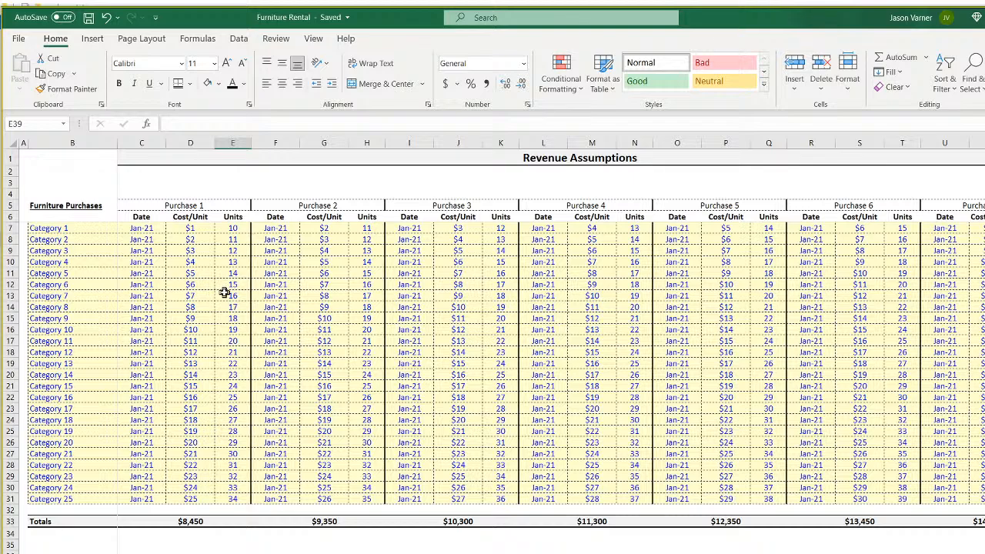
Compare the Purchase 1 units column with its cost-per-unit column.
drag(239, 229, 233, 499)
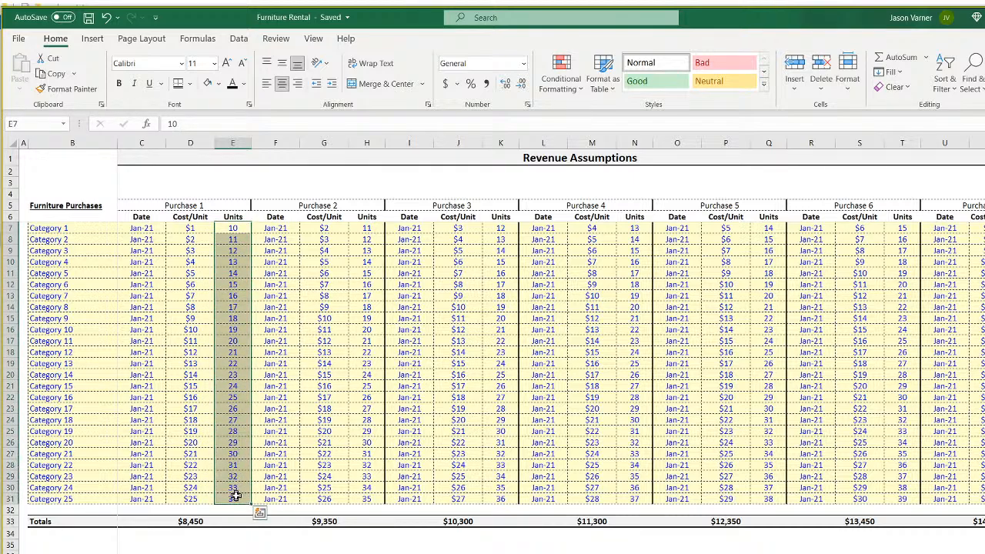
click(185, 229)
drag(186, 228, 190, 500)
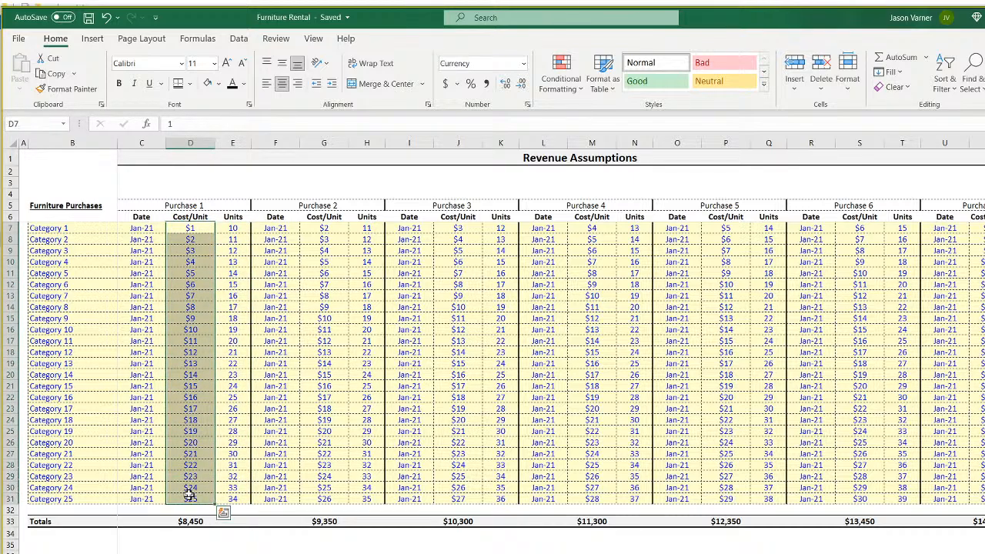
drag(239, 227, 234, 497)
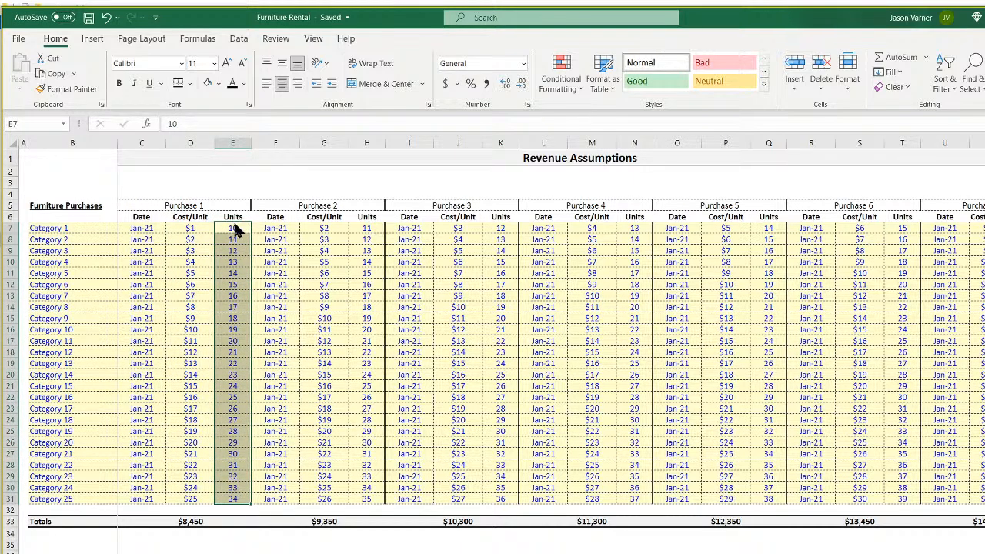
drag(235, 228, 231, 355)
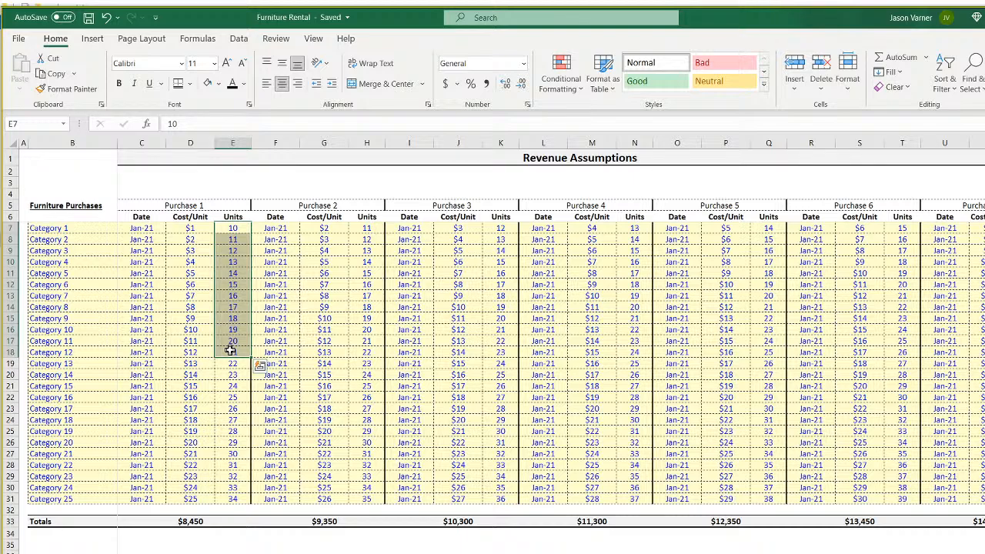
click(190, 239)
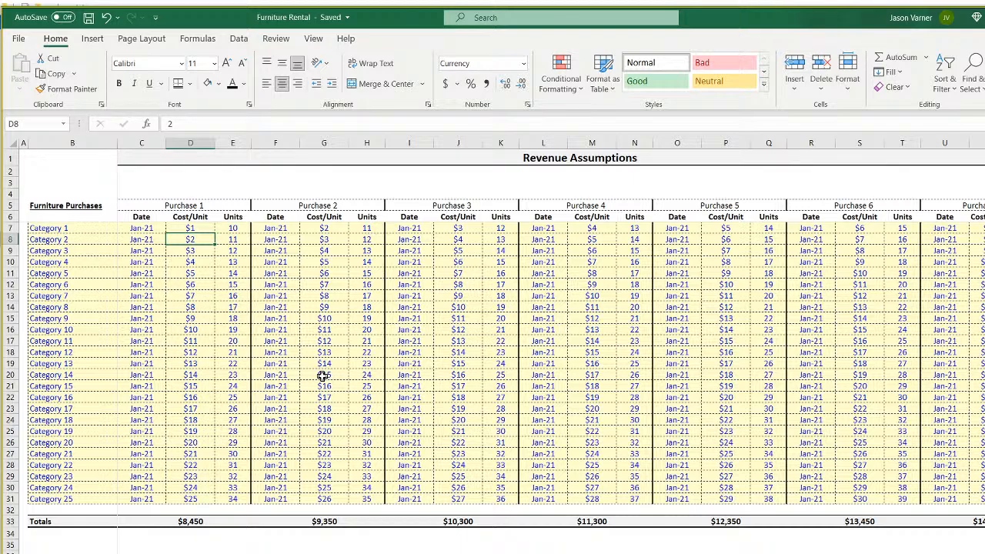
Highlight the whole purchases block and totals, then the Purchase 2 and 3 units cells.
drag(984, 499, 154, 226)
click(190, 553)
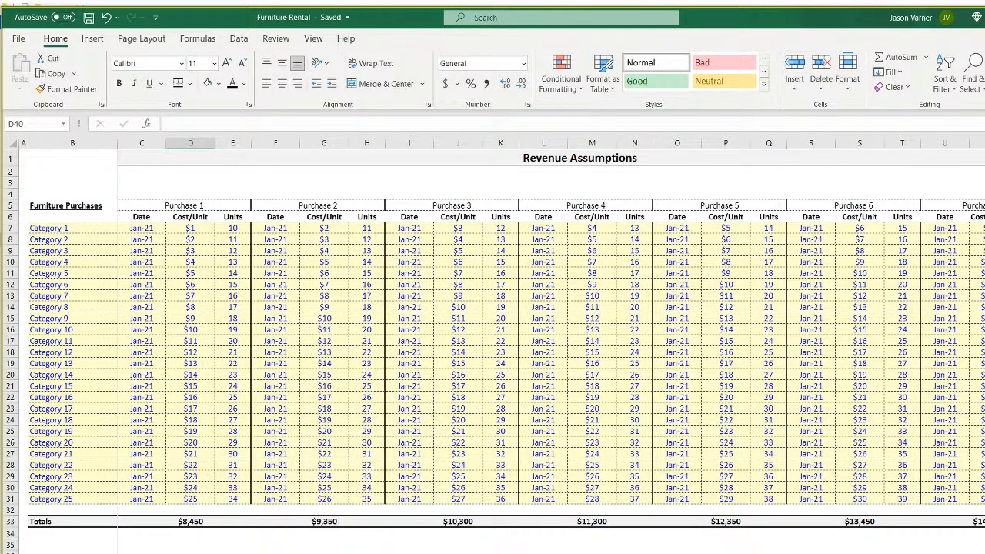
drag(190, 553, 592, 553)
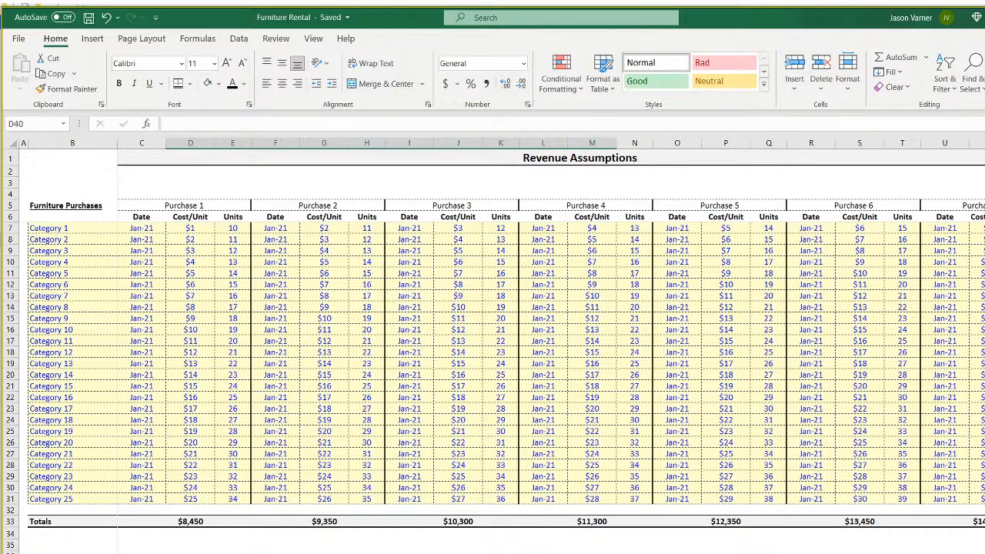
click(233, 239)
click(236, 295)
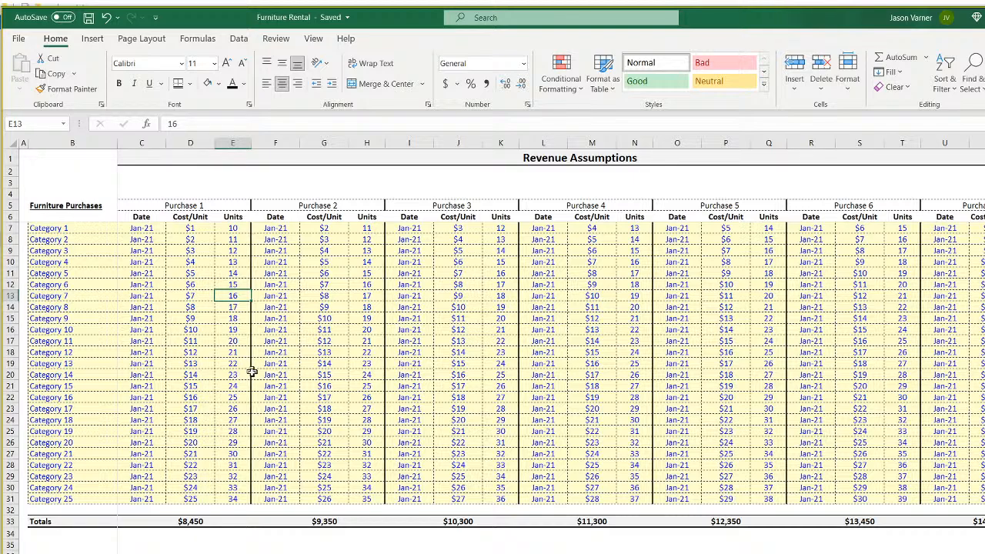
click(370, 228)
click(502, 229)
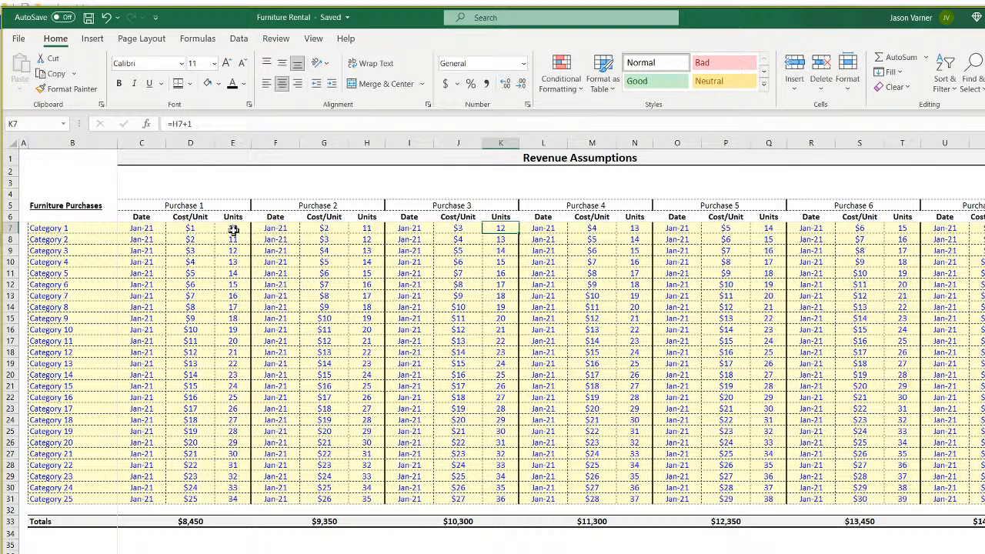
click(307, 205)
click(452, 206)
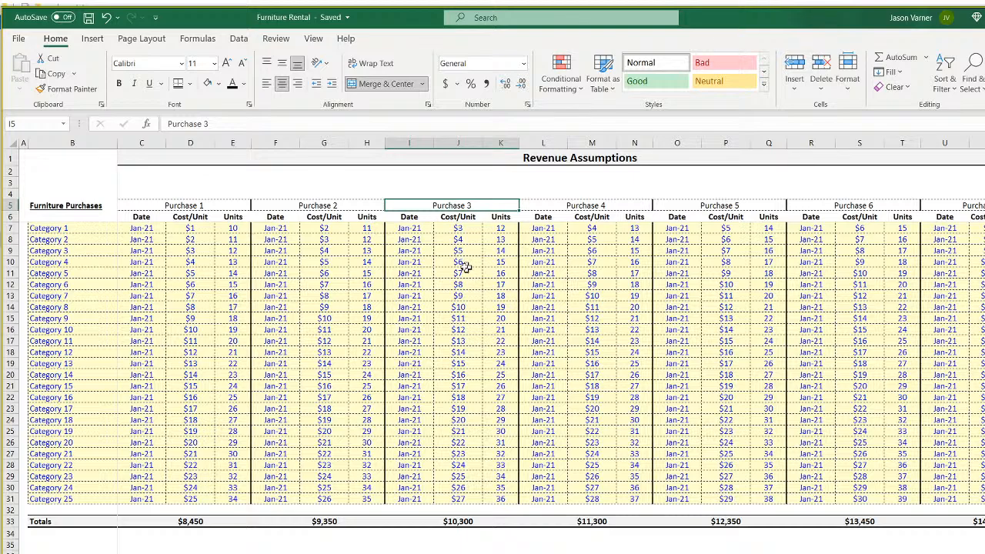
click(234, 228)
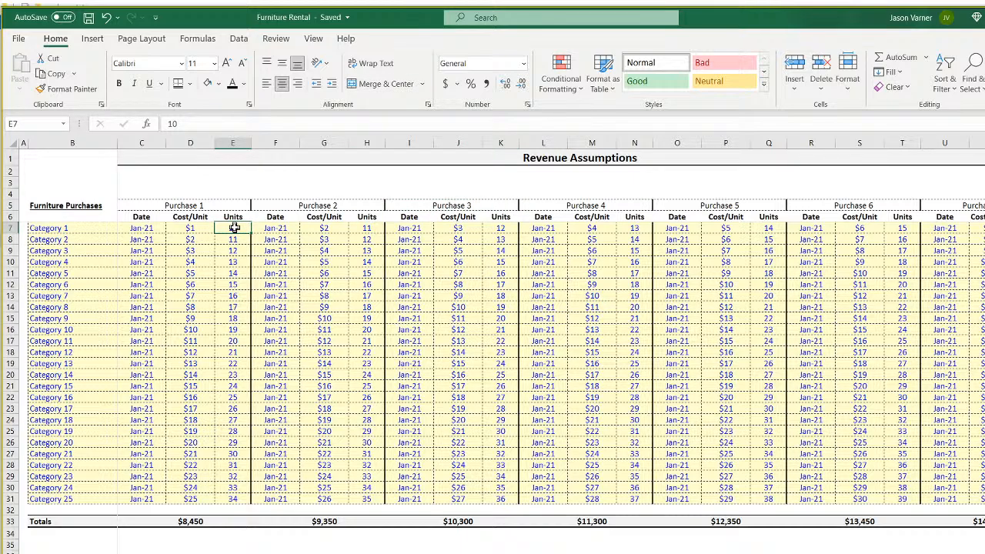
click(46, 228)
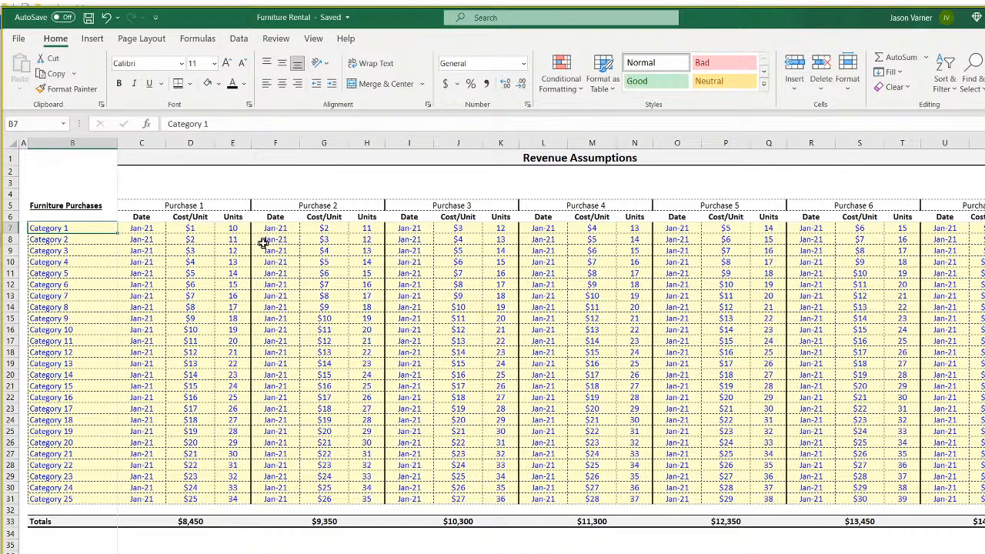
click(233, 227)
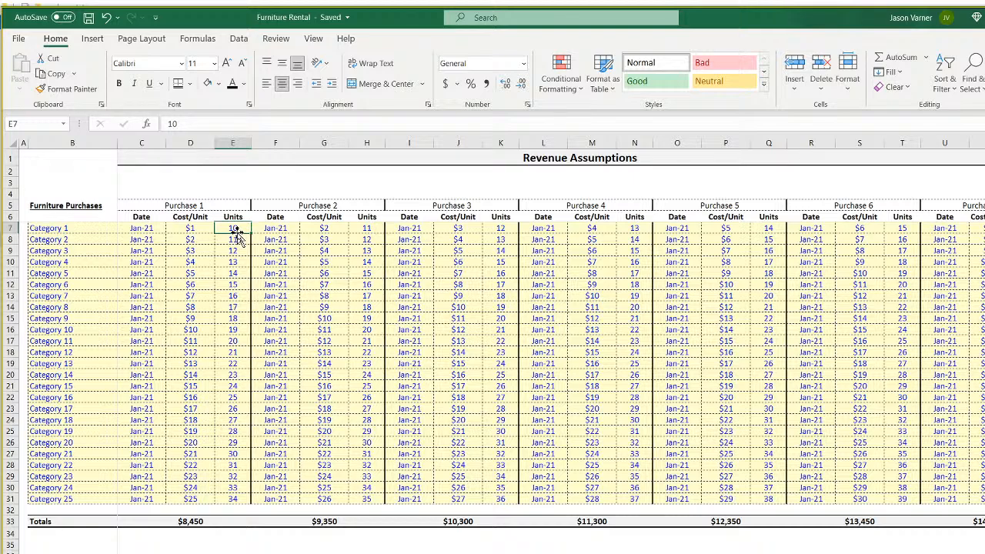
drag(77, 230, 68, 497)
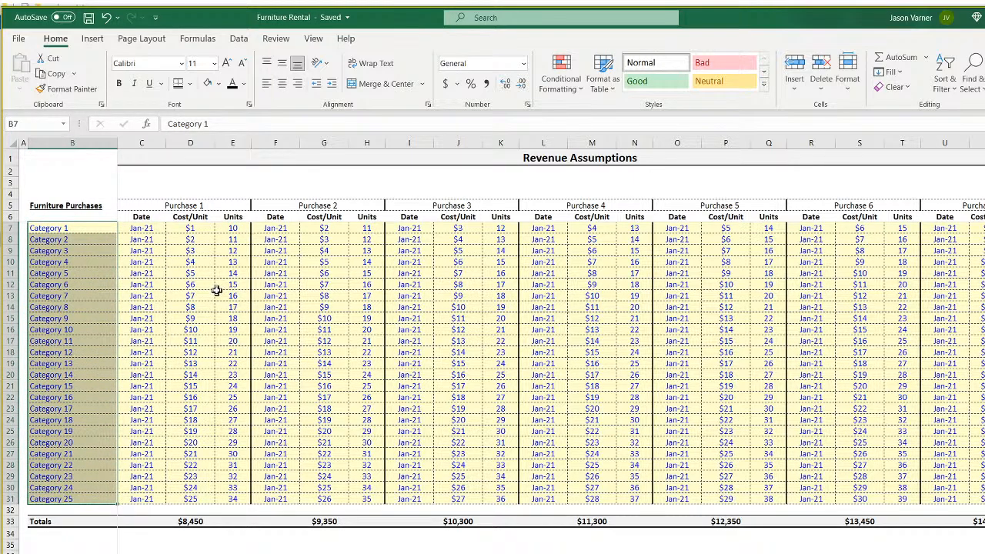
click(233, 229)
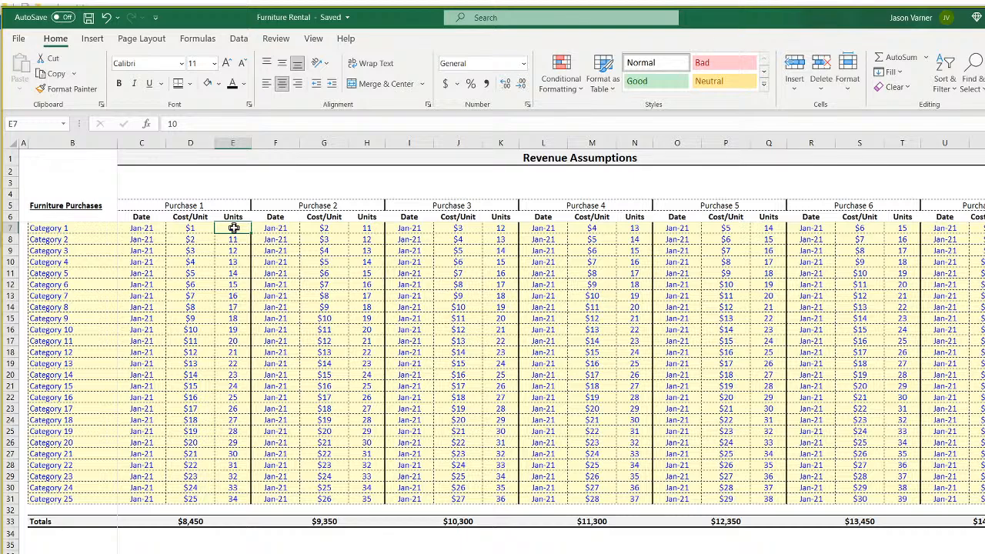
key(Down)
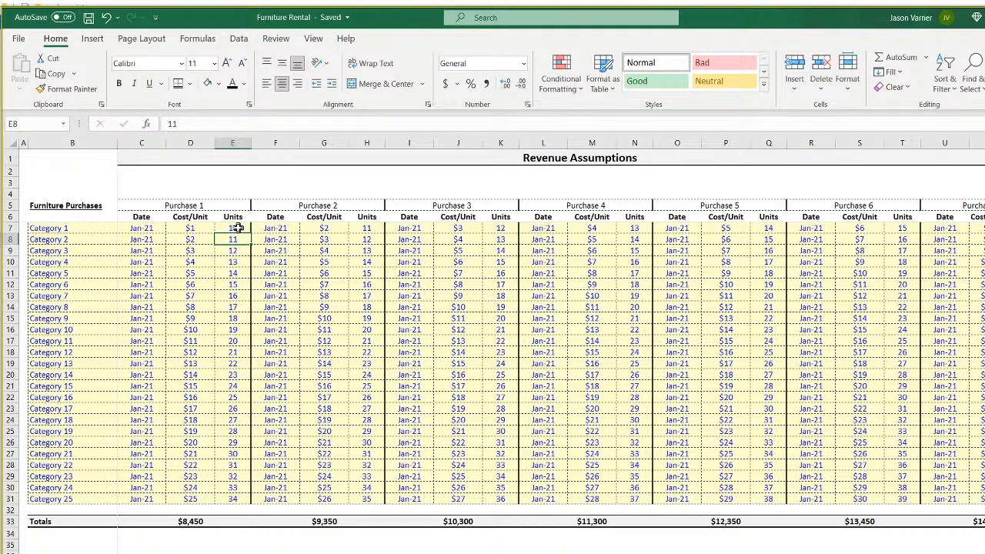
click(240, 283)
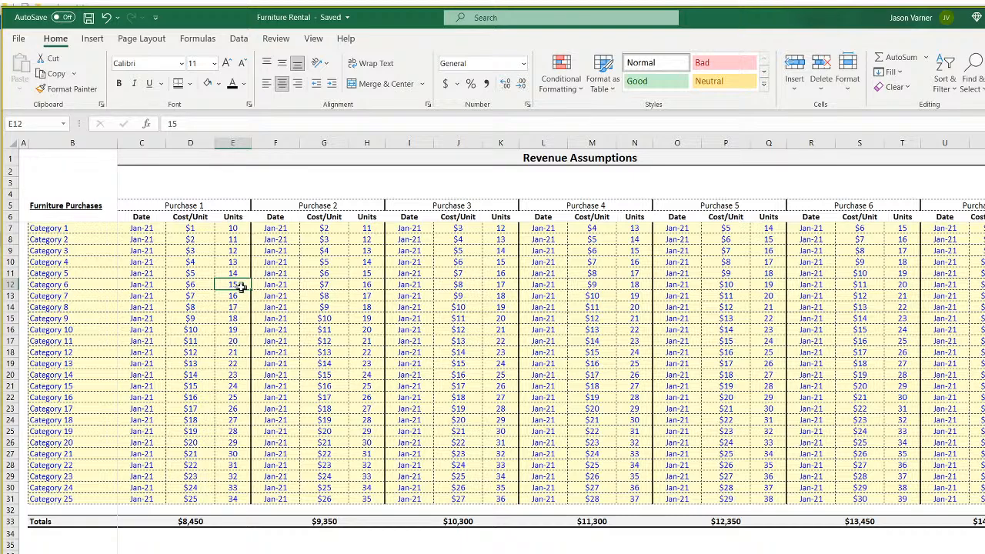
click(231, 228)
key(Down)
key(Down)
key(Down)
key(Down)
key(Down)
key(Down)
key(Down)
click(231, 228)
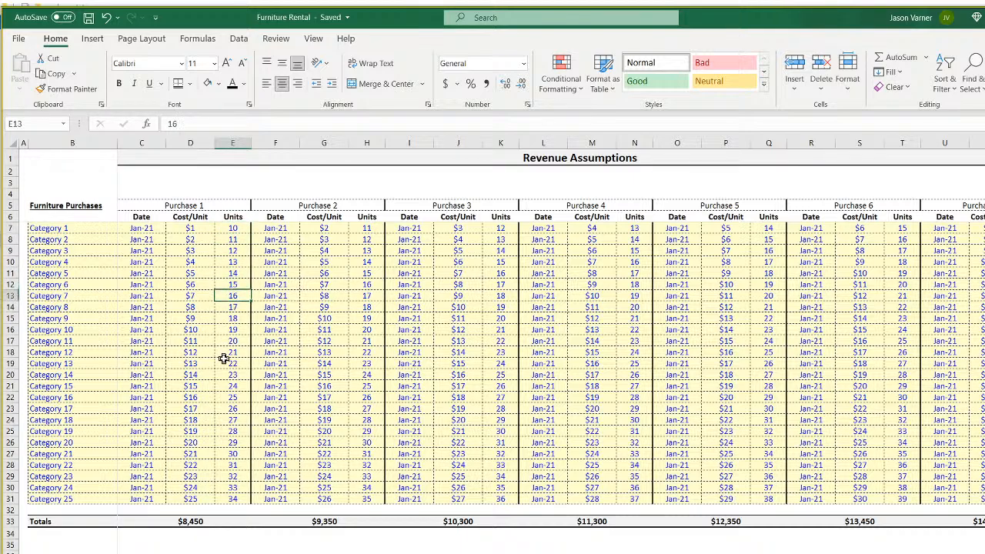
drag(236, 230, 230, 281)
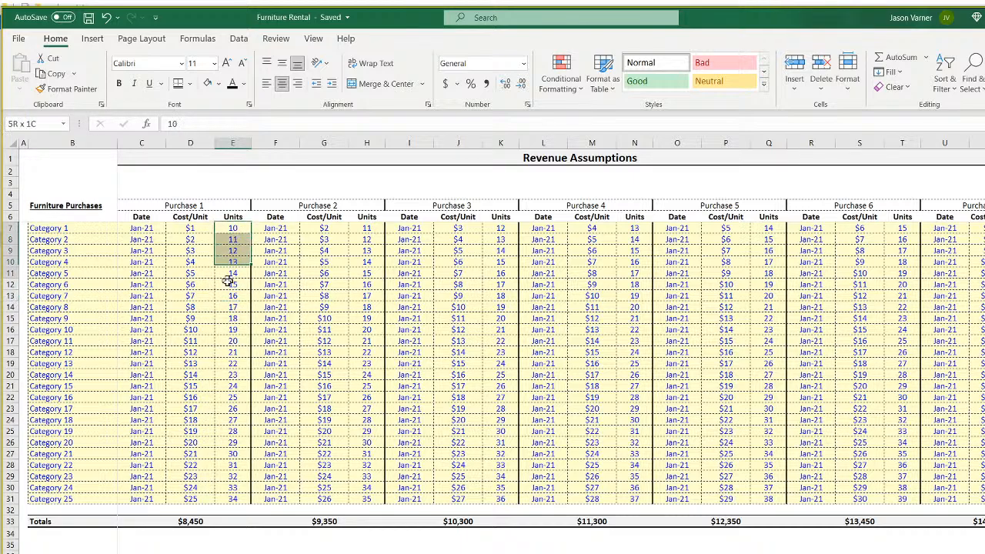
click(194, 227)
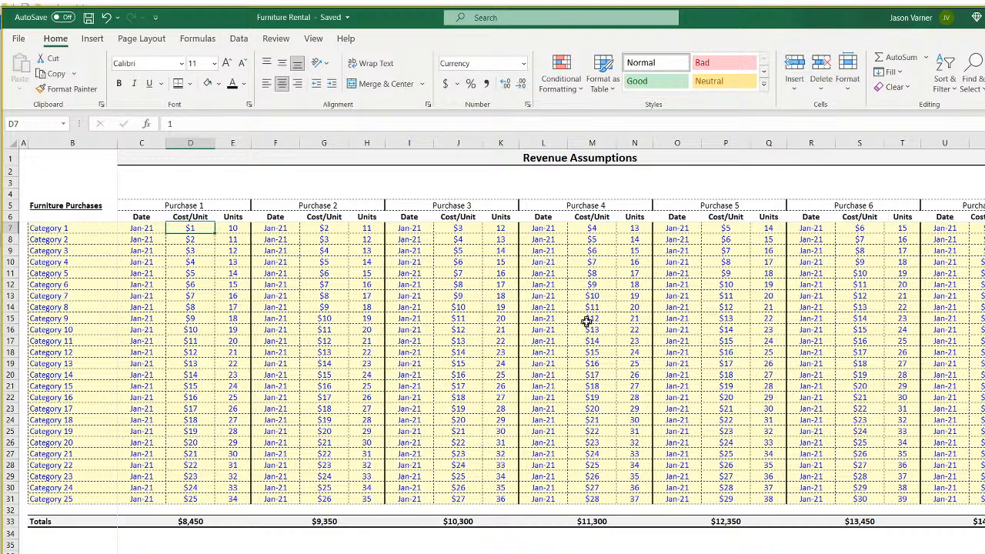
drag(233, 553, 408, 553)
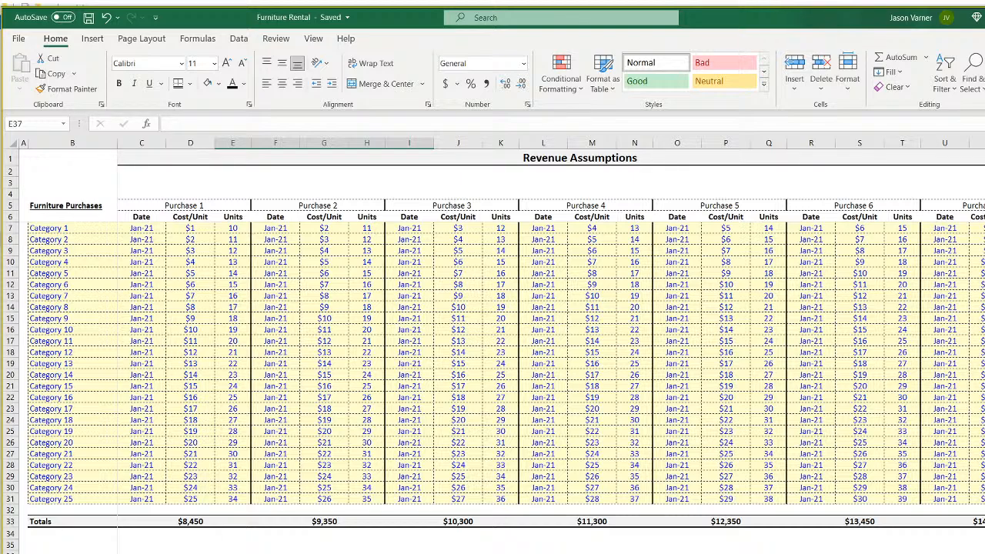
drag(230, 228, 231, 496)
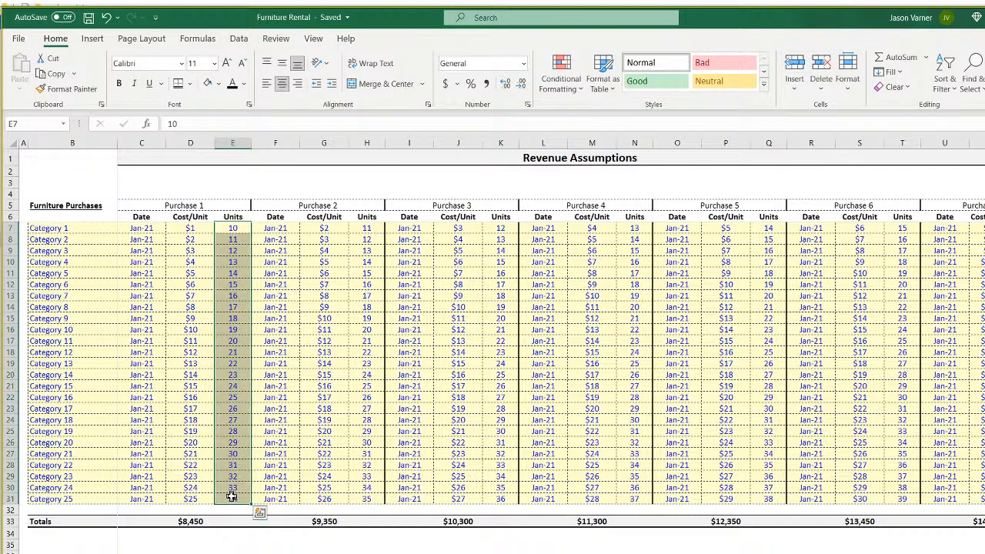
click(233, 553)
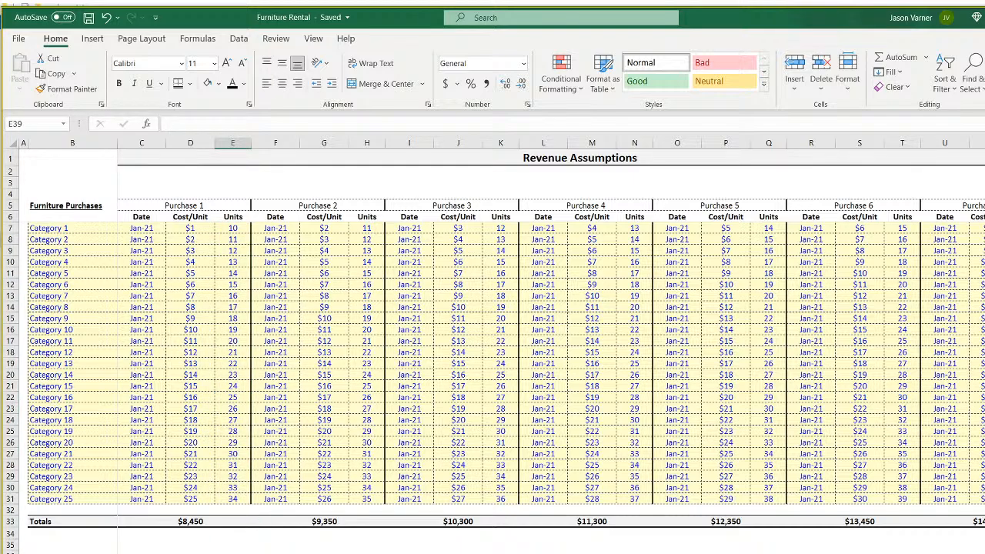
click(276, 552)
click(367, 553)
click(416, 552)
click(538, 552)
click(634, 552)
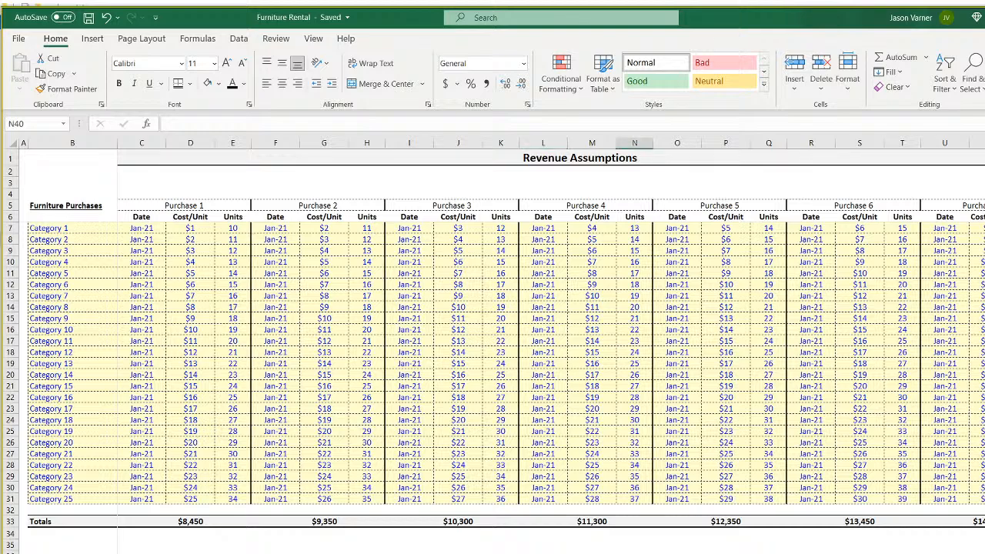
drag(142, 552, 978, 553)
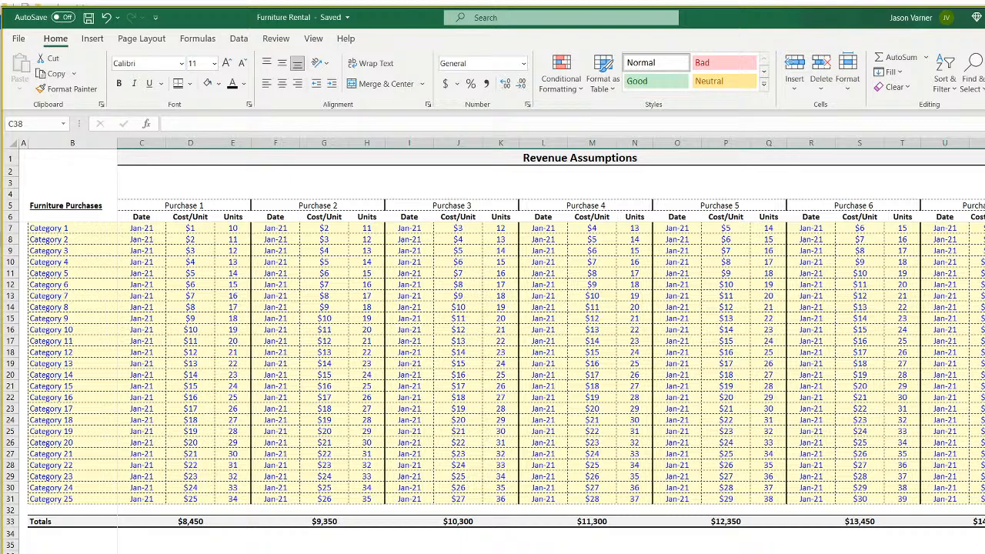
click(140, 543)
click(196, 545)
click(243, 544)
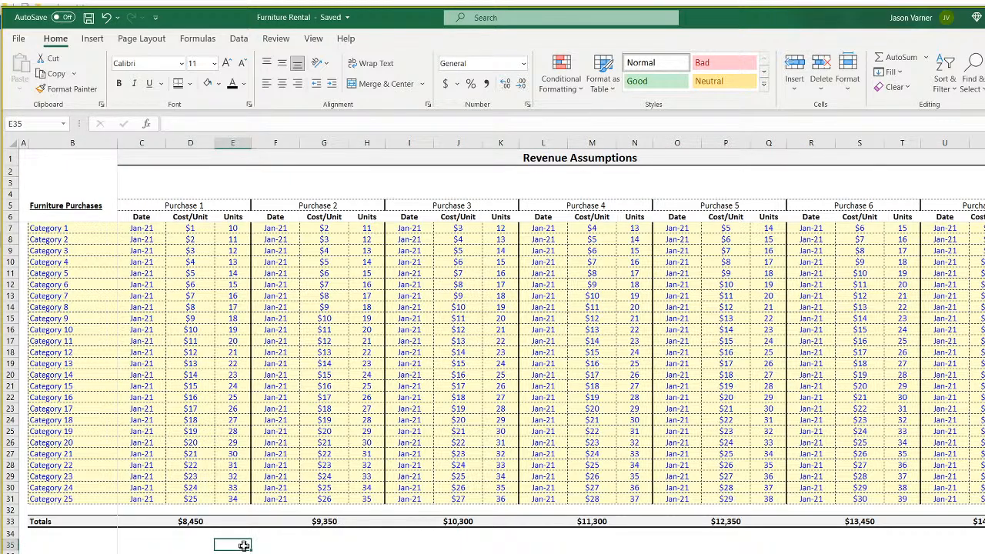
click(267, 545)
click(274, 553)
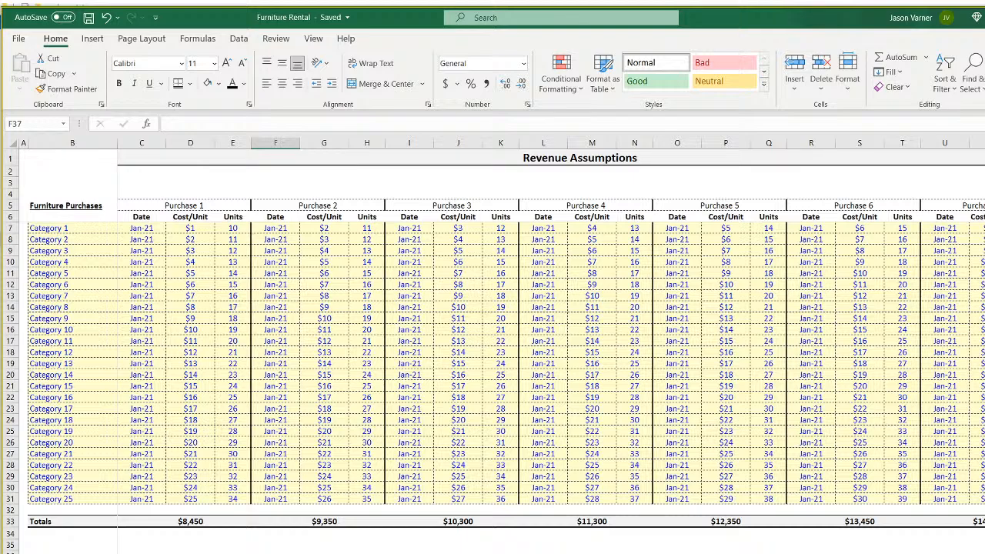
click(324, 552)
click(367, 553)
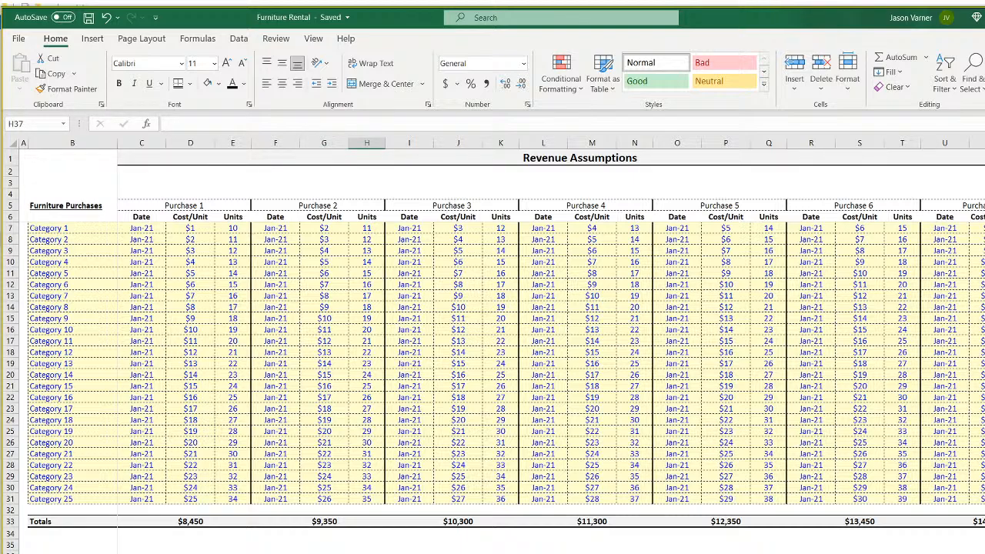
key(Right)
key(Right)
key(Right)
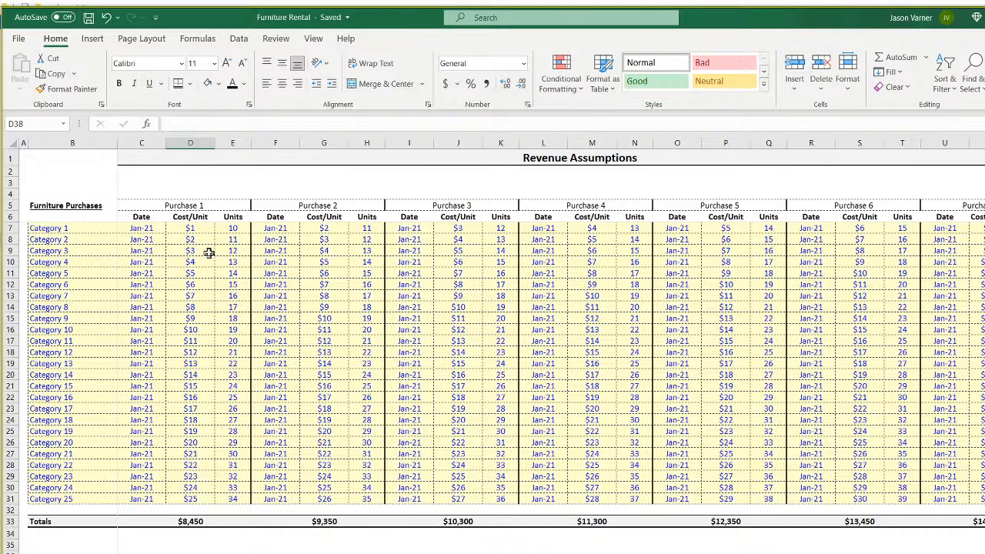
click(227, 228)
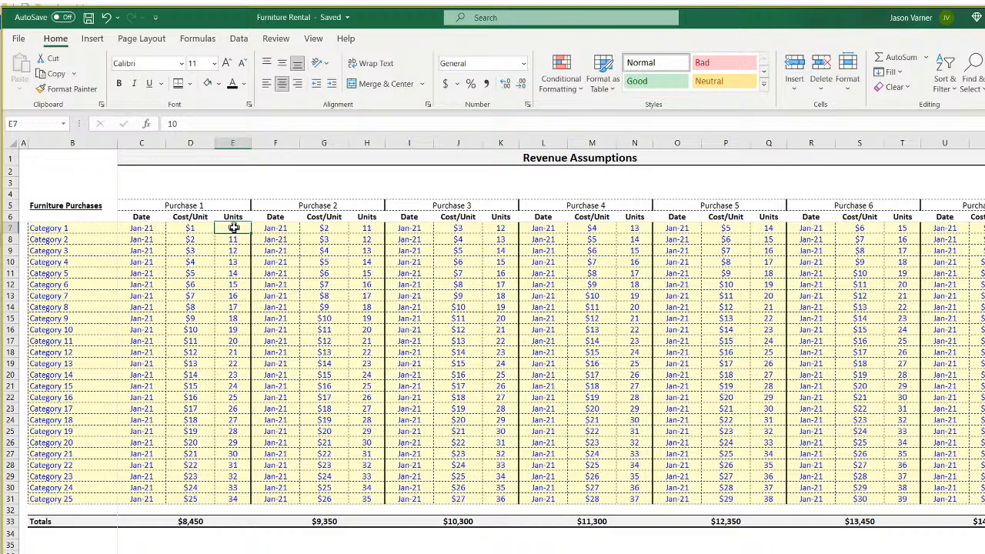
click(324, 553)
click(459, 553)
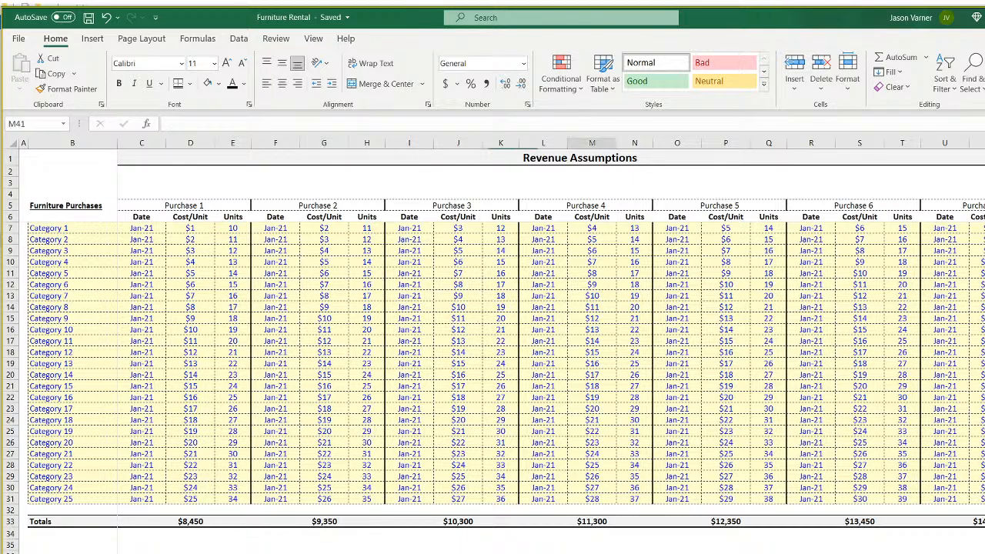
click(592, 553)
click(677, 553)
click(275, 553)
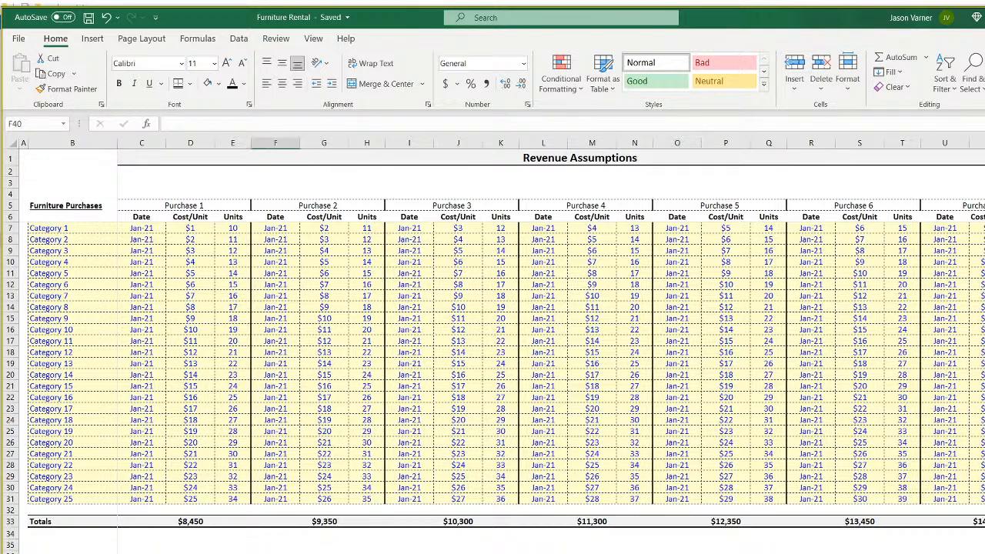
click(409, 553)
click(543, 553)
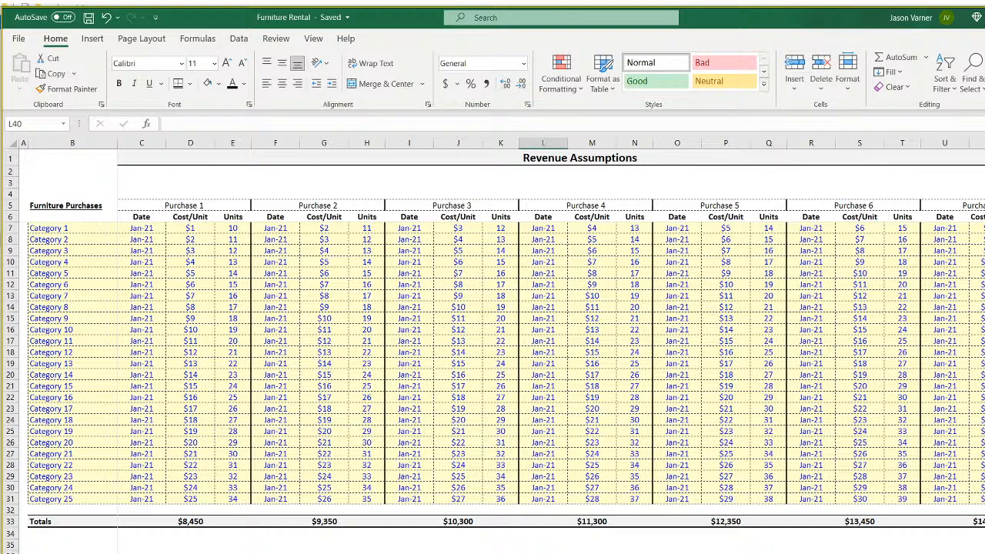
click(234, 553)
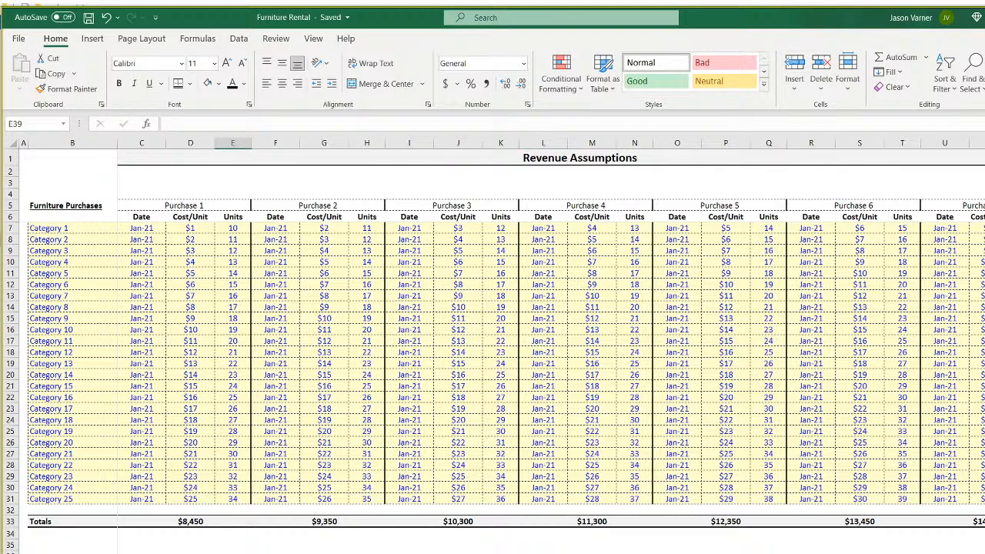
click(230, 228)
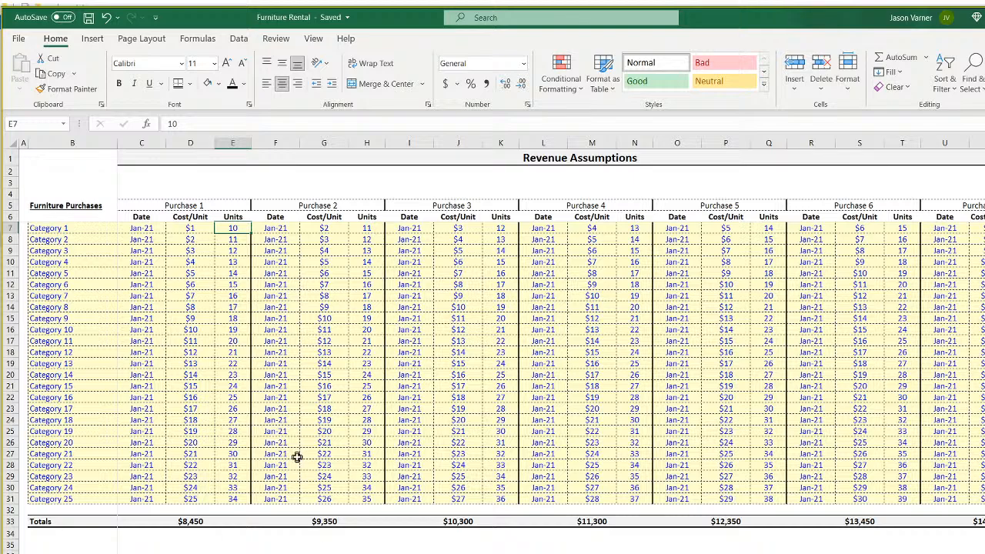
click(237, 240)
click(233, 260)
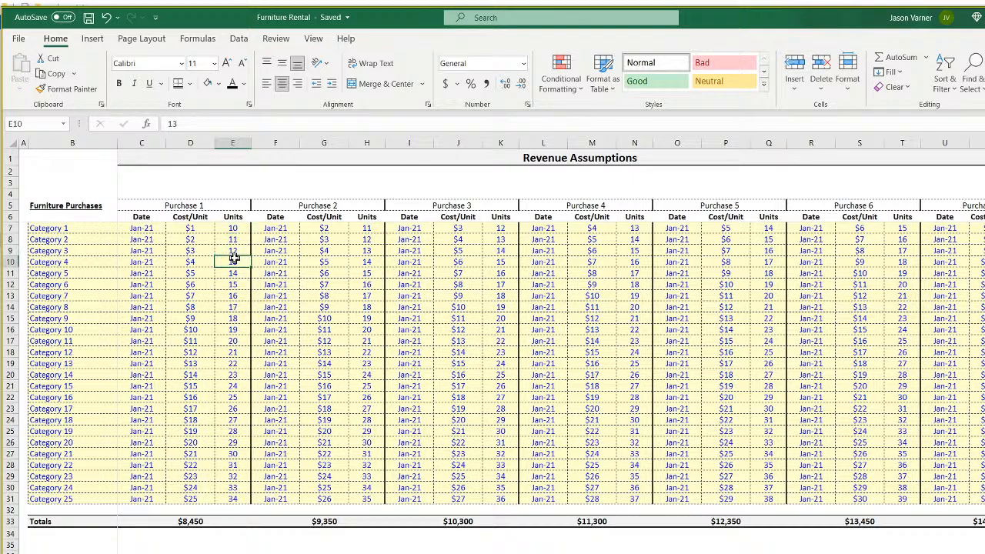
click(234, 298)
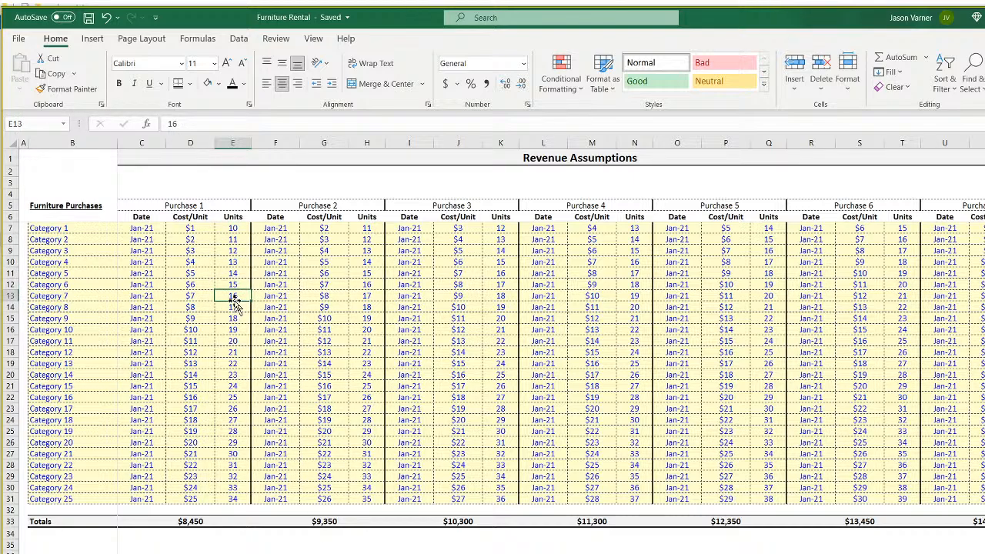
click(234, 226)
click(234, 270)
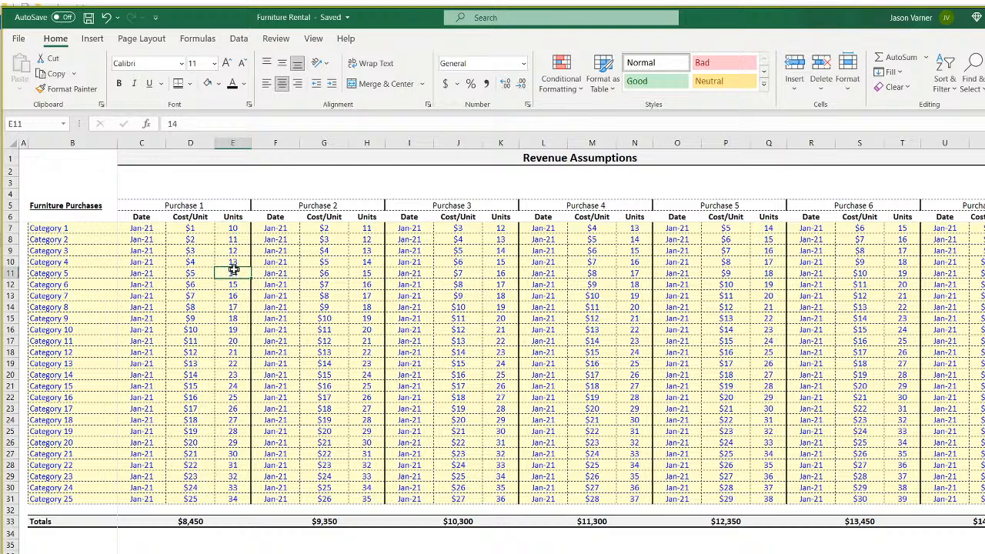
click(190, 553)
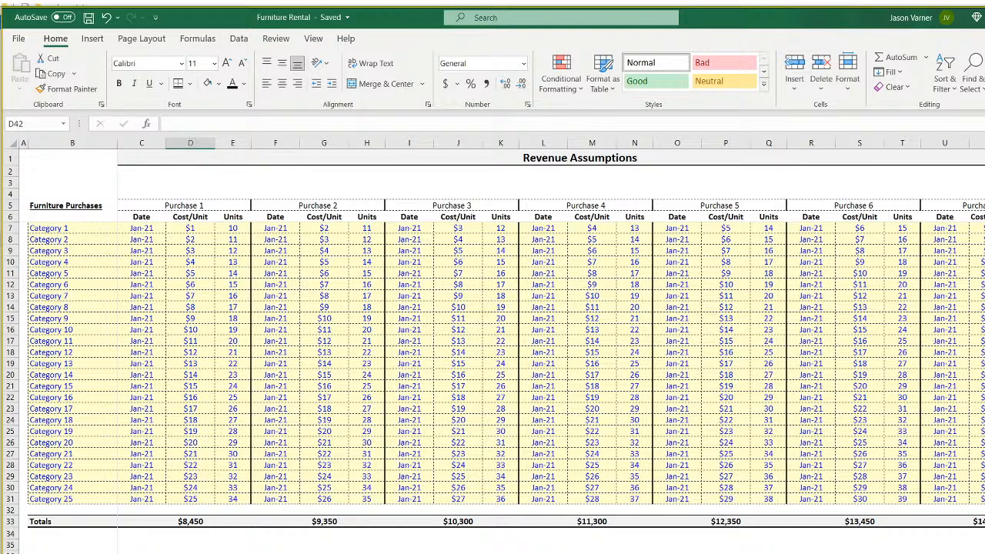
click(49, 552)
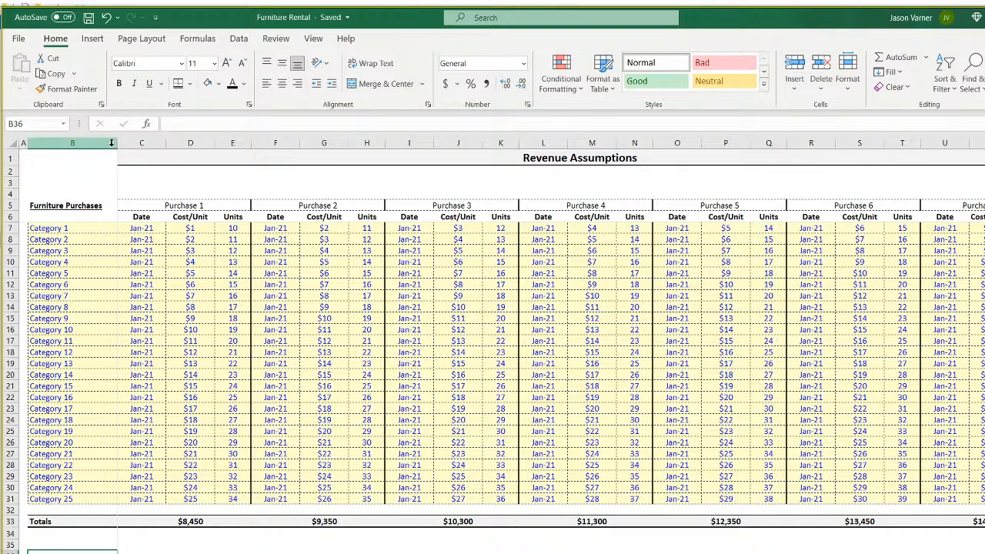
Widen column B and copy the Furniture Purchases heading to B36, renaming it 'Furniture Utilization'.
drag(117, 143, 137, 143)
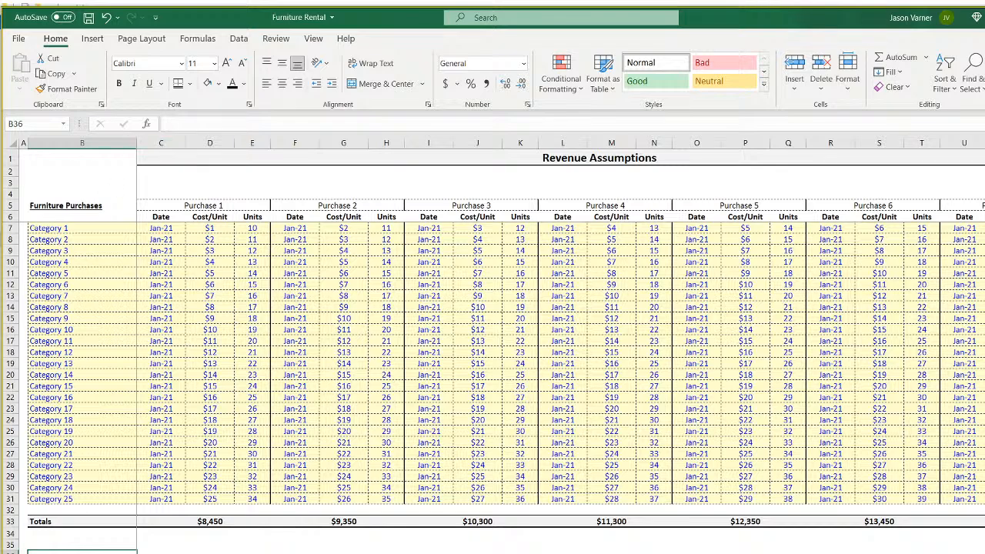
click(69, 205)
right_click(70, 204)
click(83, 223)
click(51, 533)
click(51, 551)
right_click(51, 551)
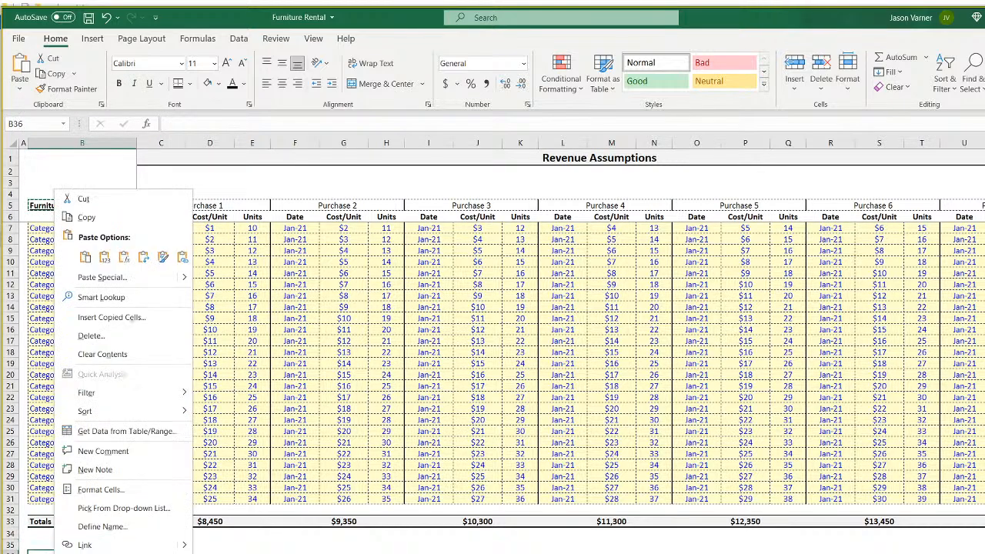
click(77, 280)
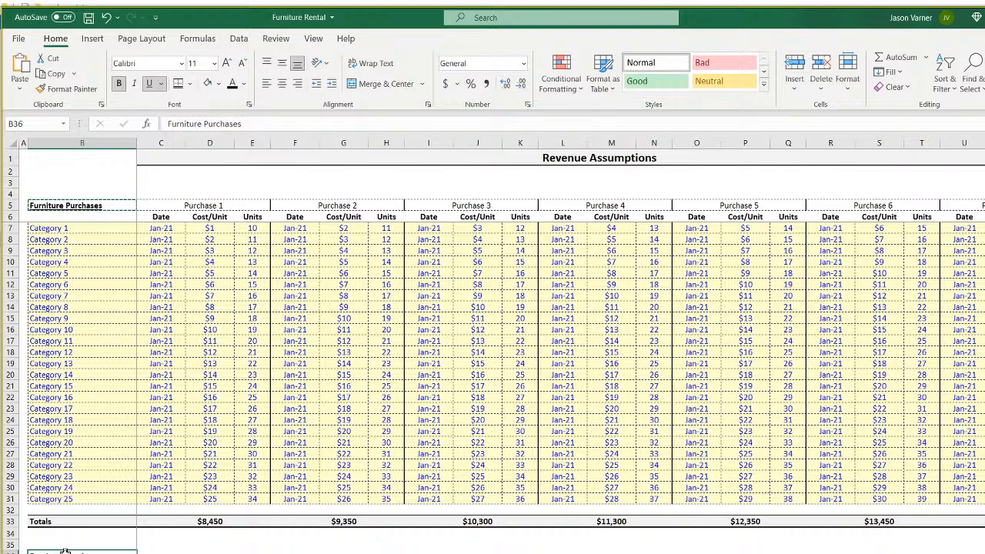
text(Furniture Utilization)
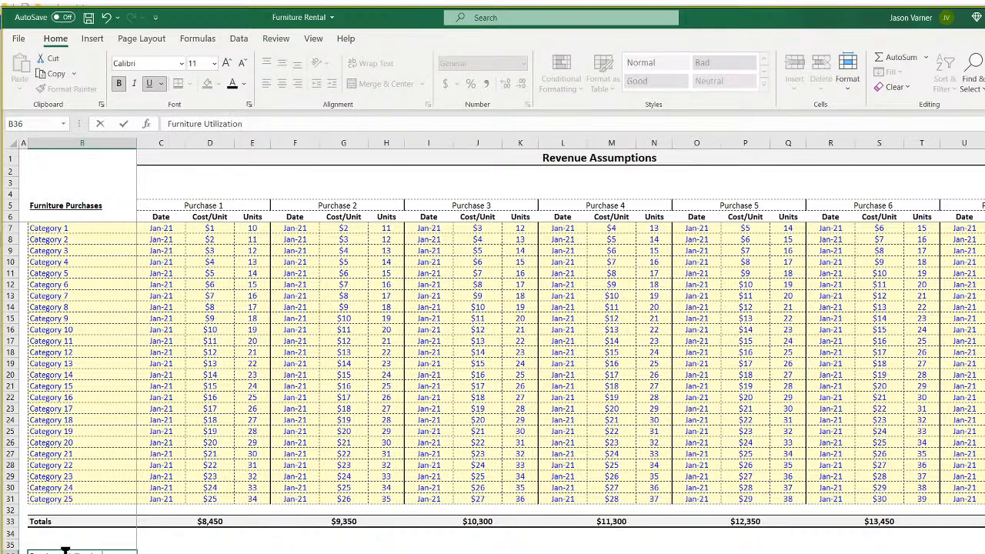
key(Return)
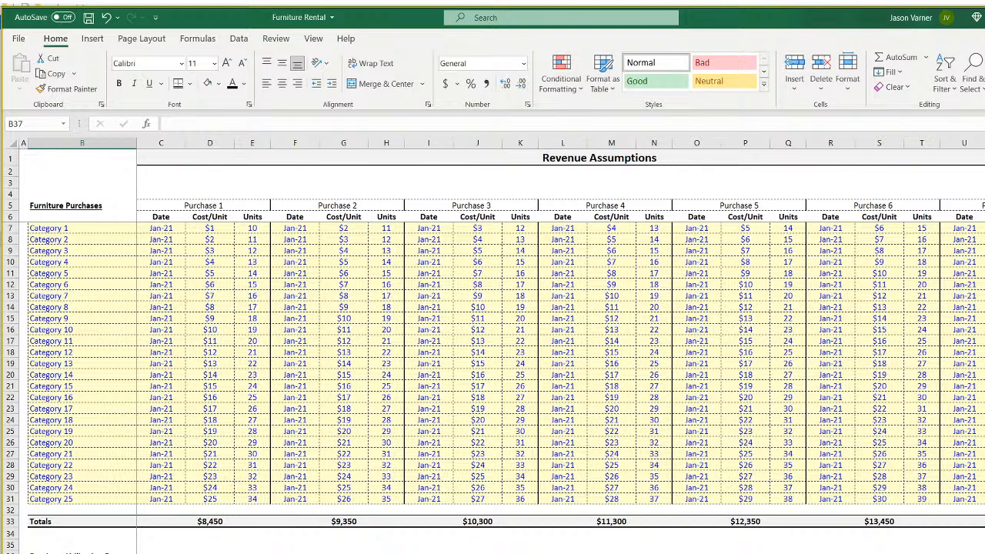
Enter 1 in C36 and =C36+1 in D36, extending the year formula across to G36.
click(158, 553)
text(1)
key(Return)
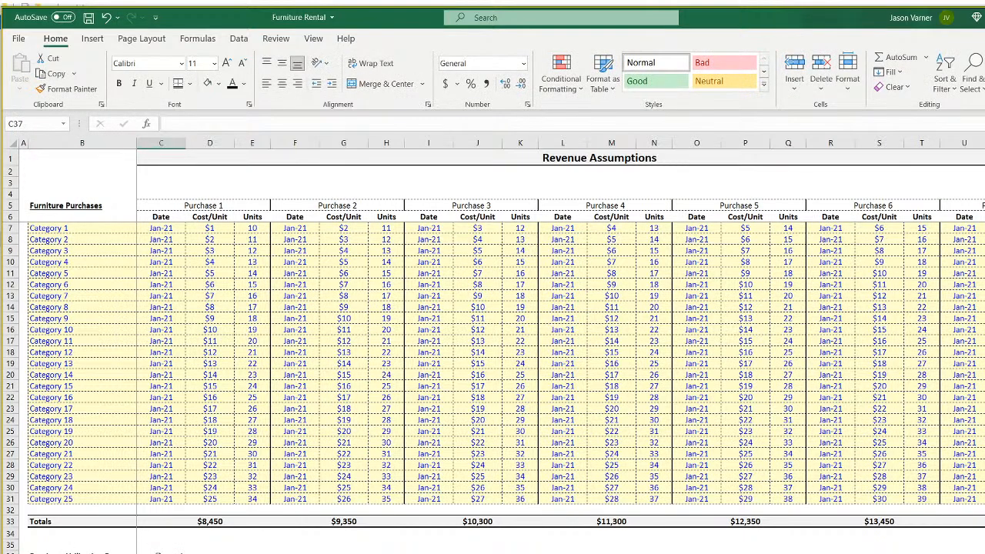
key(Up)
key(Right)
text(2)
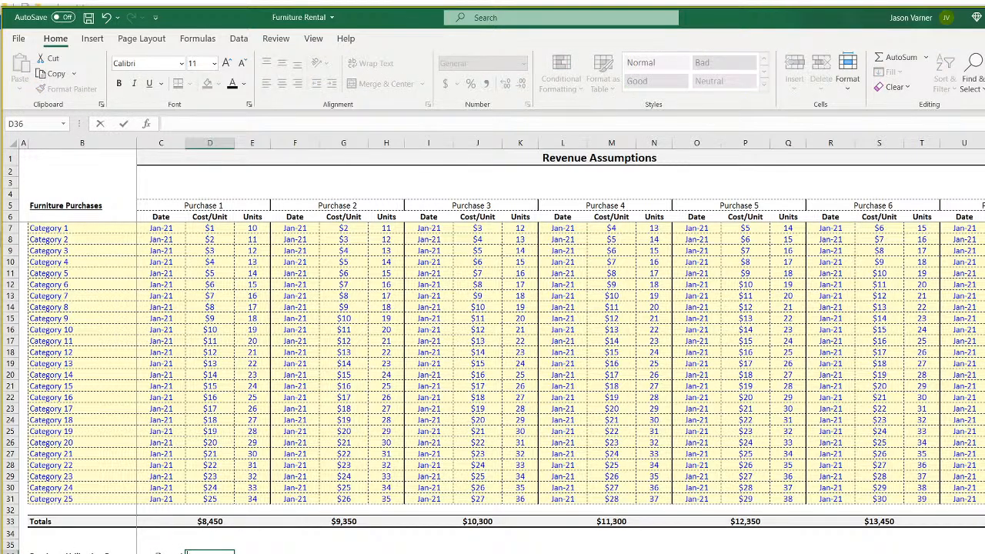
key(Left)
key(Right)
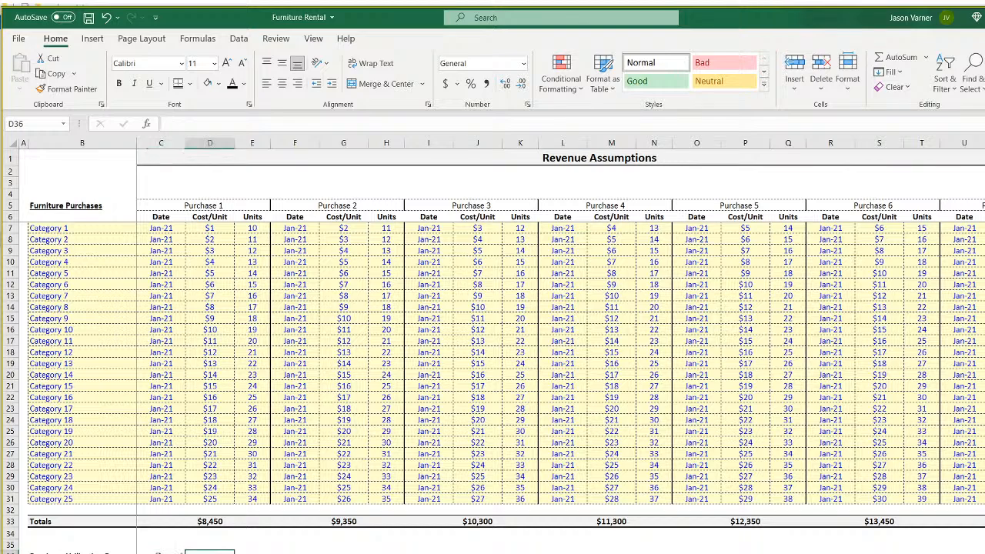
text(=)
key(Left)
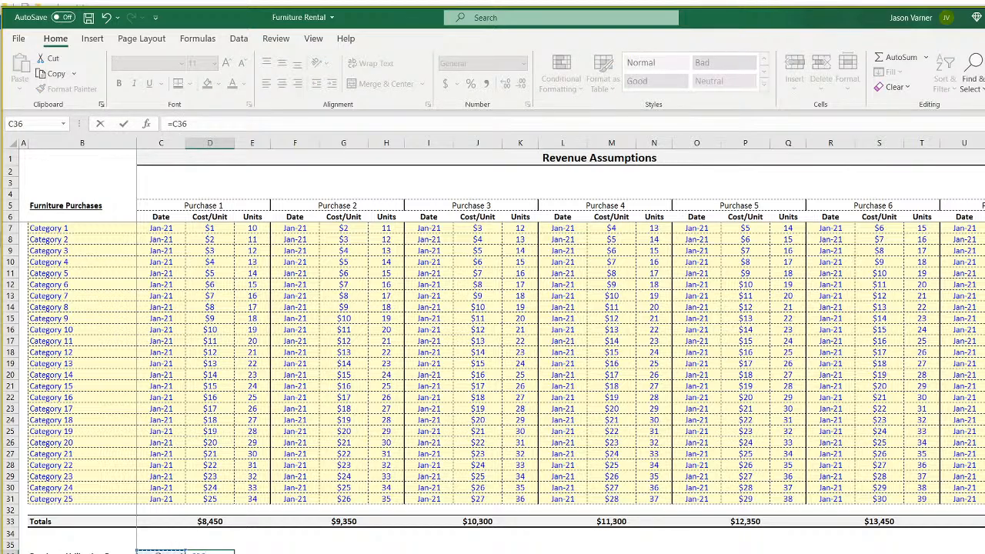
key(Return)
key(Up)
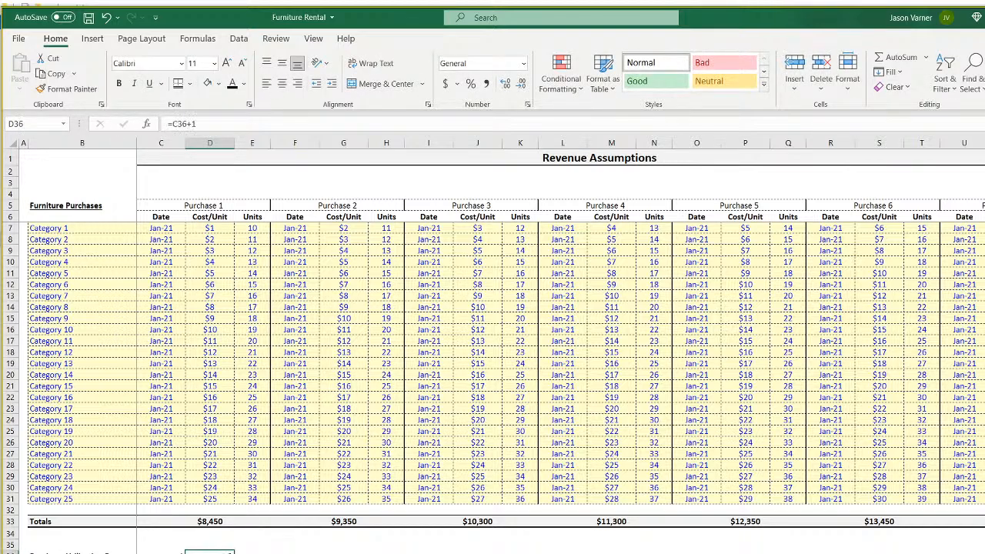
key(shift+Right)
key(shift+Right)
key(shift+Right)
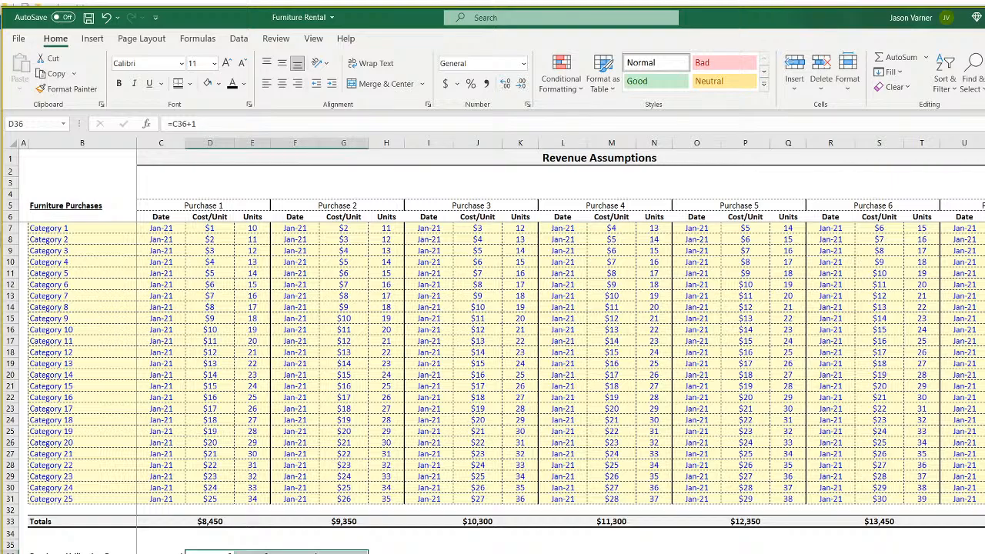
key(Left)
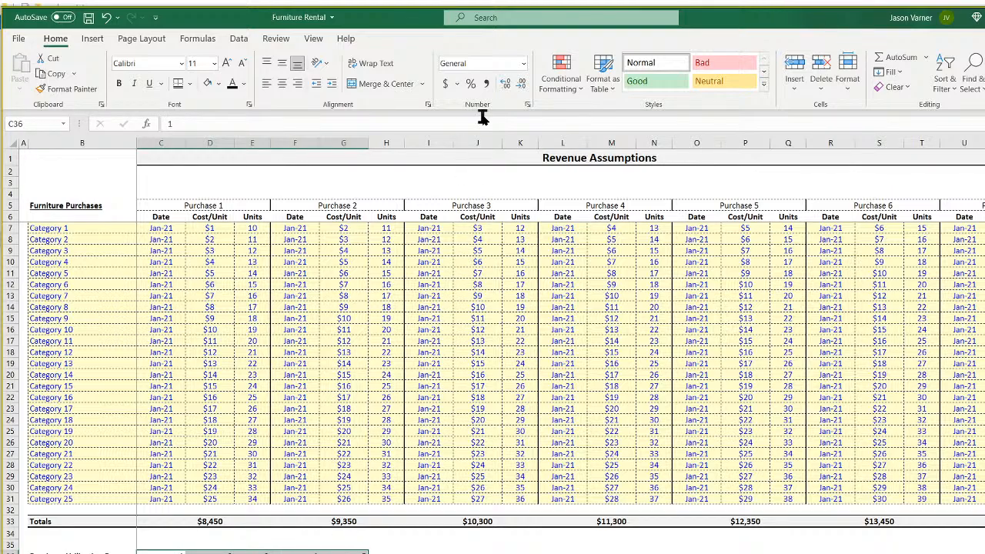
Give C36 the custom number format "Year" 0.
click(527, 104)
click(378, 221)
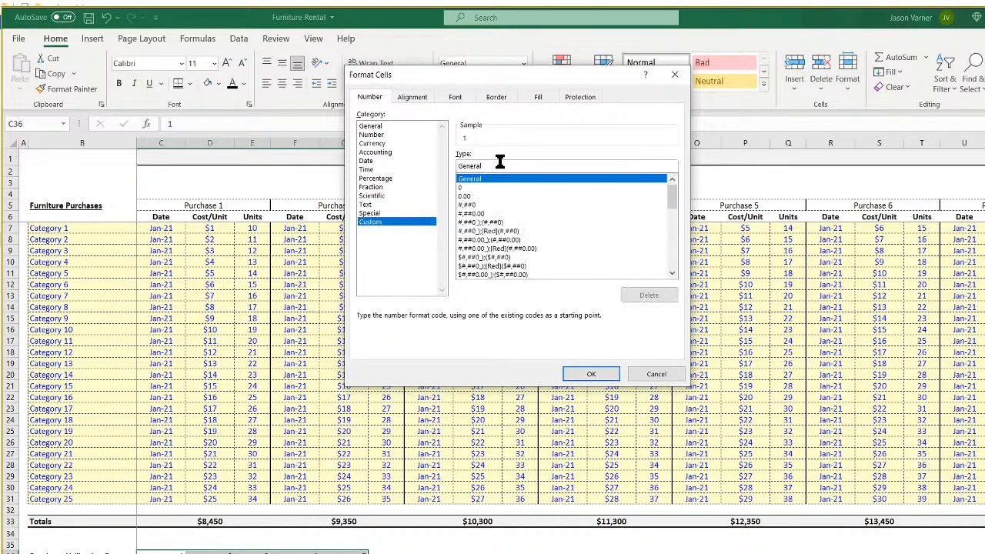
text(")
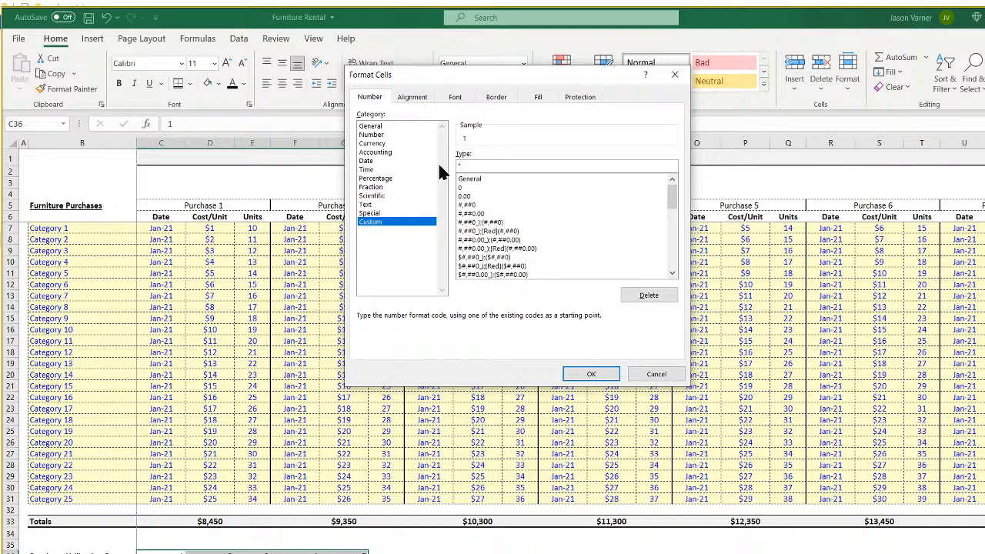
text(Year" #)
key(Return)
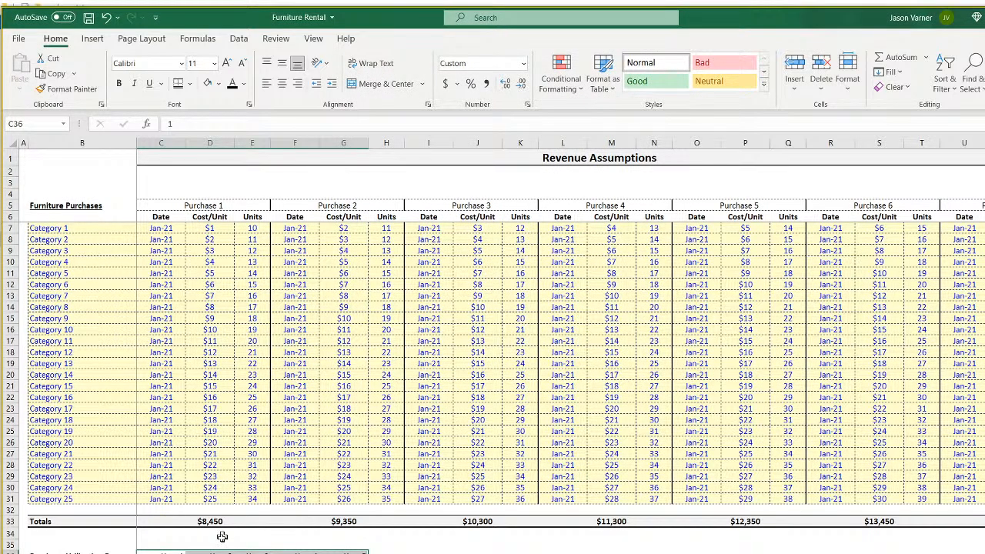
Enter =Validation!A1 in C35 and =DATE(YEAR(C35)+1,1,1) in D35.
click(159, 544)
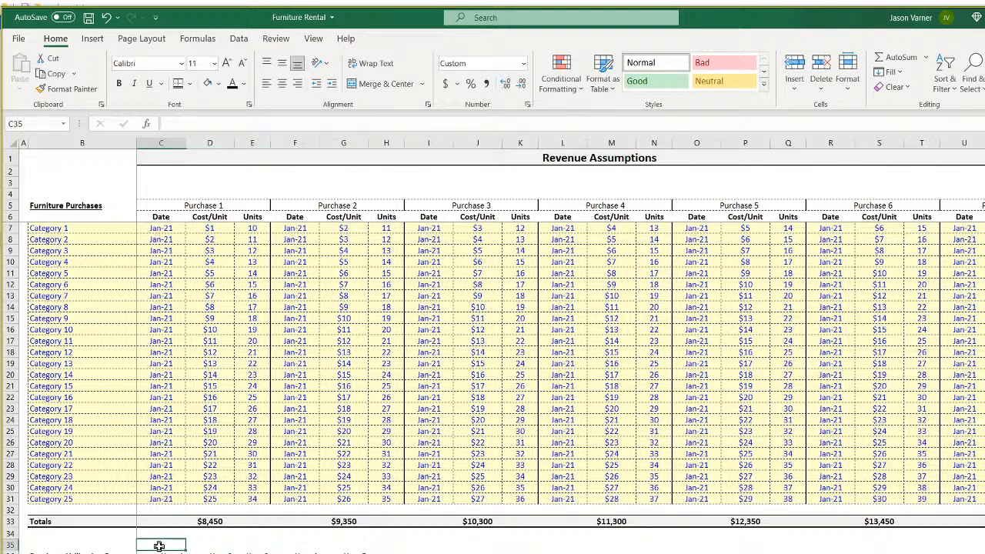
text(=)
key(ctrl+Page_Down)
scroll(72, 214, up, 7)
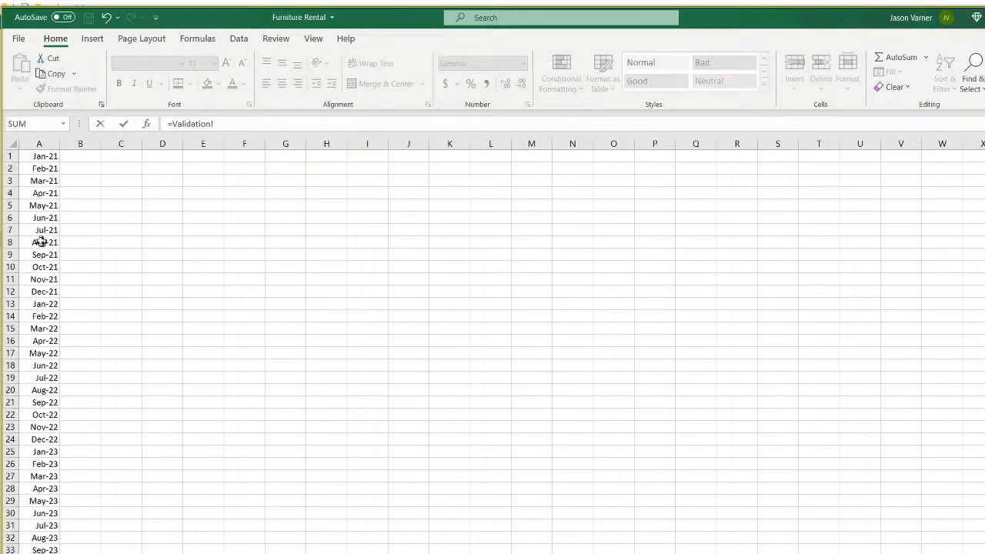
click(35, 156)
key(Return)
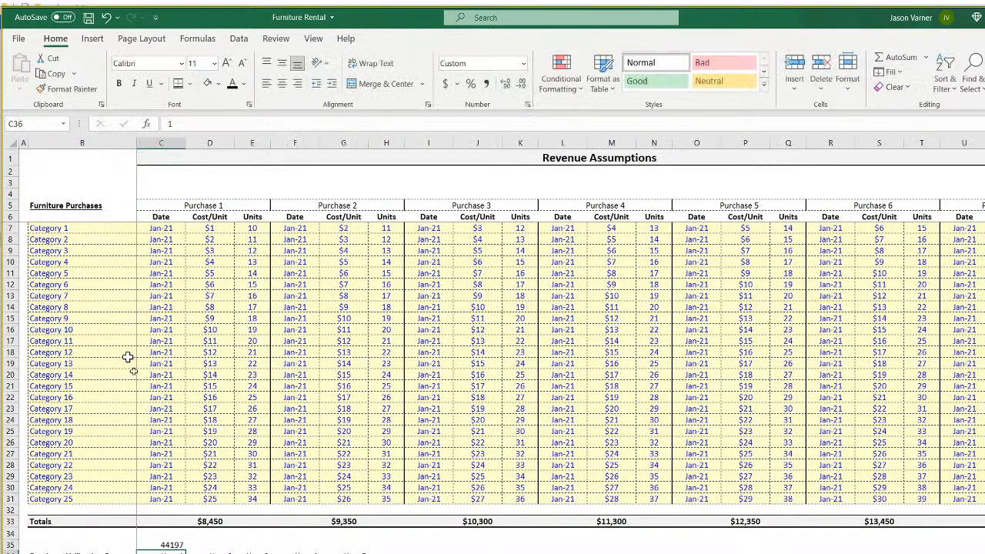
click(202, 546)
text(=date(year()
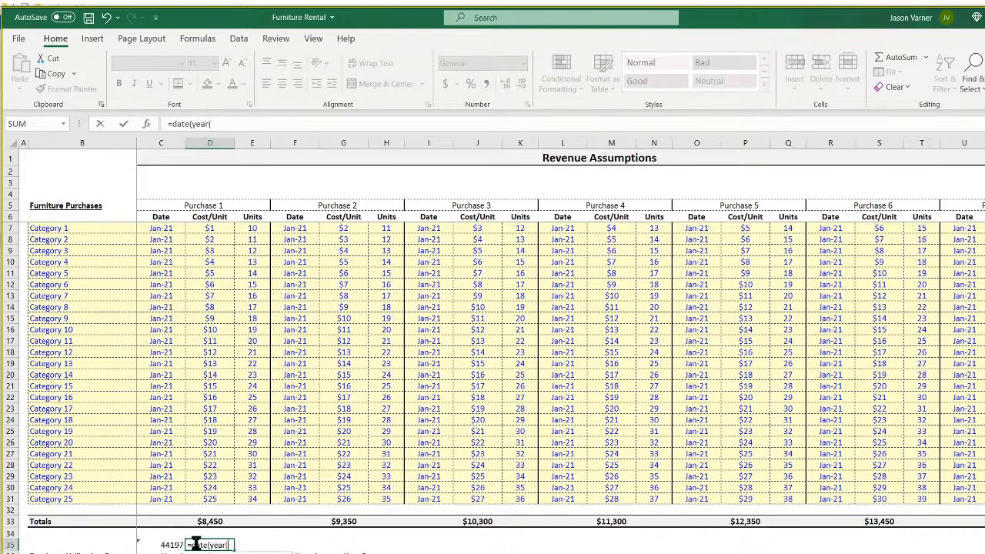
click(165, 545)
text())
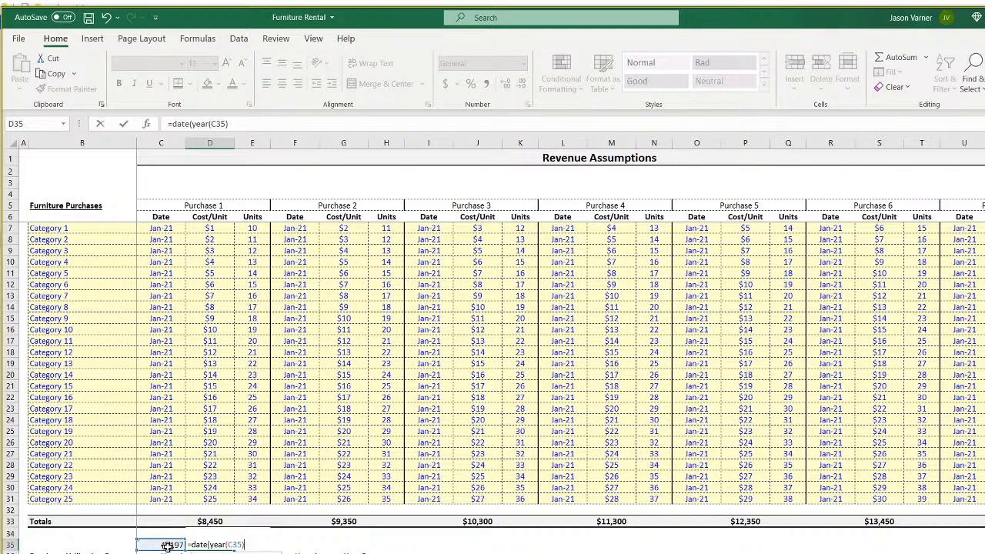
text(+1,1,1)
key(Return)
key(Return)
Format C35:D35 with the custom date format "FY" yyyy.
drag(167, 547, 223, 545)
click(527, 105)
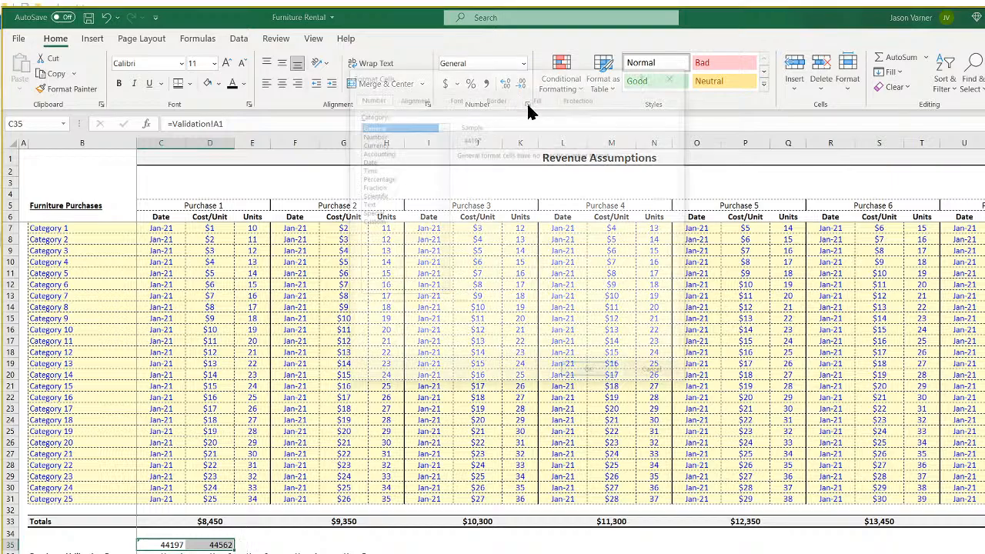
click(375, 159)
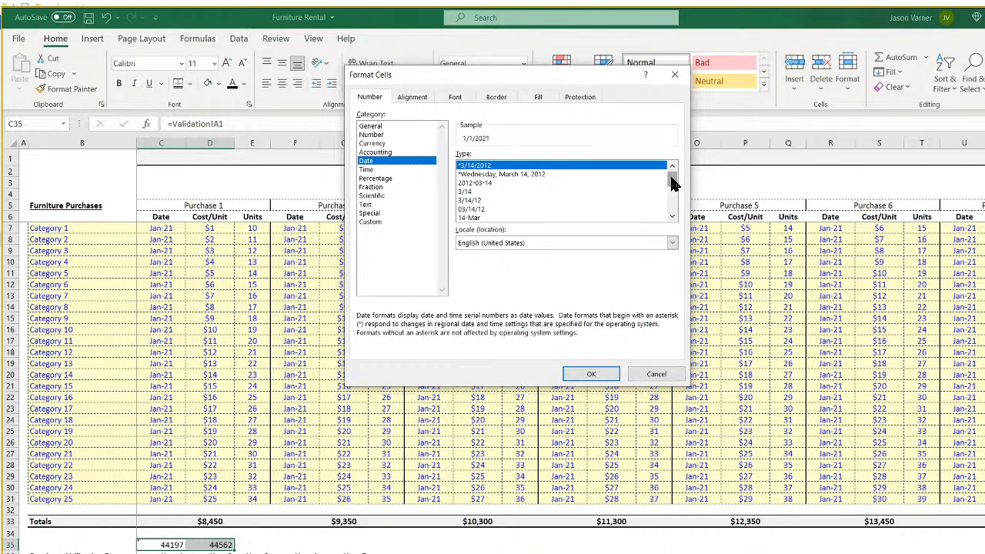
click(673, 212)
drag(673, 204, 680, 176)
click(368, 222)
drag(500, 166, 429, 165)
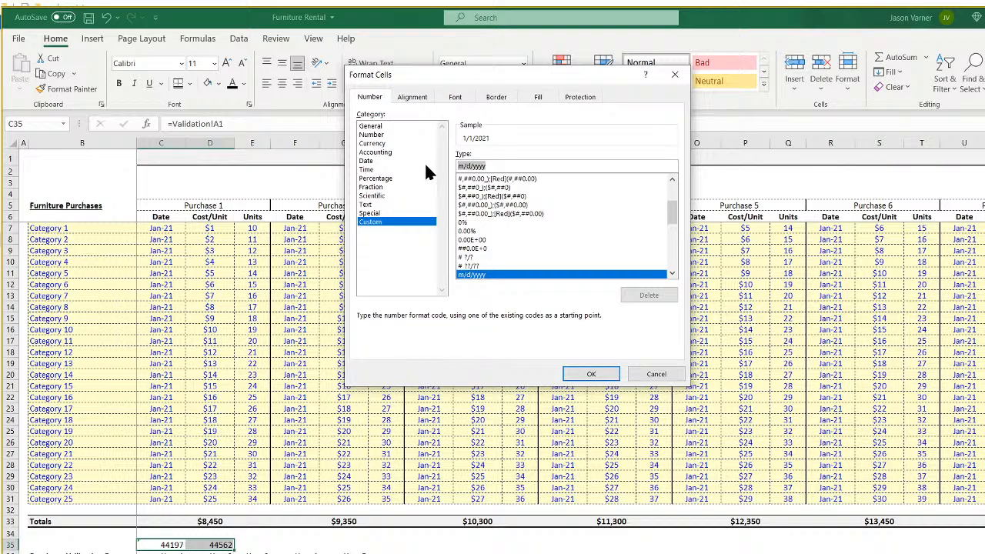
text("FY" yyyy)
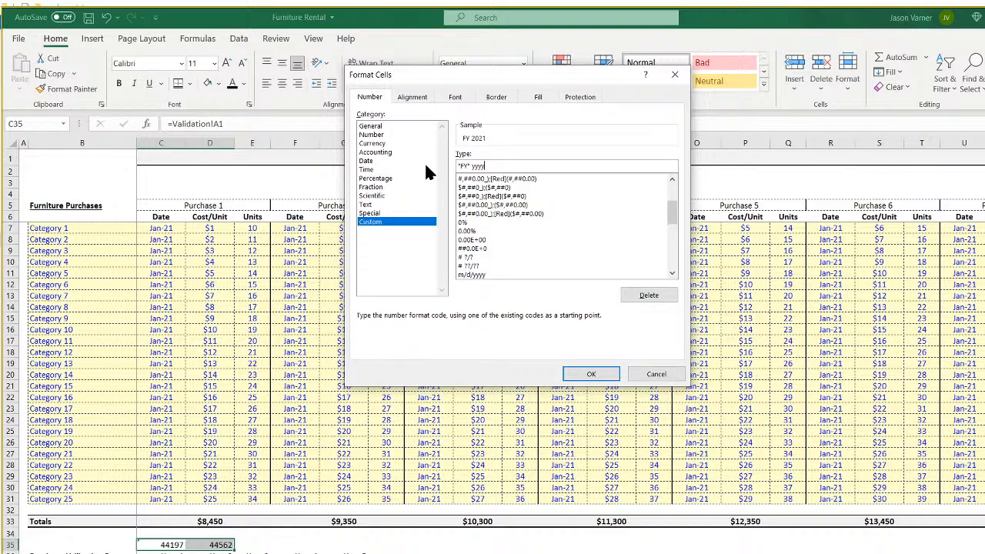
key(Return)
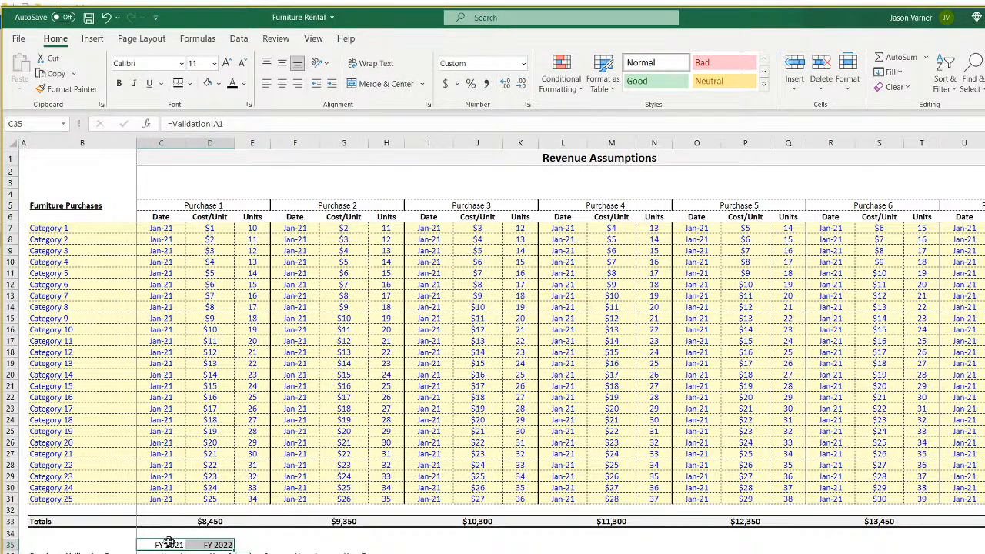
Insert a blank row above the fiscal years, copy the FY formula across, and clear the extra FY 2026.
right_click(6, 545)
click(62, 422)
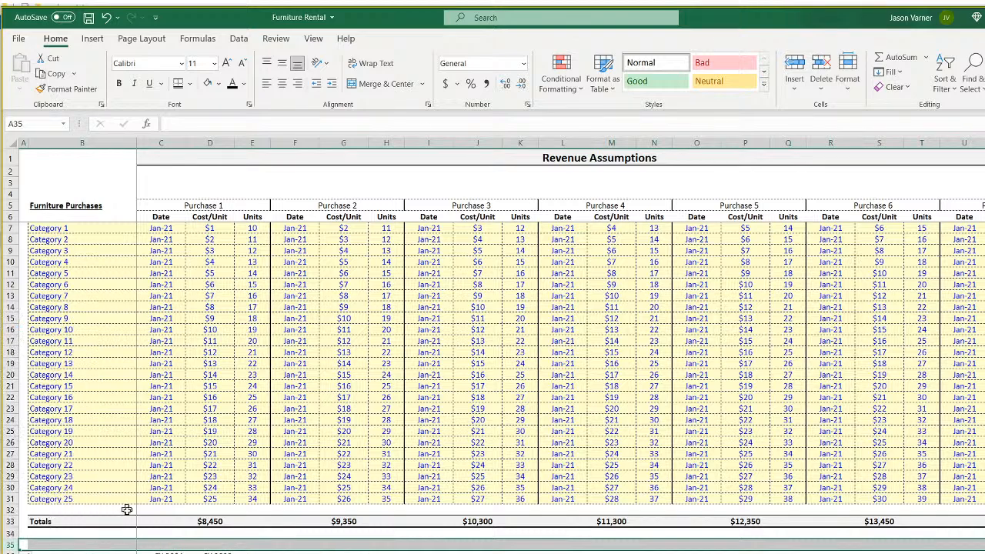
click(219, 553)
drag(234, 553, 396, 553)
click(402, 545)
key(Delete)
click(562, 553)
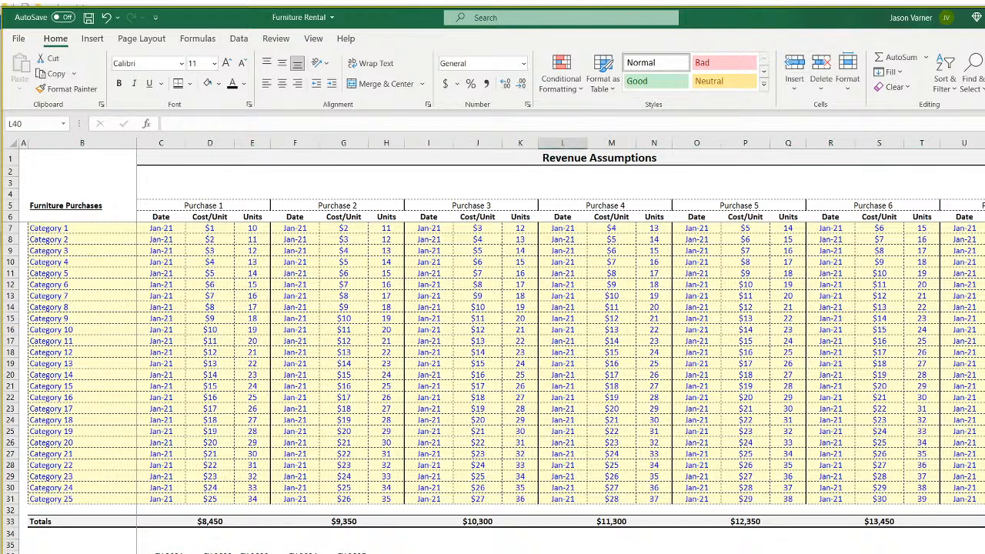
Copy the 25 category names and paste them under the utilization heading starting at B38.
click(83, 553)
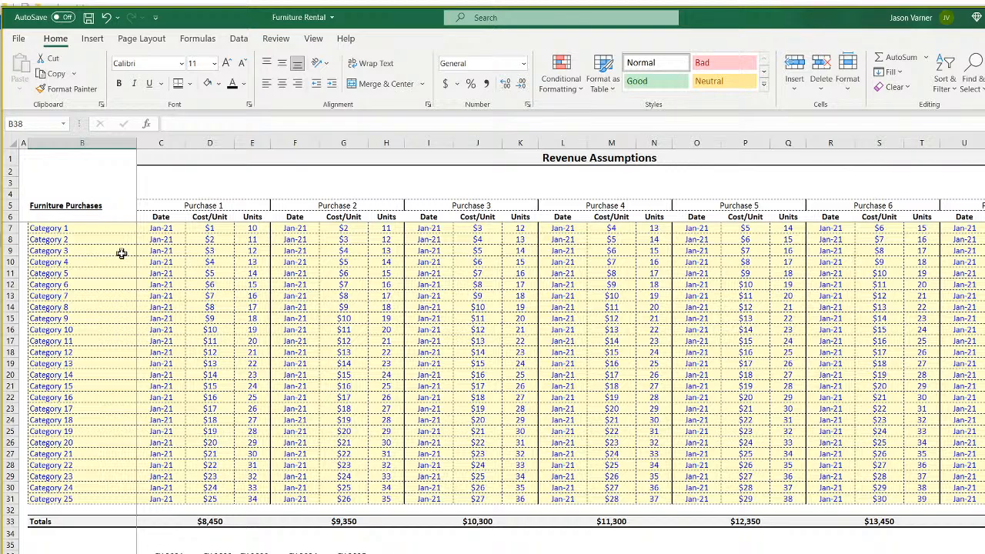
drag(81, 227, 83, 260)
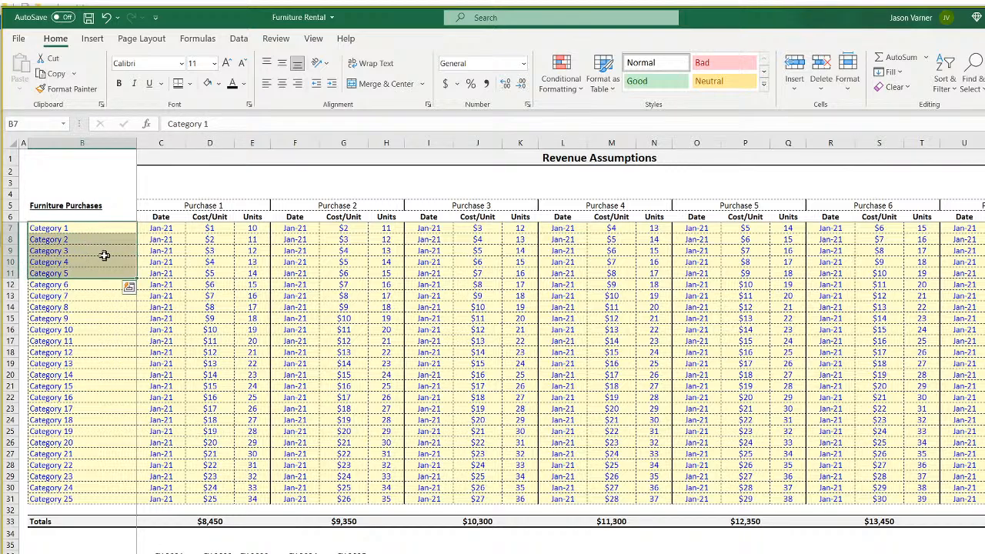
right_click(86, 246)
click(93, 277)
click(82, 228)
key(ctrl+v)
drag(81, 229, 61, 499)
right_click(83, 323)
click(127, 355)
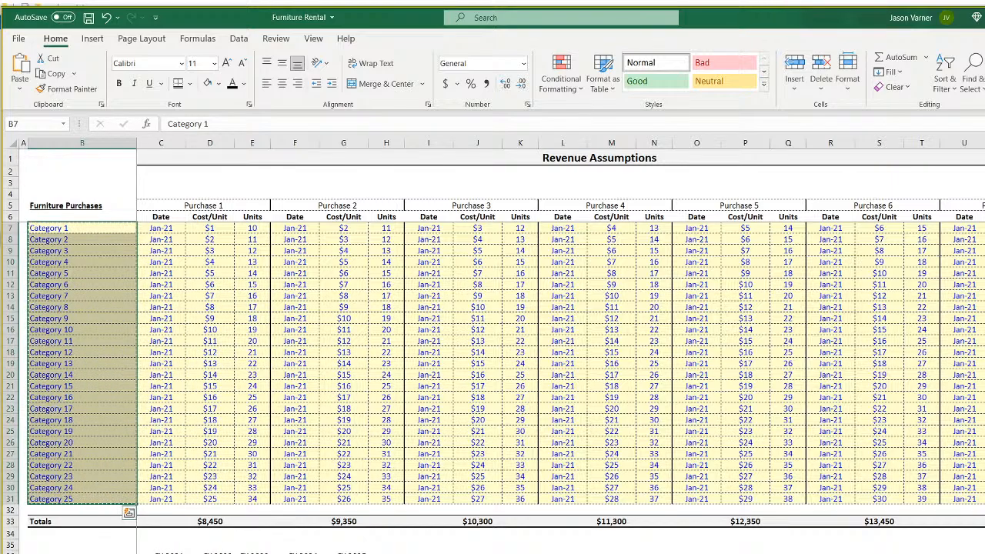
right_click(60, 553)
click(87, 279)
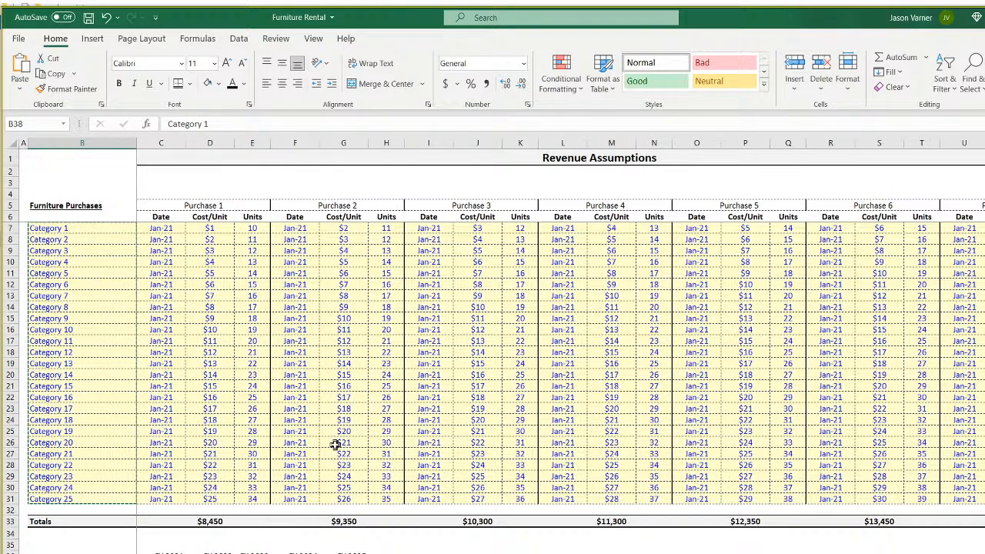
scroll(334, 444, down, 7)
click(83, 335)
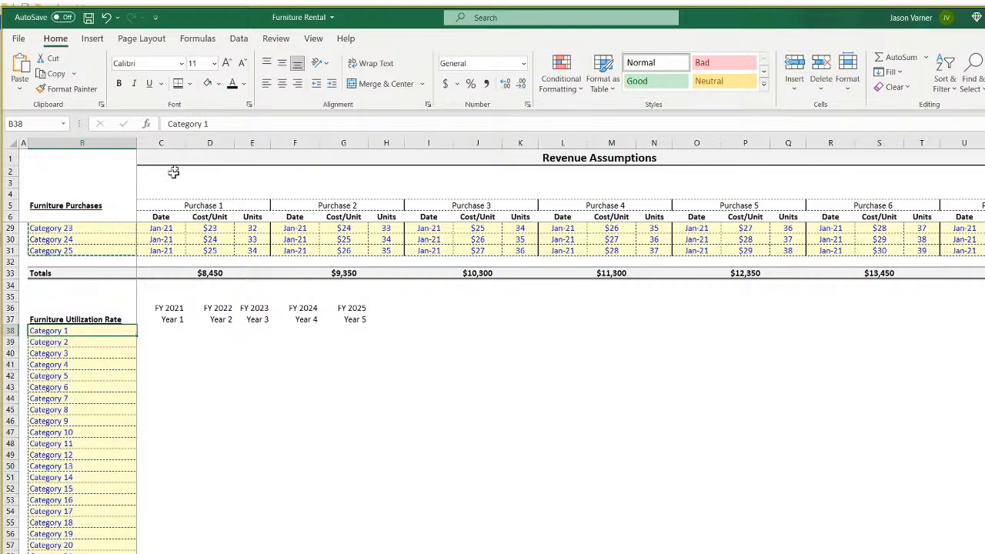
key(Escape)
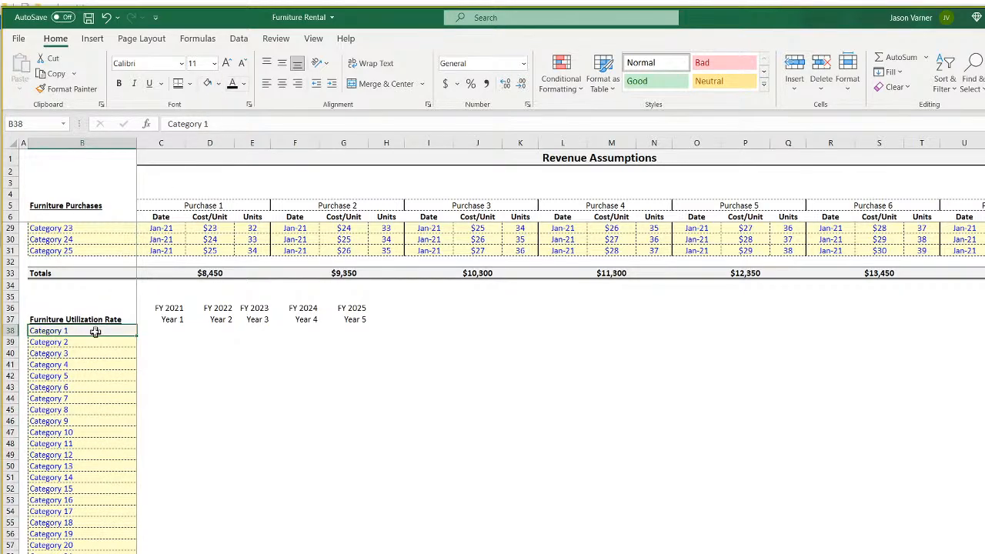
Replace B38 with =B7 and fill the link down through the category rows.
text(=)
scroll(197, 510, up, 7)
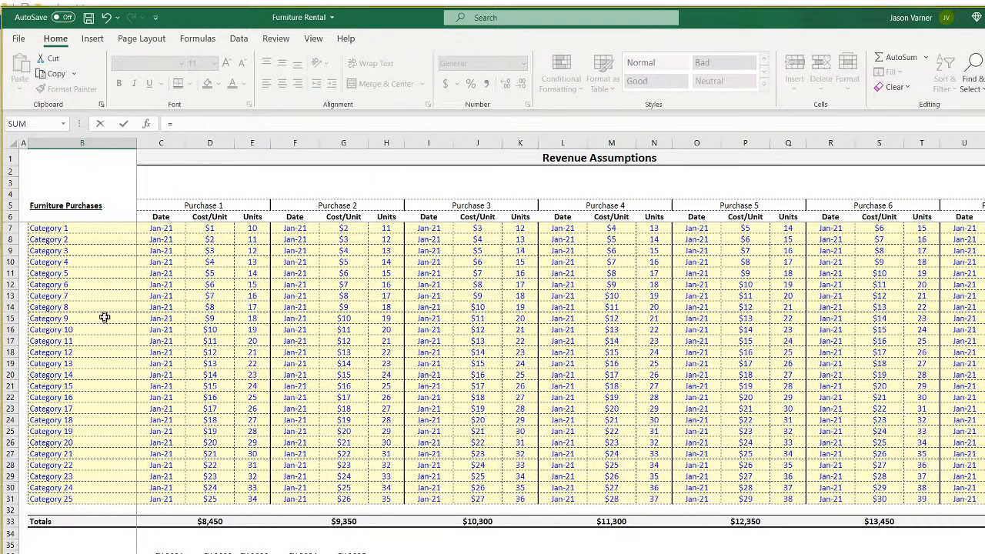
click(83, 230)
key(Return)
click(107, 455)
drag(136, 461, 137, 550)
scroll(251, 550, up, 4)
Copy the yellow $20 input cell D26 into C38, then fill it across FY 2021–FY 2025 and down the category rows.
drag(168, 510, 346, 552)
right_click(221, 271)
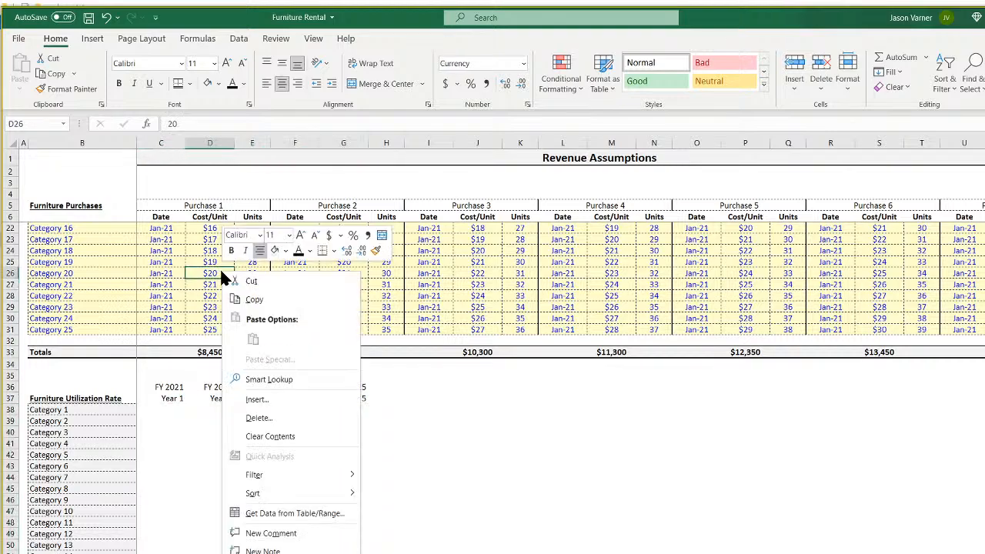
click(259, 306)
click(160, 410)
right_click(160, 410)
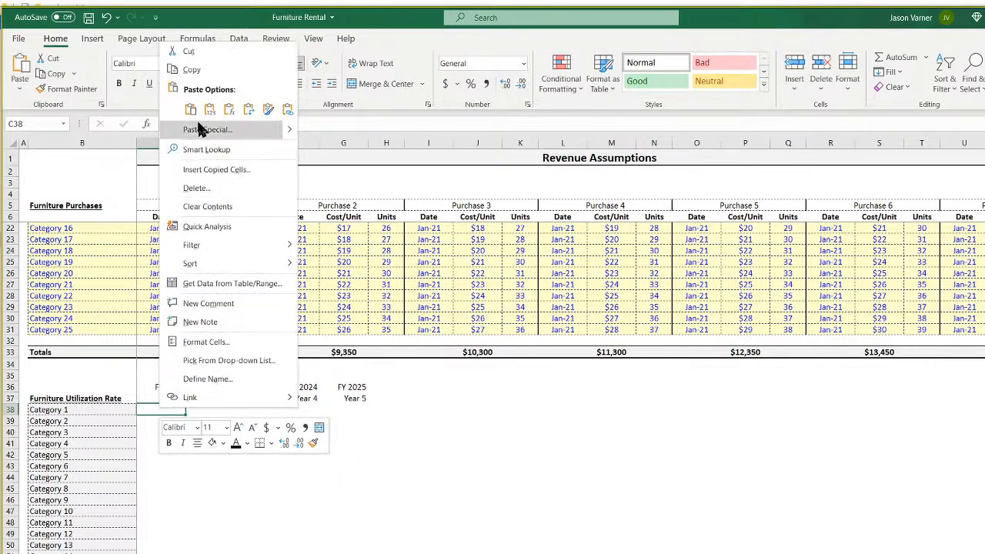
click(188, 112)
drag(185, 415, 368, 552)
click(171, 386)
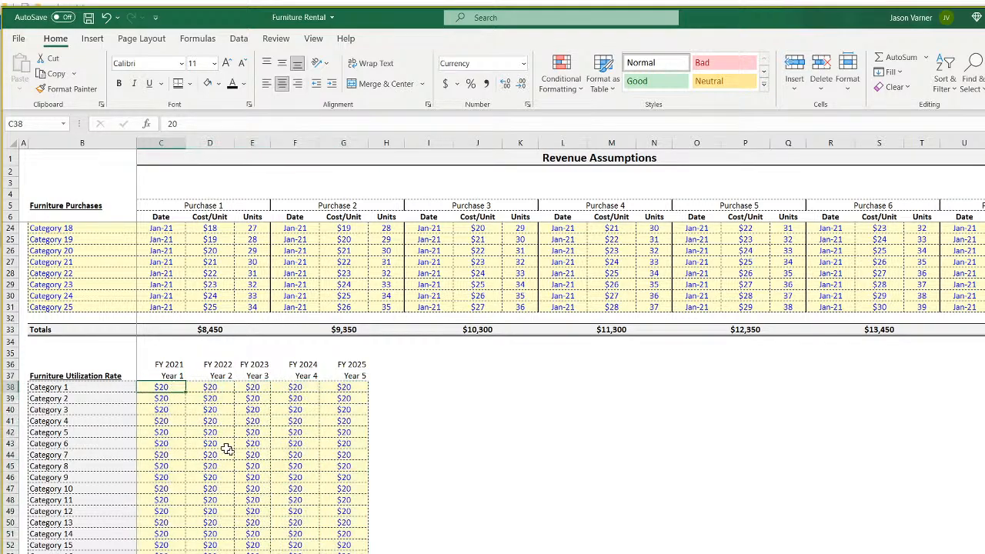
Check a Units value in the purchases table, then step through the first rate row and its year headers.
scroll(280, 471, up, 6)
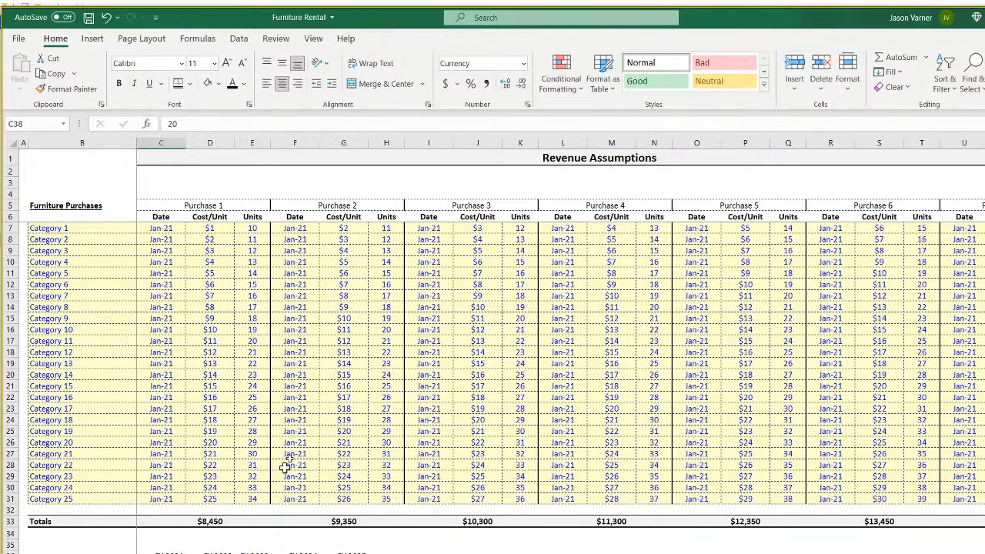
click(253, 230)
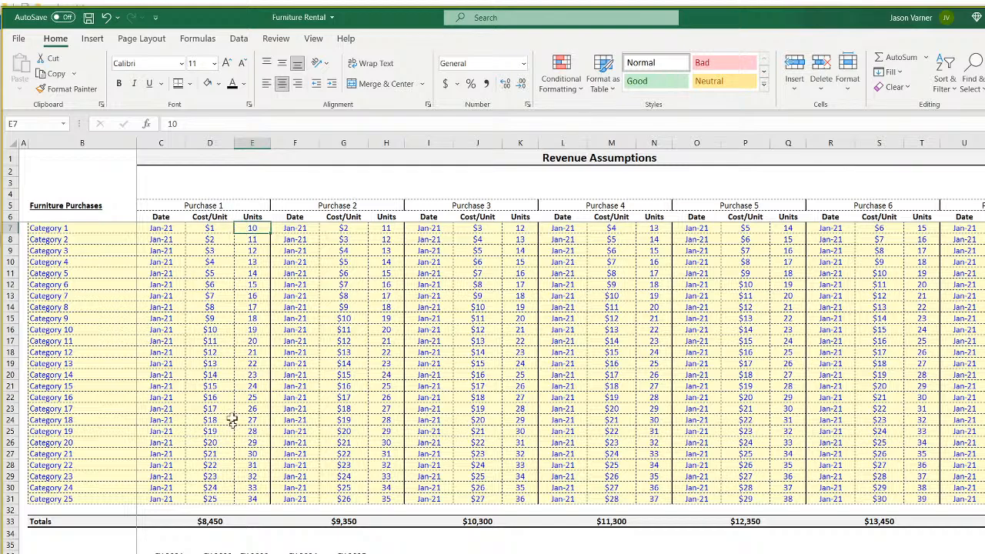
click(161, 553)
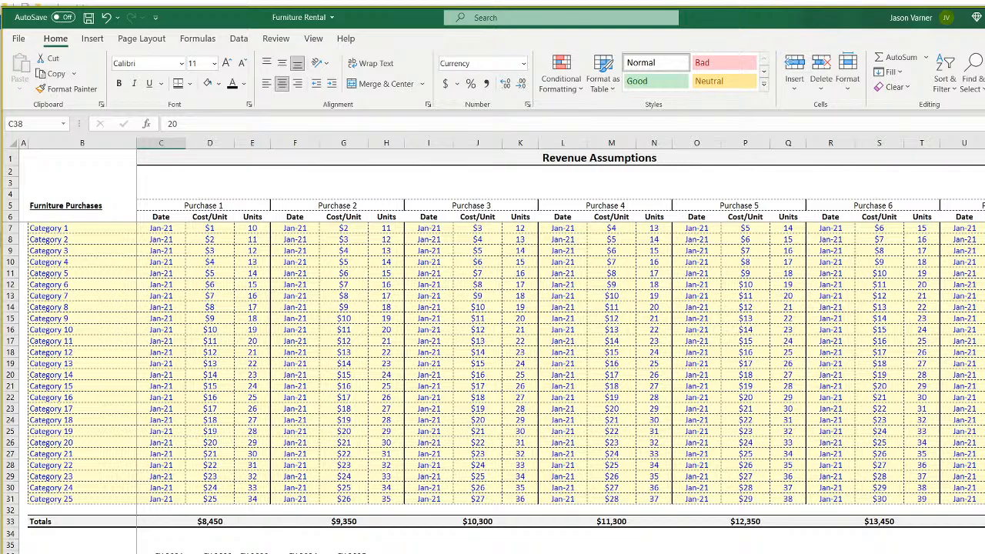
key(Right)
key(Right)
key(Left)
key(Left)
key(Left)
key(Up)
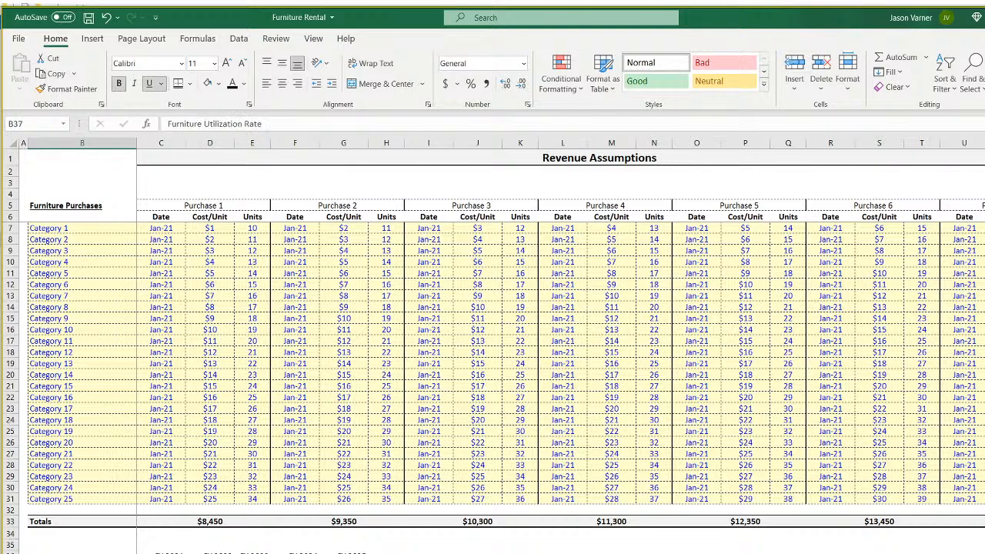
key(Right)
key(Down)
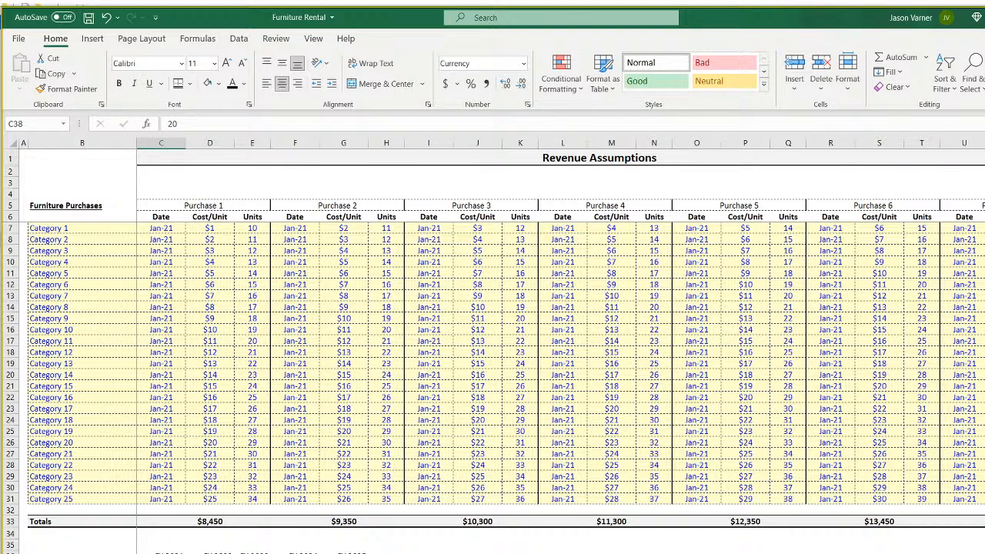
key(Right)
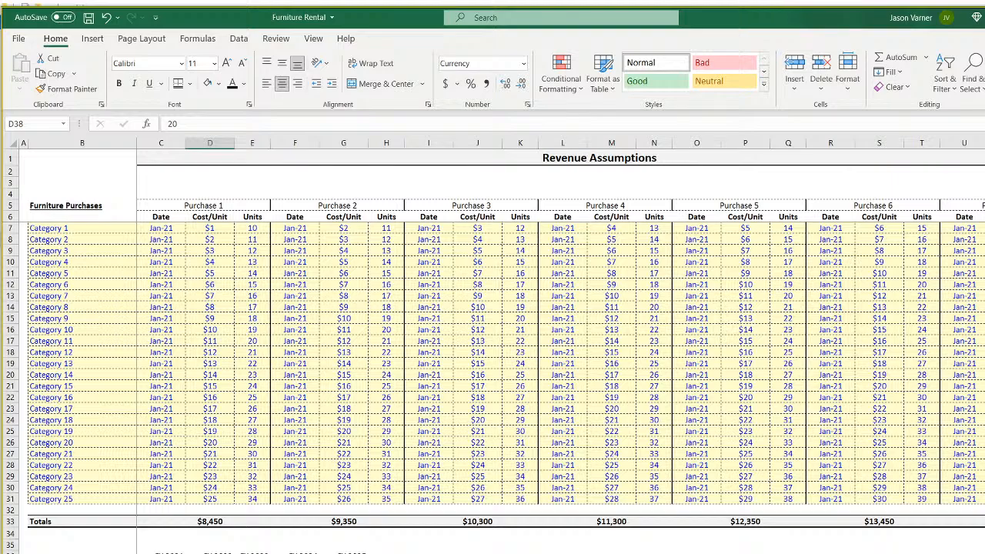
key(Left)
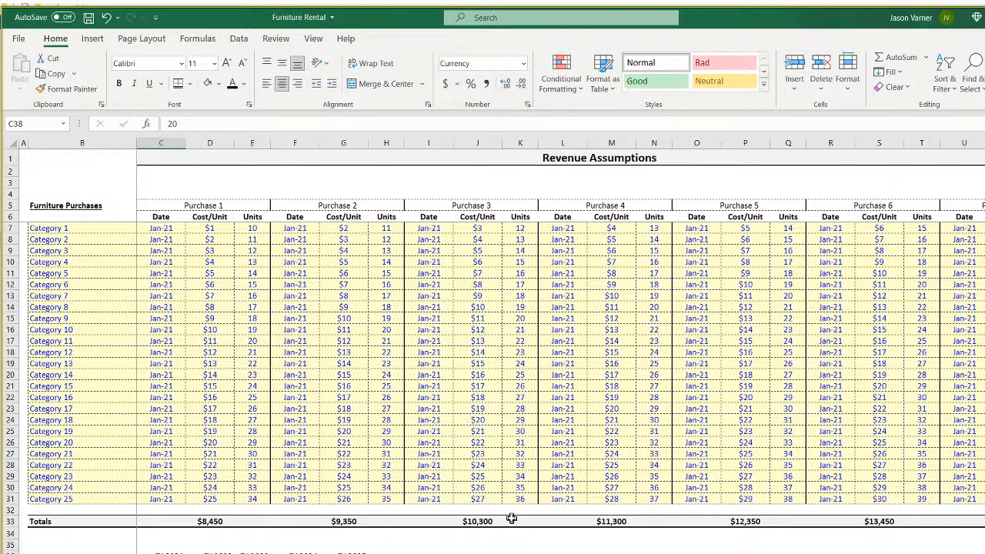
Format C38 as a percentage, enter 15%, and copy it down the FY 2021 column.
scroll(511, 518, down, 7)
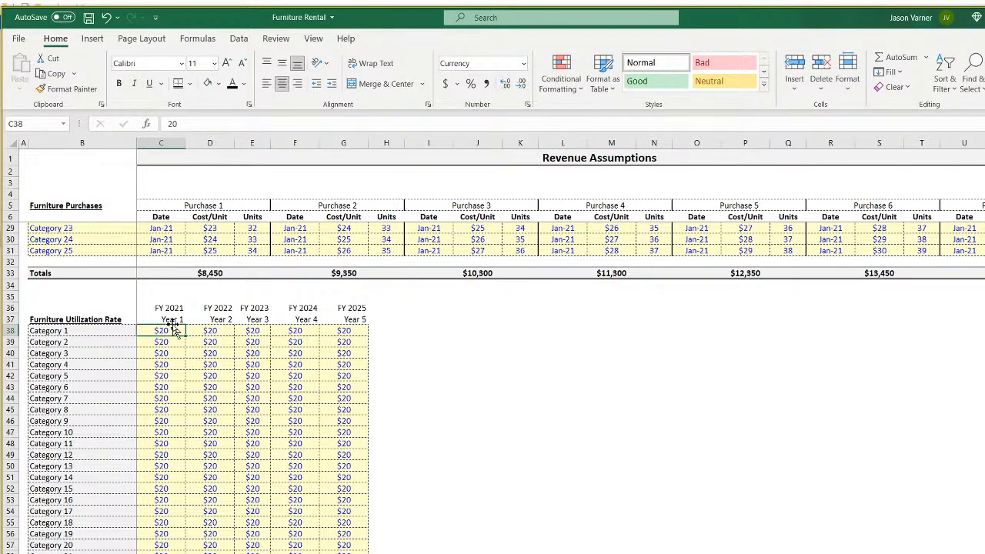
click(470, 83)
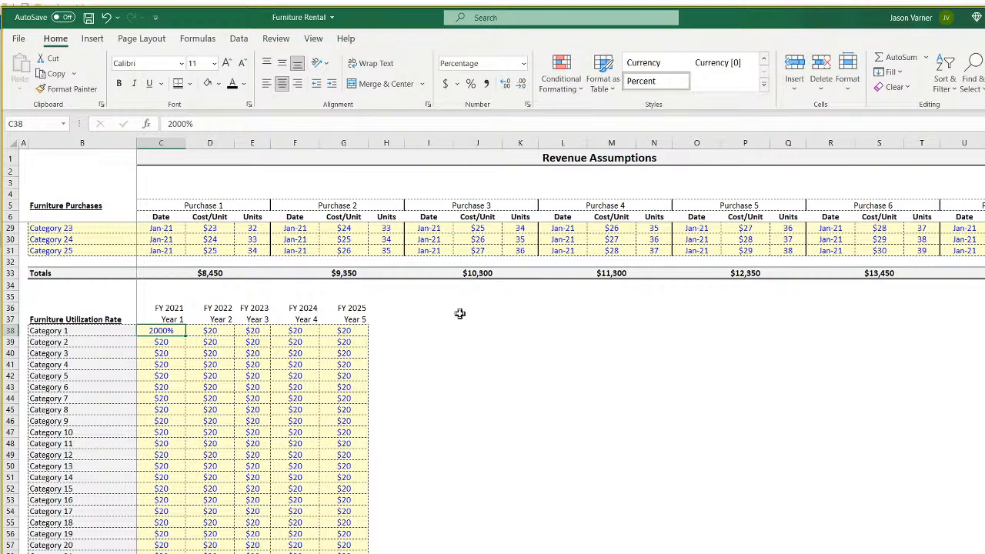
text(15)
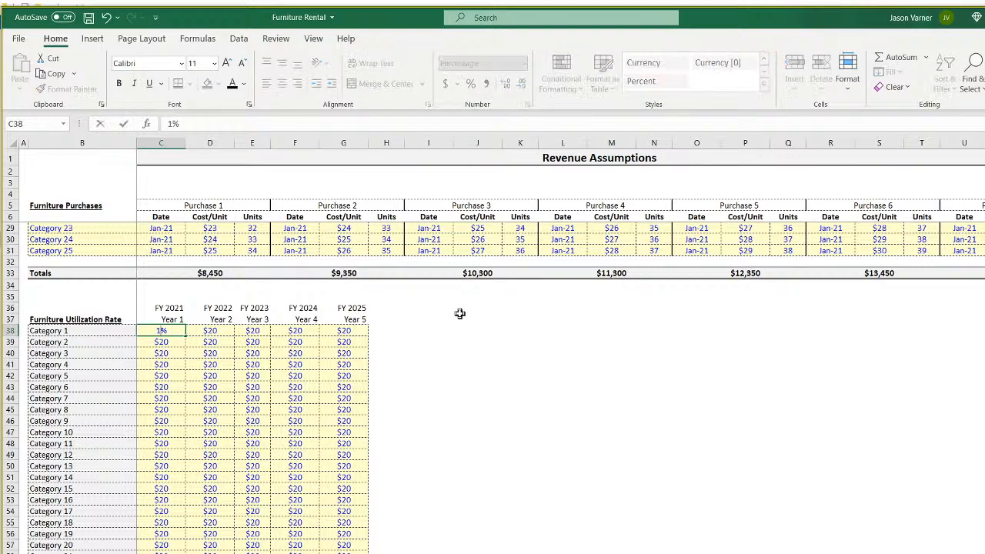
key(Return)
click(164, 330)
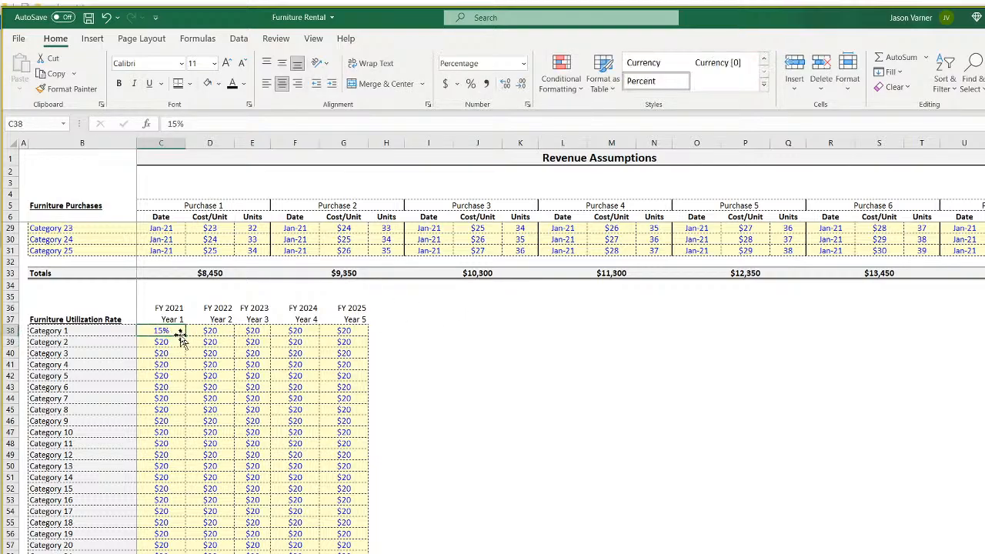
drag(187, 337, 184, 553)
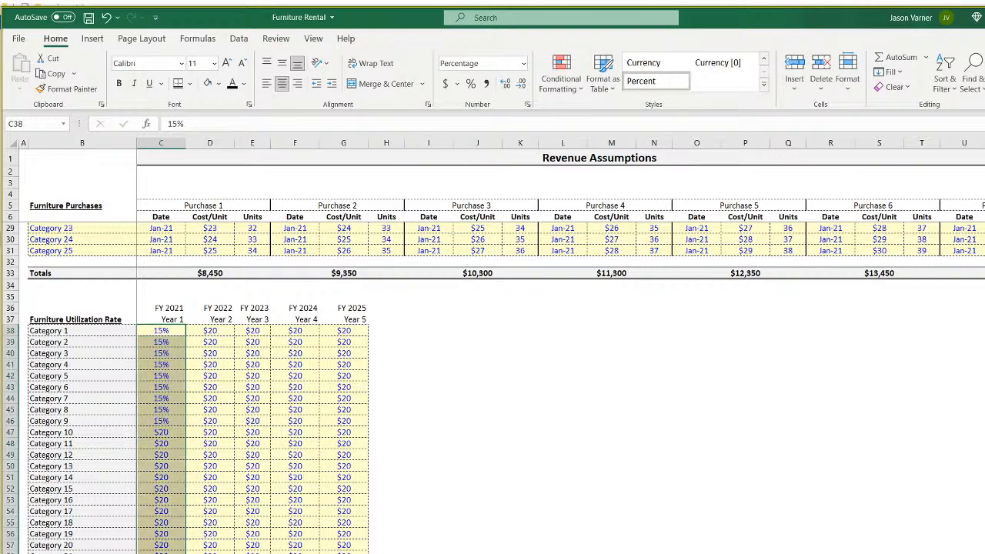
click(210, 553)
Enter 30% for FY 2022, fill it down, and extend the series to 45%, 60% and 75% through FY 2025.
drag(166, 333, 215, 553)
click(227, 333)
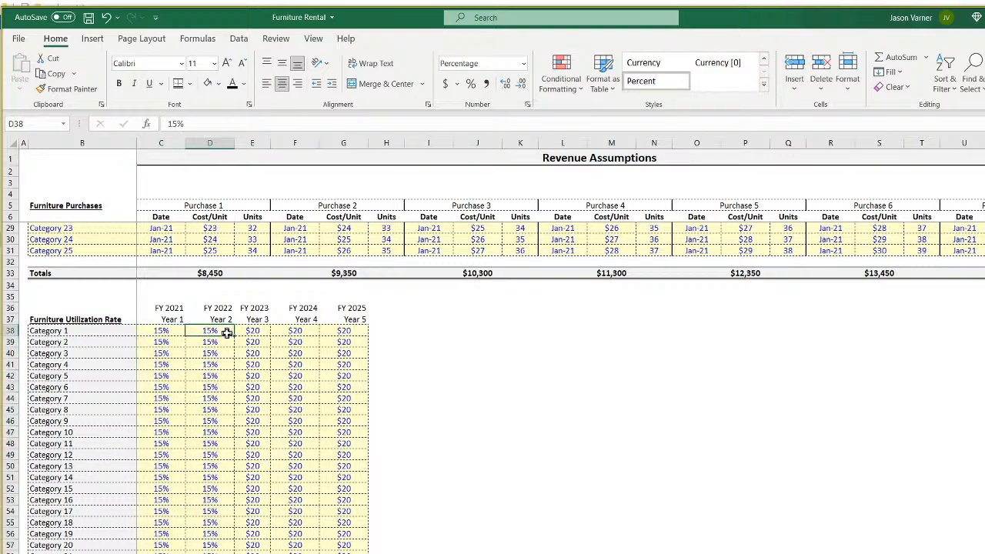
text(30%)
key(Return)
click(227, 332)
double_click(235, 336)
drag(164, 331, 368, 553)
click(560, 420)
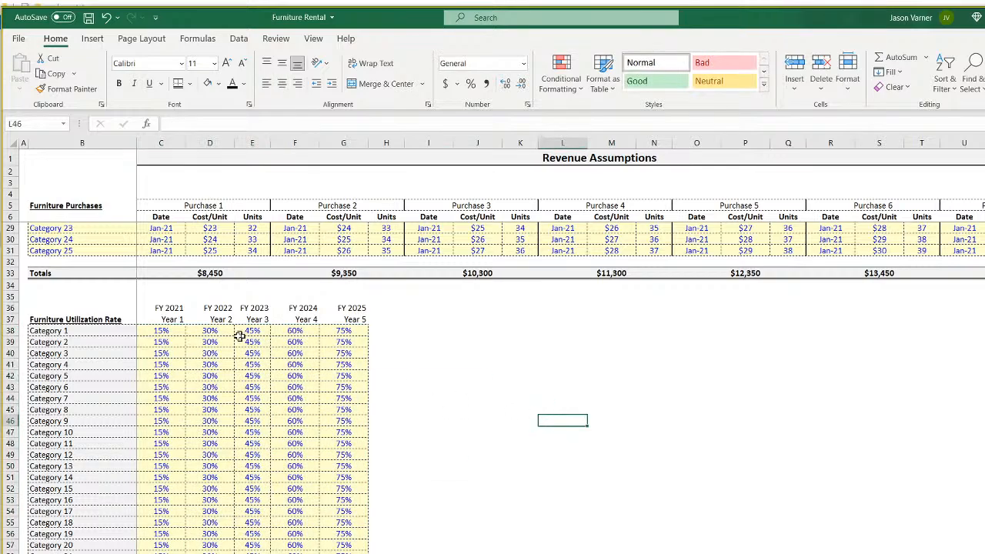
drag(164, 307, 361, 319)
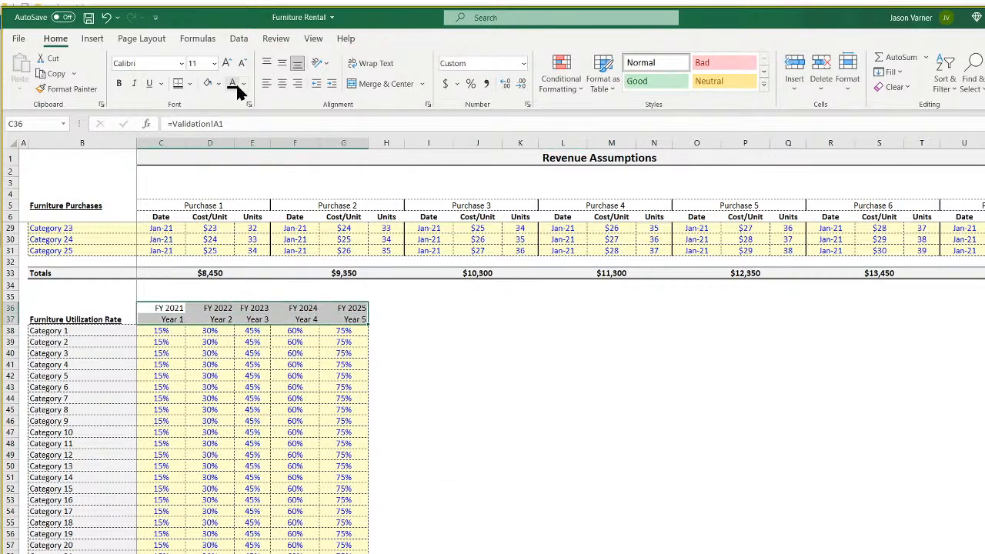
Drag the Furniture Utilization Rate title from B37 up into B36.
click(628, 461)
scroll(486, 500, up, 7)
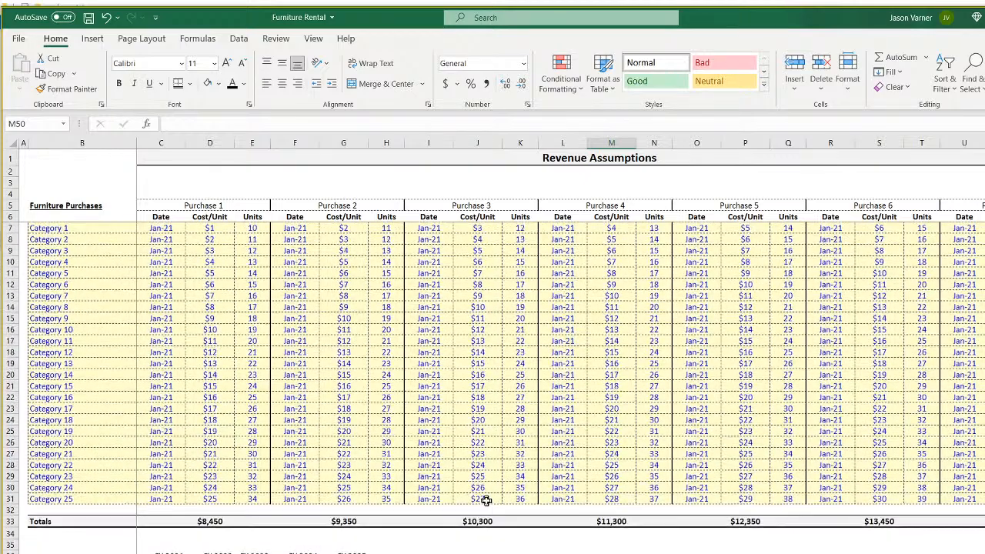
scroll(487, 501, down, 4)
scroll(477, 487, up, 4)
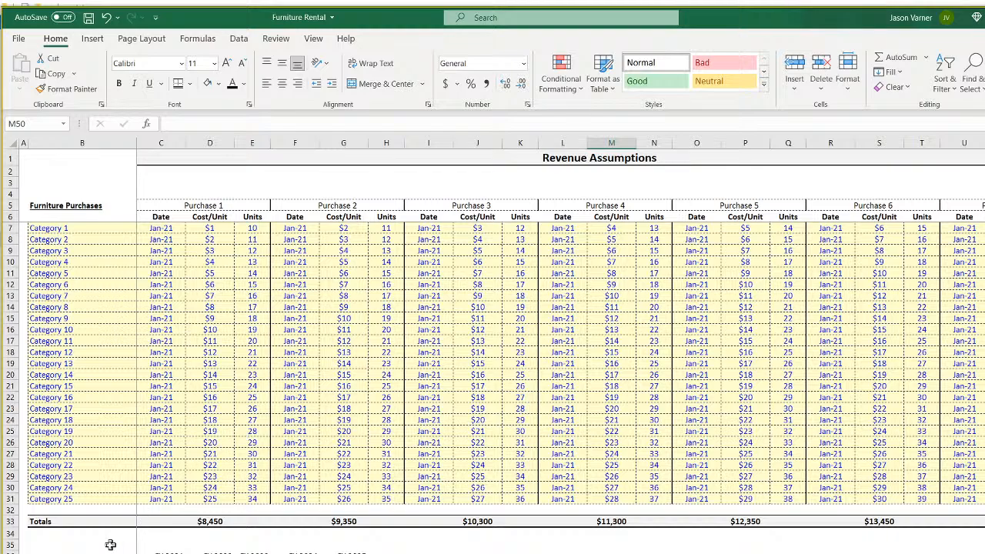
click(71, 553)
drag(84, 553, 86, 551)
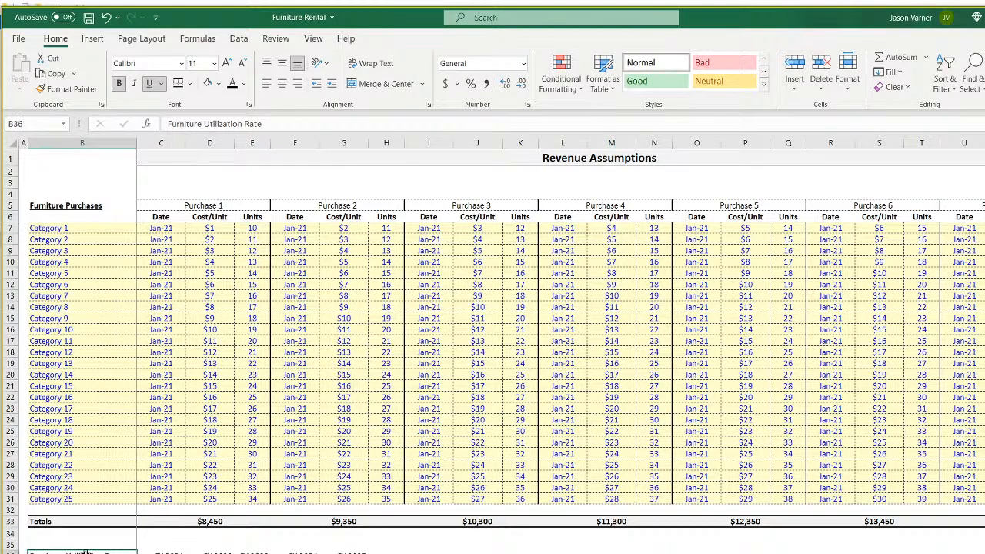
Review the rate grid and the purchases table's Units values, then clear the selection.
scroll(166, 330, down, 7)
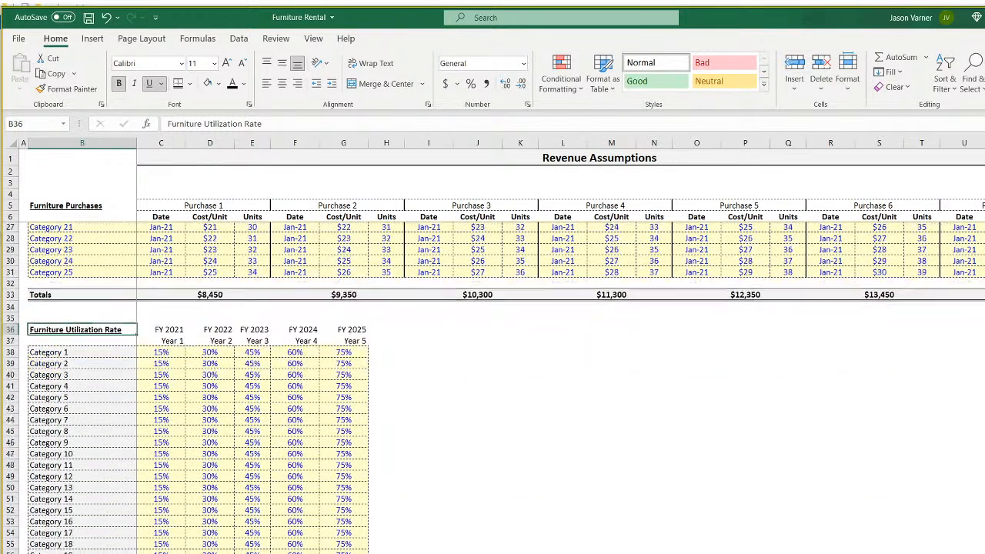
click(166, 330)
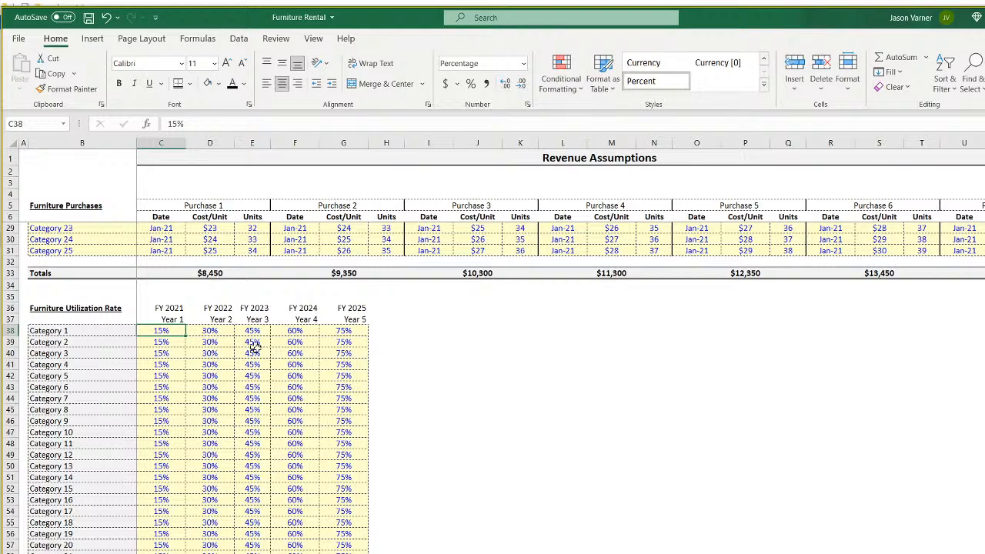
click(280, 363)
drag(164, 331, 320, 510)
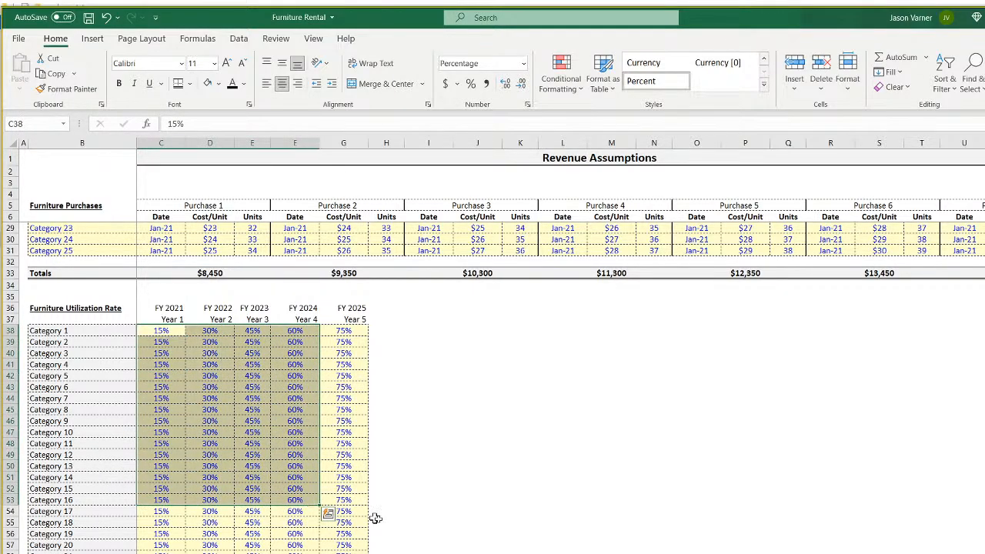
scroll(427, 531, up, 7)
click(255, 229)
click(254, 250)
click(256, 298)
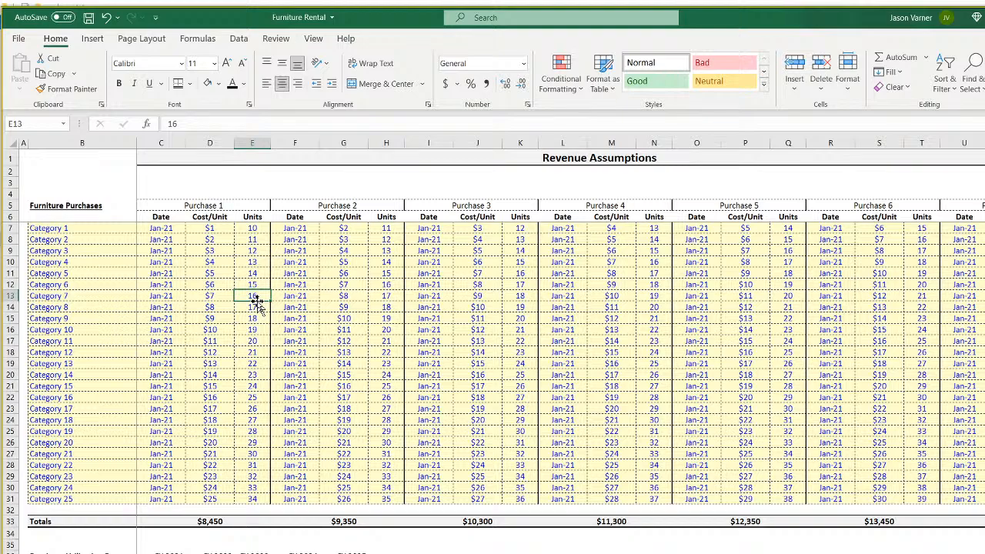
click(612, 553)
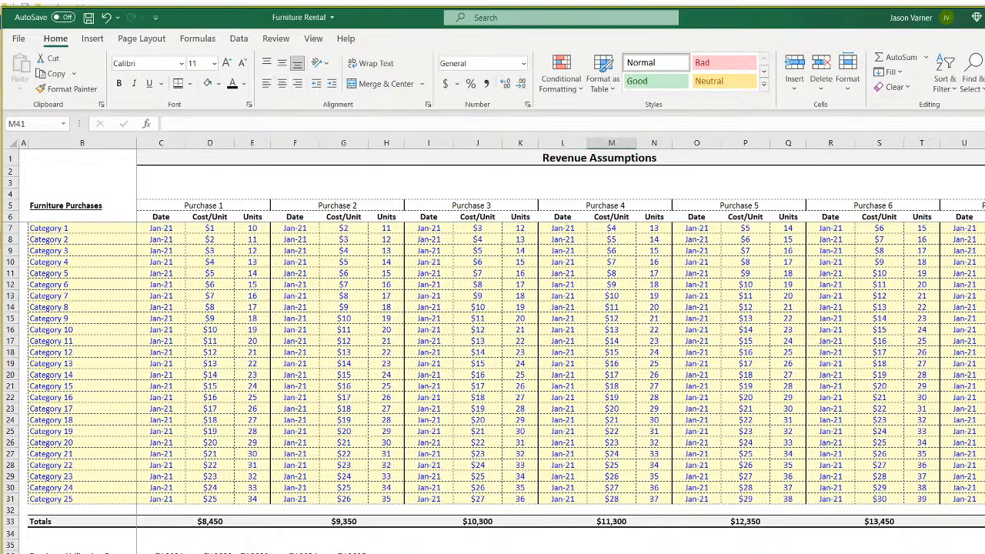
Add a new worksheet and paste the ecommerce 5-Year Monthly Pro-Forma header block (Jan-21 to May-21) into A1.
key(ctrl+Page_Down)
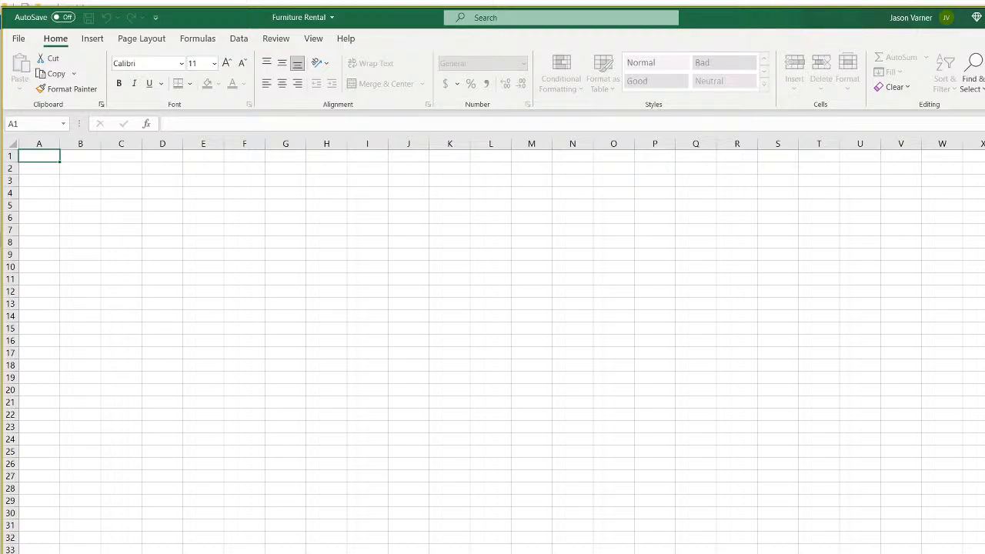
key(Return)
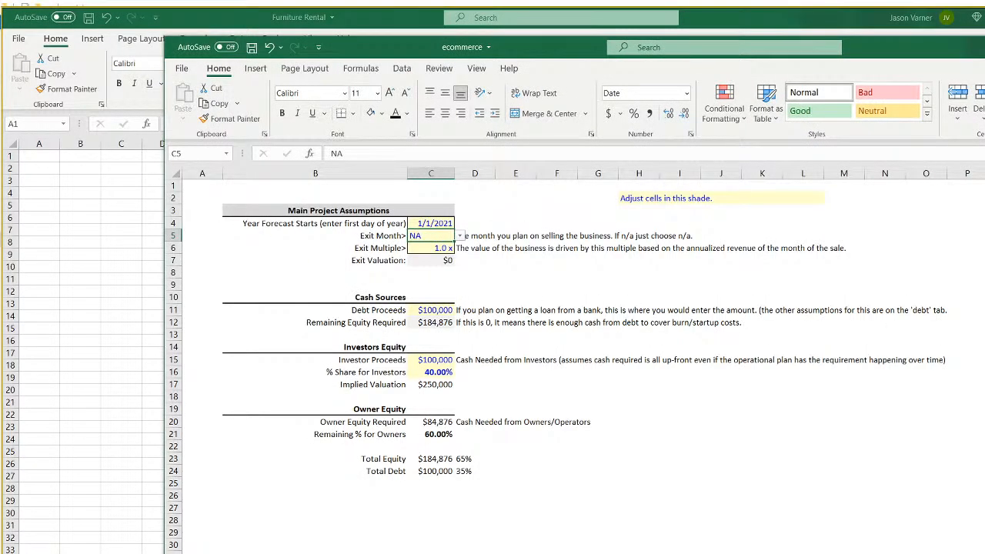
drag(984, 48, 977, 25)
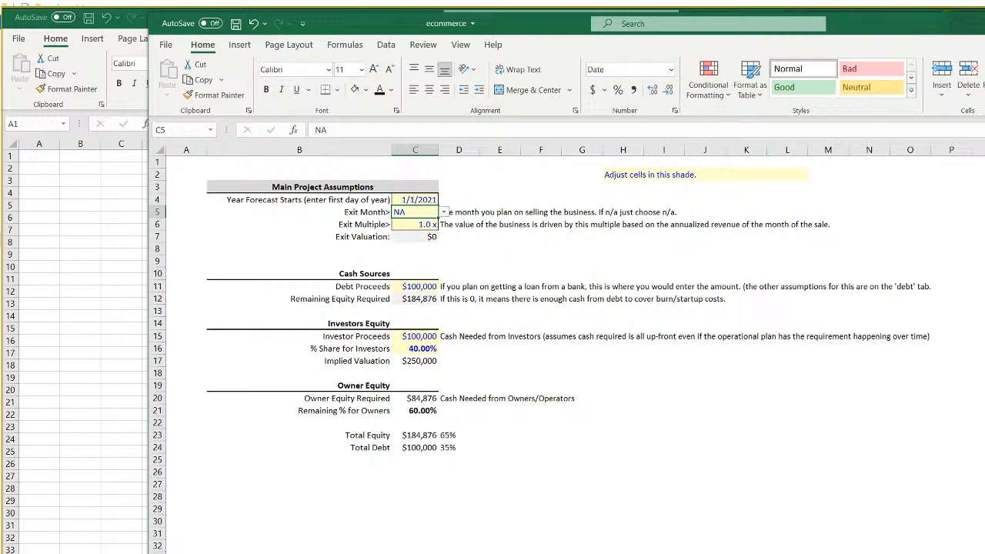
key(ctrl+Page_Down)
scroll(282, 160, up, 11)
drag(190, 159, 635, 240)
right_click(603, 173)
click(634, 200)
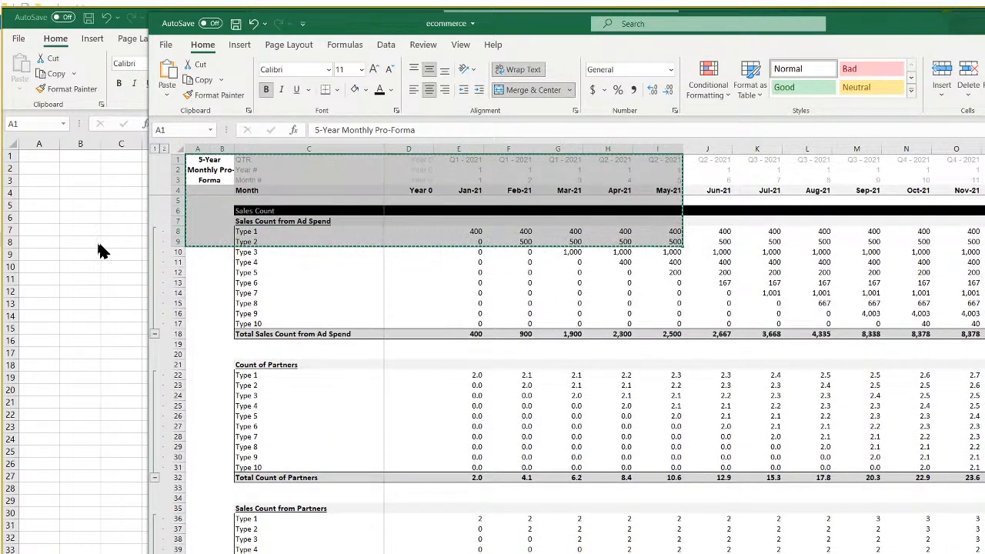
click(53, 154)
right_click(54, 154)
click(69, 223)
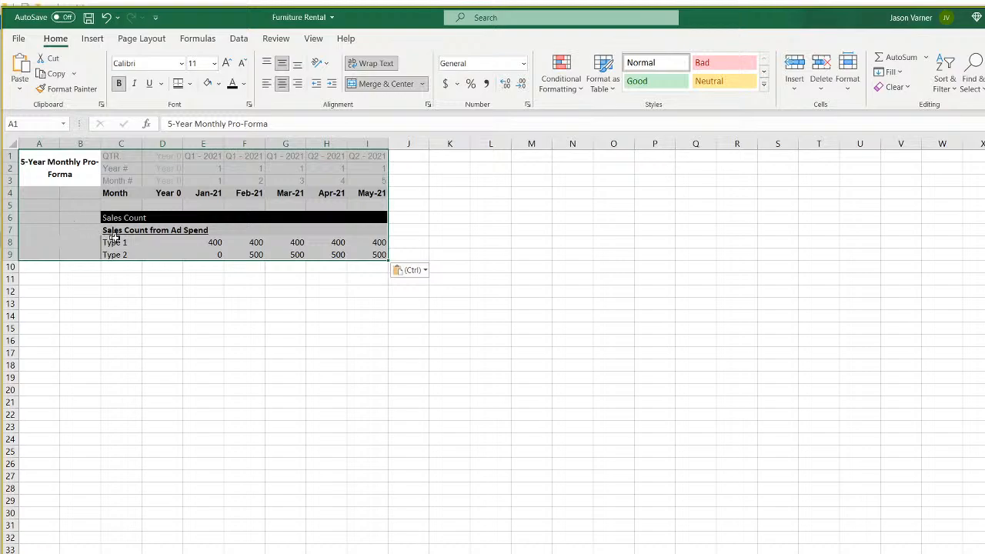
Link the first month cell E4 to =Validation!A1.
click(218, 191)
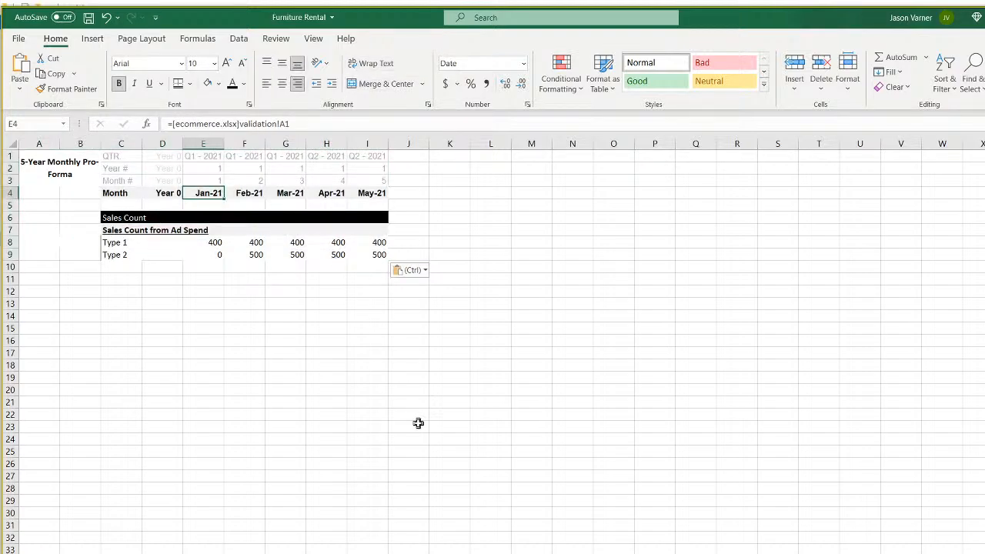
text(=)
click(154, 552)
click(50, 156)
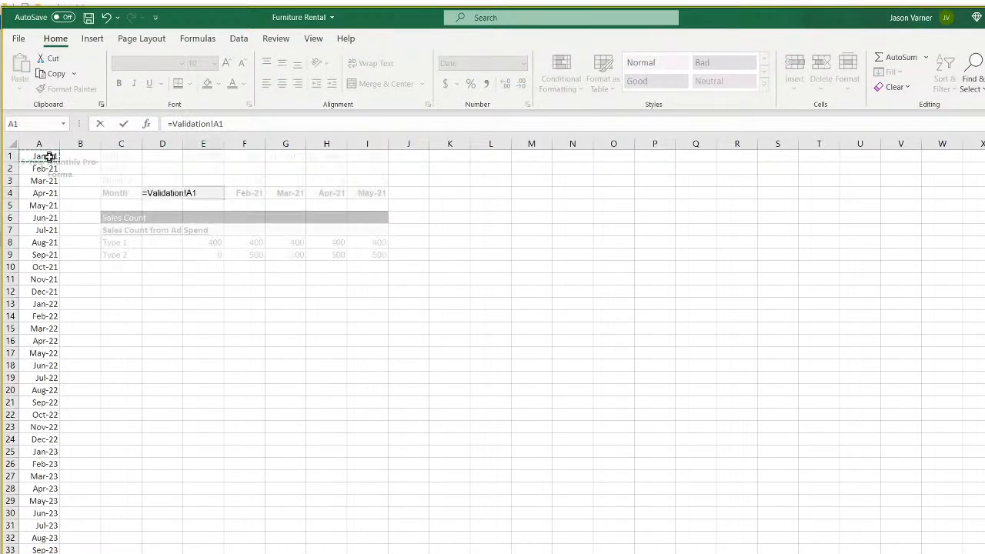
key(Return)
click(256, 193)
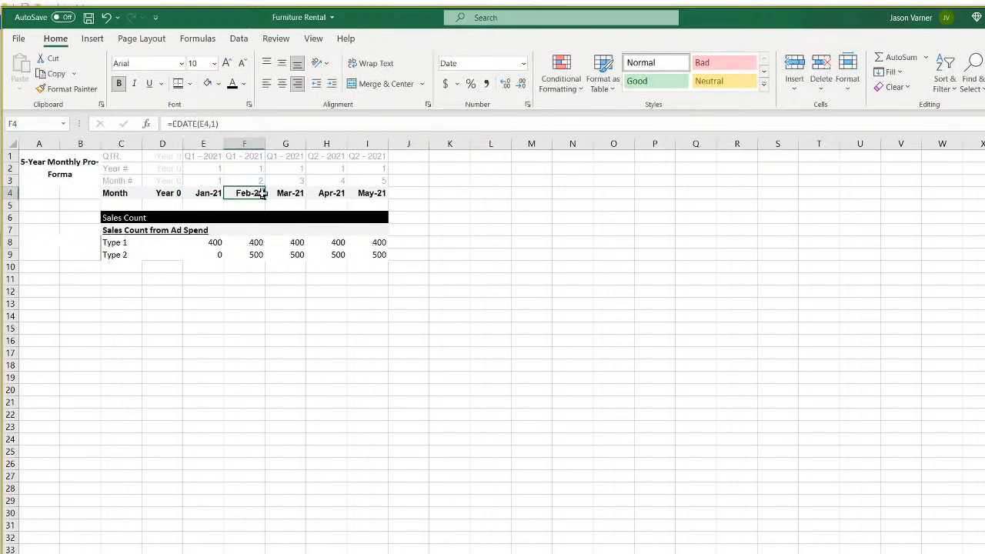
Turn off gridlines on the pro-forma sheet.
click(313, 37)
click(308, 83)
click(526, 300)
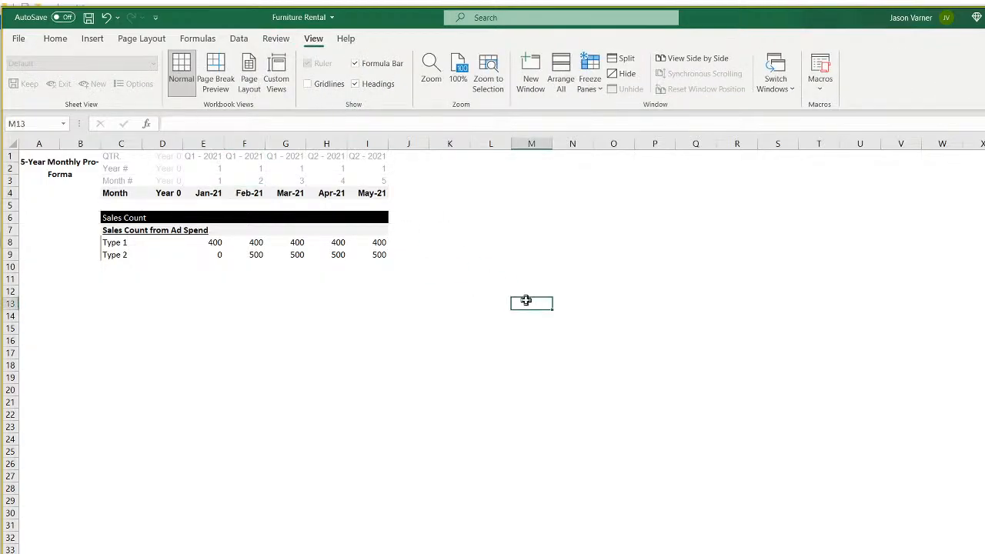
Rename the Sales Count heading in C6 to 'Purchases'.
click(348, 214)
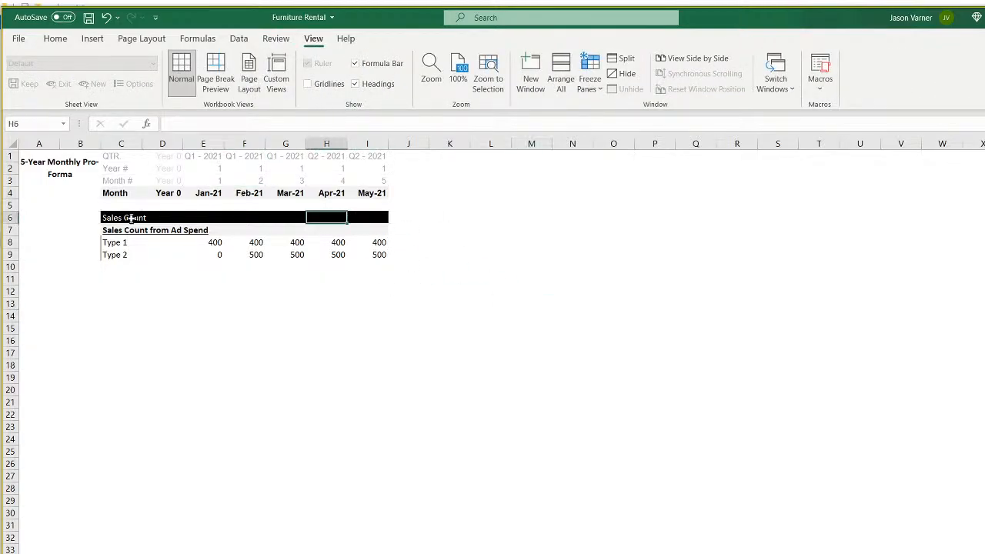
click(136, 215)
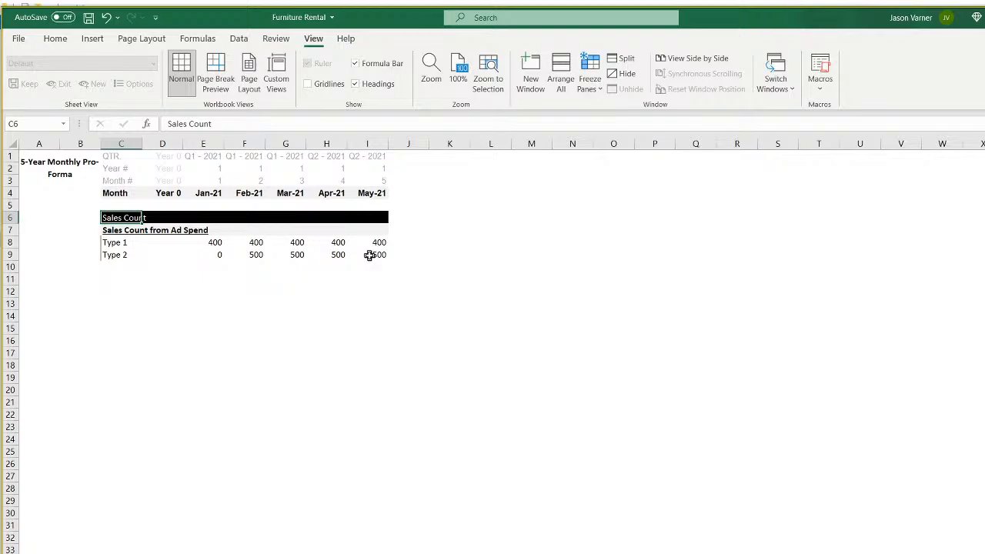
text(Purchases)
key(Return)
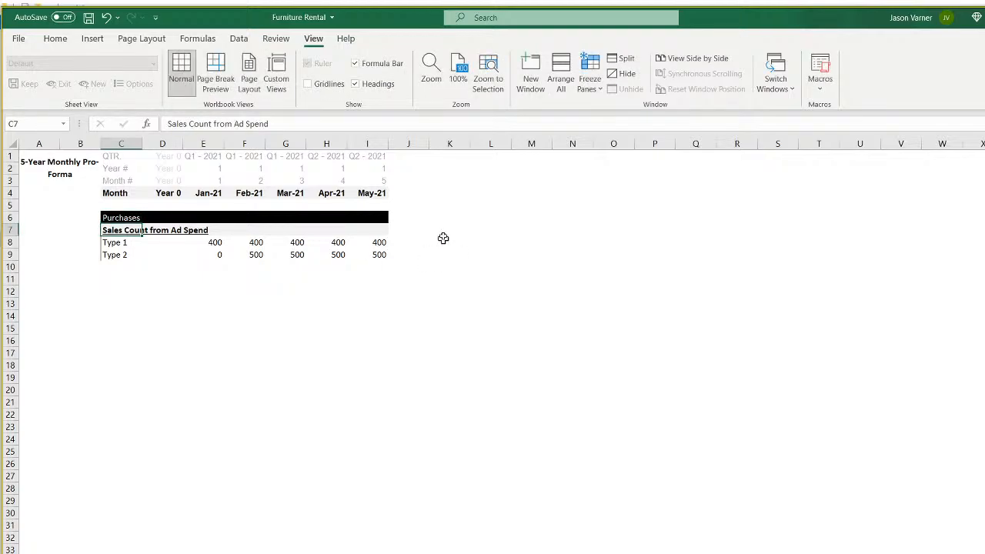
Check the month header formulas and select the last timeline column for filling across.
click(381, 193)
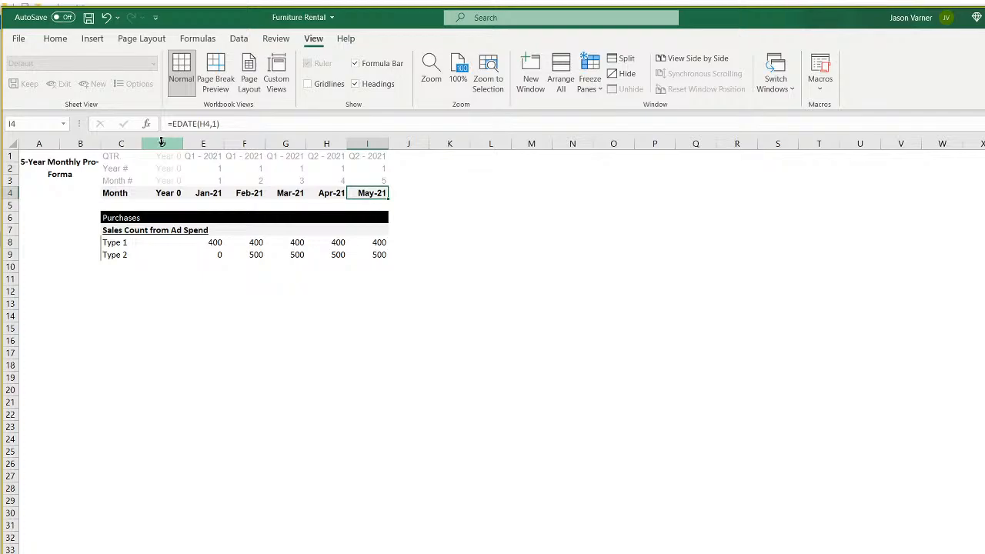
click(211, 193)
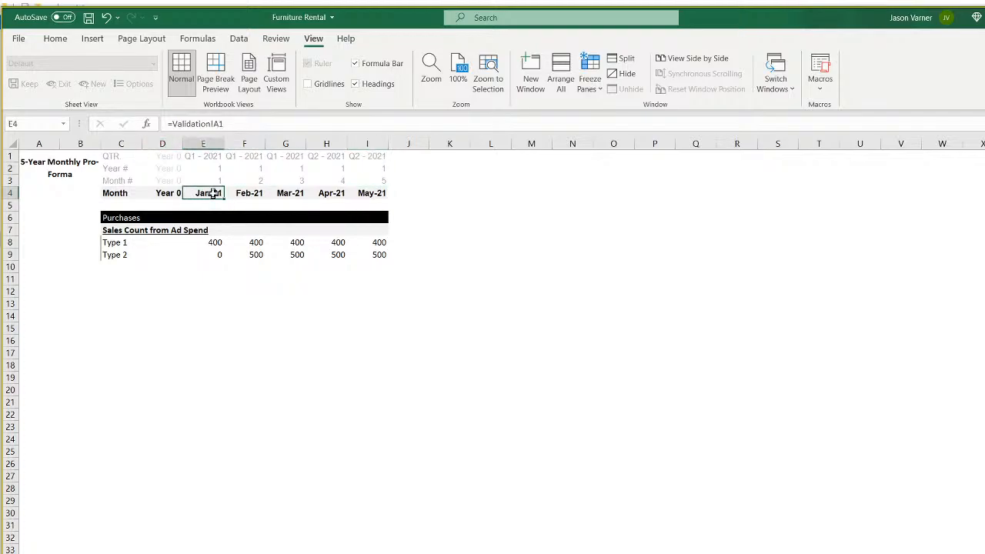
click(49, 168)
mouse_move(369, 153)
mouse_down()
mouse_move(378, 226)
mouse_move(382, 211)
mouse_move(983, 223)
mouse_up()
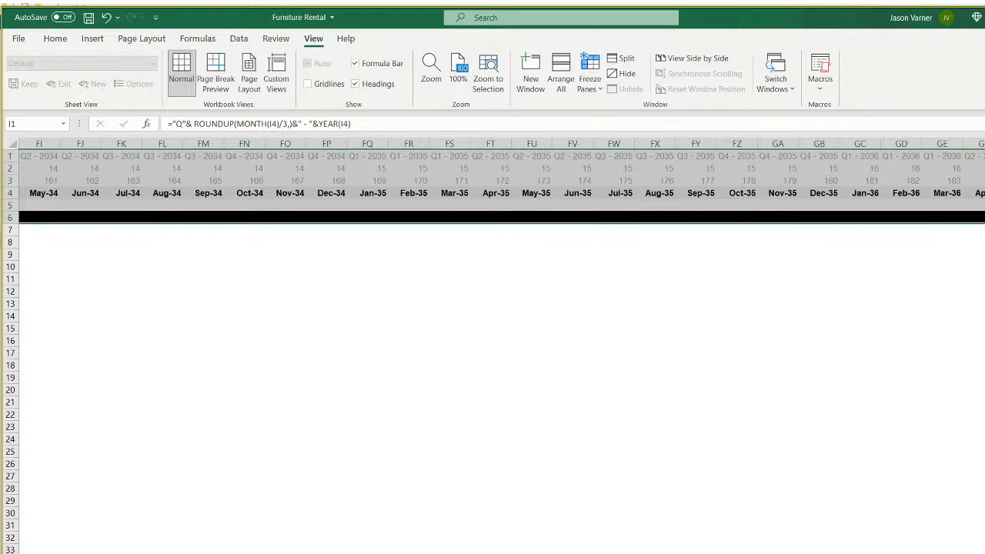
Clear everything from the excess timeline columns from Jan-26 onward.
drag(977, 143, 876, 139)
click(57, 39)
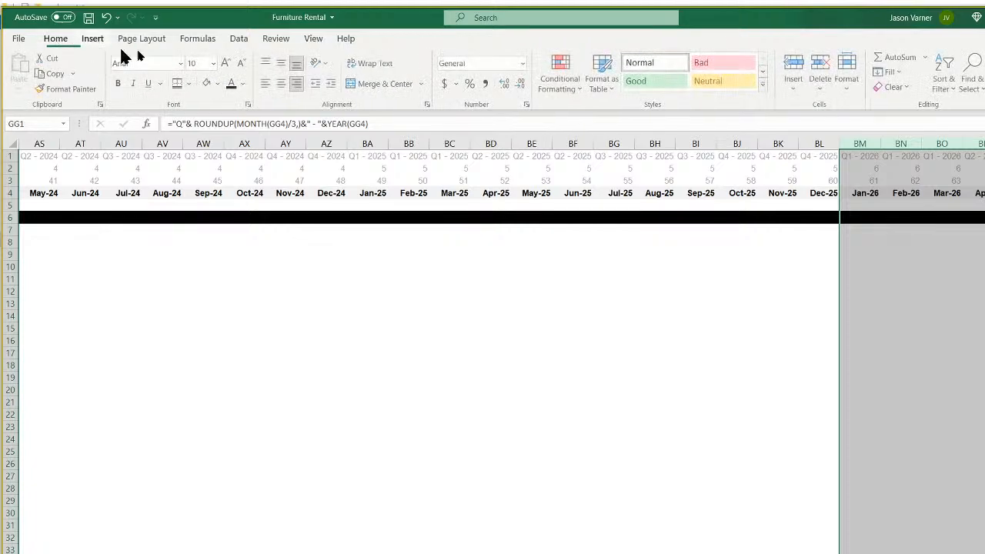
click(896, 87)
click(904, 101)
click(816, 290)
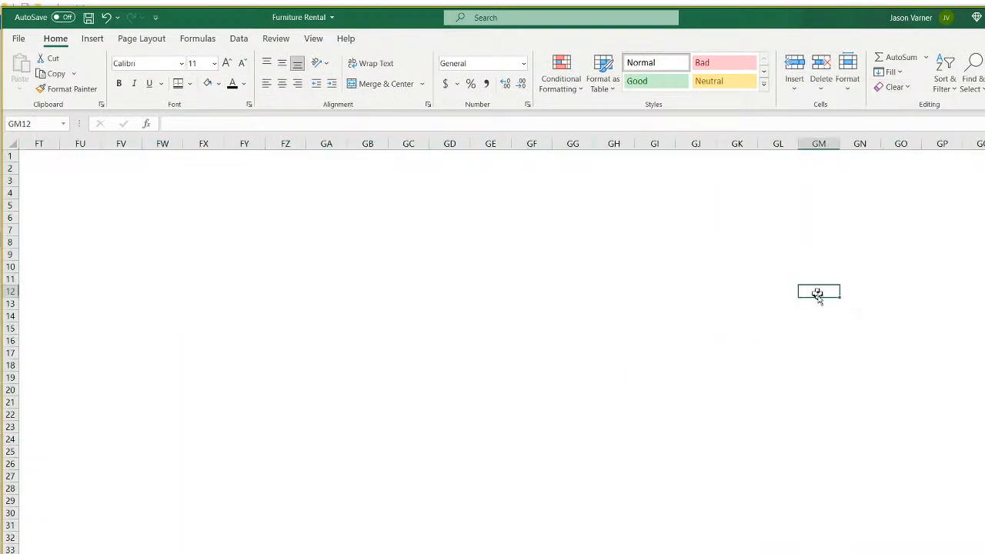
Set columns D through BL to a column width of 11.
scroll(500, 347, left, 1)
scroll(492, 346, left, 20)
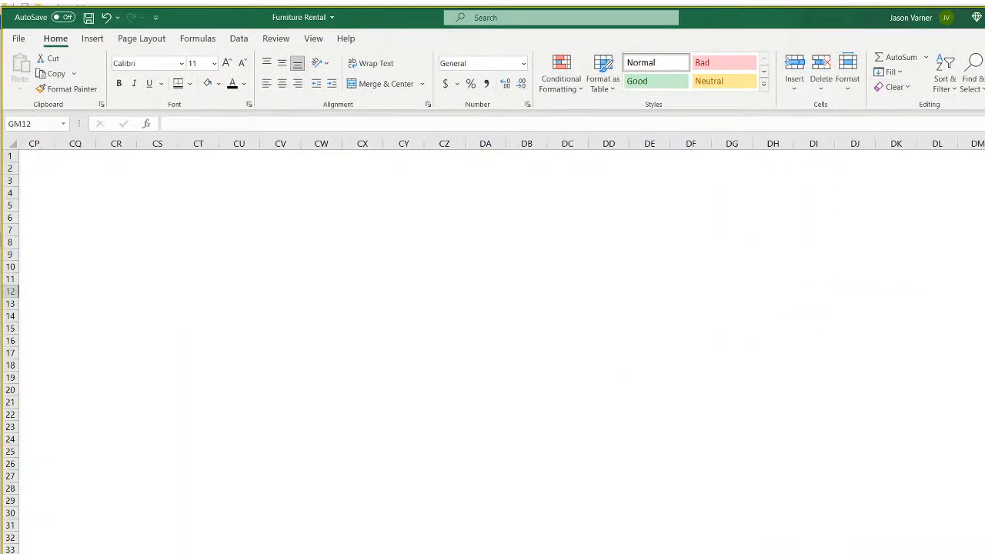
scroll(500, 347, left, 20)
scroll(500, 347, right, 13)
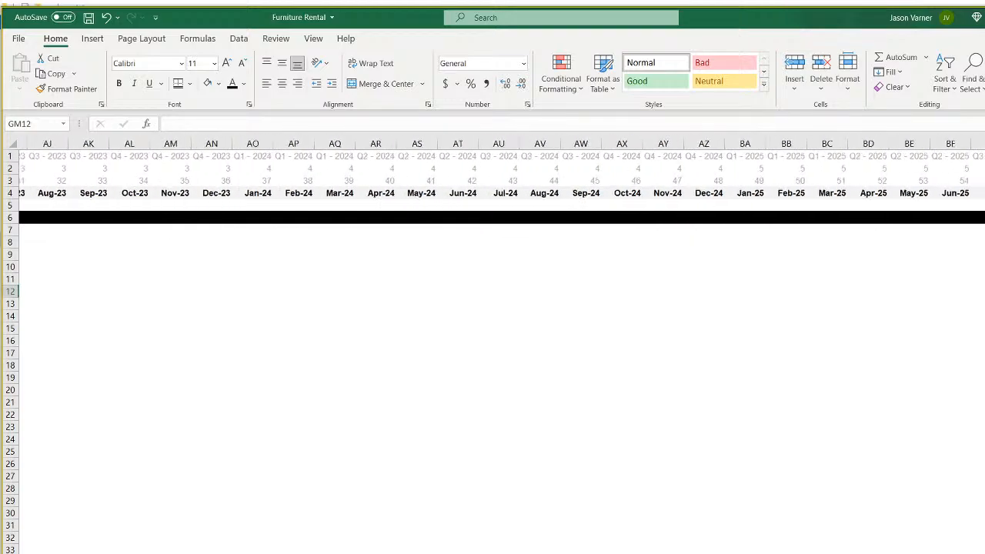
drag(697, 144, 2, 165)
drag(83, 164, 177, 152)
right_click(206, 146)
click(275, 330)
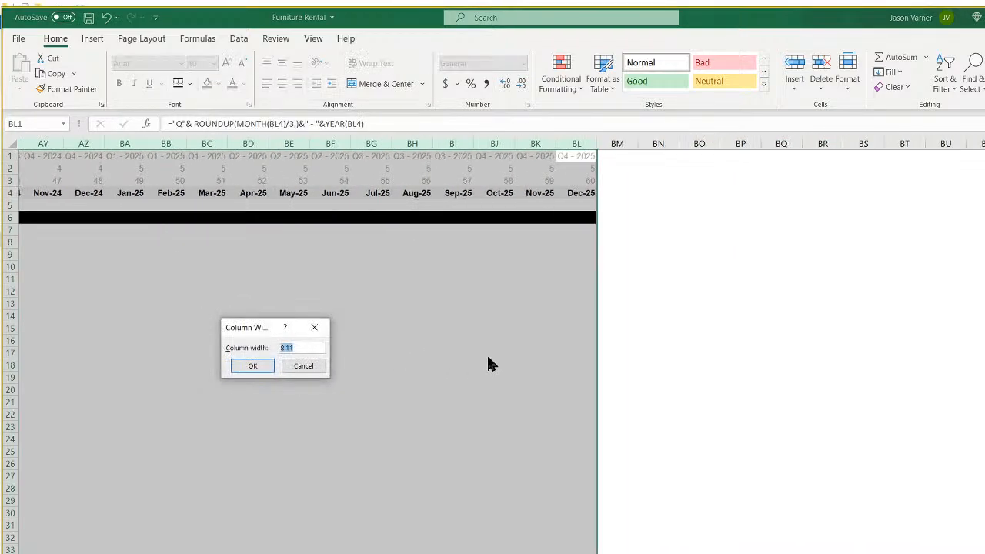
text(11)
key(Return)
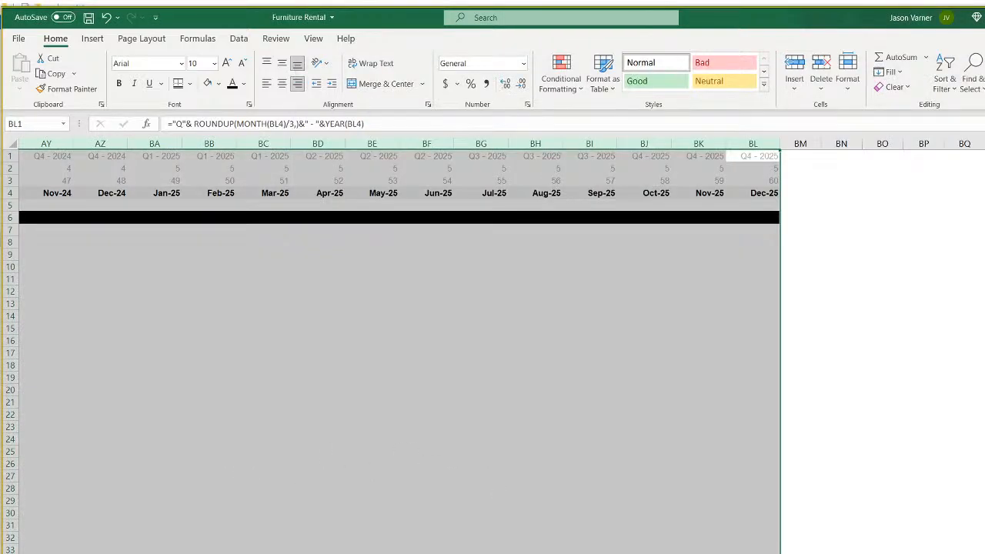
scroll(492, 346, left, 1)
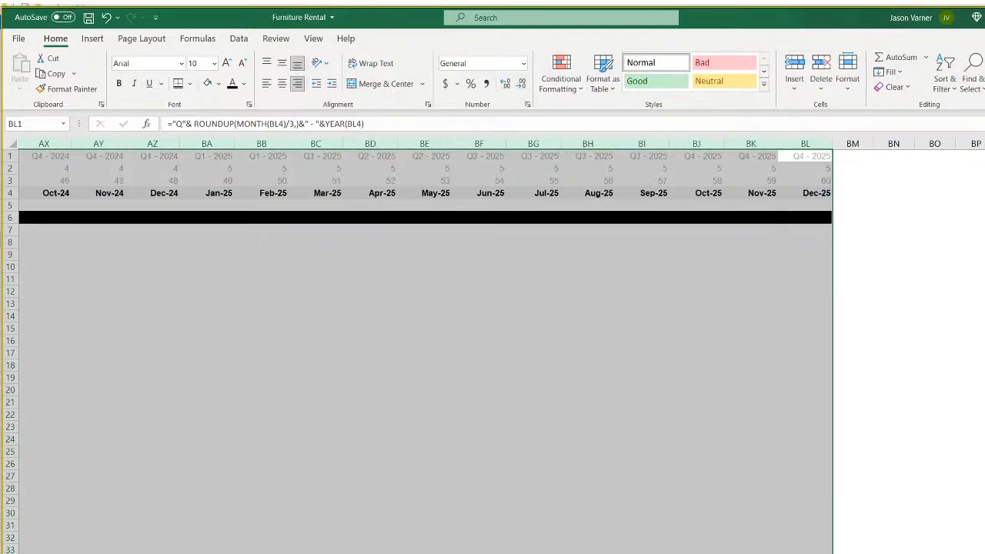
Freeze panes at E7 and widen column D to 16.22.
scroll(532, 528, left, 15)
click(320, 415)
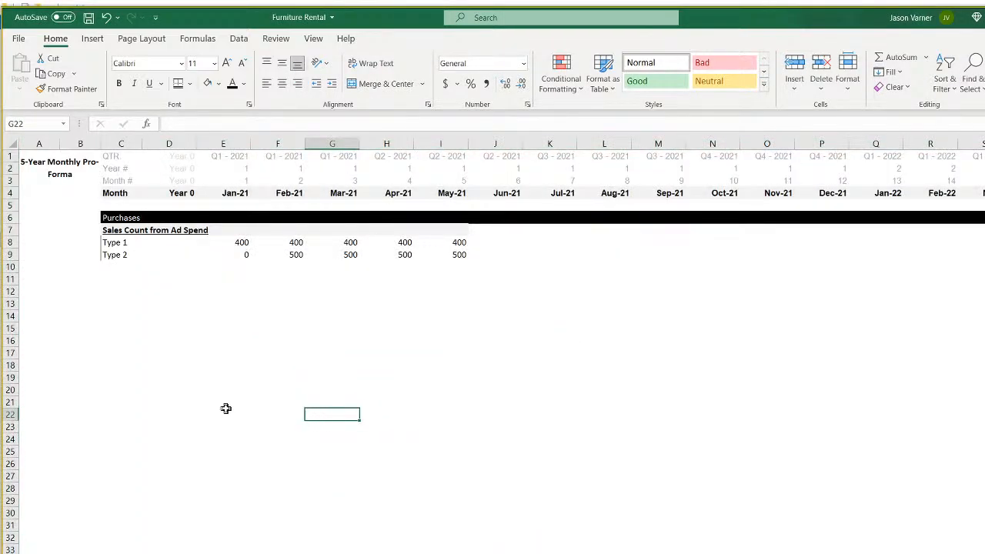
click(229, 228)
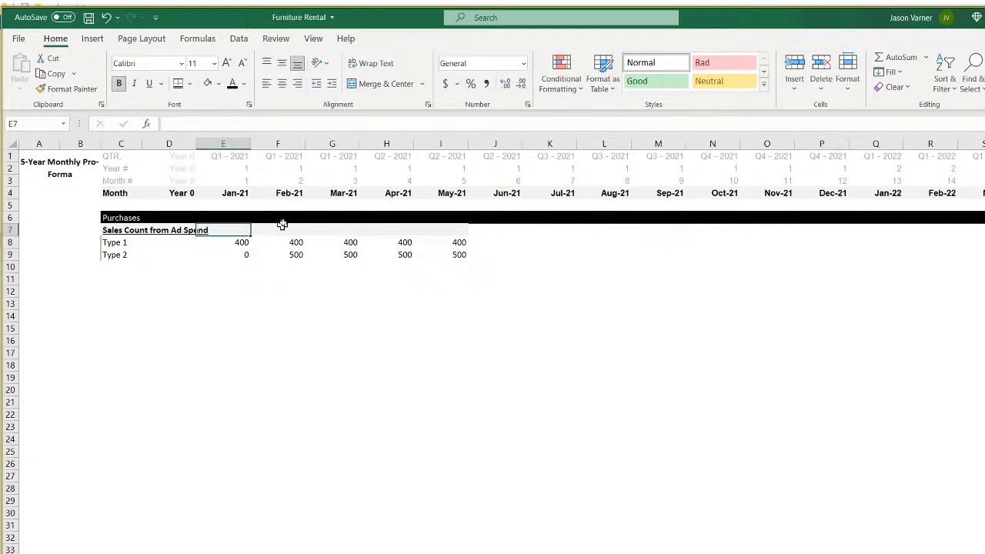
click(314, 39)
click(589, 81)
click(628, 110)
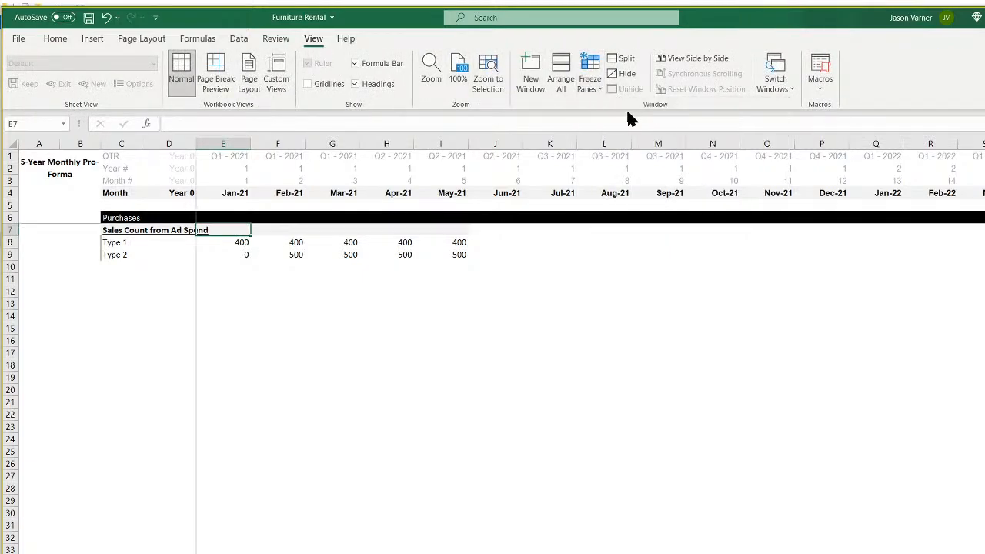
click(422, 395)
drag(197, 144, 219, 147)
click(158, 386)
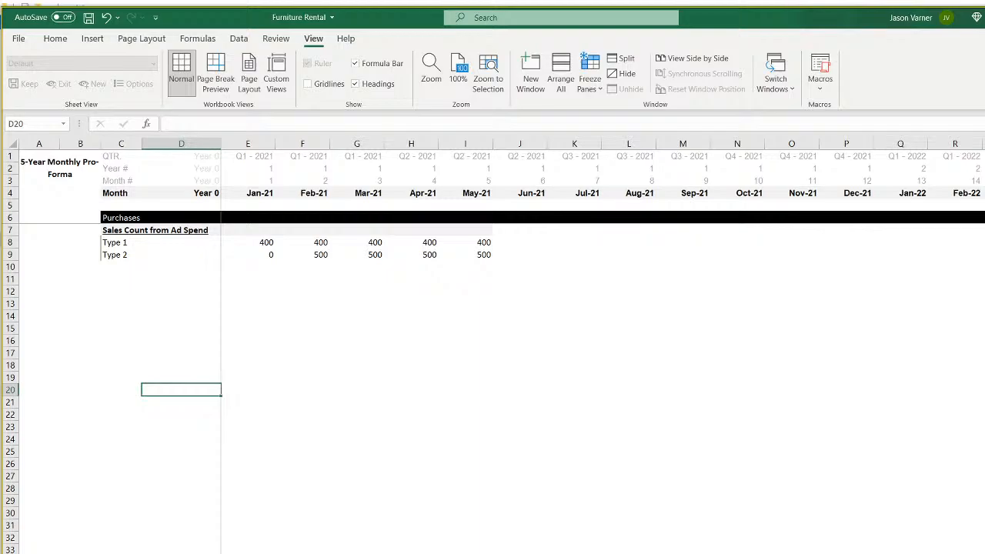
Return to Revenue Assumptions and select the Furniture Purchases heading and Category 1–25 labels.
key(ctrl+Page_Up)
click(64, 206)
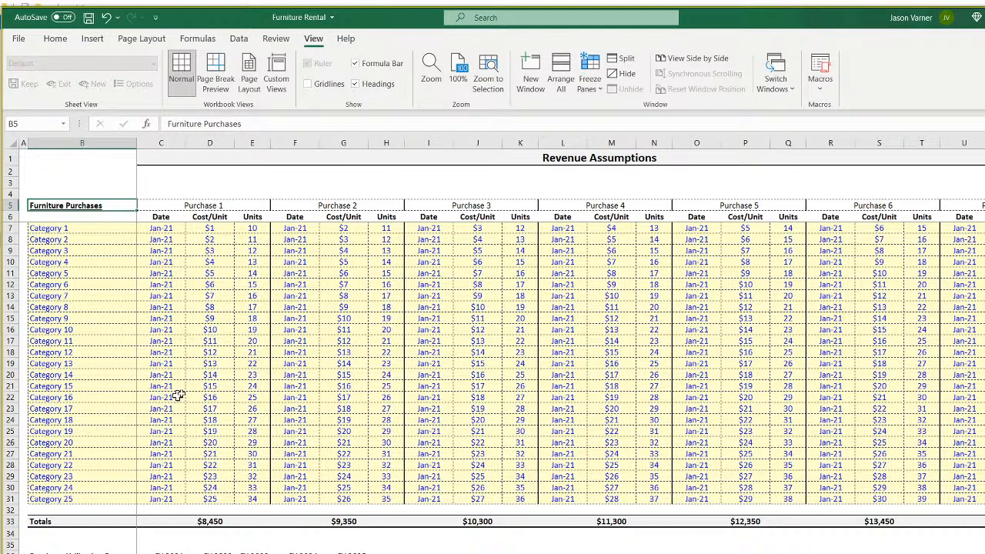
click(87, 230)
click(82, 270)
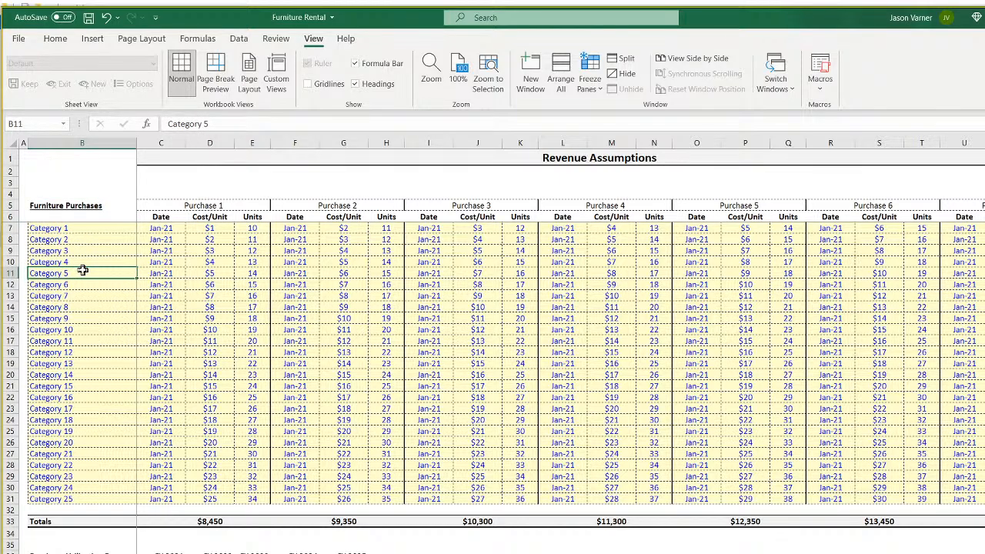
click(77, 501)
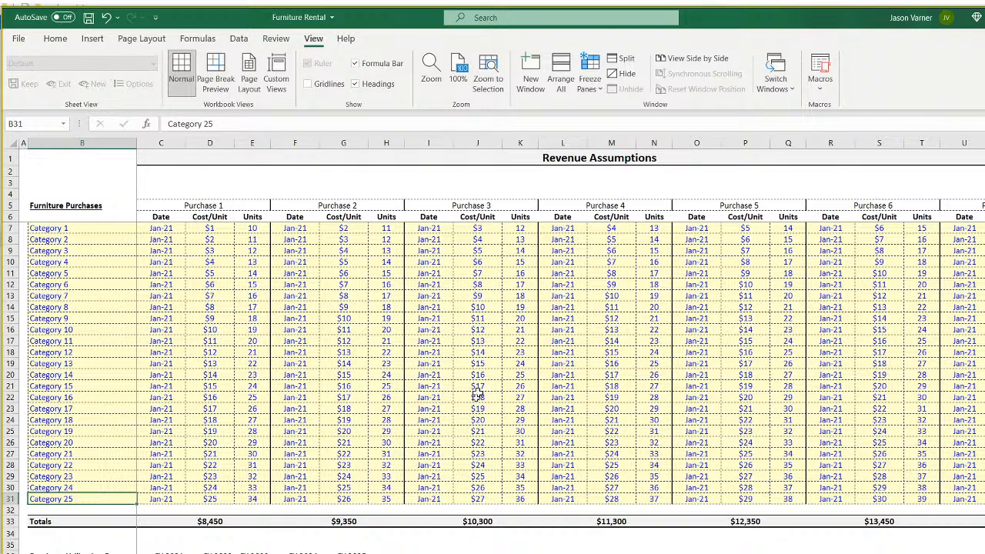
Review the Category 1–25 labels in column B of Revenue Assumptions.
click(97, 229)
click(94, 262)
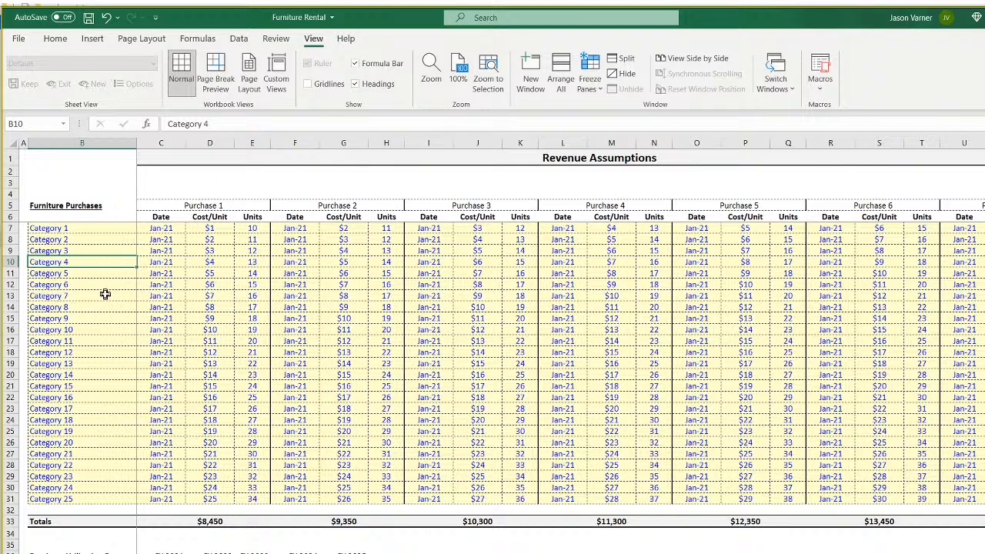
click(98, 229)
click(97, 250)
click(96, 273)
click(95, 329)
click(92, 375)
click(89, 262)
click(85, 230)
click(81, 251)
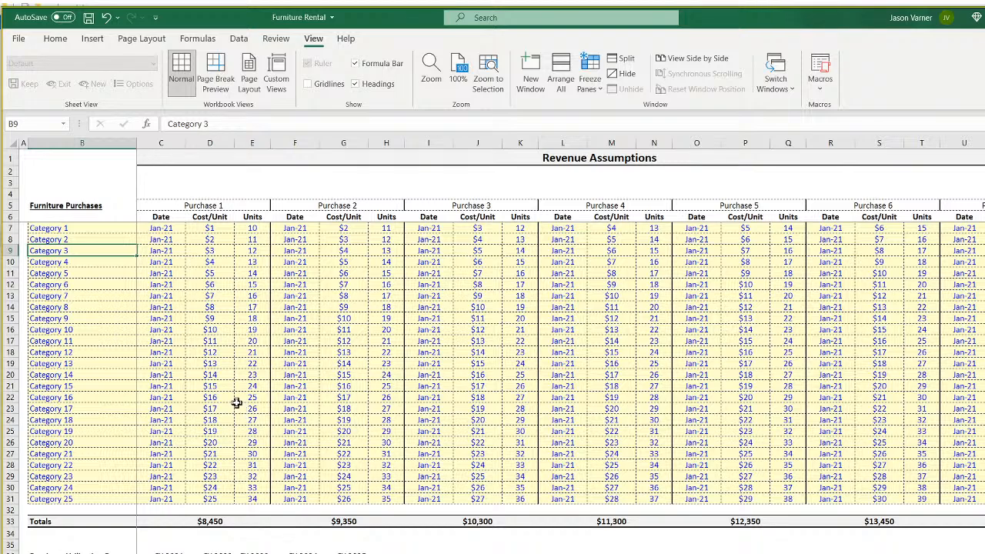
click(88, 272)
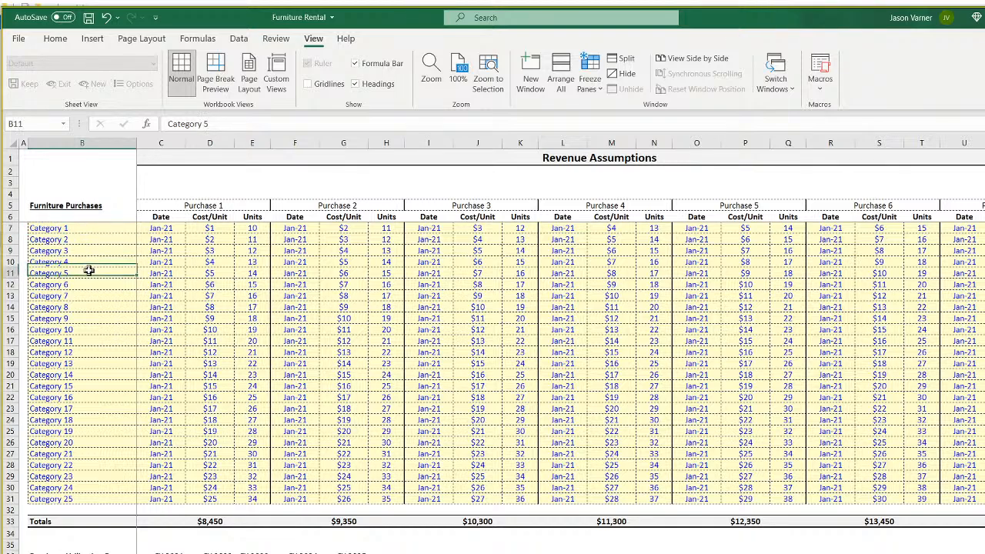
Select the whole Category 1–25 list, then go to the 5-Year Monthly Pro-Forma sheet.
drag(72, 229, 90, 498)
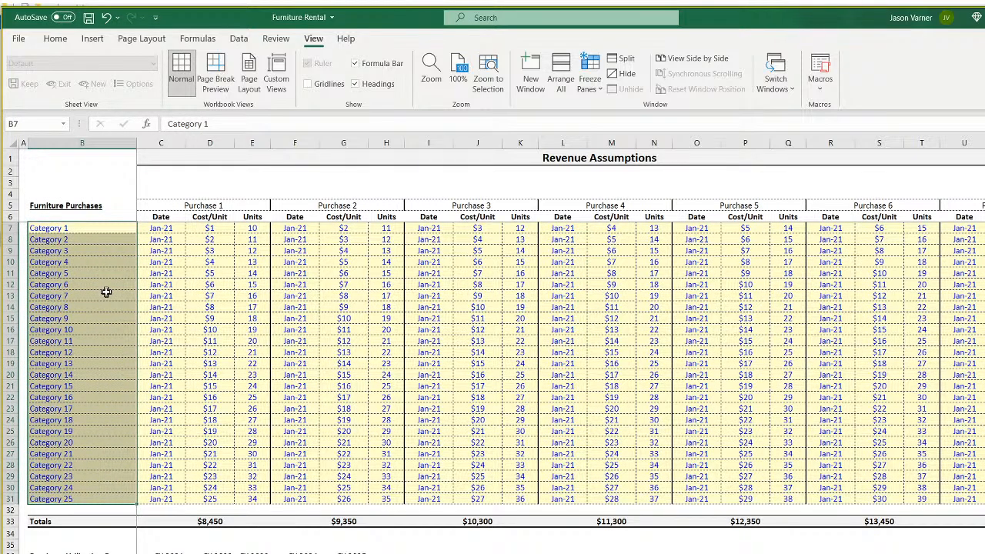
click(79, 230)
click(79, 262)
click(75, 384)
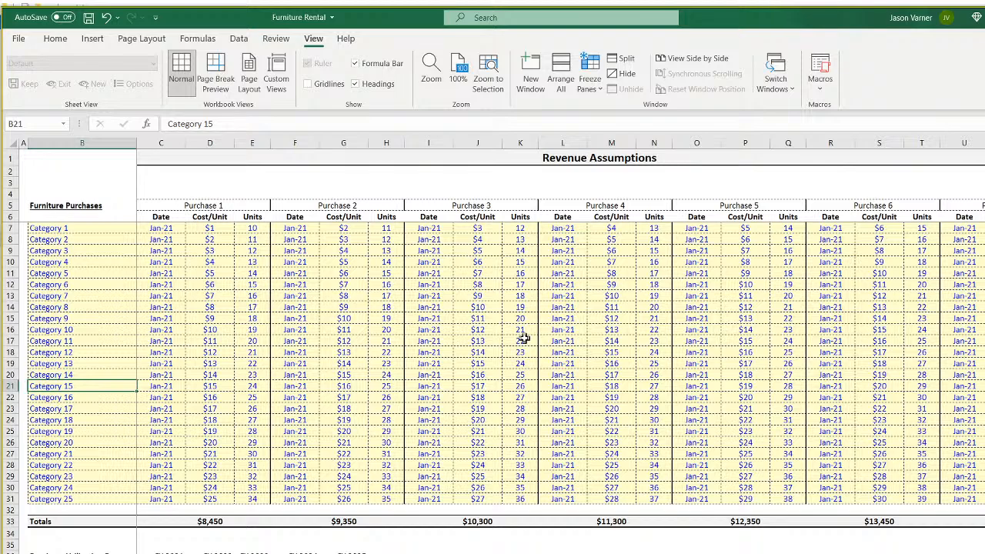
right_click(240, 552)
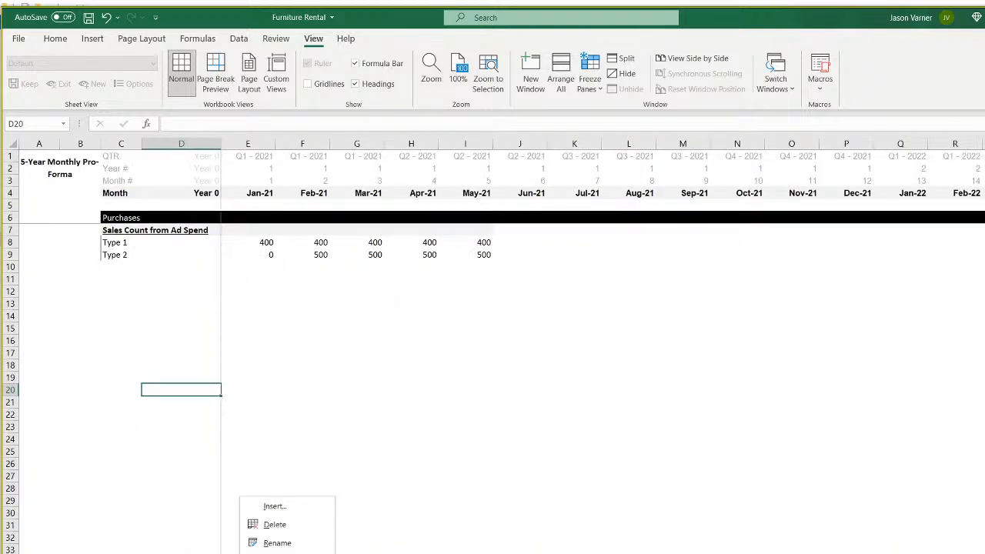
Freeze panes at E7 so rows above 7 and columns left of E stay fixed.
mouse_move(286, 553)
click(382, 424)
click(380, 415)
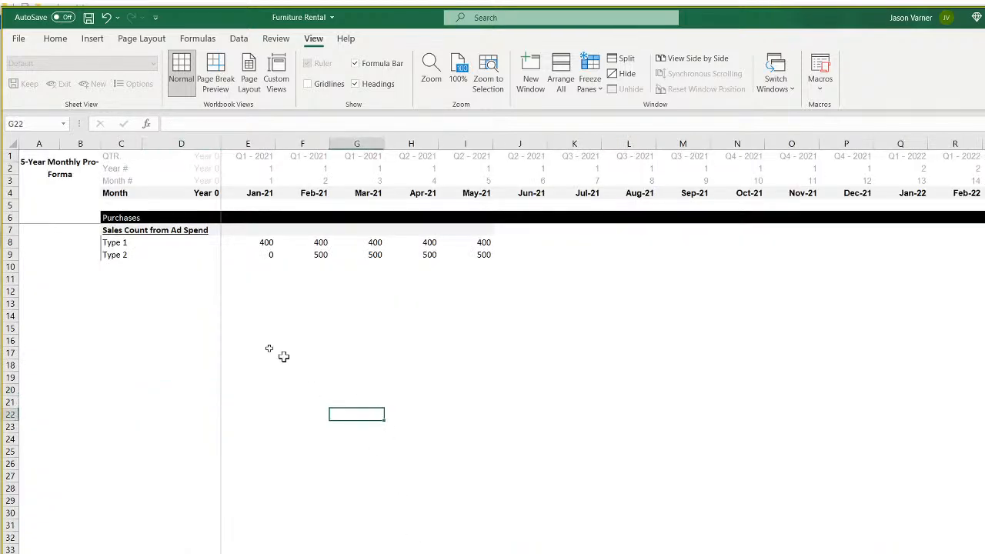
click(124, 217)
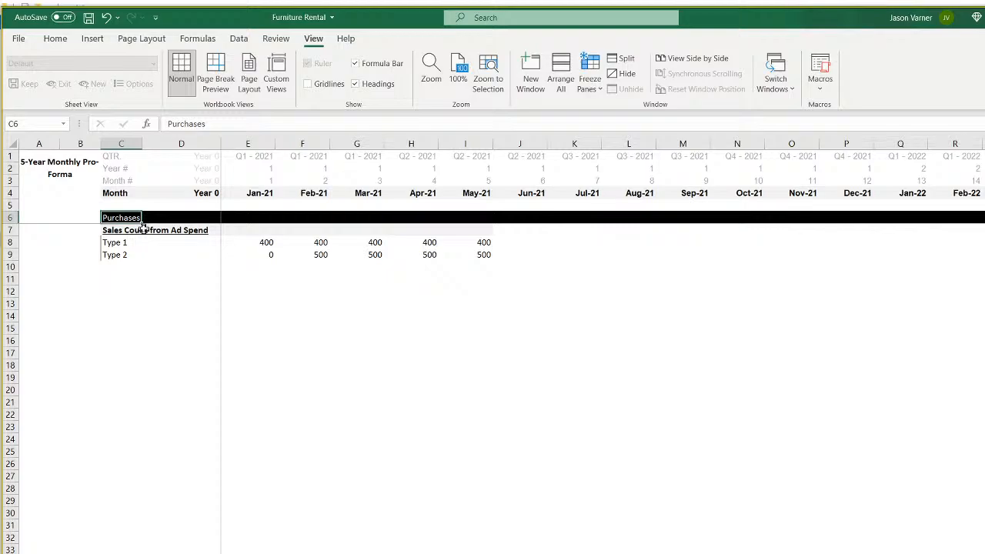
click(589, 79)
click(638, 115)
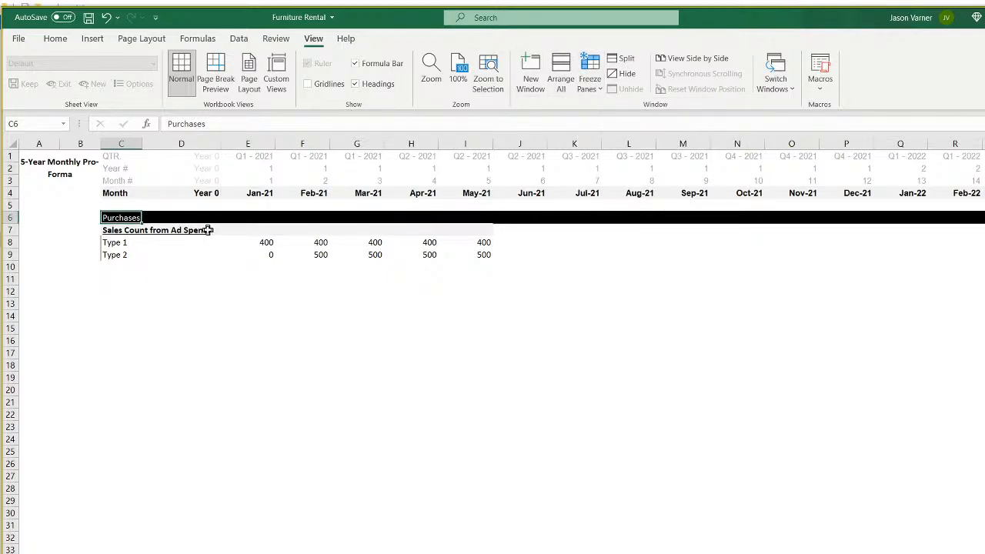
click(247, 228)
click(591, 83)
click(629, 108)
Widen columns D and C to fit the Purchases labels, then select subheading cell C7.
click(538, 377)
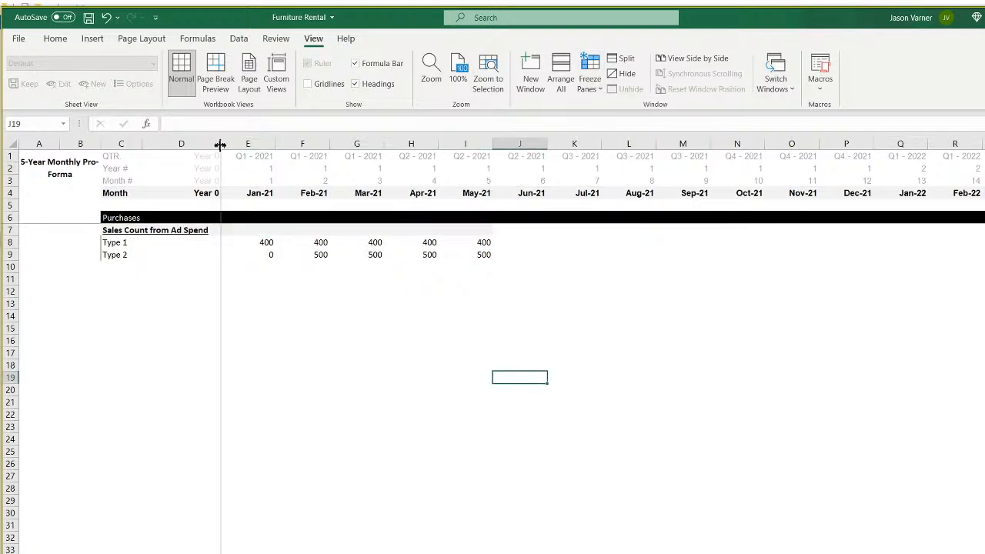
drag(221, 144, 234, 143)
drag(143, 144, 197, 144)
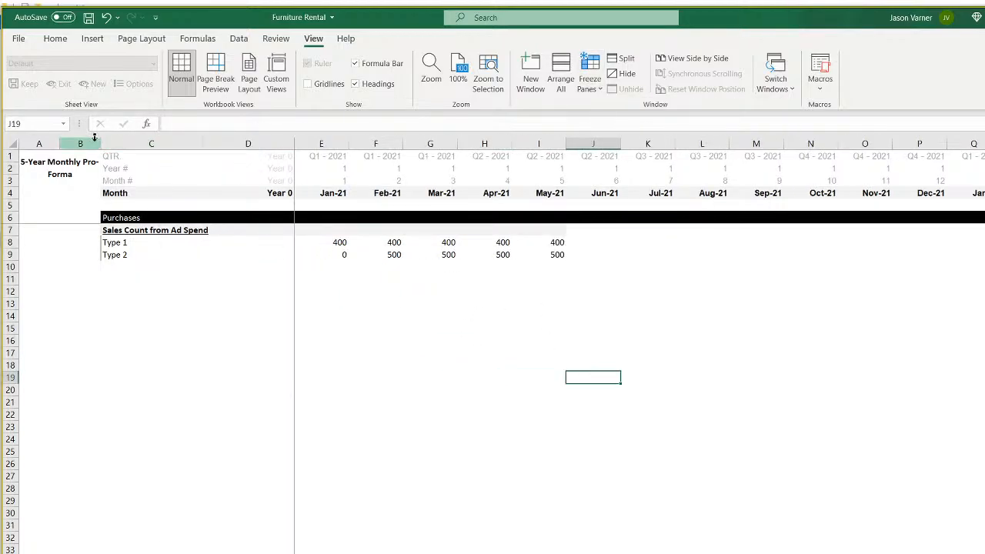
drag(99, 144, 96, 144)
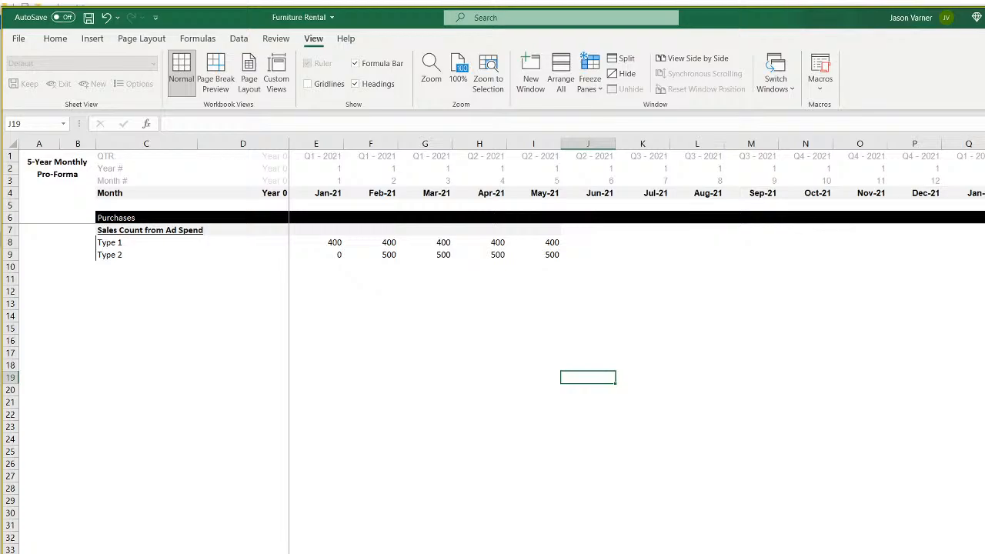
scroll(484, 472, down, 1)
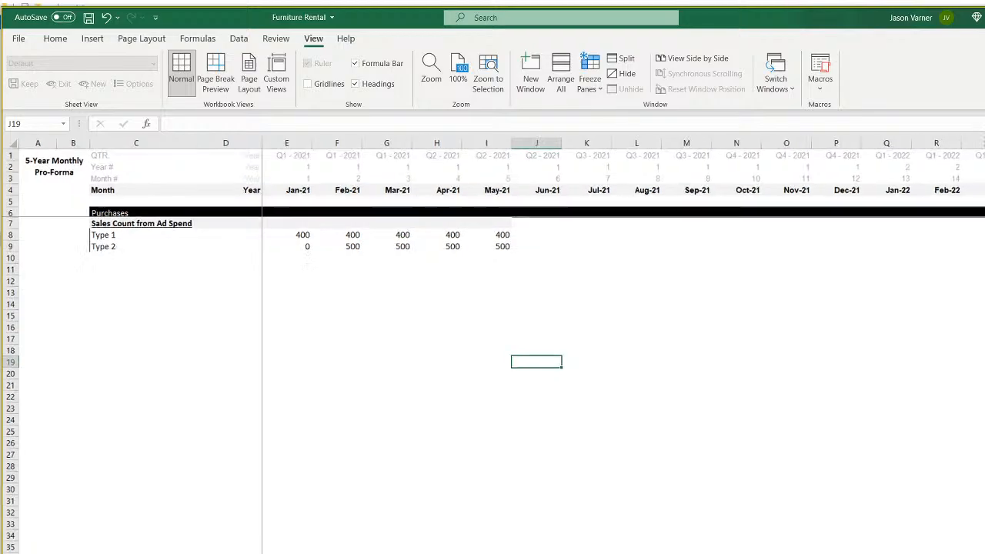
click(432, 459)
click(113, 223)
click(115, 209)
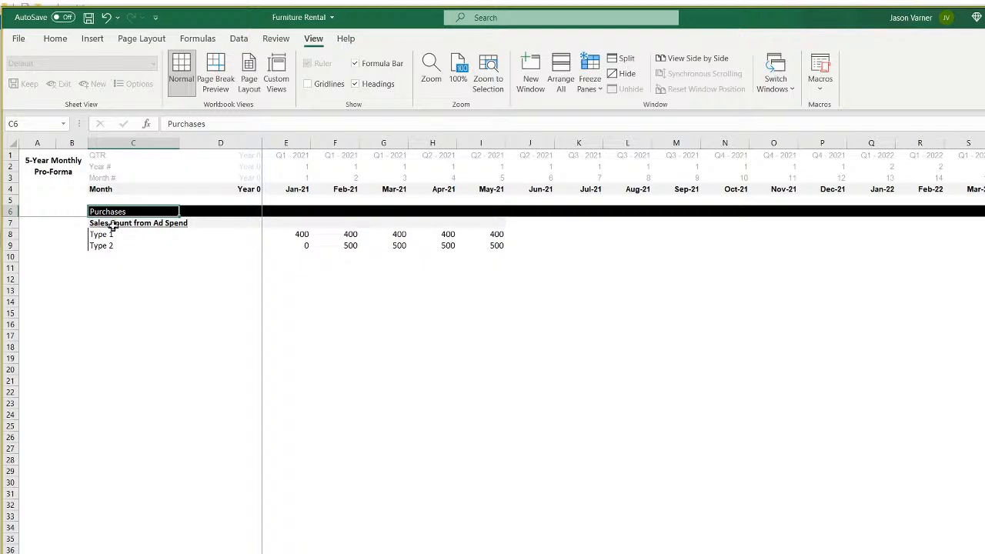
click(113, 224)
Title C7 'Category' and link C8 downward to Revenue Assumptions' Category 1–25 names.
text(Category)
key(Return)
text(=)
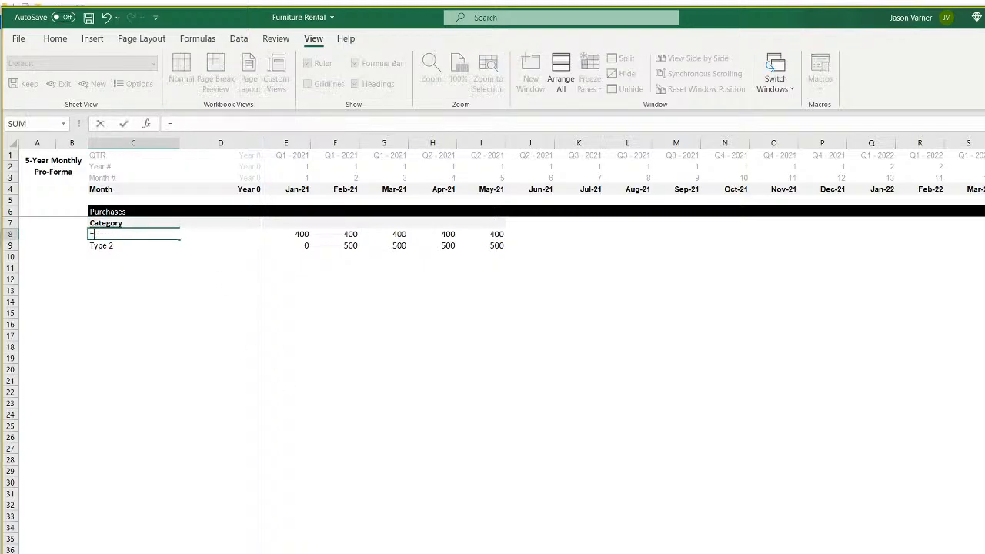
key(ctrl+Tab)
click(69, 231)
key(Return)
click(118, 234)
drag(179, 239, 178, 550)
Clear the surplus linked cells below Category 25 using Clear All.
click(122, 515)
key(Delete)
key(Down)
key(Delete)
key(Down)
key(Delete)
key(Down)
key(Delete)
key(Down)
key(Delete)
key(Down)
key(Delete)
key(Down)
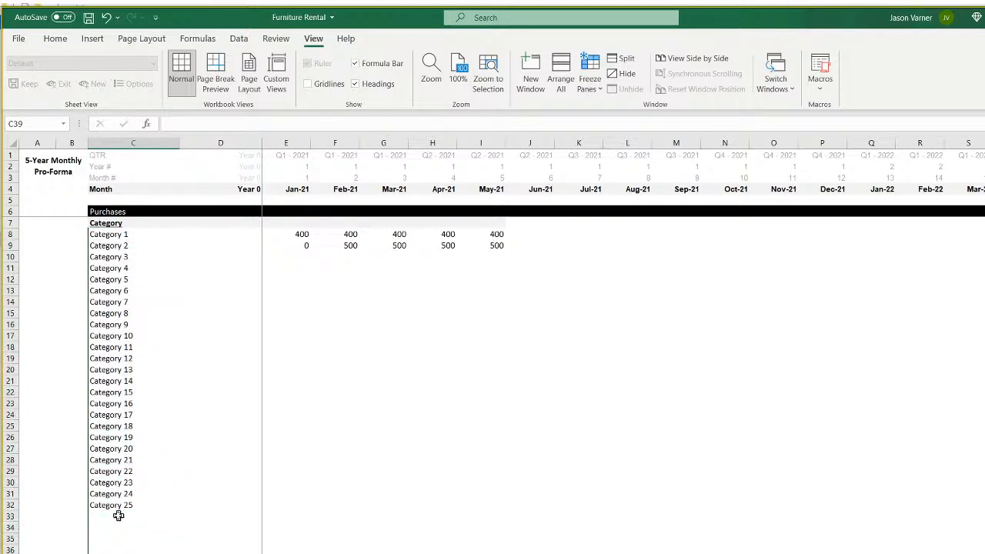
drag(119, 516, 108, 546)
click(52, 39)
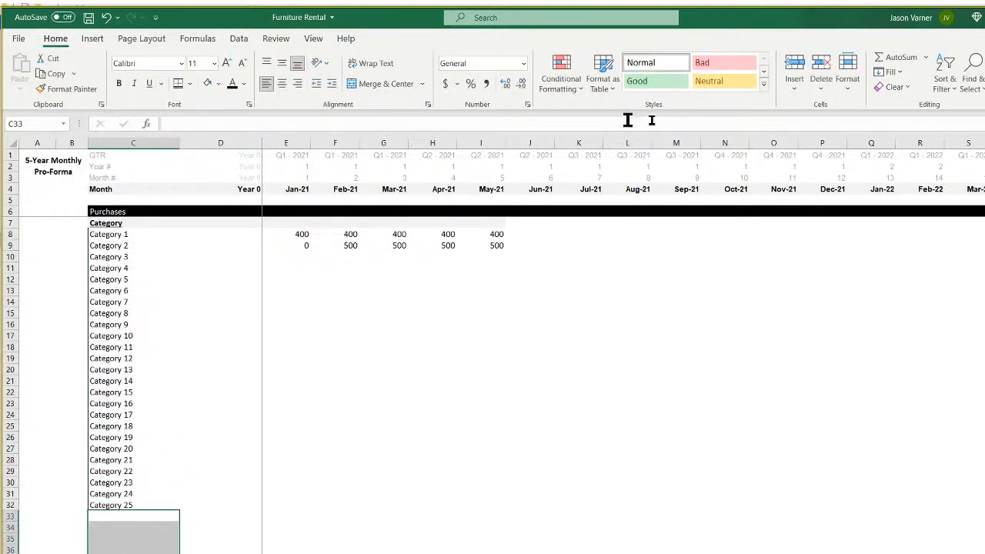
click(877, 88)
click(904, 105)
click(615, 380)
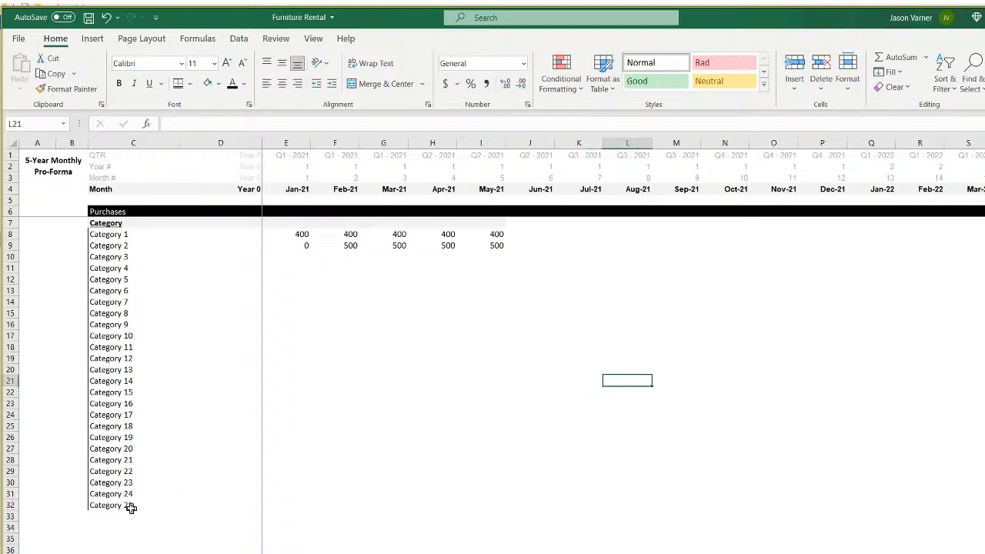
click(111, 516)
click(300, 234)
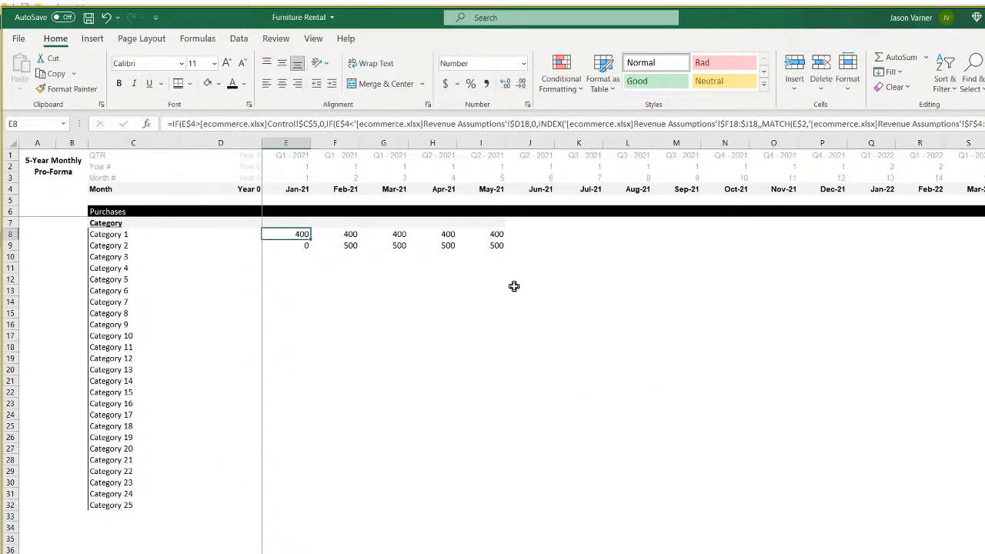
In E8, SUMIFS Revenue Assumptions column E where column C matches Jan-21 header E4, giving 45,477.
text(=)
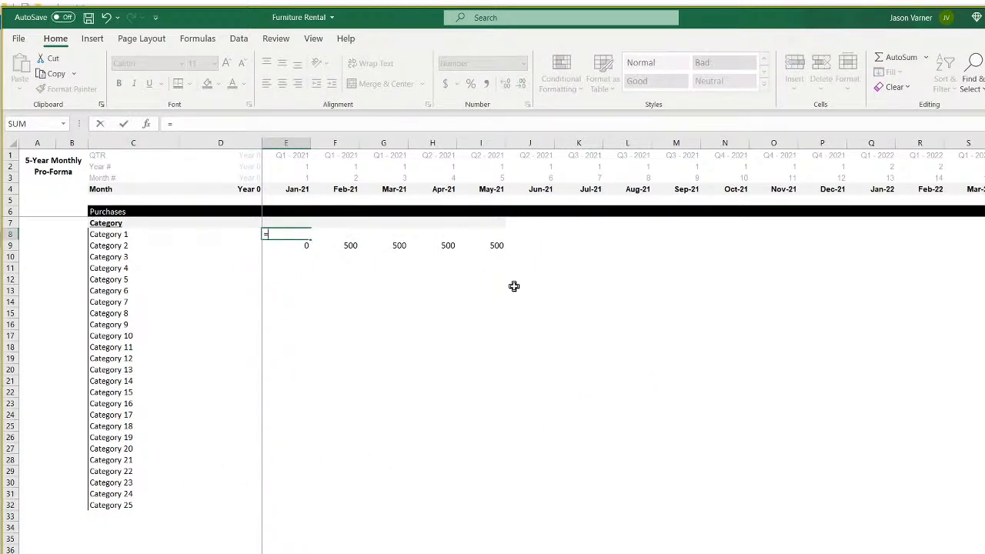
text(sumifs()
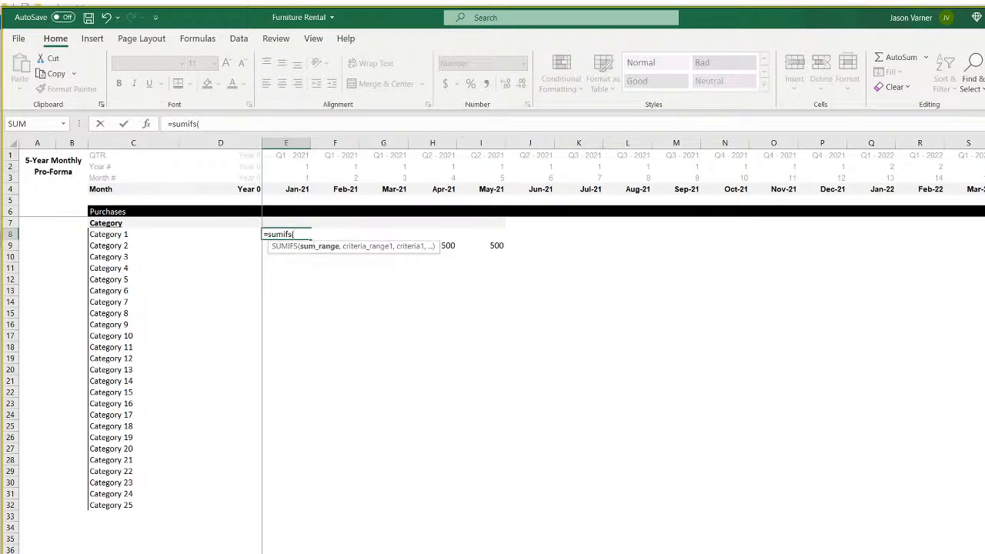
key(ctrl+Page_Up)
key(ctrl+Page_Up)
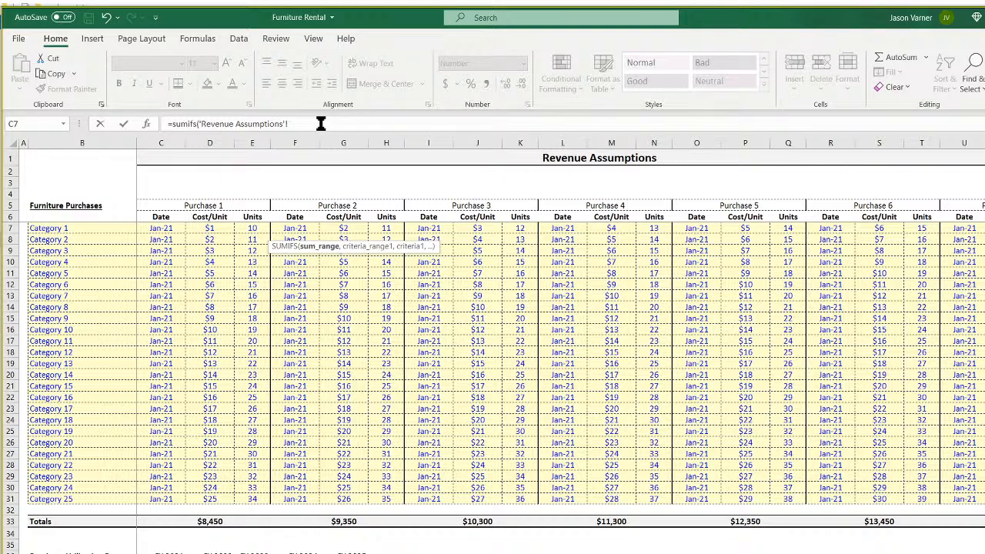
click(259, 143)
click(325, 124)
text(e:e,)
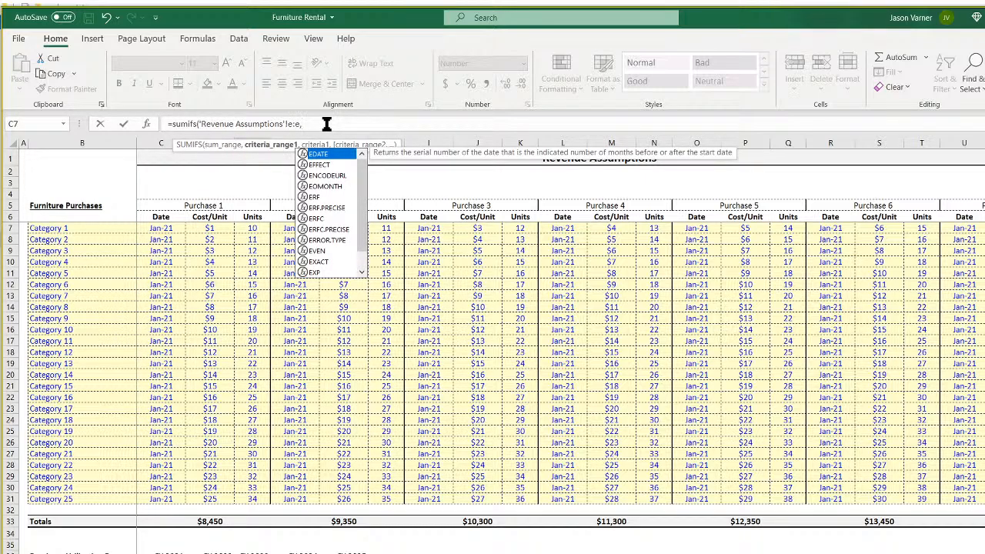
click(160, 143)
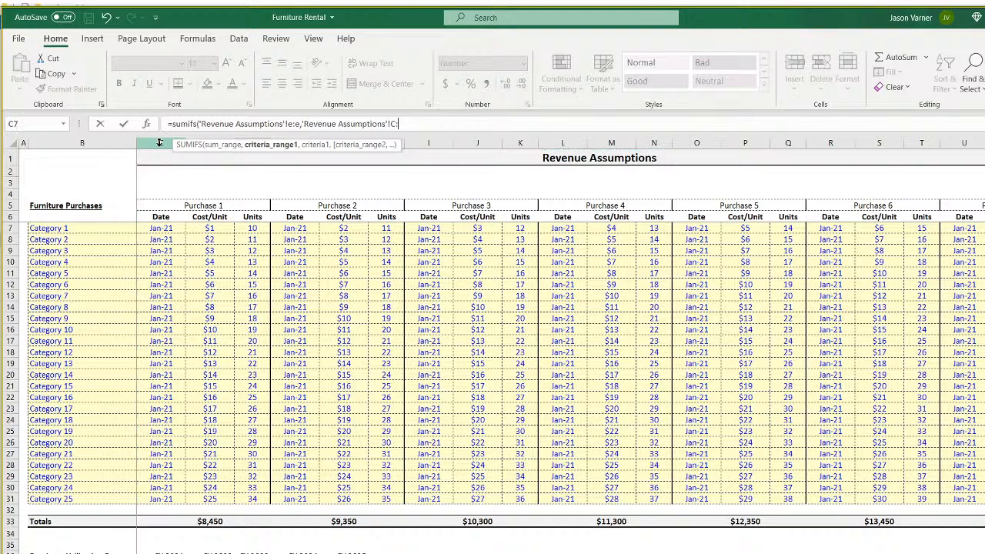
text(c,)
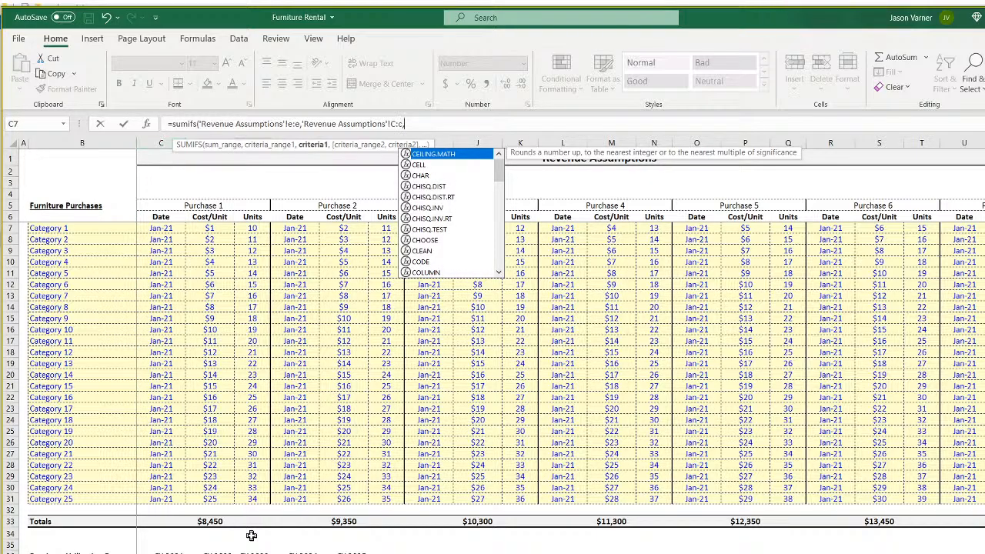
click(308, 552)
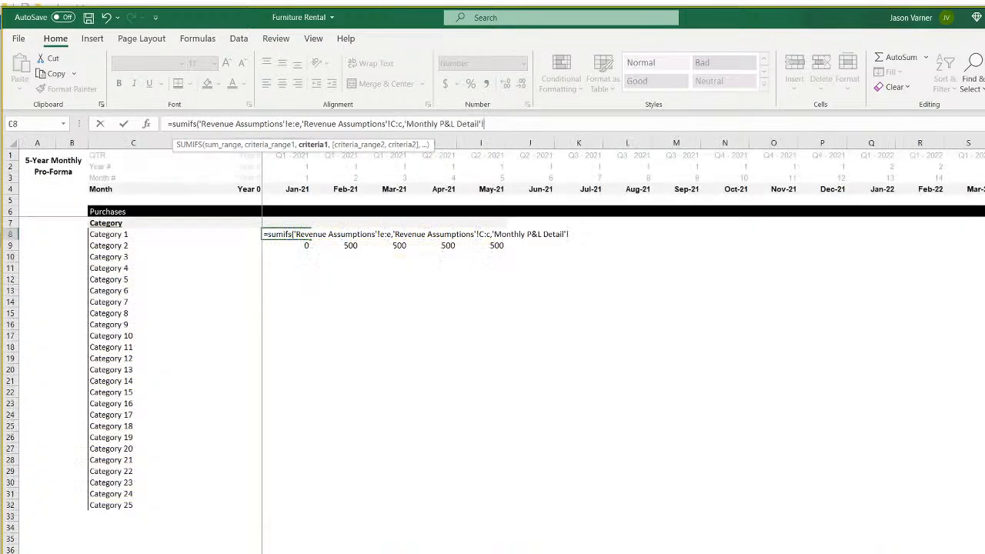
click(297, 187)
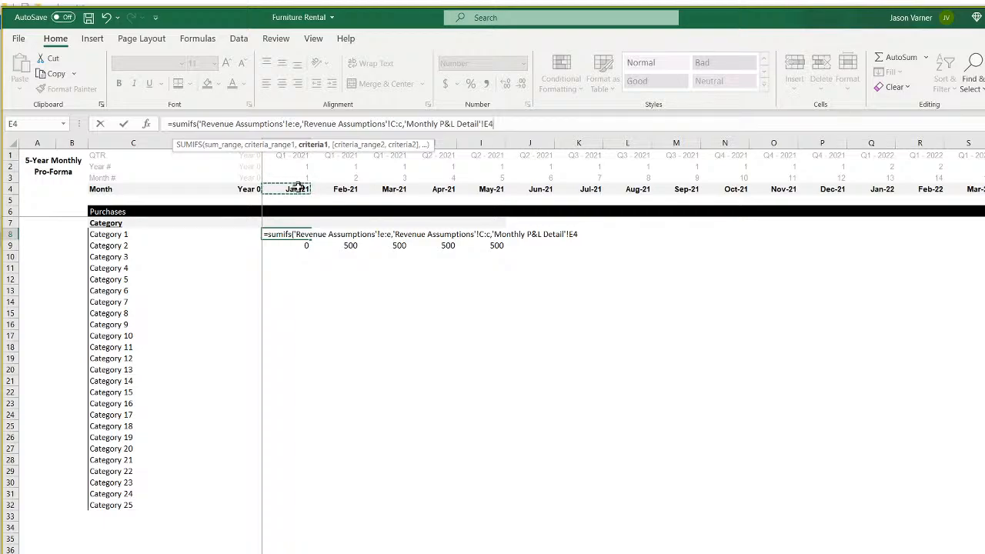
key(Return)
click(299, 235)
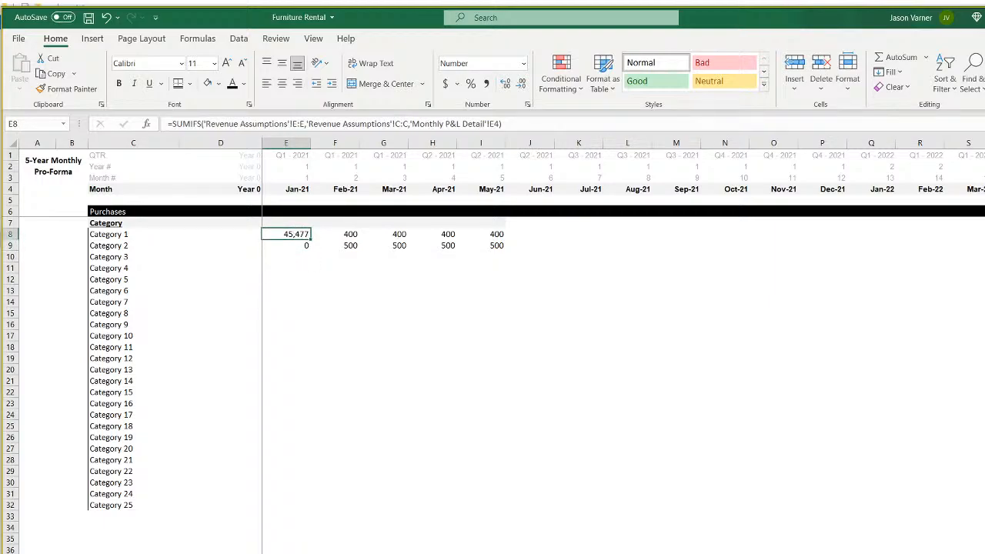
key(ctrl+Page_Up)
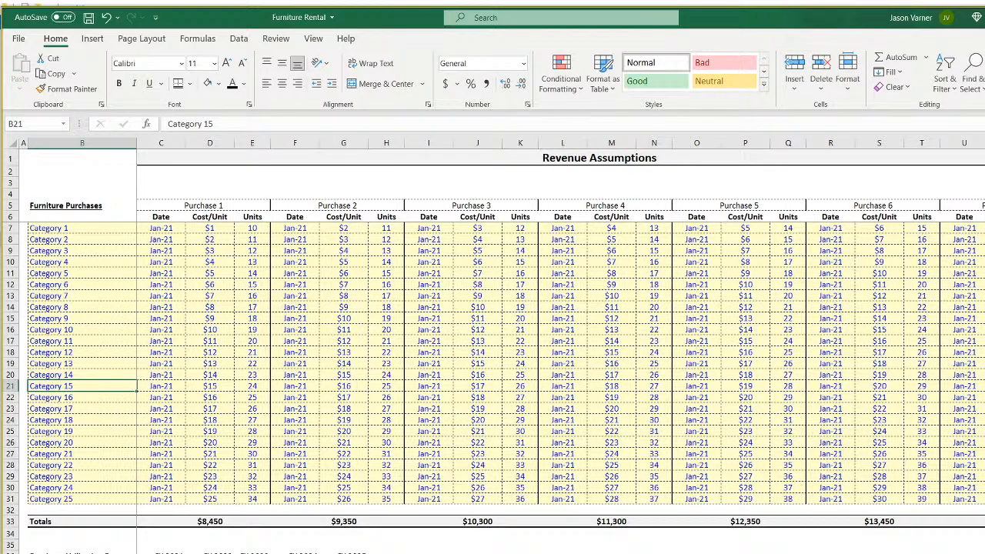
Limit E8's SUMIFS ranges to E1:E31 and C1:C31, anchor criterion E$4, fill across to Nov-21.
drag(254, 228, 238, 498)
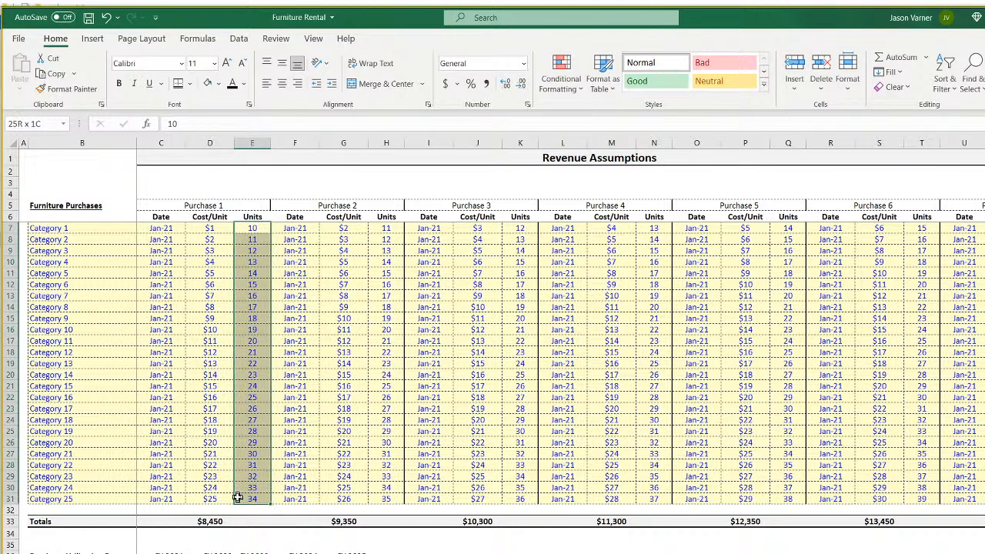
key(ctrl+Page_Down)
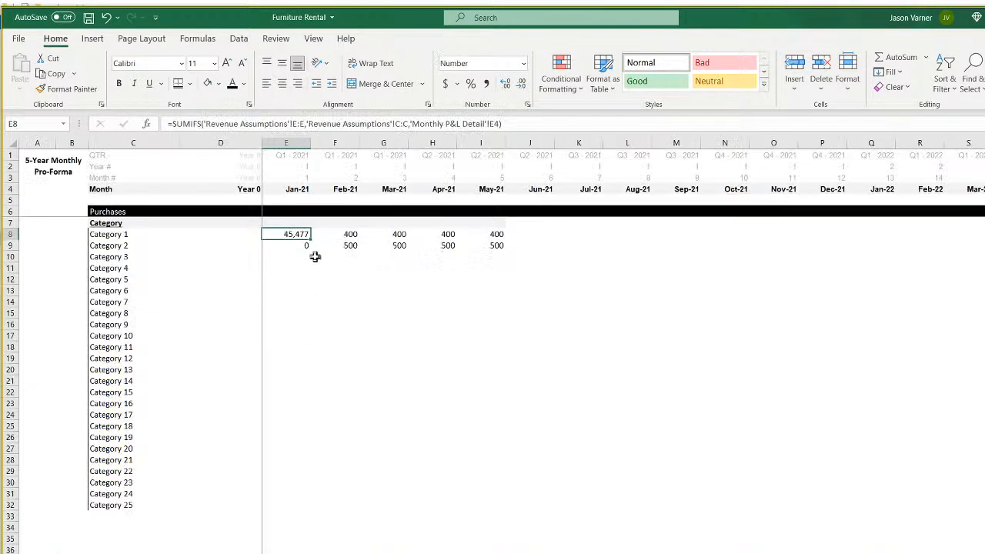
click(410, 124)
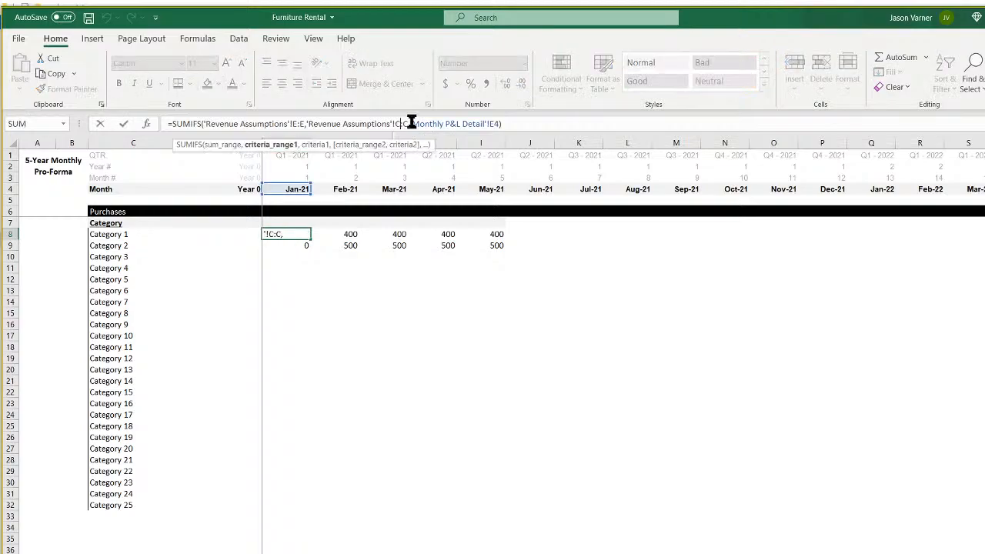
text(1)
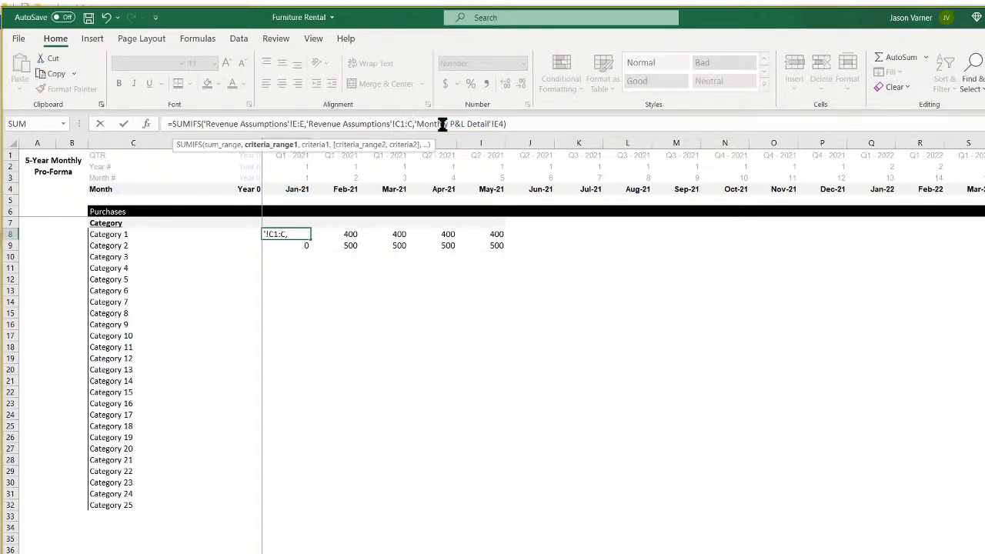
text(31)
click(297, 123)
text(1:E31)
click(522, 124)
text($)
click(520, 124)
key(BackSpace)
key(BackSpace)
key(BackSpace)
key(BackSpace)
key(BackSpace)
key(BackSpace)
key(BackSpace)
key(BackSpace)
key(BackSpace)
key(BackSpace)
key(BackSpace)
key(BackSpace)
key(BackSpace)
key(BackSpace)
key(BackSpace)
key(BackSpace)
key(BackSpace)
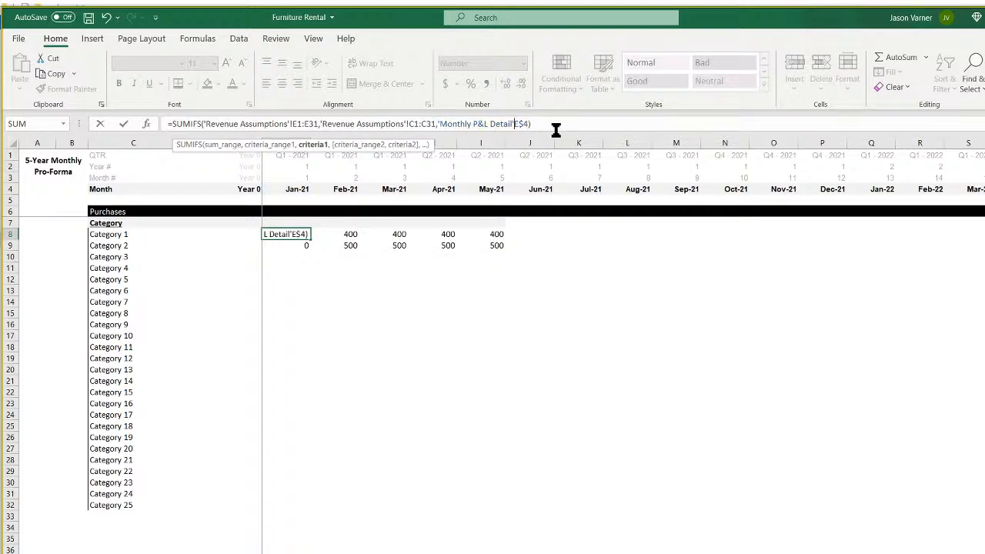
key(BackSpace)
key(BackSpace)
key(BackSpace)
key(BackSpace)
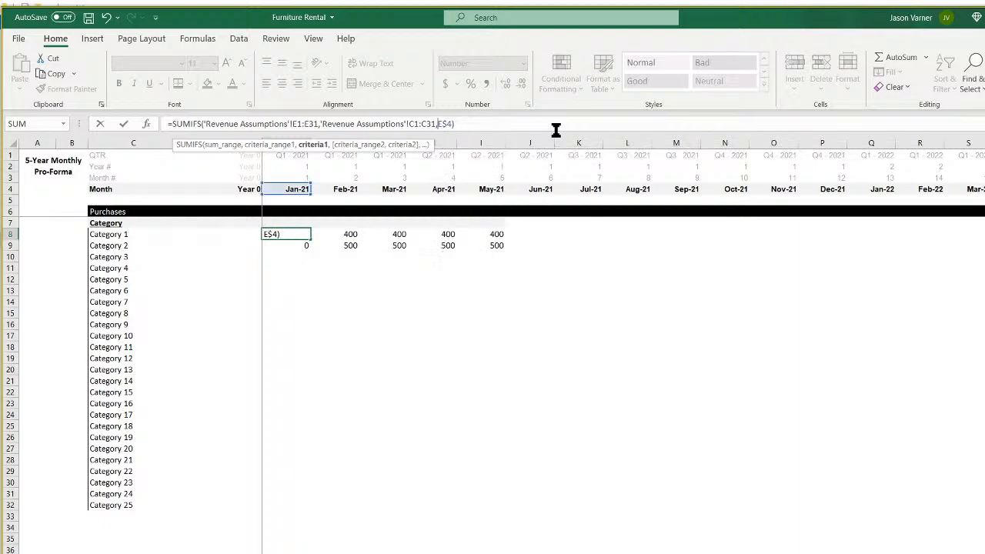
key(Return)
click(304, 233)
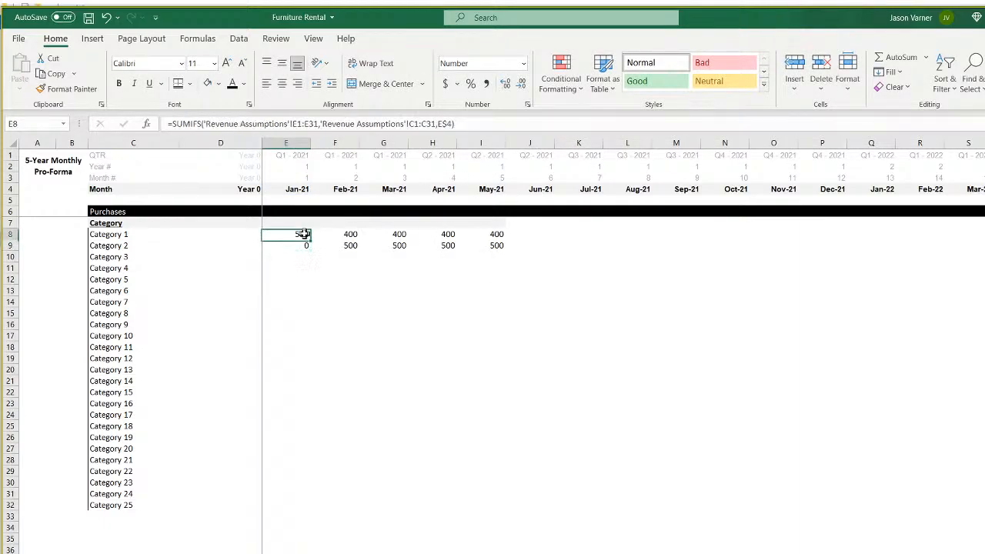
drag(311, 239, 788, 255)
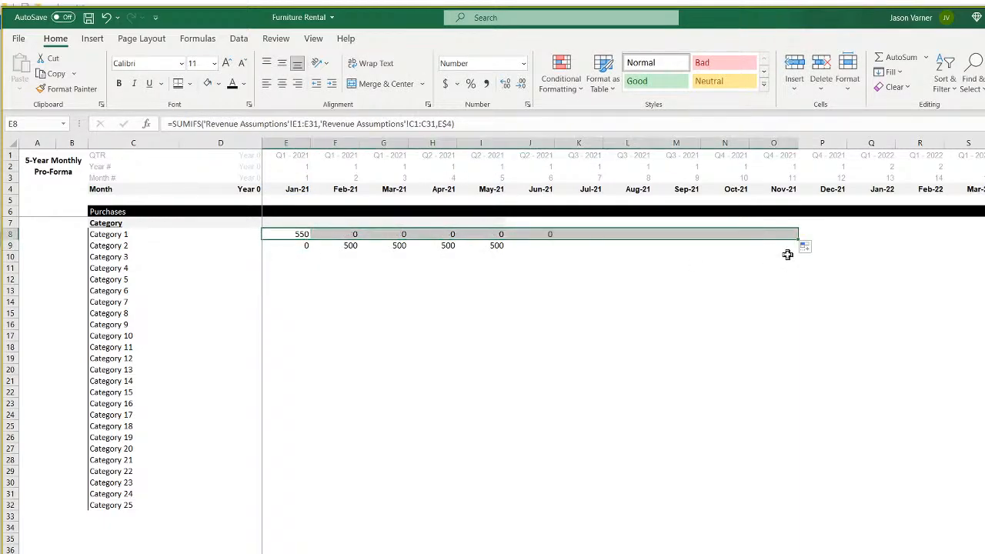
Lock E8's range columns as $E and $C, then fill the formula across through Jan-22.
click(294, 235)
click(292, 124)
text($)
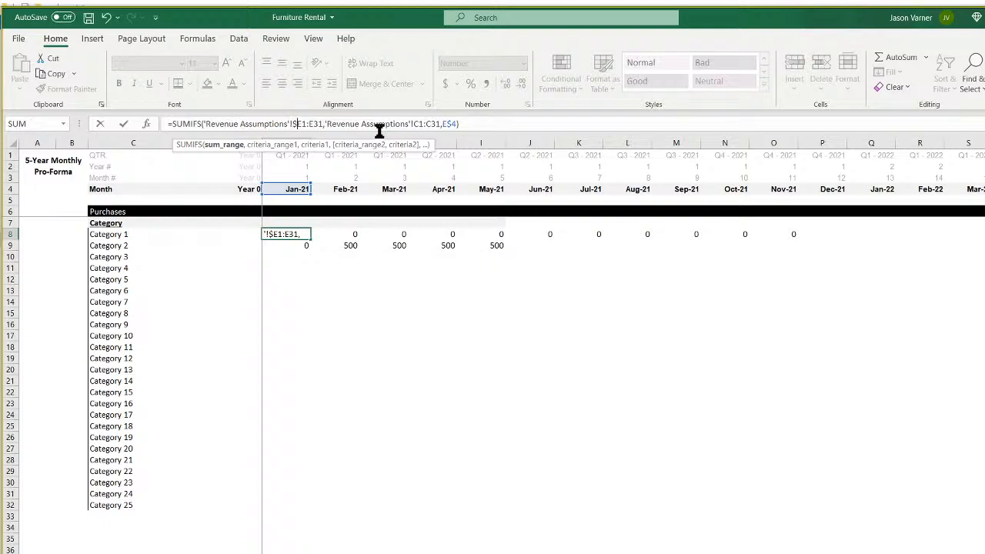
key(Right)
text($)
key(Right)
key(Right)
key(Right)
key(Right)
key(Right)
key(Right)
key(Right)
key(Right)
key(Right)
key(Right)
key(Right)
key(Right)
key(Right)
key(Right)
key(Right)
key(Right)
key(Right)
key(Right)
key(Right)
key(Right)
key(Right)
text($E1:)
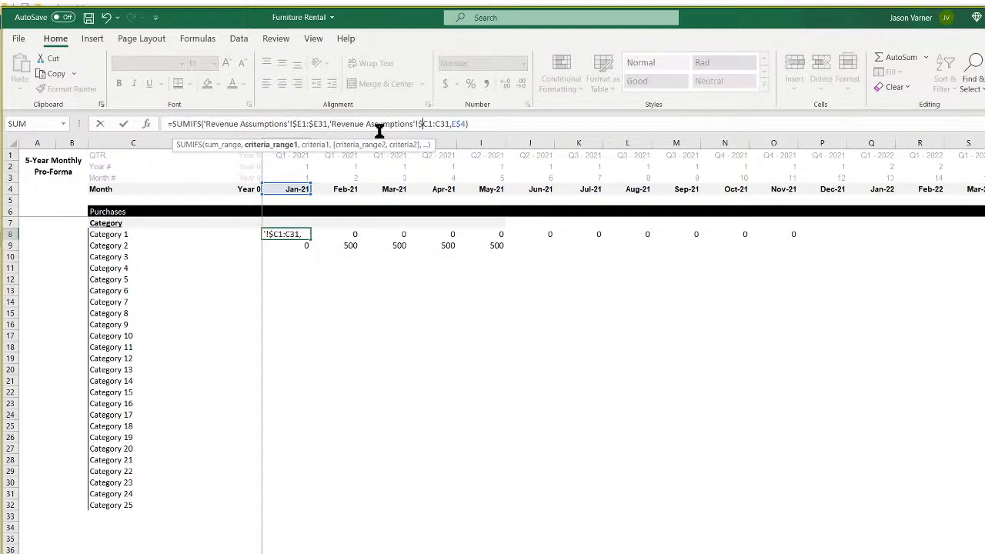
text($)
key(Return)
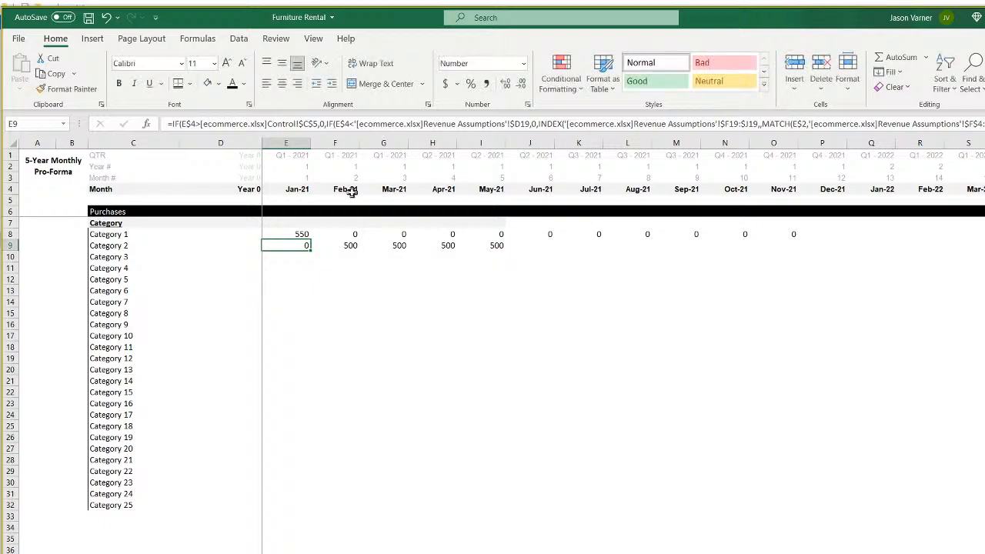
click(296, 236)
drag(310, 238, 893, 238)
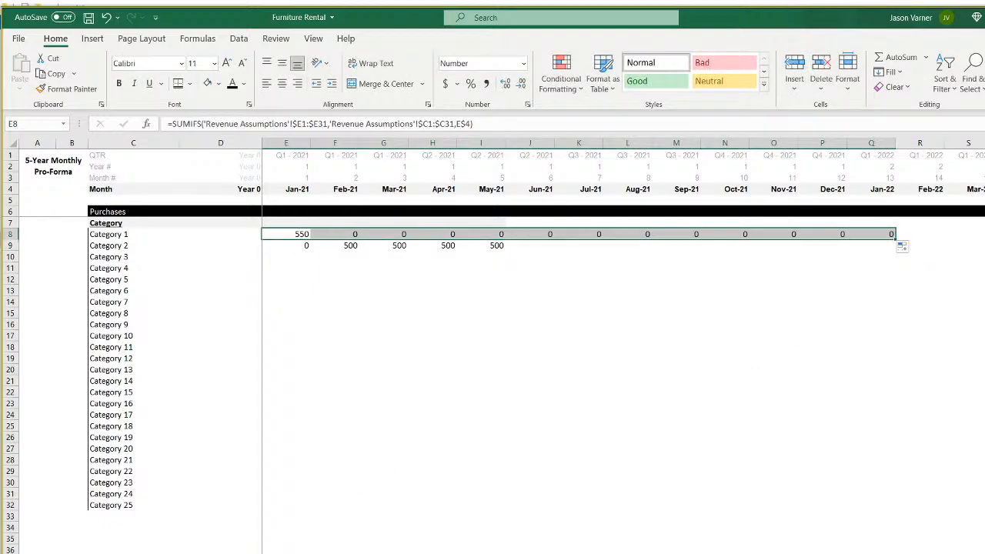
Check the Revenue Assumptions data, then relabel C8 as Purchase 1.
click(250, 553)
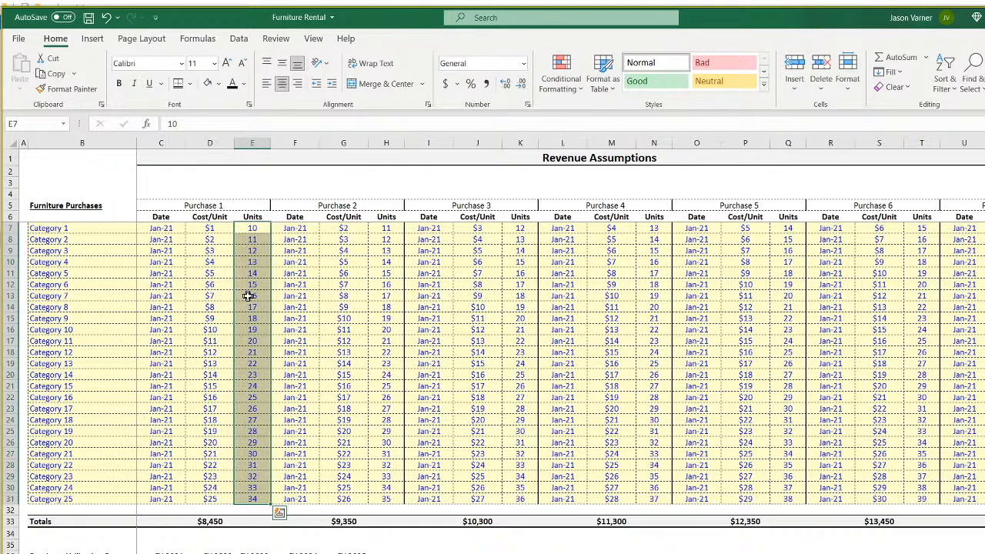
click(270, 553)
click(127, 234)
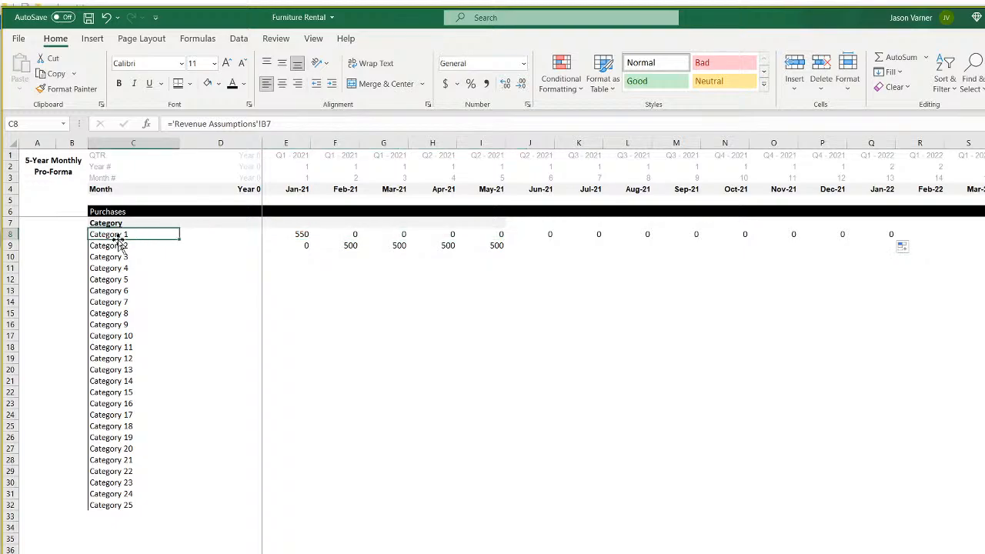
text(Purchase)
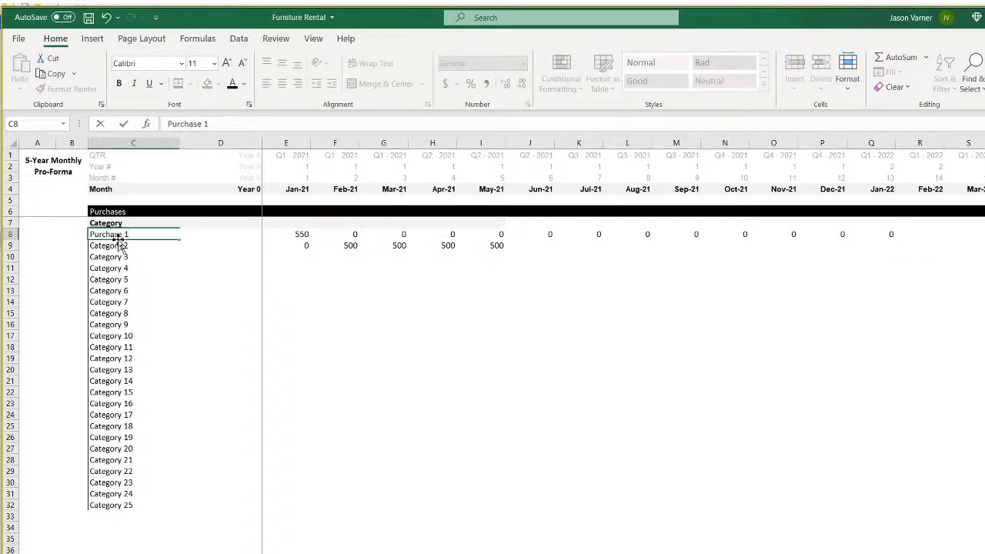
key(Return)
Label C9 Purchase 2, fill labels to Purchase 7, and clear leftover Category labels below.
text(Purchase)
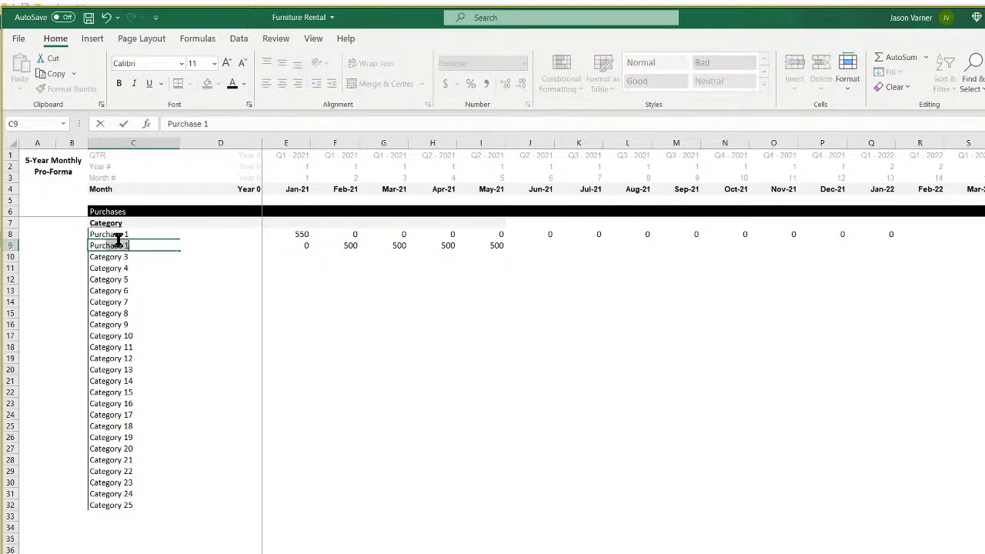
text( 2)
key(Return)
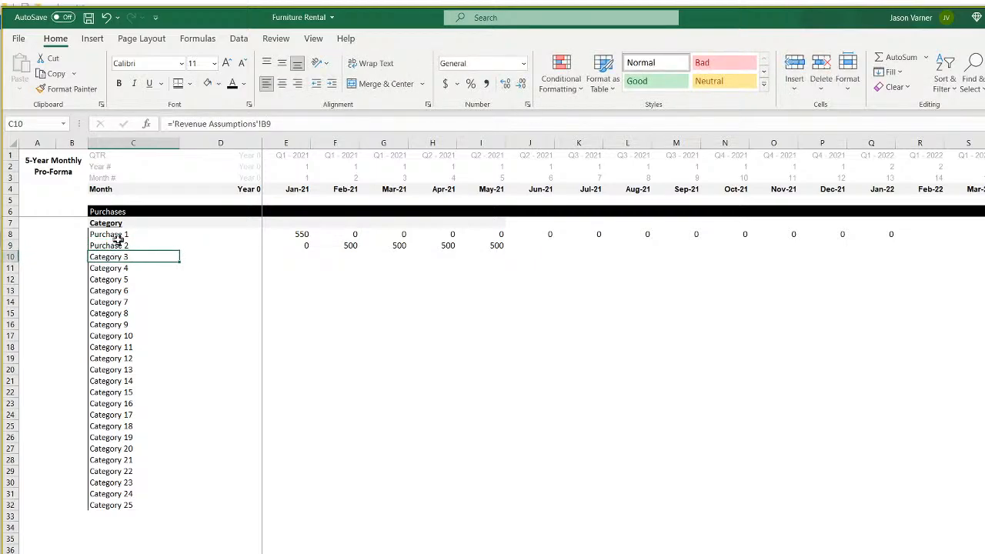
drag(119, 236, 127, 498)
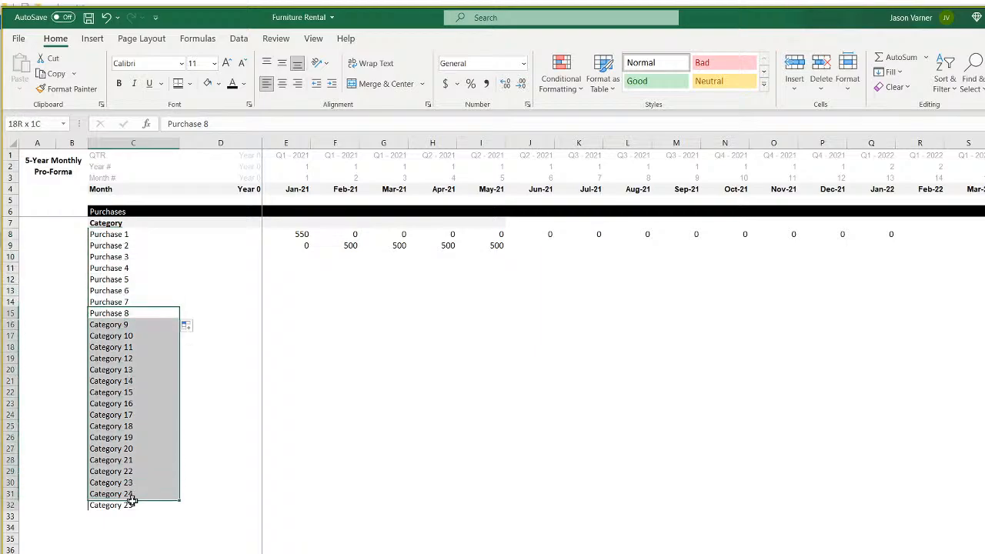
click(892, 87)
click(904, 106)
click(420, 422)
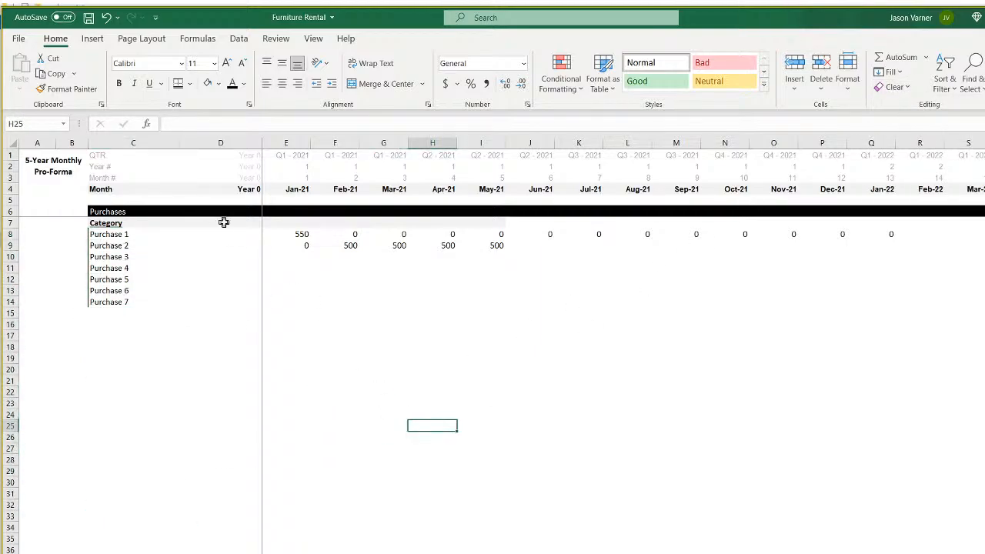
click(301, 235)
Fully anchor E8's SUMIFS ranges ($E$1:$E$31, $C$1:$C$31) and fill it down to E14.
drag(310, 239, 306, 303)
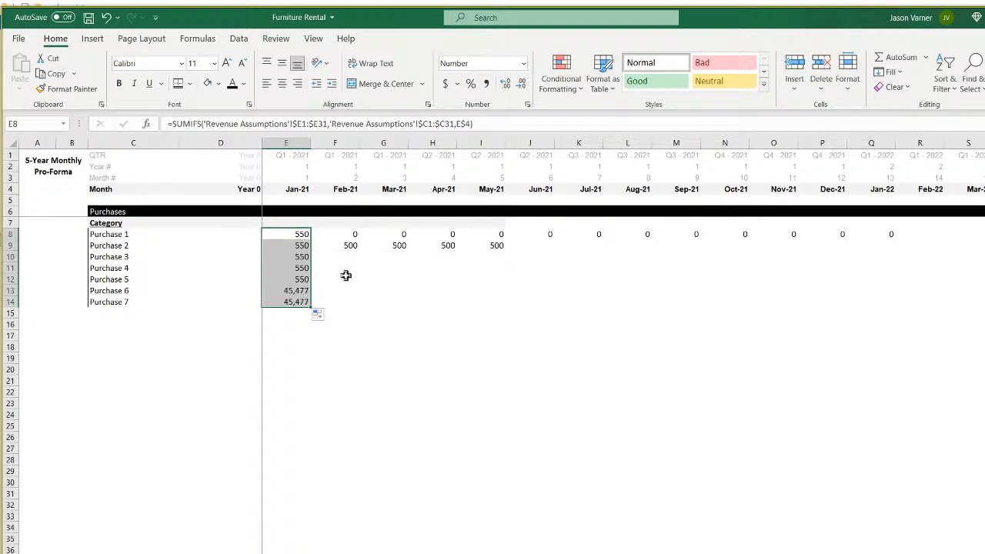
click(301, 236)
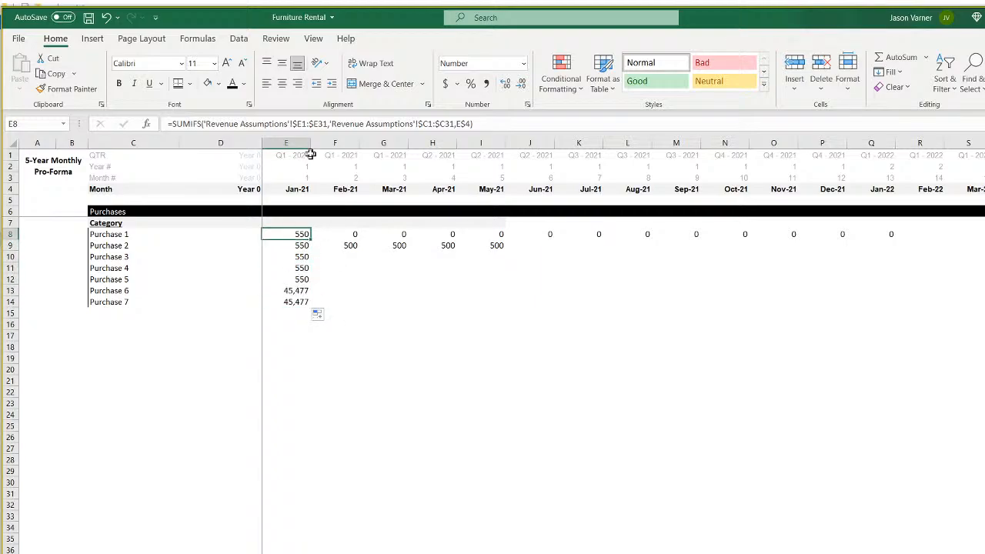
click(302, 125)
text($E)
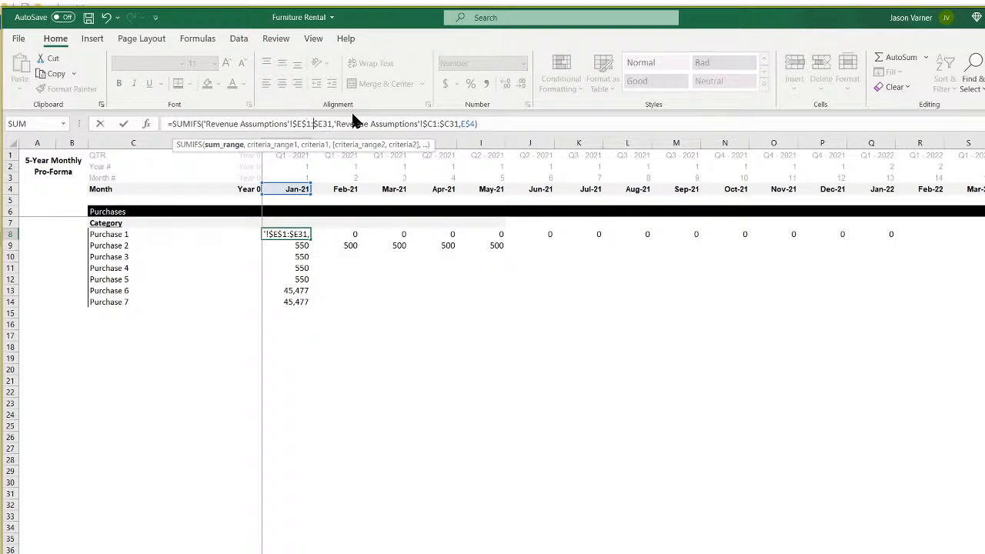
text($)
key(Right)
key(Right)
key(Right)
key(Right)
key(Right)
key(Right)
key(Right)
key(Right)
key(Right)
key(Right)
key(Right)
key(Right)
key(Right)
key(Right)
key(Right)
key(Right)
key(Right)
key(Right)
key(Right)
key(Right)
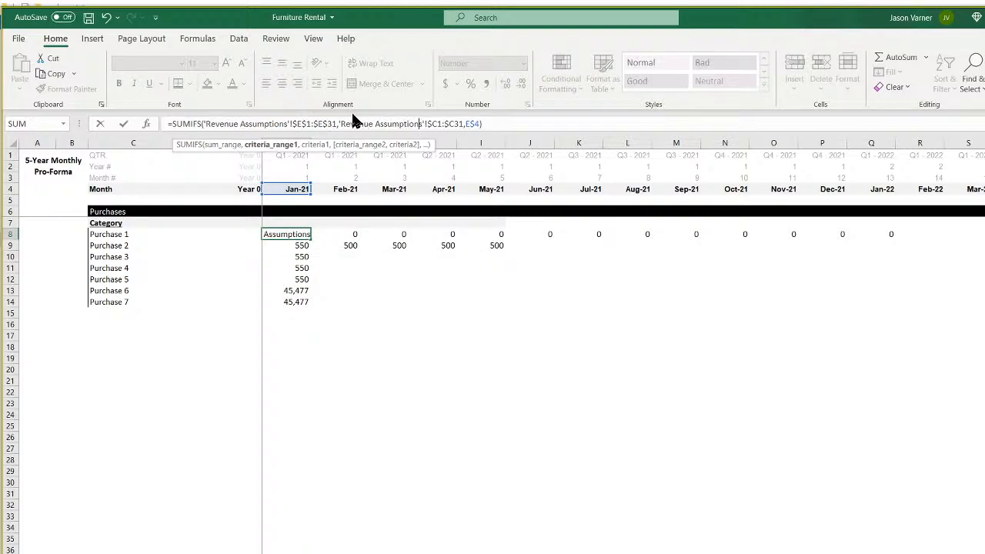
text($)
key(Right)
key(Right)
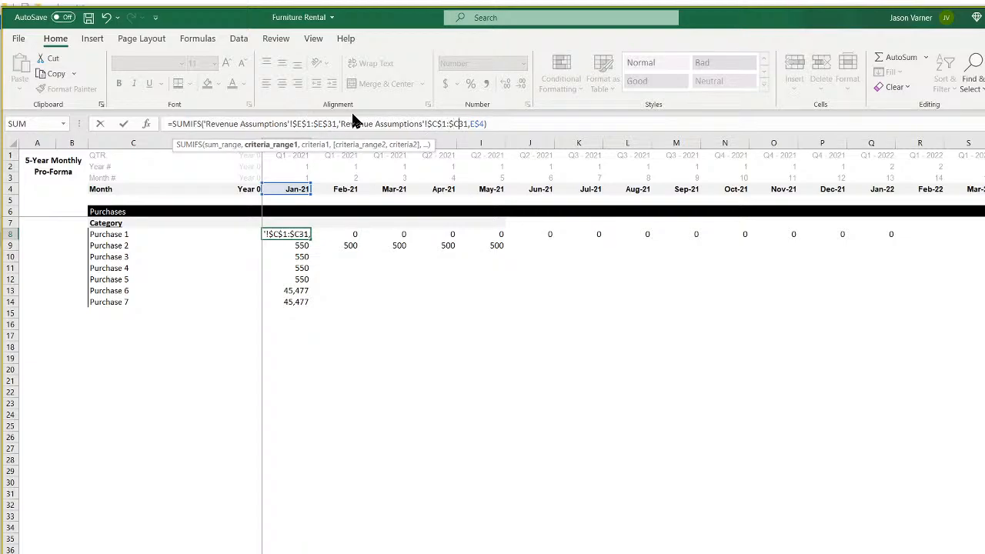
key(Right)
text($)
key(Return)
click(301, 234)
drag(310, 239, 310, 306)
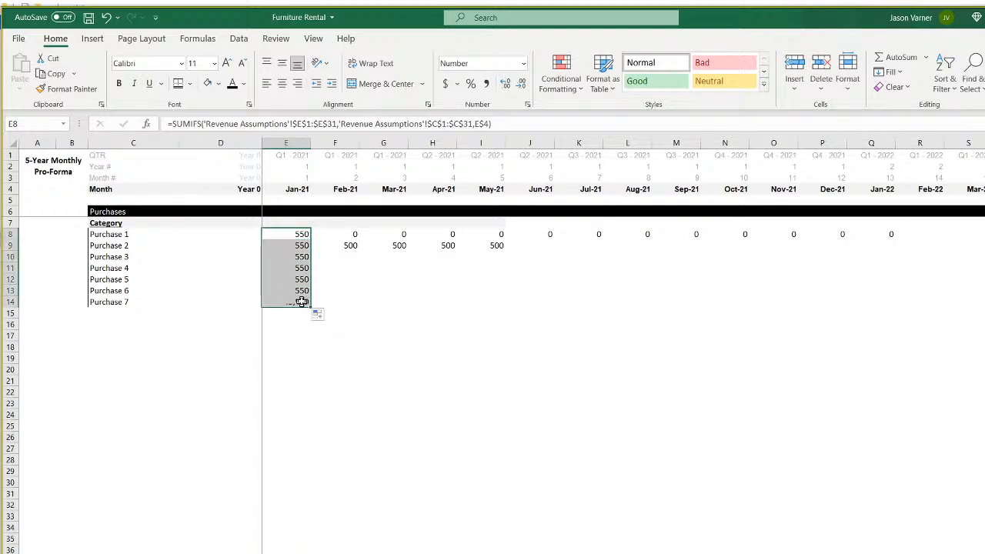
click(302, 235)
Cross-check units and cost-per-unit values on Revenue Assumptions, then return to the pro-forma.
click(708, 553)
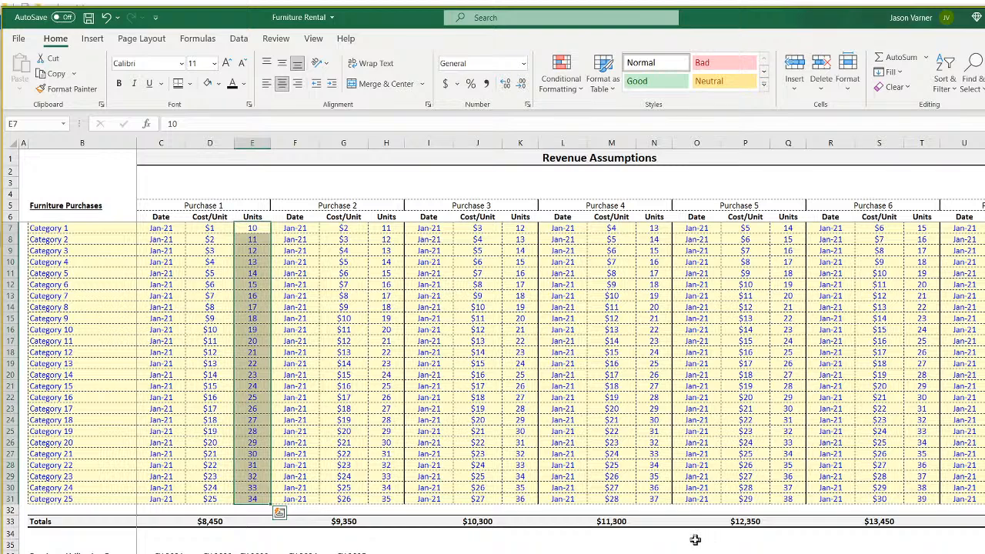
click(256, 230)
key(Down)
key(Down)
key(Down)
key(Down)
key(Down)
drag(256, 225, 235, 402)
click(254, 229)
drag(253, 229, 253, 273)
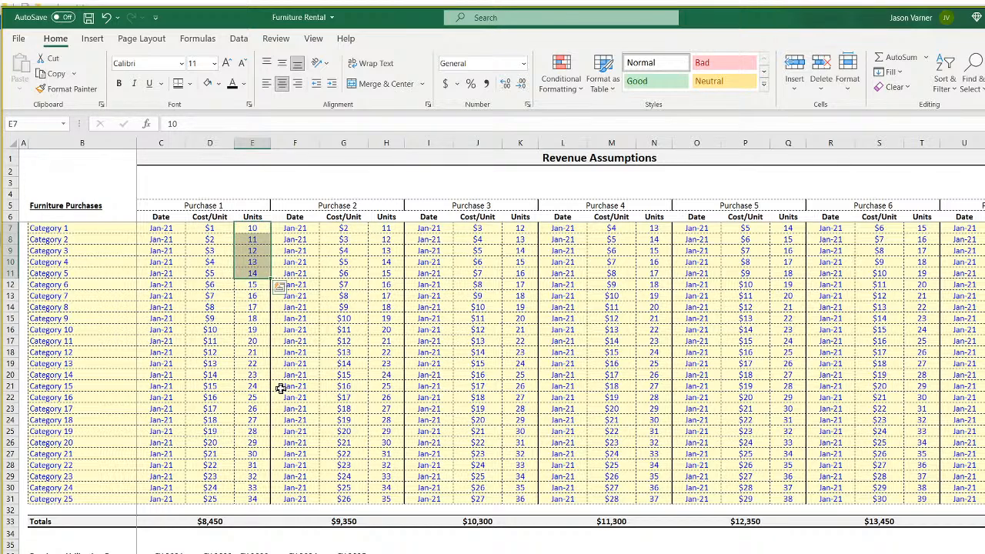
click(221, 229)
click(214, 249)
click(213, 285)
click(217, 230)
click(213, 250)
click(213, 285)
click(210, 341)
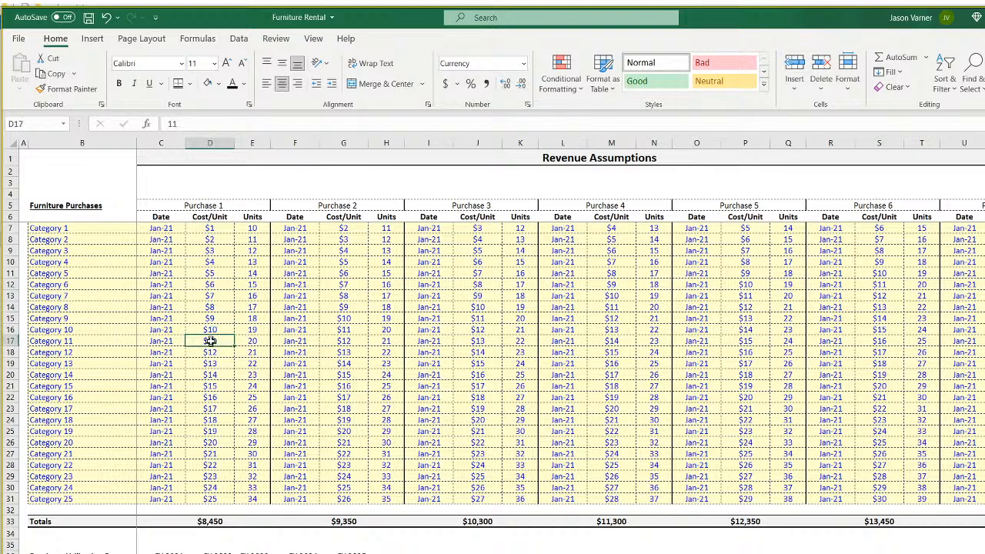
click(260, 228)
click(254, 270)
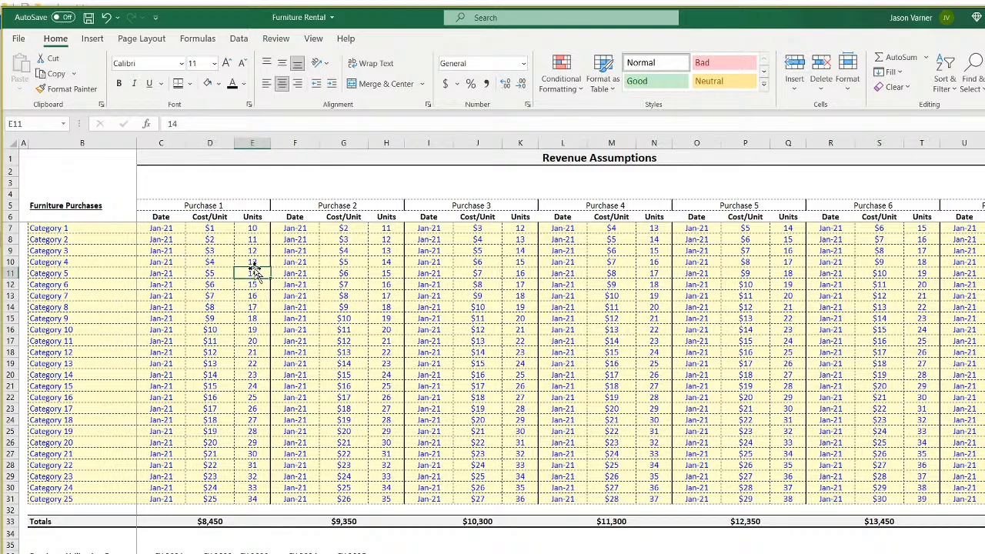
click(219, 262)
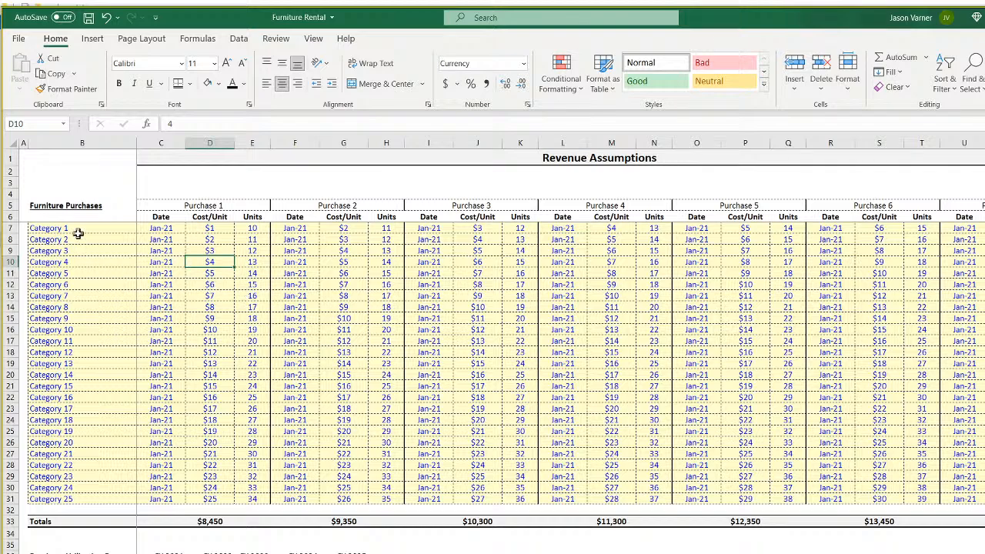
key(ctrl+Page_Down)
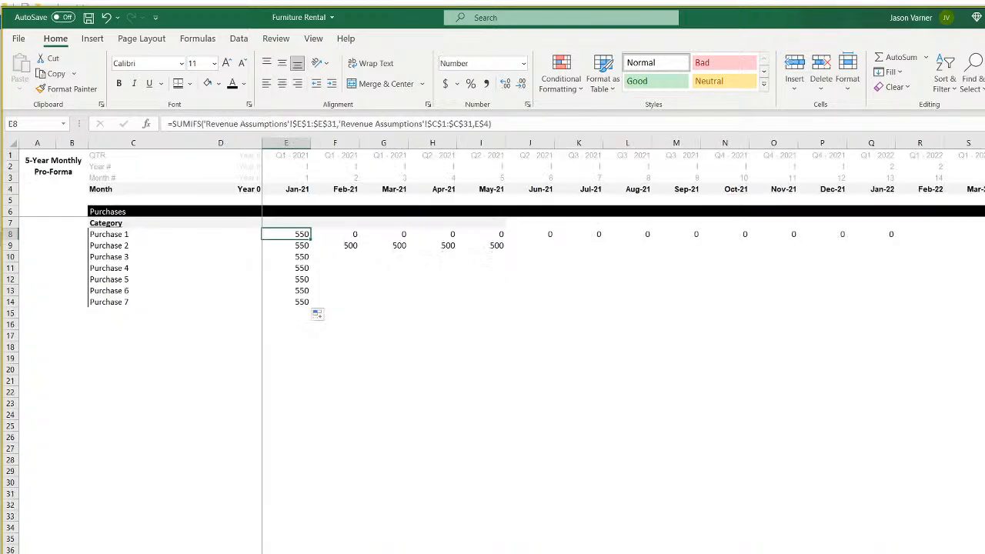
Add a new worksheet and freeze panes at B2 so row 1 and column A stay visible.
key(ctrl+Page_Down)
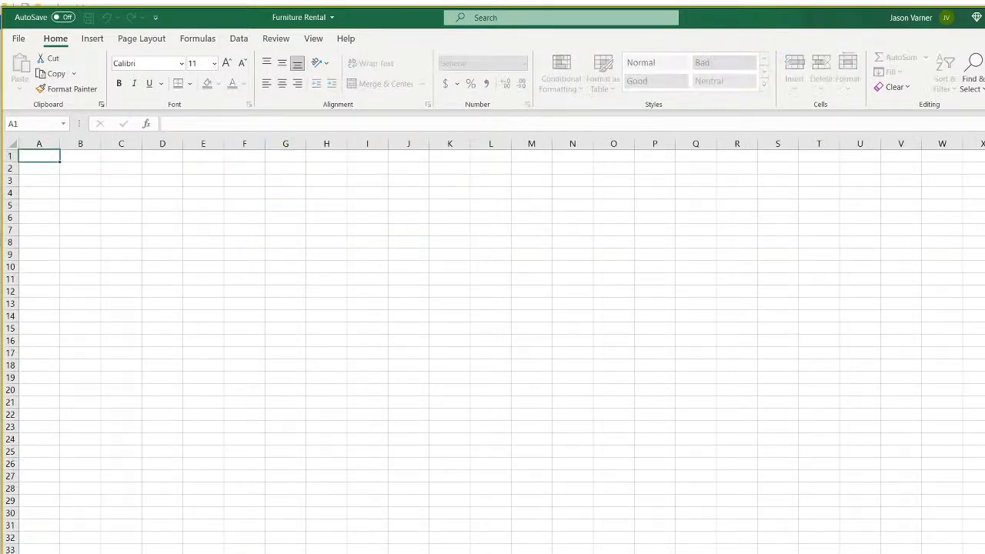
key(Return)
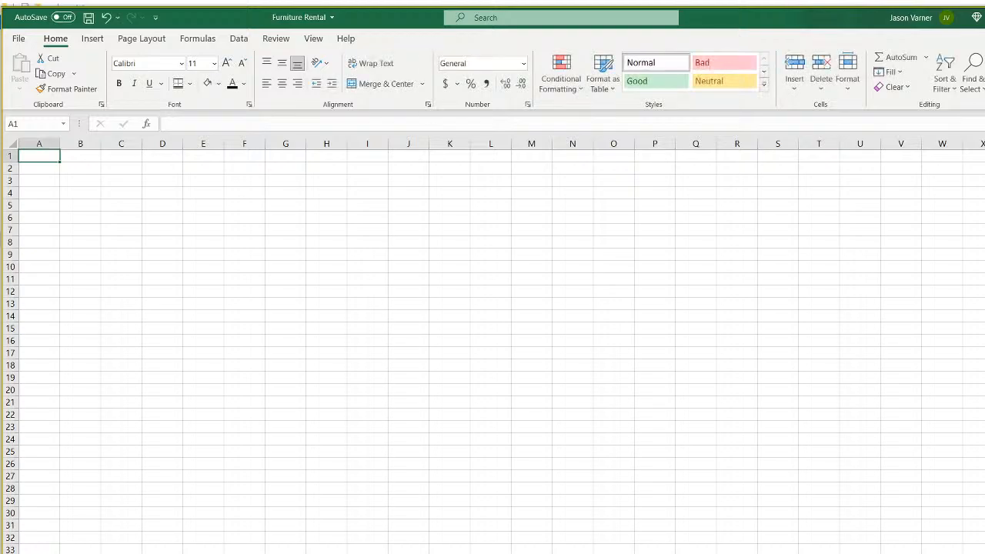
click(74, 169)
click(314, 39)
click(590, 83)
click(619, 163)
click(386, 330)
Start the row 1 numbering with 1 in B1 and =B1+1 in C1.
click(77, 156)
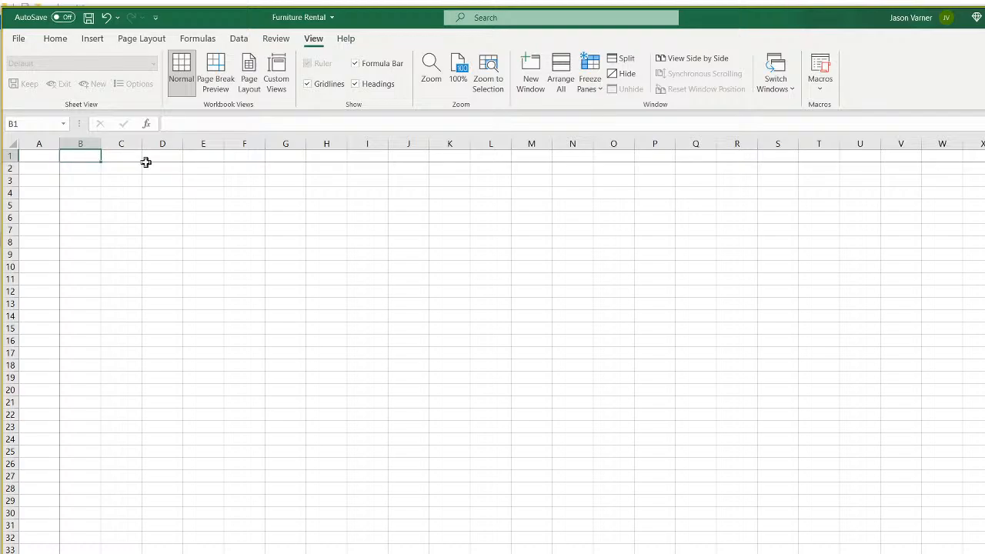
text(1)
key(Tab)
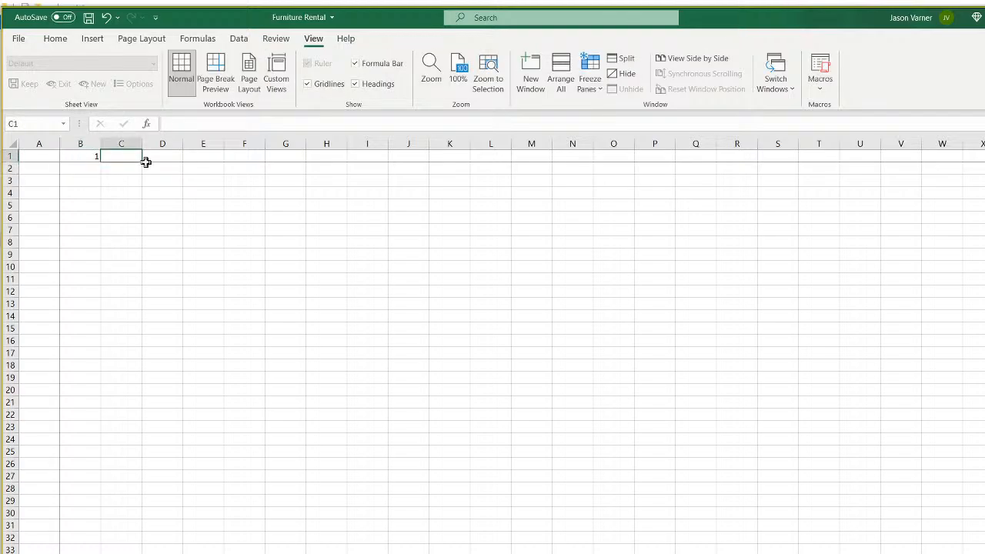
text(=)
click(90, 156)
text(+1)
key(Return)
Start the column A numbering with 1 in A2 and a +1 formula in A3.
click(33, 169)
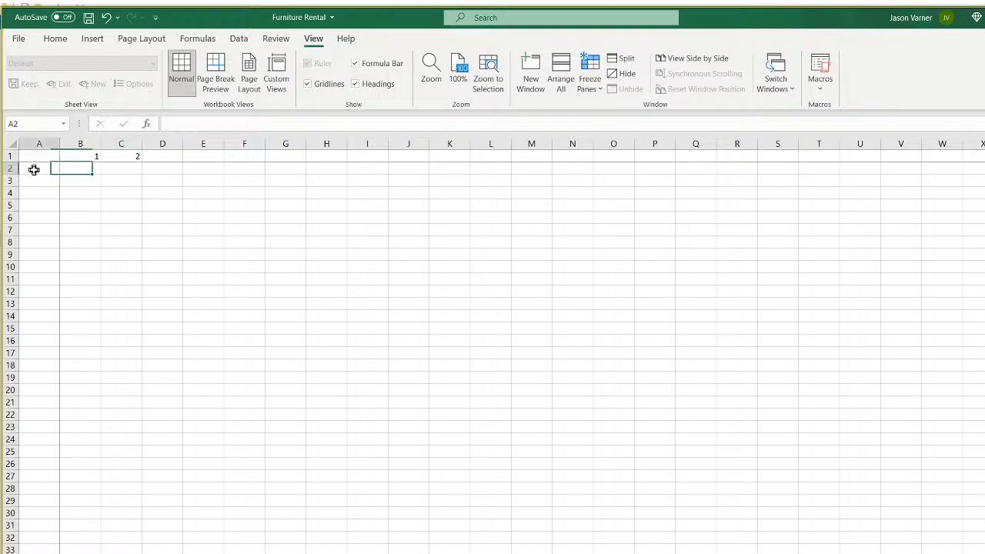
text(1)
key(Return)
text(=)
click(34, 170)
key(Return)
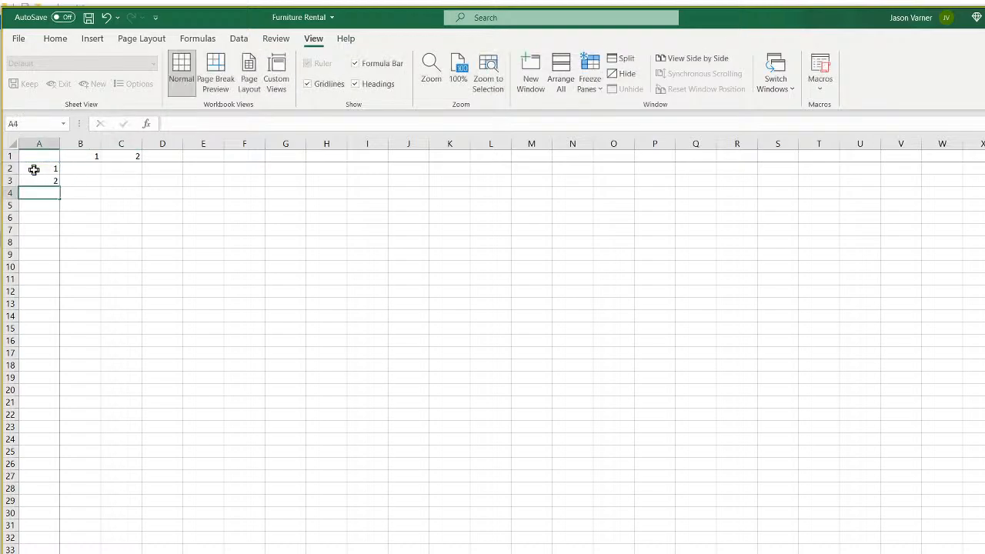
Fill the counting formula down column A and clear the extra value in A62.
click(54, 183)
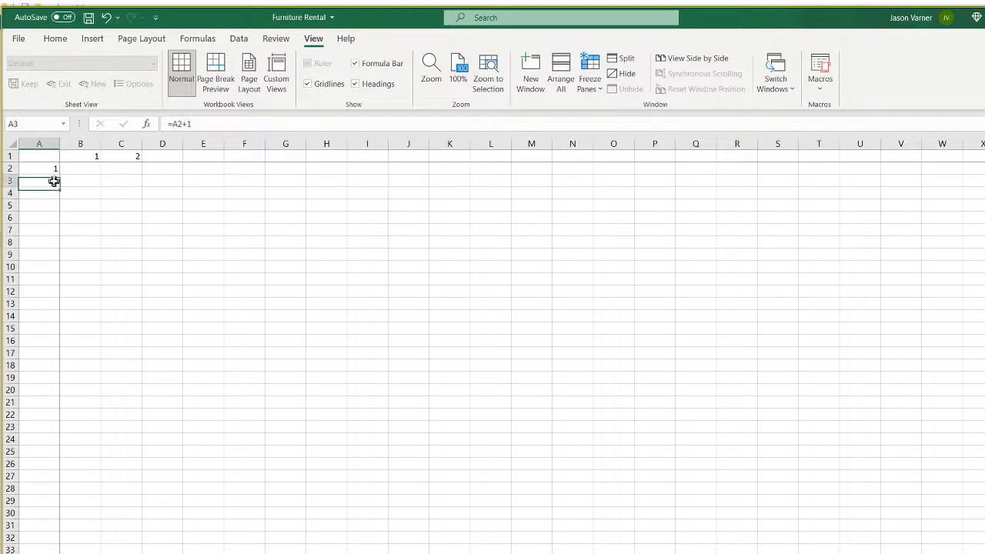
drag(58, 187, 50, 553)
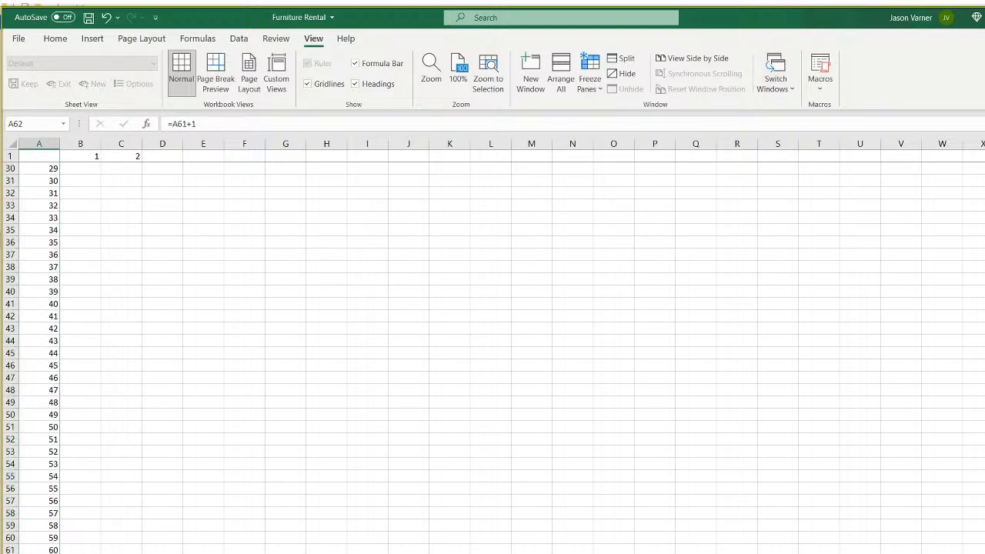
right_click(49, 551)
click(123, 378)
scroll(149, 396, up, 9)
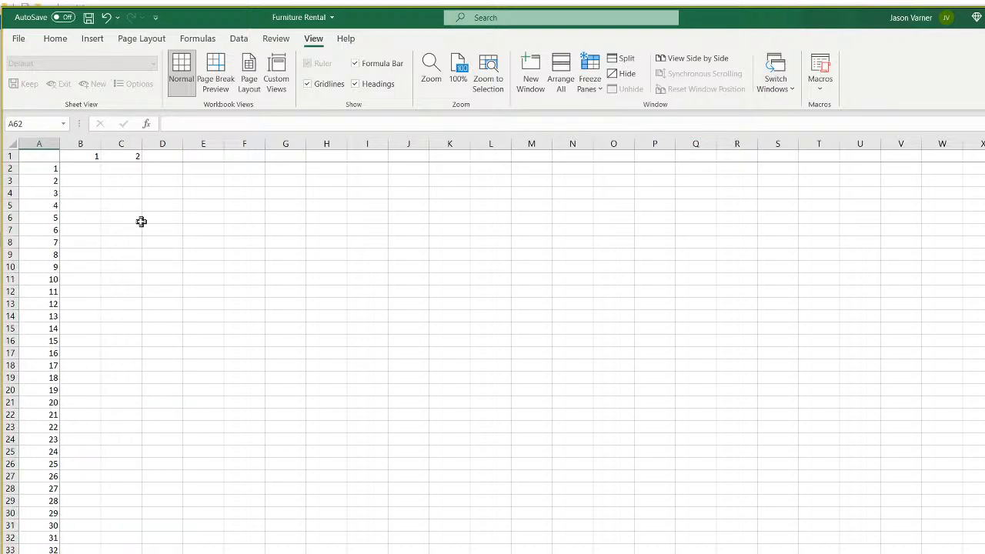
Extend the row 1 count across to 58 at BH1, then return to cell B2.
click(135, 155)
mouse_move(141, 161)
mouse_down()
mouse_move(682, 180)
mouse_move(981, 177)
mouse_move(962, 192)
mouse_move(963, 172)
mouse_move(943, 154)
mouse_move(984, 157)
mouse_up()
click(952, 158)
click(984, 156)
click(984, 156)
click(980, 156)
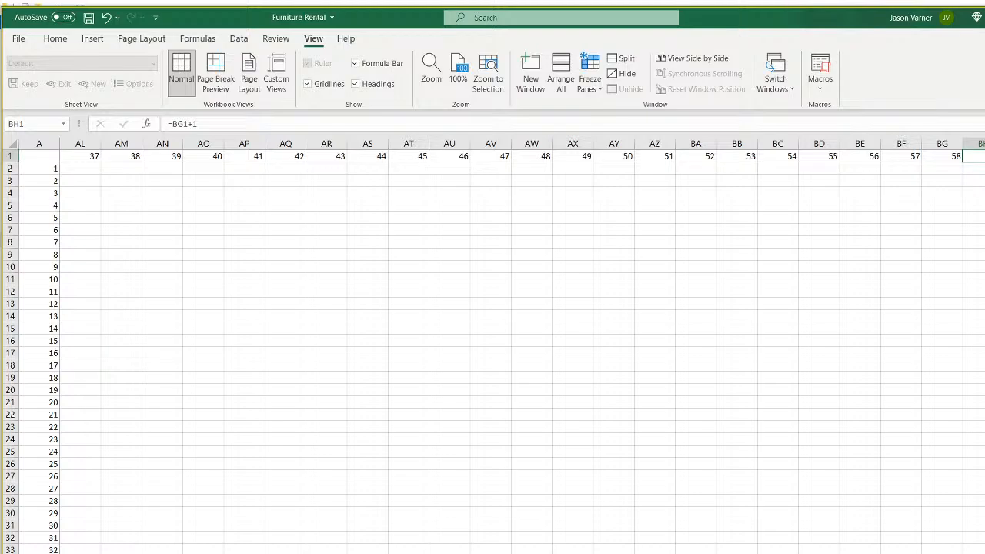
scroll(522, 353, left, 12)
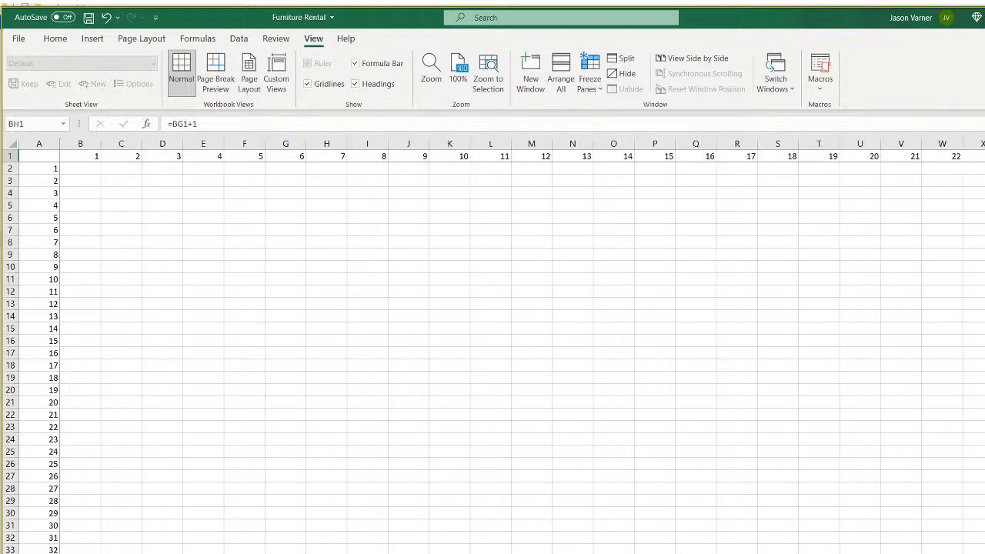
click(344, 428)
click(81, 168)
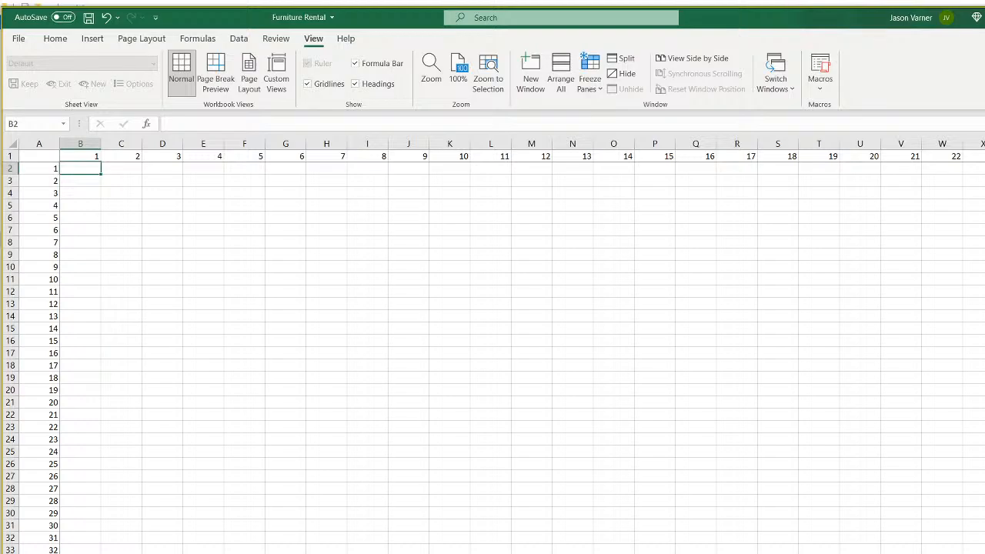
key(ctrl+Page_Up)
key(ctrl+Page_Up)
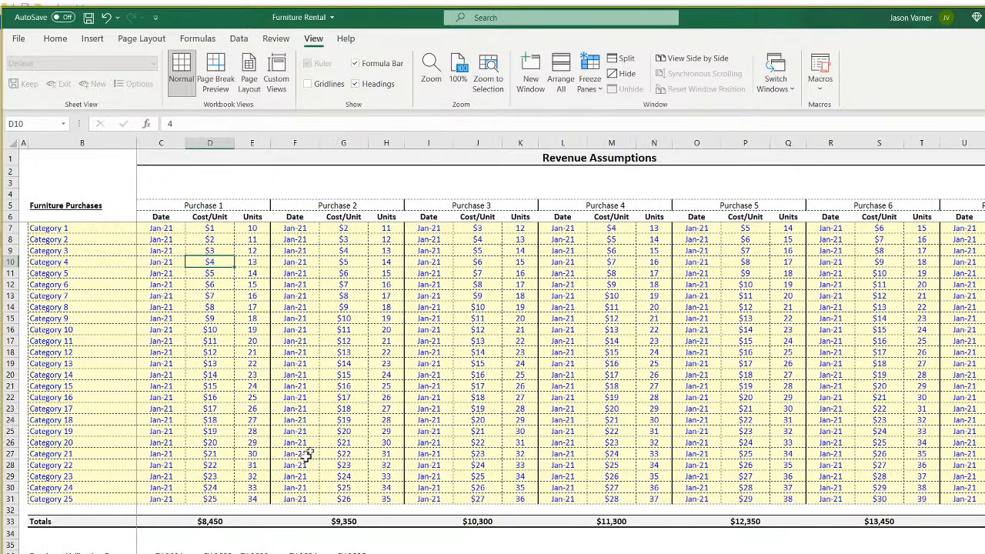
Link helper cell A2 to Category 1 with ='Revenue Assumptions'!B7.
drag(82, 229, 78, 488)
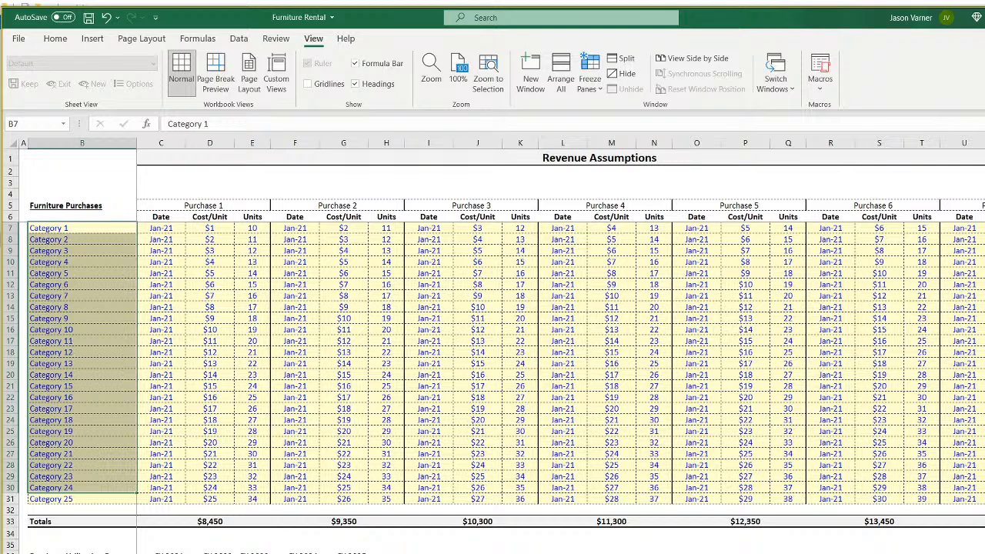
key(ctrl+Page_Down)
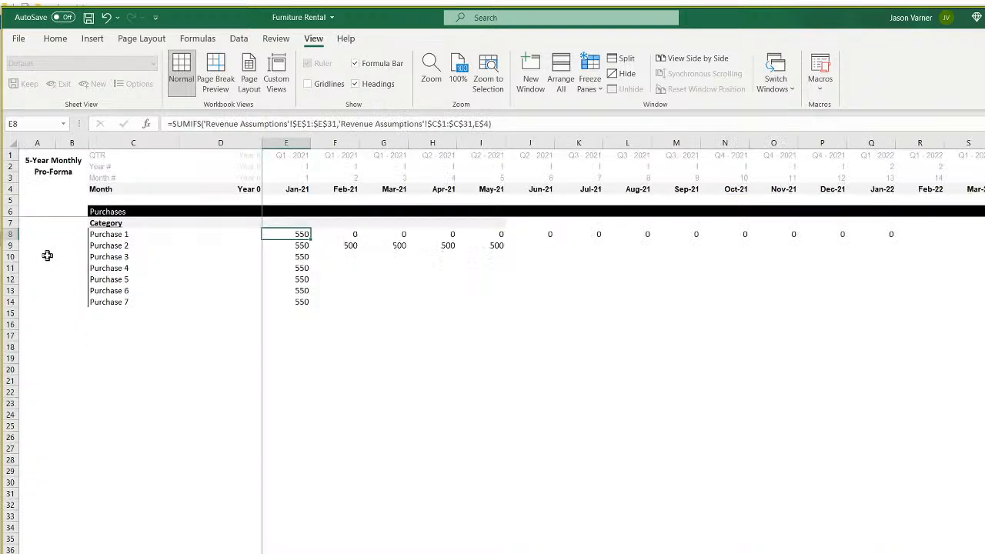
key(ctrl+Page_Down)
click(40, 166)
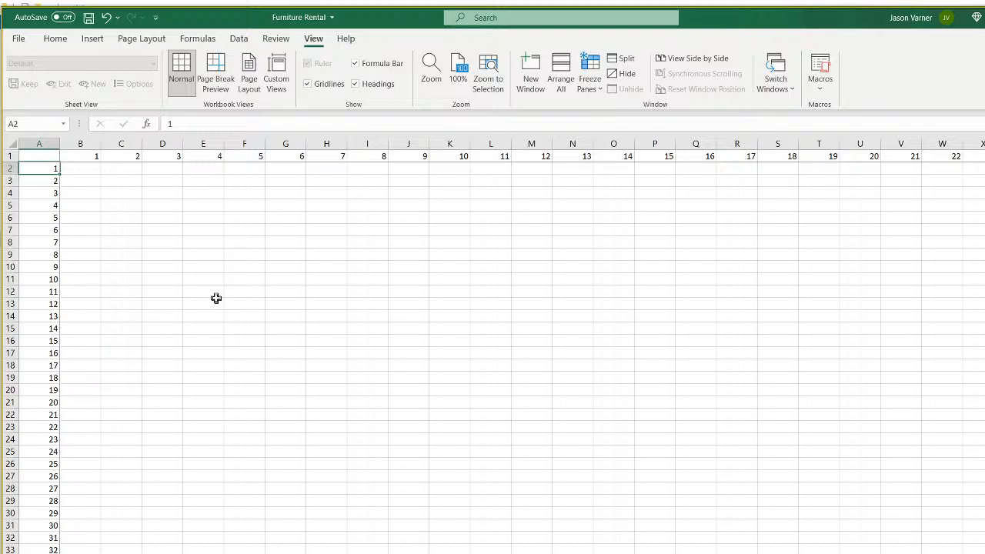
text(=)
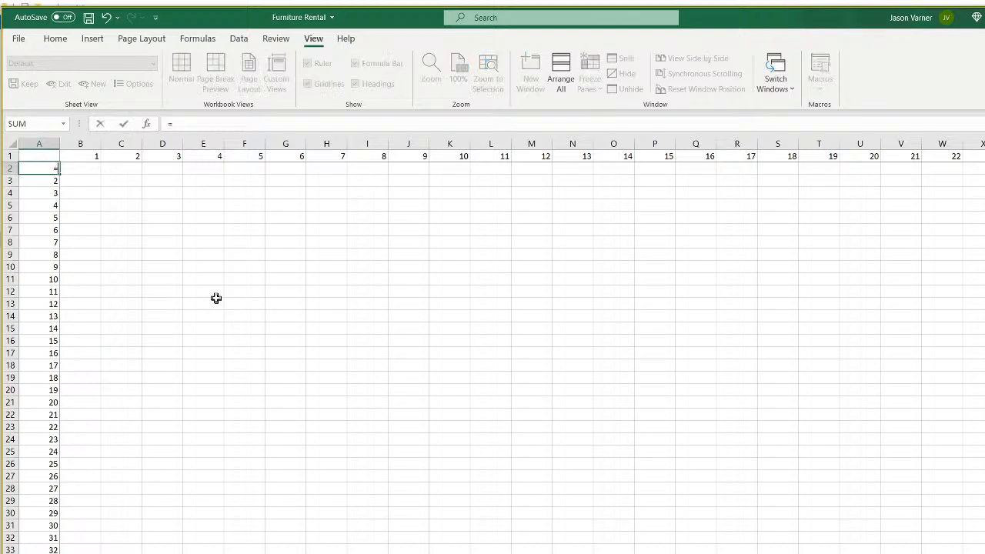
key(ctrl+Page_Up)
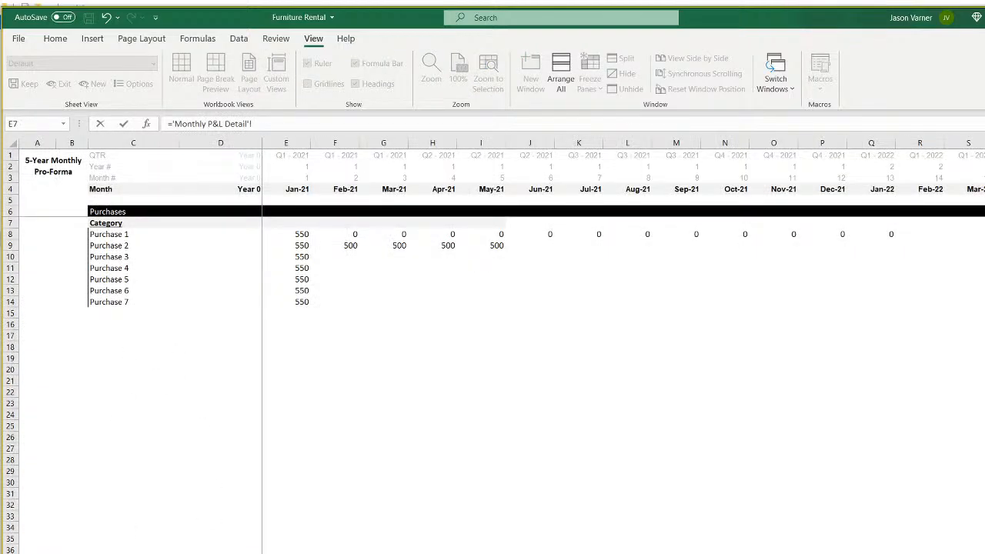
key(ctrl+Page_Up)
click(65, 227)
key(Return)
Fill the category link down to A26 and clear the #VALUE! cells below Category 25.
click(57, 170)
drag(58, 174, 46, 552)
right_click(40, 461)
click(115, 254)
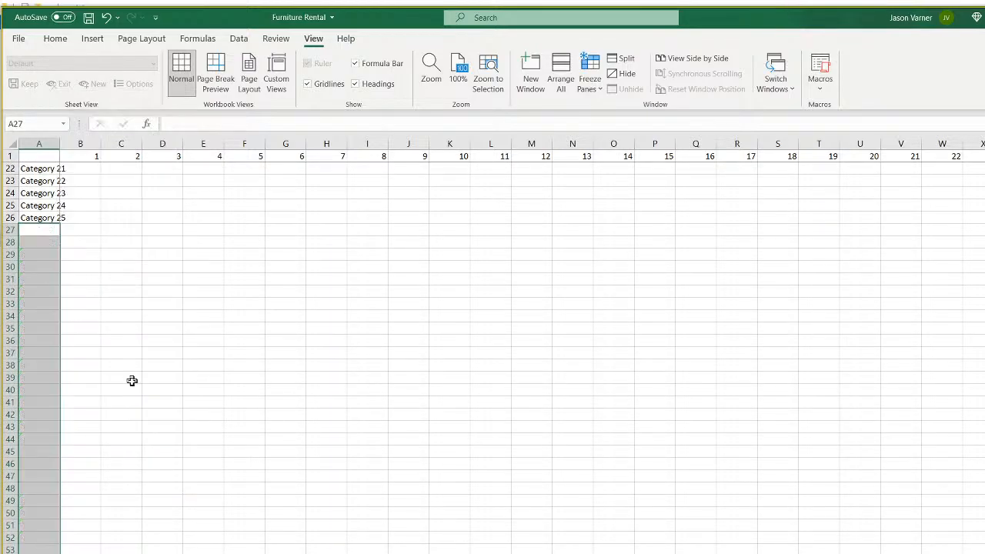
scroll(130, 372, up, 7)
Widen column A to fit the category names and save the workbook.
drag(60, 143, 80, 143)
click(185, 363)
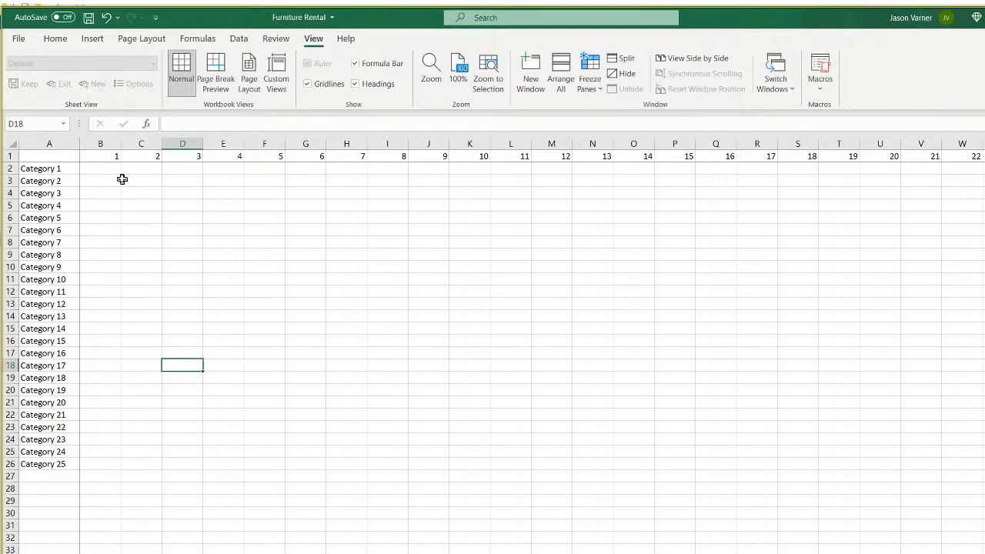
click(54, 39)
click(88, 18)
click(336, 277)
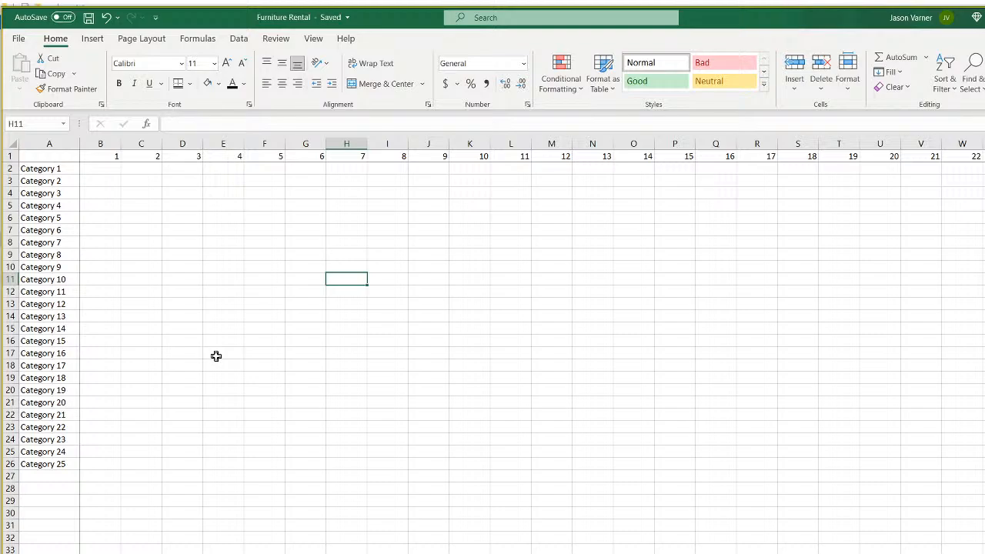
Begin a =SUMIFS( formula in B2, then cancel the unfinished entry with Esc.
click(108, 169)
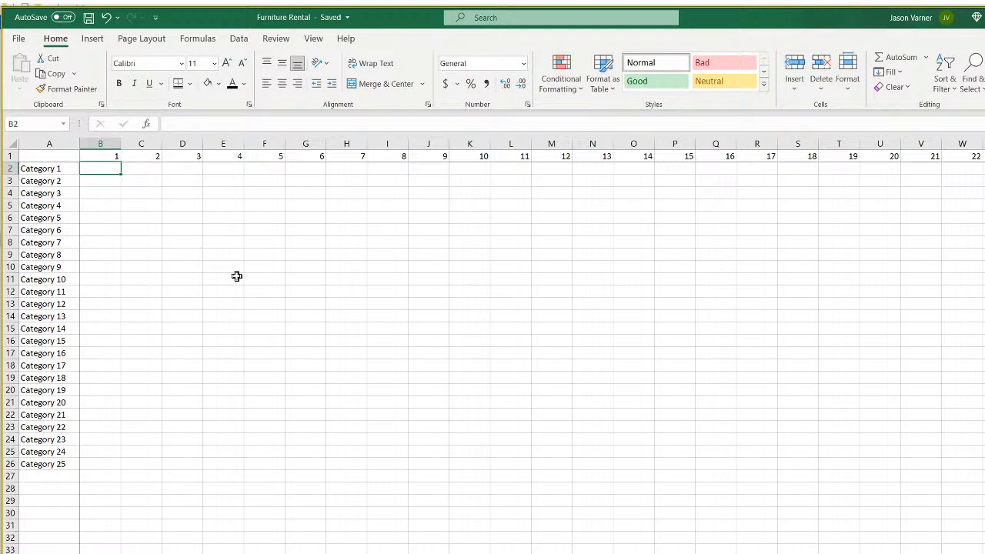
text(=)
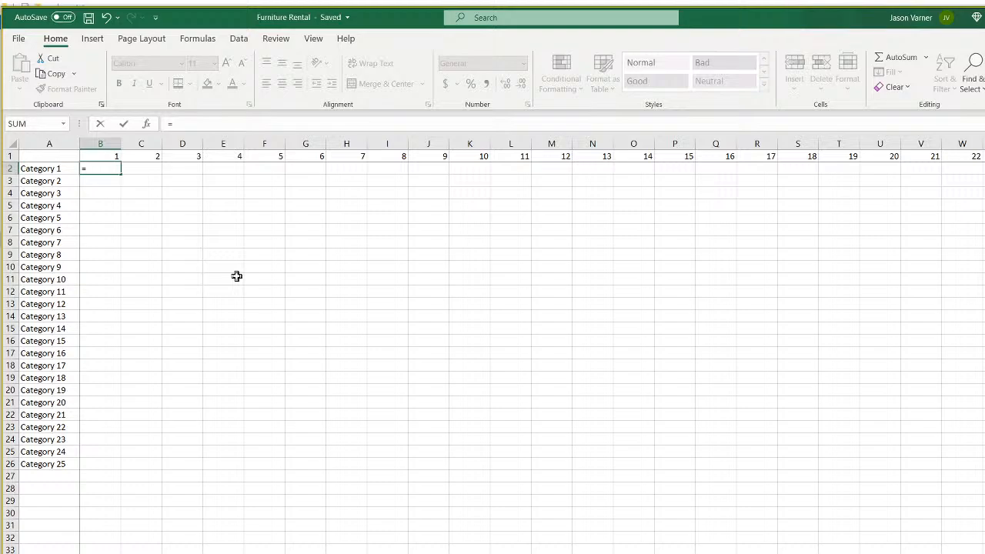
text(sumifs()
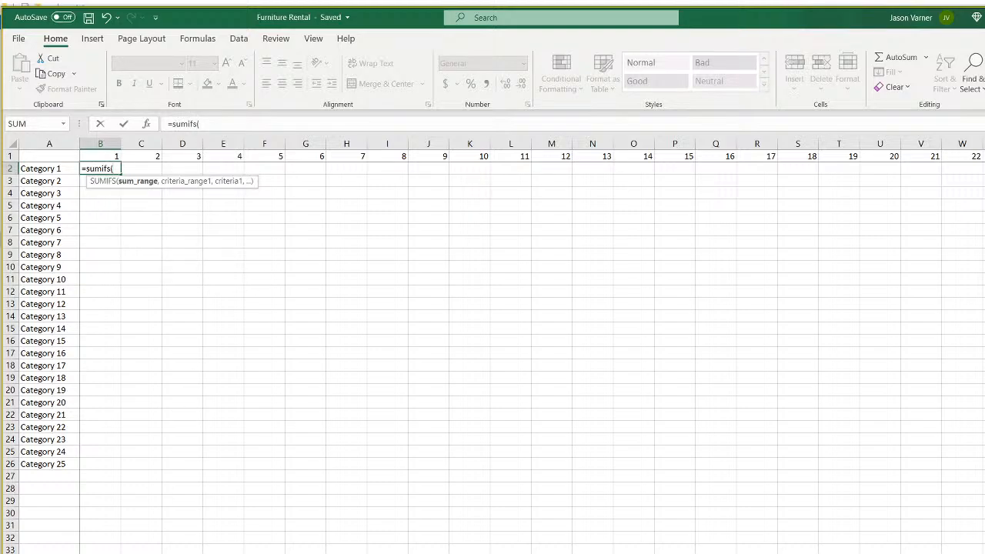
key(ctrl+Page_Up)
key(ctrl+Page_Up)
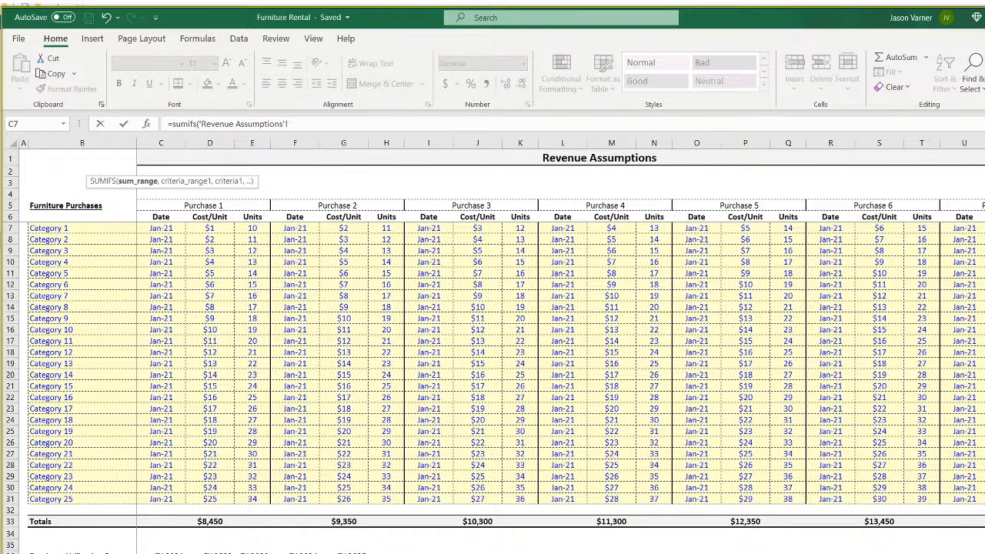
key(ctrl+Page_Down)
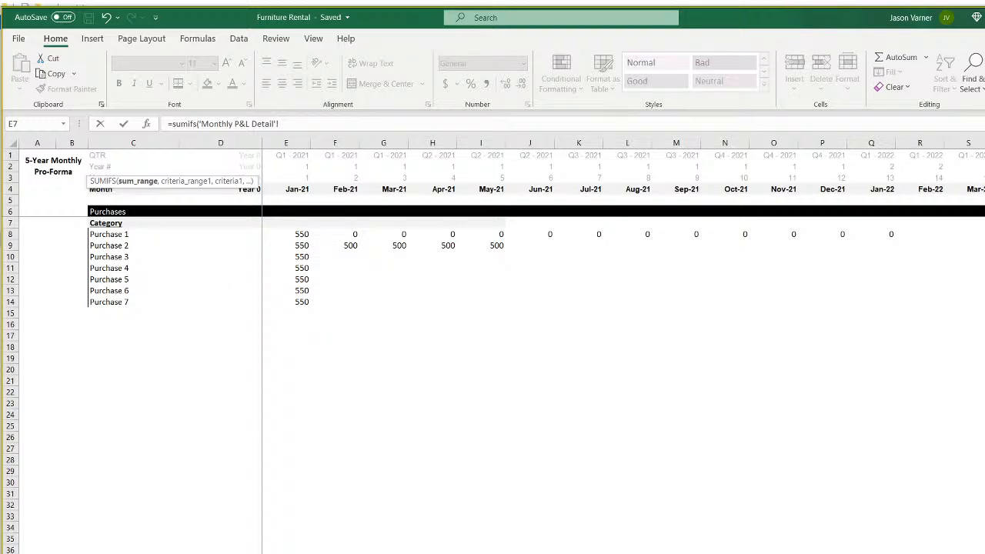
key(ctrl+Page_Down)
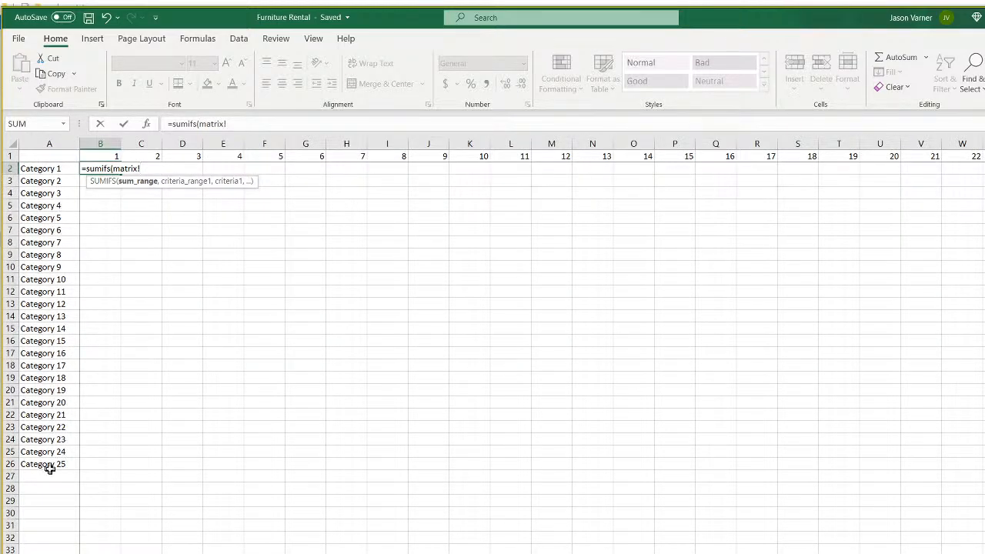
drag(160, 165, 30, 165)
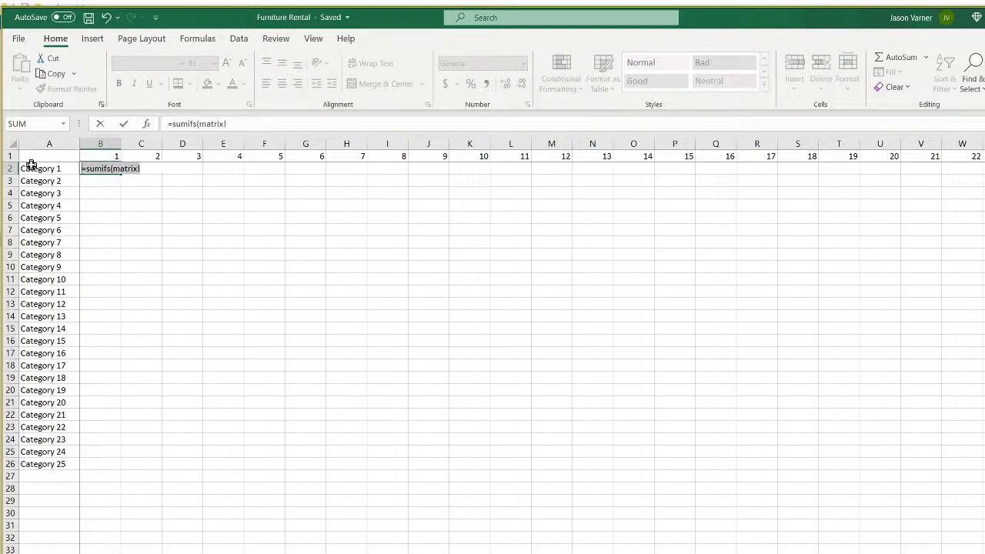
key(Escape)
Insert a blank column A before the categories and select A2:A26.
right_click(43, 144)
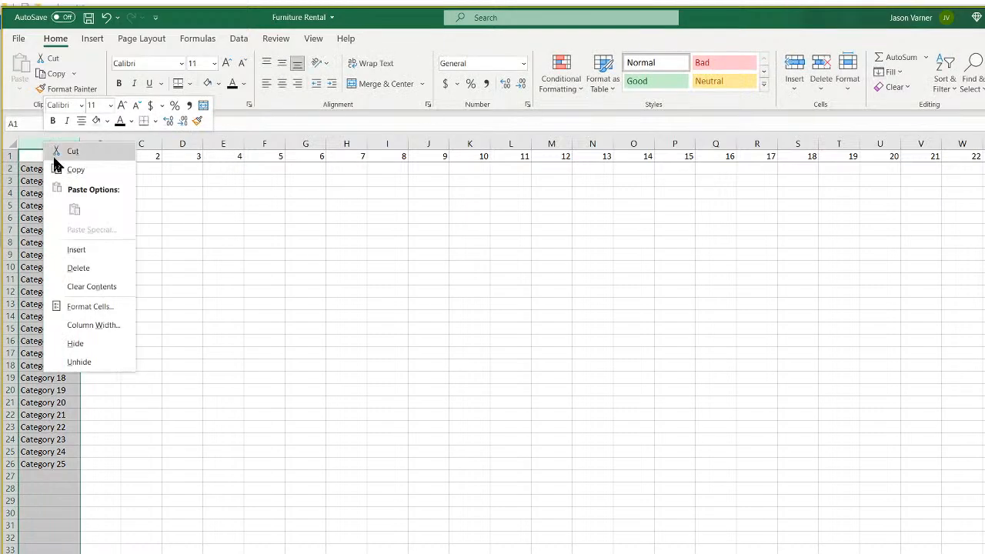
click(76, 251)
drag(39, 168, 42, 464)
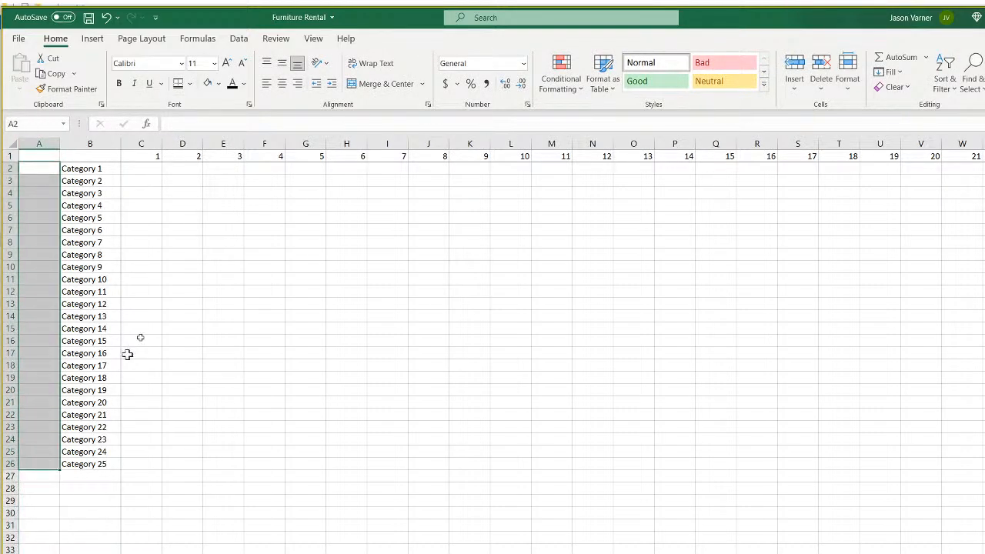
Merge A2:A26 into one cell labelled 'Purchase Group 1', middle-aligned vertically.
click(378, 84)
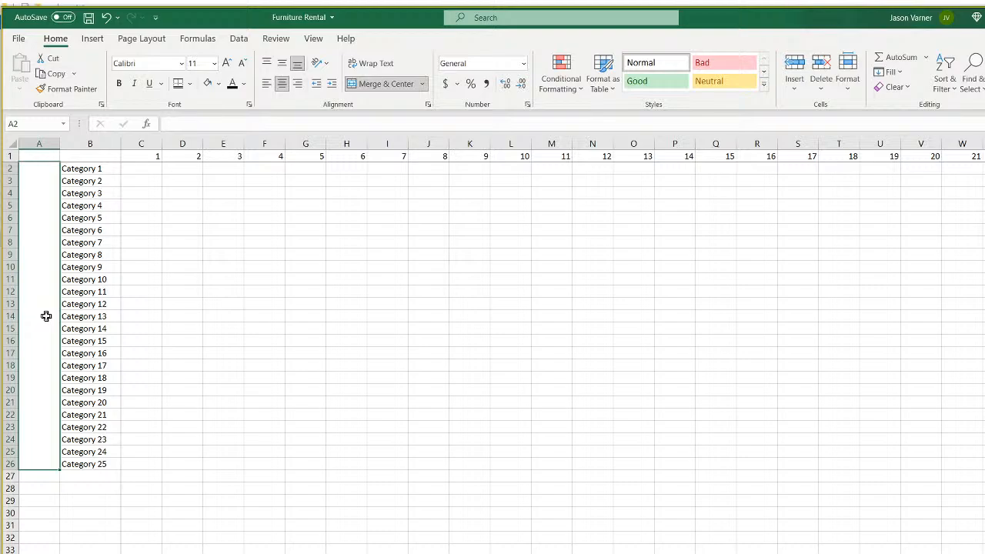
text(Purchase Group 1)
key(Return)
click(47, 317)
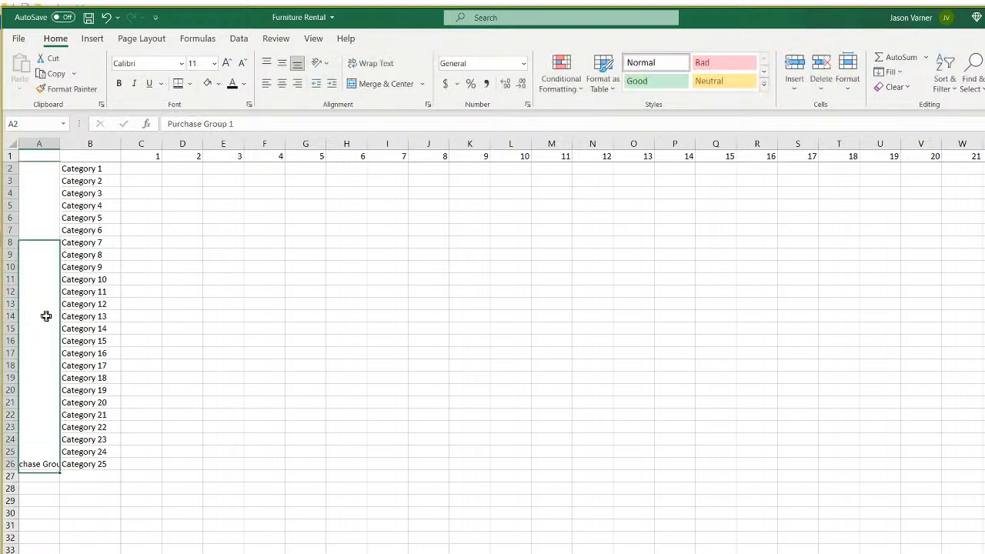
click(283, 64)
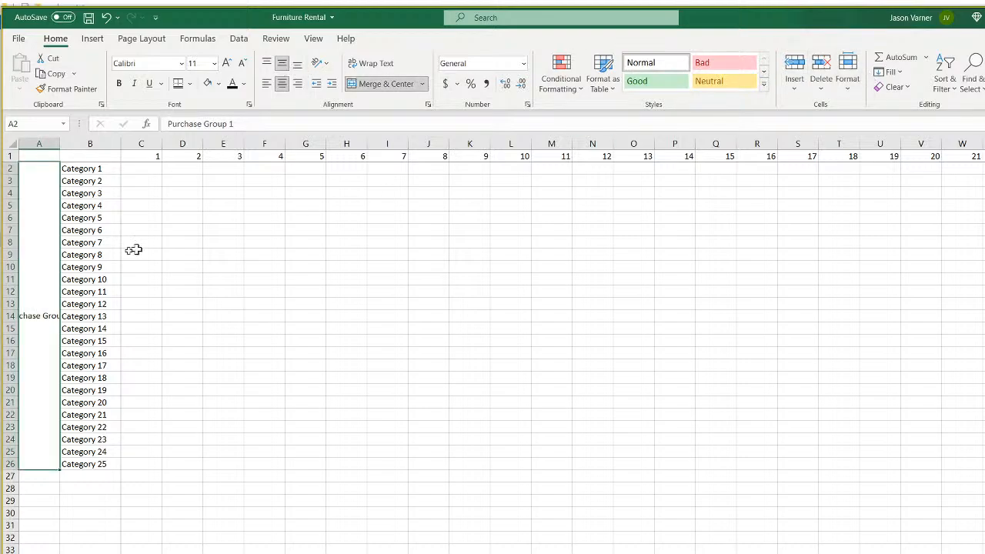
Rotate the Purchase Group 1 label to a 90 degree text orientation via Format Cells.
right_click(35, 286)
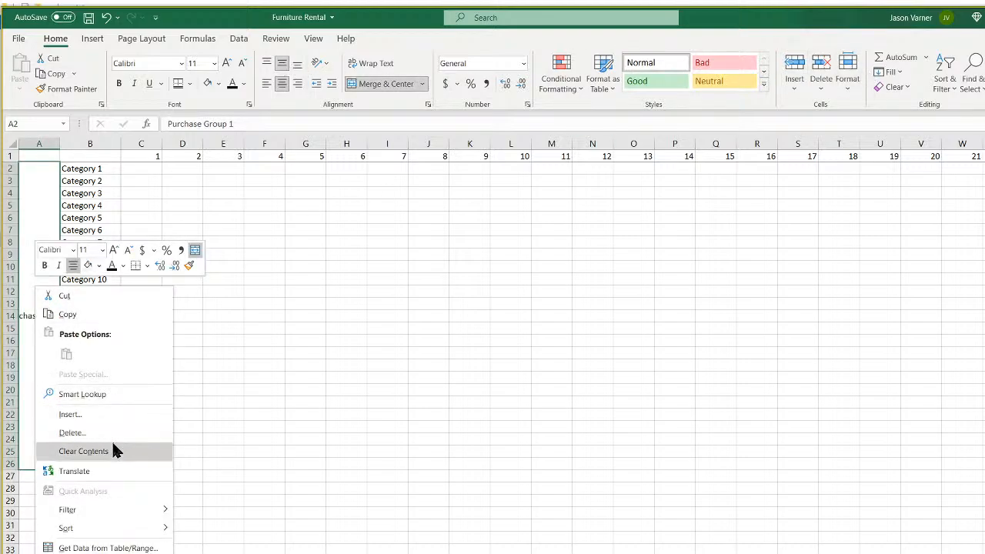
click(85, 553)
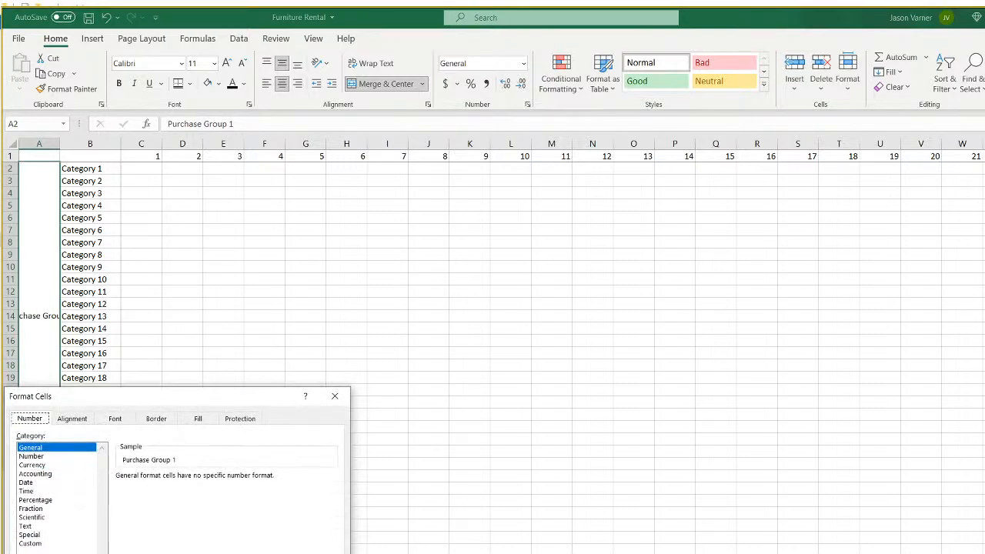
click(73, 419)
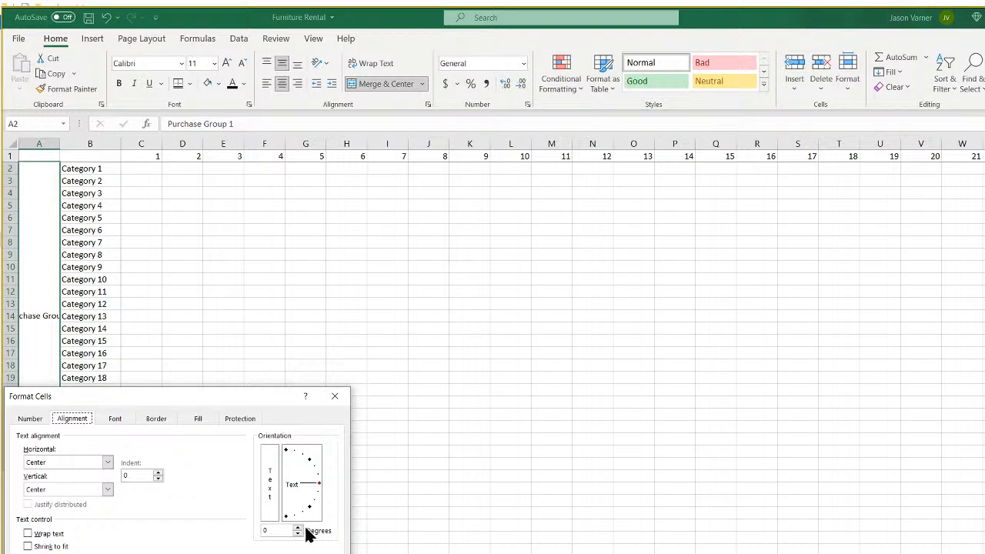
click(271, 530)
text(90)
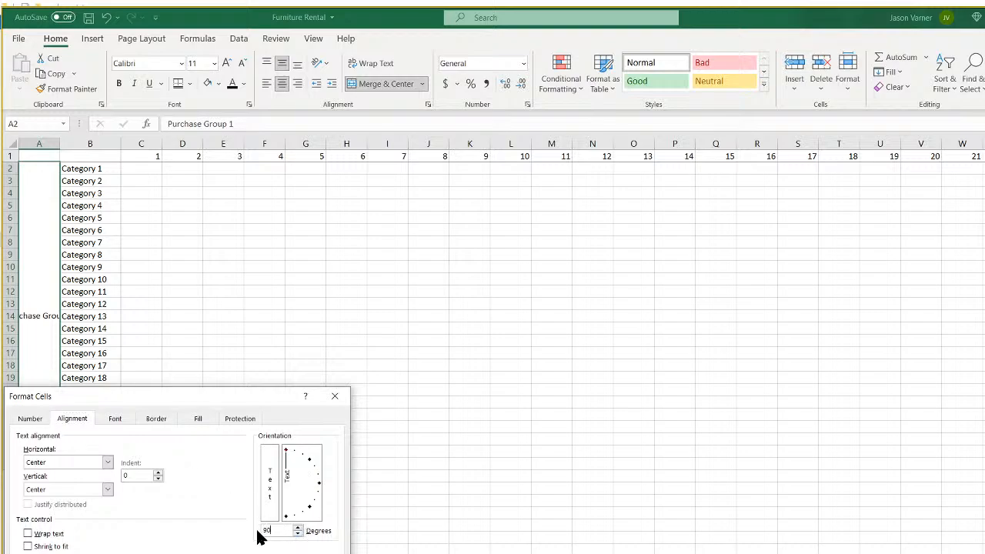
key(Return)
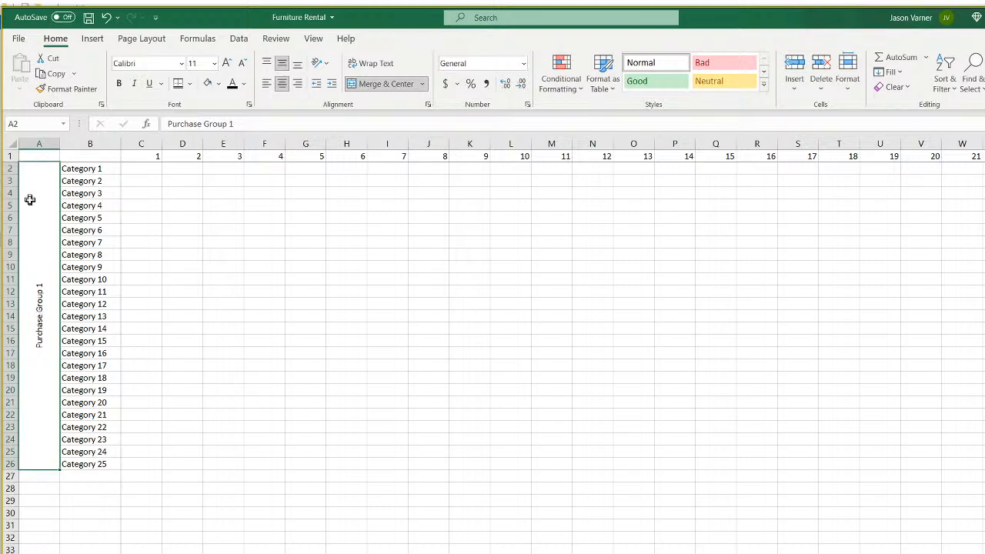
Copy the Purchase Group 1 block to A29 and relabel it Purchase Group 2.
click(90, 169)
drag(32, 238, 59, 223)
right_click(59, 223)
click(110, 256)
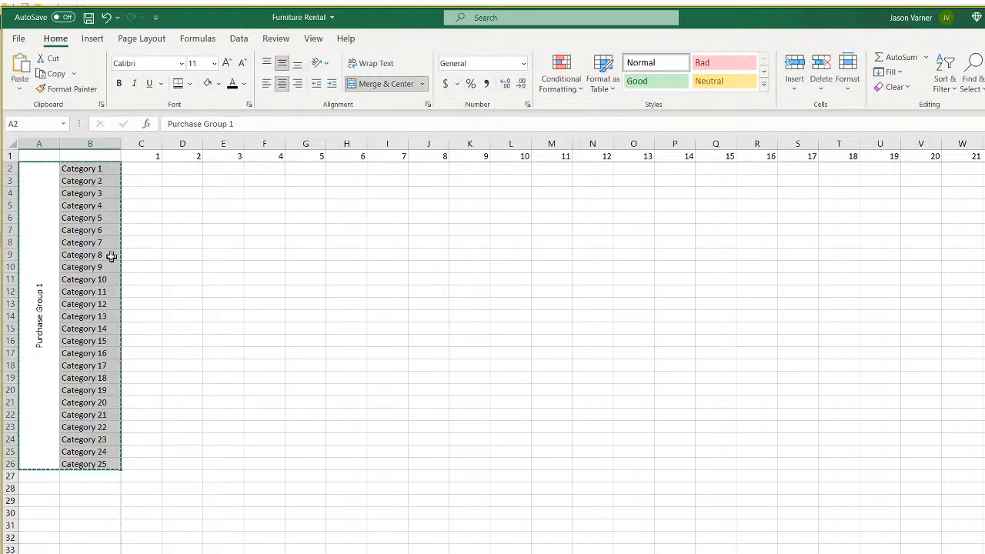
click(46, 499)
right_click(47, 502)
click(73, 199)
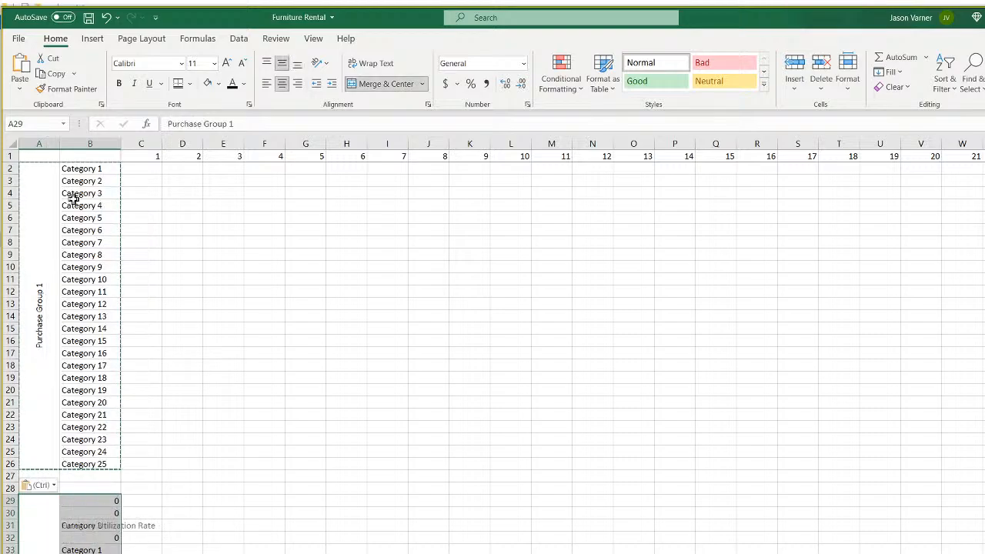
click(268, 124)
text(2)
key(Return)
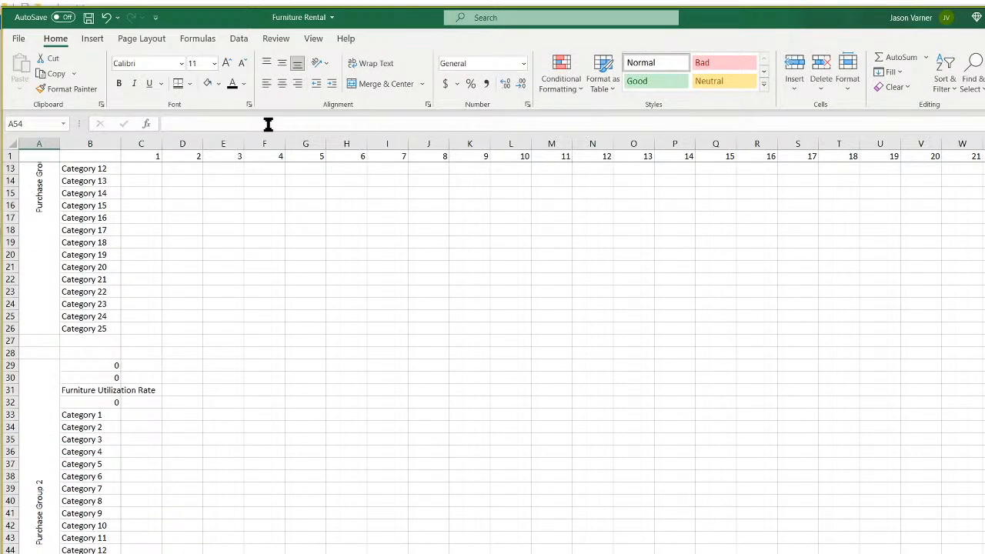
Set B29 to =B2 and fill the category references down to B53.
click(90, 366)
text(=)
scroll(115, 193, up, 4)
click(101, 169)
key(Return)
click(108, 498)
drag(121, 507, 122, 553)
scroll(203, 531, up, 4)
drag(148, 159, 446, 173)
click(134, 171)
click(345, 202)
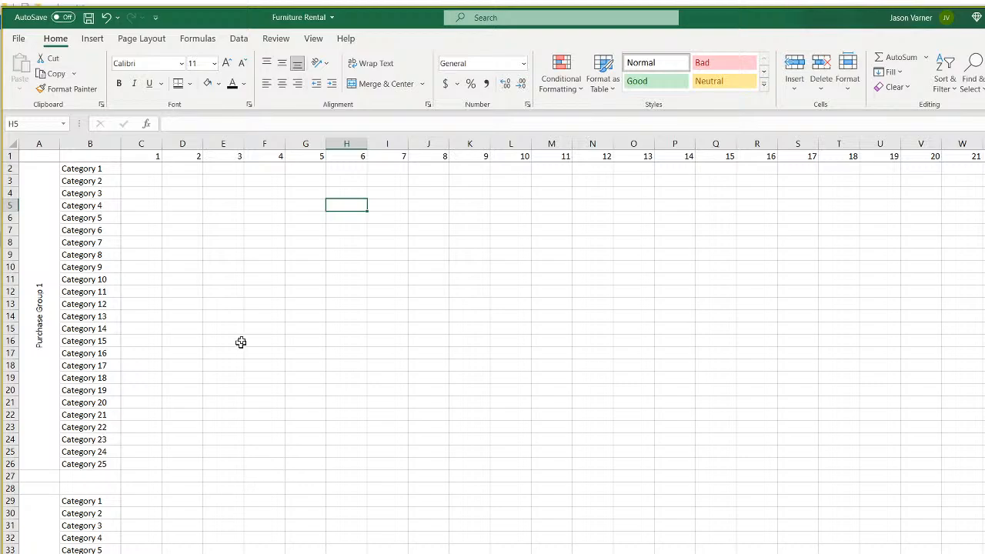
drag(150, 156, 277, 156)
scroll(119, 446, down, 3)
Copy the Purchase Group 2 block to A56 and relabel it Purchase Group 3.
drag(55, 405, 77, 404)
right_click(77, 405)
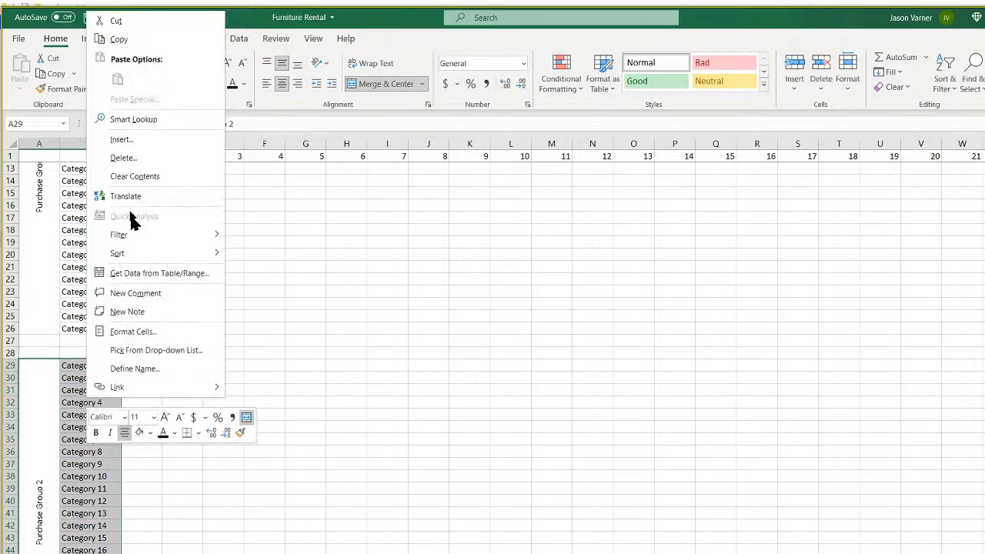
click(118, 39)
scroll(75, 518, down, 7)
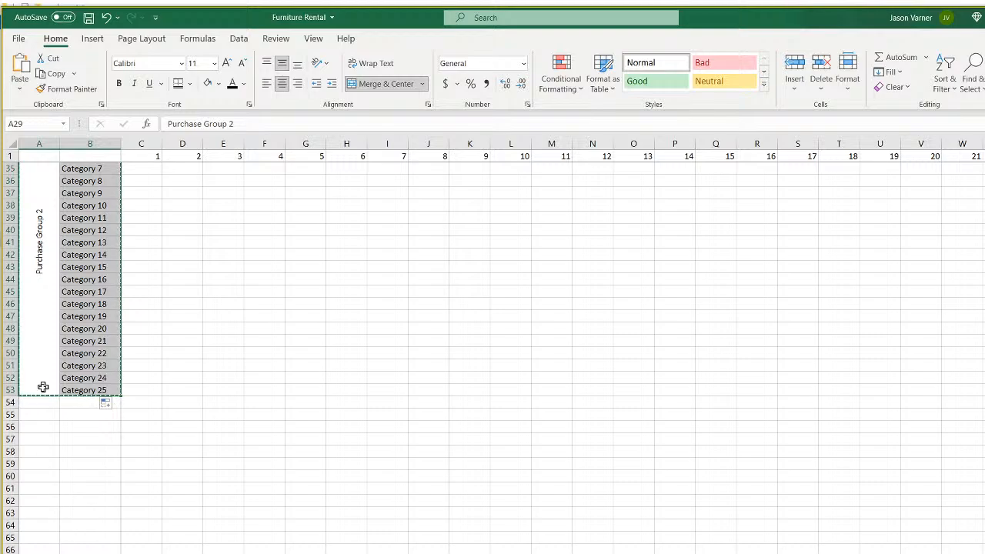
drag(39, 402, 38, 413)
click(39, 426)
right_click(40, 426)
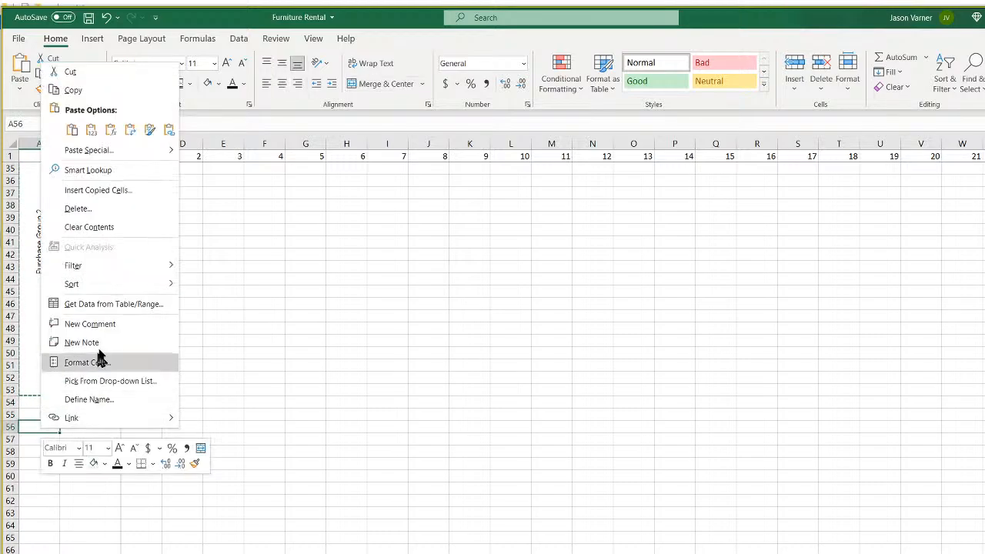
click(73, 130)
click(53, 525)
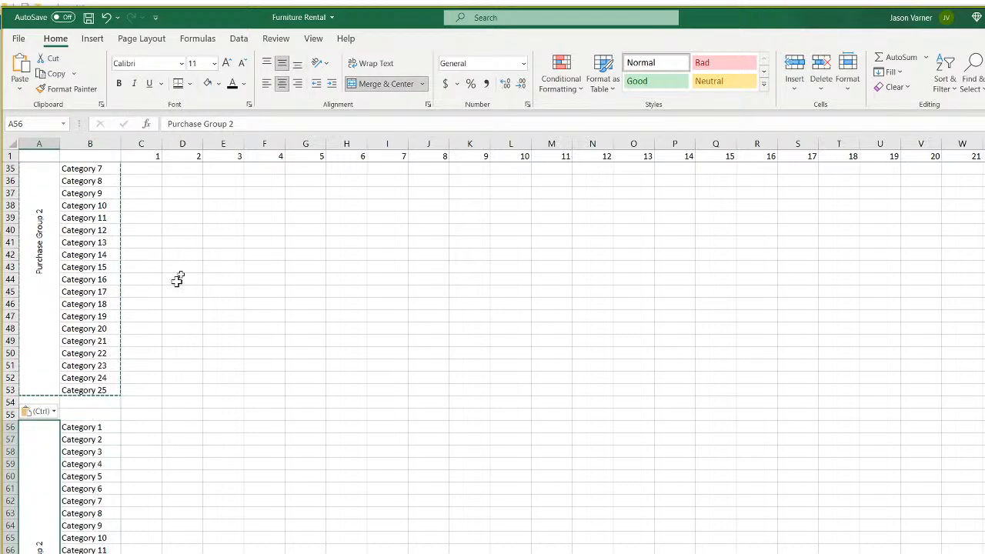
click(270, 123)
text(3)
key(Return)
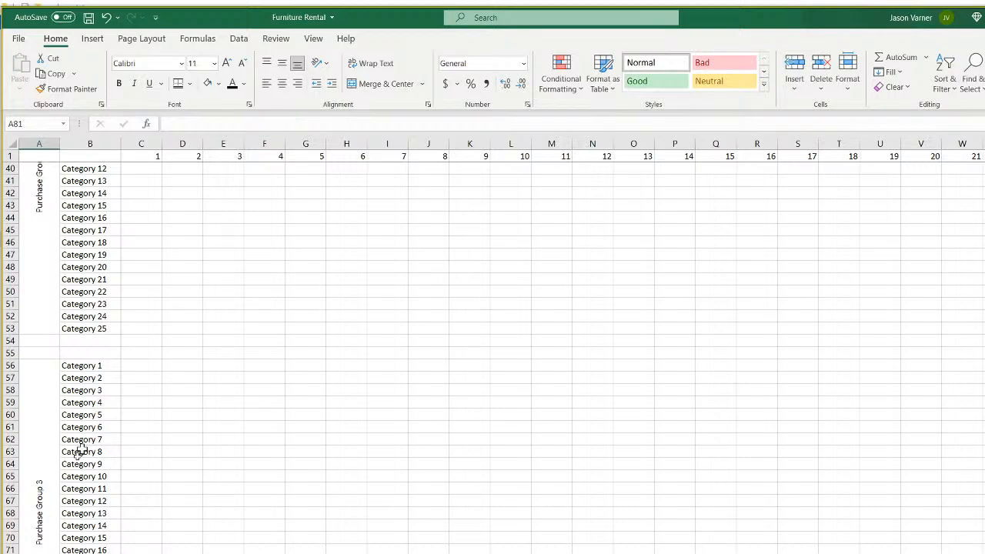
right_click(40, 426)
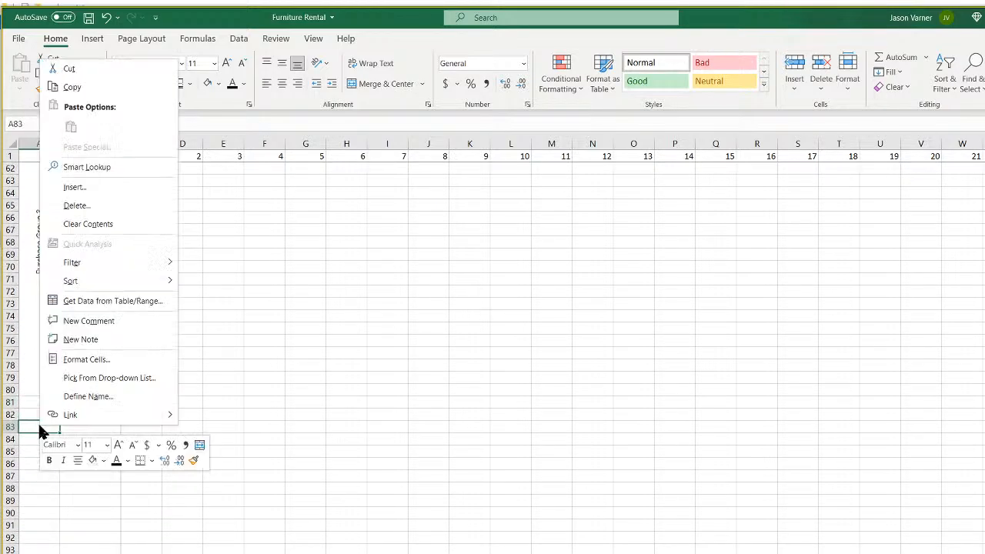
key(Escape)
Copy the Purchase Group 3 block and paste it at A83 and A110.
scroll(71, 268, up, 3)
drag(44, 277, 81, 273)
right_click(82, 272)
click(116, 306)
scroll(100, 422, down, 3)
scroll(99, 421, down, 1)
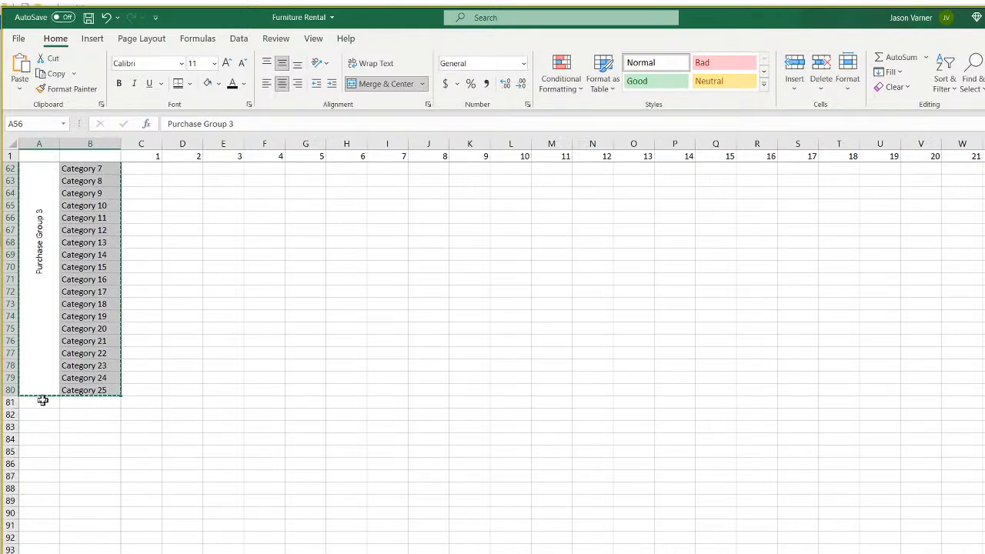
click(42, 426)
right_click(41, 428)
click(76, 130)
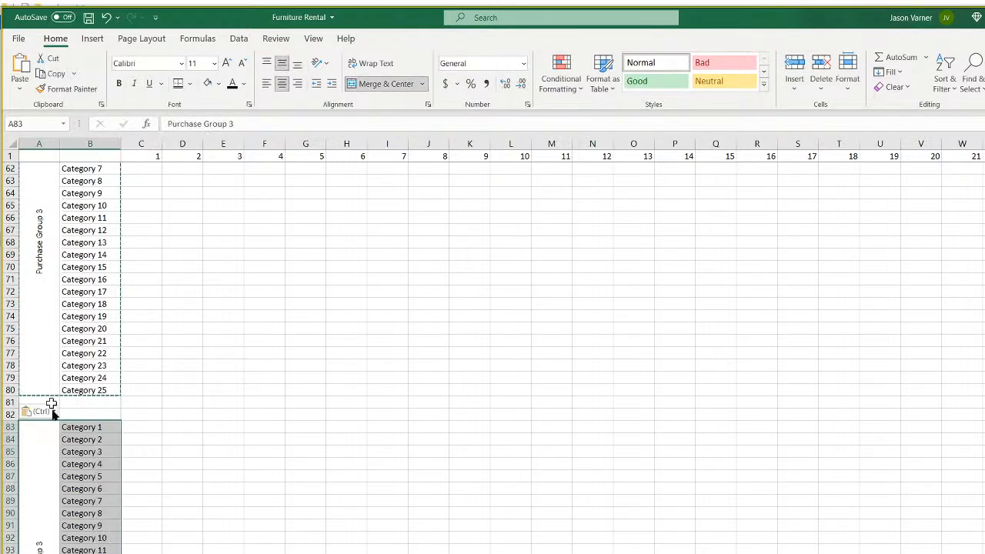
scroll(69, 407, down, 7)
click(44, 465)
click(44, 491)
right_click(44, 491)
click(76, 193)
Paste further copies of the block at A137 and A164.
scroll(213, 376, up, 18)
scroll(77, 336, down, 9)
scroll(66, 368, down, 20)
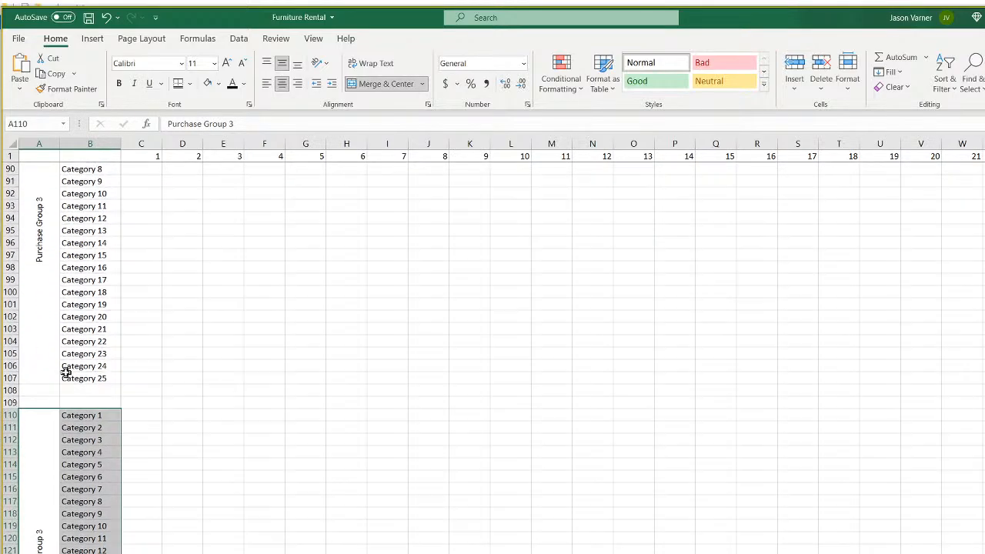
click(37, 322)
click(40, 344)
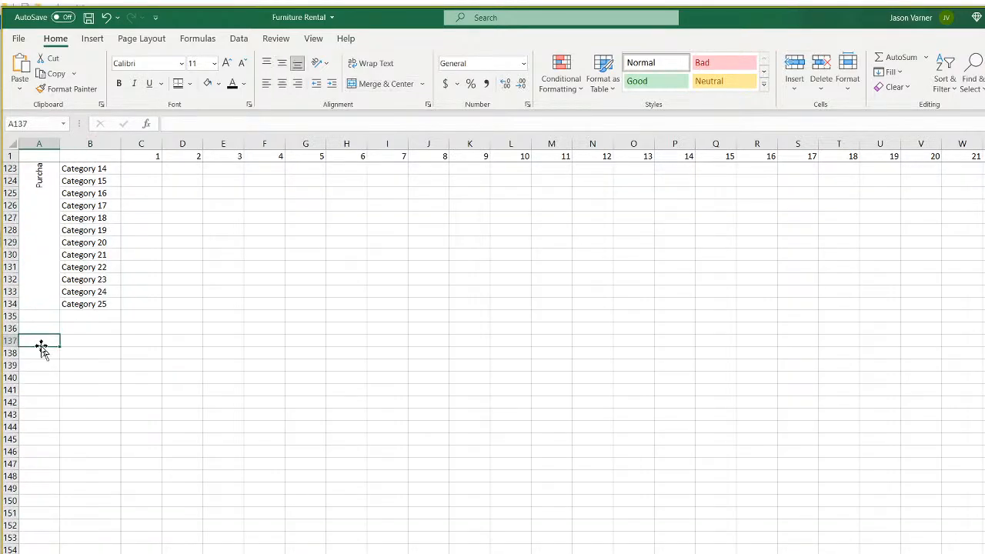
right_click(47, 340)
click(76, 413)
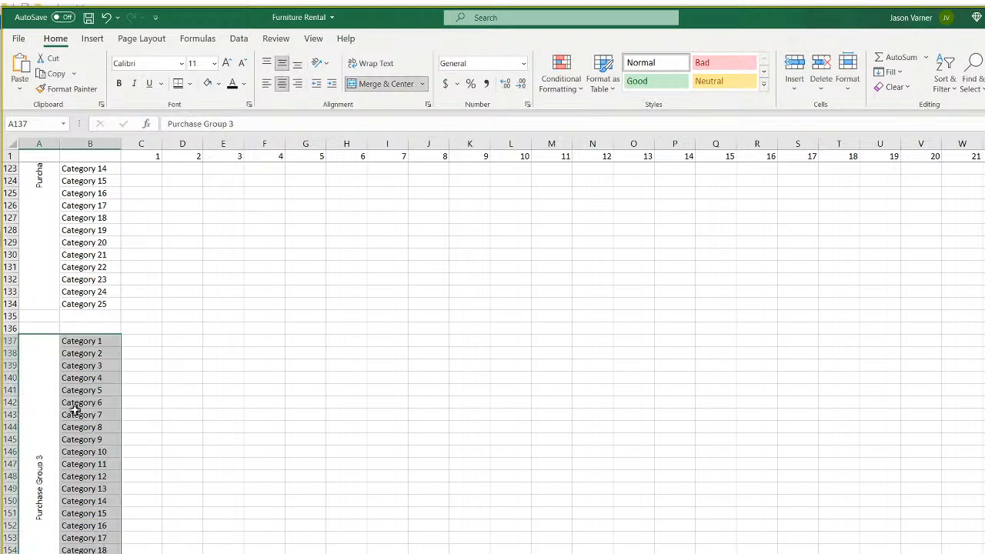
scroll(73, 394, down, 11)
click(48, 244)
click(40, 268)
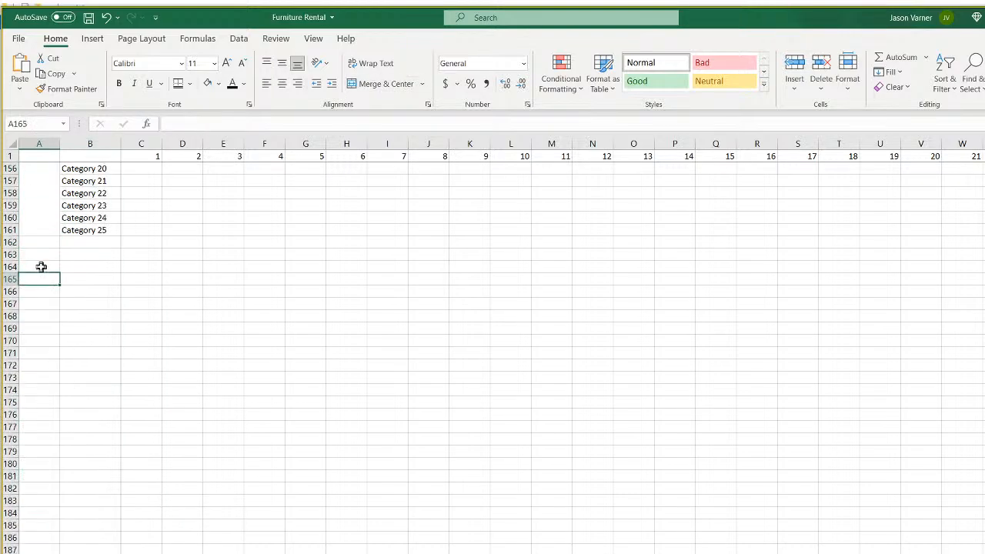
right_click(42, 267)
click(73, 337)
Relabel the blocks at A83 and A110 as Purchase Group 4 and Purchase Group 5.
scroll(46, 369, up, 20)
click(42, 323)
scroll(40, 330, down, 7)
scroll(42, 339, down, 11)
scroll(44, 347, down, 7)
click(44, 378)
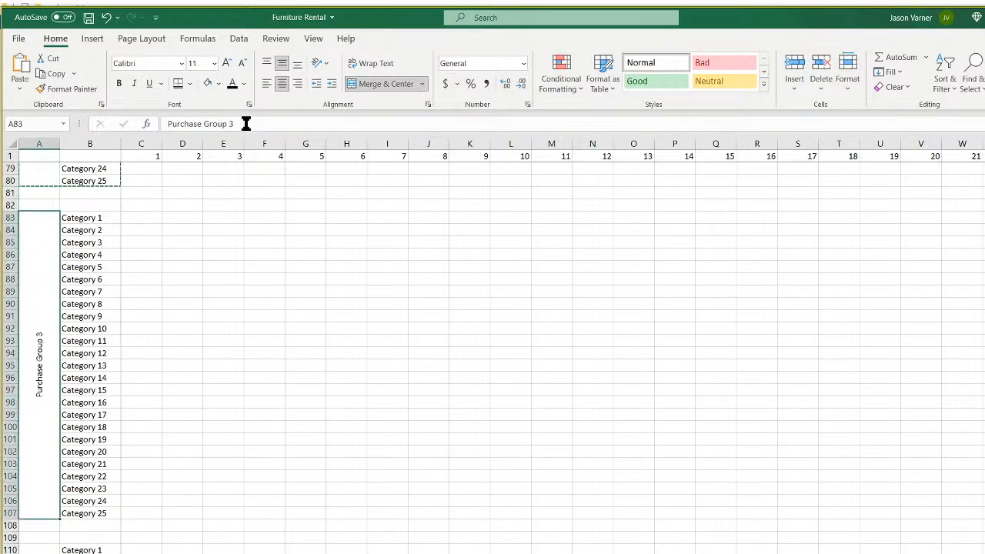
click(245, 124)
key(BackSpace)
key(Return)
scroll(146, 279, down, 4)
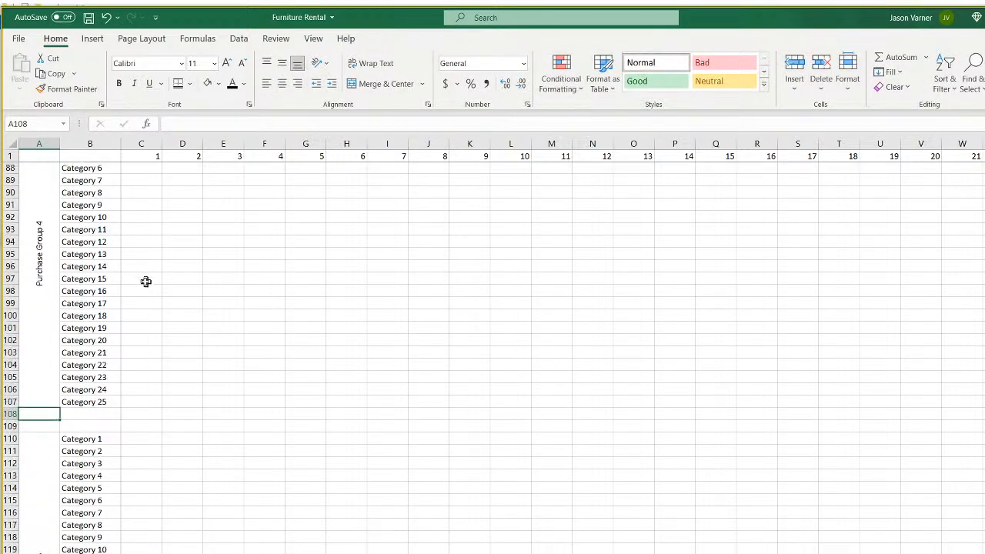
click(44, 468)
click(247, 123)
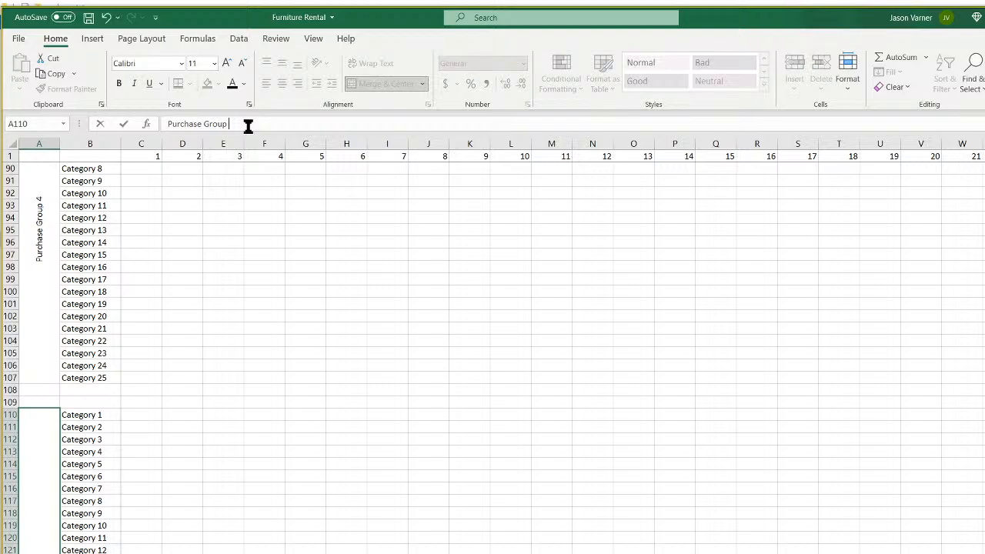
text(5)
key(Return)
Relabel the blocks at A137 and A164 as Purchase Group 6 and Purchase Group 7.
scroll(116, 431, down, 7)
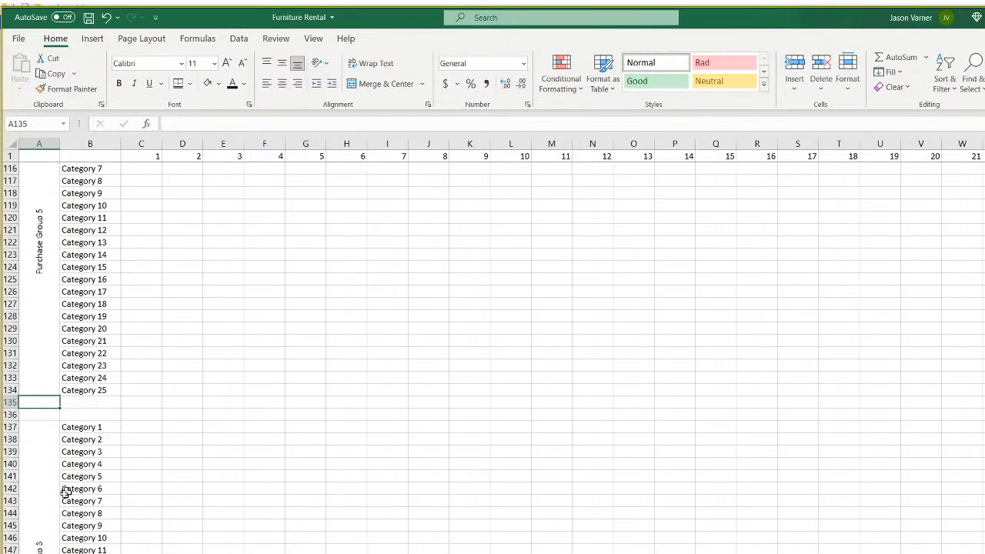
click(49, 488)
click(282, 123)
text(6)
key(Return)
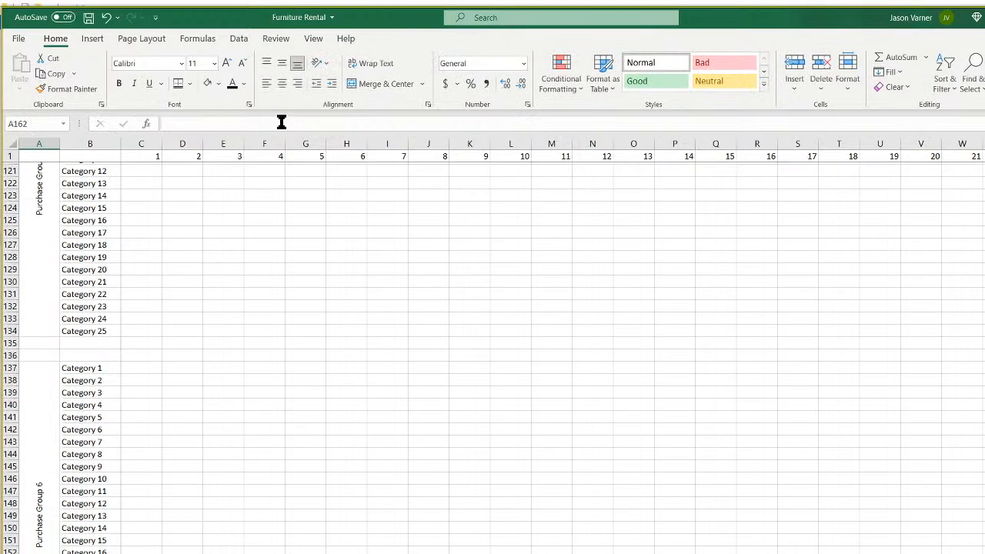
scroll(105, 495, down, 4)
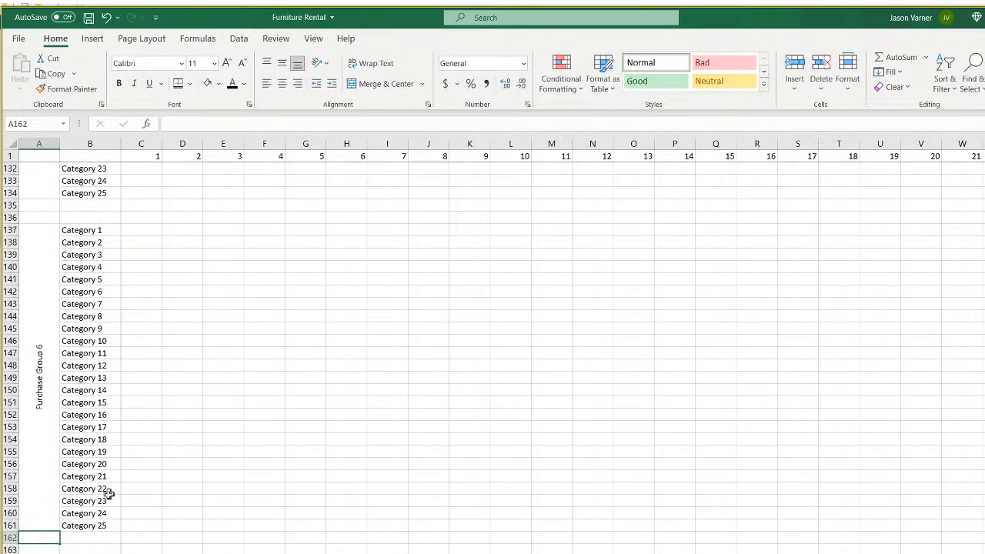
click(270, 123)
key(BackSpace)
text(7)
key(Return)
scroll(228, 482, up, 20)
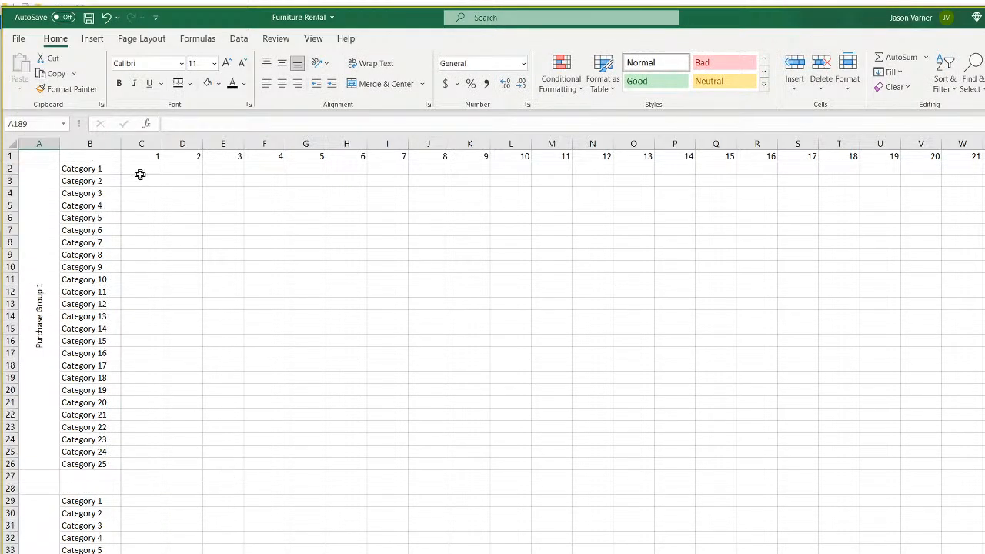
Insert a new row 1 and link C1 to =Validation!A1 for the start date.
right_click(11, 157)
click(47, 200)
click(148, 158)
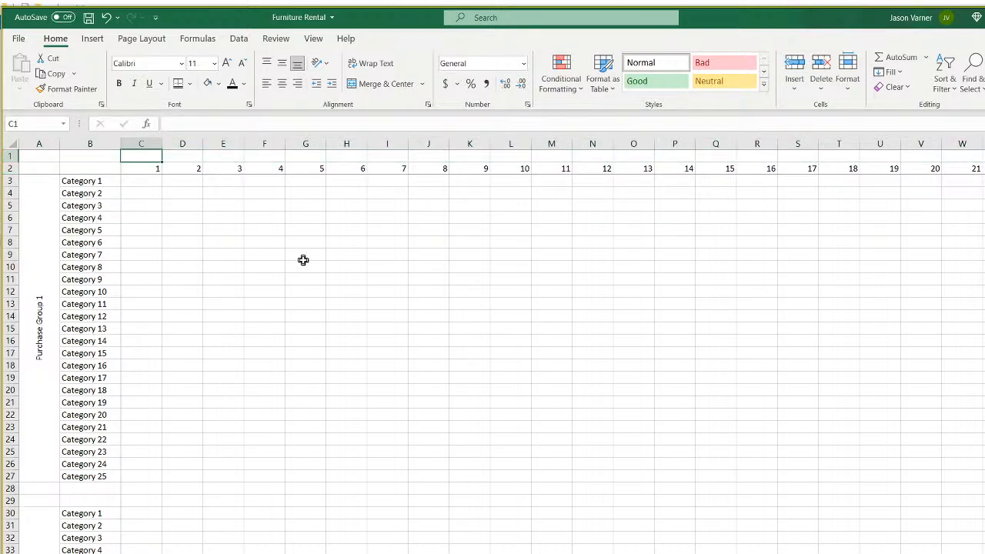
text(=)
click(138, 552)
click(37, 155)
key(Return)
Format C1 with the month-year date style so it shows Jan-21.
click(156, 157)
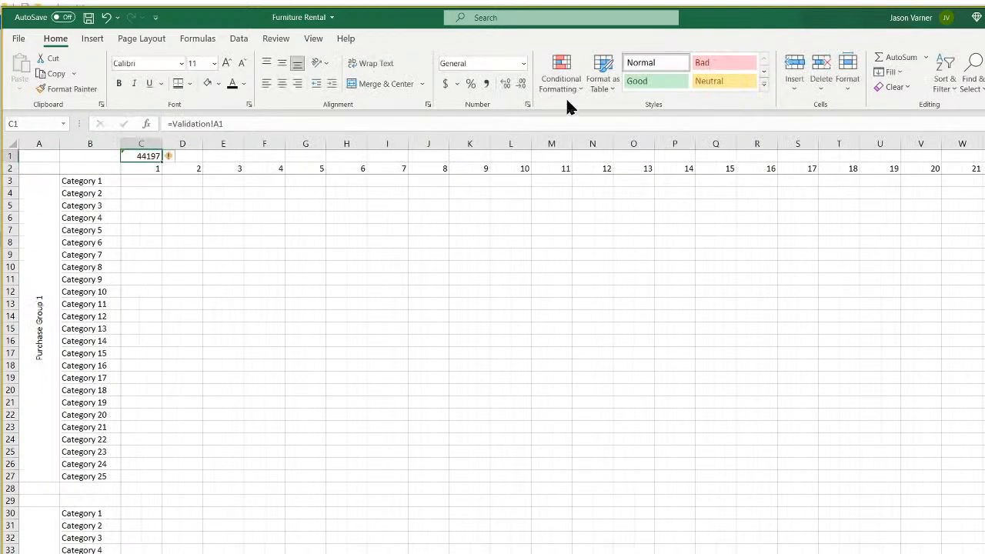
click(527, 103)
click(370, 161)
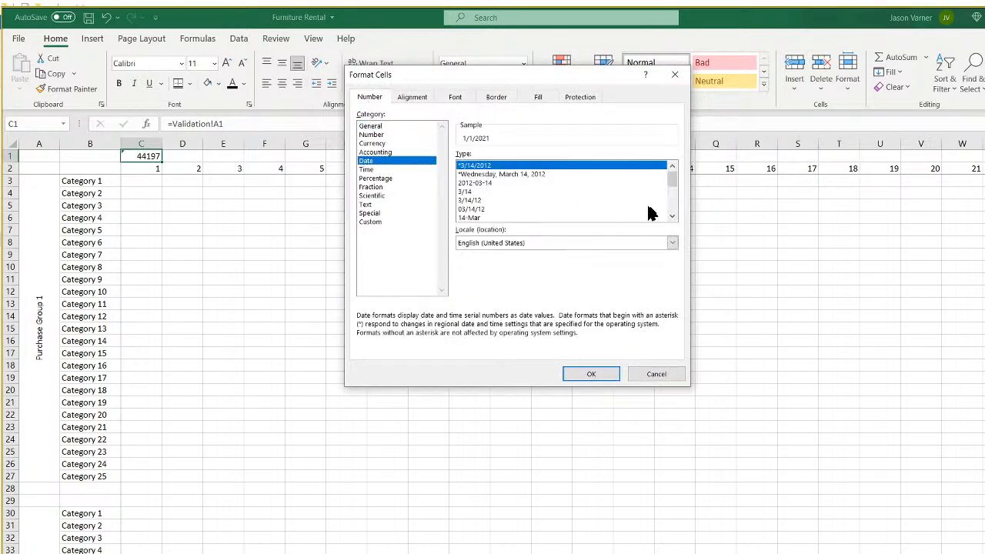
click(672, 216)
click(673, 217)
click(482, 218)
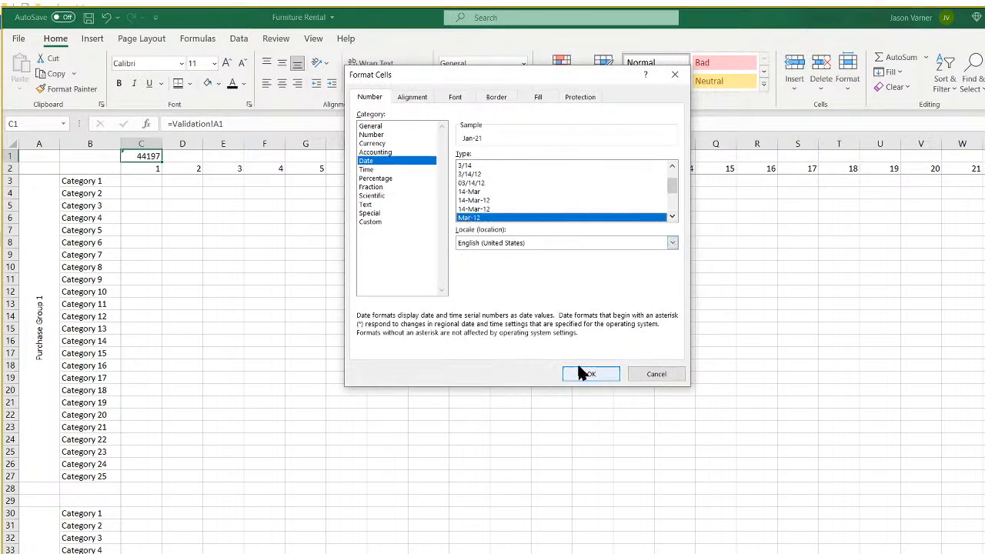
click(586, 374)
Enter =EDATE(C1,1) in D1 and fill the monthly dates across row 1.
click(184, 156)
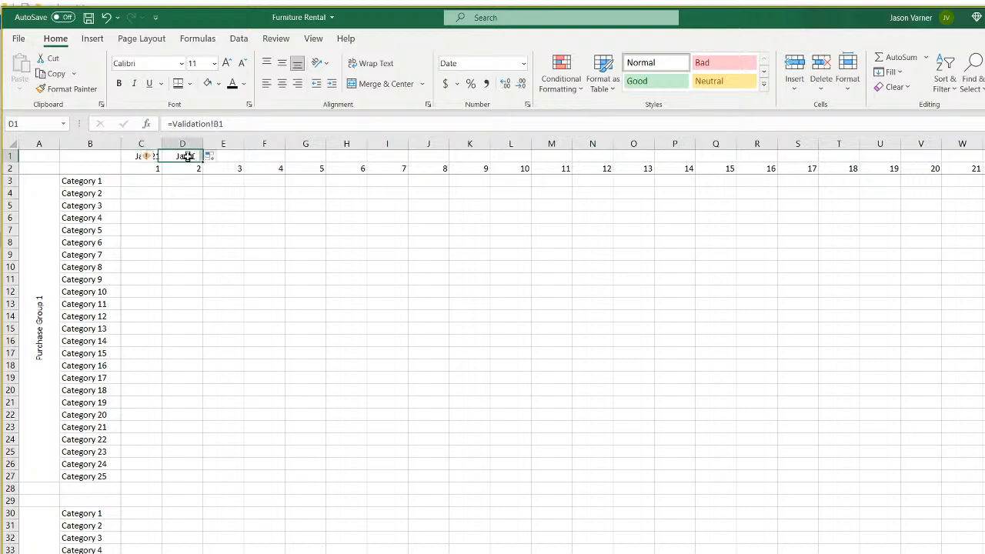
text(=edate)
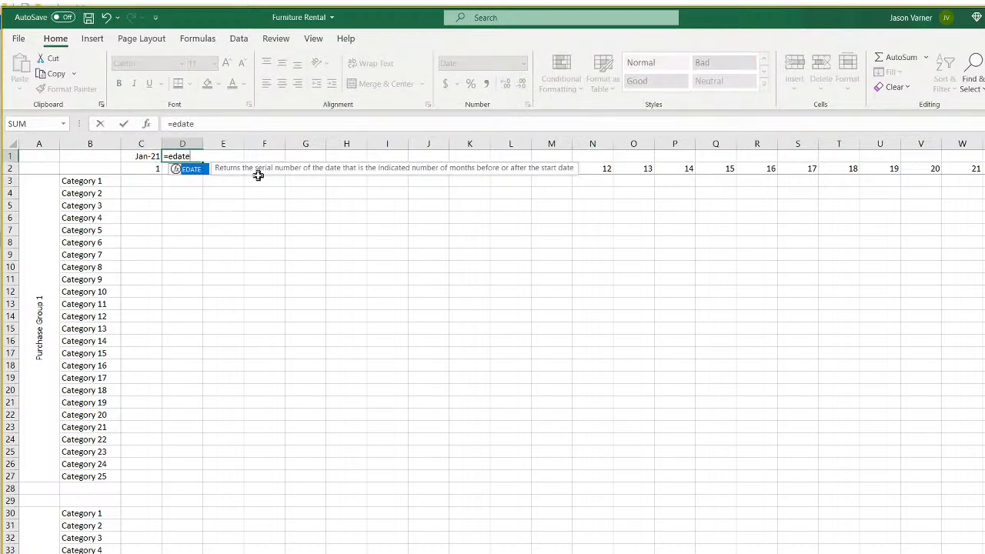
text((C1,1)
key(Return)
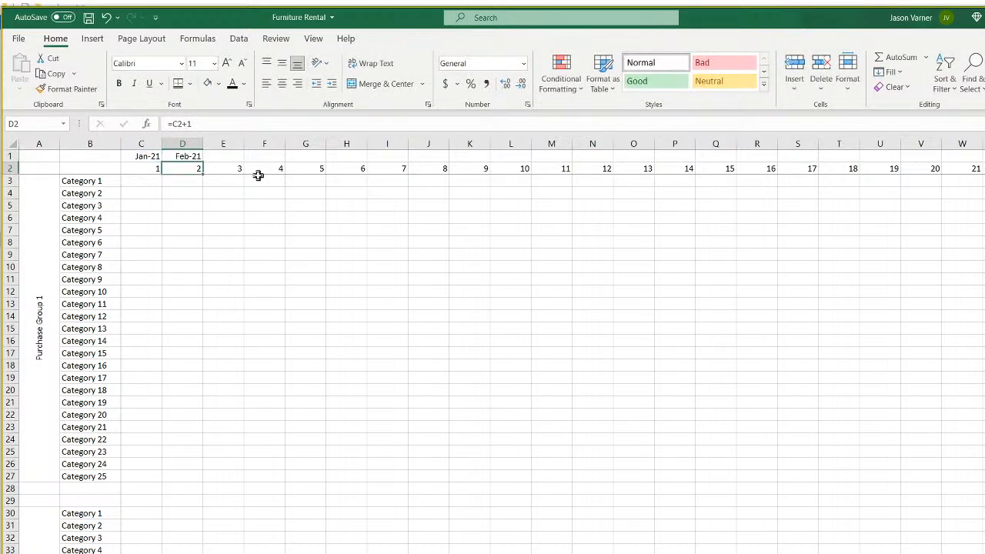
click(188, 158)
drag(202, 162, 981, 161)
scroll(551, 347, left, 13)
click(140, 183)
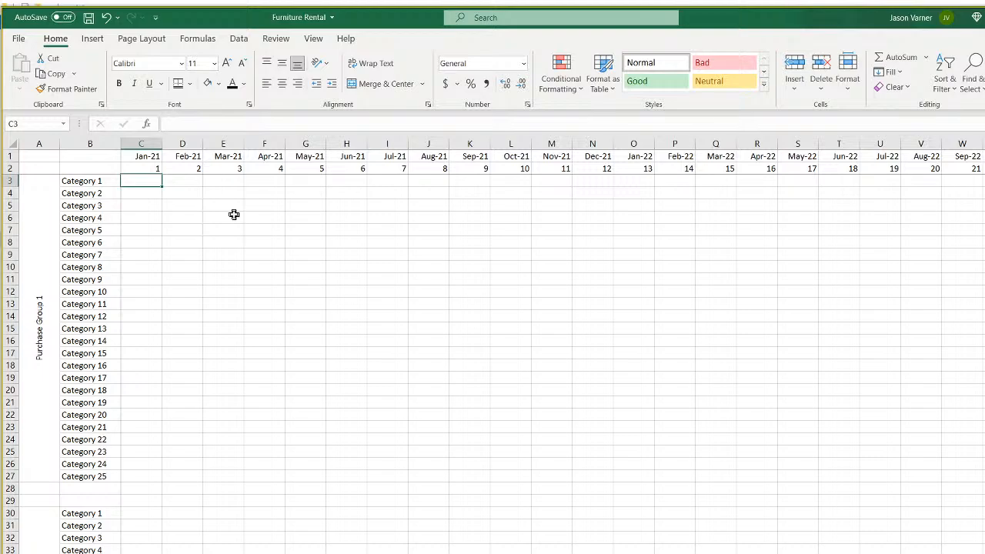
In C3 enter a SUMIFS of Revenue Assumptions E7:E31 where C7:C31 matches C1.
text(=sumifs()
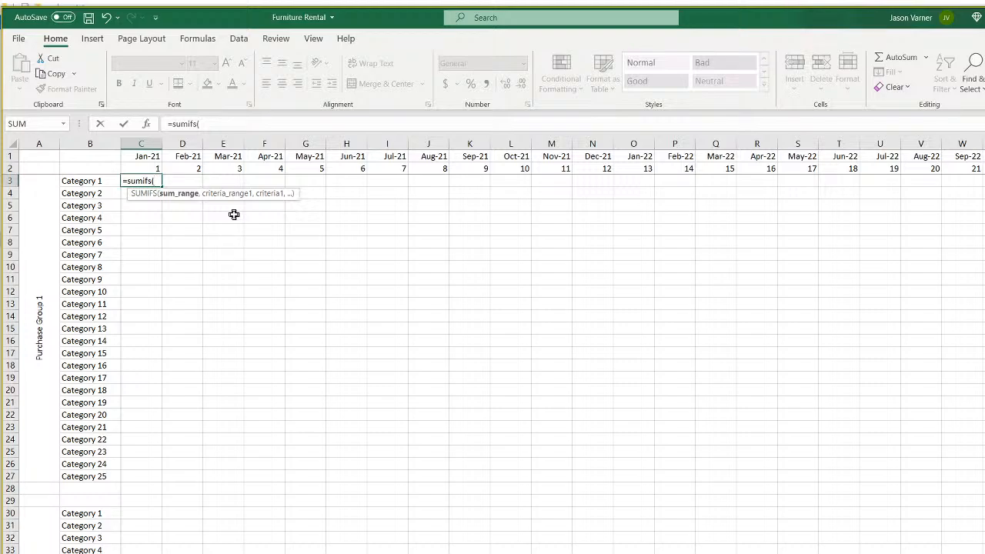
key(ctrl+Page_Up)
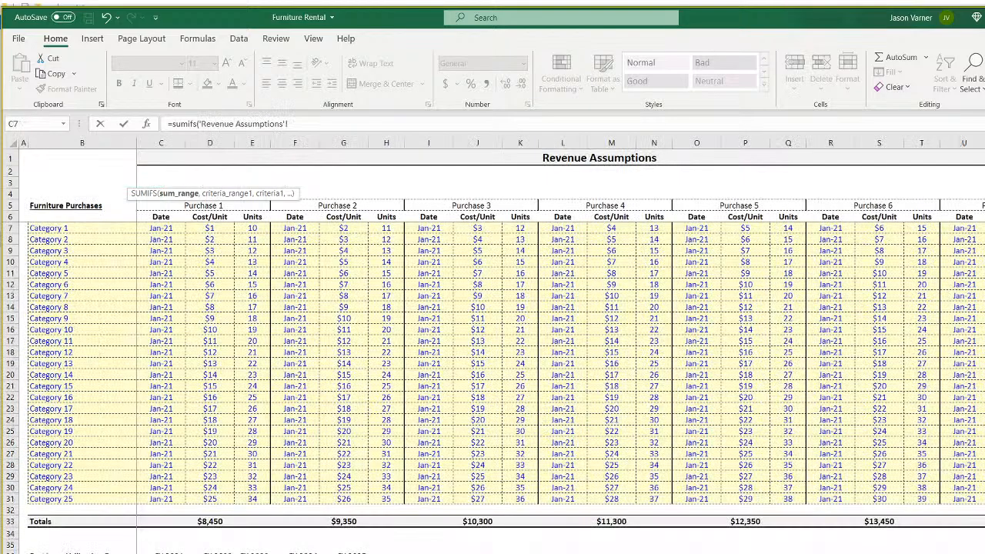
click(255, 140)
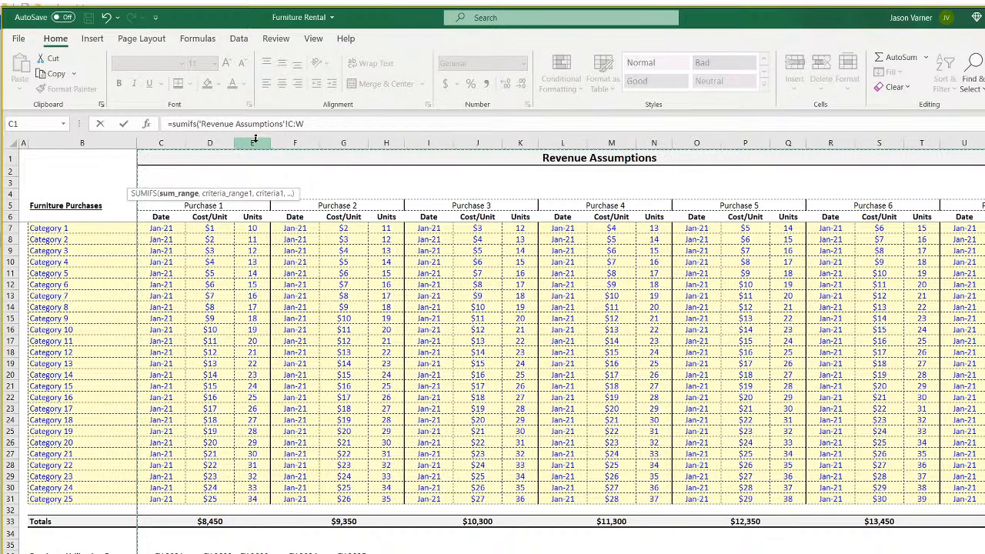
drag(249, 228, 251, 499)
text(,)
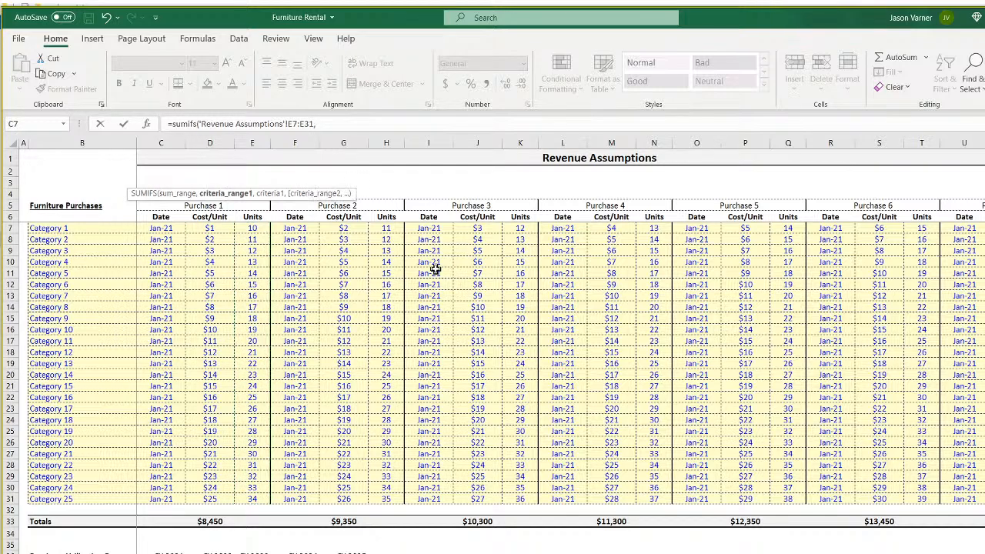
drag(186, 227, 150, 499)
text(,)
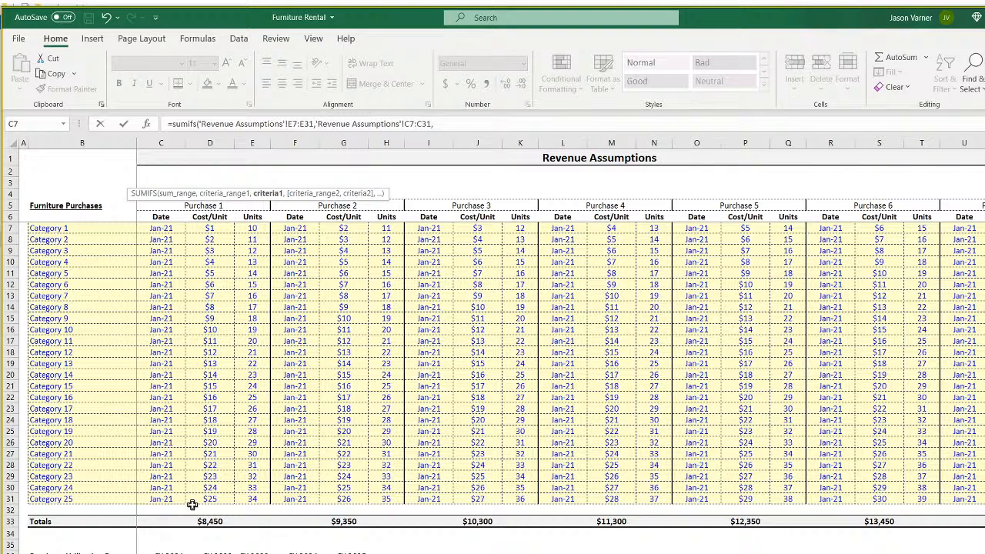
key(ctrl+Page_Down)
click(142, 154)
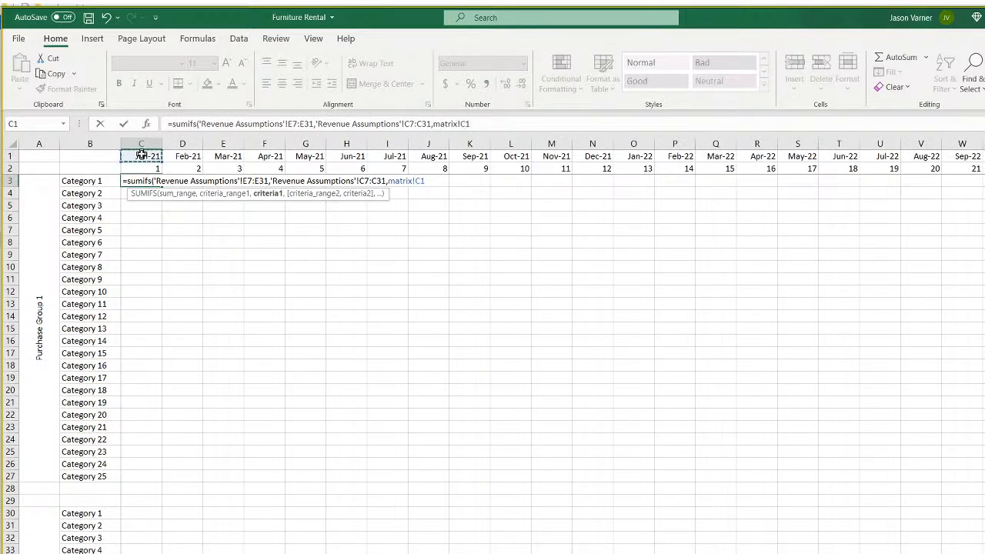
key(Return)
Anchor the ranges as $E$7:$E$31 and $C$7:$C$31 with C$1, returning 550.
key(Up)
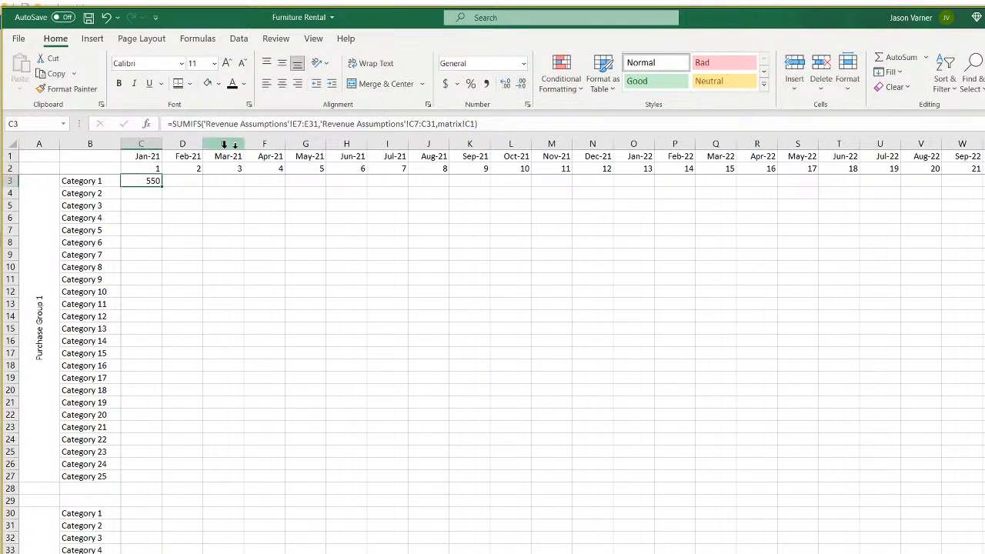
click(304, 125)
text($)
key(Right)
text($E$)
key(Right)
key(Right)
key(Right)
key(Right)
key(Right)
key(Right)
key(Right)
key(Right)
key(Right)
key(Right)
key(Right)
key(Right)
key(Right)
key(Right)
key(Right)
key(Right)
key(Right)
key(Right)
key(Right)
key(Right)
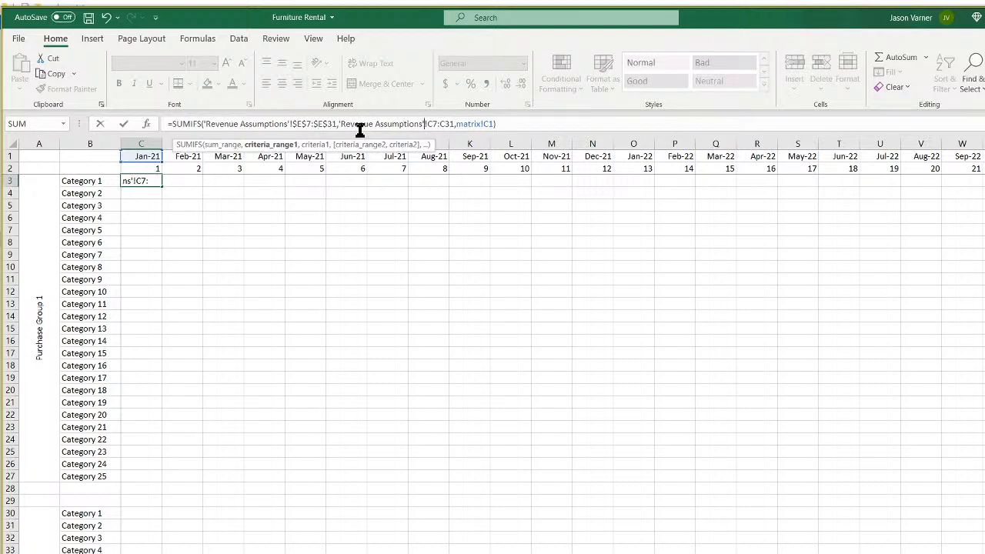
key(Right)
text($)
key(Right)
text($)
key(Right)
key(Right)
key(Right)
text($)
key(Right)
text($)
key(Right)
key(Right)
key(Right)
key(Right)
key(Right)
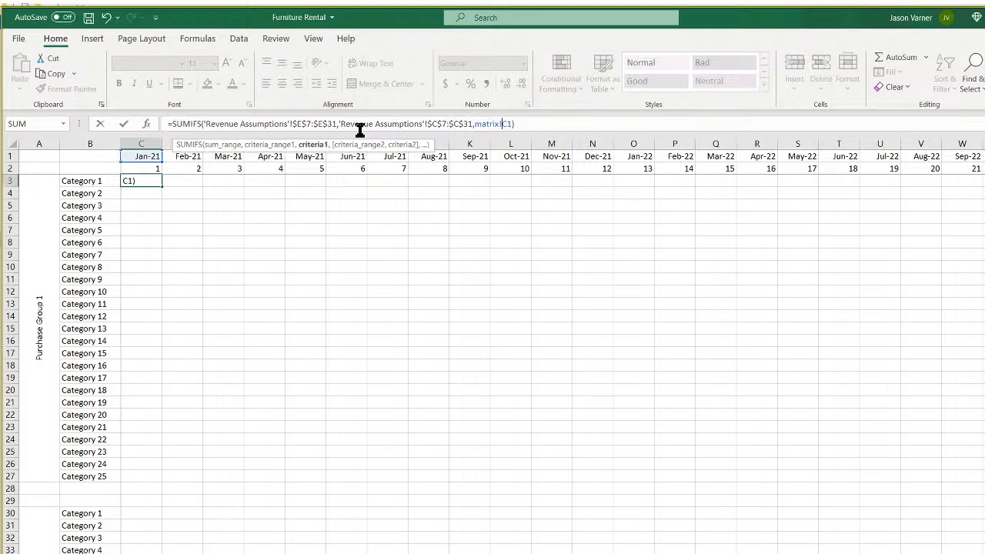
key(Right)
text($)
key(BackSpace)
key(BackSpace)
key(BackSpace)
key(BackSpace)
key(BackSpace)
key(BackSpace)
key(BackSpace)
key(ctrl+Return)
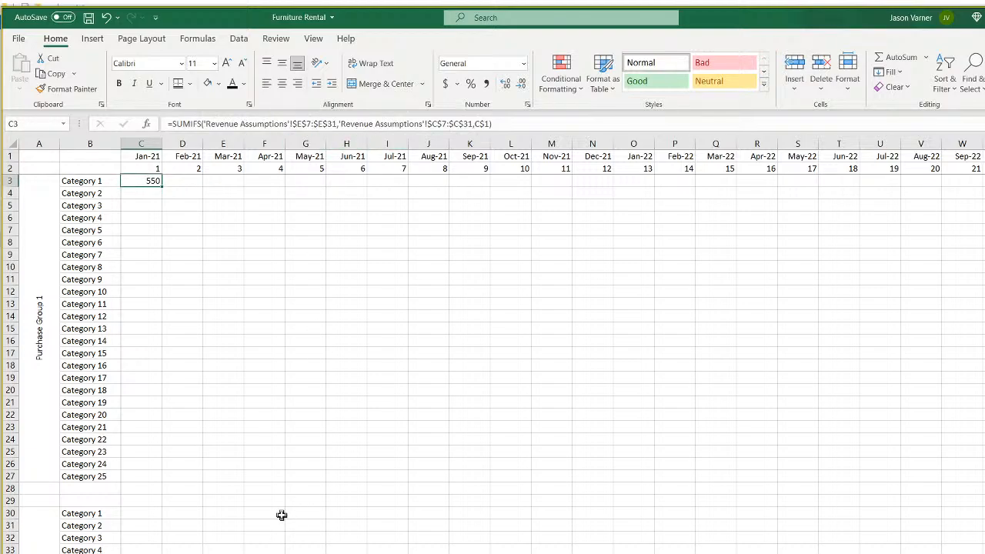
key(ctrl+Page_Up)
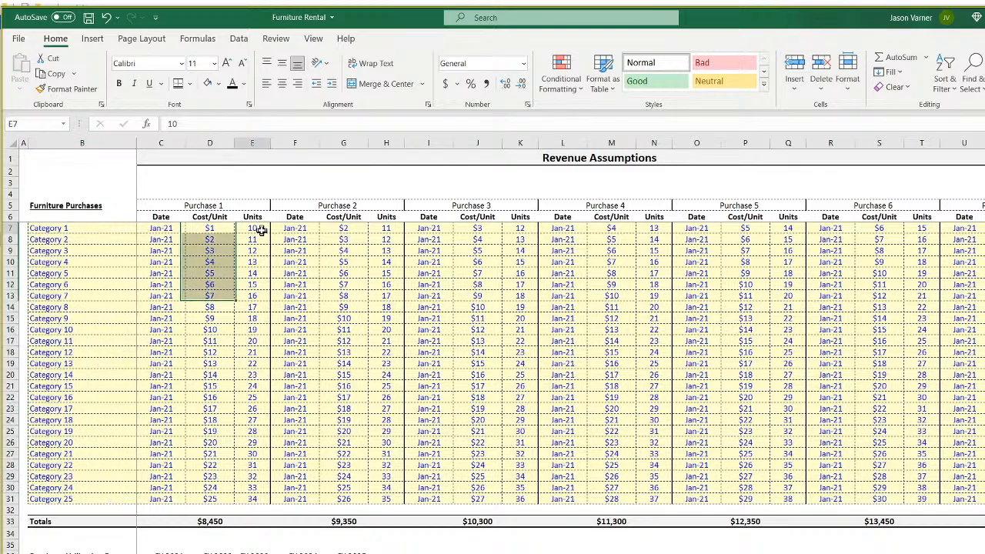
drag(252, 229, 242, 496)
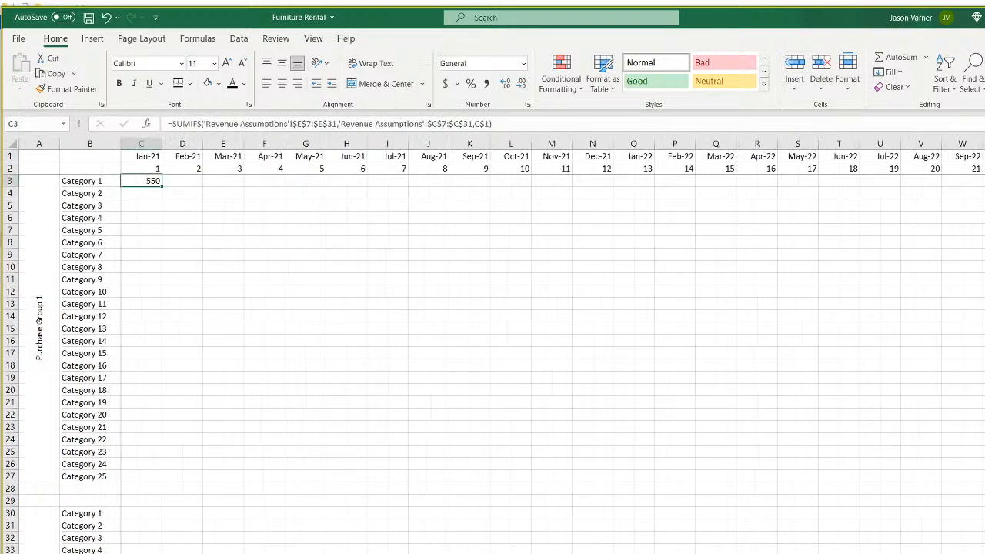
Append Revenue Assumptions B7:B31 and B3 as a second criteria pair to C3's SUMIFS.
click(510, 124)
text(,)
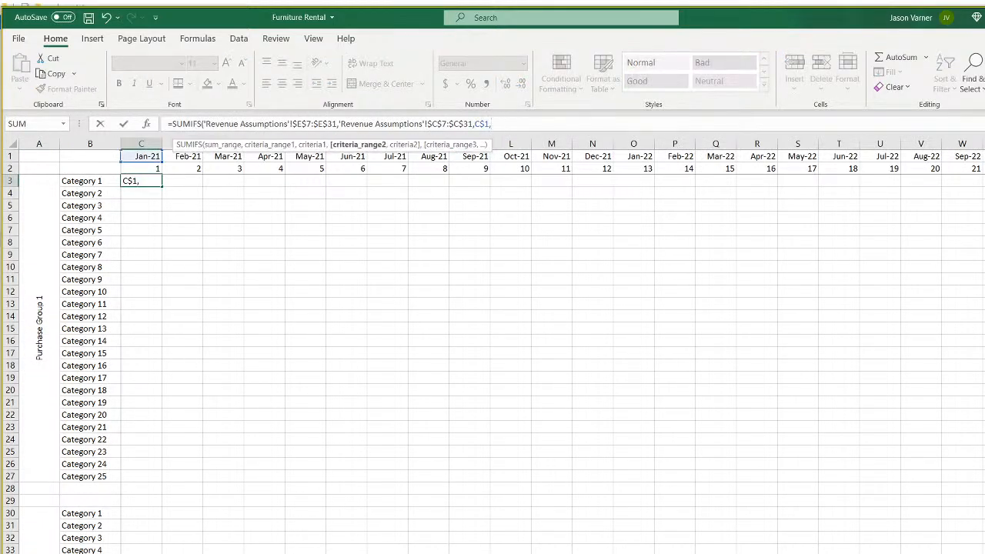
key(ctrl+Page_Up)
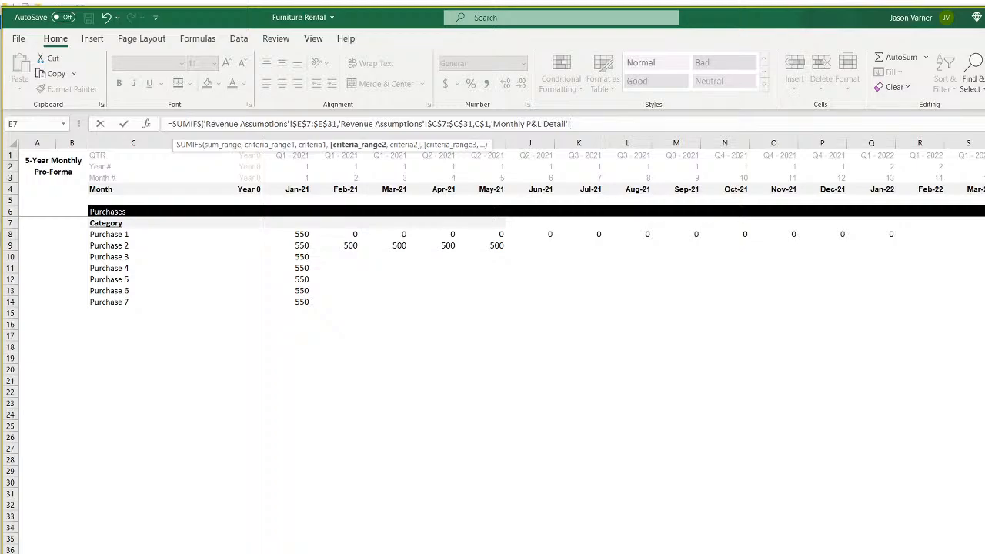
key(ctrl+Page_Up)
drag(51, 228, 64, 496)
text(,)
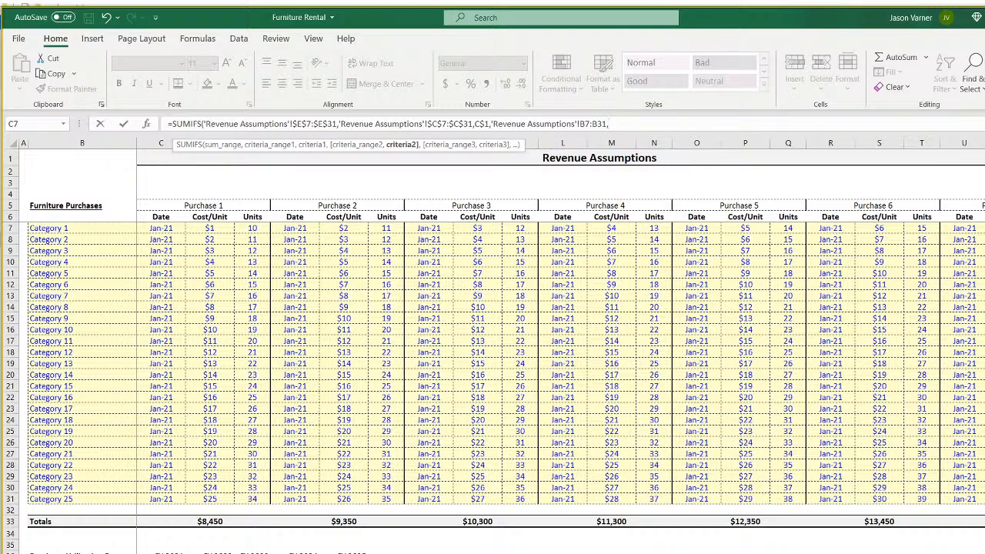
key(ctrl+Page_Down)
click(89, 183)
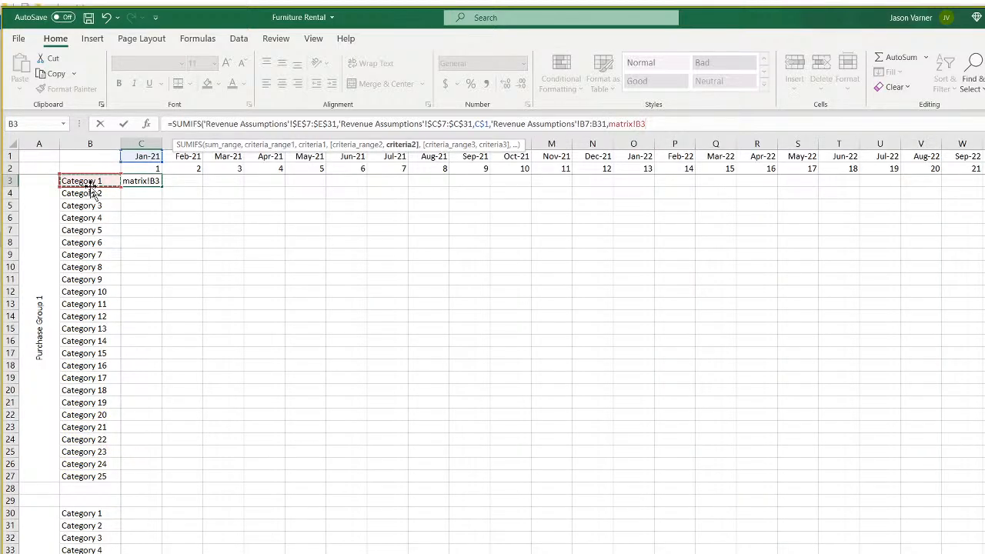
Make the new category references absolute ($B$7:$B$31, $B3) and confirm C3 returns 10.
click(637, 123)
text($)
key(BackSpace)
key(BackSpace)
key(BackSpace)
key(BackSpace)
key(BackSpace)
key(BackSpace)
key(BackSpace)
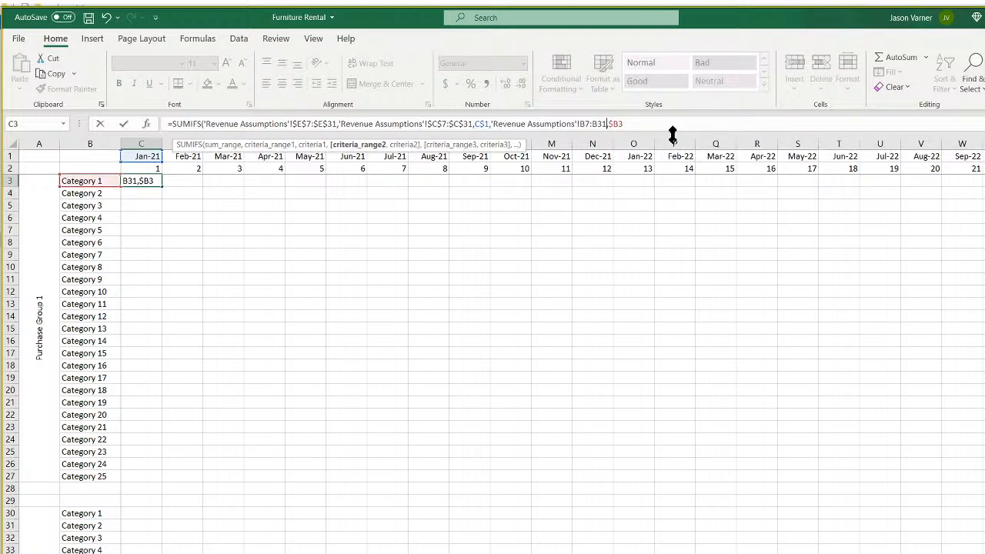
text($E$)
key(Left)
key(Left)
key(Left)
text($)
key(Left)
key(Left)
text($)
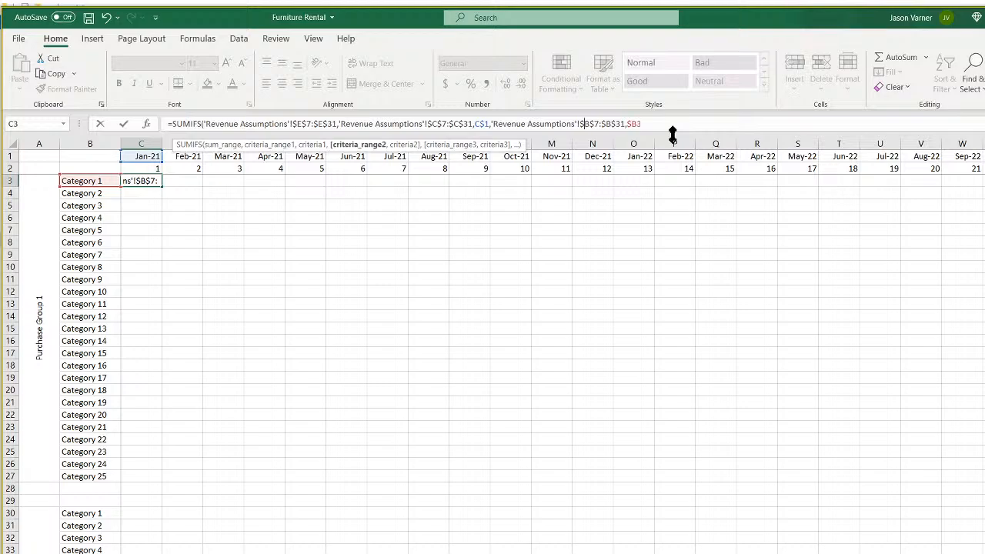
key(Return)
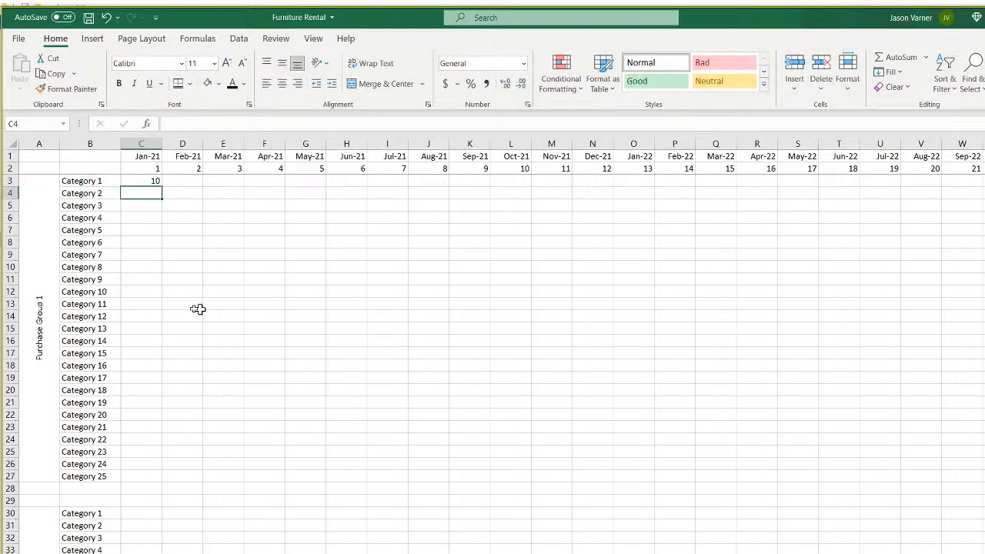
click(151, 180)
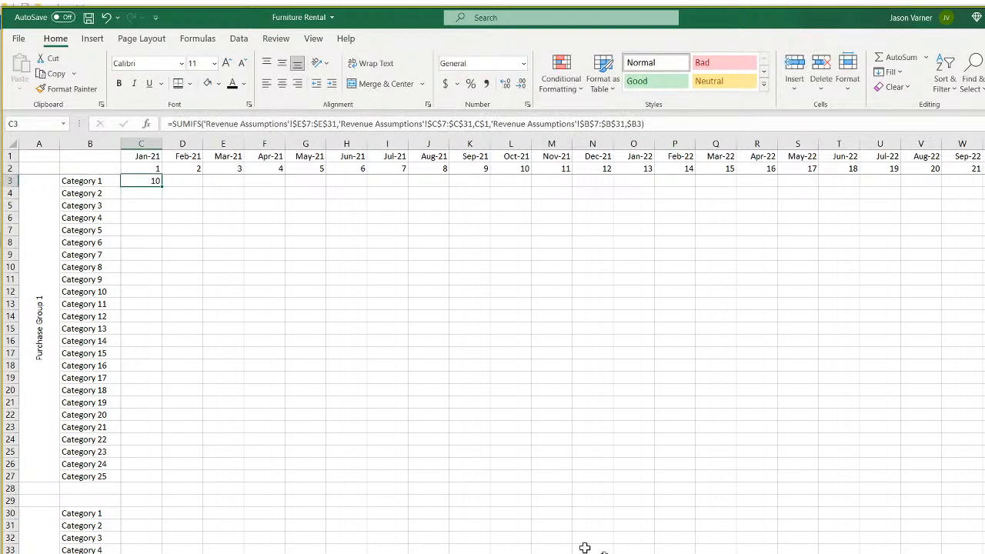
click(156, 552)
Fill the C3 lookup down to C27 and across through column I.
click(86, 229)
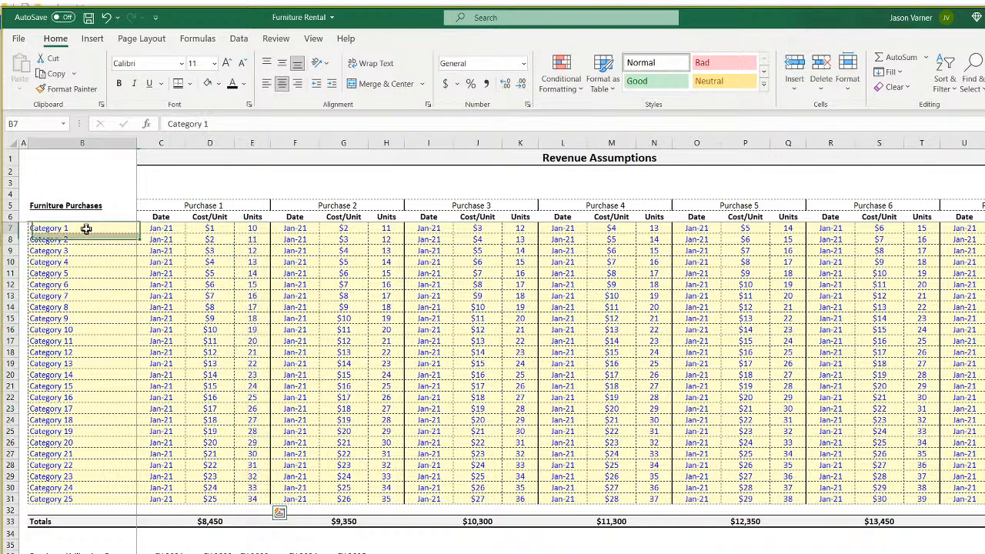
click(75, 295)
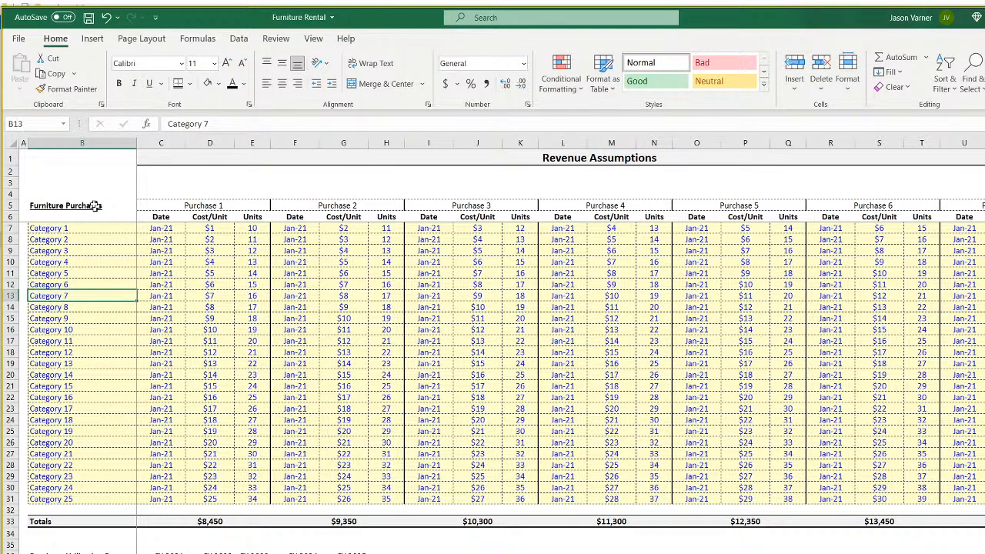
drag(77, 228, 443, 499)
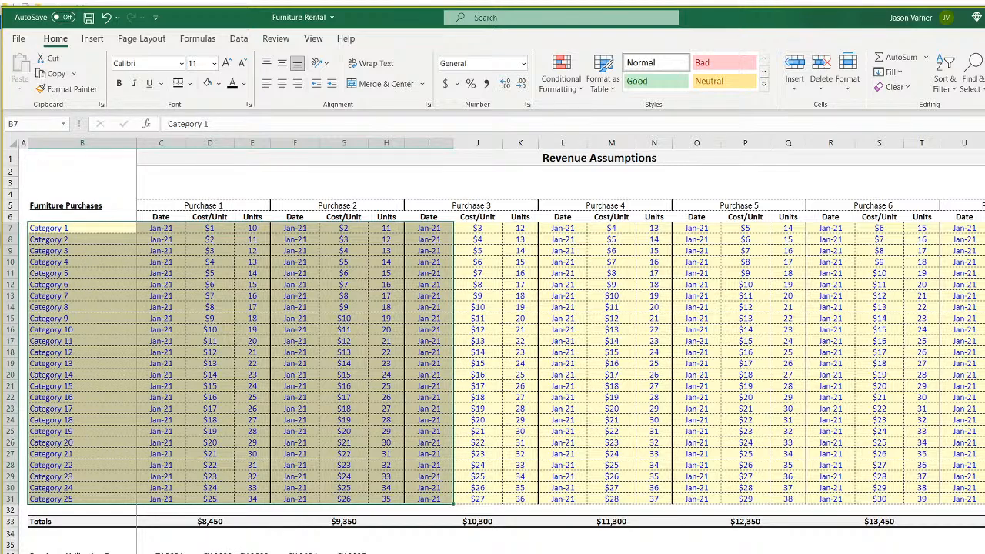
key(ctrl+Page_Down)
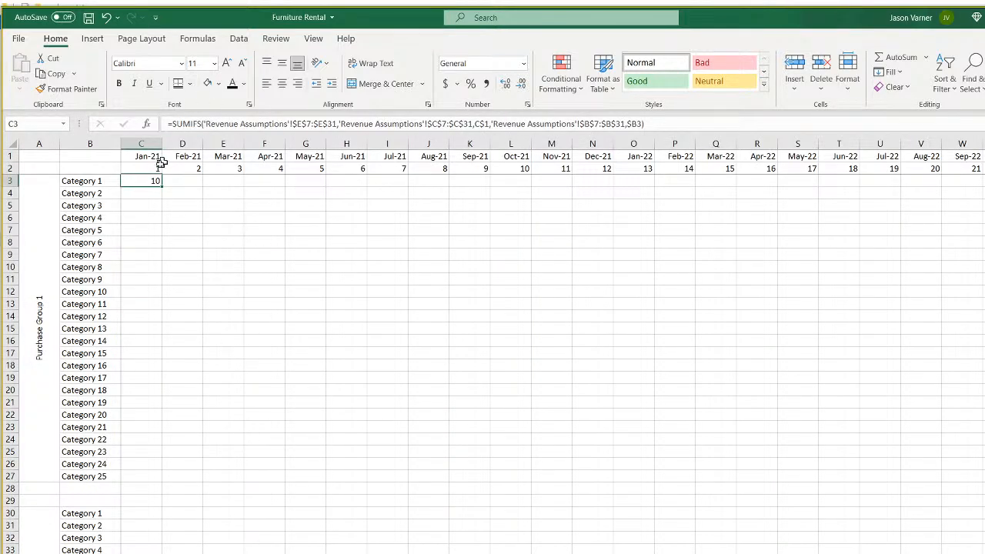
drag(160, 187, 158, 477)
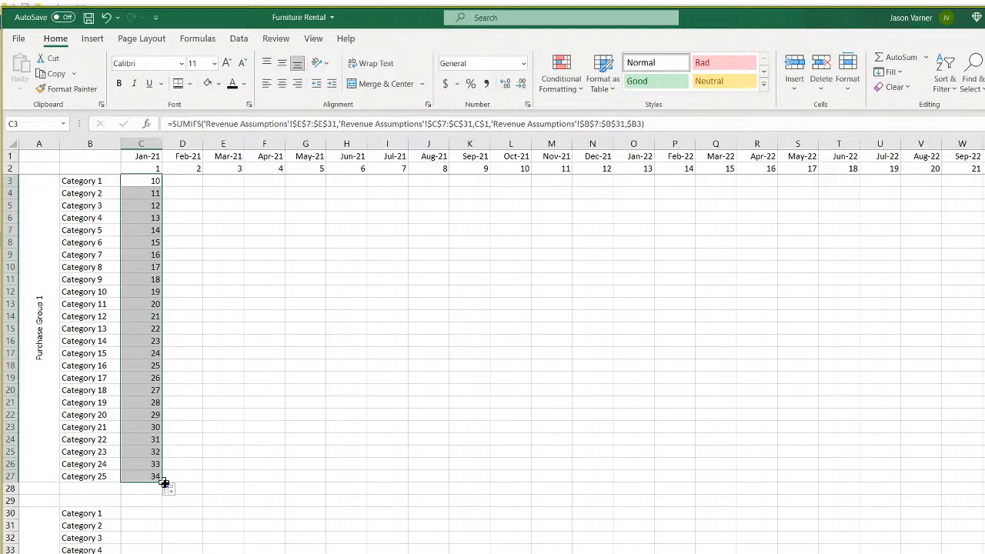
drag(160, 478, 423, 416)
On Revenue Assumptions, set Category 2's date to Feb-21 and copy column C's monthly dates.
click(231, 552)
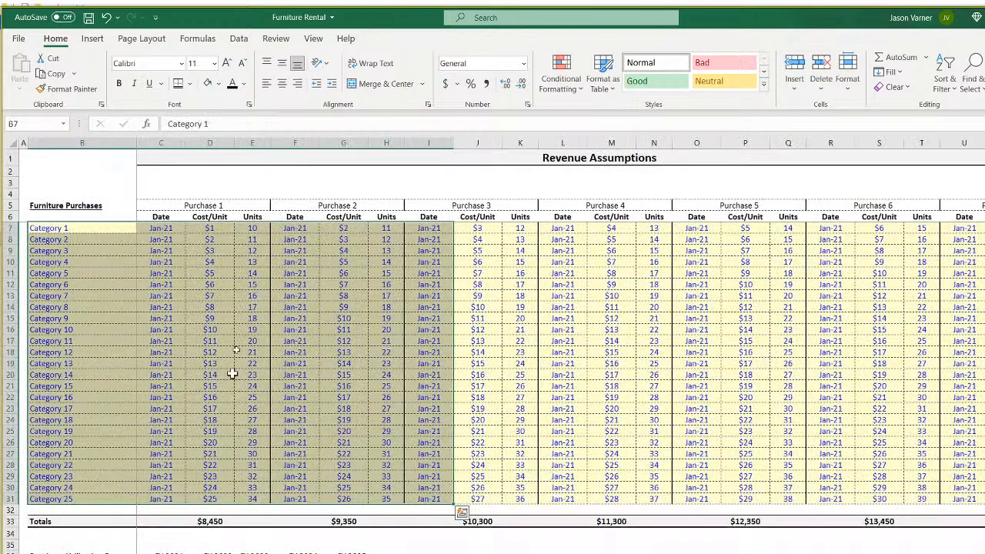
click(170, 238)
click(191, 239)
click(185, 257)
drag(153, 228, 189, 502)
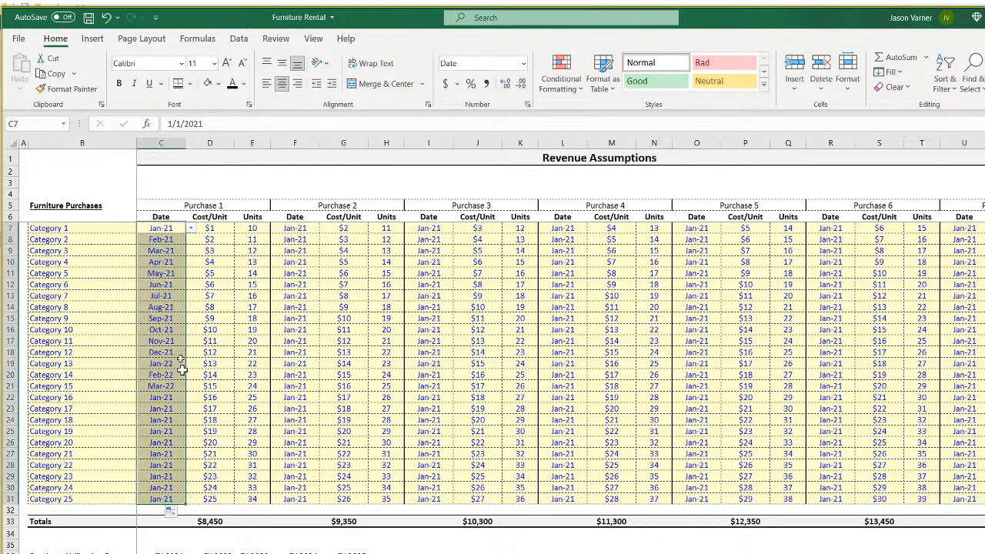
right_click(166, 254)
click(192, 278)
Paste the monthly dates into the date columns of Purchases 2 through 7.
right_click(300, 230)
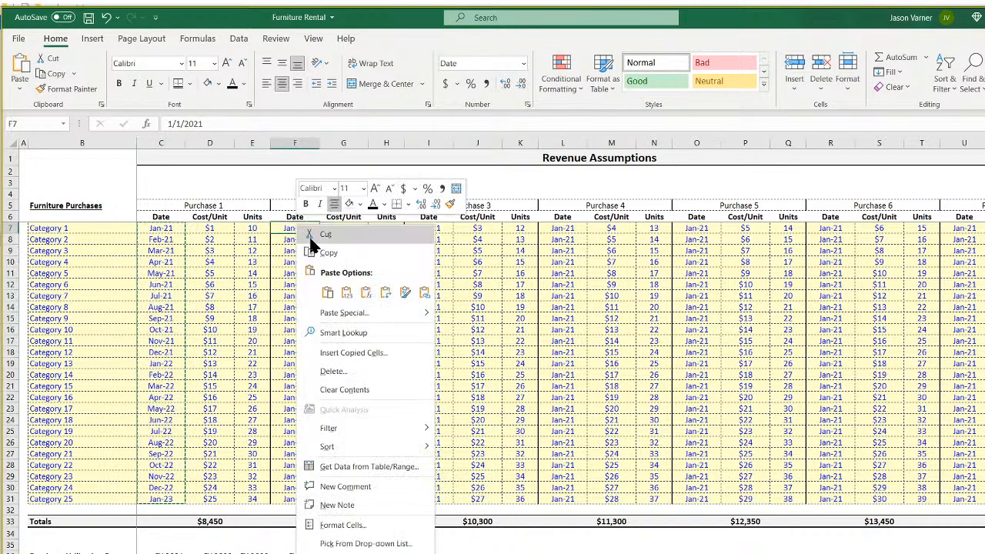
click(325, 286)
right_click(434, 229)
click(461, 284)
click(576, 229)
right_click(576, 229)
click(605, 297)
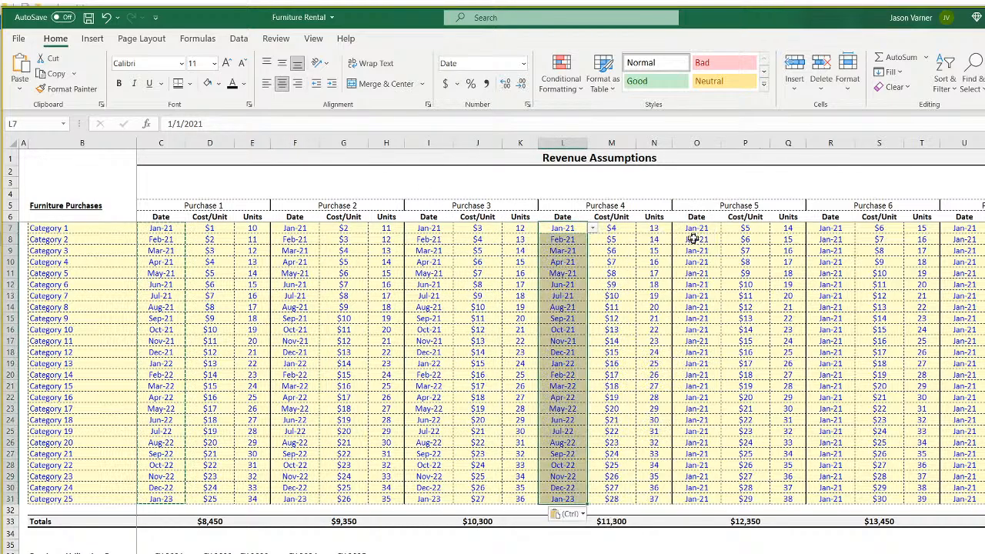
right_click(695, 230)
click(729, 300)
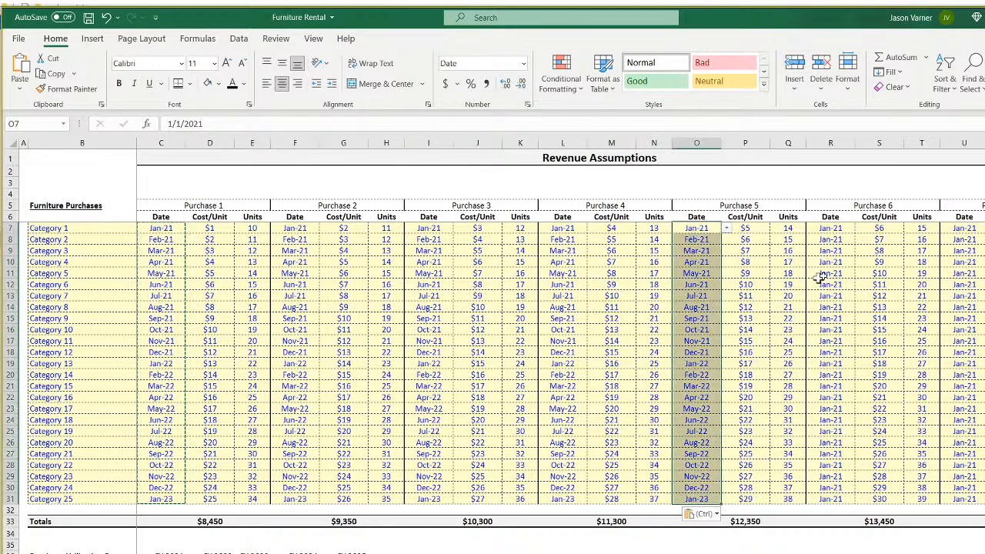
click(827, 229)
right_click(827, 228)
click(881, 299)
right_click(967, 230)
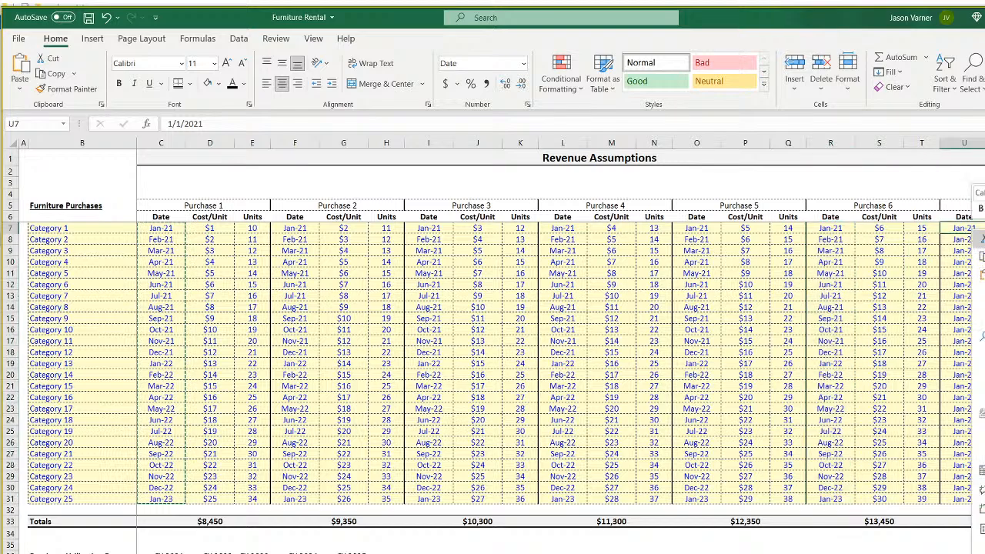
click(983, 300)
Save the workbook and check Category 1 and Category 5 dates in column C.
click(88, 17)
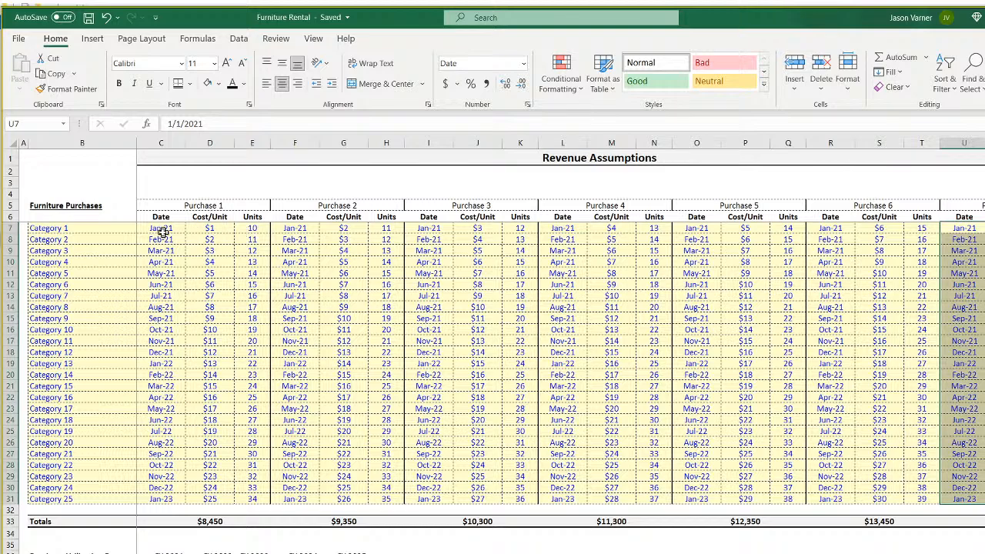
click(162, 230)
click(158, 273)
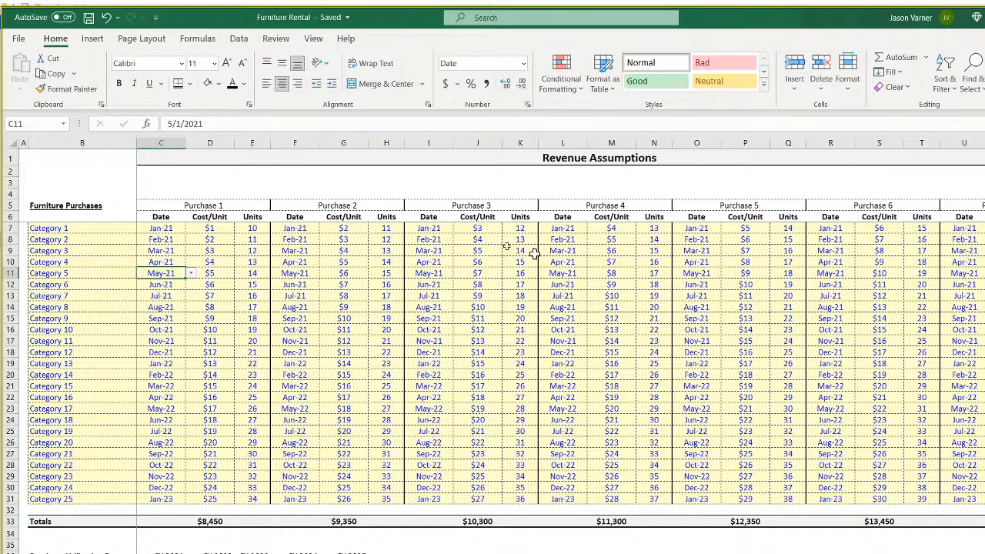
Change the Category 2 and Category 4 dates on Revenue Assumptions to Mar-21.
key(ctrl+Page_Down)
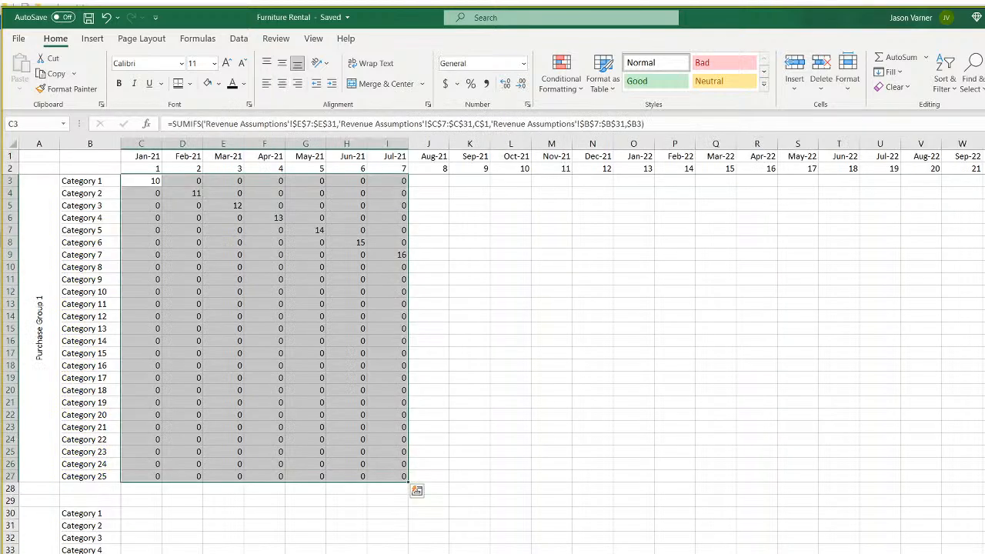
click(631, 369)
click(148, 181)
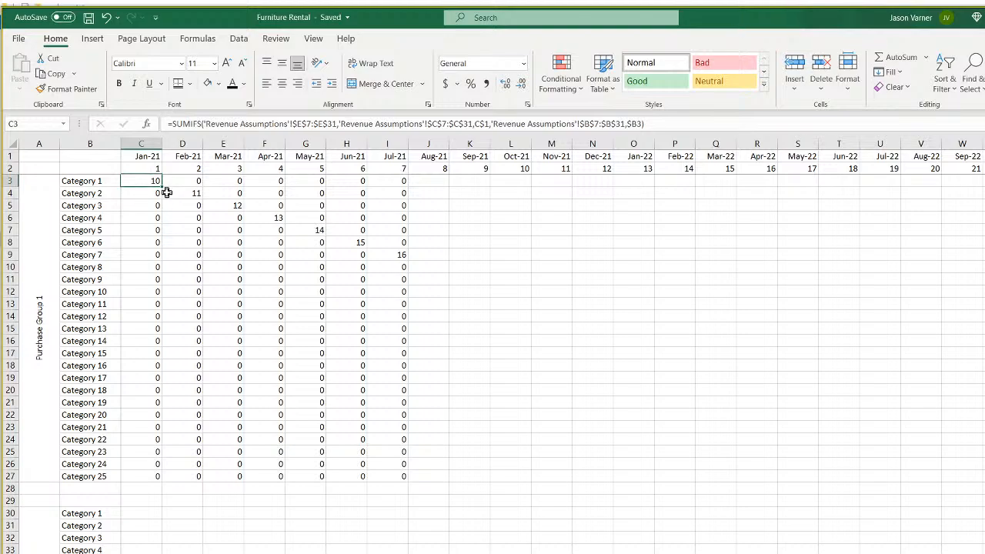
key(ctrl+Page_Up)
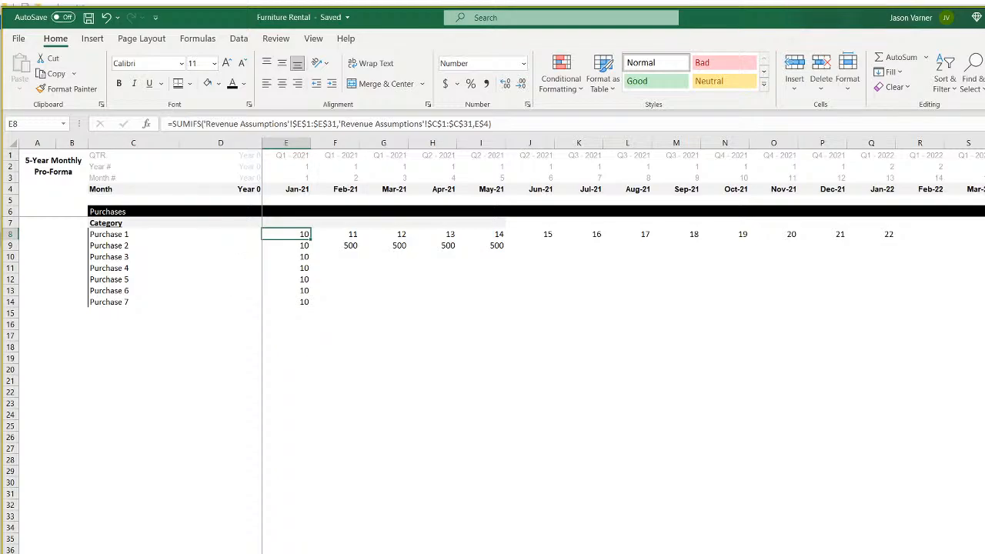
key(ctrl+Page_Down)
click(166, 240)
click(191, 240)
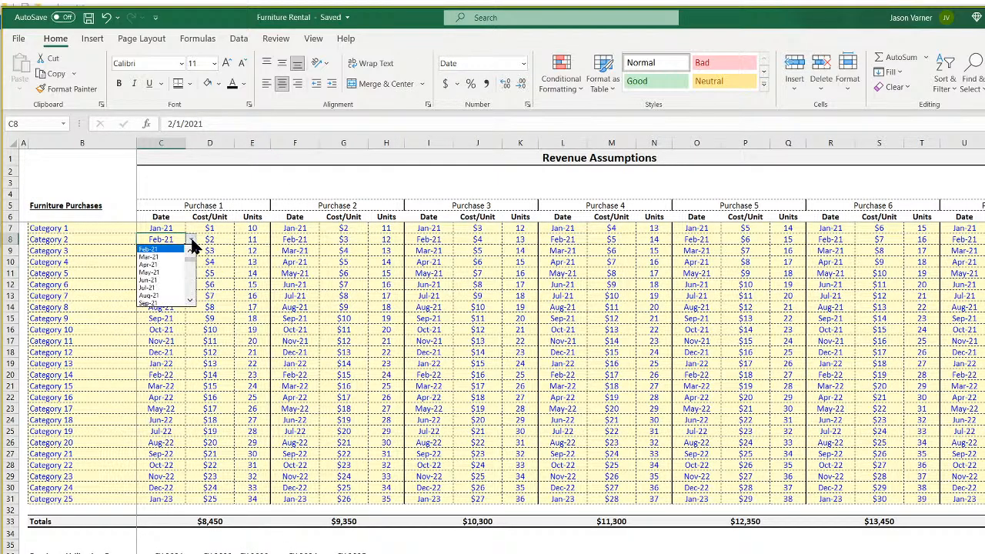
click(174, 256)
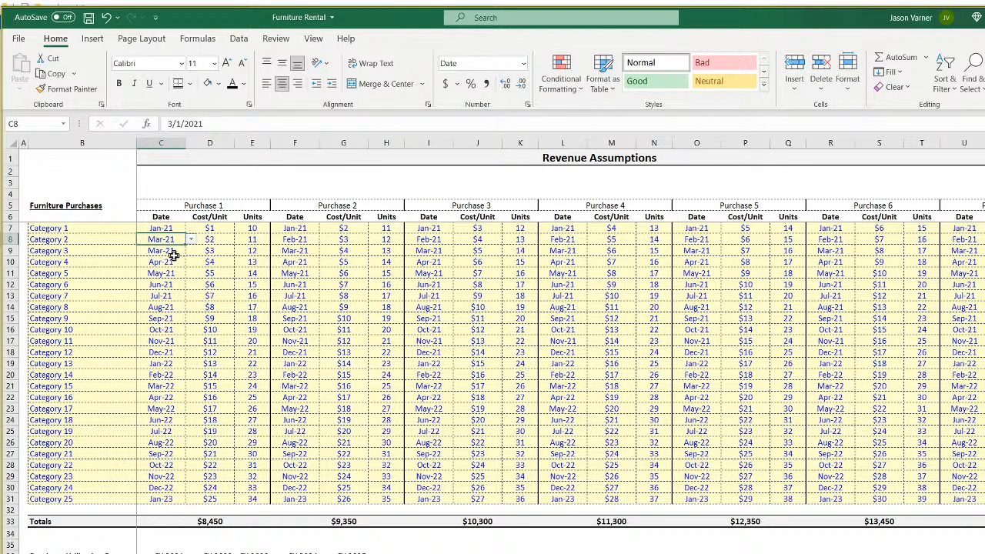
click(174, 262)
click(191, 262)
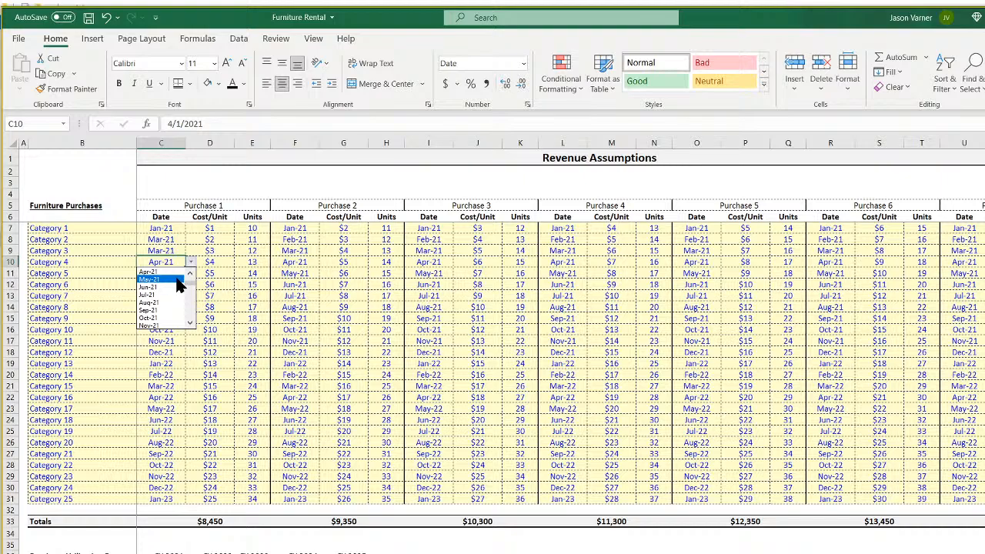
scroll(177, 281, up, 1)
click(177, 283)
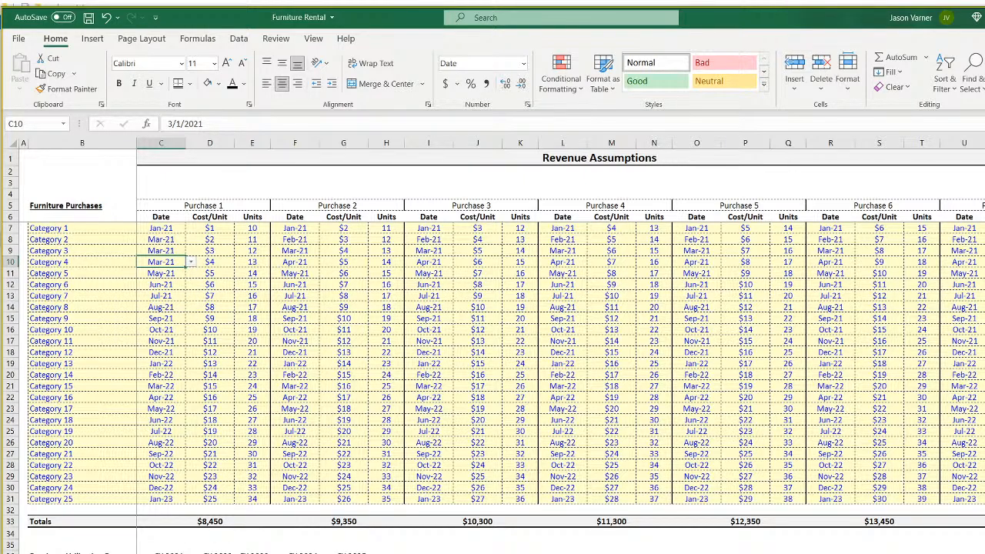
Fill the C3 lookup across to column BJ and down through Category 25 in row 27.
key(ctrl+Page_Down)
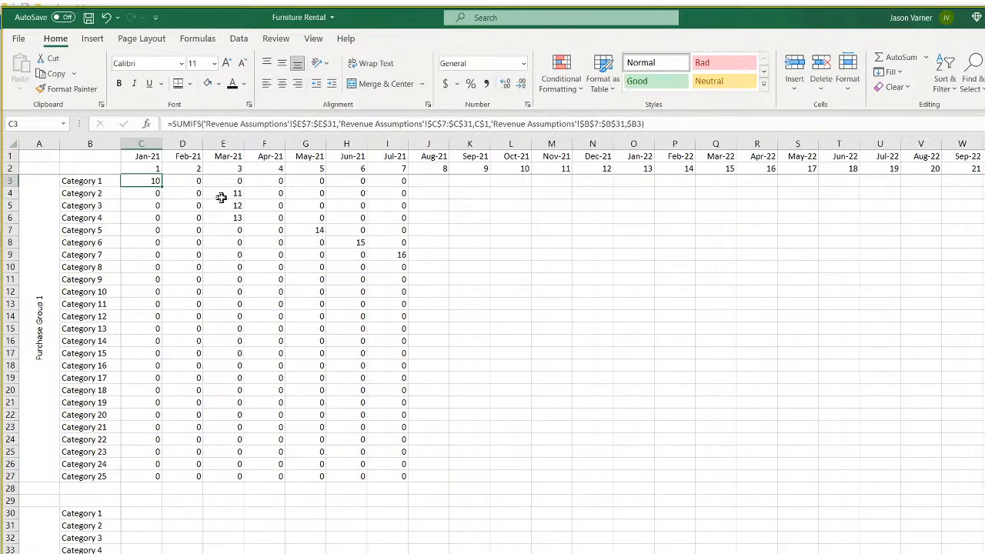
drag(228, 193, 228, 218)
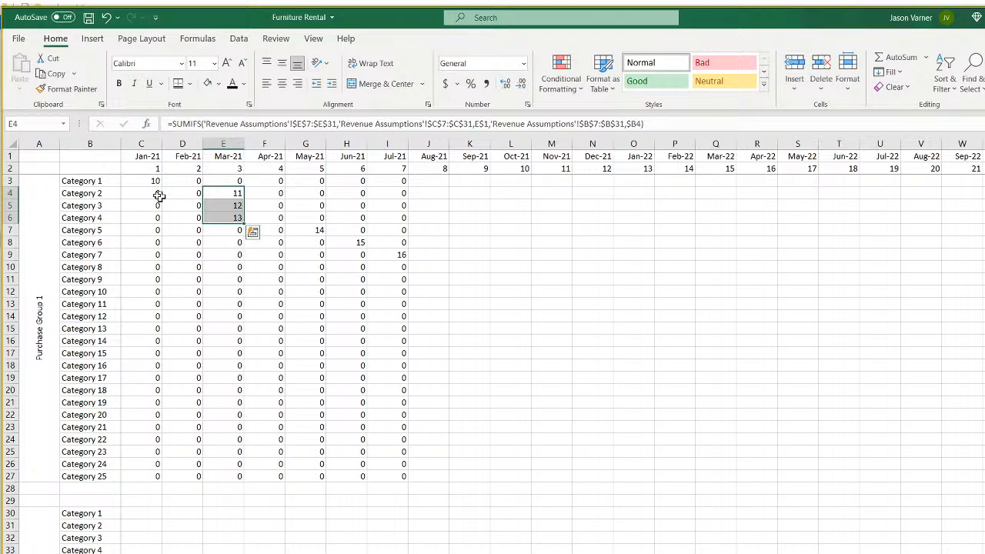
click(183, 248)
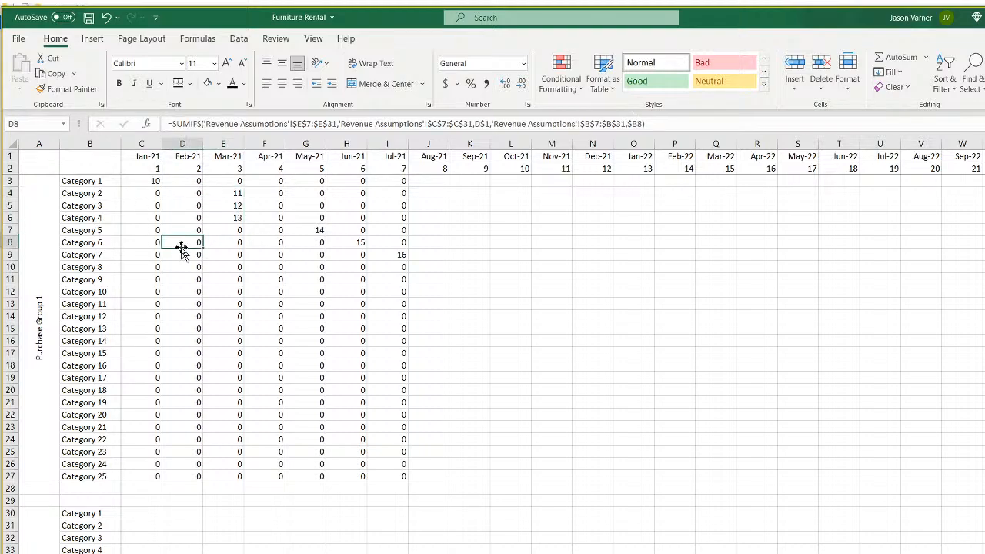
click(147, 180)
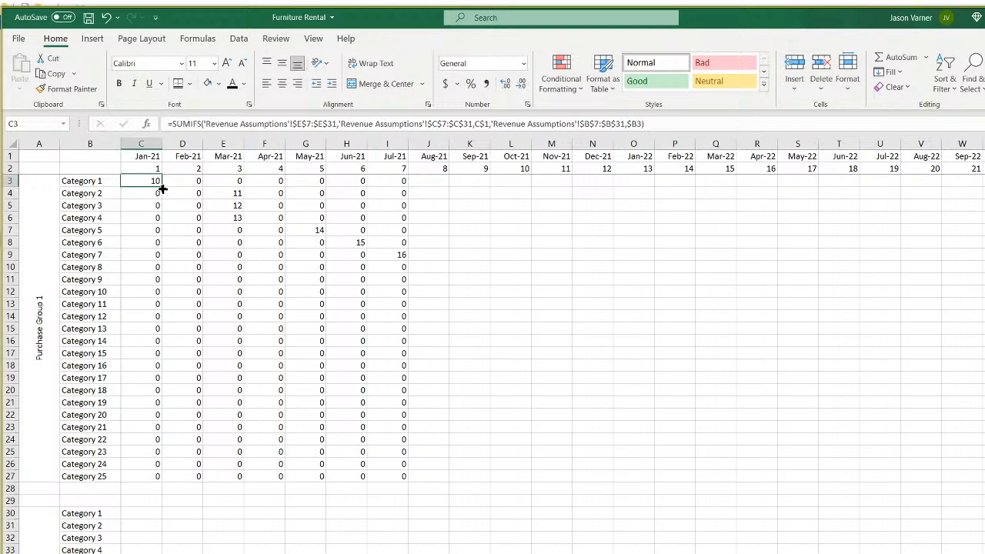
drag(162, 188, 981, 189)
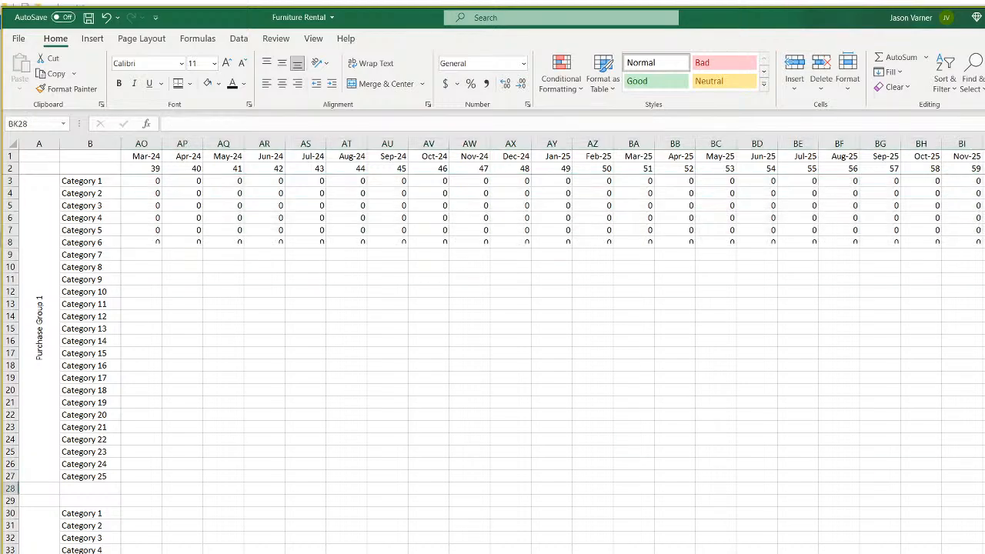
click(984, 242)
click(982, 181)
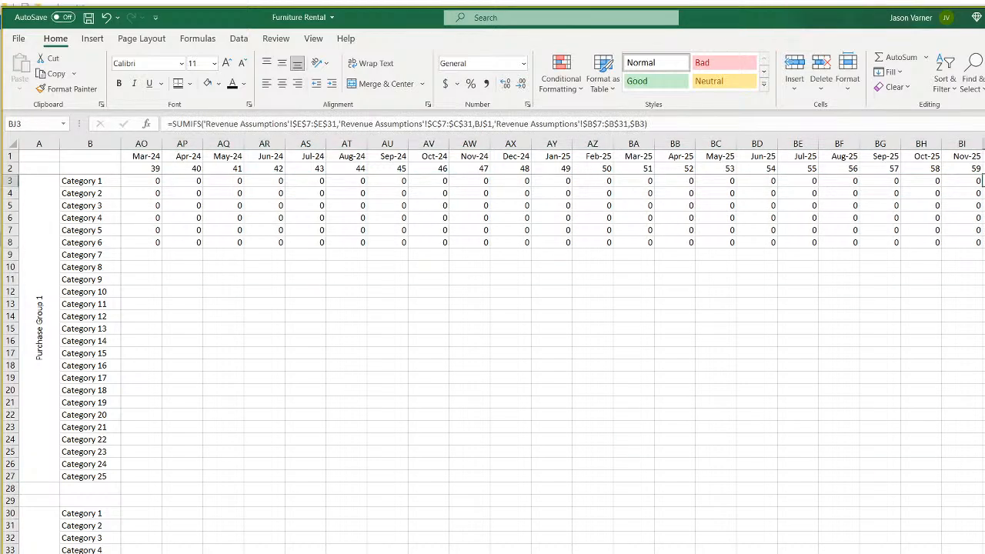
drag(983, 180, 982, 537)
drag(984, 465, 128, 395)
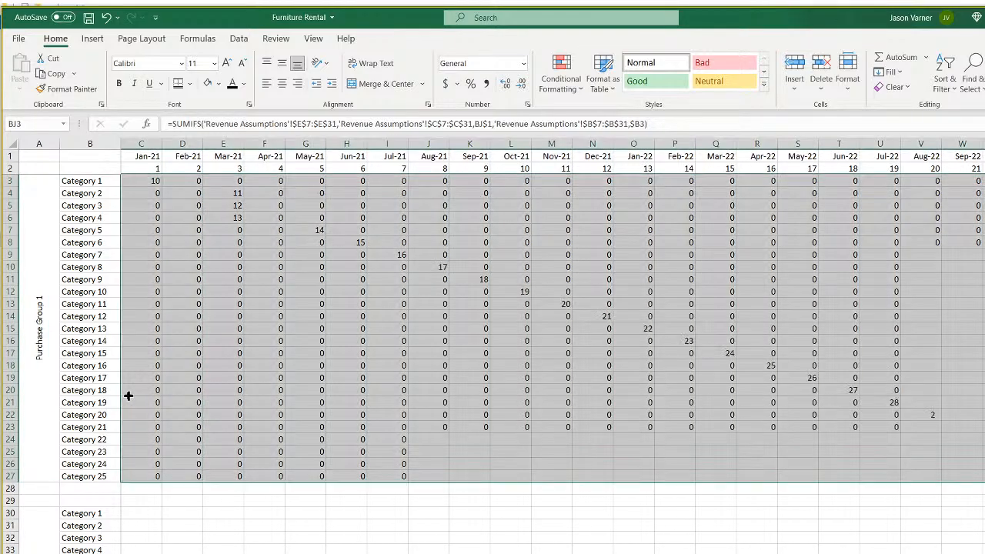
Review the filled lookups in C3, E4, E5, E6 and G7.
click(504, 339)
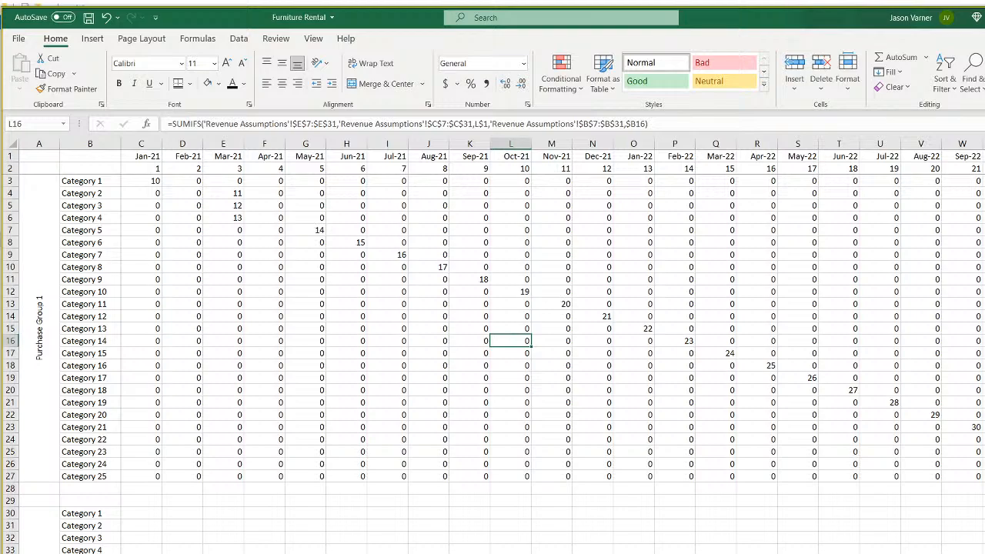
scroll(552, 346, right, 5)
scroll(177, 193, left, 5)
click(148, 179)
click(238, 194)
click(238, 208)
click(236, 219)
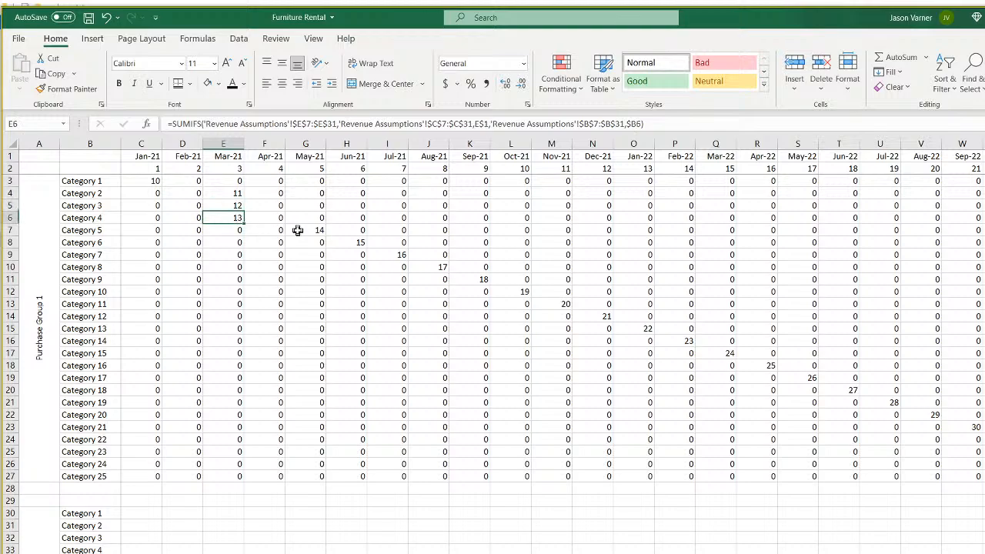
click(300, 230)
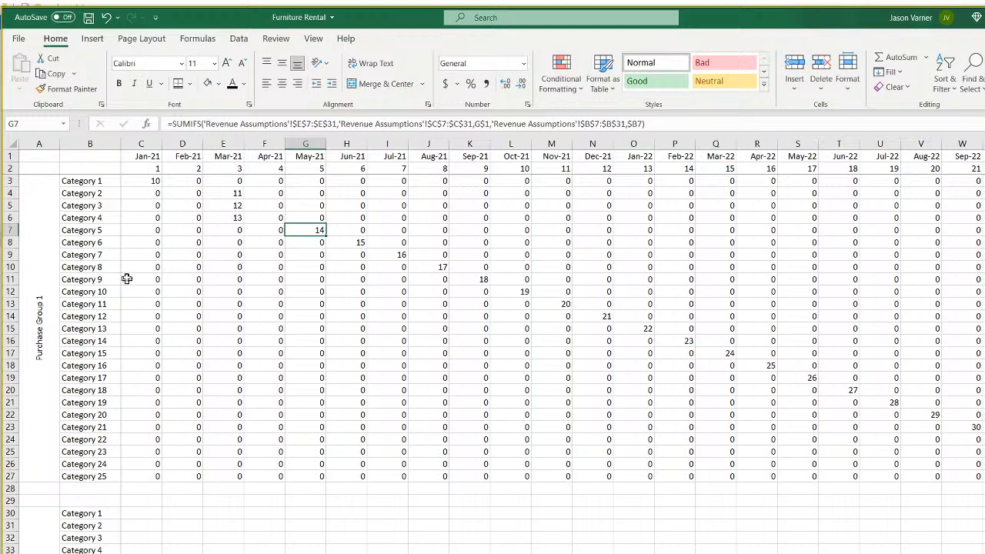
right_click(152, 478)
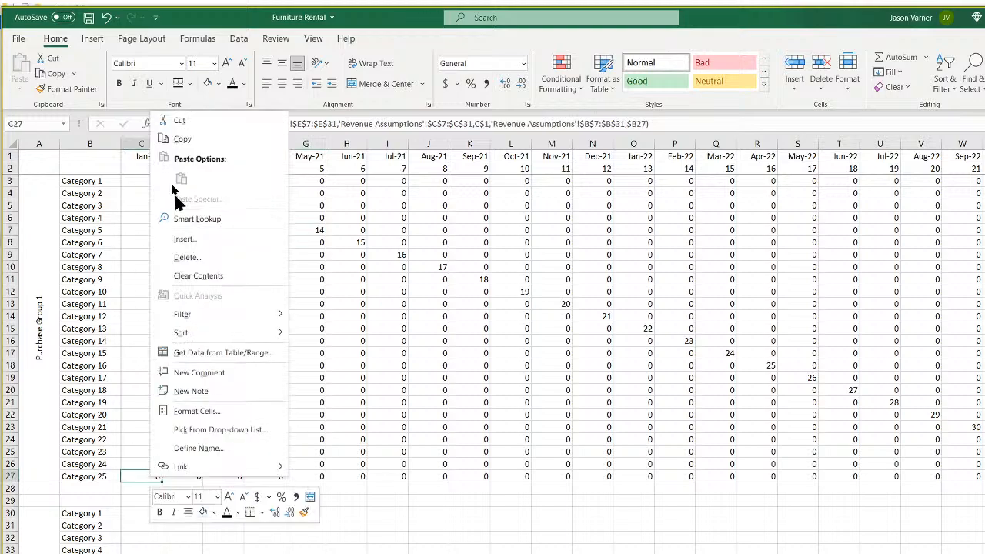
Copy C27's SUMIFS formula into C30 for Purchase Group 2's Category 1.
click(182, 138)
scroll(192, 415, down, 4)
right_click(133, 381)
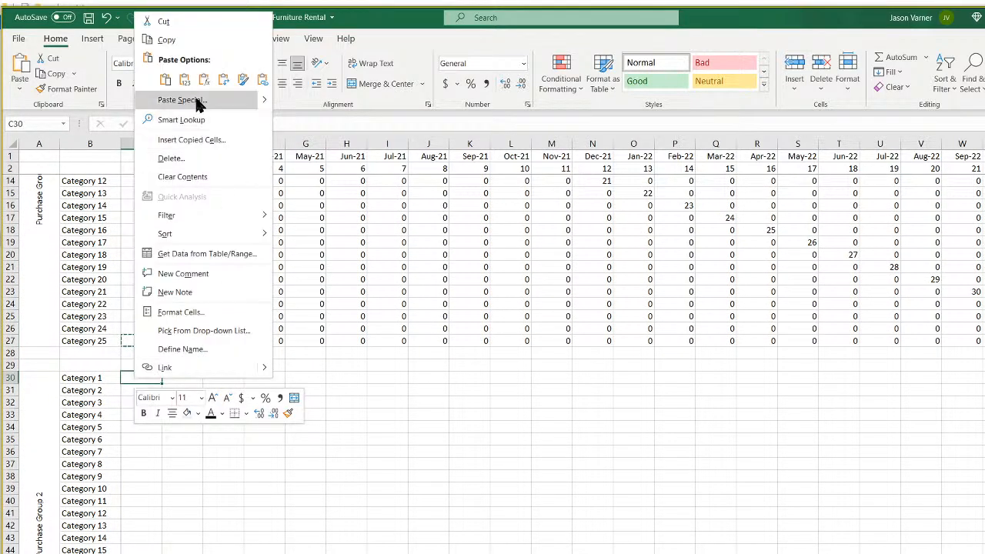
click(165, 80)
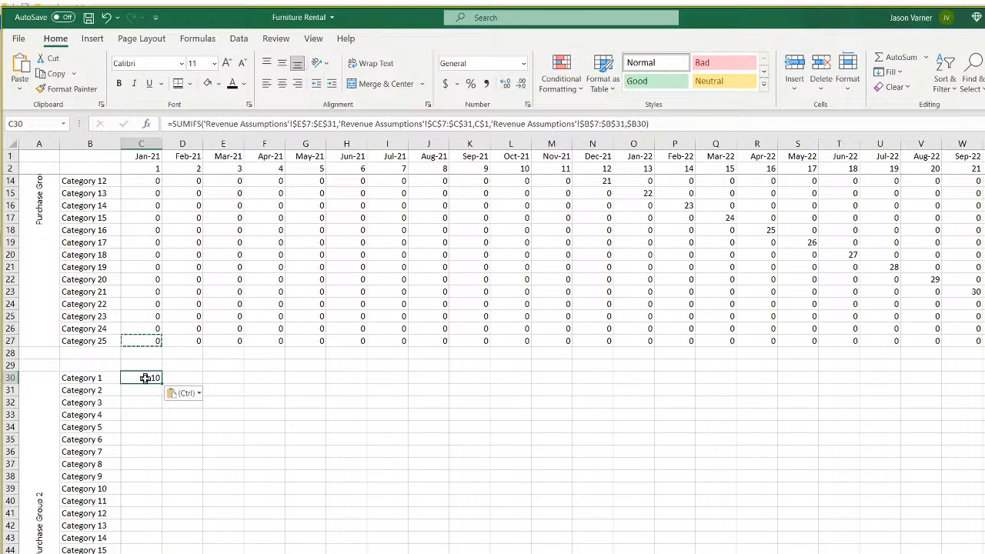
click(80, 390)
click(36, 437)
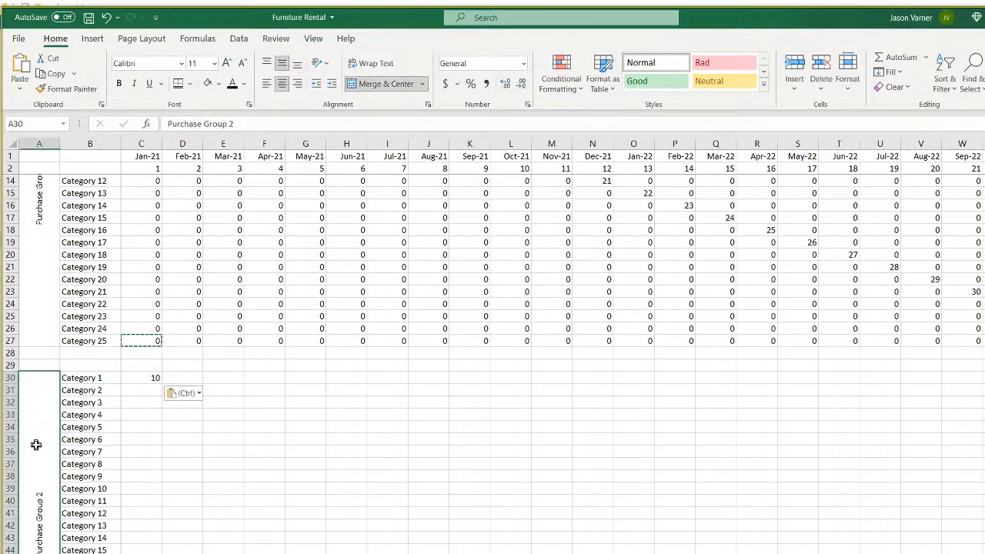
click(81, 415)
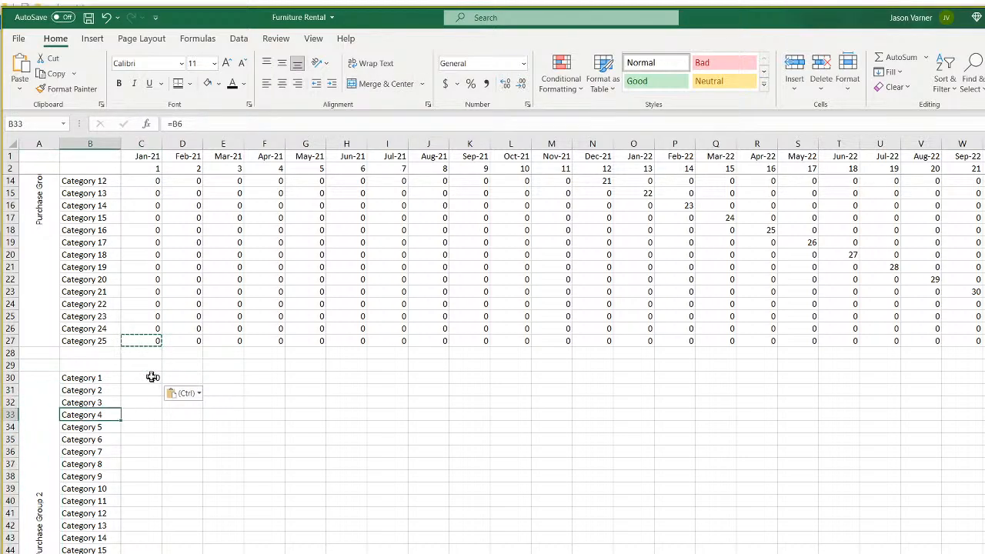
click(149, 377)
Re-paste into C30, bring up Find and Replace, and check the Revenue Assumptions and Pro-Forma sheets.
scroll(246, 416, up, 4)
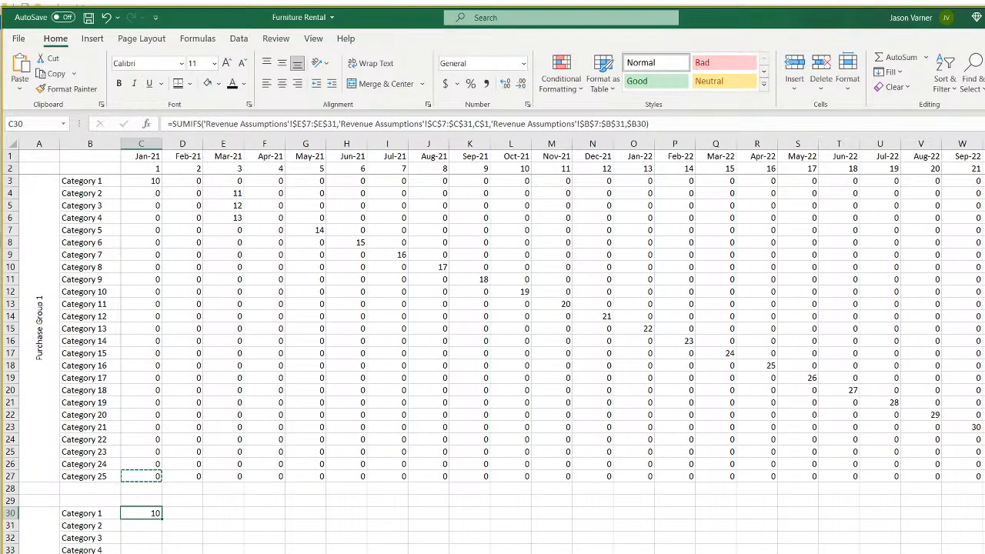
key(ctrl+v)
key(ctrl+h)
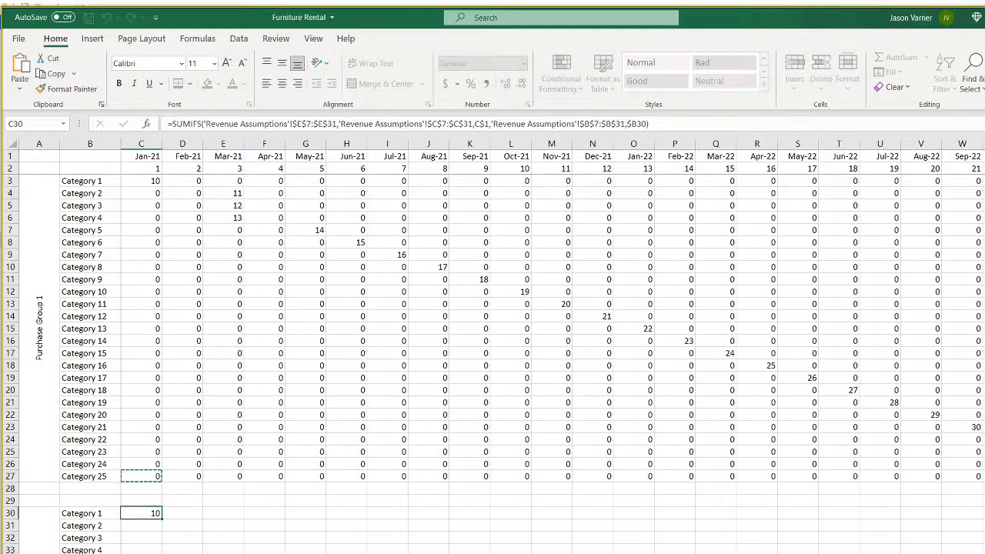
click(346, 553)
click(146, 513)
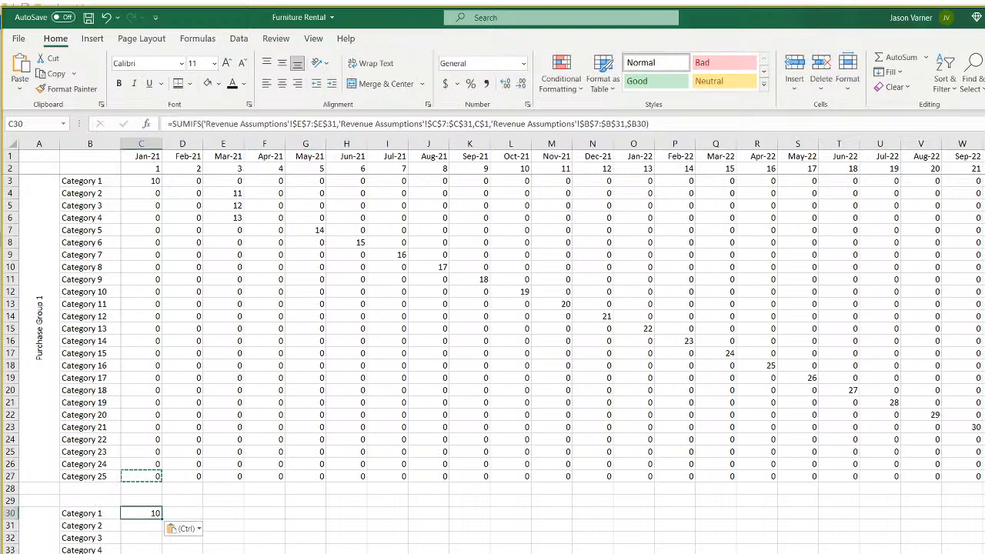
key(ctrl+Page_Up)
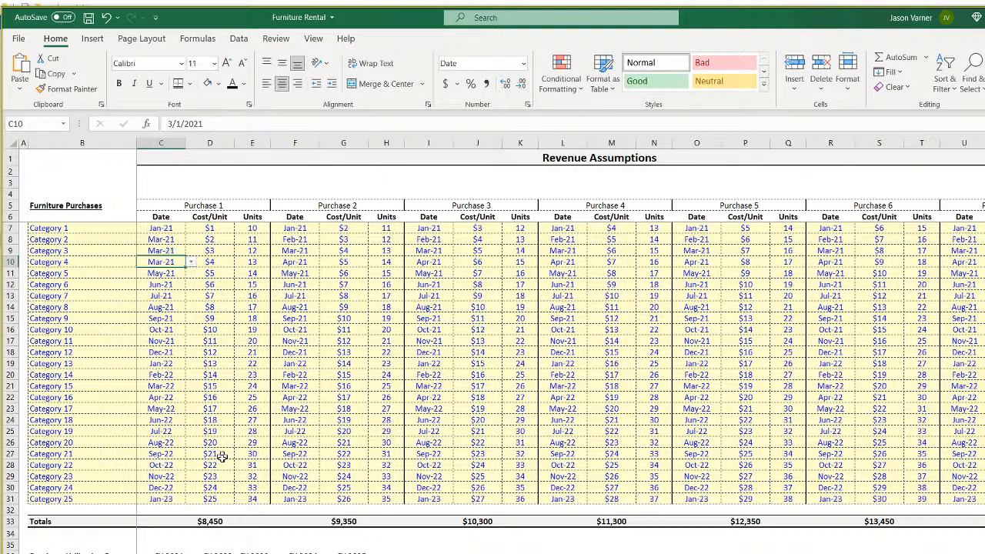
key(ctrl+Page_Up)
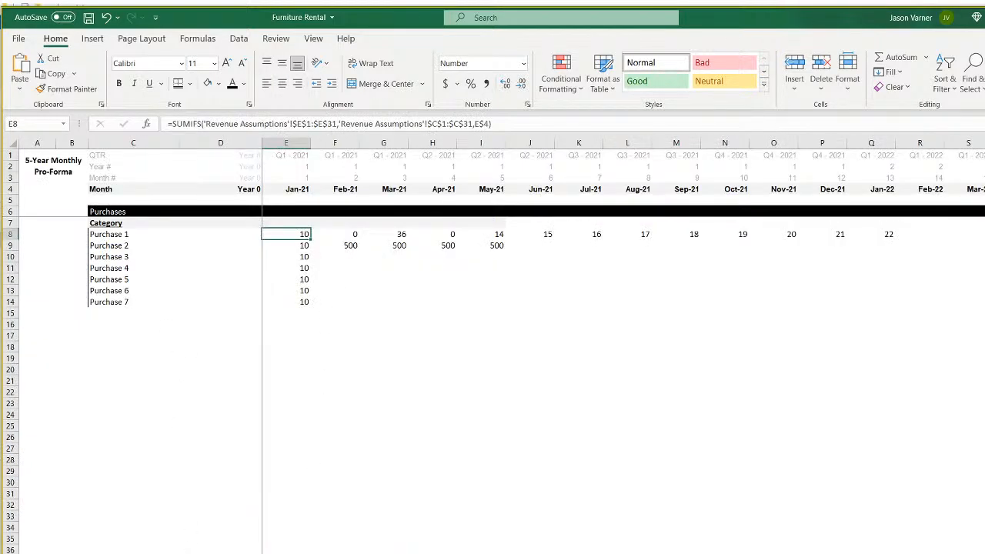
key(ctrl+Page_Down)
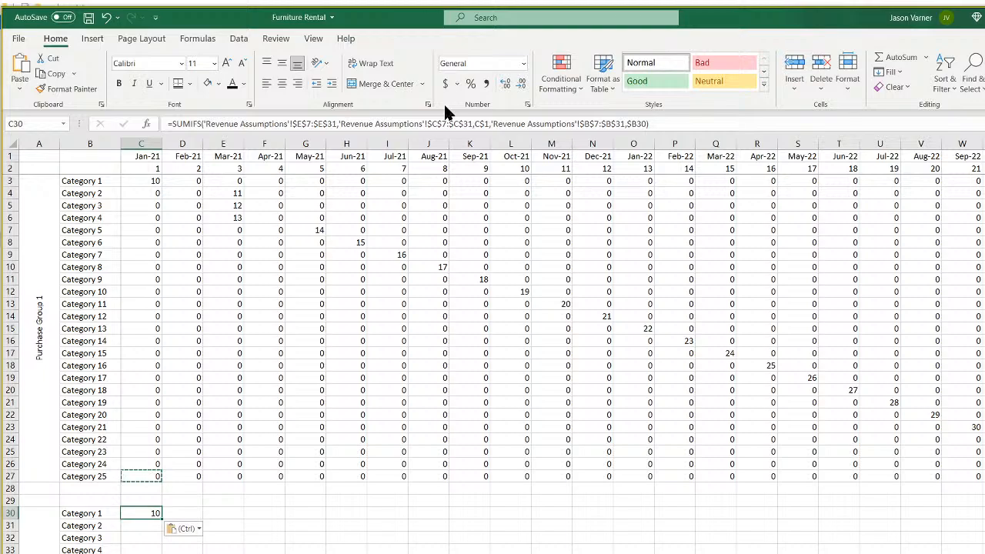
key(ctrl+Page_Up)
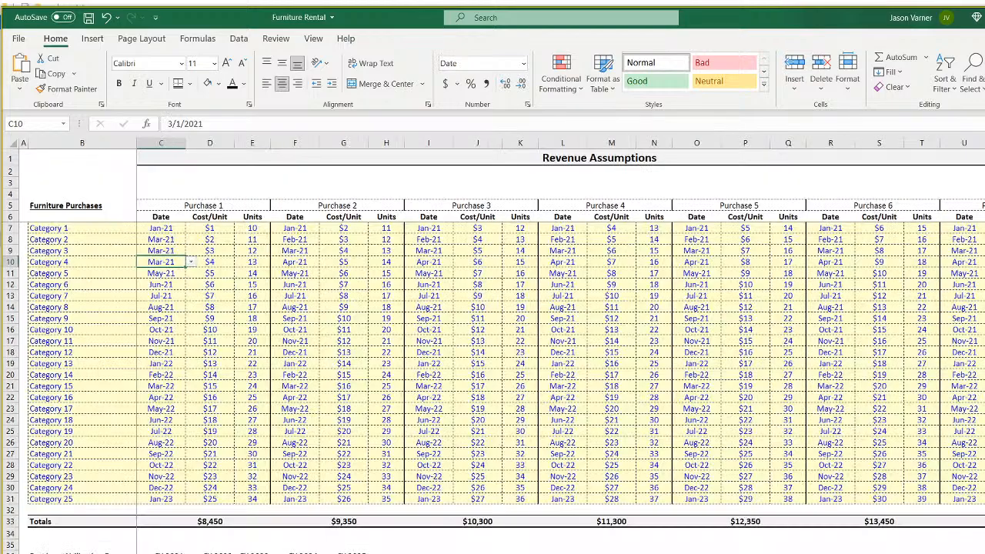
drag(80, 229, 81, 318)
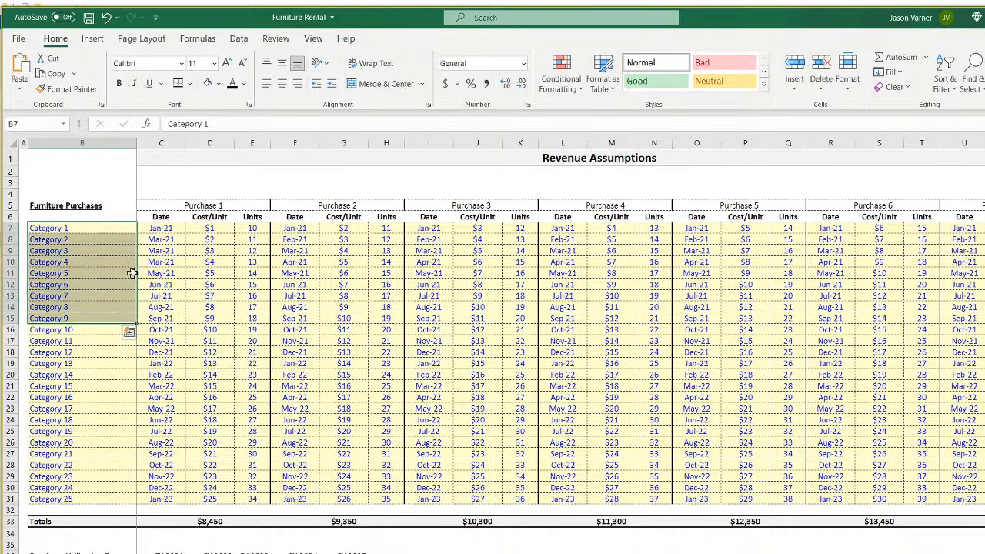
click(253, 228)
drag(253, 229, 252, 261)
drag(158, 228, 162, 250)
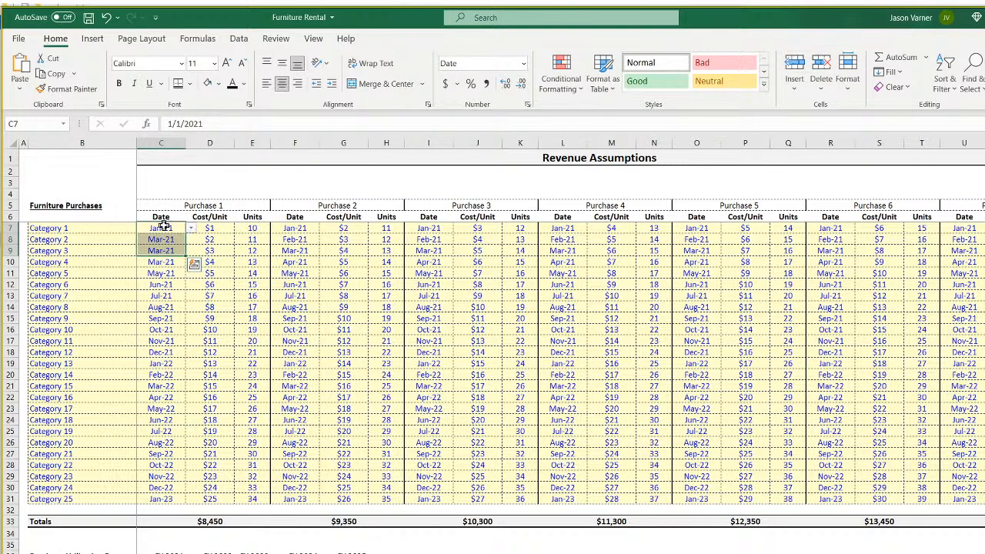
drag(163, 227, 163, 241)
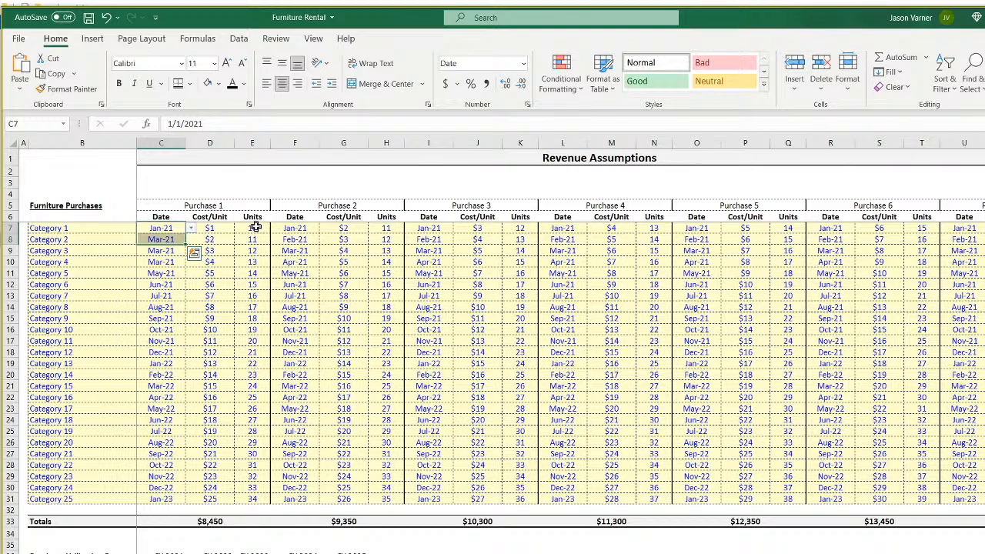
click(297, 228)
click(248, 235)
click(388, 239)
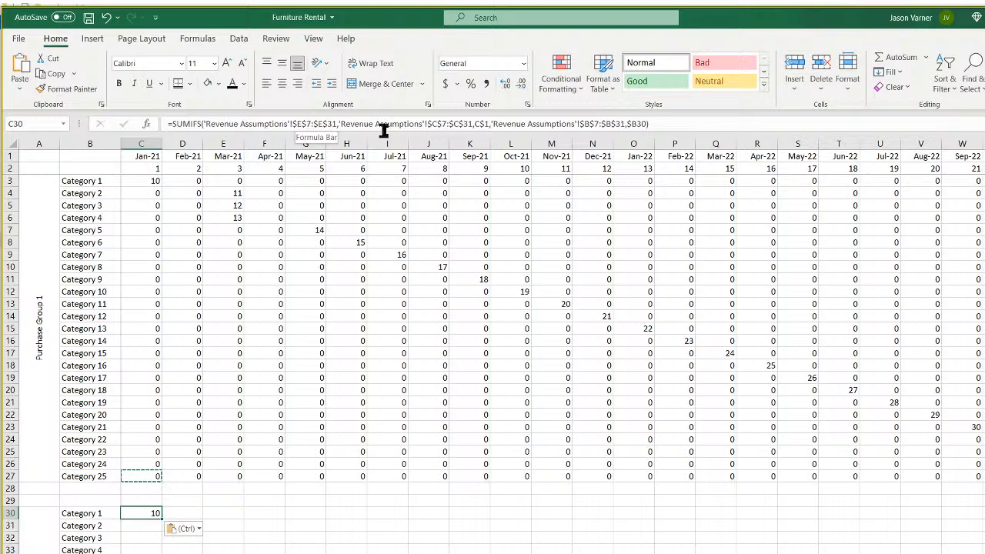
Change C30's date criteria range from column C to E and compare against Revenue Assumptions.
click(435, 124)
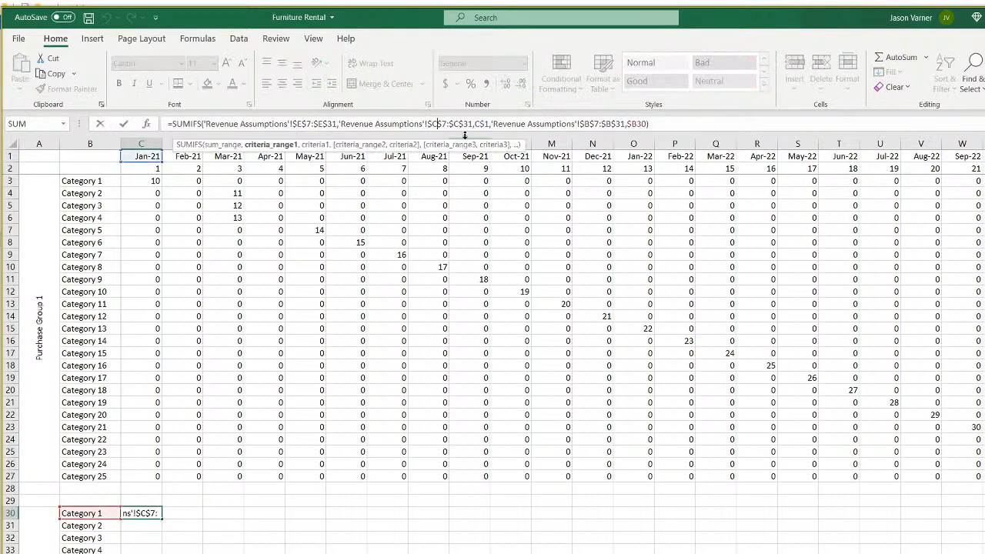
key(BackSpace)
text(e)
key(Right)
key(Right)
key(Right)
key(BackSpace)
text(e)
key(Left)
key(Left)
key(Left)
key(Left)
key(Left)
key(Left)
key(Left)
key(Left)
key(Left)
key(Left)
key(Left)
key(Left)
key(Left)
key(Left)
key(Left)
key(Left)
key(Left)
key(Left)
key(Left)
key(Left)
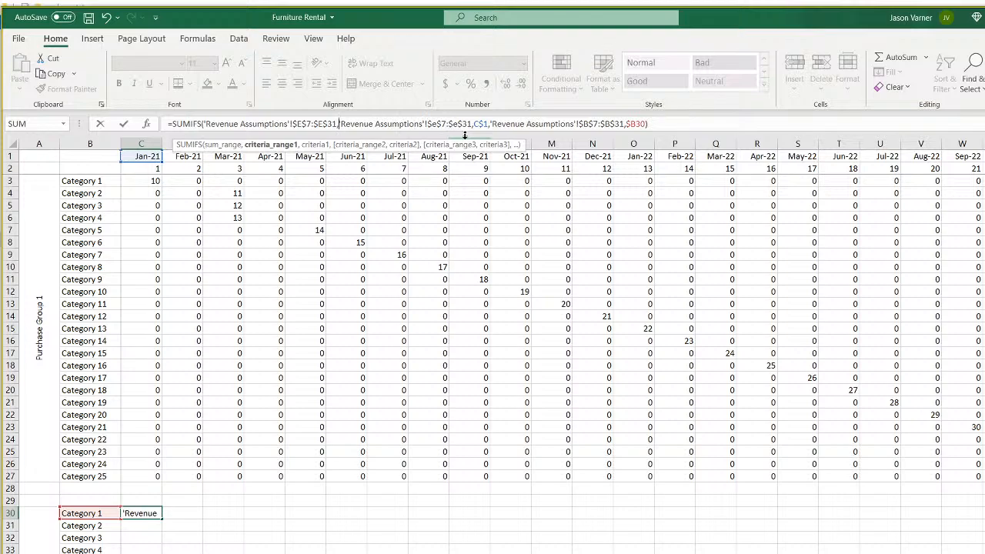
key(Return)
key(Up)
key(Up)
key(Up)
key(Up)
key(Up)
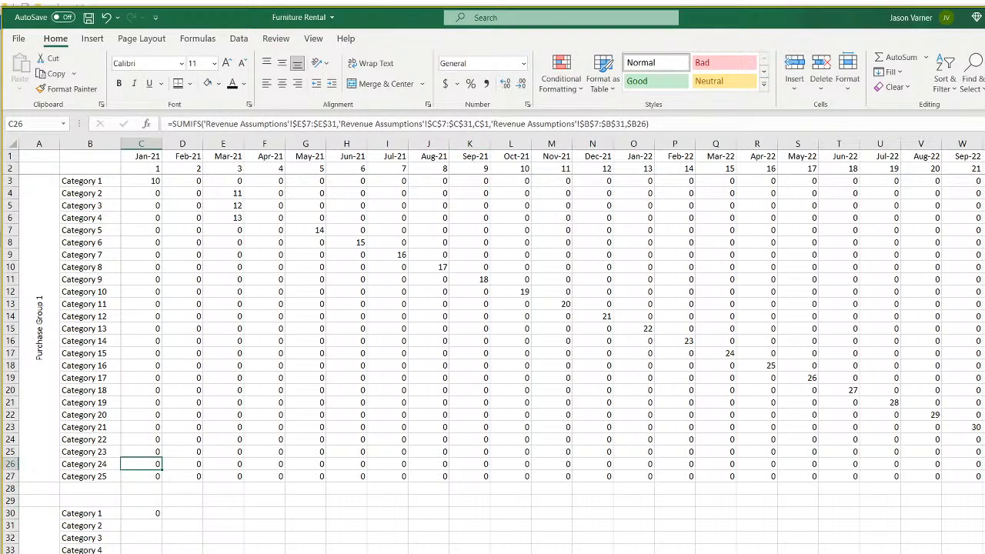
key(ctrl+Page_Up)
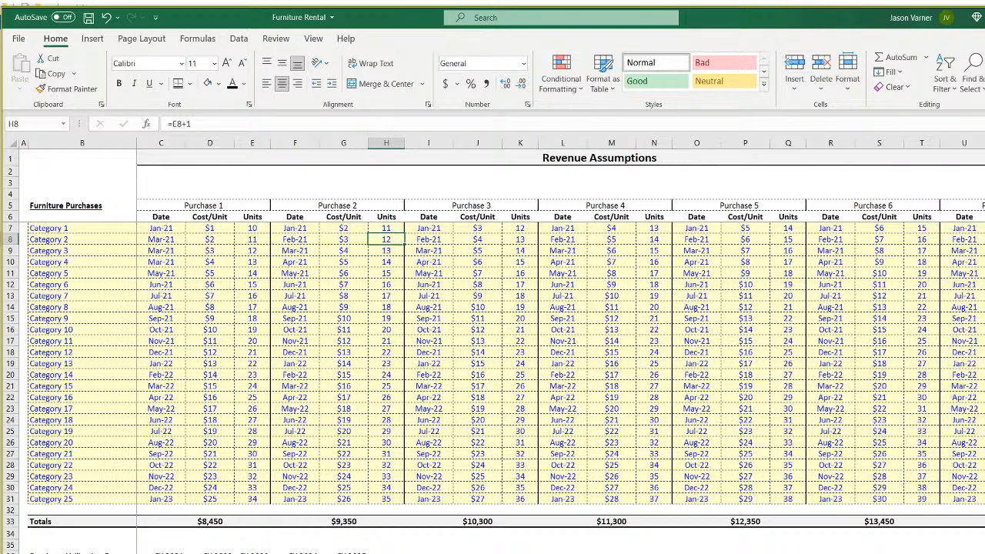
key(ctrl+Page_Down)
Re-paste C27's formula into C30 and switch its date range to $F$7:$F$31, returning 11.
right_click(154, 475)
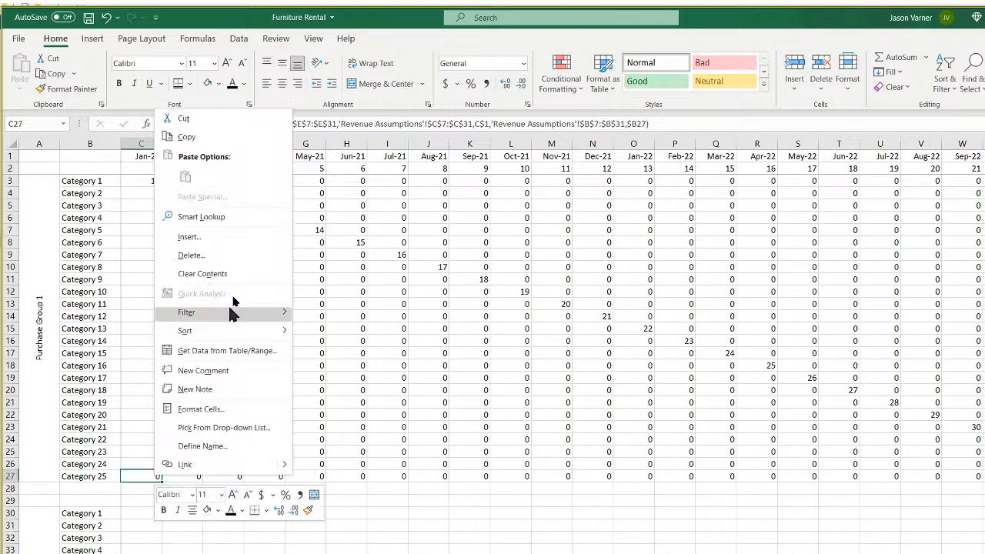
click(198, 138)
right_click(160, 514)
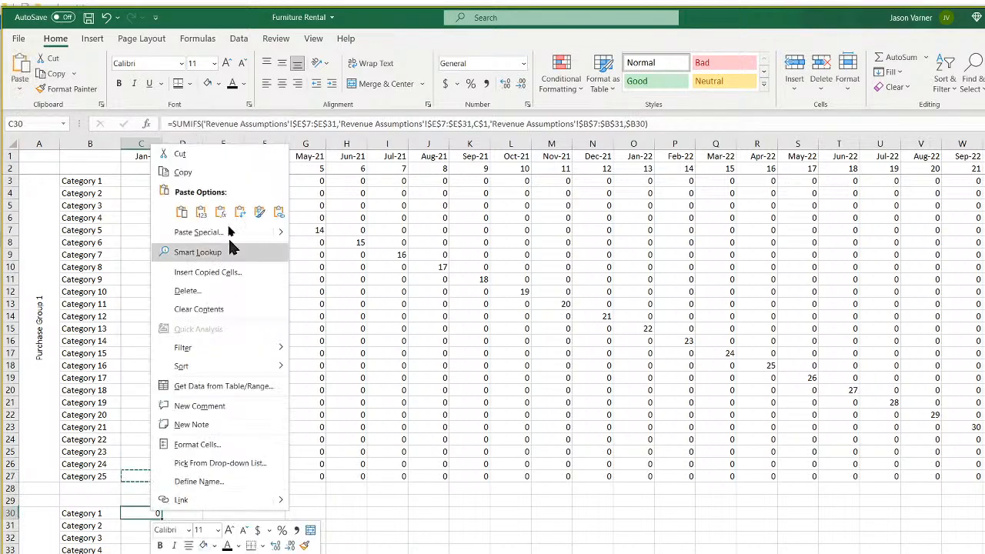
click(179, 214)
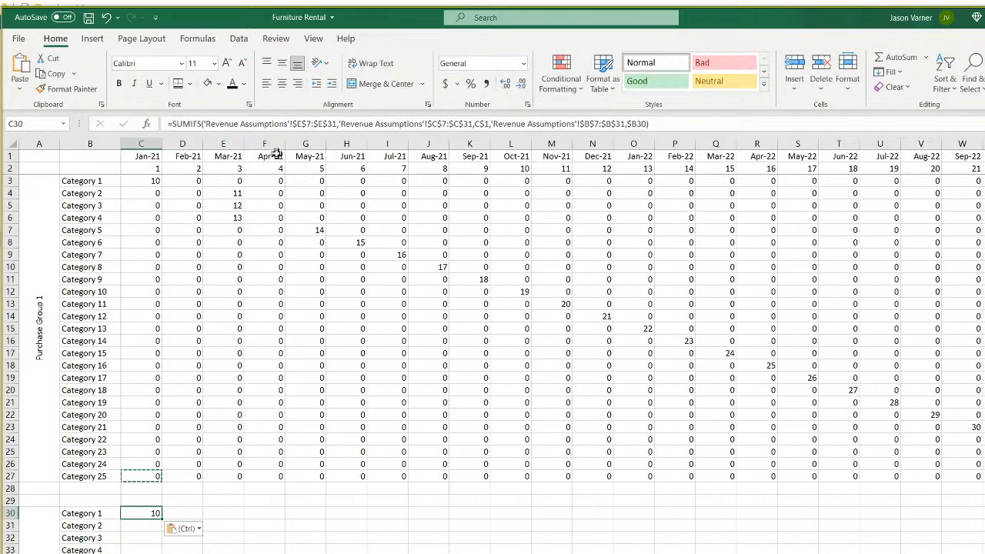
click(434, 123)
key(BackSpace)
text(F)
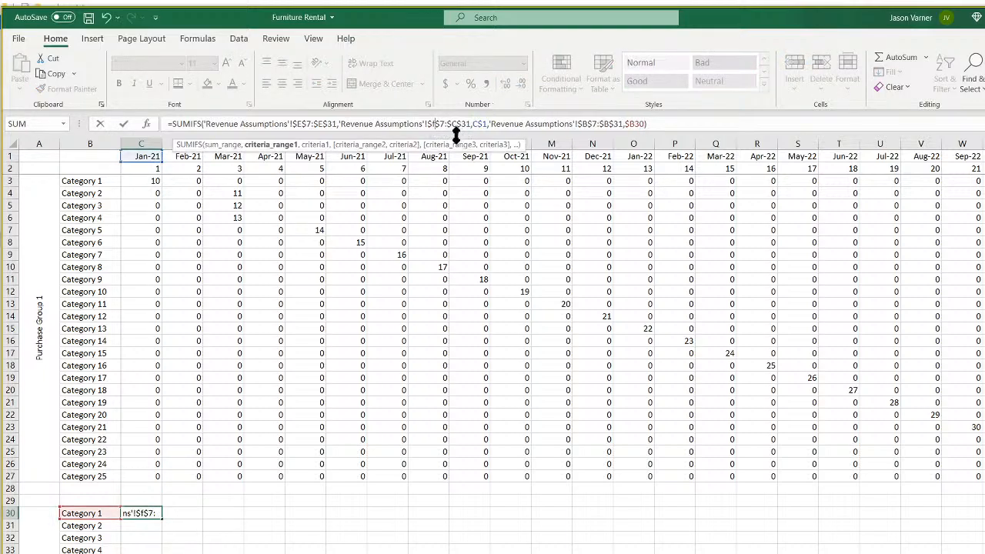
key(BackSpace)
text(F)
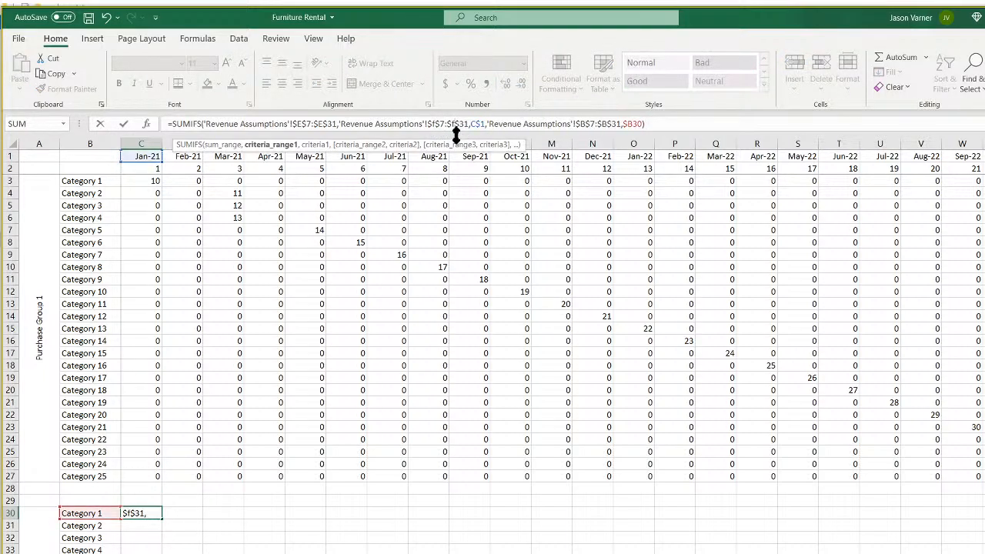
key(Left)
key(Left)
key(Left)
key(Left)
key(Left)
key(Left)
key(Left)
key(Left)
key(Left)
key(Left)
key(Left)
key(Left)
key(Left)
key(Left)
key(Left)
key(Left)
key(Left)
key(Left)
key(Left)
key(Left)
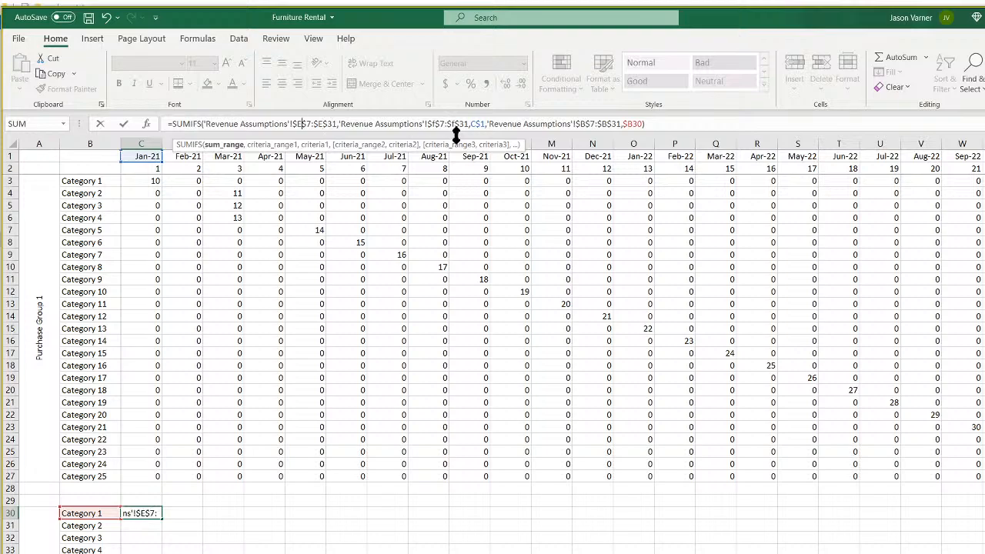
key(Right)
key(Right)
key(Right)
key(Right)
key(Right)
key(Right)
key(Return)
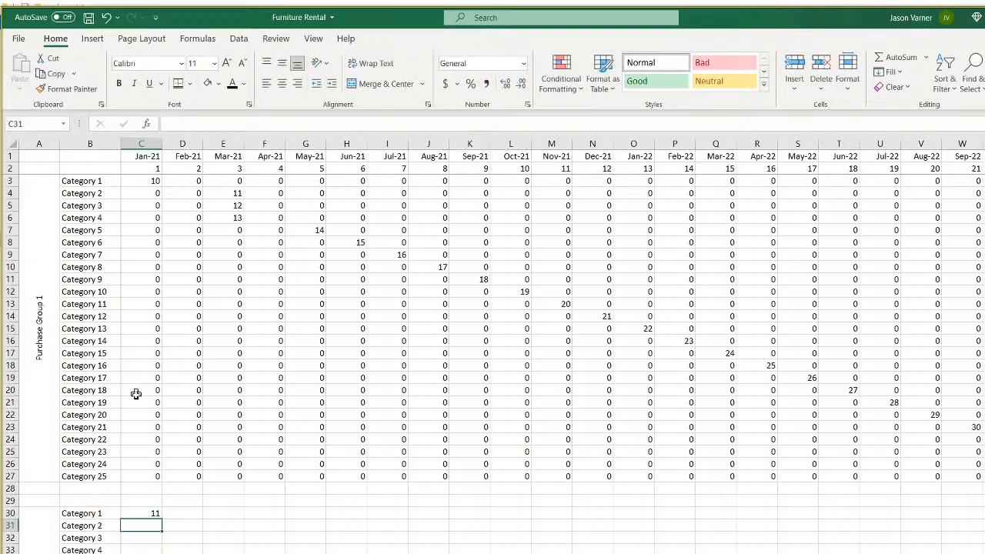
right_click(144, 511)
Paste C30's updated SUMIFS into C57 and check the Revenue Assumptions sheet.
key(Escape)
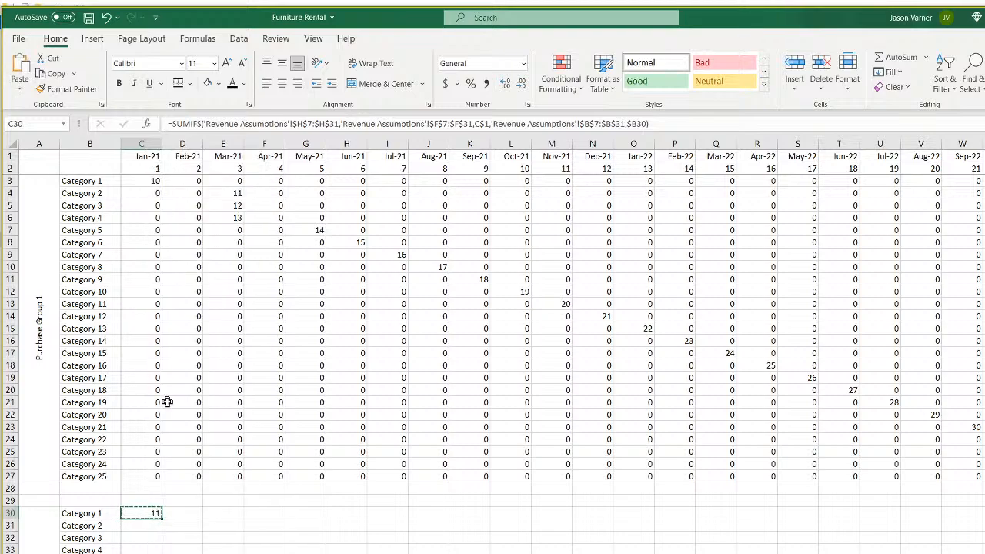
scroll(167, 401, down, 11)
right_click(140, 440)
click(168, 141)
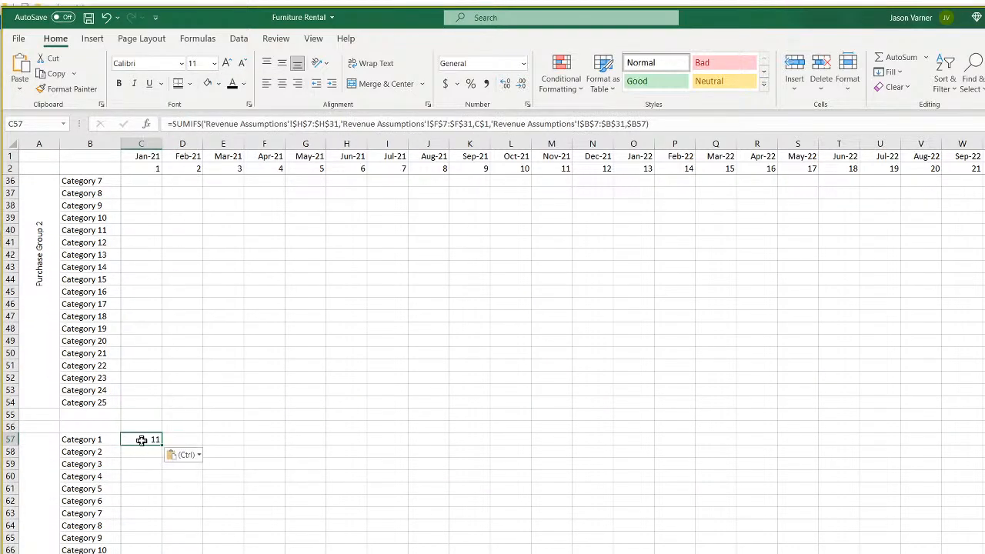
key(ctrl+Page_Up)
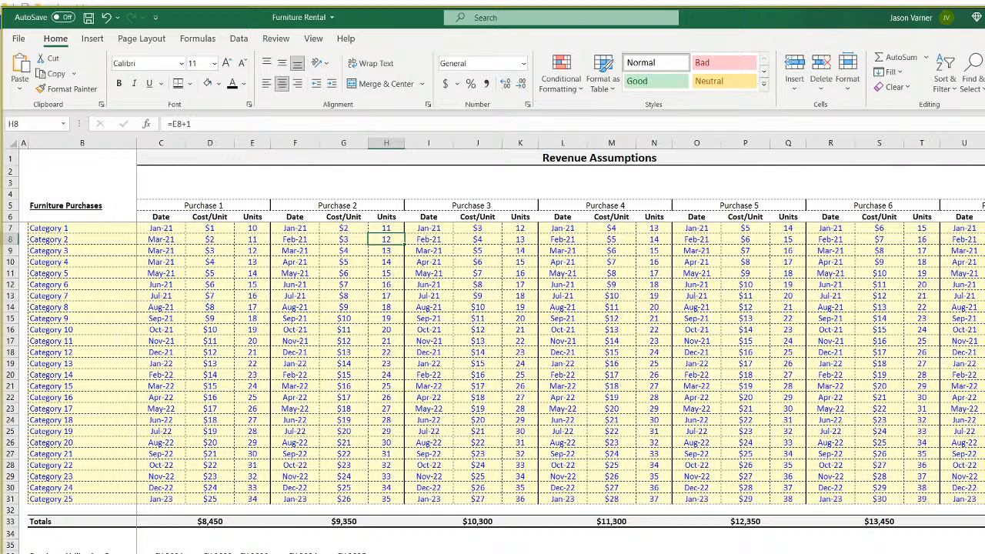
click(211, 553)
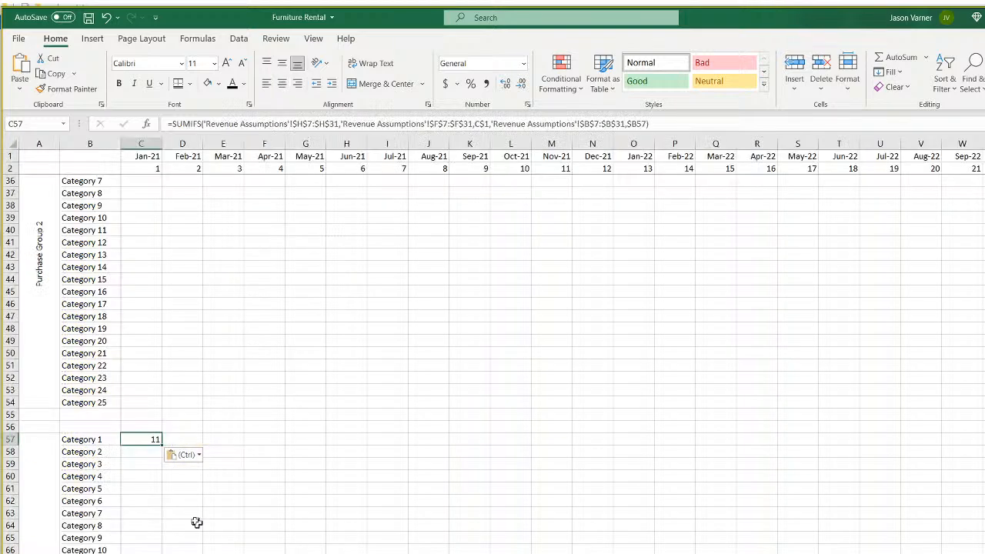
Point C57's sum range to $K$7:$K$31 and date range to $I$7:$I$31, returning 12.
click(303, 124)
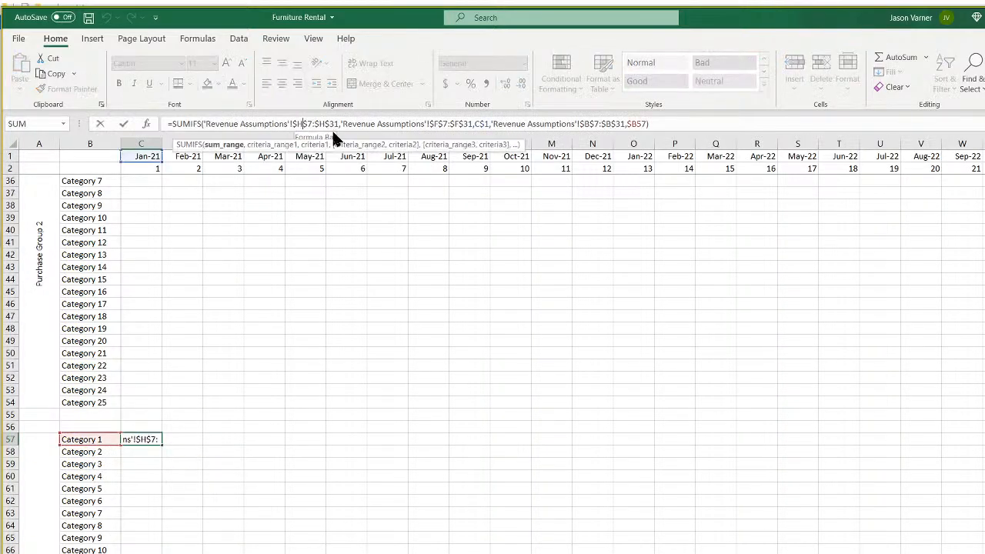
key(BackSpace)
text(k)
key(Right)
key(Right)
key(Right)
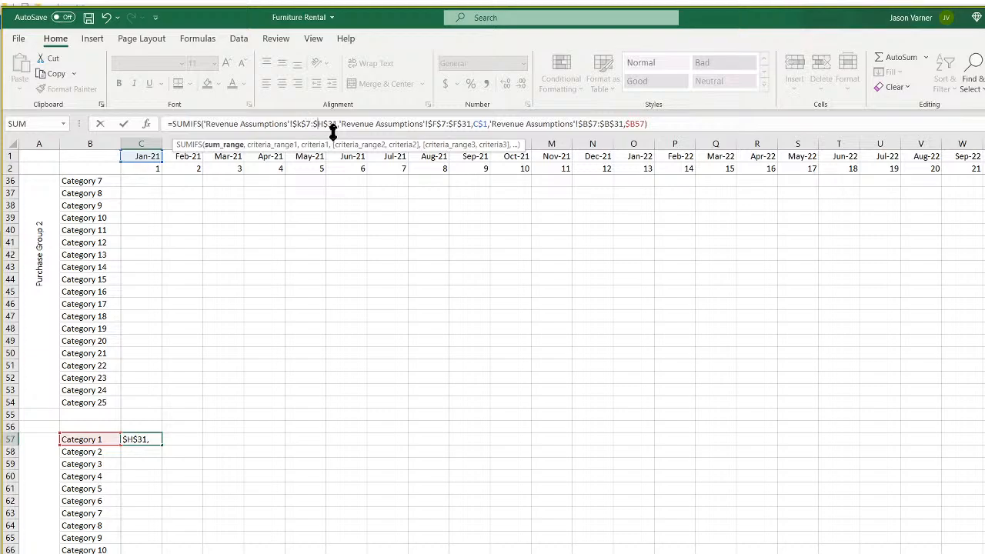
key(BackSpace)
text(k)
key(Right)
key(Right)
key(Right)
key(Right)
key(Right)
key(Right)
key(Right)
key(Right)
key(Right)
key(Right)
key(Right)
key(Right)
key(Right)
key(Right)
key(Right)
key(Right)
key(Right)
key(Right)
key(Right)
key(Right)
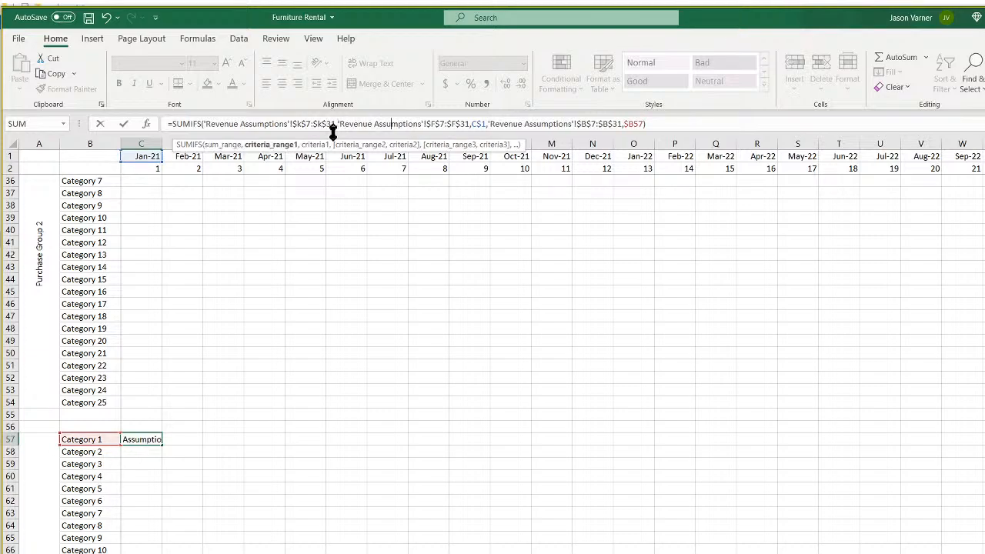
key(Right)
key(Right)
key(Right)
key(BackSpace)
text(i)
key(Right)
key(Right)
key(Right)
key(BackSpace)
text(i)
key(Return)
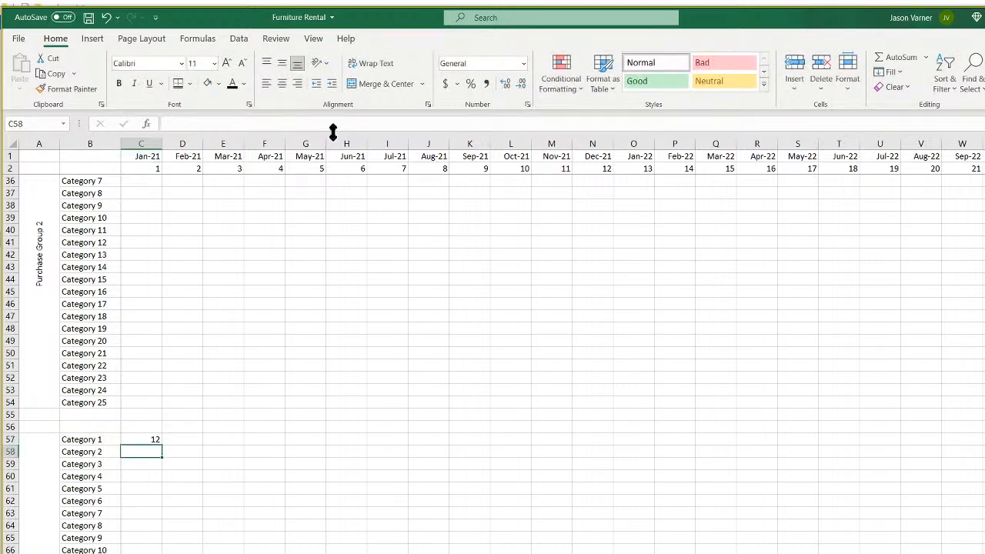
right_click(146, 439)
Paste the C57 SUMIFS formula into C84 for Purchase Group 4.
click(198, 99)
scroll(149, 387, down, 11)
right_click(141, 365)
click(176, 410)
key(ctrl+Page_Up)
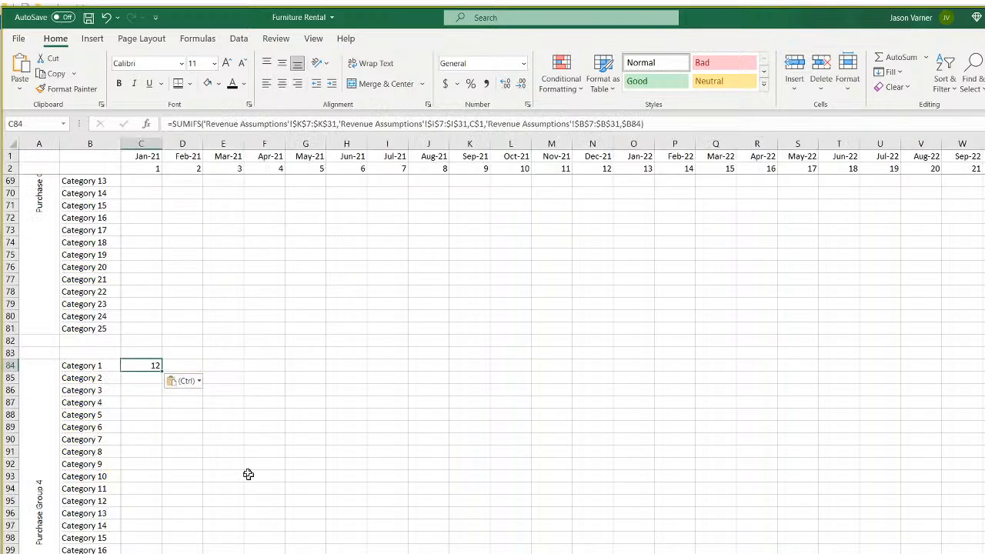
Change C84's SUMIFS ranges to units in column N and dates in column L, returning 13.
click(303, 125)
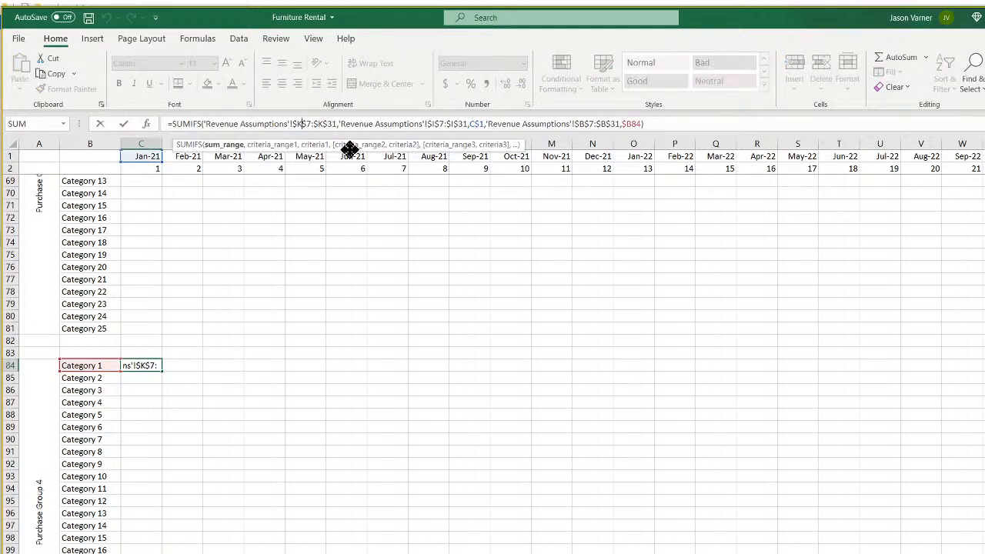
key(BackSpace)
text(n)
key(Right)
key(Right)
key(Right)
click(440, 124)
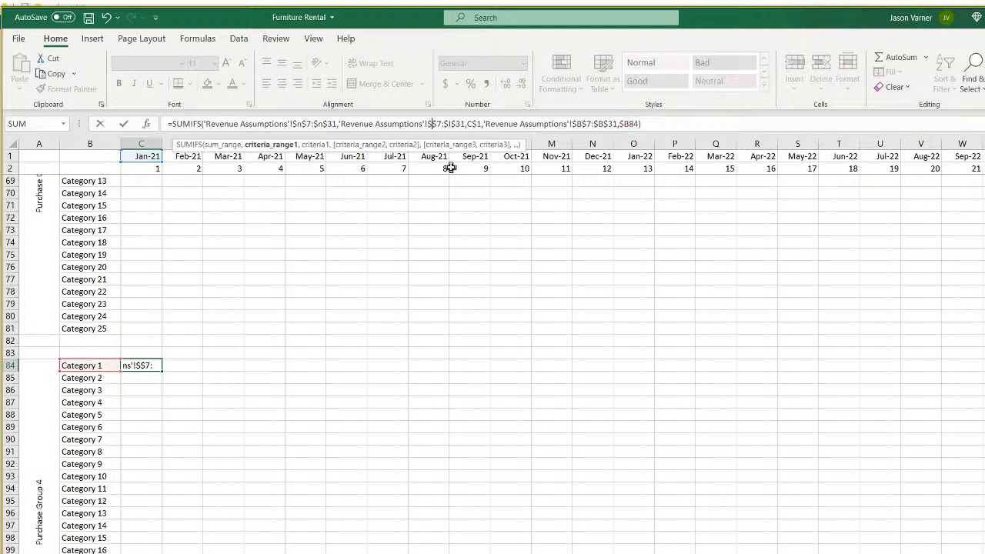
key(Right)
key(Right)
key(BackSpace)
text(l)
key(Return)
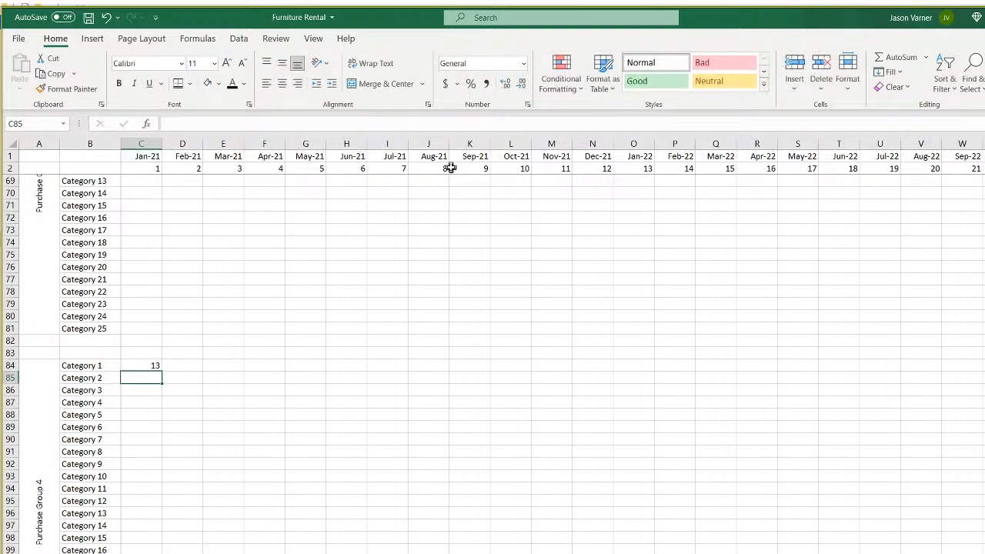
click(149, 367)
right_click(151, 368)
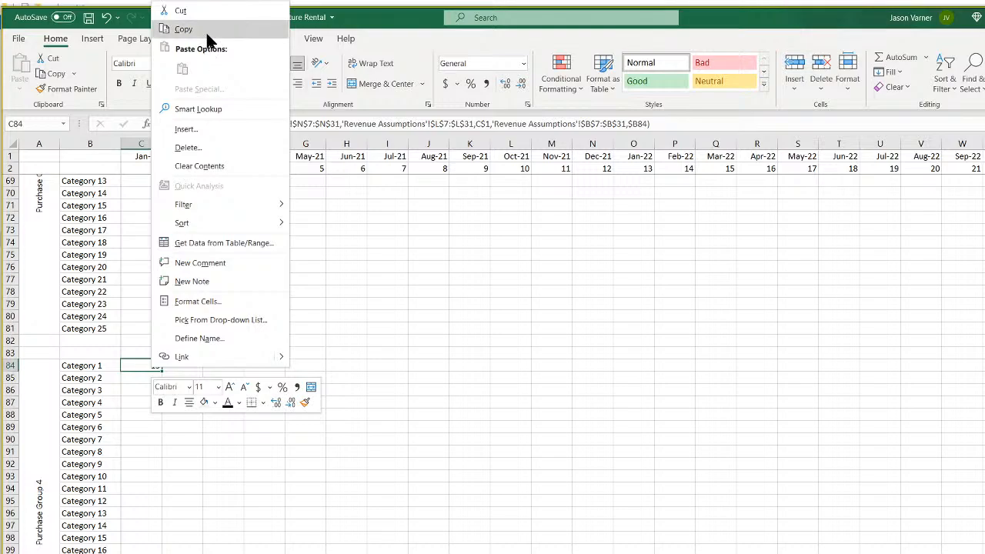
Paste the C84 formula into C111 for the next purchase group.
click(206, 34)
scroll(149, 431, down, 7)
right_click(146, 428)
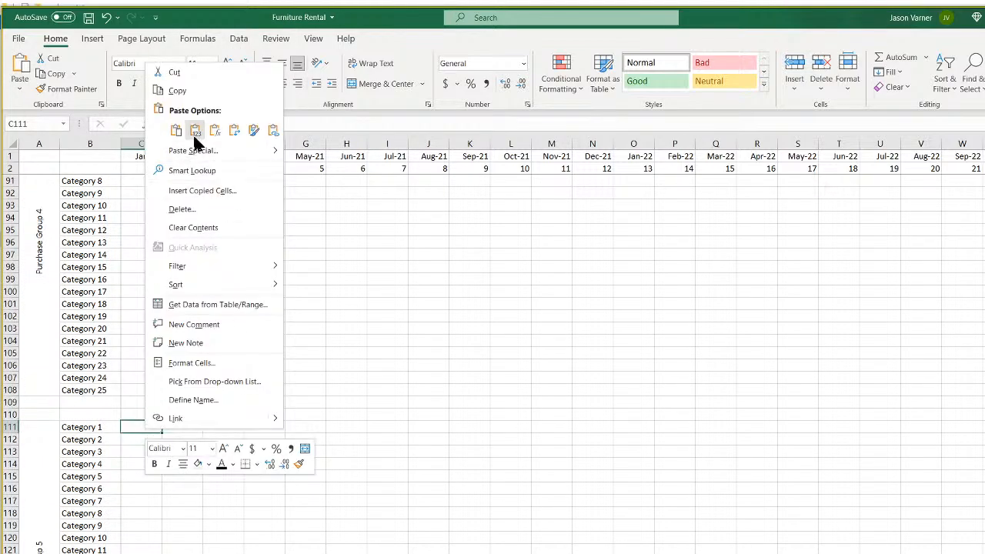
click(176, 129)
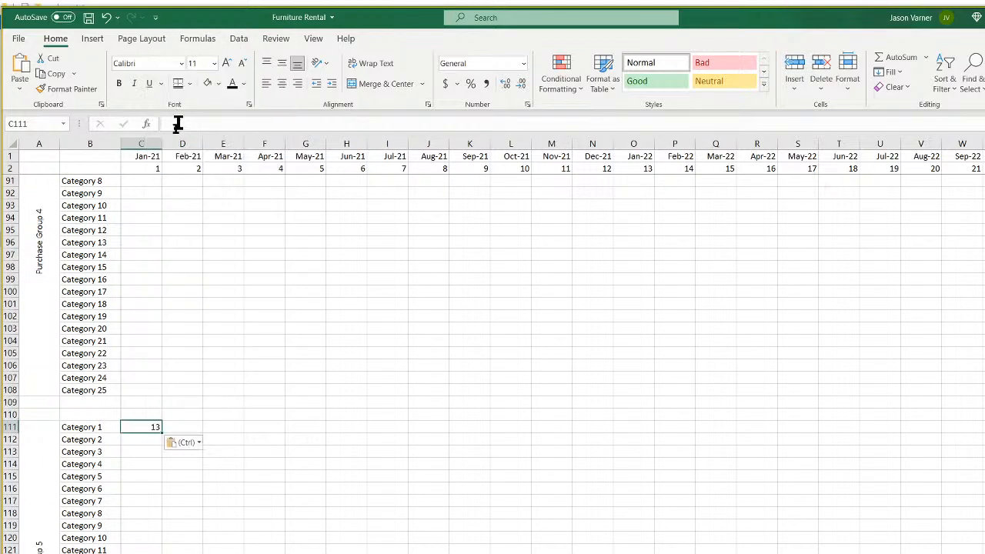
Point C111's SUMIFS at units Q7:Q31 and dates O7:O31, returning 14, then copy it.
click(304, 123)
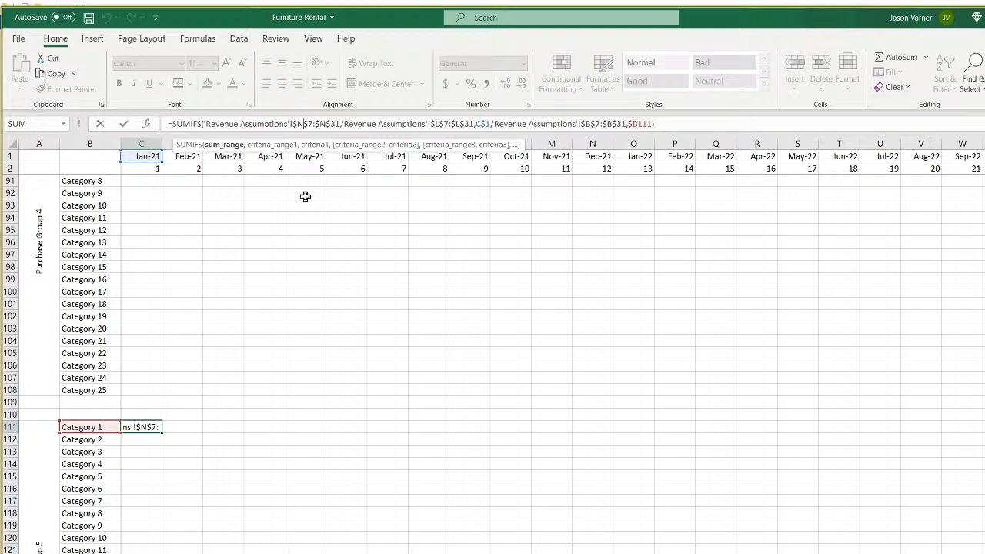
key(BackSpace)
text(q)
key(Right)
key(Right)
key(Right)
key(BackSpace)
text(q)
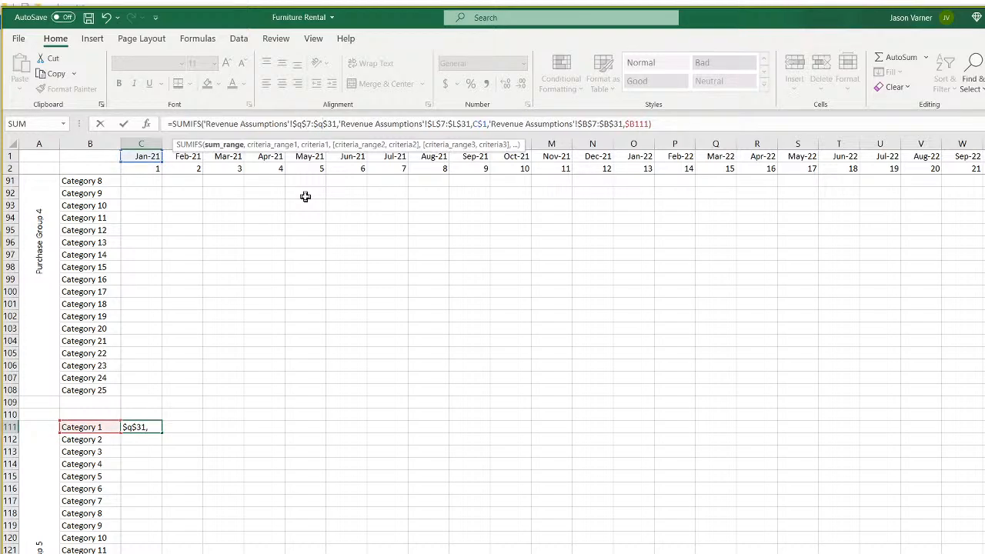
key(Right)
key(Right)
key(Right)
key(Right)
key(Right)
key(Right)
key(Right)
key(Right)
key(Right)
key(Right)
key(Right)
key(Right)
key(Right)
key(Right)
key(Right)
key(Right)
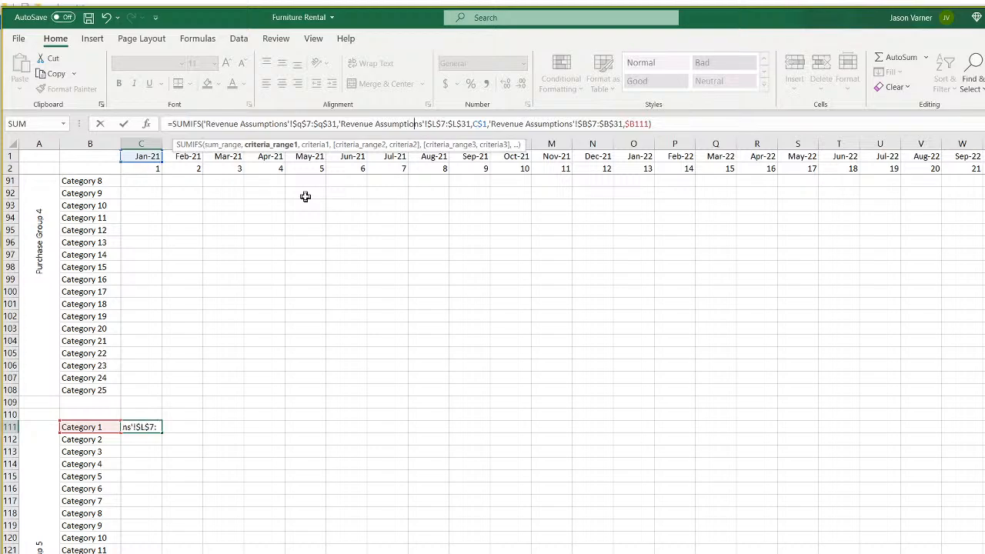
key(BackSpace)
text(o)
key(Right)
key(Right)
key(Right)
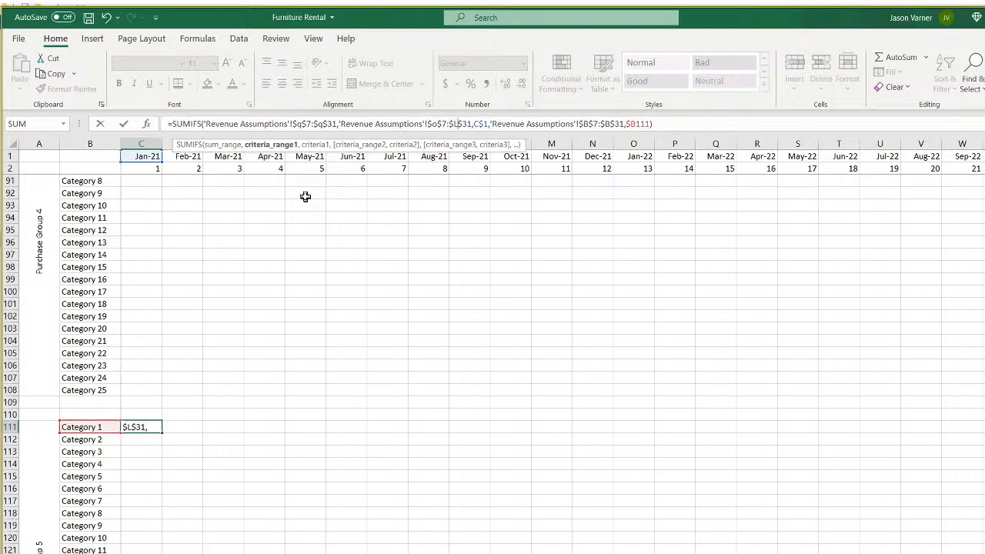
key(BackSpace)
text(o)
key(Return)
right_click(146, 427)
key(Escape)
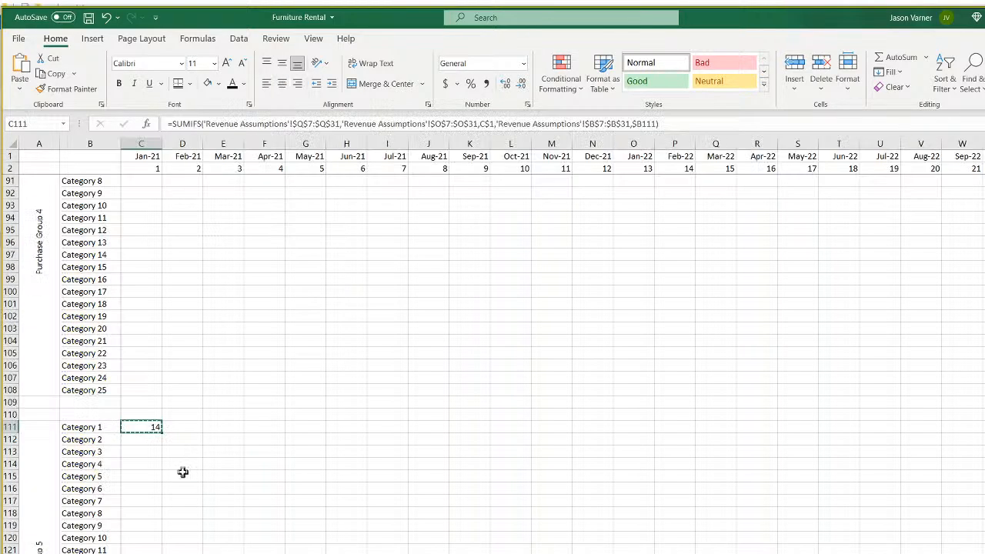
Paste the copied formula into C138 for Purchase Group 6.
scroll(183, 470, down, 11)
right_click(136, 352)
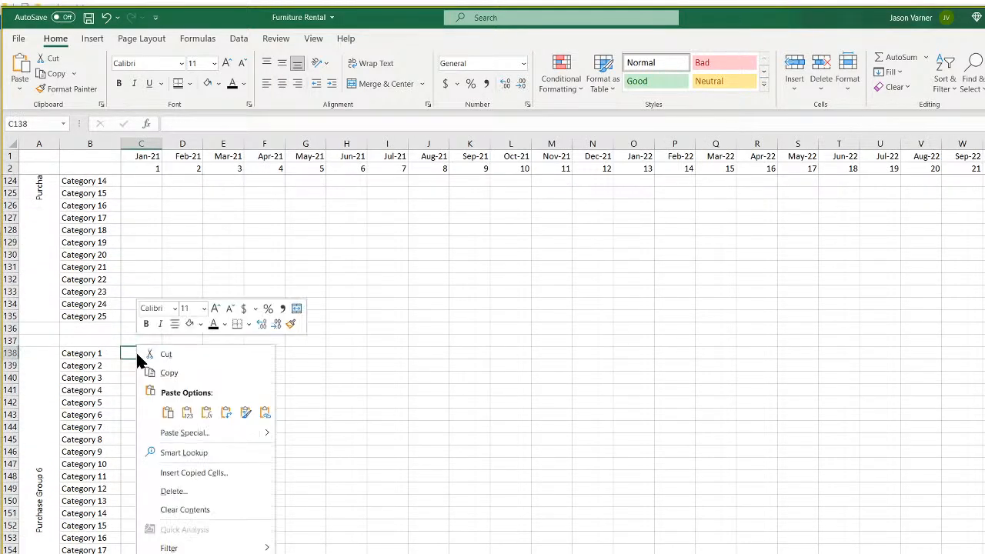
click(169, 414)
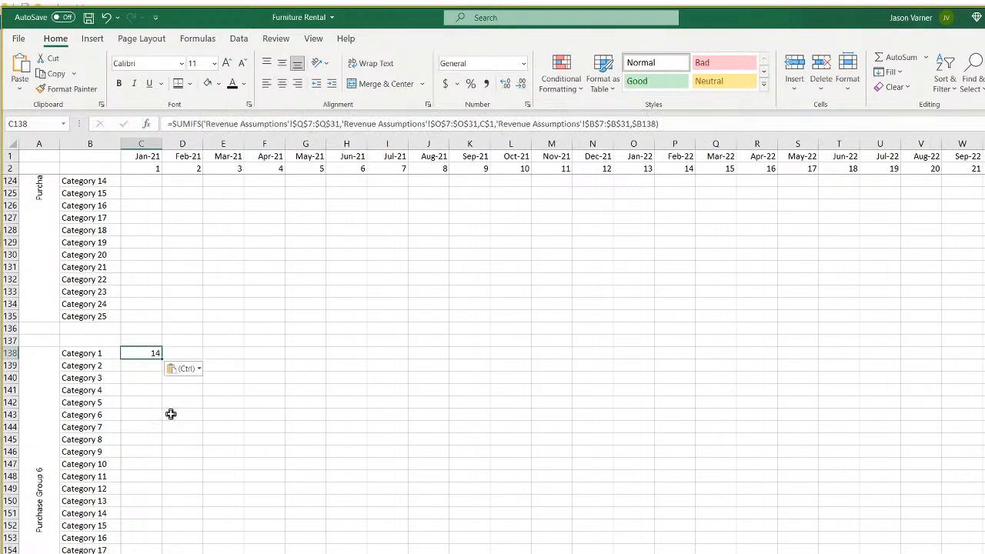
Change C138's ranges to units T7:T31 and dates R7:R31, then copy the cell.
click(302, 123)
key(BackSpace)
text(t)
key(BackSpace)
text(t)
key(Right)
key(Right)
key(Right)
key(Right)
key(Right)
key(Right)
key(Right)
key(Right)
key(Right)
key(Right)
key(Right)
key(Right)
key(Right)
key(Right)
key(Right)
key(Right)
key(Right)
key(Right)
key(Right)
key(Right)
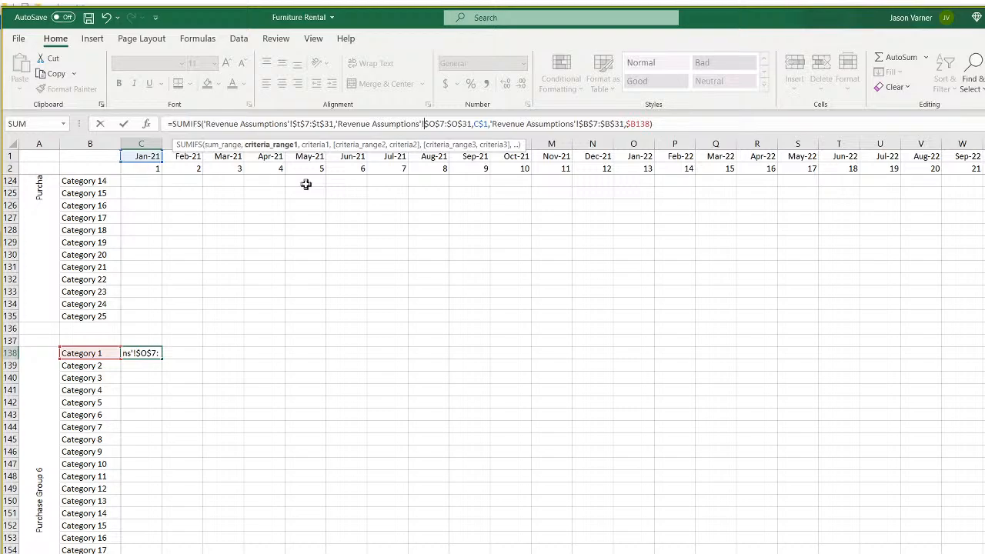
key(BackSpace)
text(r)
key(Right)
key(Right)
key(Right)
key(Right)
key(Right)
key(BackSpace)
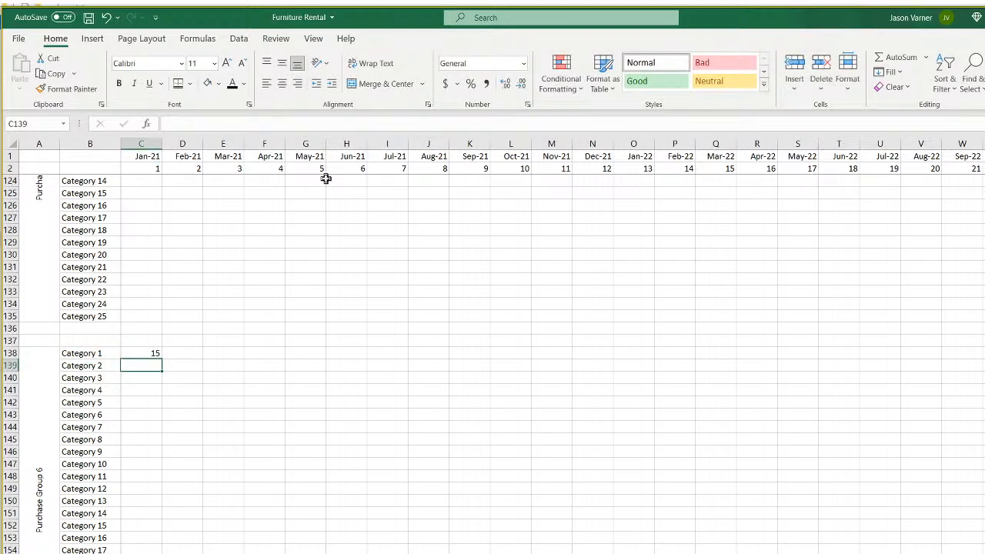
right_click(136, 351)
click(165, 375)
scroll(195, 442, down, 7)
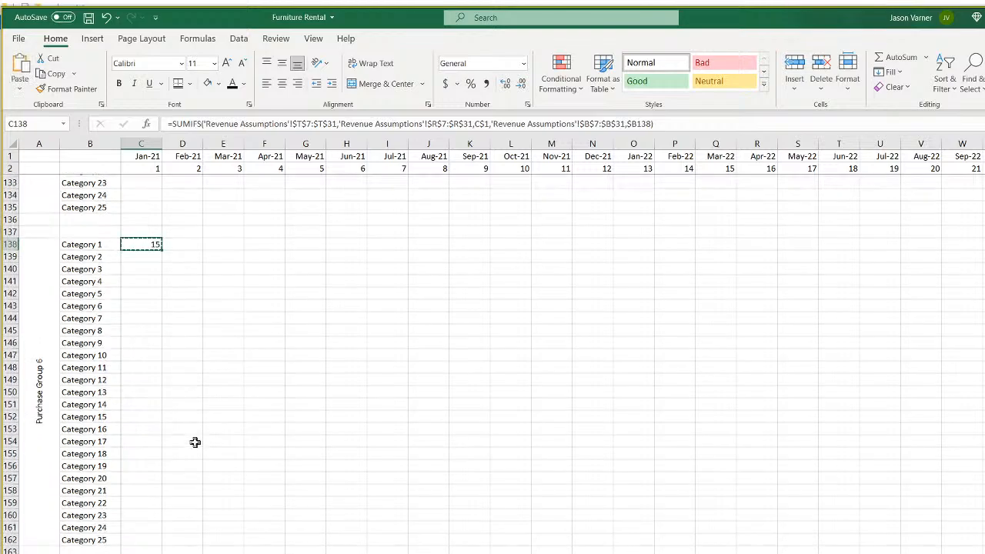
Paste the formula into C165 and change its units range to W7:W31.
right_click(147, 415)
click(181, 116)
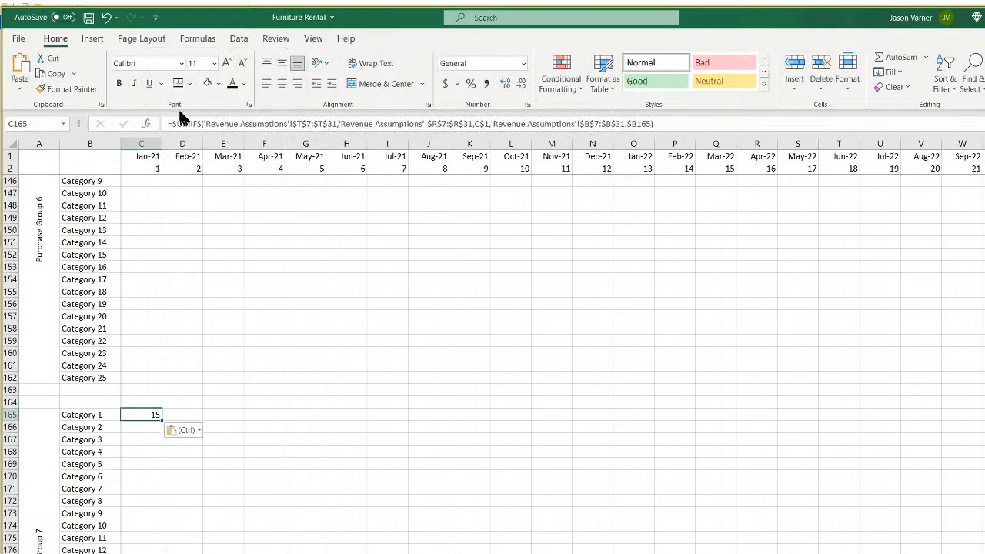
click(301, 123)
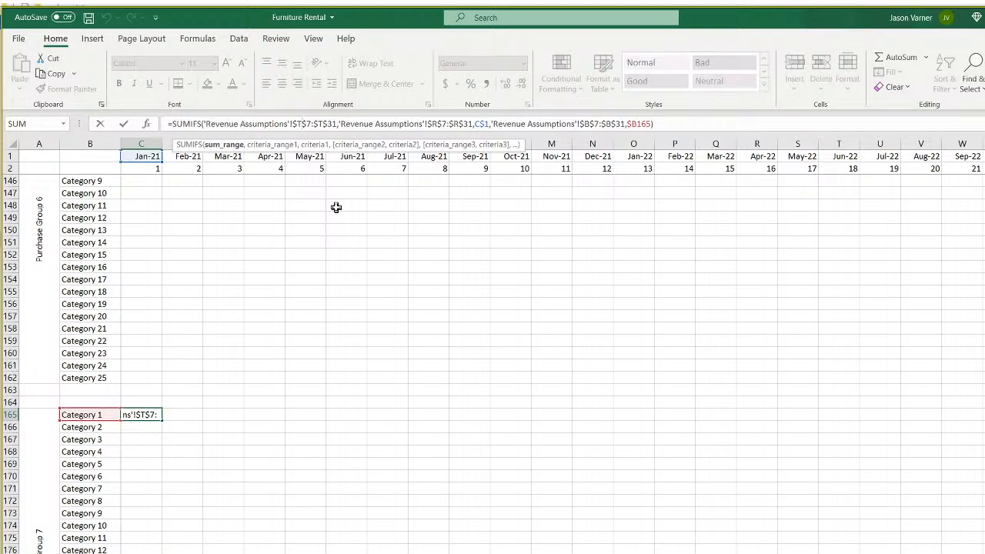
key(BackSpace)
text(w)
key(Right)
key(Right)
key(Right)
key(Right)
key(Right)
key(BackSpace)
text(w)
key(Return)
Compare the formulas in C111, C138 and C165 against the Revenue Assumptions columns.
scroll(291, 304, up, 15)
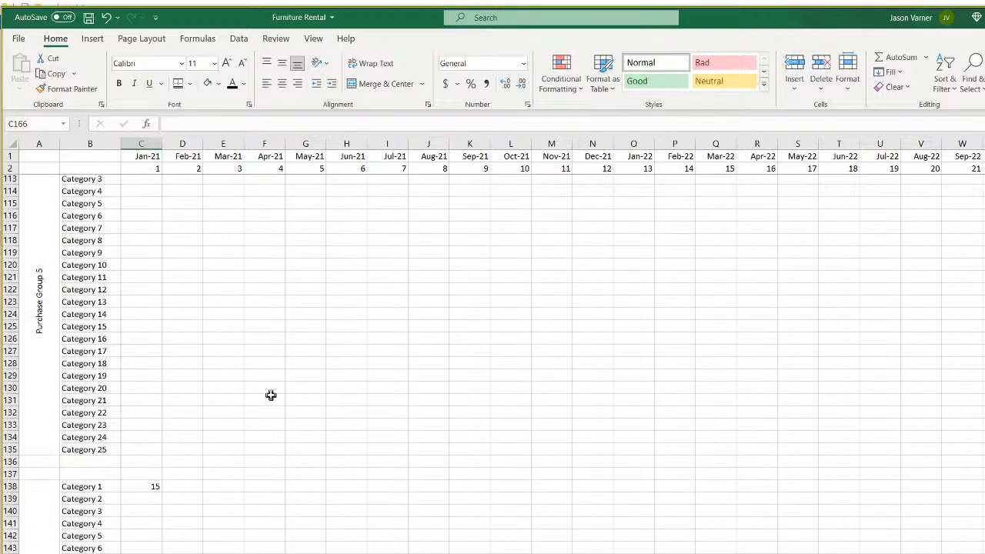
click(143, 291)
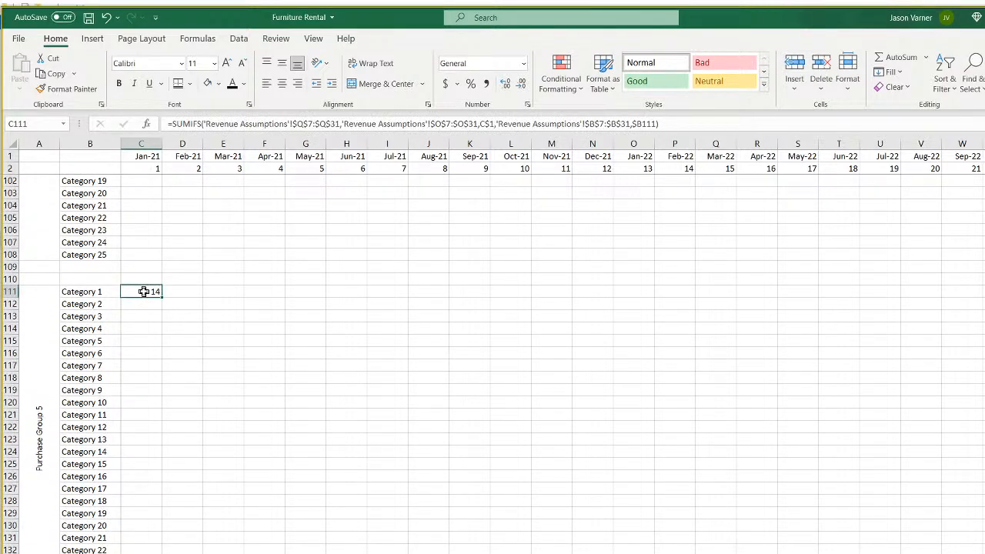
scroll(143, 292, down, 7)
click(131, 354)
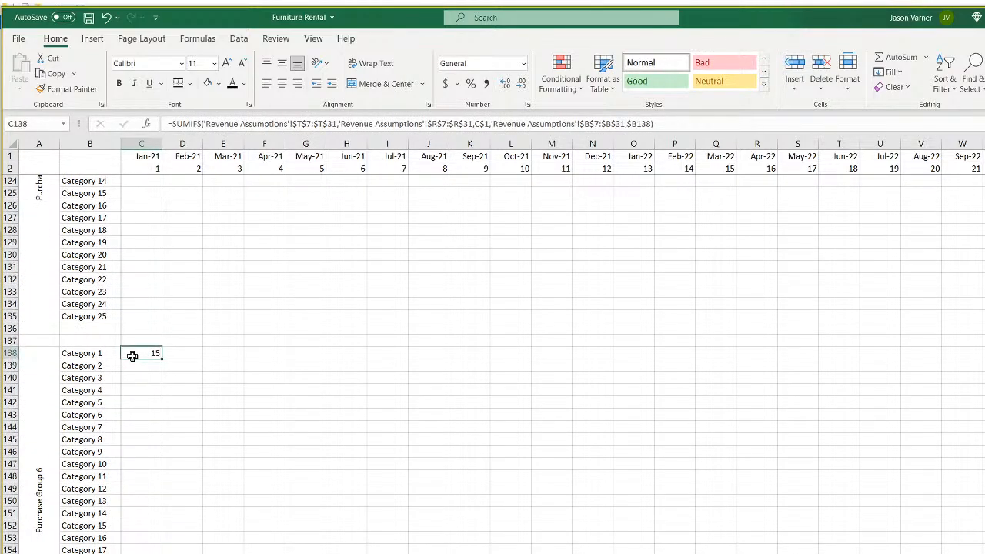
scroll(132, 353, up, 11)
click(151, 426)
scroll(151, 426, down, 11)
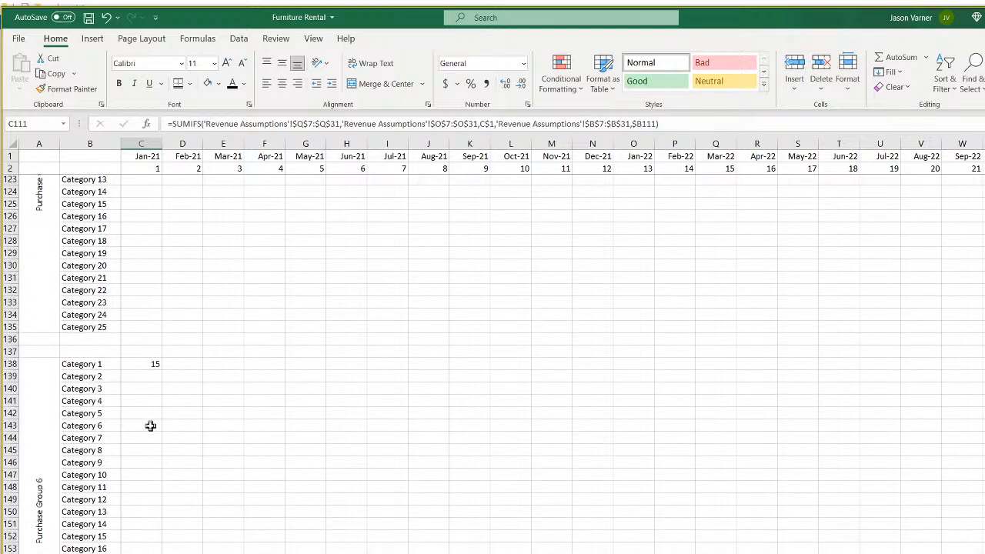
click(138, 352)
scroll(207, 426, down, 6)
scroll(206, 425, down, 4)
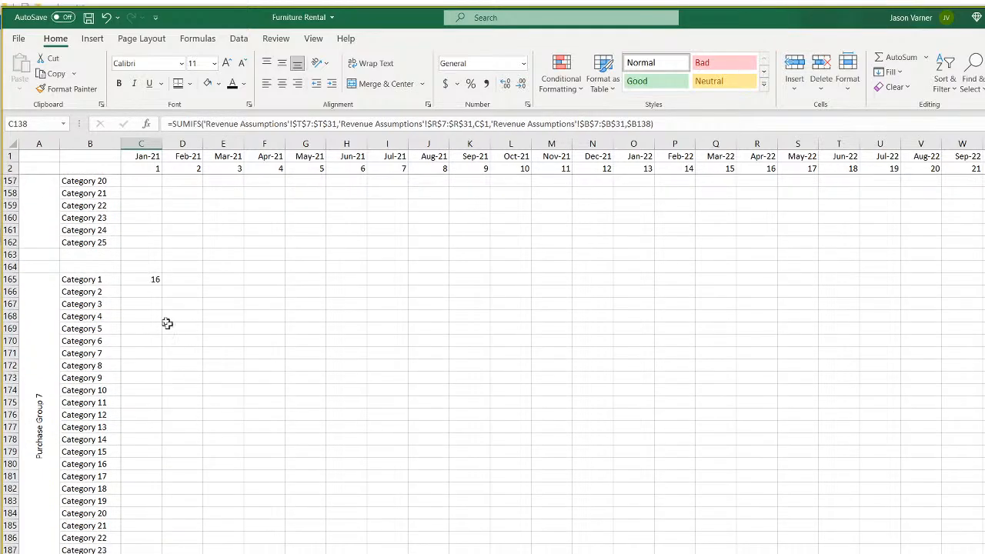
click(145, 279)
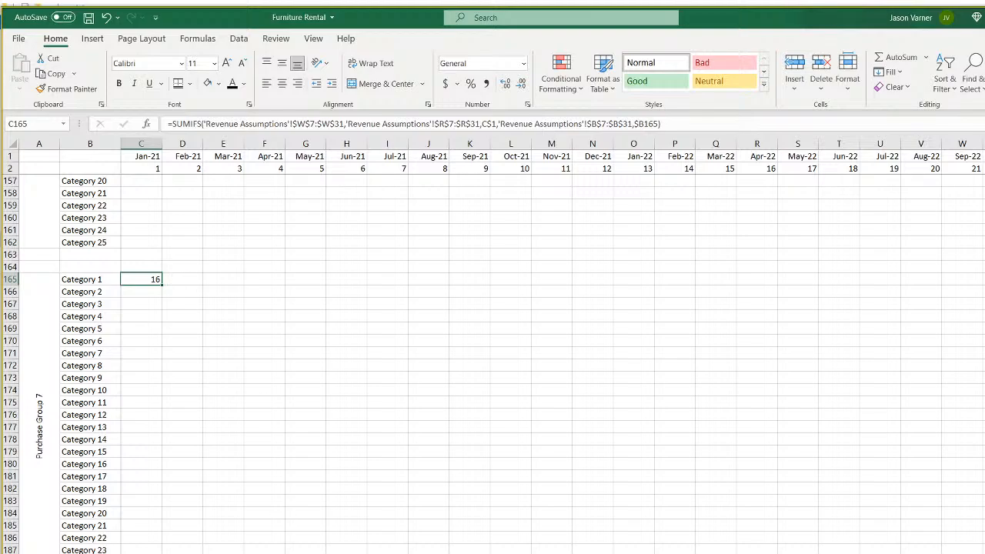
key(ctrl+Page_Up)
key(ctrl+Page_Up)
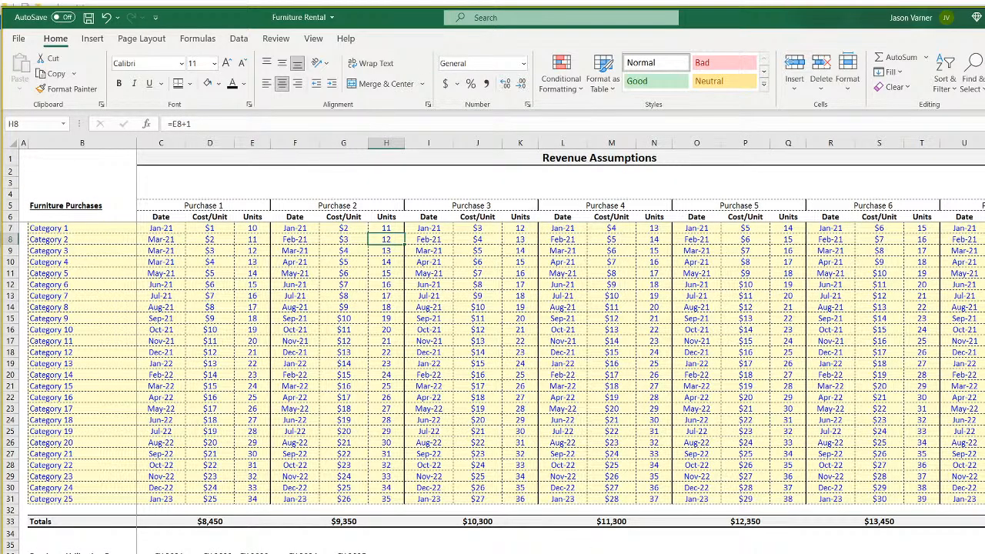
key(ctrl+Page_Down)
key(ctrl+Page_Down)
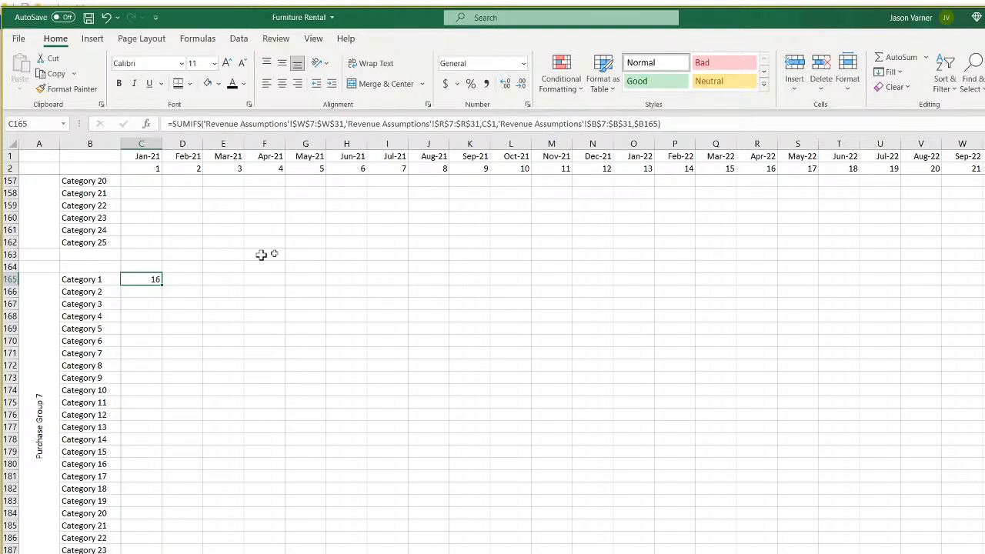
key(ctrl+Page_Up)
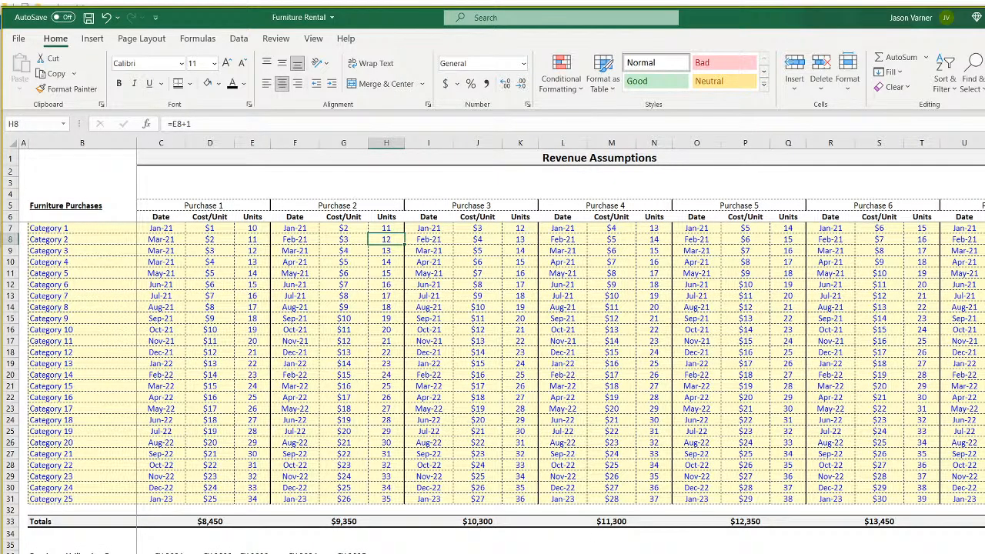
key(ctrl+Page_Down)
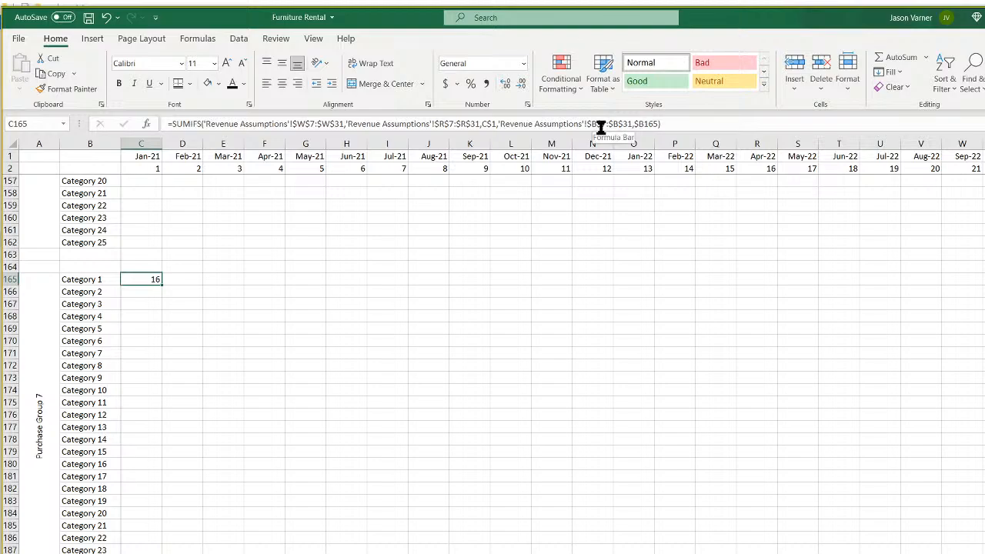
Change C165's date criteria range from column R to U7:U31, returning 16.
click(453, 124)
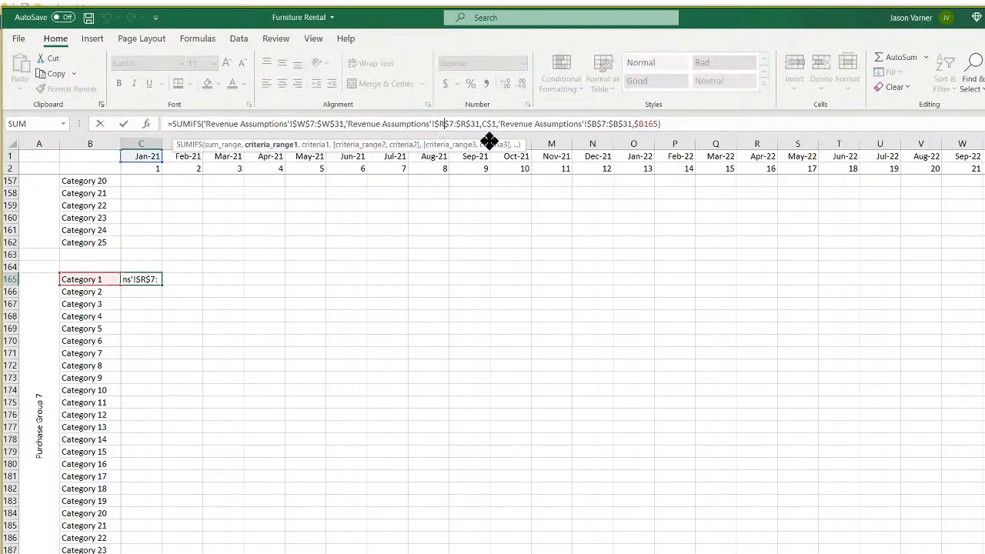
key(BackSpace)
text(u)
key(Right)
key(Right)
key(BackSpace)
text(u)
key(Return)
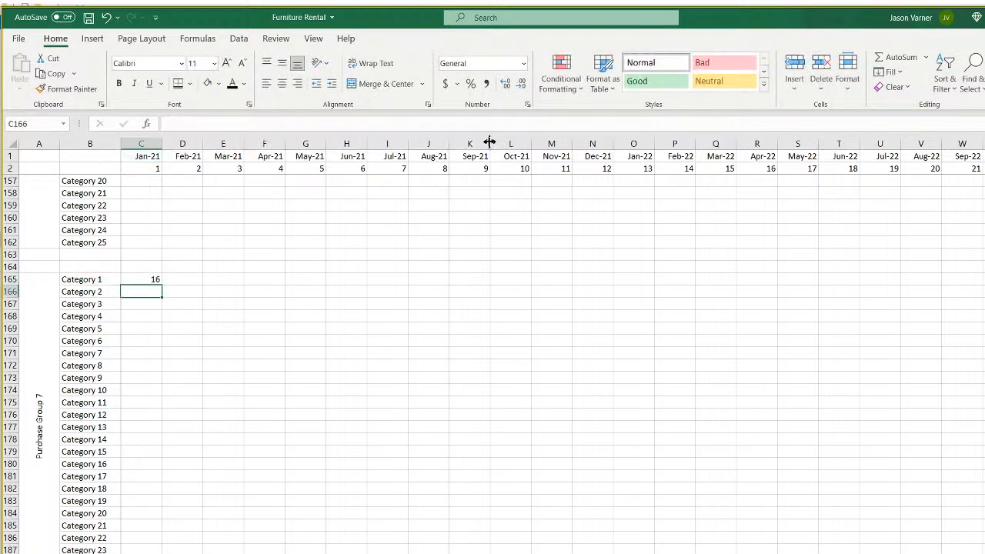
Fill the C165 and C138 formulas across the Purchase Group 7 and 6 matrices.
click(157, 281)
drag(158, 285, 976, 496)
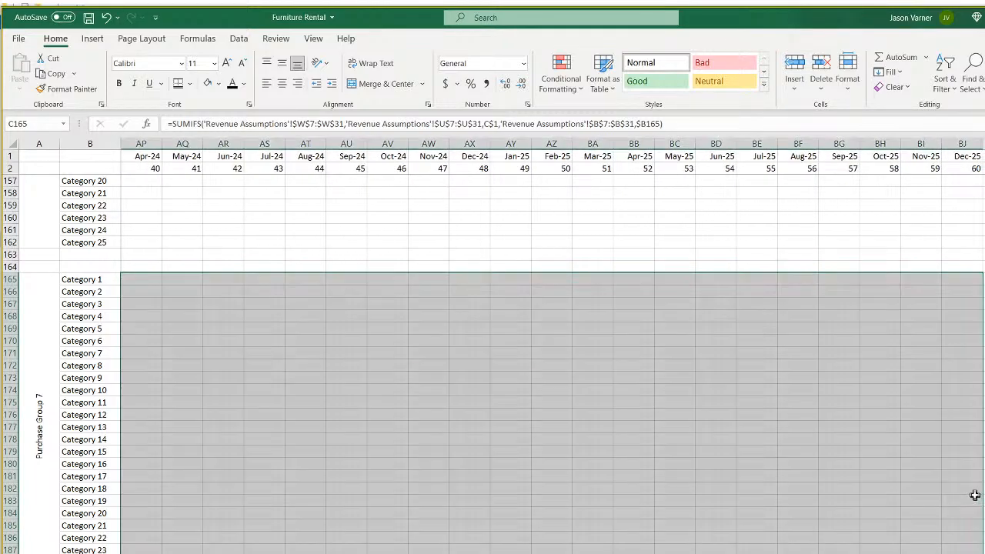
scroll(553, 346, left, 13)
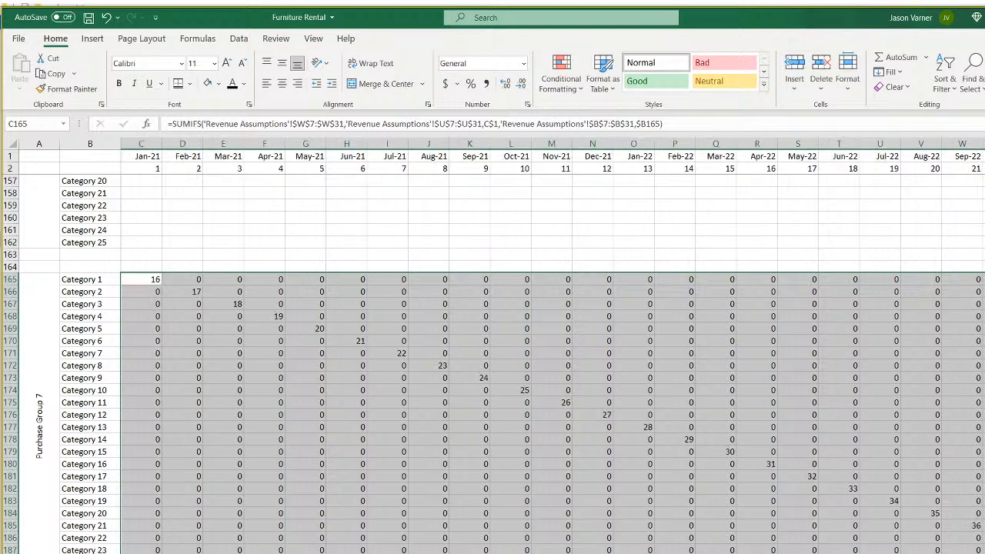
scroll(300, 393, up, 11)
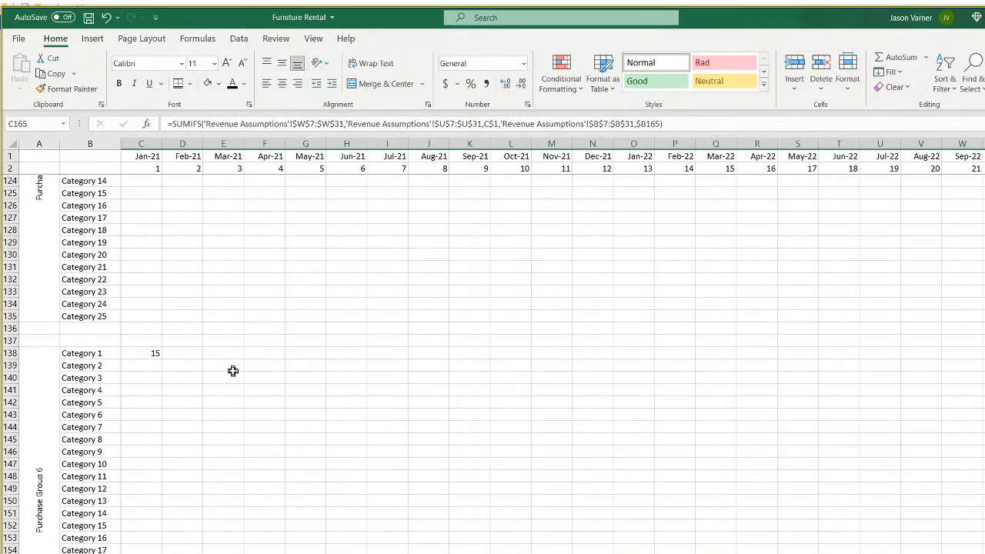
click(143, 353)
drag(163, 360, 984, 553)
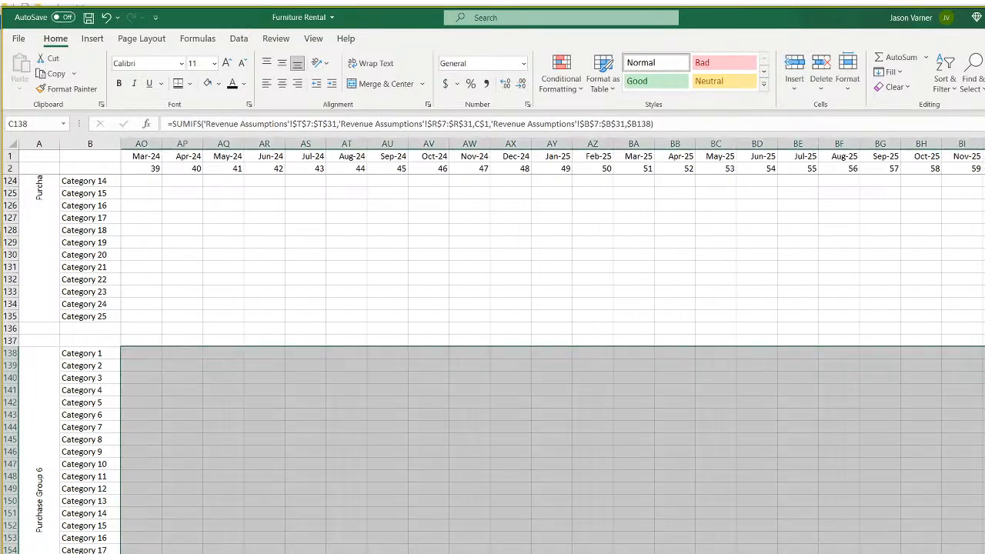
key(ctrl+BackSpace)
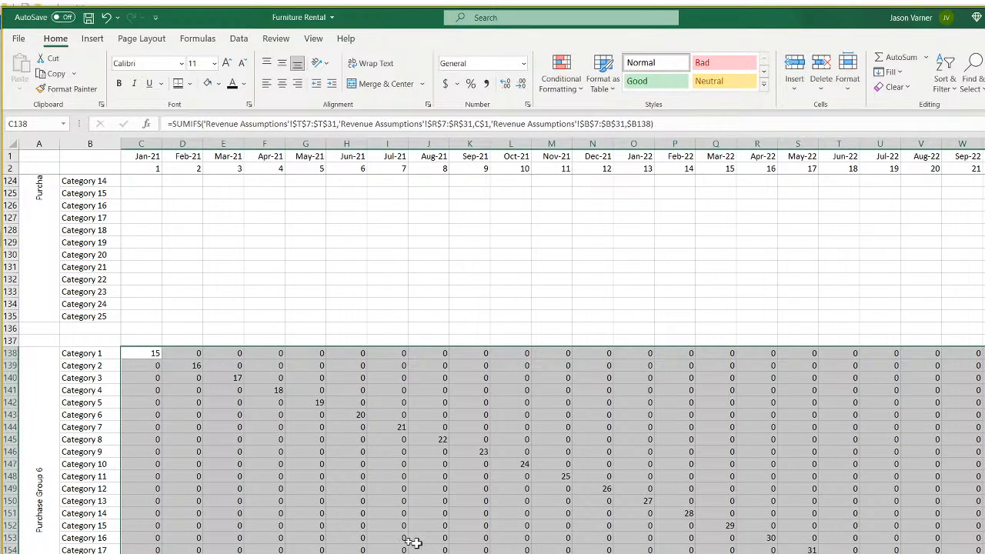
key(ctrl+Page_Up)
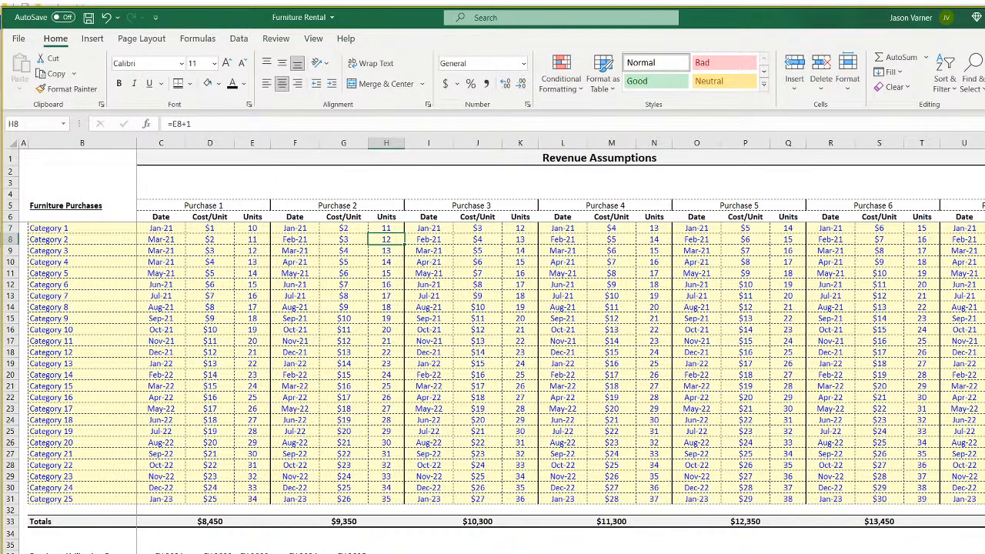
key(ctrl+Page_Down)
scroll(216, 426, up, 11)
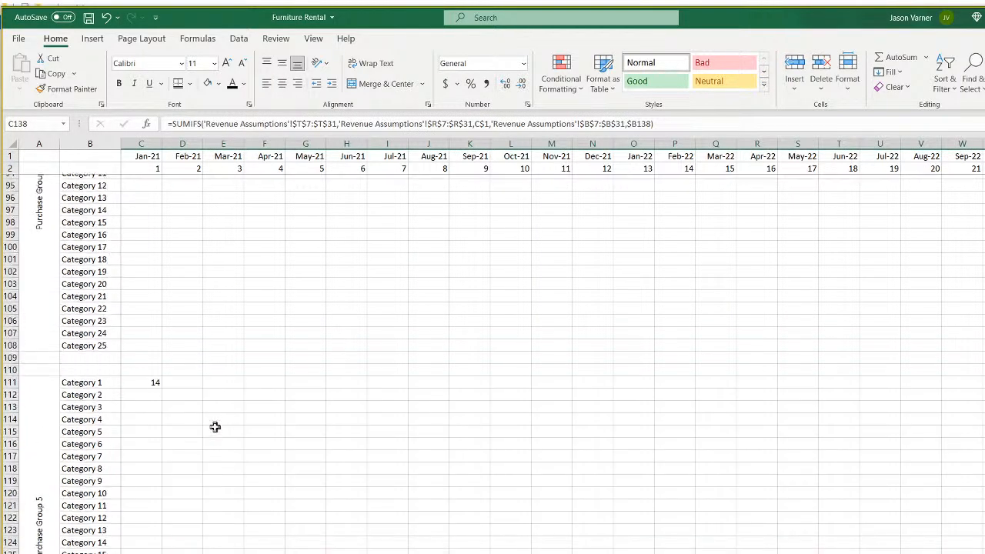
scroll(195, 385, down, 4)
Fill the C111 and C84 formulas across the Purchase Group 5 and 4 matrices.
click(149, 290)
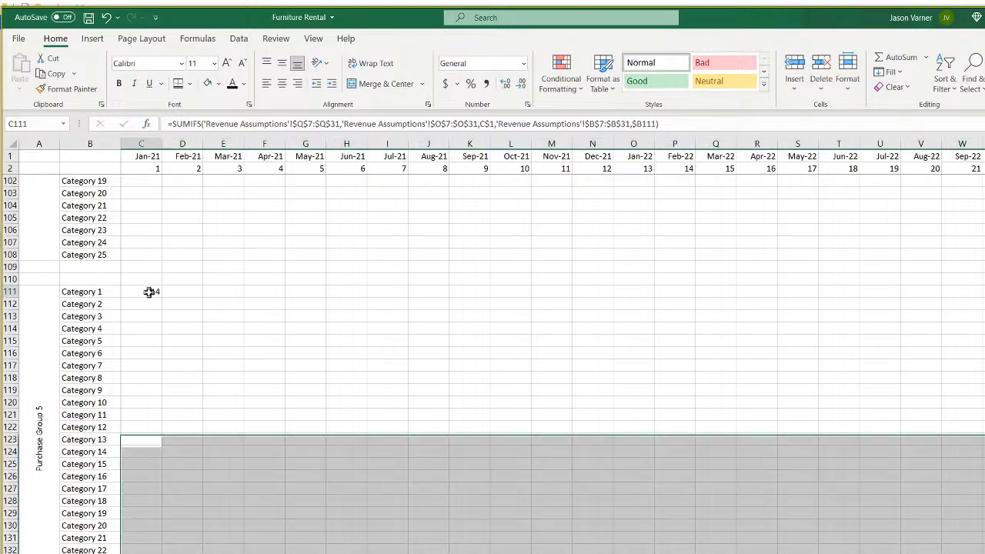
mouse_move(161, 297)
mouse_down()
mouse_move(160, 551)
mouse_move(981, 550)
mouse_up()
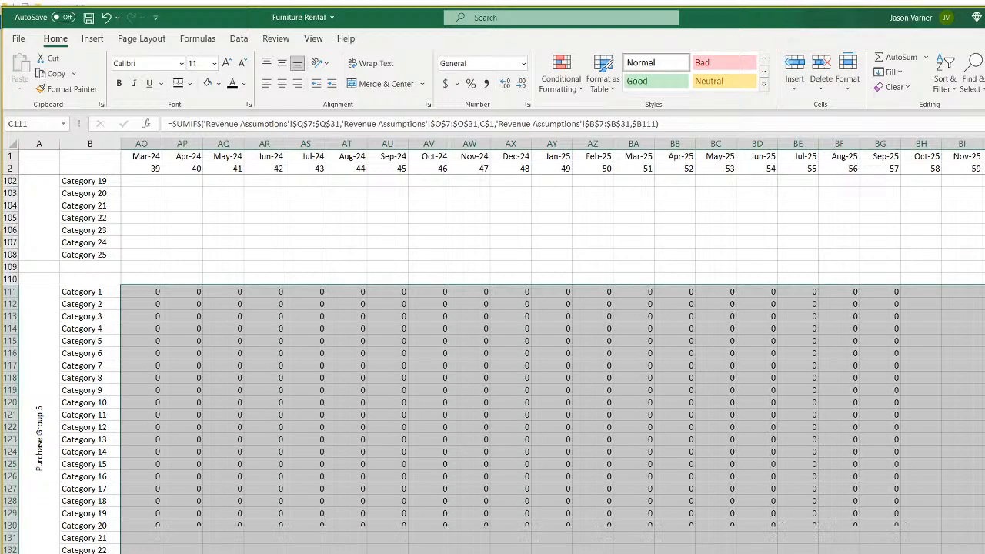
key(ctrl+BackSpace)
scroll(493, 364, up, 11)
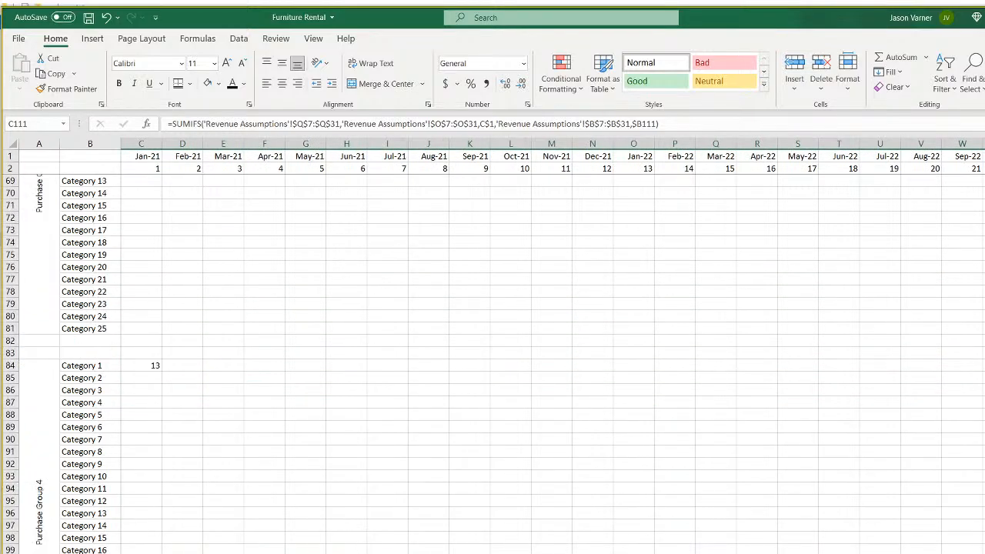
click(155, 368)
mouse_move(161, 374)
mouse_down()
mouse_move(160, 548)
mouse_move(983, 551)
mouse_up()
scroll(552, 437, left, 13)
scroll(314, 442, up, 7)
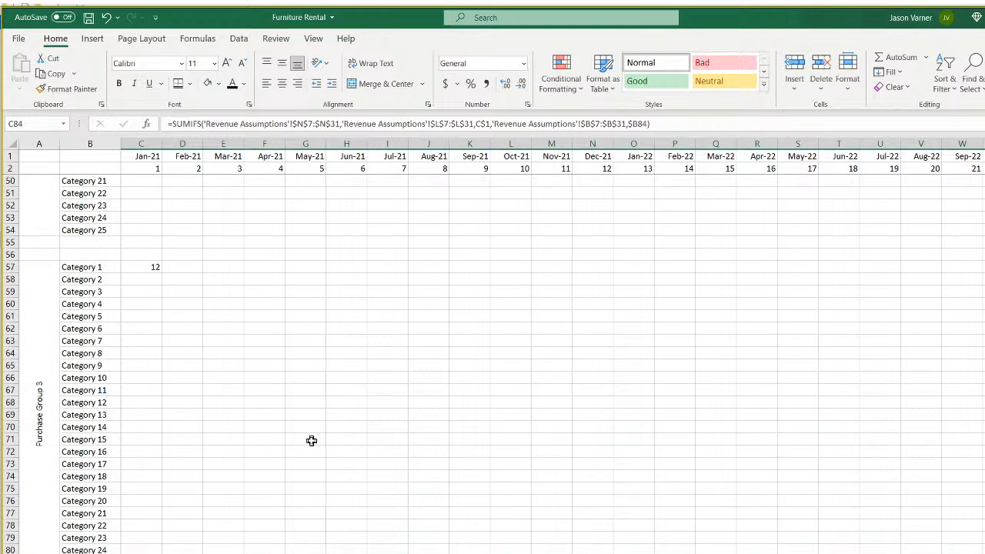
Fill the C57 and C30 formulas across the Purchase Group 3 and 2 matrices.
click(151, 266)
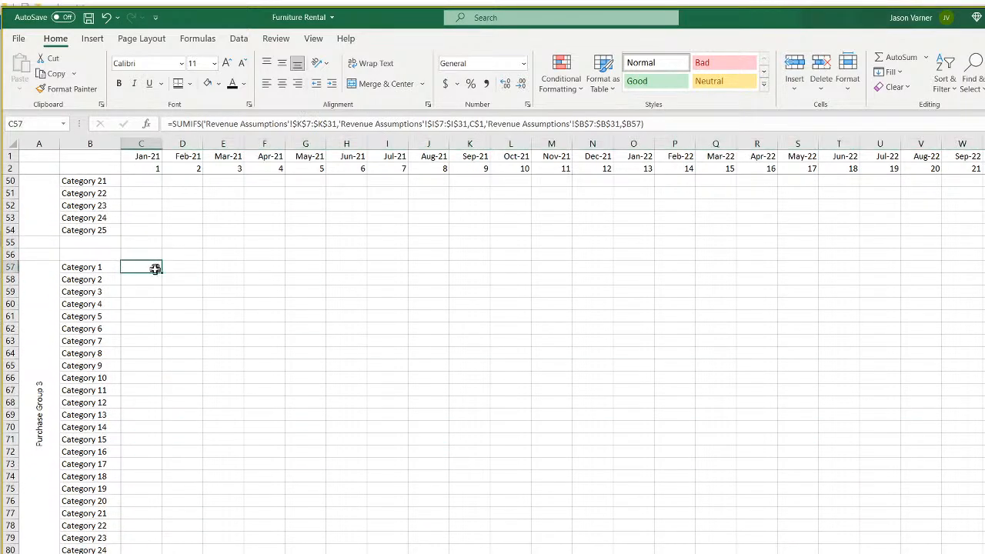
mouse_move(162, 275)
mouse_down()
mouse_move(154, 551)
mouse_move(977, 551)
mouse_up()
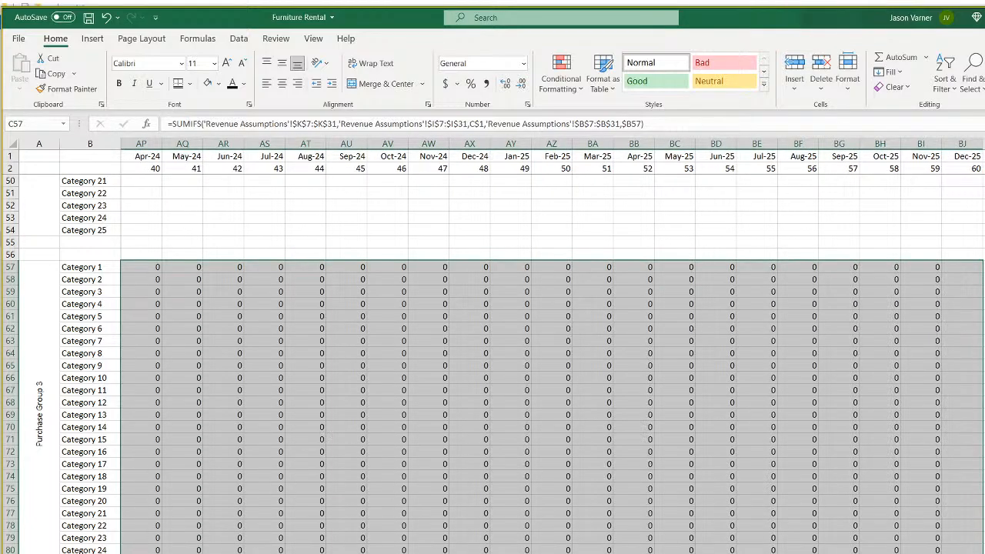
scroll(552, 345, left, 13)
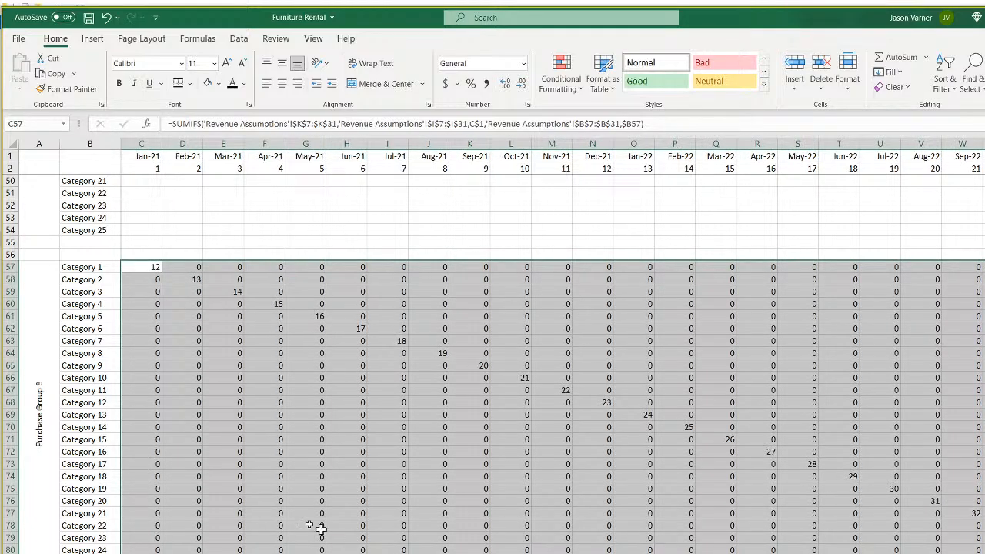
scroll(233, 498, up, 11)
click(150, 342)
mouse_move(160, 346)
mouse_down()
mouse_move(154, 551)
mouse_move(983, 551)
mouse_up()
Deselect the filled range and save the workbook.
scroll(553, 346, left, 13)
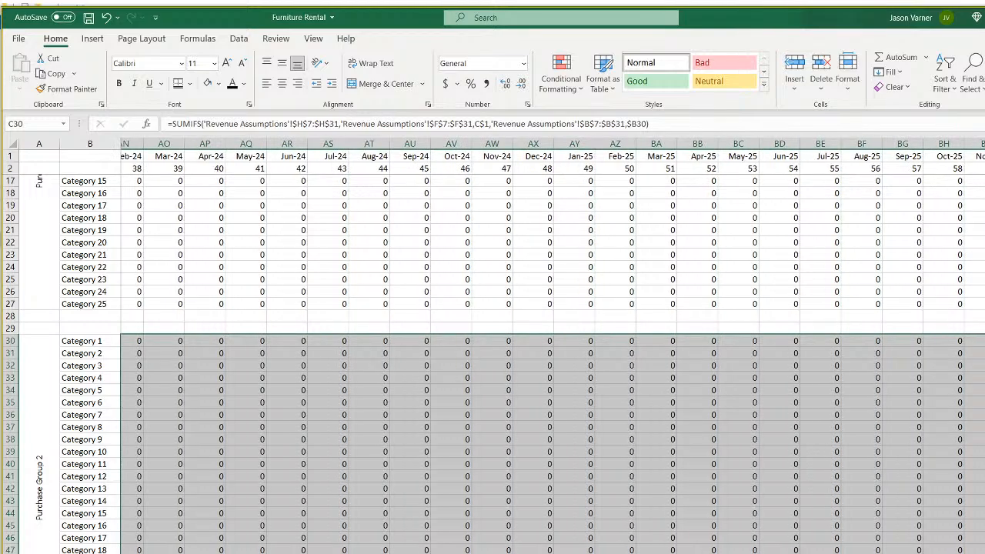
click(261, 477)
scroll(259, 477, up, 5)
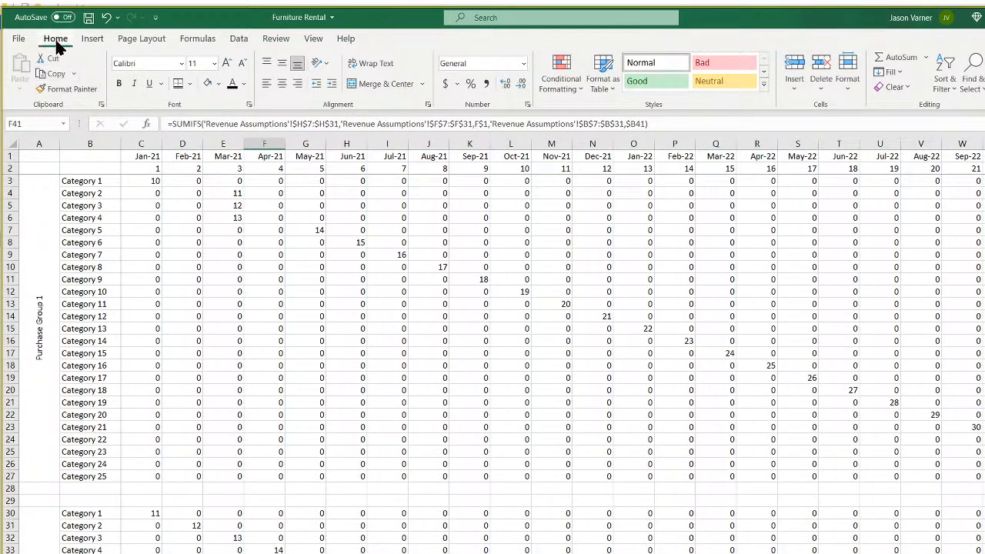
click(89, 17)
Duplicate the matrix sheet through Move or Copy with Create a copy.
scroll(227, 359, down, 3)
scroll(227, 359, down, 1)
right_click(318, 553)
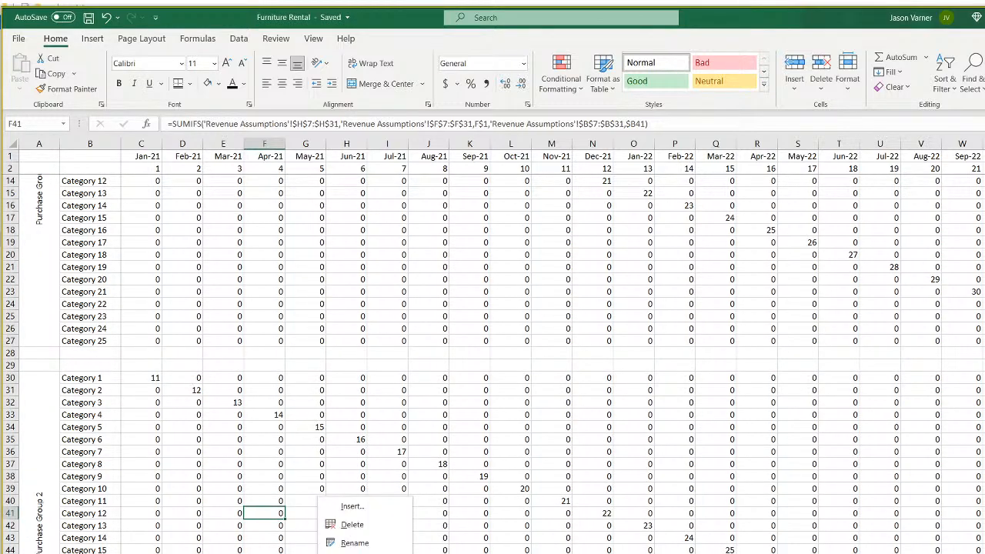
click(362, 553)
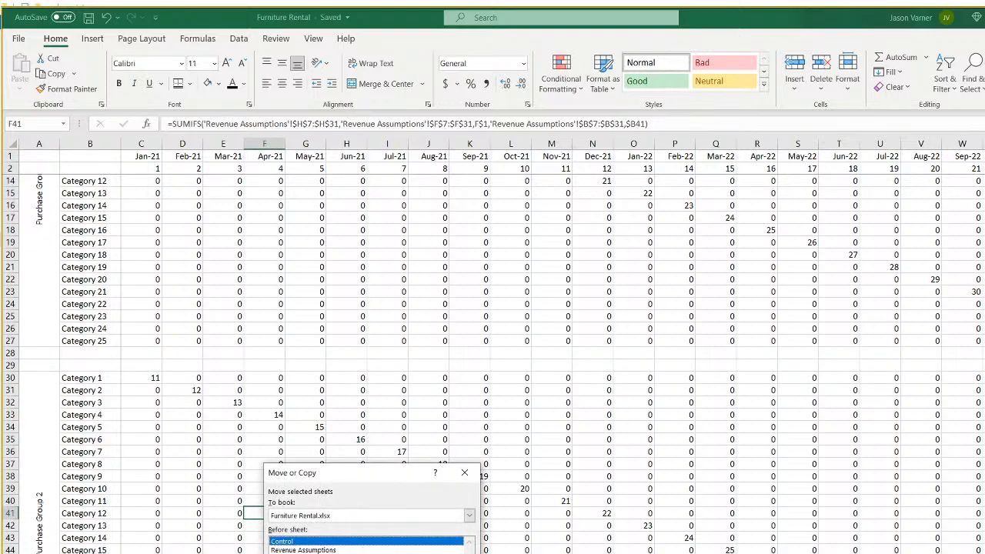
click(331, 553)
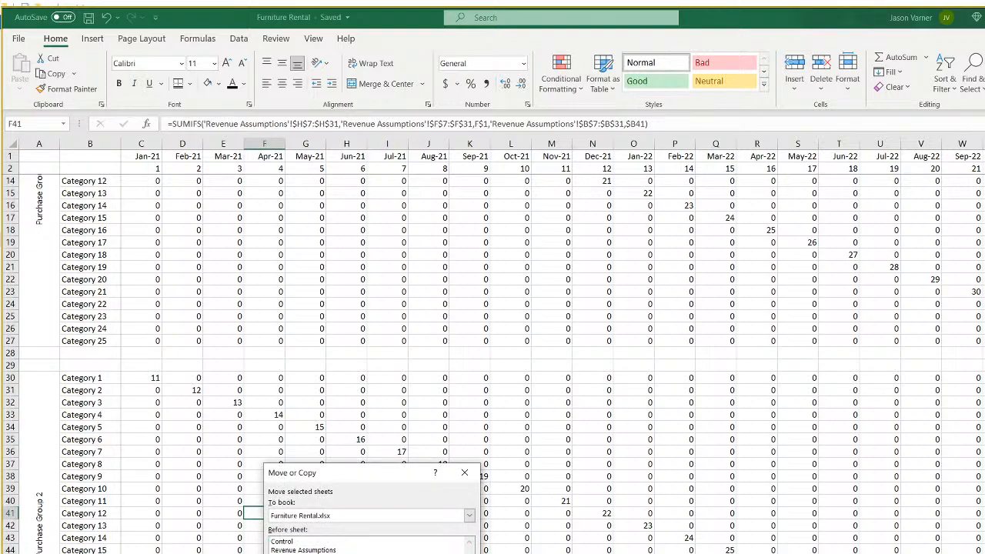
click(392, 553)
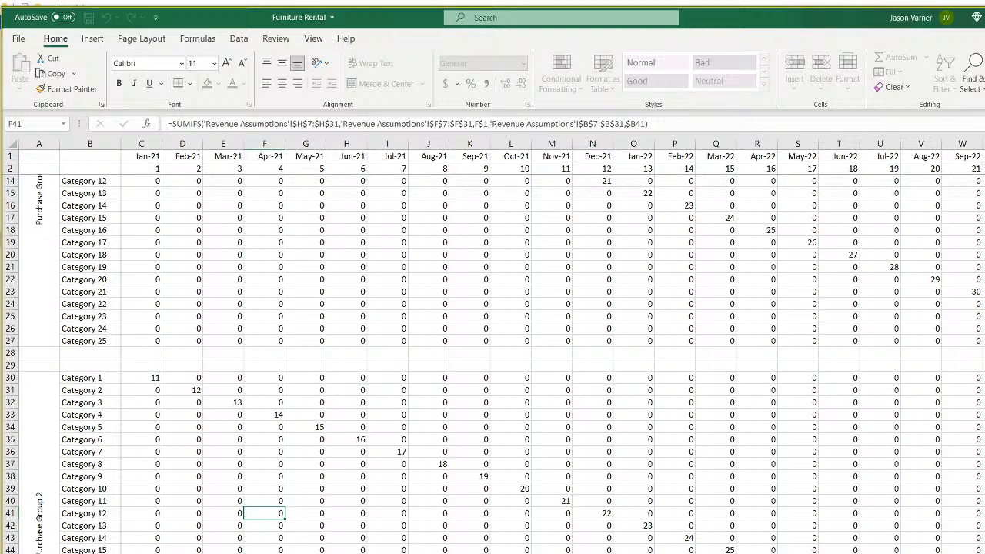
Start the copied sheet's C3 formula as =matrix1!C3*index(.
click(171, 217)
scroll(181, 239, up, 4)
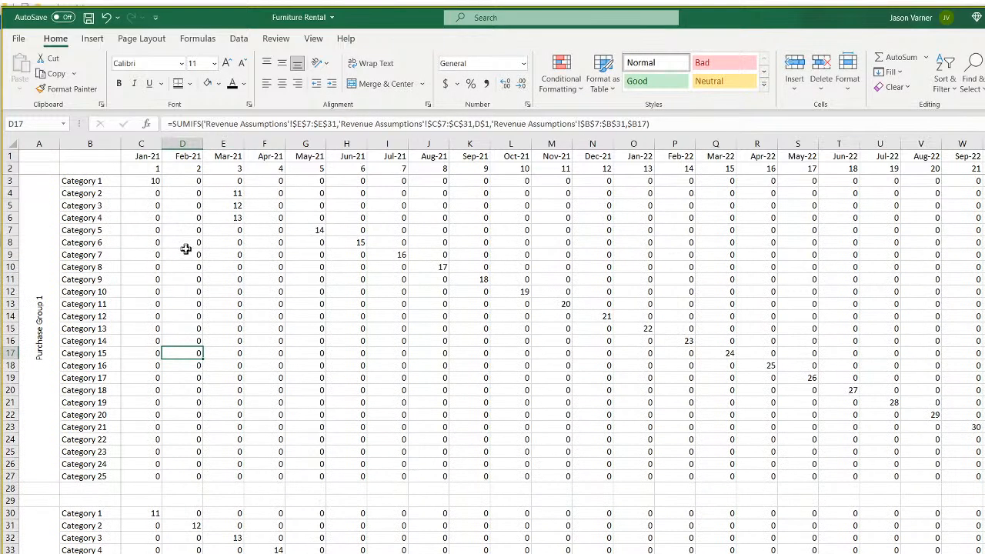
click(144, 180)
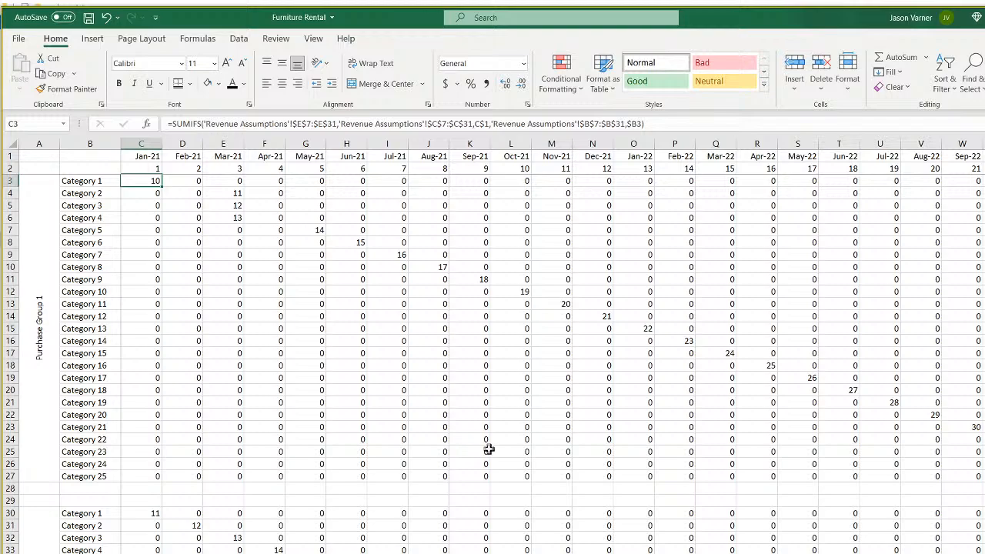
text(=)
click(296, 552)
scroll(286, 512, up, 4)
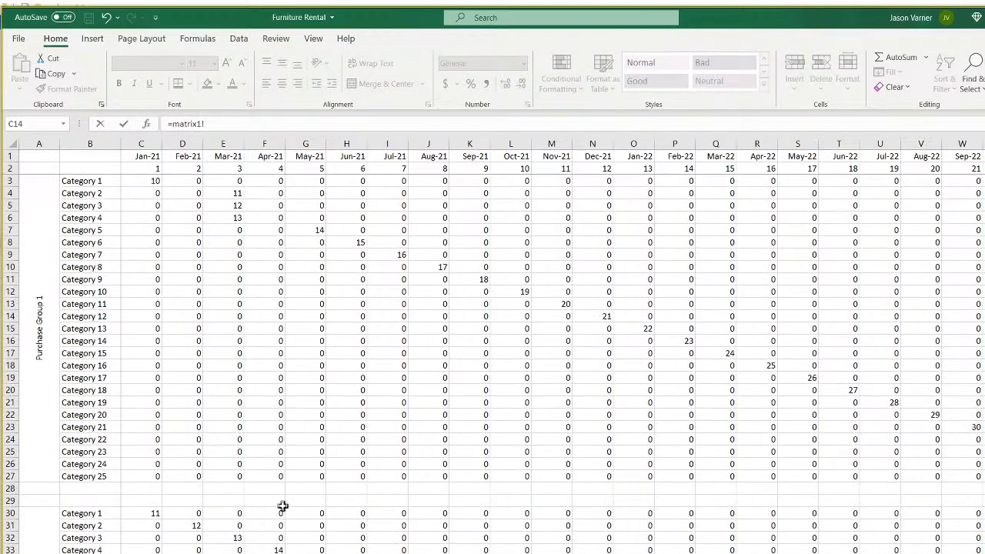
click(153, 181)
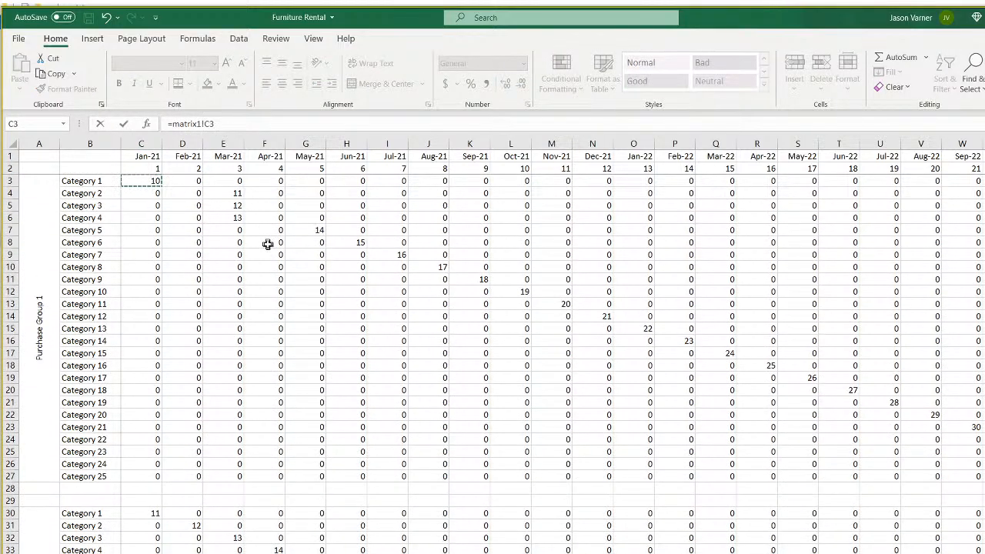
text(*)
text(index()
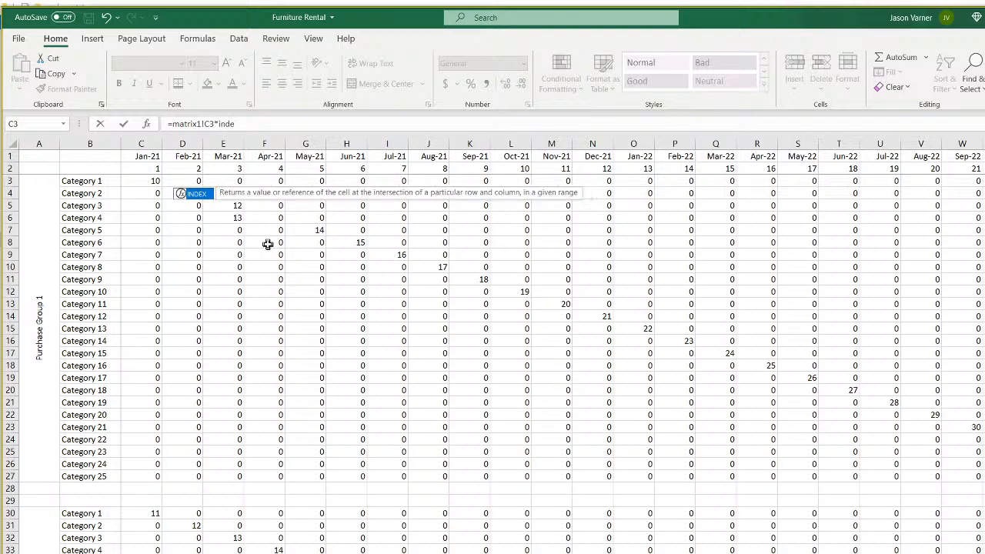
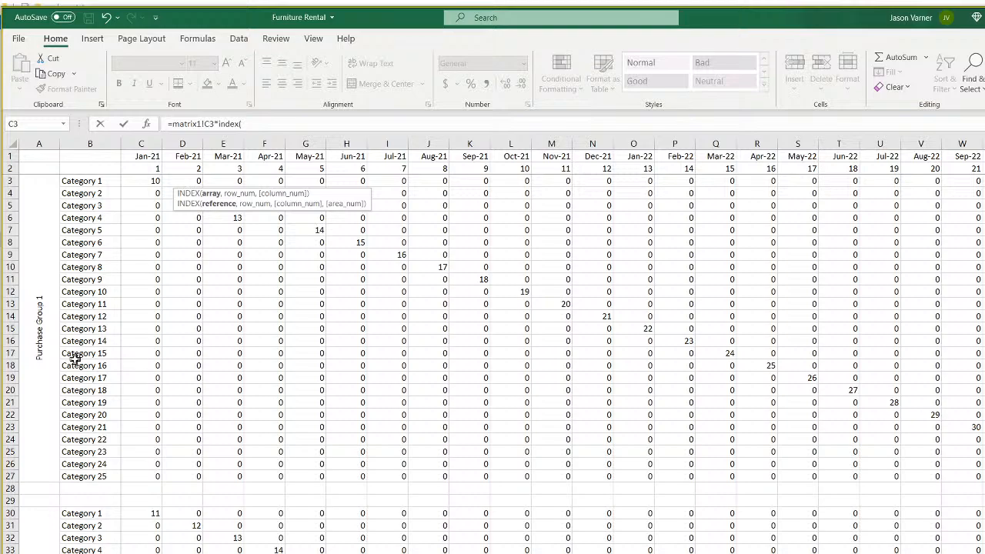
Discard the unfinished =matrix1!C3*index( formula in C3 and switch to Revenue Assumptions.
drag(277, 124, 125, 116)
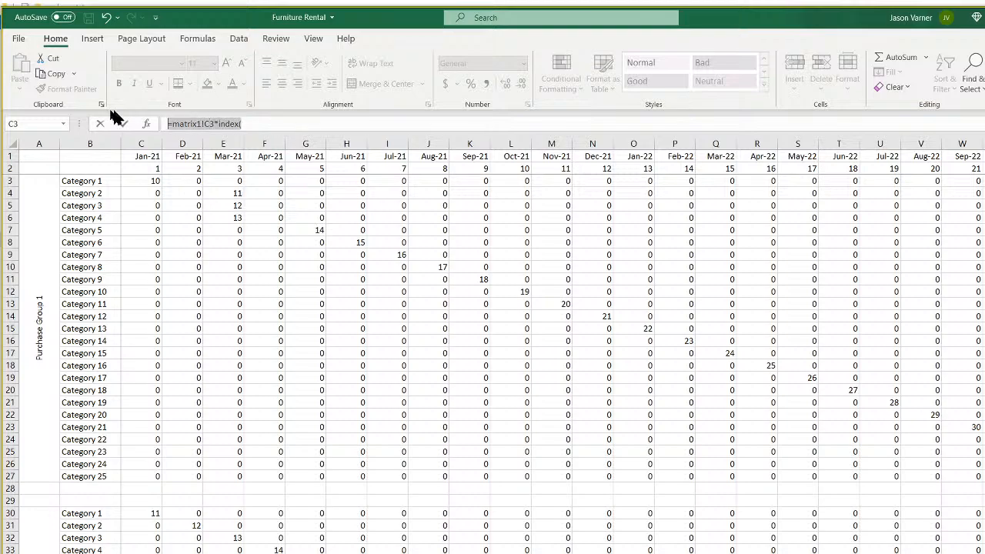
key(Escape)
key(Delete)
key(ctrl+Page_Up)
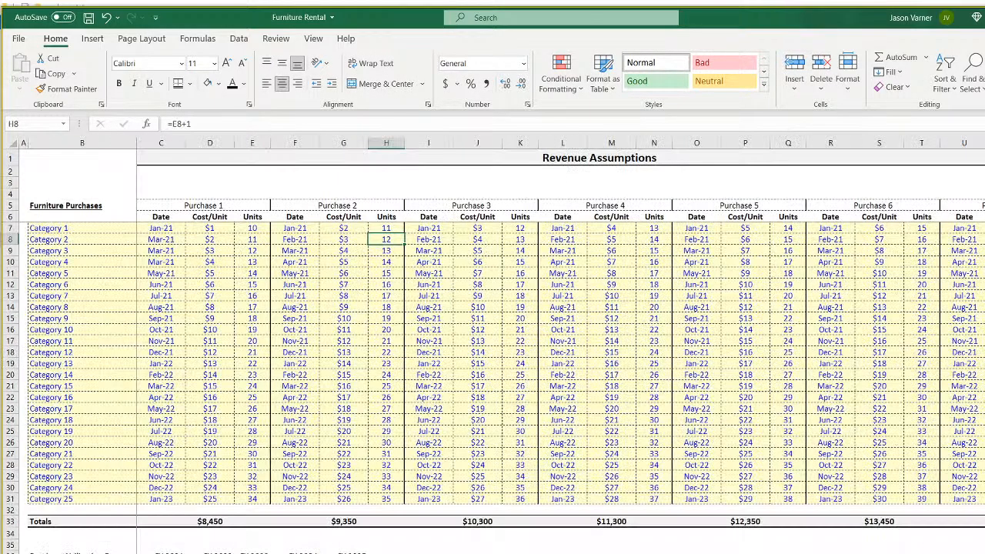
click(167, 235)
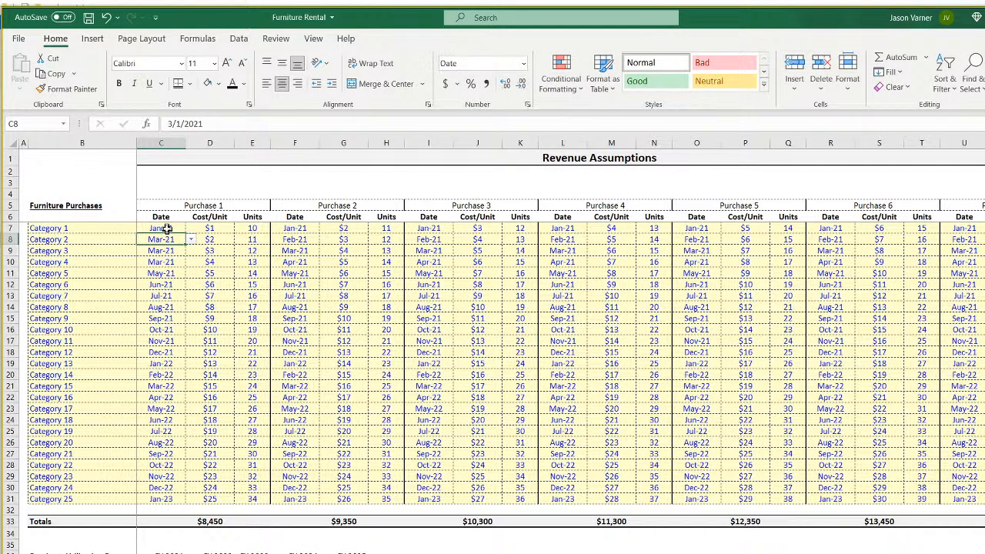
drag(214, 228, 216, 346)
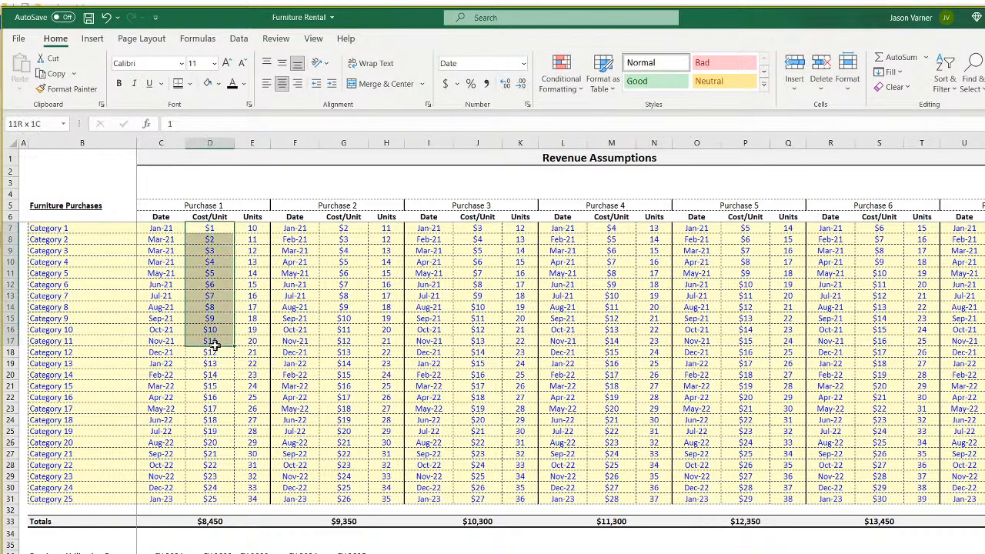
click(253, 228)
click(253, 261)
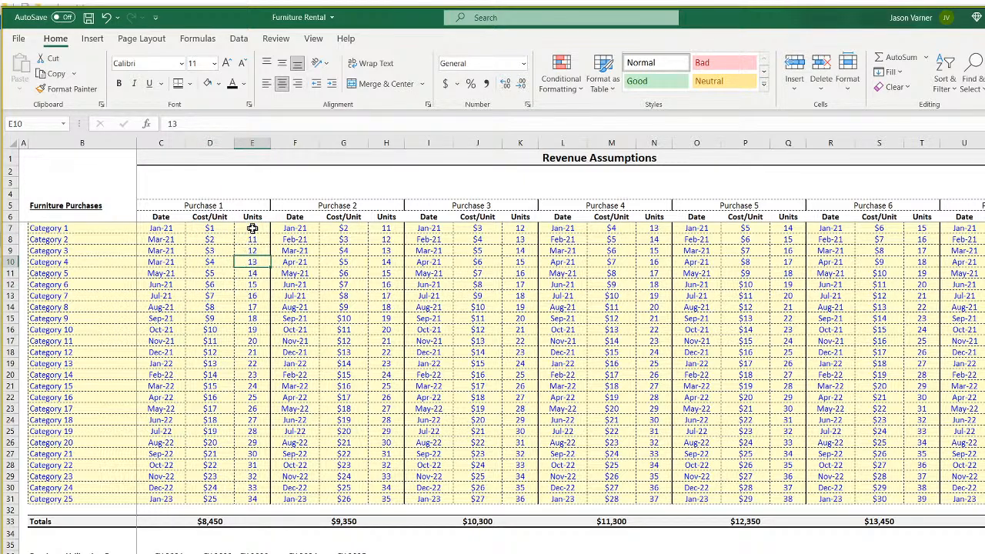
drag(254, 228, 246, 397)
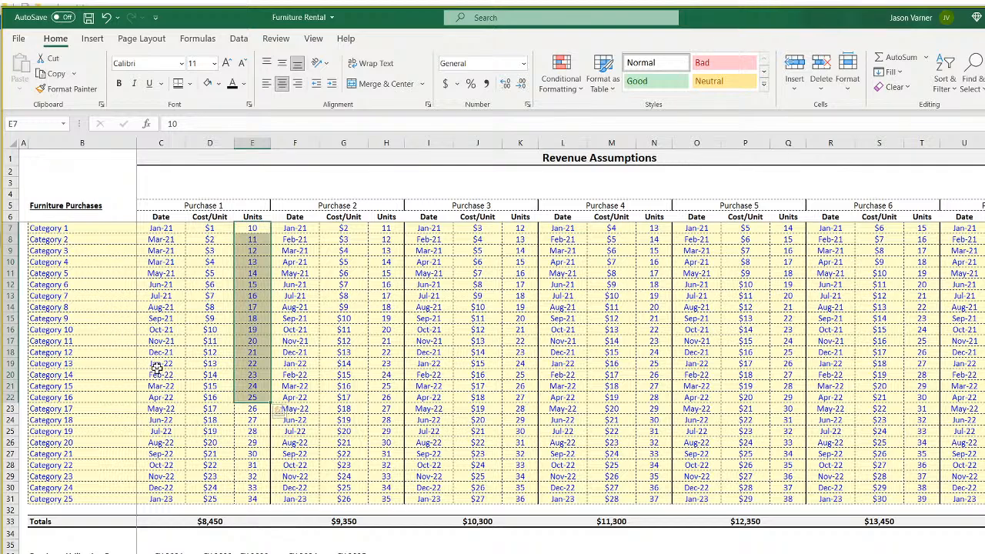
click(316, 206)
click(492, 205)
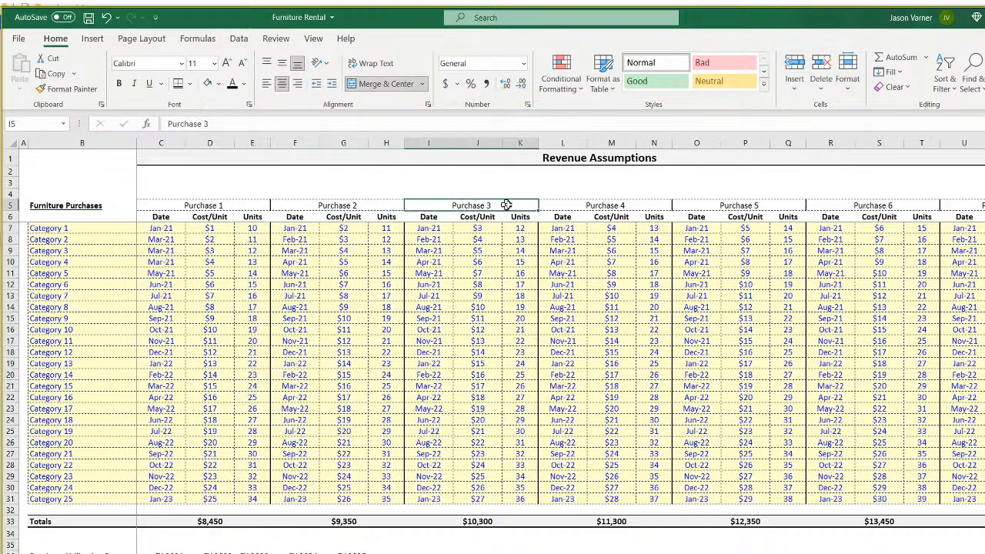
click(600, 205)
click(211, 230)
click(215, 262)
click(220, 306)
click(217, 329)
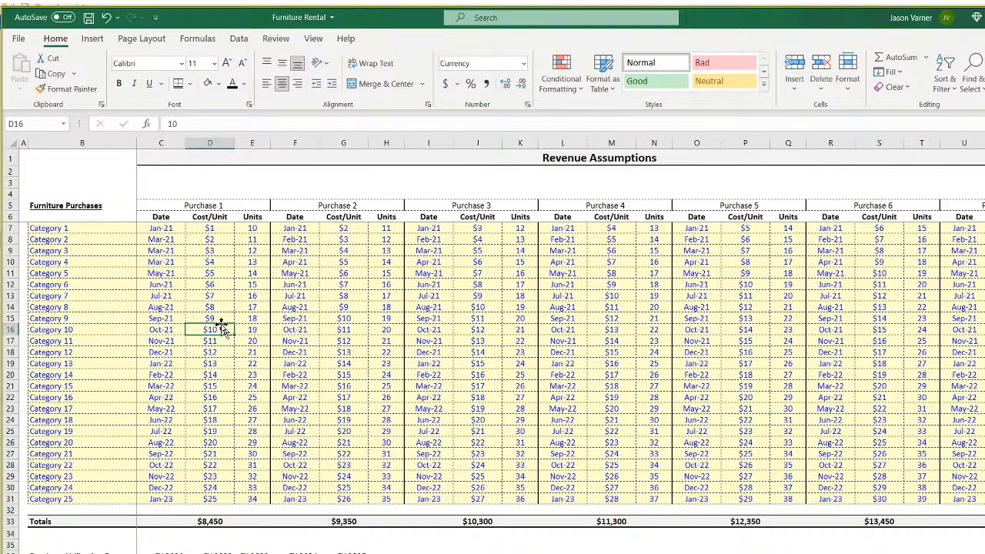
click(256, 228)
click(253, 263)
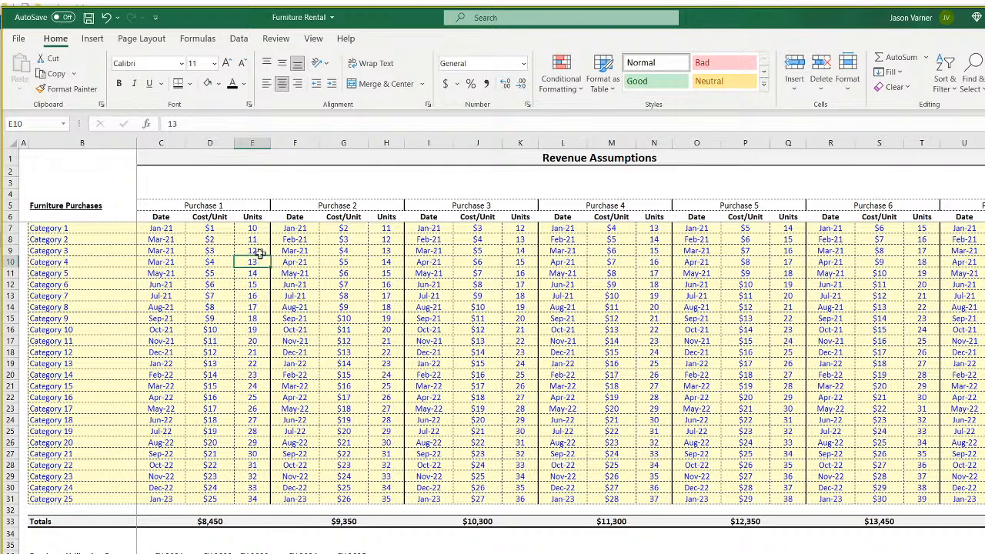
drag(257, 228, 257, 500)
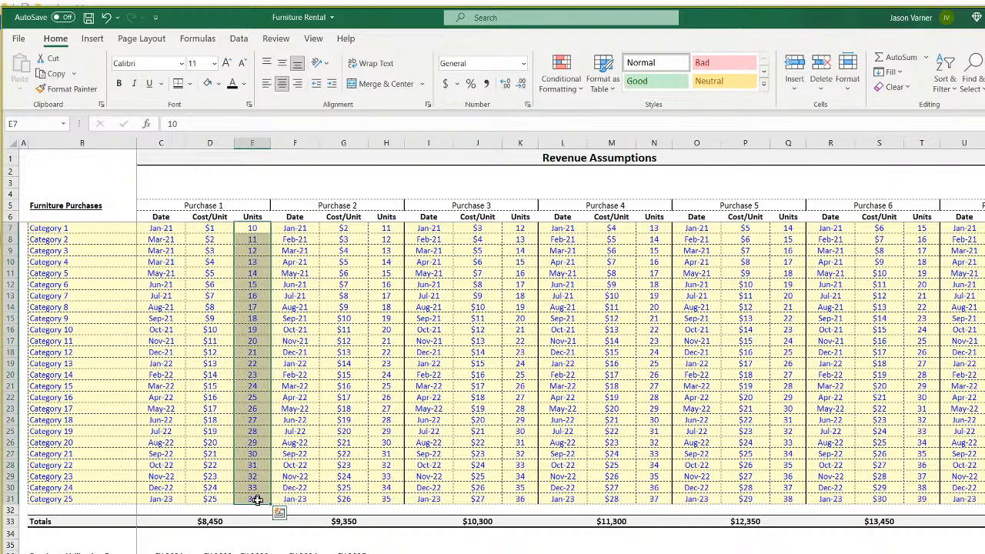
click(254, 227)
key(ctrl+Page_Down)
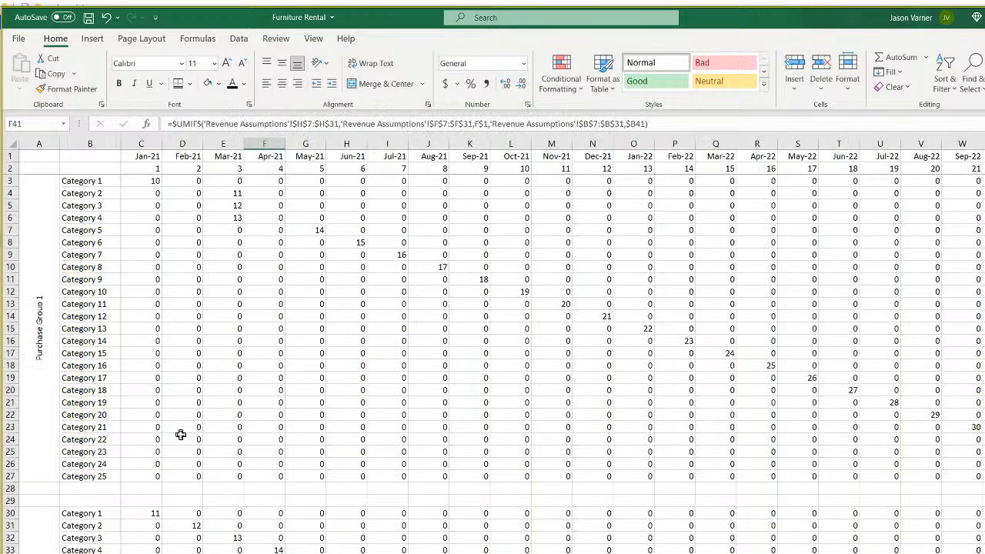
click(146, 181)
click(194, 233)
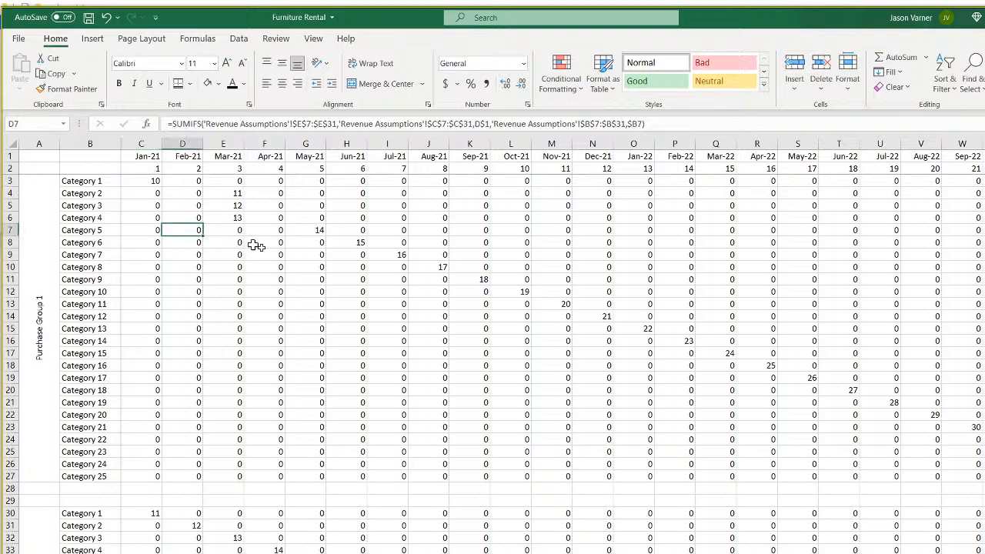
click(387, 280)
click(392, 390)
click(608, 267)
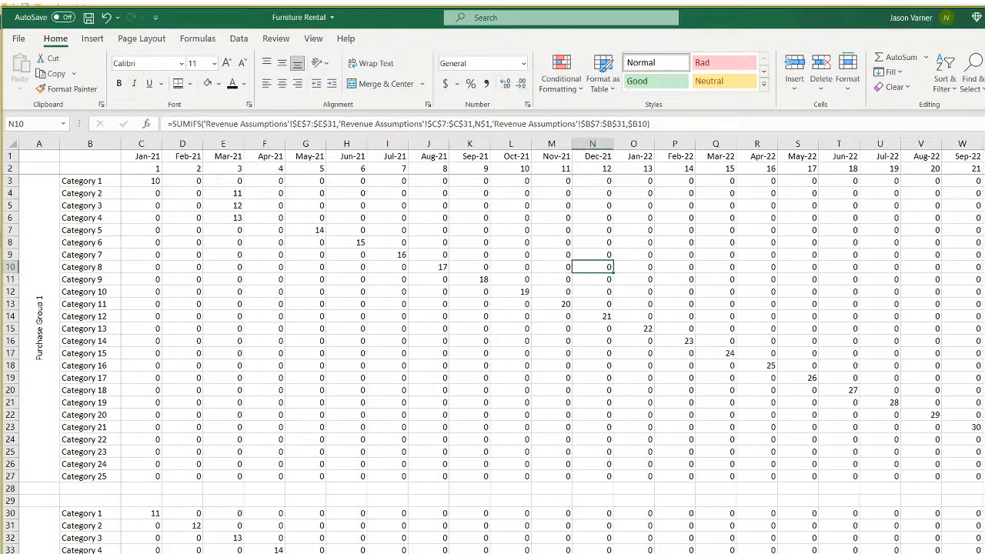
key(ctrl+bracketleft)
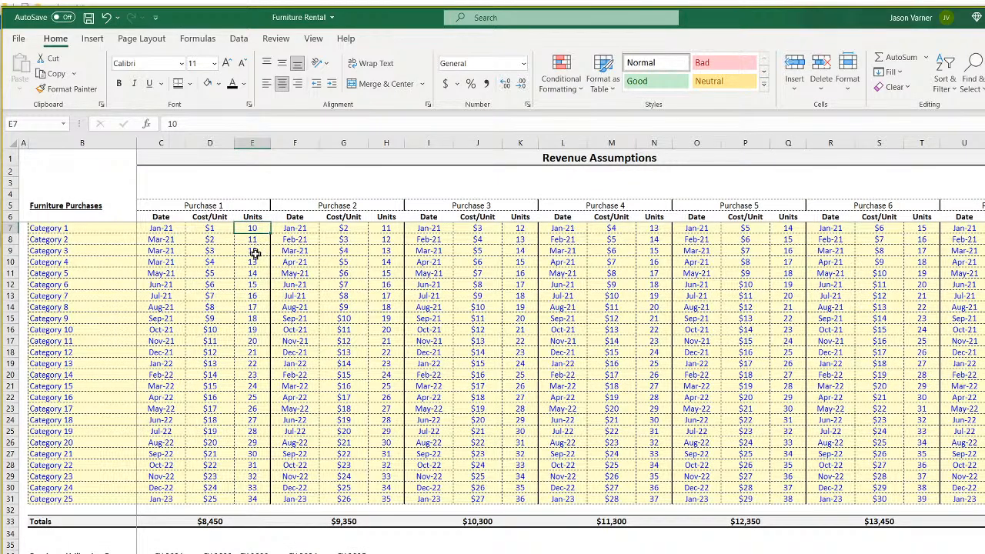
drag(218, 231, 214, 499)
click(213, 226)
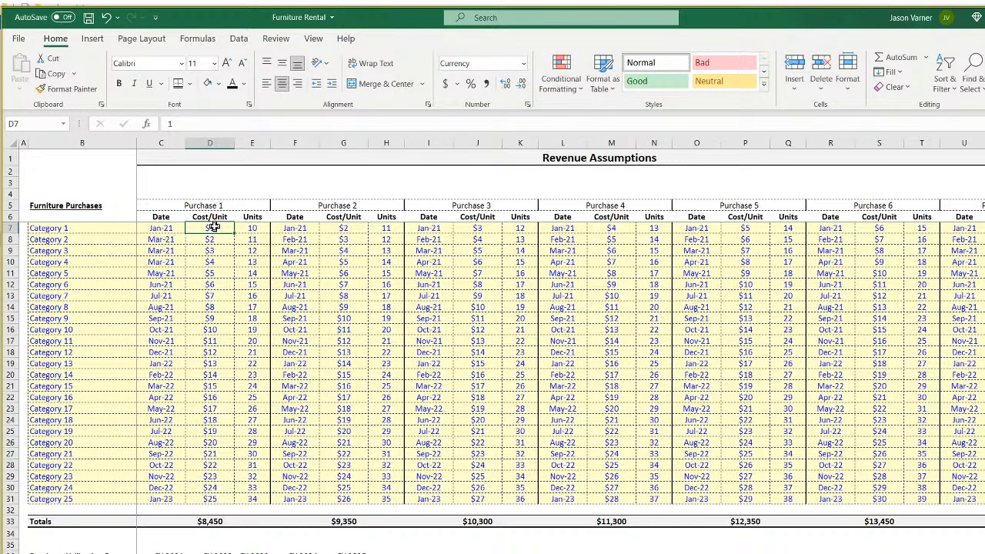
click(215, 204)
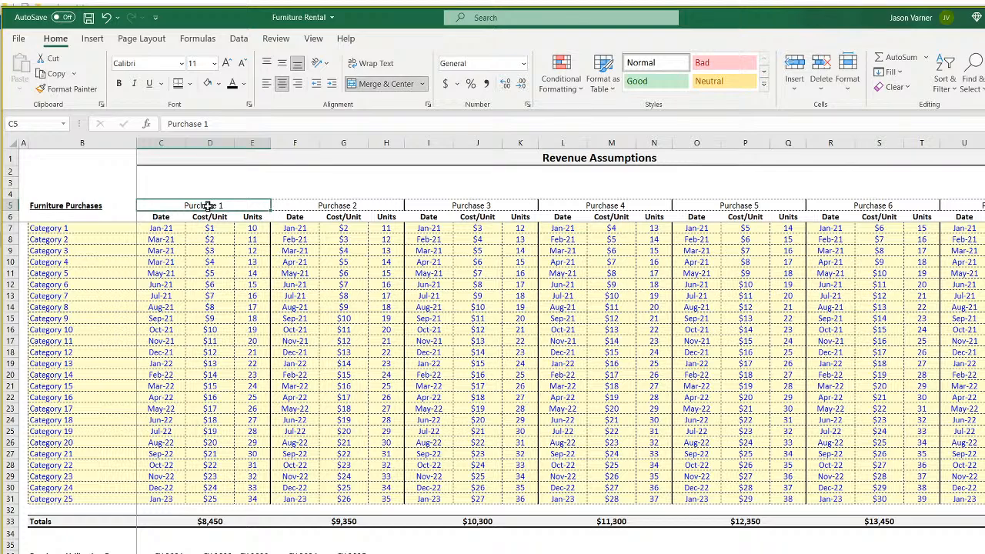
click(217, 187)
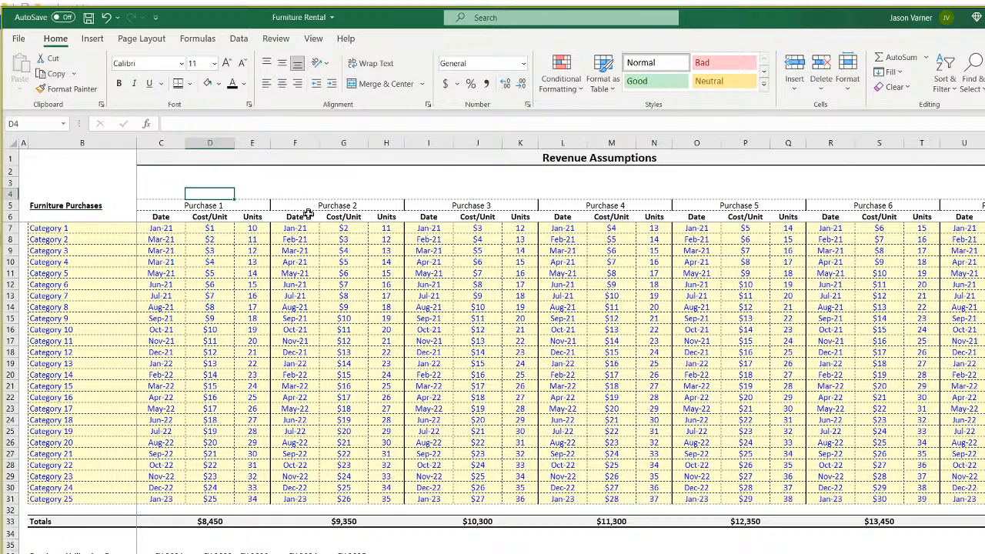
click(205, 206)
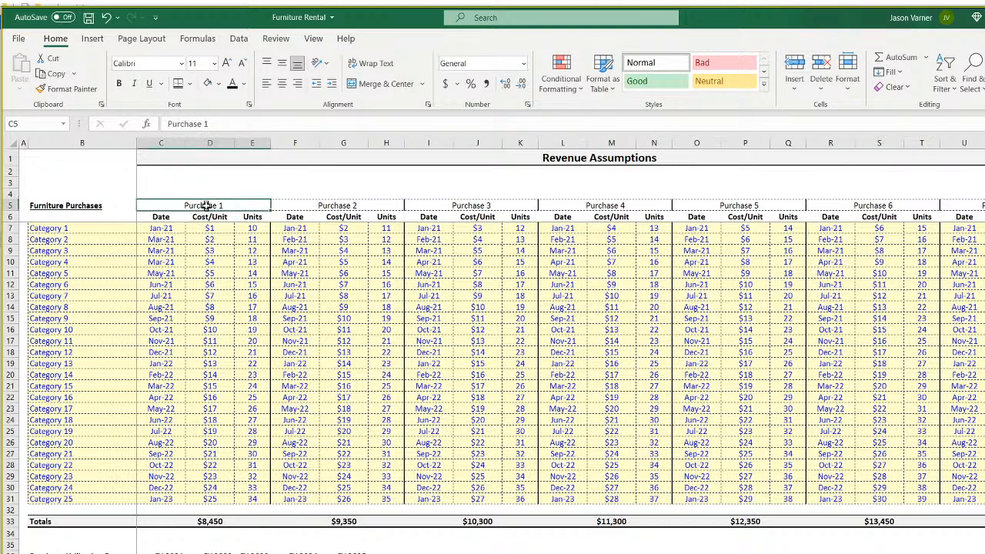
drag(46, 227, 77, 419)
drag(209, 227, 209, 375)
click(216, 296)
click(210, 340)
click(209, 193)
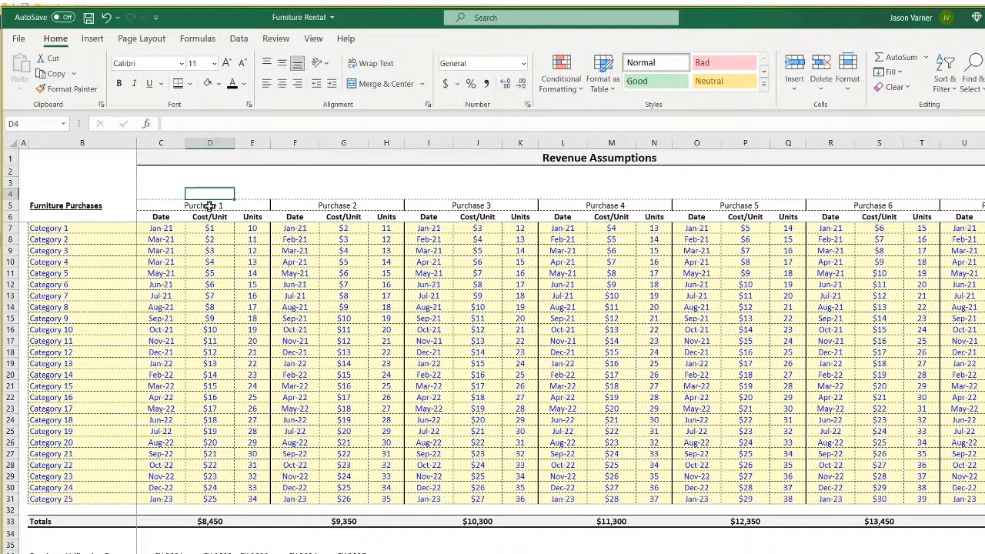
Link D4 to the Purchase 1 header with =C5 and copy it.
text(=)
click(210, 206)
key(Return)
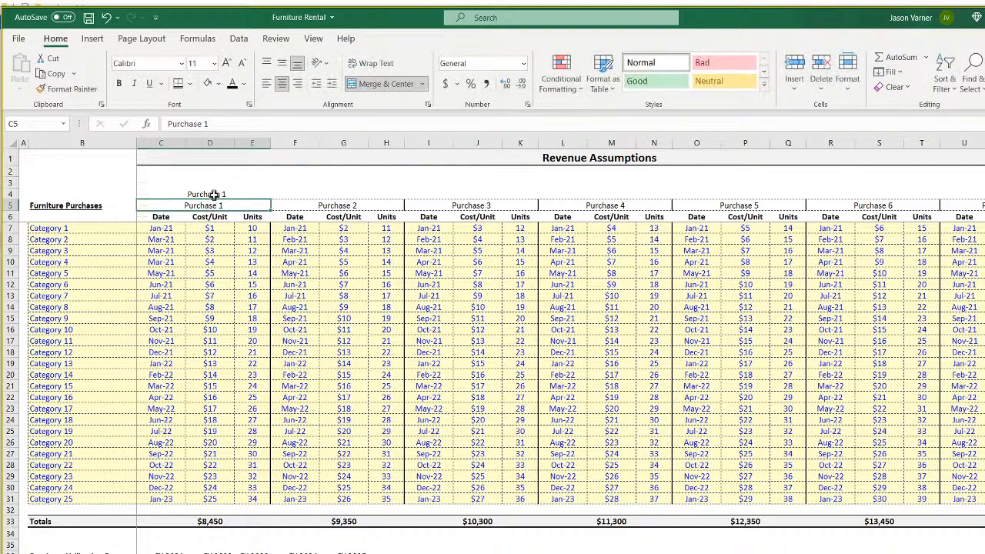
right_click(217, 194)
click(237, 224)
Paste the header link into G4, J4, M4, P4, S4 and beyond, then review D4.
right_click(343, 194)
click(372, 262)
right_click(477, 194)
click(506, 262)
right_click(603, 193)
click(632, 261)
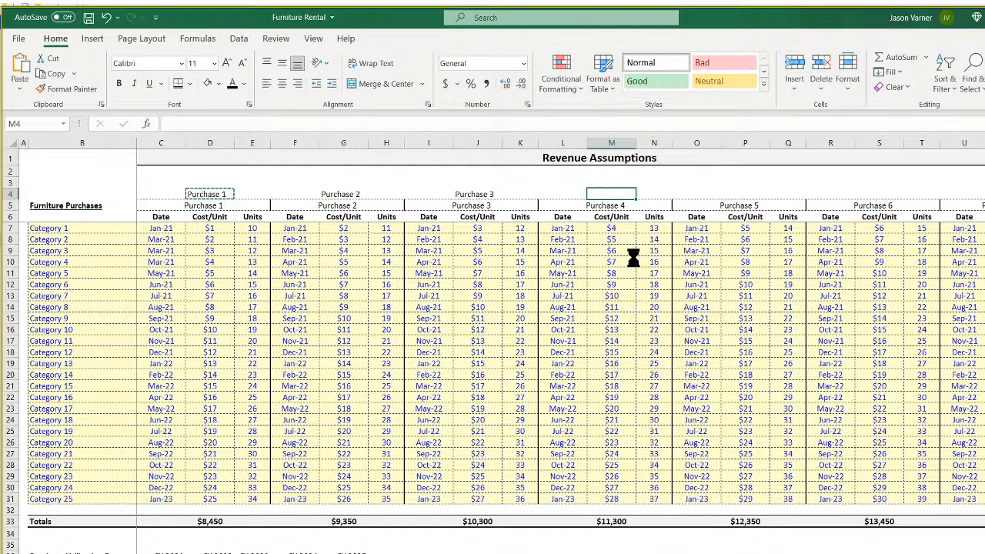
right_click(750, 194)
click(782, 261)
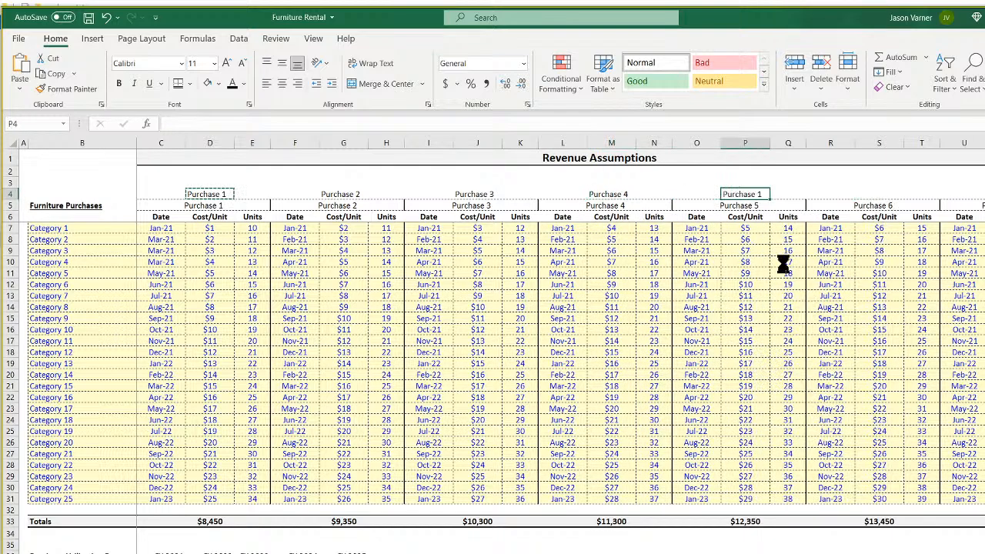
right_click(880, 194)
click(912, 262)
right_click(984, 194)
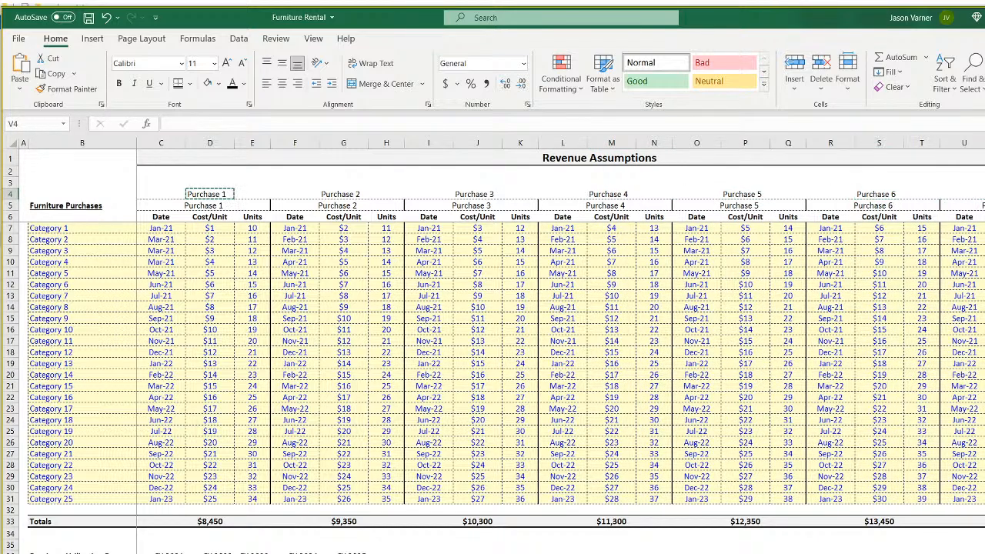
click(980, 307)
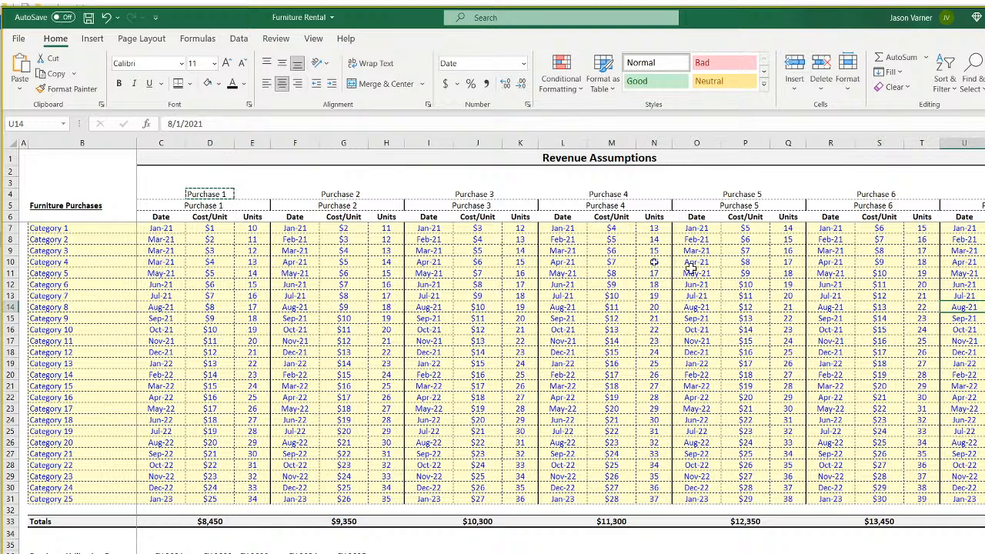
click(201, 195)
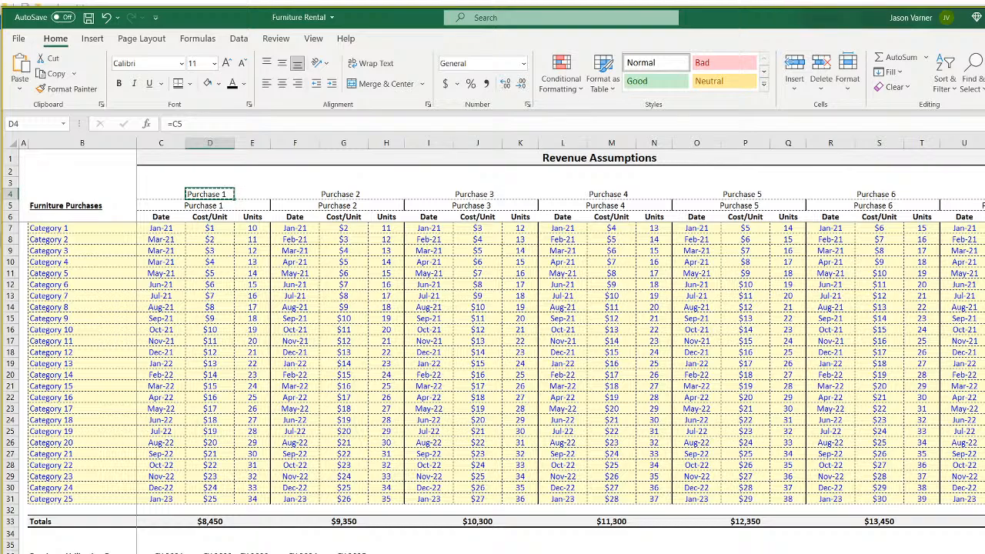
Back on the matrix sheet, check the category and purchase labels and clear C3.
key(ctrl+Page_Down)
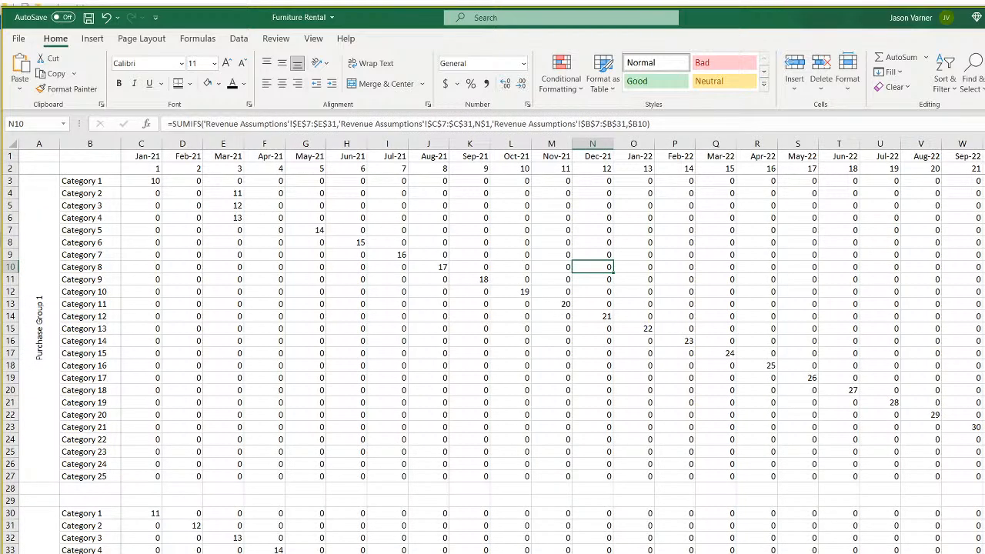
click(35, 317)
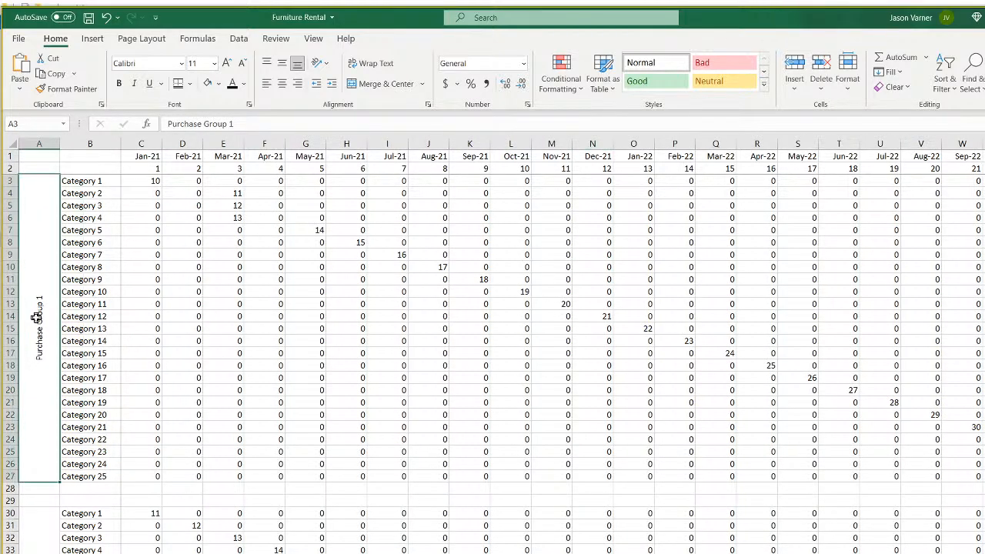
click(96, 183)
click(88, 219)
click(26, 336)
click(69, 330)
click(144, 182)
key(Delete)
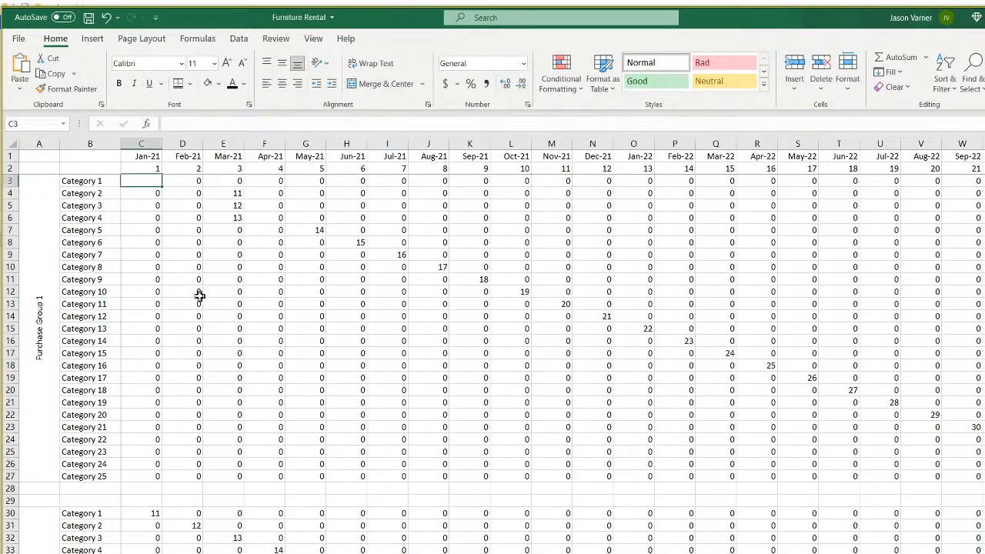
Start C3's =INDEX formula using 'Revenue Assumptions'!B4:W31 as the lookup array.
text(=)
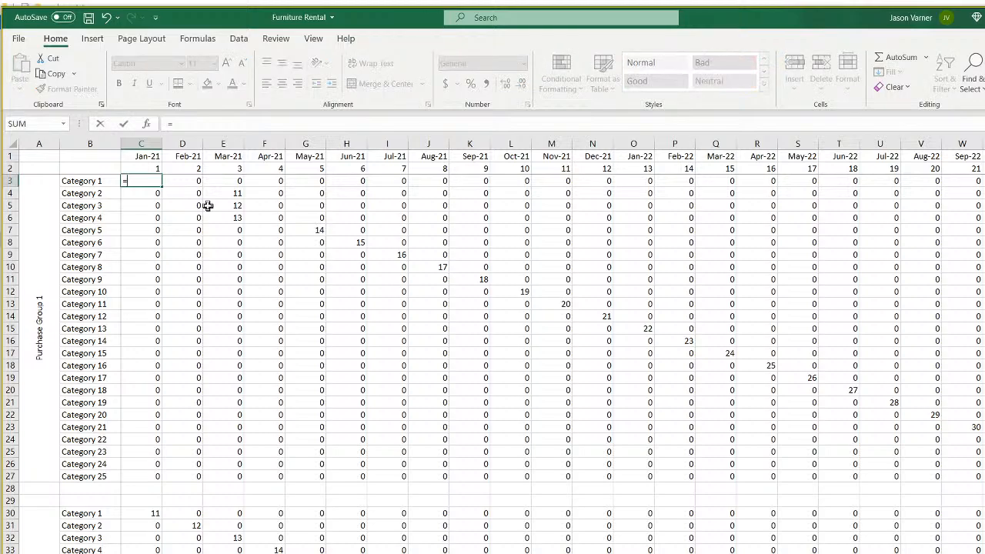
text(index()
key(ctrl+Page_Up)
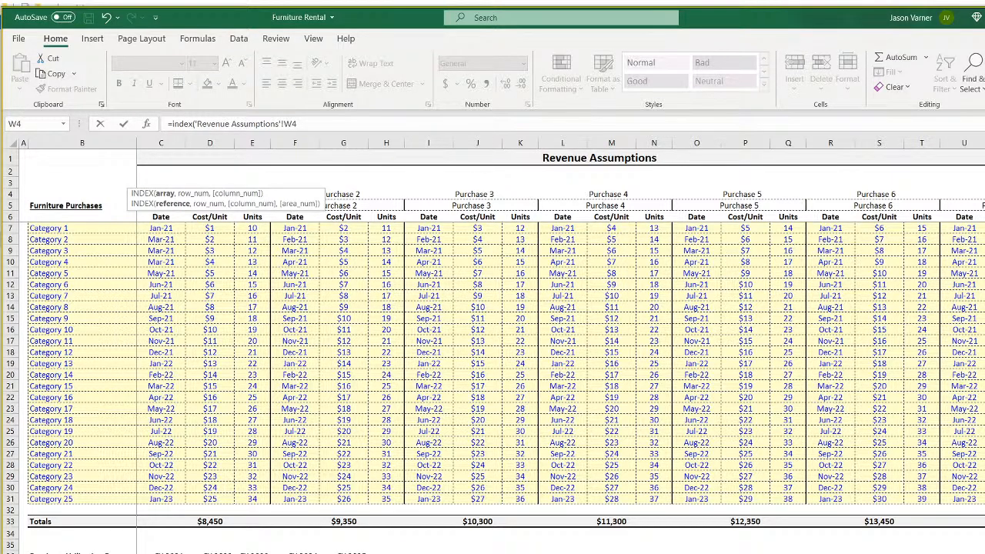
drag(981, 194, 61, 492)
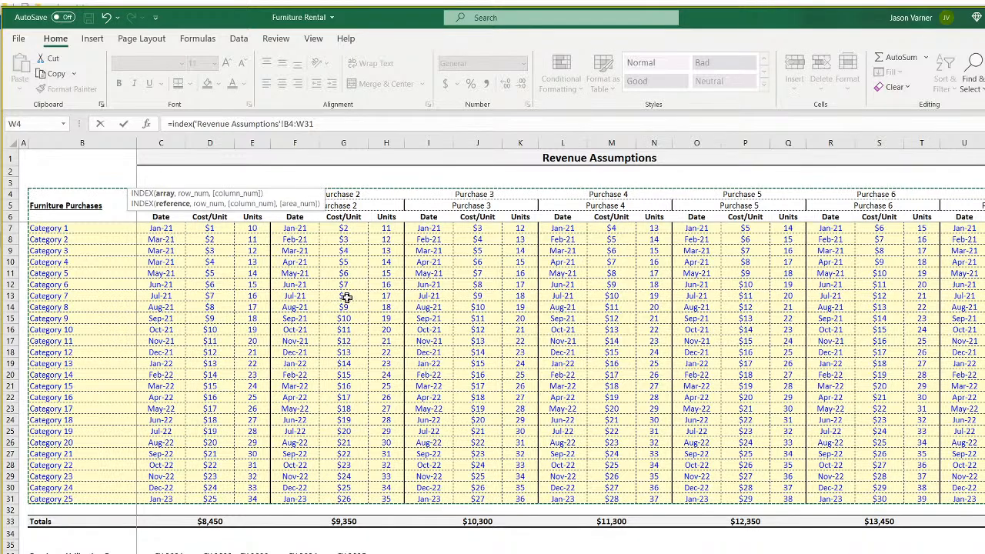
click(357, 123)
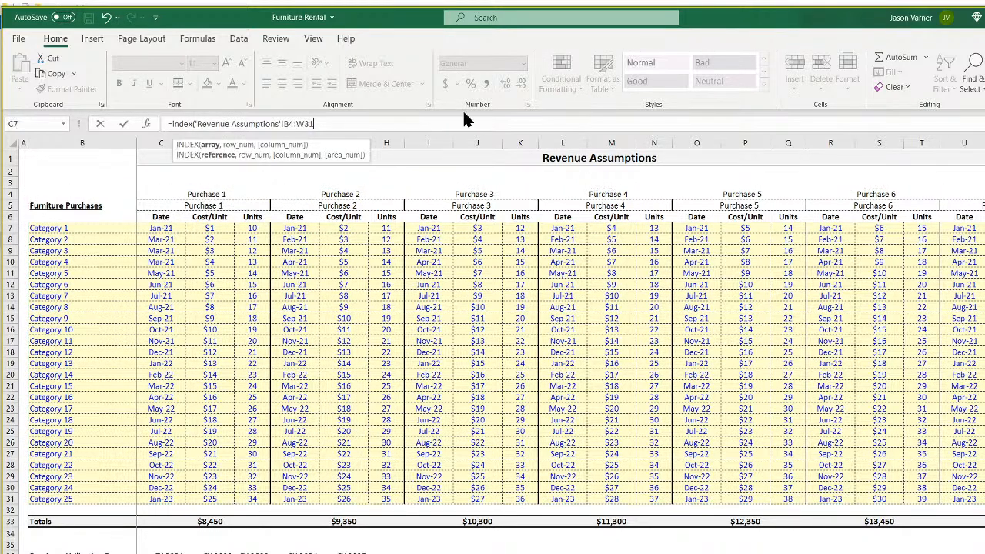
Add the row MATCH of matrix2!B3 within matrix1!B3:B27 with exact match.
text(,ma)
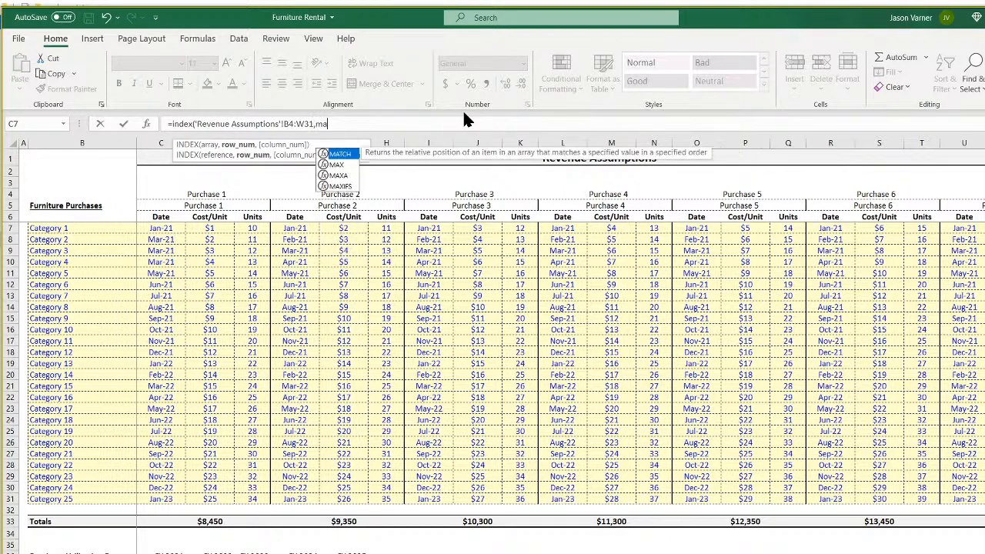
text(tch()
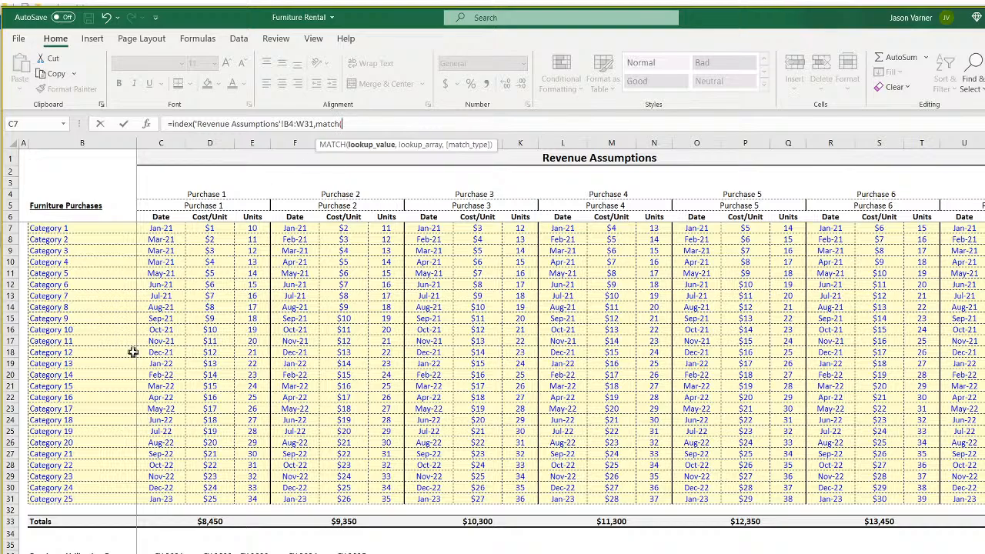
key(ctrl+Page_Down)
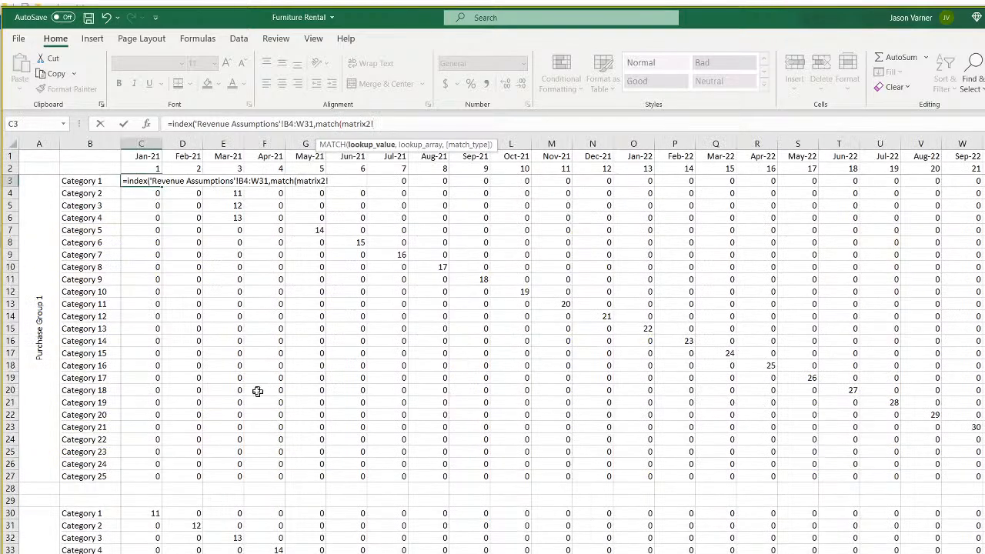
click(86, 182)
text(,)
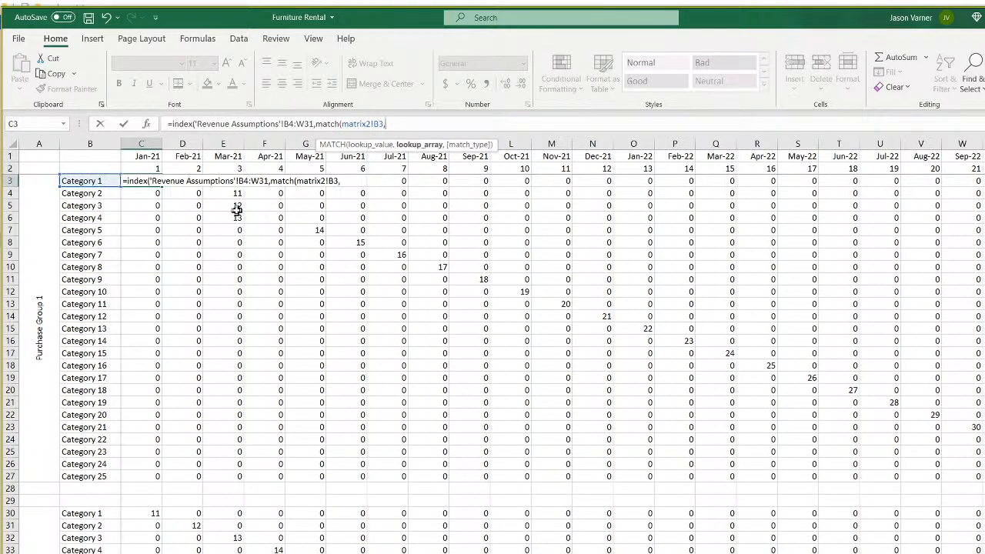
key(ctrl+Page_Up)
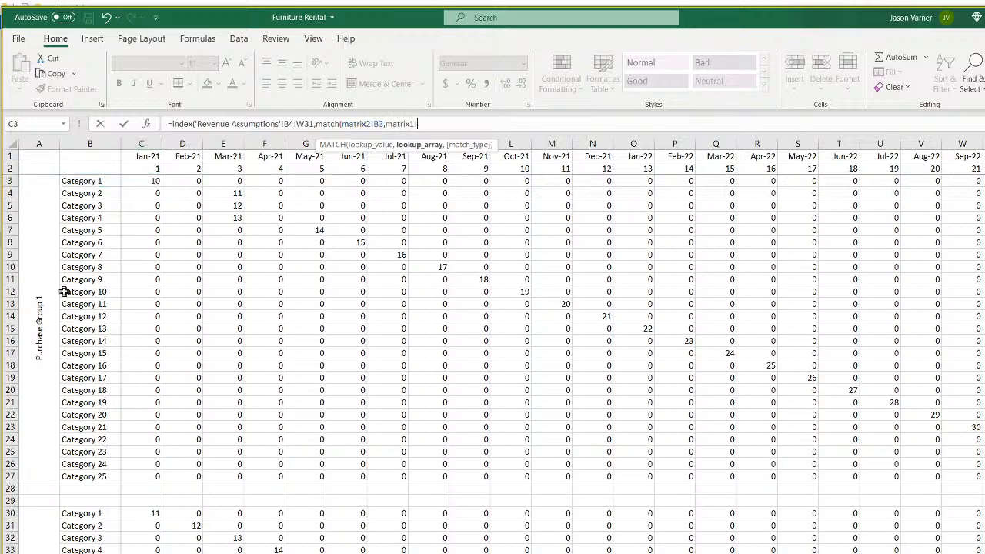
drag(103, 183, 105, 471)
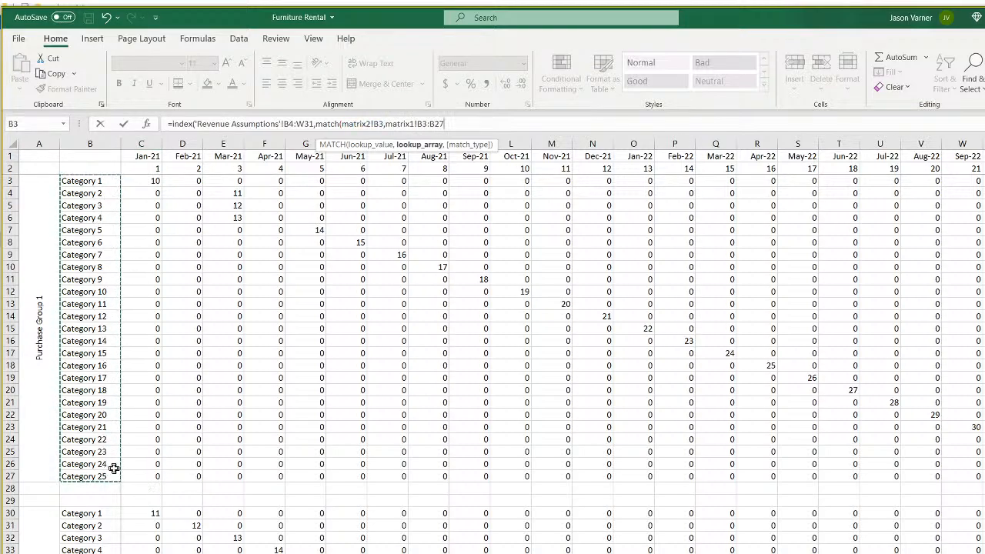
text(,0))
text(,match)
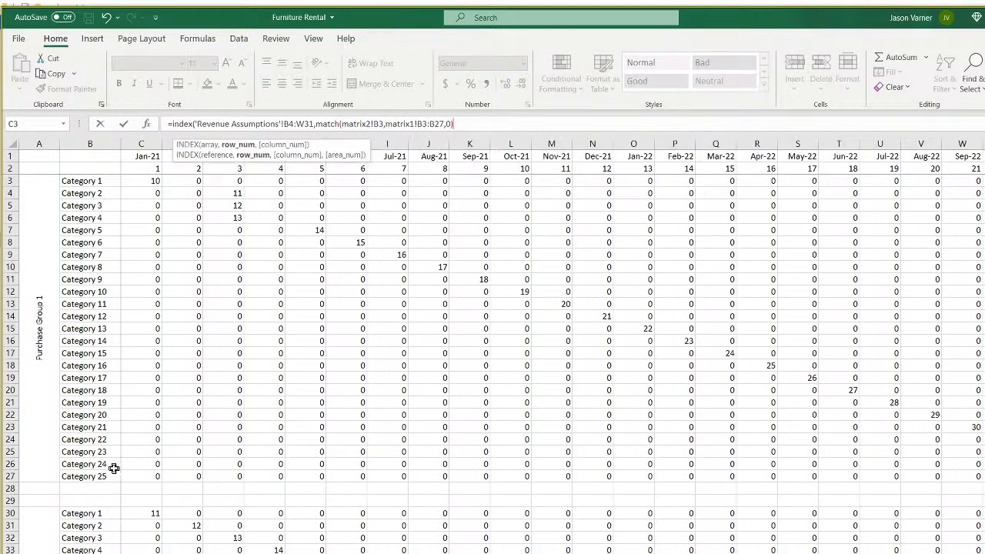
text(()
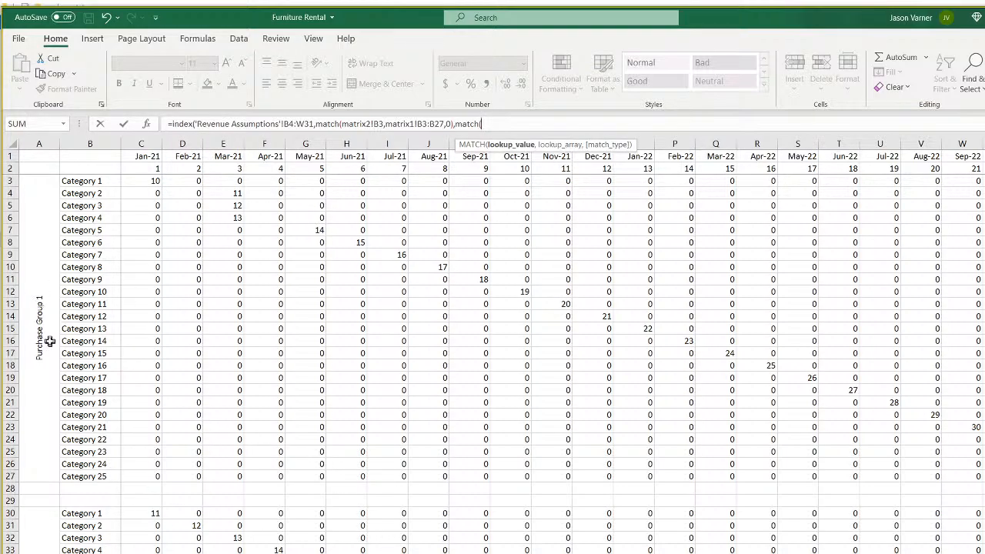
Add the column MATCH of matrix1!A3 within 'Revenue Assumptions'!B4:W4 and commit, giving #N/A.
click(44, 329)
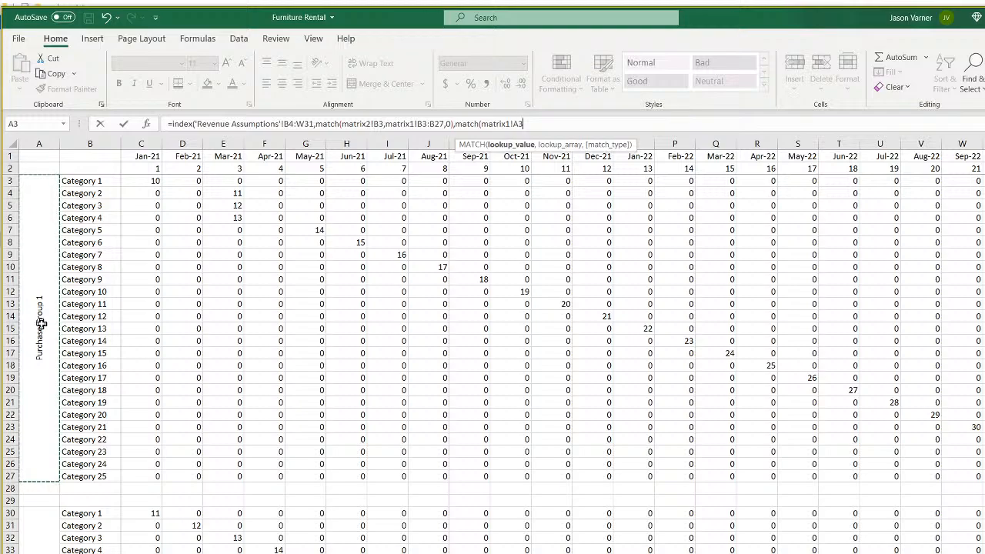
text(,)
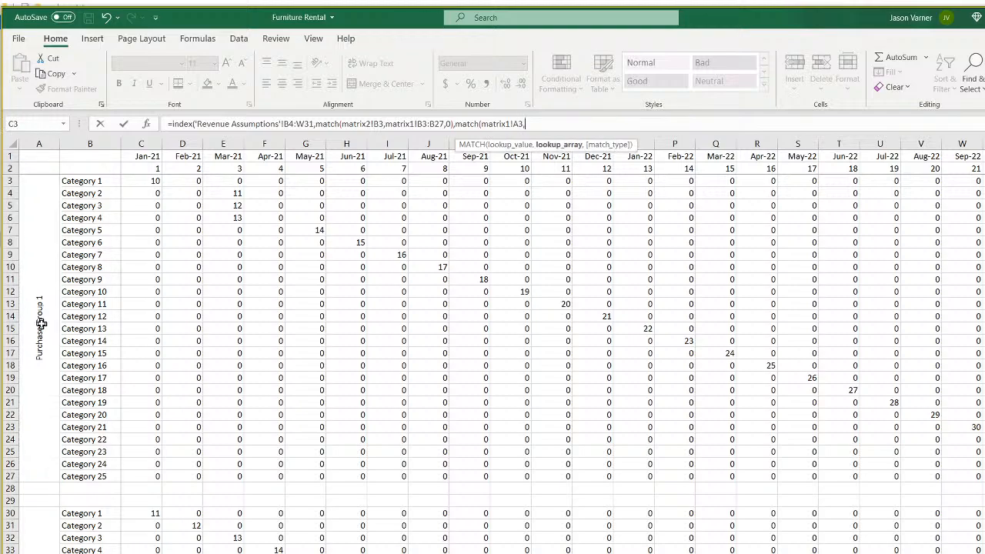
click(181, 553)
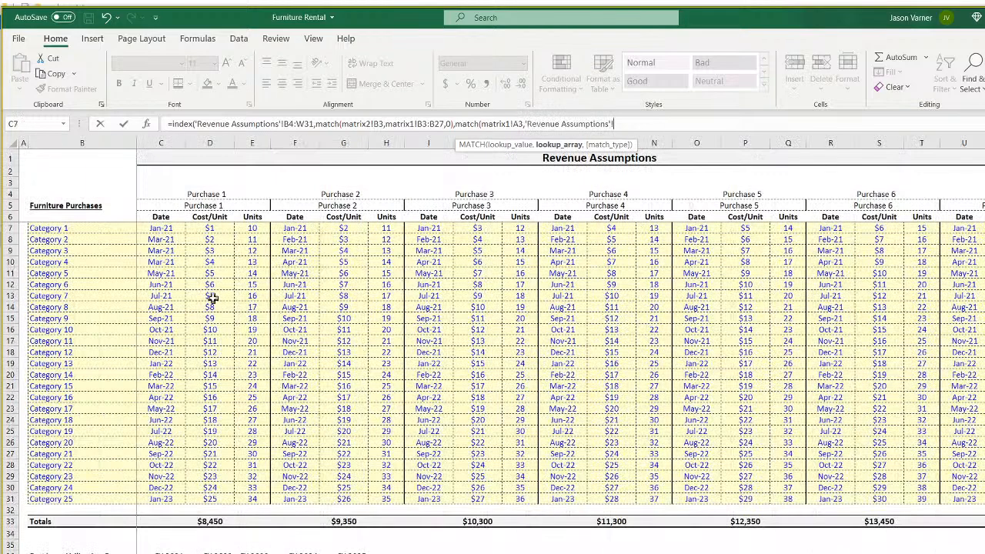
drag(38, 204, 384, 217)
drag(78, 191, 984, 194)
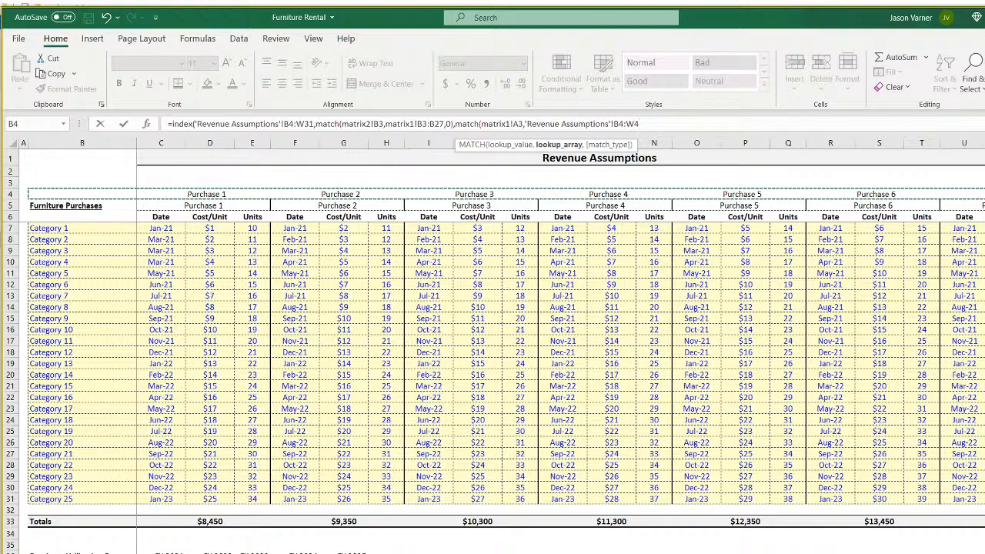
text(,0))
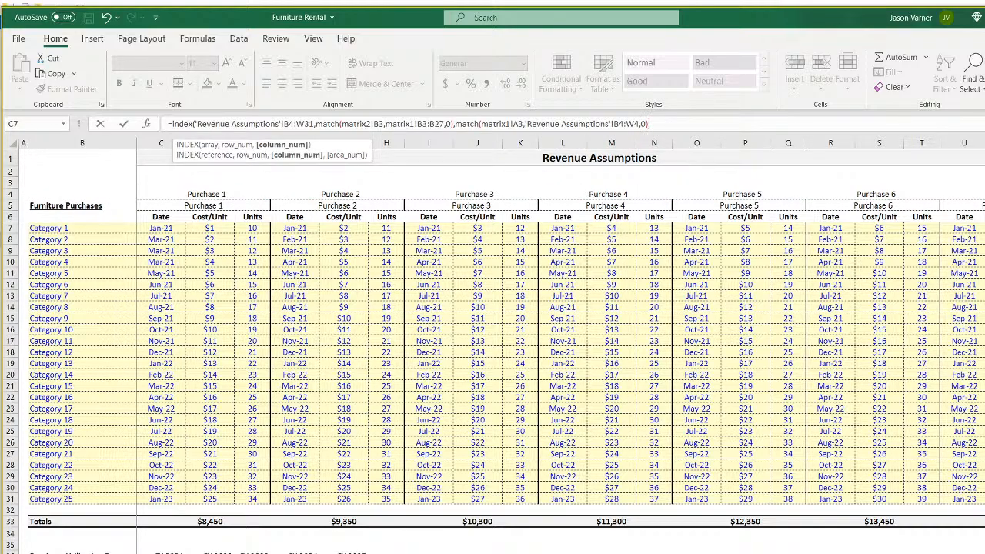
text())
key(Return)
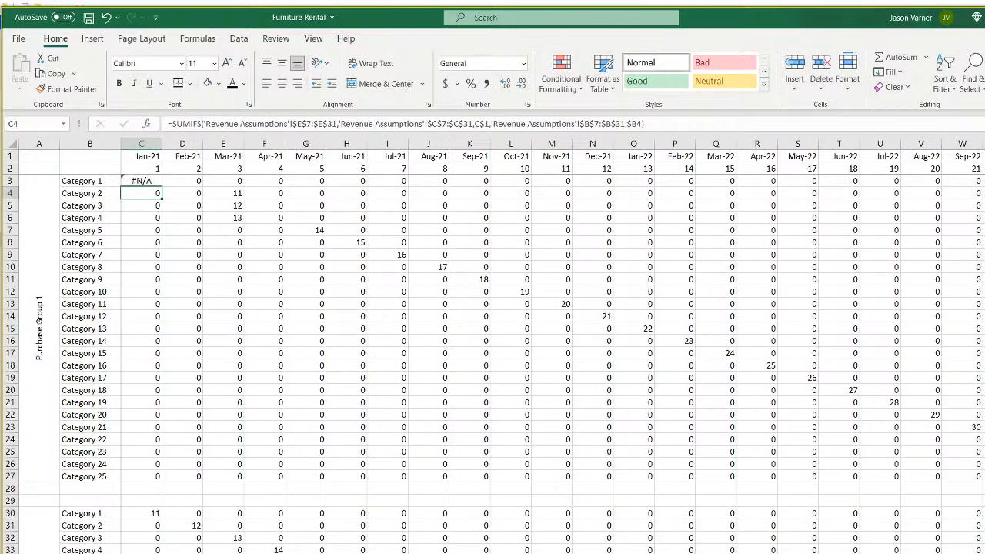
Link the first two column-A block labels to the Purchase 1 and Purchase 2 headers.
key(Left)
key(Left)
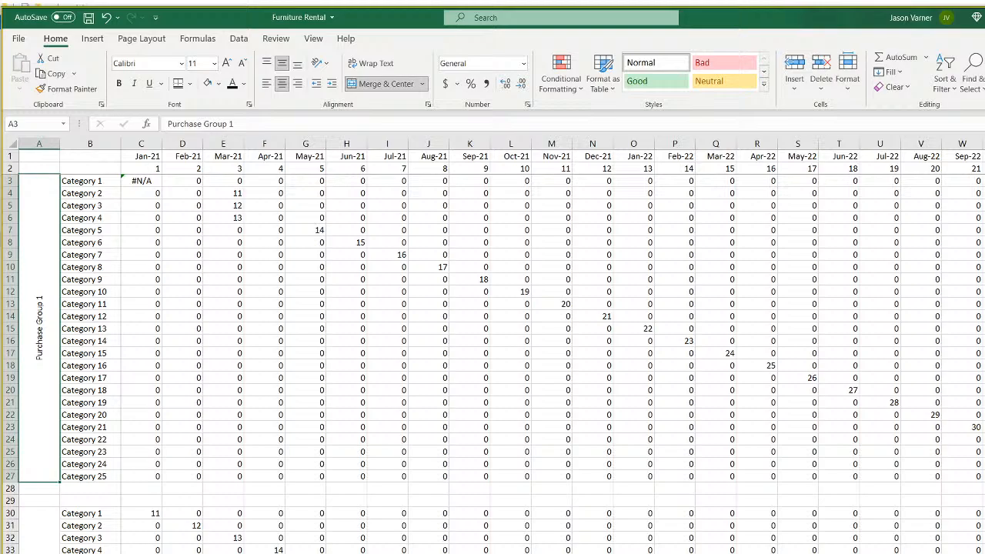
text(=)
key(ctrl+Page_Up)
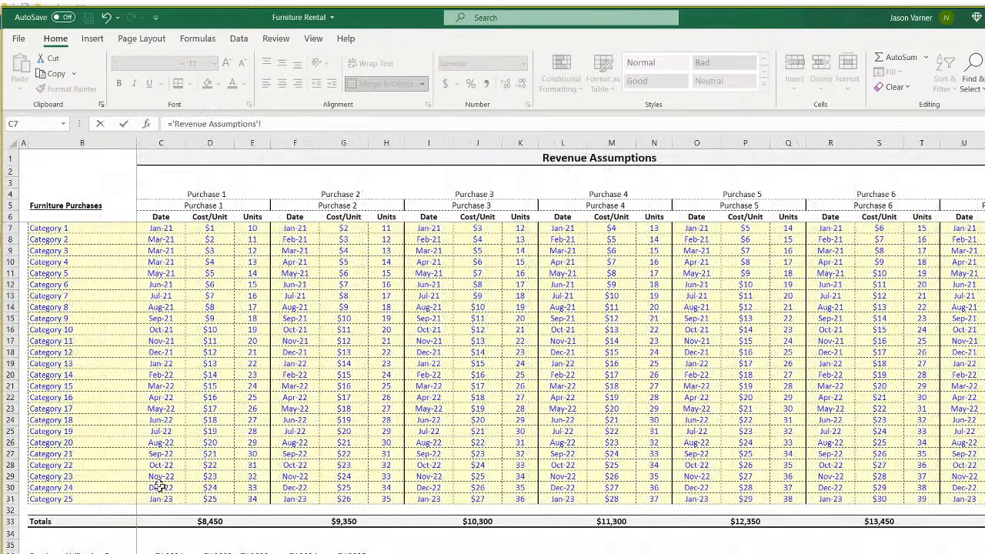
click(216, 198)
key(Return)
key(Down)
key(Down)
text(=)
key(ctrl+Page_Up)
click(339, 193)
key(Return)
Link the third and fourth block labels to the Purchase 3 and Purchase 4 headers.
scroll(340, 252, down, 1)
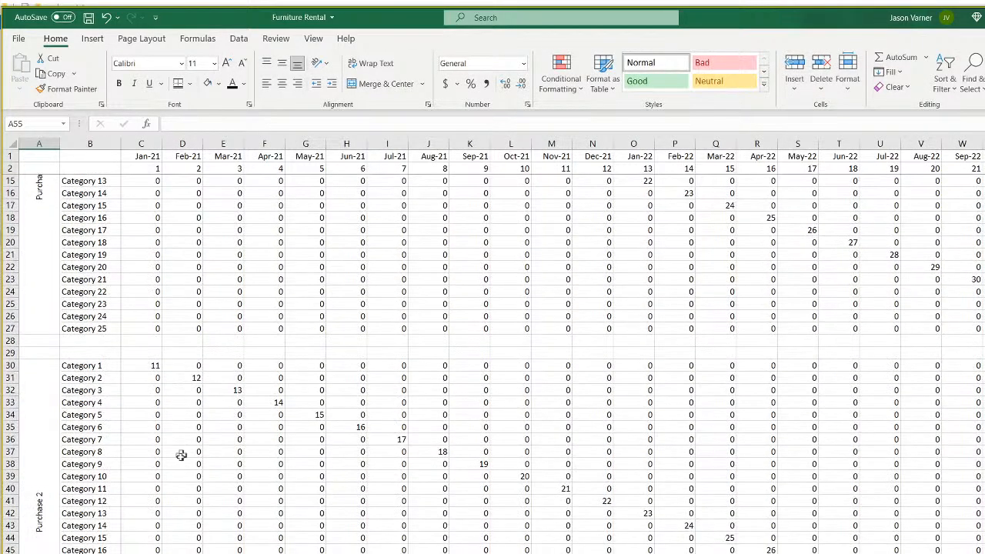
scroll(155, 502, down, 7)
click(34, 544)
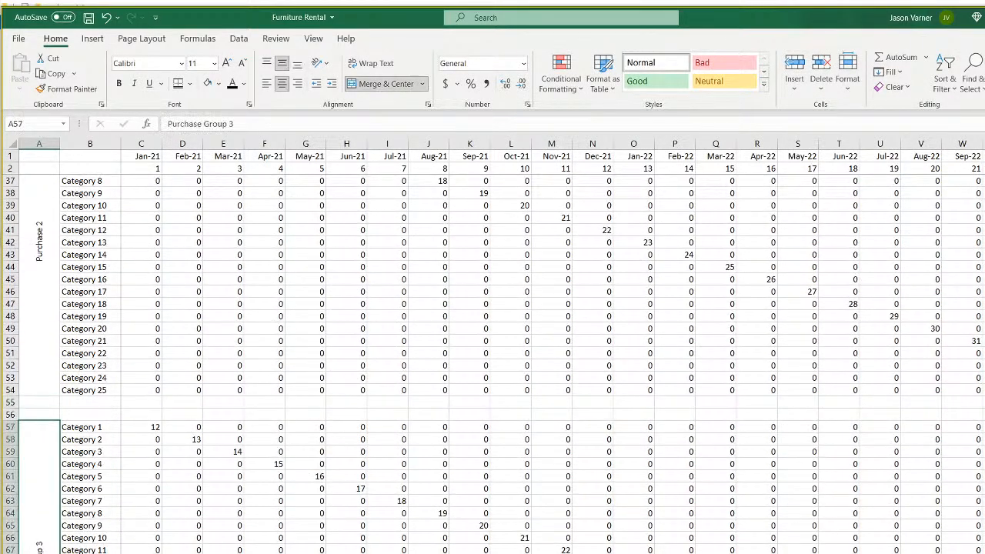
text(=)
key(ctrl+Page_Up)
click(482, 194)
key(Return)
scroll(42, 512, up, 2)
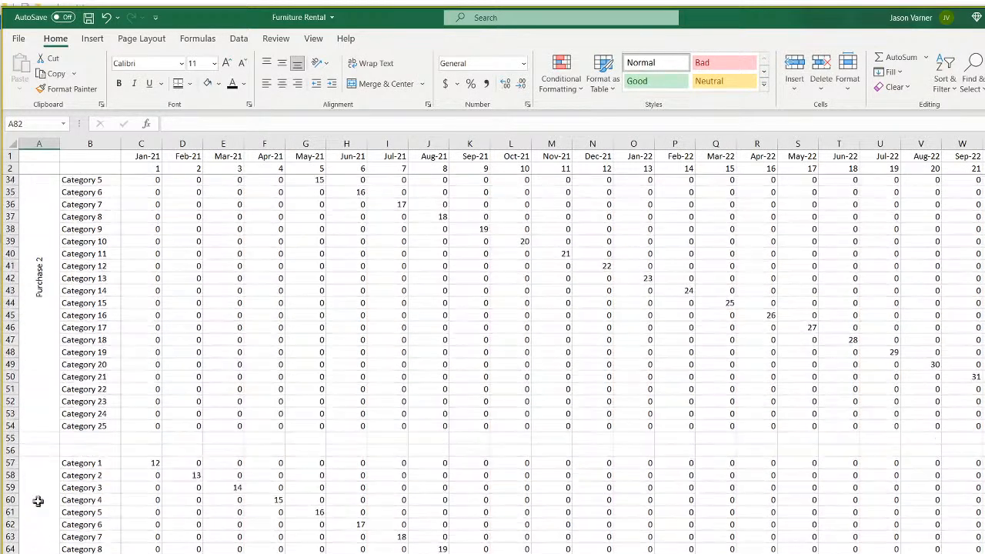
scroll(37, 500, down, 10)
click(37, 501)
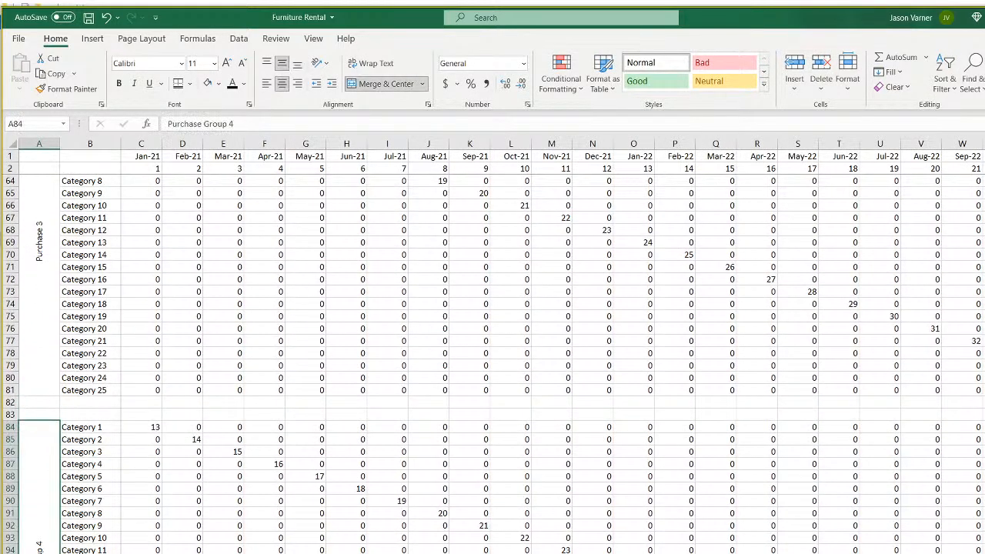
text(=)
key(ctrl+Page_Up)
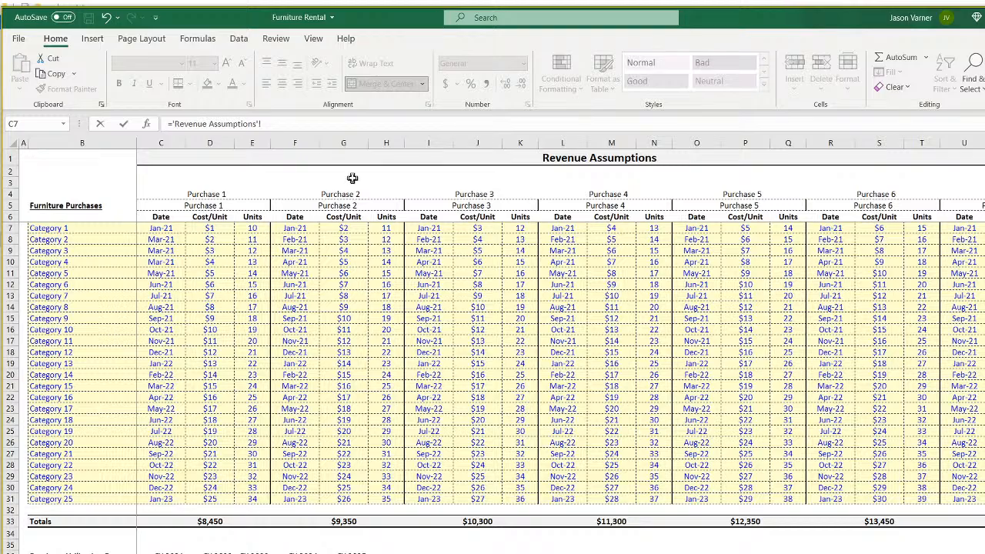
click(617, 193)
key(Return)
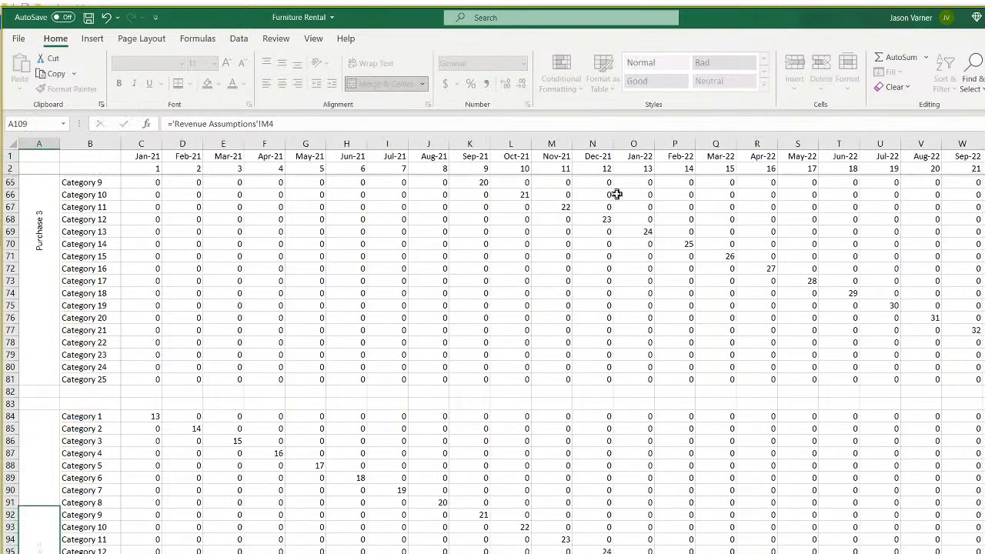
Link the fifth block label to the Purchase 5 header.
scroll(182, 471, down, 1)
scroll(182, 471, down, 2)
click(35, 447)
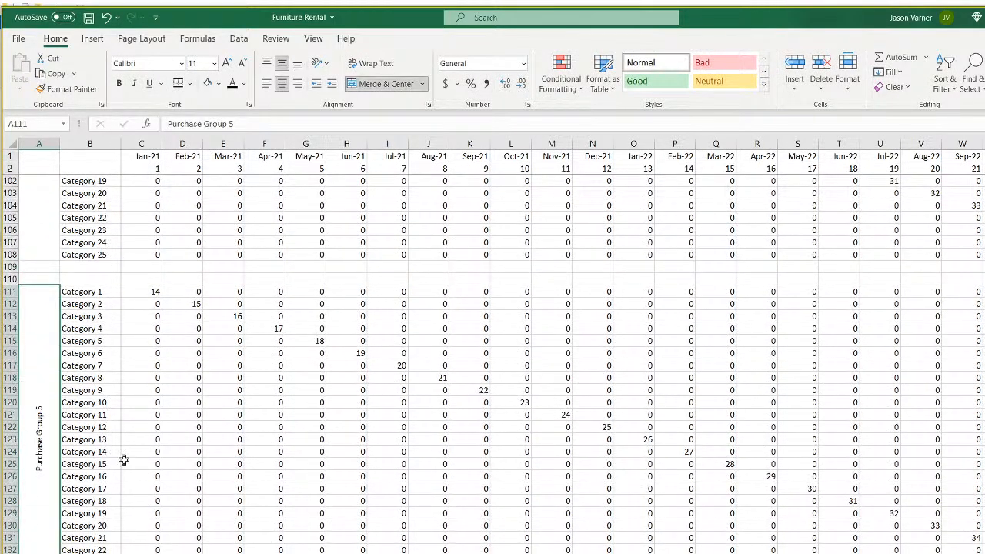
text(=)
key(ctrl+Page_Up)
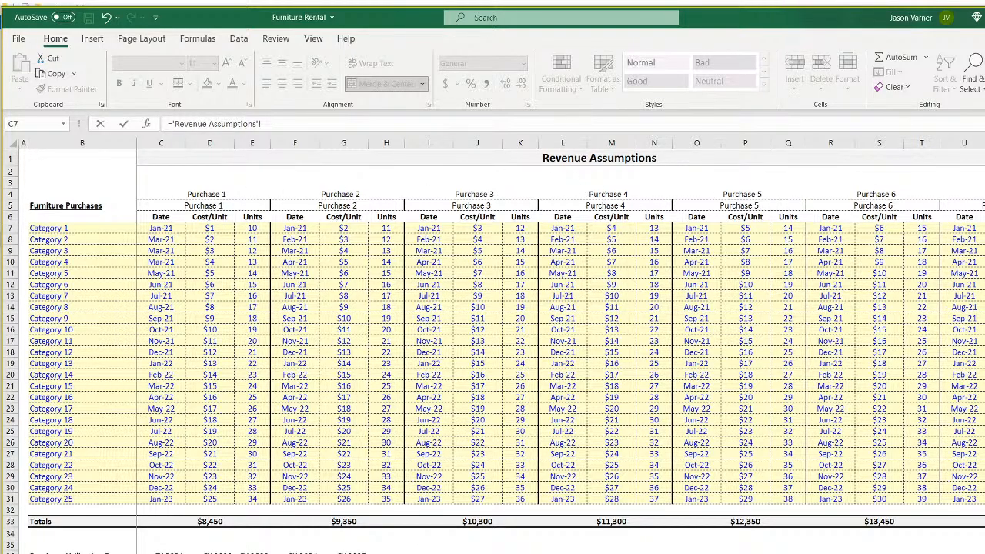
key(ctrl+Page_Down)
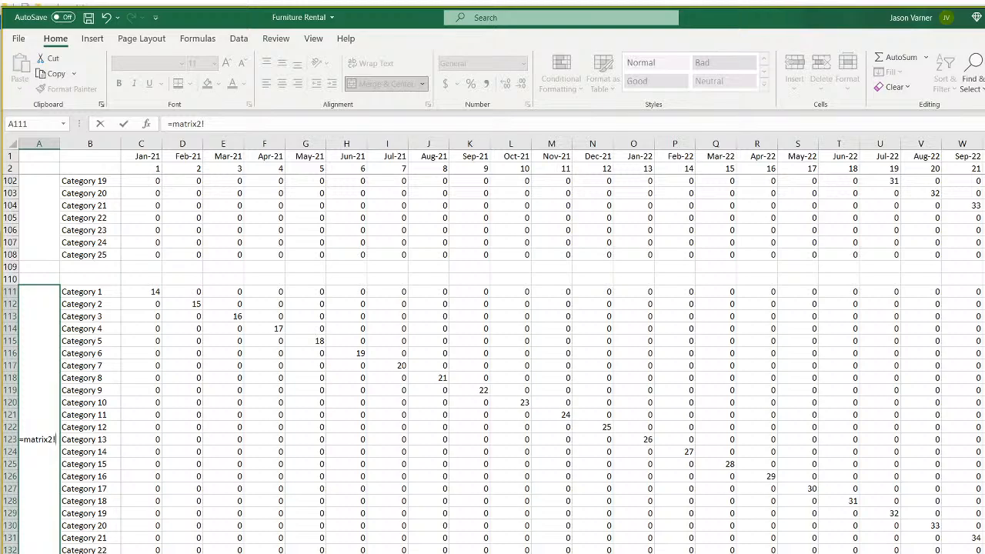
scroll(151, 550, up, 4)
scroll(152, 549, down, 4)
key(ctrl+Page_Up)
click(742, 194)
key(Return)
Link the next two block labels to the Purchase 6 and Purchase 7 headers.
scroll(205, 369, down, 7)
click(40, 470)
text(=)
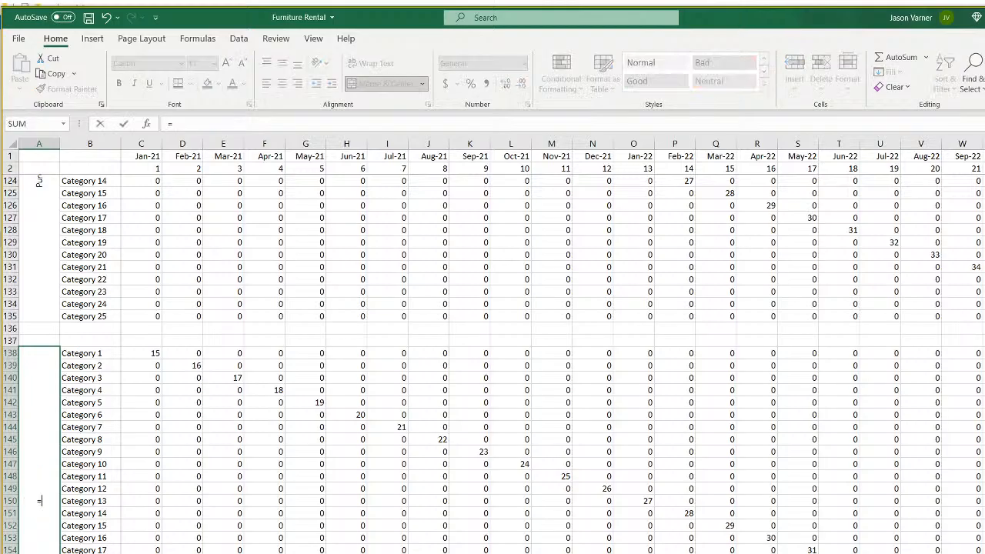
key(ctrl+Page_Up)
click(874, 194)
key(Return)
scroll(145, 552, down, 6)
click(44, 536)
text(=)
key(ctrl+Page_Up)
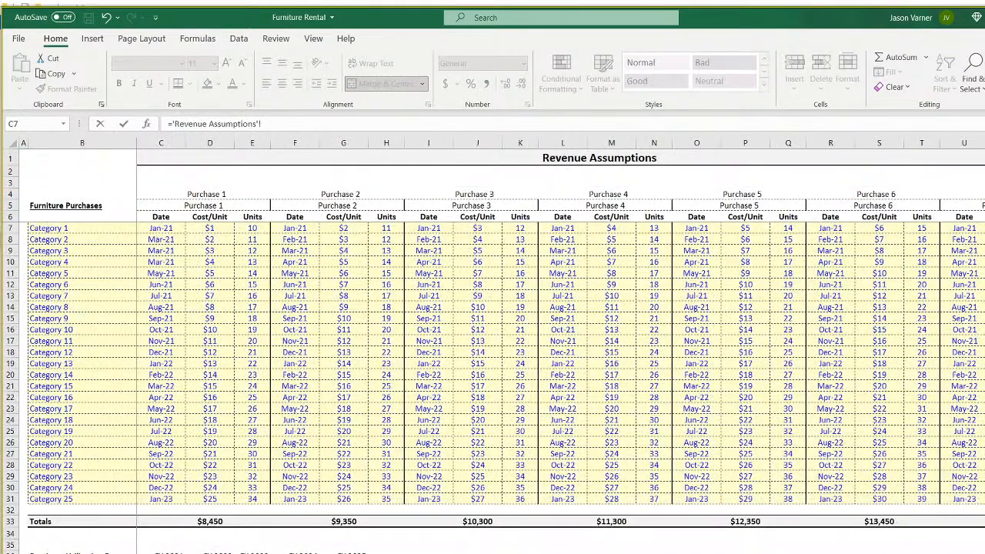
key(Return)
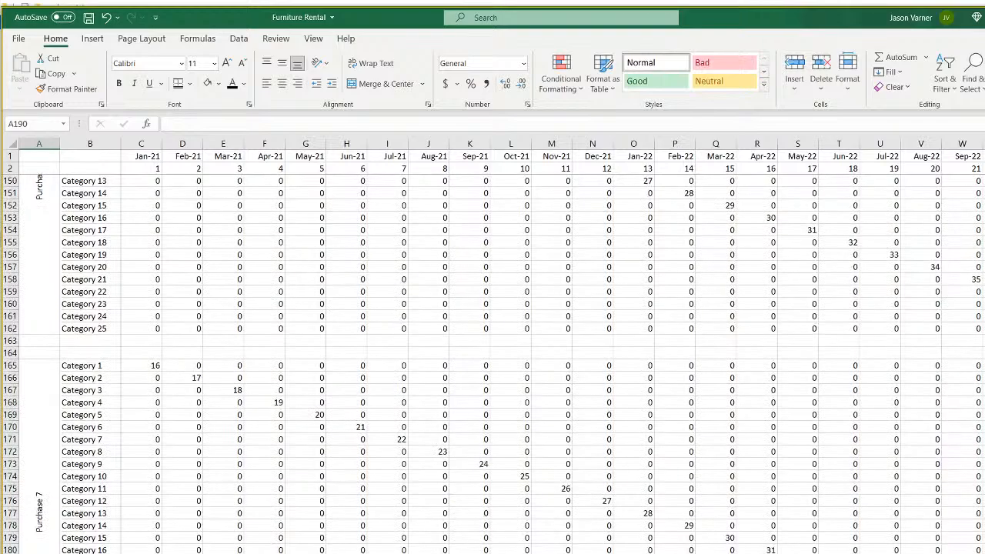
key(ctrl+Page_Up)
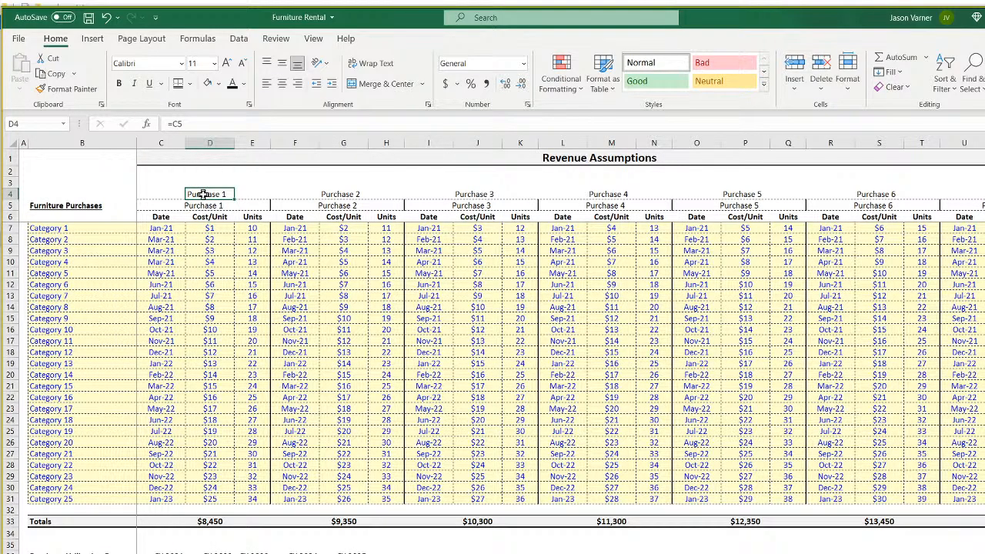
Inspect the row 4 header formulas and the merged Purchase labels in row 5.
click(11, 194)
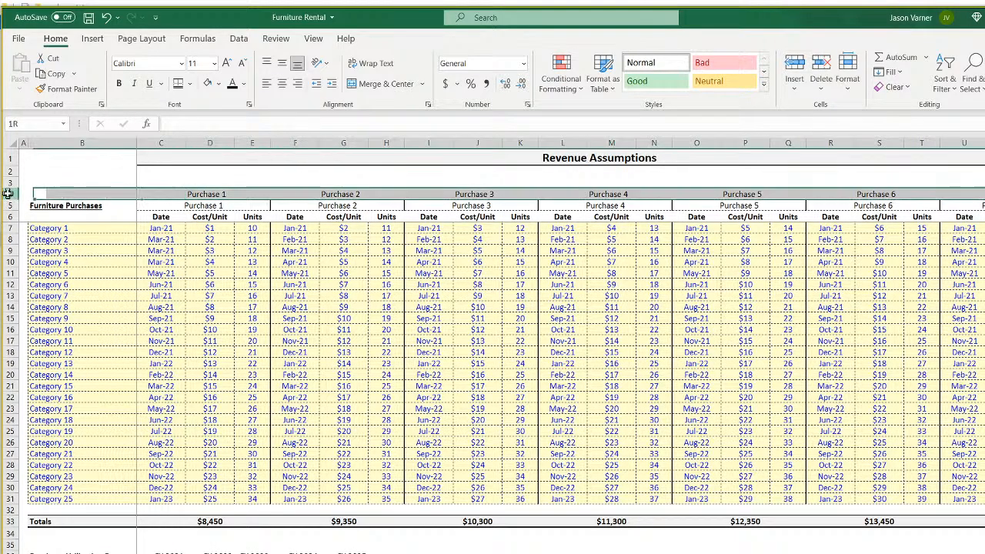
click(348, 195)
click(462, 194)
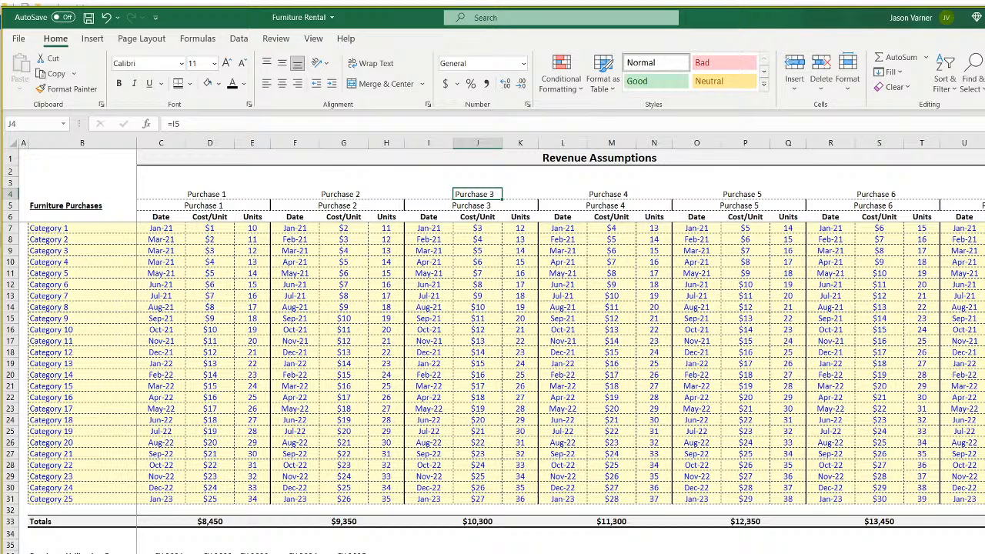
click(984, 194)
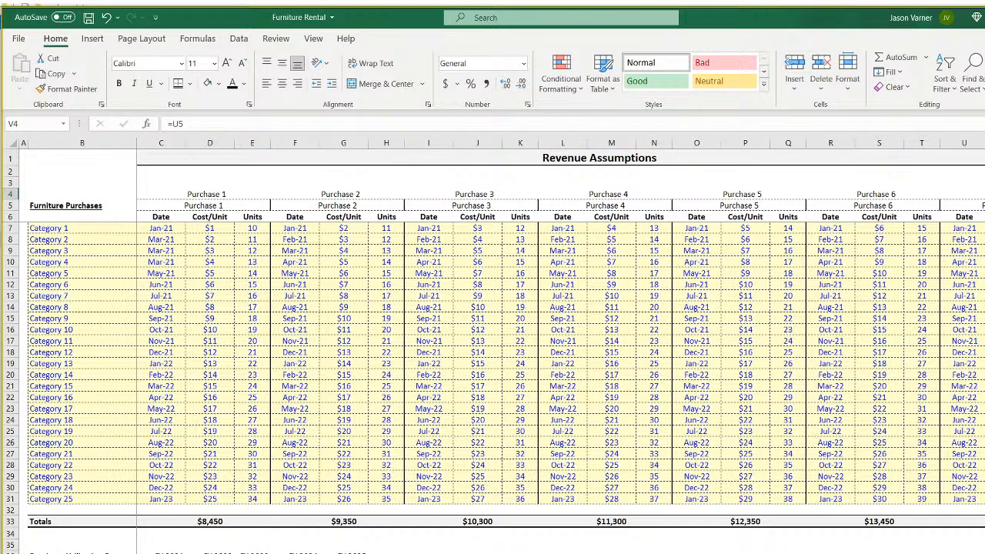
click(984, 205)
click(213, 206)
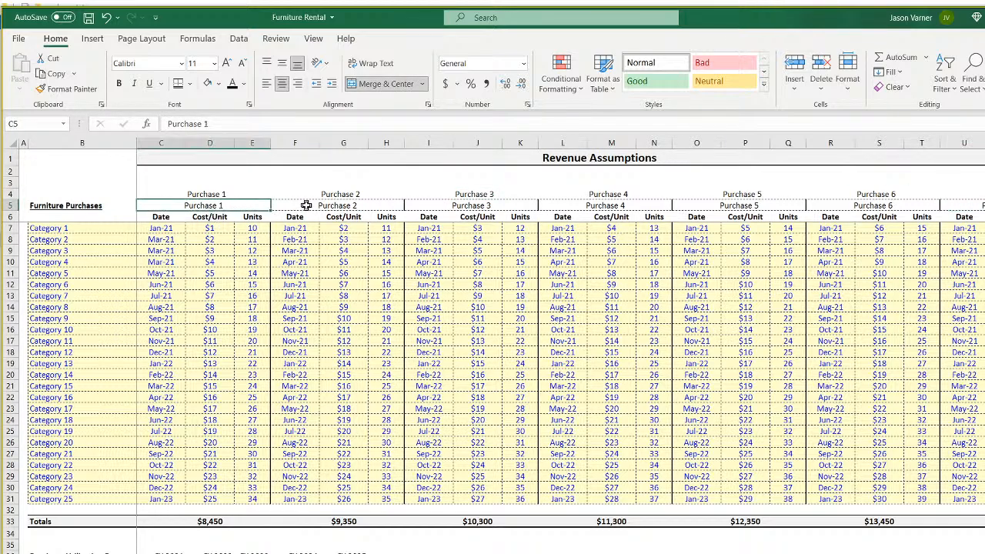
click(323, 202)
click(233, 210)
click(228, 193)
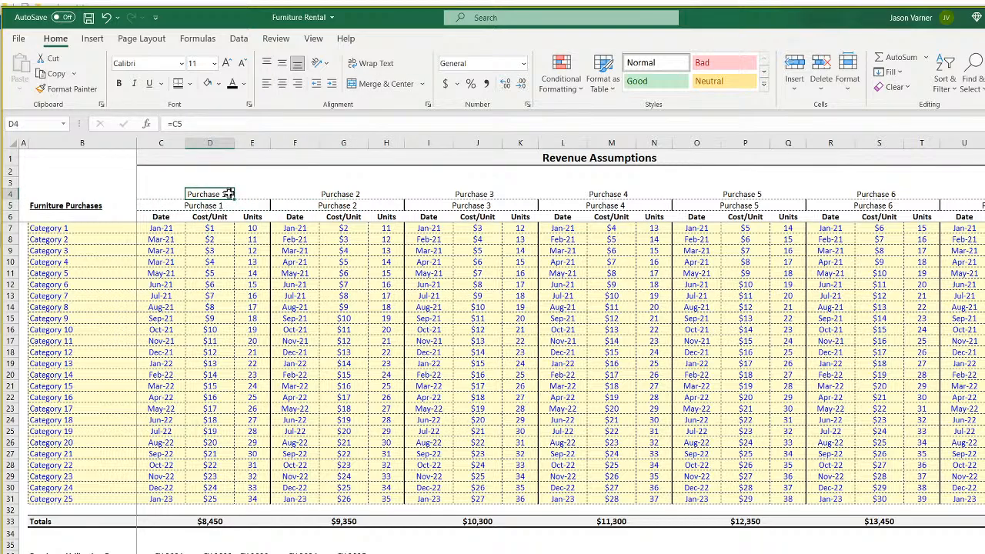
click(204, 206)
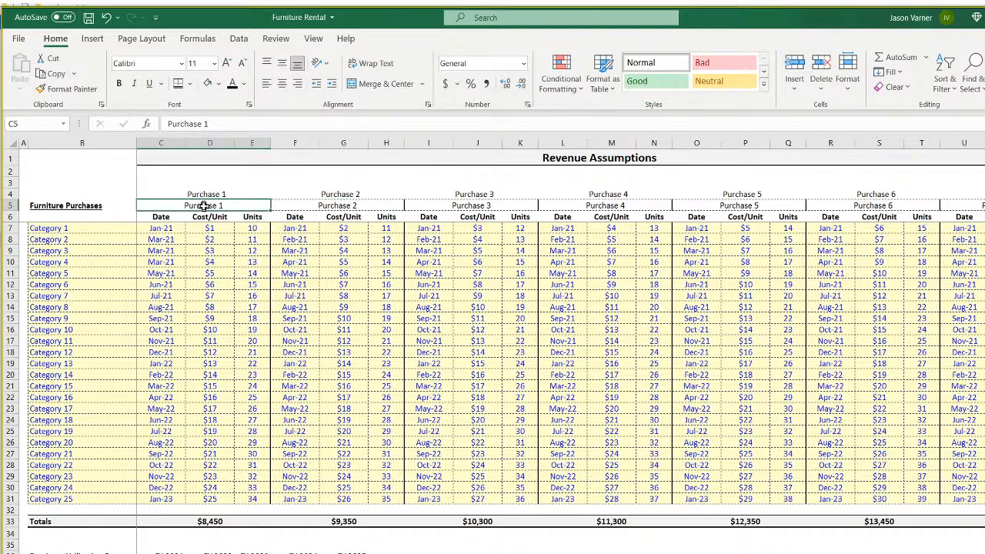
Copy the row 5 Purchase 1–6 labels and paste them into row 4 as values.
drag(204, 206, 982, 206)
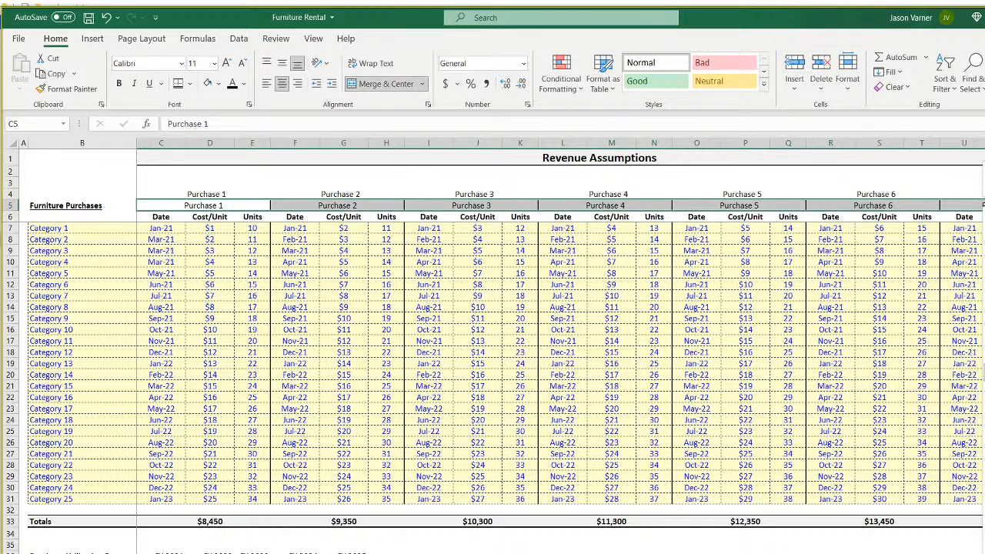
key(Delete)
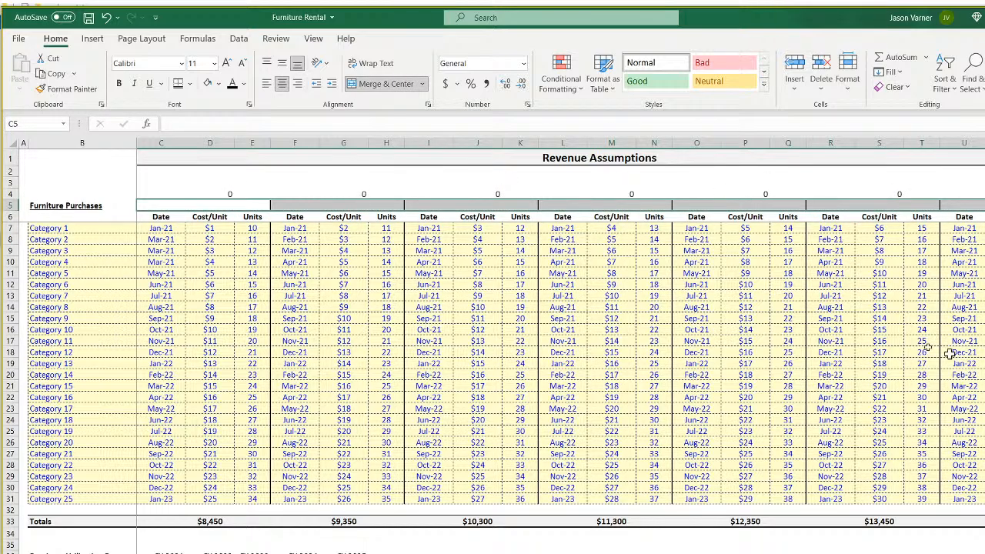
click(106, 17)
right_click(240, 203)
click(273, 228)
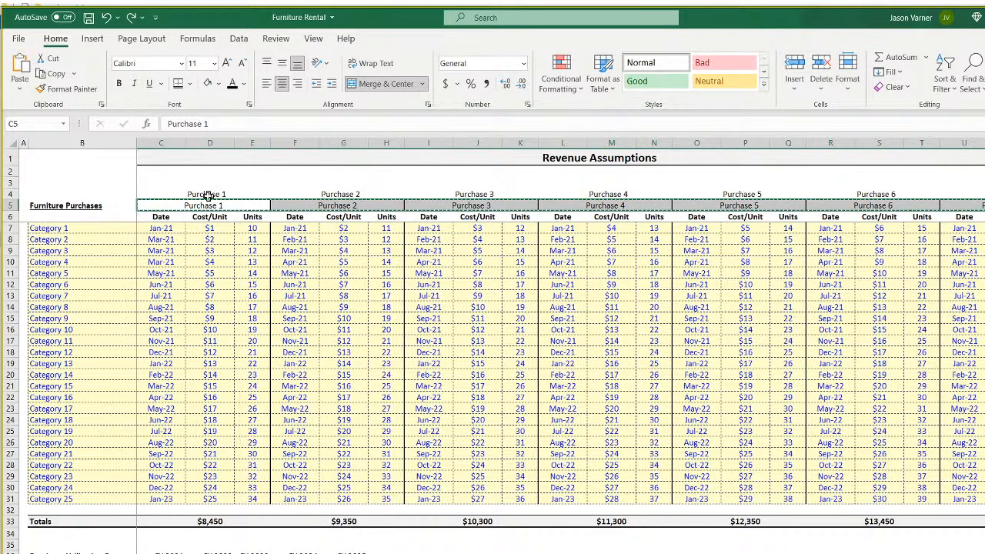
drag(204, 194, 969, 194)
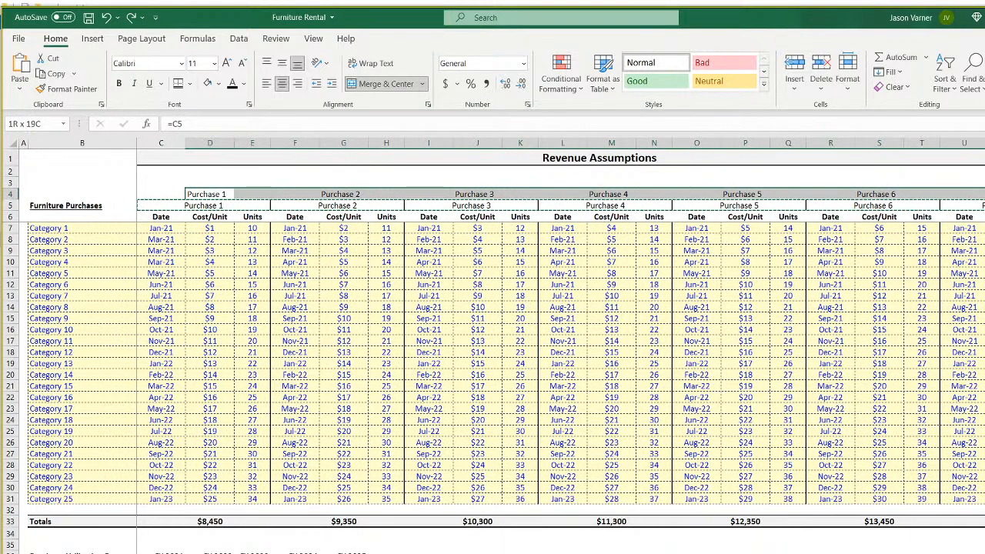
right_click(260, 195)
click(302, 200)
click(206, 194)
Unmerge the row 4–5 header cells with Merge & Center and clear row 5's labels.
drag(195, 196, 977, 193)
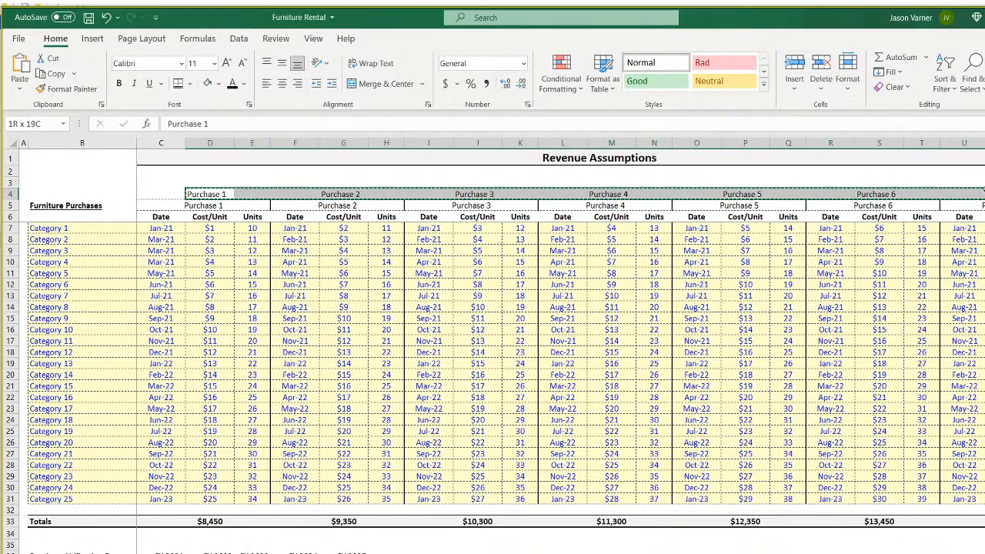
drag(227, 211, 981, 202)
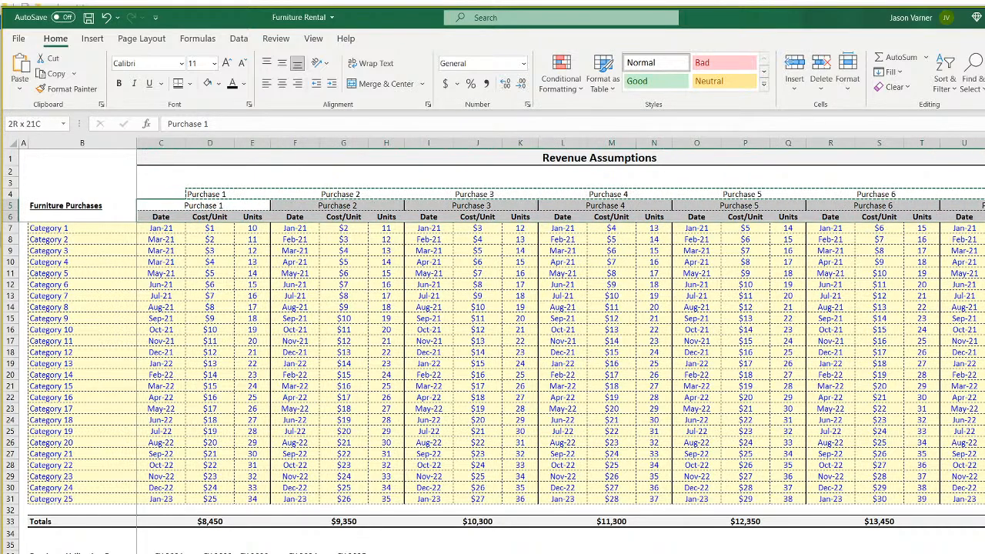
click(375, 83)
click(367, 165)
mouse_move(154, 205)
mouse_down()
mouse_move(980, 207)
mouse_move(774, 195)
mouse_move(213, 193)
mouse_up()
key(Delete)
Copy the row 4 purchase labels into row 5, then reselect row 4's labels.
right_click(215, 195)
click(241, 222)
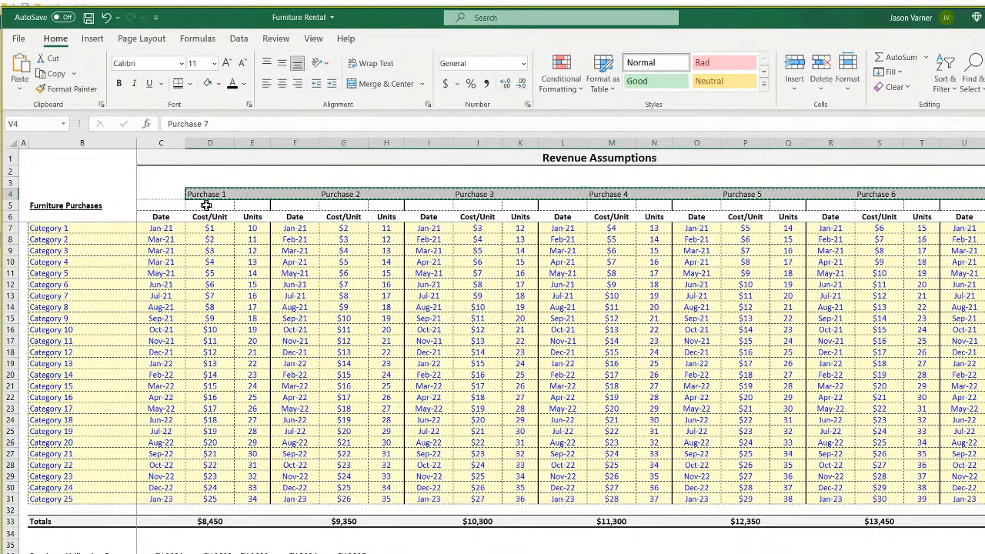
right_click(220, 206)
click(247, 273)
click(254, 290)
drag(168, 195, 982, 198)
Clear the duplicate row 4 labels and put an outside border around the Purchase 1 header C5:E5.
key(Delete)
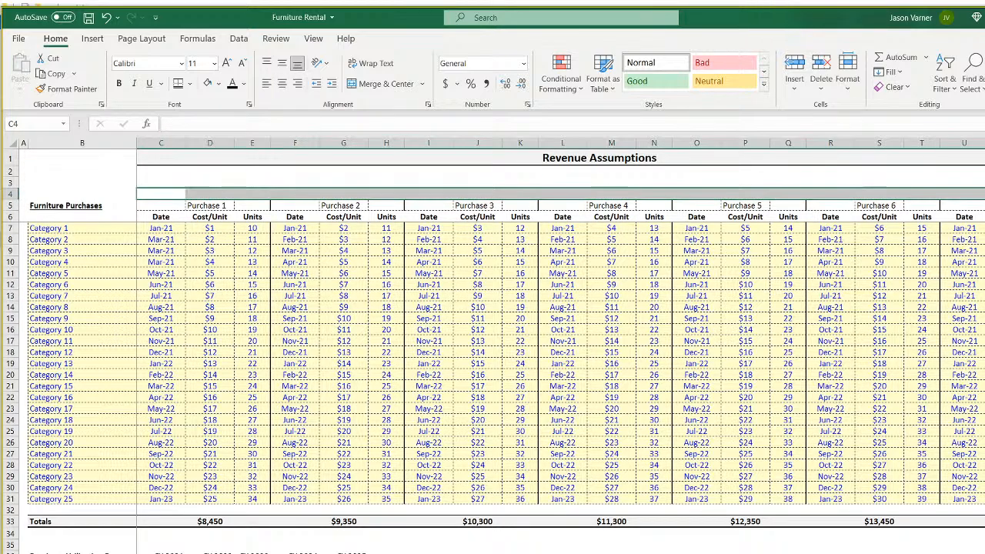
click(775, 320)
drag(143, 205, 261, 205)
click(189, 84)
click(235, 229)
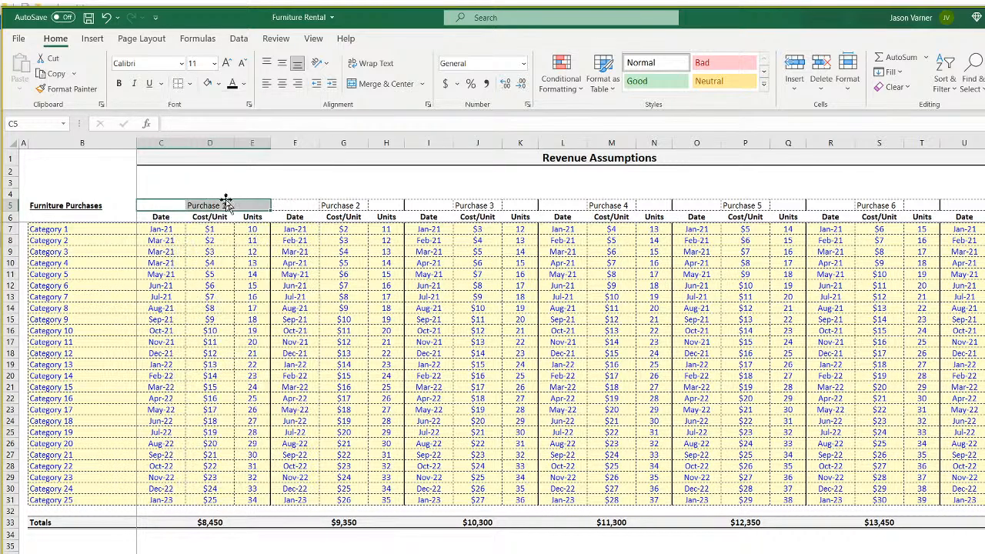
Add a right border to the Purchase 1 header cells C5:E5.
click(343, 205)
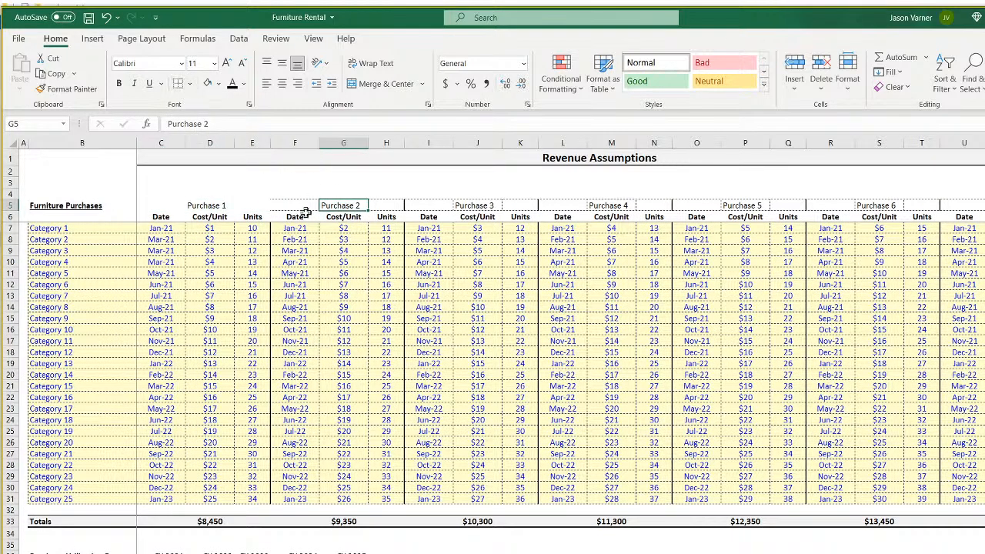
drag(221, 205, 984, 206)
click(408, 307)
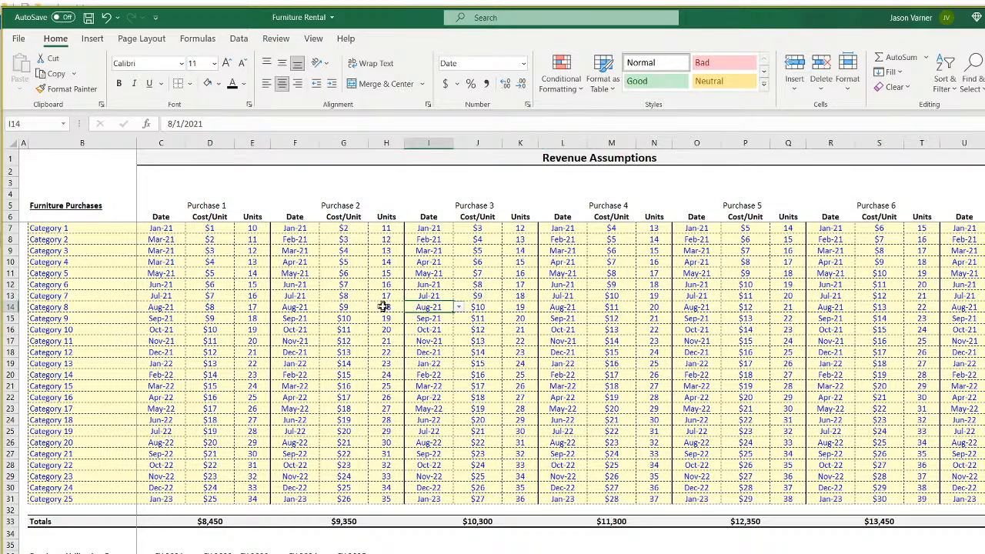
click(217, 206)
drag(167, 207, 248, 207)
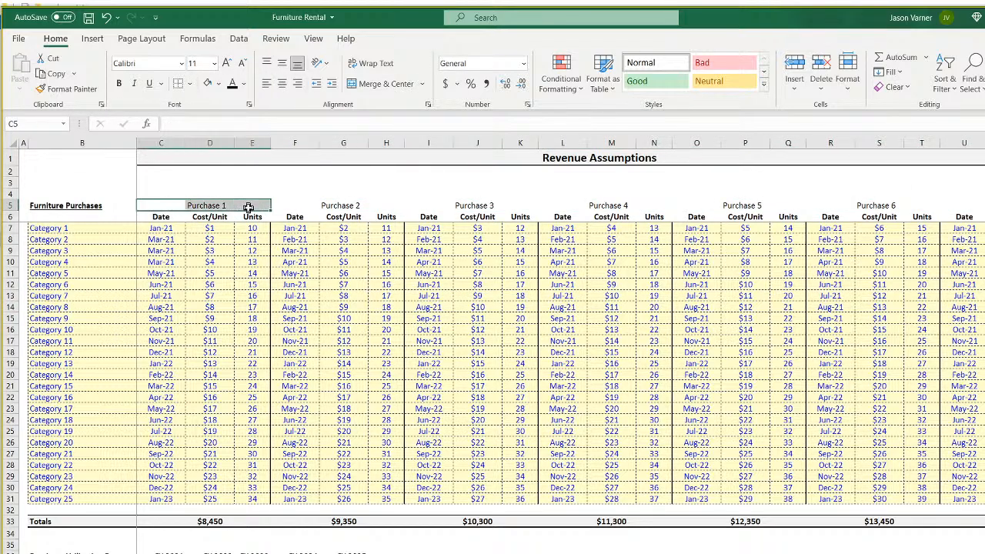
click(189, 83)
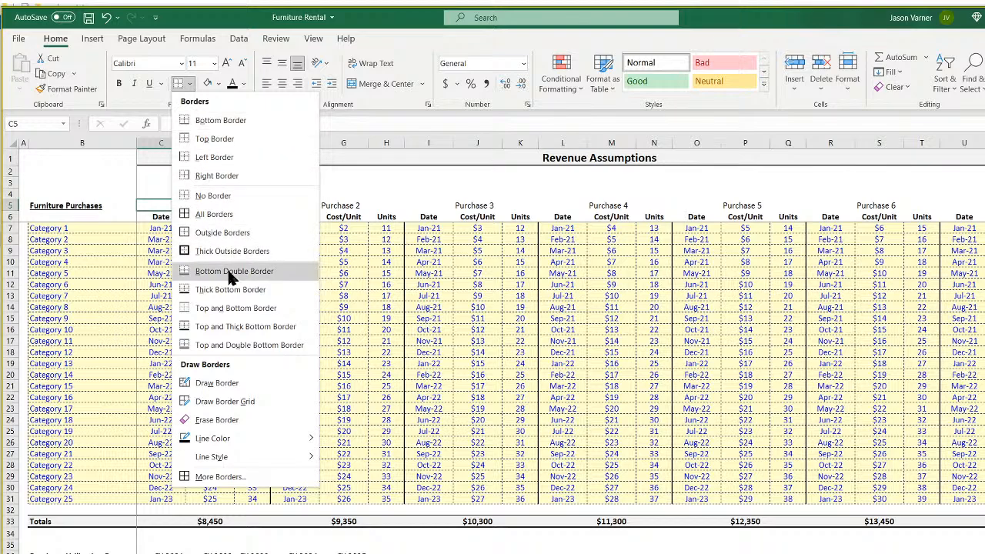
click(219, 183)
click(282, 285)
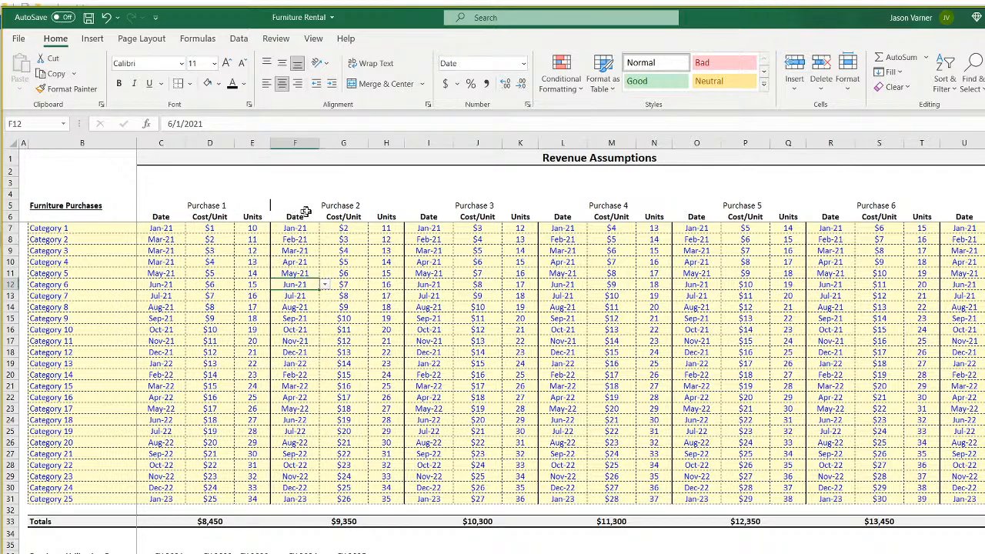
Give the header end cells H5, K5, N5, Q5 and T5 right borders.
click(209, 204)
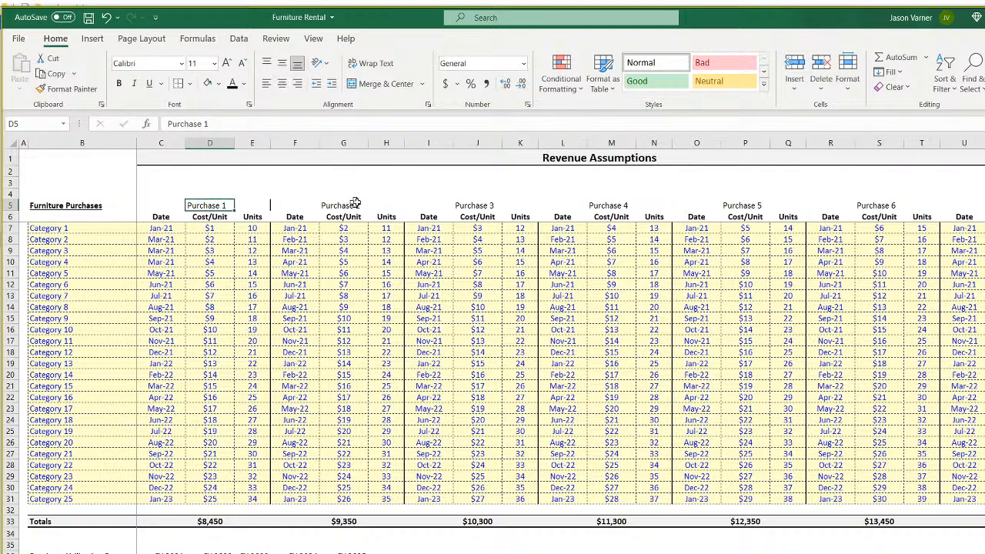
click(388, 201)
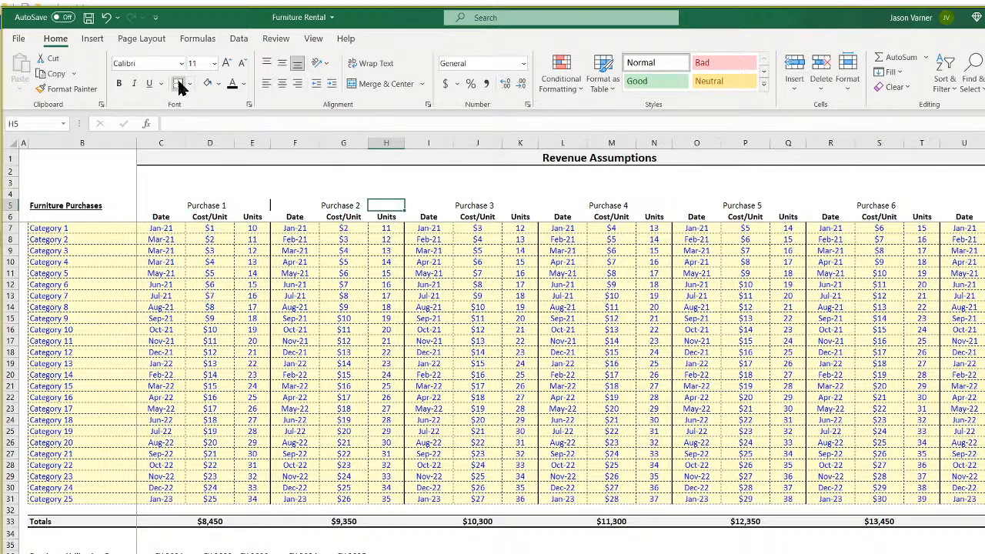
click(504, 202)
click(178, 83)
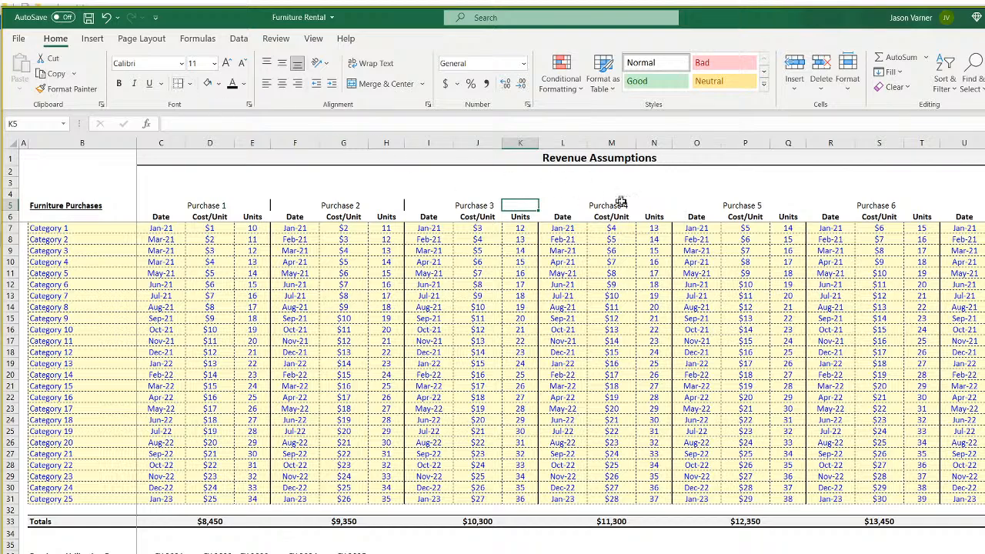
click(628, 199)
click(177, 83)
click(791, 205)
click(178, 83)
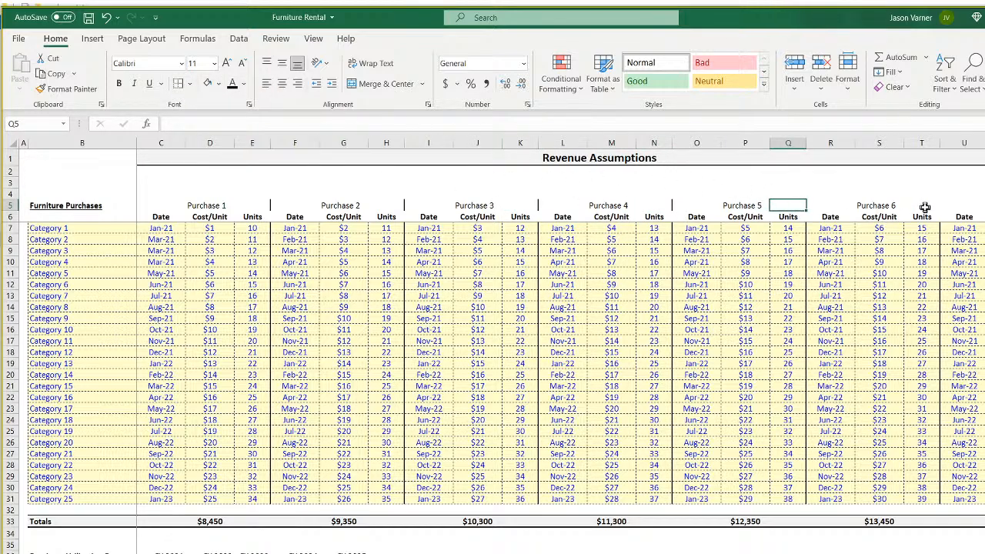
click(918, 202)
click(178, 84)
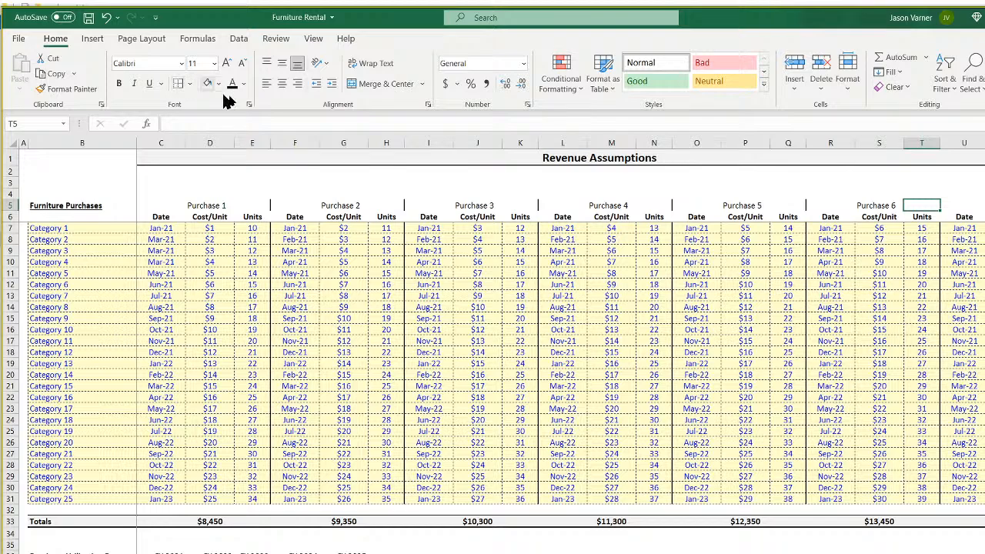
click(959, 204)
click(984, 204)
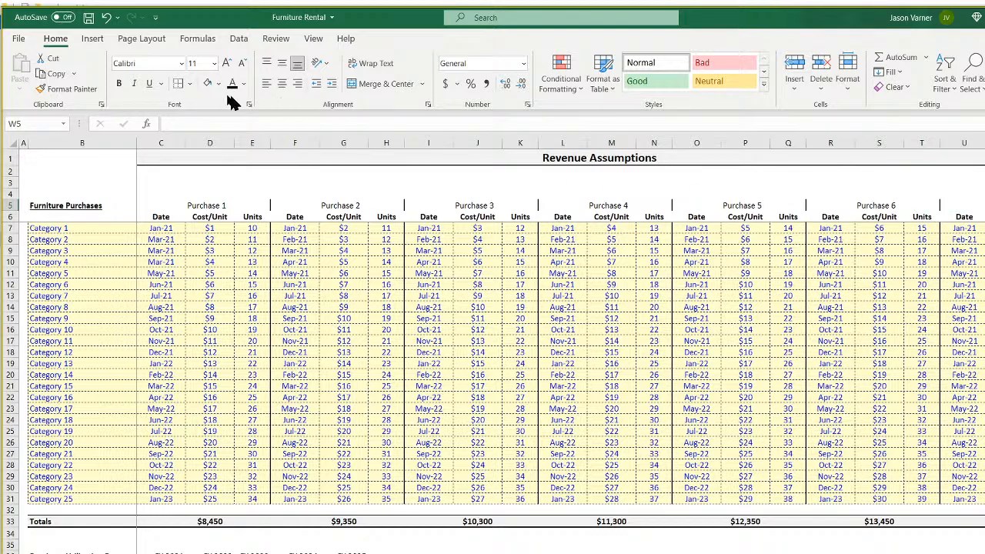
click(485, 386)
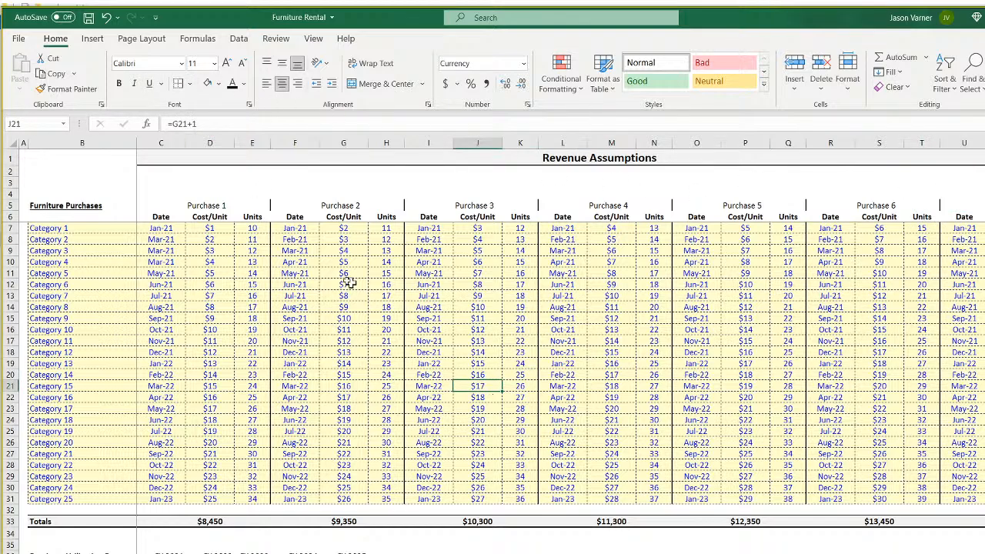
Switch the border line style to dashed and add a dashed bottom border under Purchase 1.
click(205, 205)
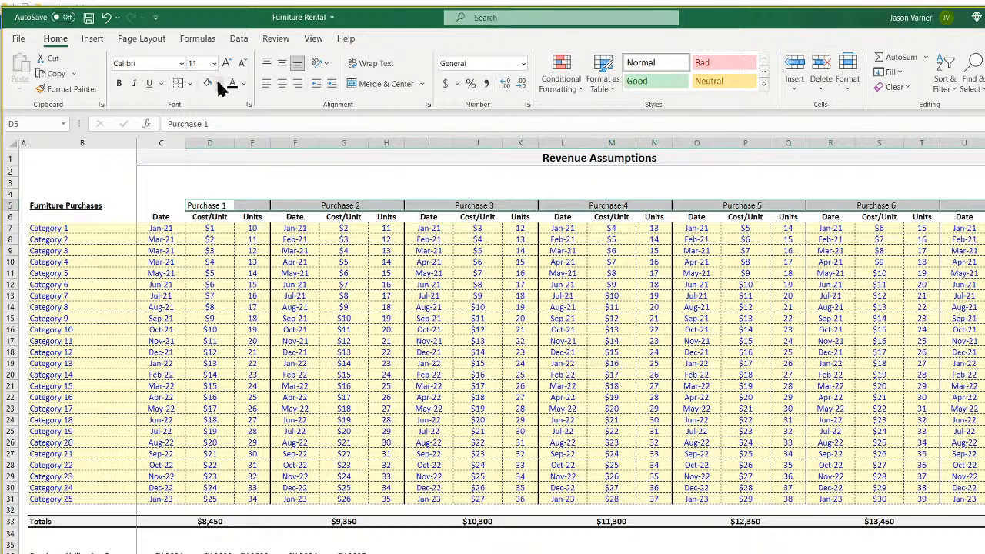
click(192, 84)
click(223, 121)
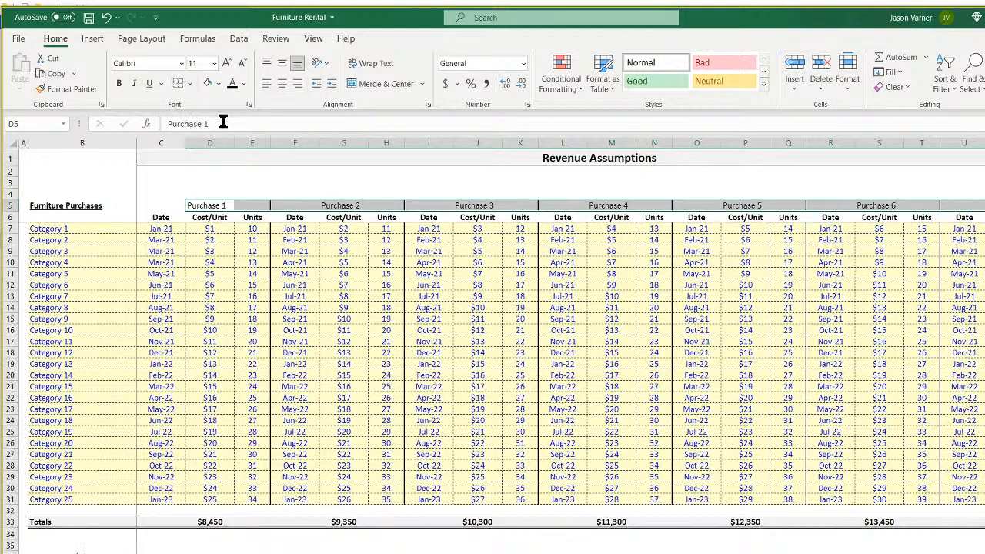
click(190, 84)
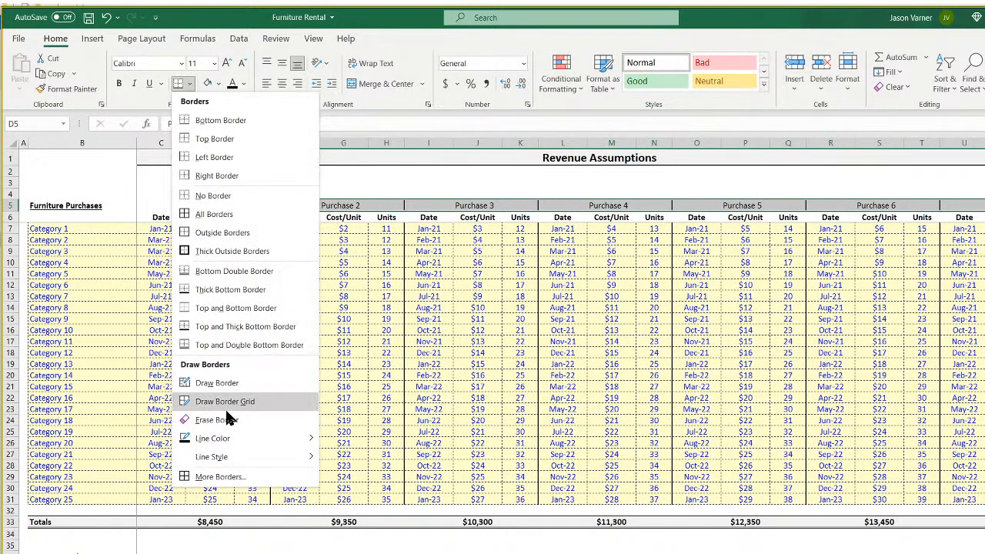
mouse_move(227, 440)
mouse_move(239, 460)
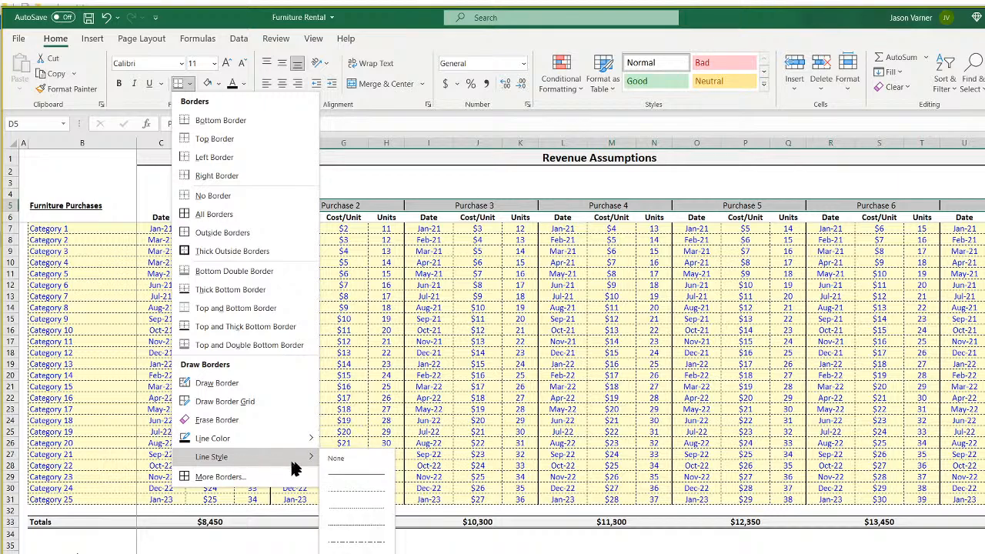
click(362, 492)
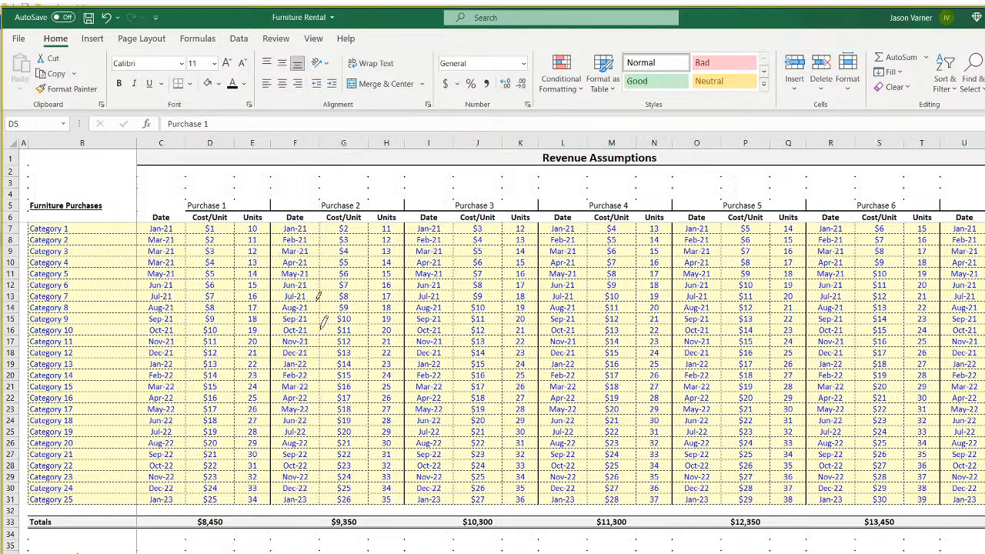
click(178, 83)
click(274, 341)
click(158, 204)
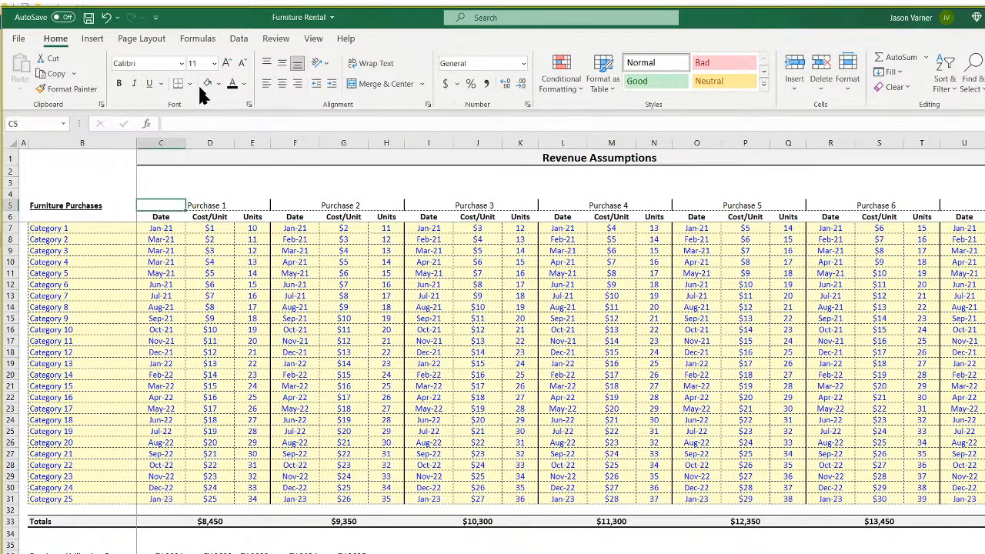
click(220, 377)
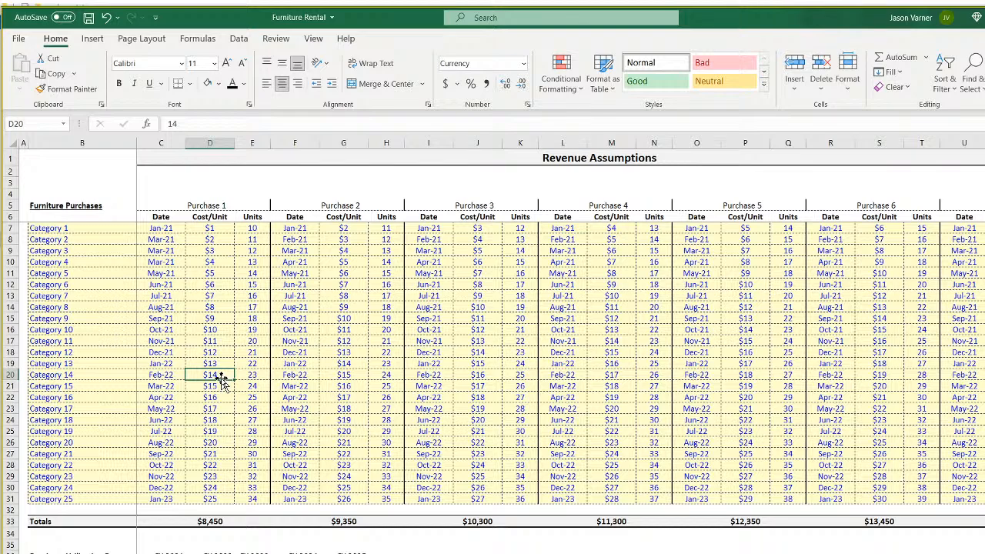
Give the whole header row D5:U5 a dashed bottom border and save the workbook.
drag(202, 204, 980, 207)
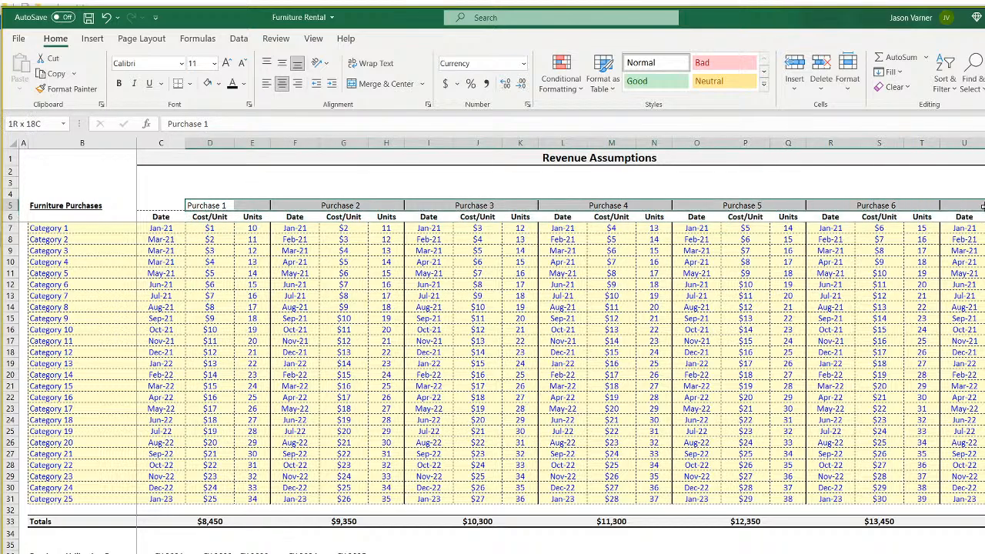
click(189, 83)
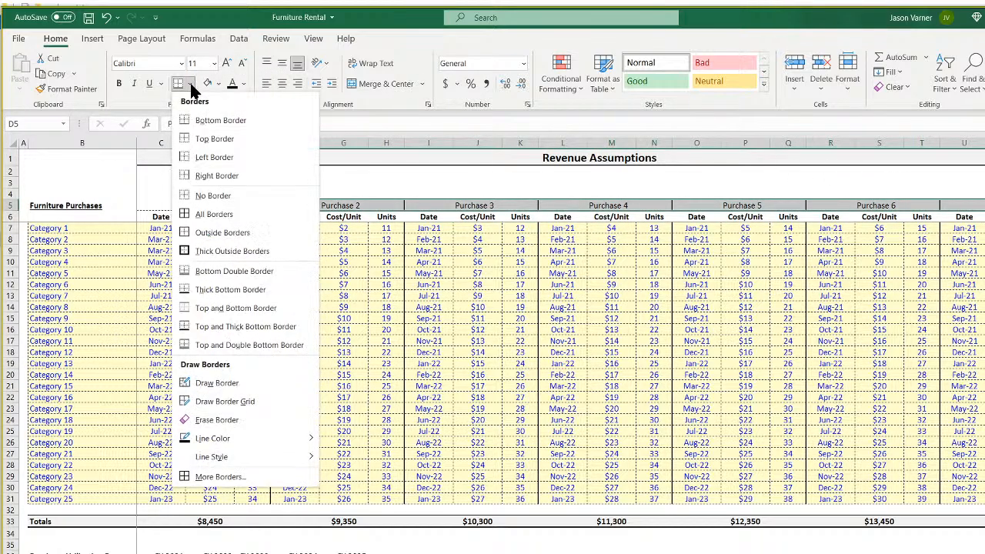
click(204, 124)
click(161, 205)
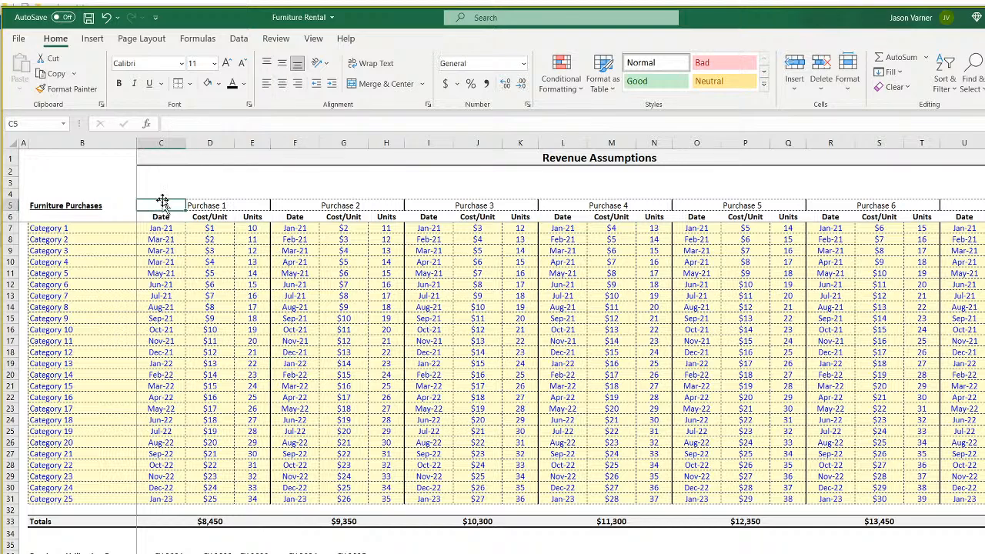
click(189, 83)
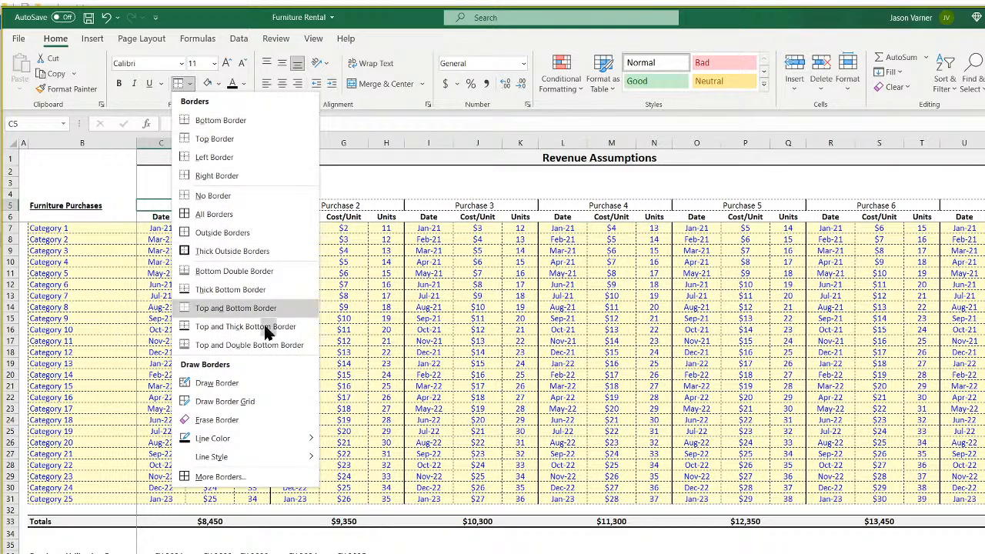
click(512, 426)
click(215, 207)
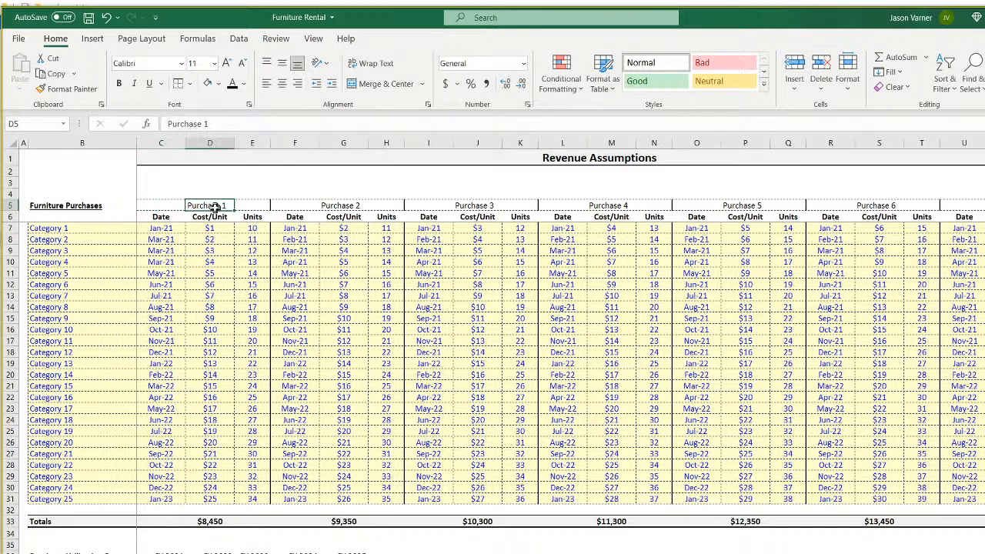
click(346, 206)
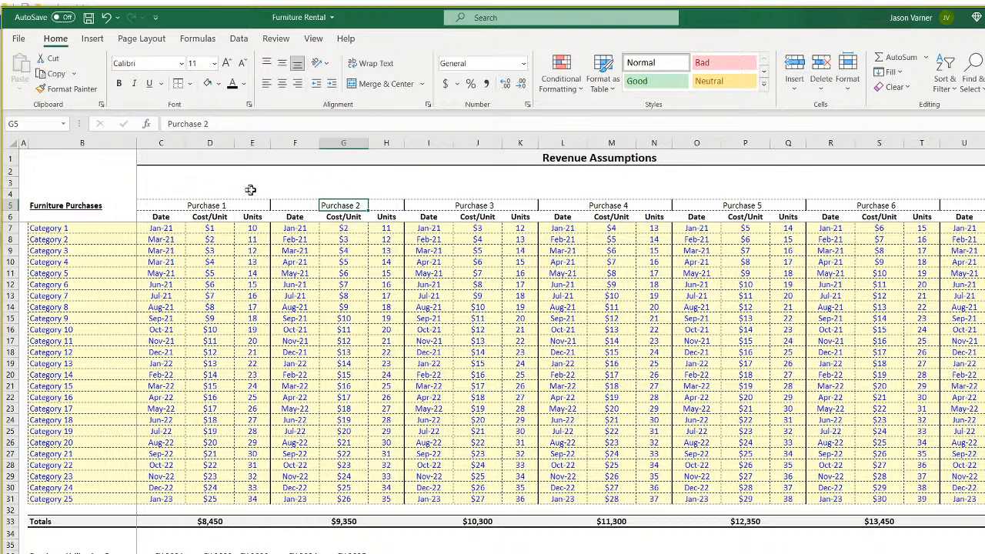
click(219, 206)
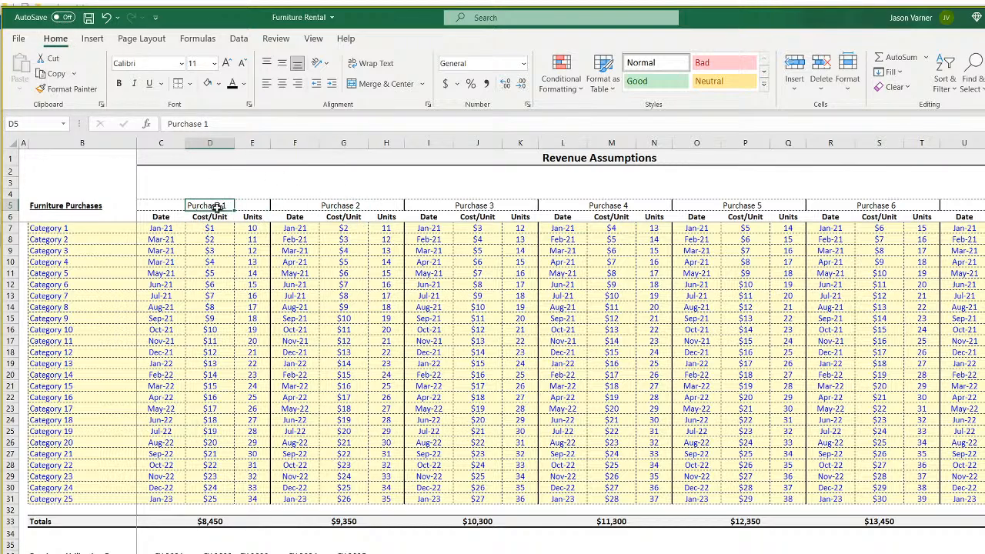
click(89, 18)
On the matrix sheet, make C3's INDEX range absolute as $B$5:$W$31.
click(238, 553)
scroll(237, 275, up, 20)
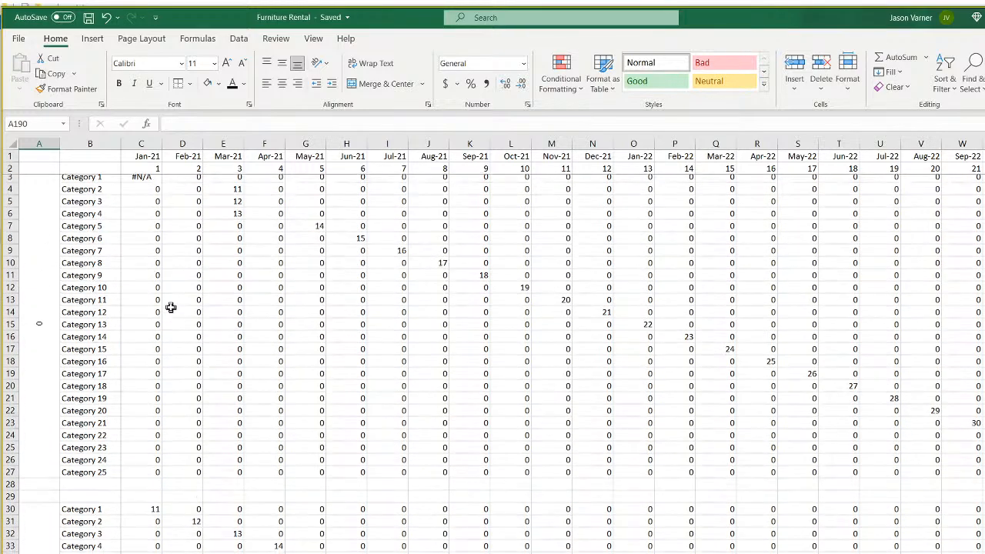
click(144, 180)
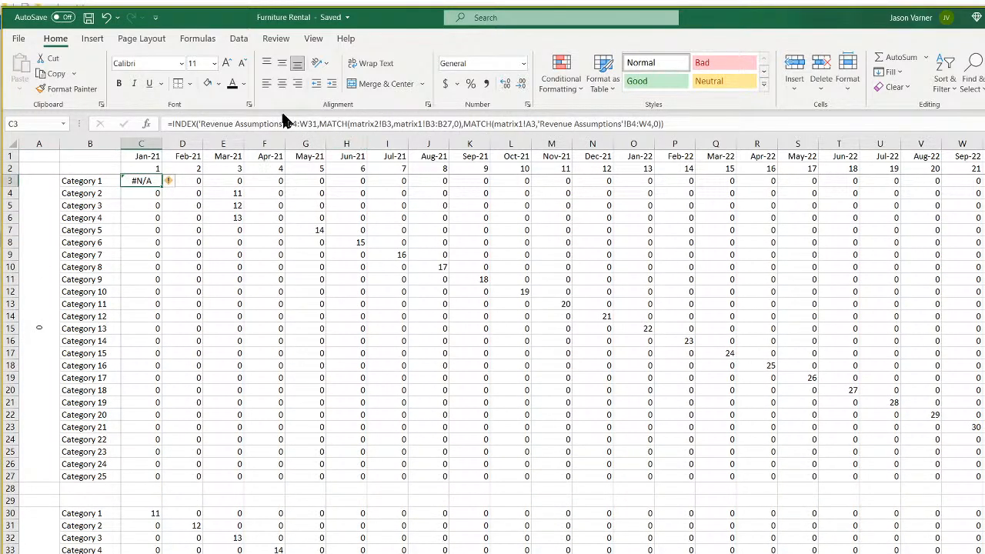
click(323, 124)
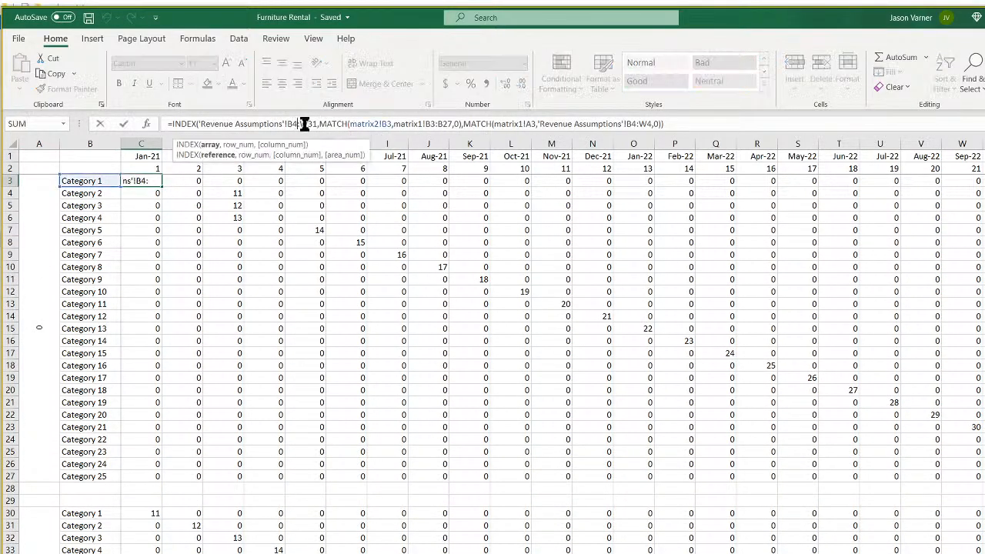
key(BackSpace)
text(5)
text($)
key(Right)
text($B$5:$)
key(Right)
key(Right)
key(Right)
key(Right)
key(Right)
key(Right)
key(Right)
key(Right)
key(Right)
key(Right)
key(Right)
key(Right)
key(Right)
key(Right)
key(Right)
key(Right)
key(Right)
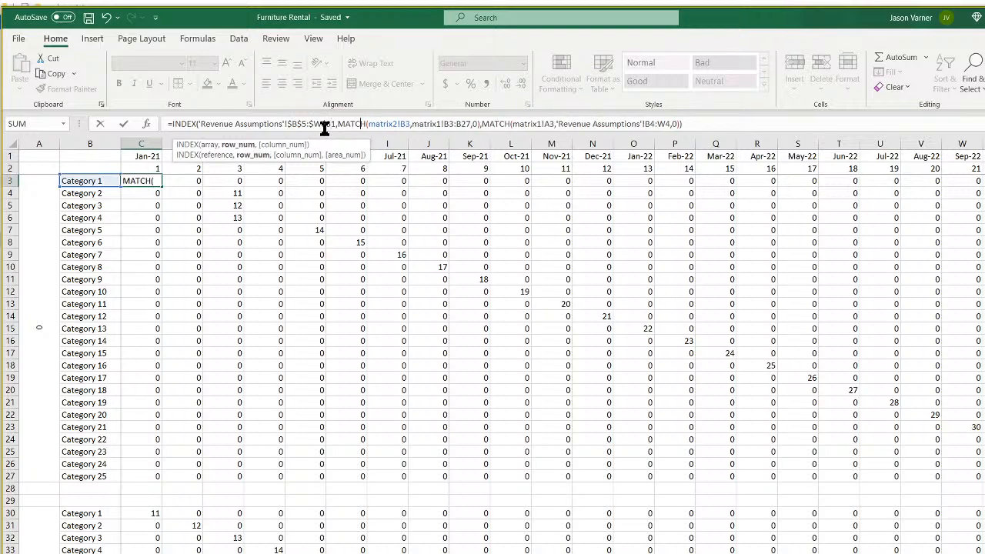
Remove the matrix2 sheet prefix from the first lookup value and lock it with $.
key(BackSpace)
key(BackSpace)
key(BackSpace)
key(BackSpace)
key(BackSpace)
key(BackSpace)
key(BackSpace)
key(BackSpace)
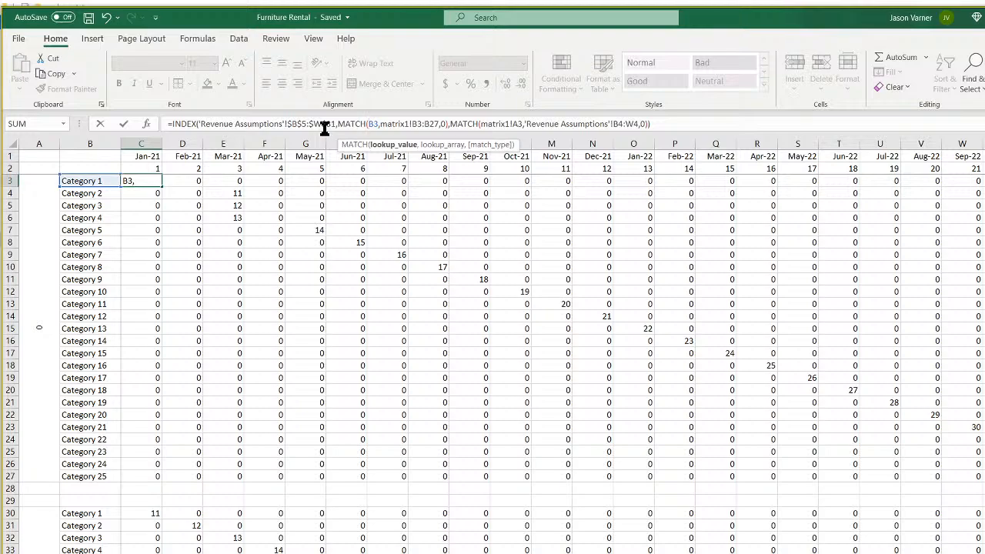
text($)
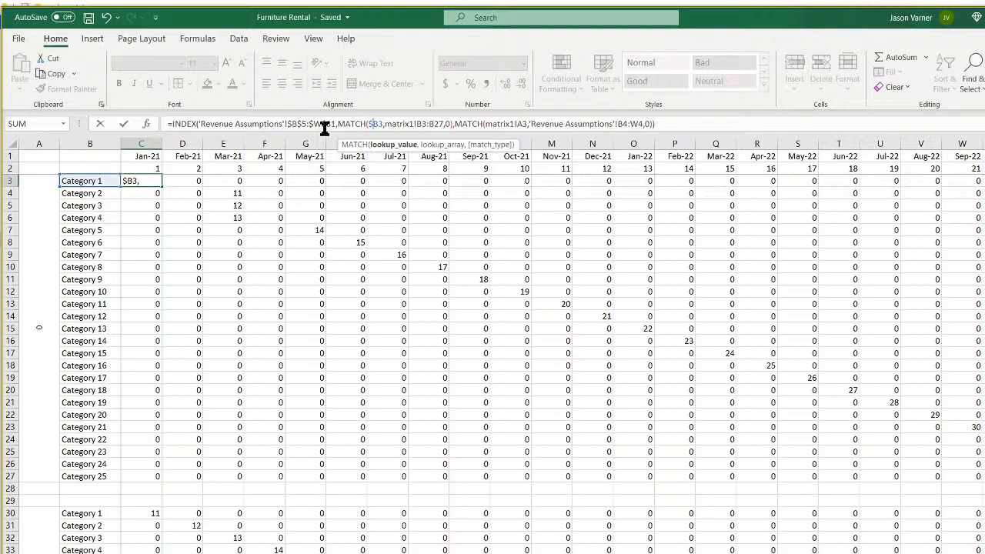
key(Right)
key(Right)
key(Right)
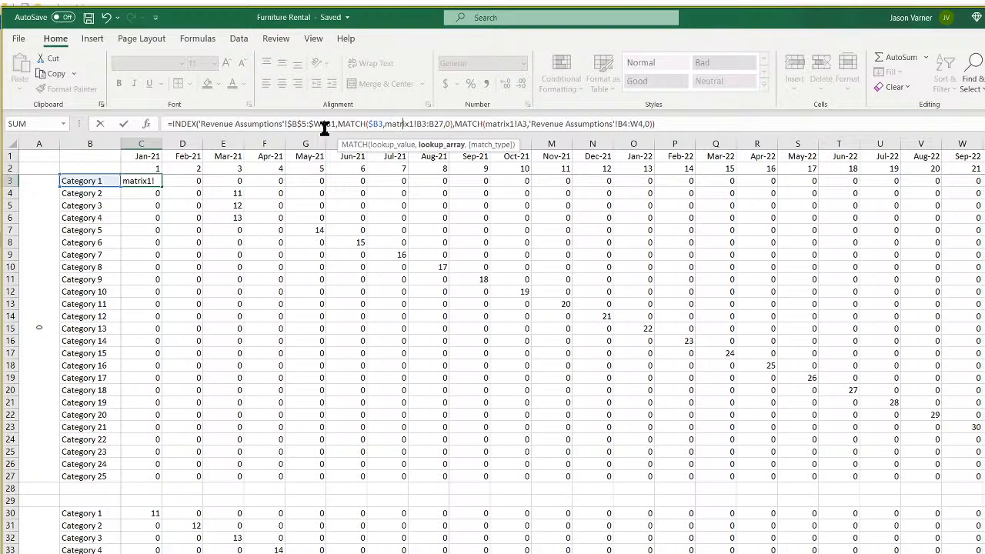
key(Left)
key(Left)
key(Left)
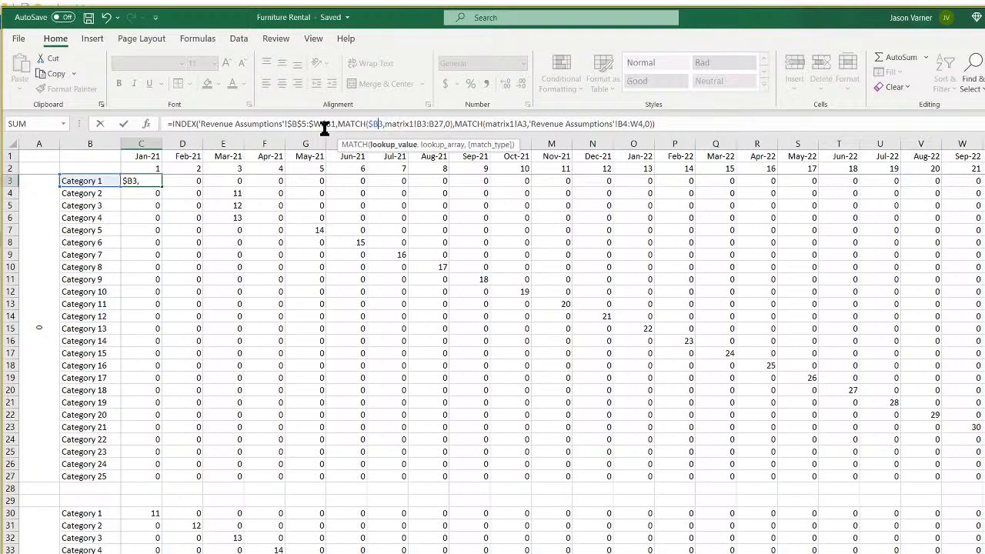
key(Right)
key(Right)
key(Right)
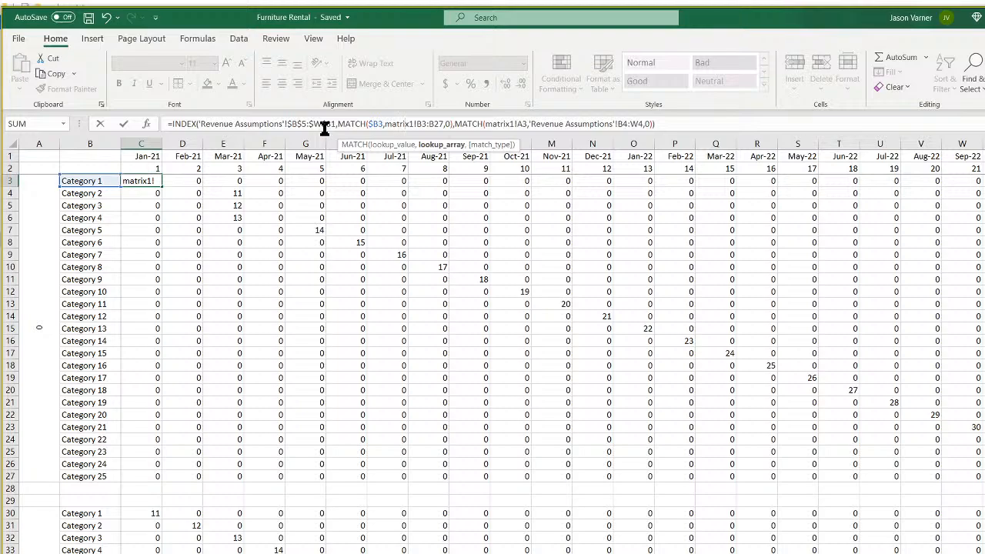
Strip the matrix1 prefix from A3, lock it and the third MATCH range with $, and commit.
key(Right)
key(Right)
key(Right)
key(Right)
key(Right)
key(Right)
key(Right)
key(Right)
key(Right)
key(Right)
key(Right)
key(Right)
key(Right)
key(Right)
key(Right)
key(Right)
key(Right)
key(Right)
key(Right)
key(Right)
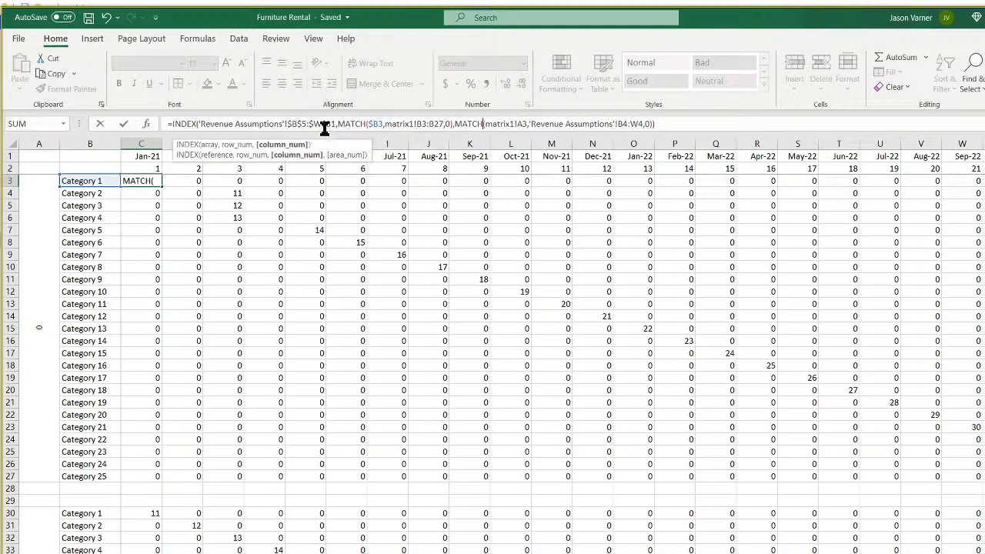
key(F4)
key(F4)
key(BackSpace)
key(BackSpace)
key(BackSpace)
key(BackSpace)
key(BackSpace)
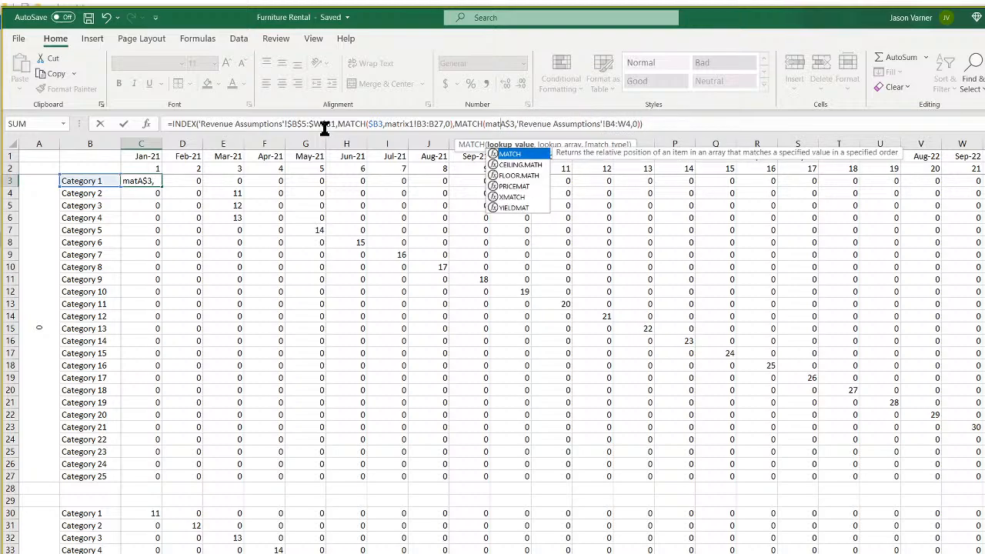
key(BackSpace)
key(BackSpace)
key(BackSpace)
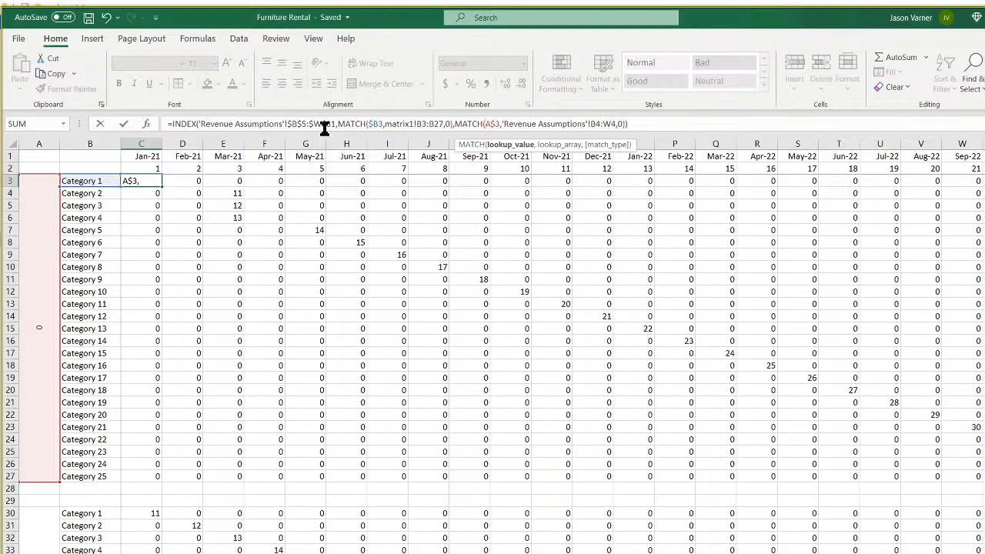
text($)
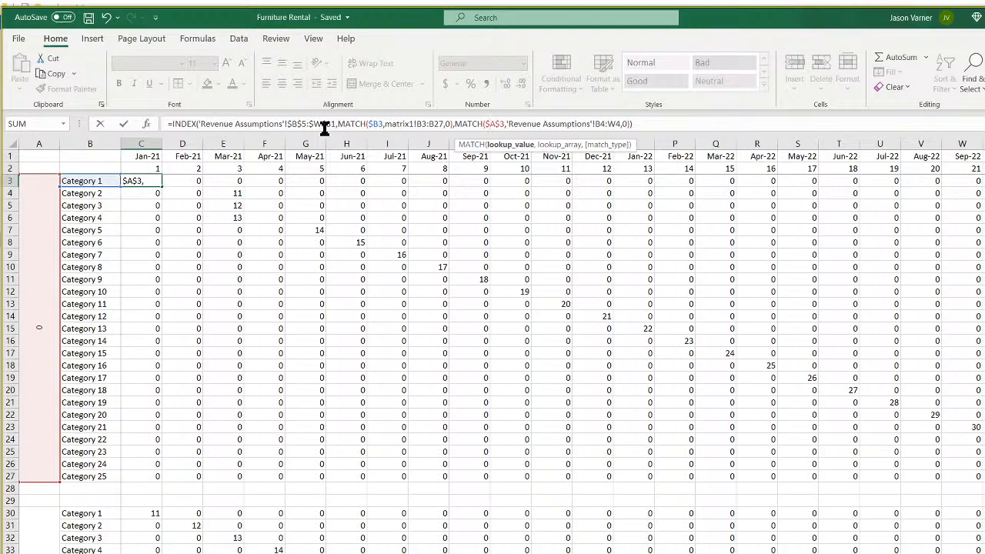
key(Right)
key(Right)
key(Right)
key(Right)
key(Right)
key(Right)
key(Right)
key(Right)
key(Right)
key(Right)
key(Right)
key(Right)
key(Right)
key(Right)
key(Right)
key(Right)
key(Right)
key(Right)
key(Right)
key(Right)
text($)
key(Right)
text($)
key(Right)
key(Right)
text($B)
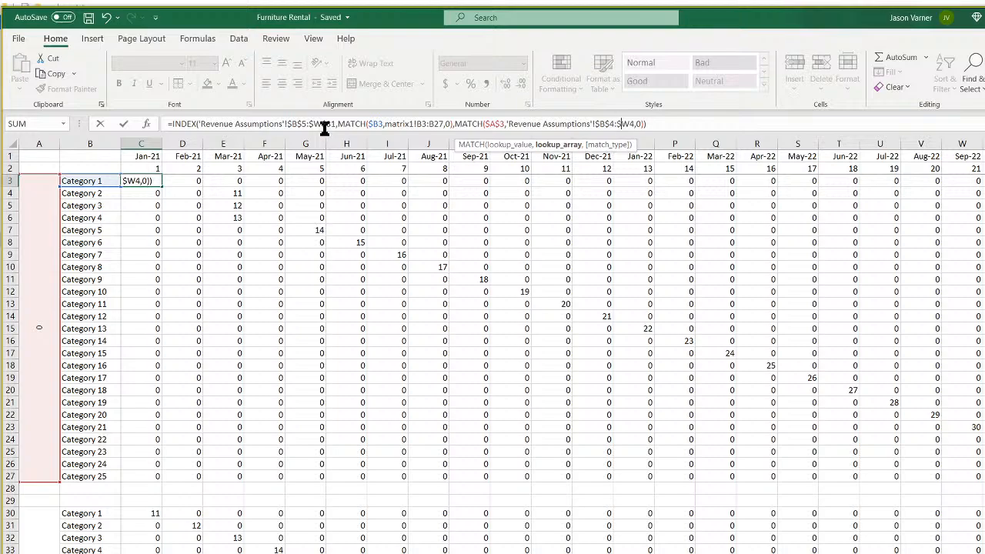
text($)
key(Right)
key(Left)
key(Return)
key(Left)
key(Up)
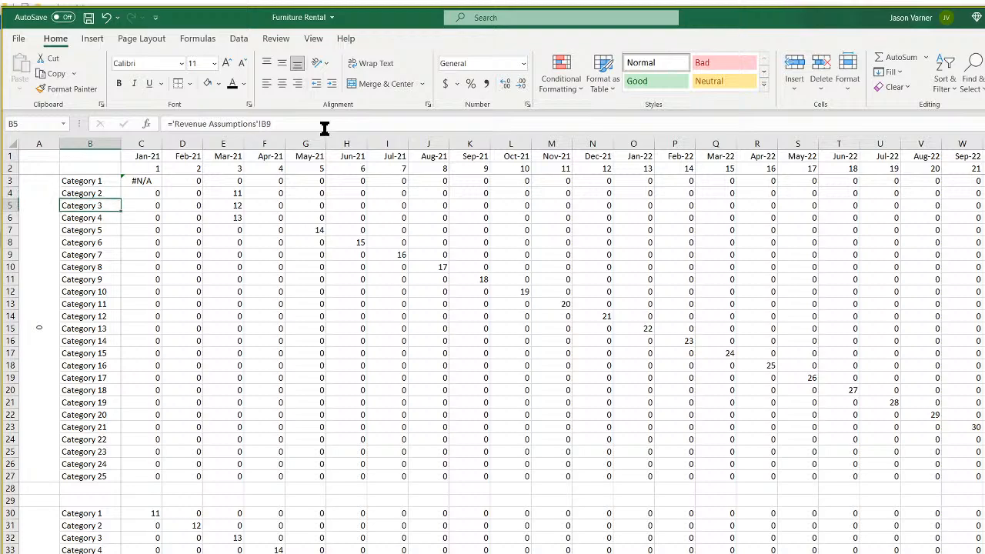
key(Left)
Relink the first three column A block labels to the Purchase 1–3 header cells.
click(327, 124)
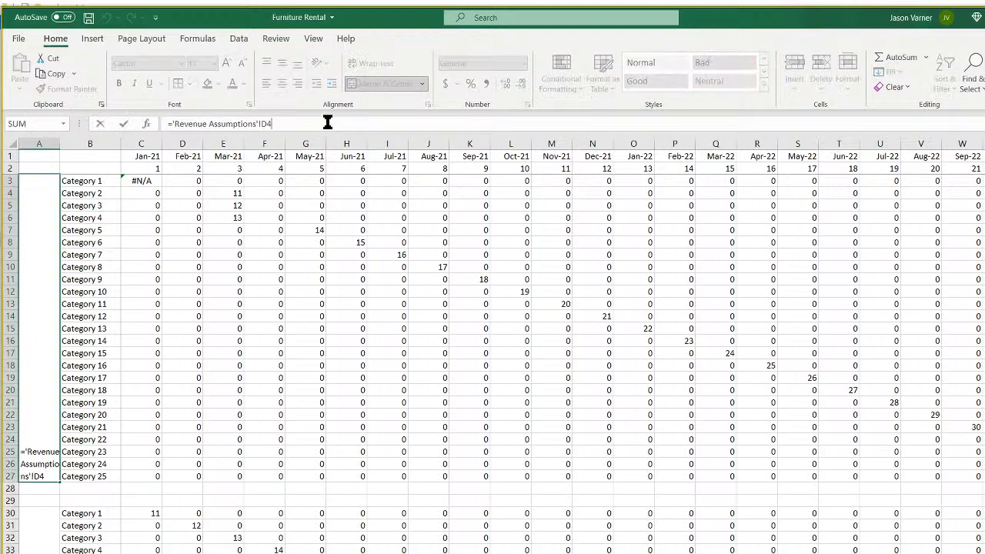
text(2)
key(Return)
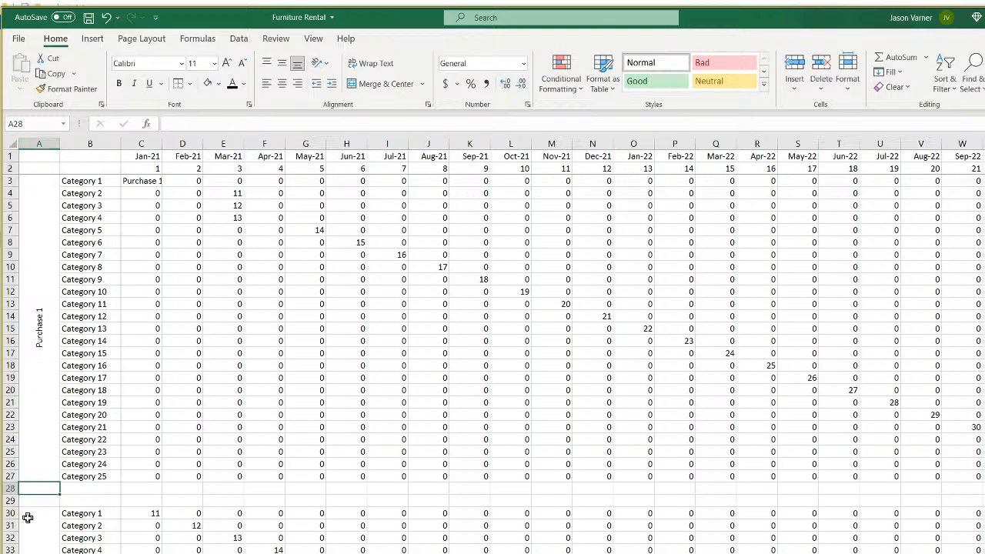
click(32, 533)
click(320, 121)
key(BackSpace)
text(3)
key(Return)
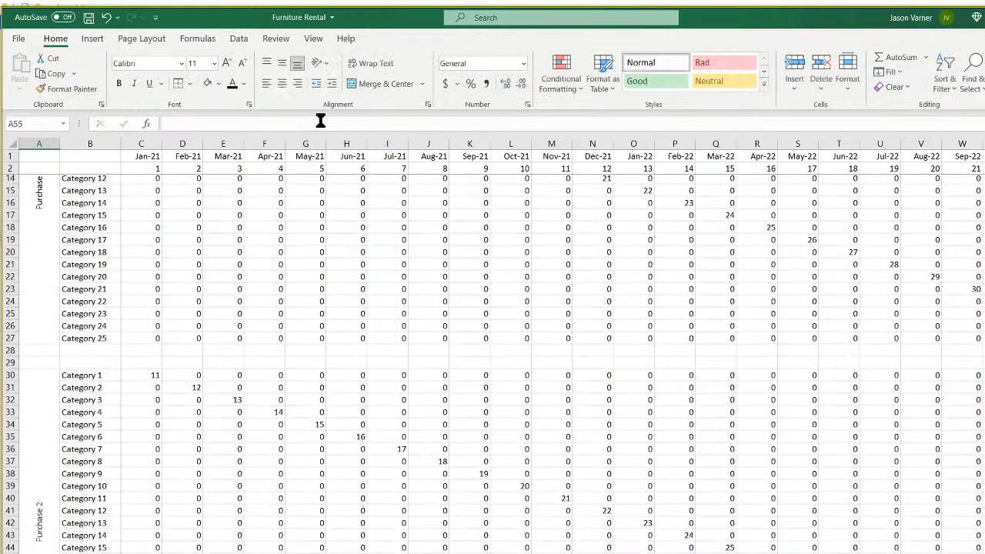
scroll(152, 420, down, 8)
click(49, 463)
click(281, 121)
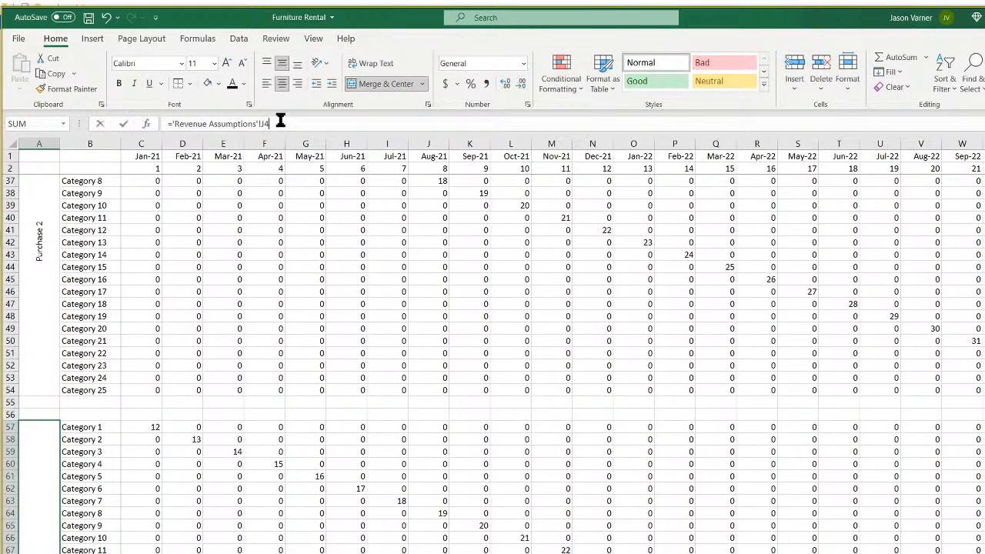
key(Return)
Re-commit the label formulas for blocks four through seven as Purchase 4–7.
scroll(204, 429, down, 7)
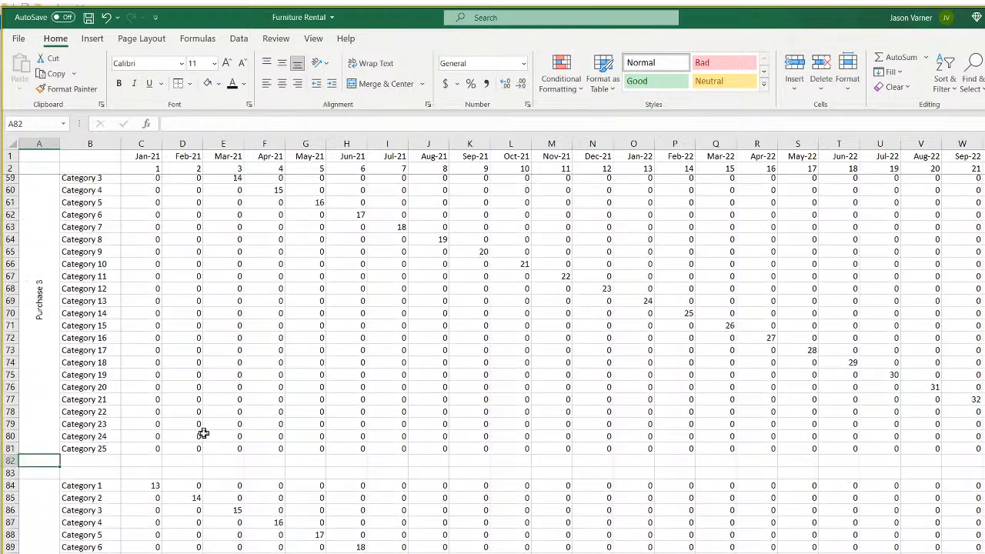
click(38, 495)
click(289, 123)
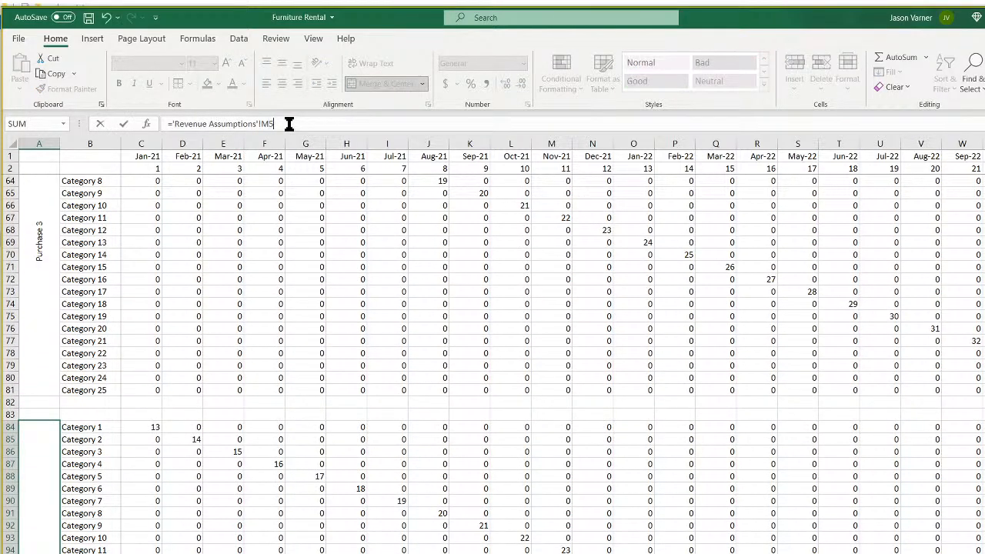
key(Return)
scroll(222, 381, down, 8)
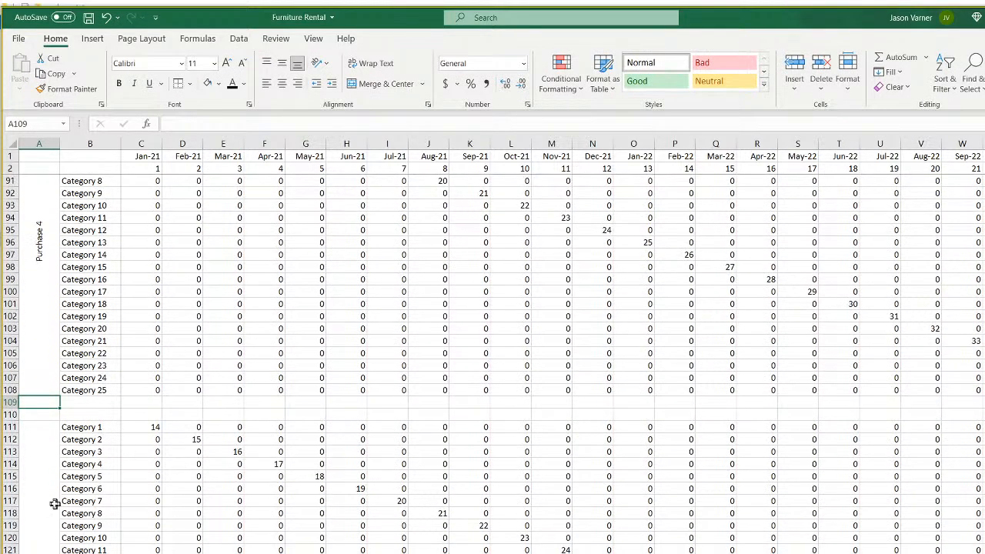
click(57, 504)
click(307, 124)
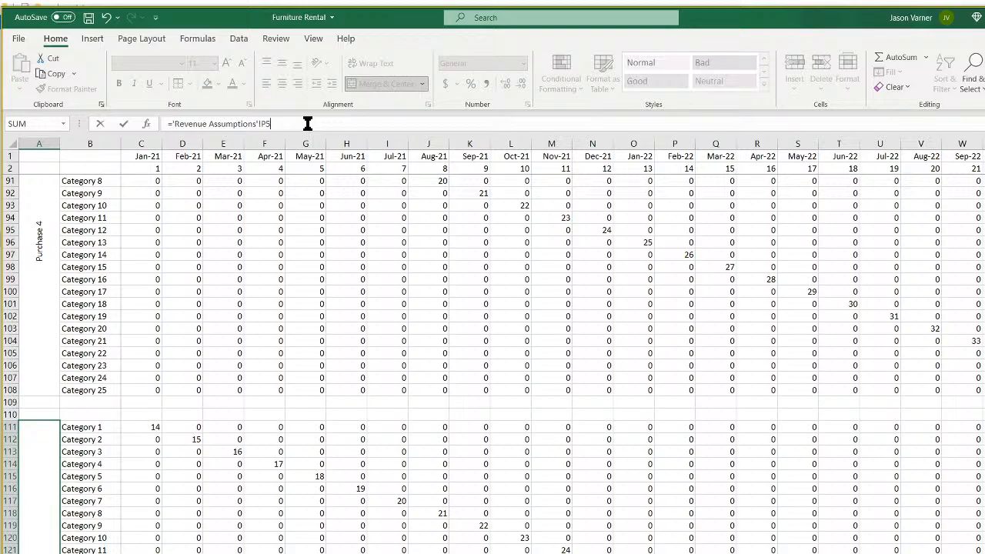
key(Return)
scroll(137, 457, down, 7)
click(46, 484)
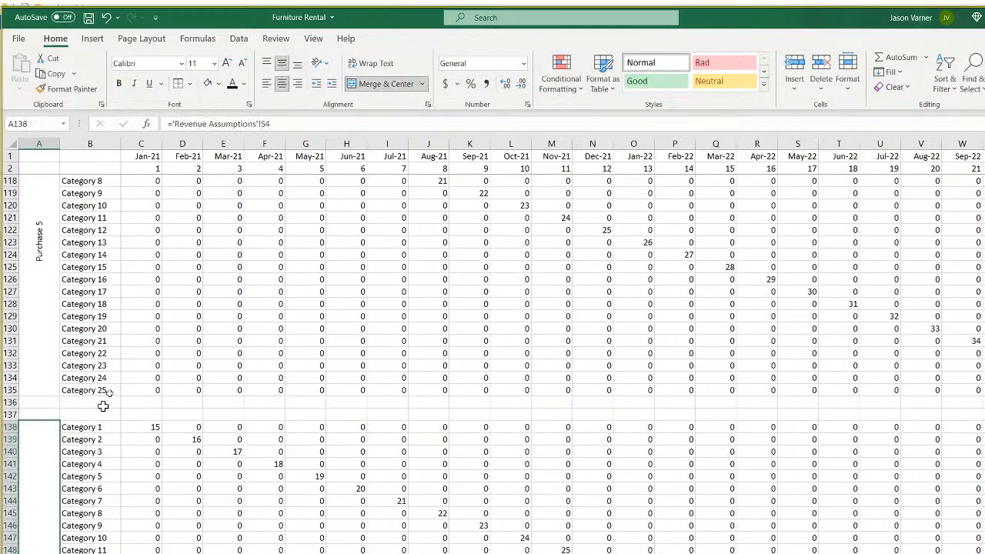
click(291, 124)
key(Return)
scroll(198, 434, down, 9)
click(44, 521)
click(285, 123)
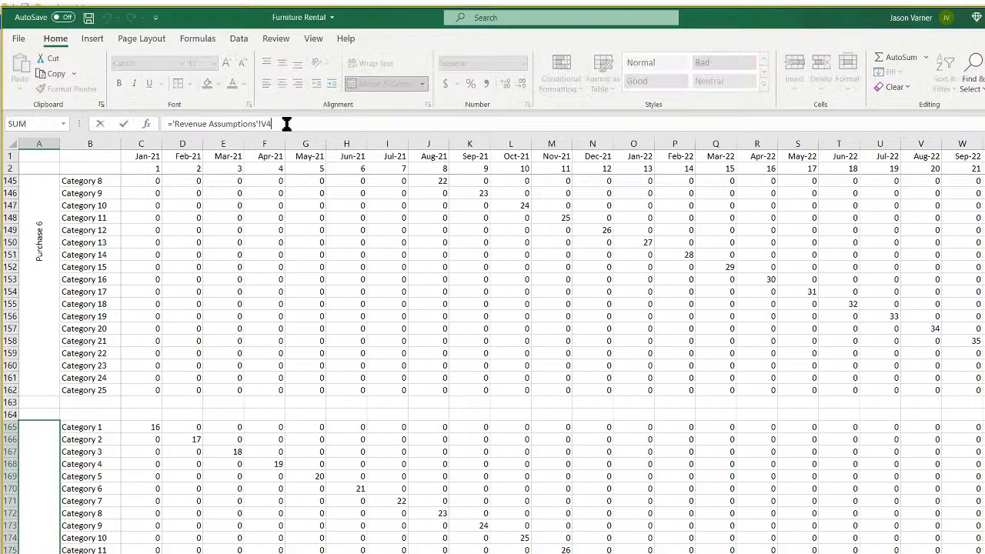
key(Return)
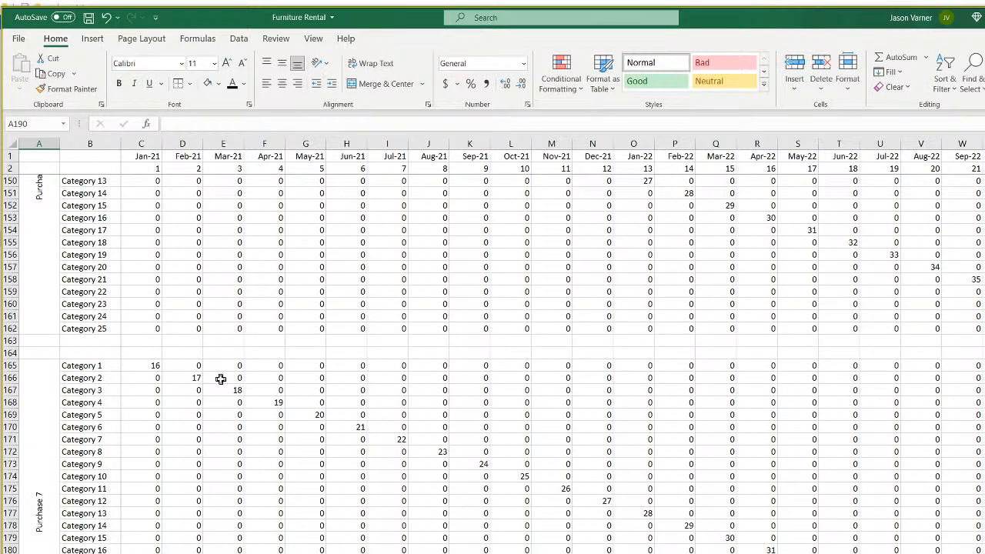
scroll(222, 376, up, 20)
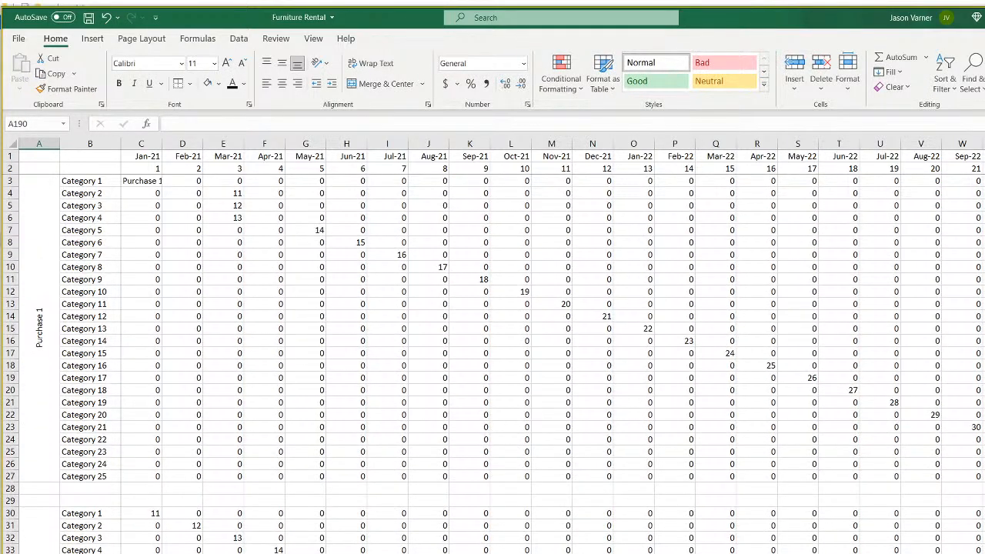
Review the Revenue Assumptions purchase costs, C3's formula, and the Category 1–25 names.
click(246, 553)
click(210, 251)
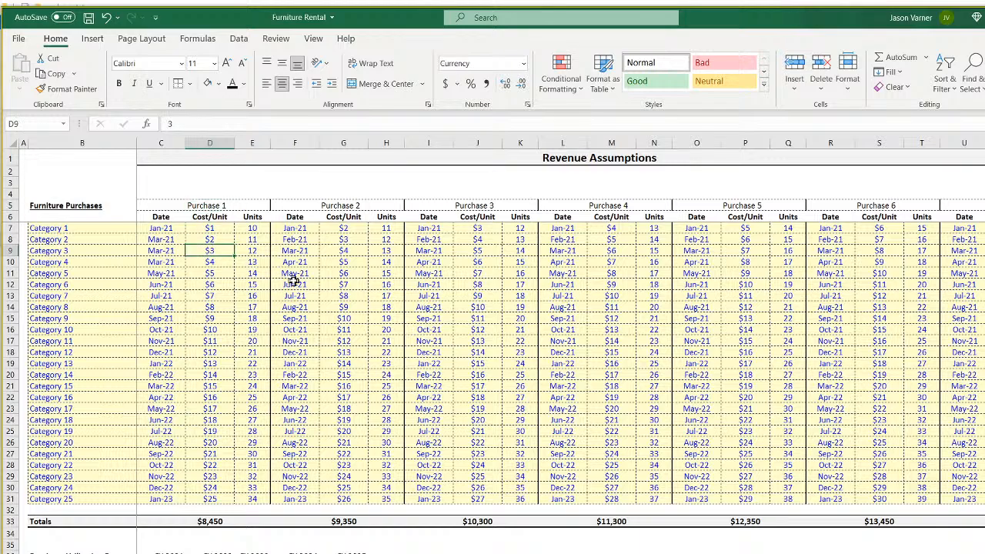
click(343, 295)
click(457, 363)
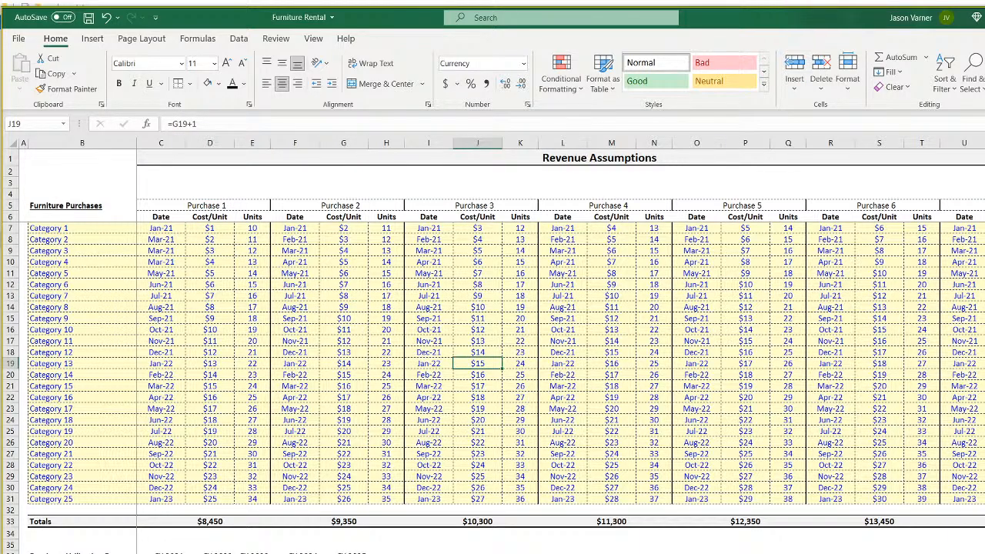
click(338, 553)
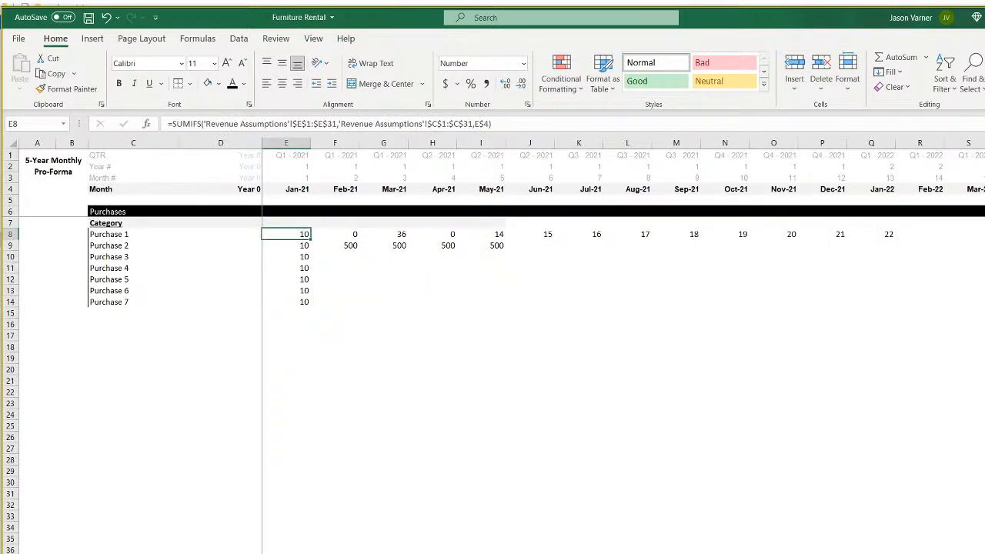
click(188, 553)
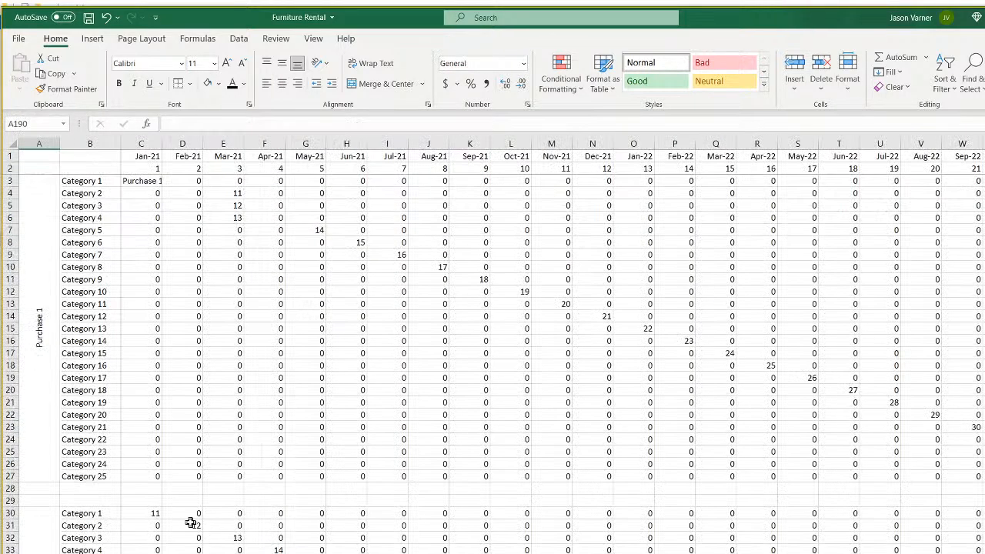
click(138, 181)
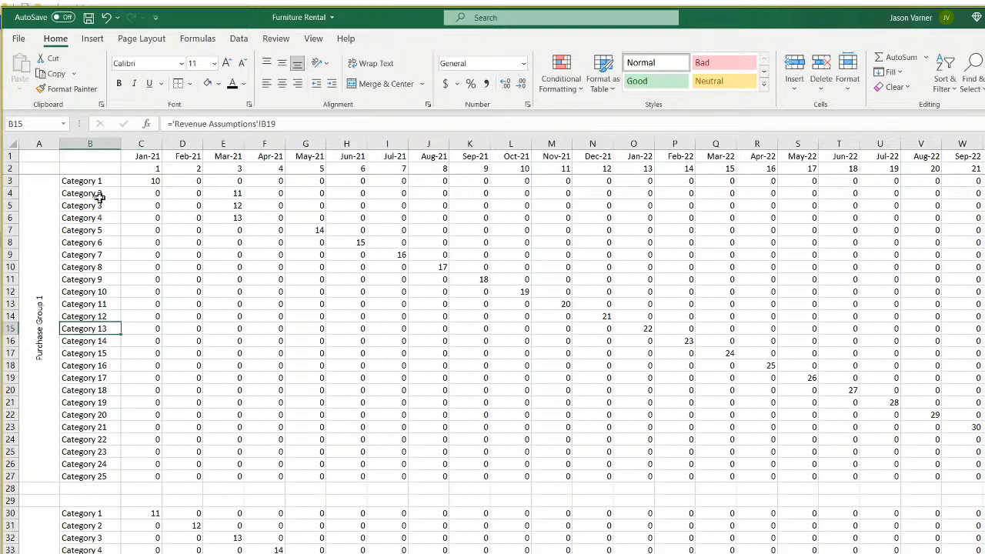
click(99, 180)
drag(99, 180, 108, 484)
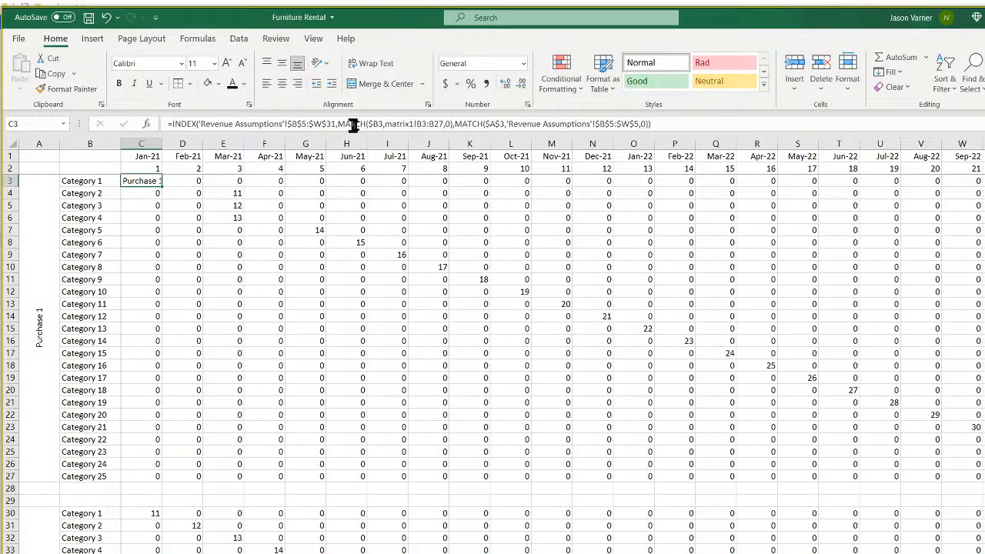
Replace matrix1!B3:B27 in C3's MATCH with Revenue Assumptions $B$7:$B$31.
click(387, 124)
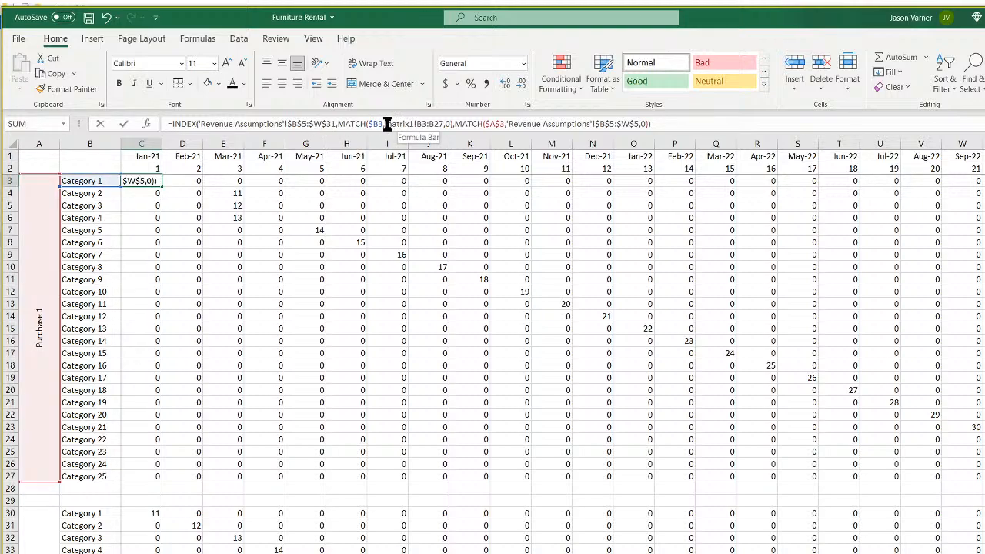
drag(387, 125, 445, 125)
key(Delete)
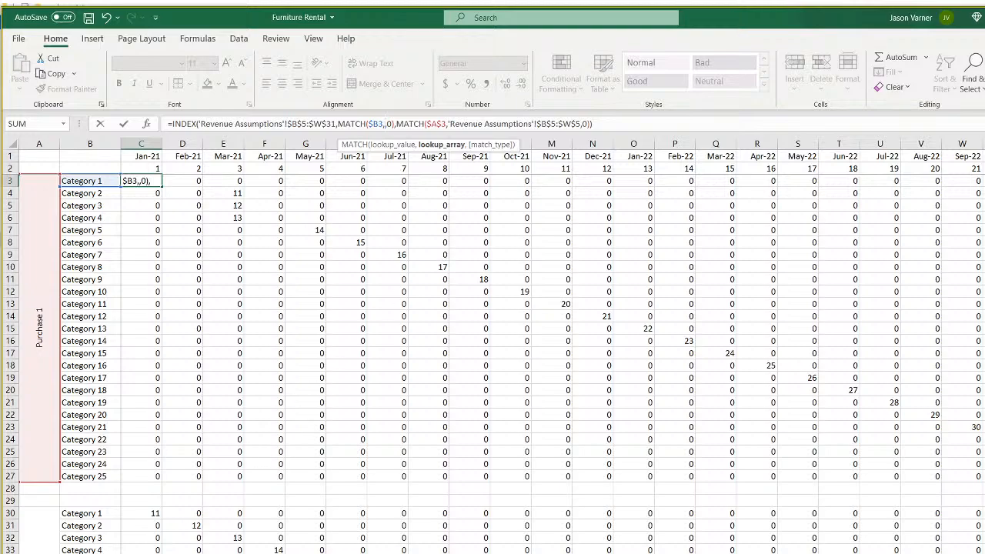
key(ctrl+Page_Up)
drag(70, 228, 70, 499)
click(71, 499)
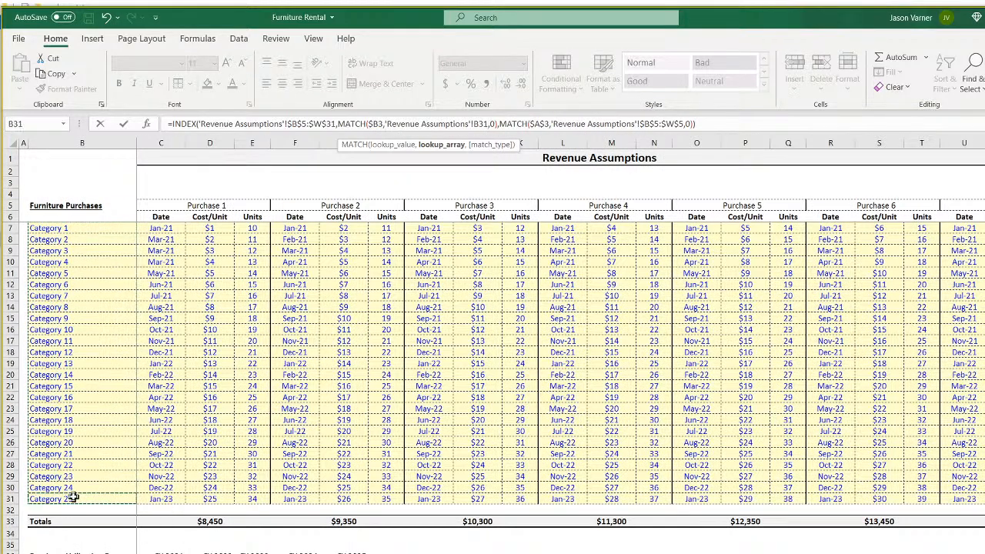
drag(69, 229, 56, 498)
click(491, 123)
text($B$5:$)
key(Left)
key(Left)
text($)
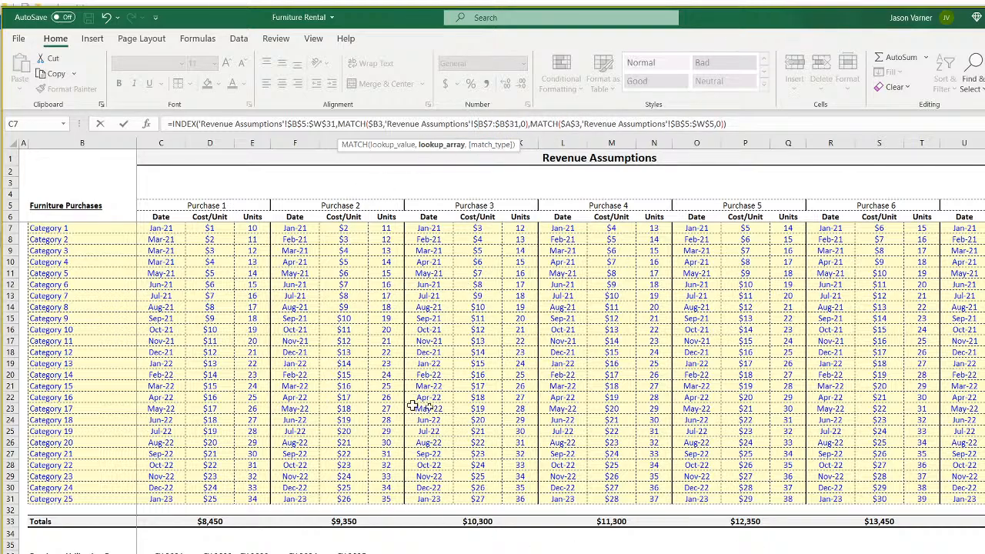
key(Return)
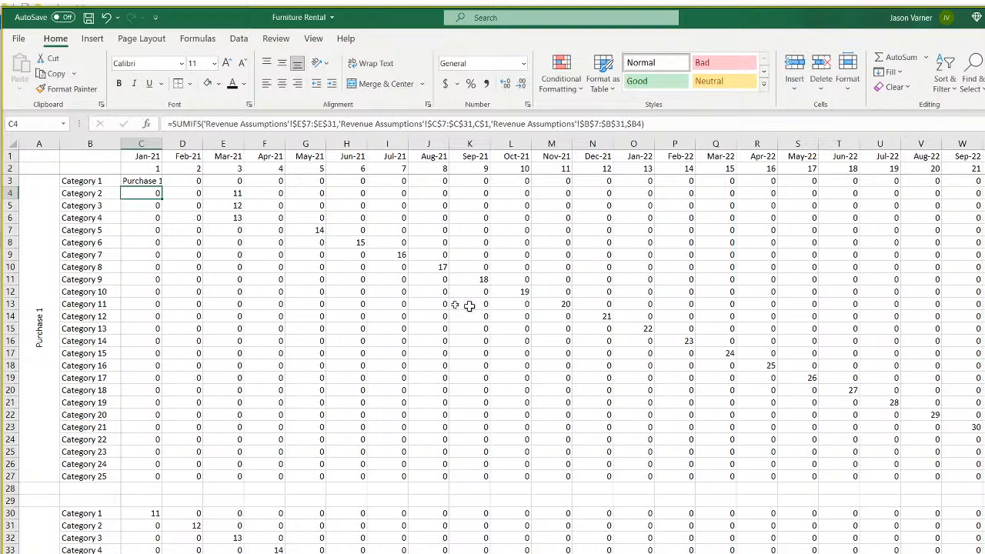
click(148, 180)
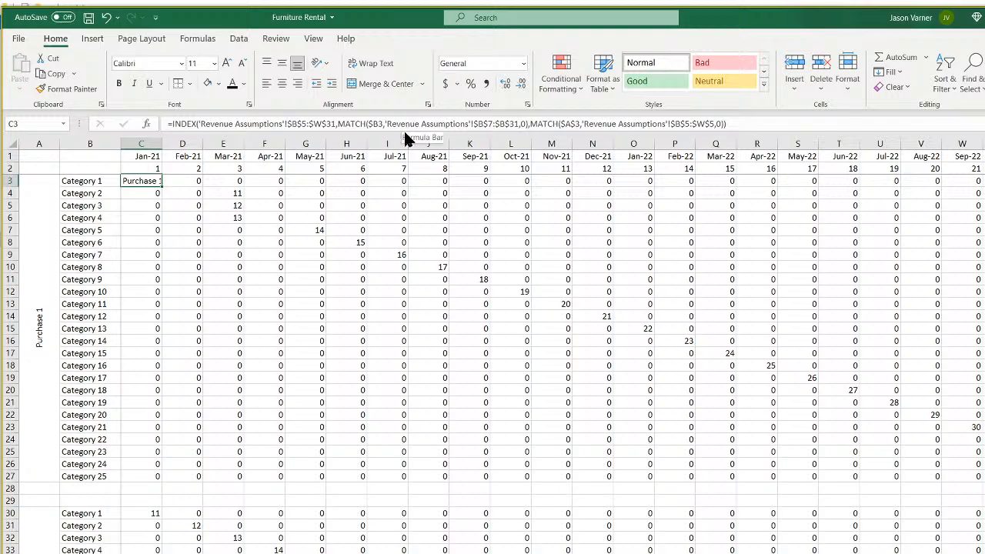
double_click(146, 181)
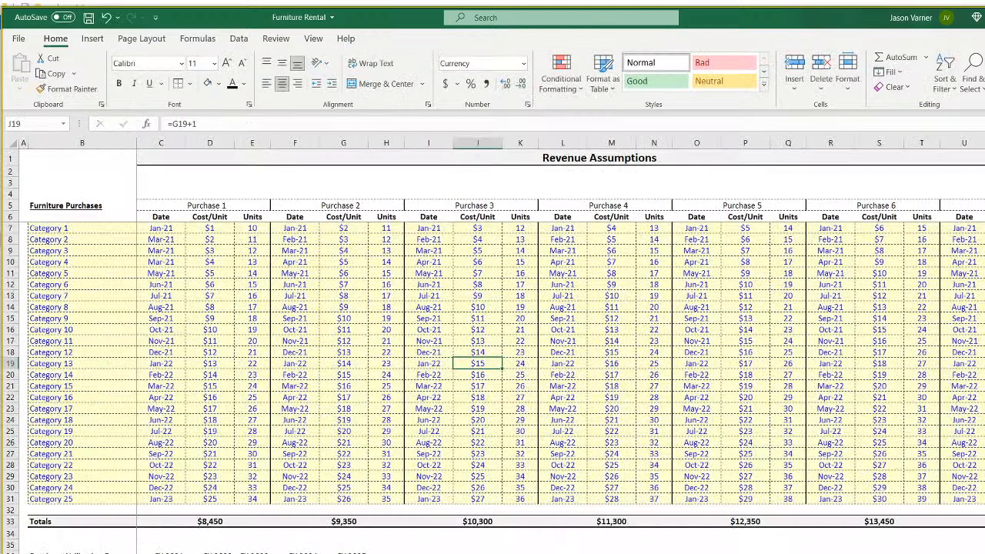
drag(71, 229, 78, 495)
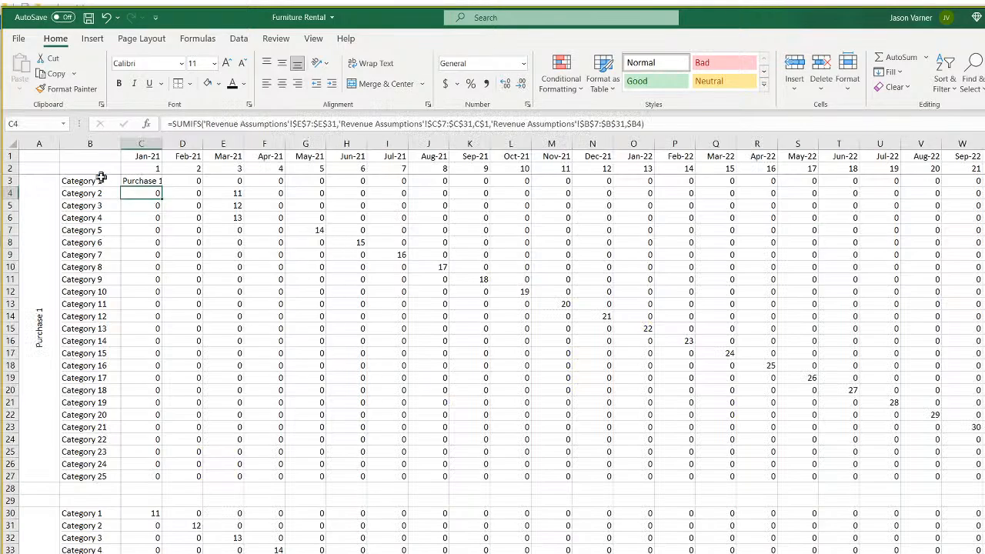
click(128, 182)
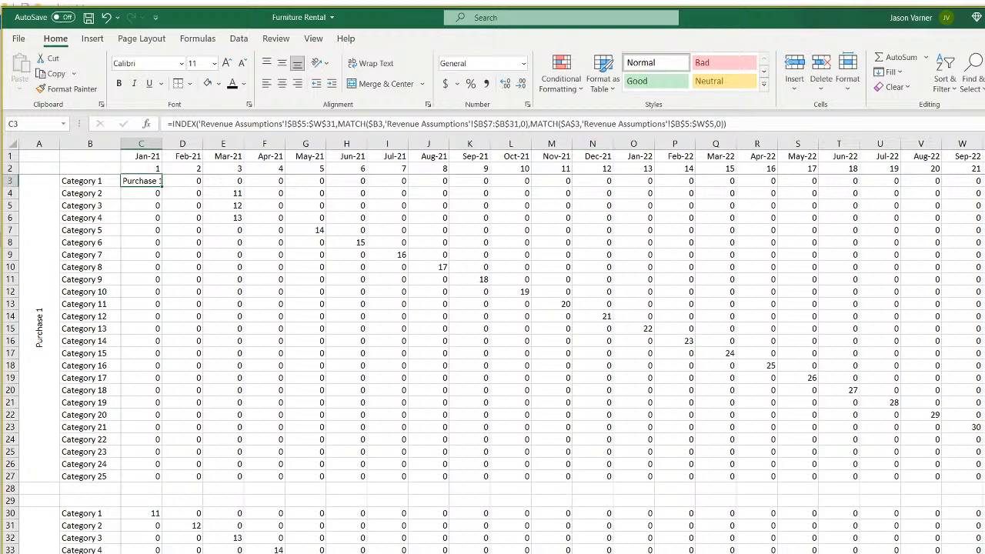
key(ctrl+bracketleft)
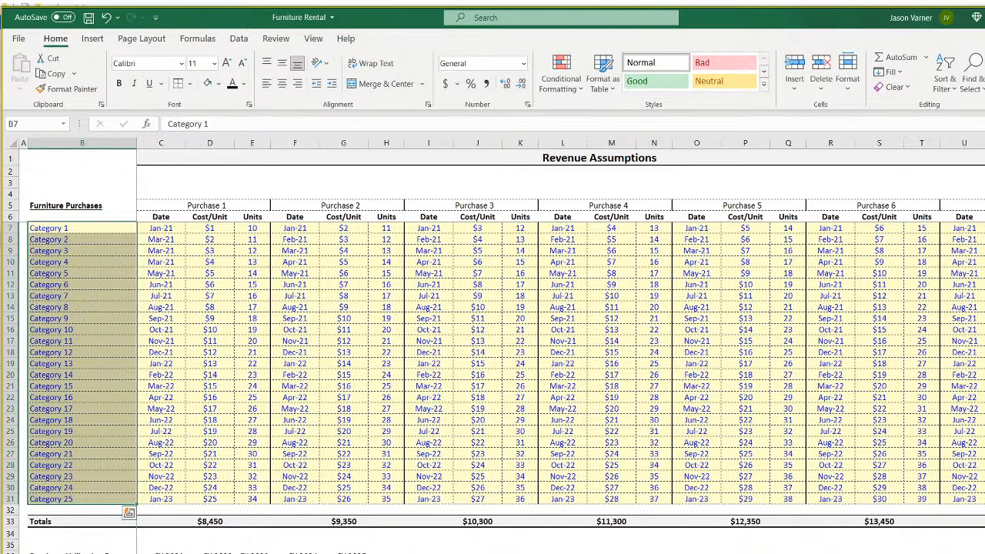
click(219, 205)
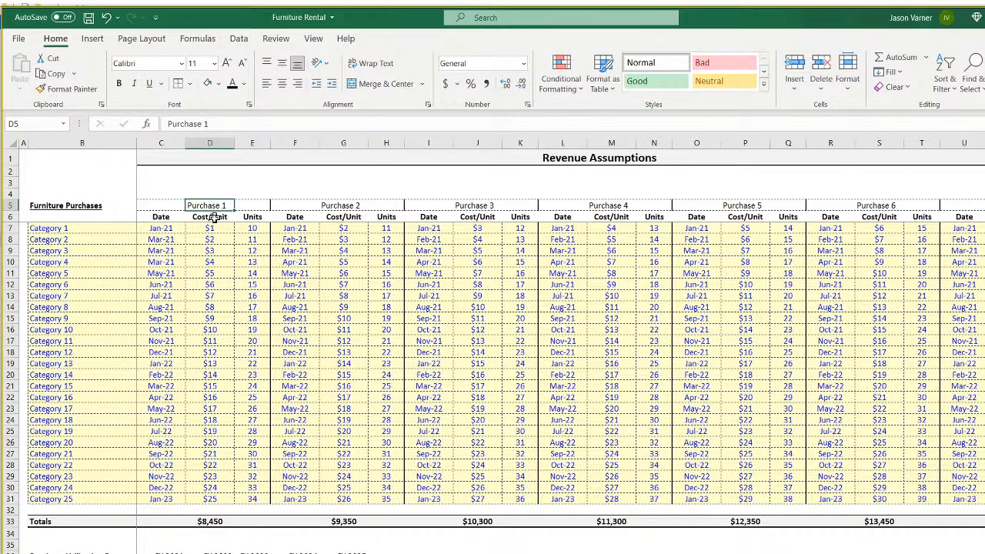
click(214, 226)
click(218, 202)
click(69, 231)
click(213, 230)
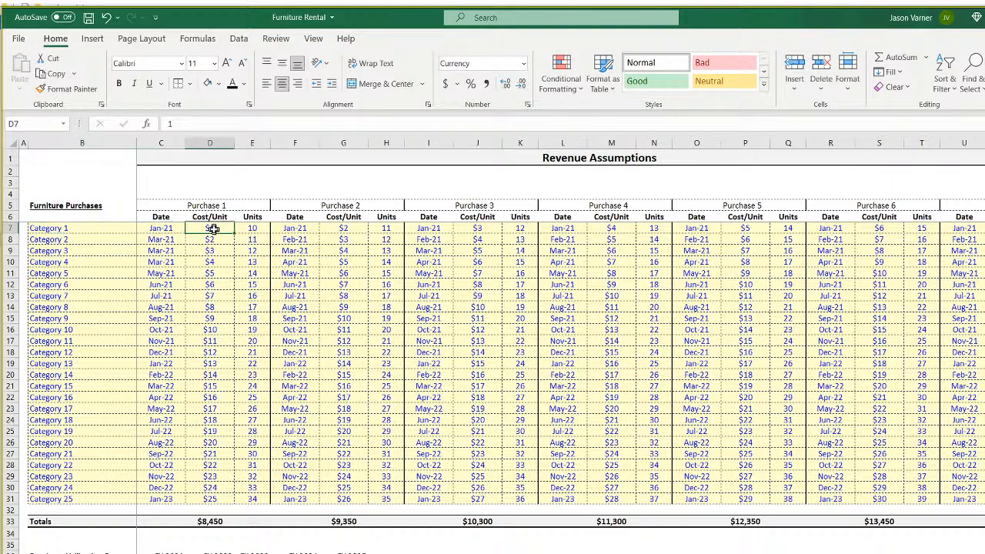
key(ctrl+Page_Down)
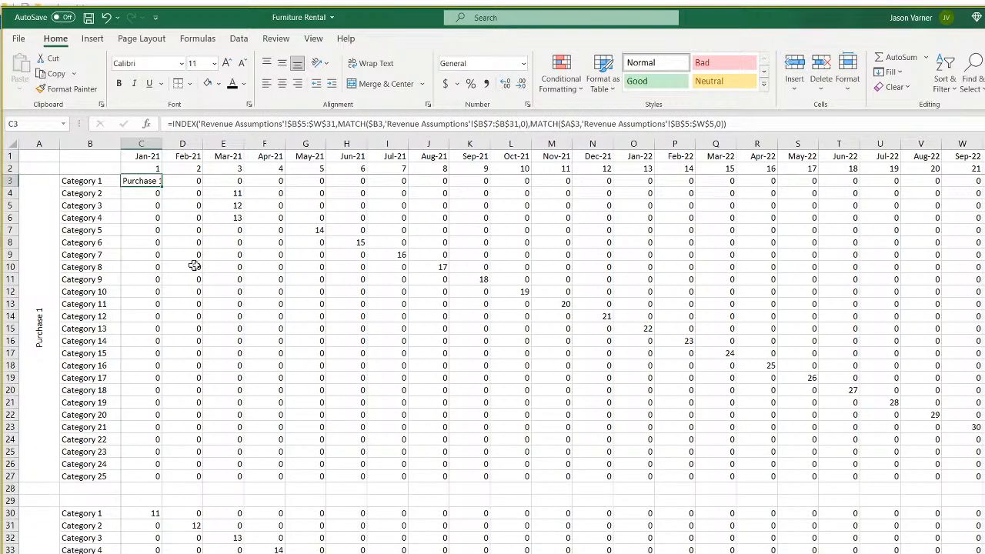
Review C3's INDEX/MATCH formula, then fill it across D3:F3.
double_click(148, 181)
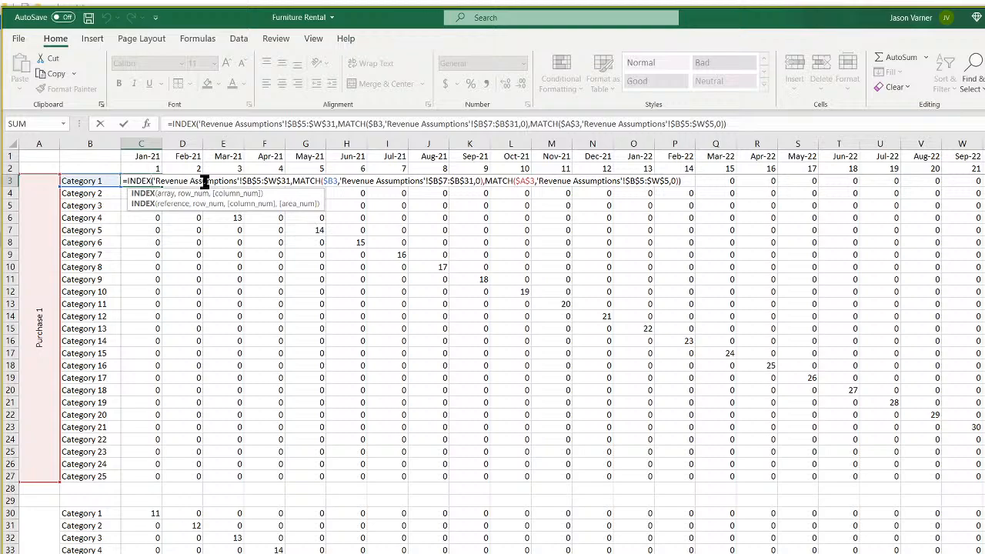
click(375, 124)
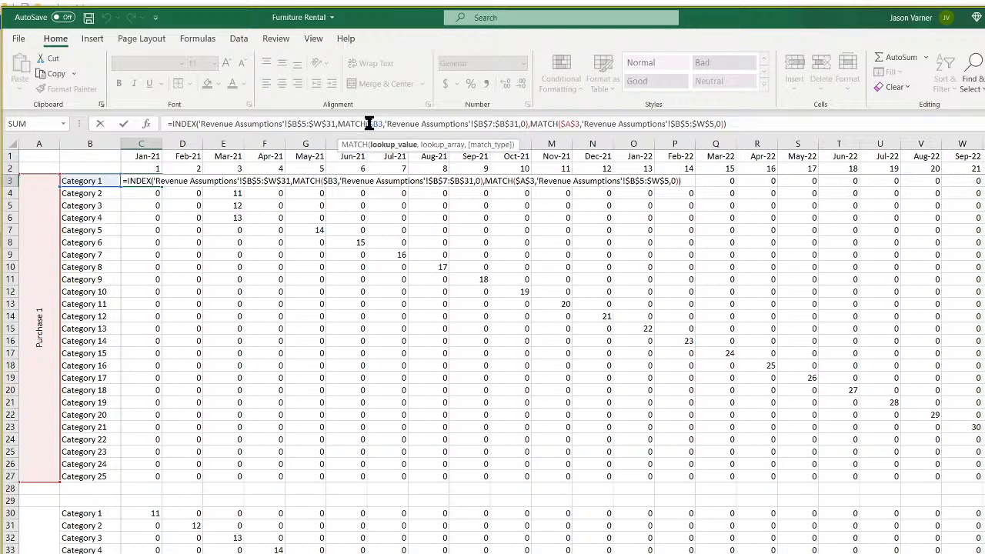
click(338, 123)
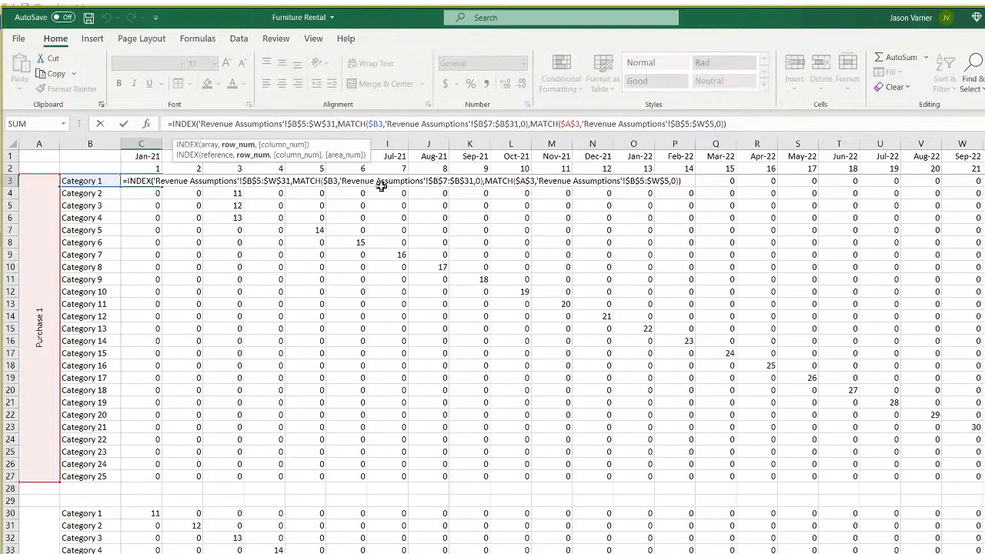
key(ctrl+Return)
drag(161, 187, 286, 187)
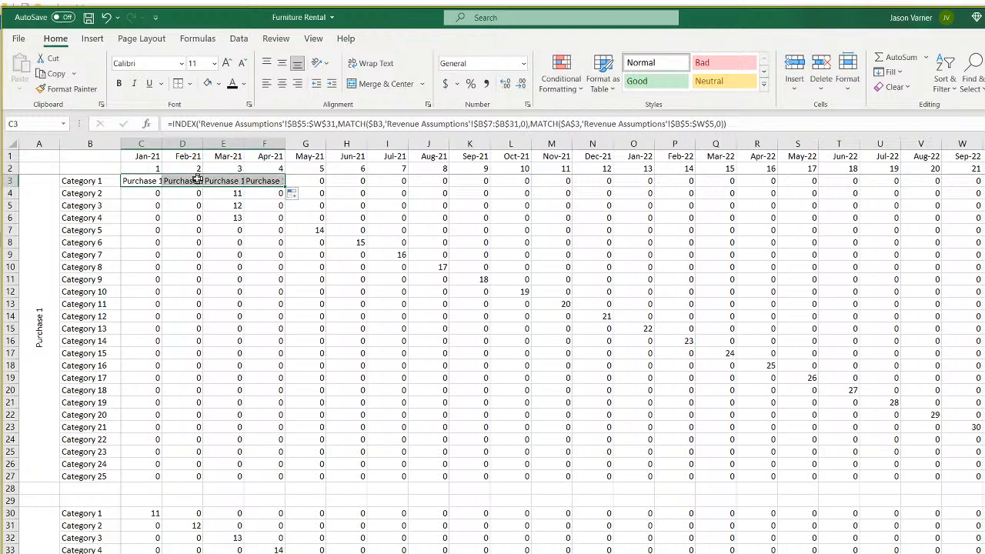
Check the Units, Cost/Unit and purchase cost formulas on the Revenue Assumptions sheet.
click(146, 183)
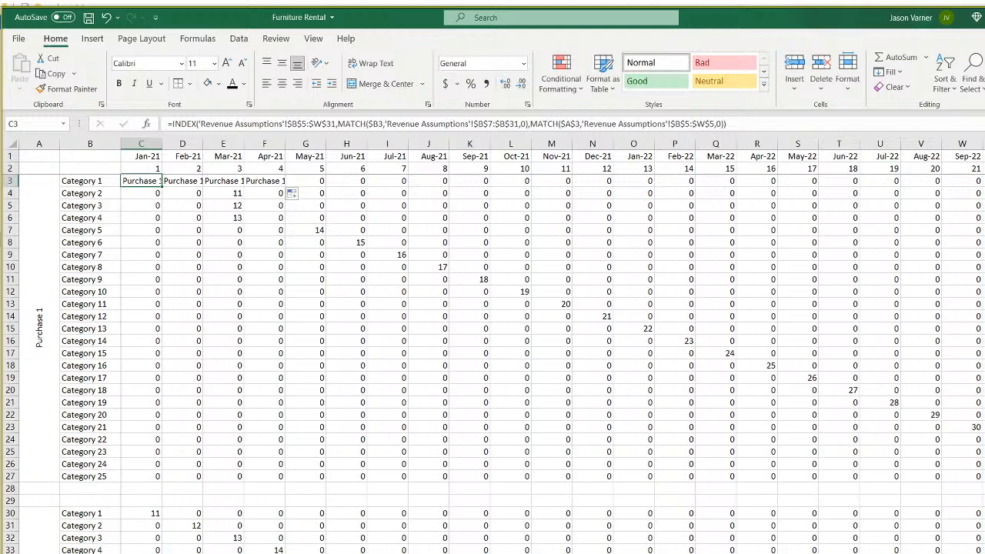
key(ctrl+Page_Up)
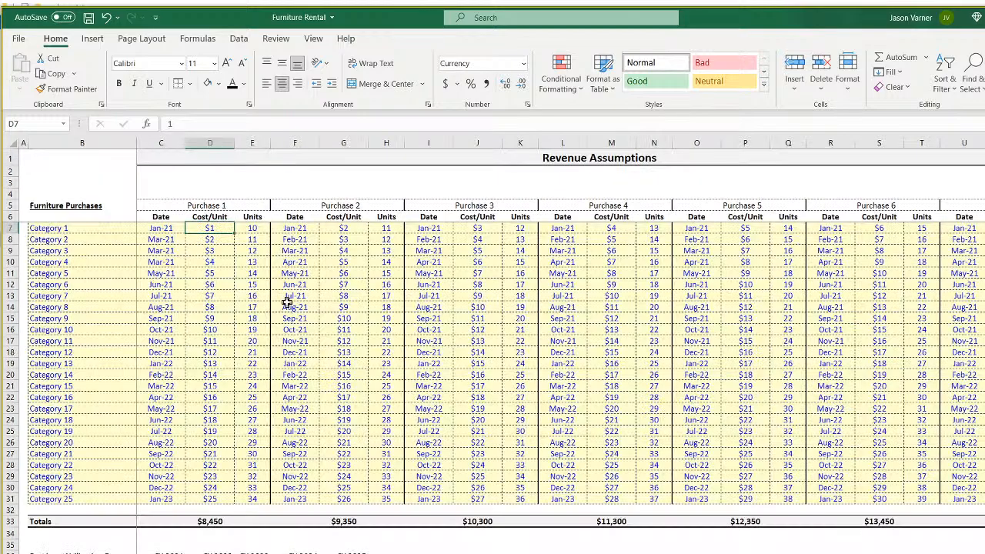
click(260, 228)
click(254, 251)
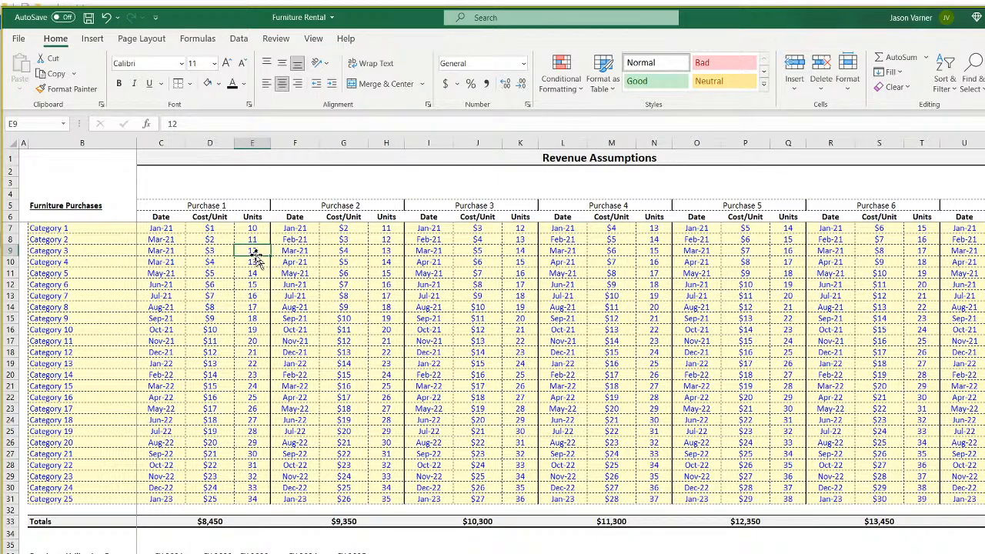
click(209, 229)
click(343, 229)
click(351, 285)
click(475, 284)
click(620, 297)
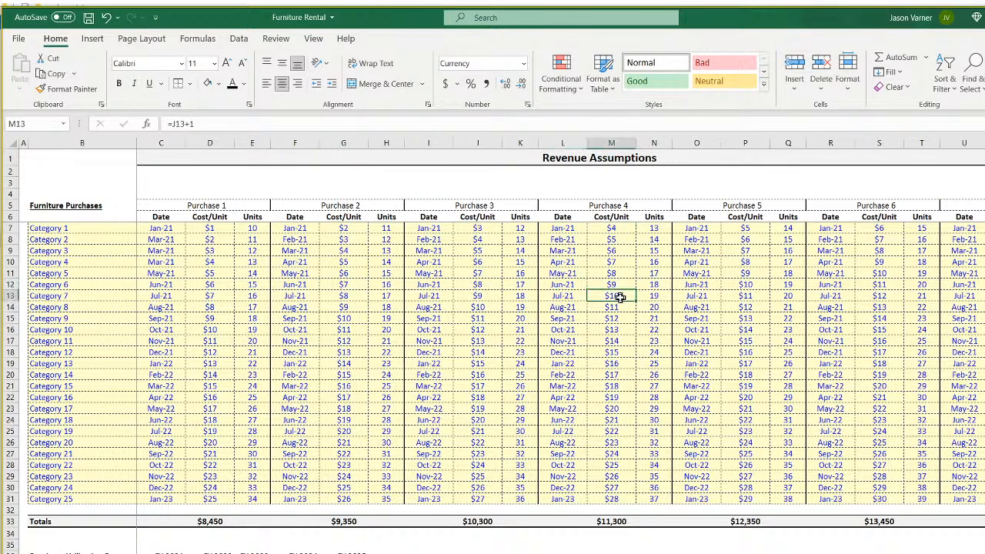
Fill C3's lookup formula across C3:M27 on the matrix and inspect C5's copied formula.
key(ctrl+Page_Down)
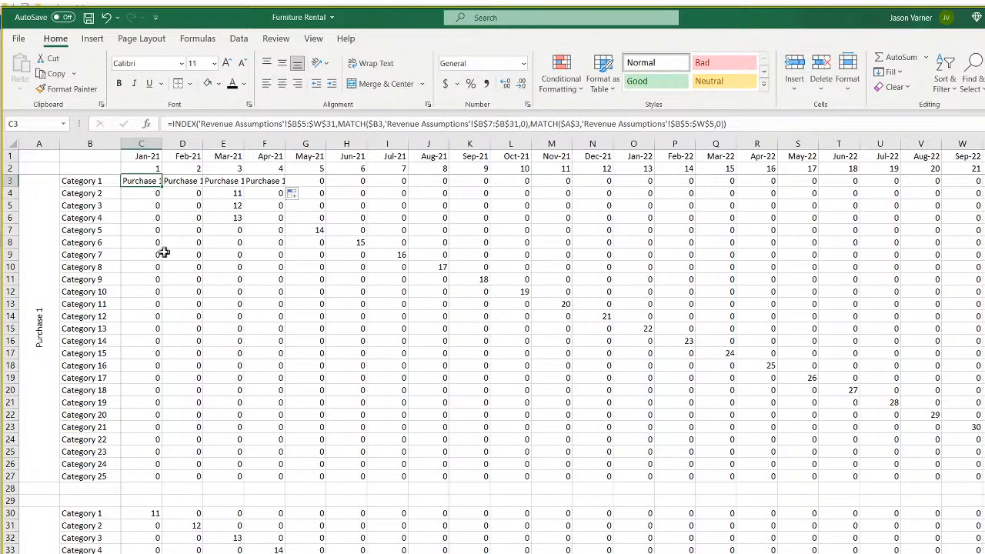
drag(162, 187, 569, 480)
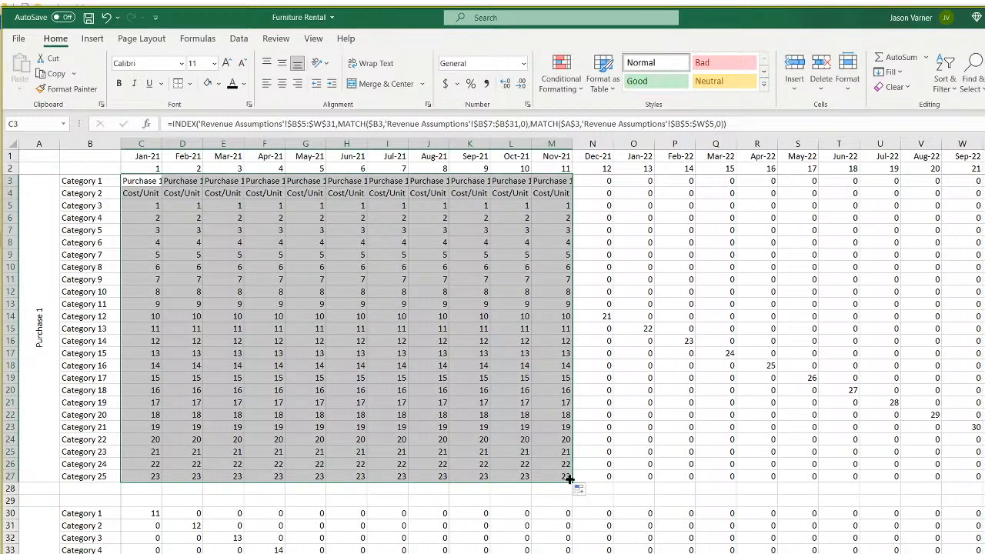
click(142, 205)
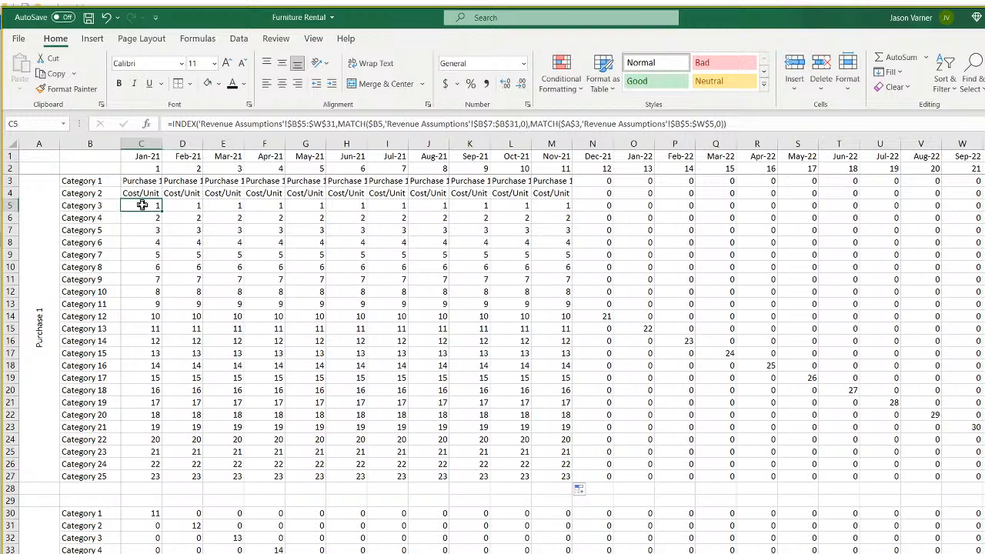
double_click(143, 205)
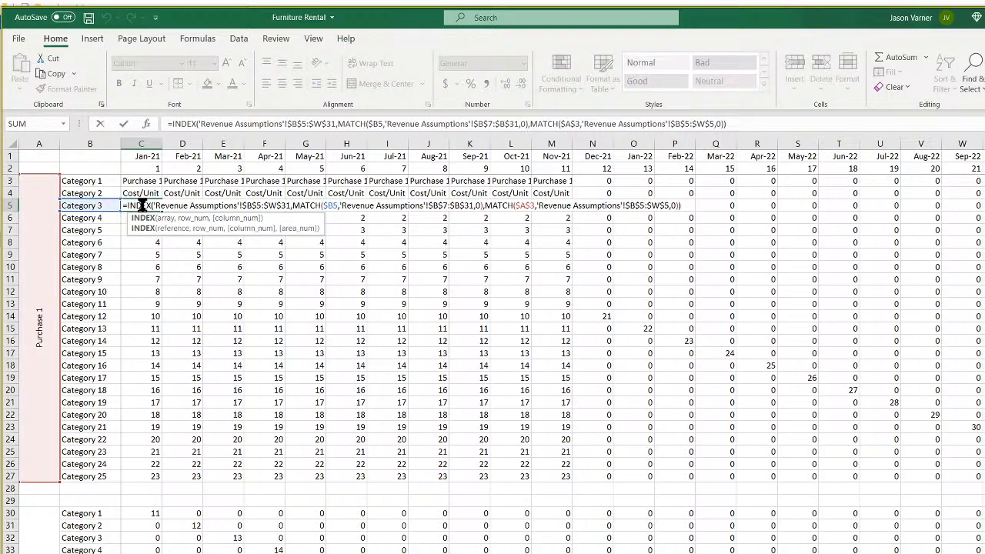
key(Return)
double_click(151, 205)
key(Escape)
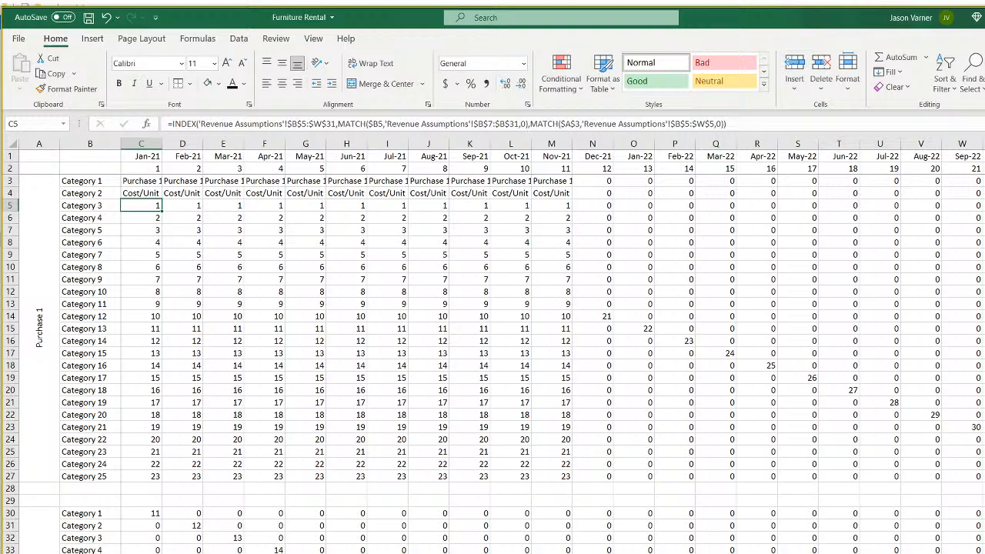
Glance at Revenue Assumptions again, then reselect C3 on the matrix to rewrite it.
key(ctrl+Page_Up)
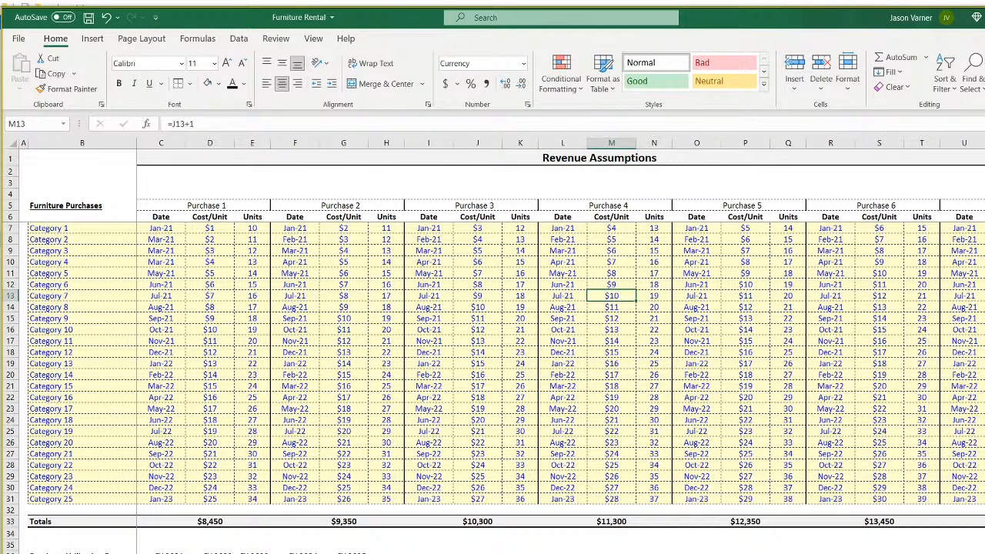
key(ctrl+Page_Down)
key(ctrl+Page_Down)
key(ctrl+Page_Down)
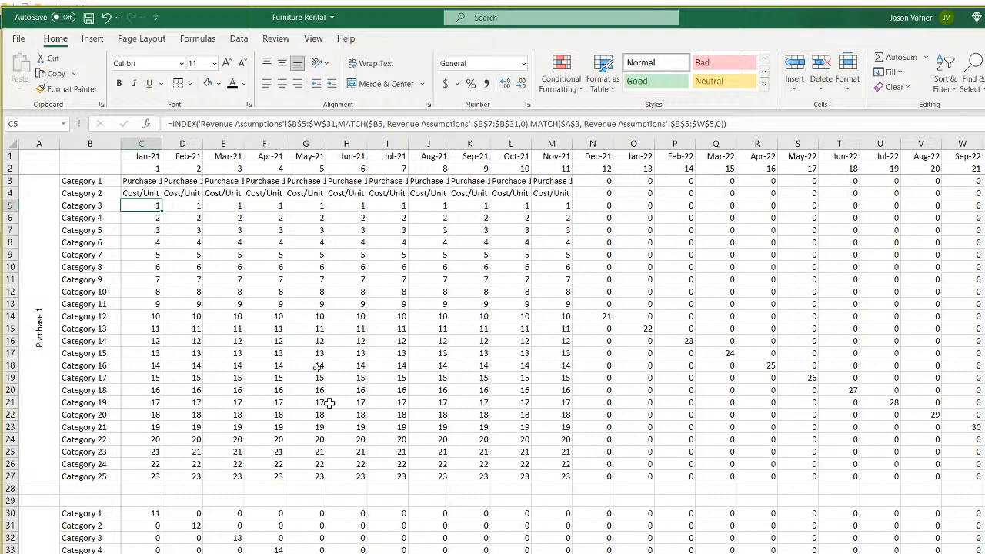
click(137, 181)
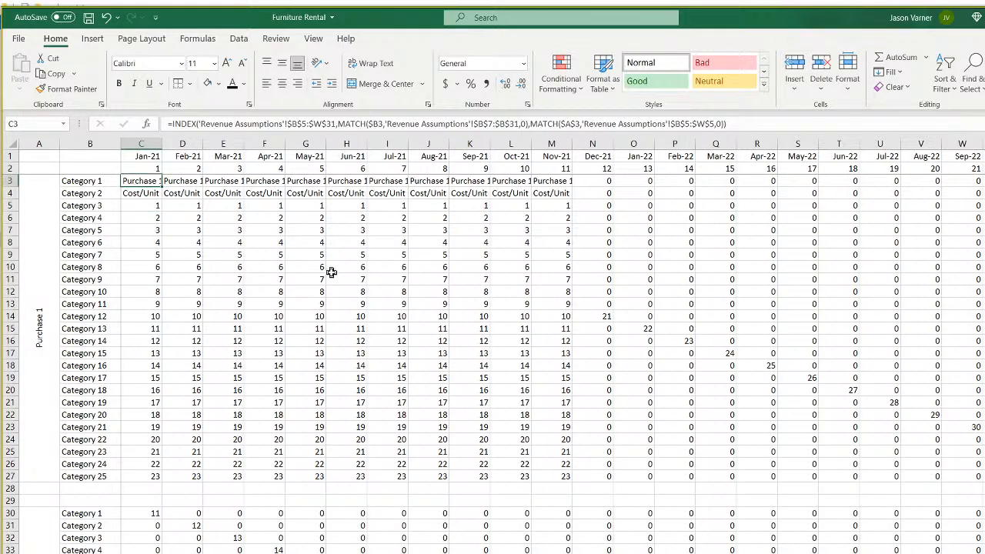
Start C3's =INDEX( formula using the Revenue Assumptions B5:W31 purchases table as its array.
text(=index()
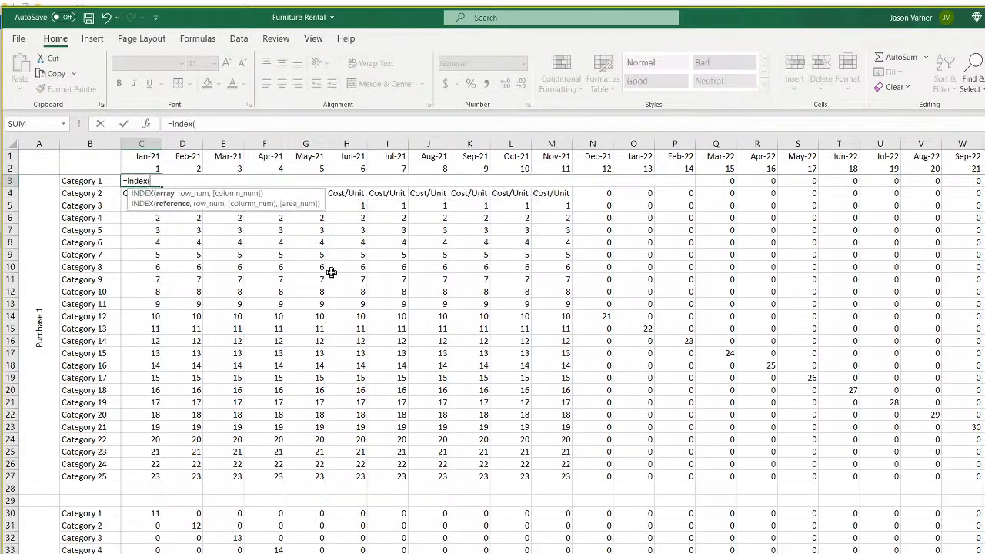
key(ctrl+Page_Up)
key(ctrl+Page_Up)
key(ctrl+Page_Up)
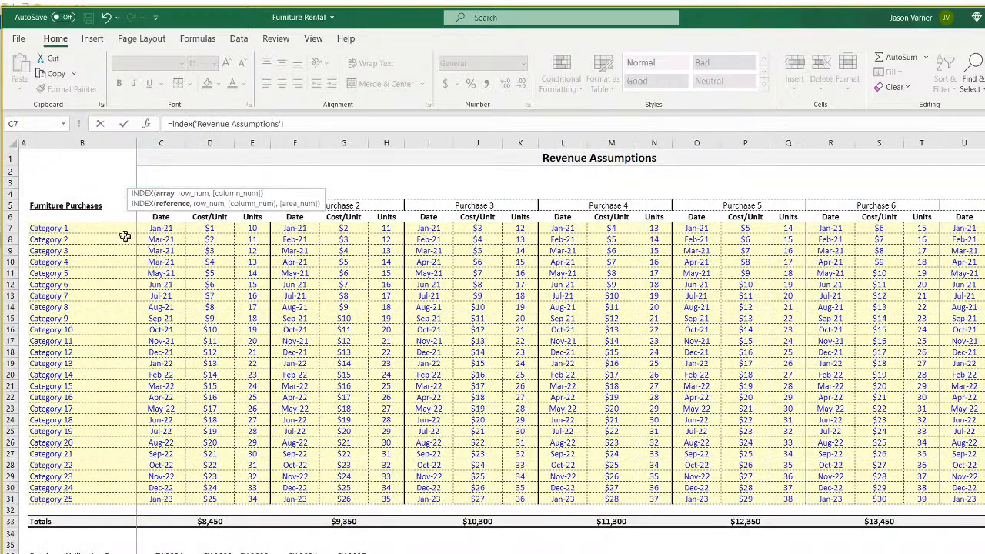
drag(49, 208, 980, 499)
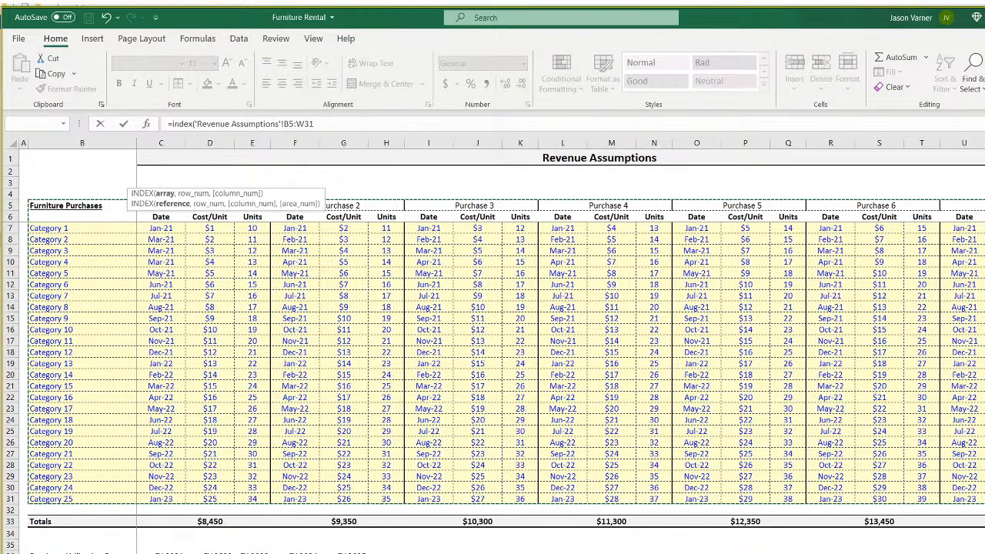
click(314, 123)
Add a MATCH of matrix2's B3 label against Revenue Assumptions B7:B31 with exact match.
text(,match()
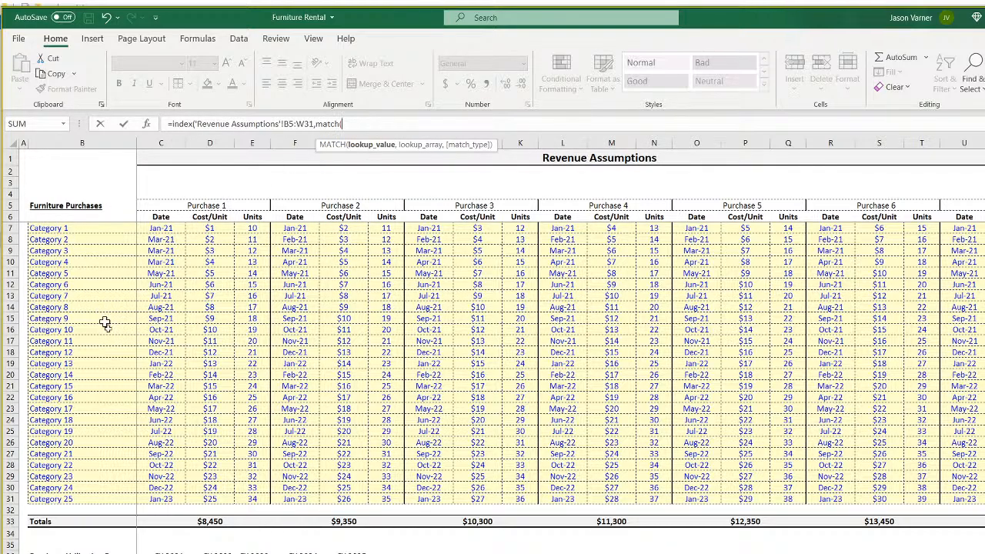
key(ctrl+Page_Up)
click(91, 182)
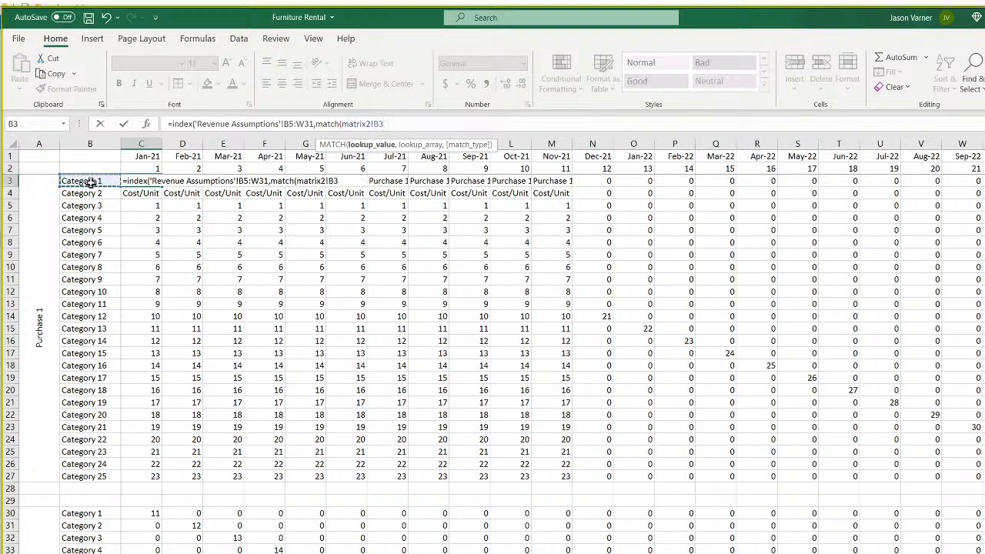
text(,)
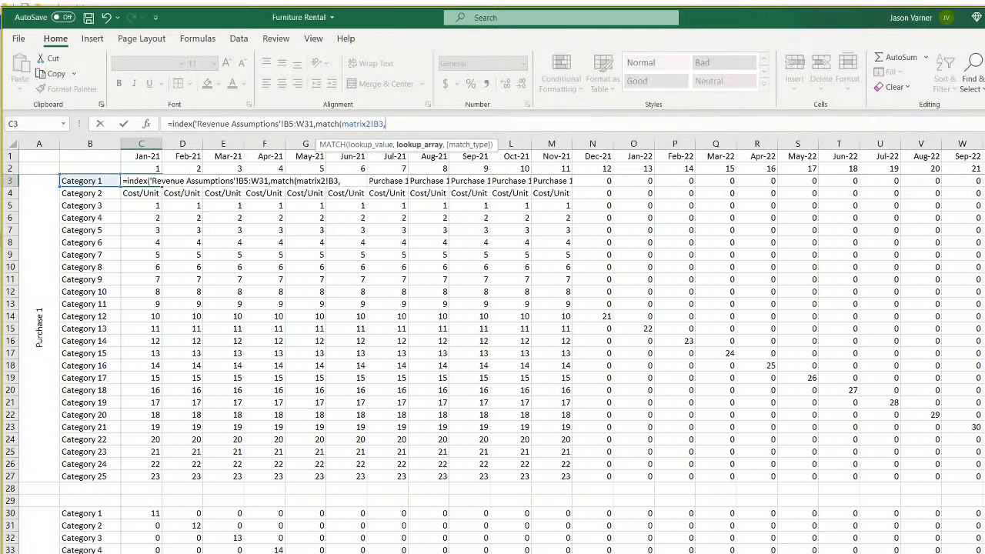
key(ctrl+Page_Down)
drag(78, 228, 90, 496)
text(,0)
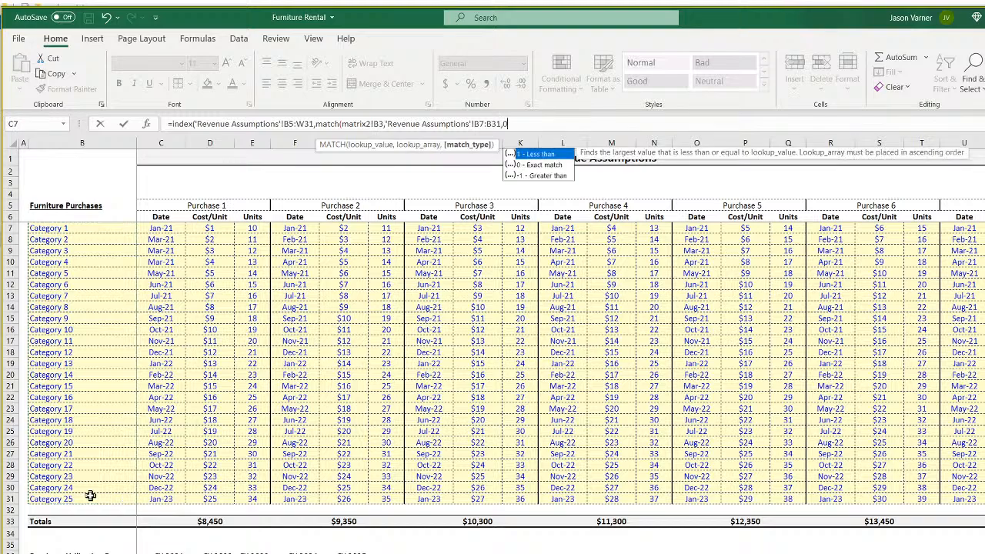
text(),match()
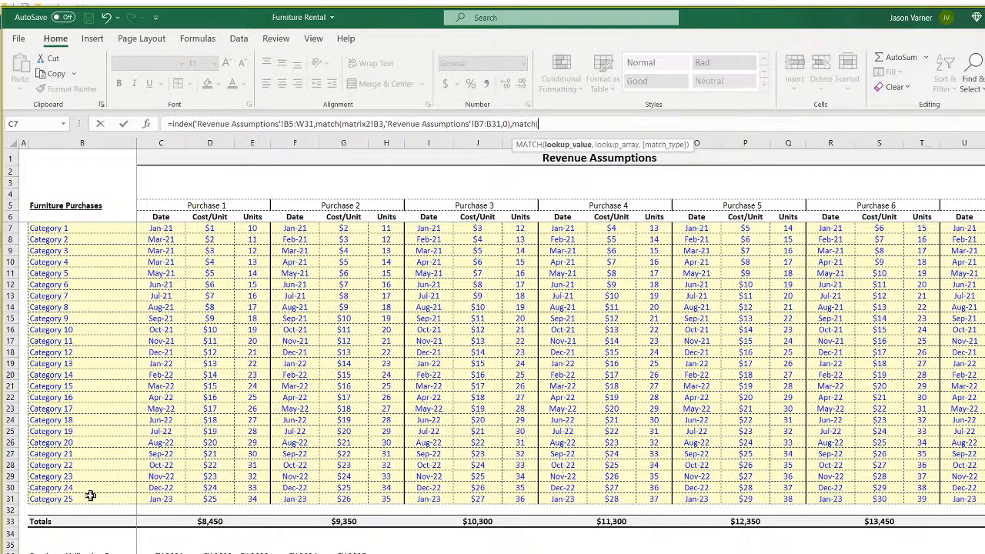
Add the second MATCH of matrix2's A3 label against header row B5:W5 and commit the formula.
click(146, 552)
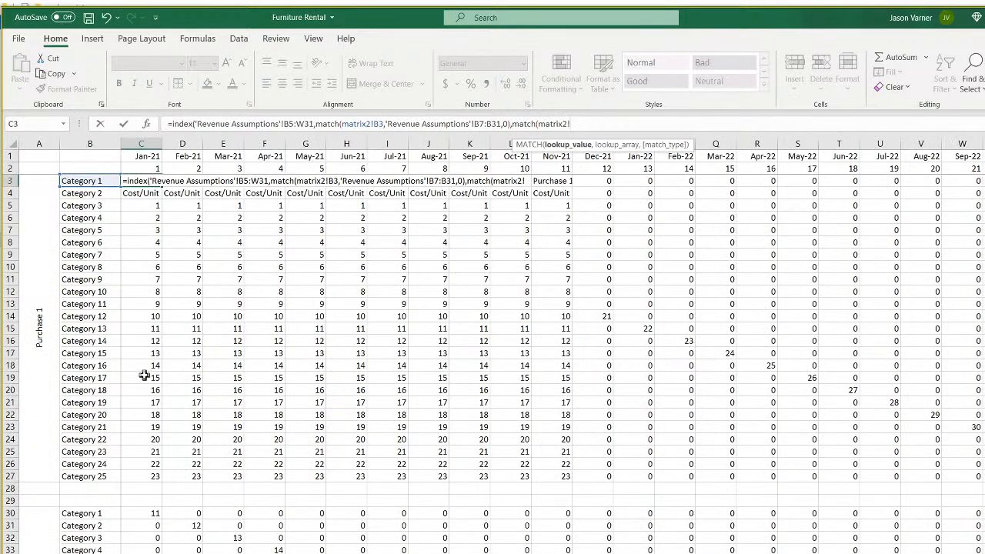
click(35, 312)
text(,)
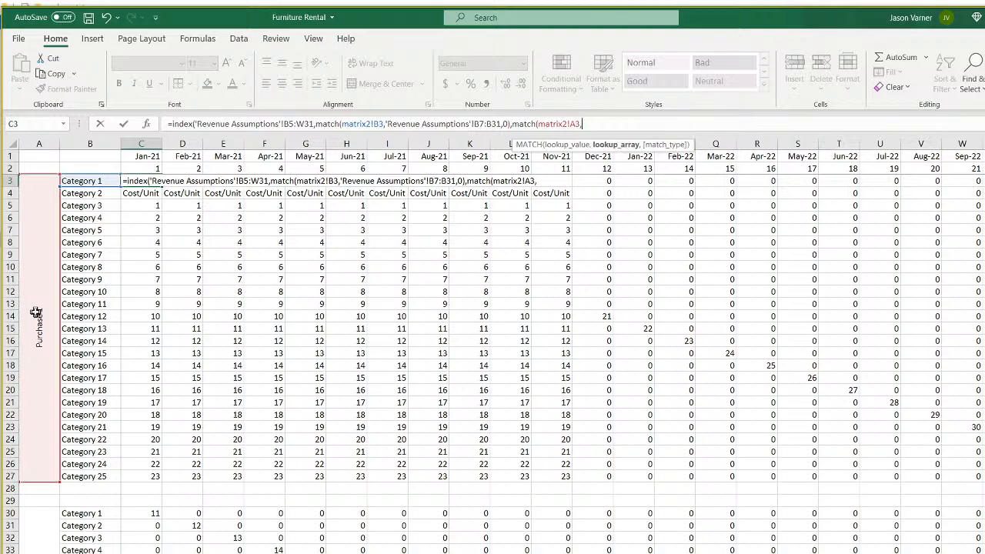
click(116, 553)
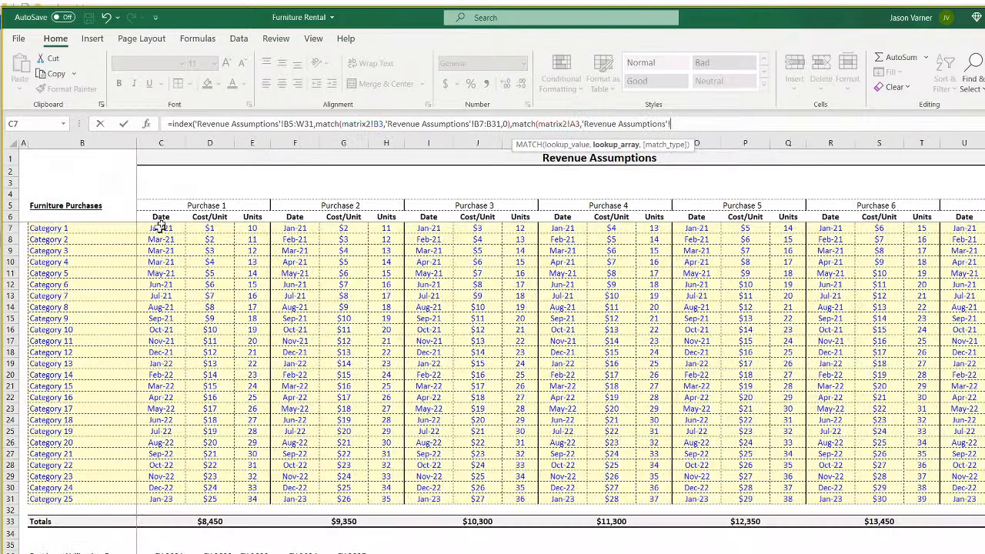
drag(46, 206, 984, 206)
text(,0)
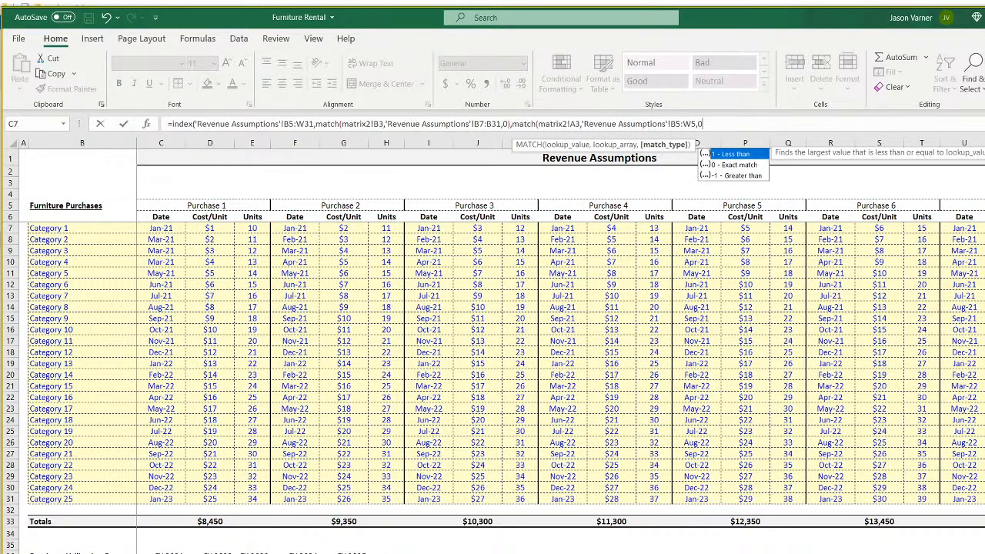
key(Return)
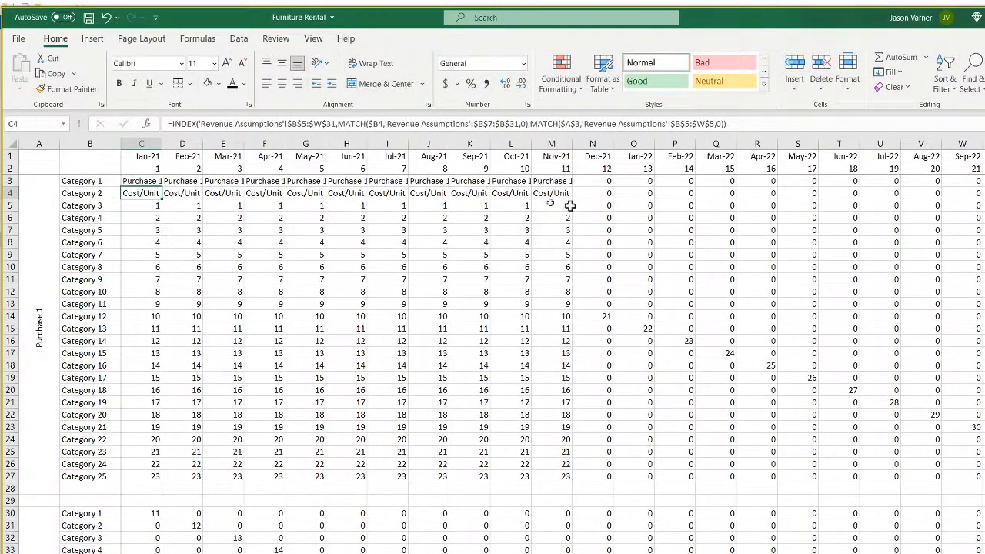
click(147, 181)
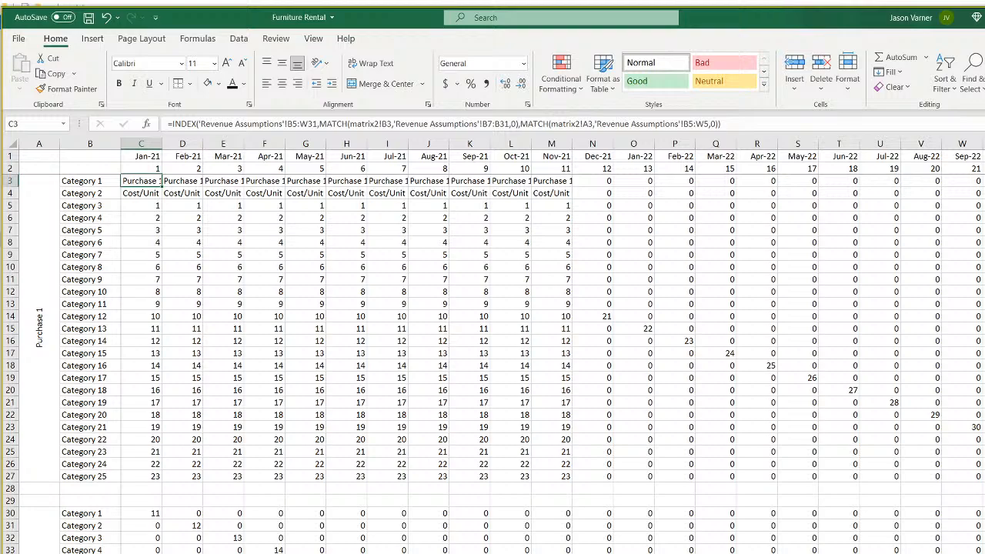
Check the Purchase 1 header in D5 and its first cost per unit on Revenue Assumptions.
key(ctrl+Page_Up)
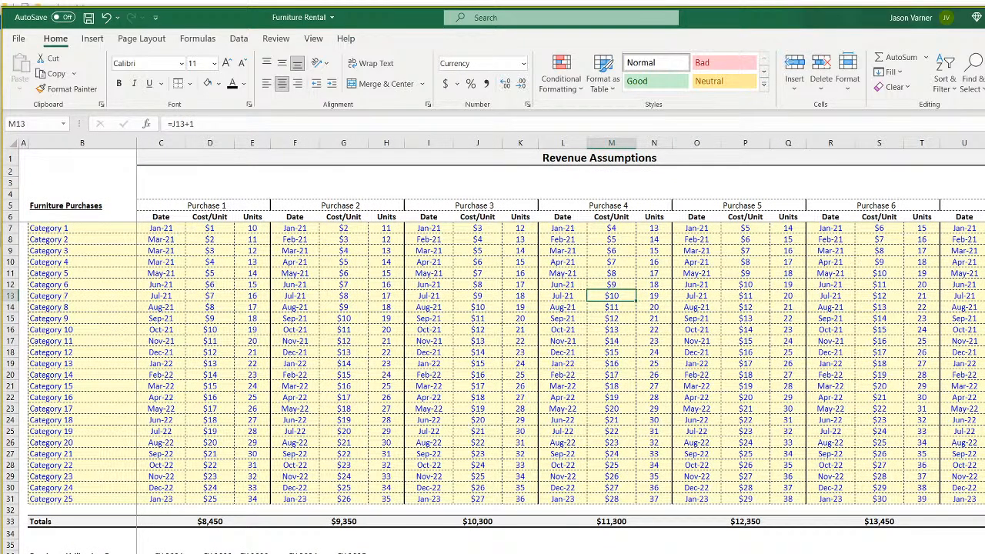
click(209, 206)
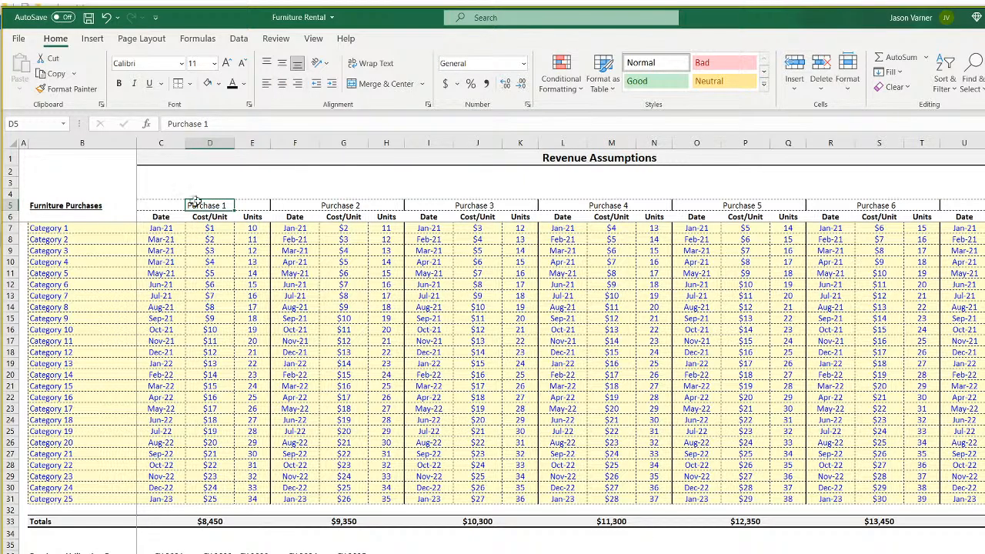
click(213, 226)
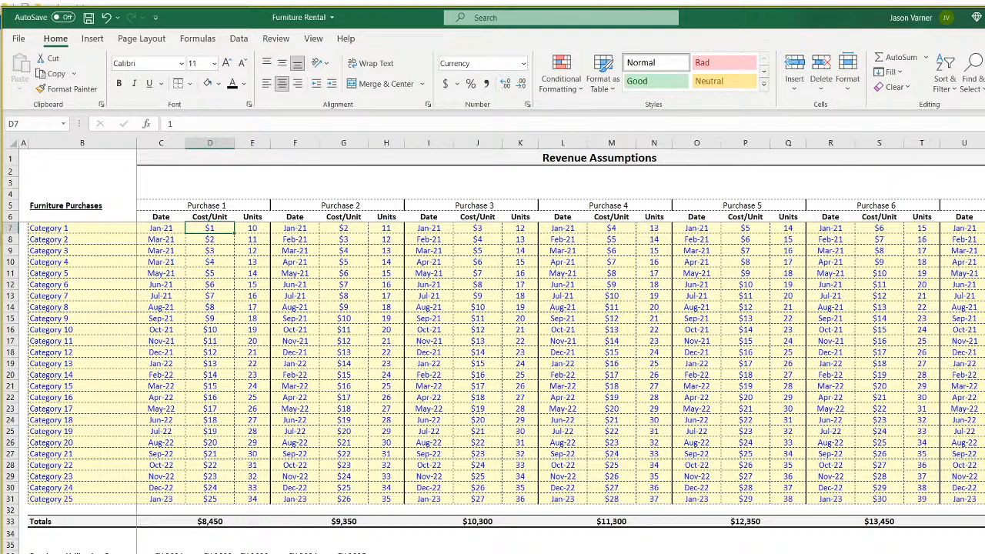
key(ctrl+Page_Down)
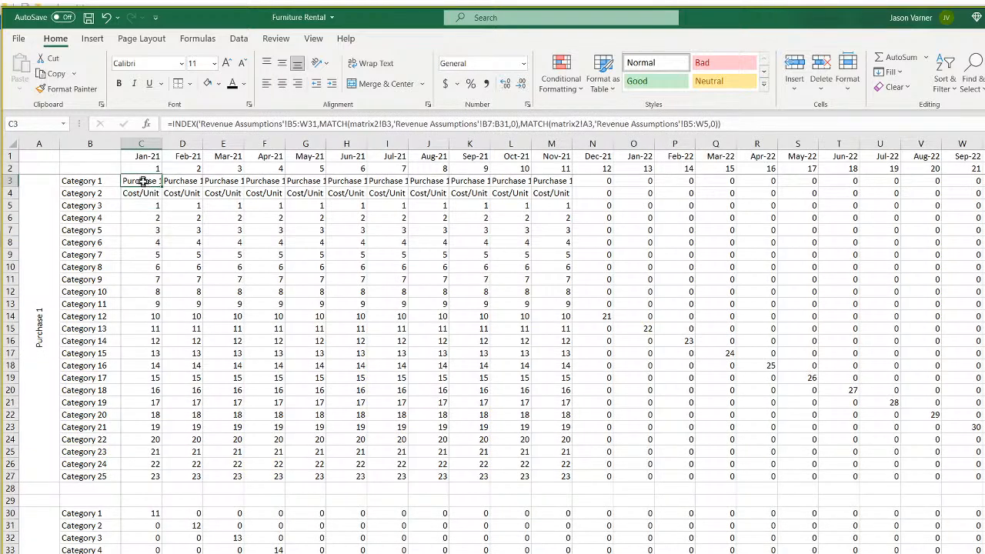
Try Number format on C3, then set it back to General.
click(524, 64)
click(504, 117)
click(524, 65)
click(505, 91)
Set the width of columns C through BJ to 11.
click(140, 143)
drag(140, 142, 967, 143)
right_click(968, 143)
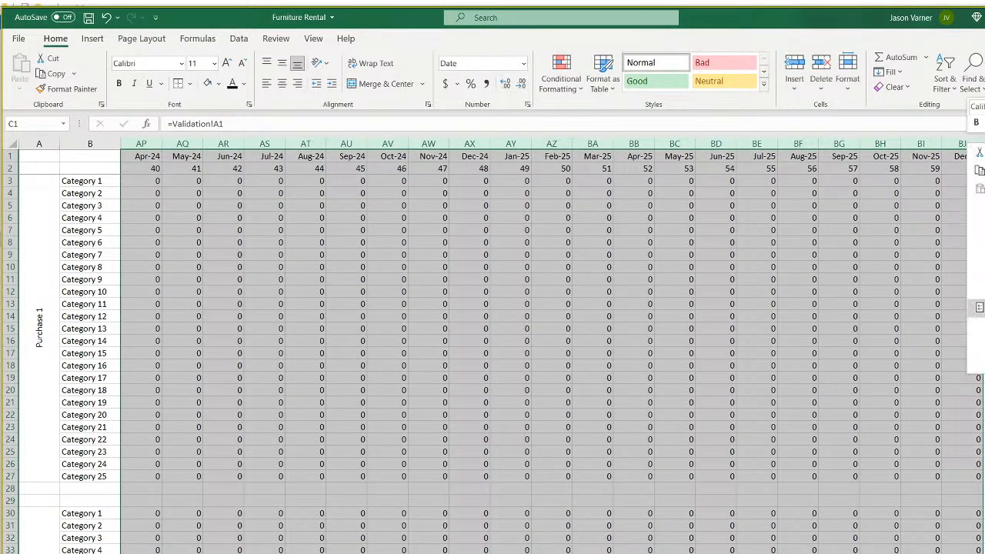
click(979, 326)
text(11)
key(Return)
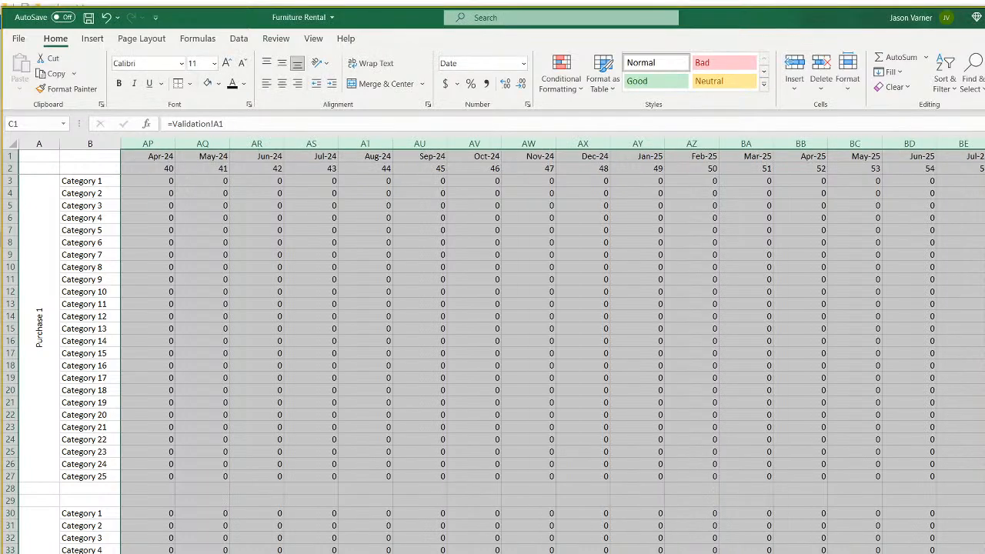
drag(738, 553, 557, 553)
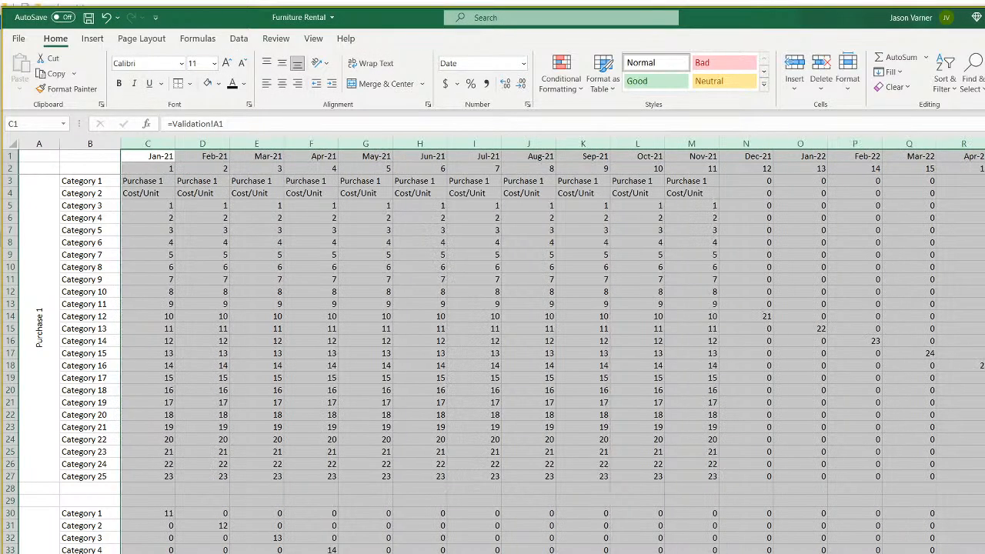
click(161, 181)
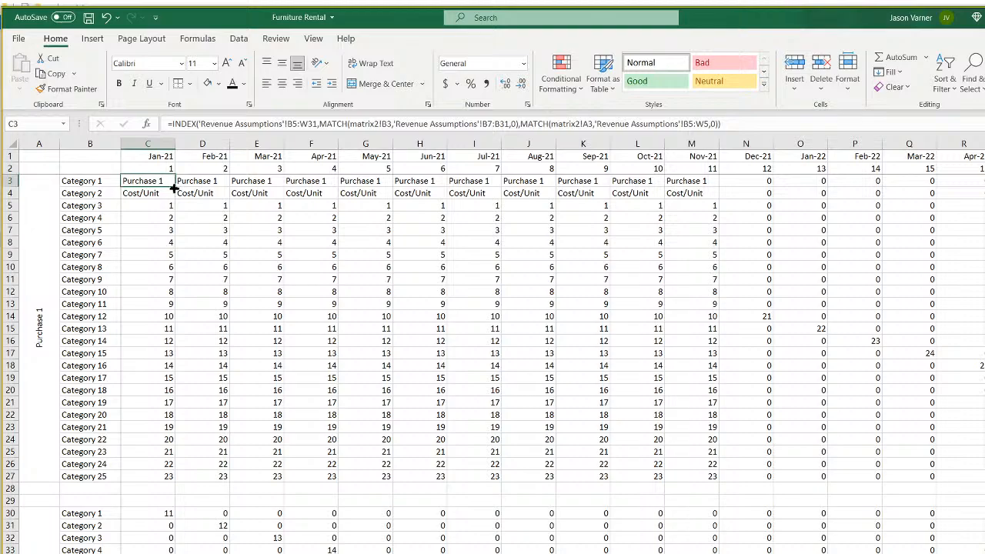
Add $ signs so C3's INDEX table reads 'Revenue Assumptions'!$B$5:$W$31, then switch to Revenue Assumptions.
click(295, 123)
text($)
click(286, 124)
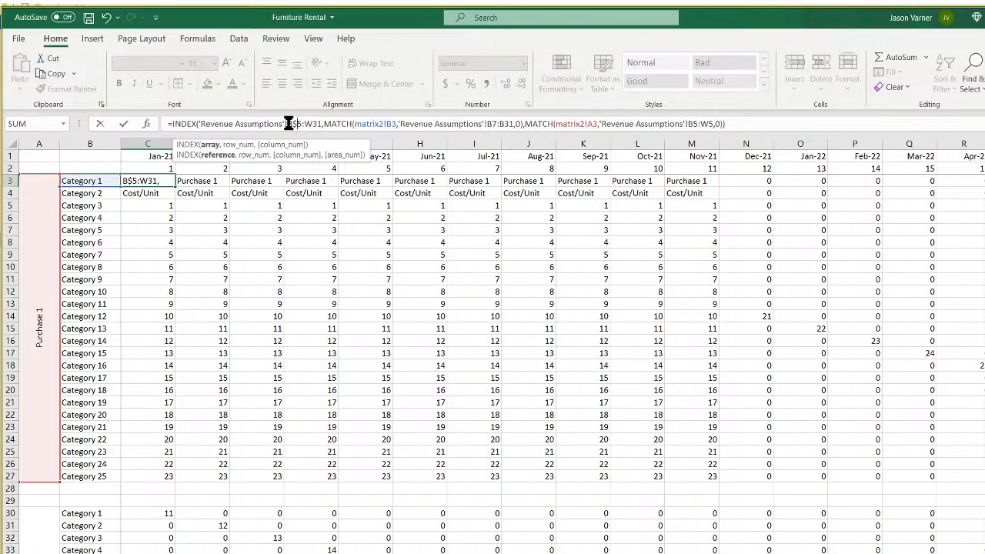
text($)
click(310, 124)
text($)
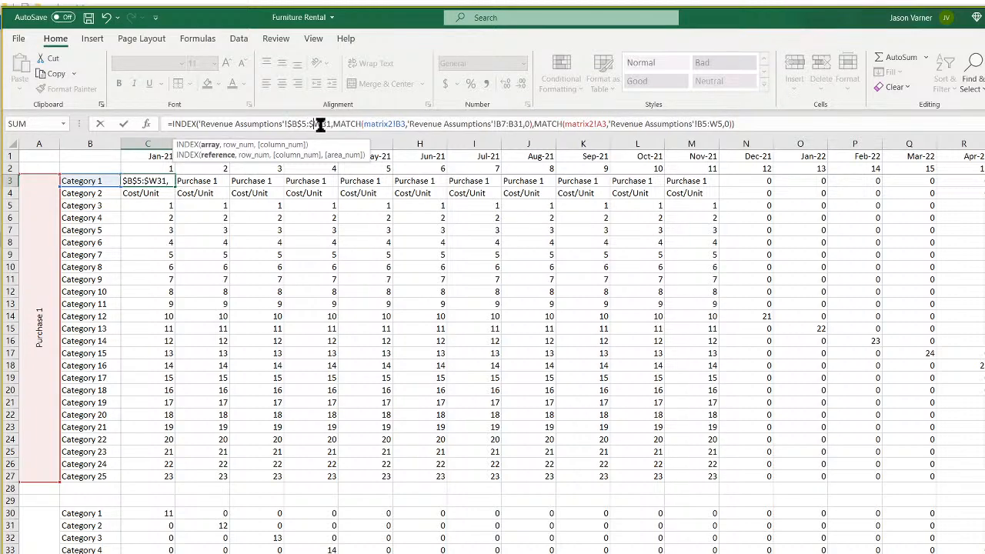
click(321, 124)
text($)
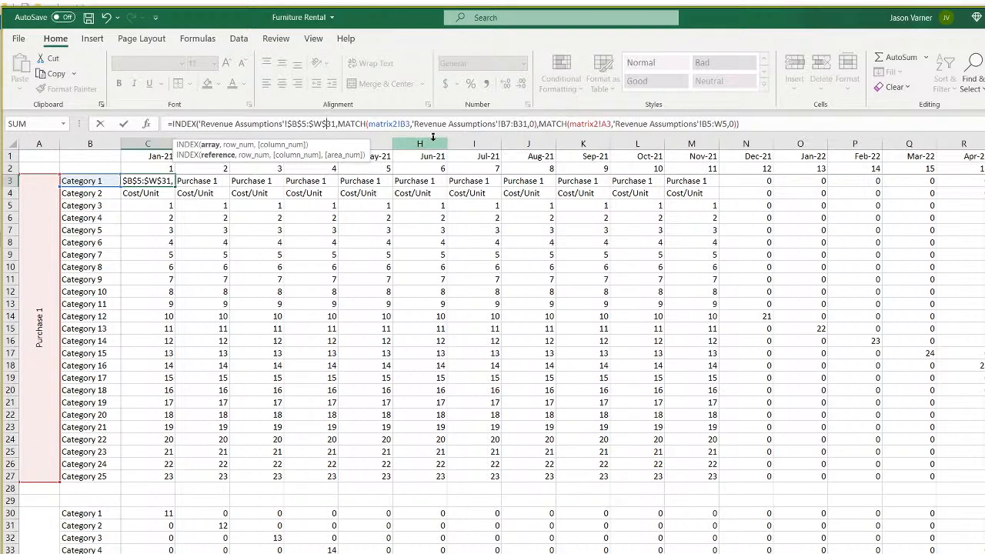
key(Escape)
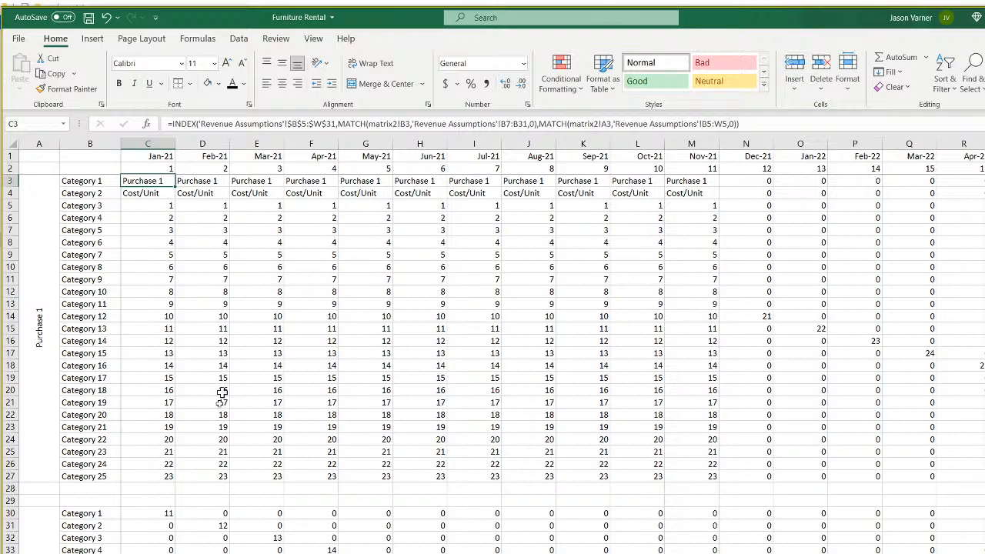
key(ctrl+Page_Up)
Select the purchase header rows starting at D5 on Revenue Assumptions, then return to matrix2.
click(206, 207)
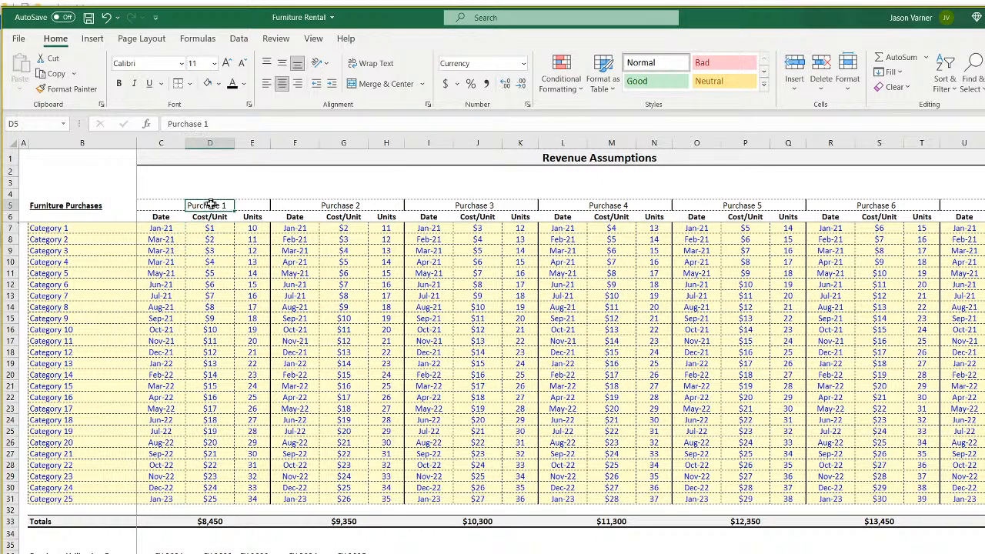
drag(65, 206, 981, 501)
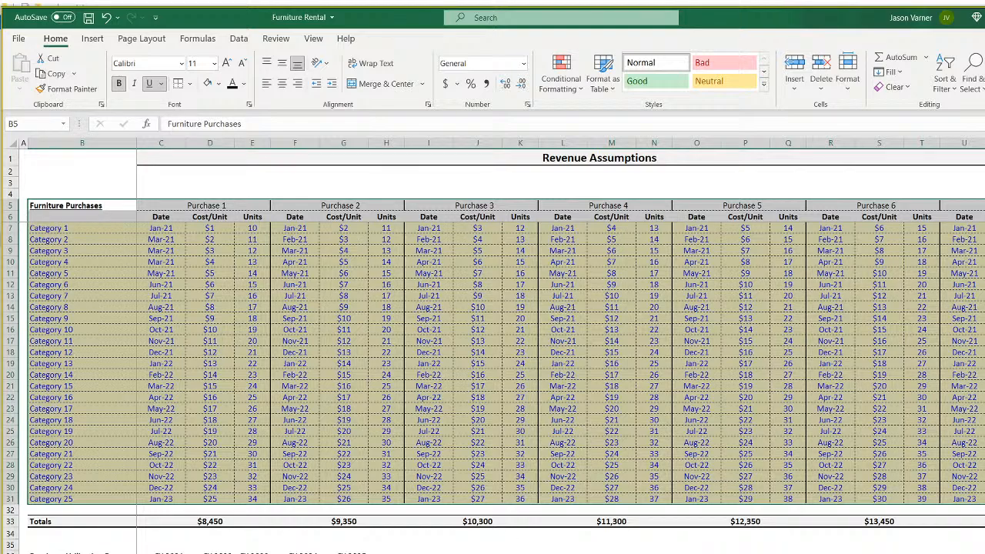
key(ctrl+Page_Down)
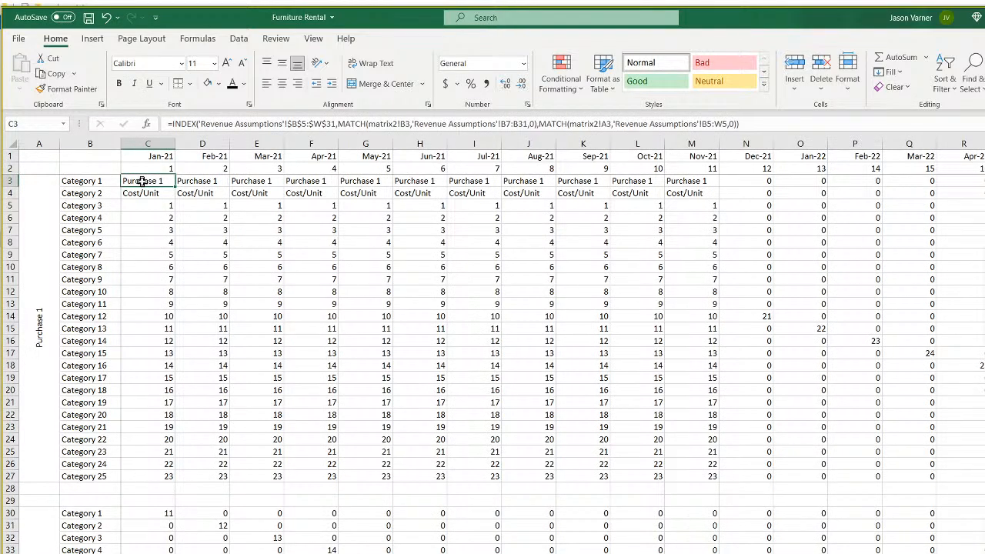
In C3's formula, lock the header row as $B$5:$W$5 and make matrix2!A3 absolute with F4.
click(344, 124)
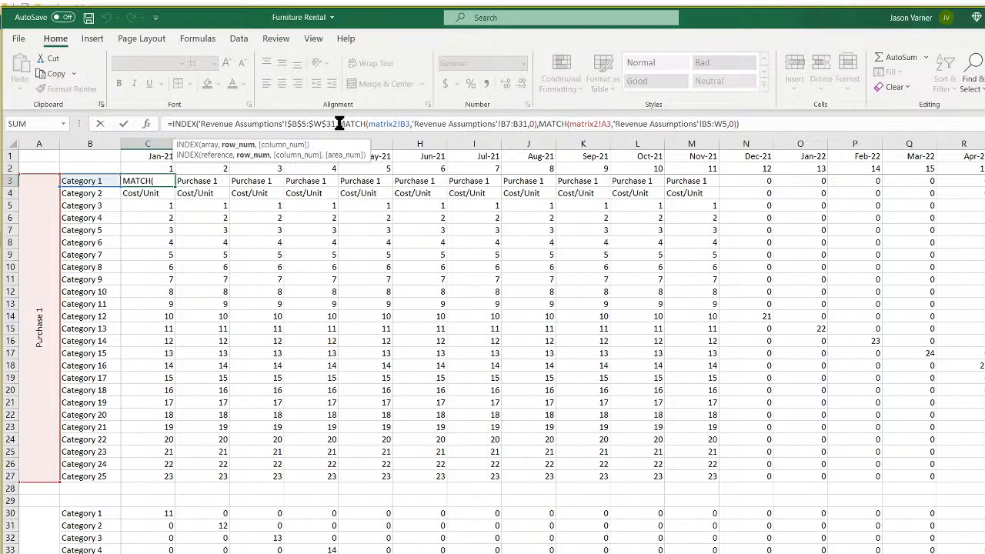
click(384, 125)
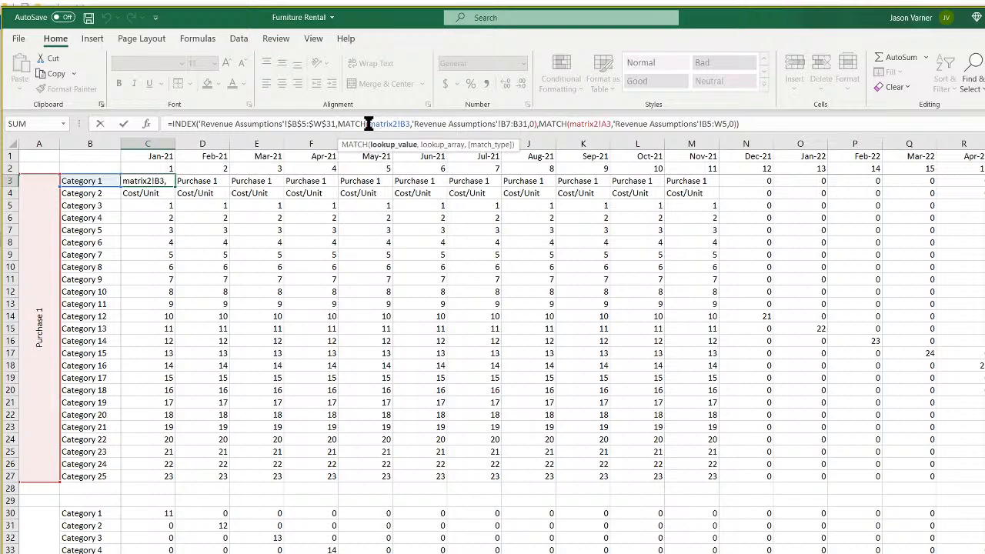
click(537, 124)
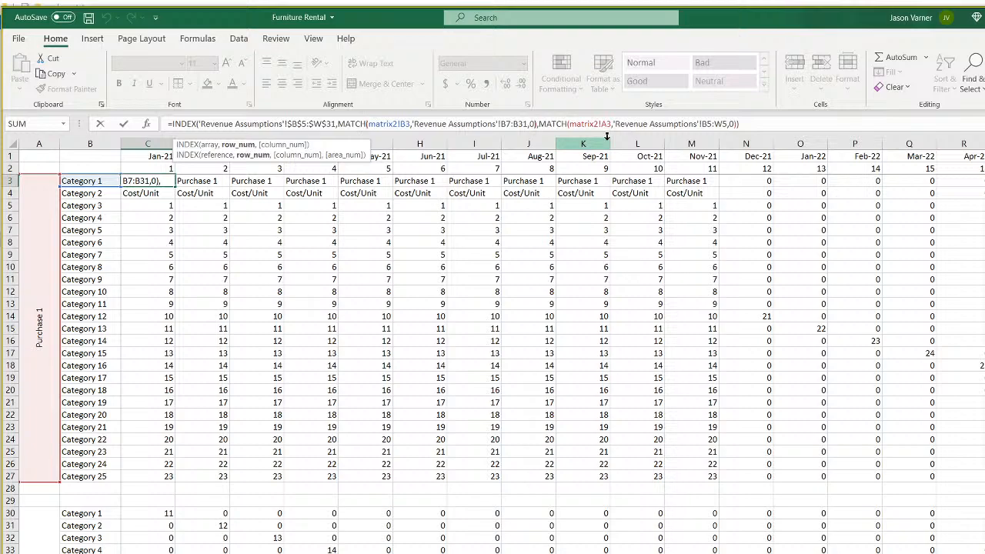
key(Left)
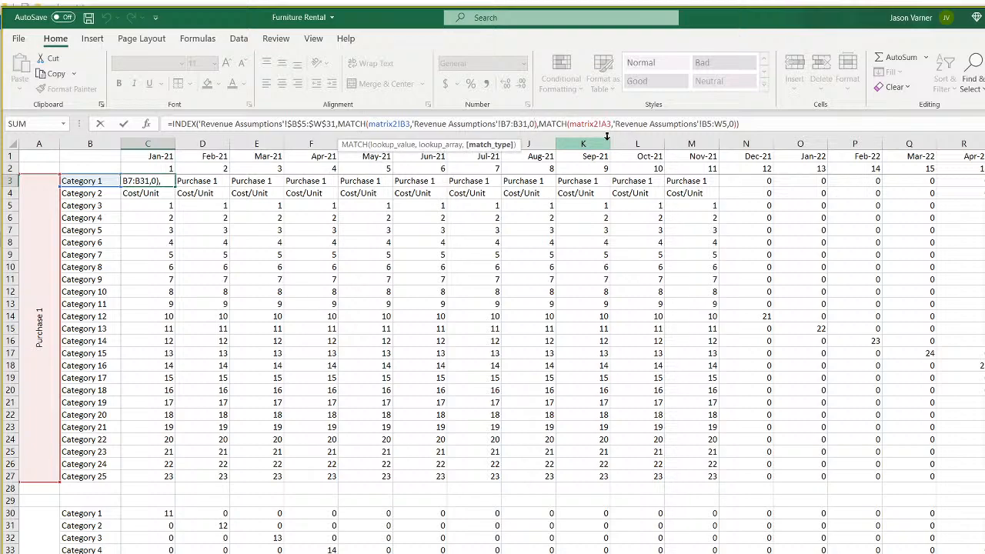
key(Right)
key(Right)
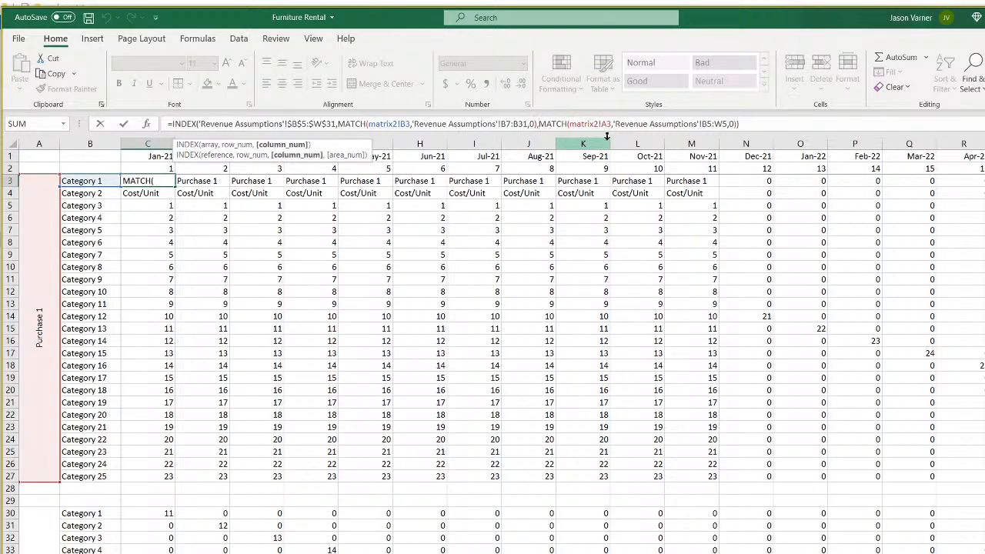
key(Right)
key(Right)
key(Right)
key(Right)
key(Right)
key(Right)
key(Right)
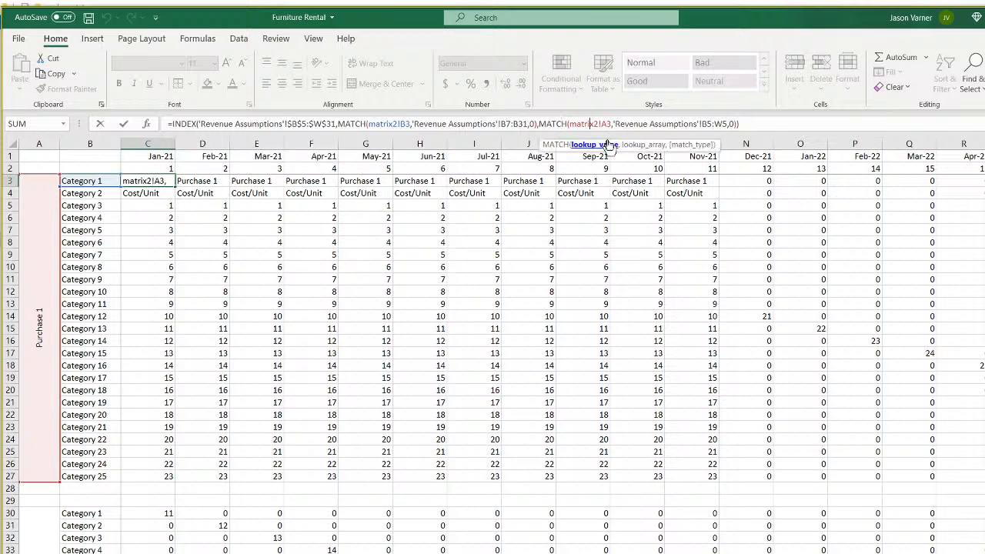
key(Right)
key(Right)
key(Right)
key(Right)
key(Right)
key(Right)
key(Right)
key(Right)
key(Right)
key(Right)
key(Right)
key(Right)
key(Right)
key(Right)
key(Right)
key(Right)
key(Right)
key(Right)
key(Right)
key(Right)
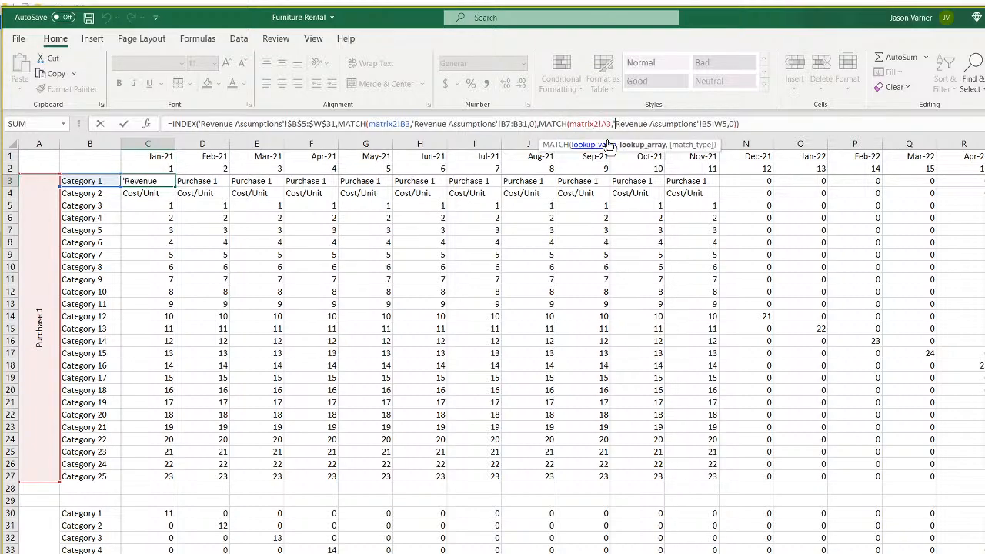
key(Right)
key(Right)
key(Right)
key(Right)
key(Right)
key(Right)
key(Right)
key(Right)
key(Right)
key(Right)
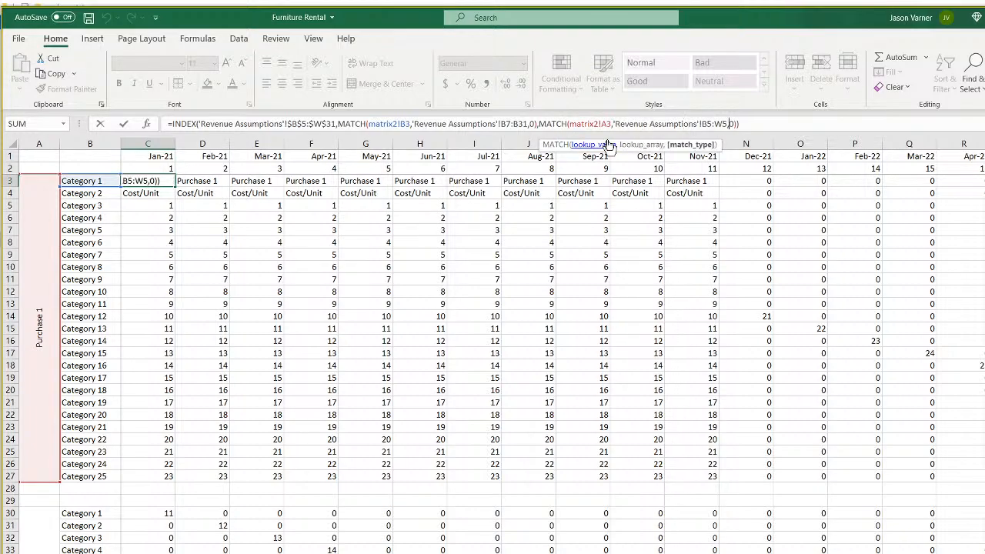
key(Left)
key(Left)
key(Left)
text($B$)
key(Left)
key(Left)
key(Left)
text($B)
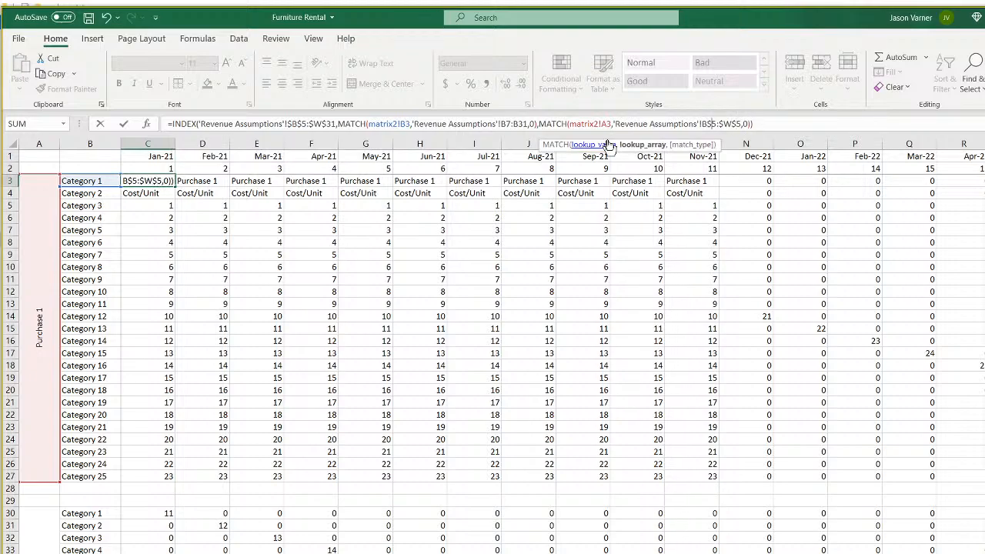
text($)
Lock the first MATCH's range as $B$7:$B$31 and matrix2!B3 as absolute, then commit.
key(Left)
key(Left)
key(Left)
key(Left)
key(Left)
key(Left)
key(Left)
key(Left)
key(Left)
key(Left)
key(Left)
key(Left)
key(Left)
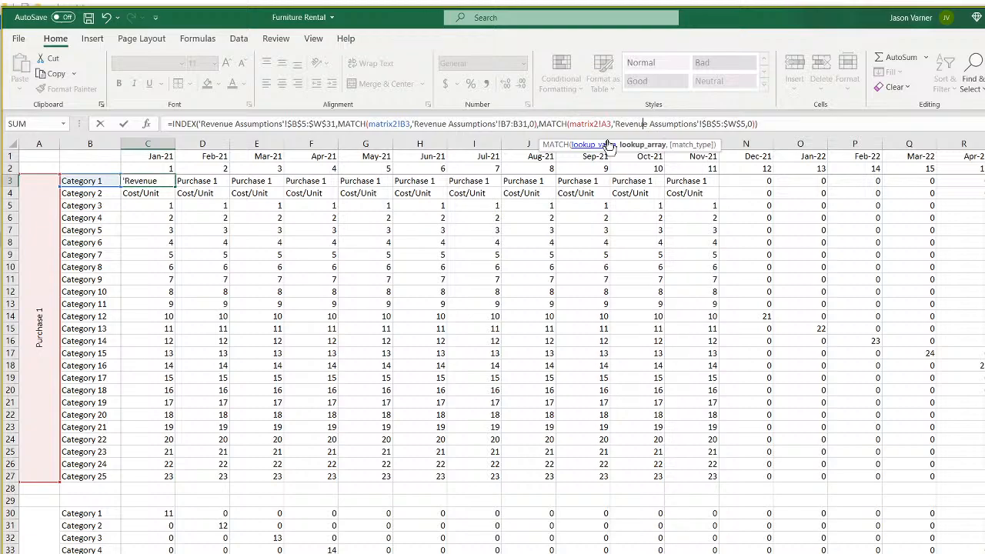
key(BackSpace)
key(F4)
key(Left)
key(Left)
key(Left)
key(Left)
key(Left)
key(Left)
key(Left)
key(Left)
key(Left)
key(Left)
key(Left)
key(Left)
key(Left)
key(Left)
key(Left)
key(Left)
key(Left)
key(Left)
key(Left)
key(Left)
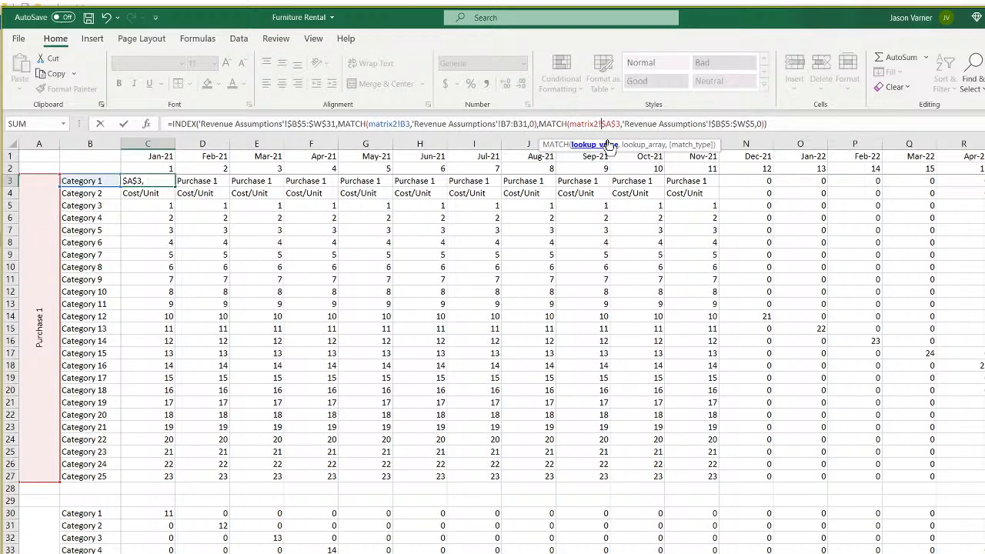
text($B$)
key(Left)
key(Left)
key(Left)
text($)
key(Left)
key(Left)
text($)
key(Left)
key(Left)
key(Left)
key(Left)
key(Left)
key(Left)
key(Left)
key(Left)
key(Left)
key(Left)
key(Left)
key(Left)
key(Left)
key(Left)
key(Left)
key(Left)
key(Left)
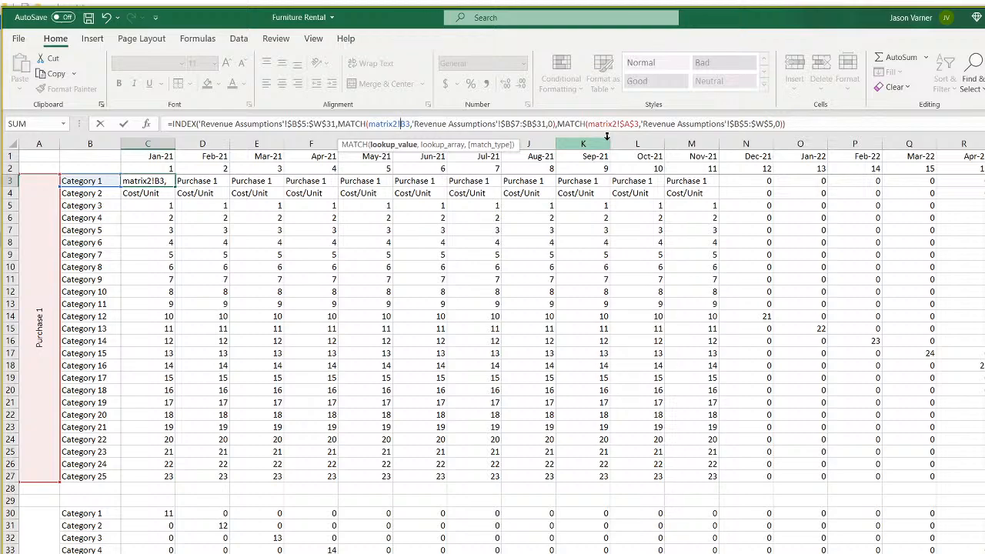
text($)
key(Left)
key(Left)
text($)
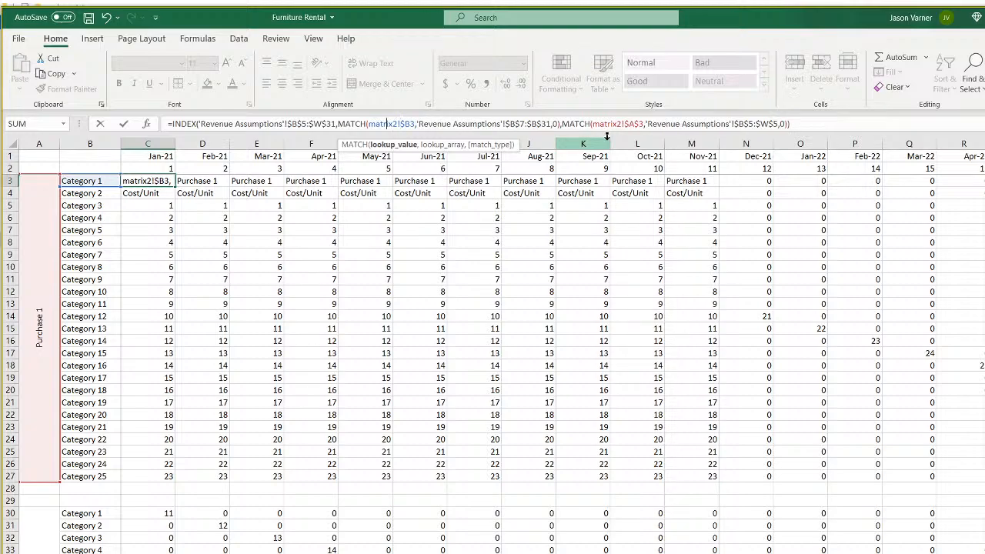
key(Return)
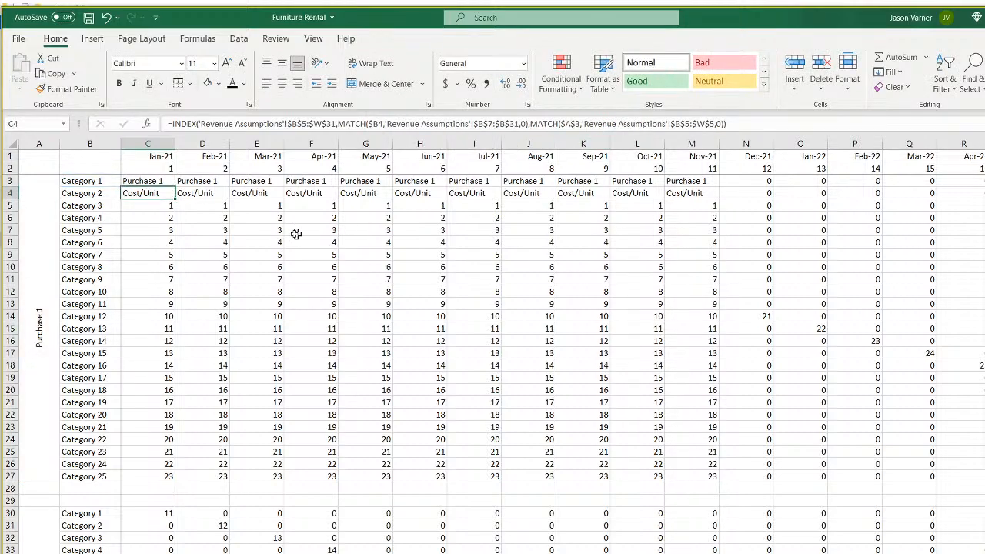
click(161, 180)
Fill the locked formula across C3:N27 through Dec-21 and spot-check the formulas in C5 and C27.
drag(175, 187, 790, 448)
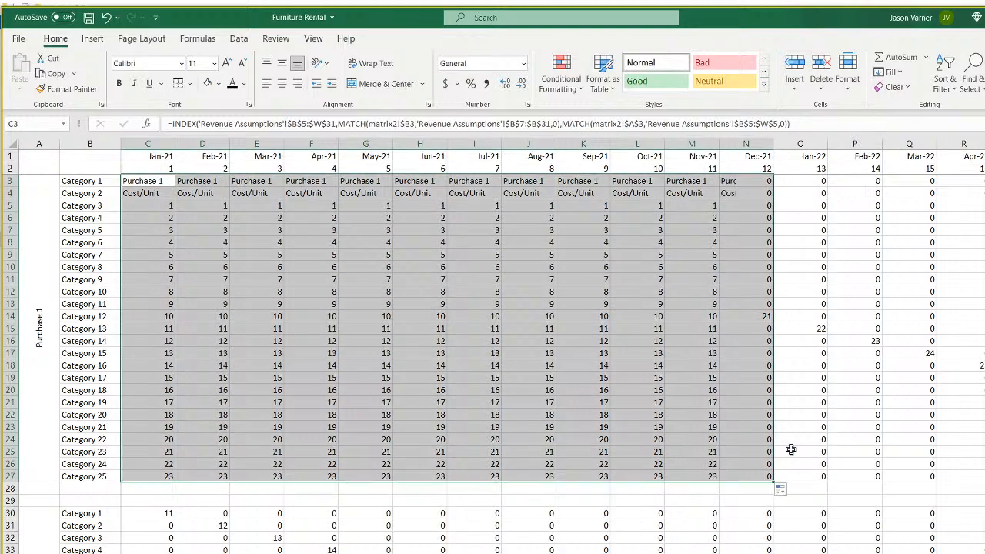
double_click(156, 204)
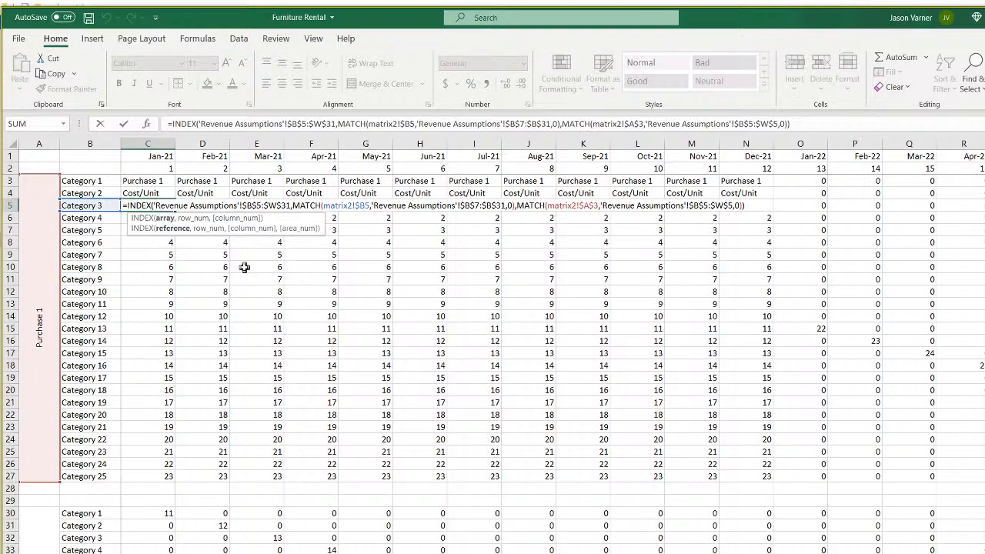
key(Escape)
drag(174, 211, 151, 177)
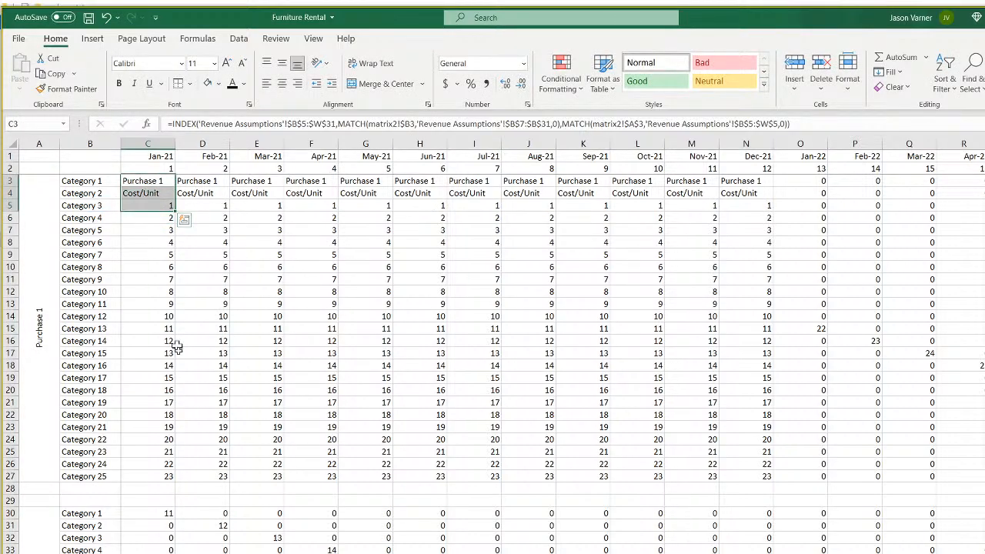
double_click(159, 476)
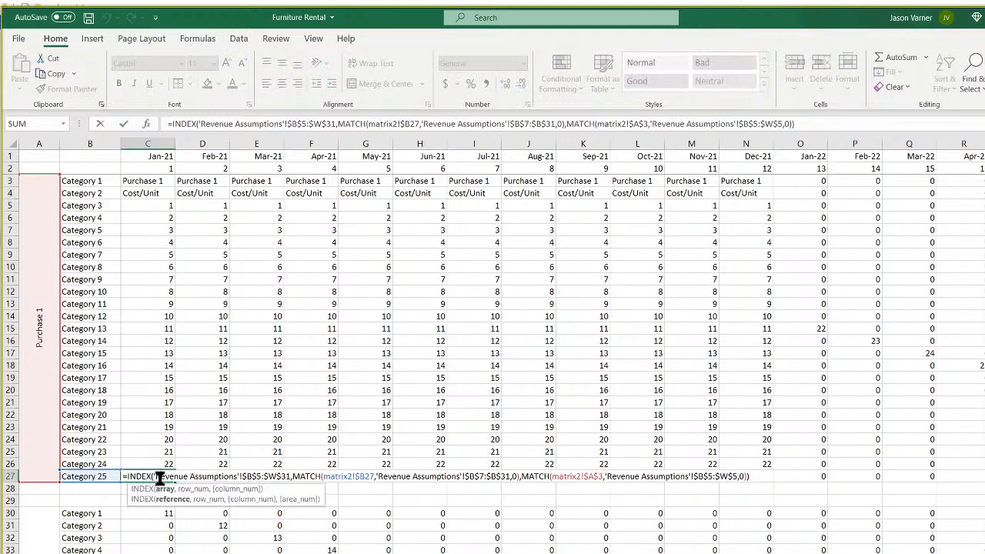
key(Return)
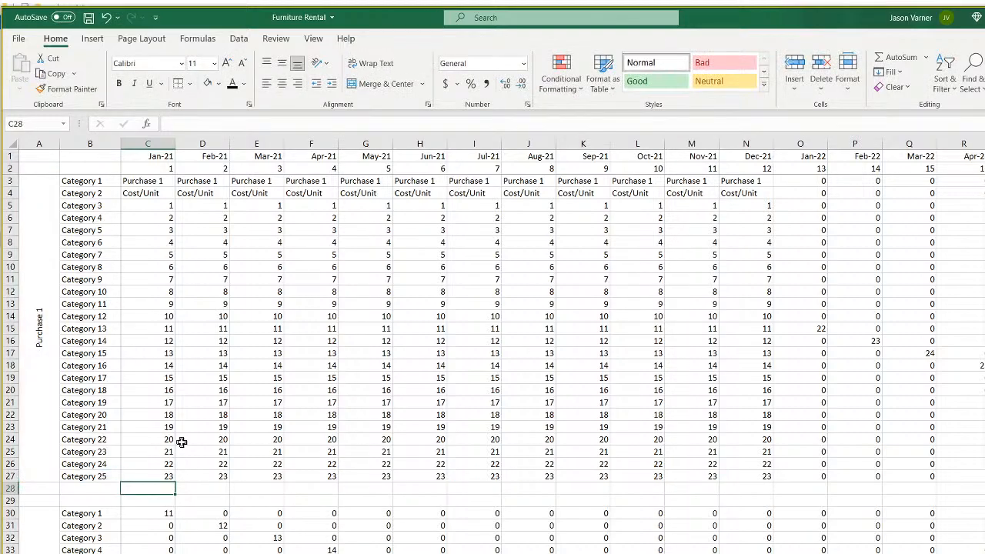
click(164, 477)
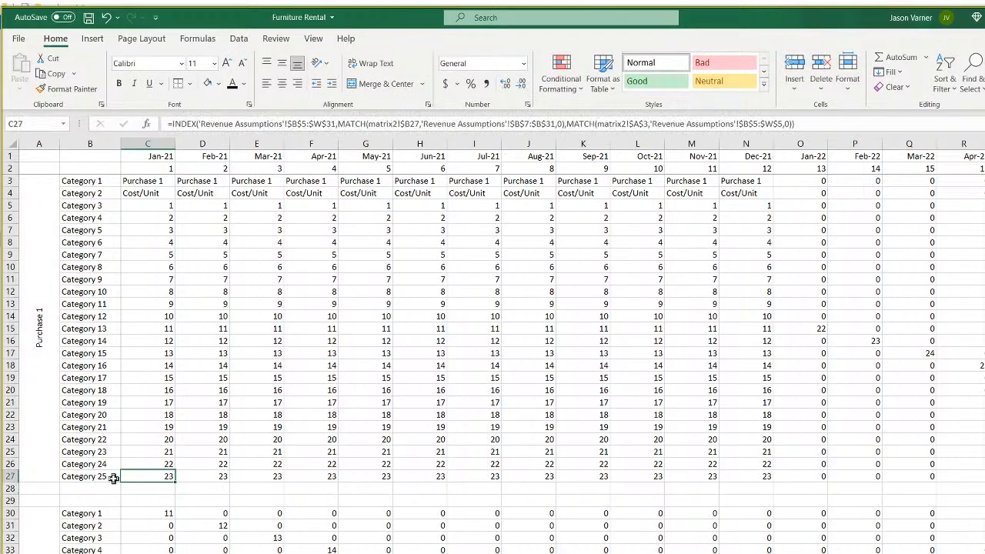
key(ctrl+bracketleft)
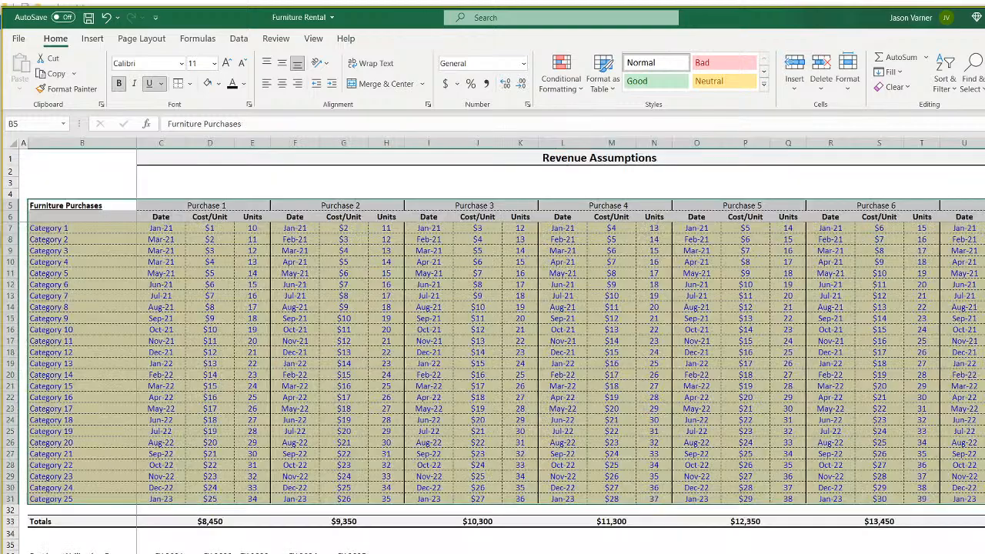
click(205, 498)
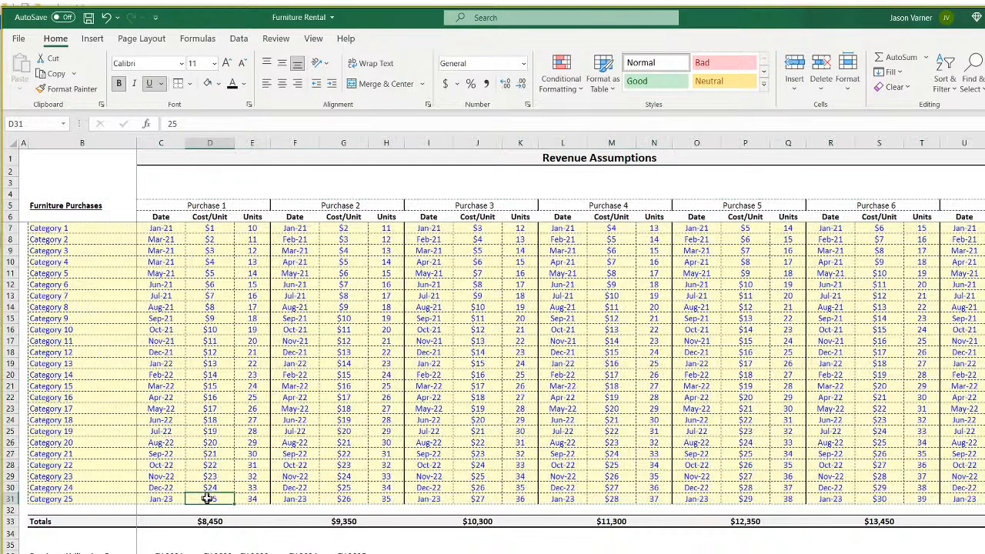
click(209, 477)
click(210, 498)
click(213, 477)
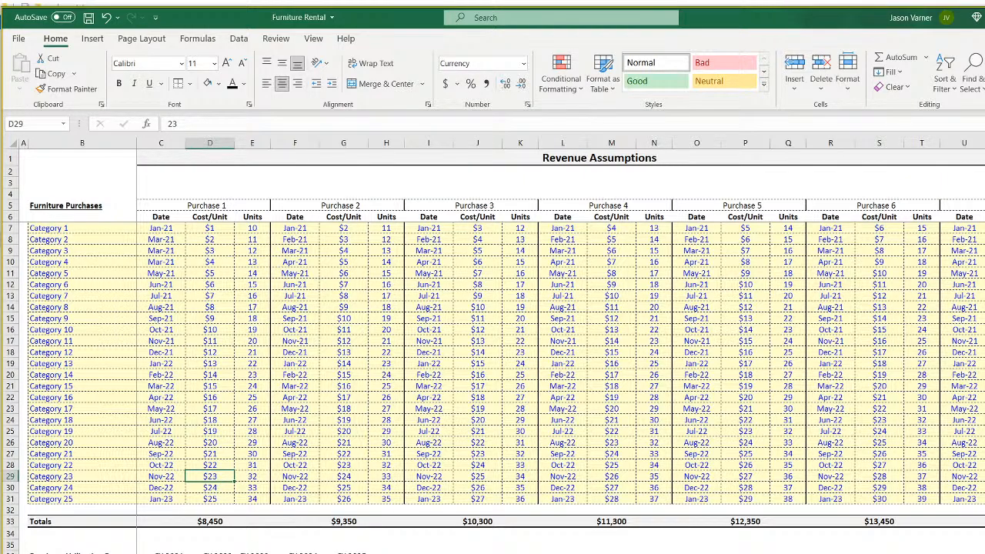
key(ctrl+Page_Down)
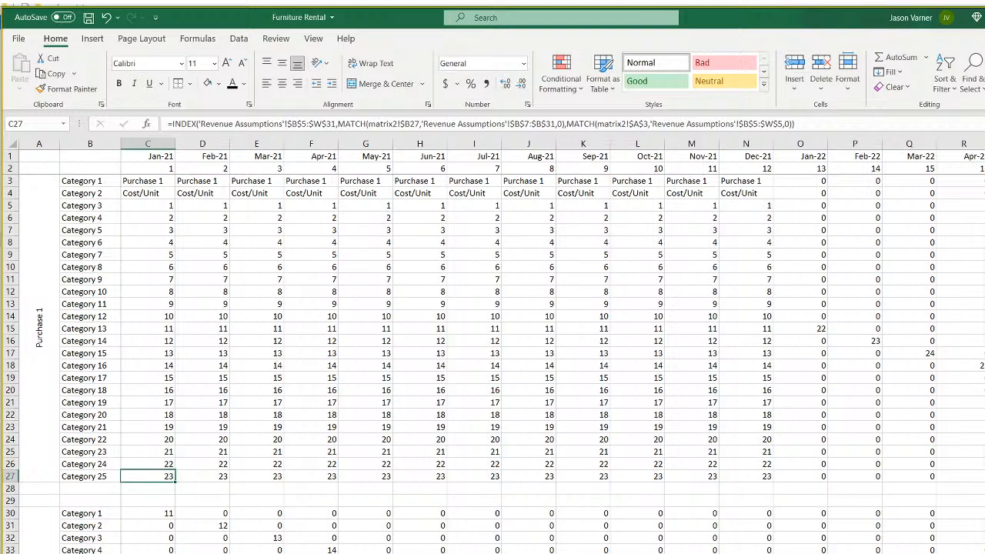
double_click(157, 477)
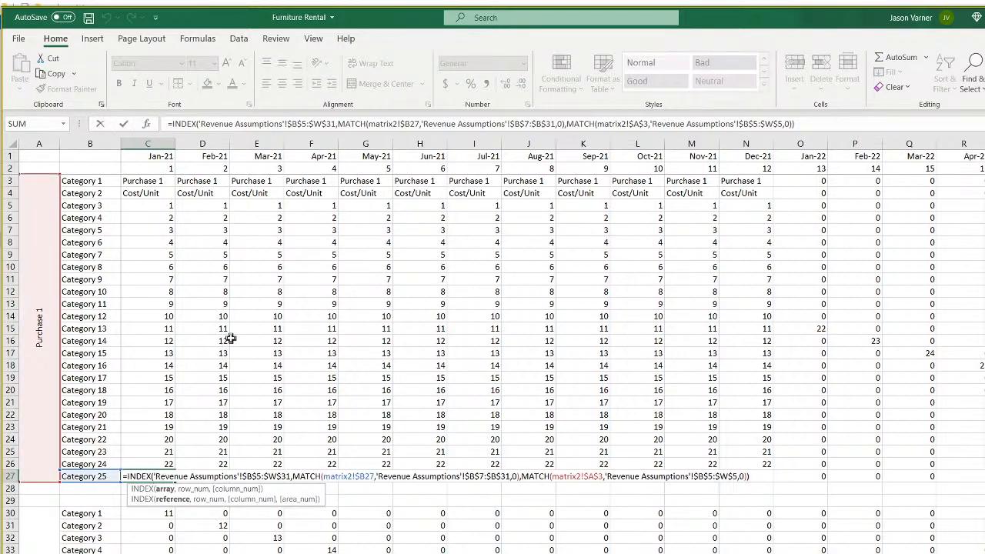
key(Escape)
click(154, 194)
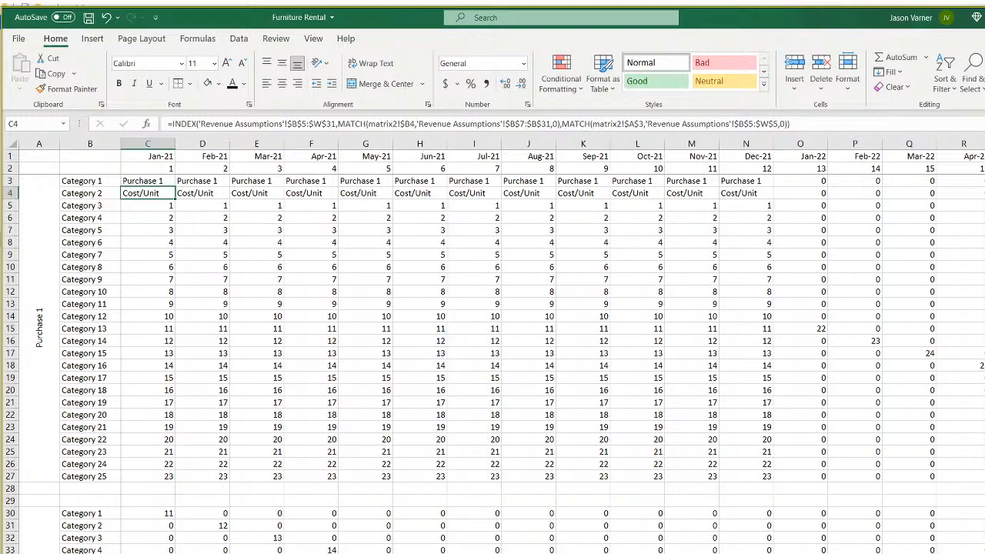
key(ctrl+Page_Up)
click(203, 205)
click(206, 217)
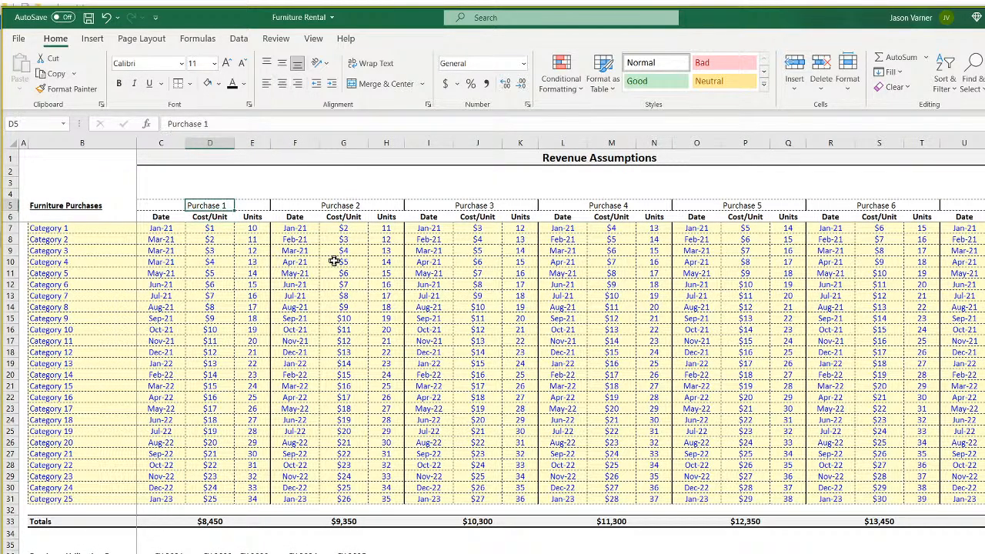
key(Down)
key(Down)
key(Down)
key(Down)
key(Down)
key(Down)
key(Down)
key(Down)
key(Down)
key(Down)
key(Down)
key(Down)
key(Down)
key(Down)
key(Down)
key(Down)
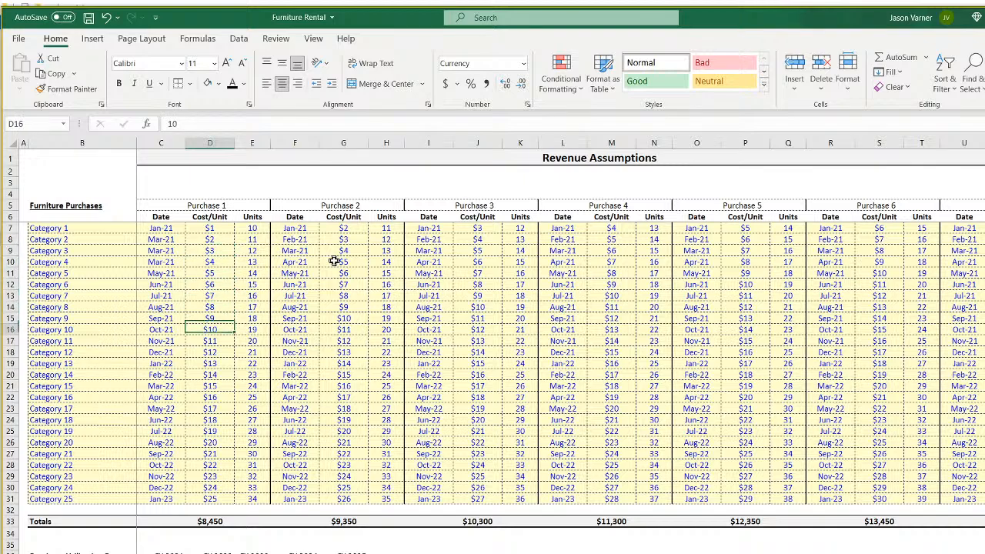
key(Up)
key(Up)
key(Up)
key(Up)
key(Up)
key(Up)
key(Up)
key(Up)
key(Up)
key(Up)
key(Up)
key(Up)
key(Up)
key(Up)
key(Up)
key(Up)
key(Up)
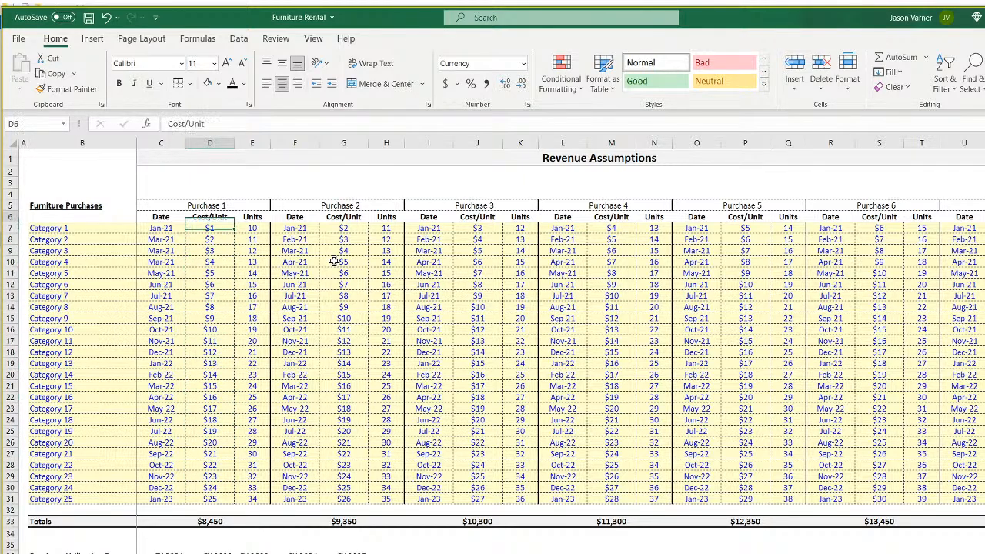
key(Down)
key(Down)
key(Down)
key(Up)
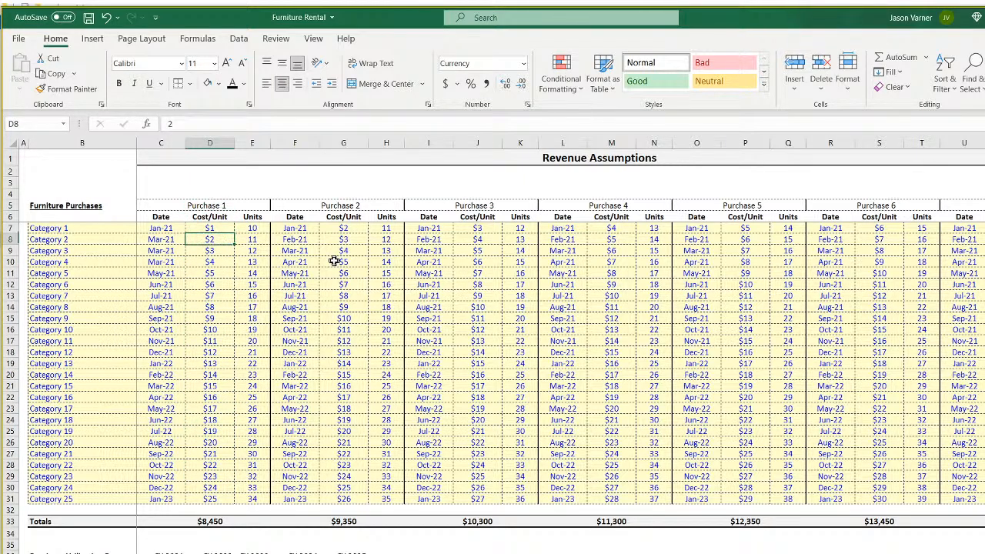
key(Left)
key(Left)
key(Down)
key(Down)
key(Down)
key(Up)
key(Right)
key(Up)
key(Right)
key(Up)
key(Right)
key(Up)
key(Up)
key(Left)
key(Right)
key(Right)
key(Right)
key(Left)
key(Left)
key(Left)
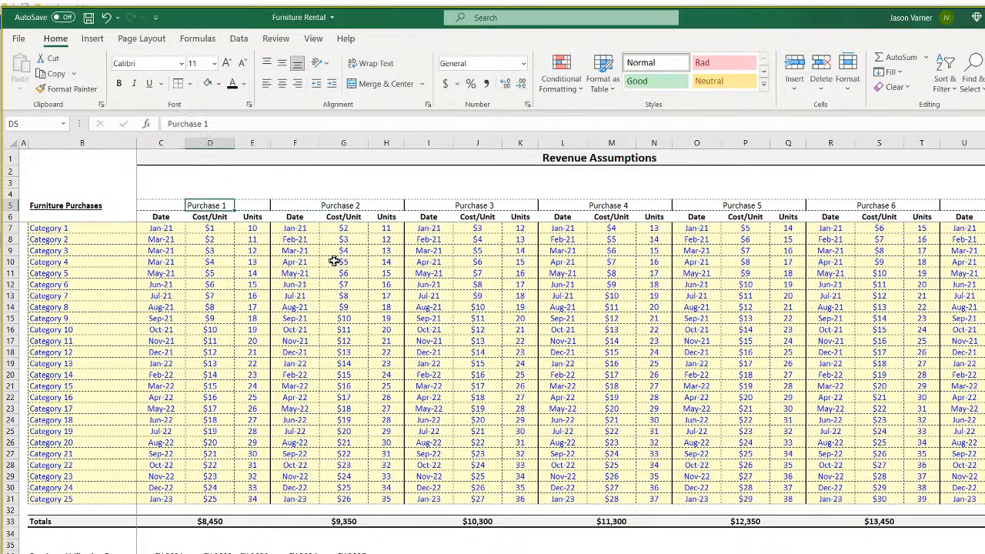
key(Down)
key(Down)
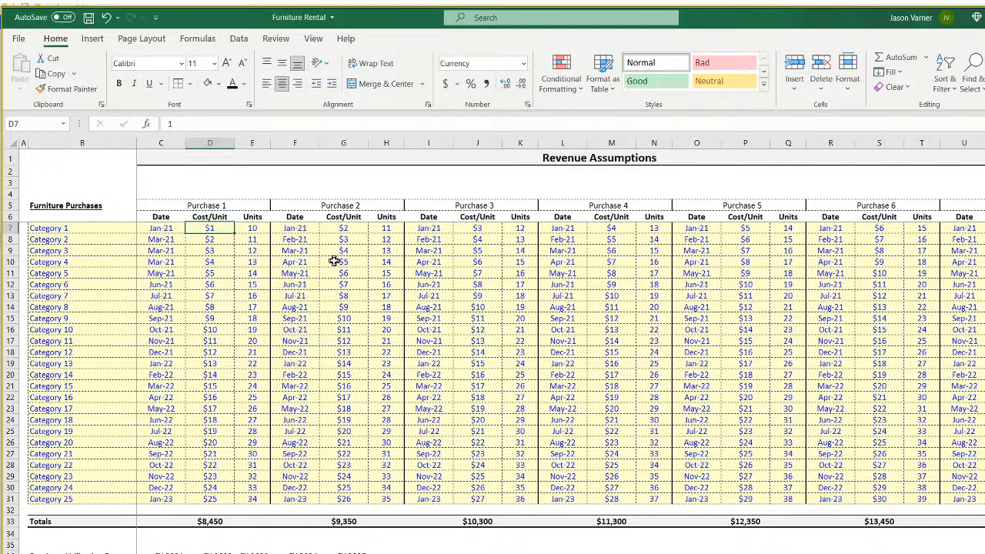
key(Left)
key(Left)
key(Left)
key(Right)
key(Right)
key(Left)
key(Down)
key(Down)
key(Down)
key(Down)
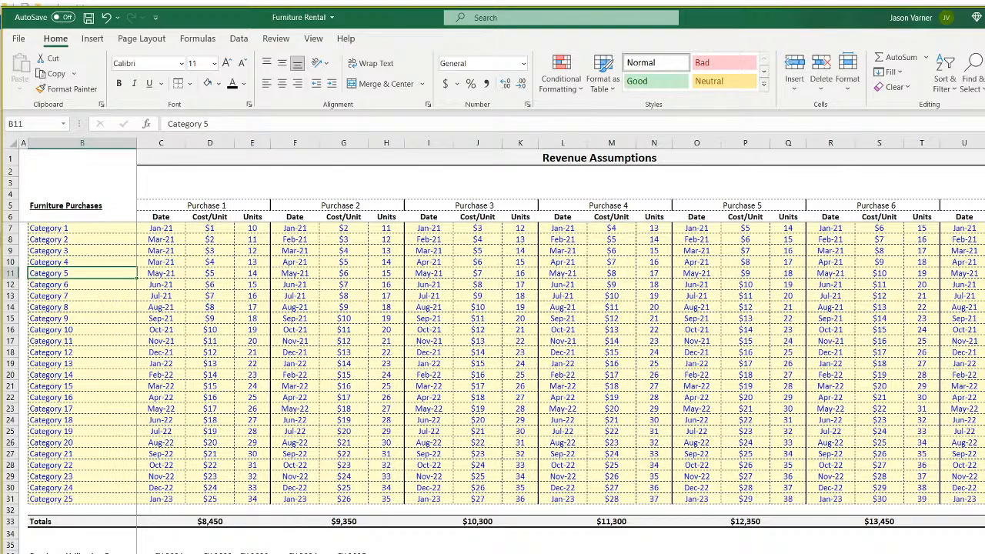
key(ctrl+Page_Down)
click(148, 181)
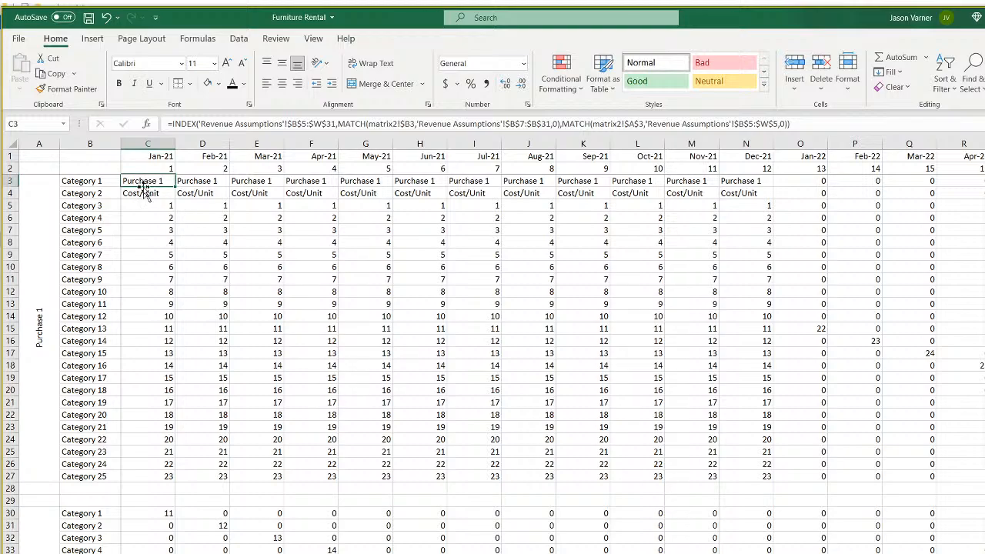
Start C3's new formula as an INDEX over 'Revenue Assumptions'!D4:D31.
double_click(144, 180)
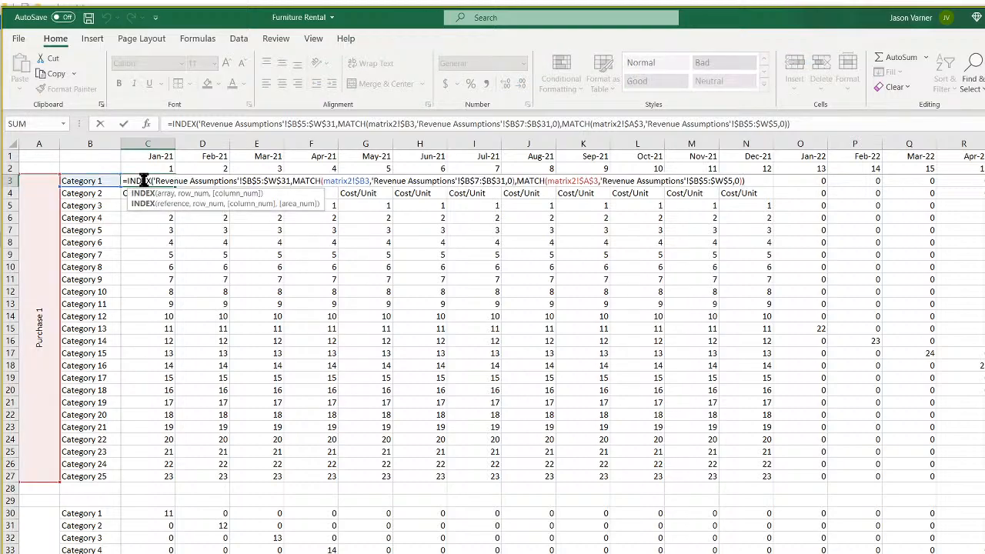
key(Escape)
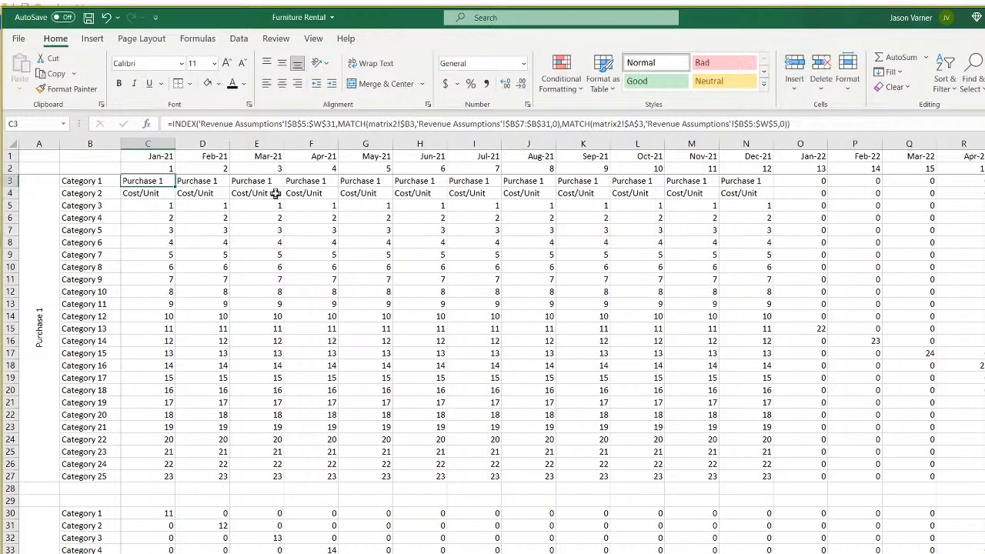
text(=index()
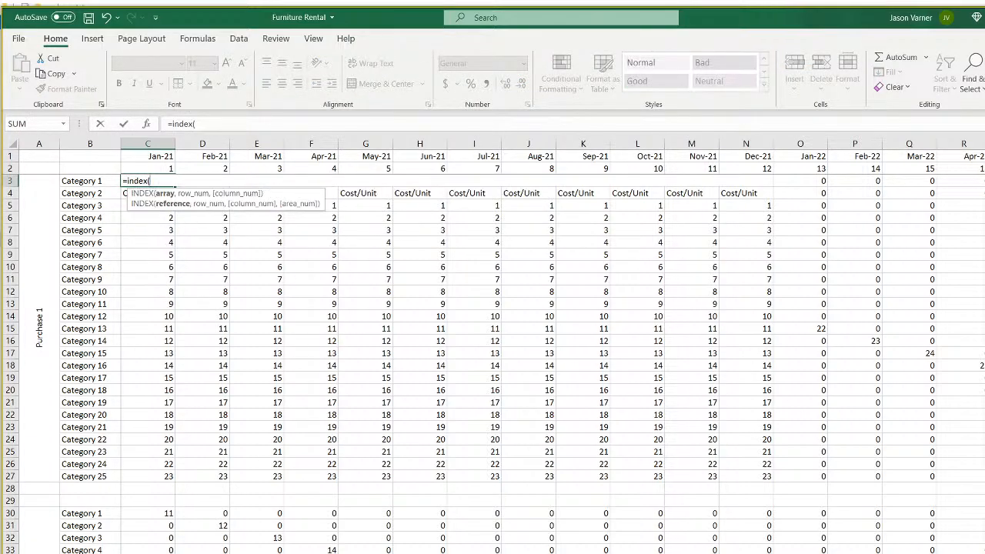
key(ctrl+Page_Up)
click(219, 230)
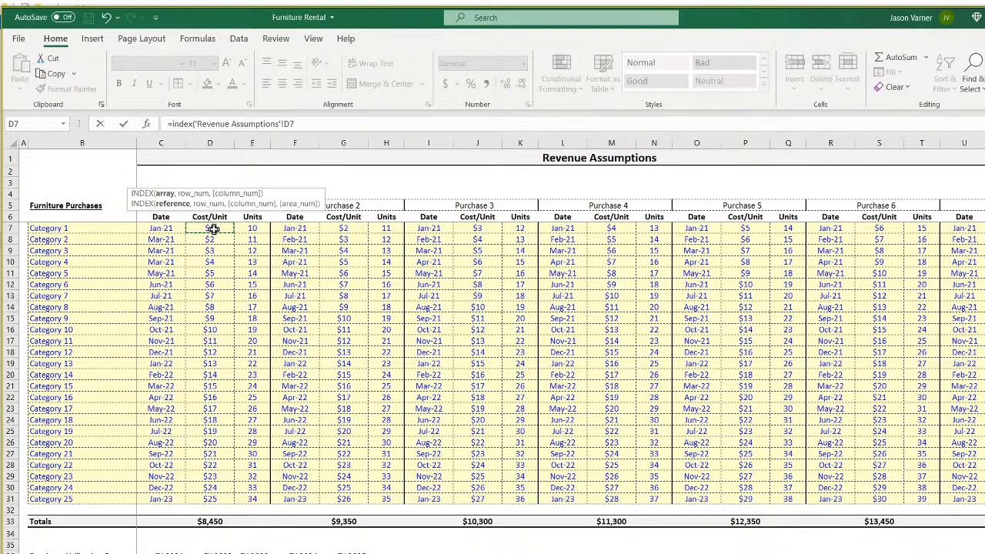
drag(213, 500, 213, 198)
click(336, 123)
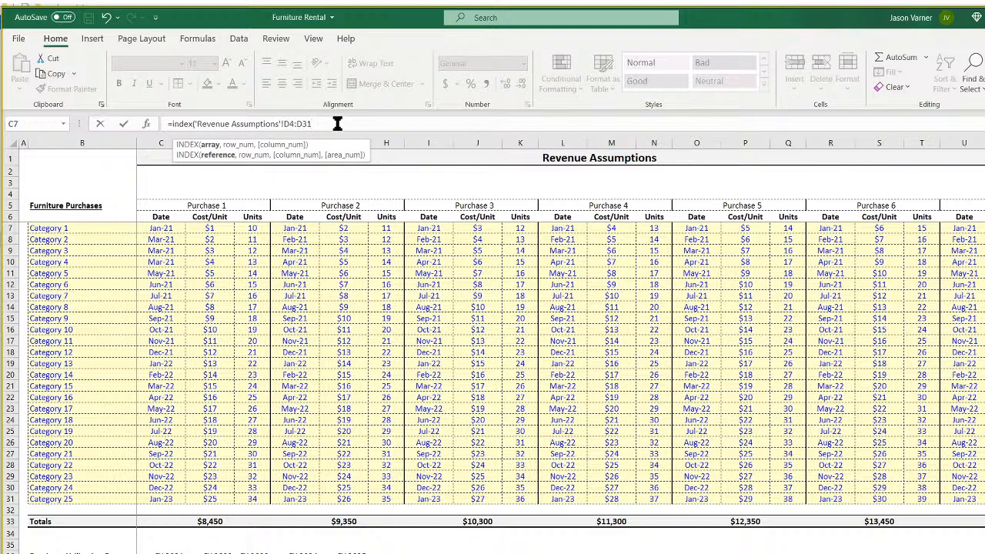
Add an exact MATCH of matrix2!B3 against 'Revenue Assumptions'!B5:B31 and enter the formula.
text(,matc)
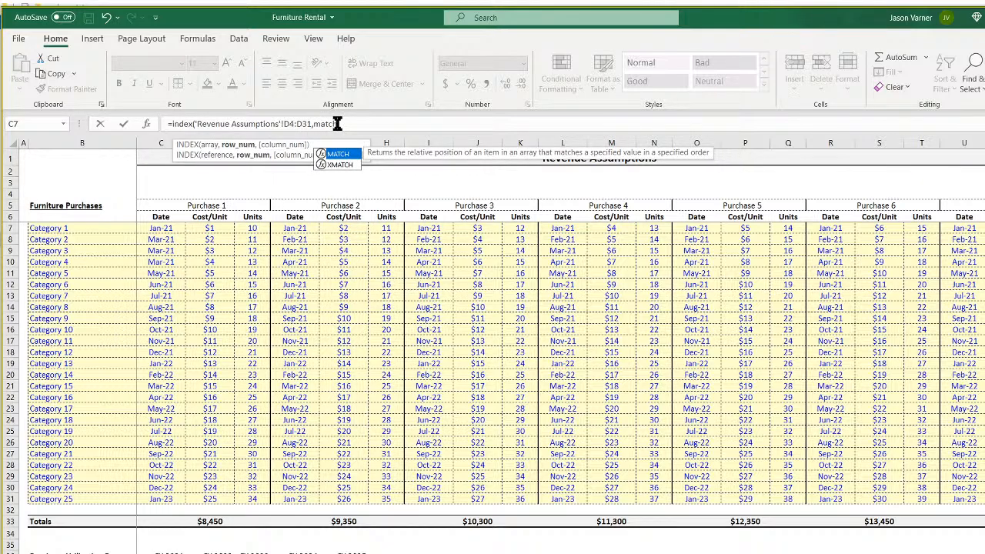
text(h()
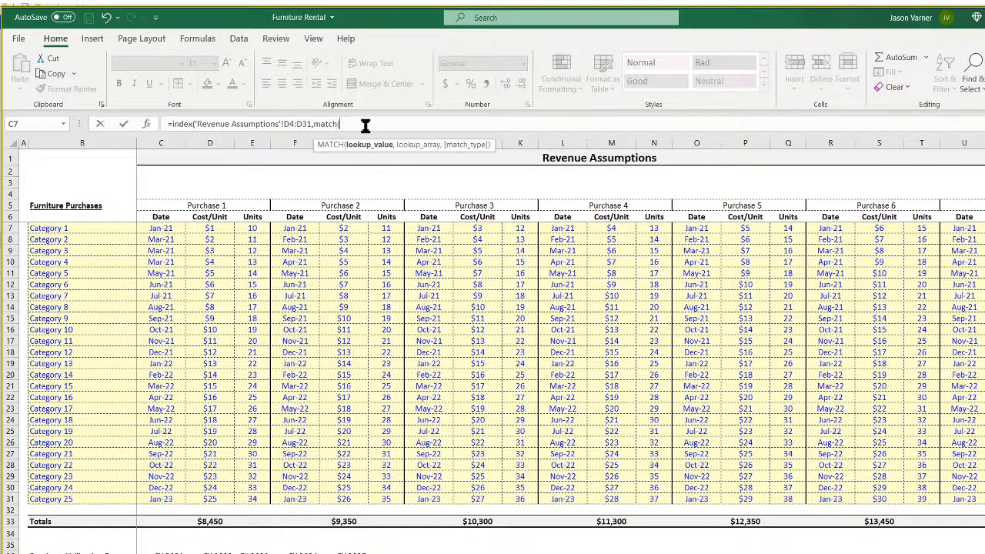
key(BackSpace)
key(BackSpace)
key(BackSpace)
key(BackSpace)
key(BackSpace)
key(BackSpace)
key(BackSpace)
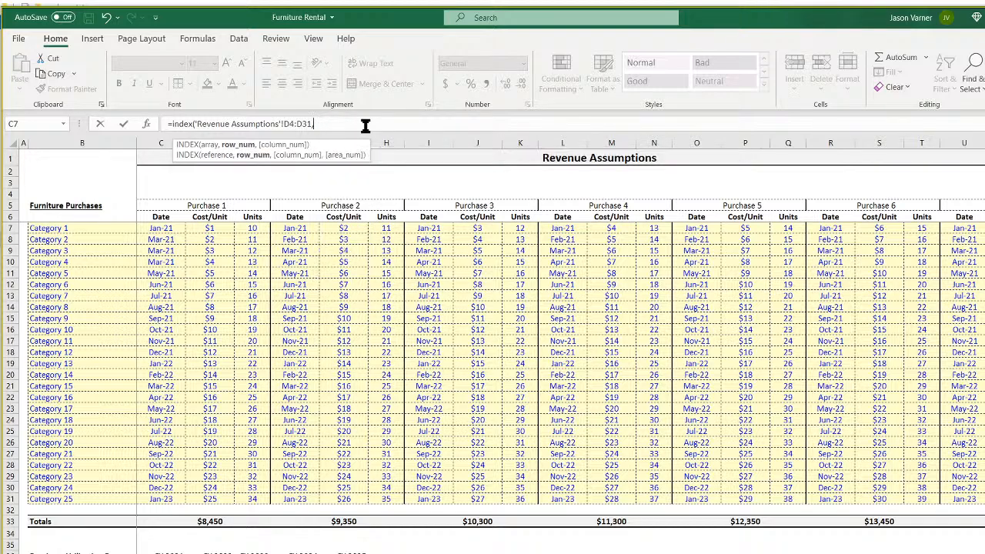
text(,match()
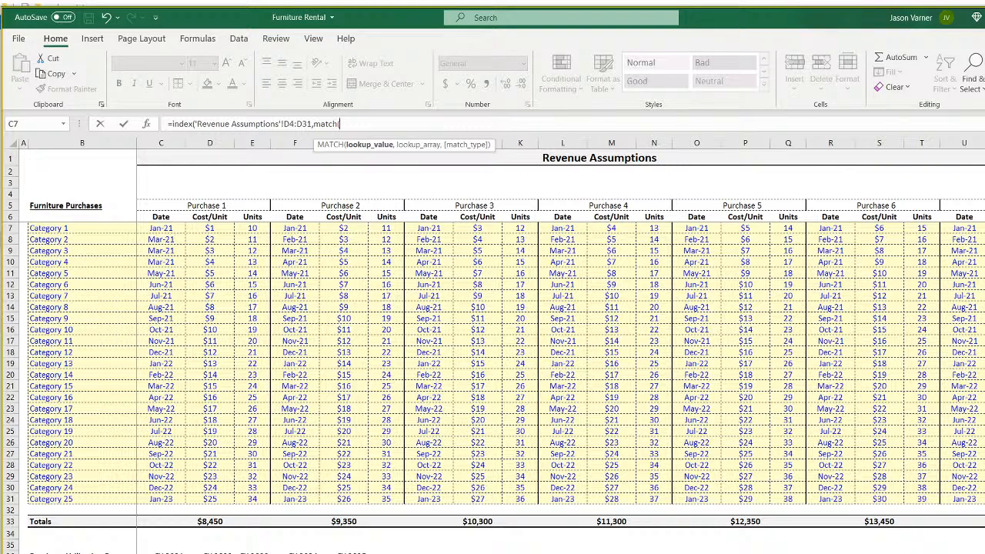
key(ctrl+Page_Down)
click(86, 181)
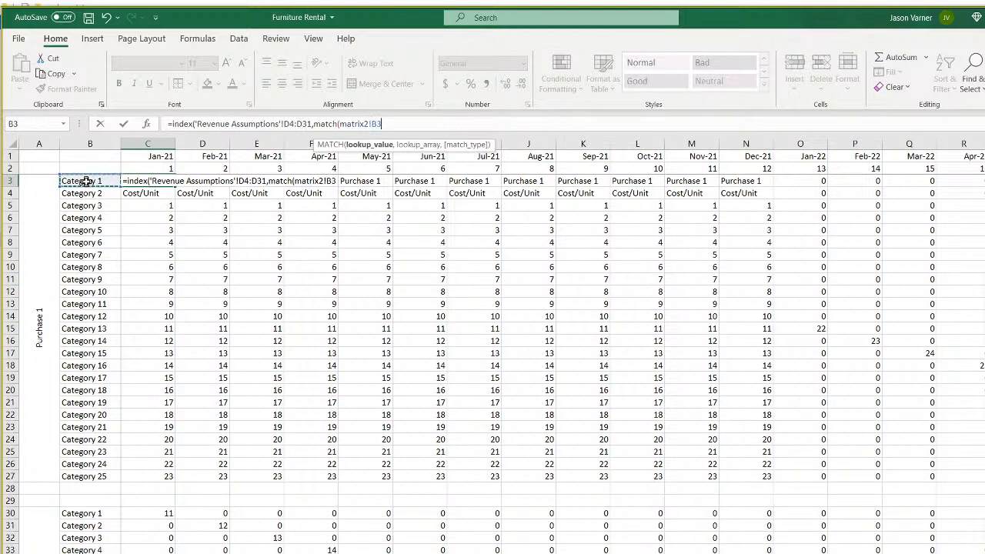
text(,)
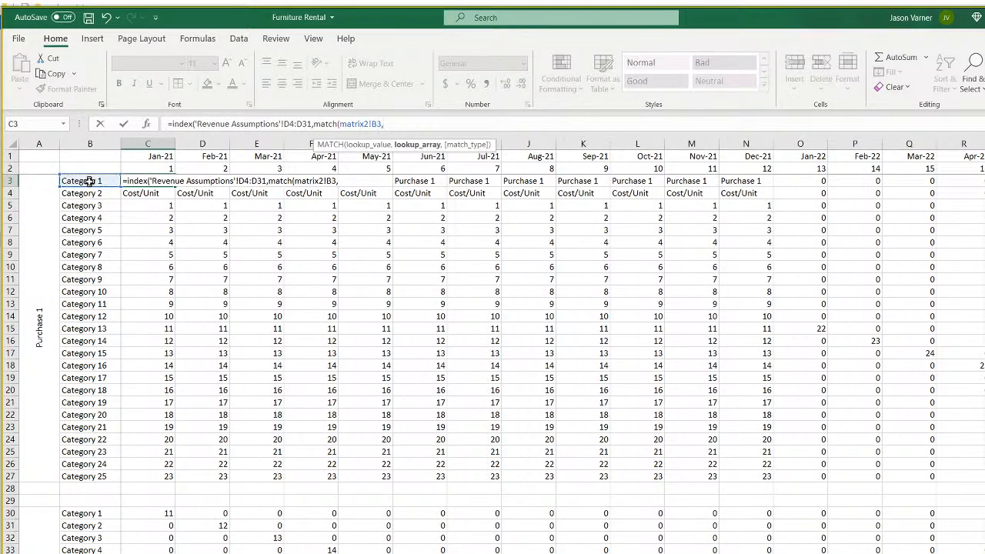
key(ctrl+Page_Up)
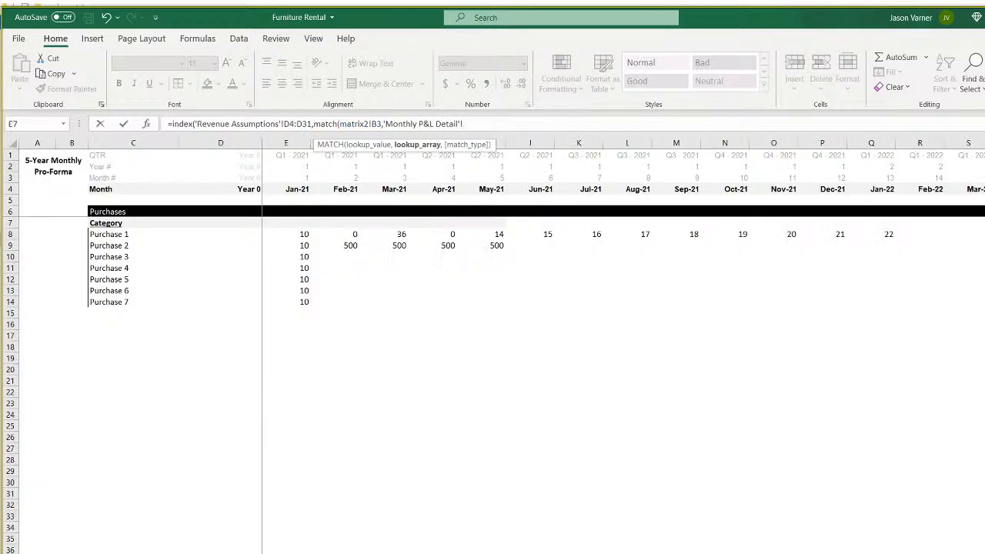
key(ctrl+Page_Up)
drag(70, 206, 69, 497)
text(,0)
key(Return)
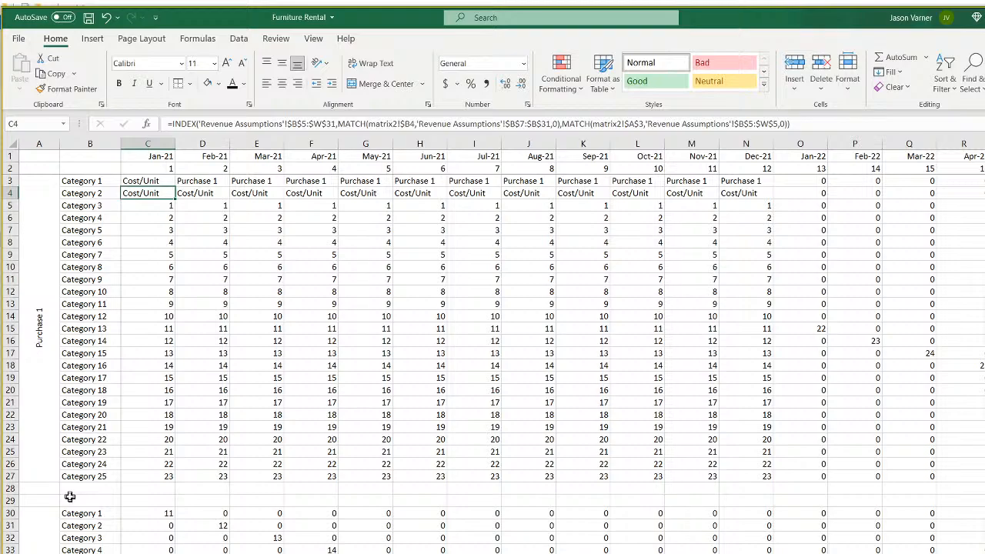
Shift C3's INDEX range to 'Revenue Assumptions'!D5:D31 so Category 1 returns 1.
click(157, 182)
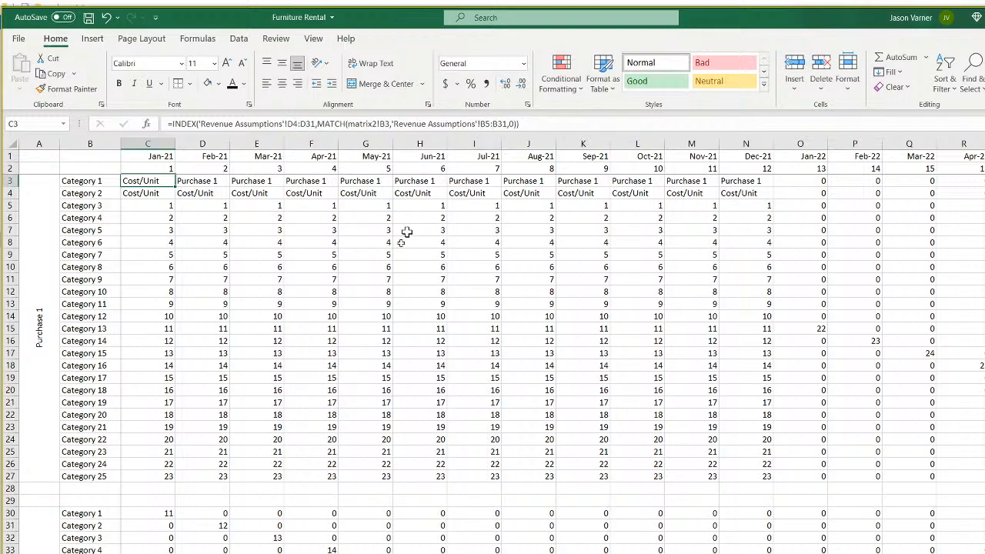
key(ctrl+Page_Up)
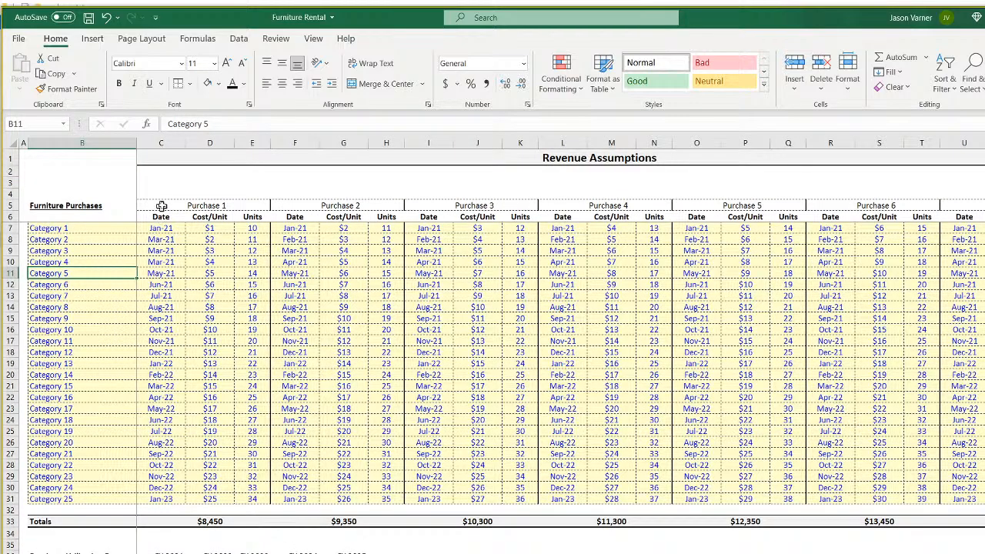
click(188, 205)
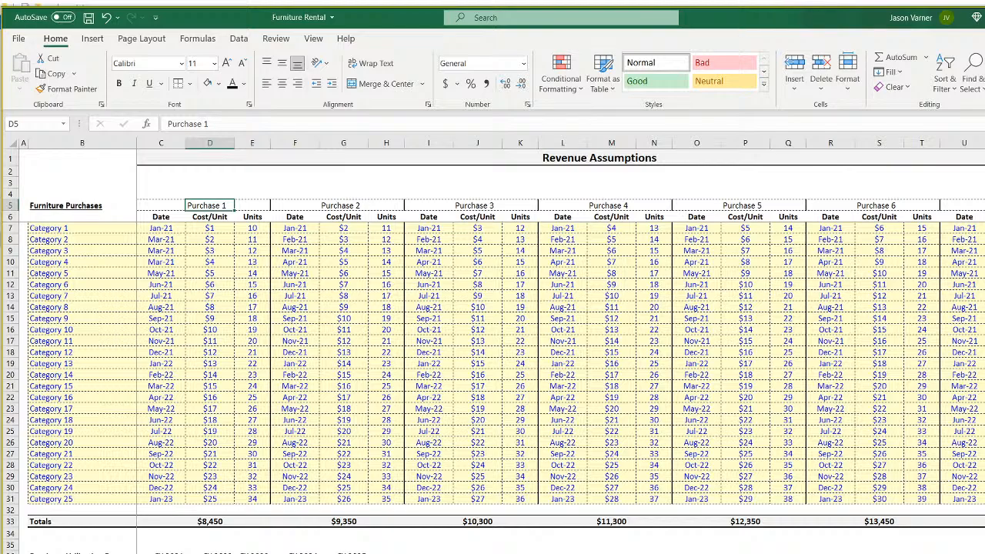
key(ctrl+Page_Down)
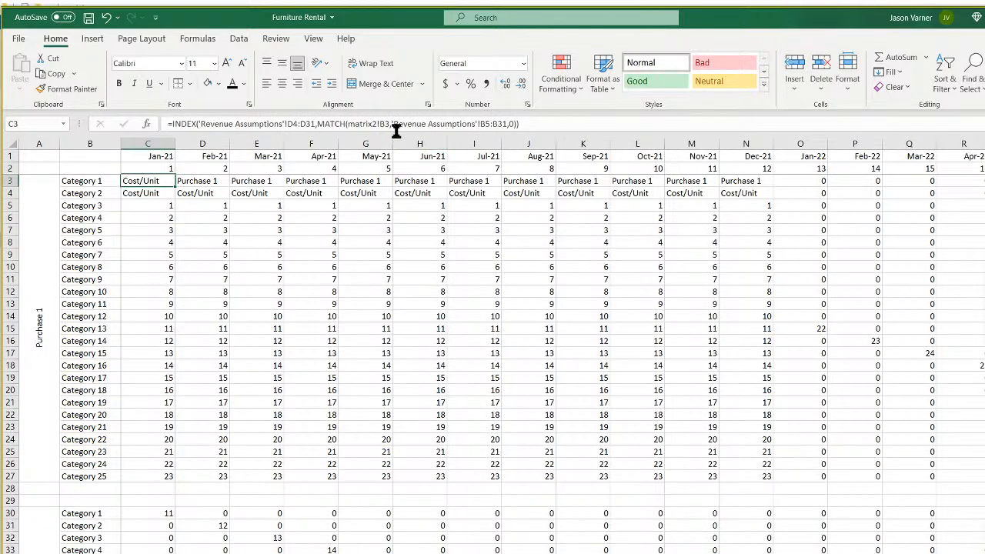
click(305, 124)
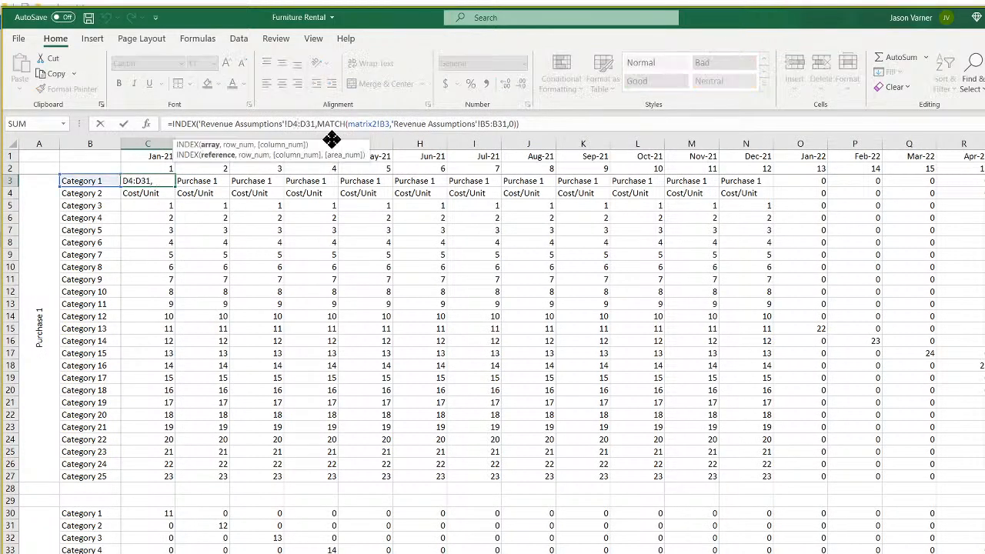
key(Return)
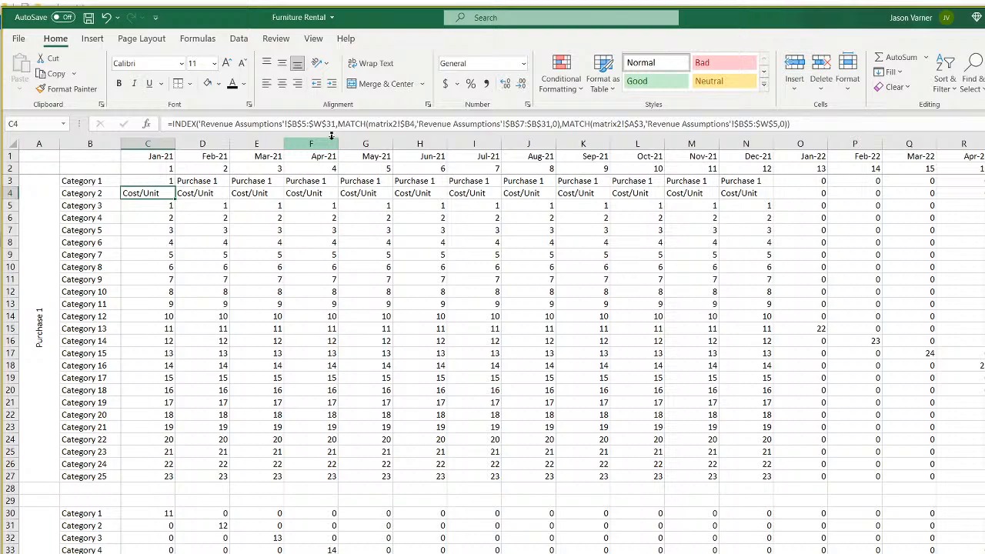
key(Up)
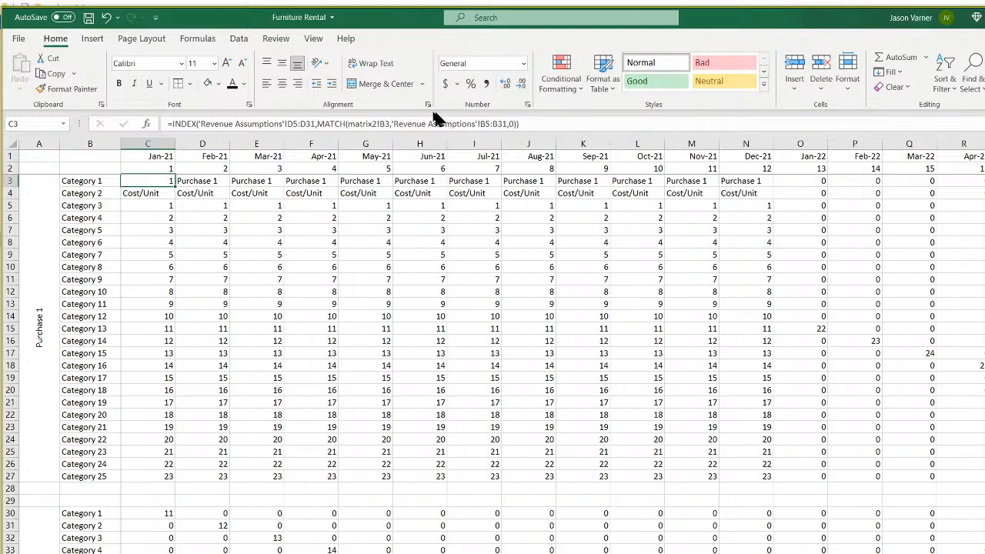
click(531, 124)
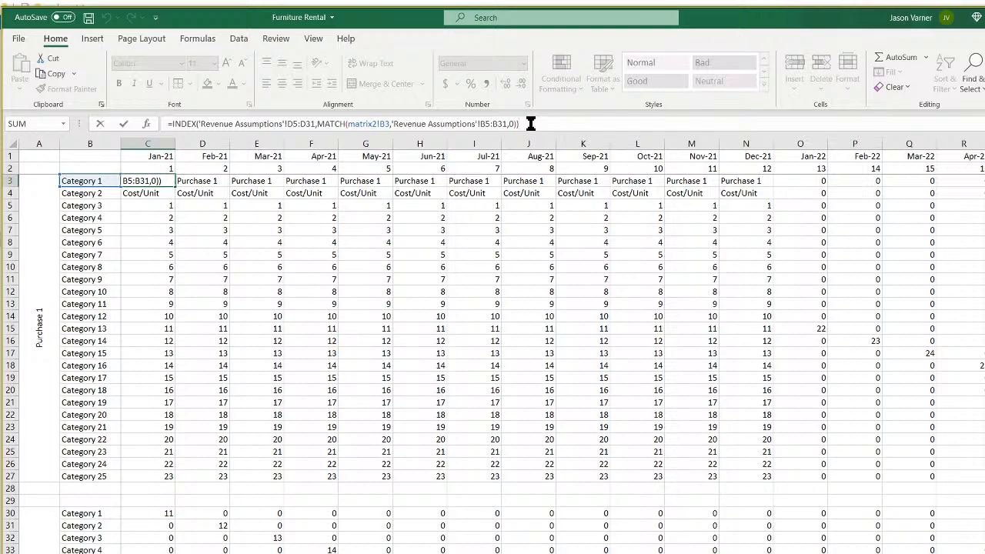
key(Return)
key(Up)
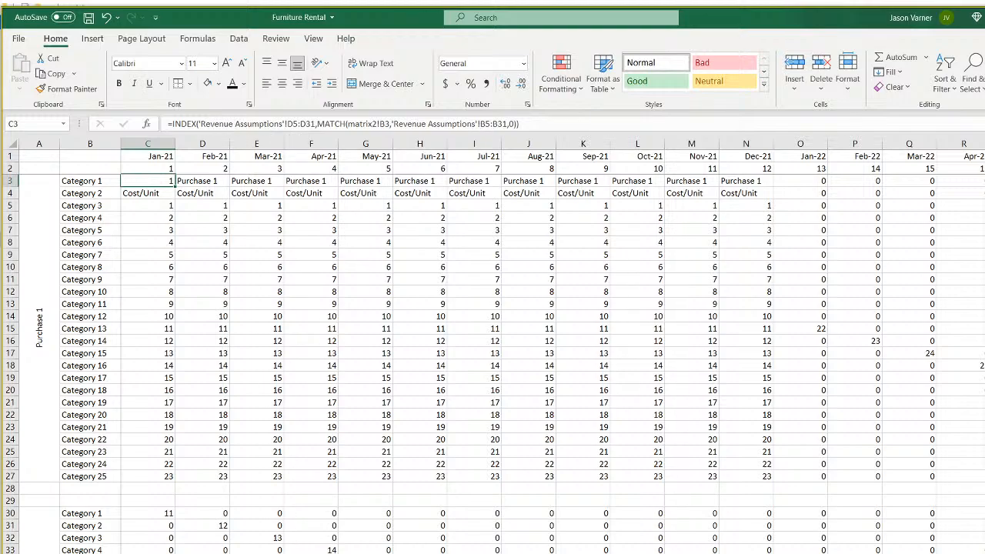
key(ctrl+bracketleft)
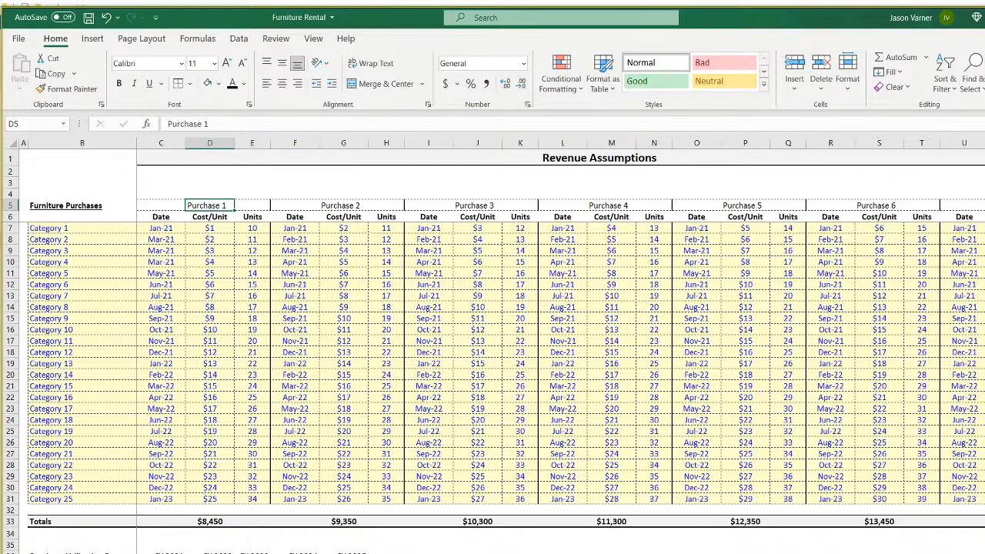
key(ctrl+Page_Down)
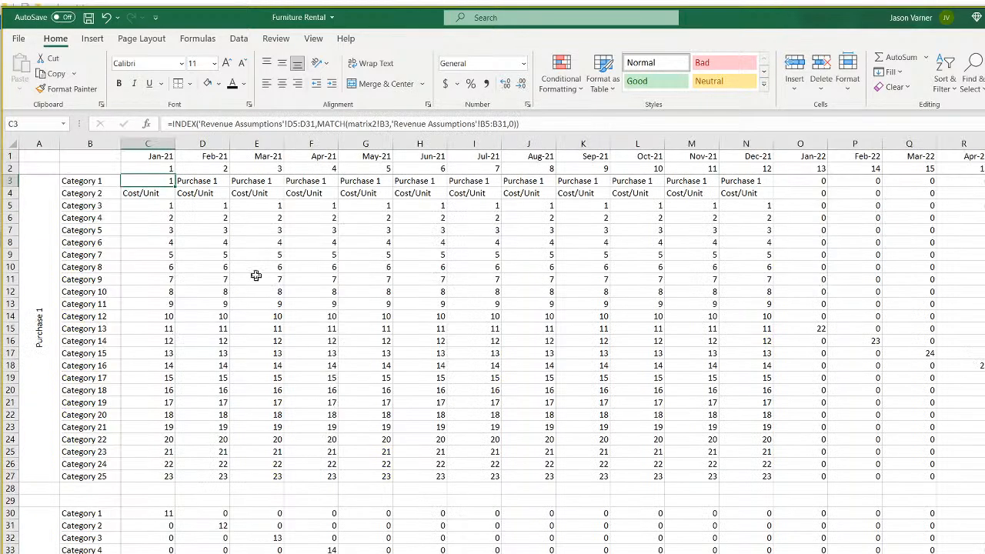
Widen C3's INDEX range to 'Revenue Assumptions'!B5:W31.
click(294, 125)
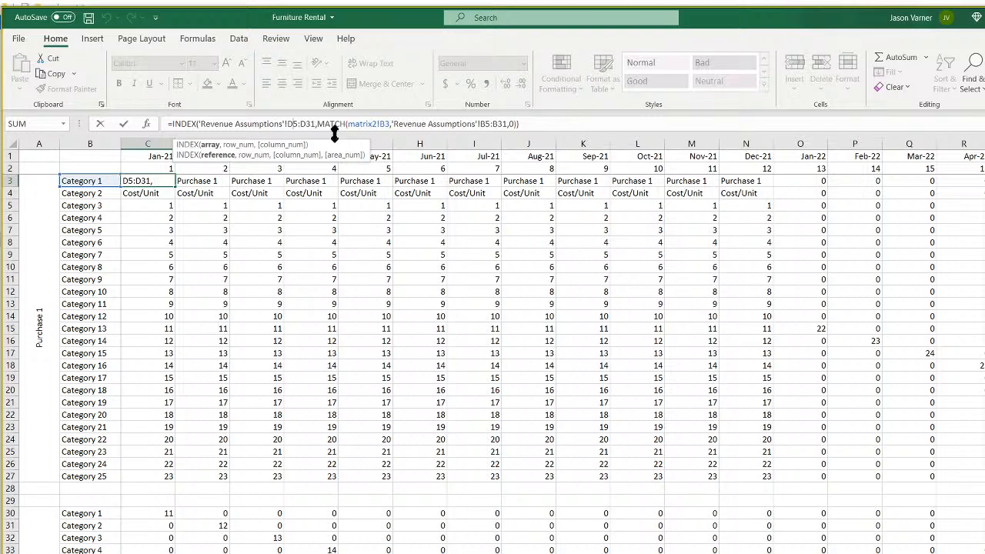
key(BackSpace)
key(BackSpace)
text(b5)
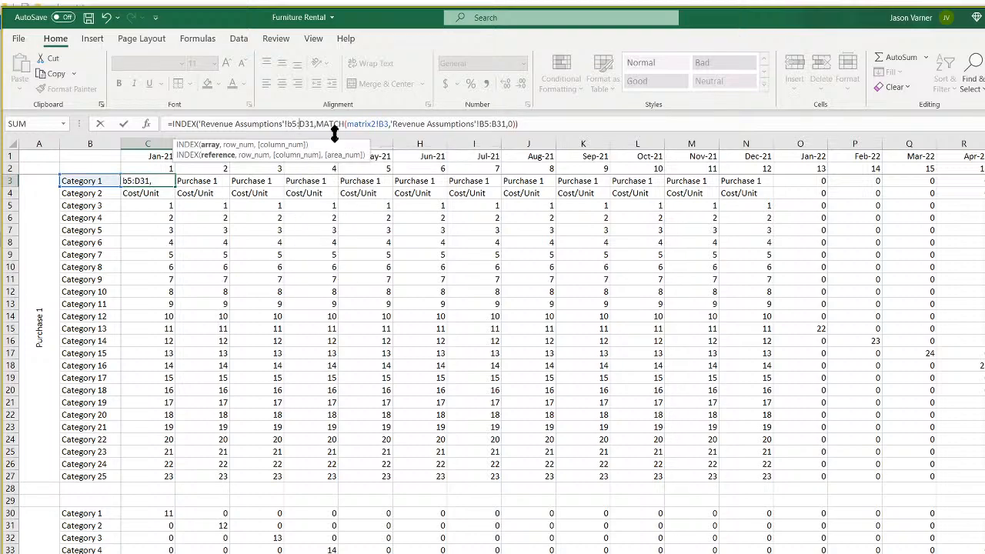
key(BackSpace)
text(w)
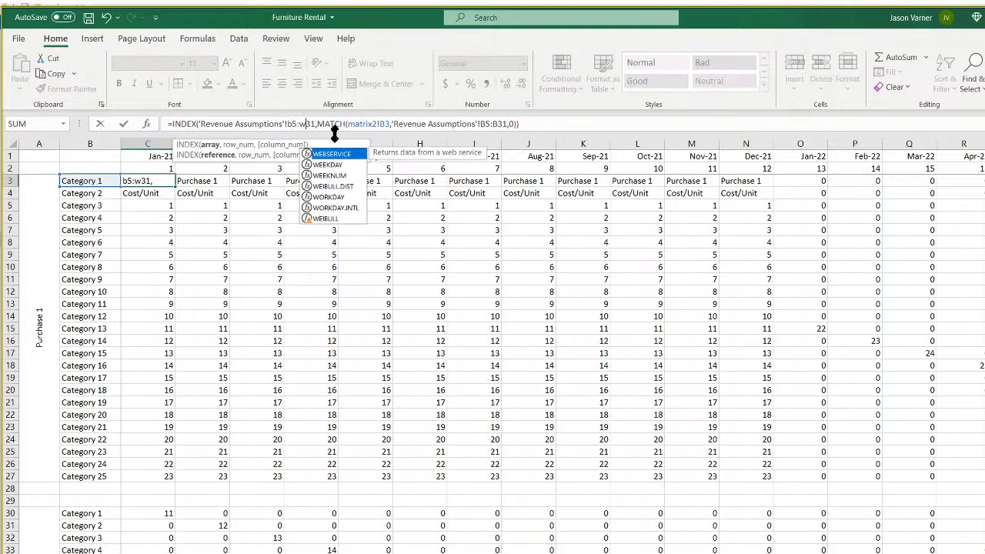
click(543, 125)
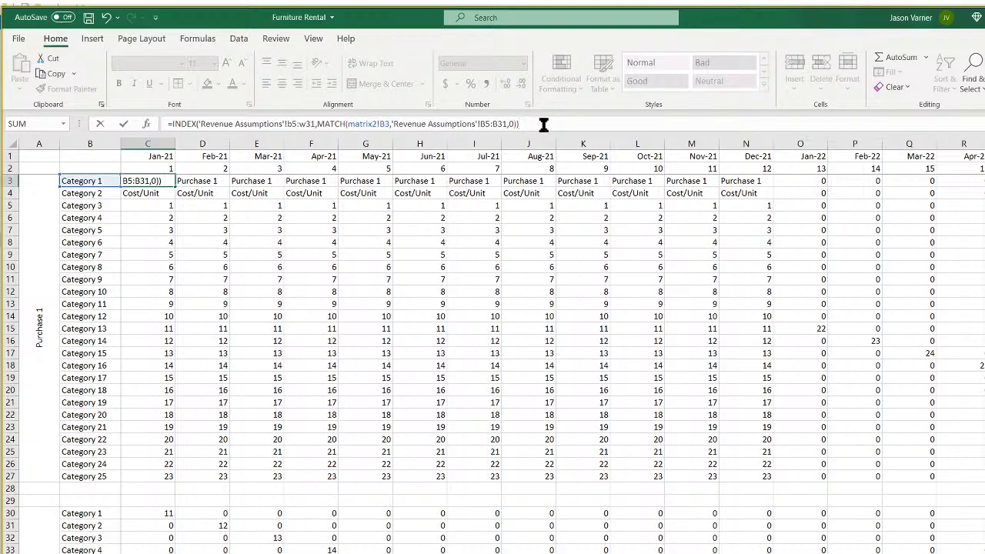
key(BackSpace)
Add a second exact MATCH of A3 against the header row B5:W5 and commit.
text(,match()
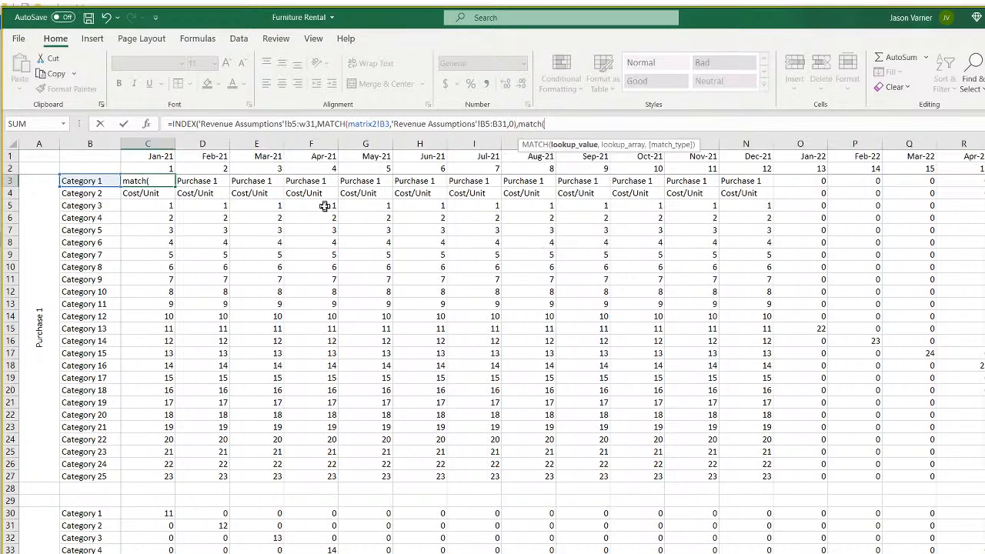
click(39, 315)
text(,)
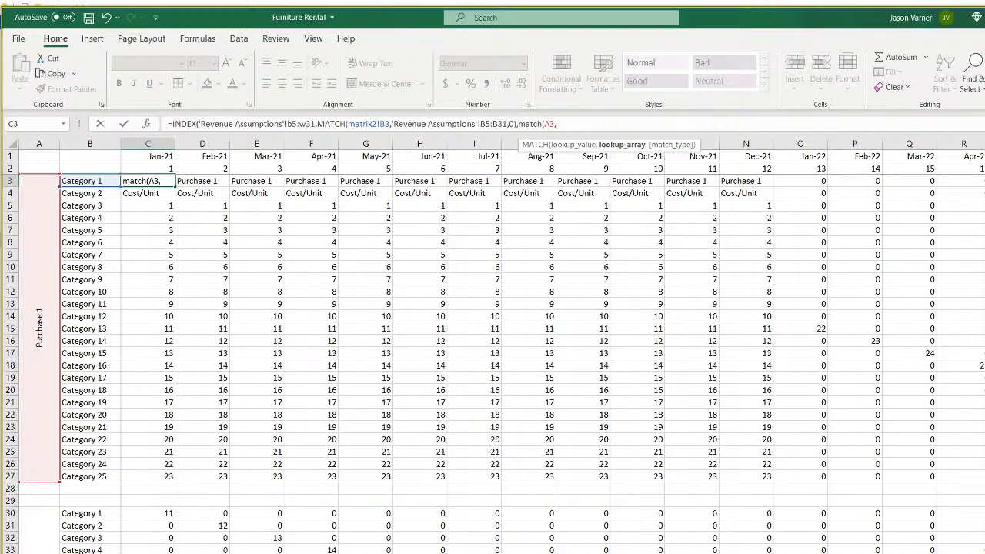
click(231, 552)
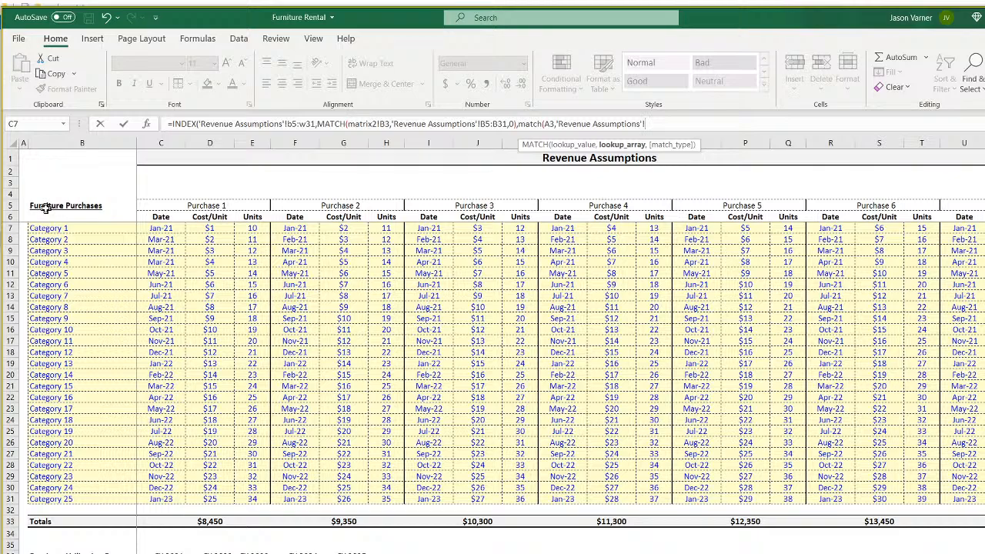
drag(45, 206, 984, 208)
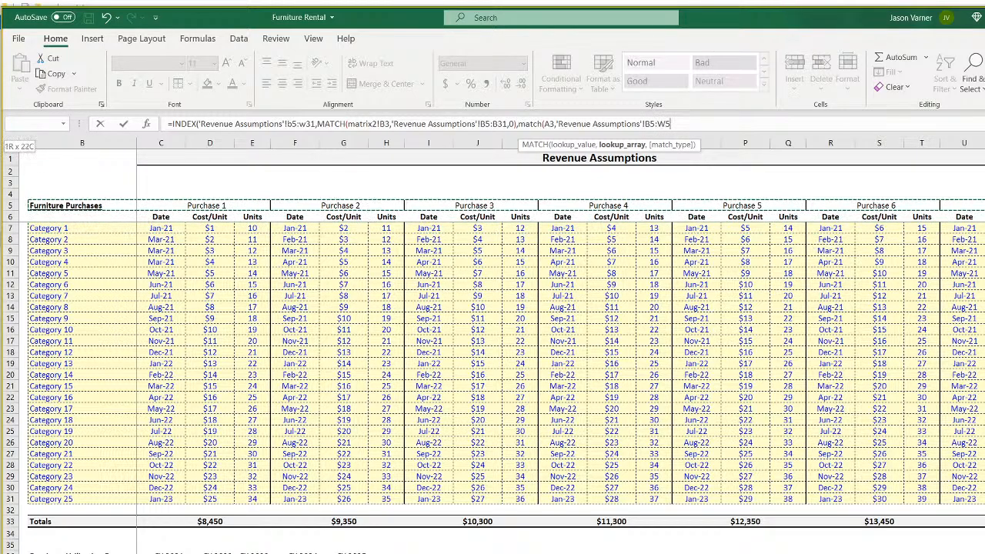
text(,0)
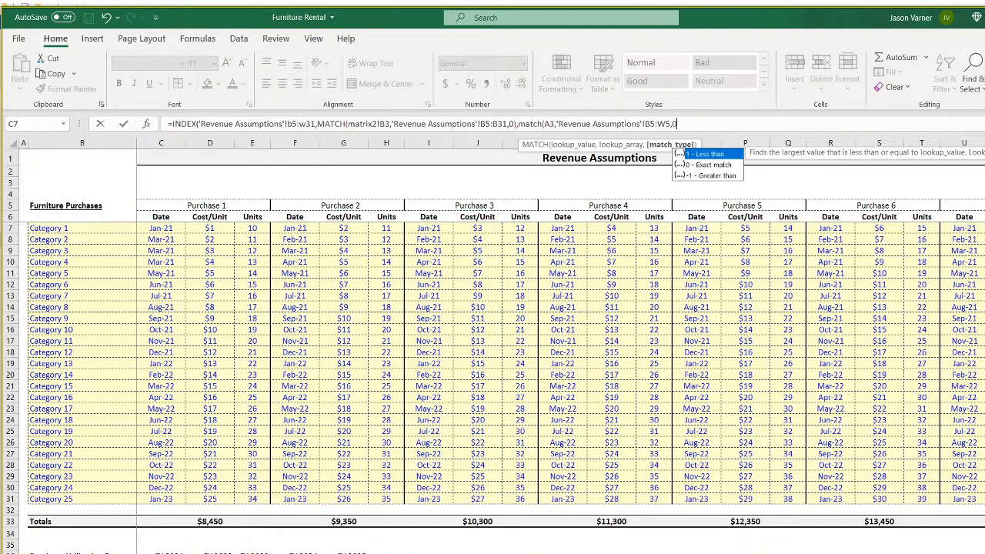
key(Return)
key(Return)
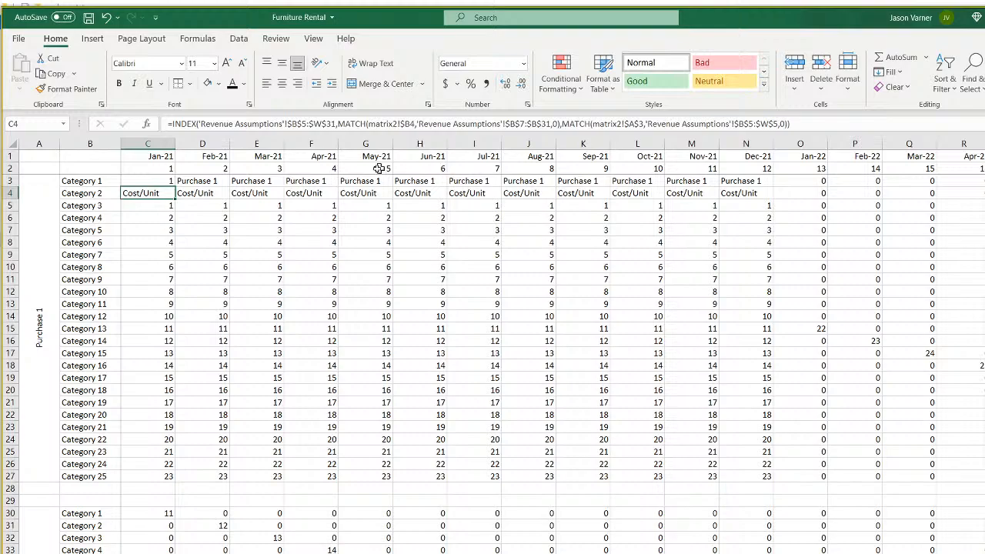
click(137, 181)
Make C3's INDEX range absolute as $B$5:$W$31 and drop the matrix2! prefix from B3.
key(Right)
key(Left)
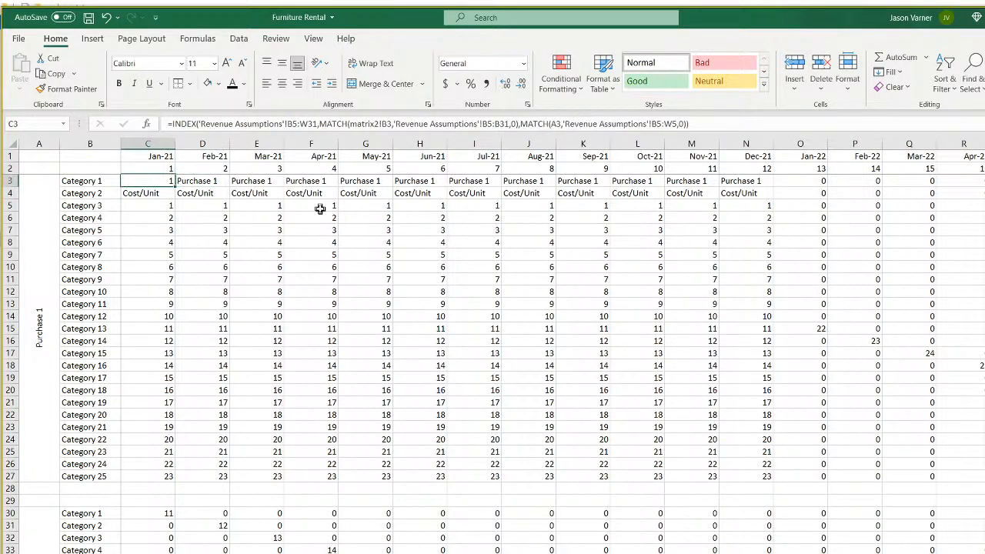
click(297, 124)
text($B)
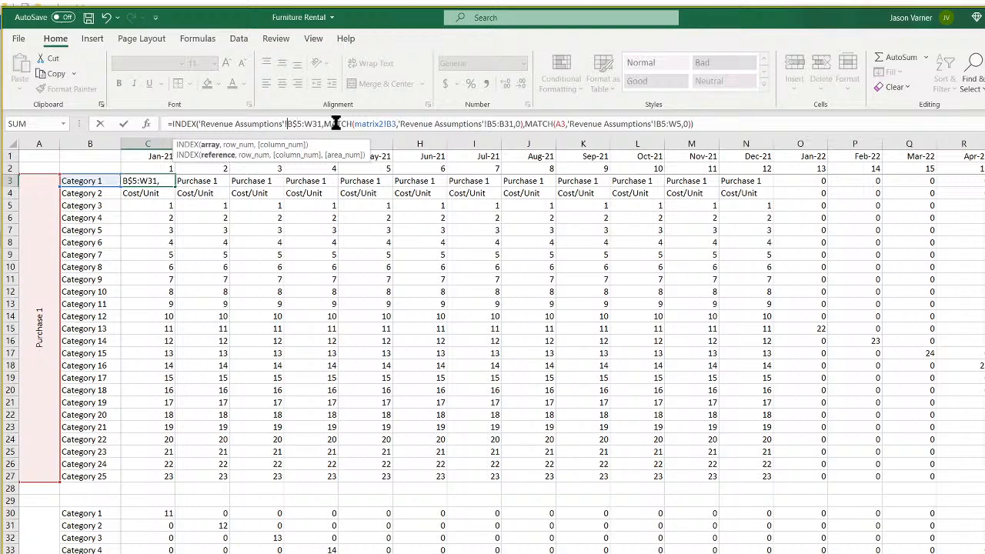
text($5:$)
key(Right)
text($)
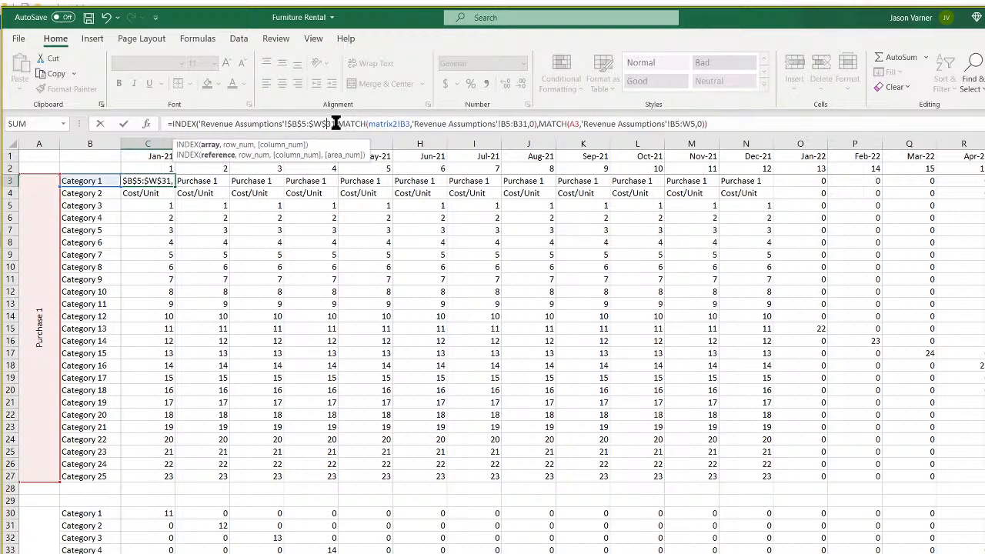
click(401, 123)
text($)
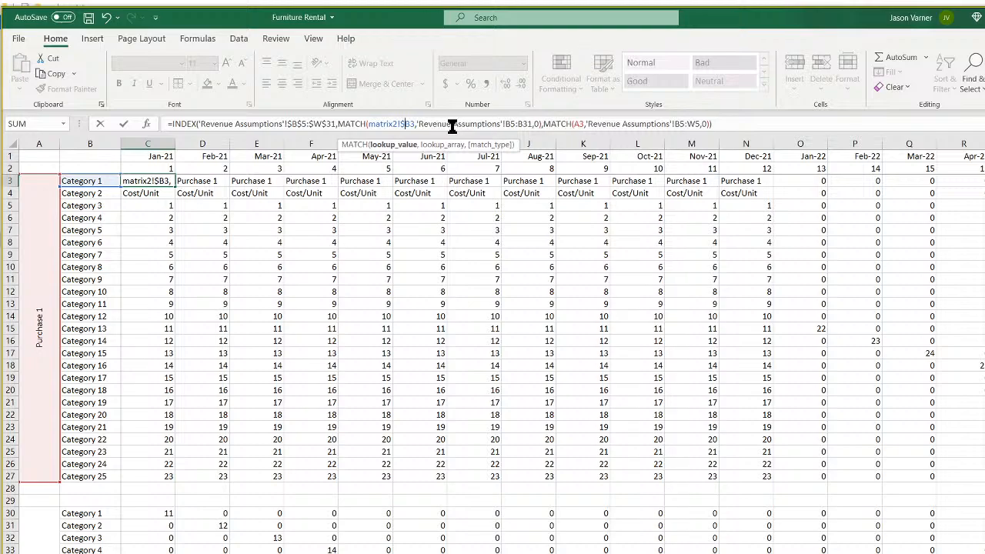
key(BackSpace)
key(BackSpace)
key(BackSpace)
key(BackSpace)
key(BackSpace)
key(BackSpace)
key(BackSpace)
key(BackSpace)
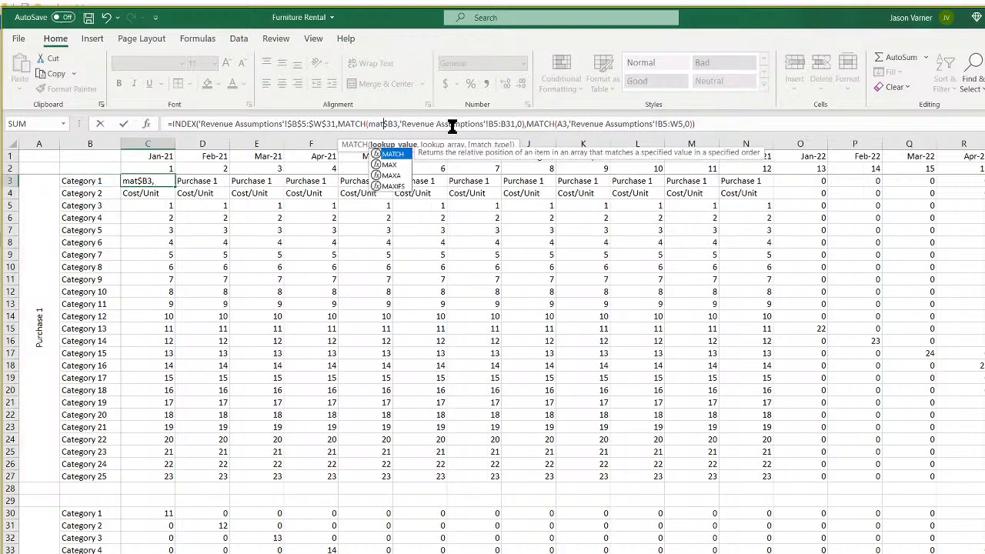
Lock $B$5:$B$31, A3 and $B$5:$W$5 in C3's MATCH parts and commit.
click(475, 124)
text($)
key(Left)
key(Left)
text($B$)
key(Right)
text($)
key(Right)
key(Right)
key(Right)
key(Right)
key(Right)
key(Right)
key(Right)
key(Right)
key(Right)
key(Right)
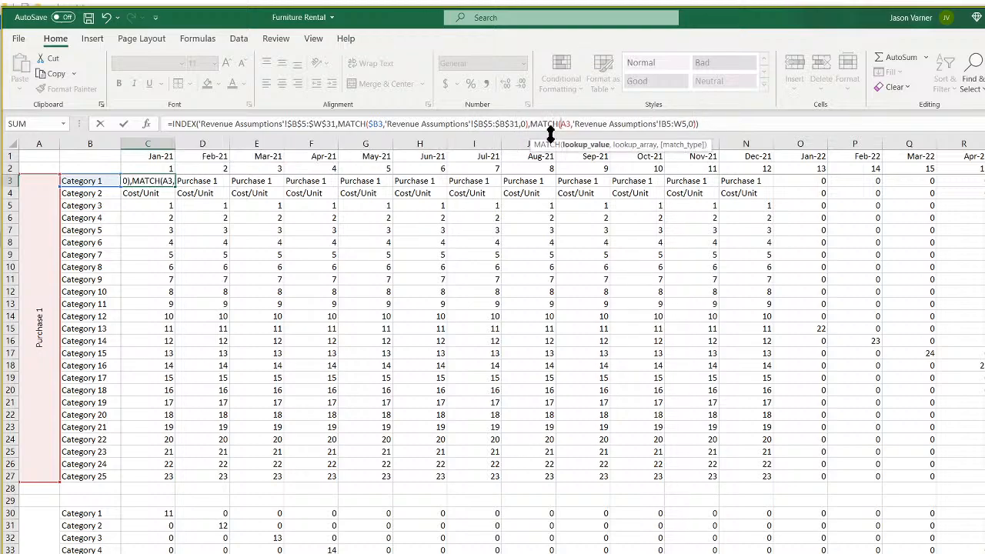
text($)
key(Right)
key(Right)
key(Right)
key(Right)
key(Right)
key(Right)
key(Right)
key(Right)
key(Right)
key(Right)
key(Right)
key(Right)
key(Right)
key(Right)
key(Right)
key(Right)
key(Right)
key(Right)
key(Right)
key(Right)
key(Right)
key(Right)
key(Right)
key(Right)
key(Right)
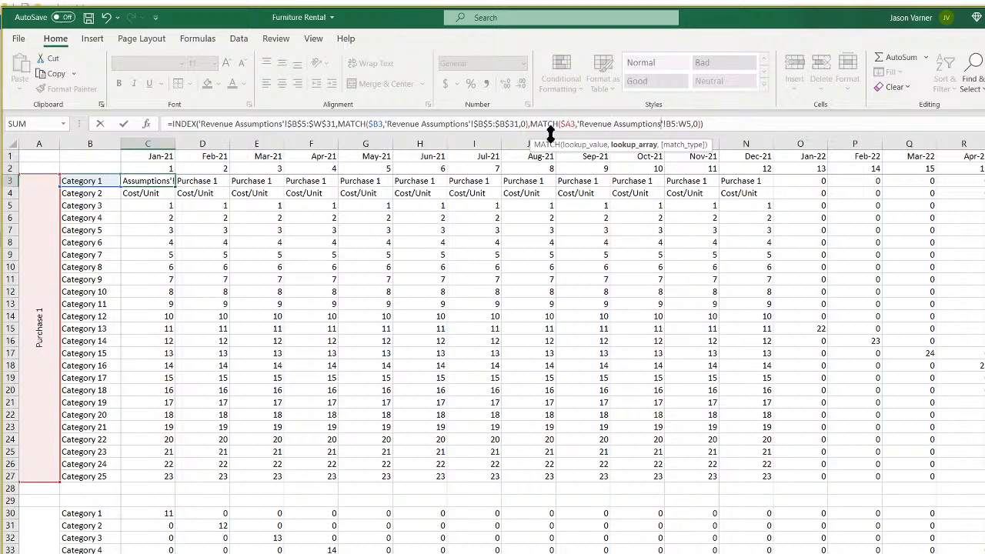
text($)
key(Right)
text($B)
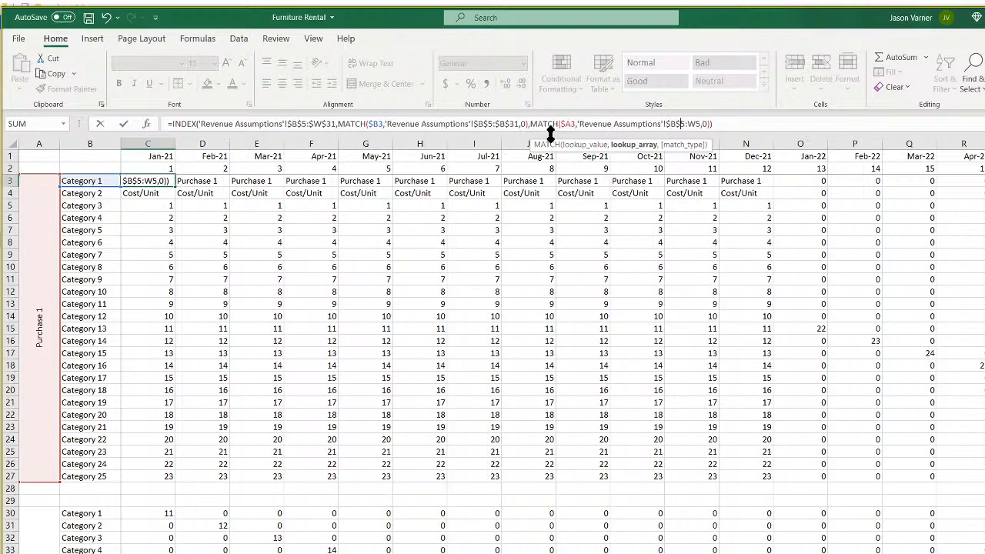
text($)
key(Right)
text($)
key(ctrl+Return)
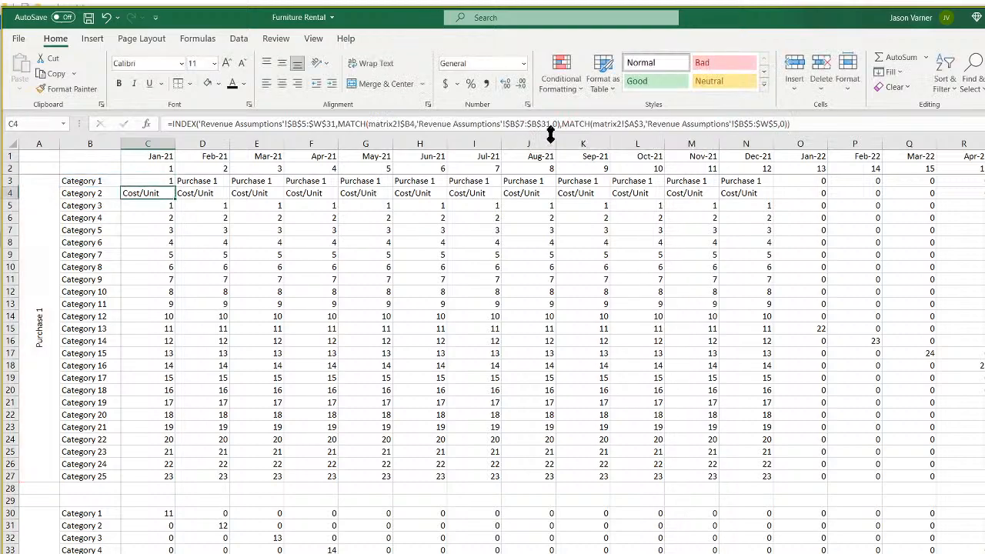
key(Right)
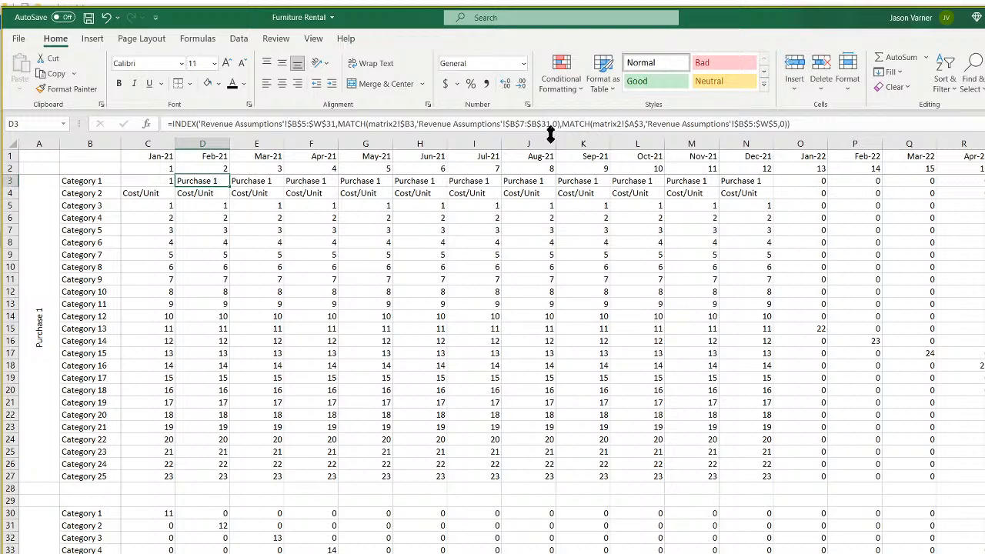
key(Left)
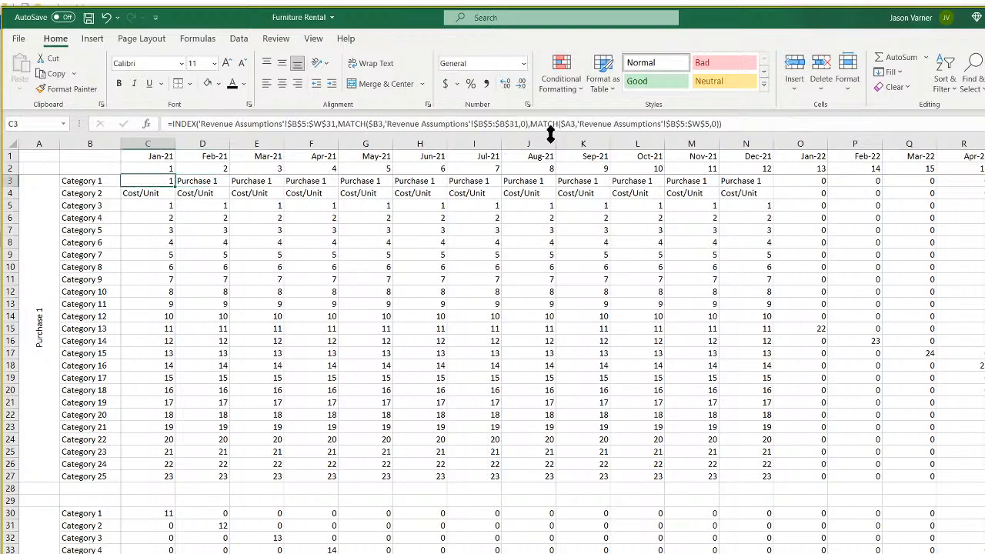
key(Right)
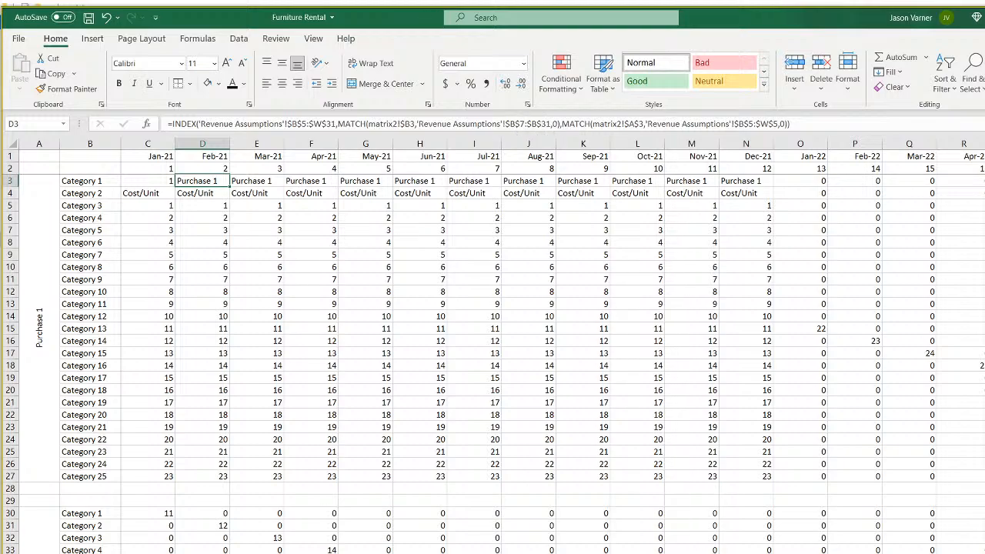
Inspect the category list B5:B31 on Revenue Assumptions.
key(ctrl+Page_Up)
click(68, 227)
drag(69, 228, 84, 497)
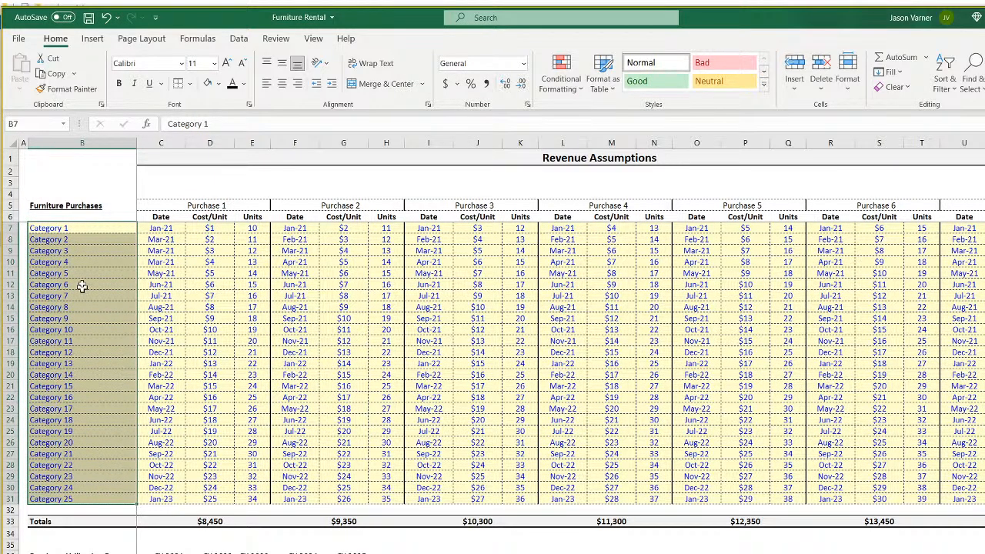
drag(83, 228, 93, 497)
drag(83, 226, 90, 497)
drag(80, 205, 81, 500)
key(ctrl+Page_Down)
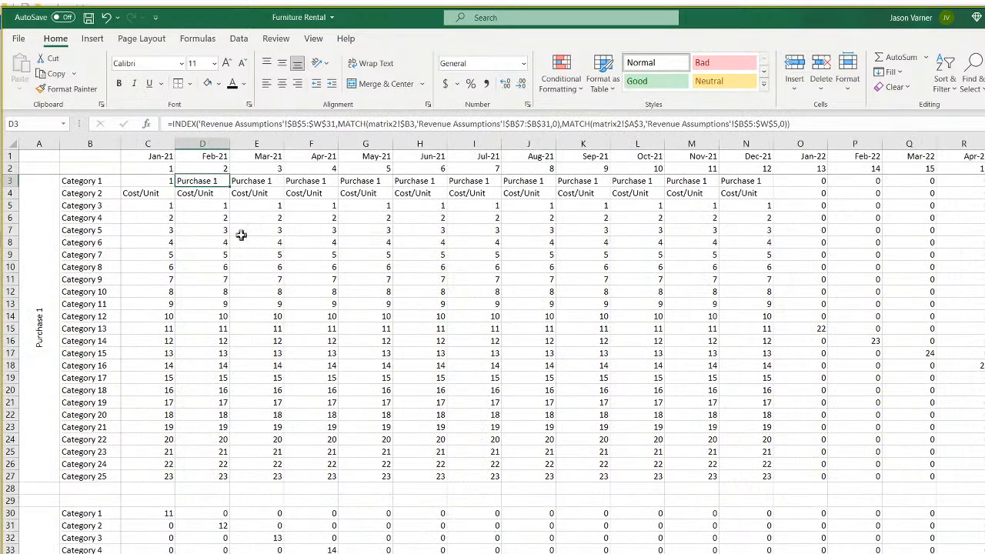
Step through C3 and its neighbouring cells to check their formulas.
click(143, 177)
key(Down)
key(Down)
key(Down)
key(Down)
key(Down)
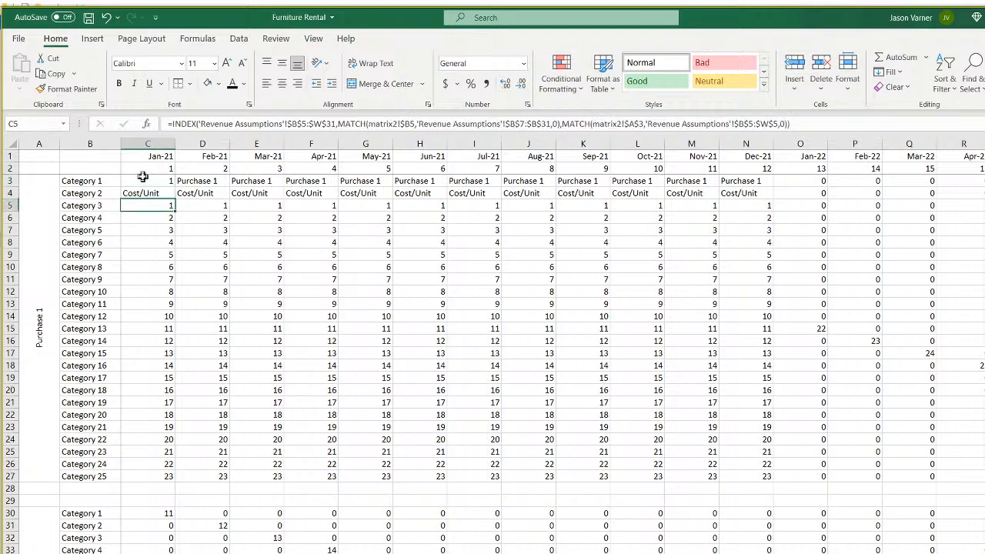
key(Right)
key(Right)
key(Down)
key(Left)
key(Right)
click(143, 177)
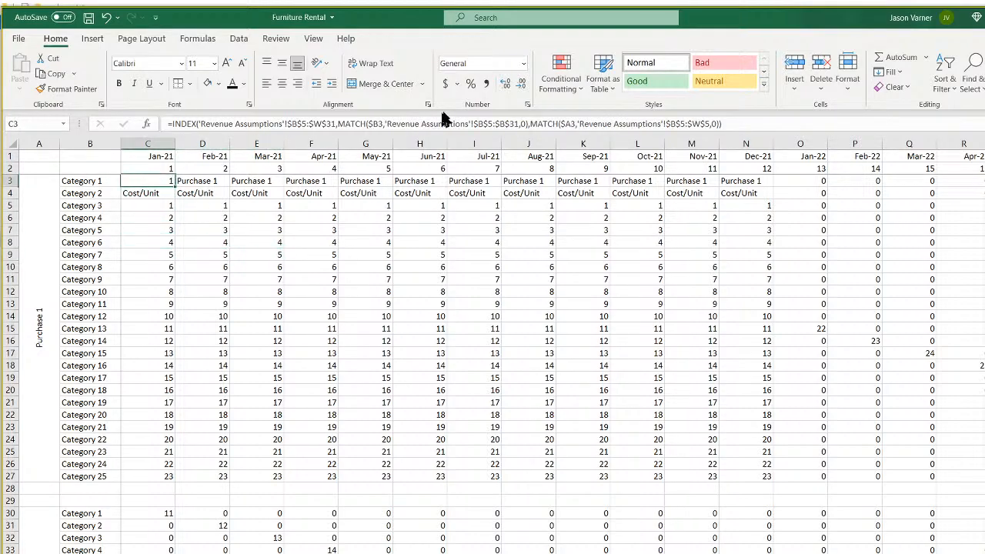
Format C3 as Currency with 0 decimal places.
click(527, 103)
click(373, 143)
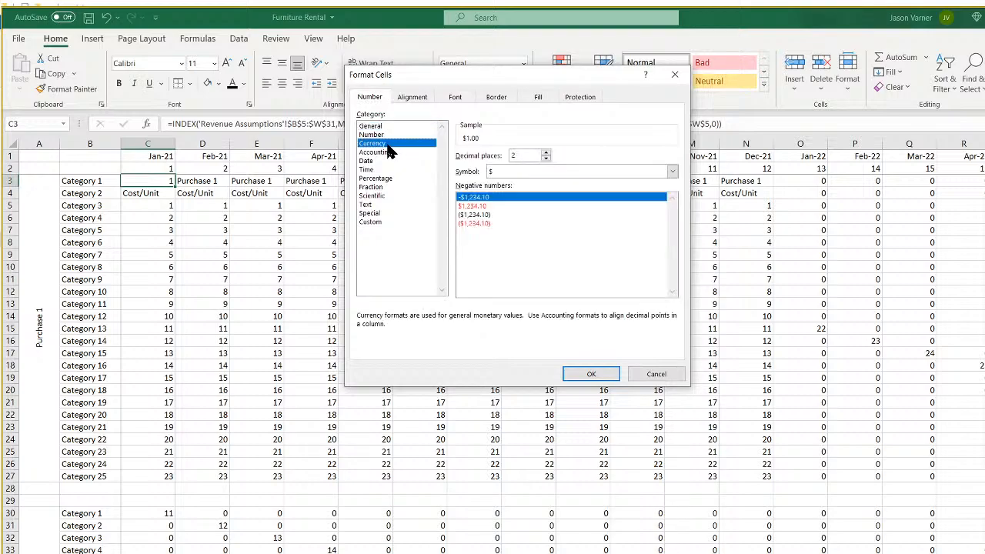
click(546, 159)
click(546, 158)
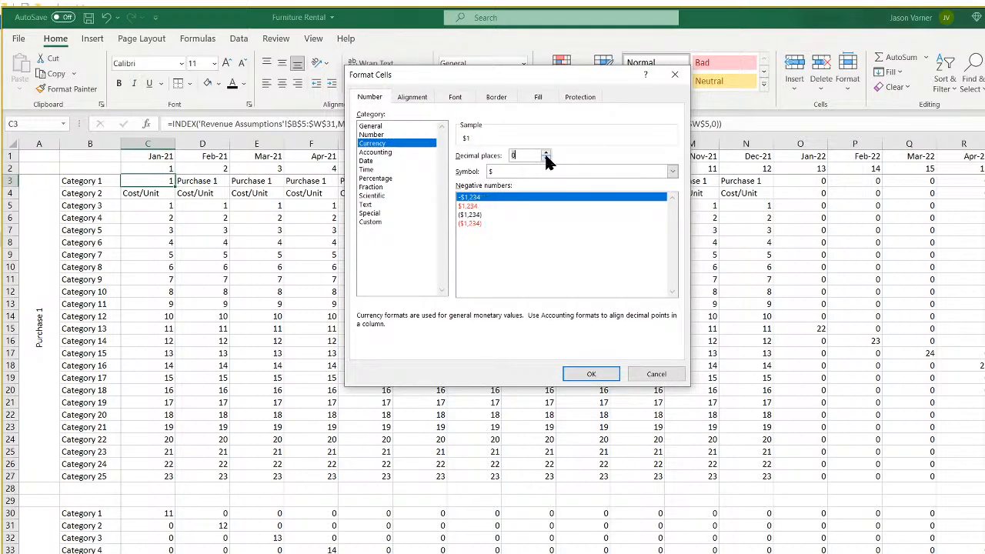
click(591, 374)
Multiply C3's lookup by matrix1!C3 and copy the formula down to C27.
click(748, 123)
text(*)
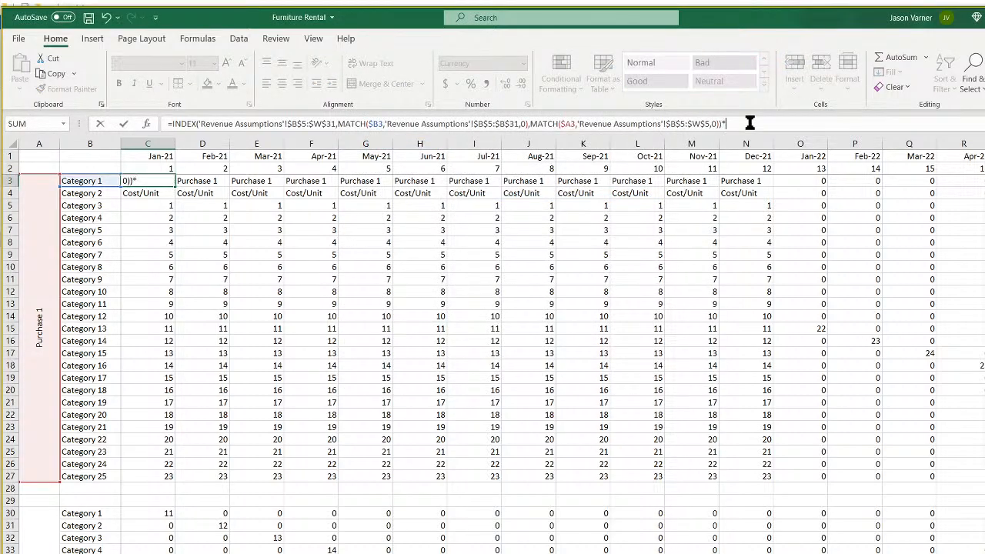
key(ctrl+Page_Down)
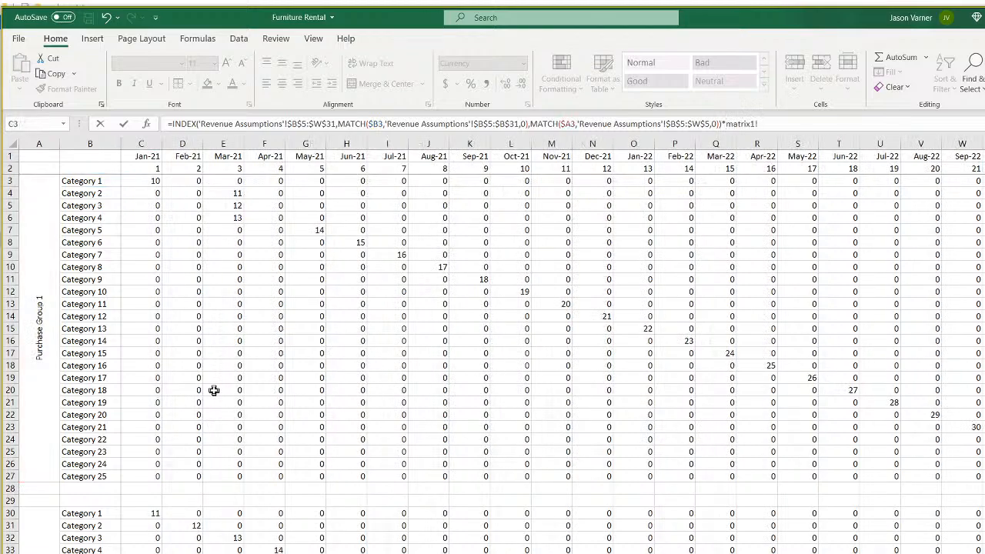
click(144, 178)
key(Return)
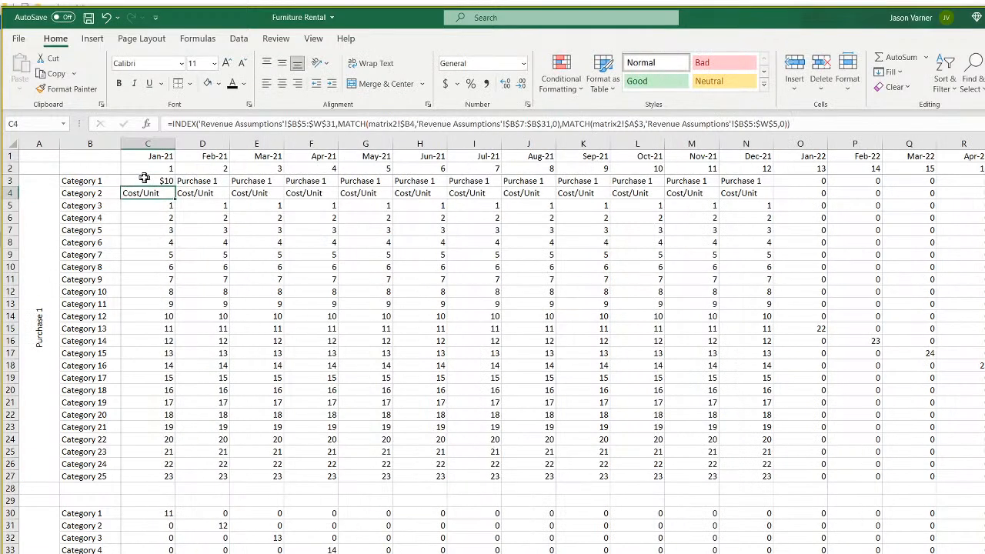
drag(178, 184, 169, 480)
click(161, 182)
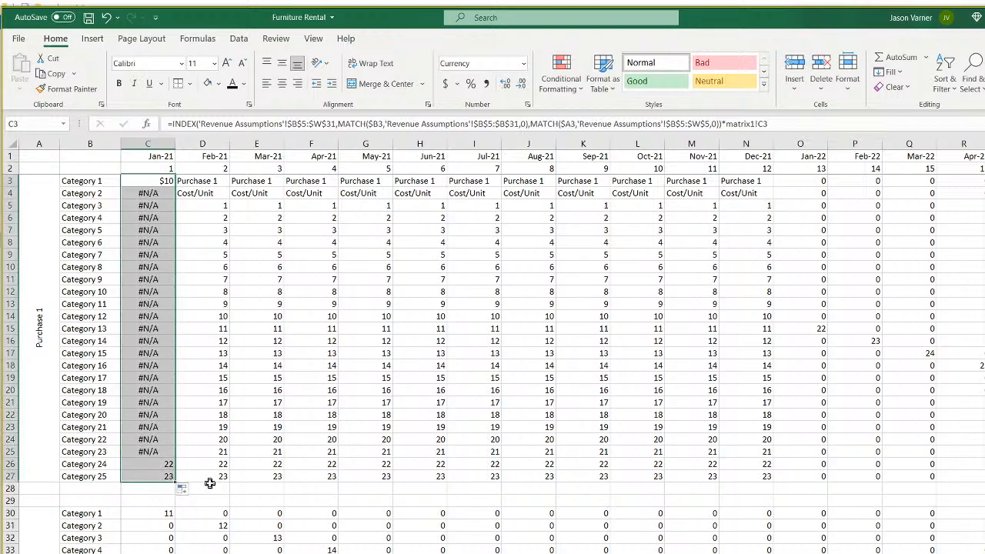
click(162, 182)
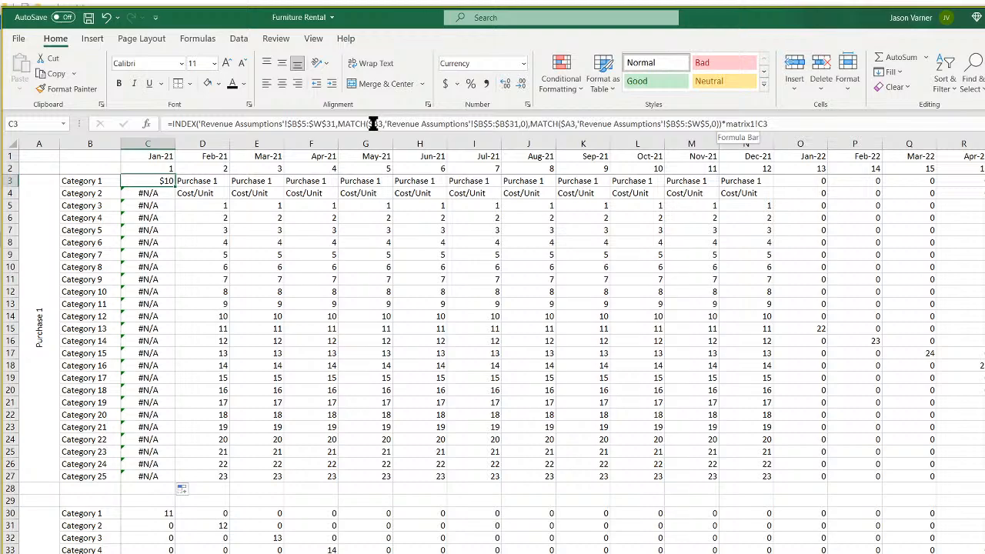
Fully lock A3 in C3's formula, refill column C, and clear the extra C28.
click(571, 123)
text($)
key(Return)
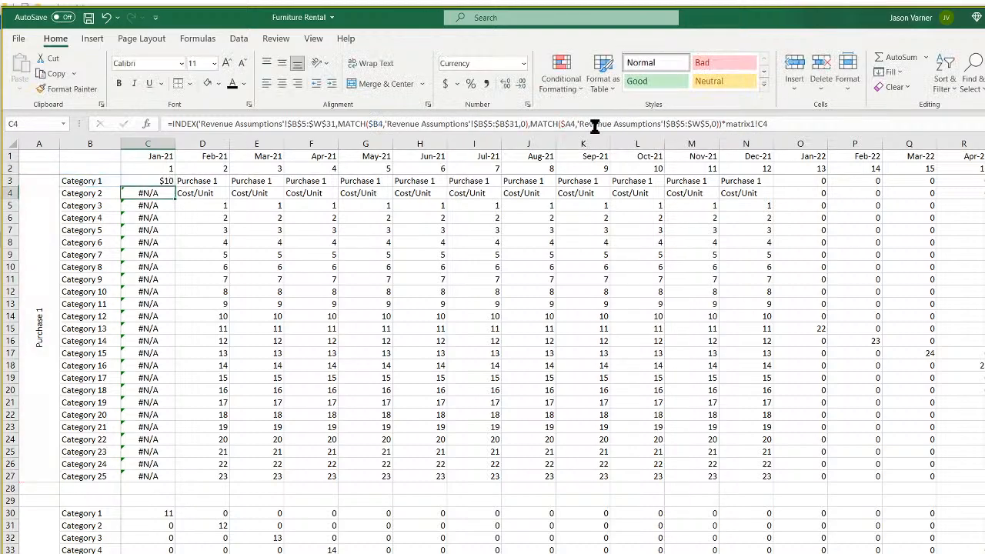
click(167, 183)
drag(175, 183, 171, 488)
click(169, 488)
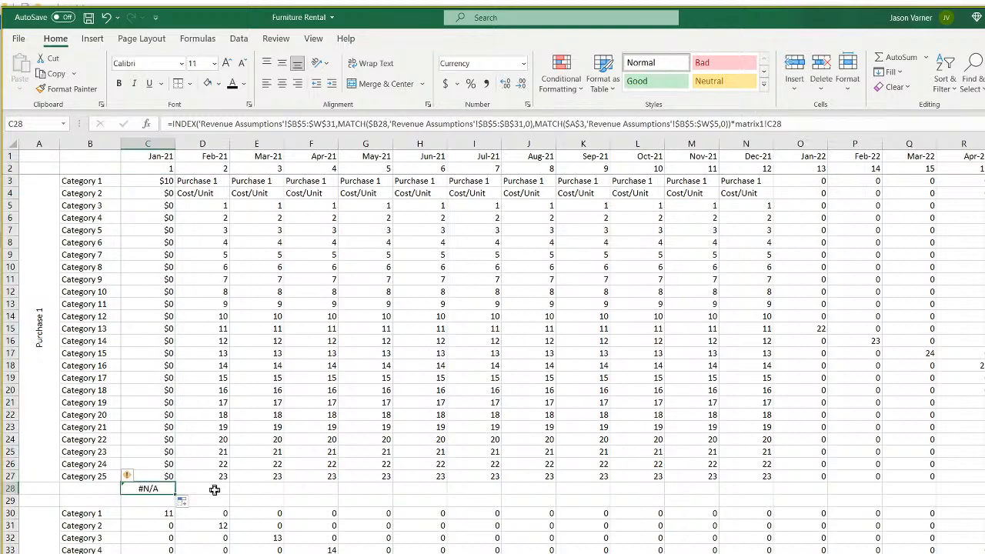
key(BackSpace)
key(Return)
Check column C's formulas and fill them across the Purchase 1 block to column W.
click(157, 193)
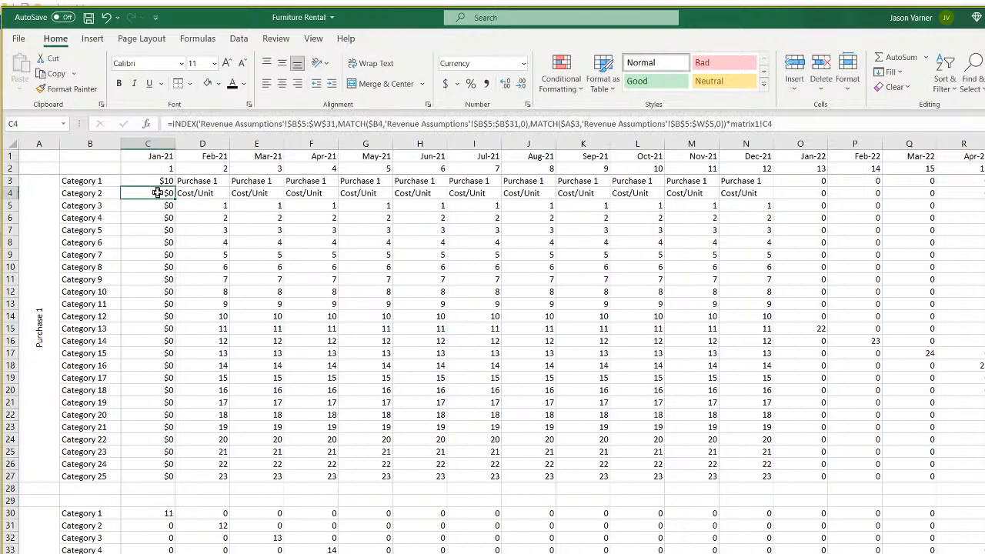
key(Down)
key(Down)
key(Down)
key(Down)
key(Down)
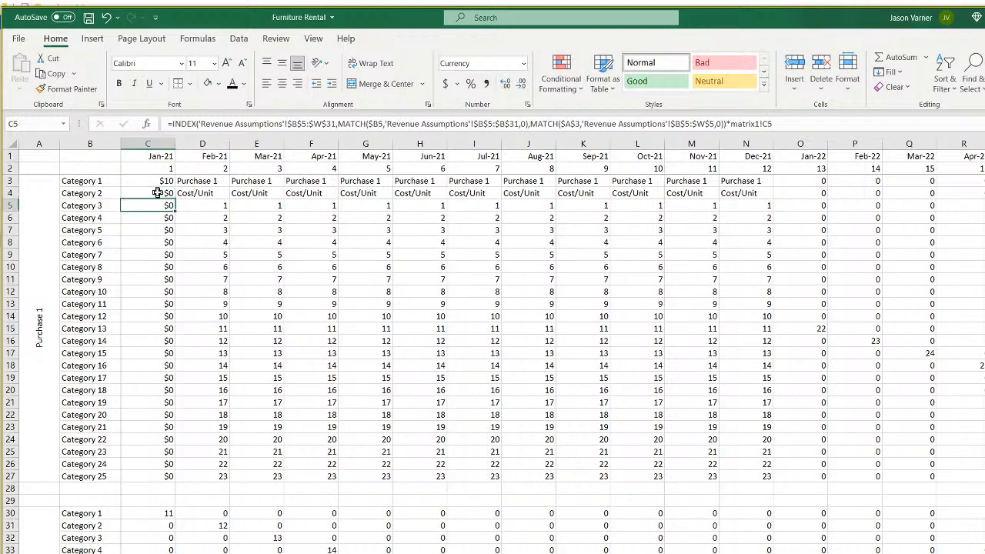
key(Down)
key(Down)
key(Down)
key(Down)
key(Down)
key(Down)
key(Down)
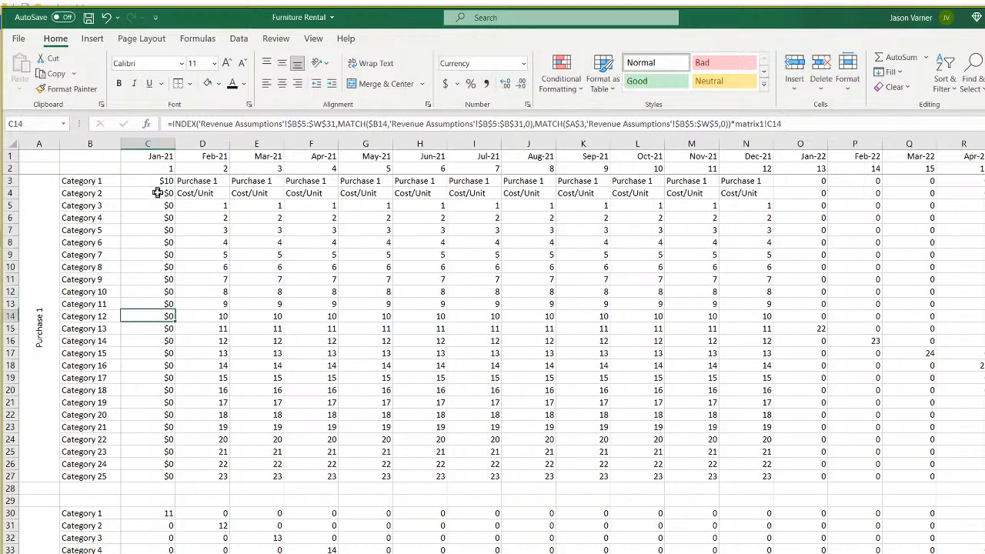
mouse_move(160, 185)
mouse_down()
mouse_move(175, 480)
mouse_move(982, 480)
mouse_up()
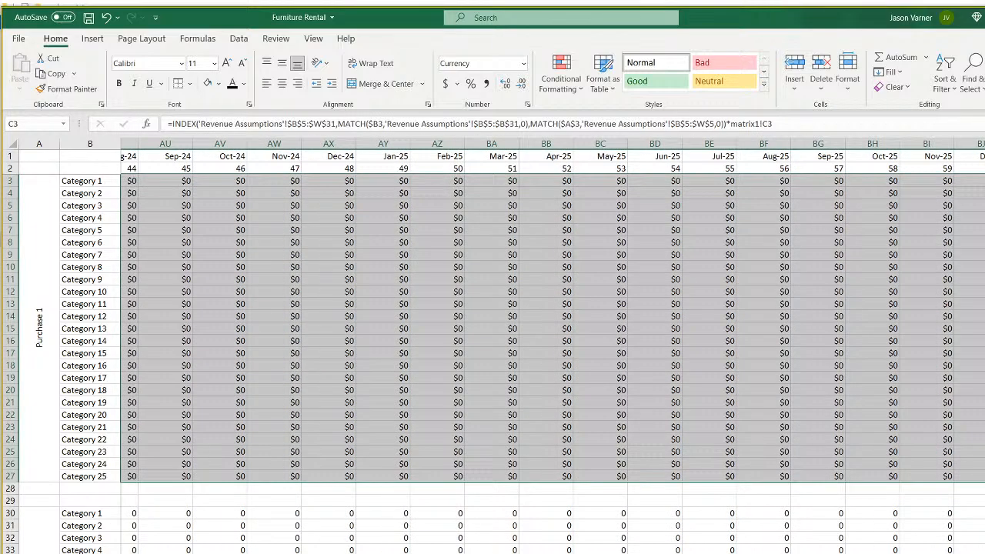
key(ctrl+BackSpace)
click(153, 177)
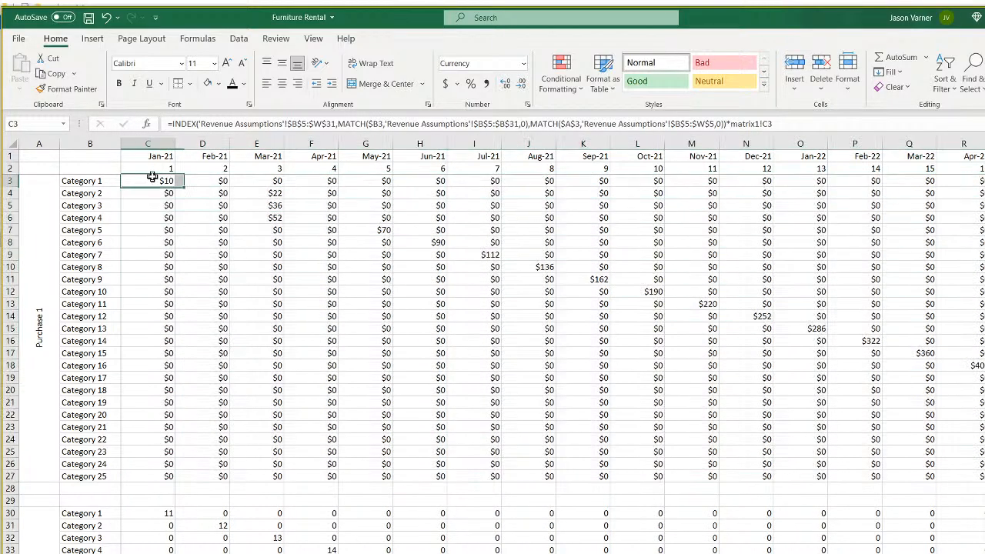
Spot-check revenue values such as $90 for Category 6, then copy C3.
click(261, 193)
click(267, 205)
click(268, 217)
click(269, 230)
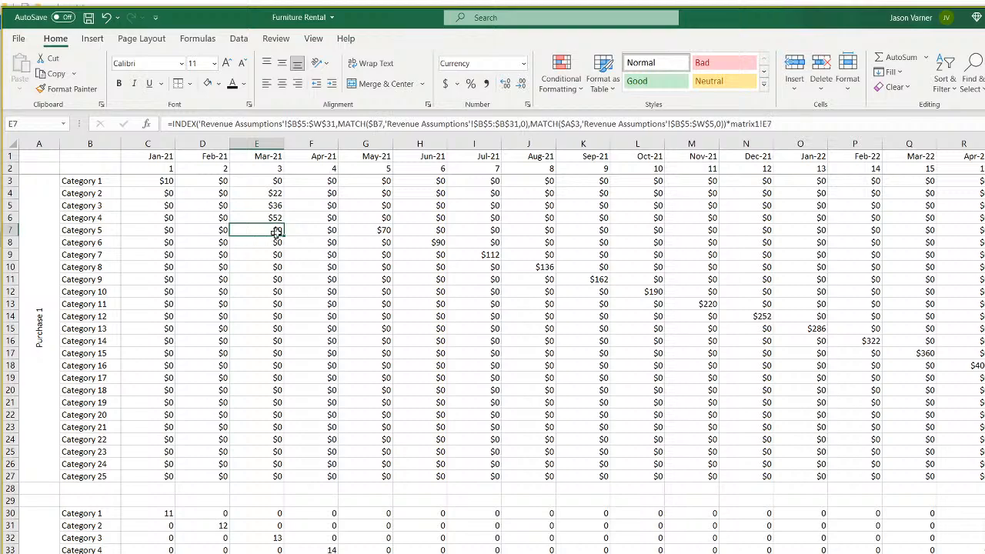
click(379, 228)
click(429, 242)
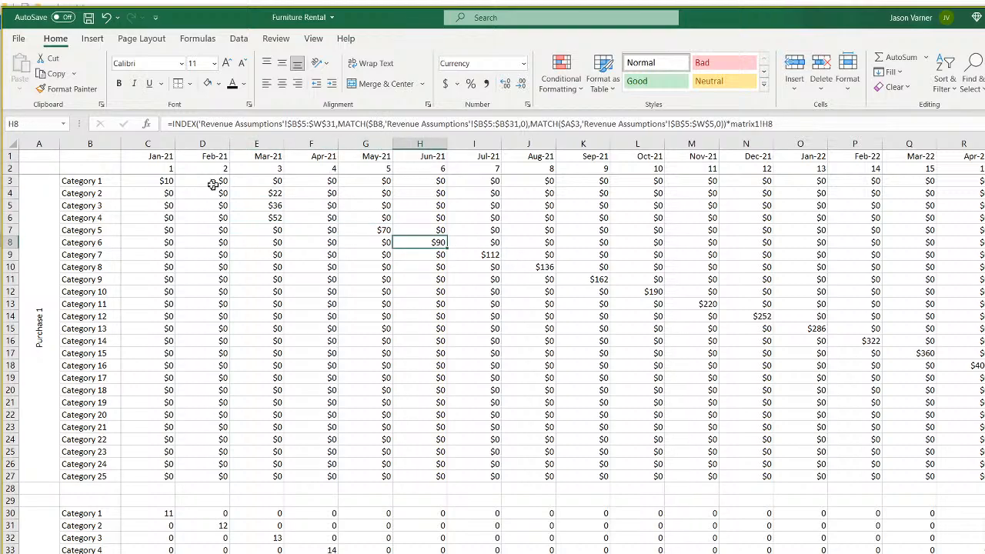
right_click(151, 182)
click(198, 213)
Paste the revenue formula into C30, repoint it to Purchase 2, and fill the Purchase 2 block.
scroll(172, 354, down, 4)
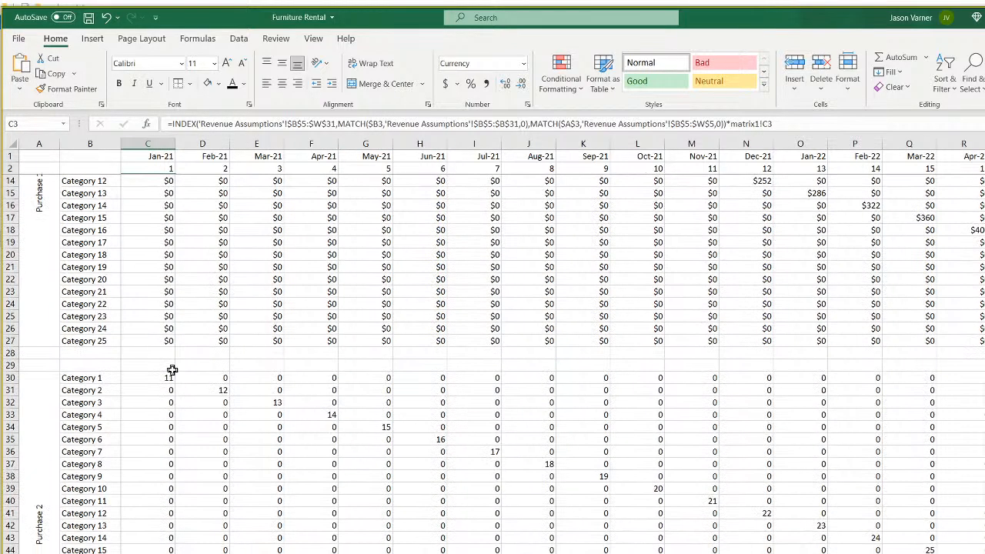
right_click(161, 380)
click(193, 80)
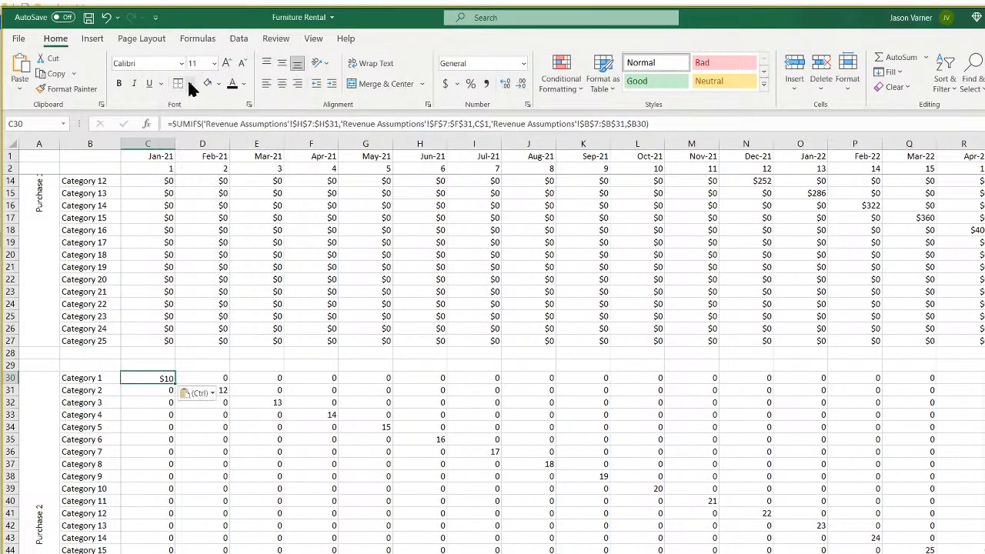
double_click(163, 377)
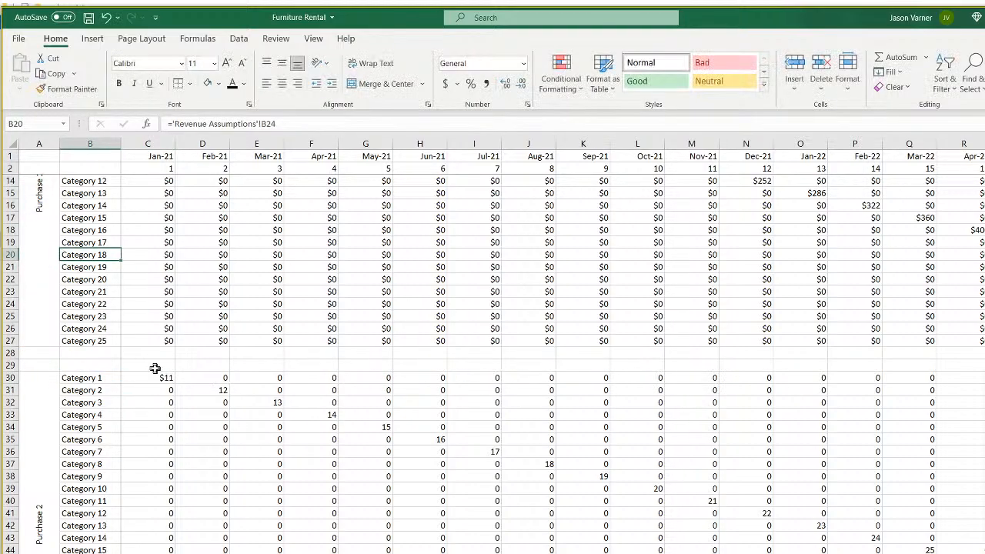
double_click(161, 377)
drag(67, 250, 58, 478)
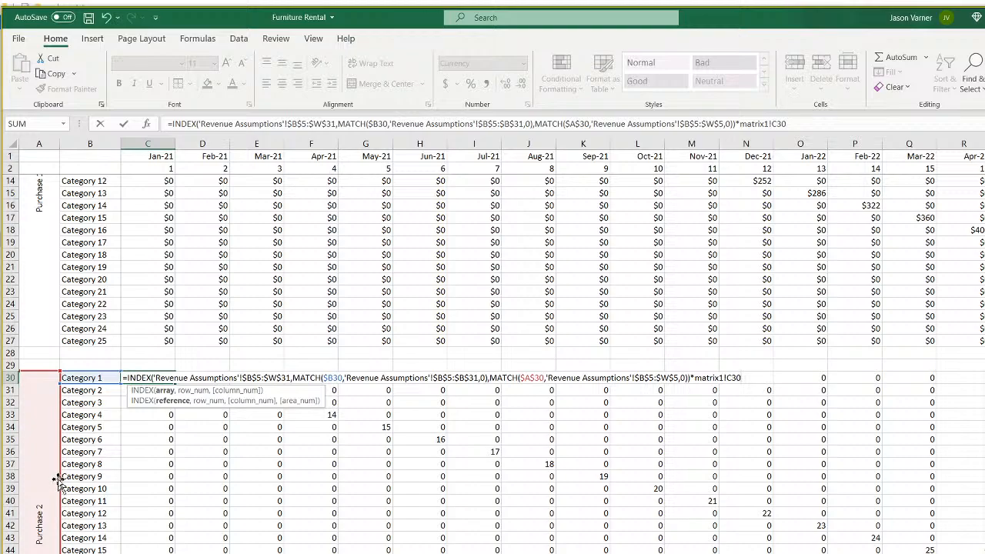
key(ctrl+Return)
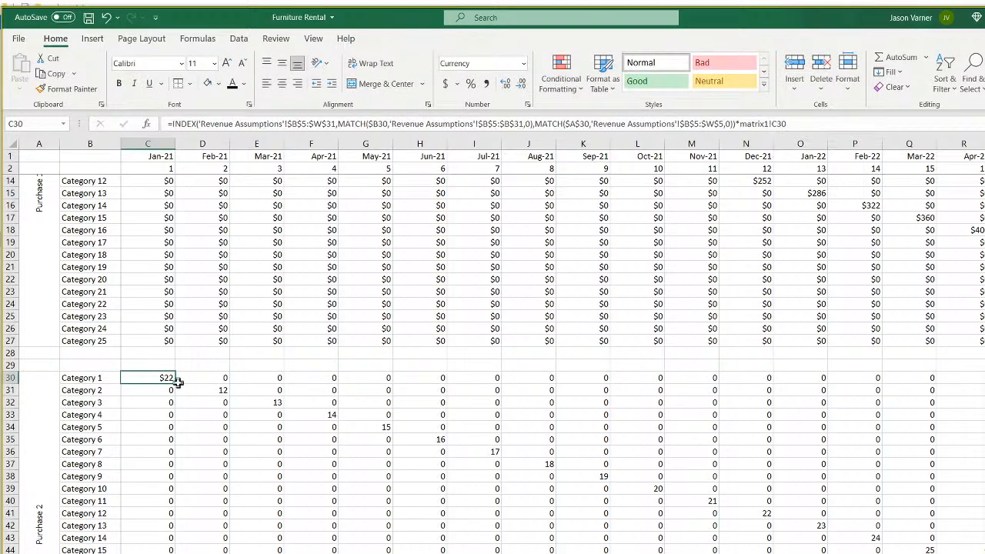
drag(176, 383, 984, 553)
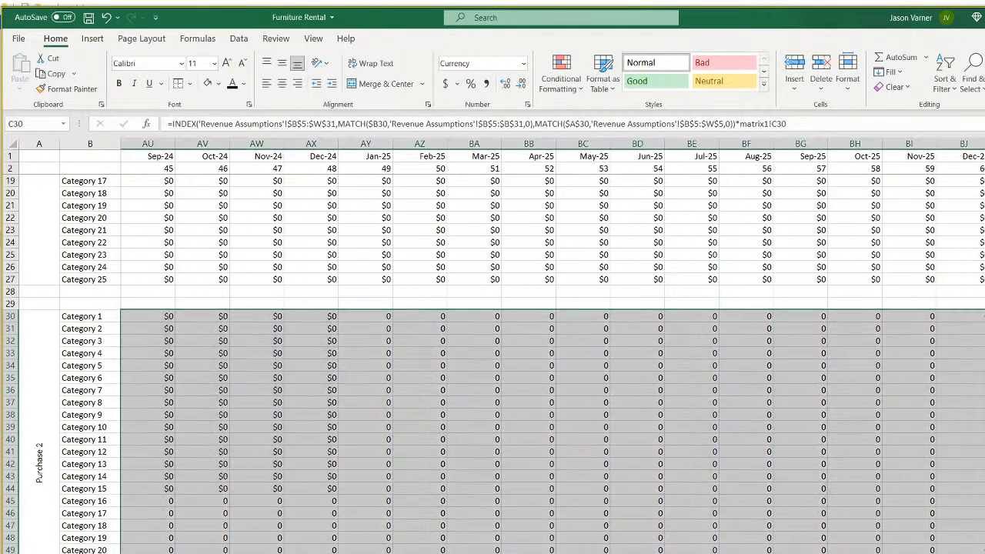
scroll(553, 354, left, 15)
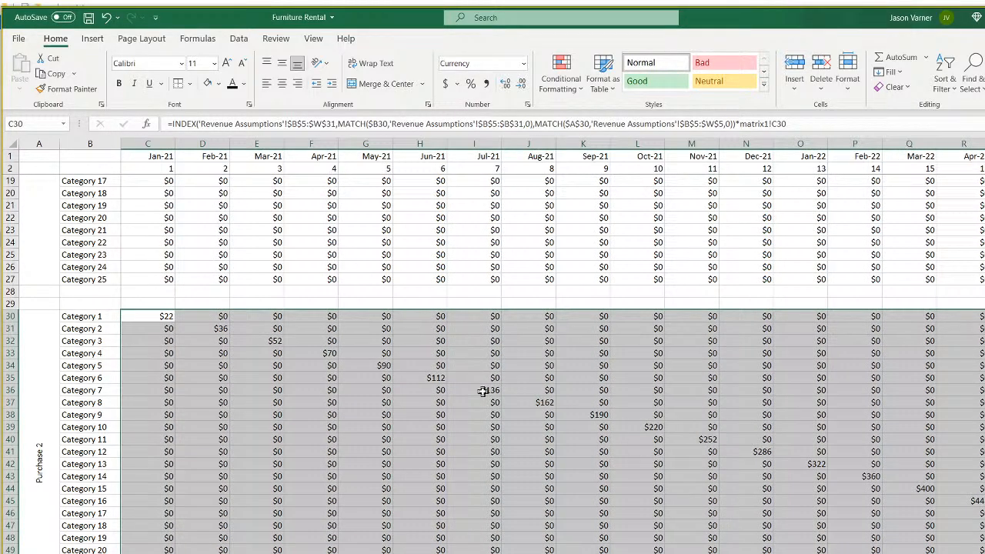
Enter a check formula in F29 multiplying 'Revenue Assumptions'!G10 by H10, returning 70.
click(318, 353)
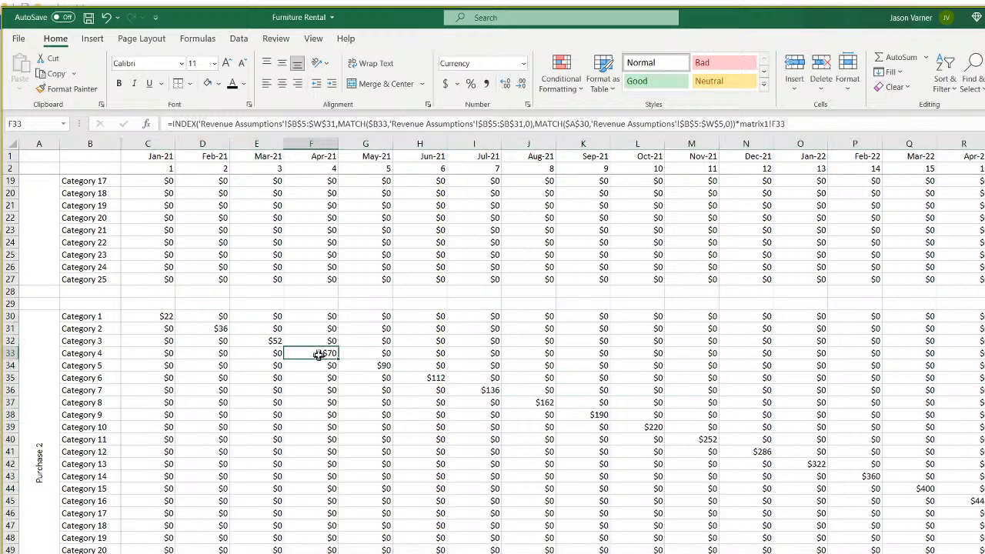
click(322, 304)
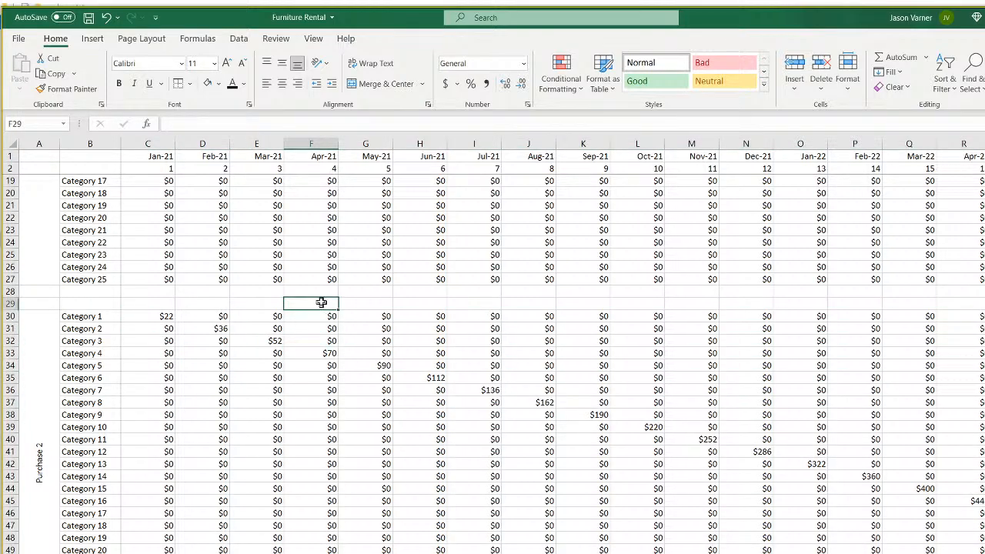
text(=)
click(338, 553)
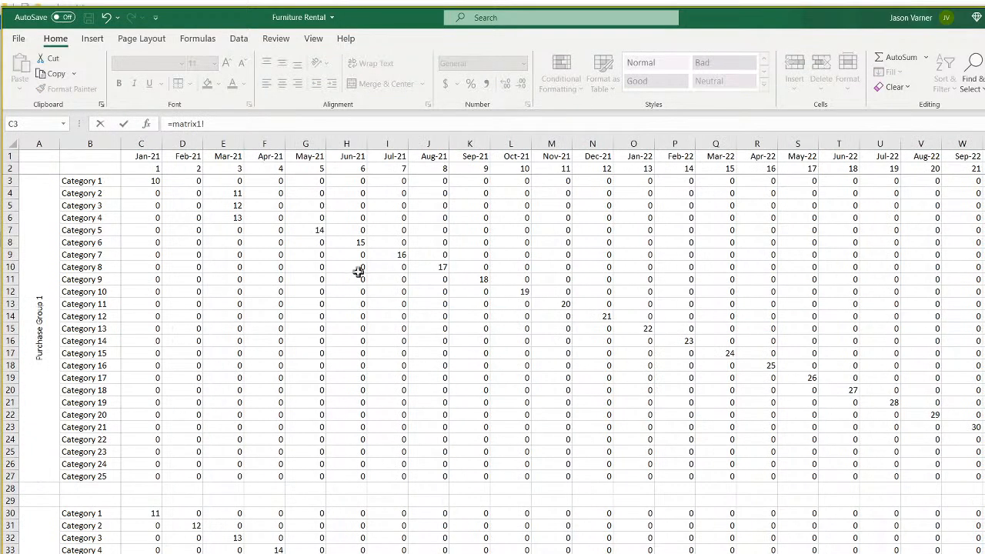
click(391, 553)
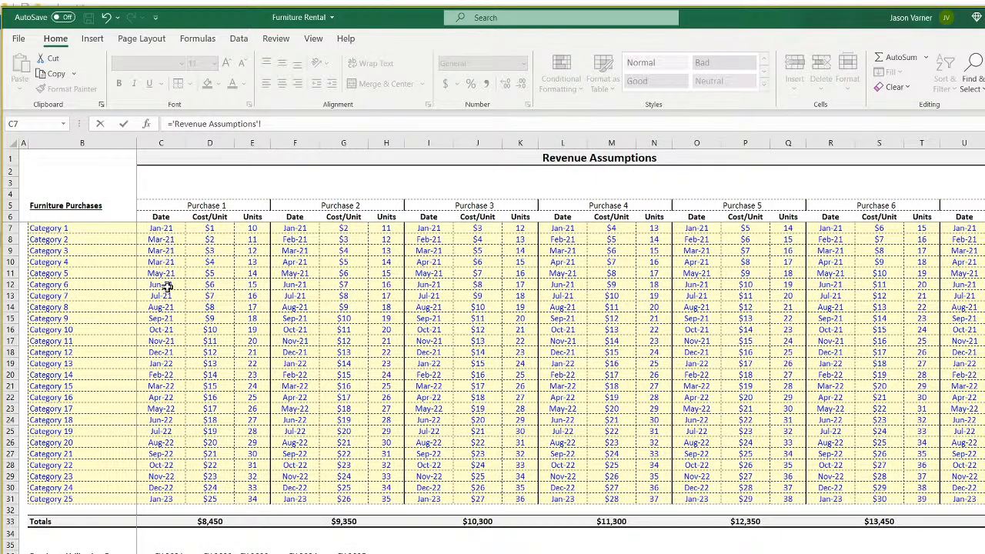
click(346, 262)
text(*)
click(390, 262)
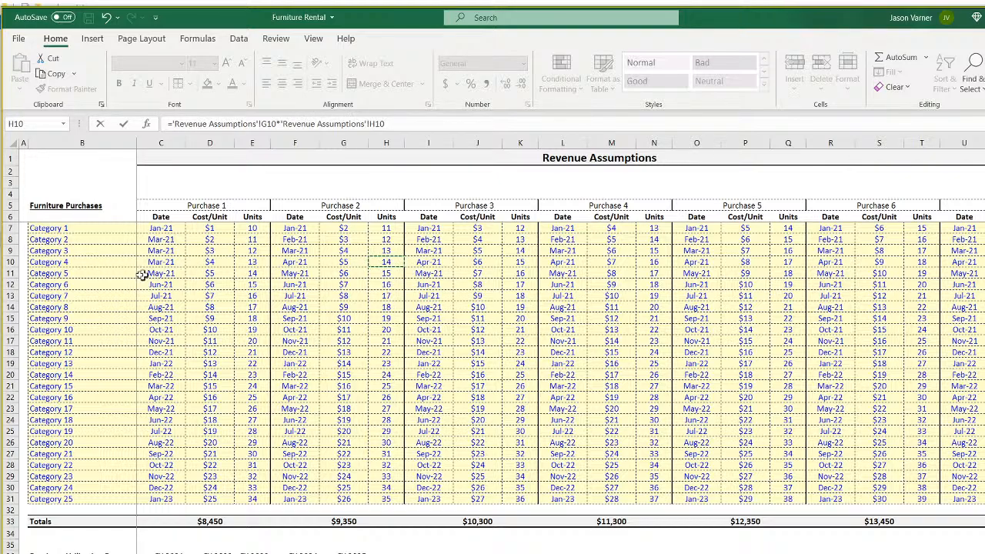
key(Return)
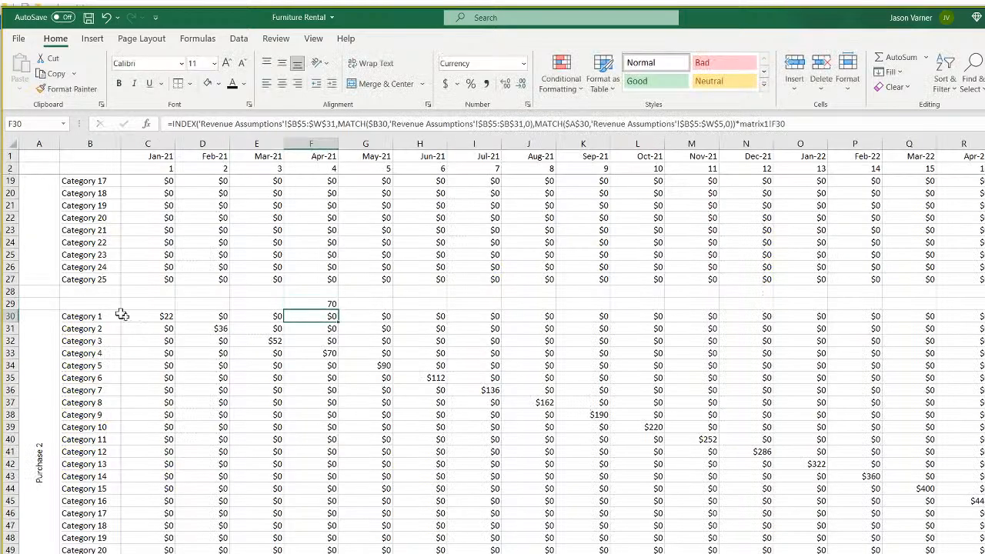
Trace F33's precedents onto Revenue Assumptions and highlight Category 4's row through Purchase 2.
click(321, 300)
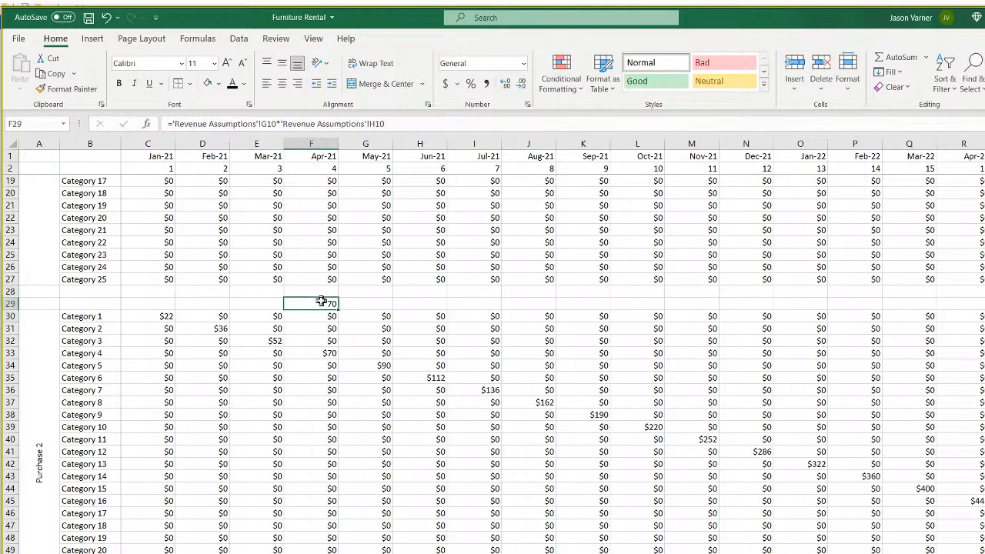
click(326, 353)
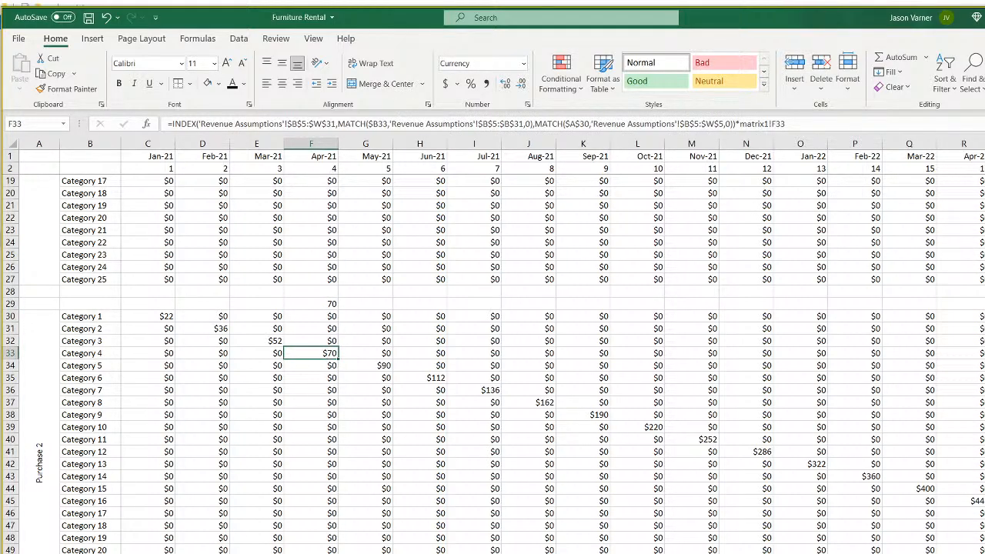
key(ctrl+bracketleft)
click(115, 262)
drag(115, 262, 380, 262)
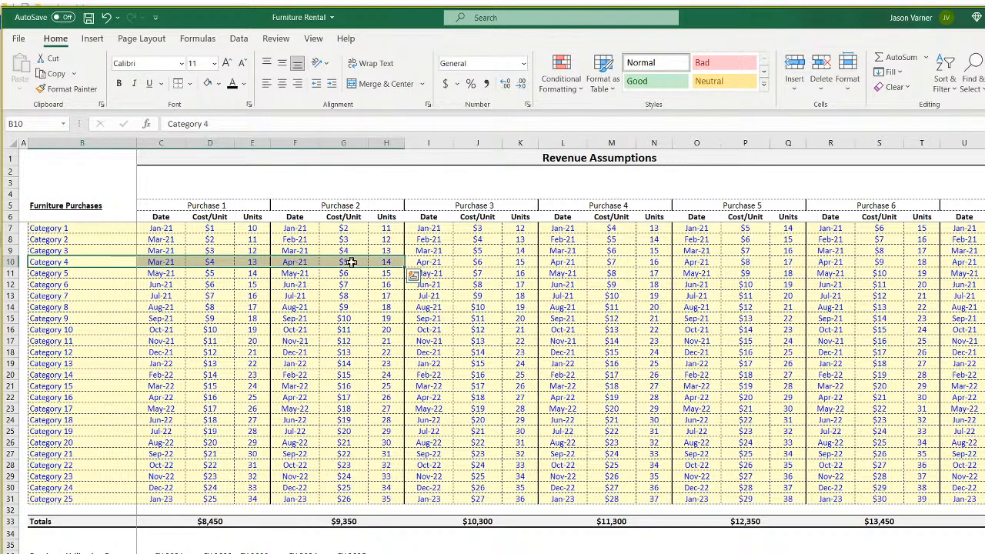
Back on the revenue sheet, clear the F29 check cell and spot-check the Purchase 2 values.
key(ctrl+Page_Down)
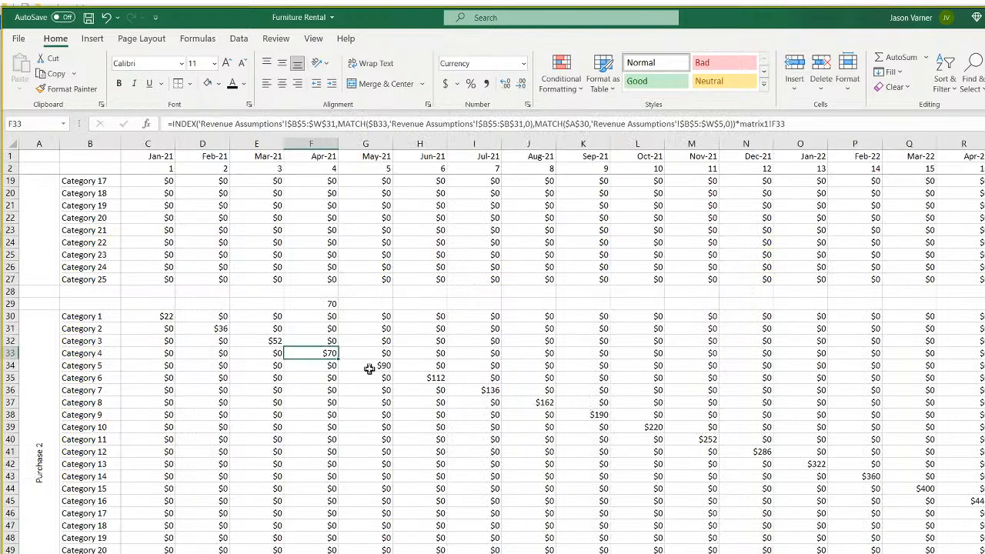
click(330, 305)
key(BackSpace)
key(Return)
click(333, 354)
click(386, 368)
click(457, 390)
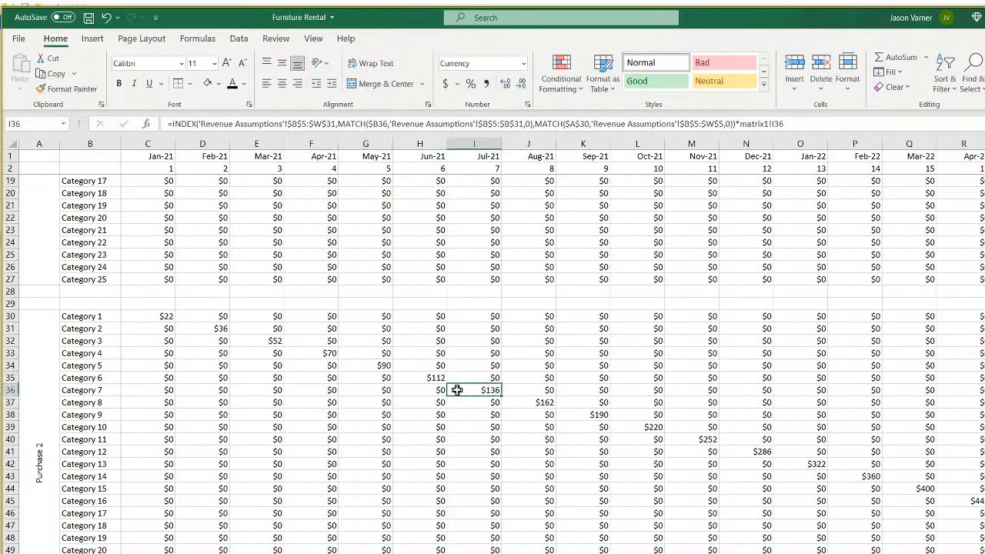
Copy the C30 revenue formula into C57, repoint it to Purchase 3, and fill the Purchase 3 block.
right_click(164, 316)
click(198, 340)
scroll(201, 369, down, 7)
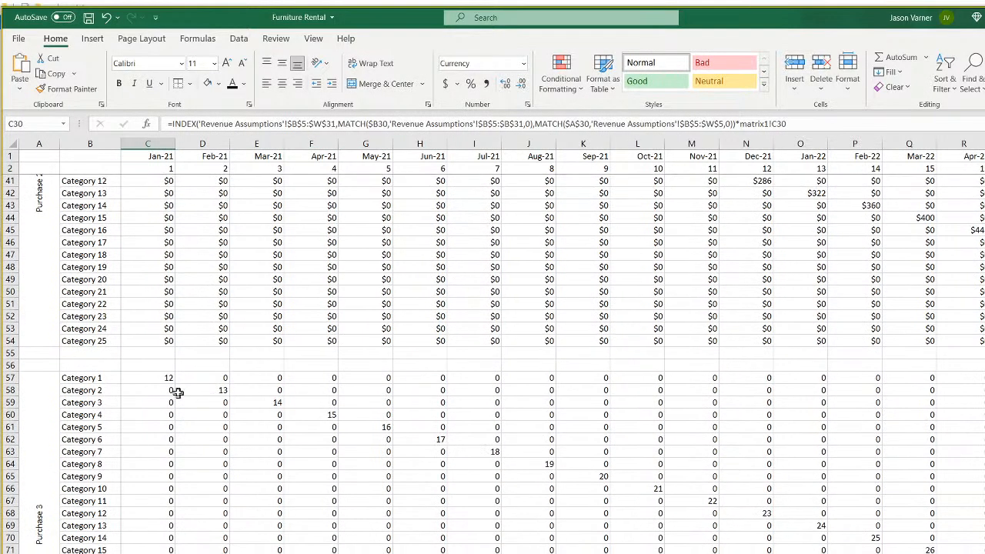
right_click(165, 377)
click(203, 78)
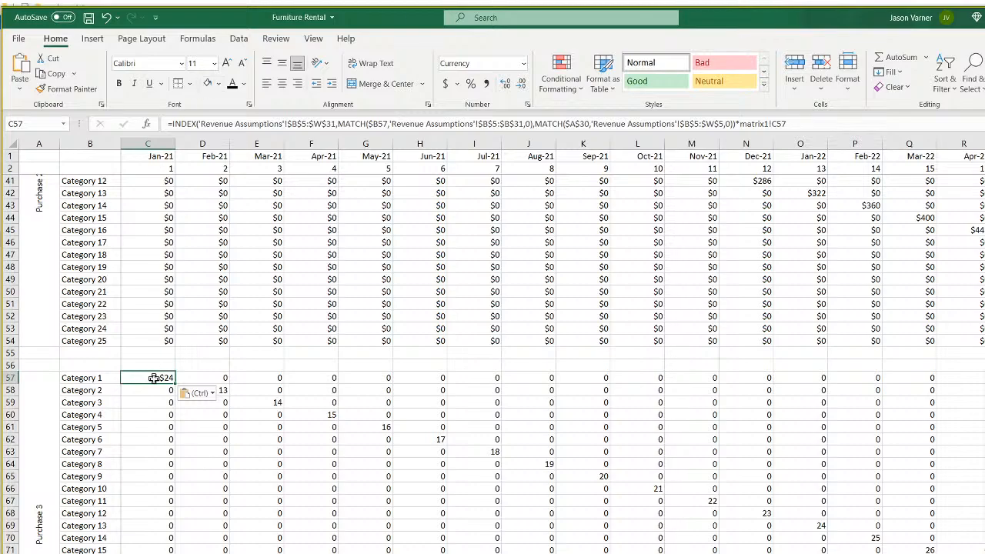
double_click(154, 378)
drag(62, 242, 58, 477)
key(Return)
click(165, 376)
drag(177, 382, 981, 454)
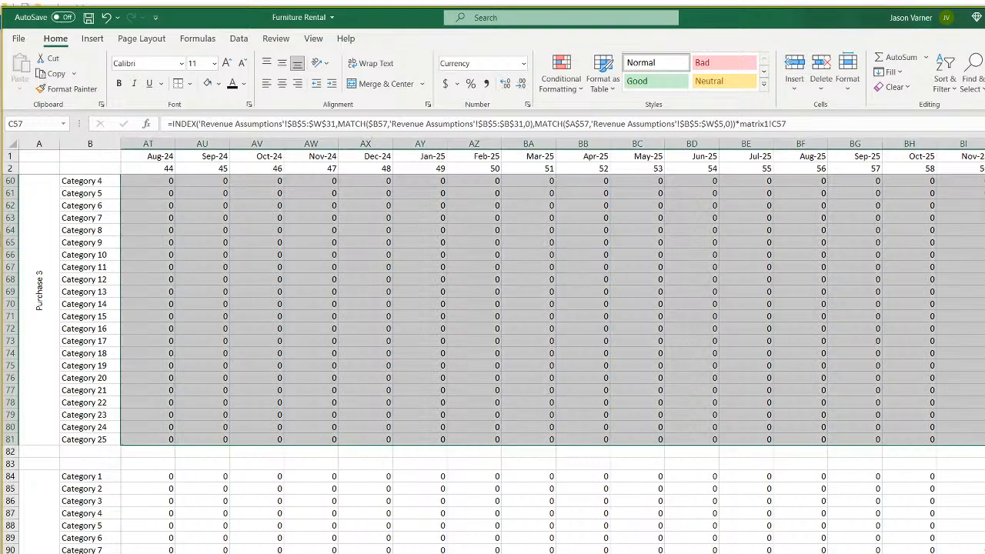
scroll(552, 363, left, 14)
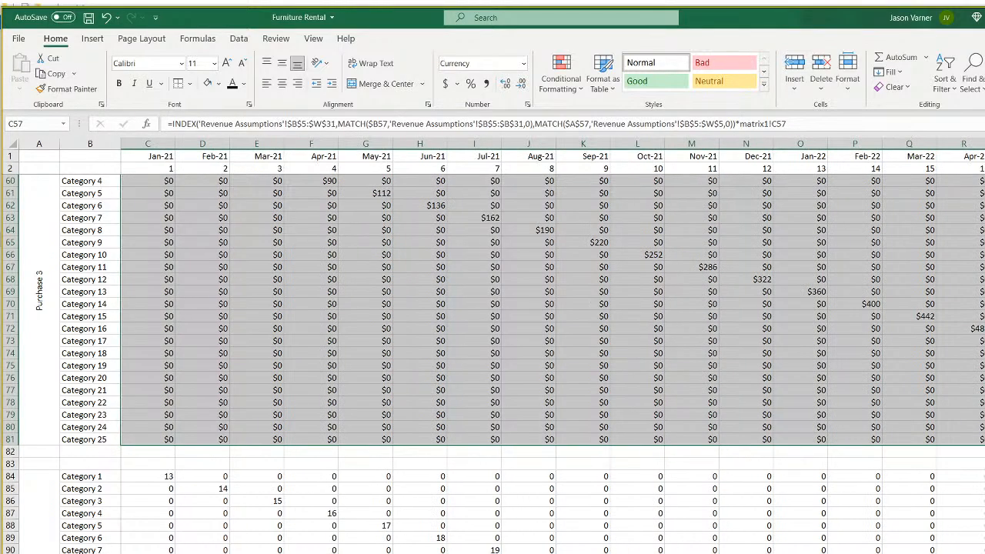
scroll(313, 534, up, 7)
Copy the formula into C84, repoint it to Purchase 4, and fill it down and across all months.
click(157, 414)
right_click(157, 414)
click(192, 75)
scroll(165, 472, down, 3)
scroll(166, 472, down, 8)
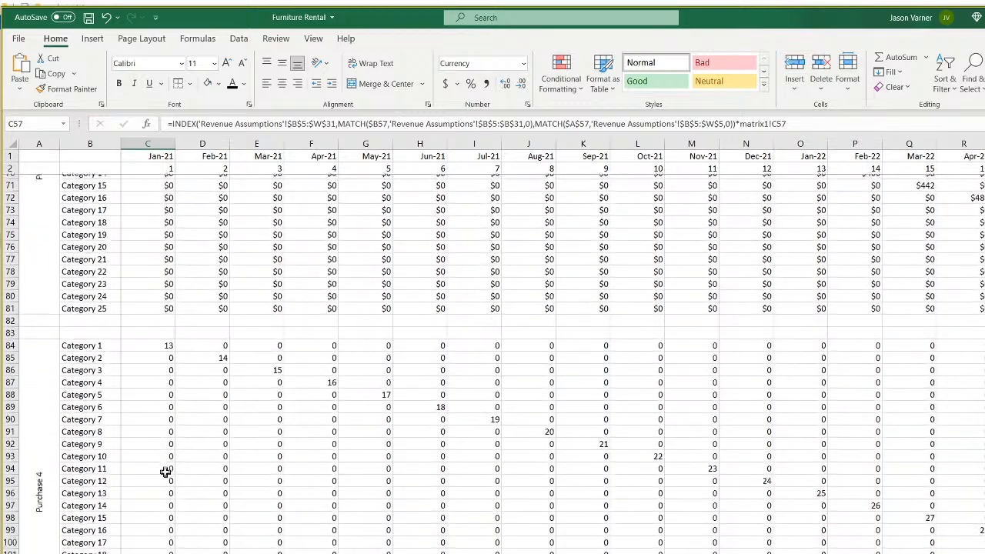
right_click(156, 342)
click(186, 412)
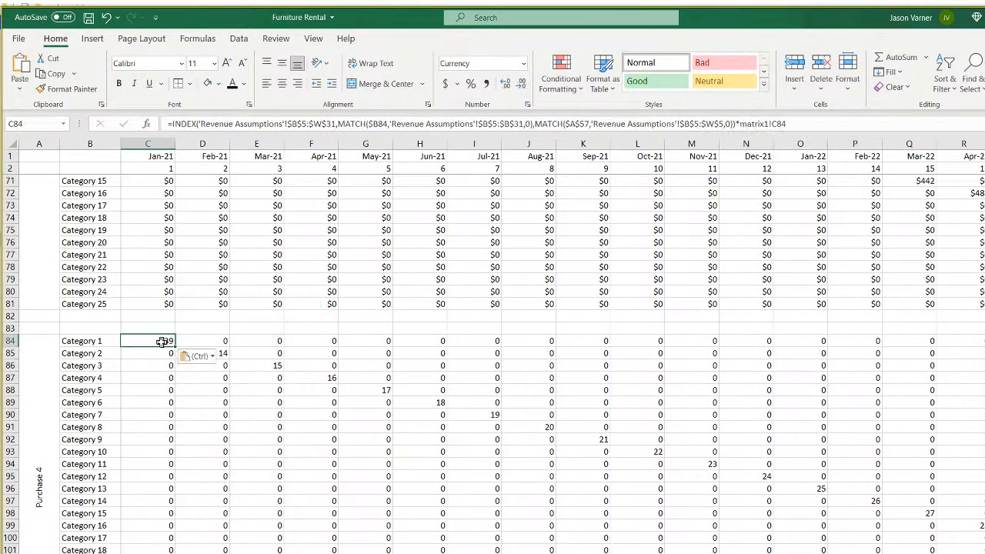
double_click(165, 340)
drag(61, 261, 47, 431)
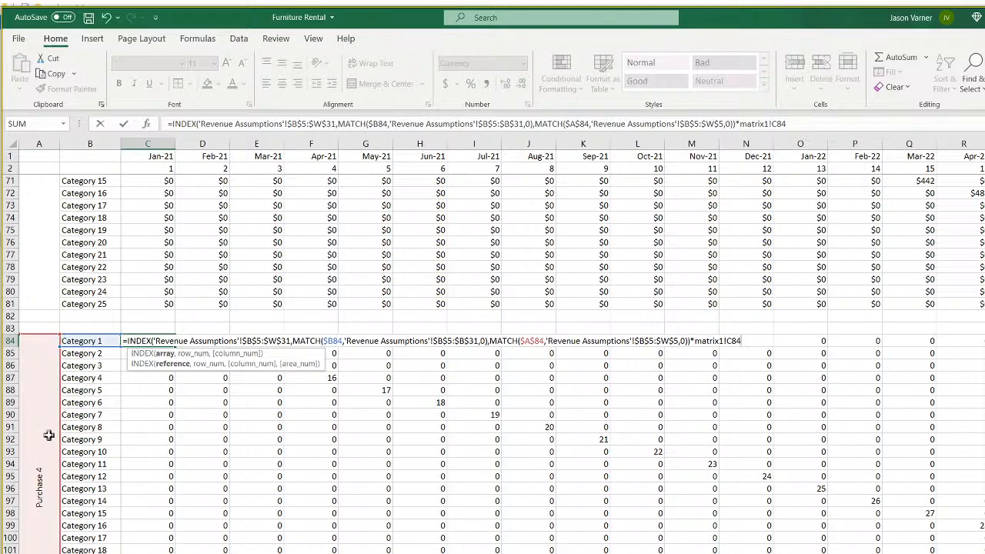
key(Return)
click(163, 340)
double_click(175, 346)
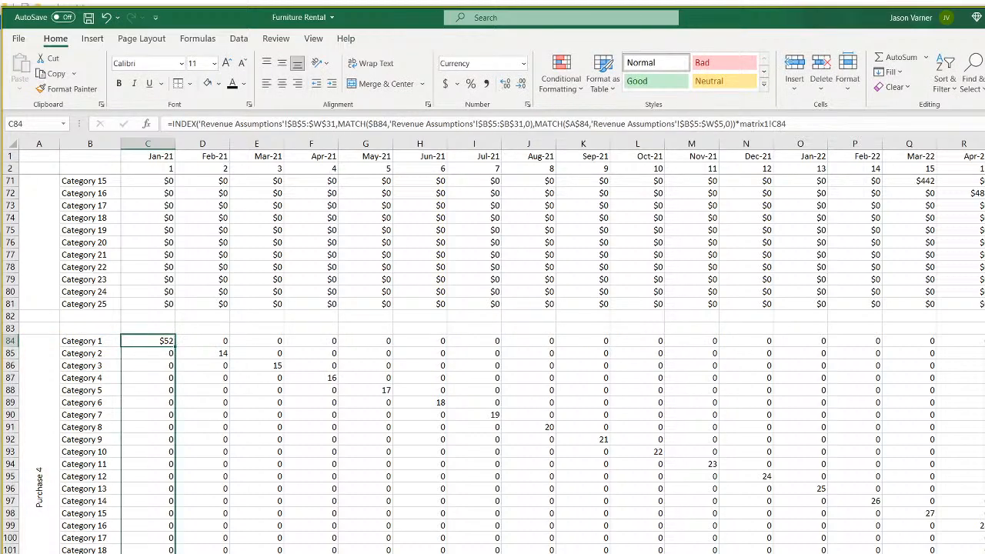
drag(175, 553, 984, 553)
scroll(552, 354, left, 15)
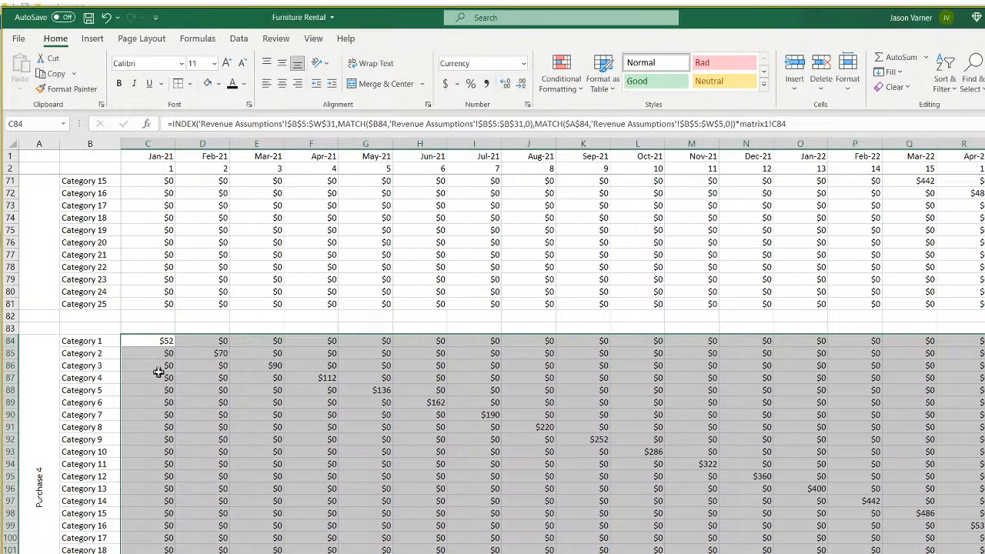
Paste the C84 revenue formula into C111 and fill it across the Purchase 5 block.
click(162, 340)
right_click(161, 340)
click(192, 365)
scroll(221, 400, up, 5)
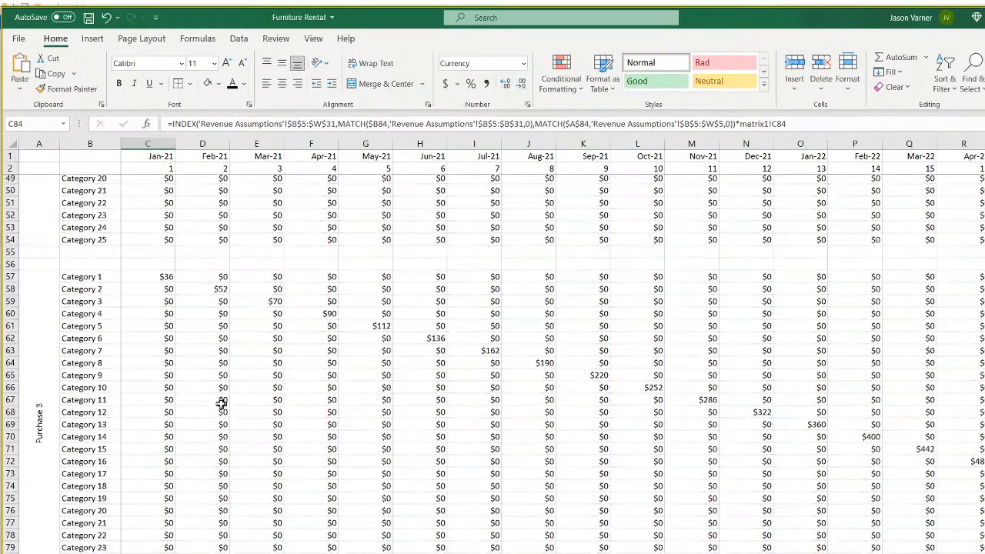
scroll(221, 402, down, 12)
right_click(170, 402)
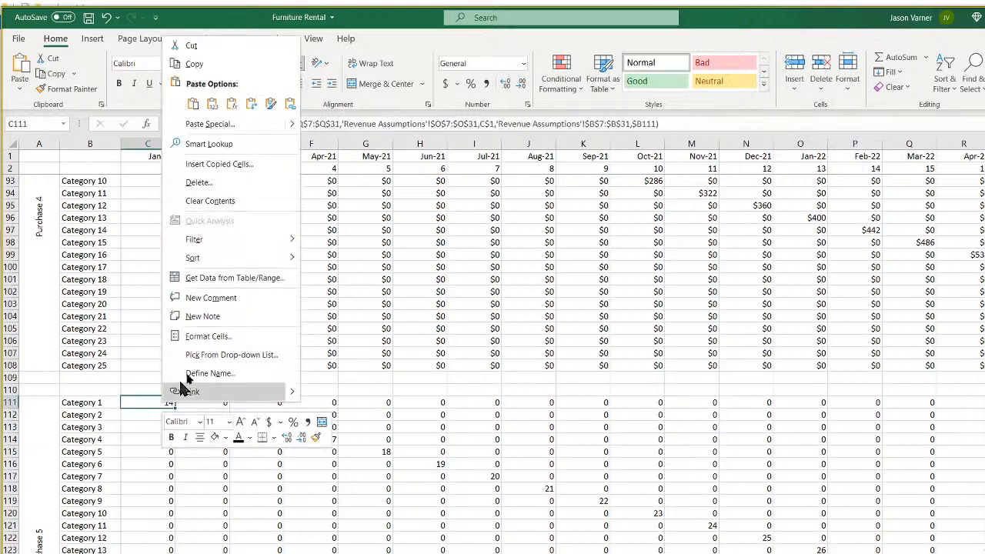
click(193, 104)
mouse_move(176, 412)
mouse_down()
mouse_move(176, 552)
mouse_move(983, 553)
mouse_up()
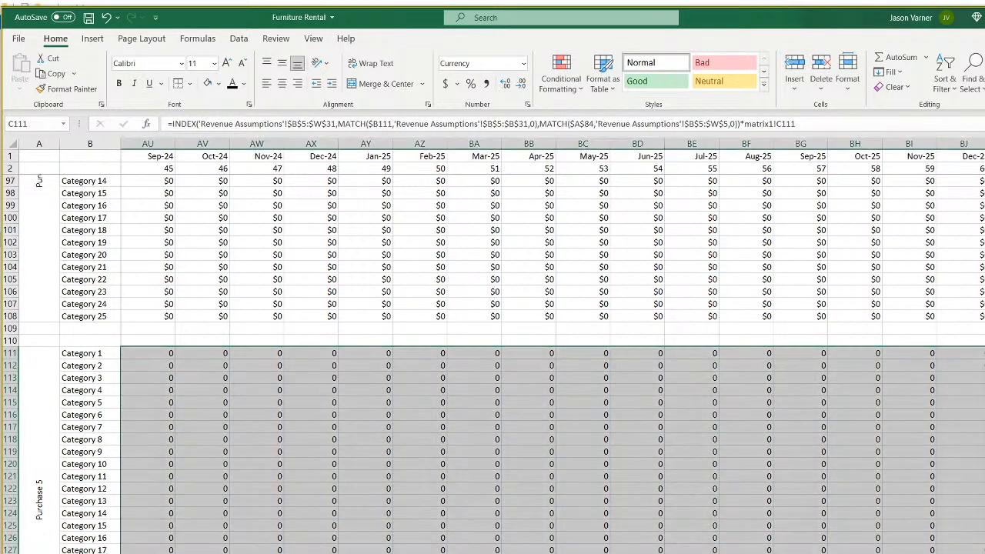
scroll(551, 347, left, 15)
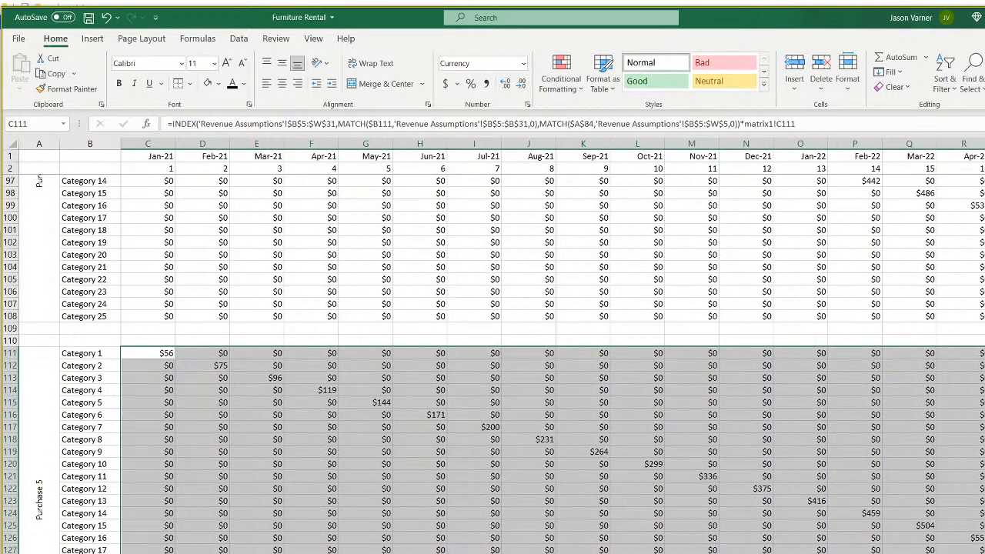
Paste the C111 formula into C138 and fill it across the Purchase 6 block.
click(156, 350)
right_click(157, 350)
click(194, 372)
scroll(193, 377, down, 7)
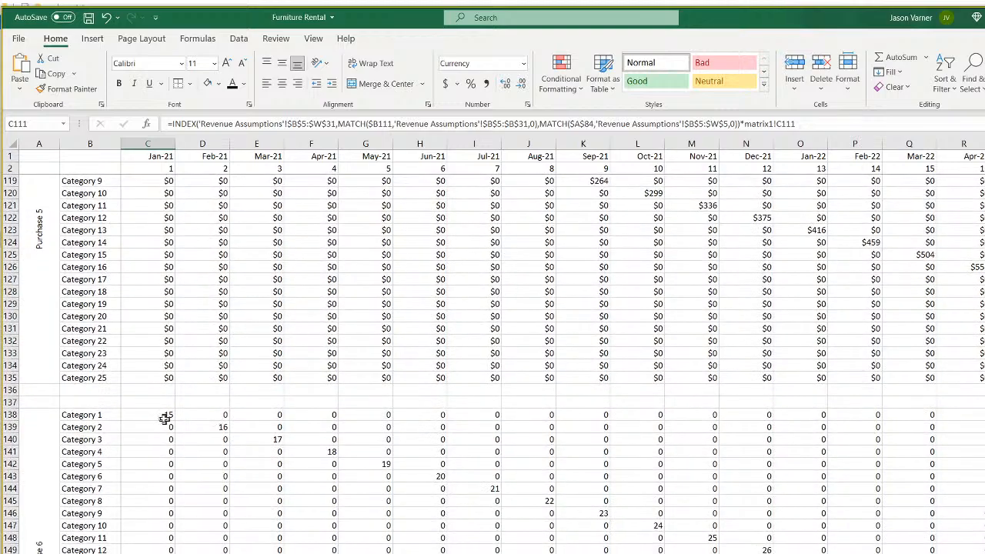
right_click(164, 419)
click(180, 115)
drag(175, 422, 984, 553)
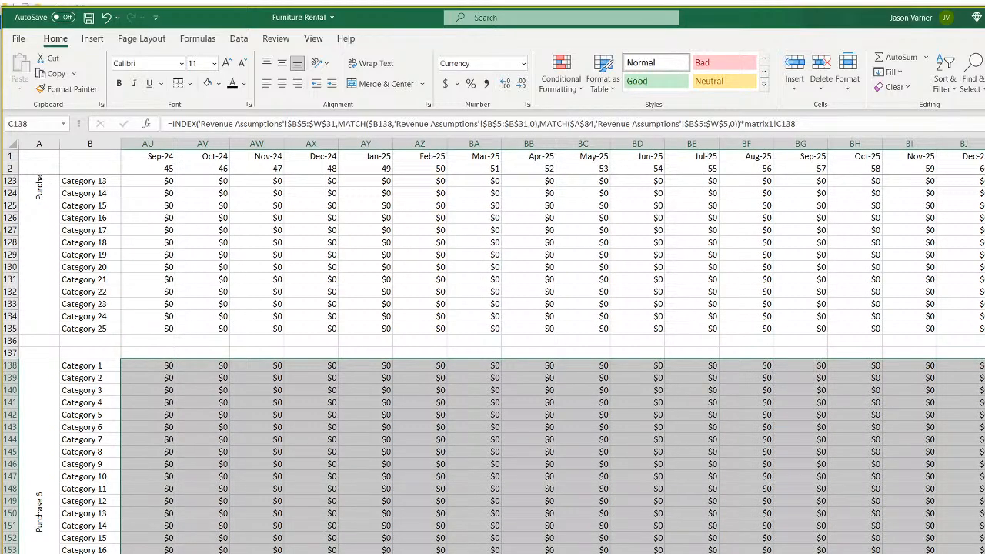
scroll(551, 364, left, 15)
click(647, 546)
scroll(301, 510, up, 20)
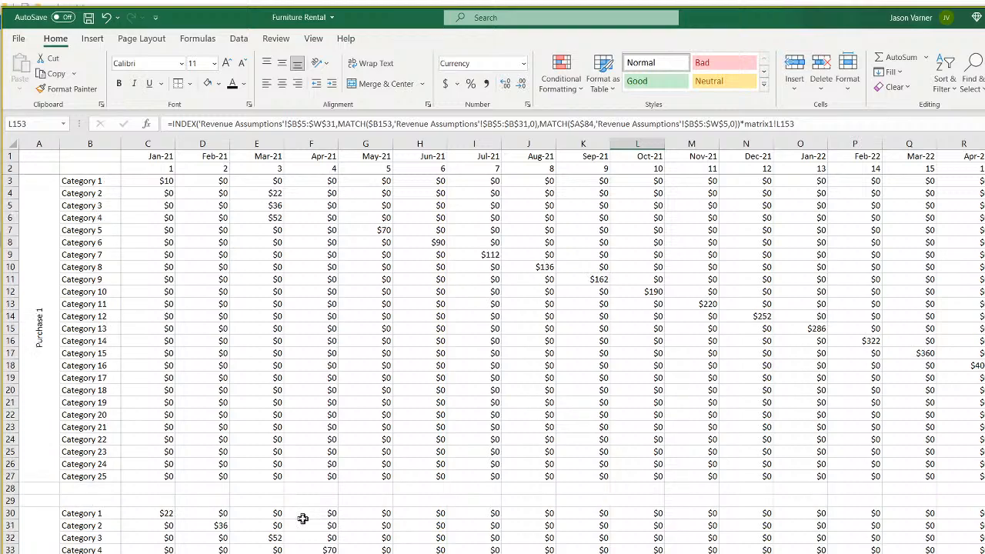
Insert a row above Category 1, label B3 'total Purchases', and autofit column B.
click(10, 181)
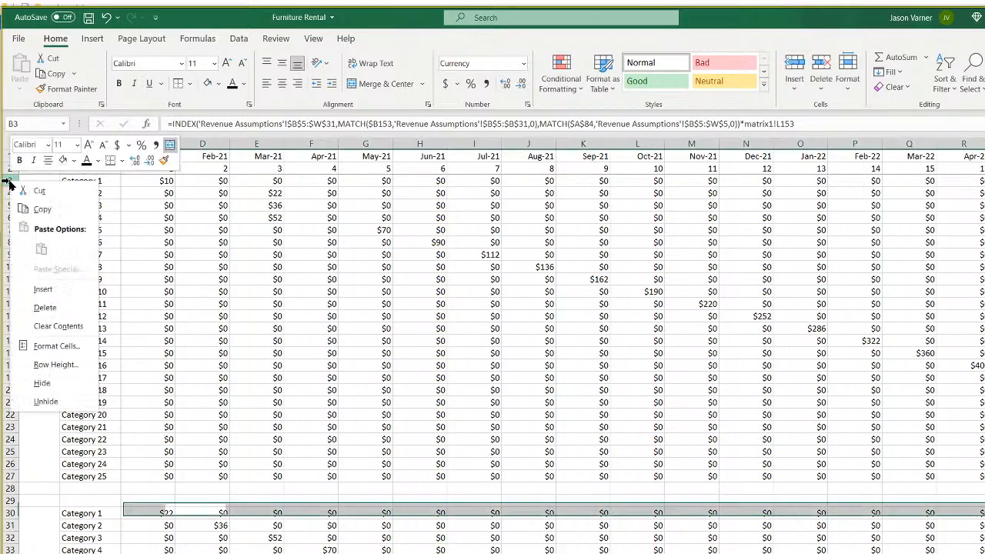
right_click(9, 181)
click(42, 287)
click(93, 182)
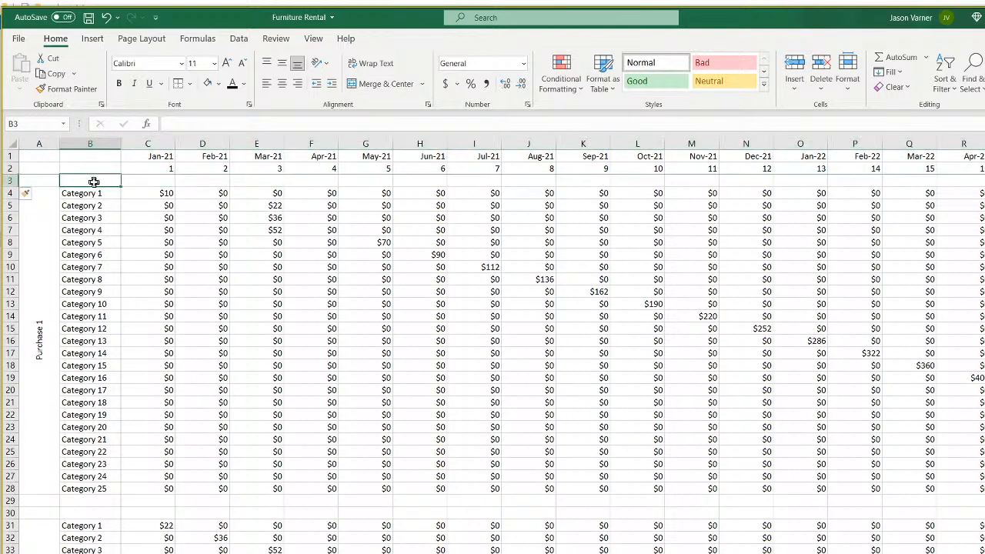
text(tot)
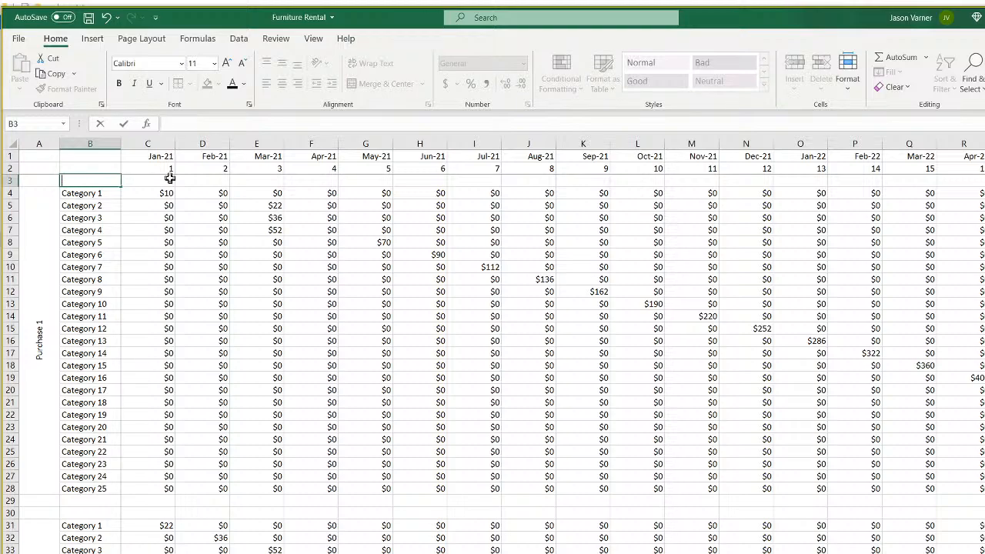
text(al Purchase)
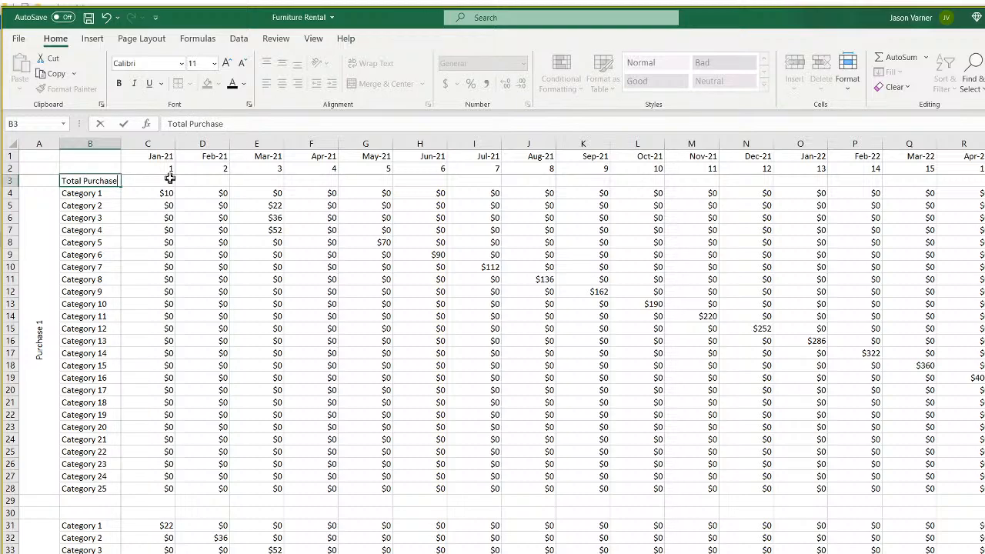
text(s)
key(Return)
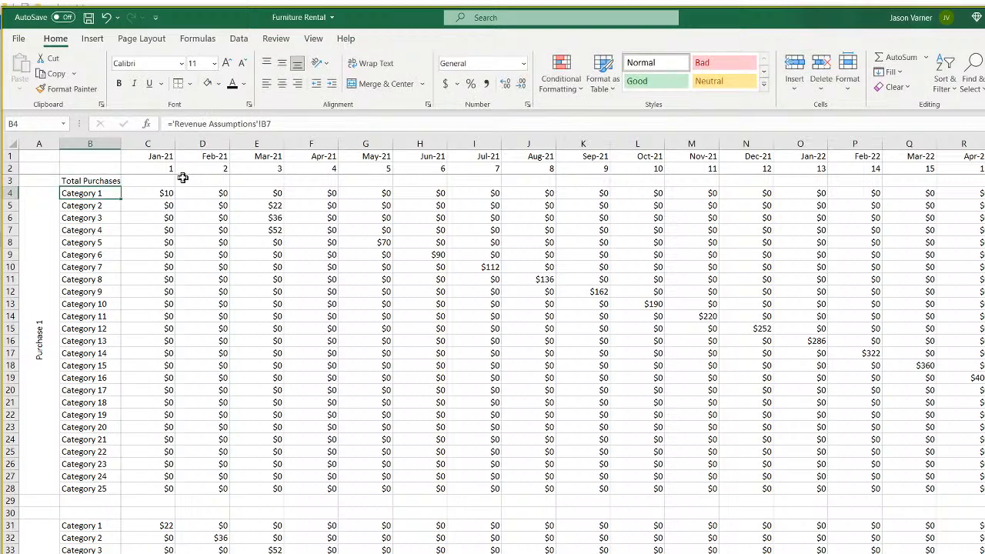
double_click(120, 144)
click(168, 180)
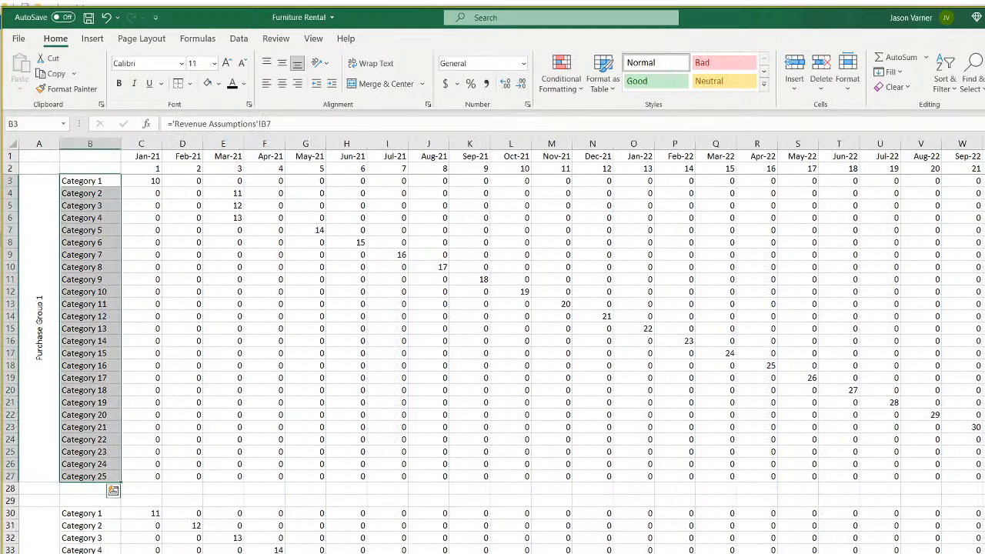
click(154, 181)
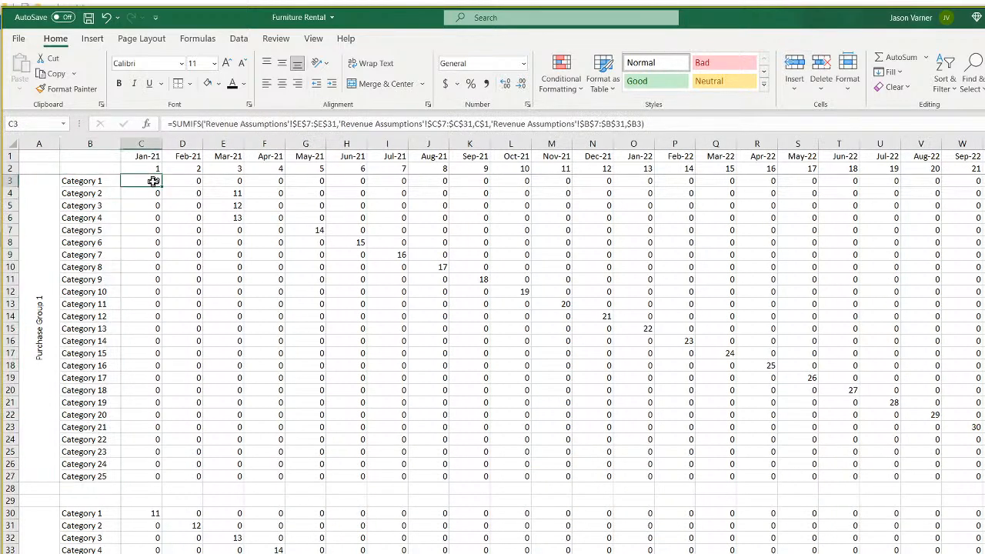
click(238, 206)
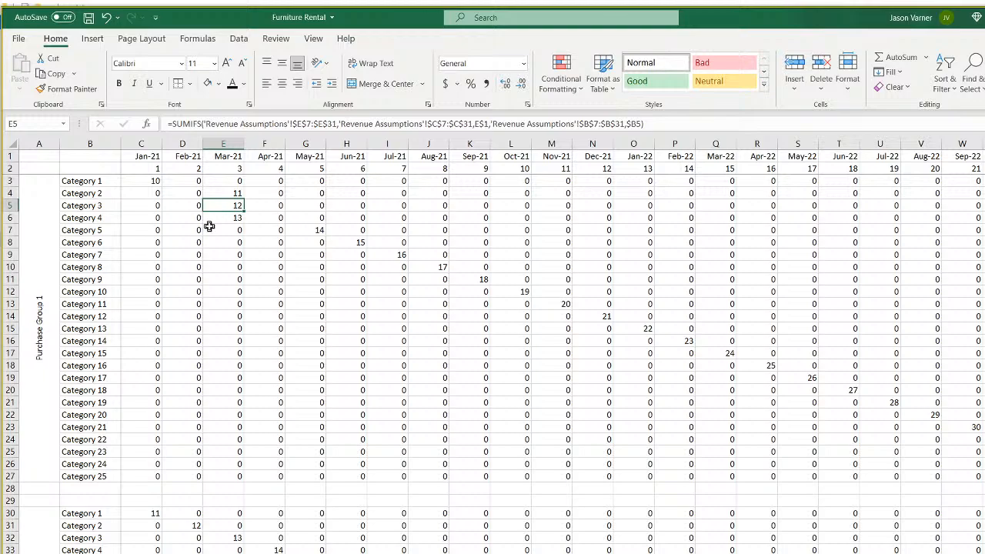
click(185, 183)
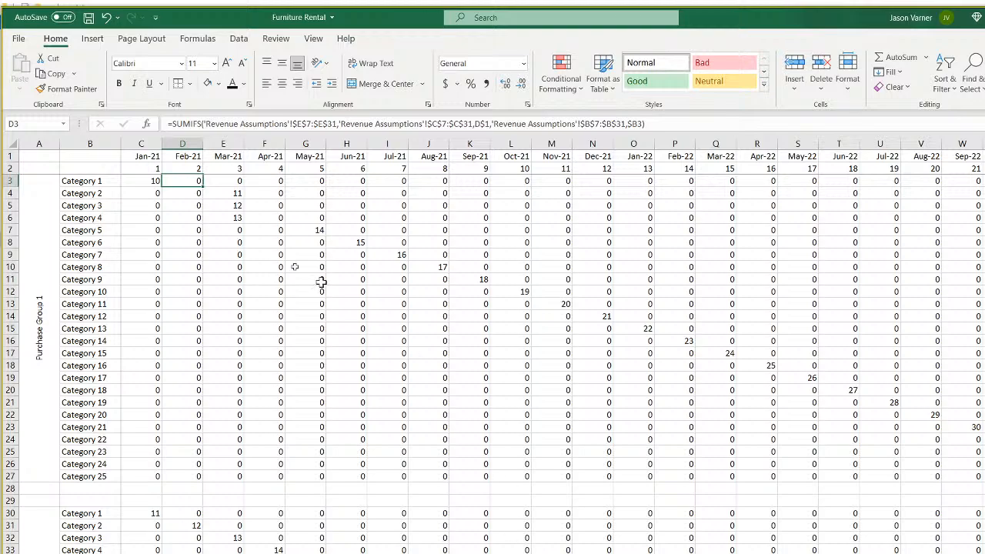
click(151, 182)
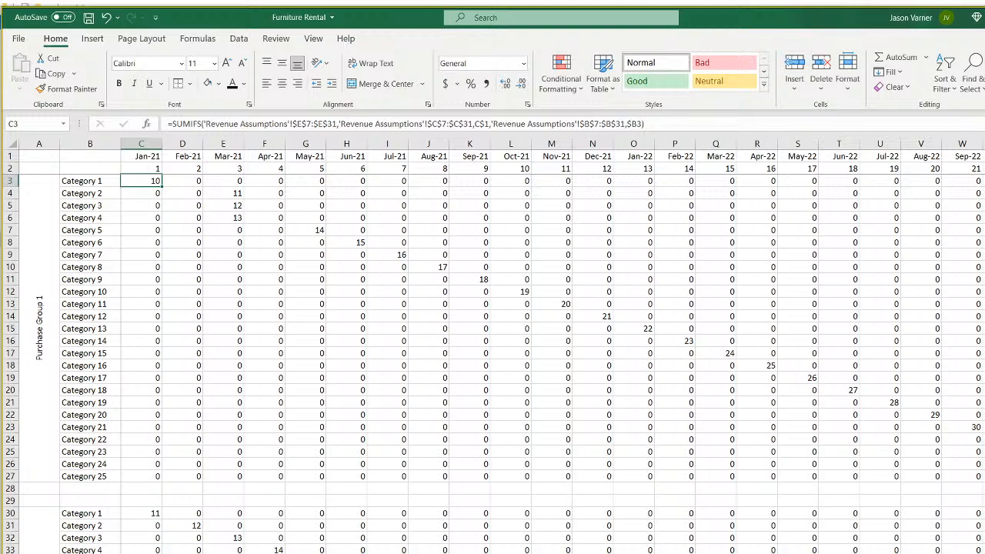
Give B3:F3 a bottom border and make the Total Purchases label bold.
key(ctrl+Page_Down)
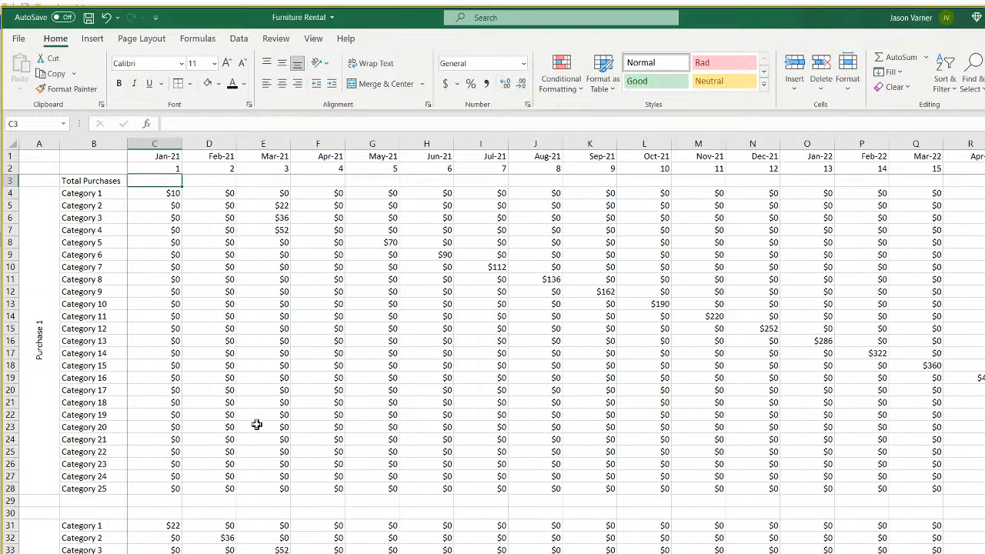
drag(87, 180, 300, 183)
click(190, 83)
click(199, 120)
click(119, 83)
Sum C4:C28 in C3 and fill the monthly total across row 3.
click(153, 180)
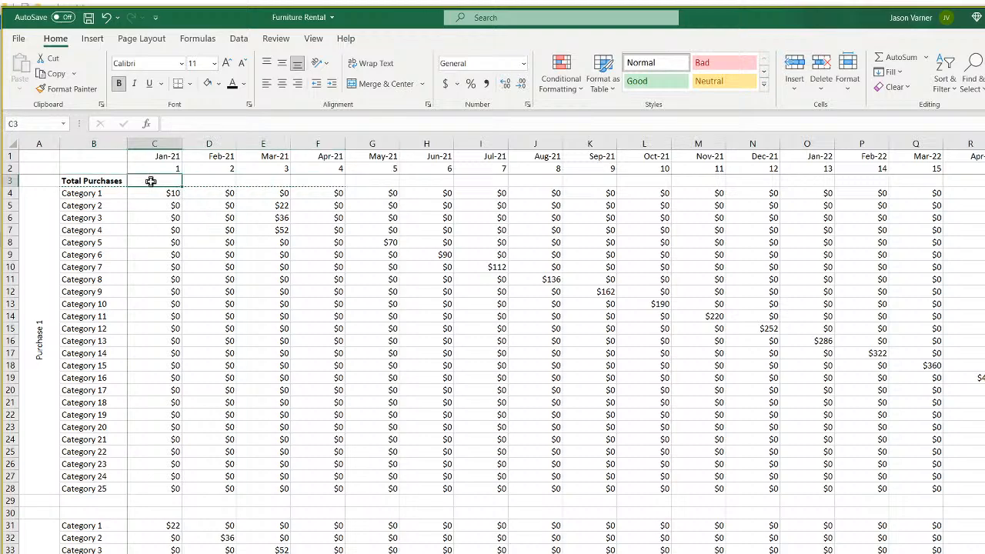
click(896, 58)
drag(154, 488, 141, 198)
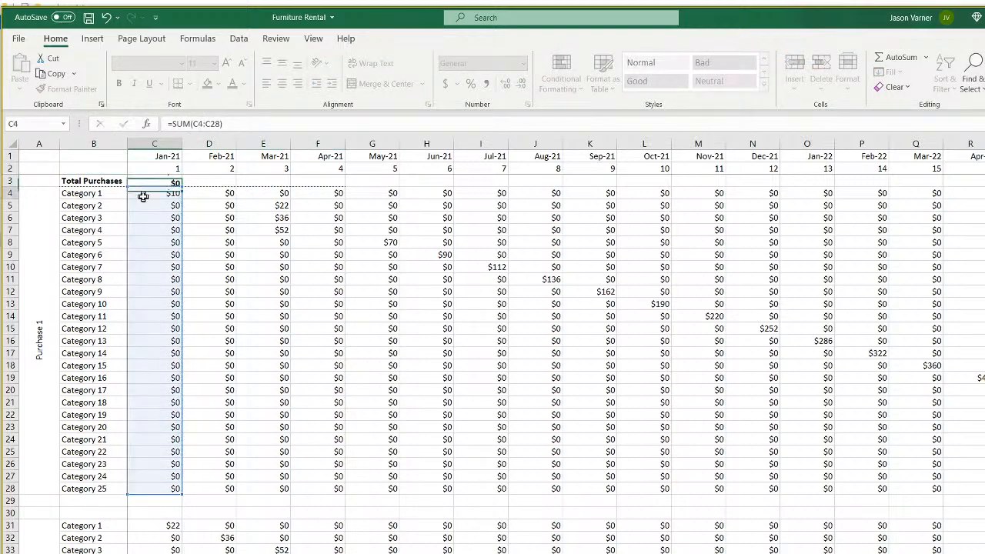
key(Return)
click(171, 181)
drag(182, 186, 983, 188)
Apply a bottom border with a chosen line style along row 3, then select B3:BJ3.
click(190, 83)
click(198, 116)
click(189, 83)
mouse_move(230, 459)
click(356, 478)
click(179, 83)
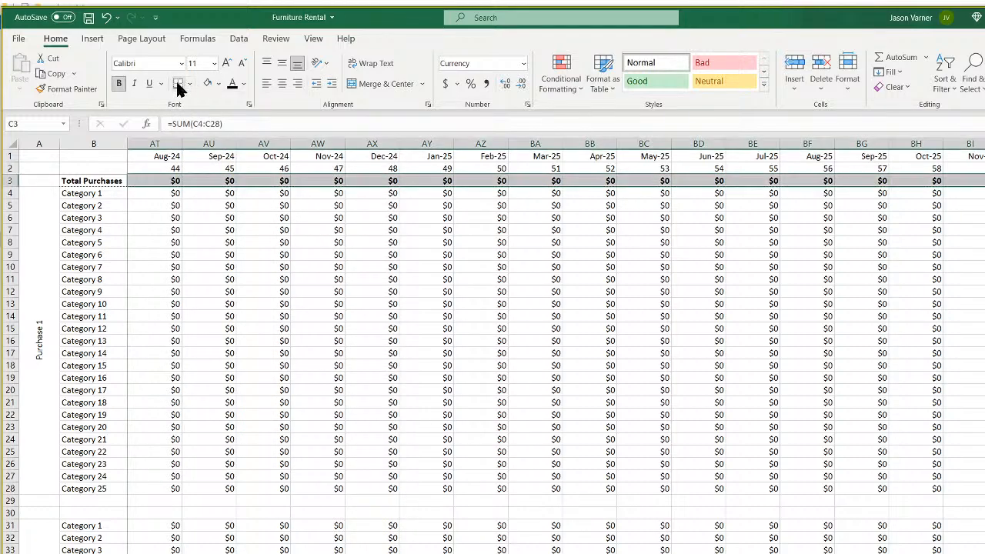
click(838, 316)
drag(984, 181, 106, 179)
Copy the totals row and paste it above the Purchase 2, 3 and 4 blocks (rows 30, 57, 84).
right_click(107, 180)
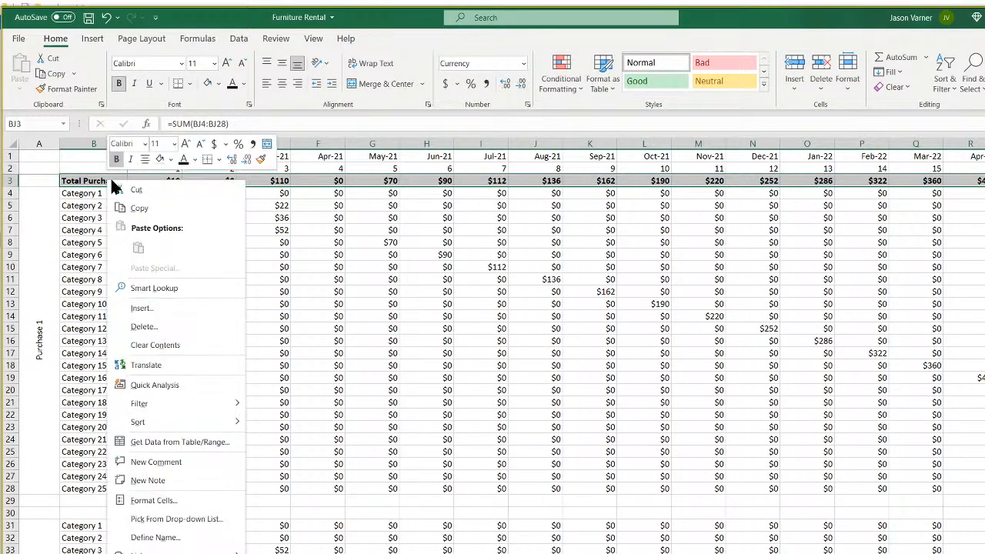
click(139, 211)
right_click(163, 181)
click(197, 212)
right_click(94, 513)
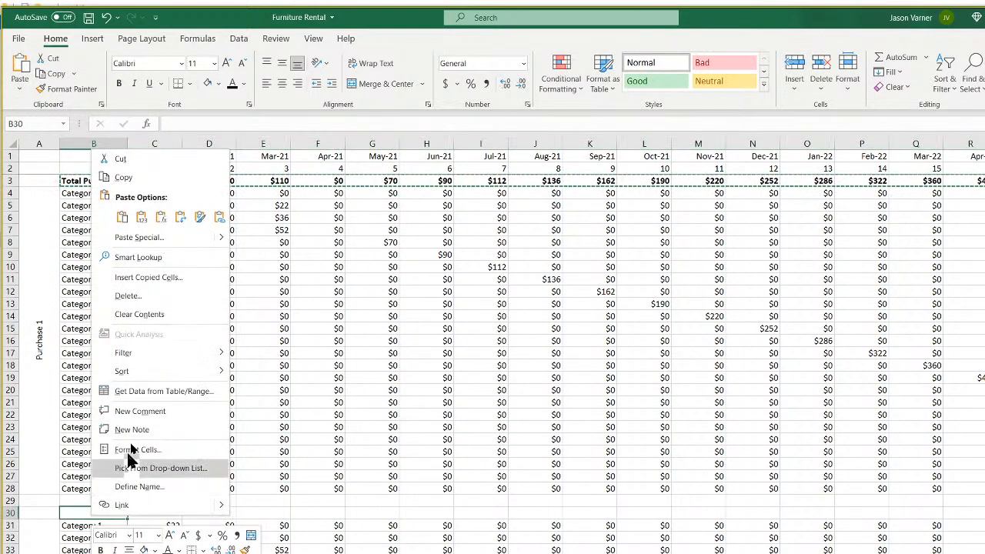
click(122, 218)
scroll(340, 391, down, 11)
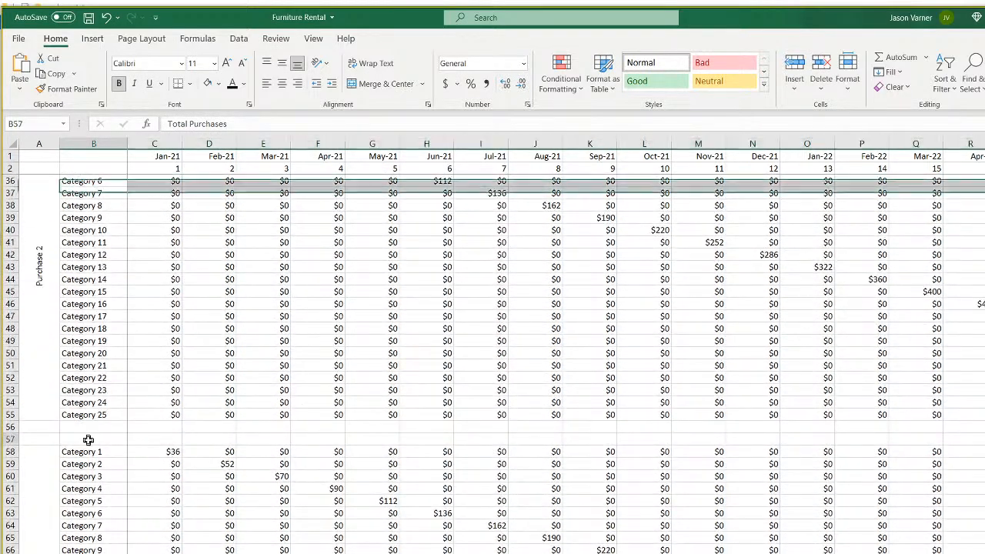
right_click(88, 440)
click(123, 140)
scroll(205, 398, down, 7)
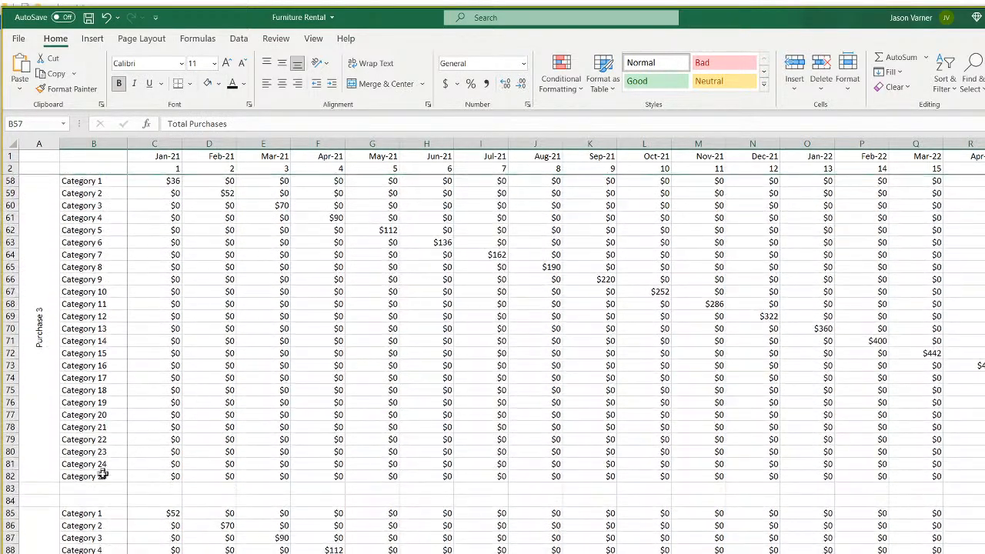
right_click(97, 500)
click(138, 137)
Paste the totals row above the Purchase 5, 6 and following blocks (rows 111, 138, 165).
scroll(153, 392, down, 10)
scroll(153, 392, down, 1)
right_click(87, 425)
click(119, 131)
scroll(152, 387, down, 2)
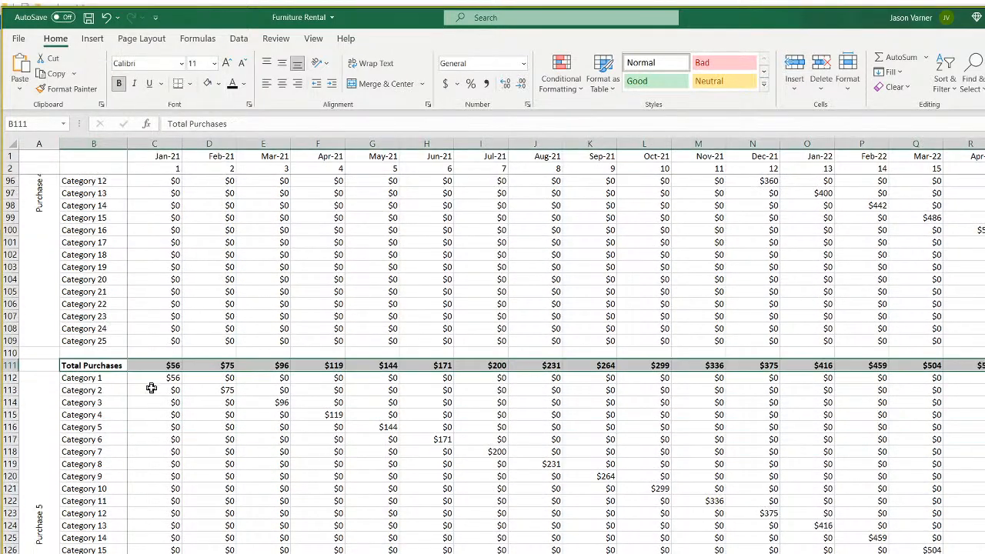
scroll(151, 387, down, 6)
right_click(91, 486)
click(129, 187)
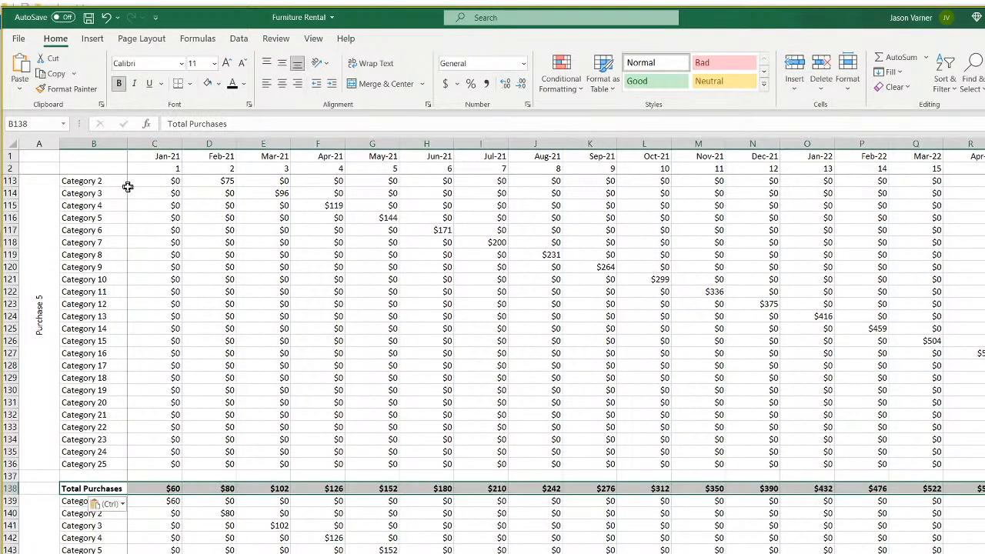
scroll(126, 216, down, 11)
right_click(88, 413)
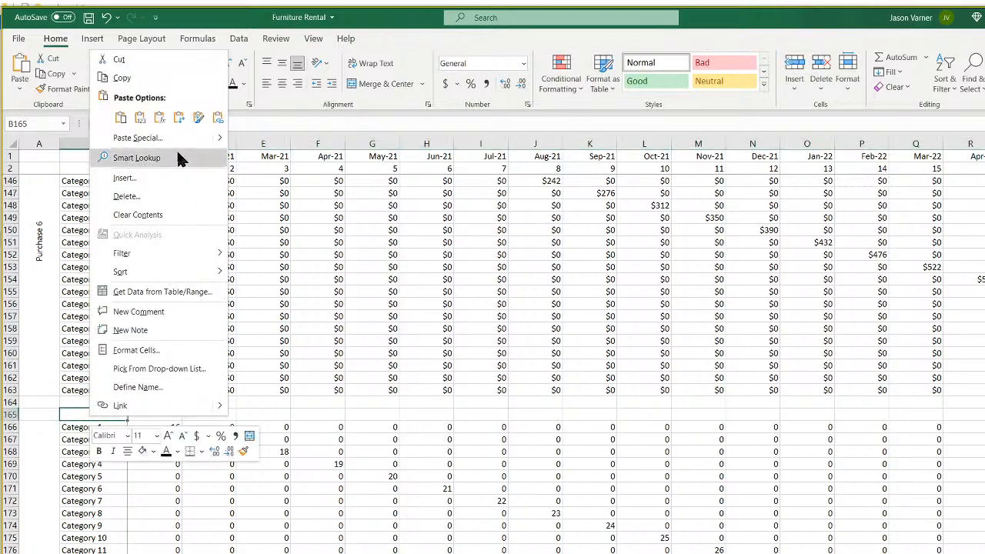
click(119, 117)
Switch to the 5-Year Monthly Pro-Forma sheet.
scroll(176, 408, down, 7)
scroll(176, 450, up, 20)
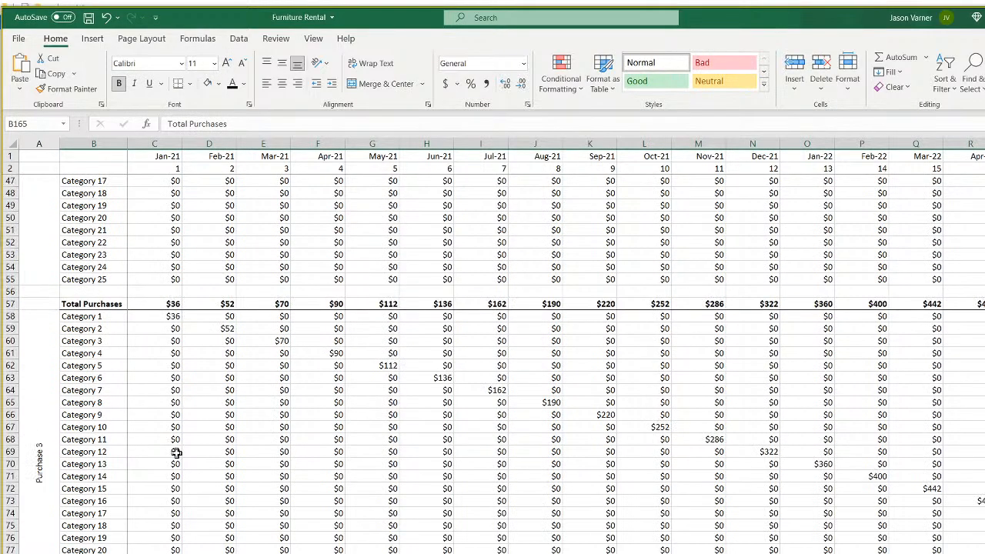
scroll(176, 453, up, 15)
click(248, 552)
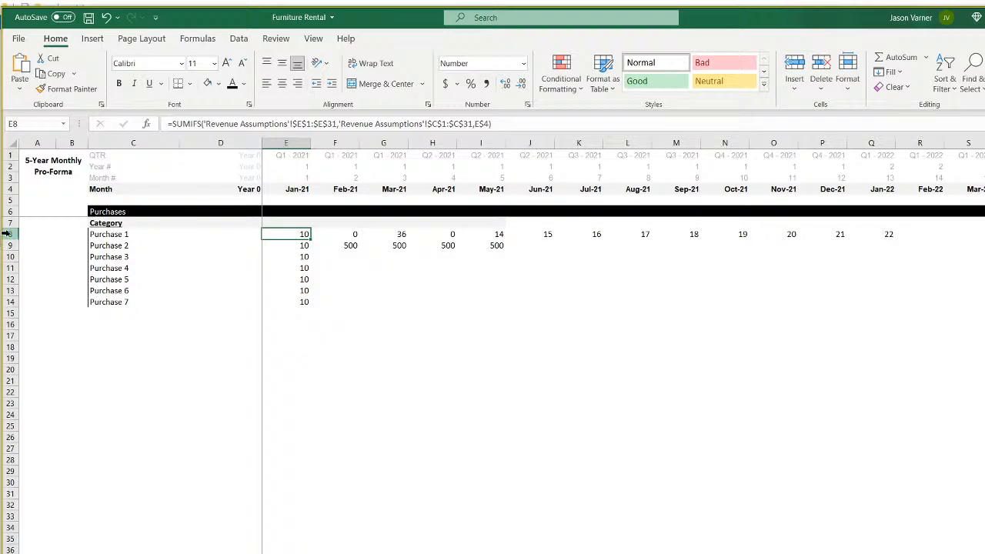
Clear rows 9–15 and relabel C8 as 'Total Purchases of Furniture'.
drag(6, 245, 6, 313)
click(893, 86)
click(896, 101)
click(695, 359)
click(113, 236)
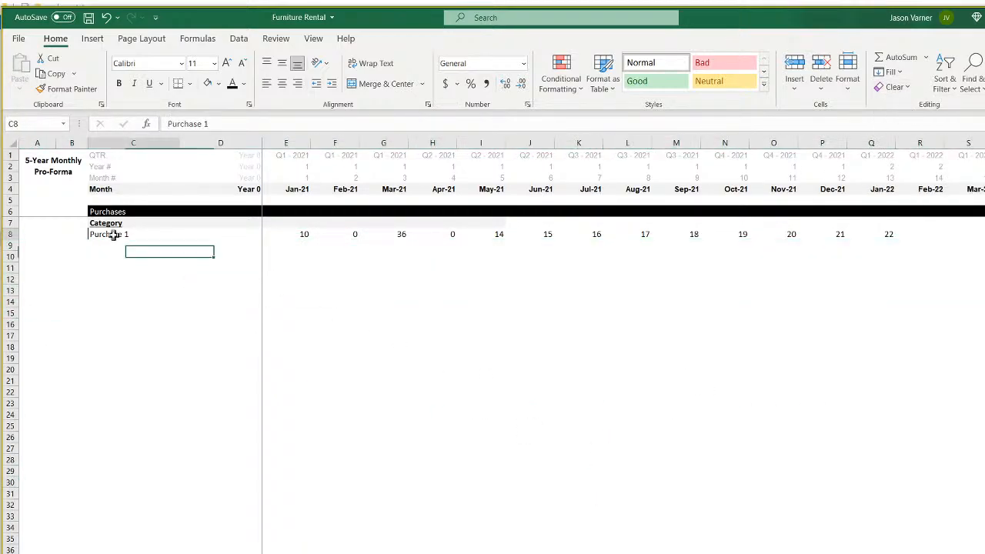
text(Total)
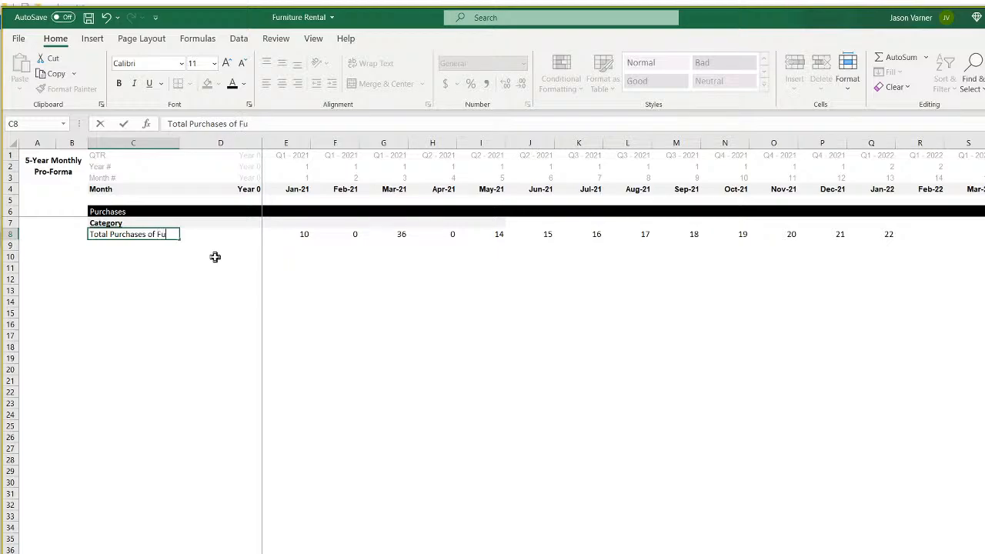
text(e)
key(Return)
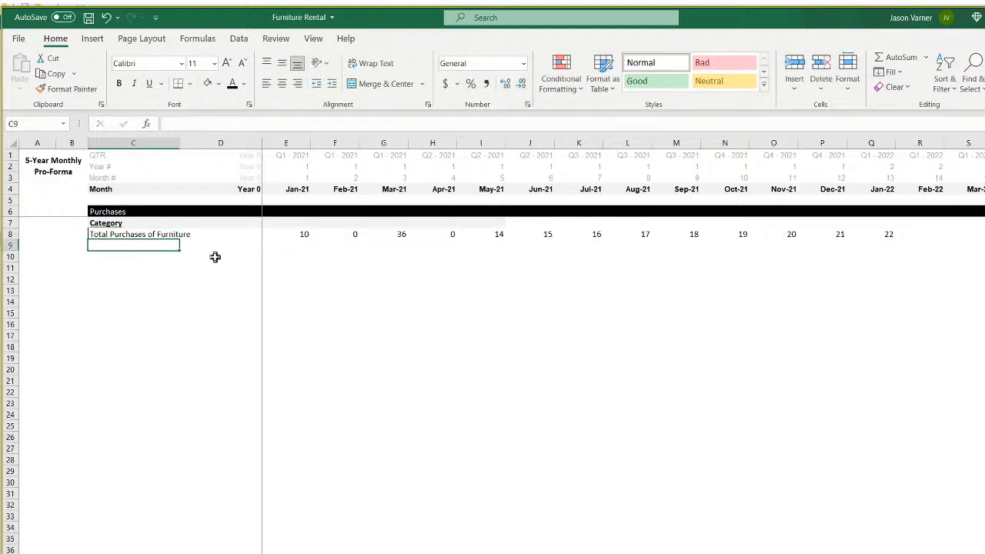
Start E8's formula with matrix2's first three group totals (C3, C30, C57).
key(Up)
key(Right)
key(Right)
text(=)
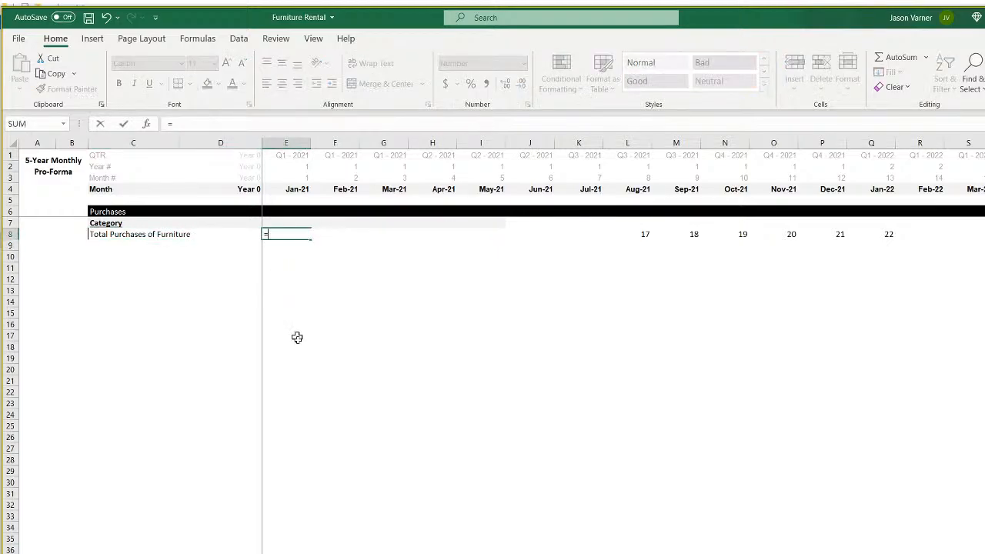
click(262, 552)
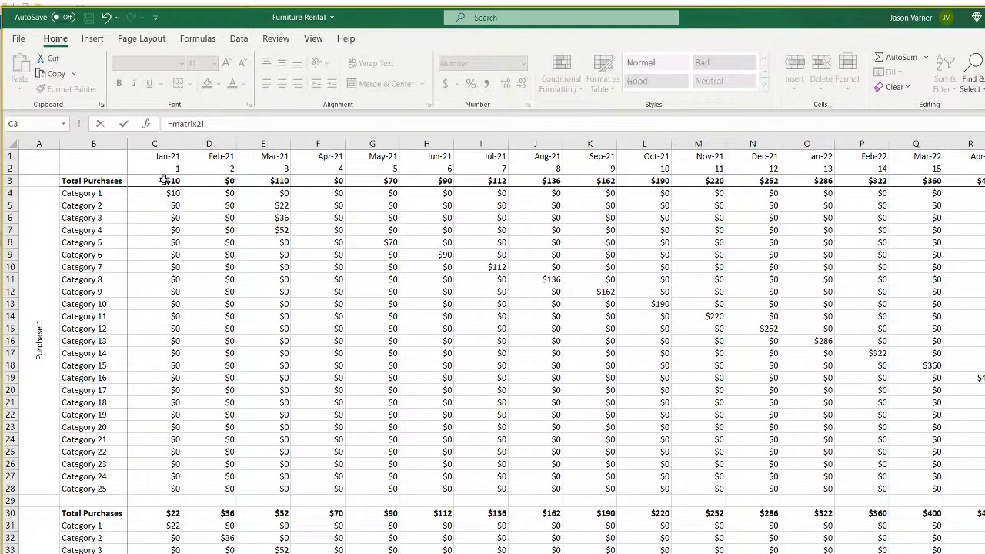
text(+)
click(166, 512)
scroll(291, 537, down, 11)
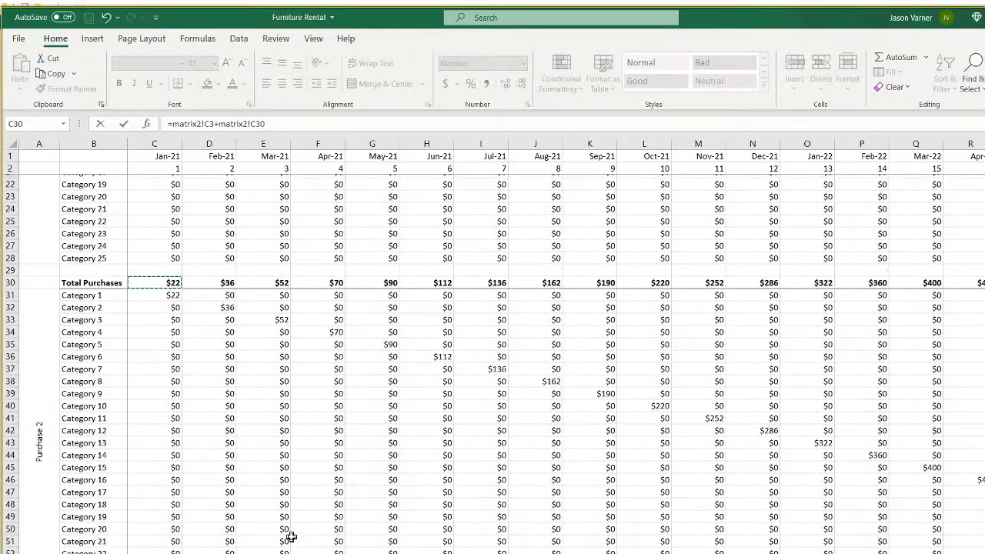
click(158, 438)
text(+)
scroll(286, 505, down, 8)
Add matrix2's C84, C111, C138 and C165 totals and enter the formula.
click(171, 497)
scroll(310, 532, down, 6)
text(+)
click(174, 544)
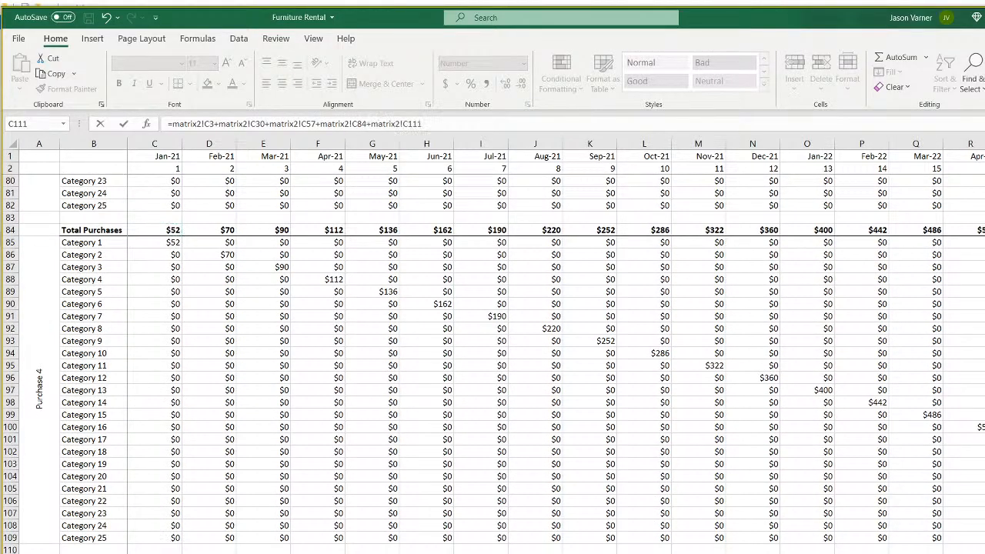
scroll(335, 548, down, 11)
click(171, 490)
scroll(346, 539, down, 7)
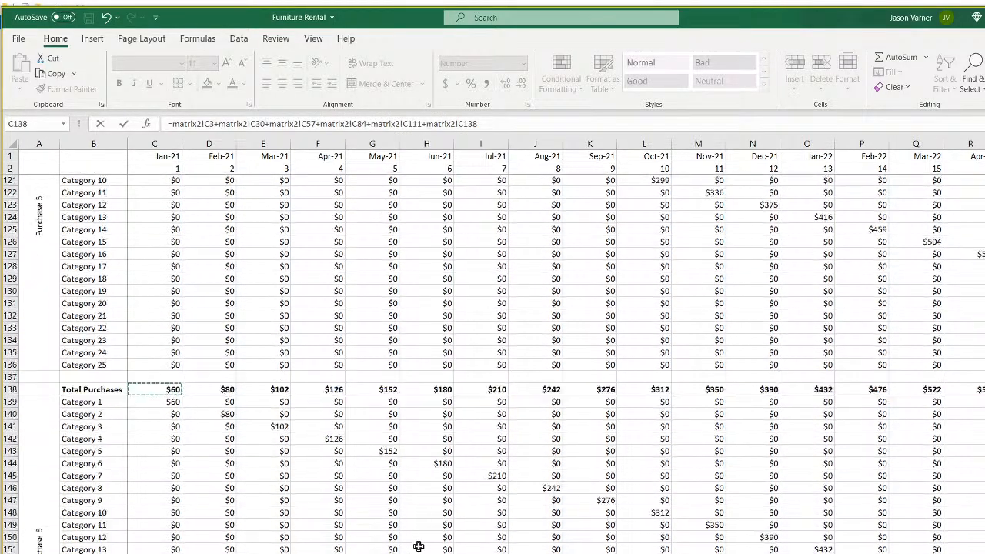
text(+)
click(172, 546)
scroll(200, 548, down, 7)
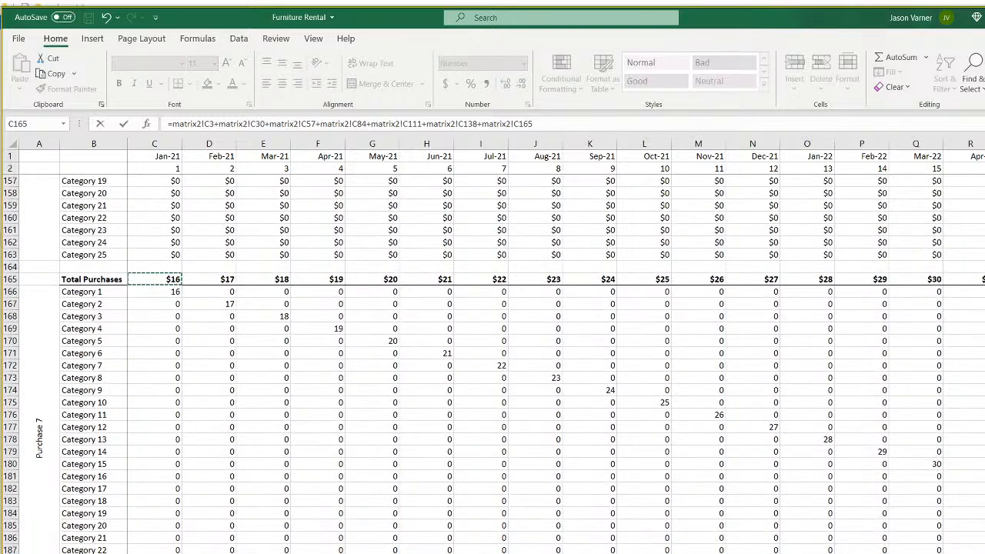
key(Return)
Format the January furniture total in E8 as Currency.
click(289, 231)
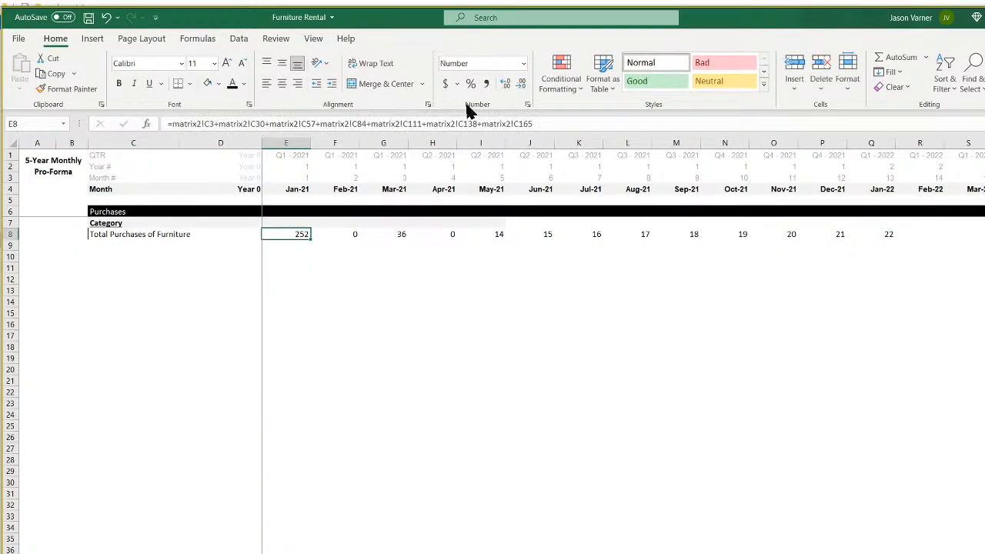
click(527, 104)
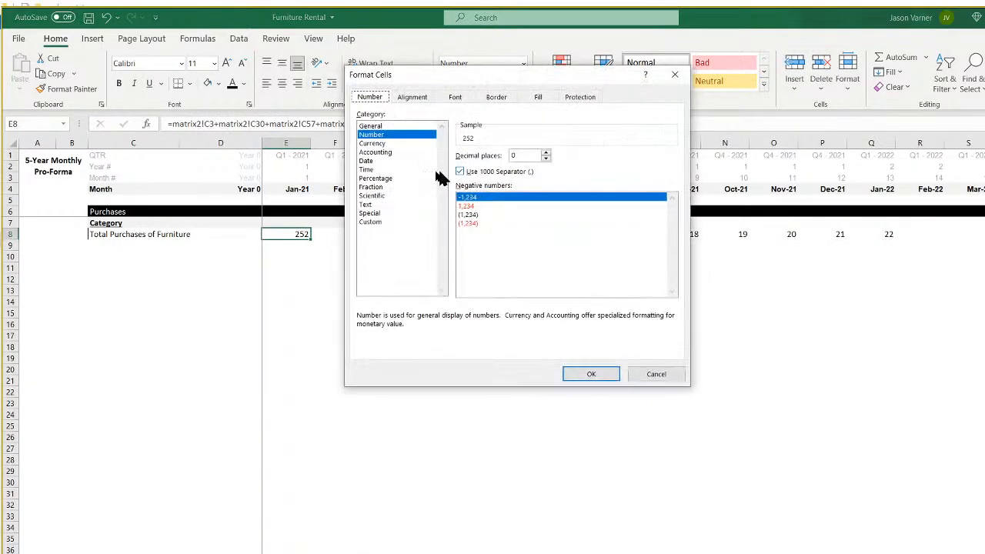
click(376, 143)
click(590, 374)
Fill the E8 formula across row 8 through Nov-21 and cross-check Revenue Assumptions values.
drag(310, 239, 798, 240)
key(ctrl+Page_Up)
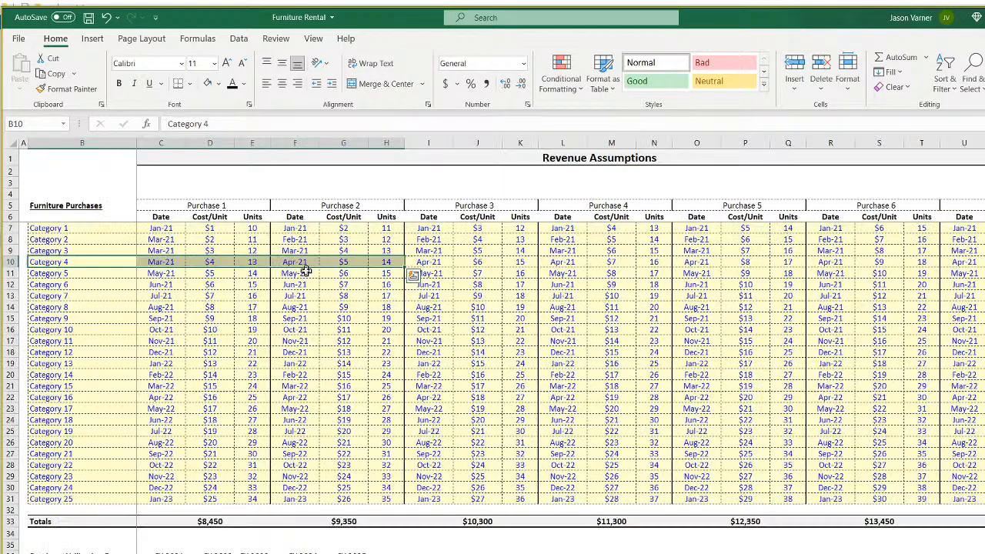
click(174, 238)
click(205, 241)
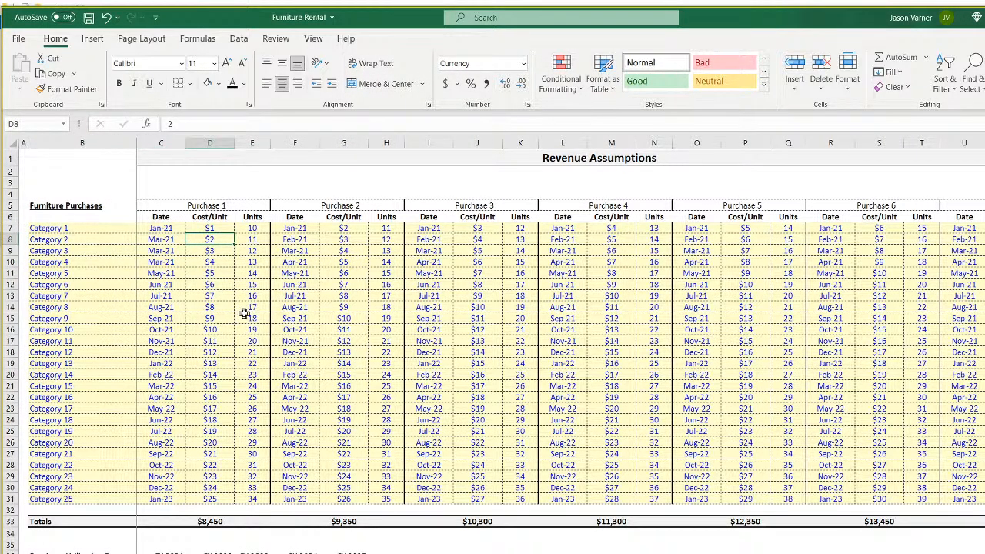
click(248, 316)
key(ctrl+Page_Down)
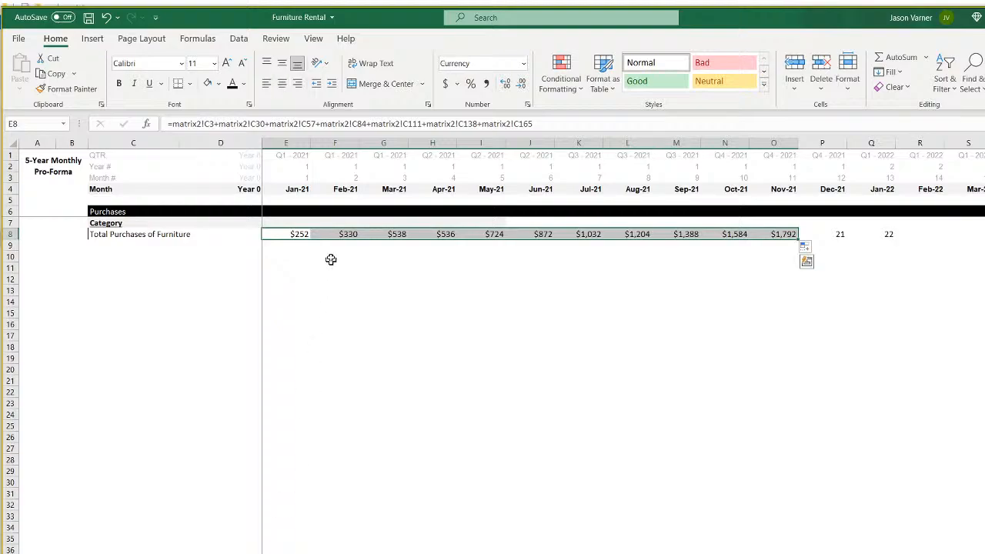
Extend the row 8 total across all remaining months.
click(113, 238)
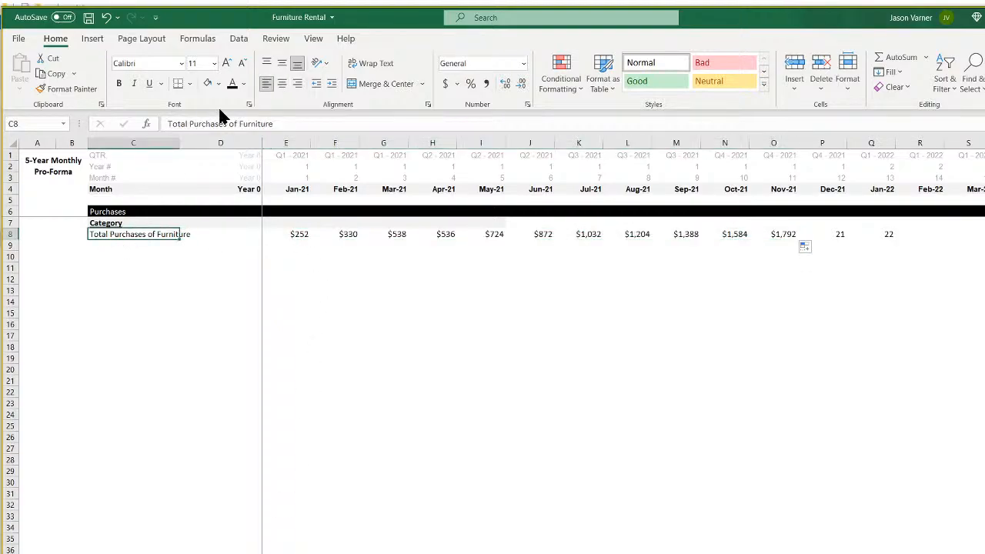
click(306, 236)
drag(313, 242, 982, 248)
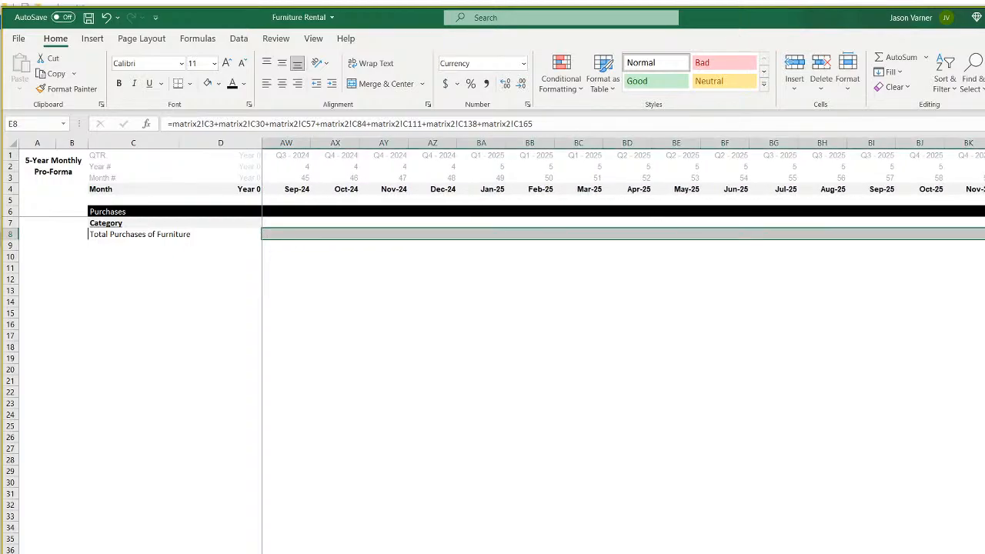
scroll(623, 346, left, 15)
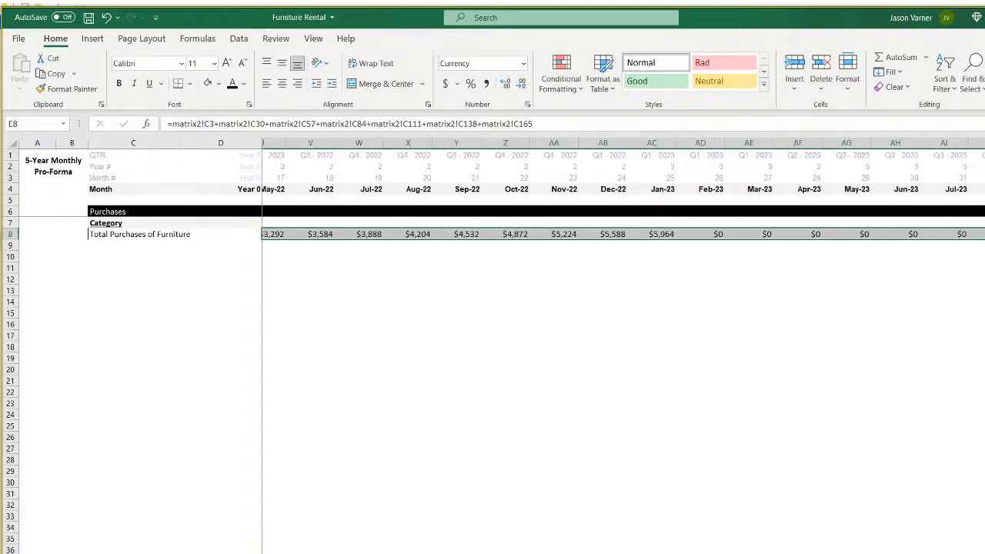
click(534, 369)
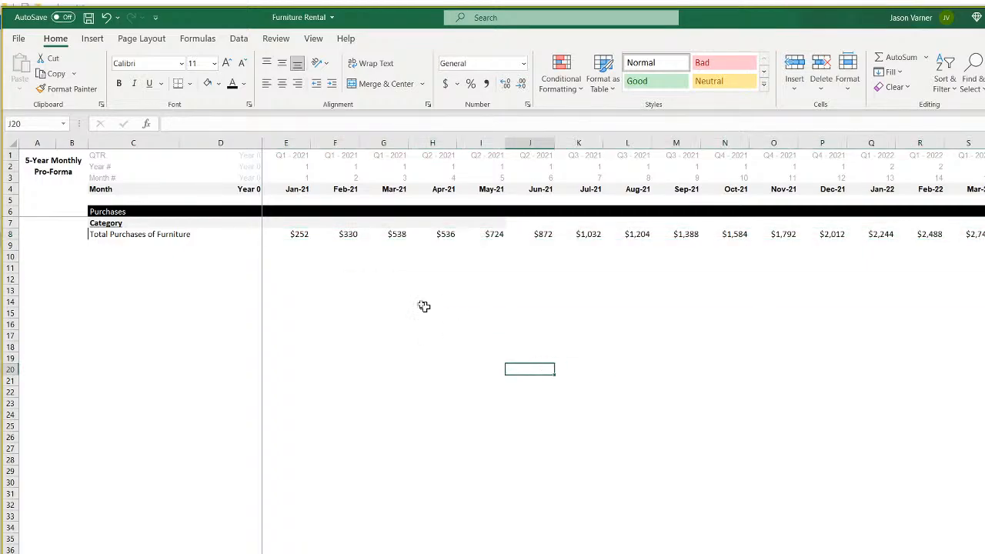
Verify the January–May totals' formulas against the Revenue Assumptions purchase dates.
click(296, 234)
click(340, 234)
click(389, 234)
click(438, 233)
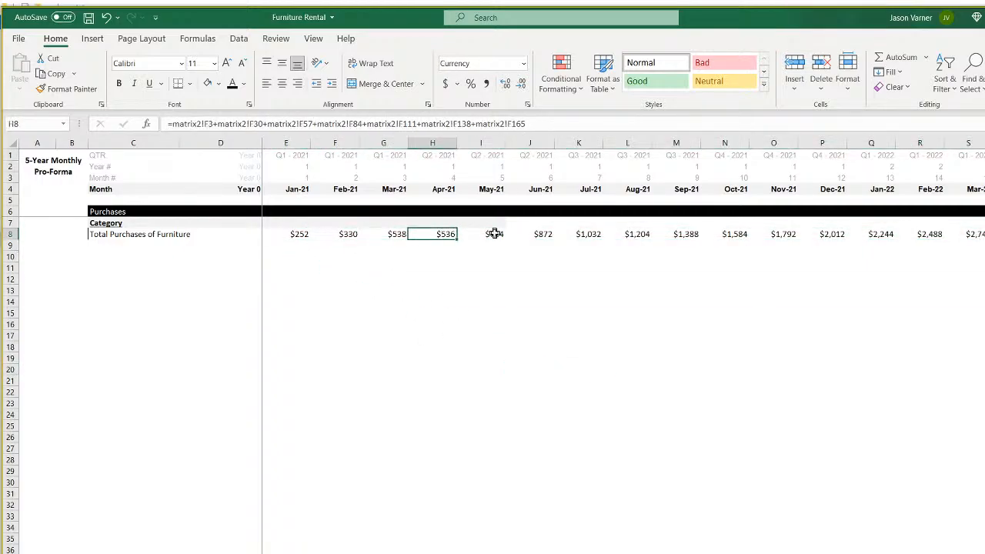
click(494, 234)
click(100, 551)
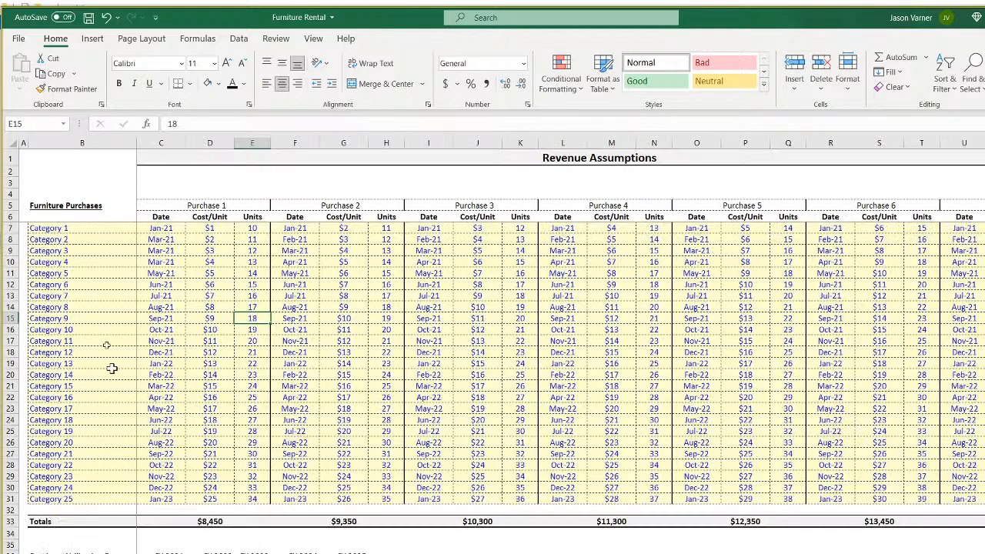
click(177, 228)
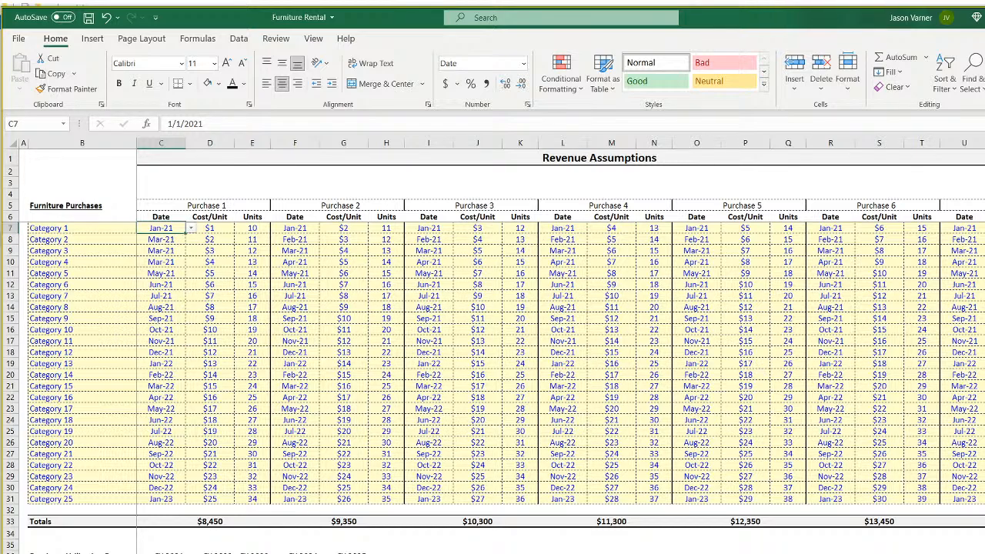
click(403, 553)
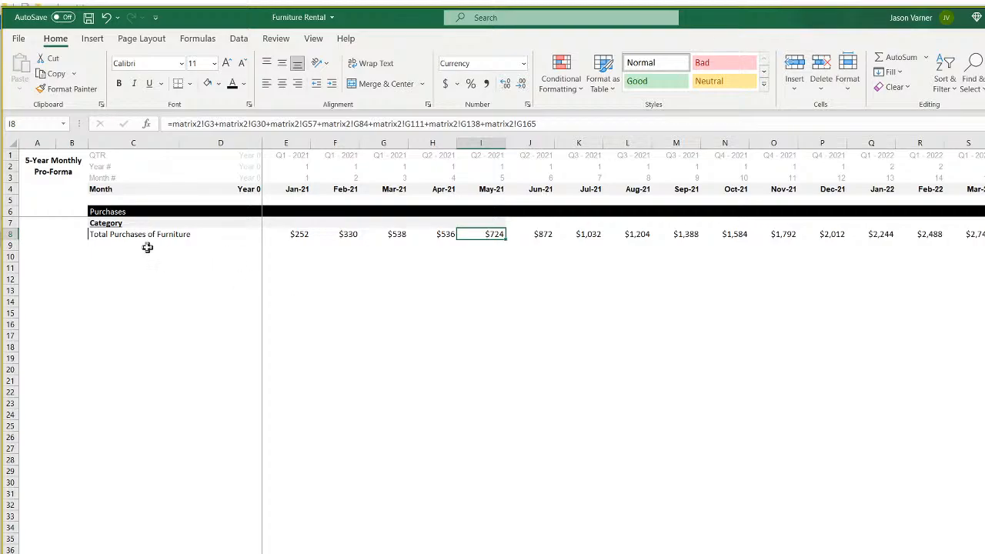
Replace row 8's borders with a single bottom border.
drag(107, 236, 984, 235)
click(189, 83)
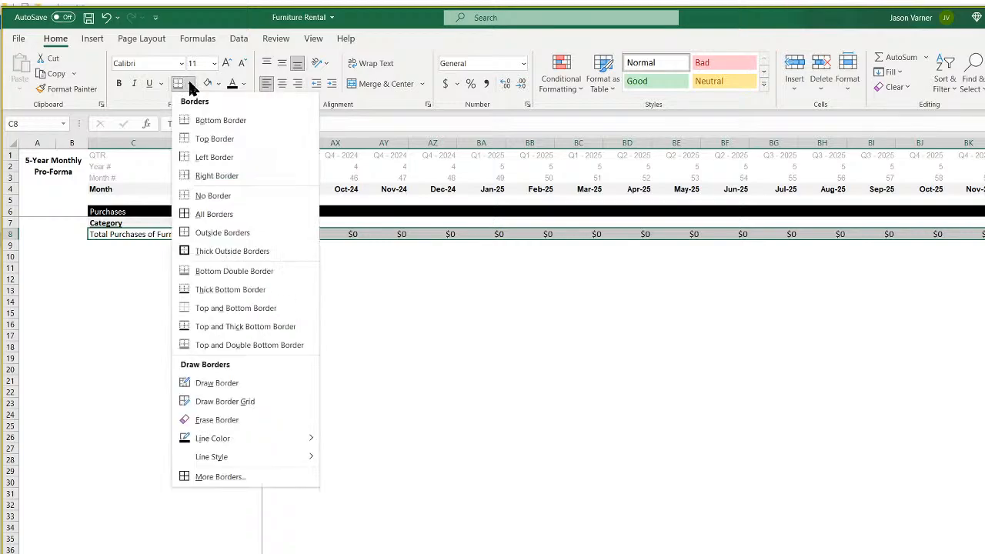
click(206, 196)
click(189, 84)
click(219, 121)
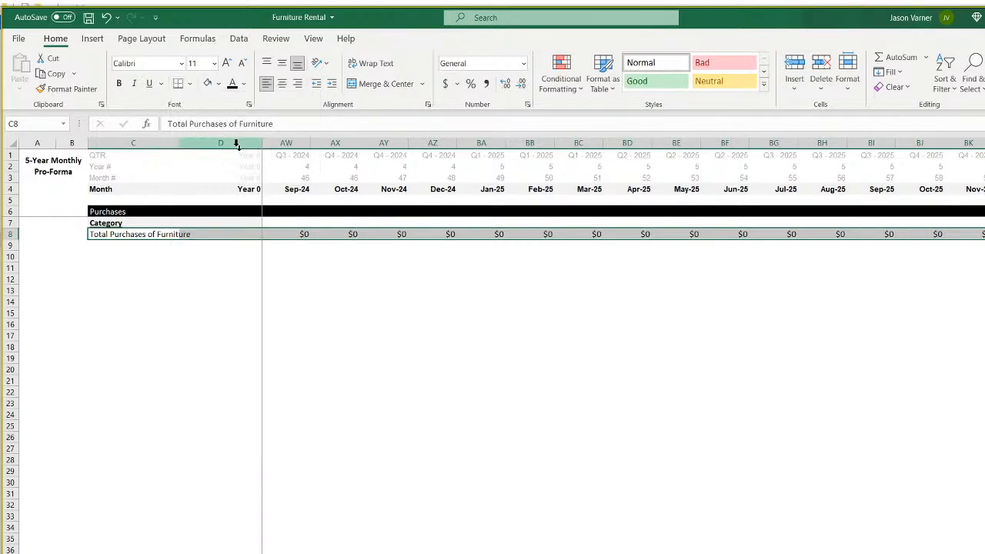
click(531, 392)
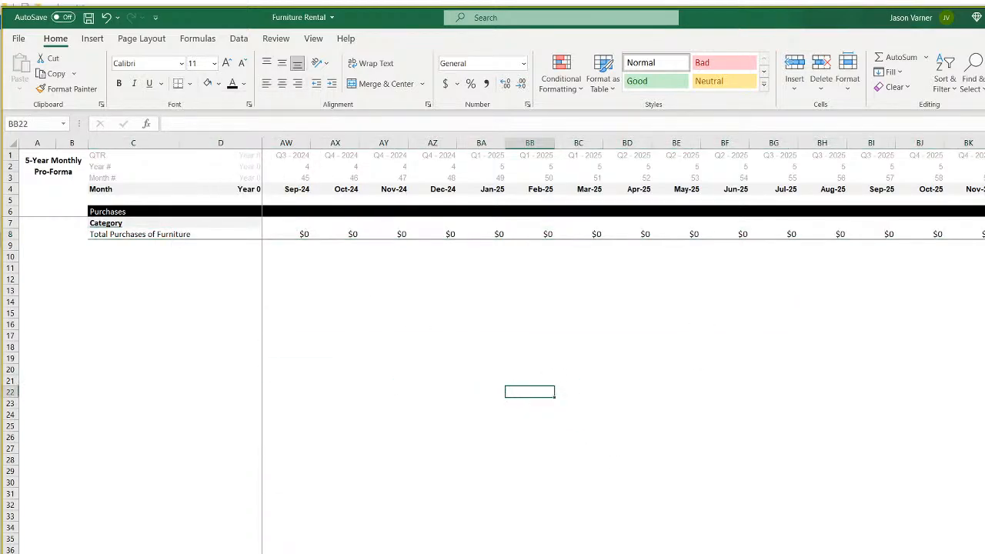
Delete the Category label in C7 and move the stray row-7 cell down to C22.
scroll(482, 506, left, 15)
click(482, 505)
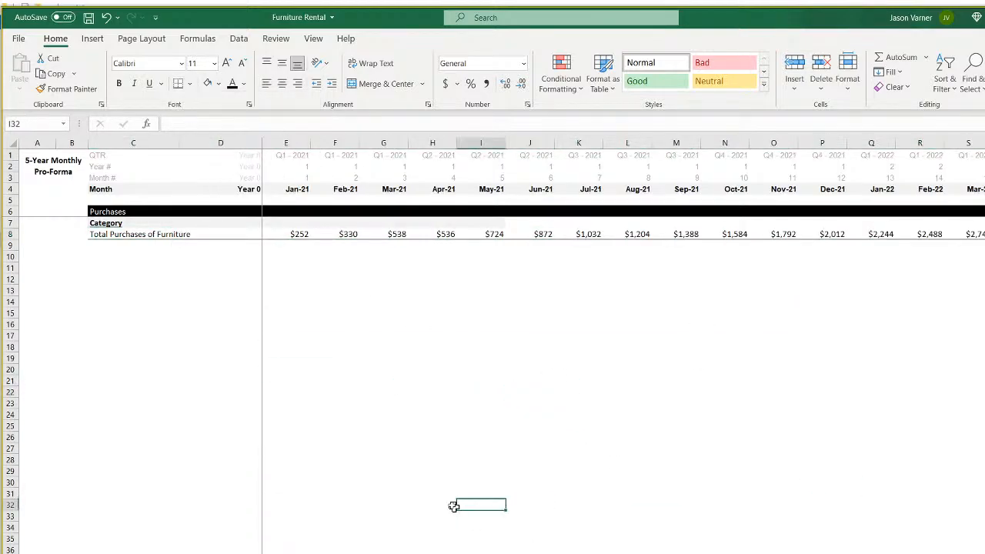
click(119, 223)
key(BackSpace)
key(Return)
click(182, 337)
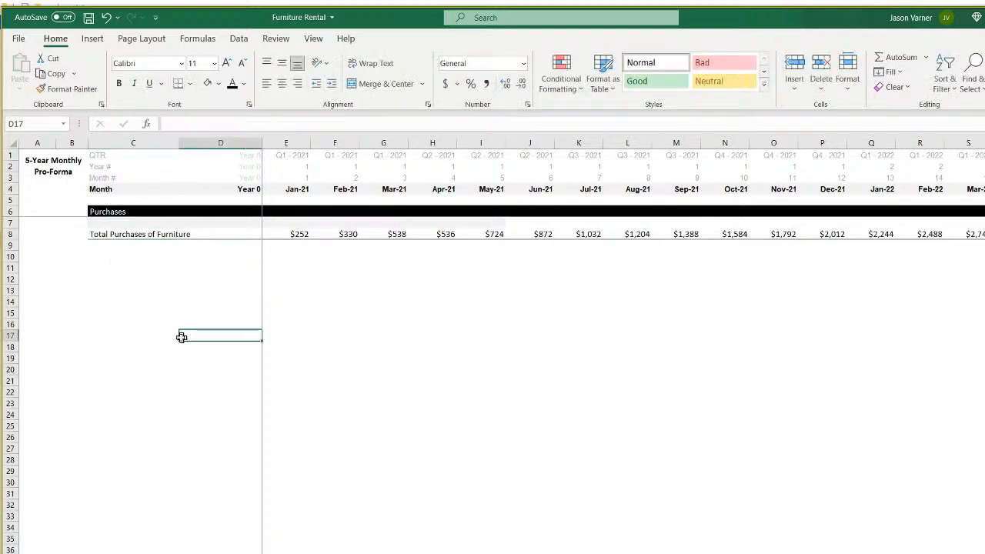
click(552, 223)
drag(551, 229, 176, 399)
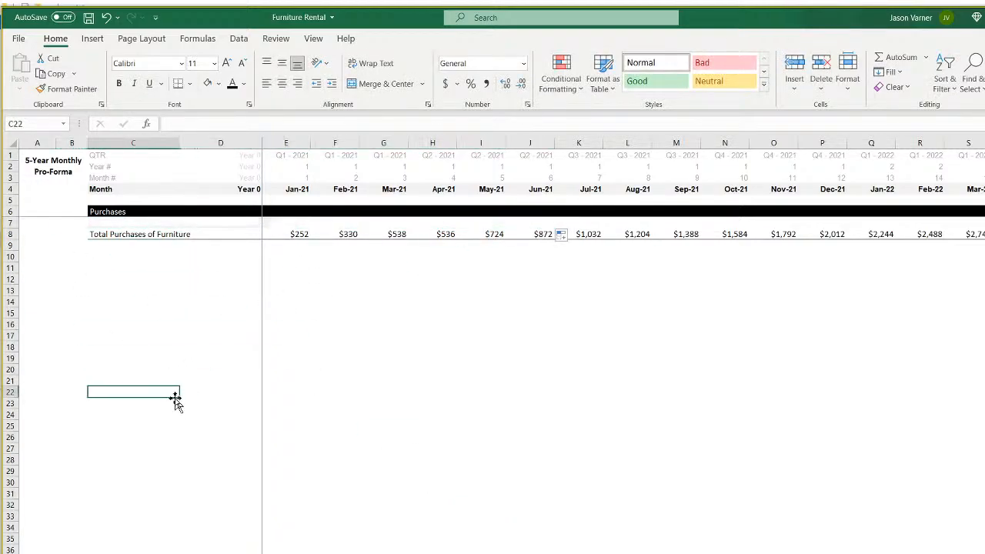
click(299, 233)
click(348, 234)
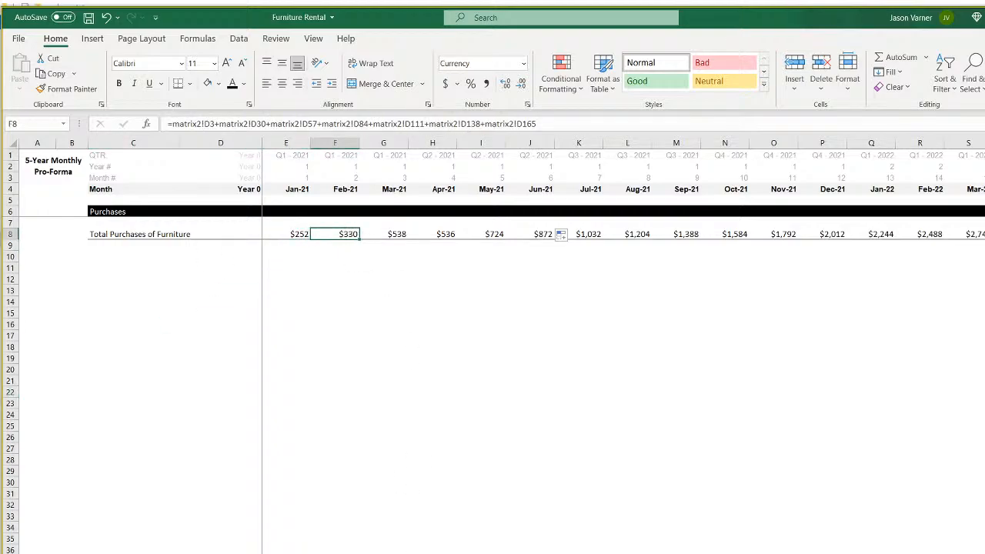
Compare formulas across the matrix, Purchases and quantity matrix sheets.
key(ctrl+Page_Down)
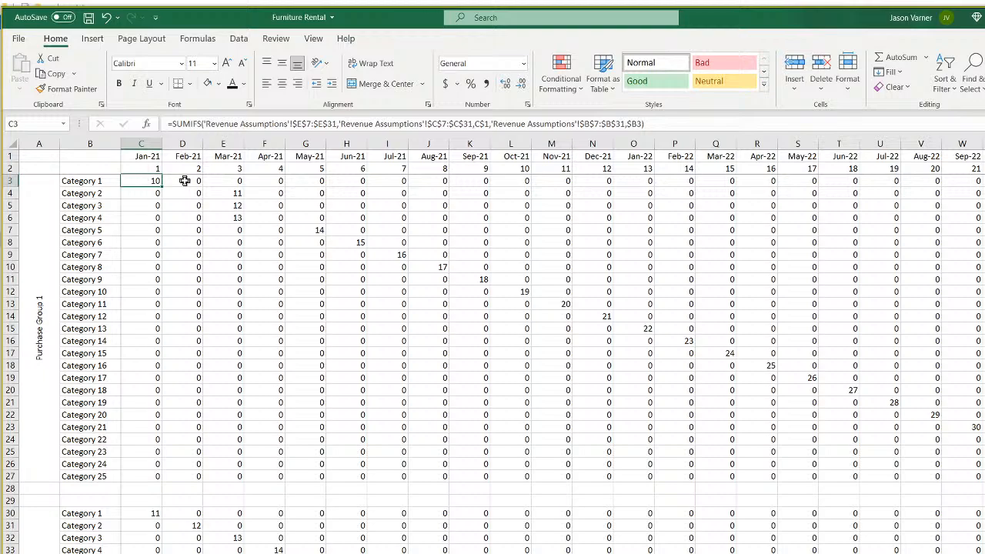
click(184, 181)
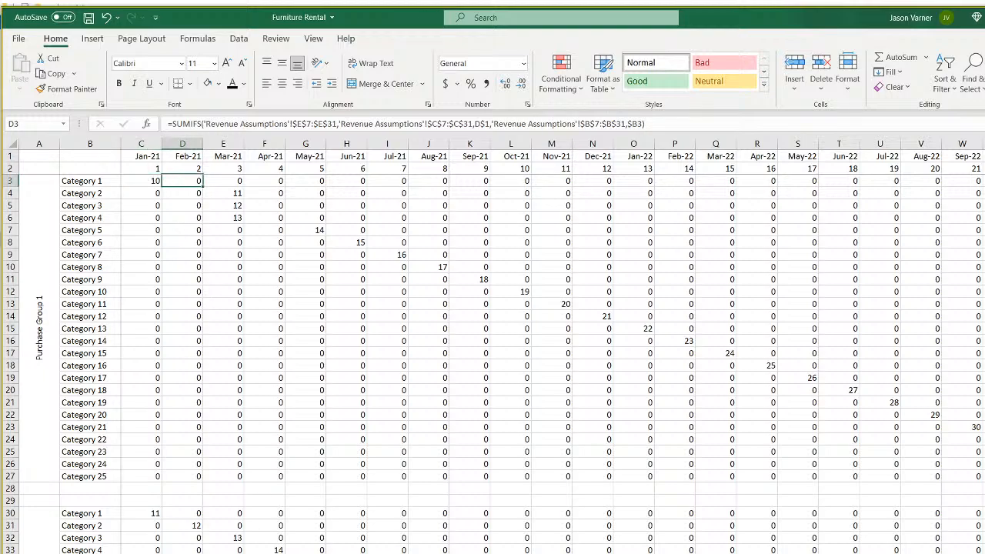
click(252, 553)
scroll(253, 549, up, 20)
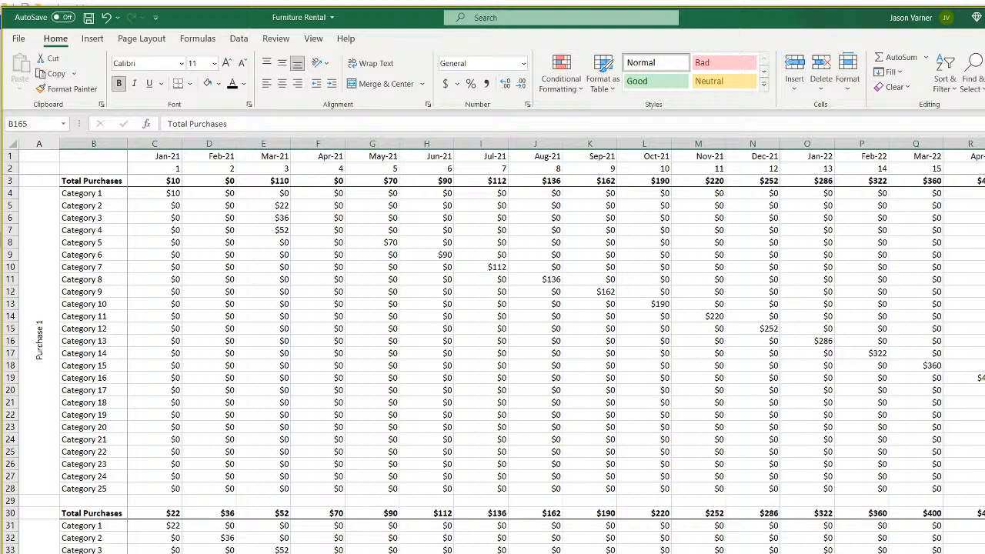
key(ctrl+Page_Up)
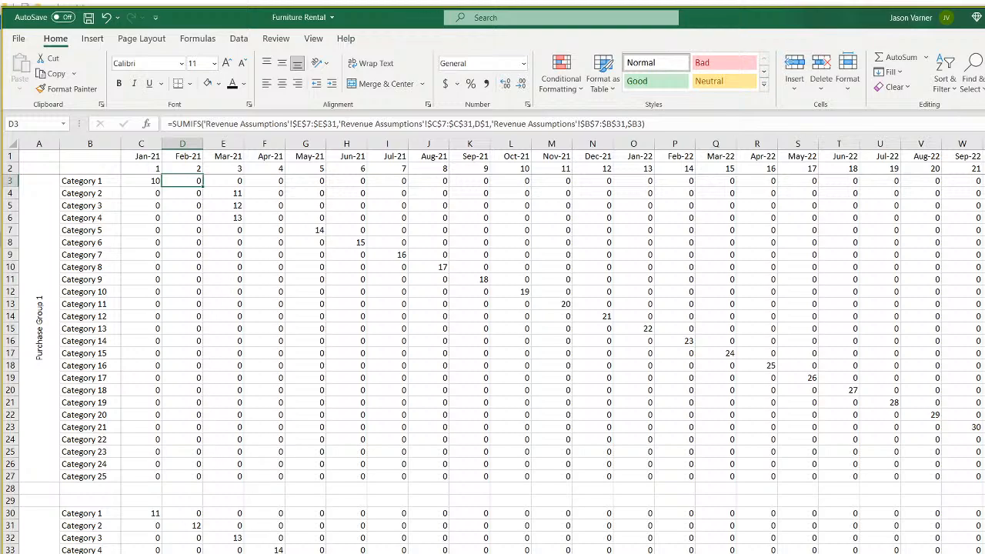
key(ctrl+Page_Down)
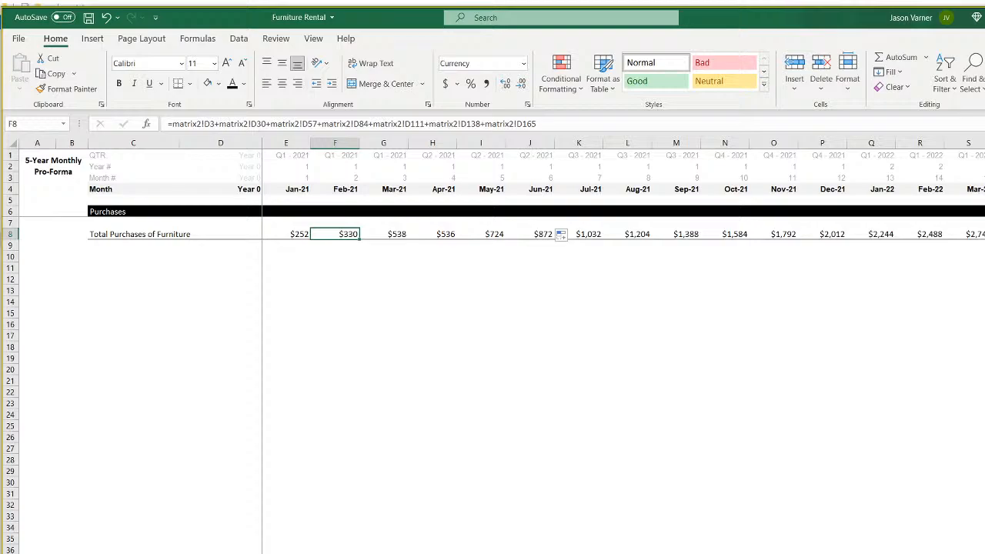
key(ctrl+Page_Up)
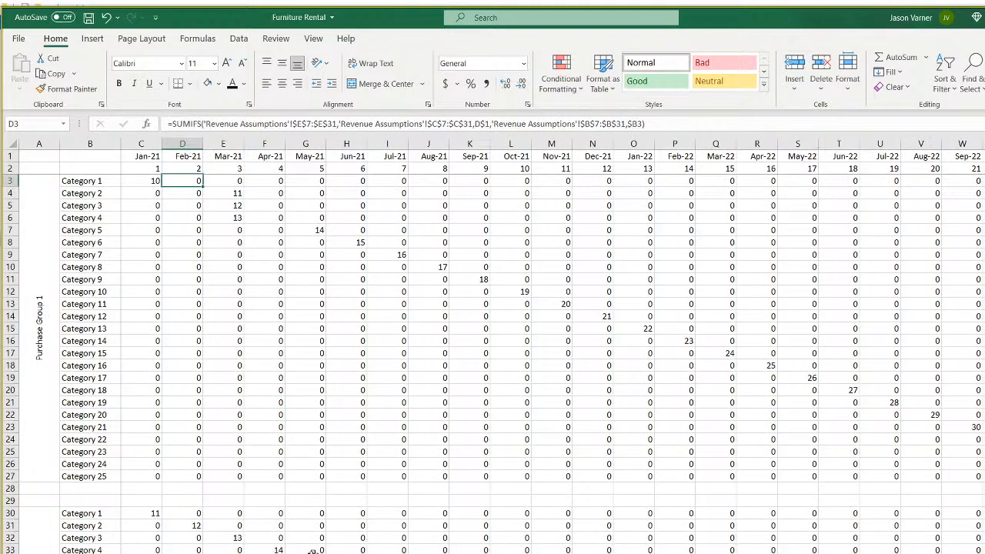
key(ctrl+Page_Down)
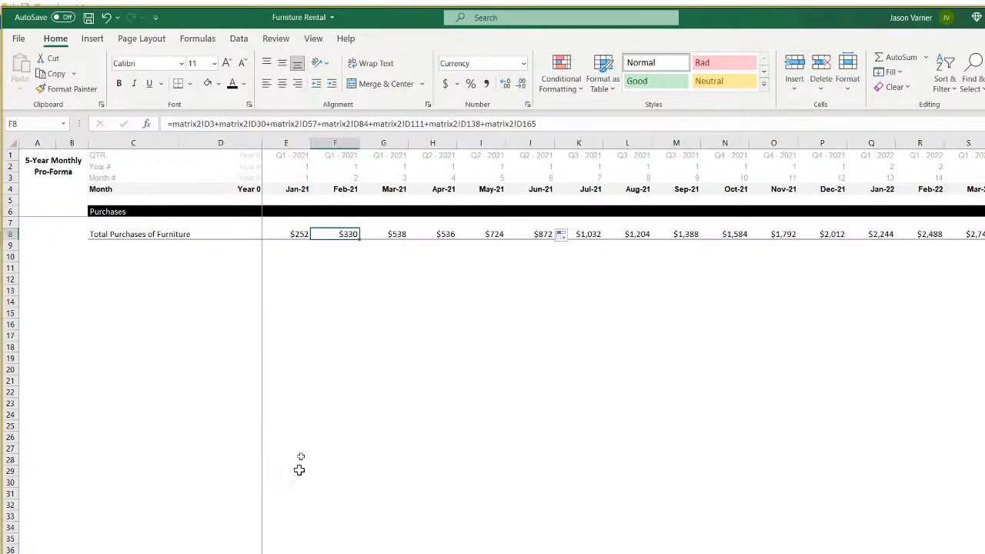
Inspect the Jan-21 through Jul-21 total purchases formulas in row 8.
click(304, 235)
click(346, 235)
click(389, 235)
click(444, 235)
click(485, 234)
click(535, 234)
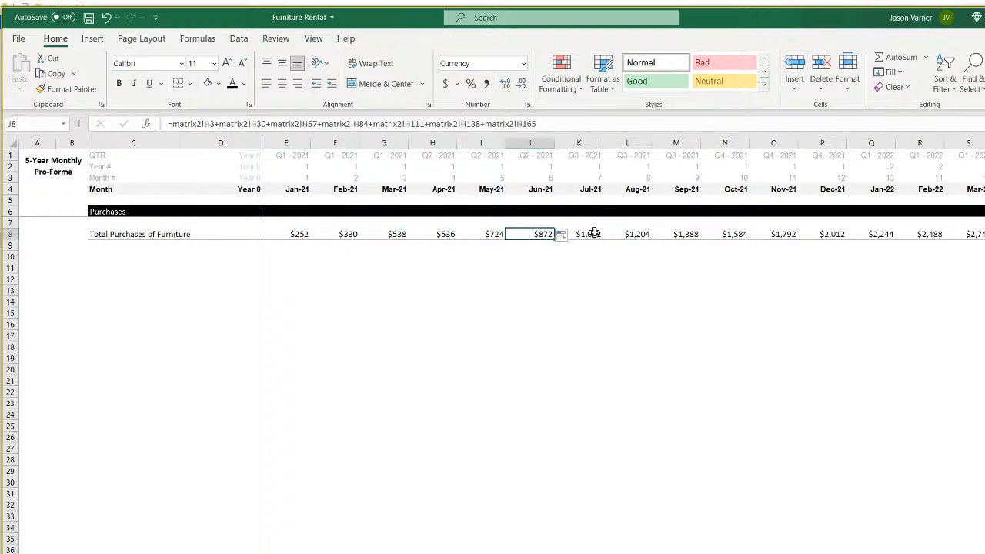
click(571, 235)
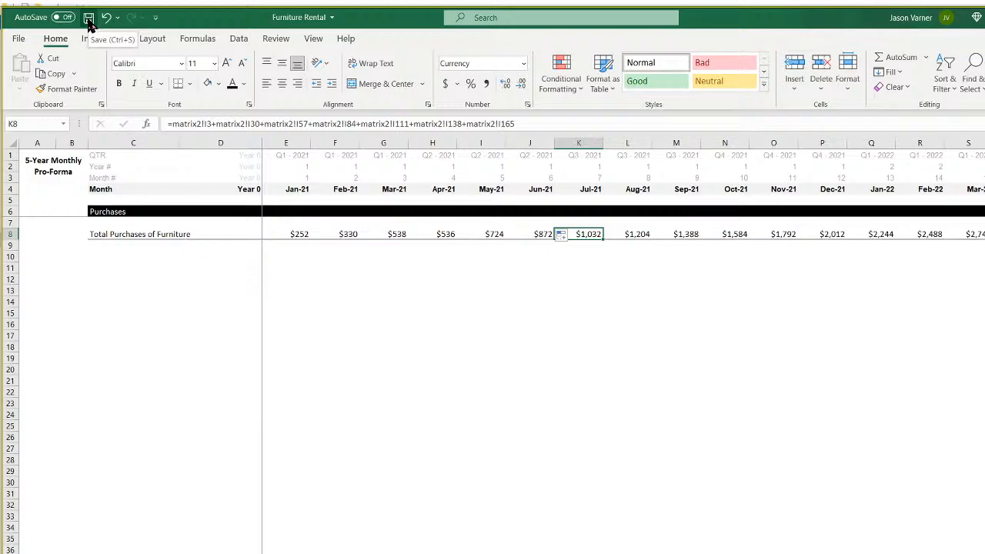
Go to Revenue Assumptions and scroll to the Furniture Utilization Rate table (15%–75%).
key(ctrl+Page_Up)
scroll(209, 530, down, 7)
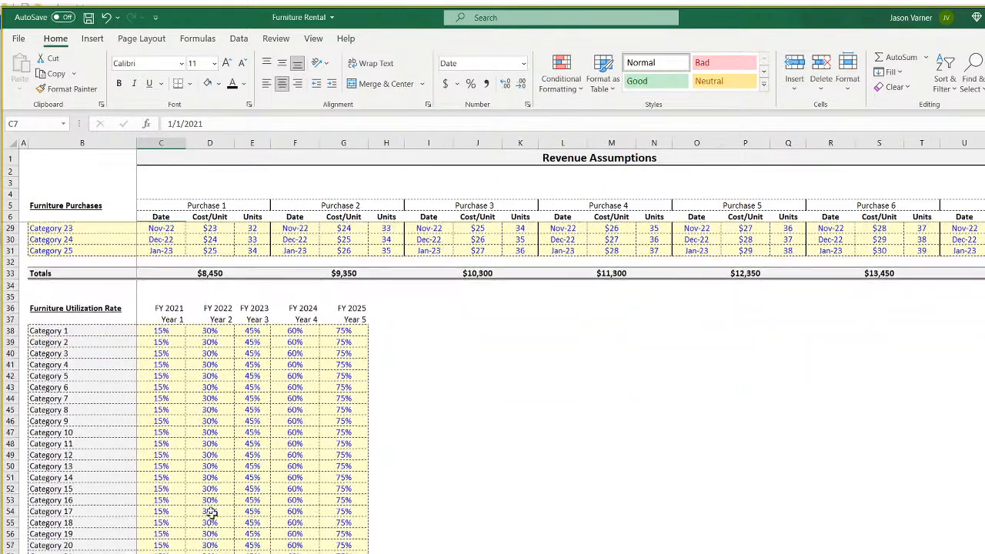
drag(160, 330, 344, 553)
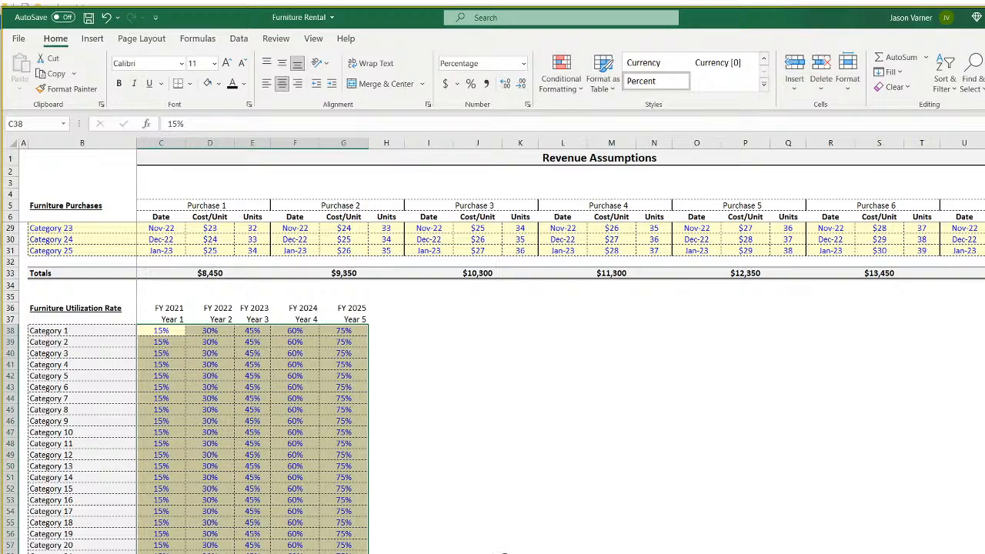
click(582, 552)
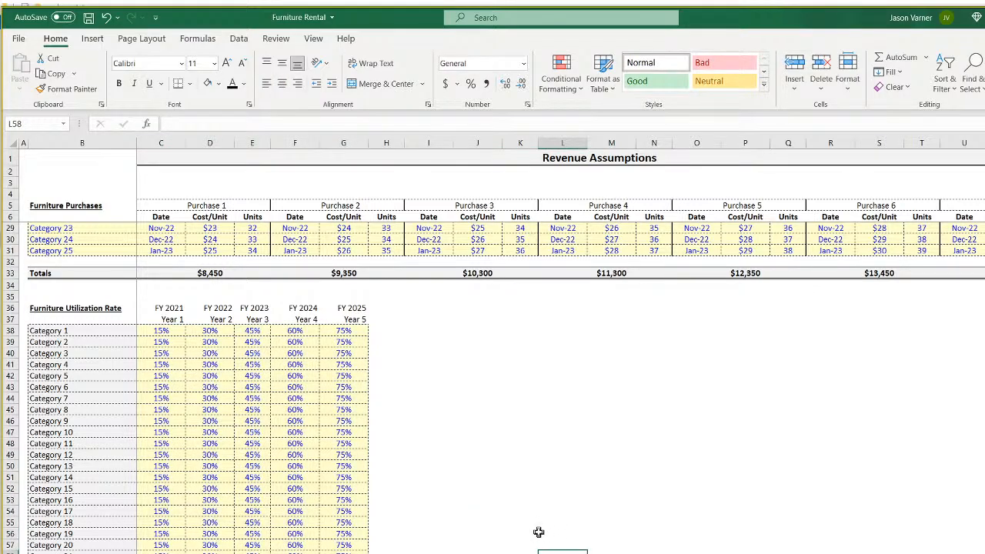
Copy the Furniture Utilization Rate table B36:G62.
scroll(538, 532, up, 7)
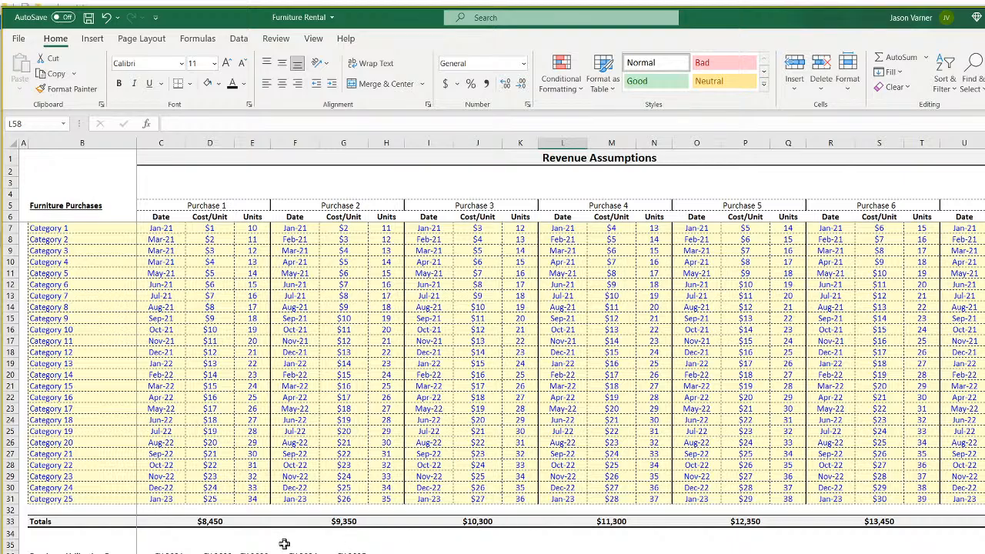
drag(520, 553, 612, 553)
scroll(426, 551, down, 4)
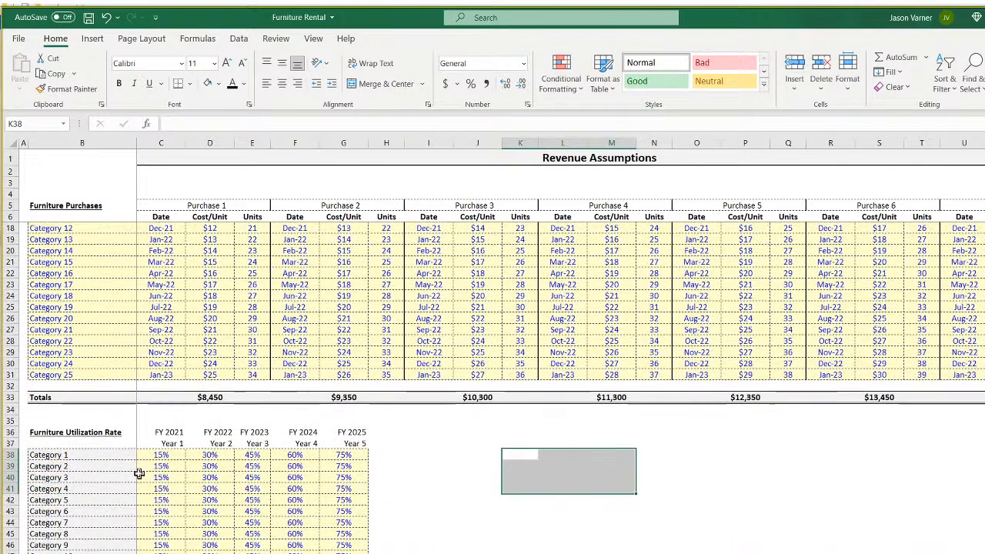
drag(56, 432, 343, 553)
right_click(274, 461)
click(319, 106)
Paste the copied table at cell B67.
drag(55, 318, 54, 354)
scroll(101, 479, down, 11)
drag(62, 301, 59, 336)
click(60, 338)
right_click(59, 338)
click(95, 407)
click(83, 339)
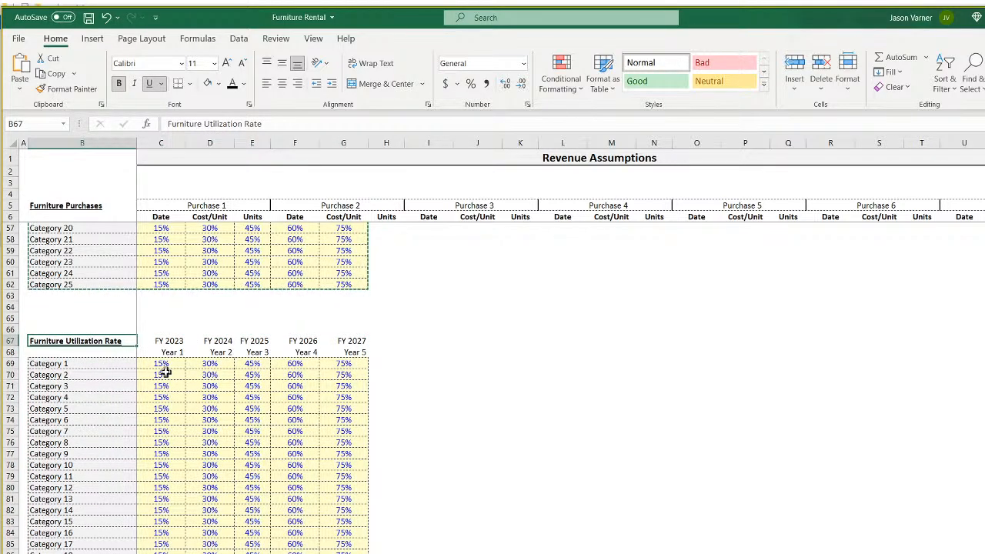
Title B67 'Rental Fees' and format its values C69:G92 as Currency.
text(R)
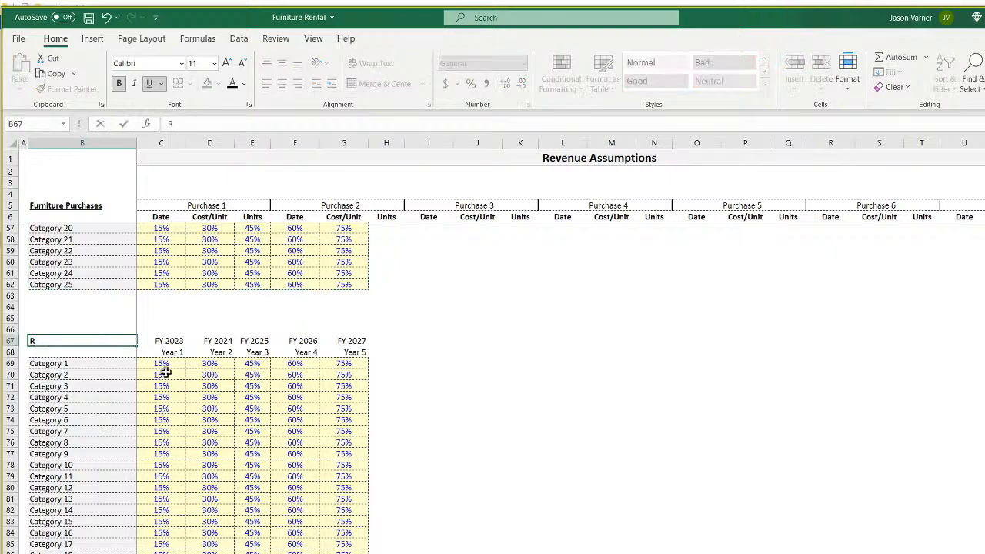
text(ental Fees)
key(Return)
drag(163, 363, 368, 548)
click(527, 104)
click(375, 144)
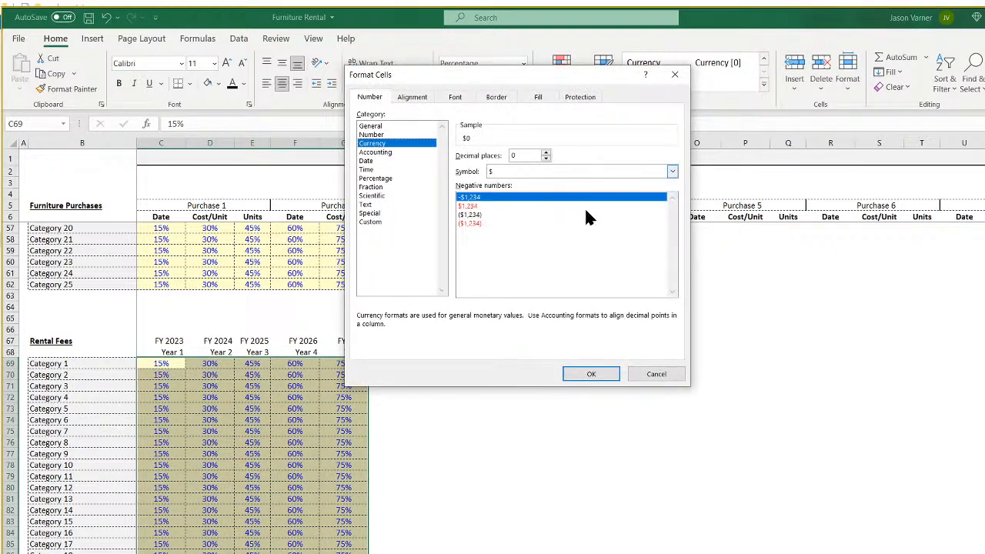
click(596, 374)
click(171, 366)
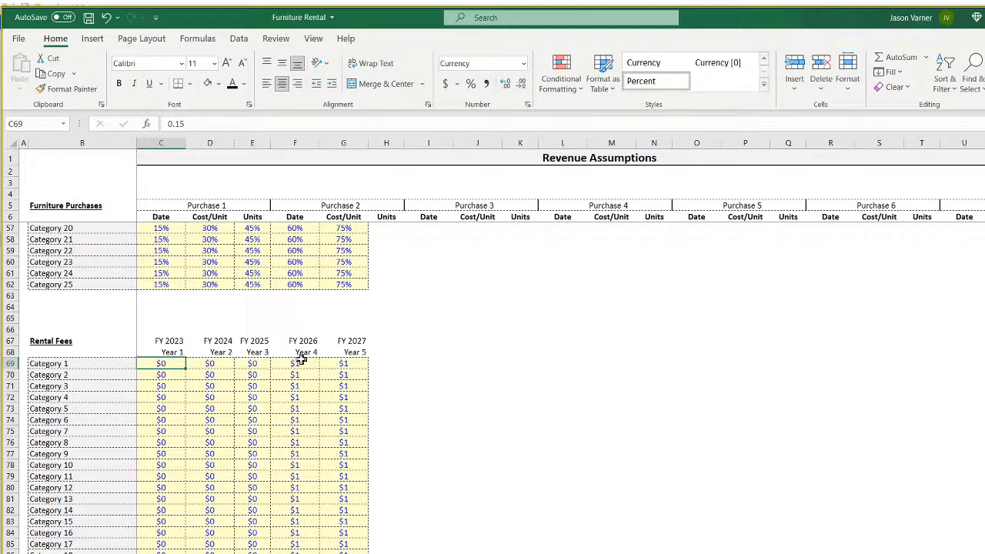
key(Left)
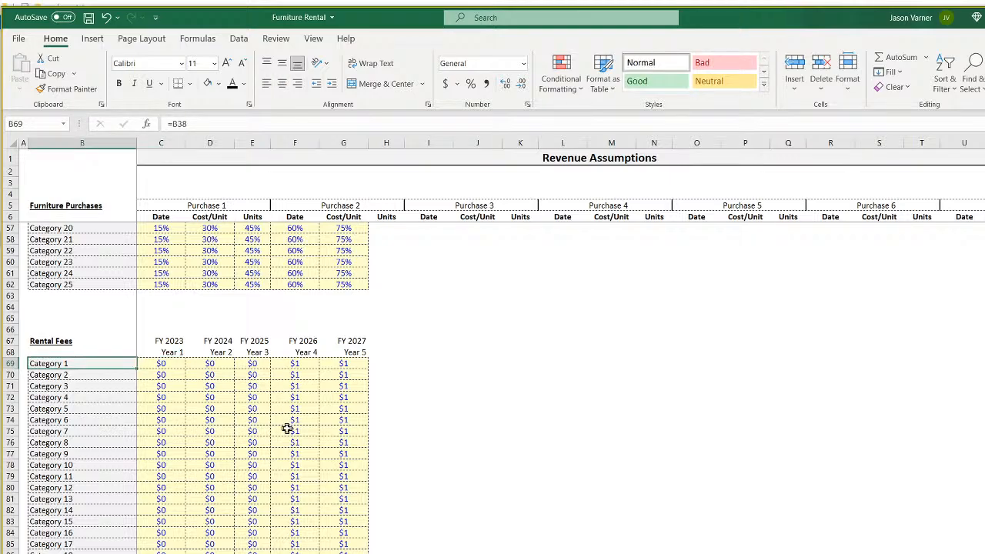
scroll(279, 429, up, 17)
click(253, 230)
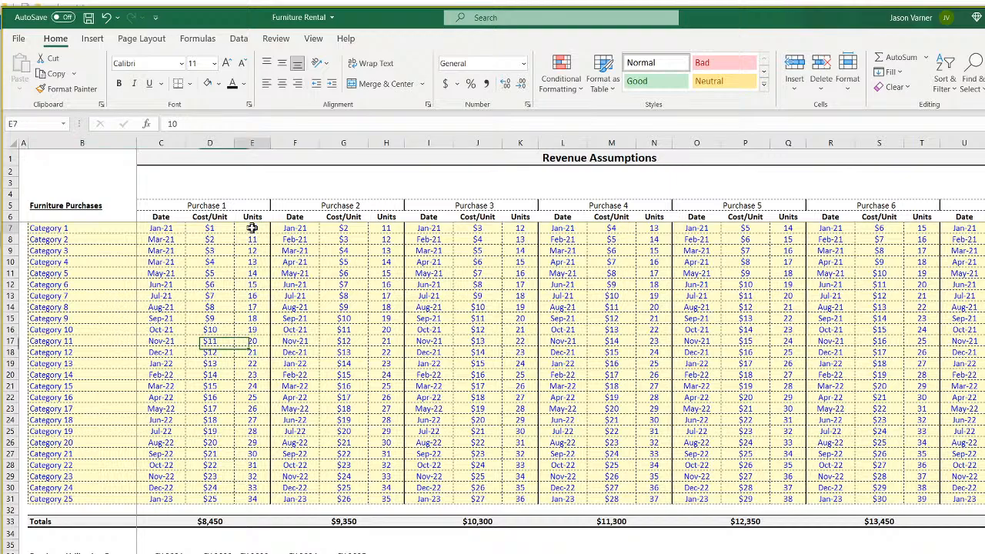
scroll(240, 476, down, 15)
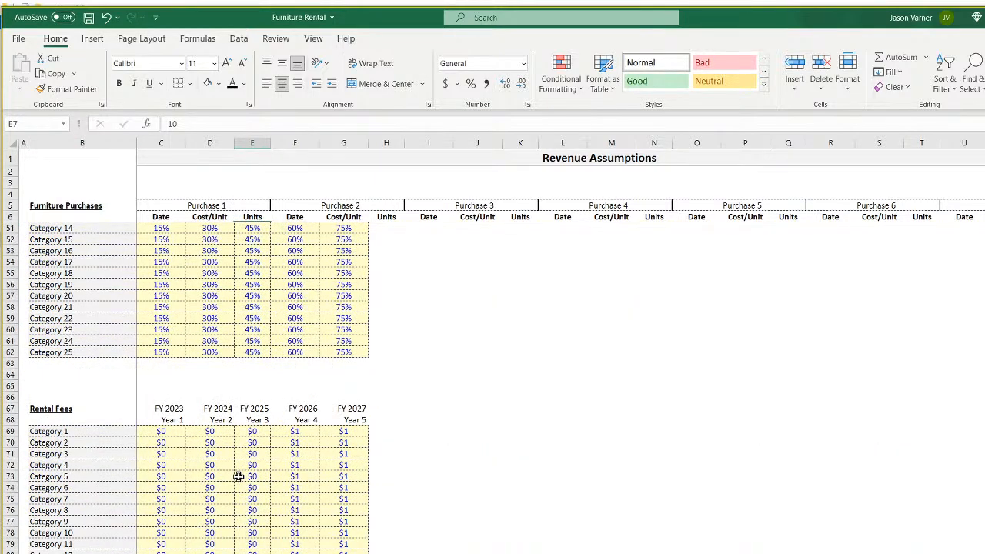
click(161, 432)
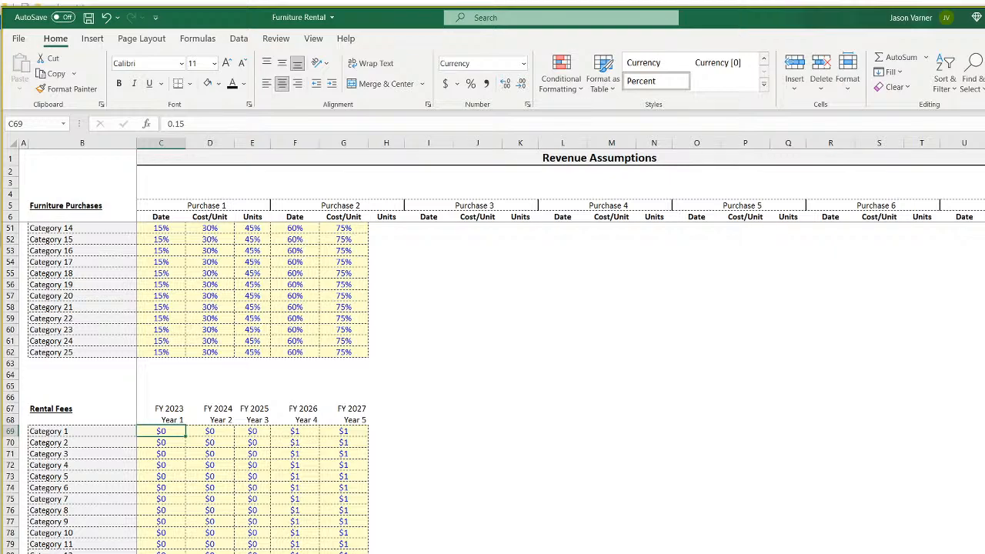
key(Up)
Append ': Avg. per Day' to the B67 heading, then check the purchase table above.
key(Left)
key(Up)
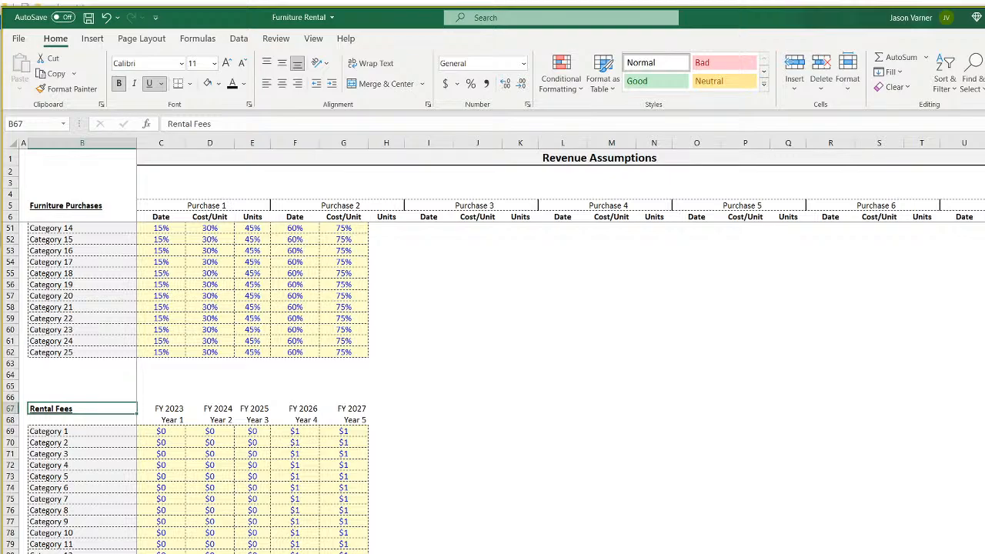
double_click(98, 409)
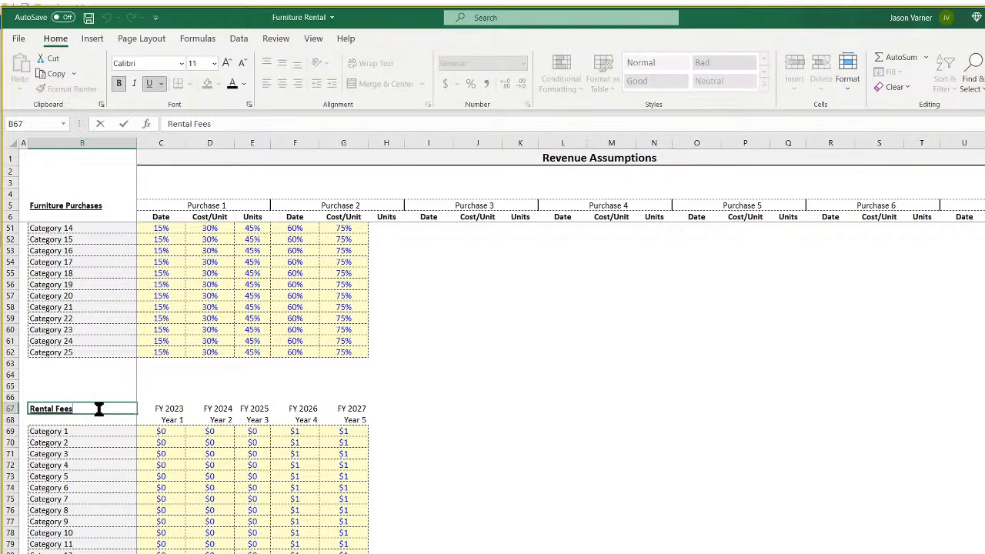
text(: Avg. per Day)
key(Return)
click(98, 430)
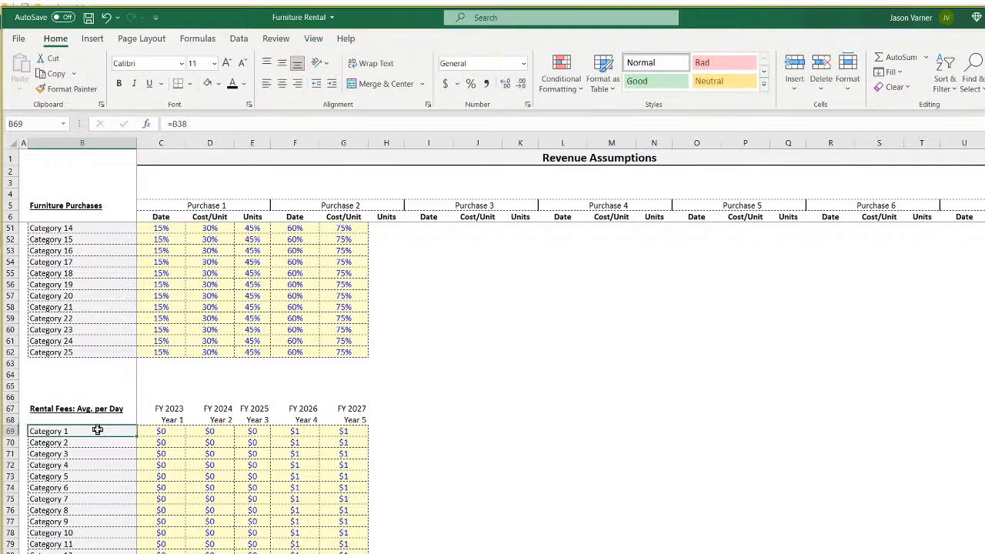
scroll(275, 509, up, 15)
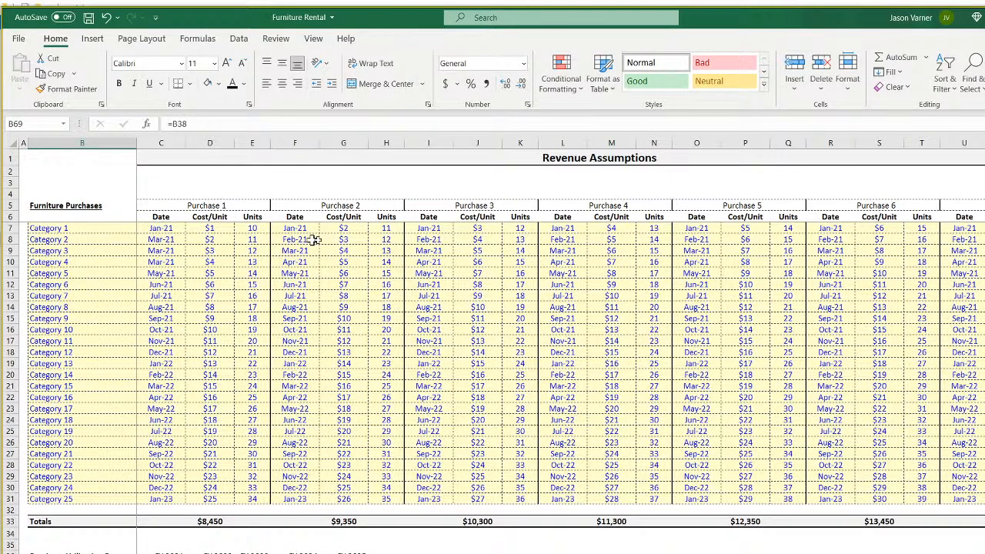
drag(46, 228, 431, 239)
click(219, 228)
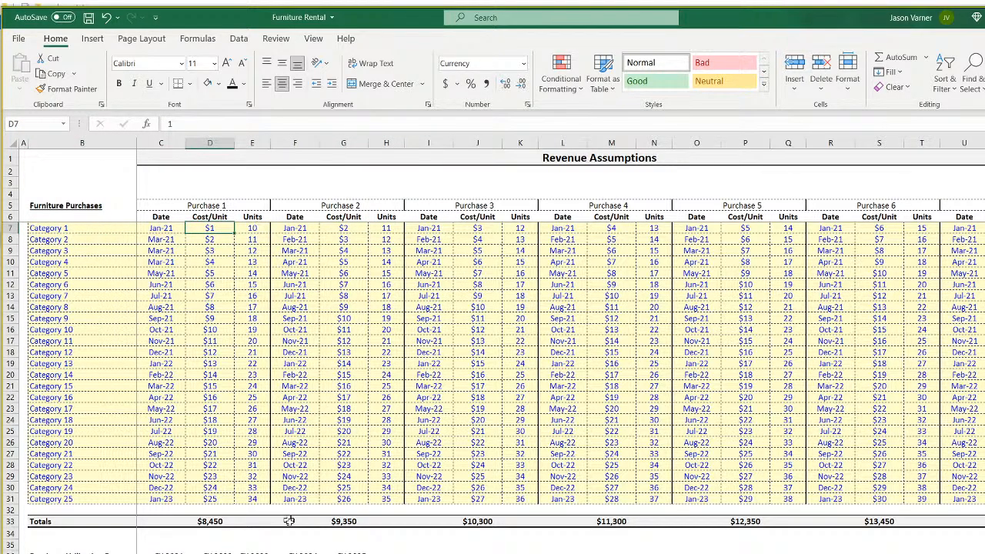
scroll(288, 531, down, 11)
Enter a $3 Year 1 rental fee for Category 1 in C69.
click(163, 552)
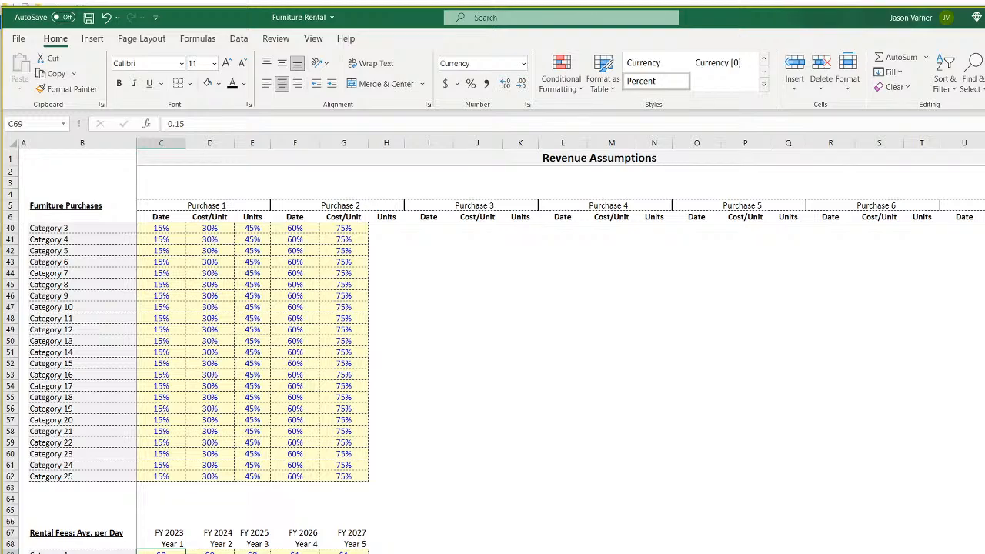
scroll(163, 551, down, 4)
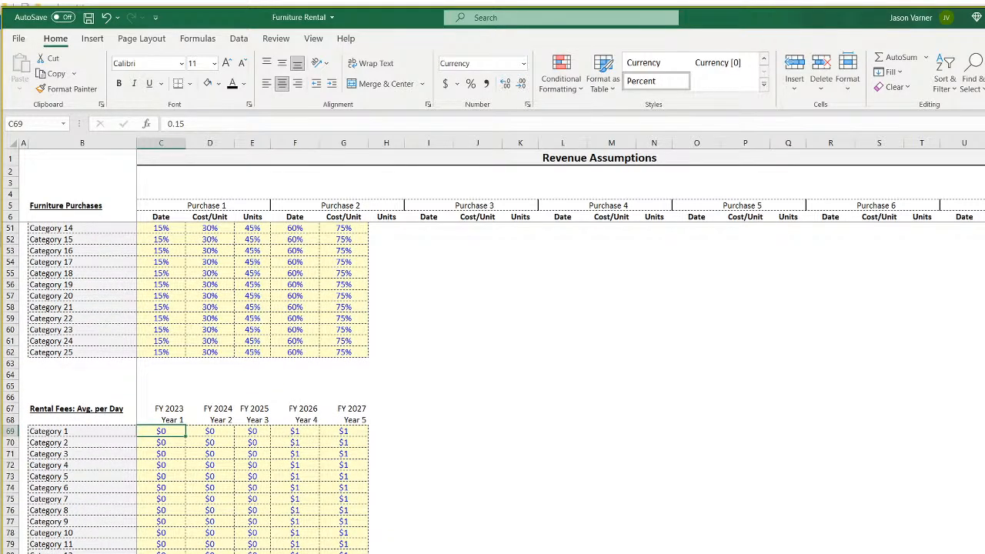
text(3)
key(Return)
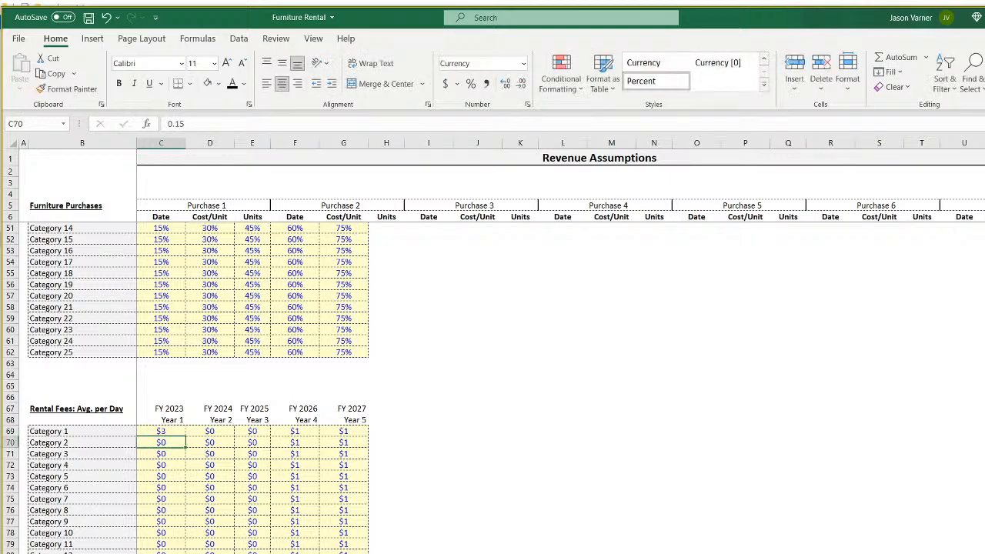
click(168, 431)
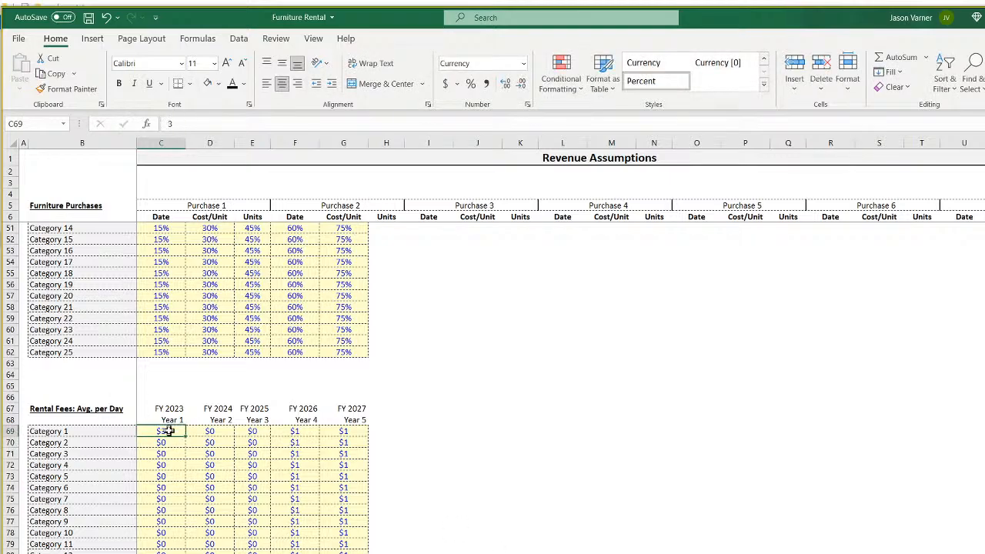
click(206, 431)
key(Return)
scroll(154, 435, up, 15)
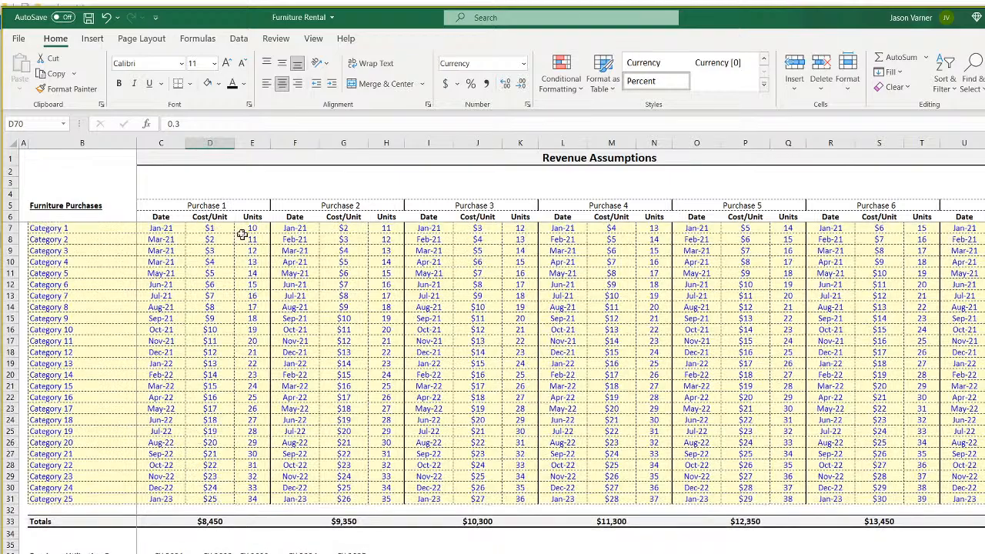
click(216, 228)
scroll(221, 331, down, 10)
scroll(222, 346, up, 10)
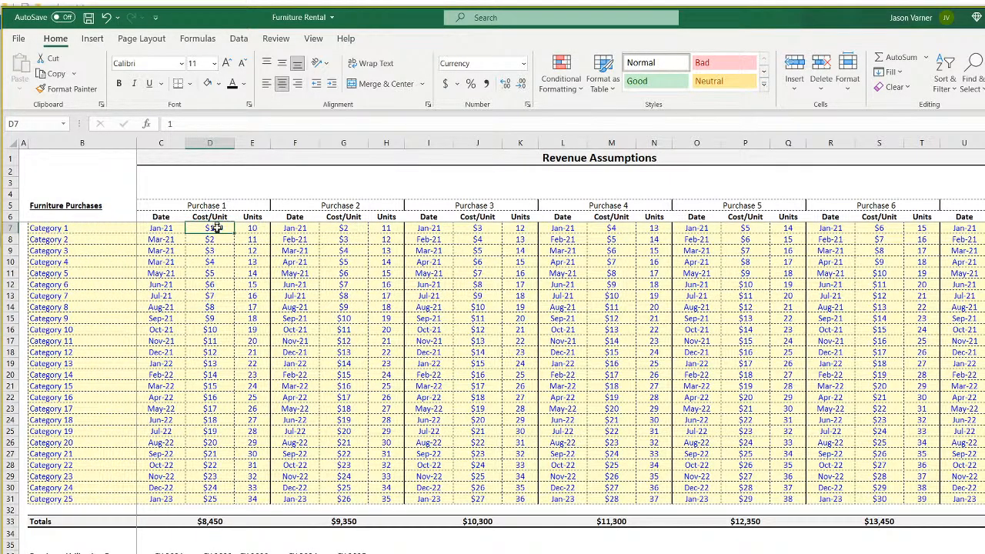
scroll(237, 390, down, 15)
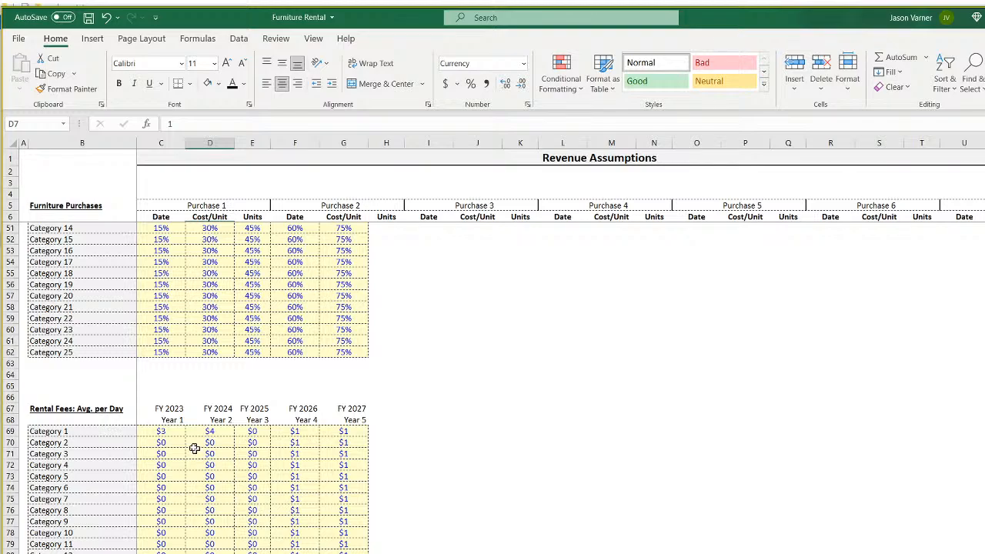
Fill Category 1's $3–$7 fees down to every category row and spot-check C70.
drag(171, 432, 351, 553)
click(247, 432)
click(167, 385)
click(164, 410)
click(175, 386)
click(168, 397)
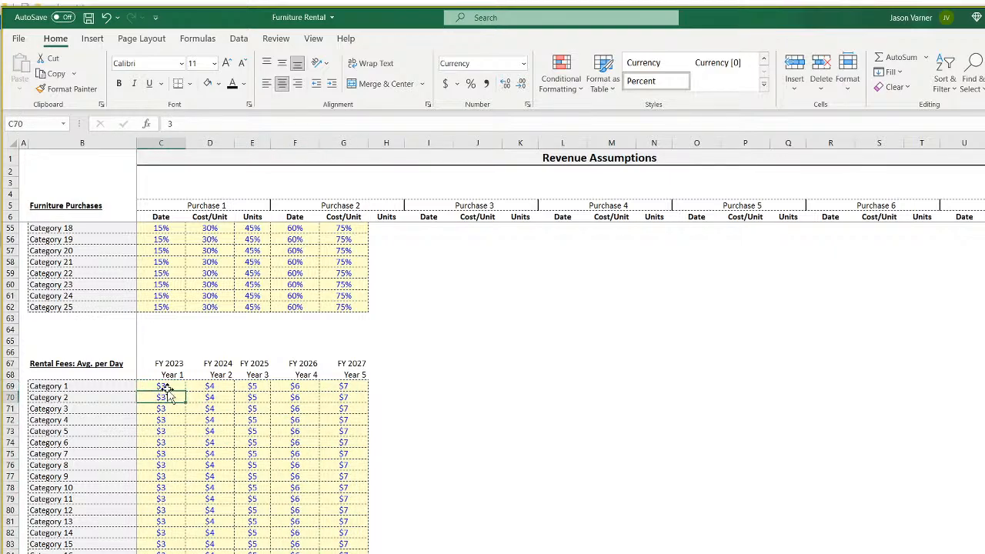
click(169, 384)
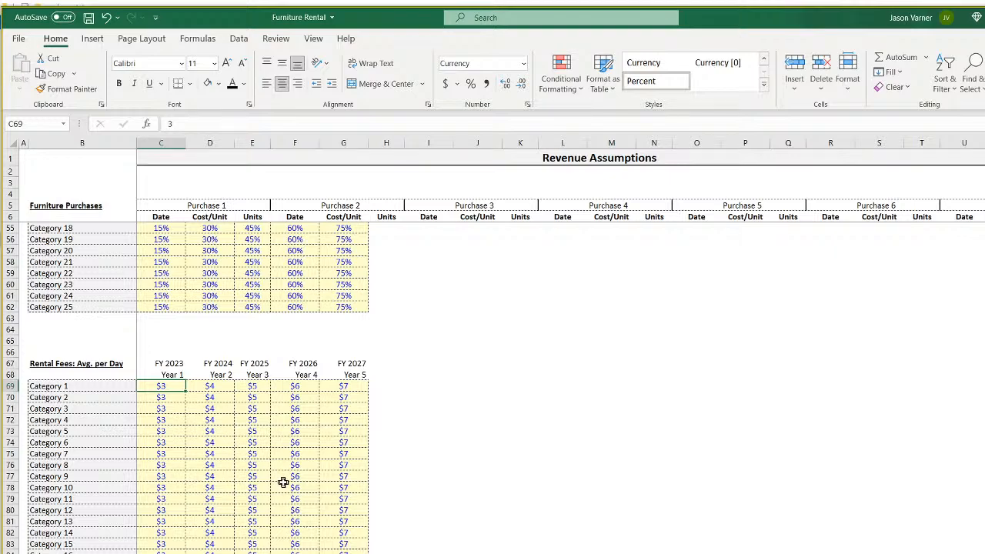
scroll(281, 473, up, 16)
Review Category 1's purchase cost and utilization rate, then switch to the 5-Year Monthly Pro-Forma sheet.
click(213, 229)
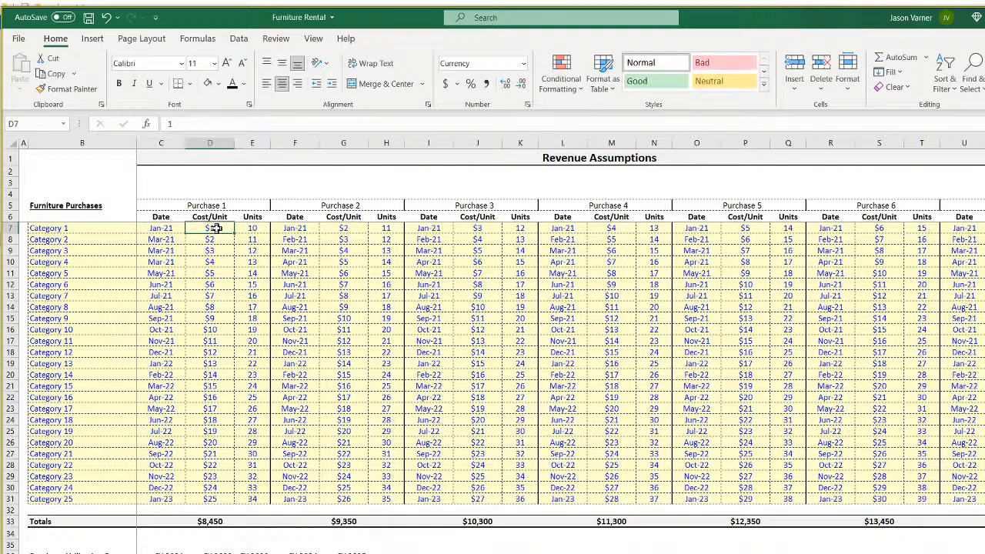
scroll(269, 530, down, 7)
click(171, 334)
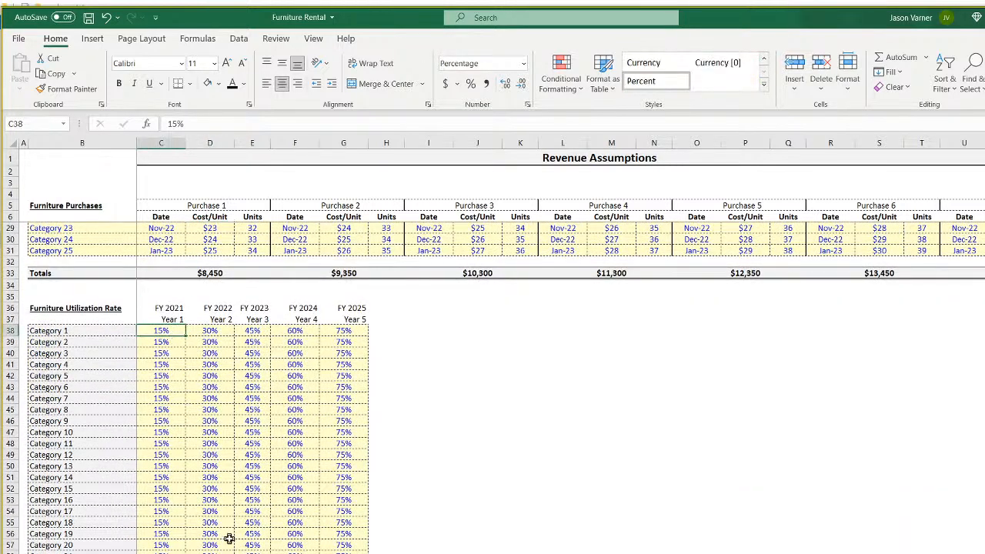
scroll(229, 539, down, 4)
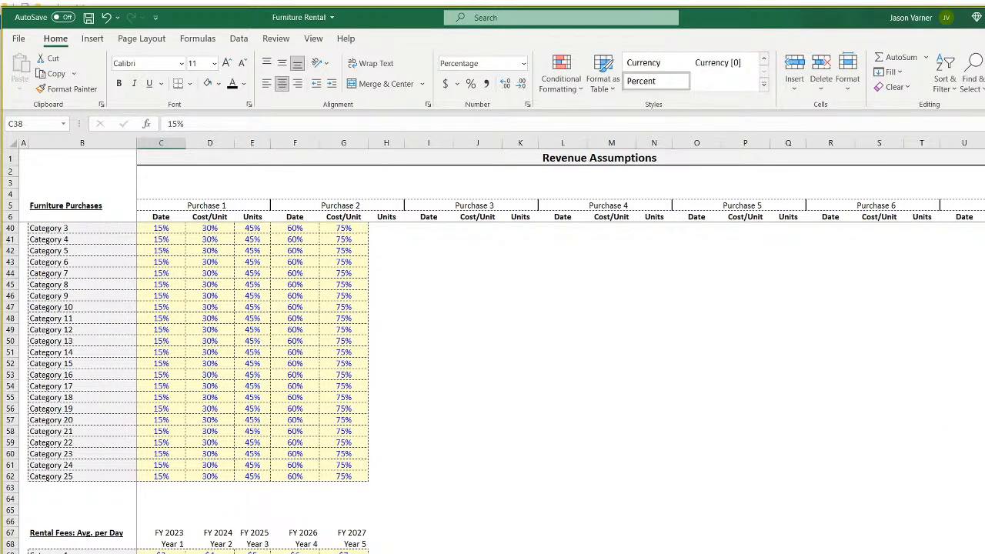
click(200, 553)
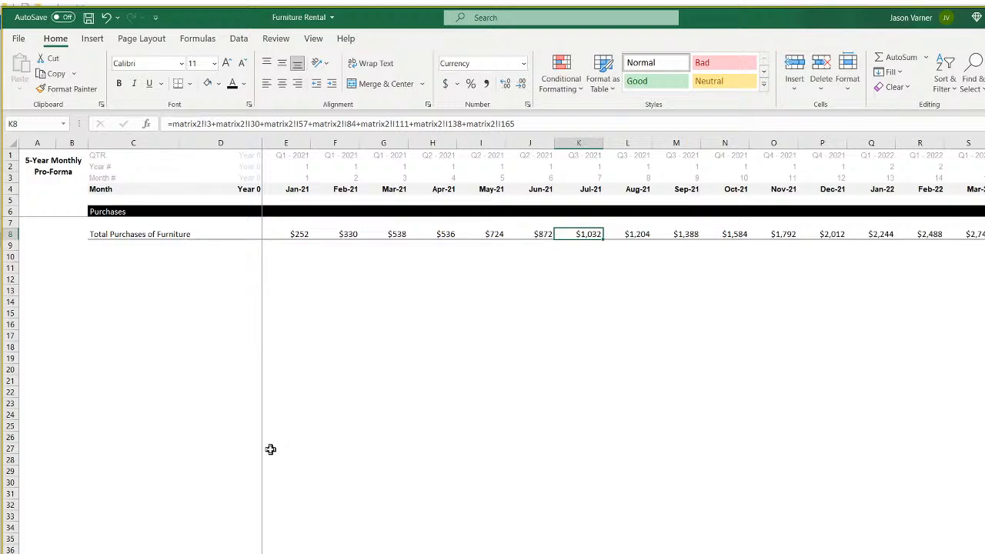
Save the workbook and select the Total Purchases of Furniture label.
click(89, 17)
click(311, 259)
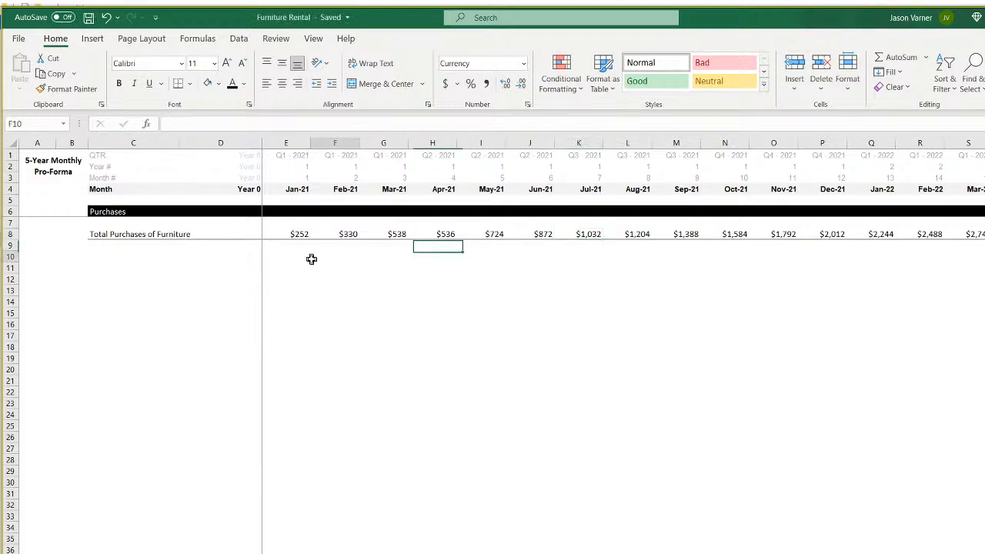
click(110, 234)
Check Category 1's daily fee in C69 on Revenue Assumptions, then return to the Total Purchases matrix sheet.
click(308, 553)
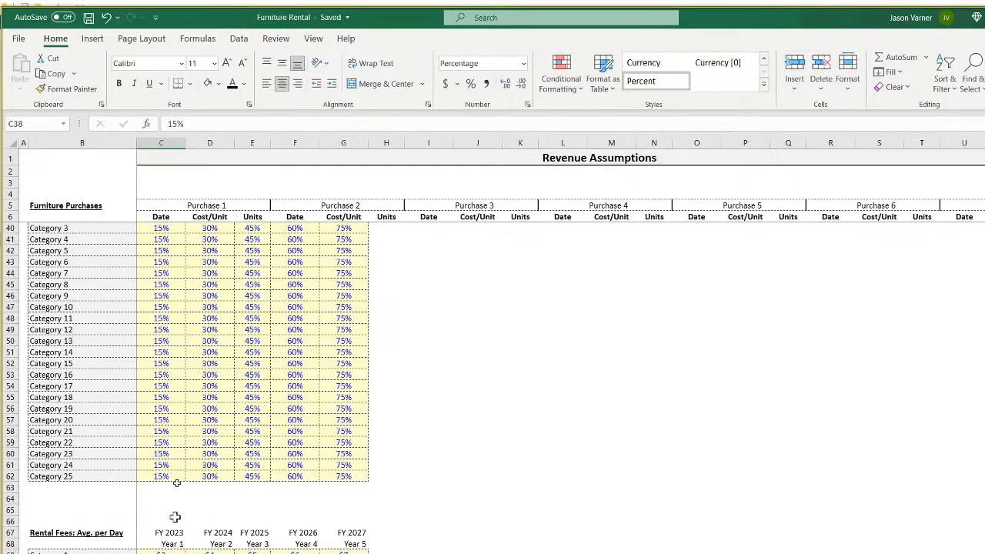
scroll(227, 434, down, 7)
click(167, 309)
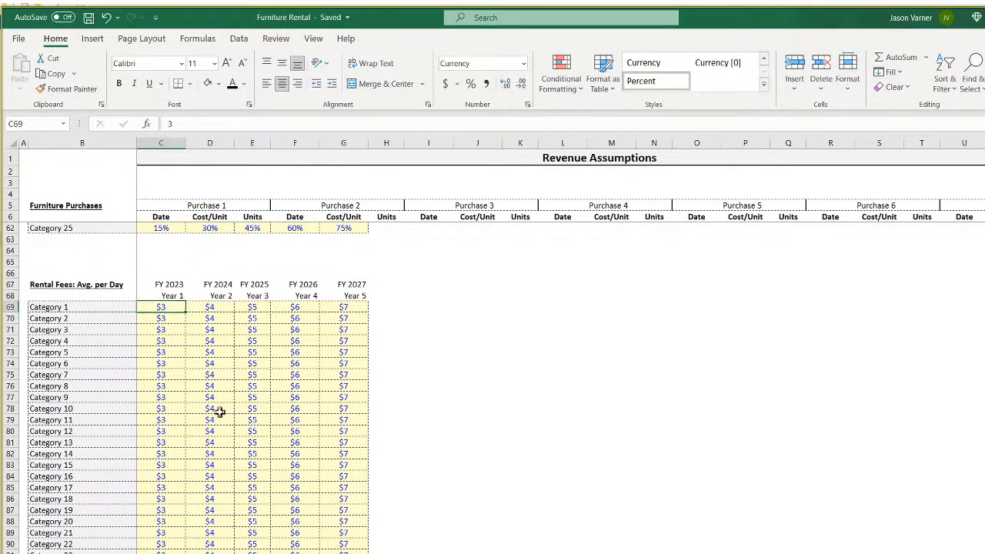
scroll(219, 411, up, 18)
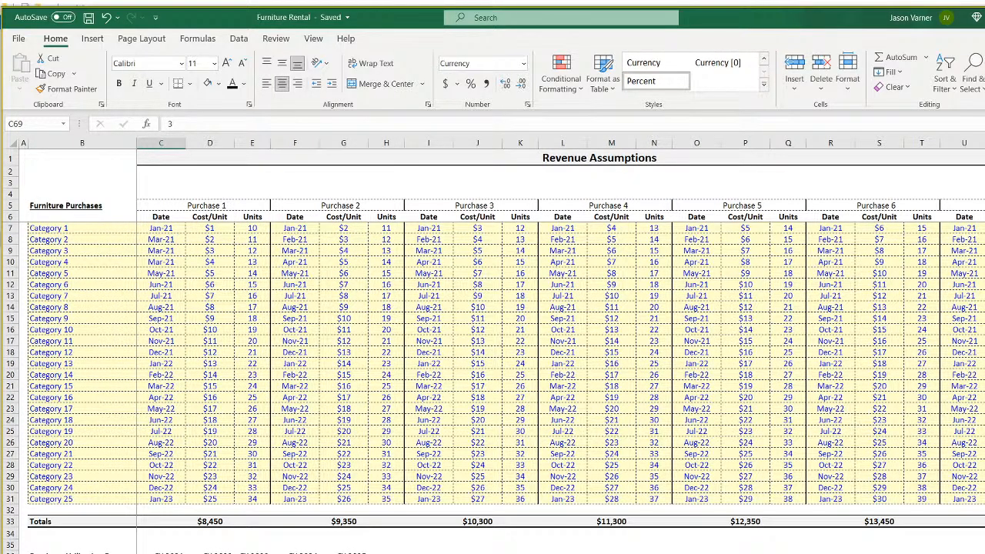
key(ctrl+Page_Down)
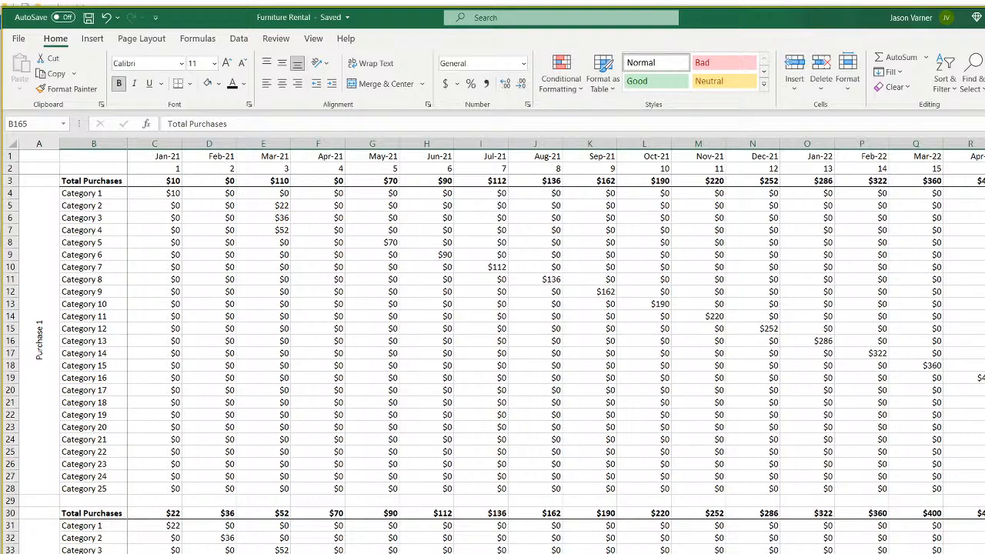
key(ctrl+Page_Down)
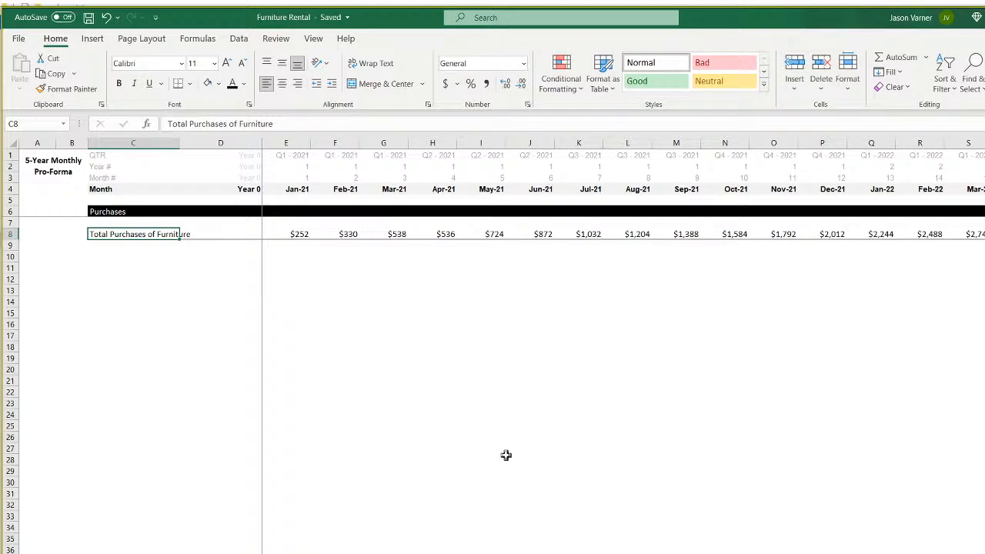
key(ctrl+Page_Up)
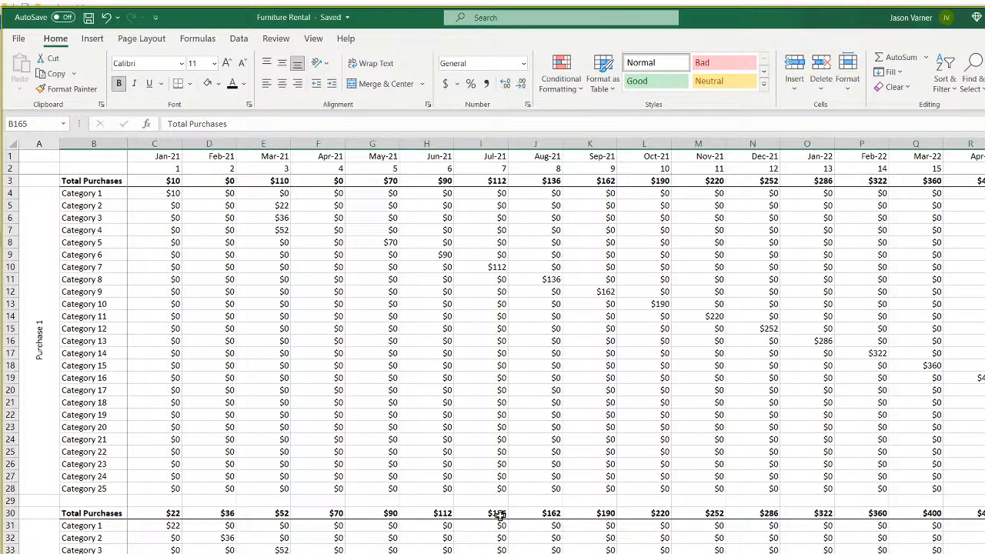
Check the matrix's Jan-21 total, then compare the pro-forma's Jan–Mar furniture purchase formulas.
click(169, 180)
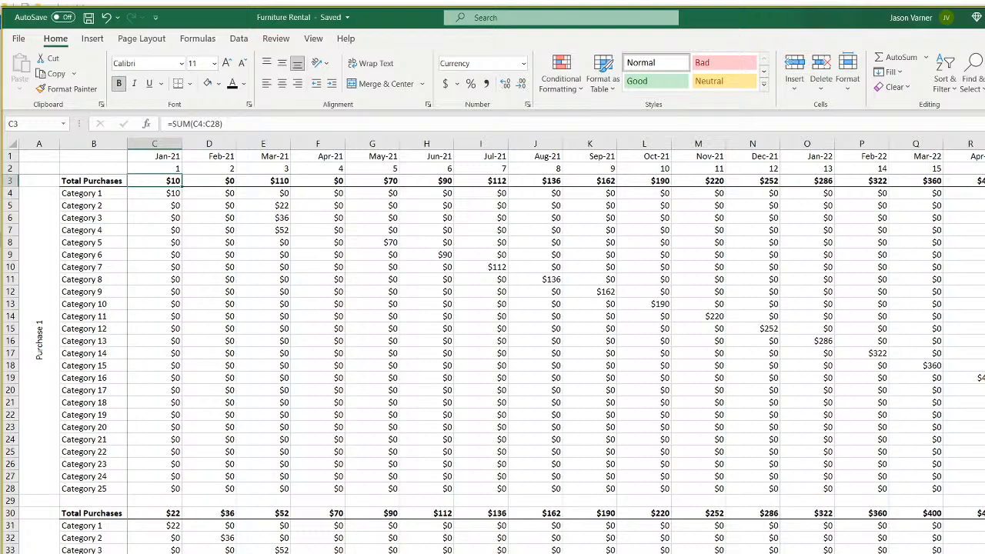
click(238, 552)
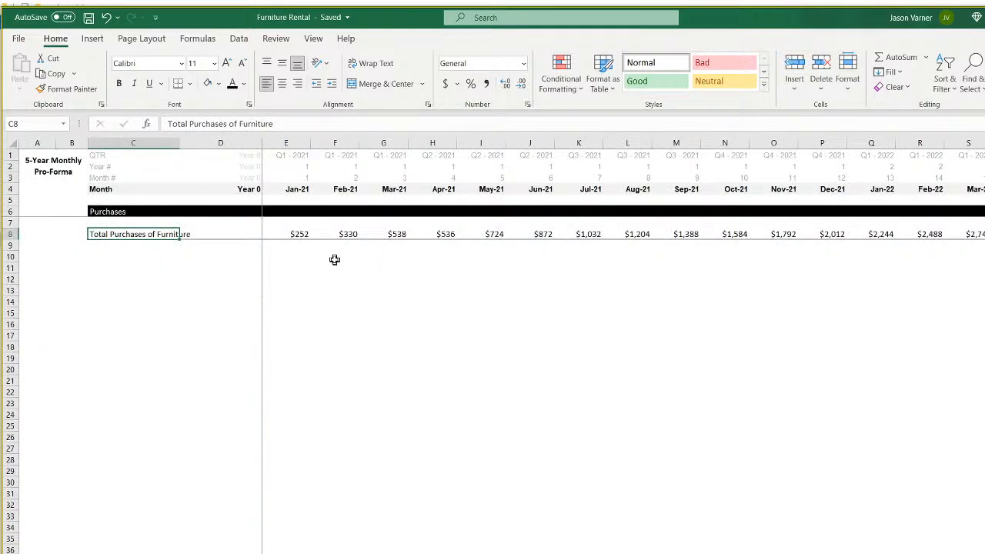
click(302, 236)
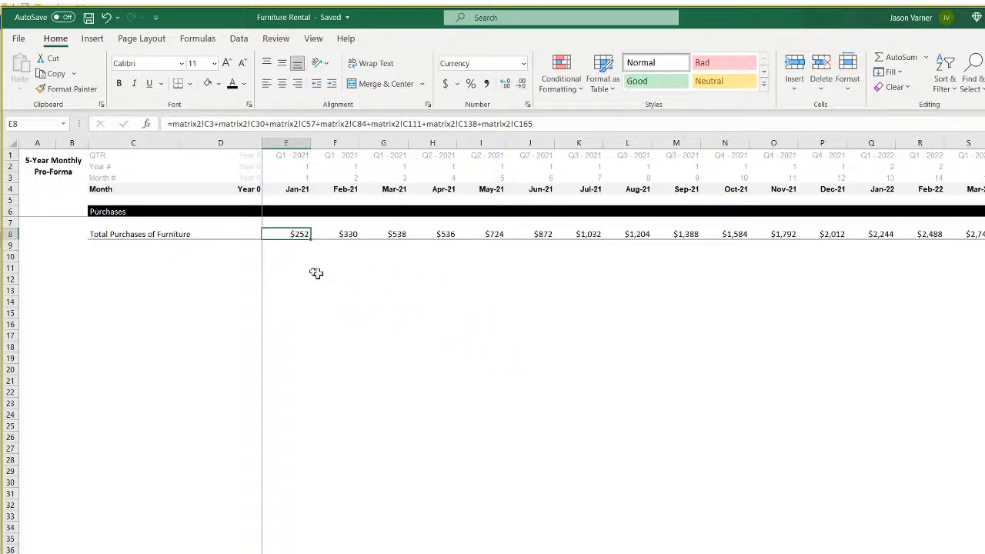
click(340, 234)
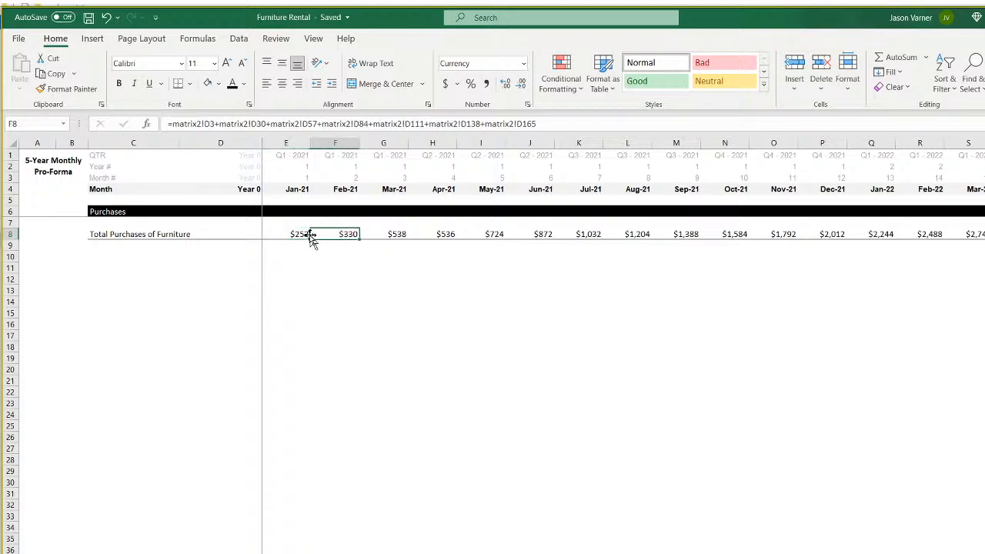
click(300, 234)
click(336, 233)
click(389, 237)
Review the Jan-21 to Sep-21 purchase totals, then visit Revenue Assumptions and the matrix sheet.
drag(300, 236, 660, 238)
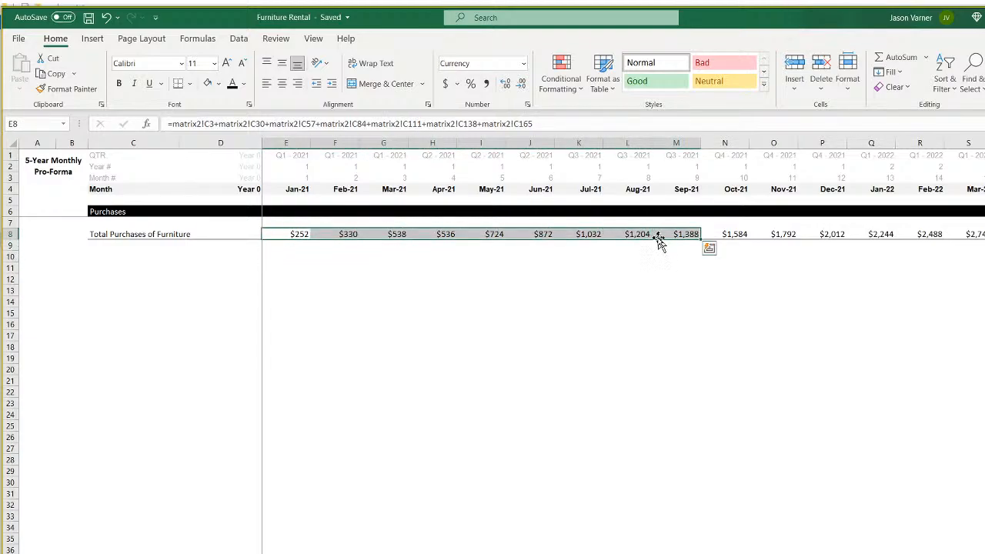
click(304, 233)
click(344, 233)
click(385, 233)
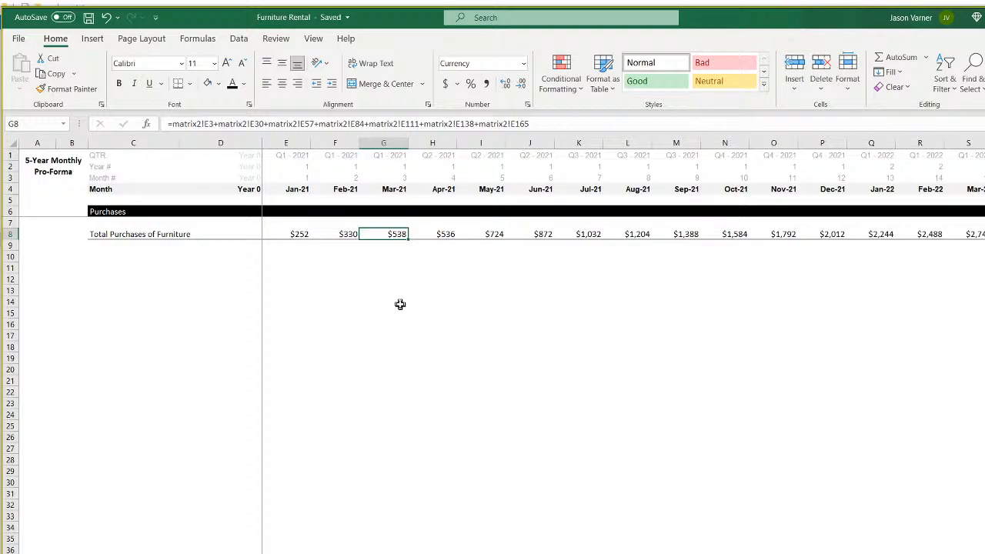
click(295, 233)
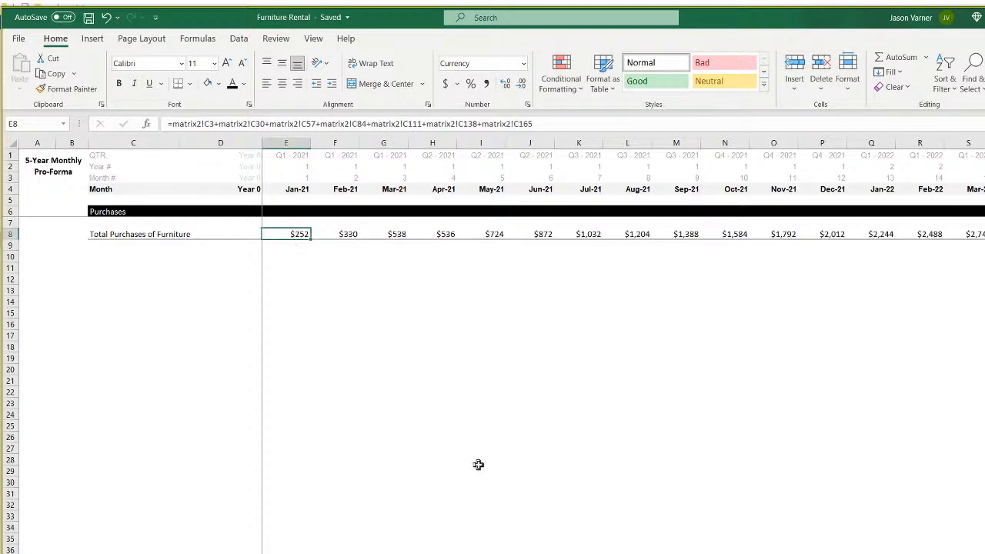
click(415, 553)
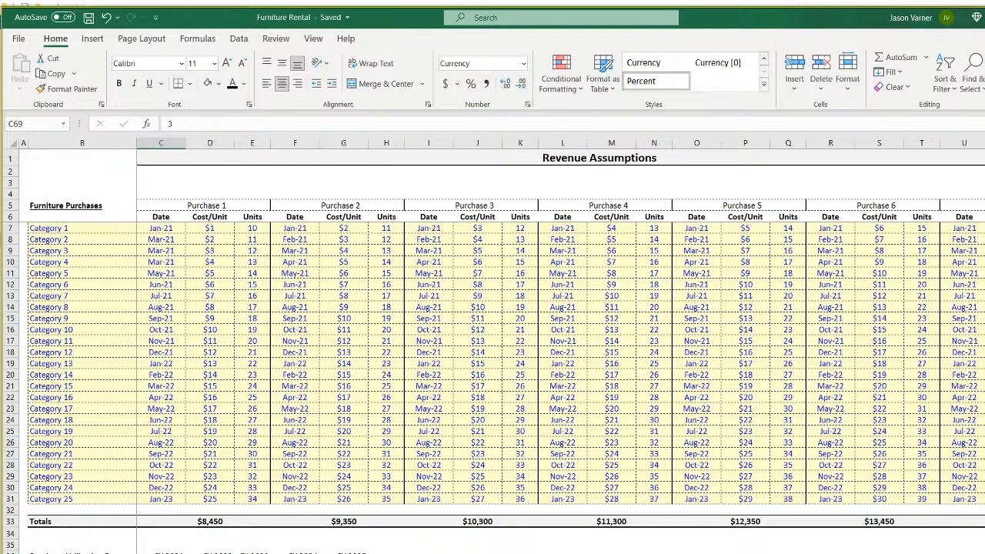
click(369, 552)
Duplicate the Total Purchases matrix sheet using Move or Copy with Create a copy ticked.
right_click(368, 552)
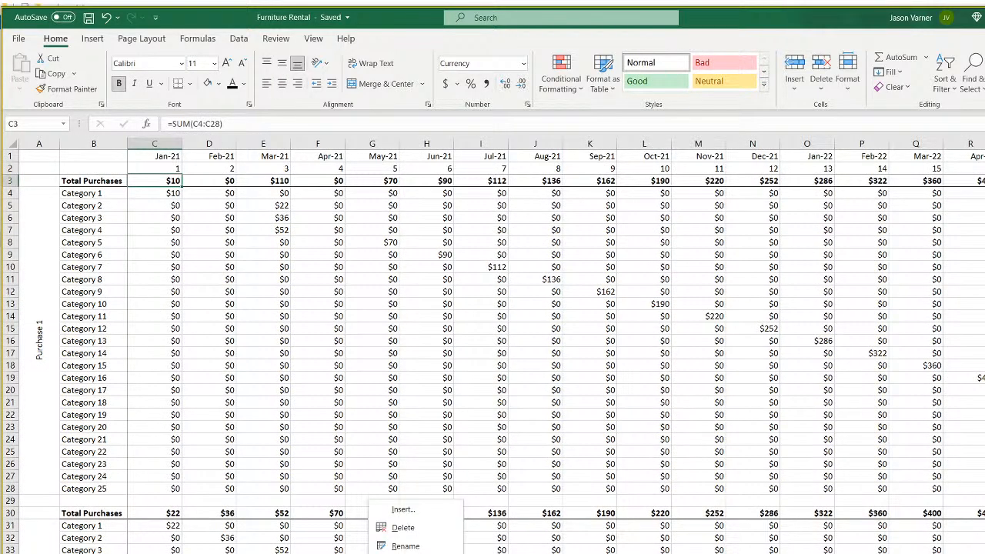
click(416, 553)
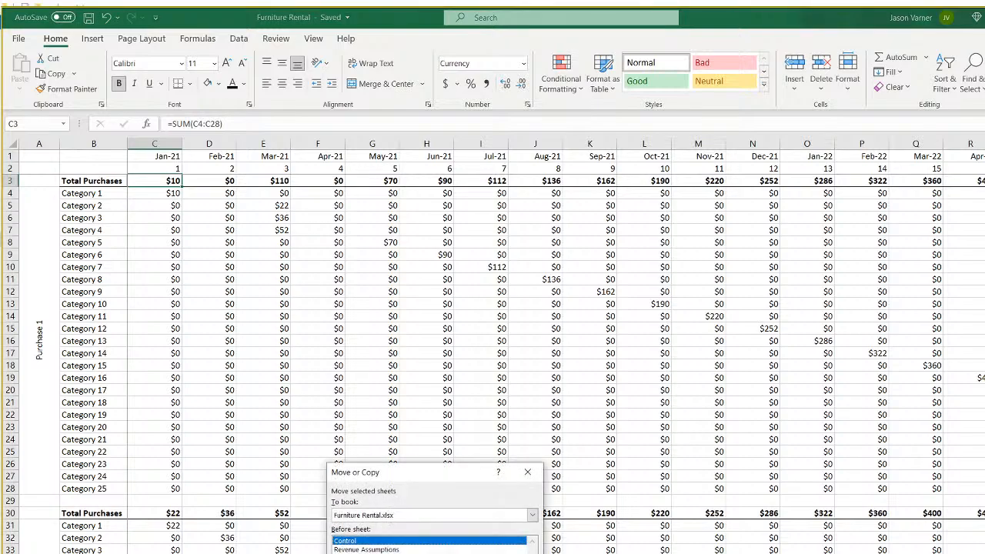
click(400, 553)
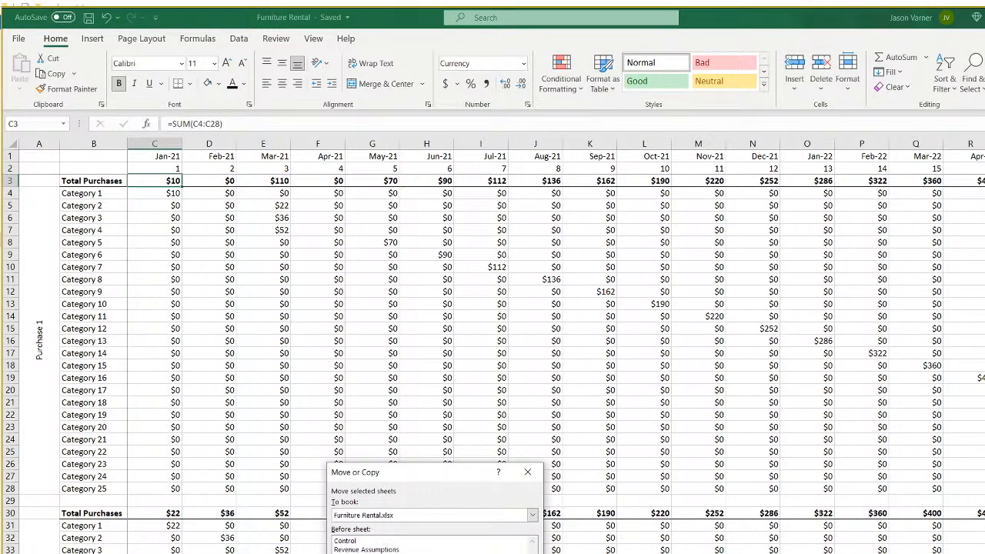
key(Return)
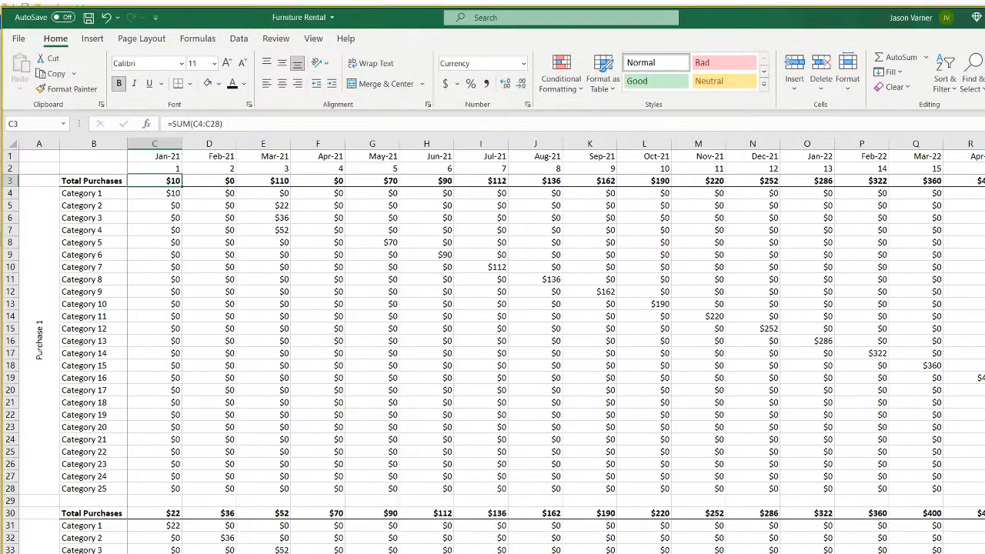
double_click(431, 553)
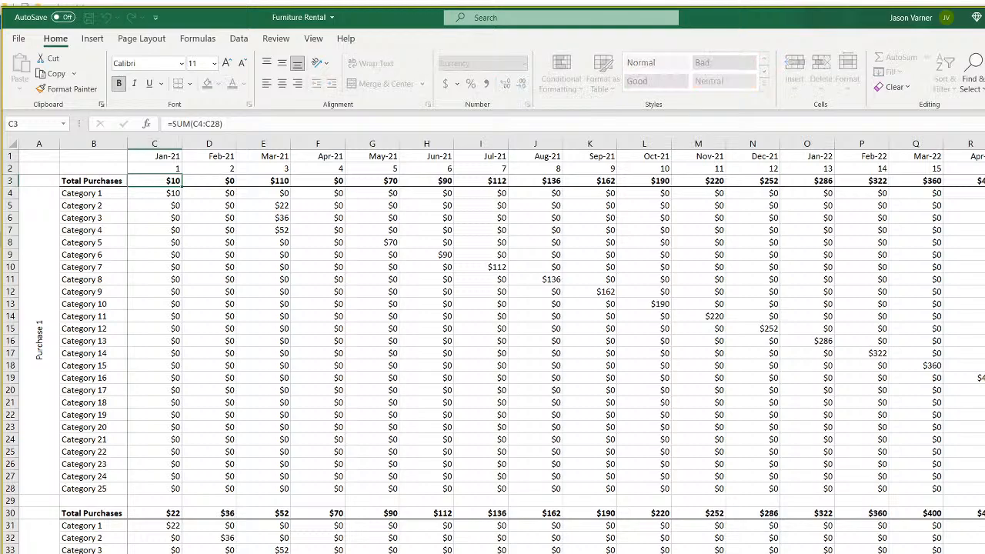
key(Return)
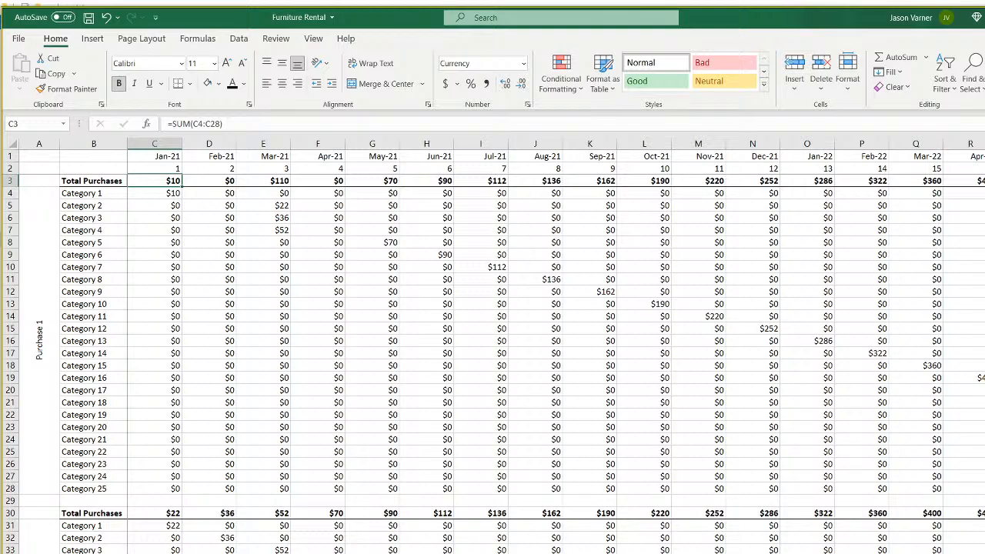
key(ctrl+Page_Up)
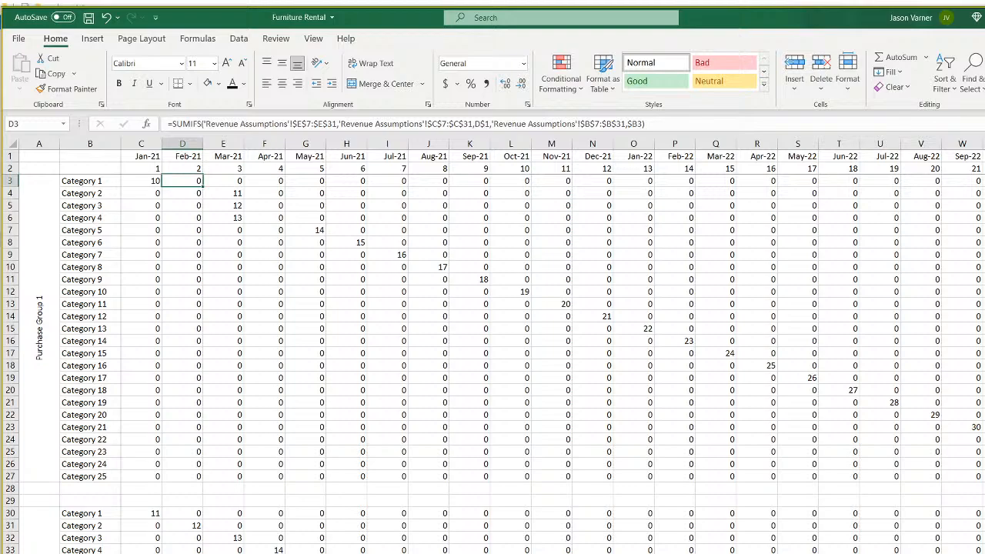
key(ctrl+Page_Down)
Rename the B3 heading to 'Revenue' and copy it.
click(124, 183)
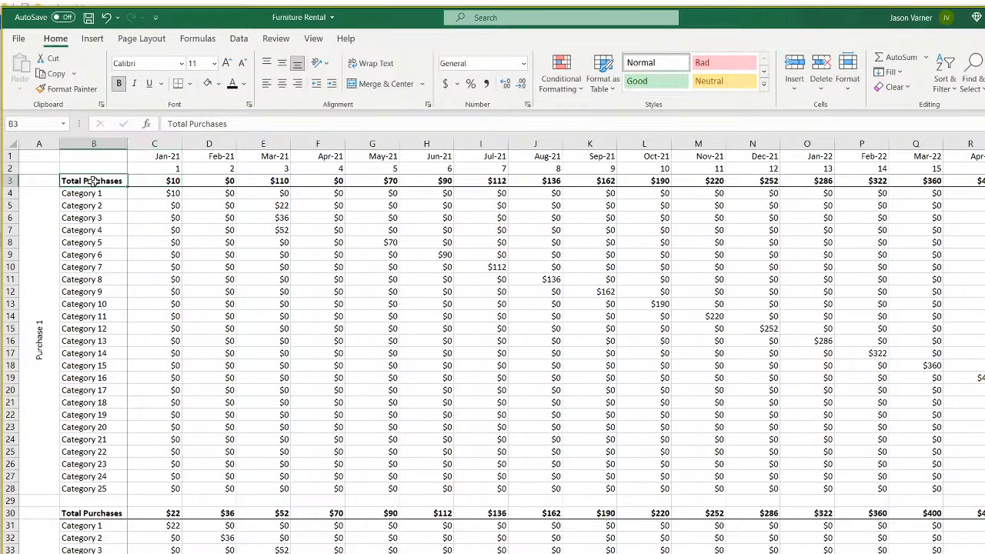
text(Revenue)
key(Return)
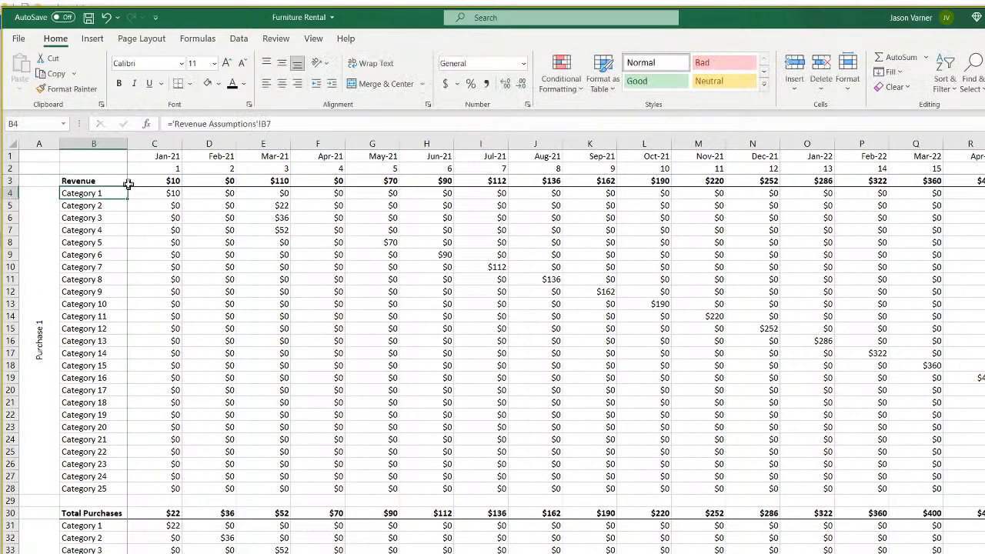
right_click(123, 183)
click(135, 204)
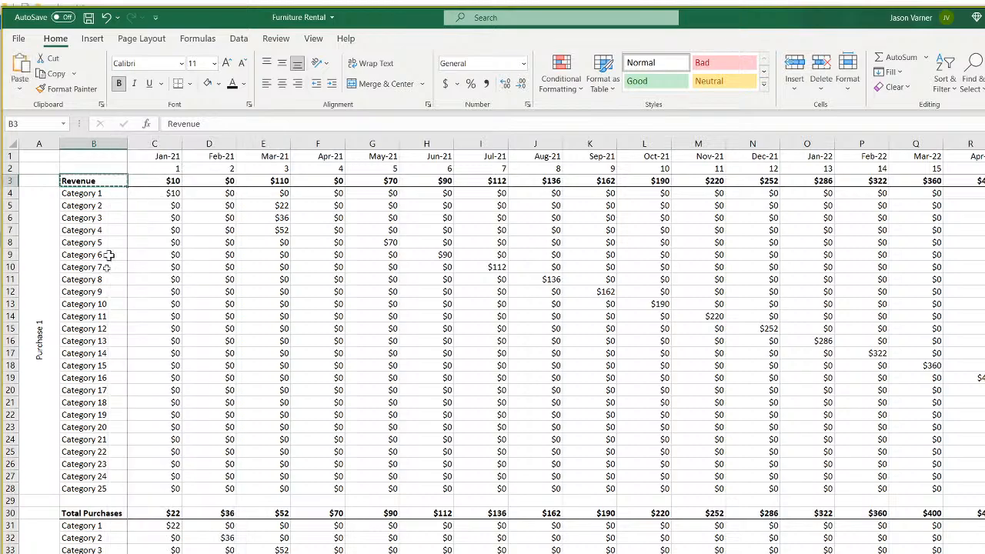
Paste 'Revenue' over the total labels in B30, B57 and B84.
right_click(103, 511)
click(131, 210)
scroll(104, 537, down, 7)
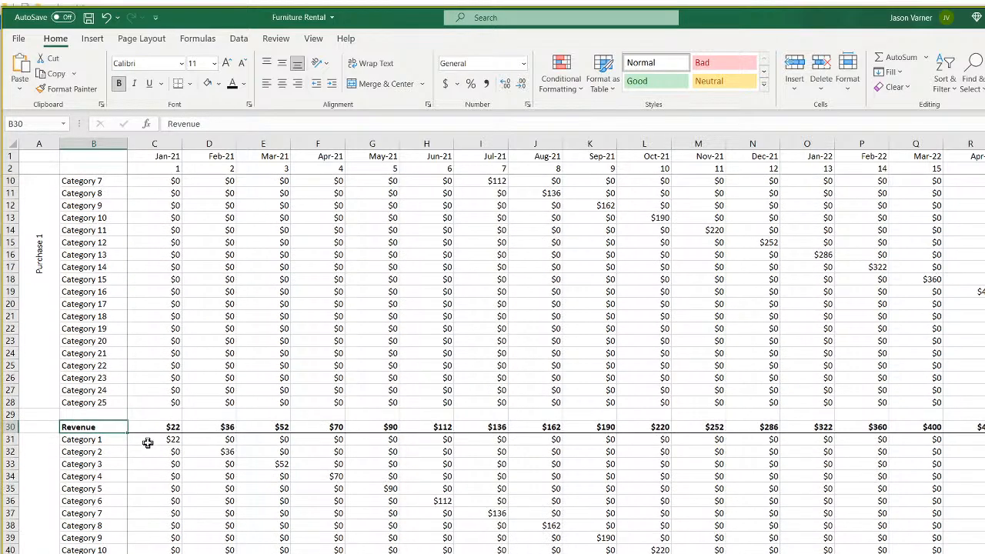
right_click(104, 551)
click(128, 253)
scroll(142, 431, down, 11)
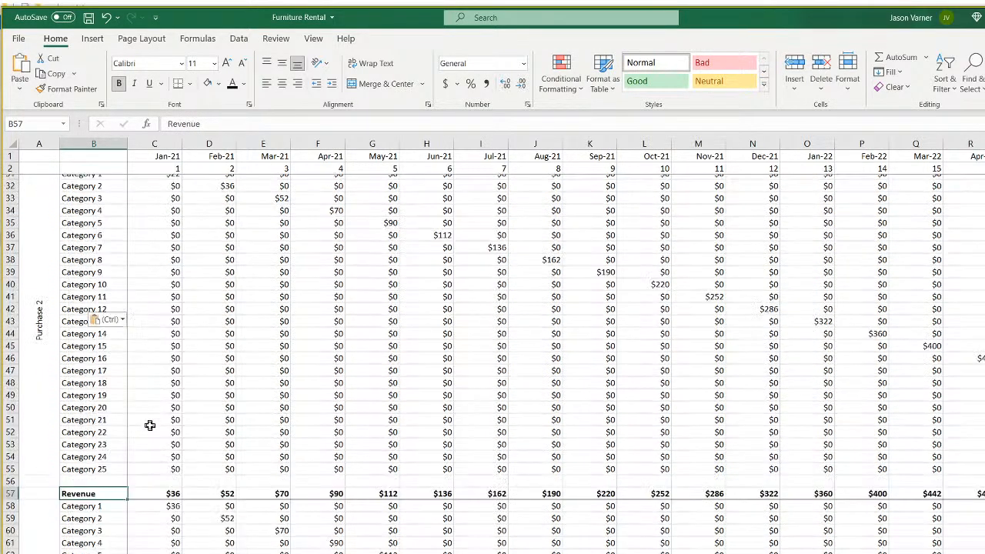
right_click(105, 500)
click(132, 187)
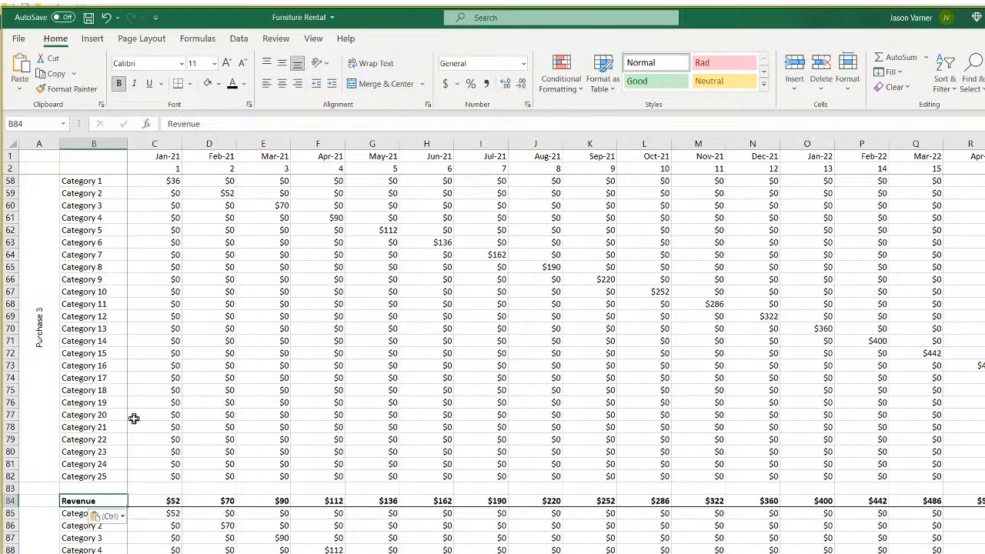
Paste 'Revenue' over the total labels in B111, B138 and B165.
scroll(123, 431, down, 11)
right_click(94, 428)
click(126, 108)
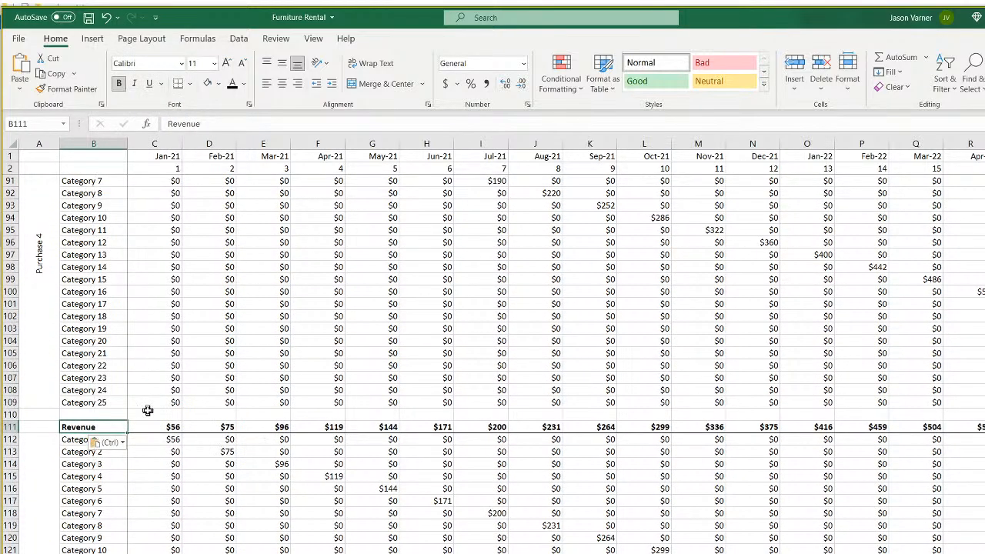
scroll(148, 414, down, 7)
right_click(124, 480)
click(139, 175)
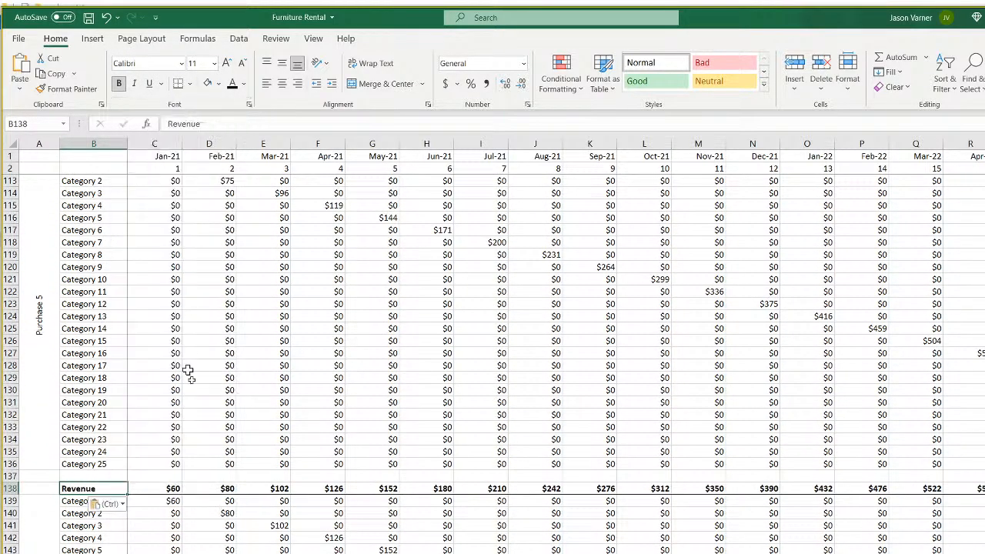
scroll(209, 417, down, 7)
right_click(108, 549)
click(142, 237)
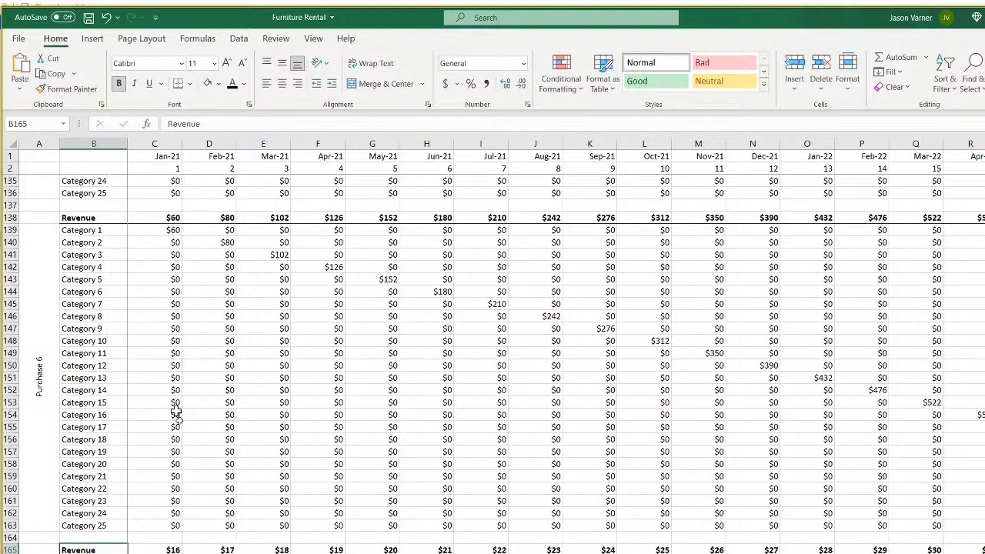
scroll(199, 458, down, 7)
scroll(203, 470, up, 20)
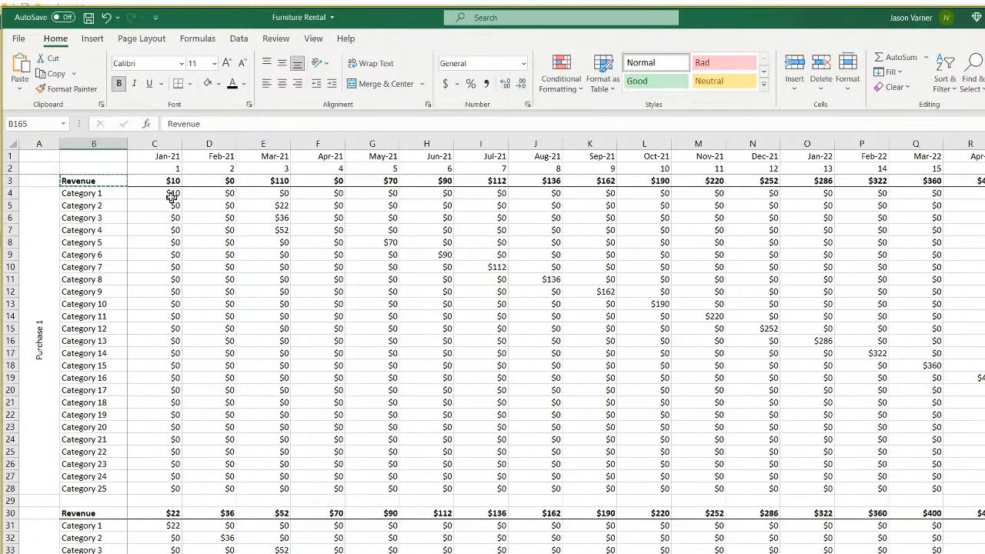
click(173, 196)
Clear C4, discarding a mistaken matrix2 reference.
text(=)
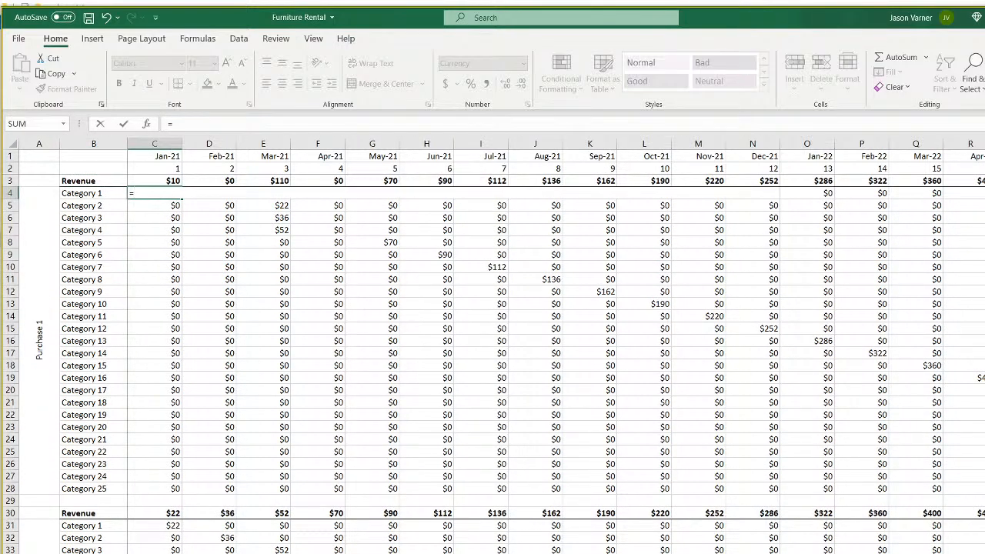
key(ctrl+Page_Up)
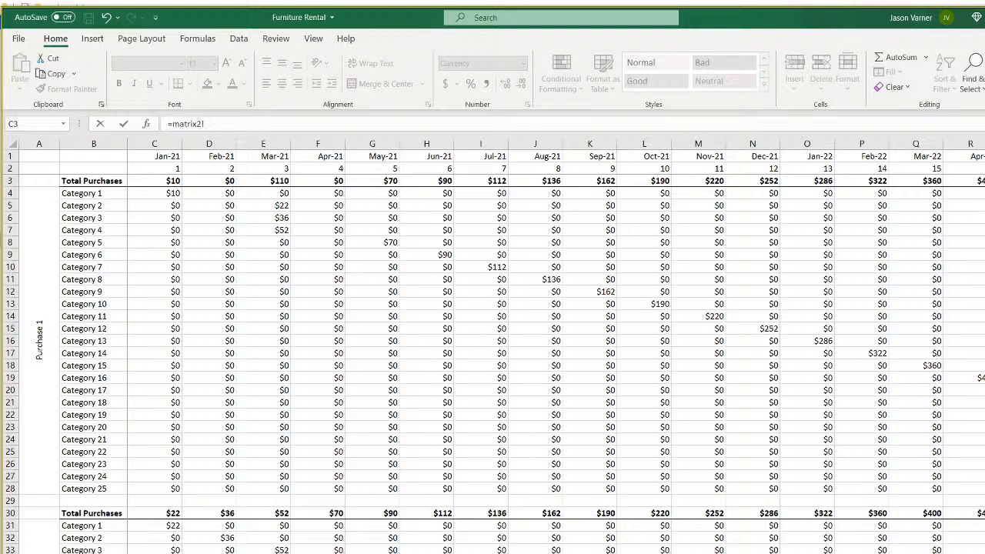
drag(231, 128, 147, 116)
key(BackSpace)
key(Return)
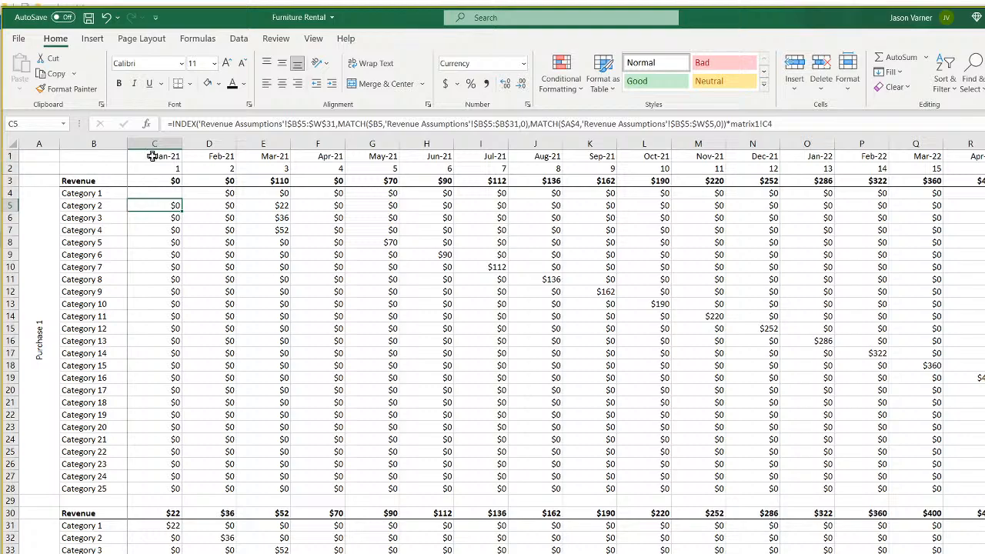
Enter =ROUNDUP(C2/12,0) in C1 and give it the General number format.
click(151, 155)
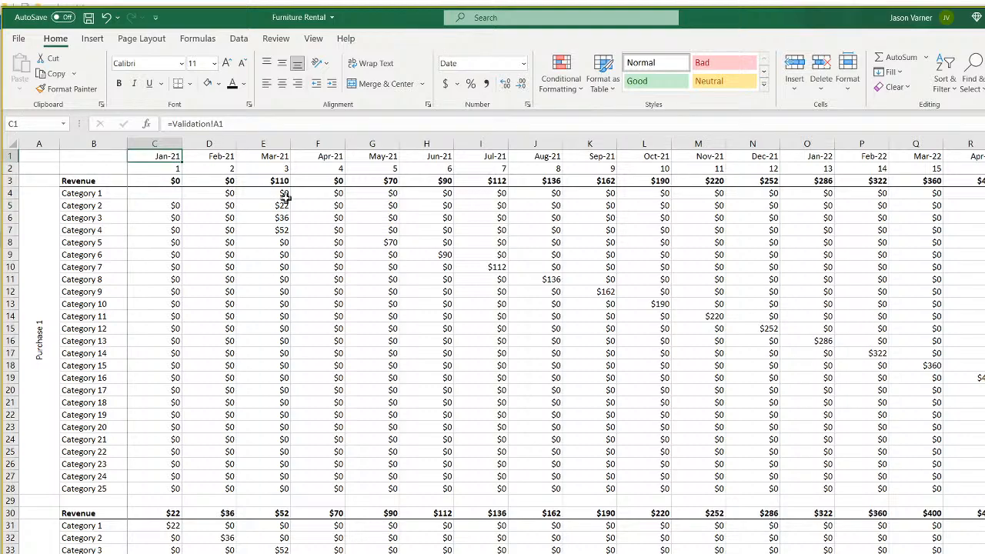
text(=)
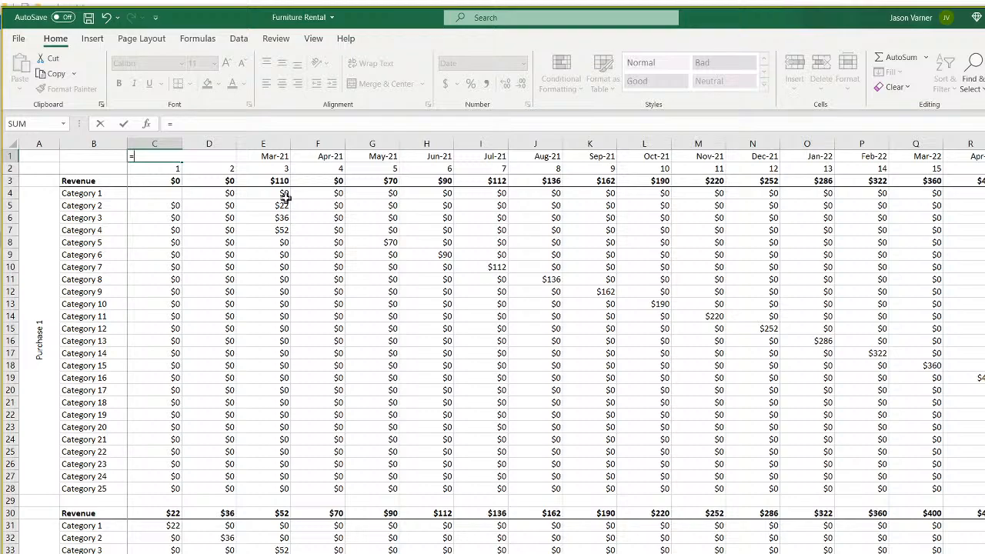
text(roundup()
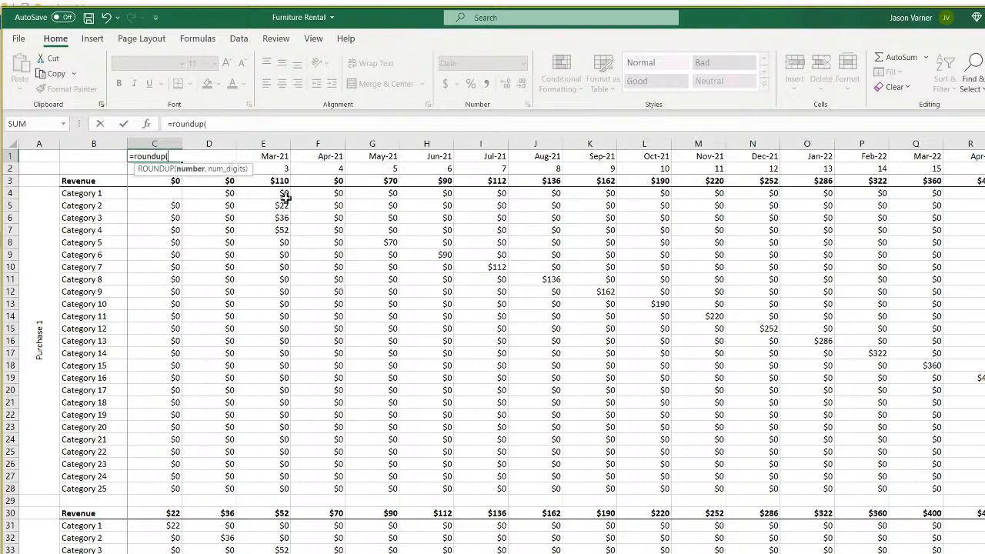
text(c2/)
text(12)
text())
key(Return)
key(Down)
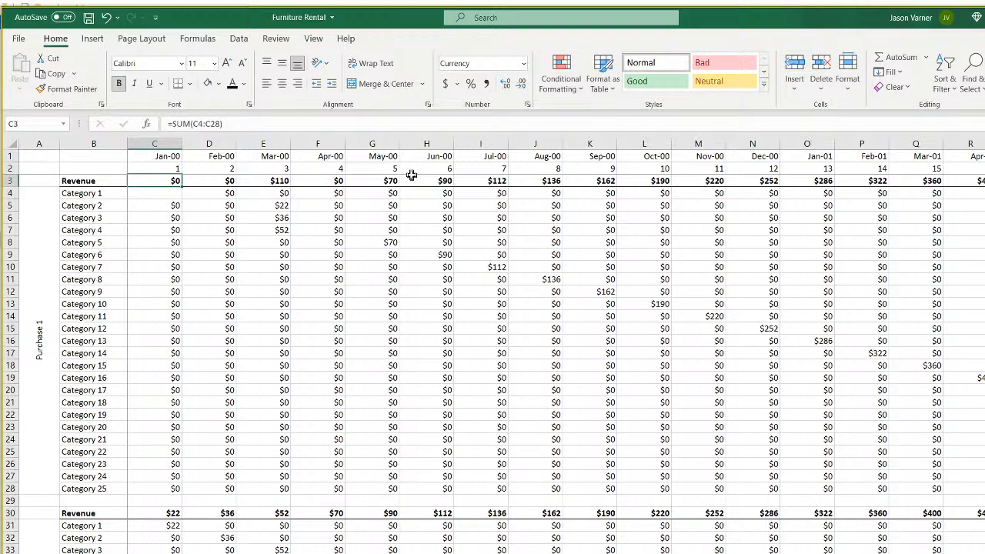
click(170, 157)
click(523, 65)
click(489, 85)
Fill the year formula across row 1 through the last month column.
drag(181, 162, 832, 166)
scroll(831, 165, right, 3)
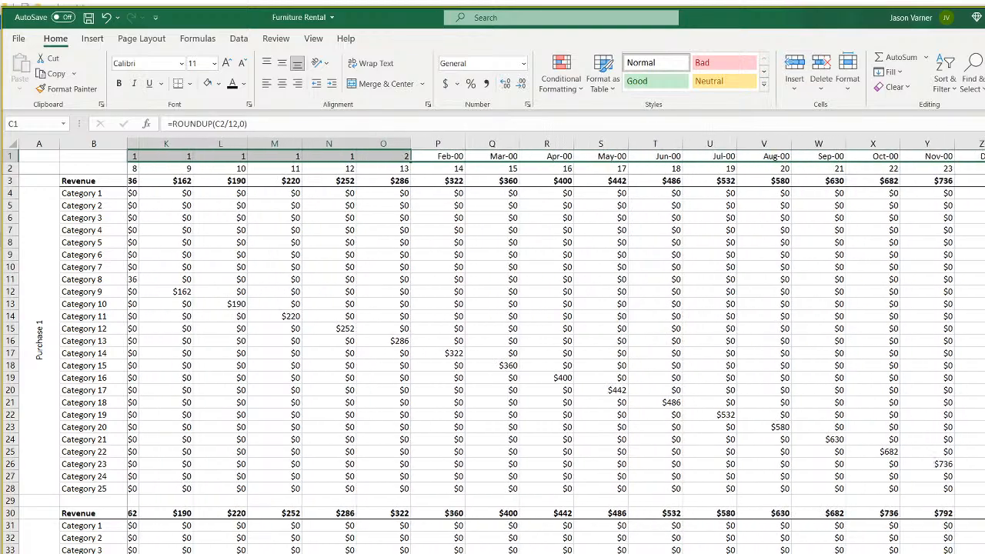
scroll(556, 346, right, 12)
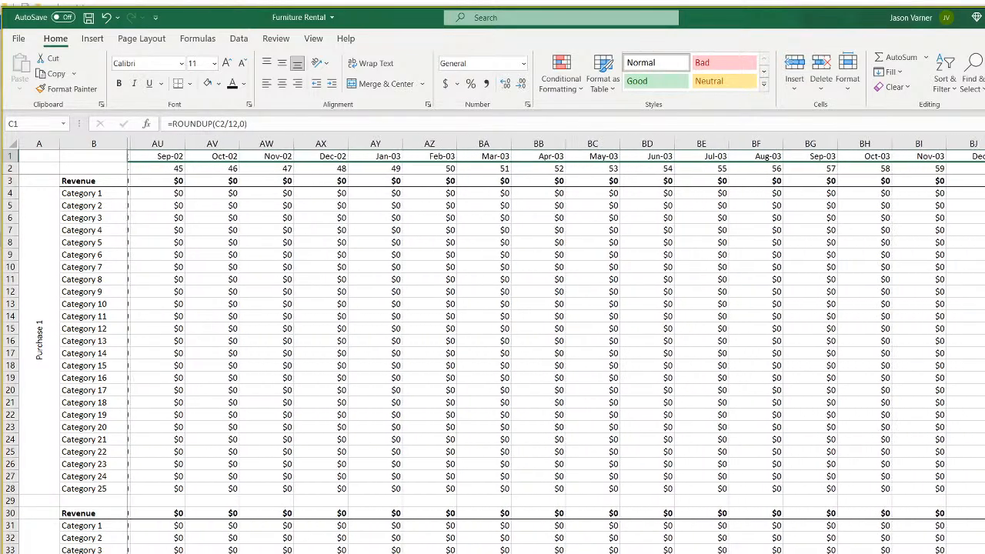
drag(983, 162, 983, 161)
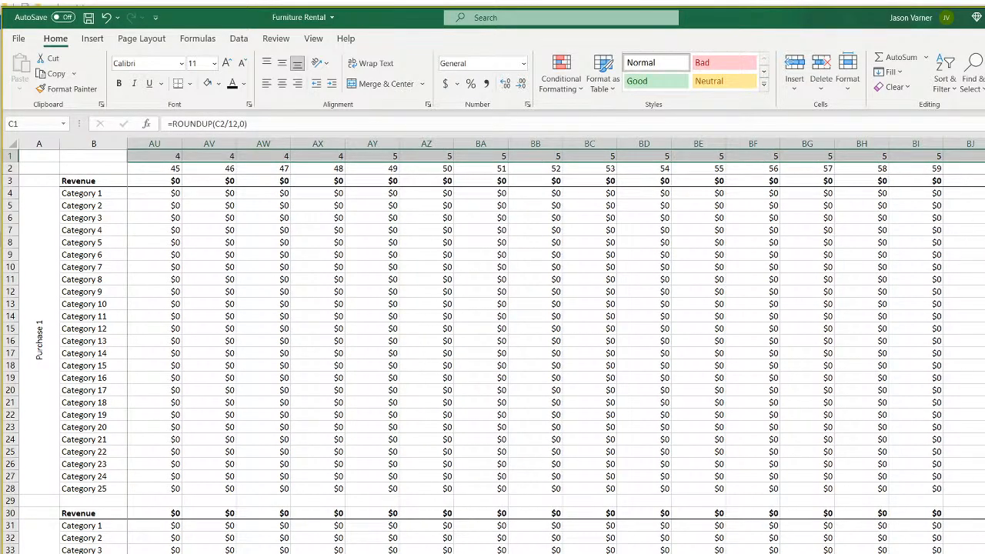
key(ctrl+BackSpace)
click(160, 192)
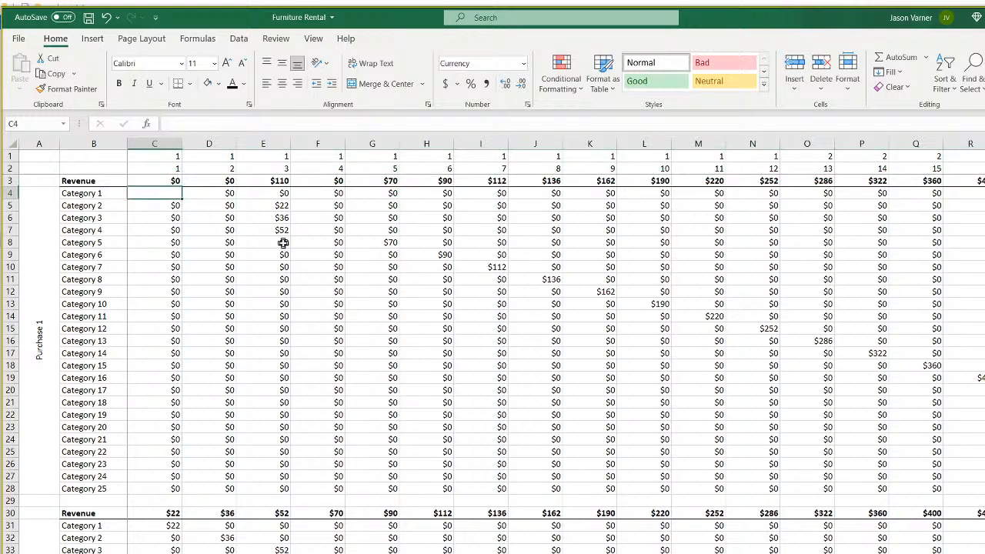
Type =index( and reference the Revenue Assumptions sheet, scrolled to its Rental Fees: Avg. per Day table.
key(BackSpace)
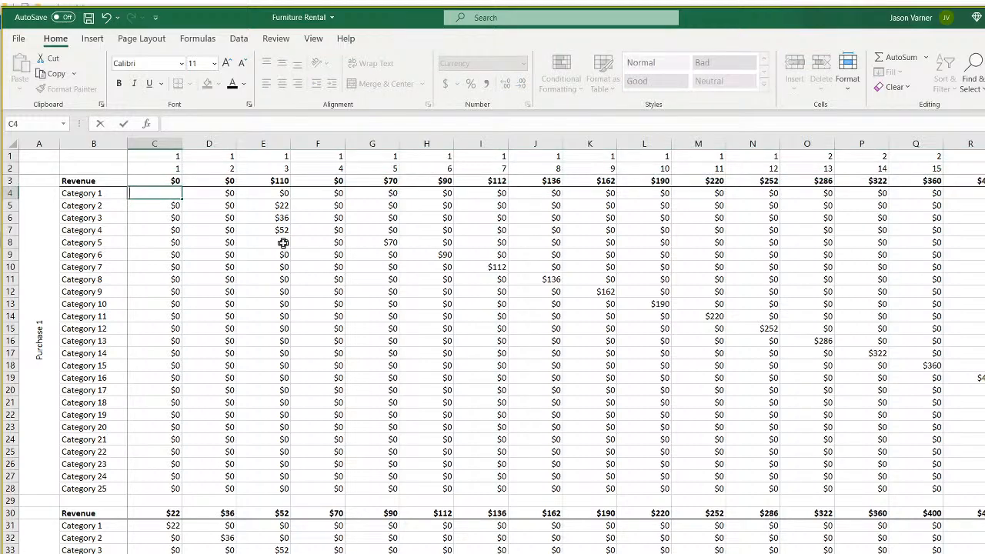
text(=index()
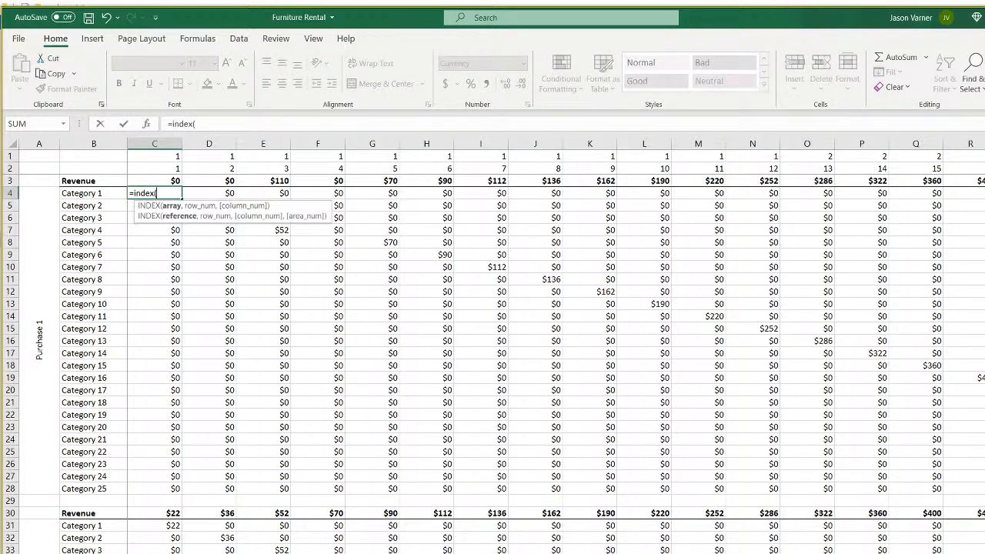
click(266, 552)
scroll(302, 465, down, 7)
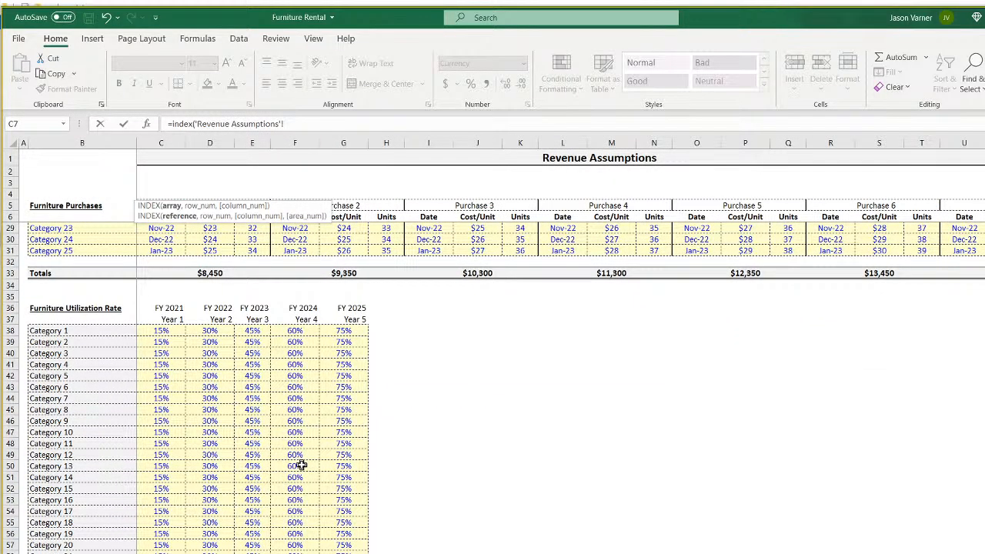
scroll(302, 465, down, 4)
scroll(302, 465, down, 4)
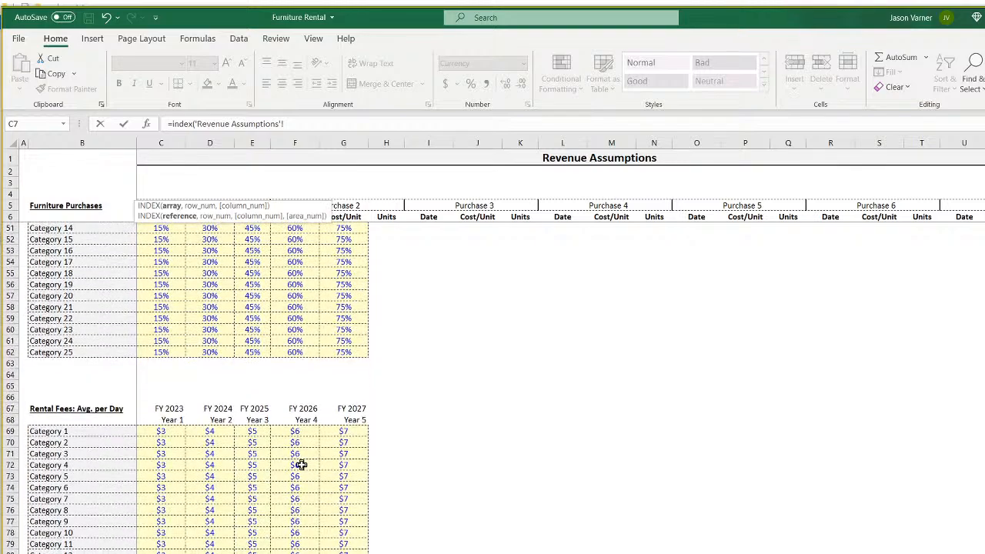
scroll(300, 465, down, 4)
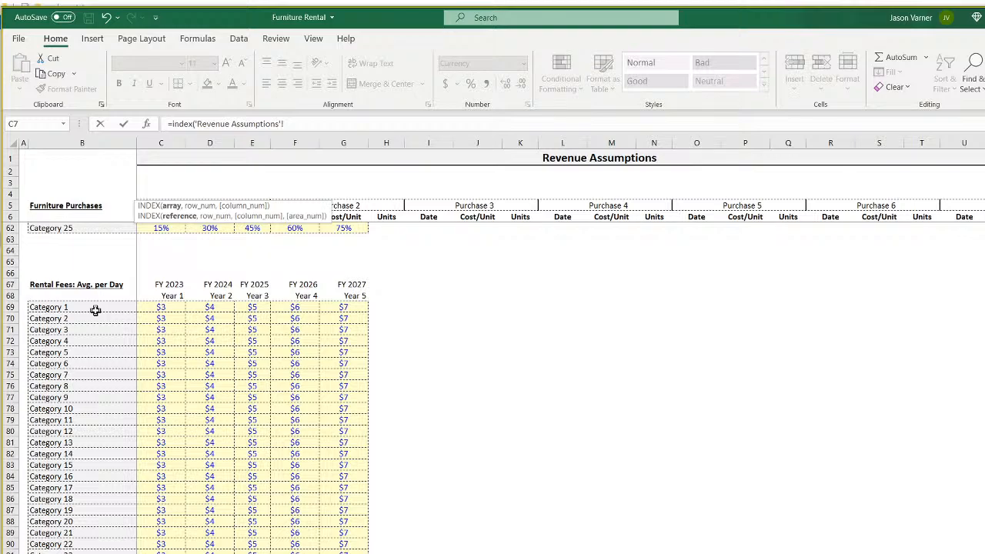
scroll(95, 310, up, 18)
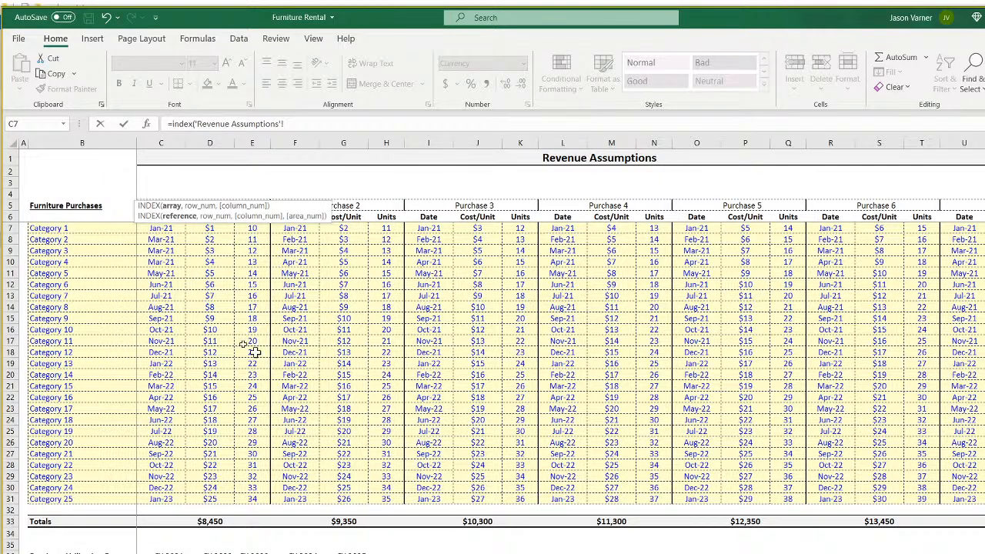
scroll(247, 452, down, 18)
scroll(198, 388, up, 4)
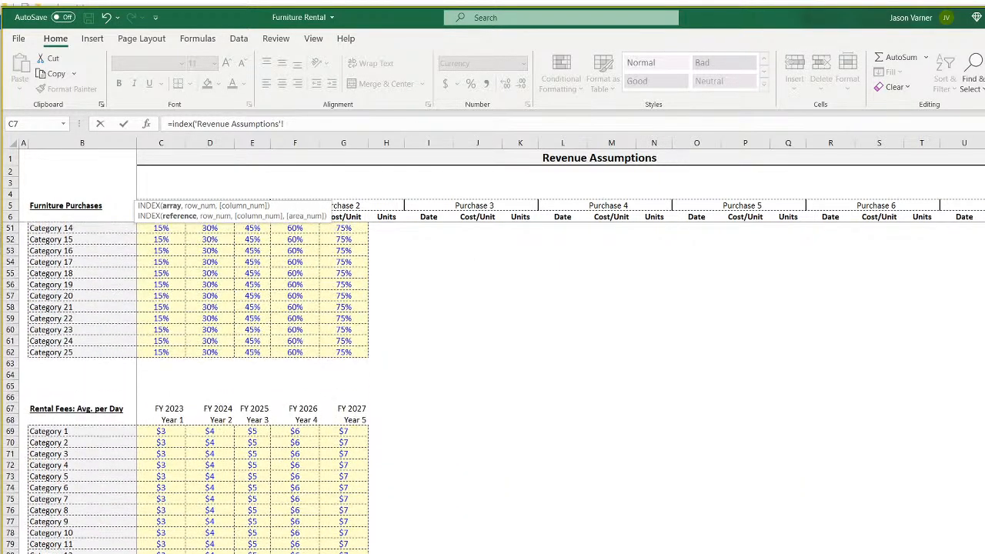
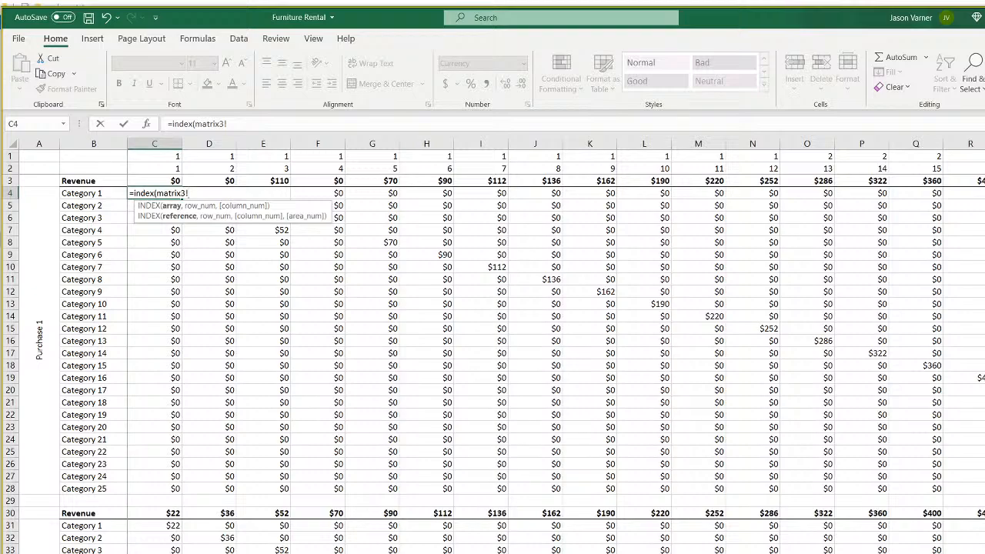
Clear C4 and start =INDEX( on Category 1's rental fees 'Revenue Assumptions'!C69:G69.
drag(250, 122, 75, 119)
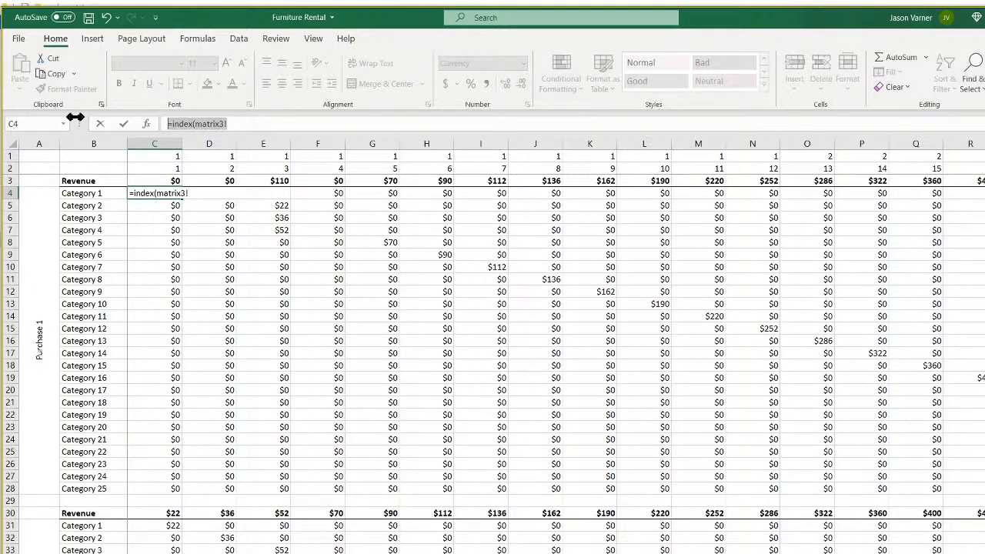
key(Delete)
key(Return)
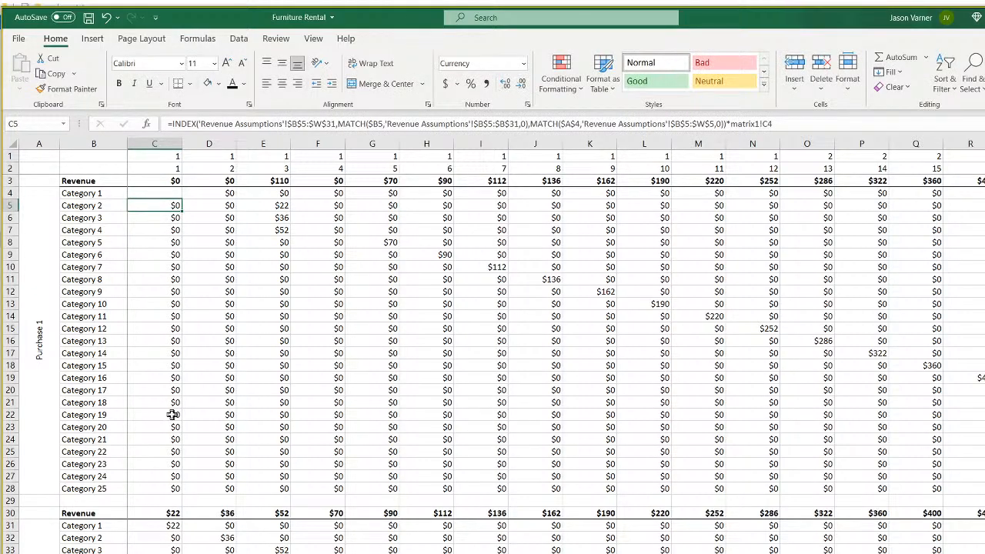
click(154, 192)
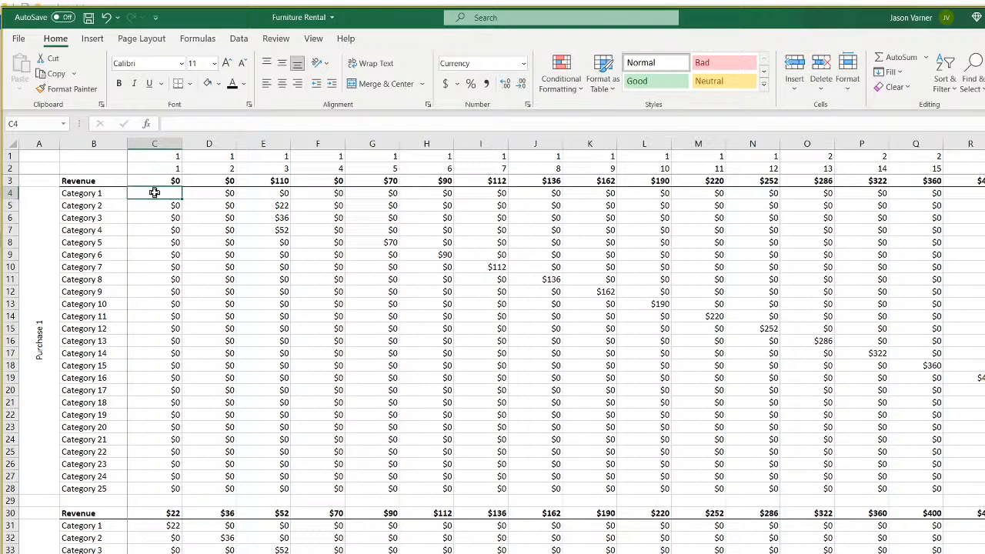
text(=index()
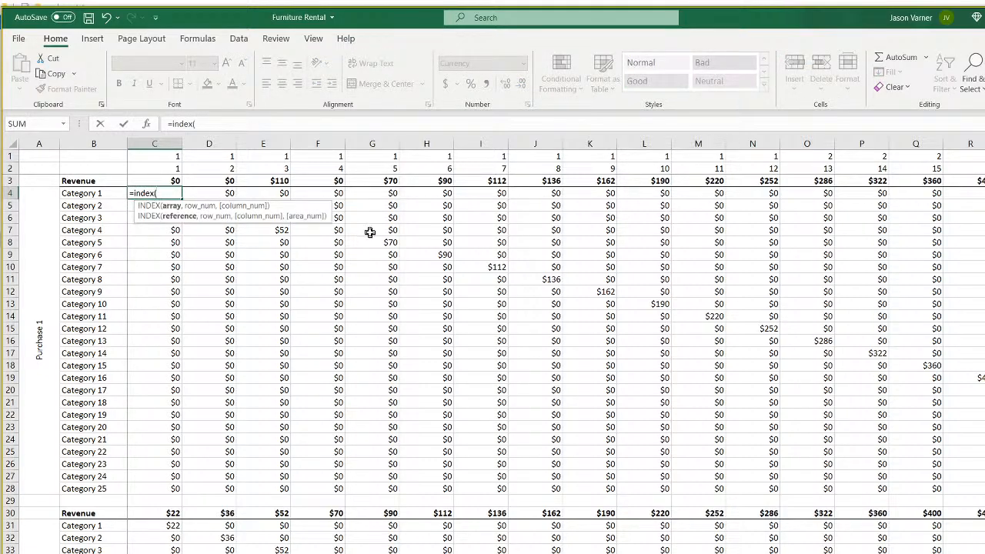
click(209, 553)
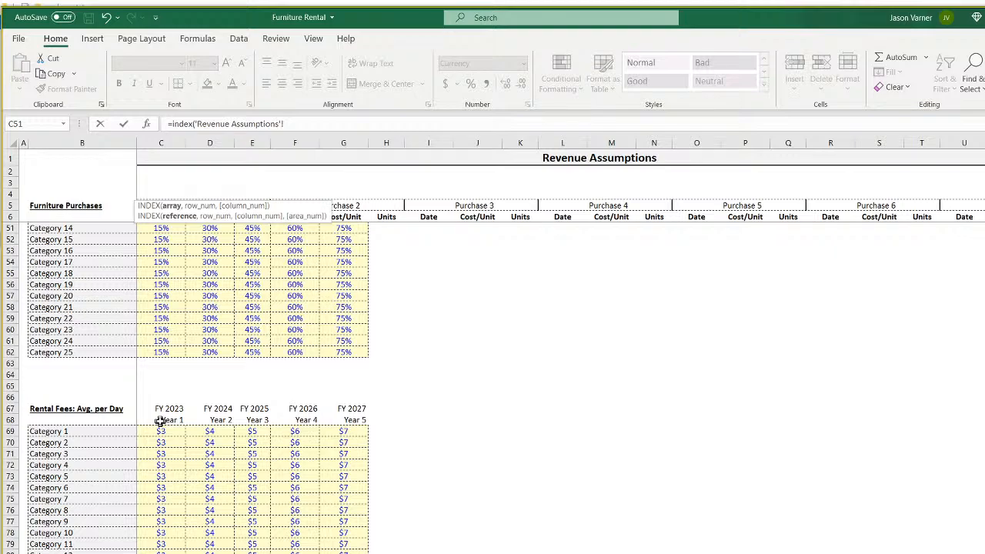
scroll(160, 420, down, 4)
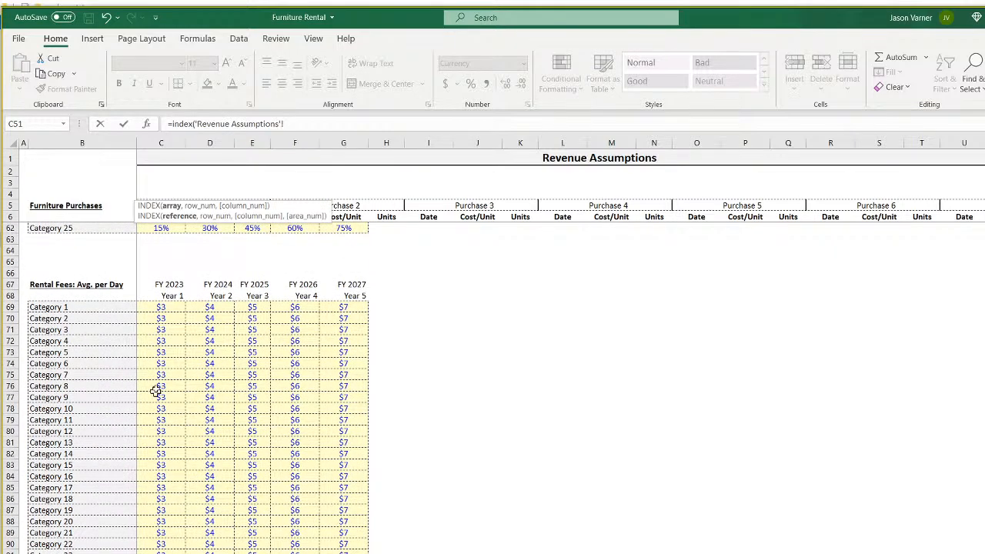
drag(156, 307, 359, 307)
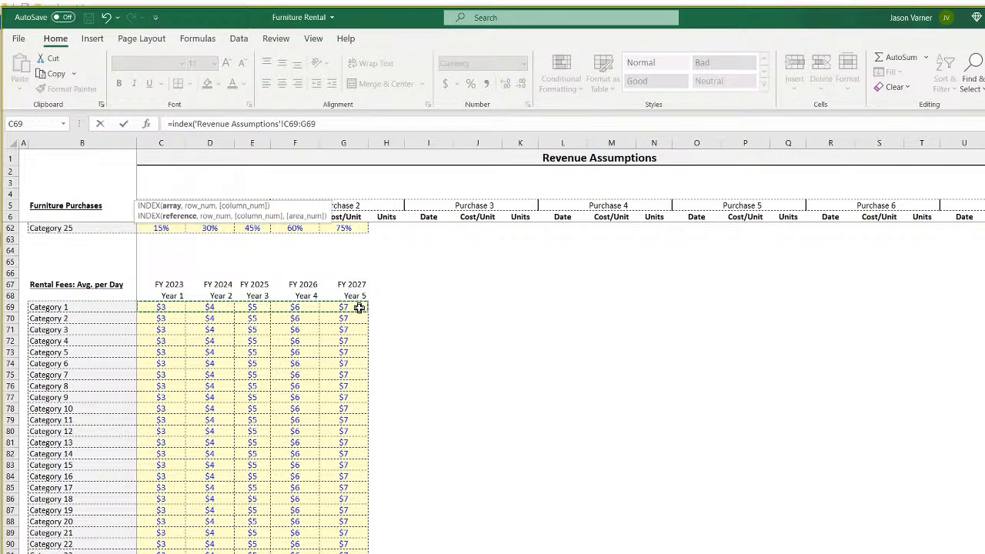
Complete the formula with MATCH(matrix3!C1,'Revenue Assumptions'!C67:G67,0) and commit it.
text(,,match()
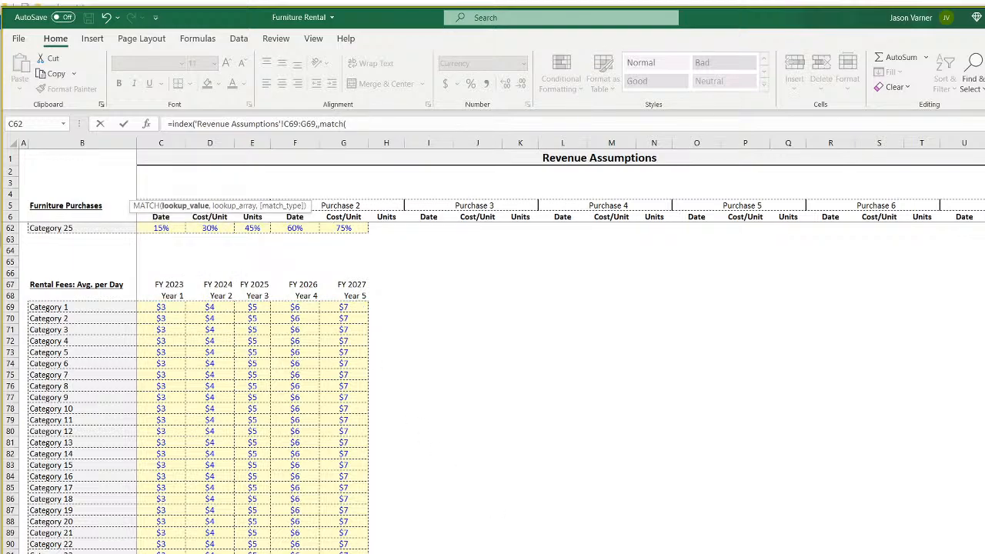
key(ctrl+Page_Up)
click(164, 155)
text(,)
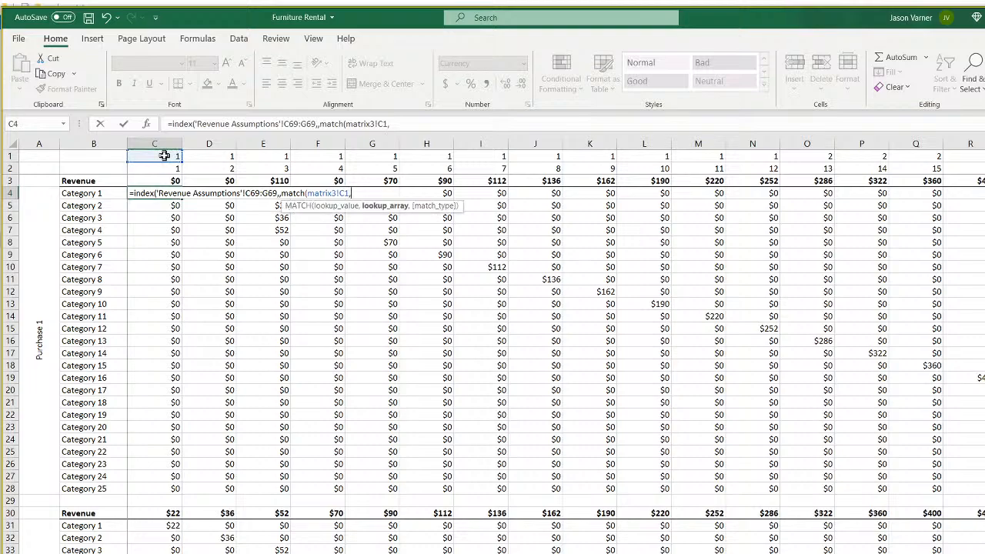
key(ctrl+Page_Down)
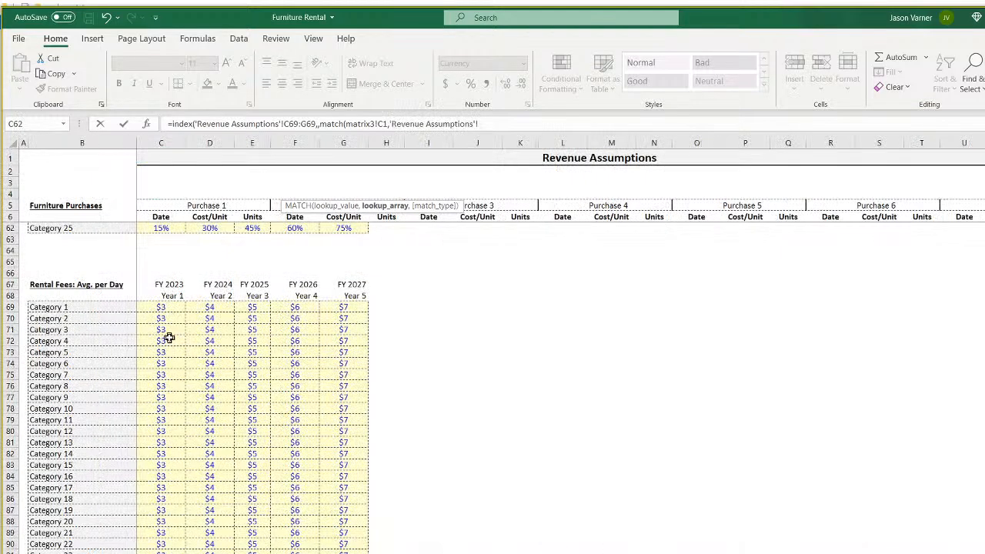
drag(161, 284, 357, 280)
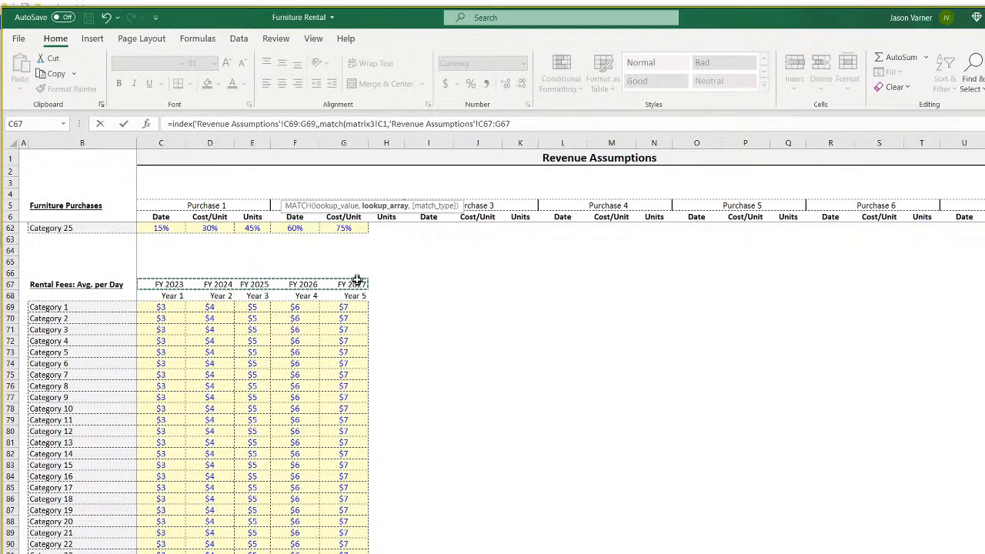
text(,0)
key(Return)
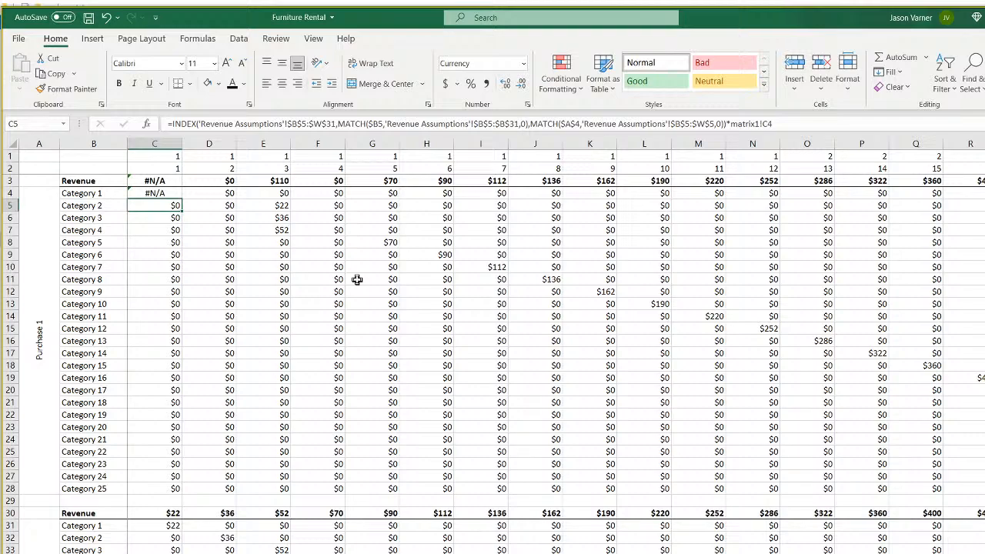
Anchor the INDEX fee range in C4's formula as $C$69:$G$69.
drag(93, 193, 112, 483)
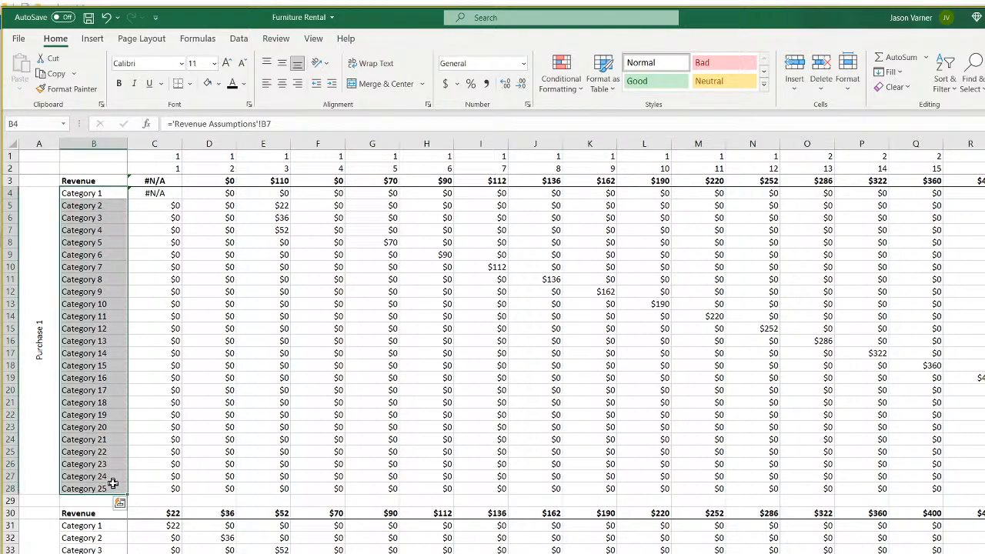
click(169, 193)
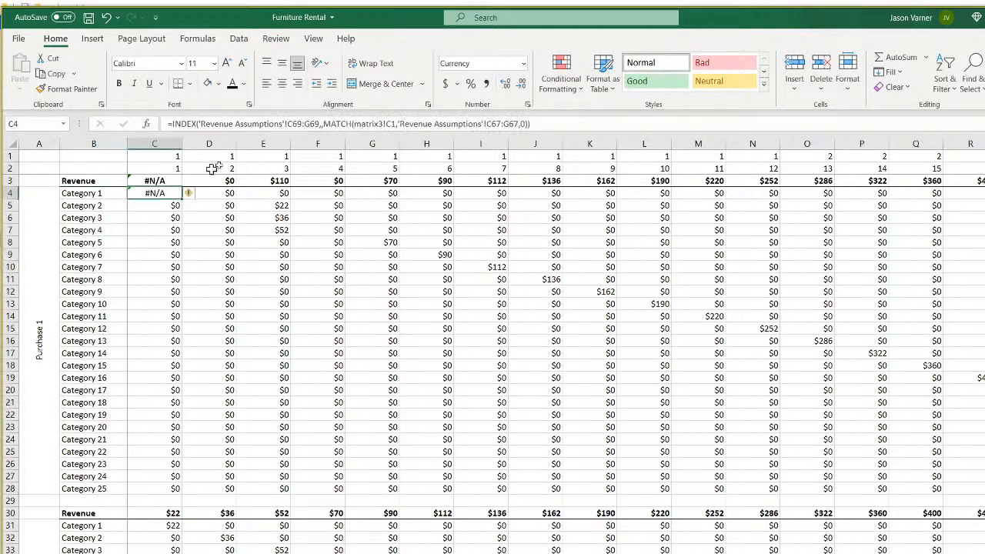
click(296, 124)
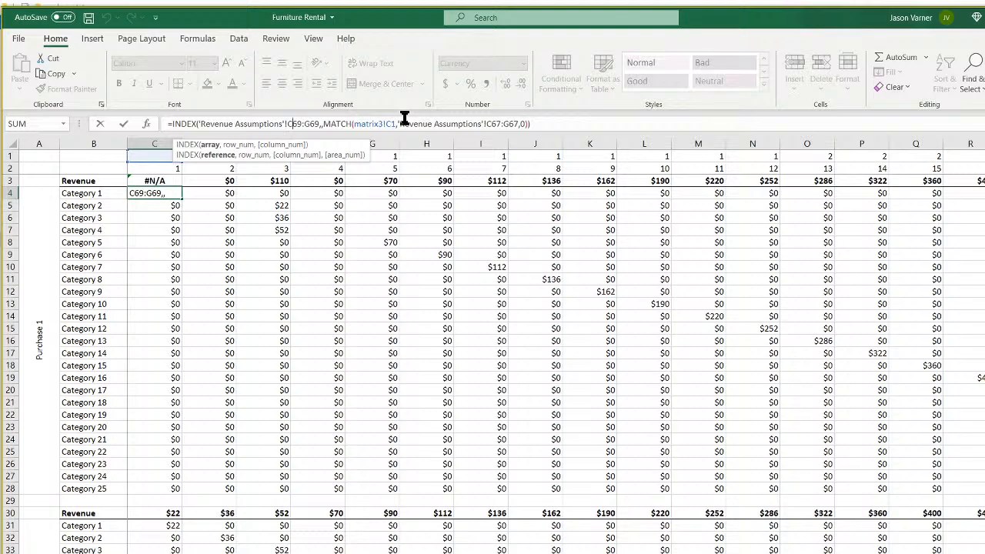
text($C)
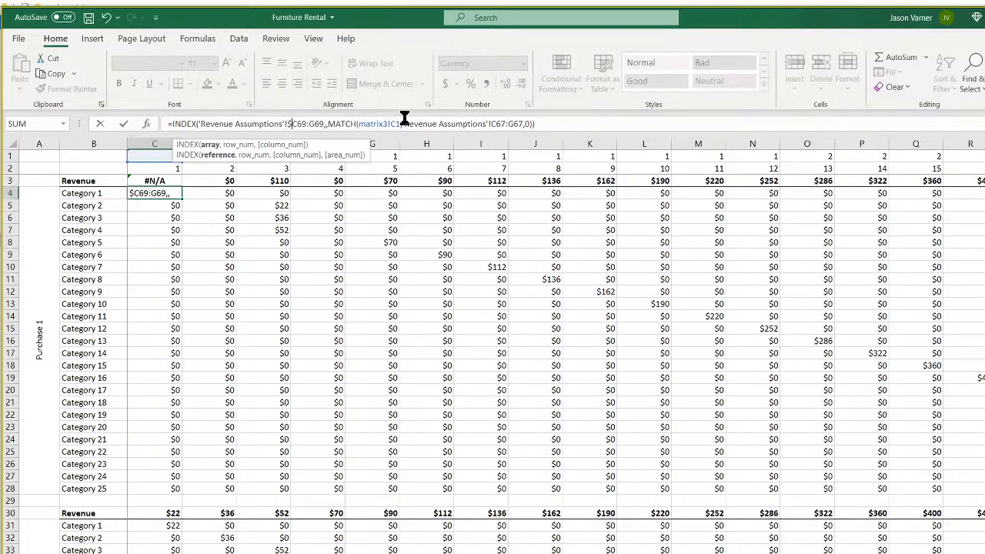
text($)
key(Right)
key(Right)
text($)
key(Right)
text($)
key(Right)
key(Right)
key(Right)
key(Right)
key(Right)
key(Right)
key(Right)
key(Right)
key(Right)
key(Right)
key(Right)
key(Right)
key(Right)
key(Right)
key(Right)
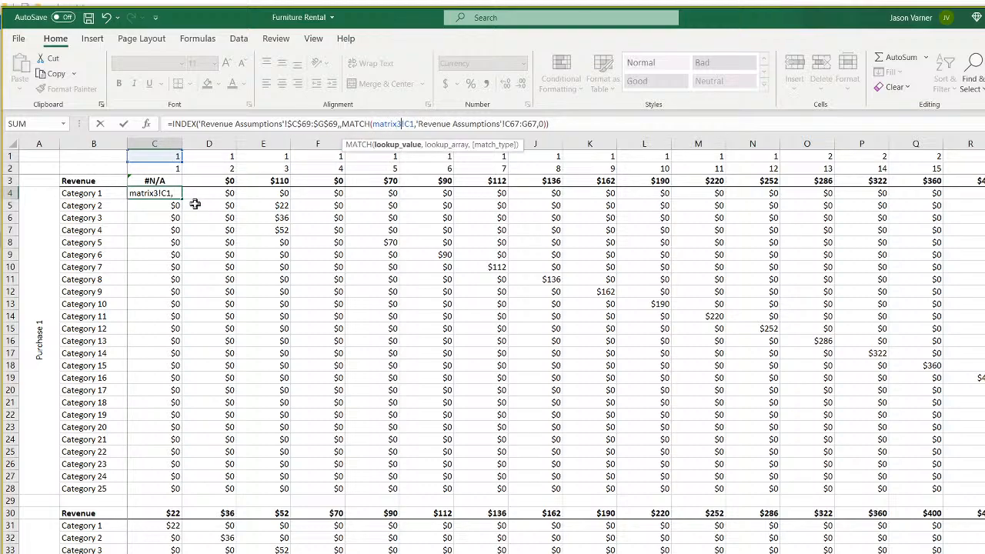
text($)
Drop the matrix3! prefix from the lookup value and anchor the MATCH range as $C$67:$G$67.
key(BackSpace)
key(BackSpace)
key(BackSpace)
key(BackSpace)
key(BackSpace)
key(BackSpace)
key(BackSpace)
key(BackSpace)
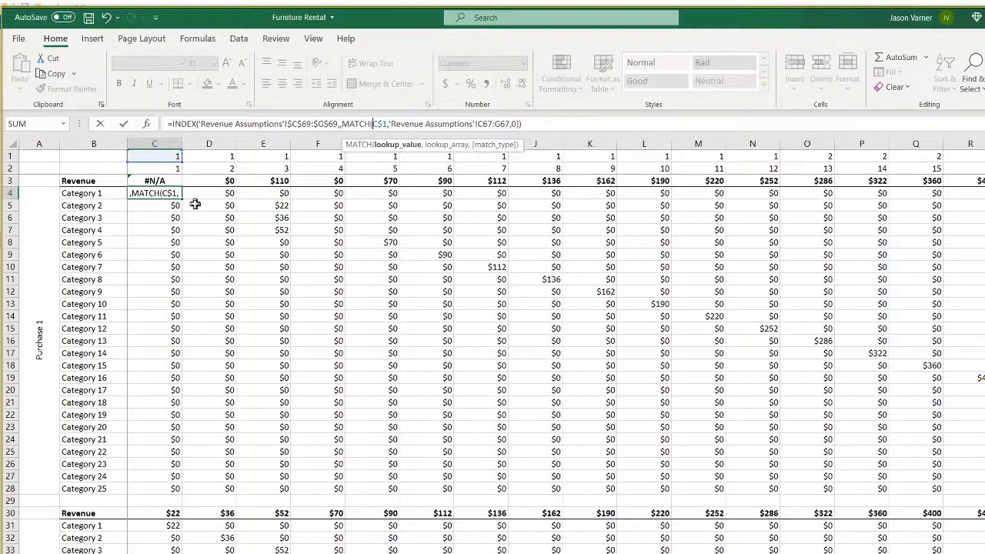
key(Right)
key(Right)
key(Right)
key(Right)
key(Right)
key(Right)
key(Right)
key(Right)
key(Right)
key(Right)
key(Right)
key(Right)
key(Right)
key(Right)
key(Right)
key(Right)
key(Right)
key(Right)
key(Right)
key(Right)
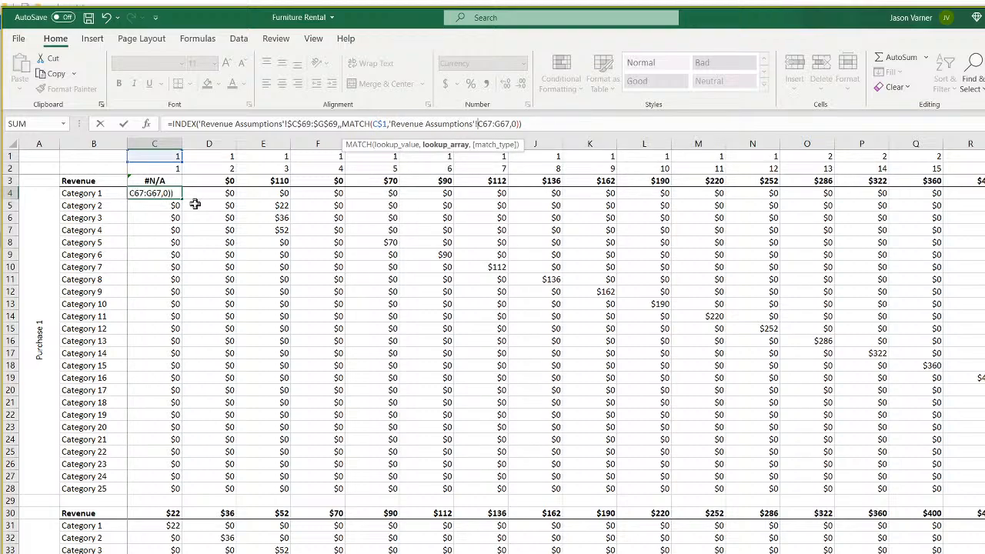
text($)
key(Right)
text($)
key(Right)
key(Right)
key(Right)
text($)
key(Right)
text($)
key(Return)
key(Down)
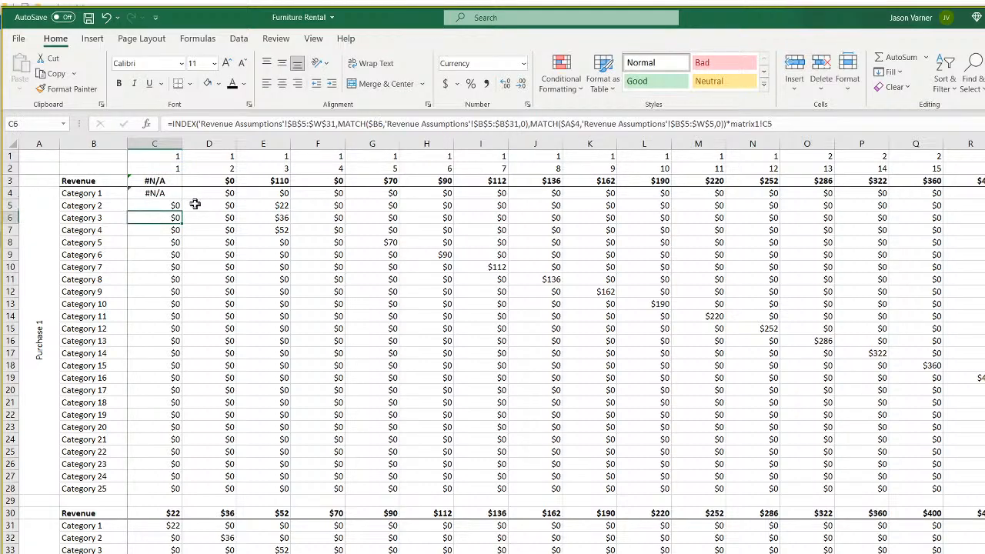
click(170, 193)
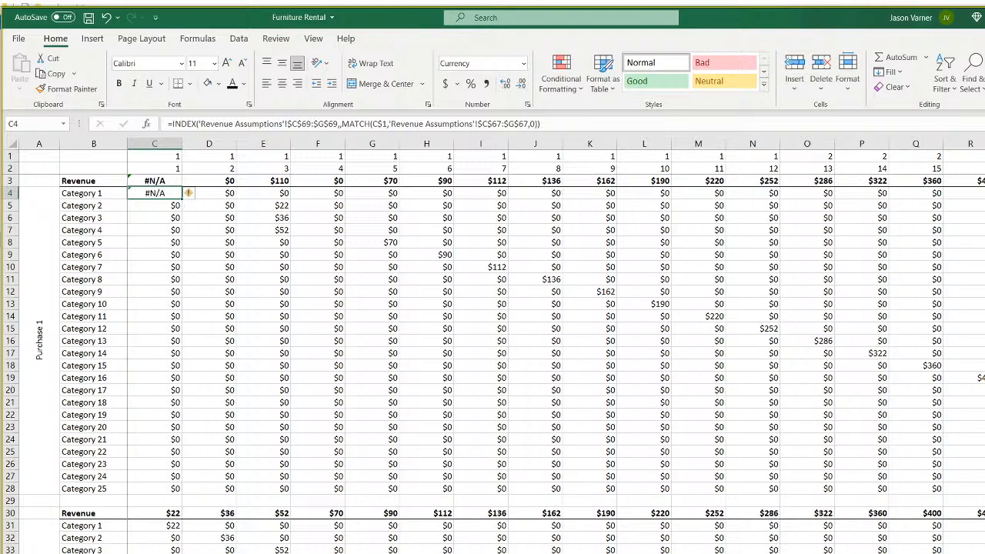
Clear All from rows 30–182 below the Purchase 1 block, then go to the total purchases sheet.
click(5, 513)
drag(5, 512, 5, 553)
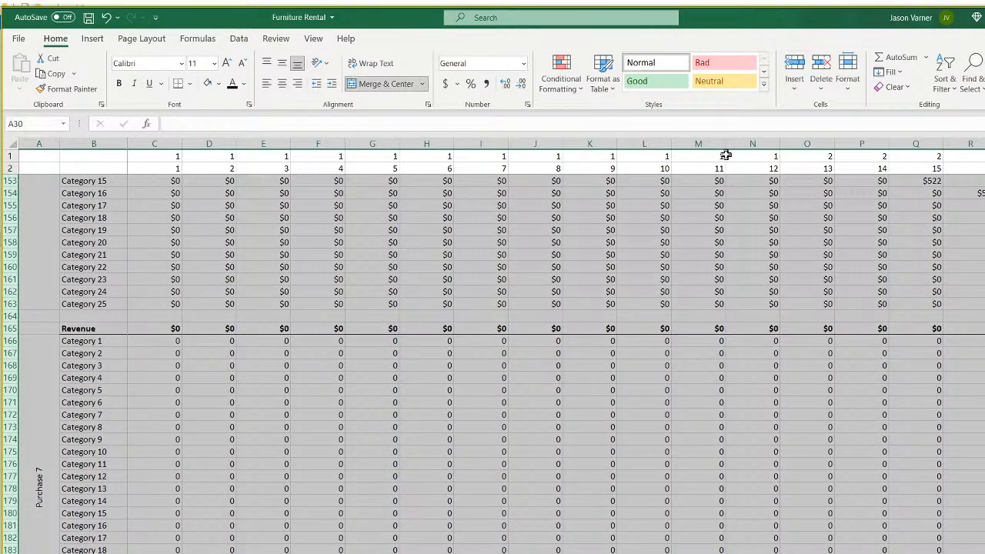
click(896, 88)
click(908, 104)
scroll(310, 404, up, 20)
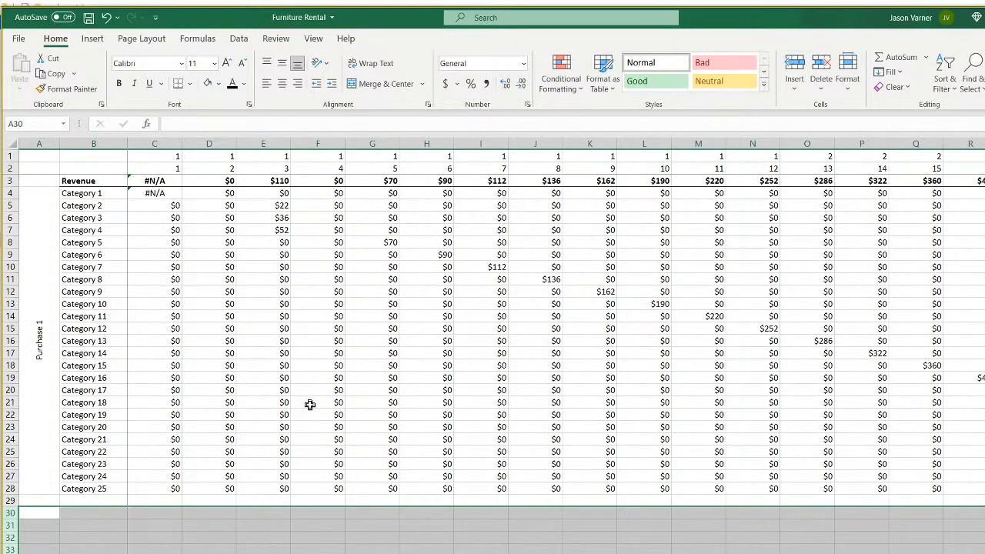
click(156, 192)
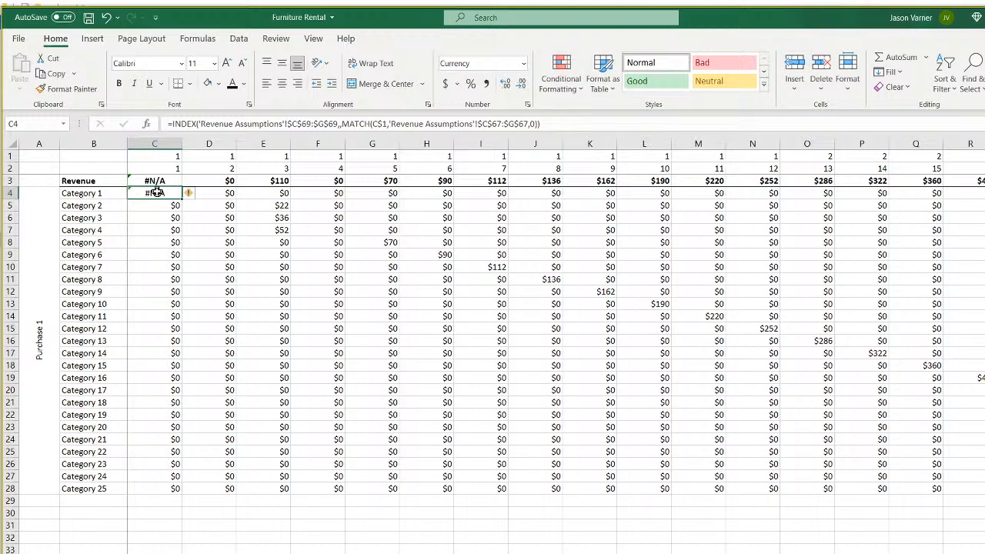
click(162, 552)
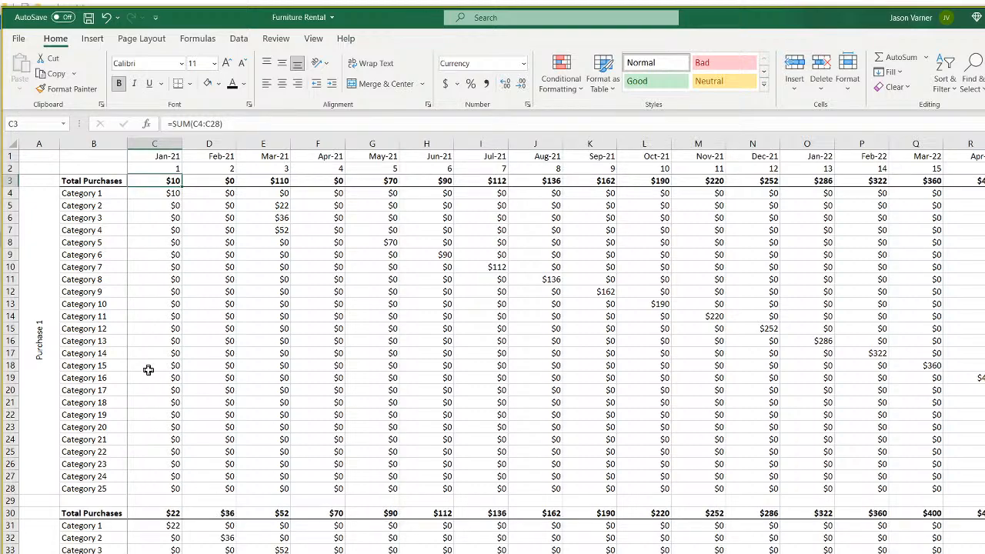
Compare the SUMIFS unit formulas in C3:F3 of Purchase Group 1, then return to the matrix sheet.
click(266, 552)
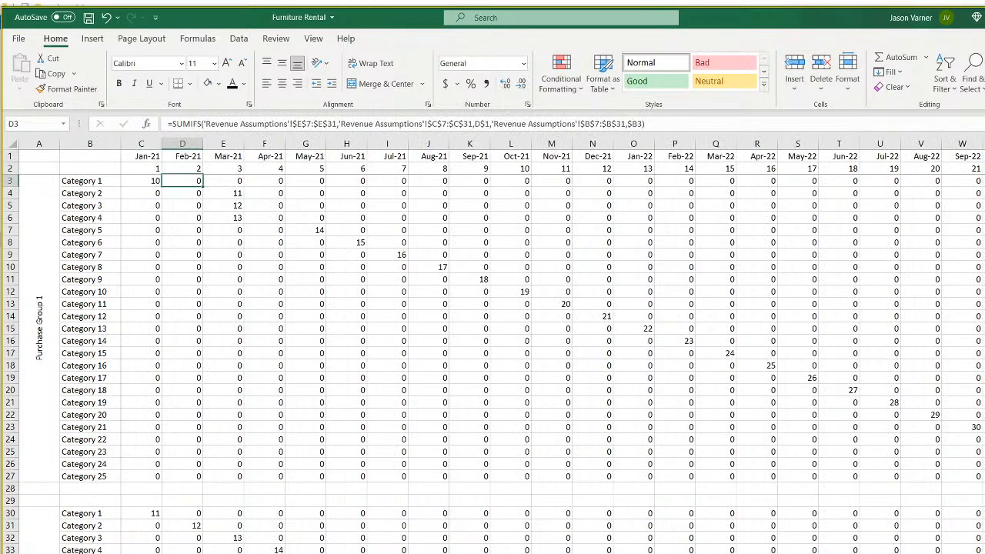
click(148, 182)
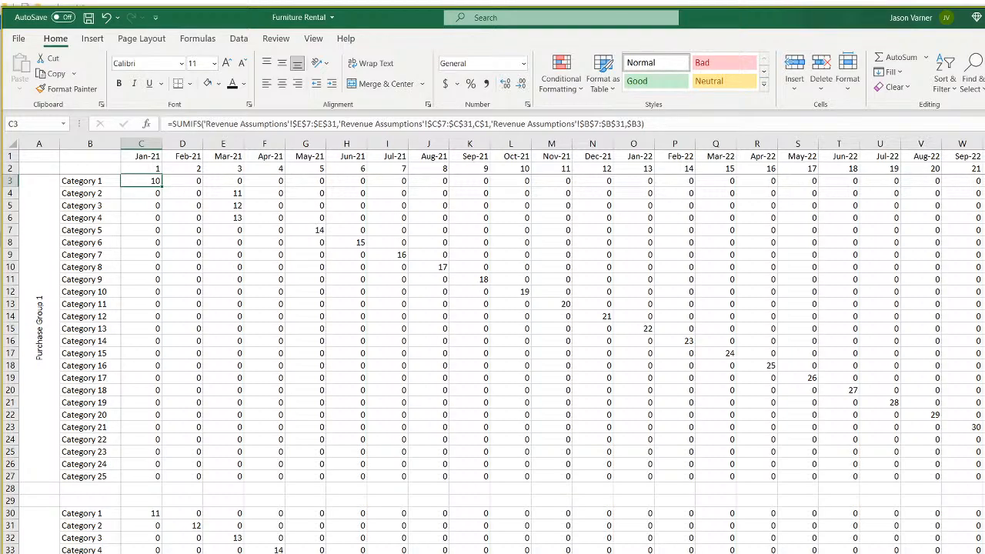
right_click(319, 552)
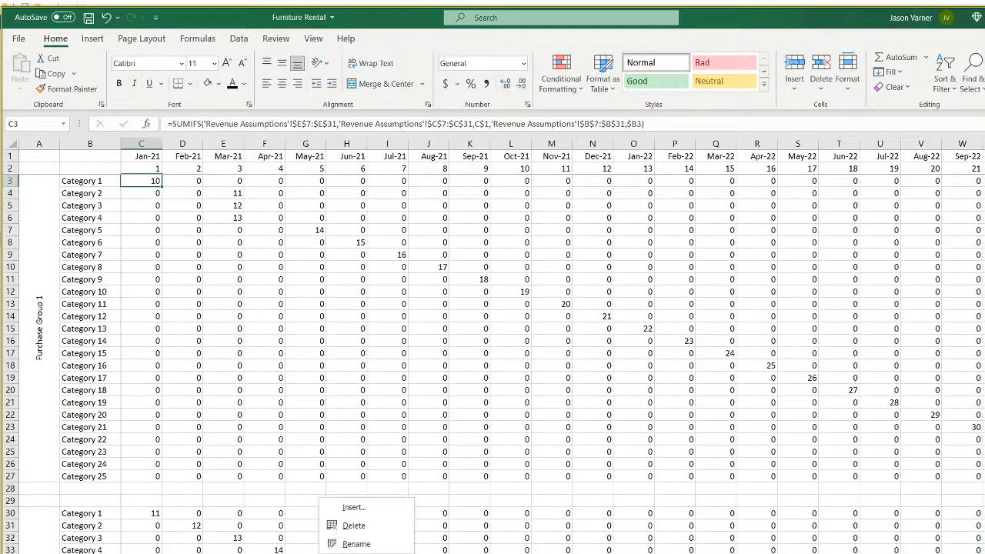
click(157, 184)
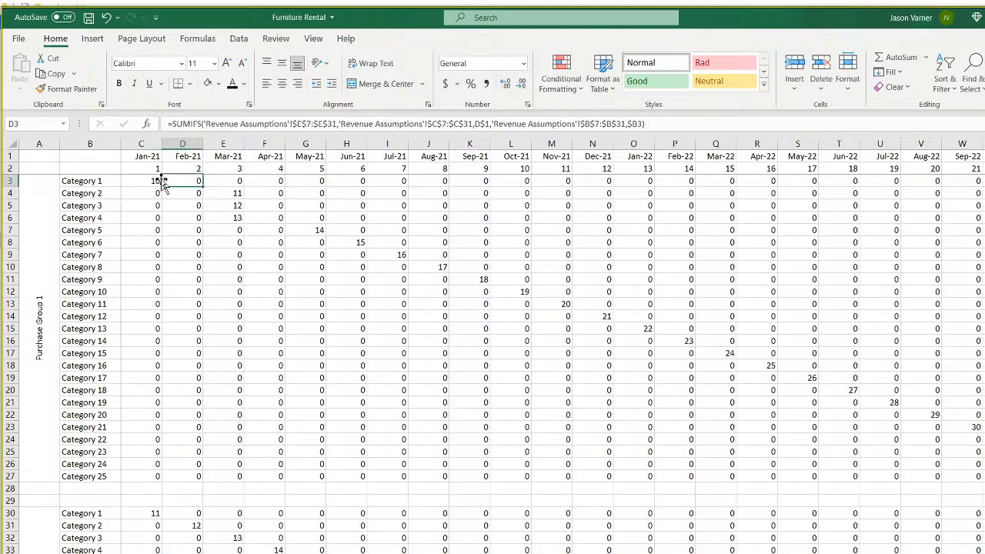
click(176, 181)
click(233, 181)
click(268, 180)
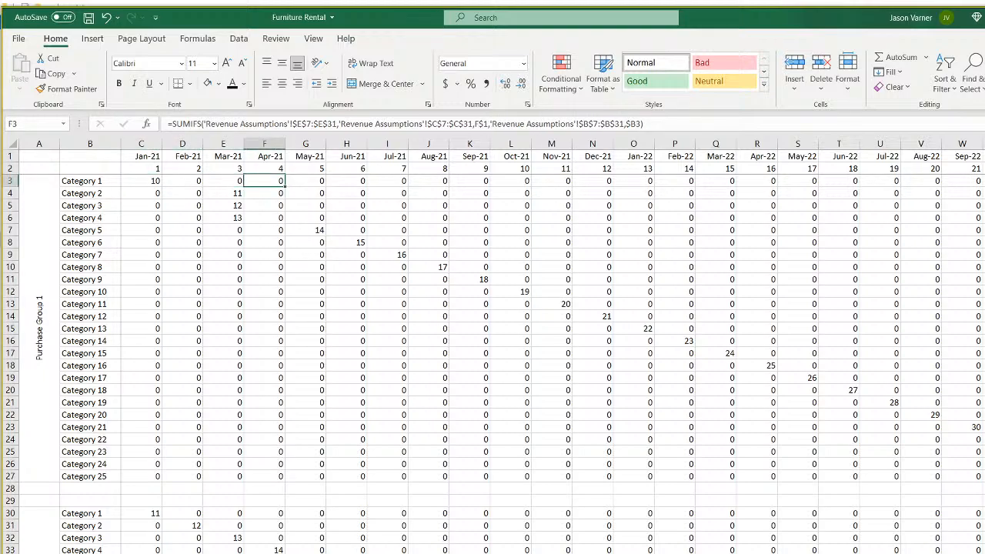
click(230, 552)
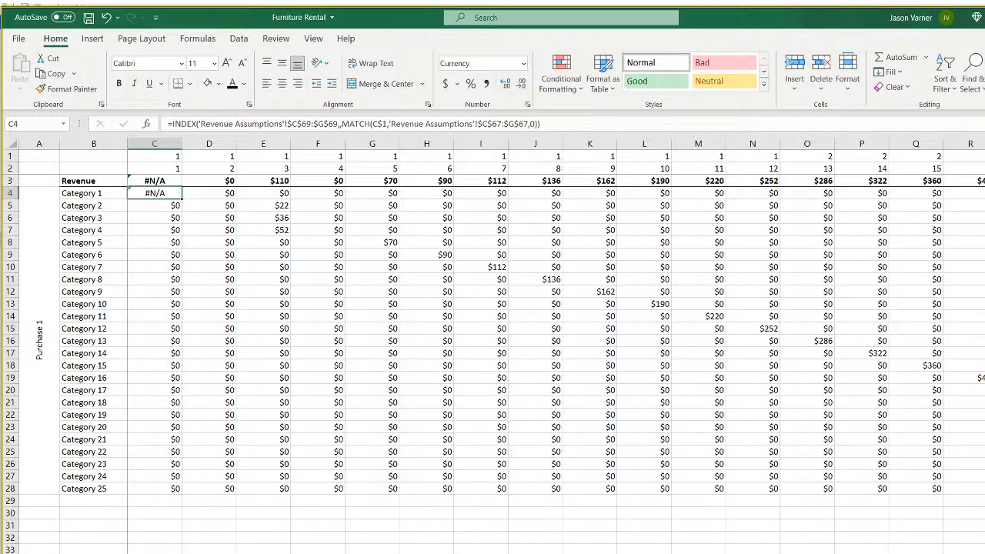
Trace C4's references and change its MATCH range to $C$68:$G$68 so it returns $3.
key(ctrl+bracketleft)
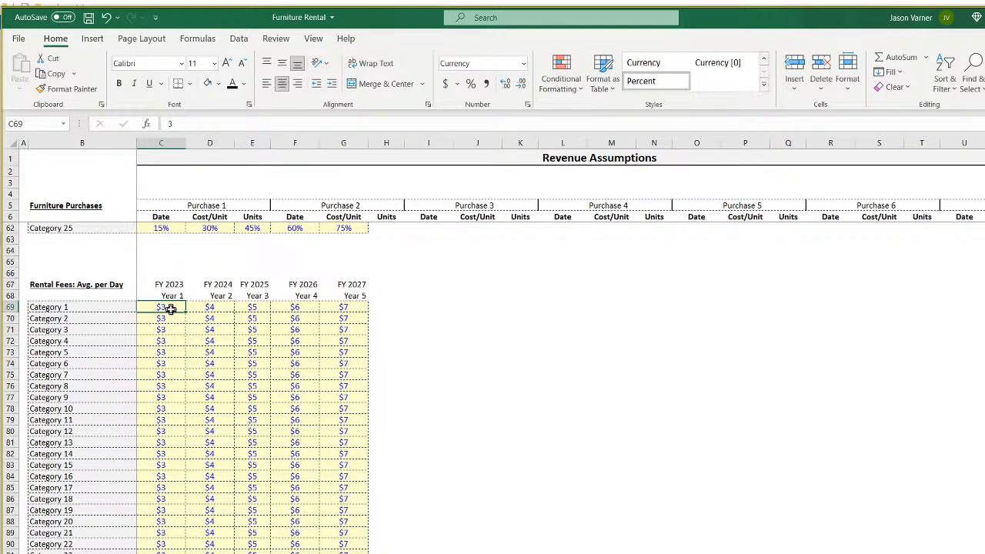
drag(170, 307, 347, 304)
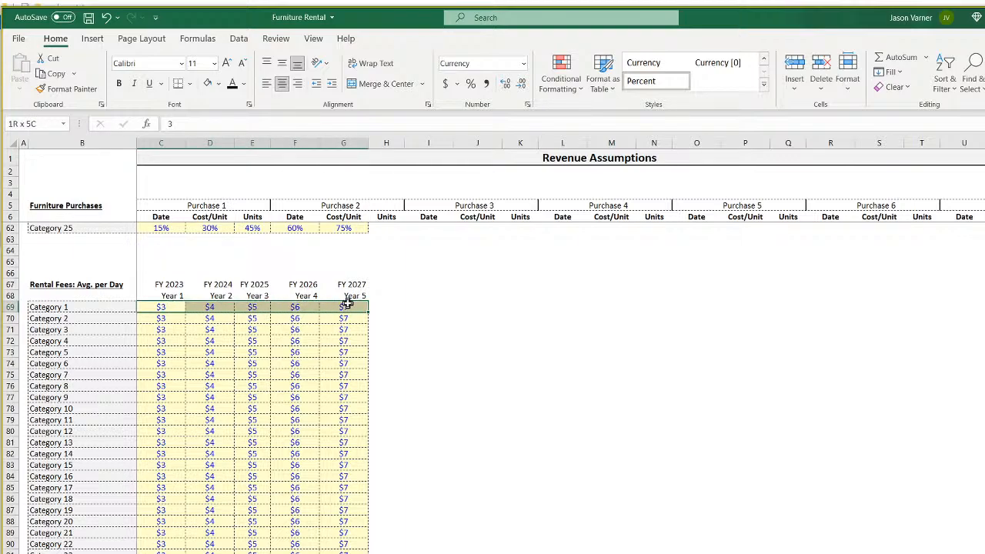
click(171, 297)
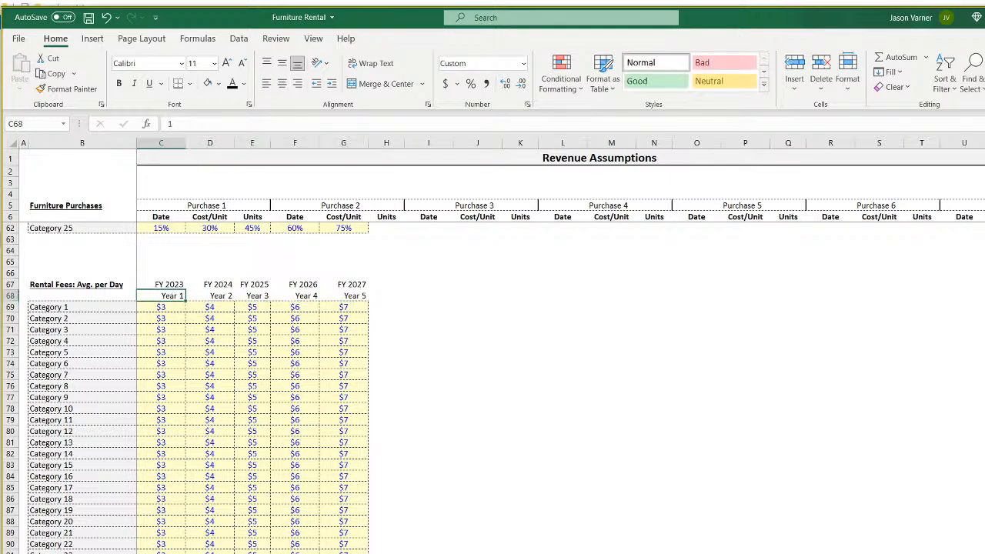
key(ctrl+Page_Down)
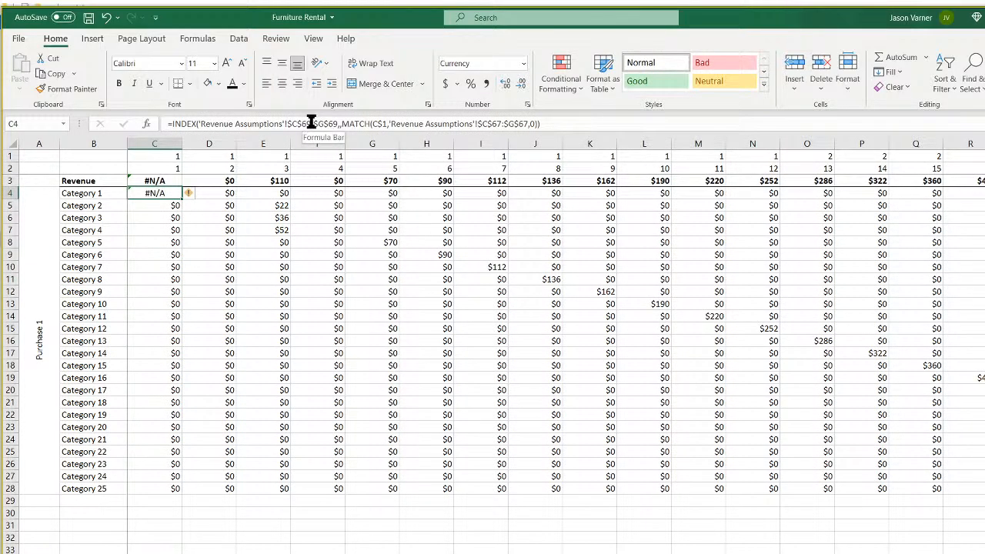
click(511, 123)
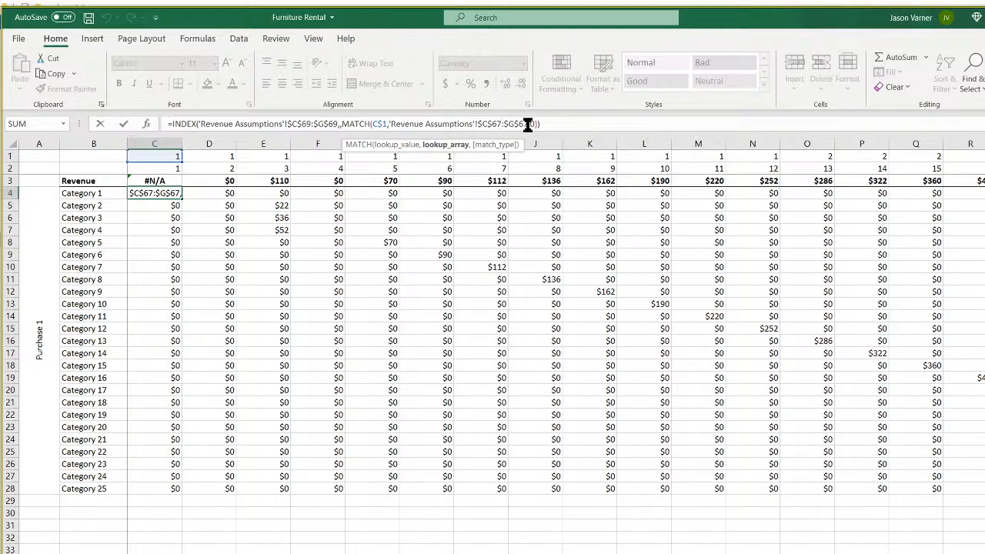
key(BackSpace)
text(8)
key(BackSpace)
text(8)
key(Return)
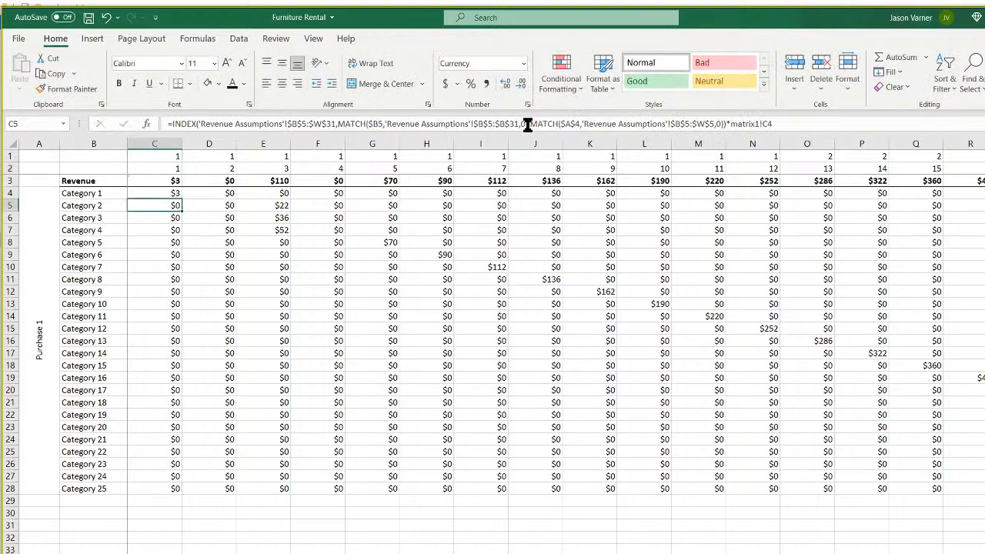
click(176, 193)
Fill the Category 1 revenue formula from C4 across the grid to column I.
drag(182, 198, 485, 491)
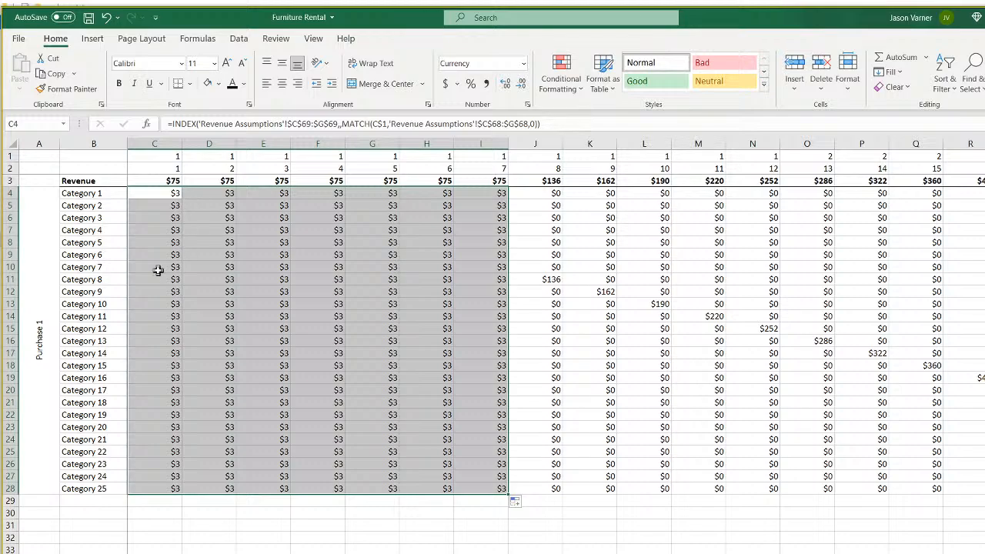
click(158, 270)
click(239, 282)
click(173, 192)
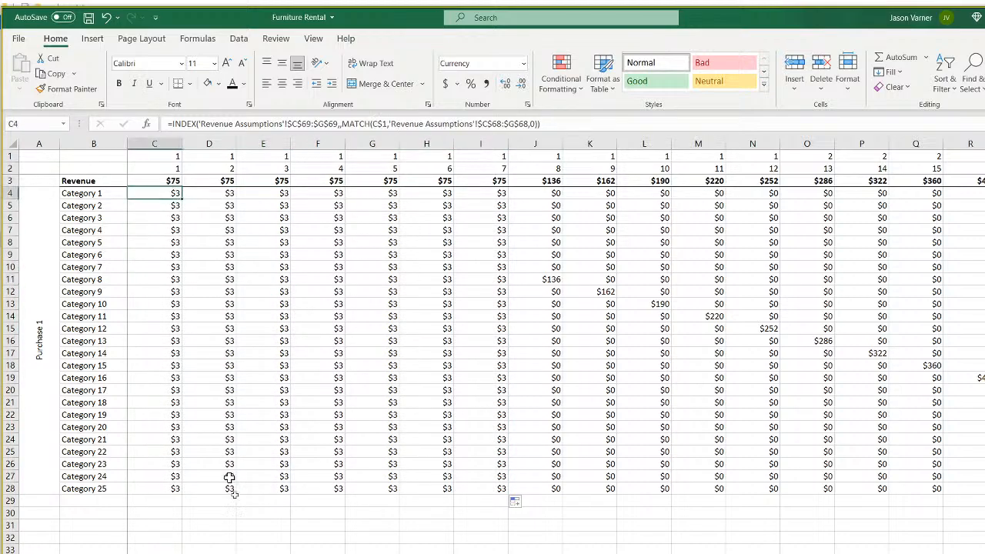
Extend rising Year 1 test fees down the categories in Revenue Assumptions C69:C89.
click(234, 553)
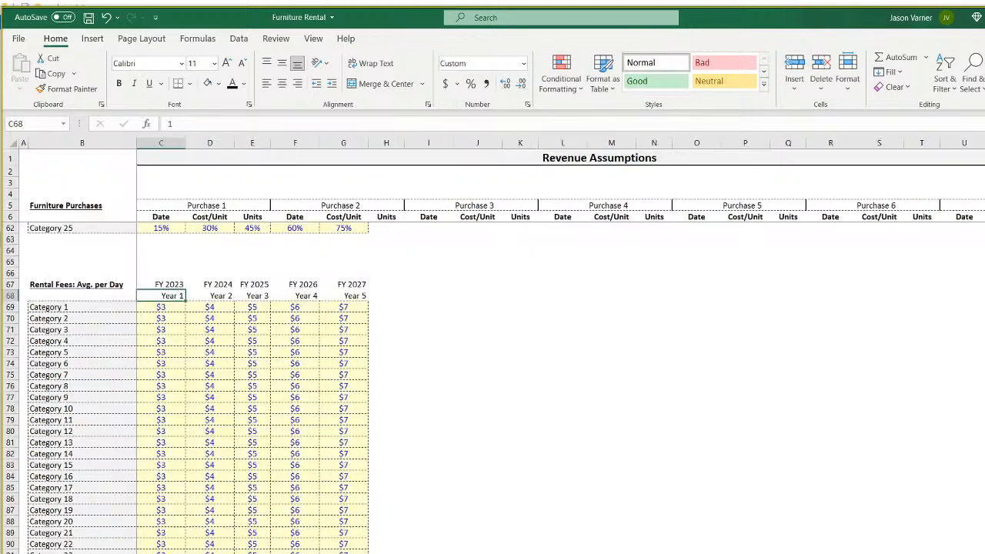
click(174, 318)
key(Down)
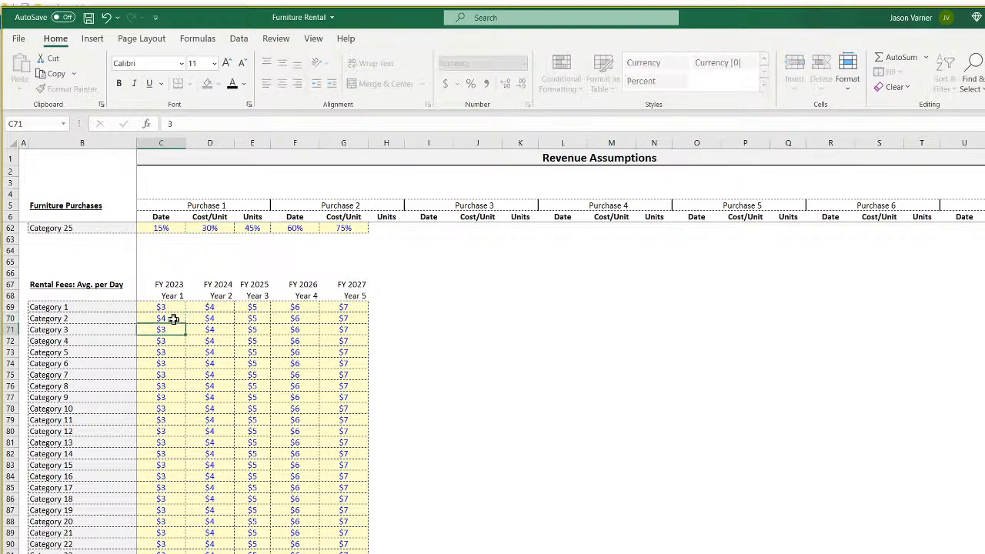
drag(175, 310, 189, 550)
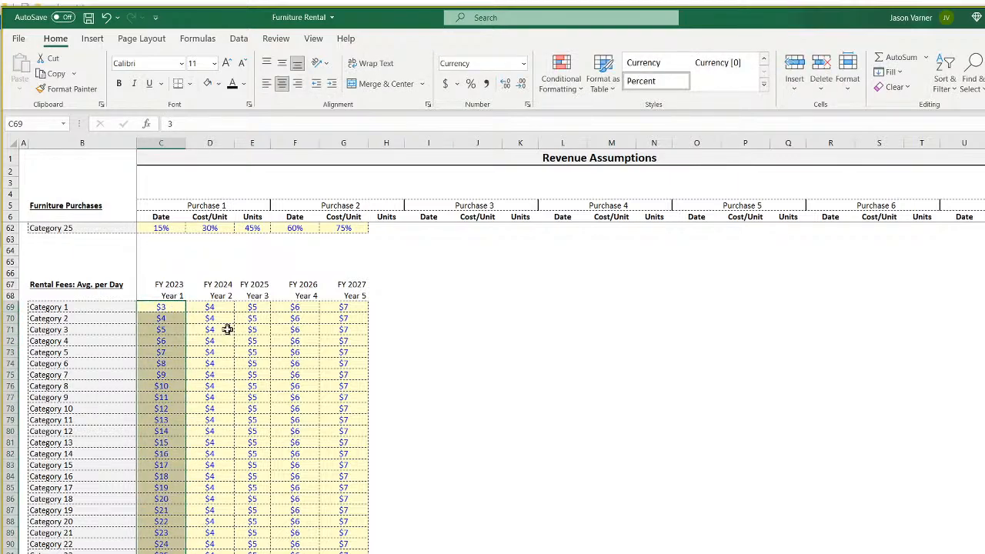
Make the INDEX fee row relative and fill C4 down to C28, returning $3–$27.
key(ctrl+Page_Down)
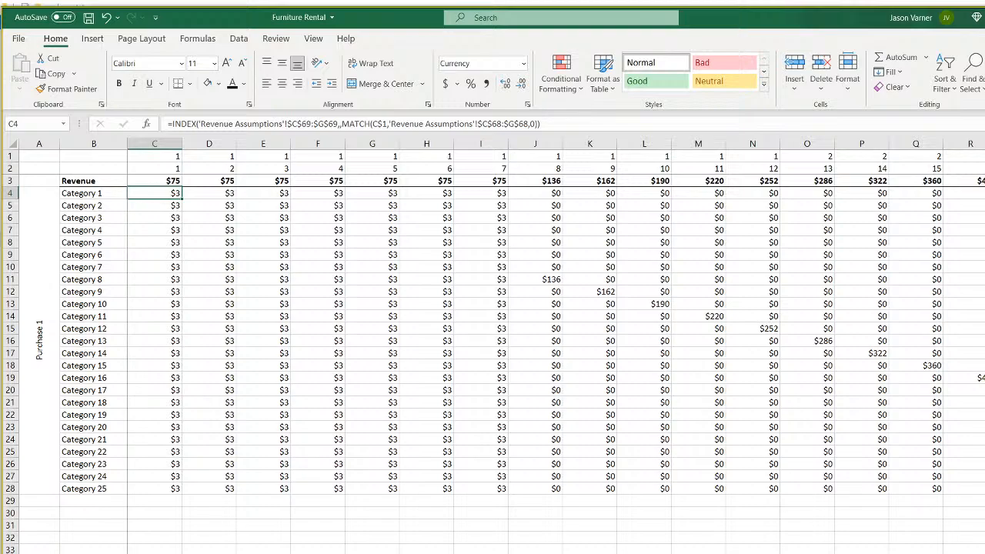
click(161, 206)
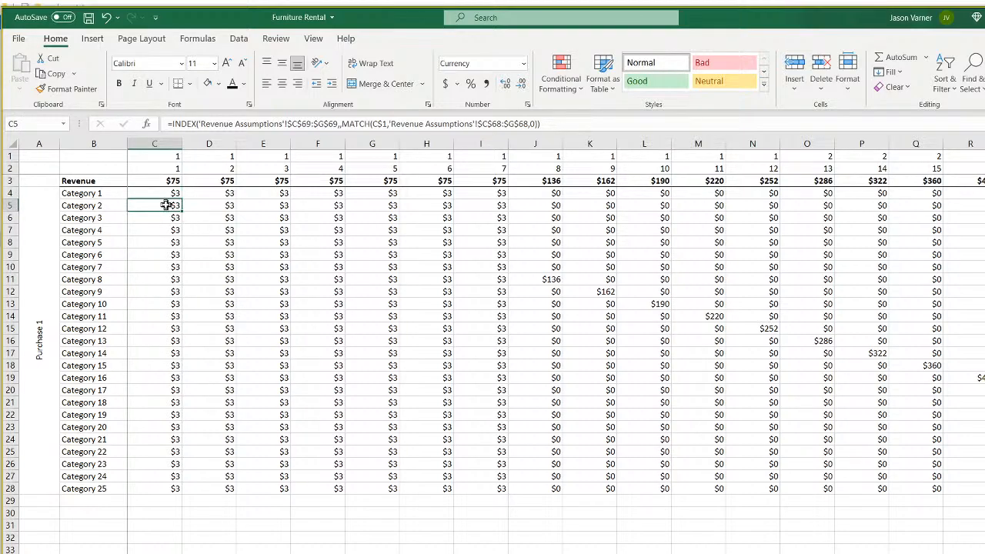
key(F2)
key(Return)
click(167, 193)
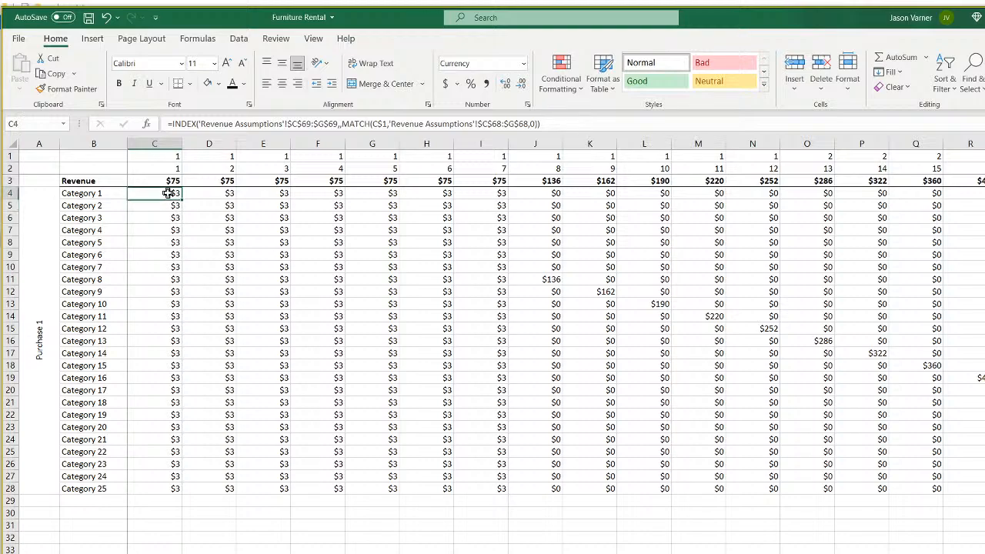
key(F2)
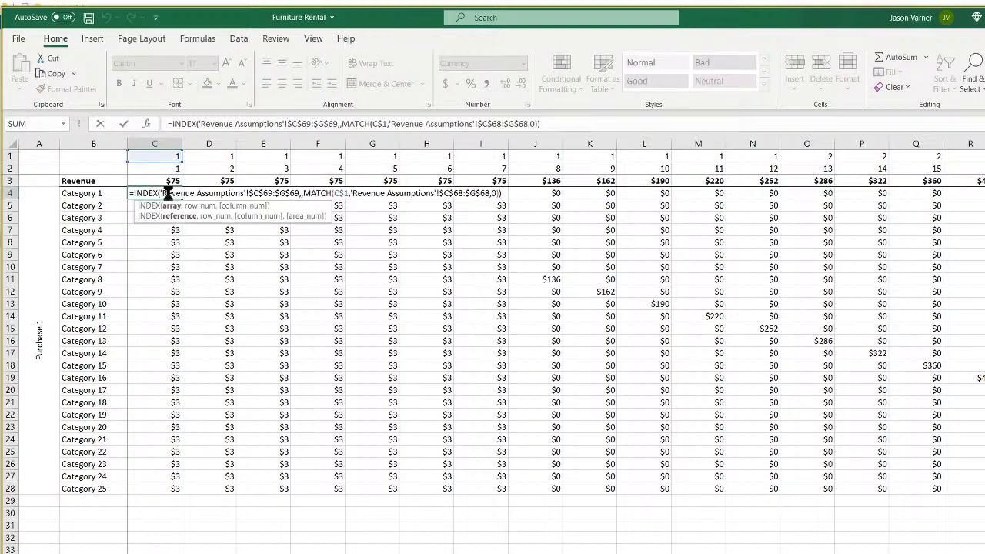
click(301, 123)
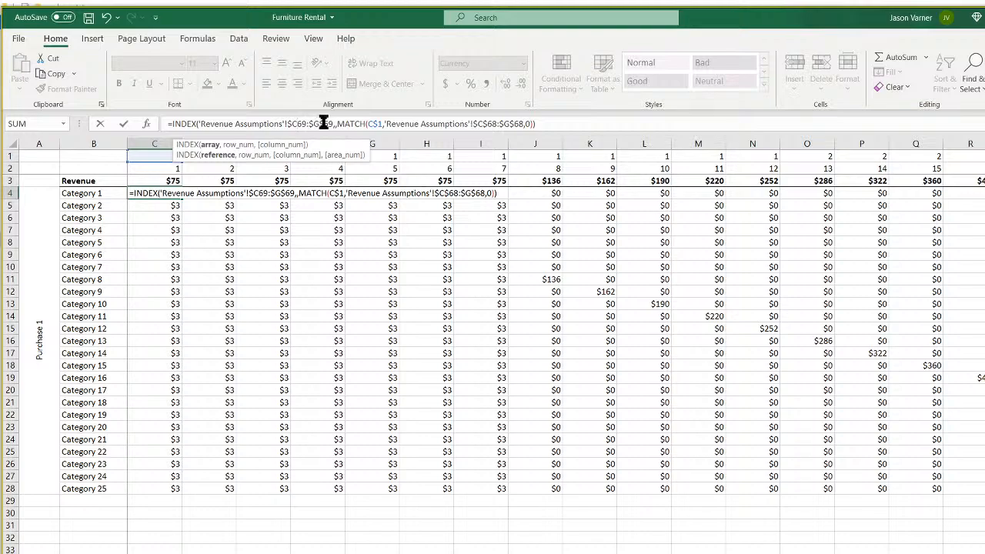
key(Return)
click(173, 193)
drag(181, 198, 155, 496)
click(162, 255)
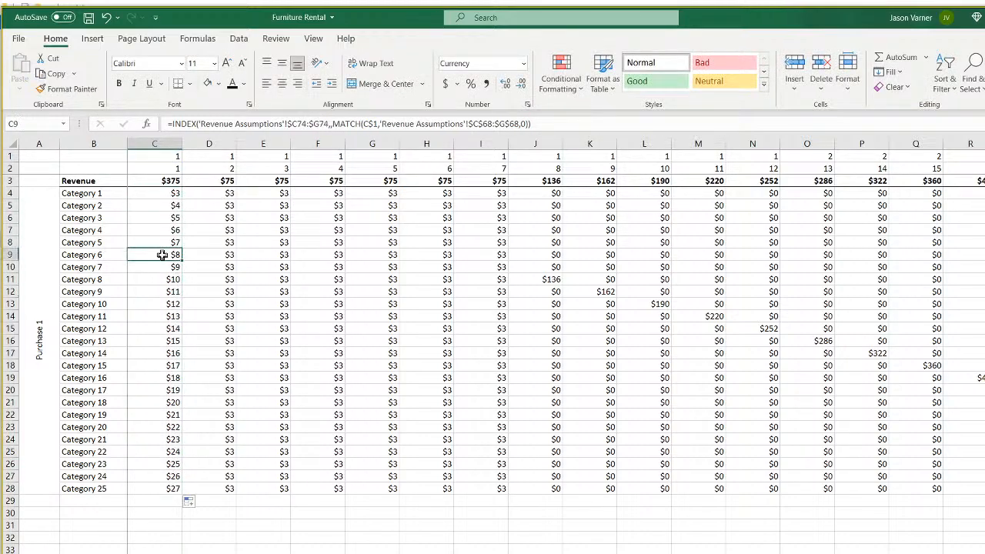
key(ctrl+Page_Up)
Duplicate the Purchase Group 1 units sheet via Move or Copy with Create a copy ticked.
right_click(318, 553)
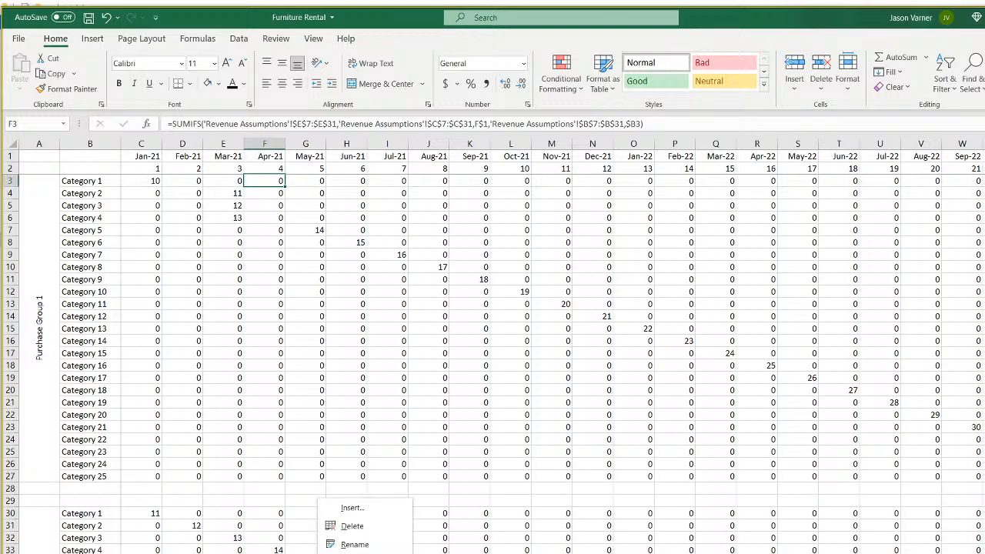
click(364, 553)
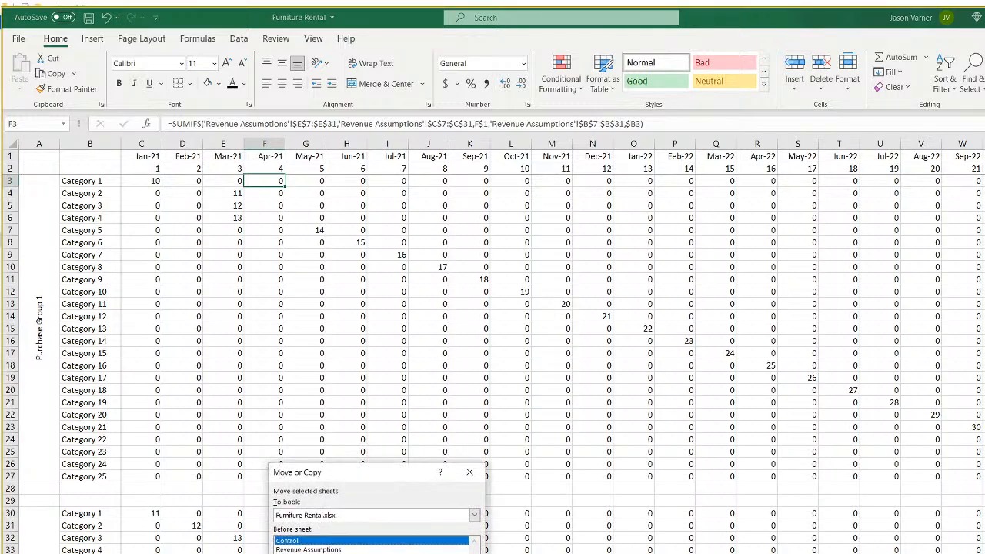
click(331, 553)
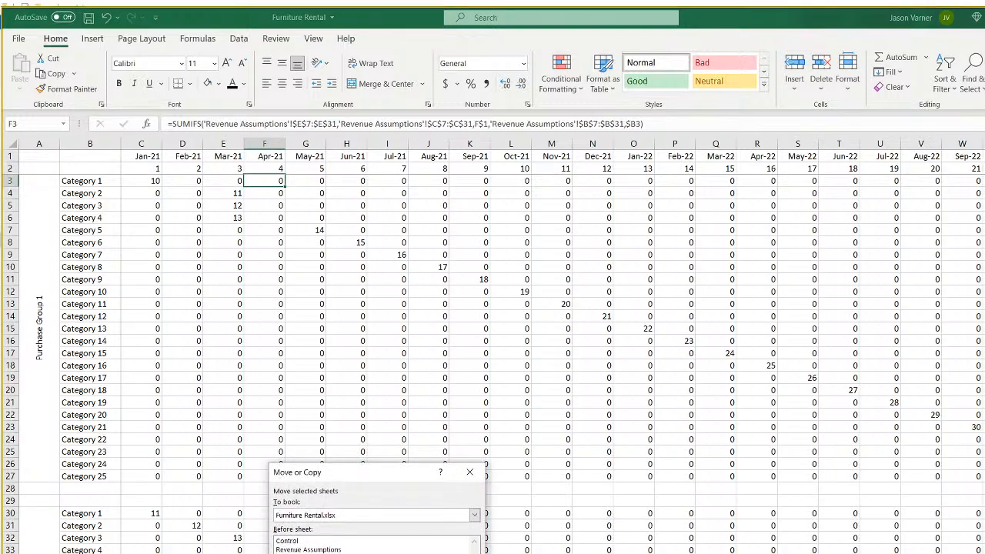
click(415, 553)
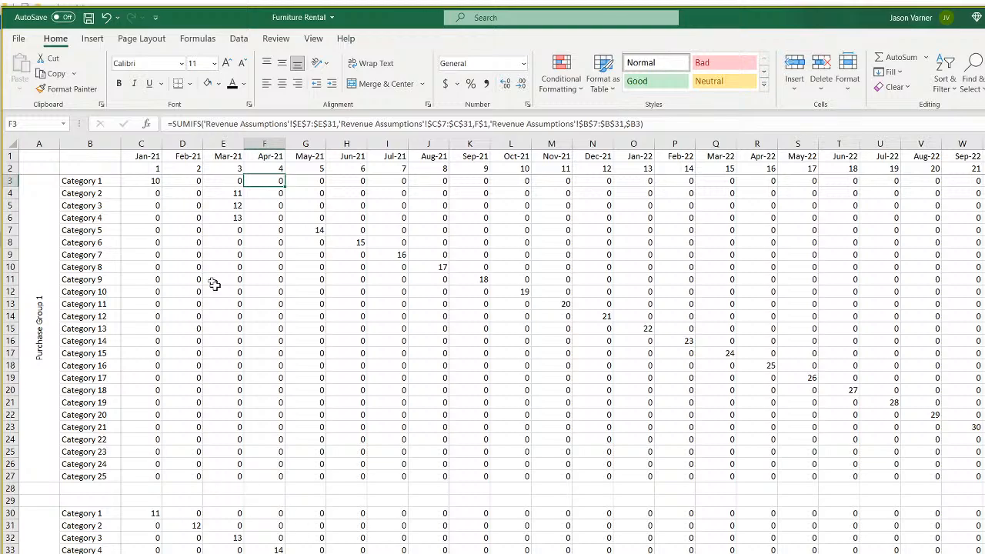
Put an IF flag in C3 returning 1 when matrix1's Category 1 January units exceed 0, and fill it through December.
click(152, 182)
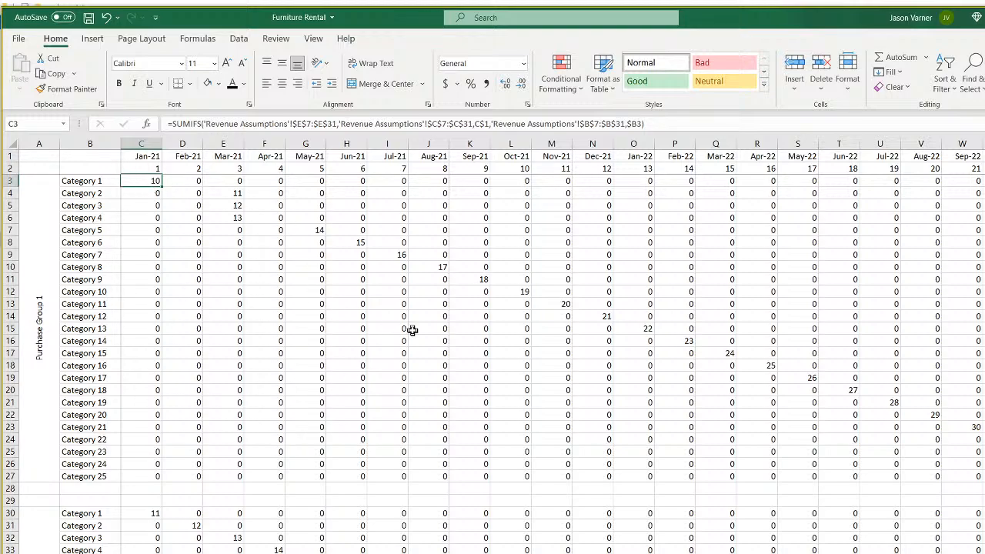
text(=if()
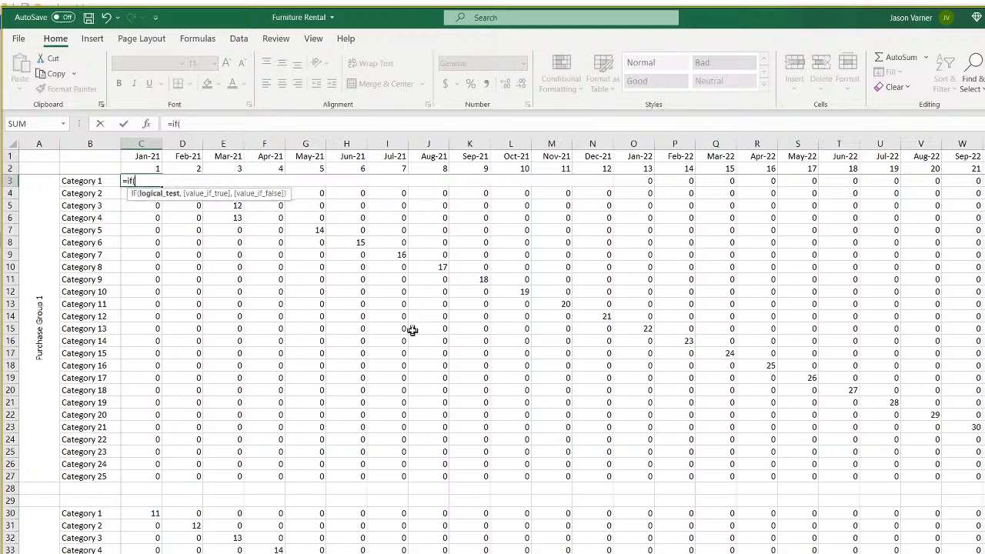
click(346, 535)
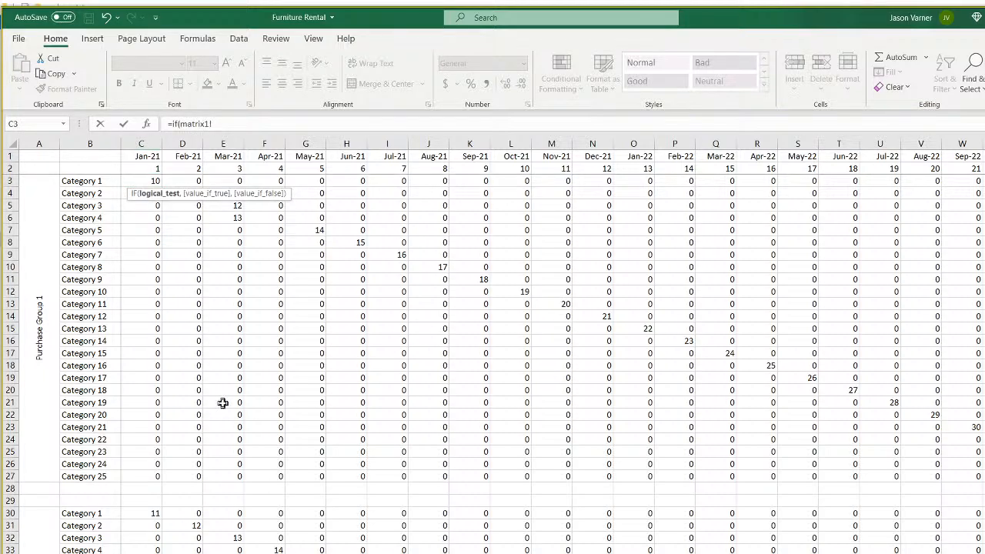
click(144, 175)
text(>0,)
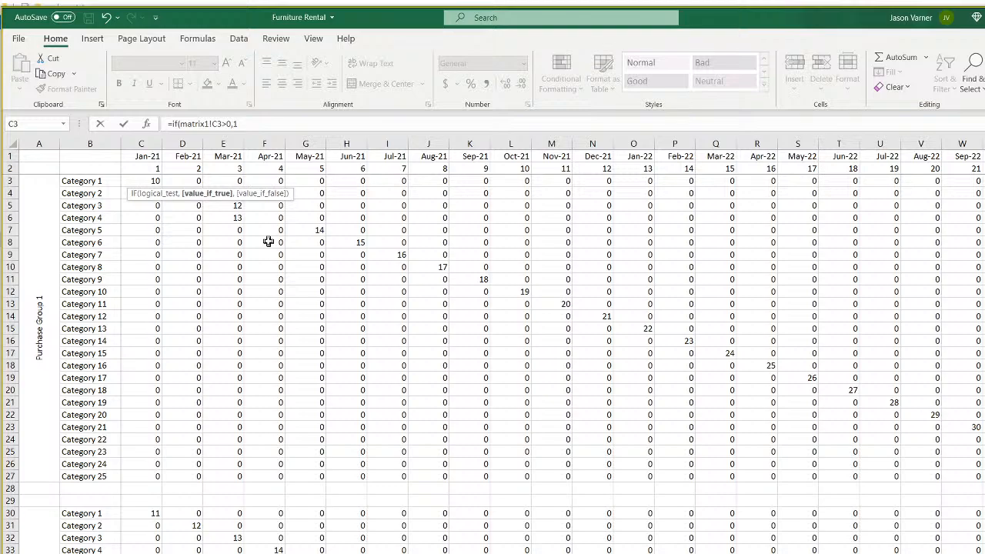
text(1,0)
key(Return)
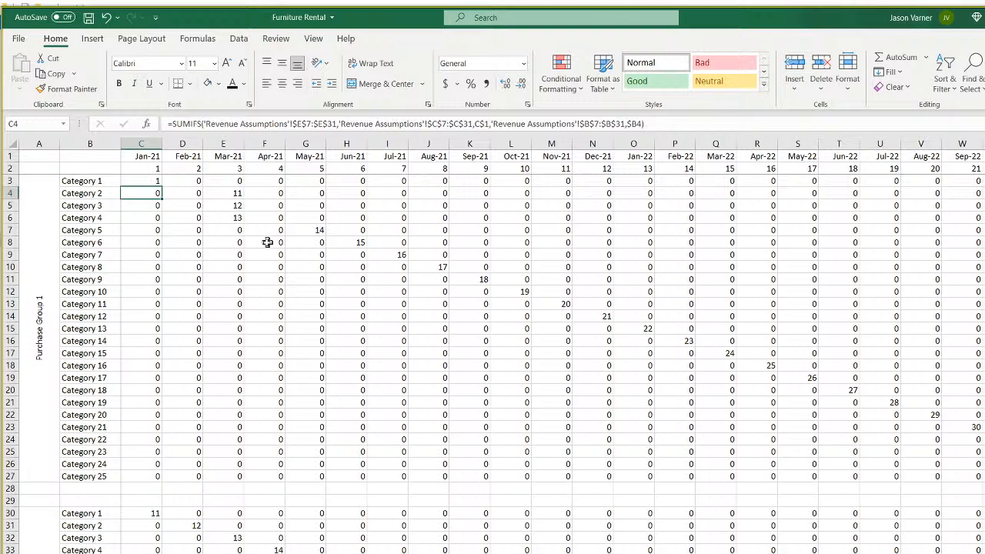
click(158, 181)
drag(162, 187, 585, 482)
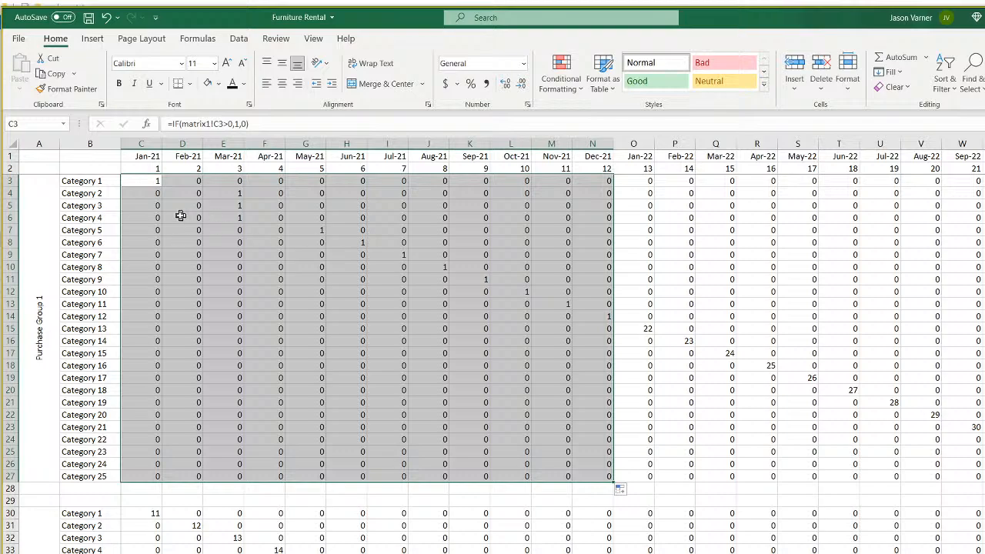
click(144, 179)
Leave a draft February entry if(C3>0,C3* in D3 and switch to Revenue Assumptions.
click(186, 180)
text(=if()
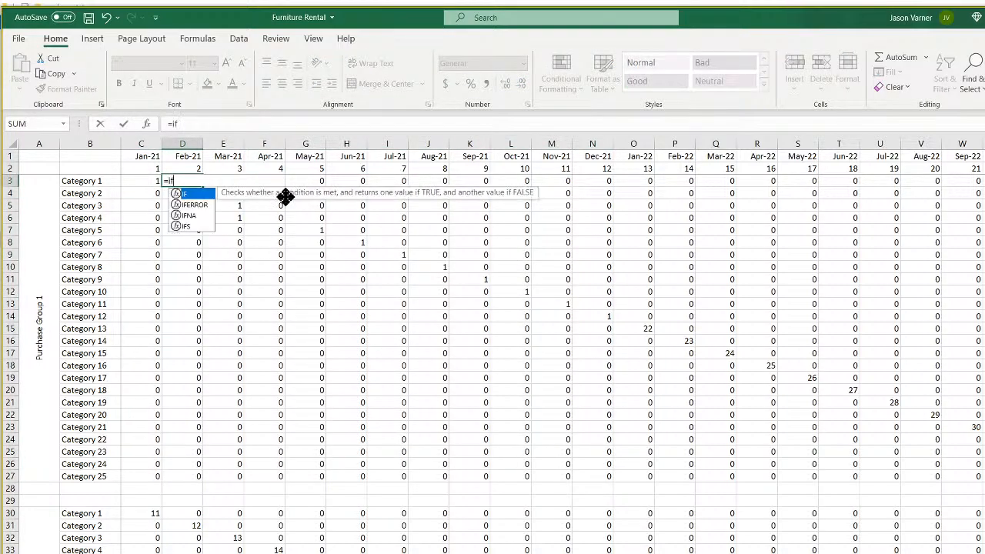
click(138, 180)
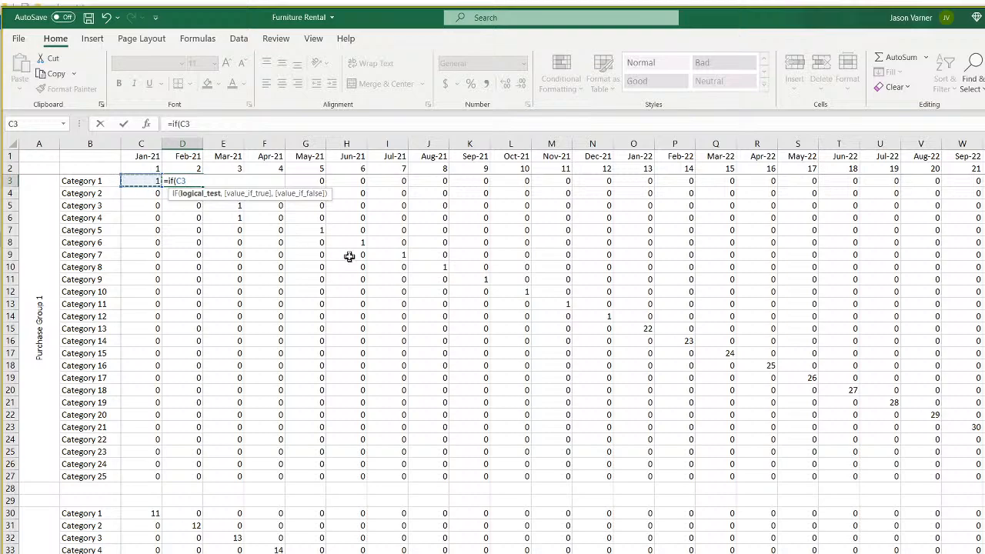
text(>0,)
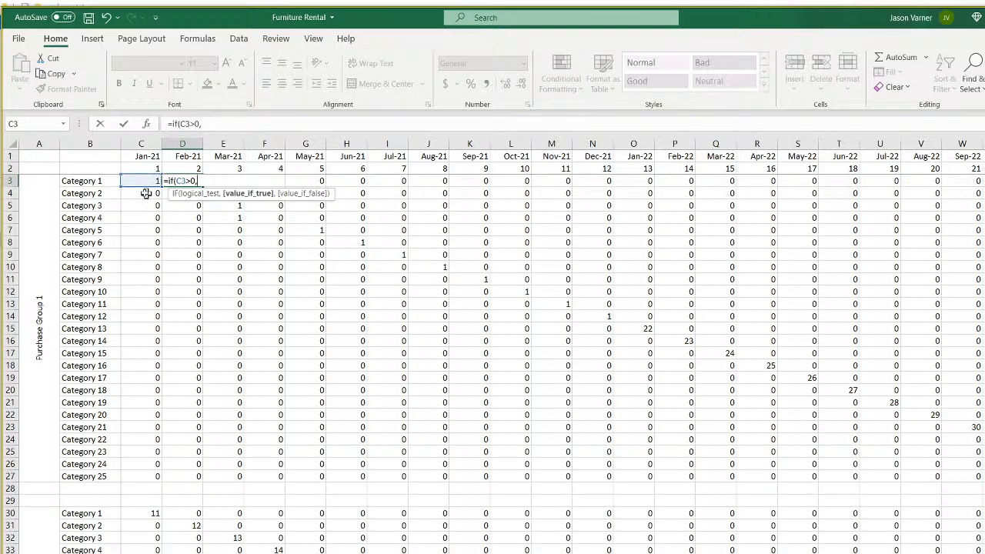
click(136, 180)
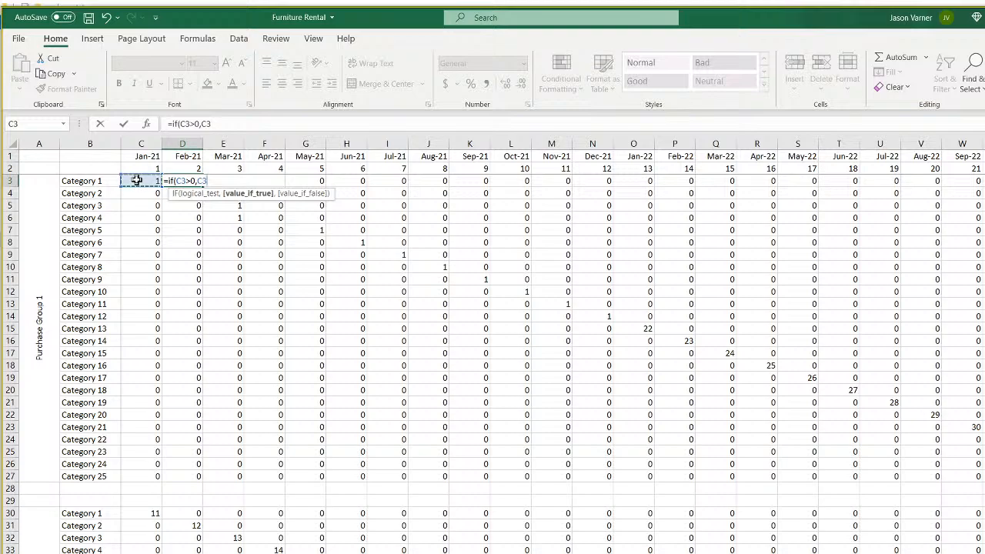
text(*)
drag(175, 124, 148, 123)
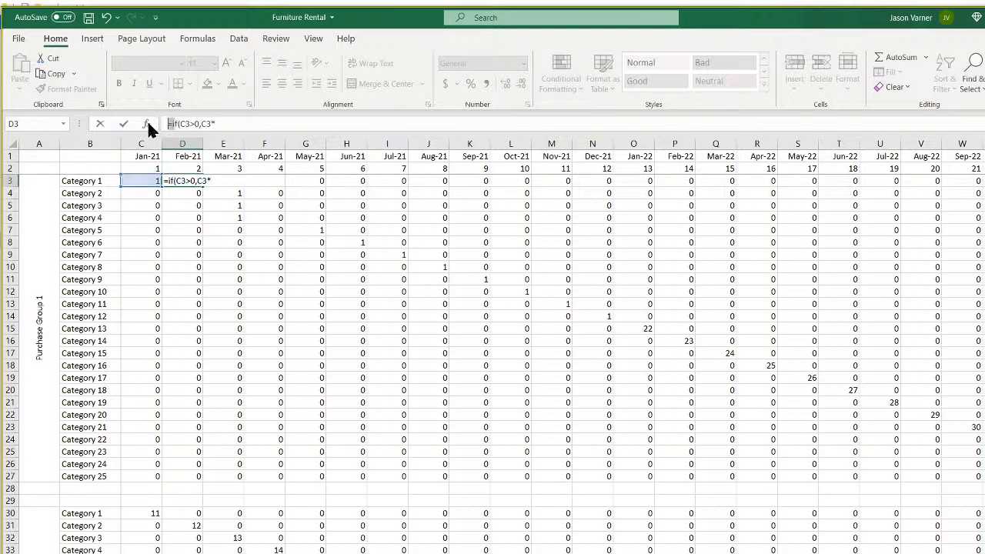
key(BackSpace)
key(Return)
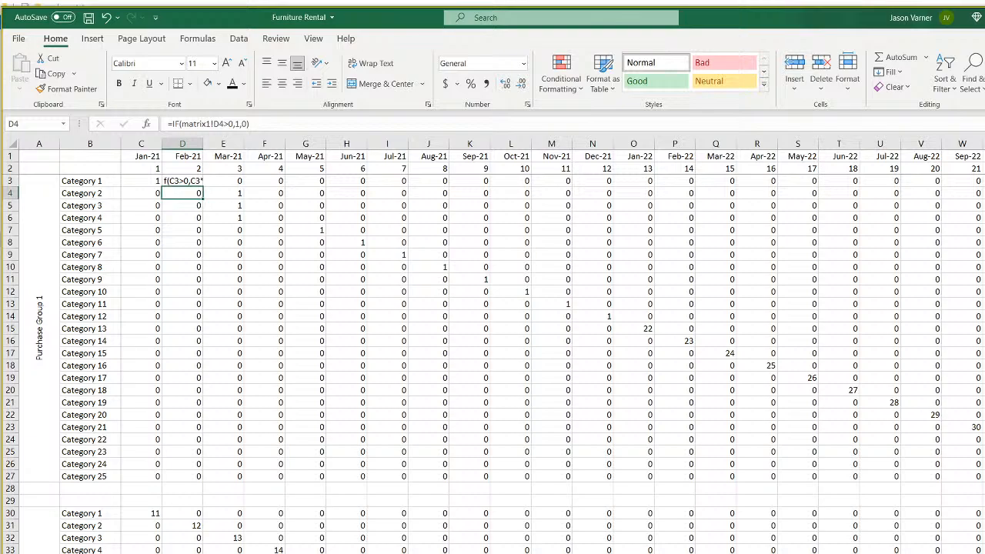
click(299, 553)
Add a Loss Rate header beside the utilization table and move it to I37.
scroll(431, 442, up, 4)
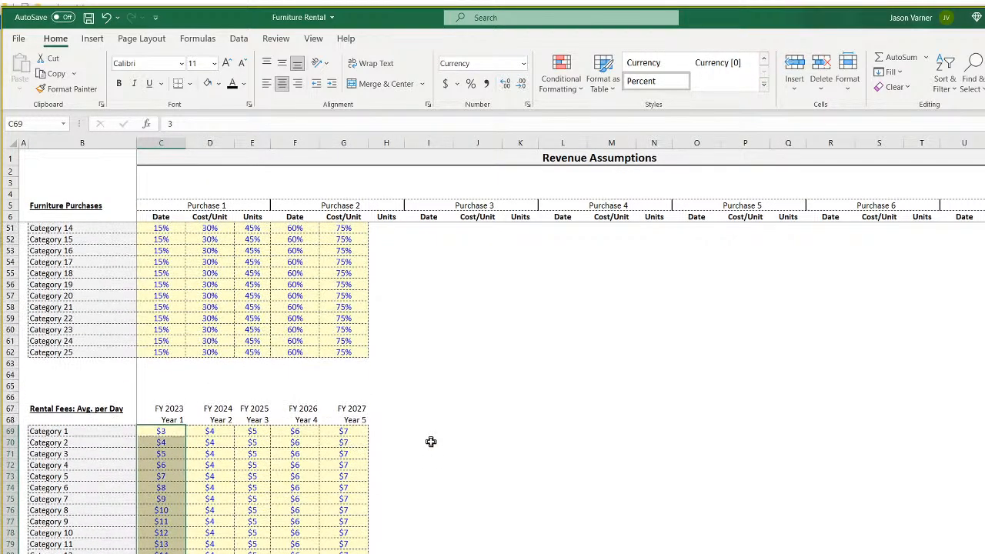
scroll(431, 442, up, 11)
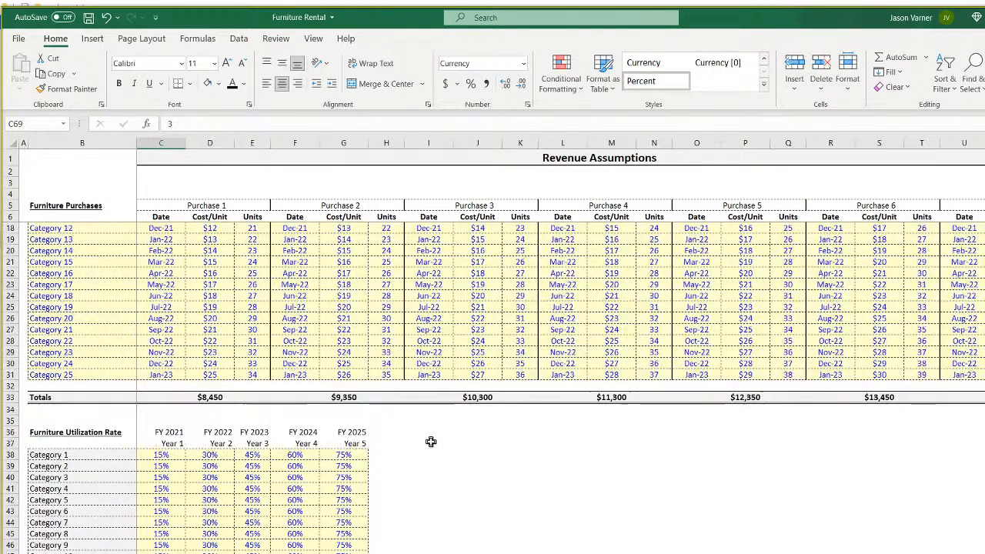
click(391, 443)
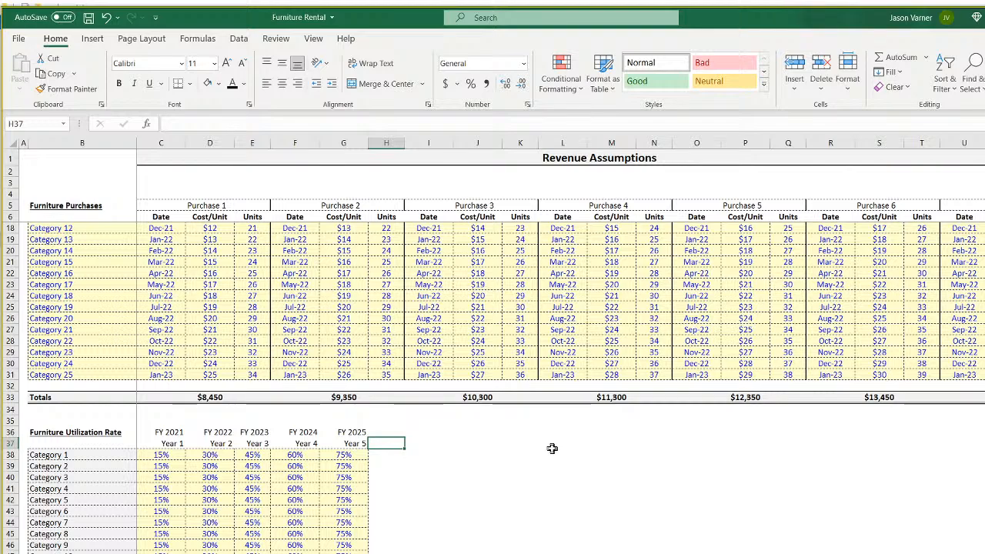
text(Loss Rate)
key(Return)
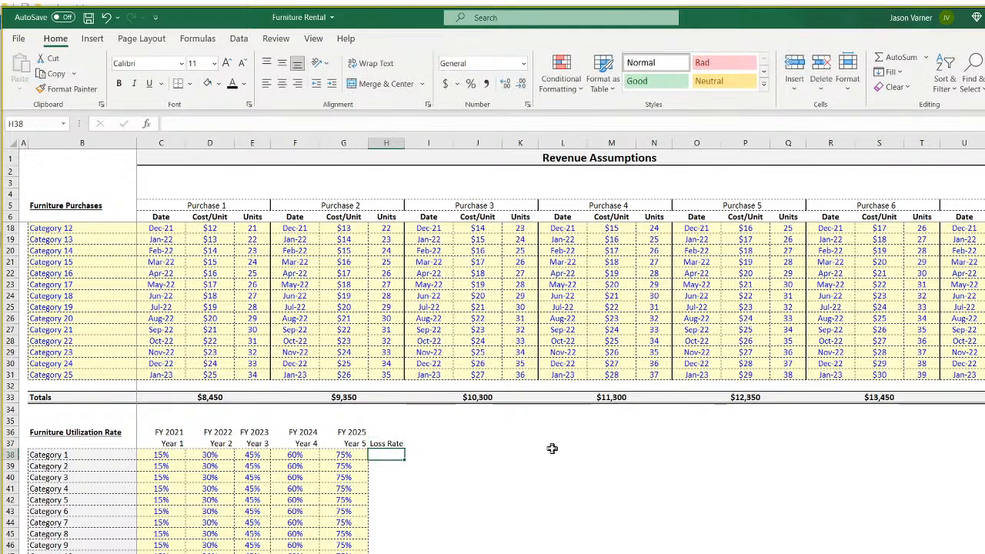
click(347, 457)
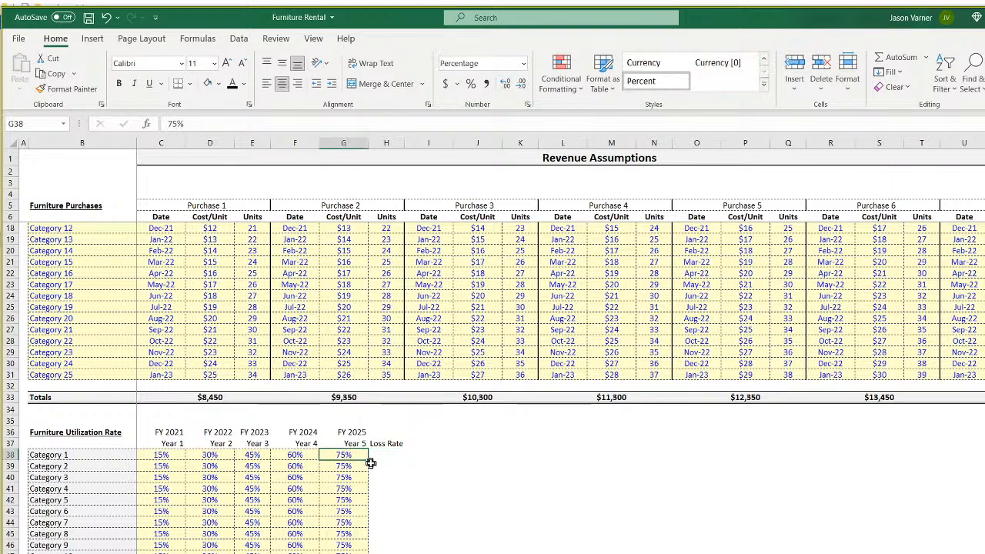
click(385, 444)
drag(387, 445, 427, 445)
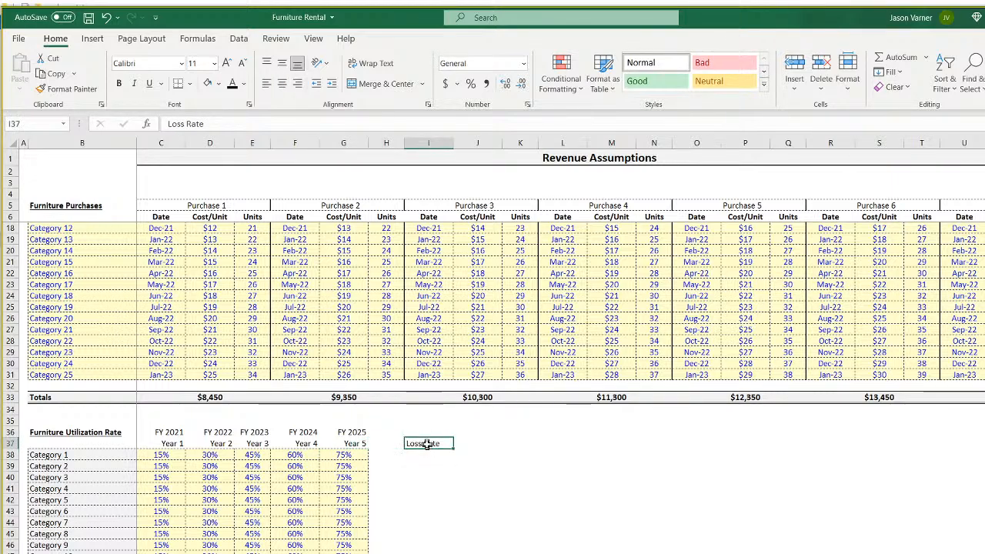
Paste a percent cell into I38, enter the loss rate, and show it as 0.10% with two decimals.
right_click(351, 456)
click(388, 121)
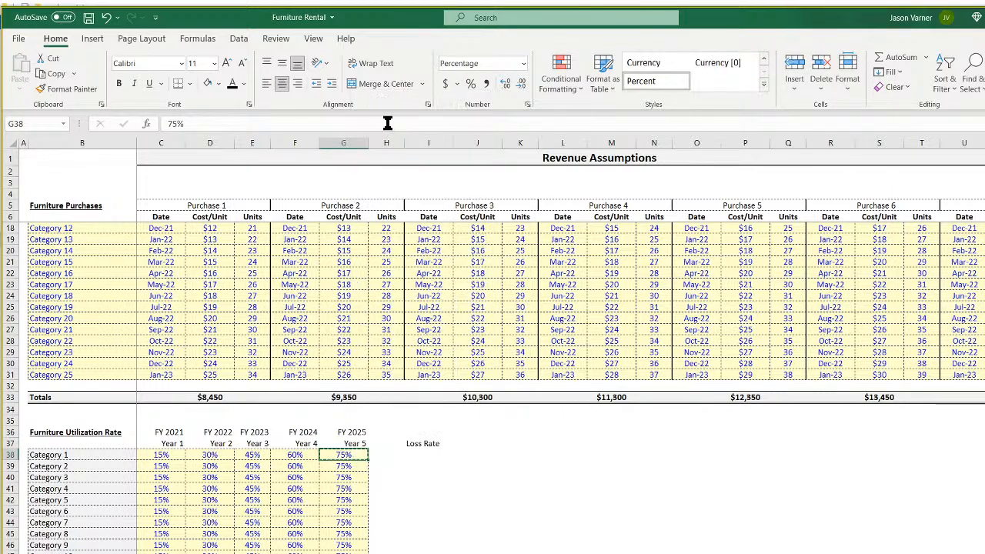
right_click(428, 455)
click(456, 158)
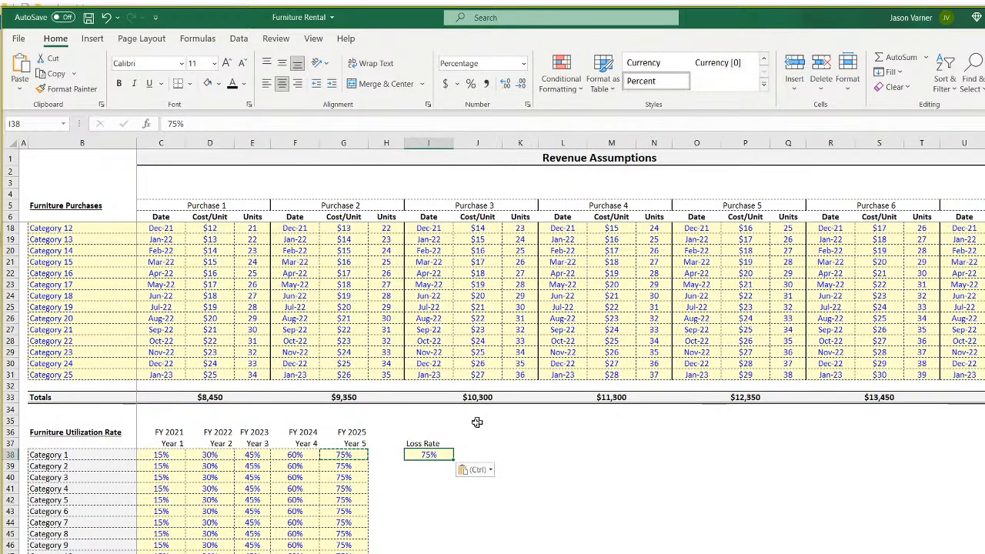
text(0.)
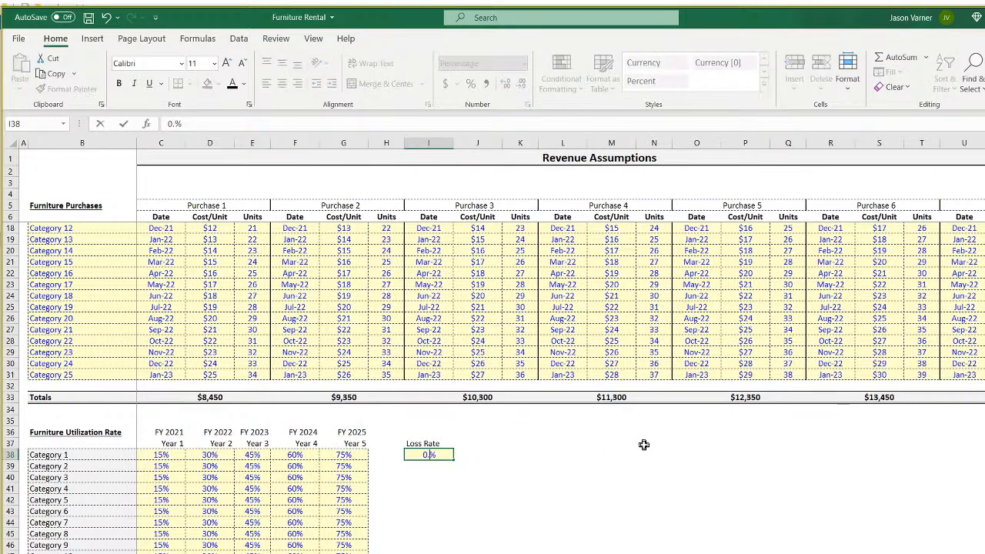
key(Return)
click(430, 455)
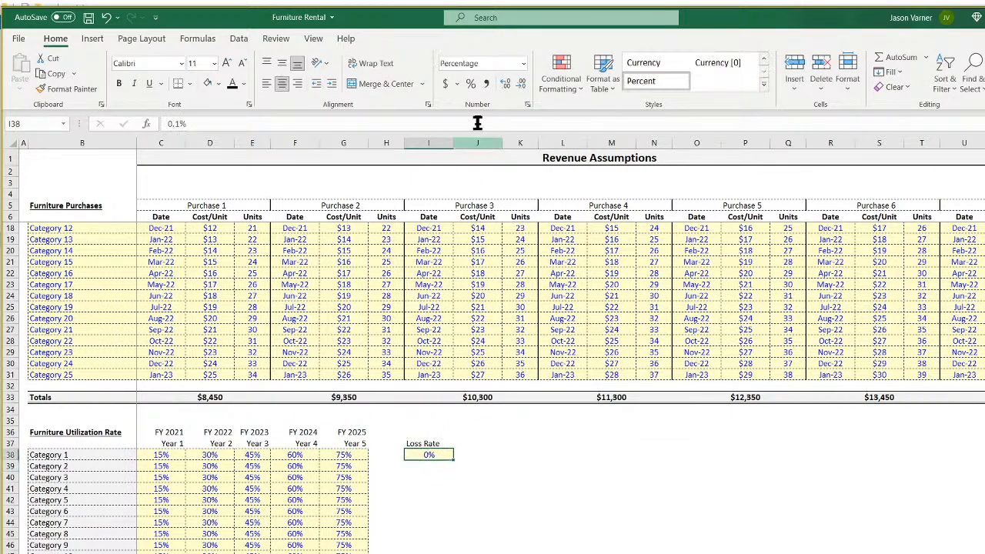
click(528, 107)
click(546, 152)
click(546, 151)
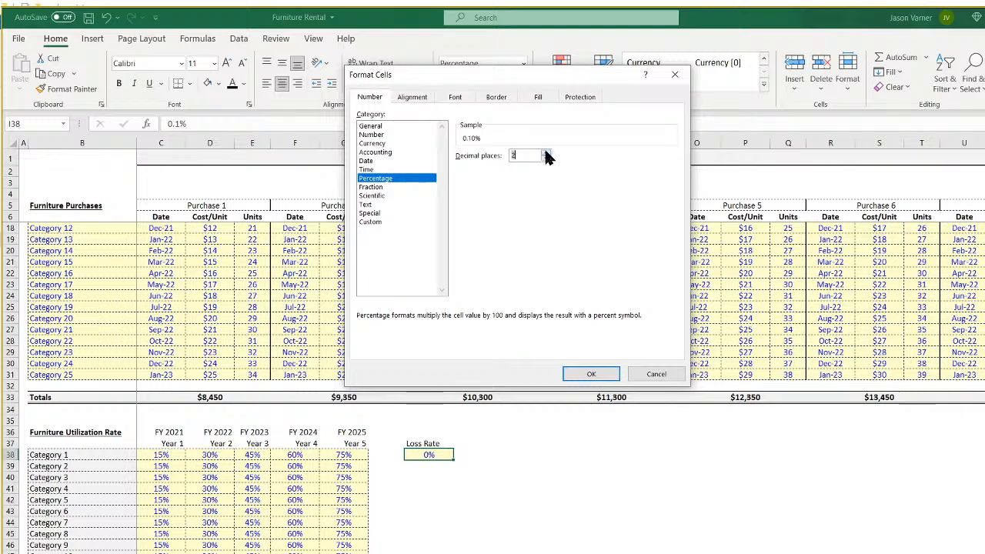
click(591, 373)
Centre the Loss Rate header and value, and fill 0.10% down through Category 25.
drag(428, 444, 428, 455)
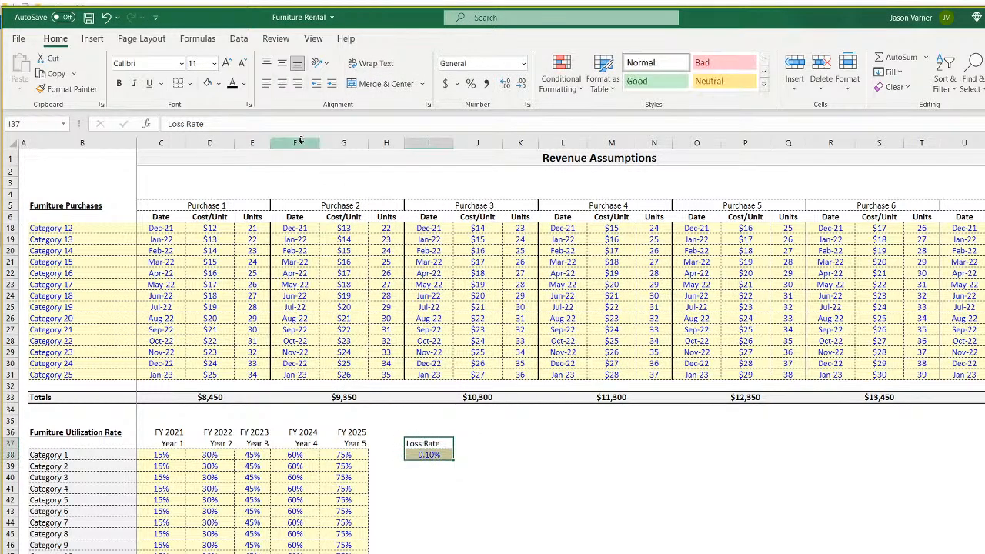
click(281, 85)
click(447, 456)
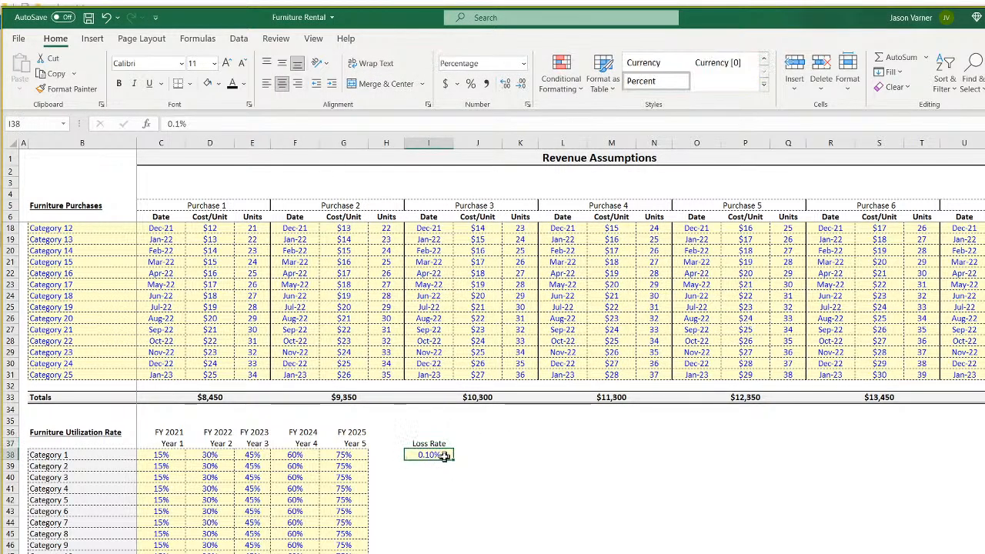
mouse_move(452, 463)
mouse_down()
mouse_move(450, 539)
mouse_move(439, 410)
mouse_move(459, 455)
mouse_up()
Rename the I37 loss rate header to 'Monthly Loss Rate of Furniture'.
scroll(458, 456, up, 4)
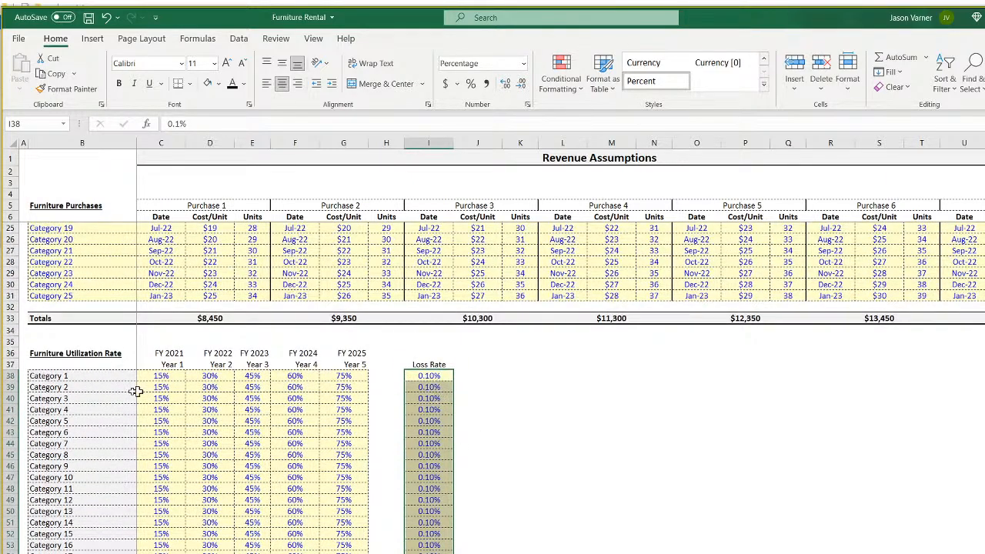
click(437, 378)
click(436, 423)
click(435, 376)
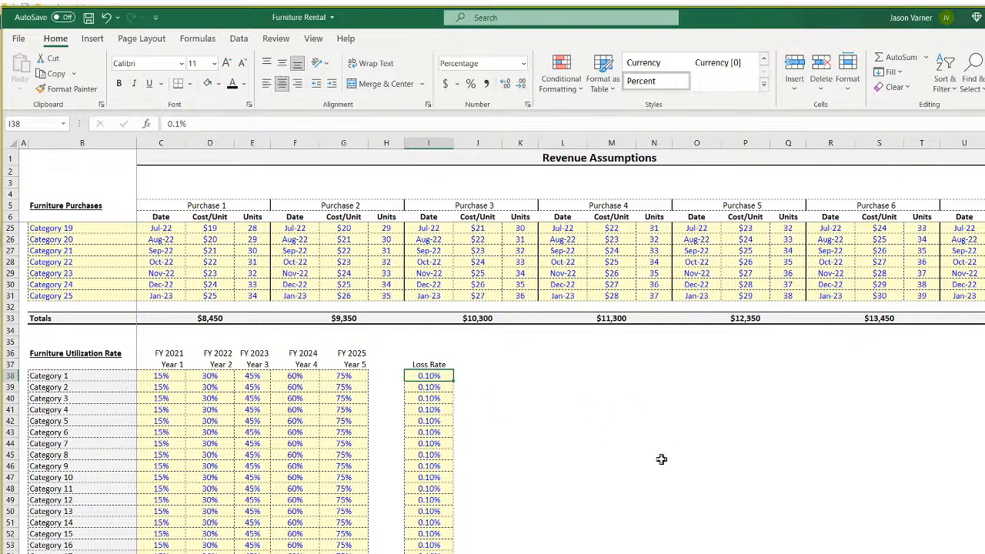
click(439, 366)
text(Month)
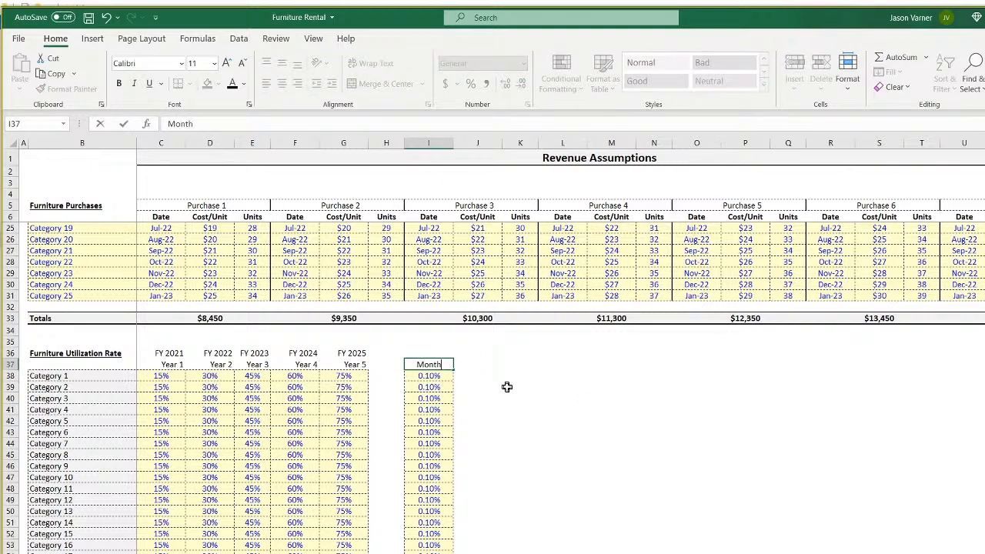
text(ly Loss)
text( Rate of Furniture)
key(Return)
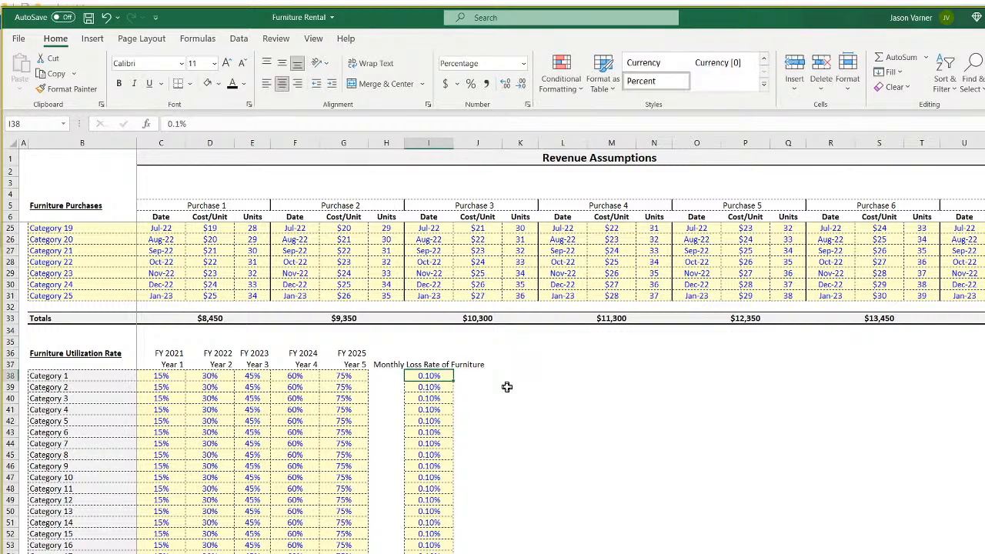
Merge and center the header over I35:I37 and wrap its text.
click(433, 364)
drag(433, 364, 434, 344)
click(381, 83)
click(377, 63)
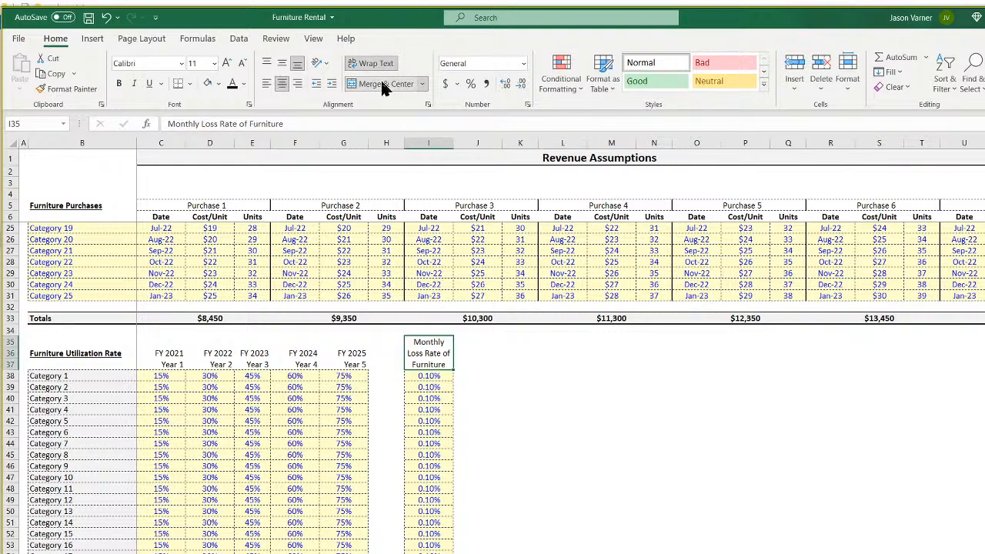
Add a note to the loss rate header: 'This is to show that over time some inventory is damaged / lost / what have you'.
right_click(450, 358)
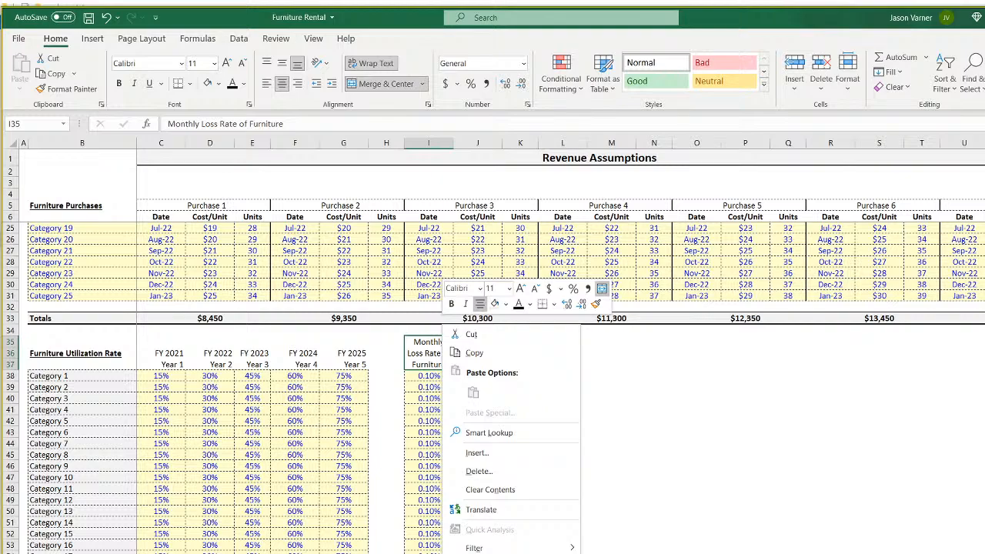
click(487, 553)
drag(500, 336, 450, 335)
text(This is to show)
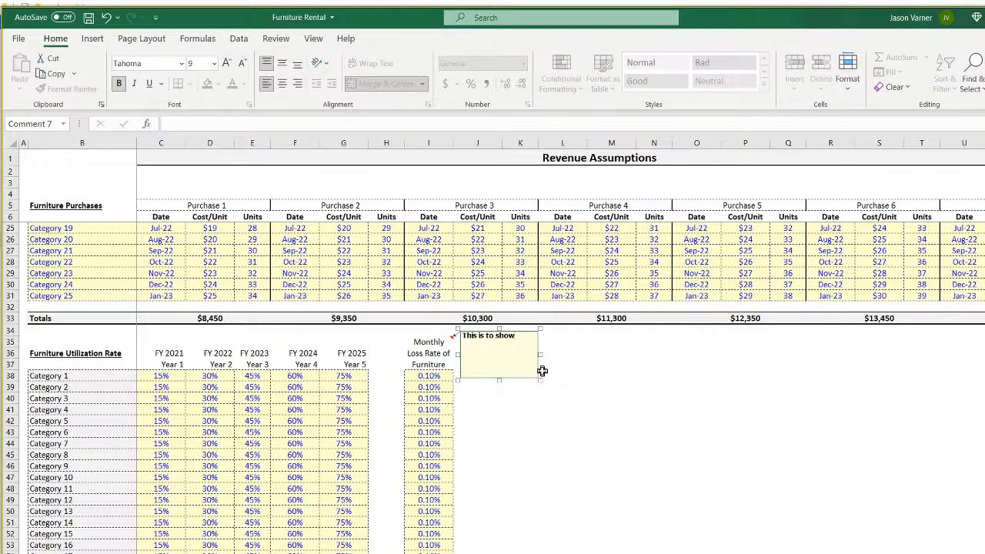
text(that over time some inventory is damaged / los)
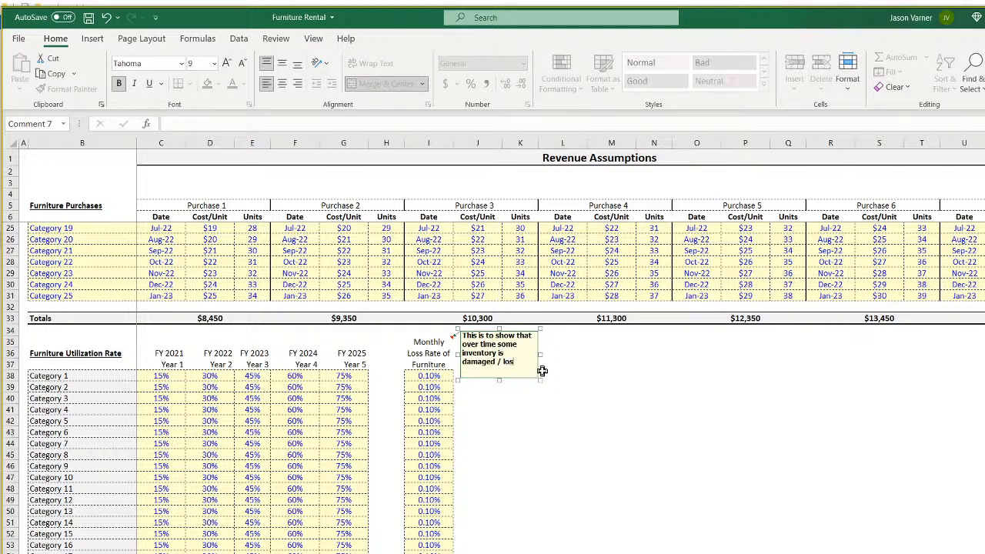
text(t / what have you.)
click(615, 454)
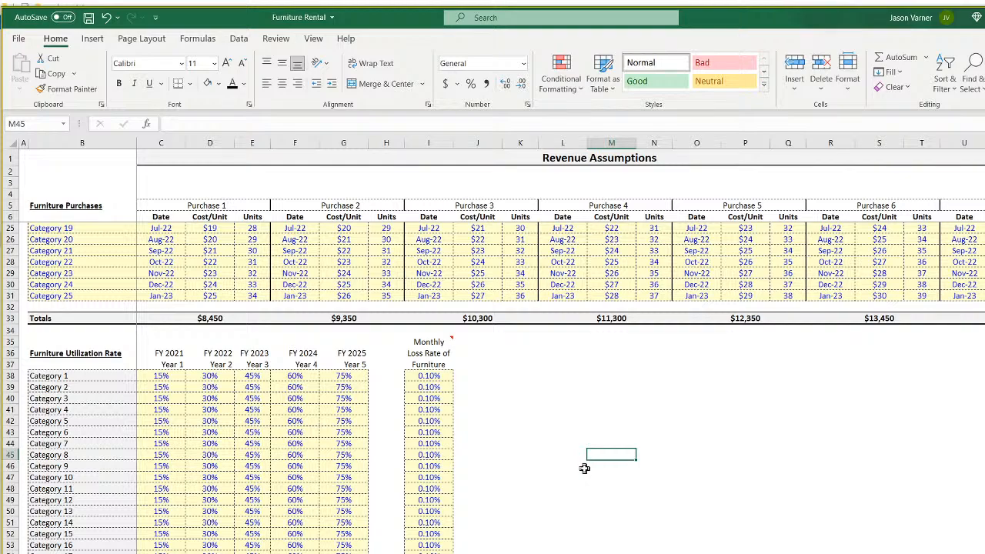
click(425, 374)
Review Category 1's Purchase 1 units and loss rate, then inspect its formula on the Revenue sheet.
scroll(436, 432, up, 6)
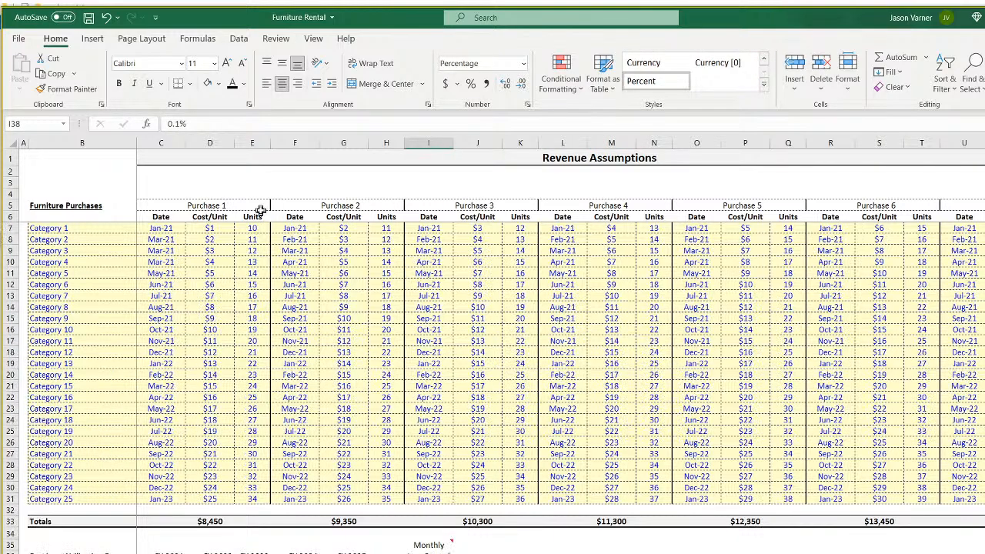
click(256, 228)
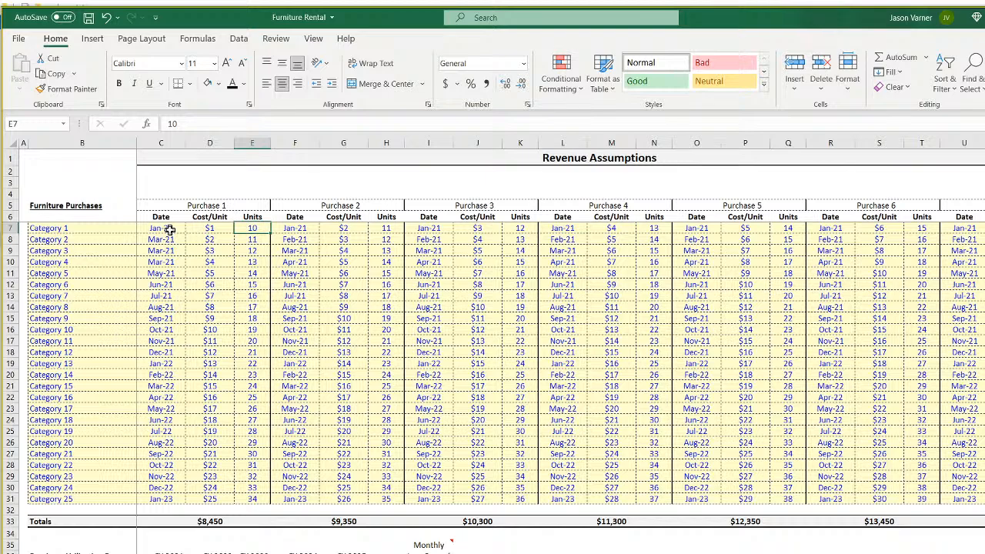
drag(164, 228, 592, 272)
click(252, 229)
click(429, 553)
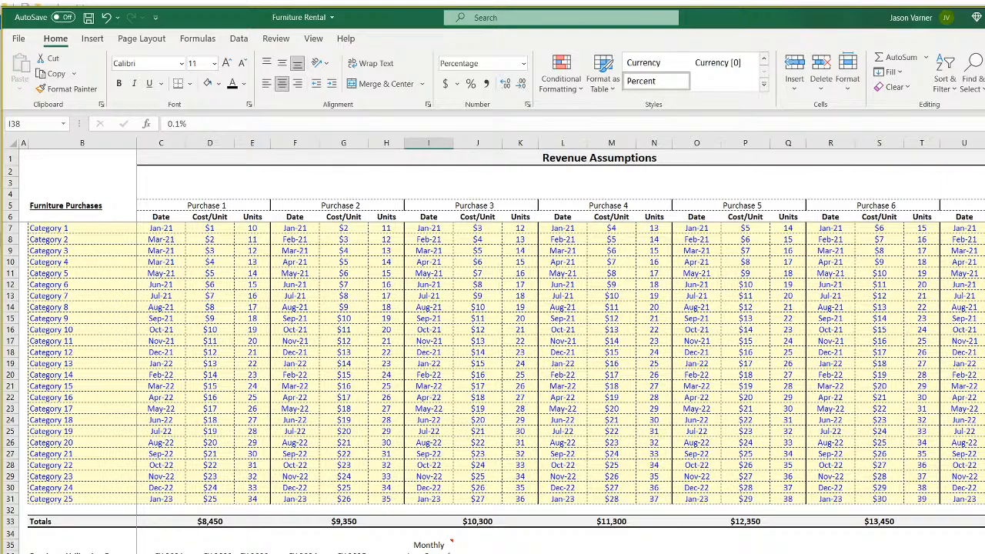
click(256, 229)
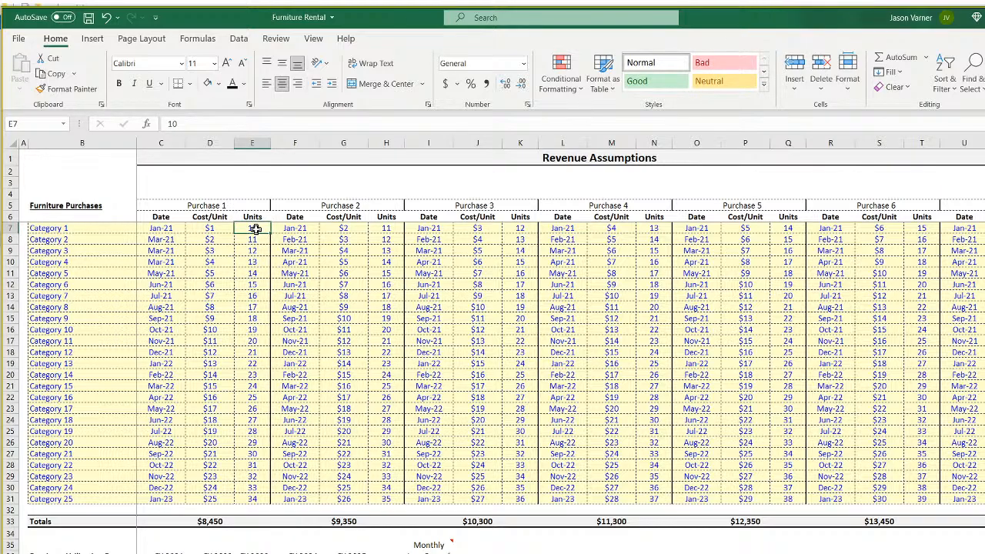
scroll(462, 408, down, 7)
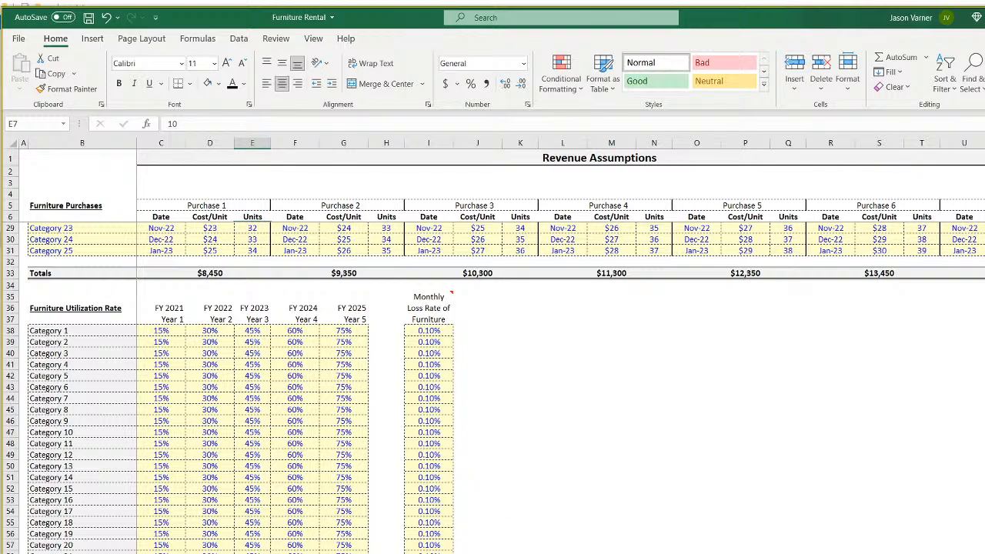
key(ctrl+Page_Down)
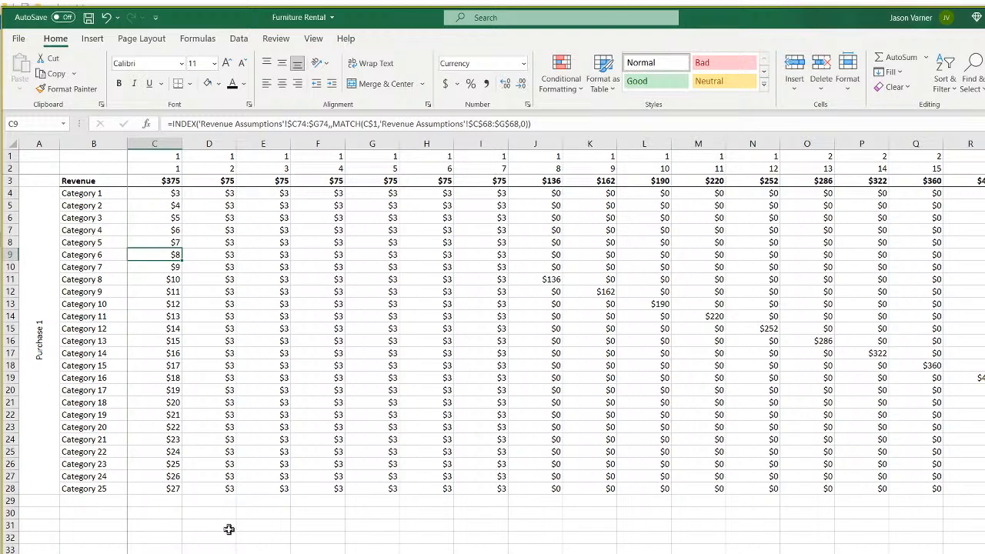
click(159, 197)
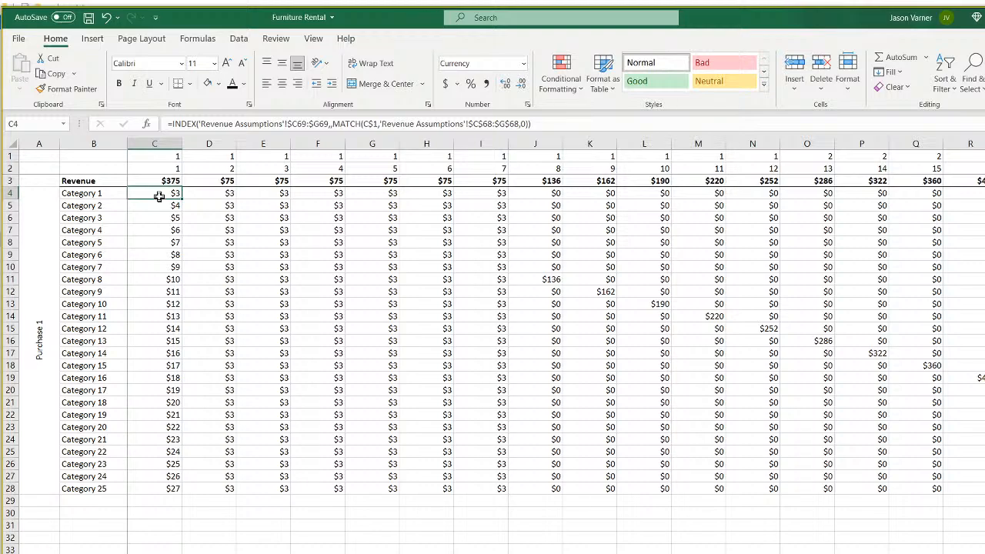
Clear the Purchase 1 label and fill the revenue formula across all months and categories.
click(37, 253)
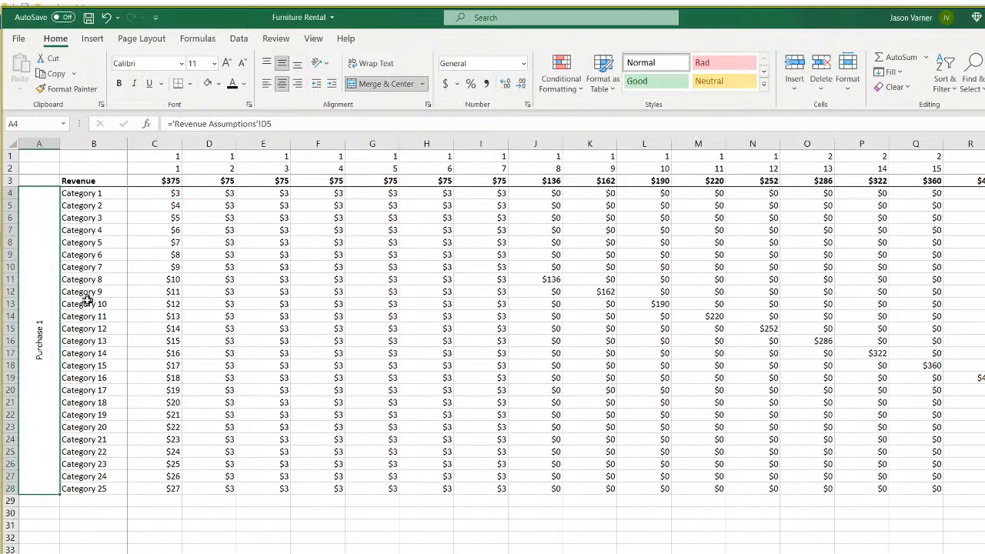
key(Delete)
key(Return)
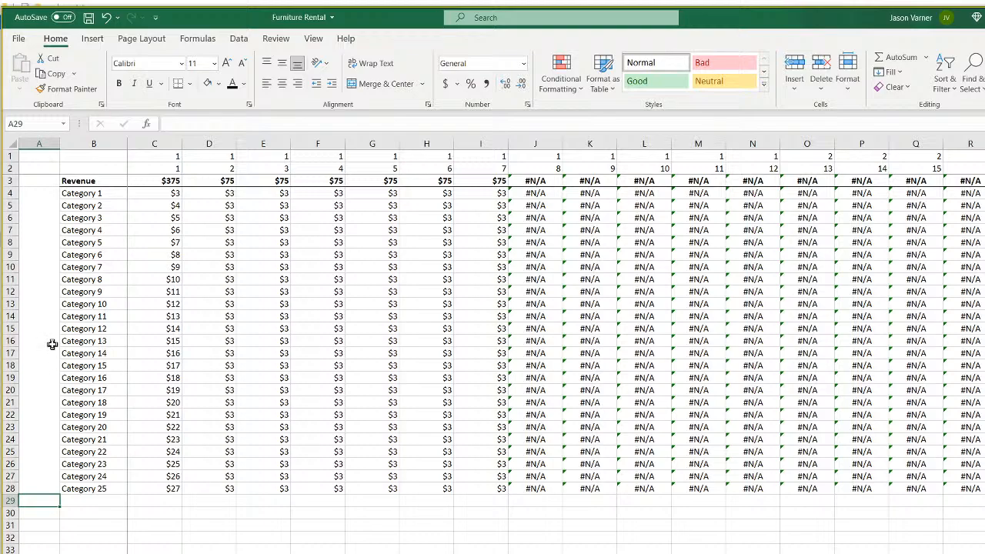
click(162, 193)
drag(182, 198, 984, 493)
scroll(555, 338, left, 15)
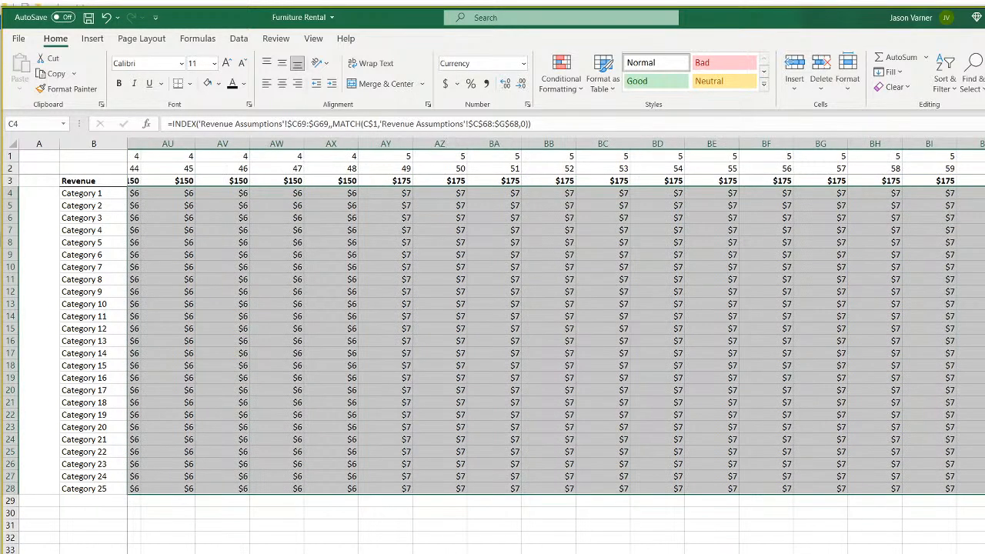
click(481, 553)
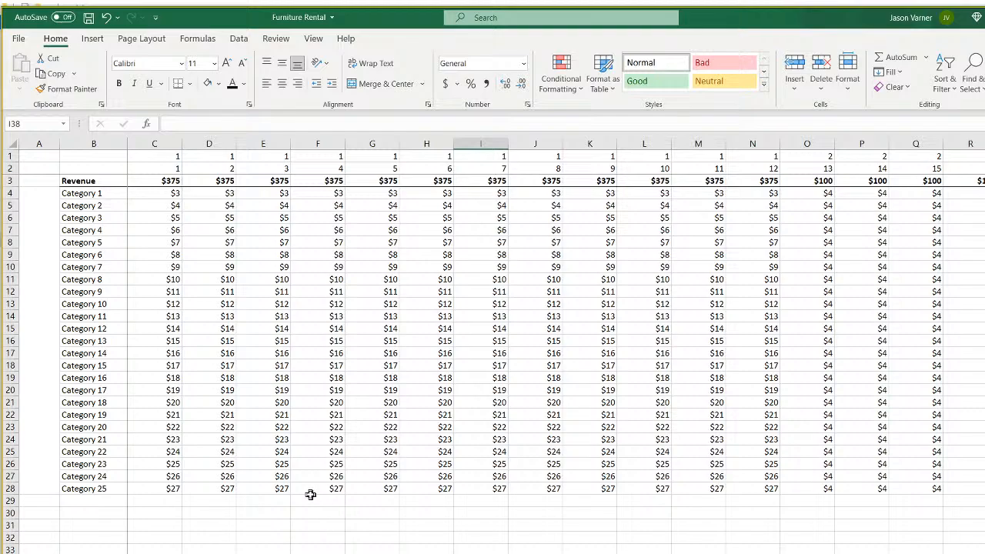
Merge column A beside the category rows into one cell and narrow column A.
drag(39, 193, 38, 488)
click(380, 83)
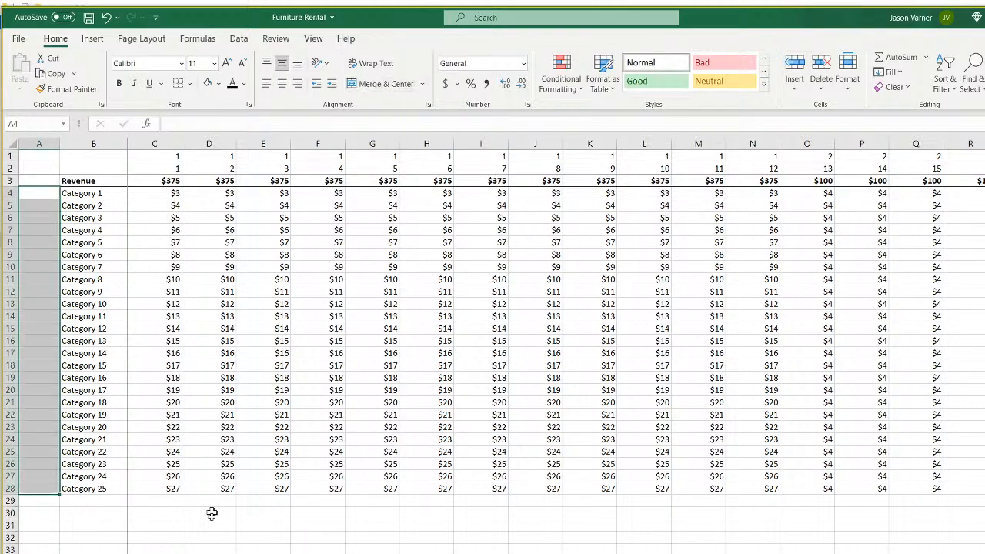
click(209, 551)
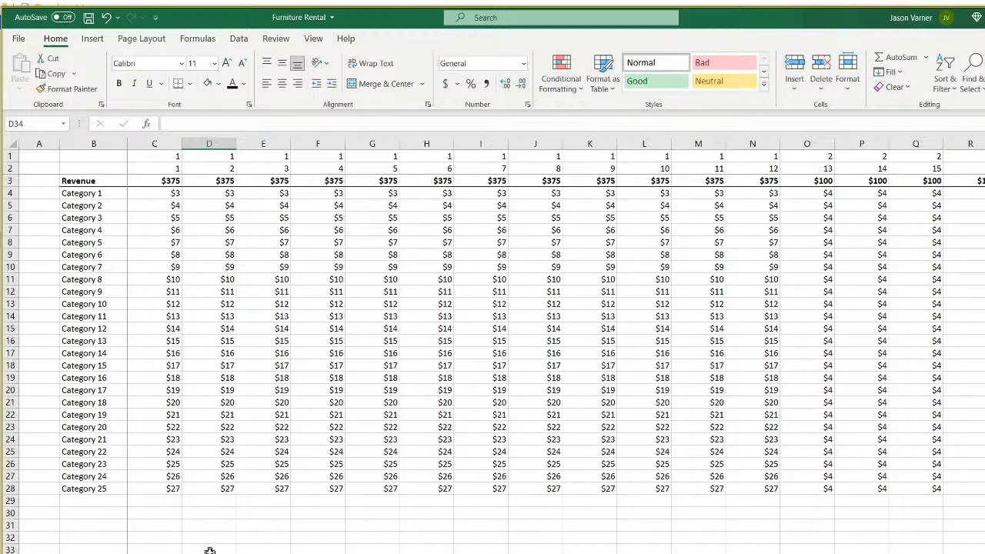
drag(60, 142, 40, 142)
Copy the Revenue heading and category names and paste them below the table at B30.
click(62, 181)
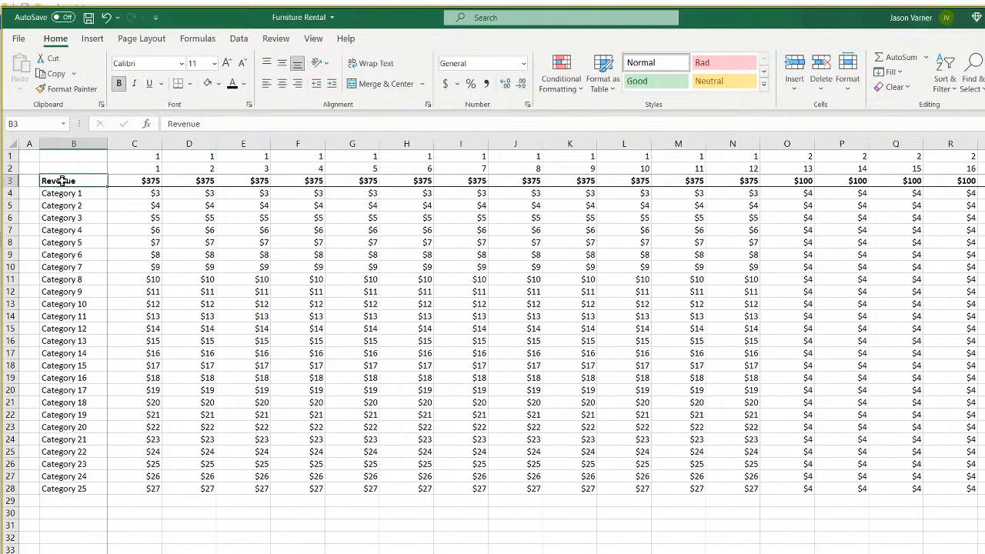
drag(61, 181, 62, 493)
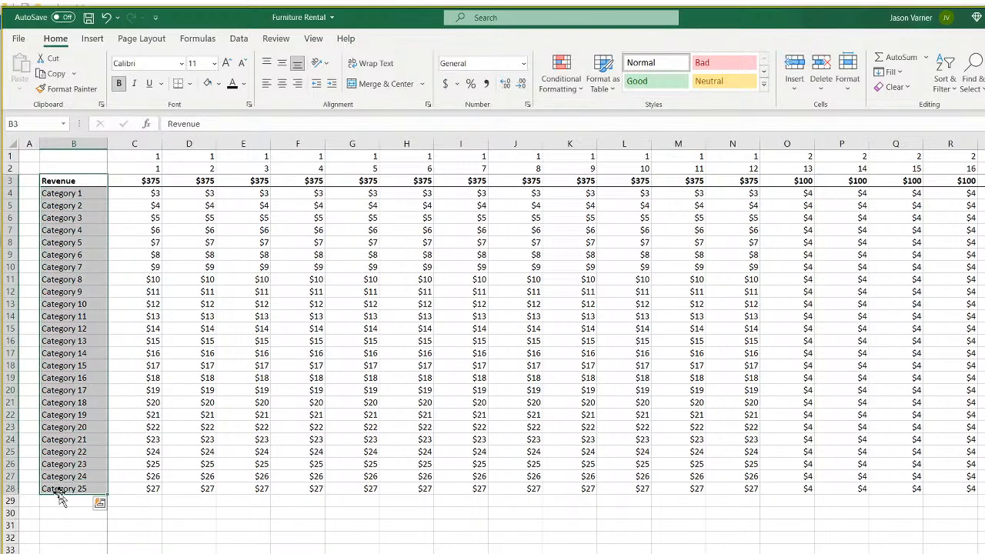
right_click(68, 229)
click(98, 254)
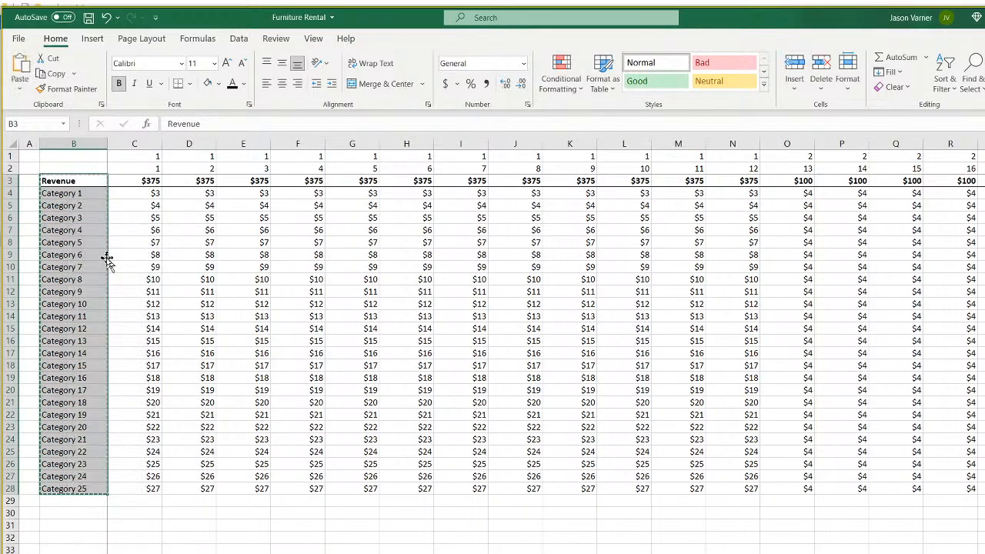
click(61, 501)
right_click(61, 512)
click(126, 213)
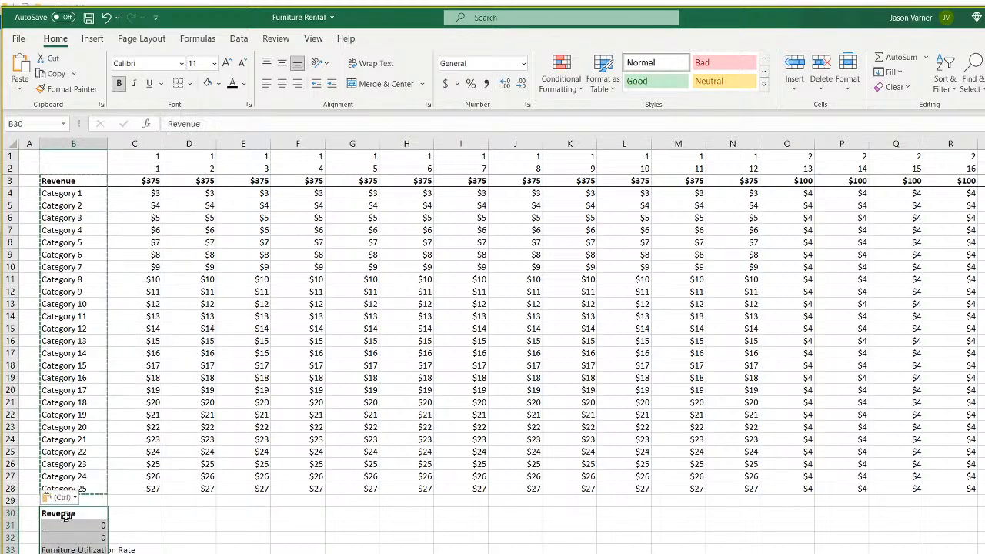
Title B30 '% Loss' and link B31 to =B4, filling the category references down.
text(L)
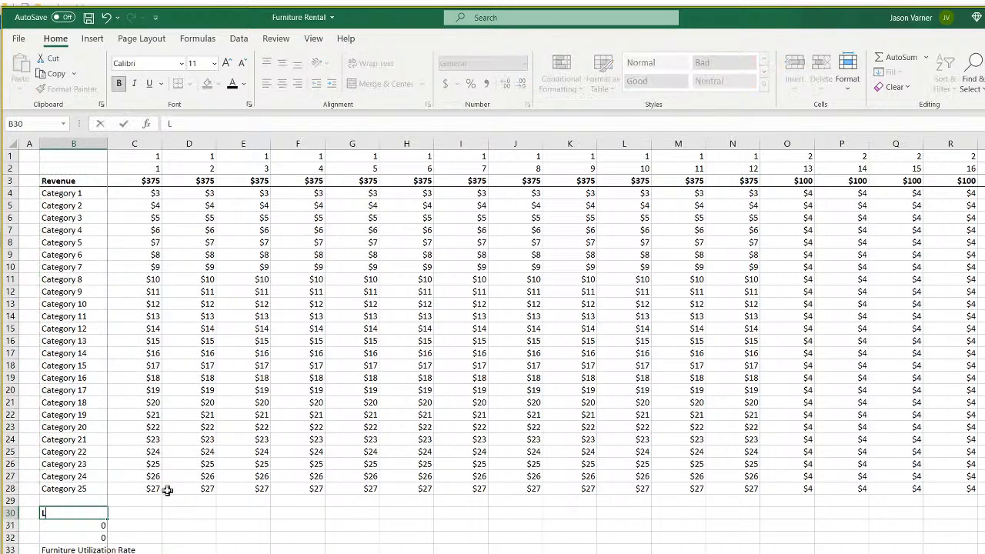
text(oss% Loss)
key(Return)
text(=)
click(82, 192)
key(Return)
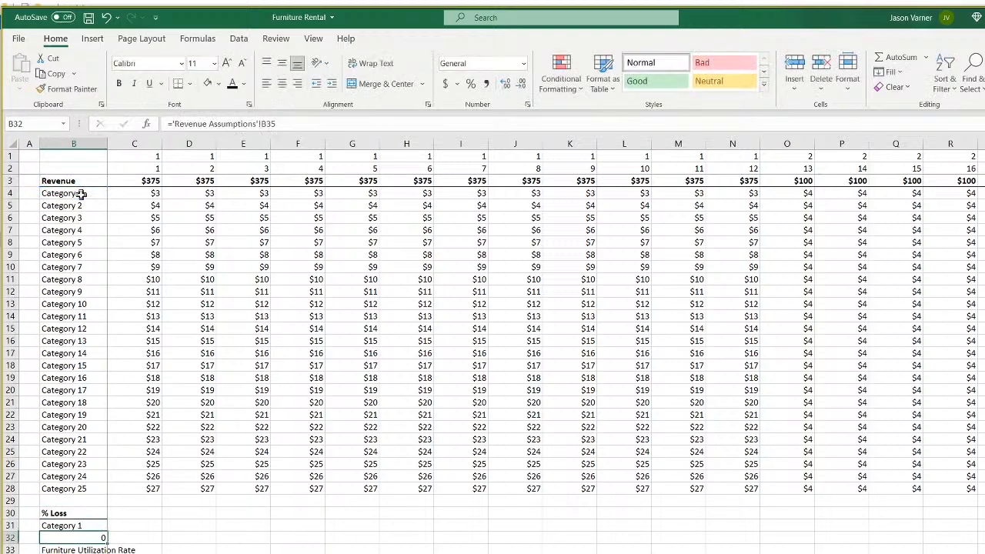
click(100, 524)
drag(107, 532, 107, 553)
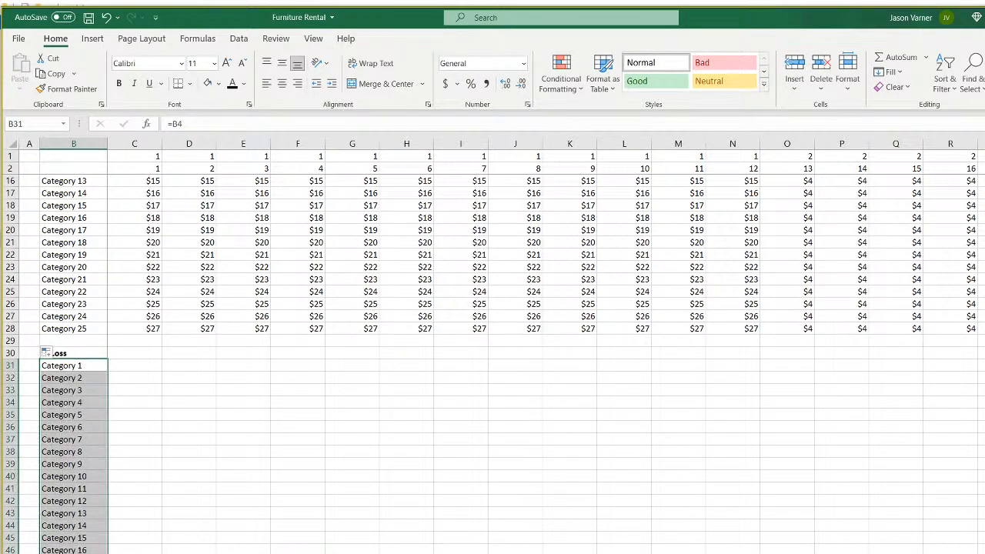
click(221, 538)
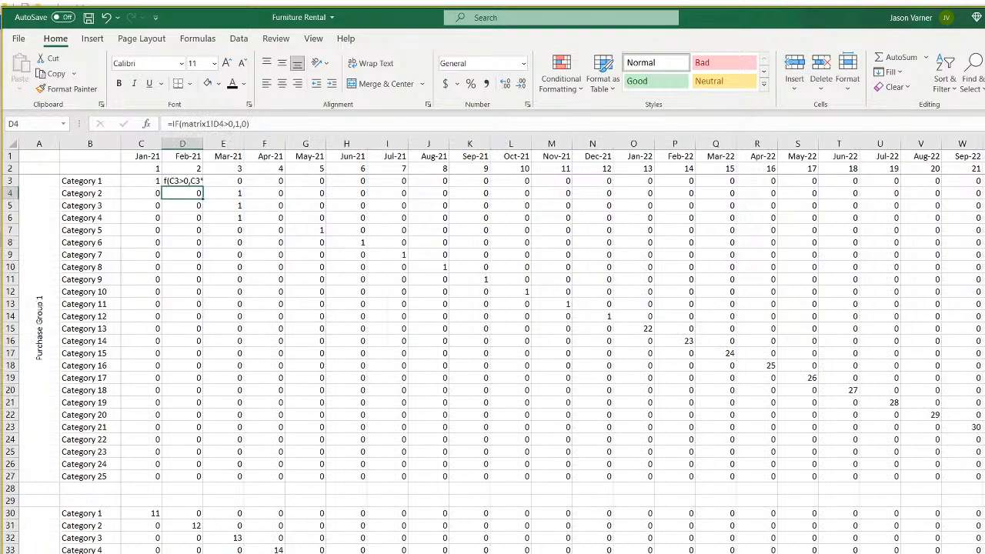
Start rewriting D3's formula as an INDEX over Revenue Assumptions loss rates I38:I62.
click(176, 182)
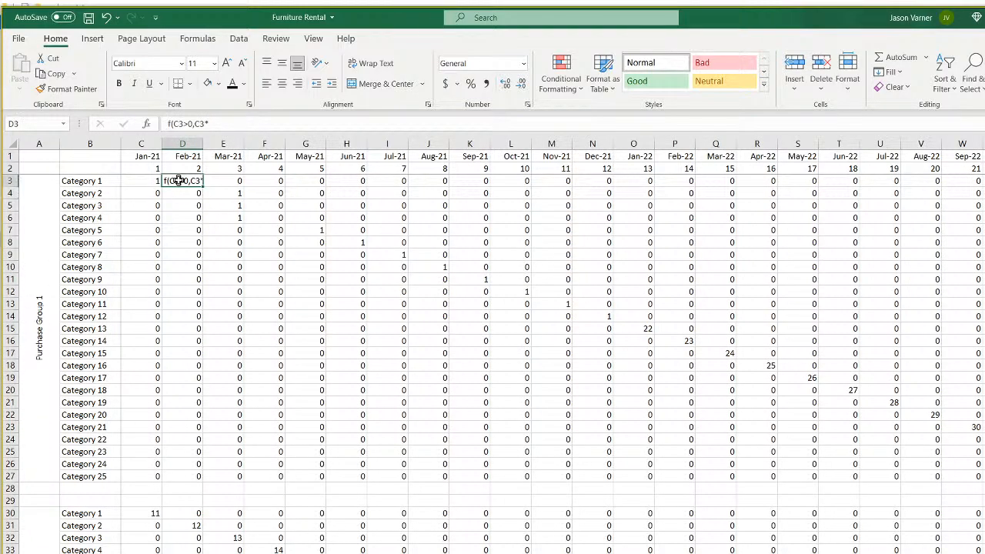
click(165, 123)
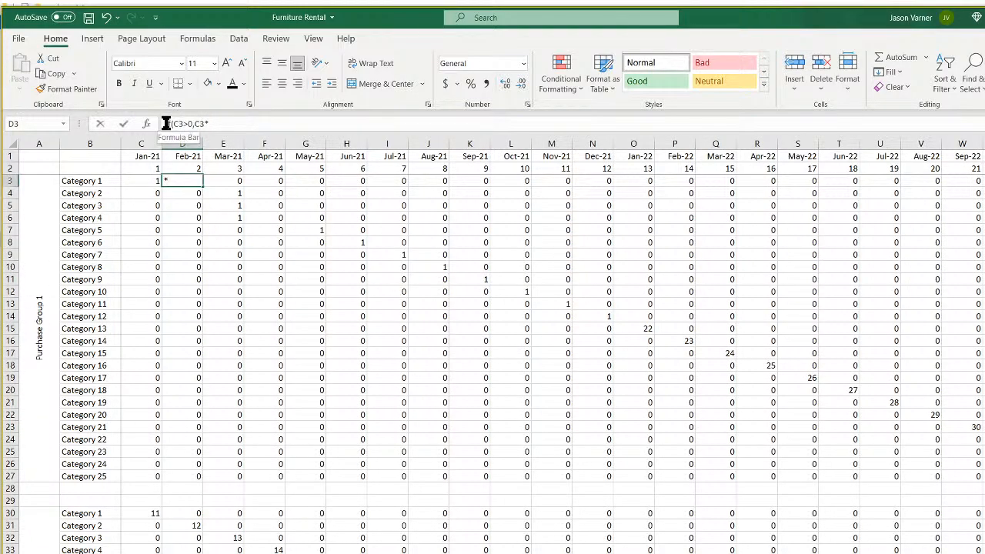
click(198, 193)
click(189, 182)
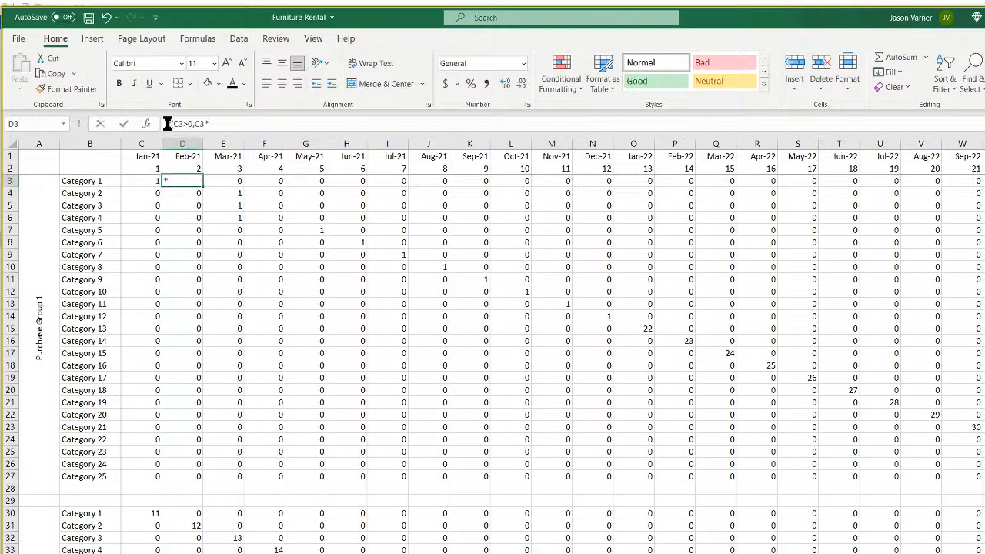
click(167, 123)
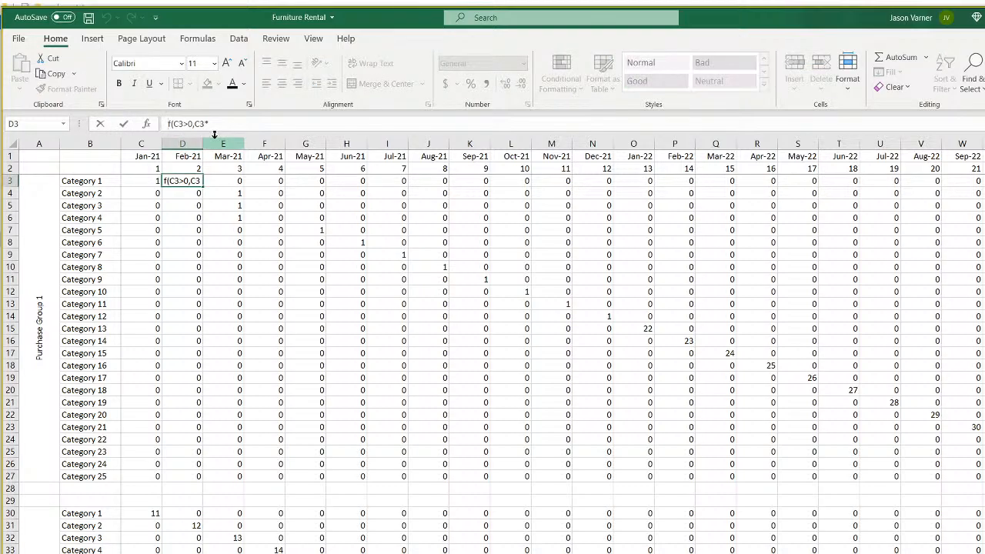
text(=i)
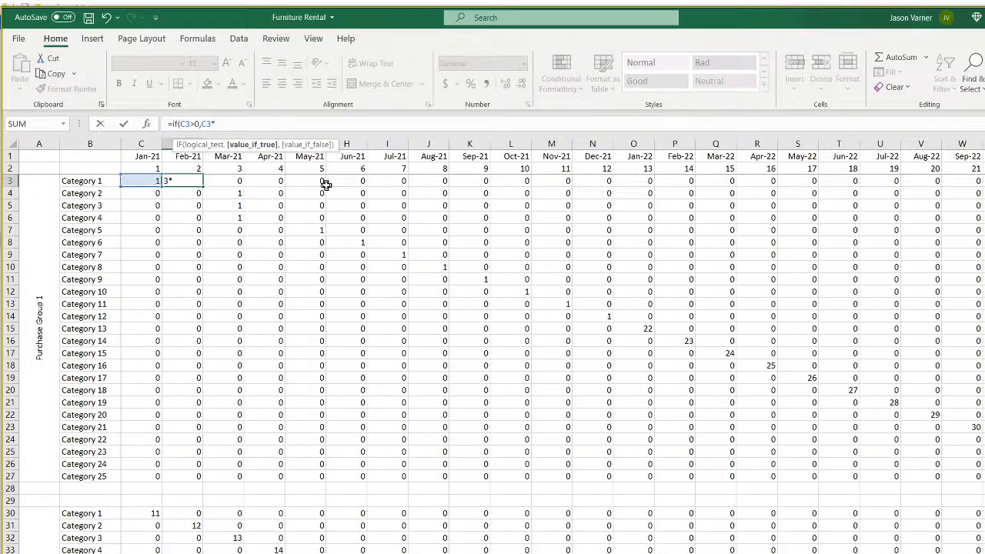
text(index()
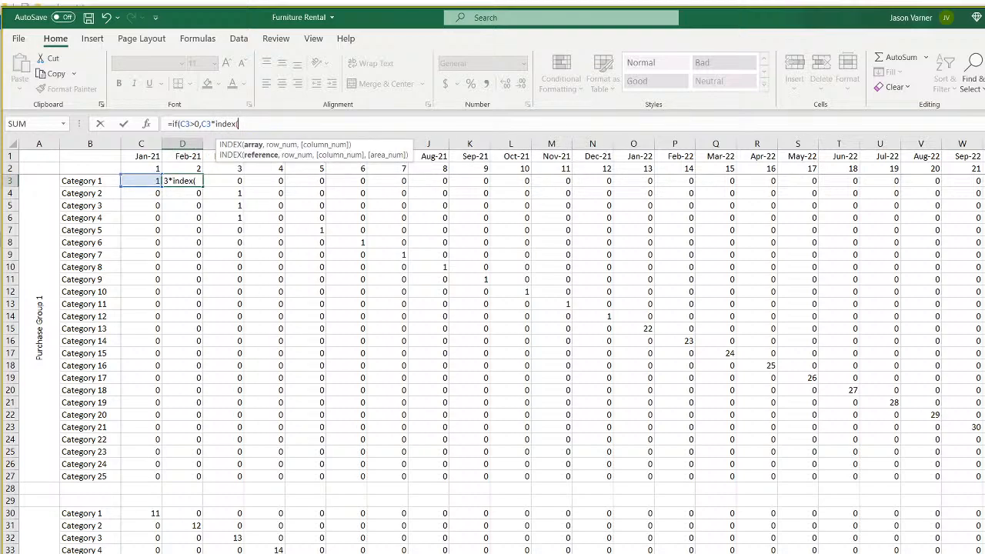
click(107, 553)
drag(424, 332, 423, 553)
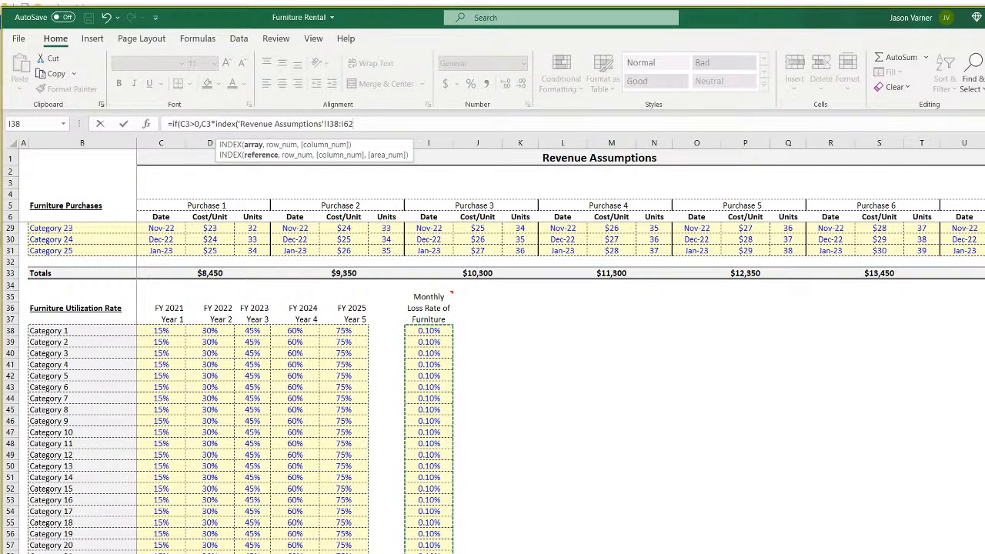
Add MATCH of B3 against category names B38:B62 with exact match, accepting Excel's correction.
text(,match()
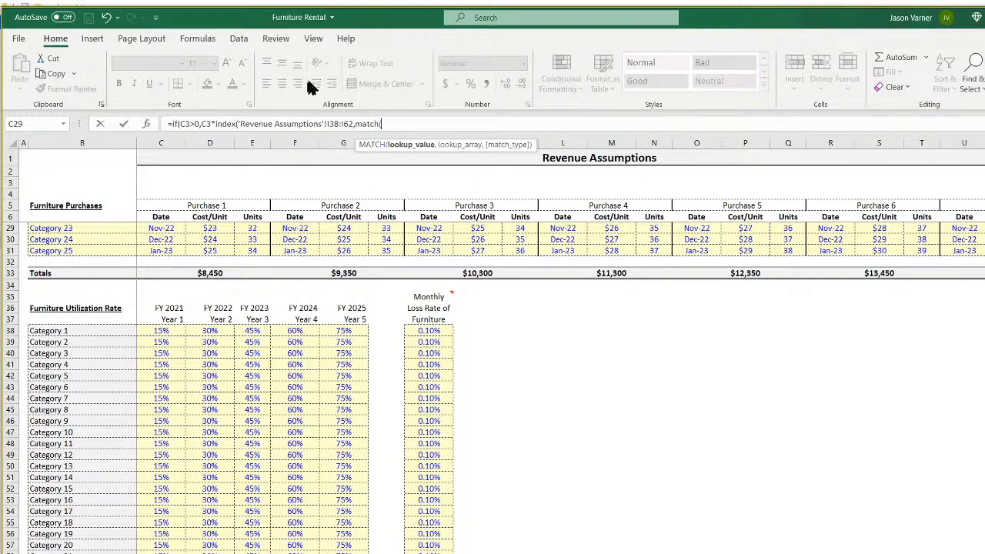
click(346, 551)
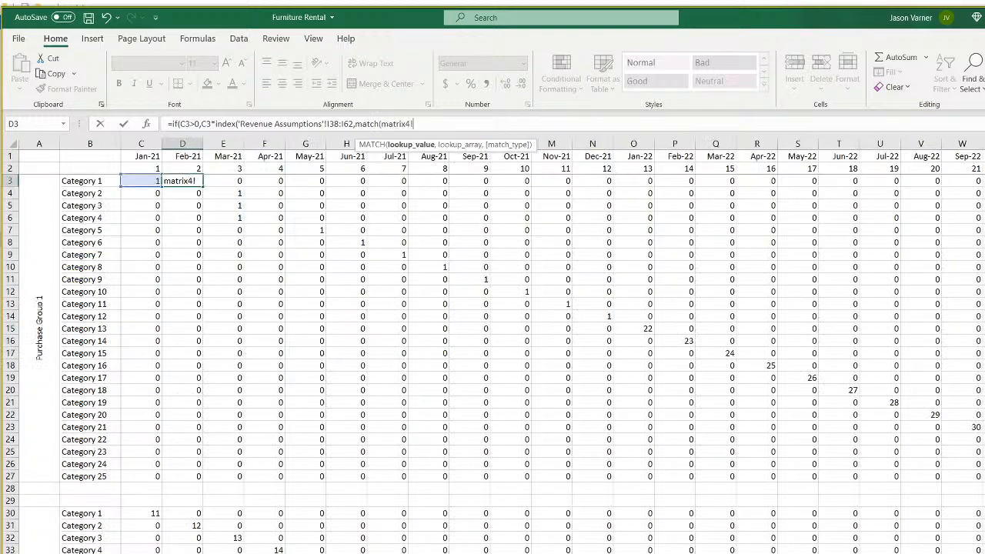
click(84, 181)
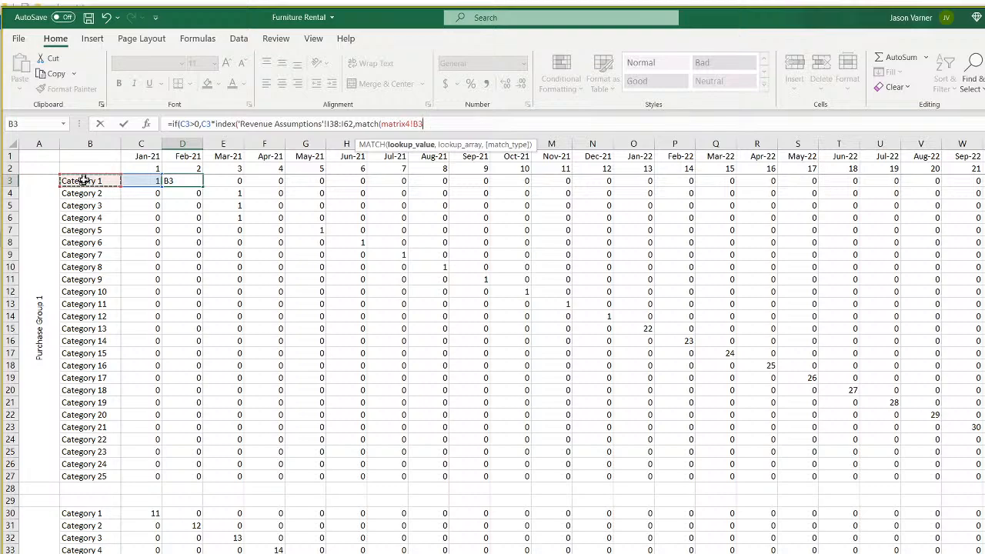
text(,)
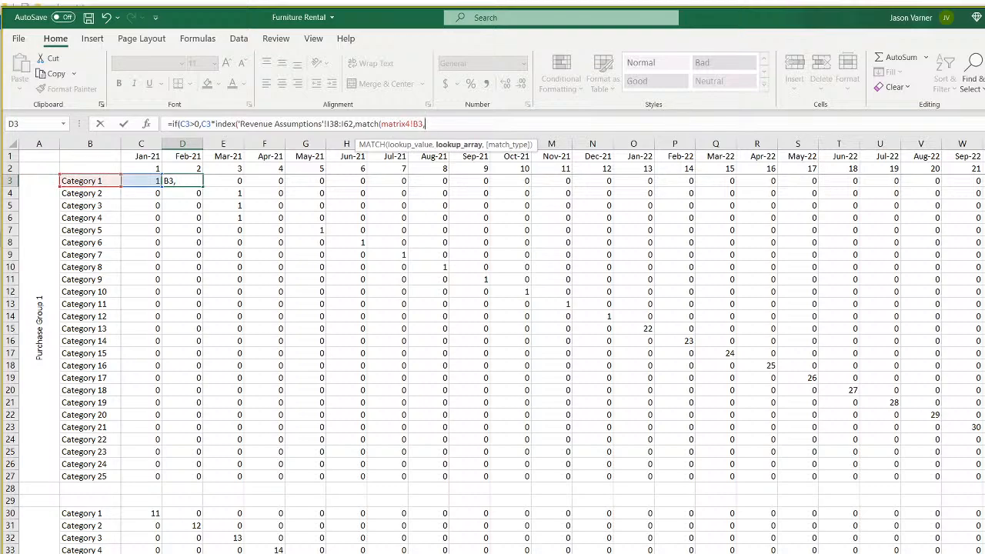
click(107, 551)
drag(88, 332, 77, 553)
text(,0)
key(Return)
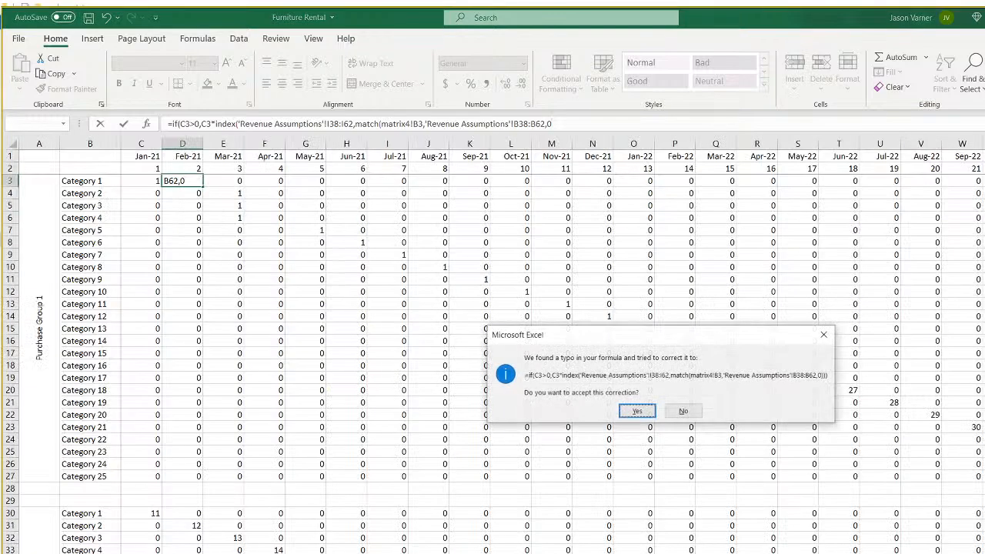
key(Return)
Make D3 multiply by one minus the loss rate and drop the sheet prefix from B3.
click(188, 180)
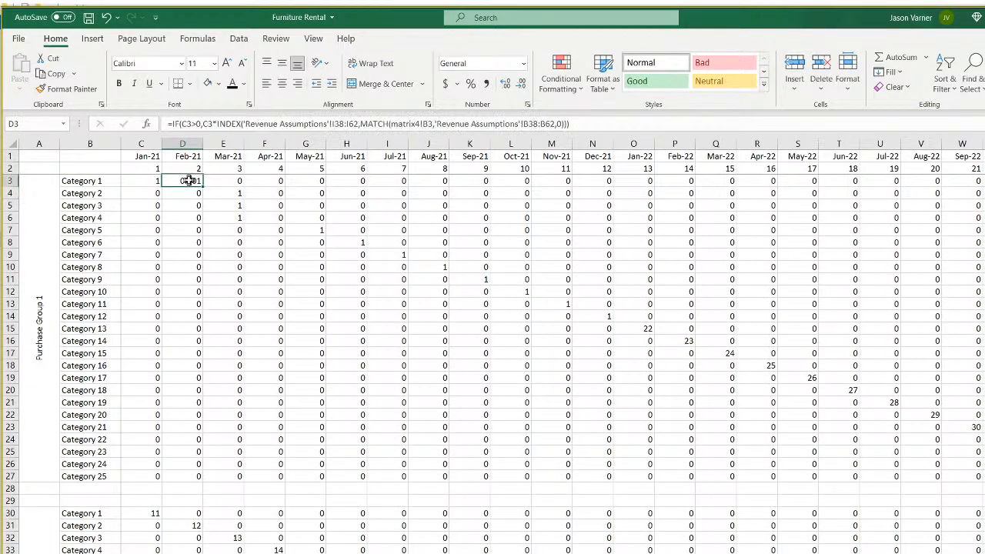
click(220, 124)
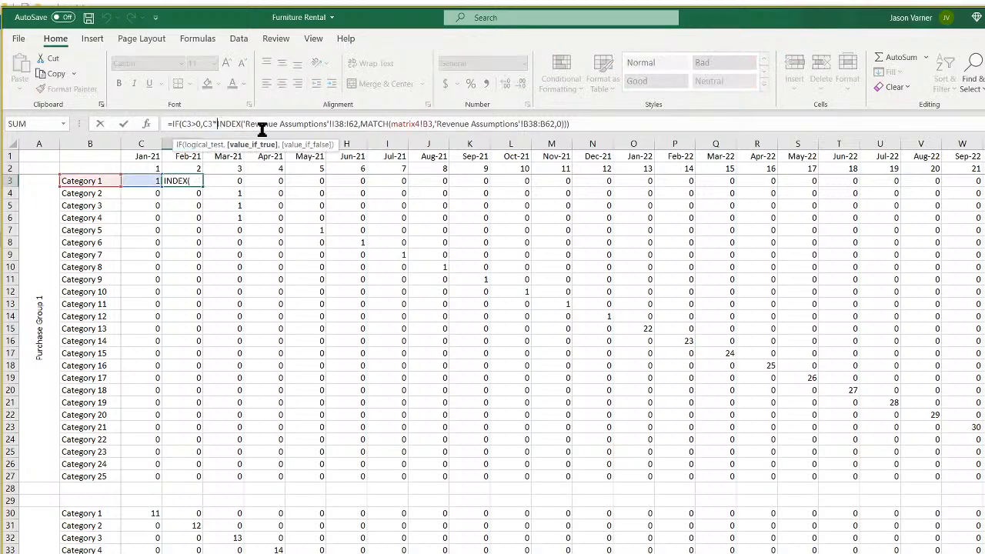
text((1-)
key(Return)
key(Return)
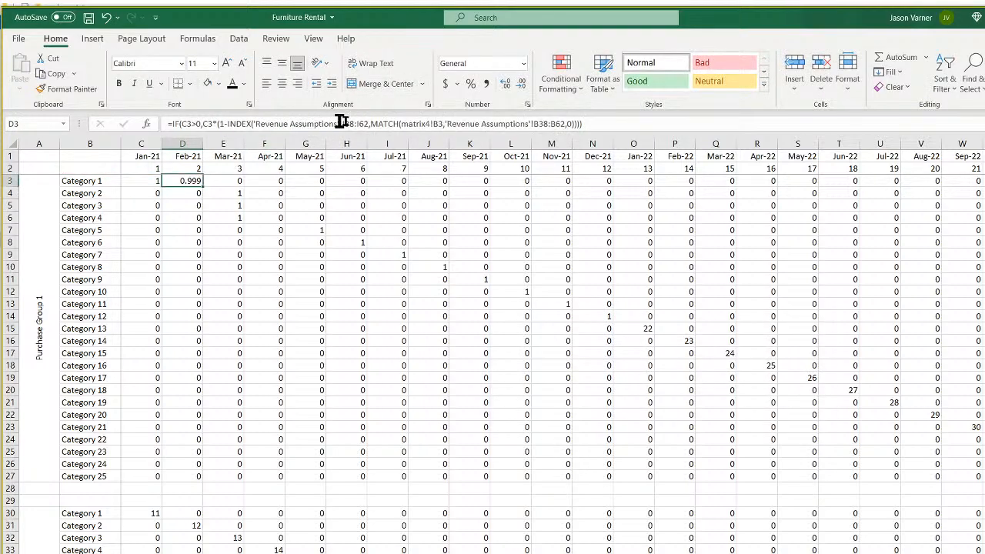
click(433, 124)
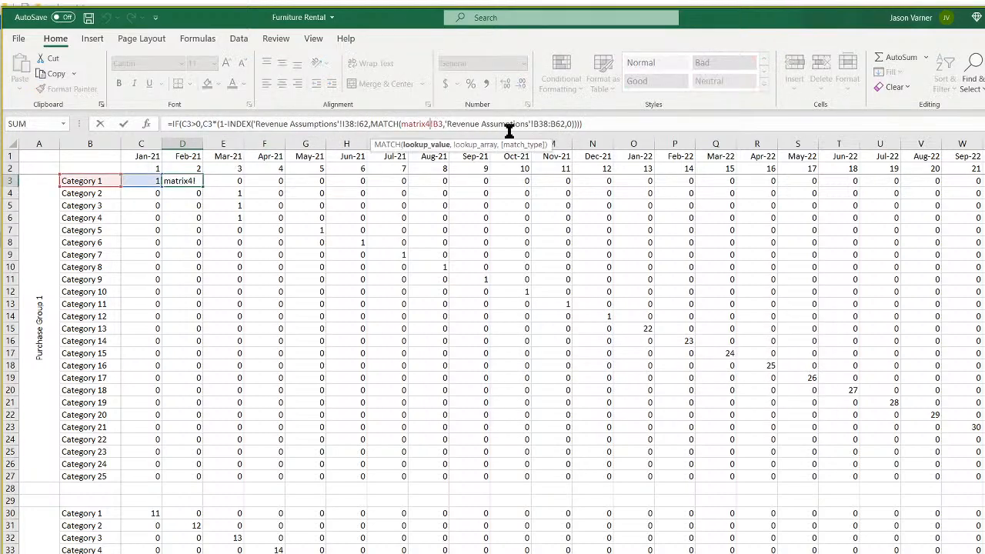
key(Right)
key(BackSpace)
key(BackSpace)
key(BackSpace)
key(BackSpace)
key(BackSpace)
key(BackSpace)
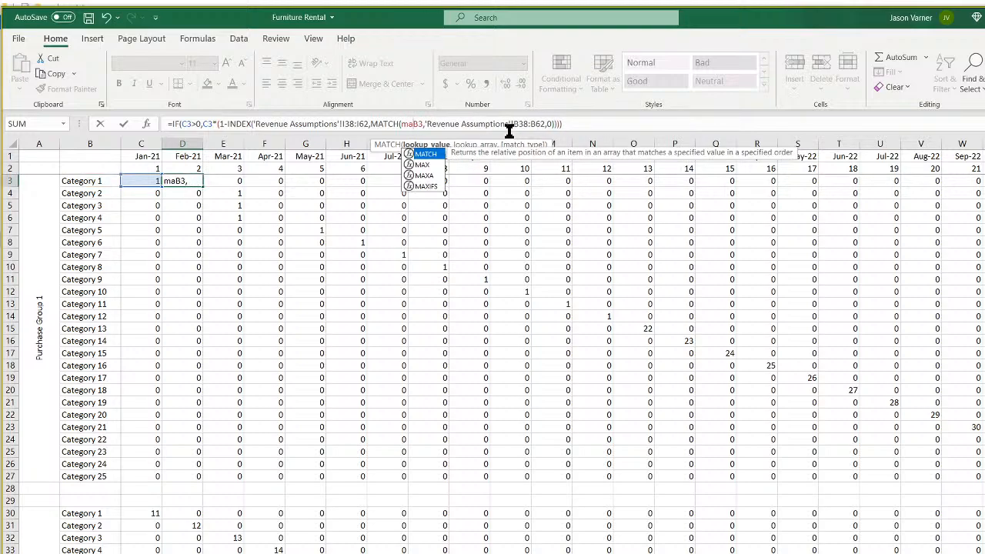
key(BackSpace)
key(BackSpace)
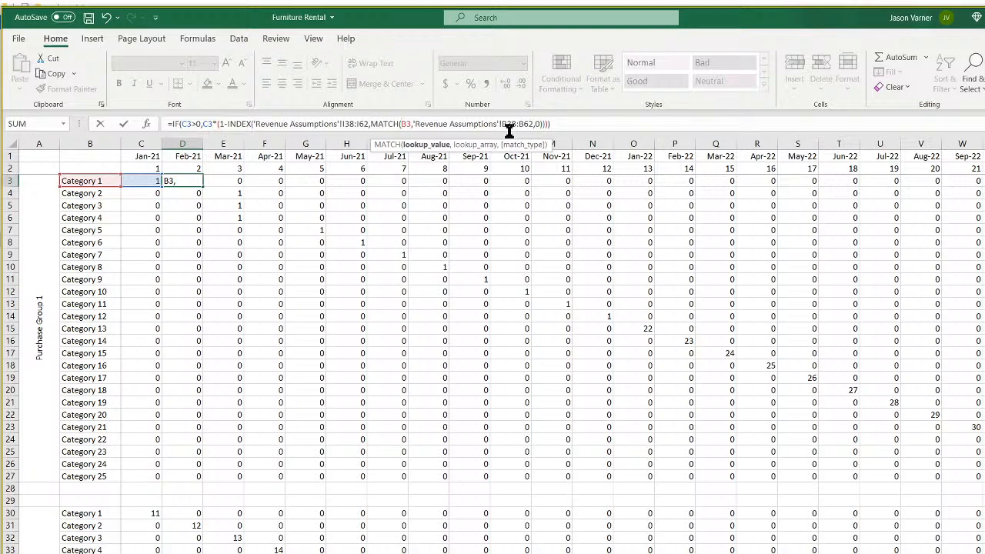
text($)
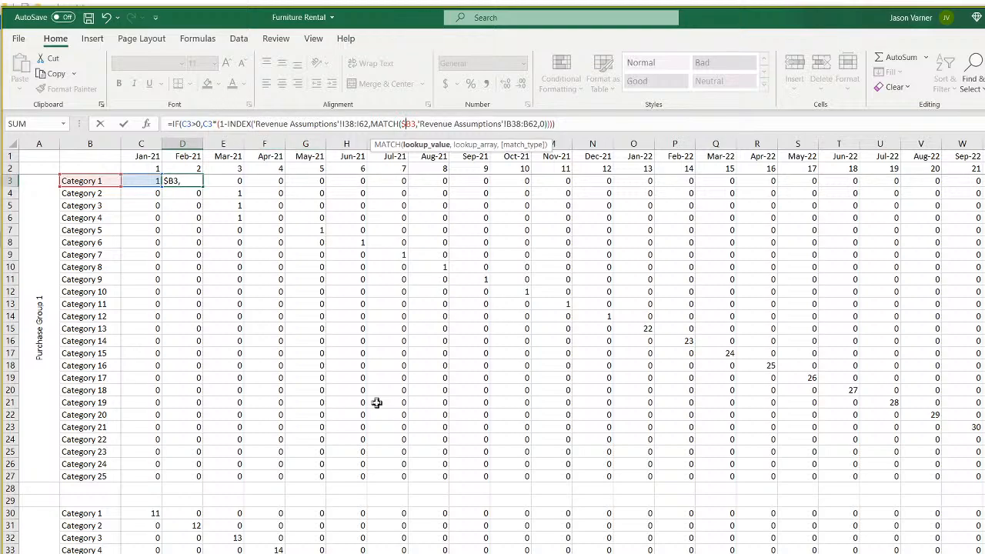
Anchor the I38:I62 and B38:B62 ranges with $ signs and enter the formula, giving 0.999.
click(343, 124)
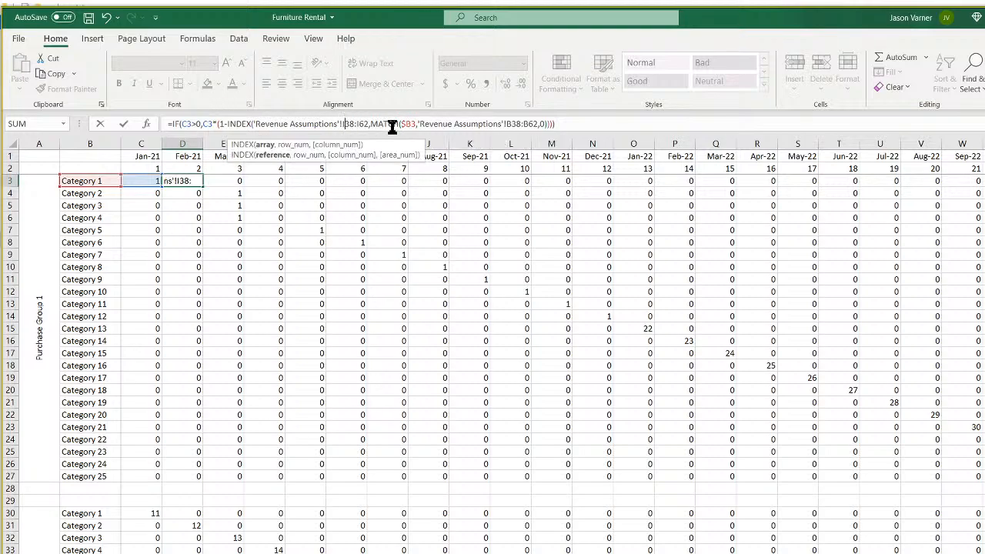
text($)
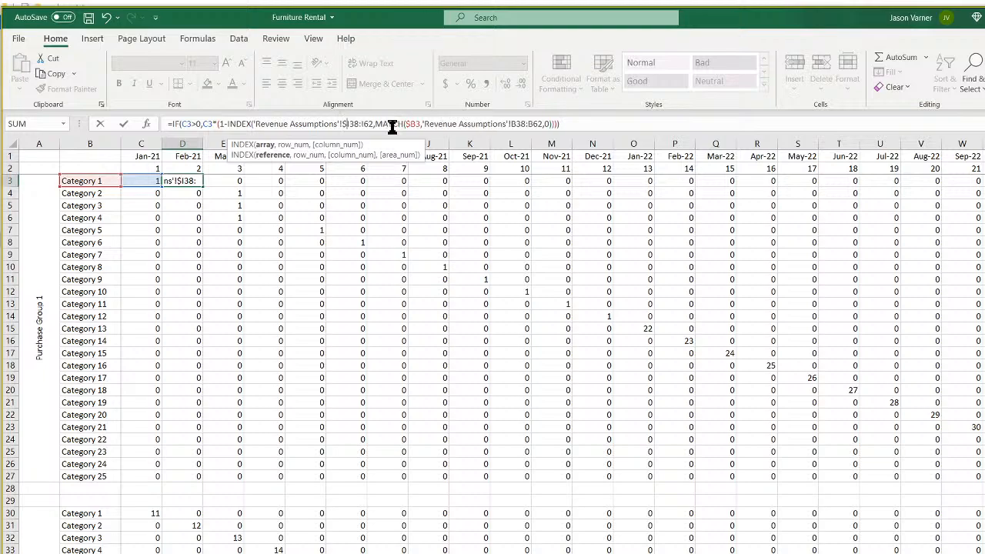
text($)
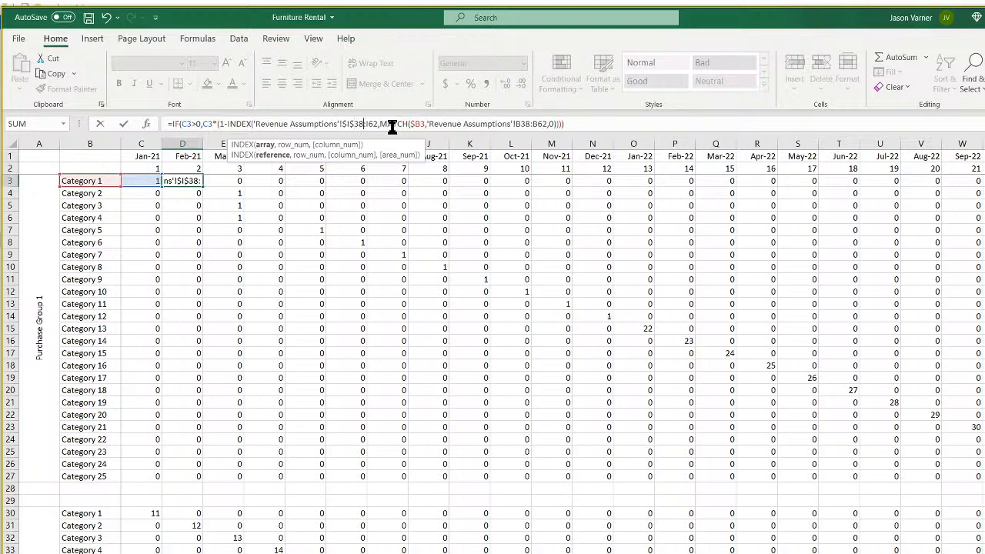
text($)
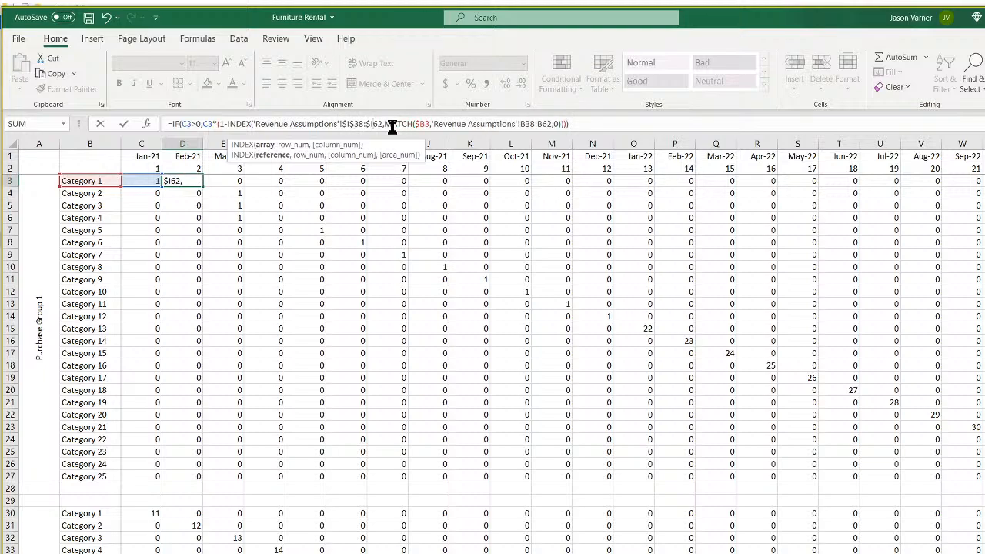
text($)
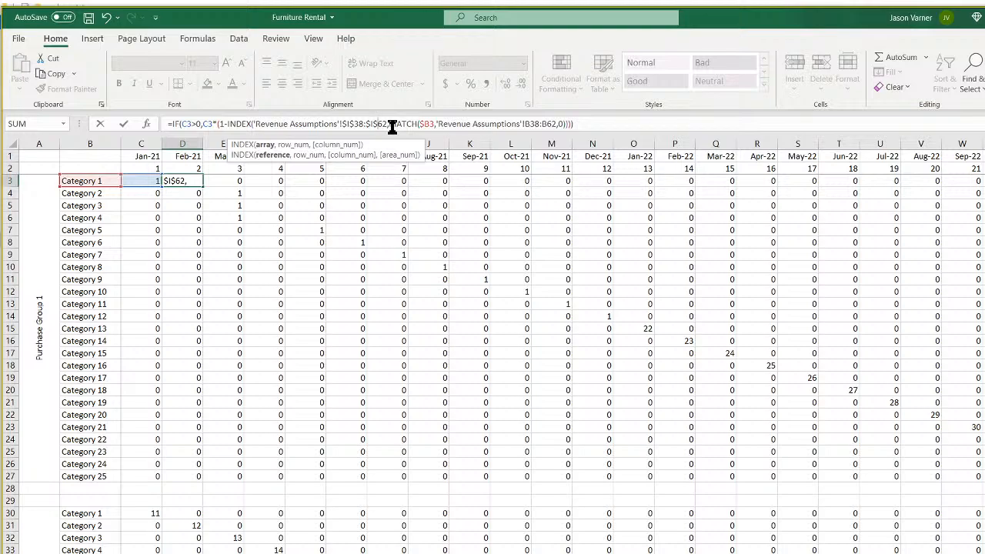
click(524, 123)
text($I)
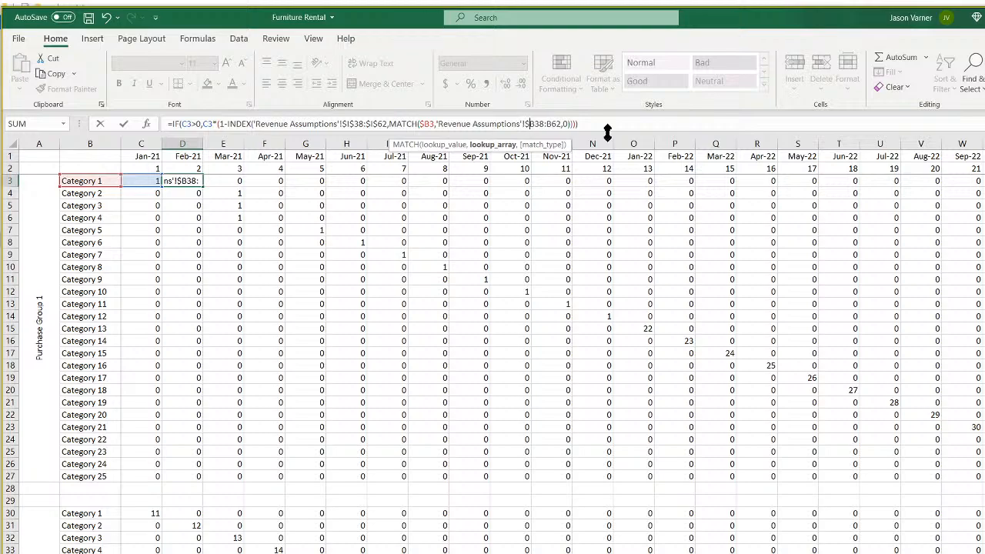
text($)
key(Right)
key(Right)
key(Right)
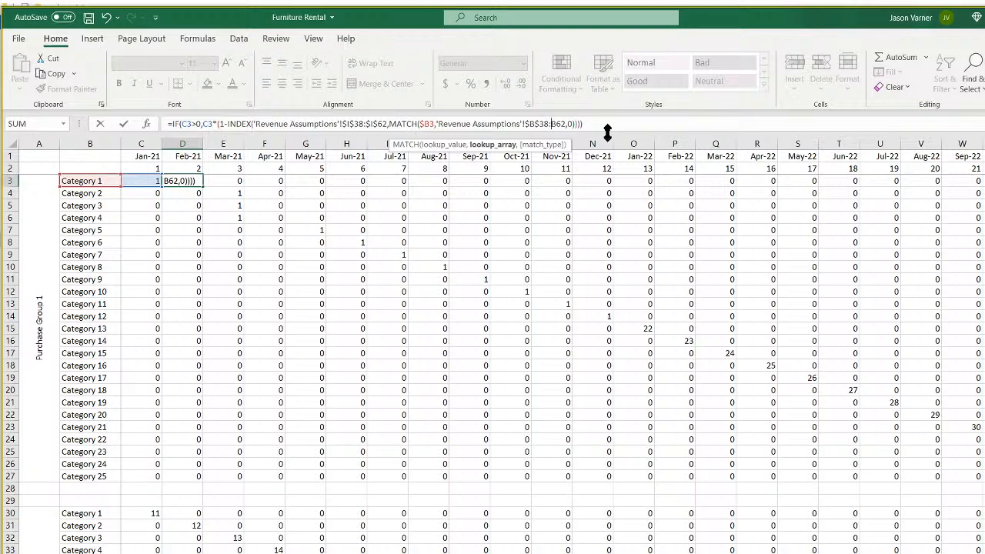
text($I)
text($B$)
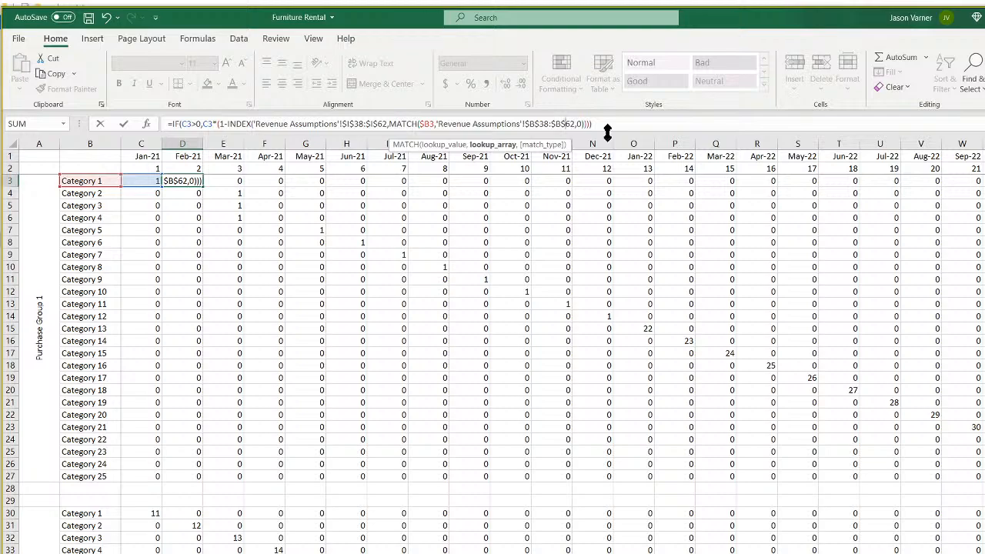
key(Return)
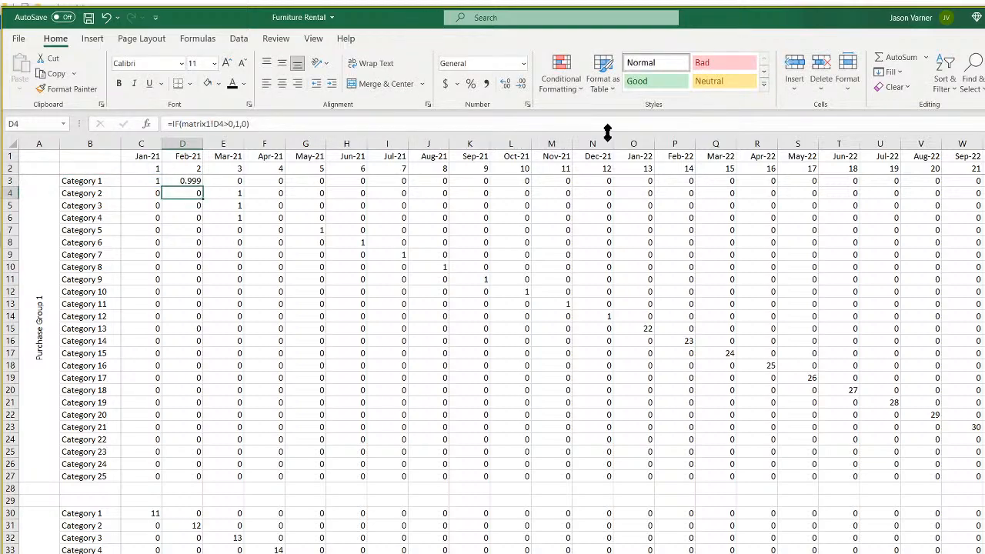
Format D3 as a one-decimal percentage (99.9%) and copy it down to D27.
click(194, 178)
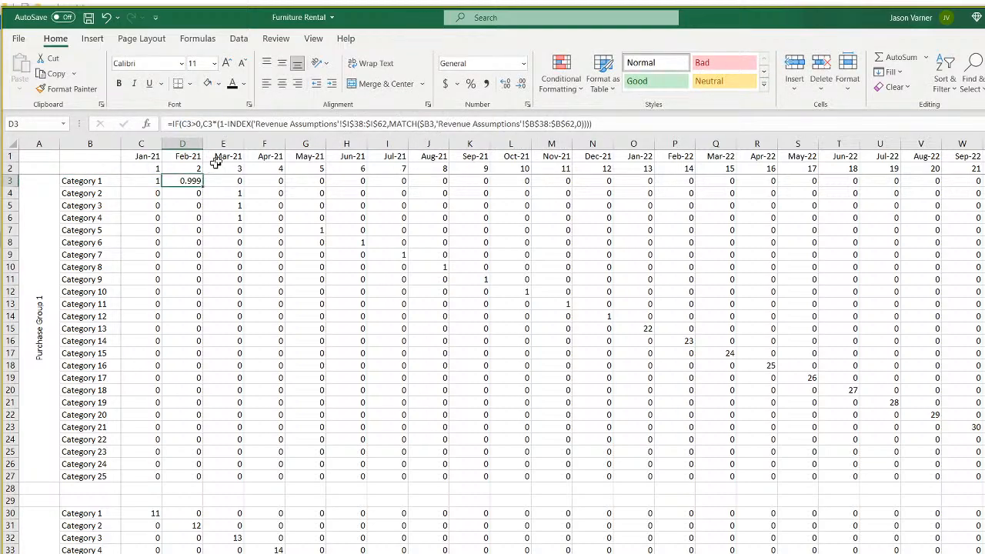
click(467, 84)
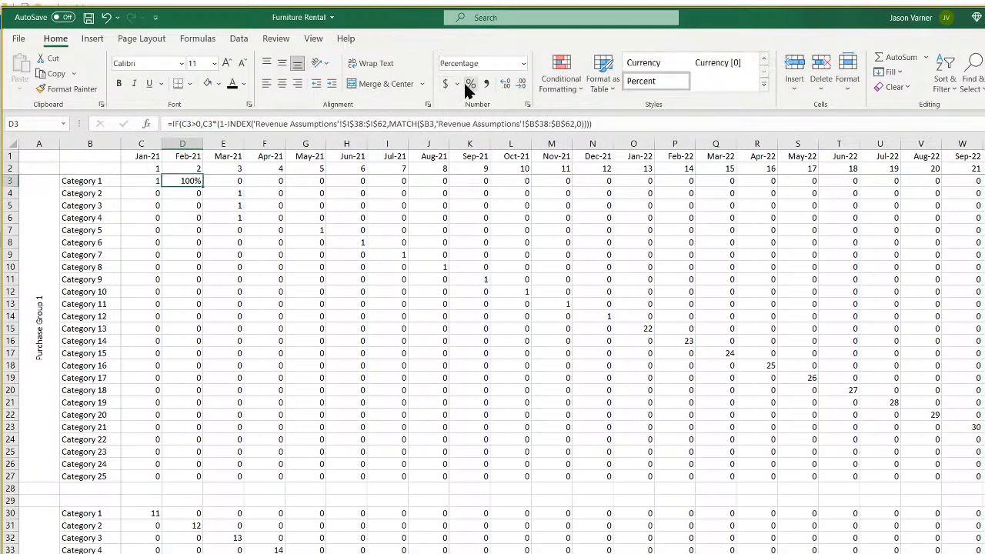
click(528, 104)
click(547, 154)
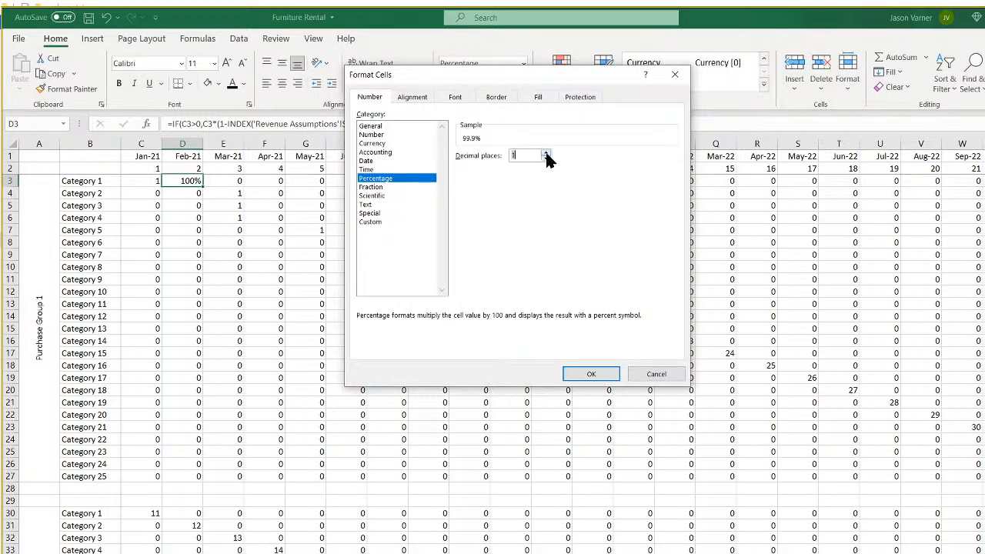
click(591, 375)
drag(203, 186, 177, 481)
Give D3's IF formula a 0 fallback so false categories show 0.0%.
click(184, 182)
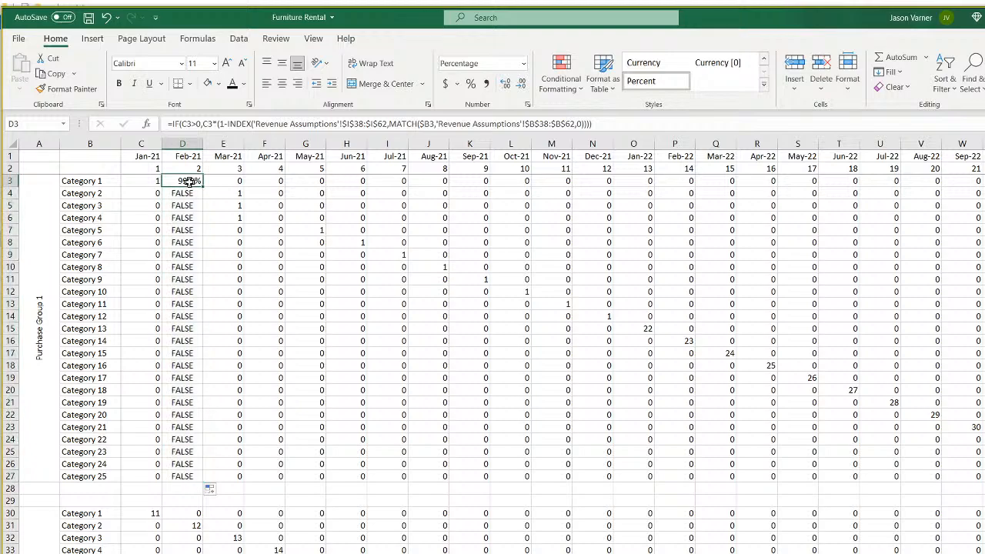
double_click(184, 182)
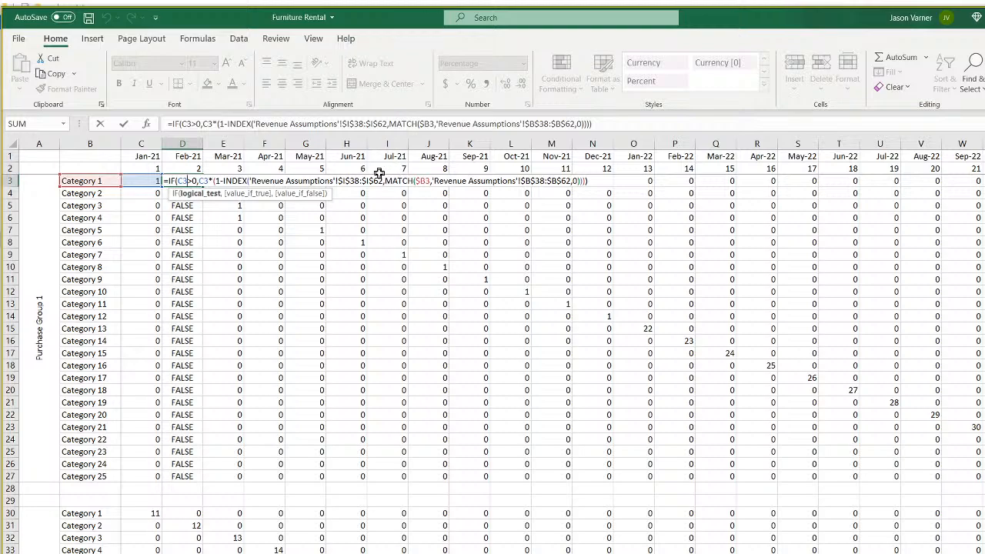
click(170, 124)
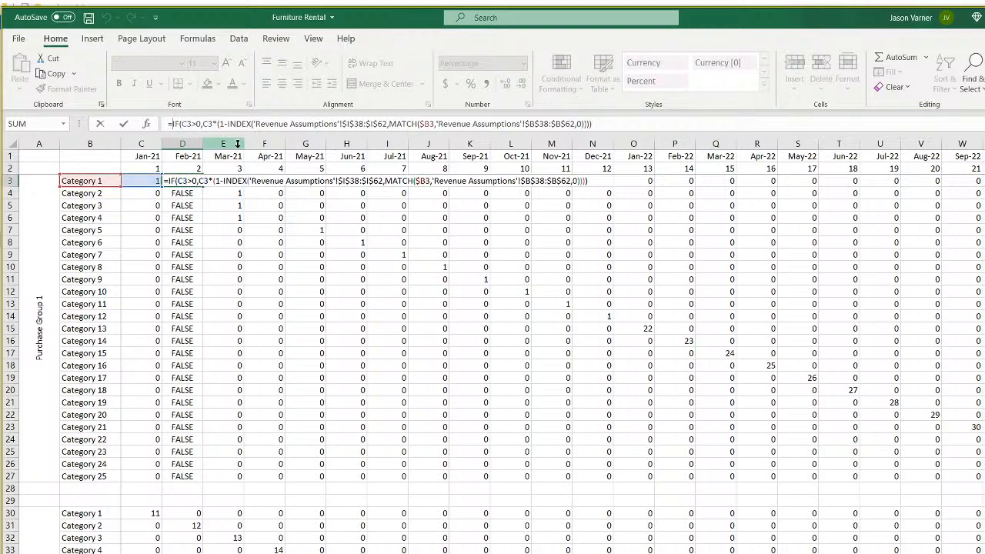
text(ife)
key(BackSpace)
key(BackSpace)
key(BackSpace)
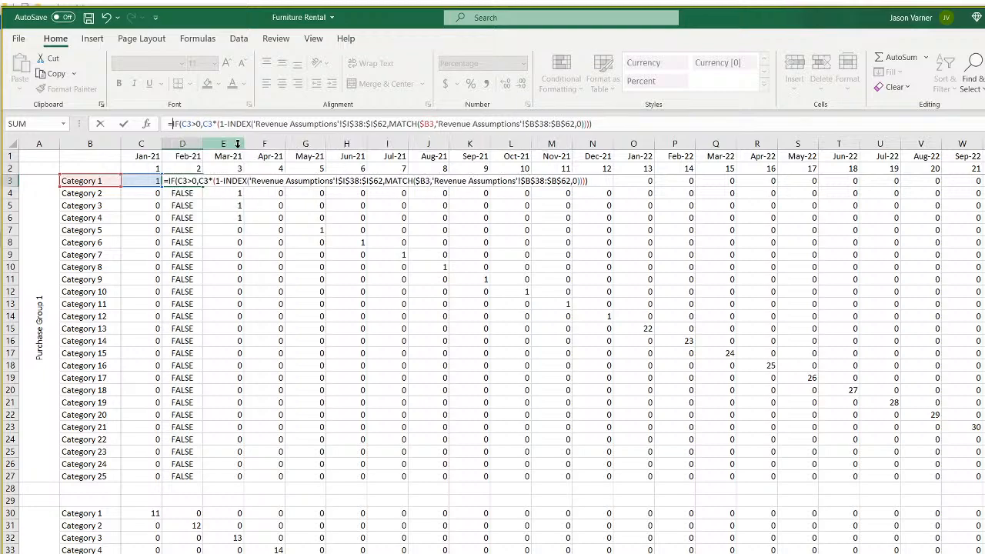
click(641, 124)
key(BackSpace)
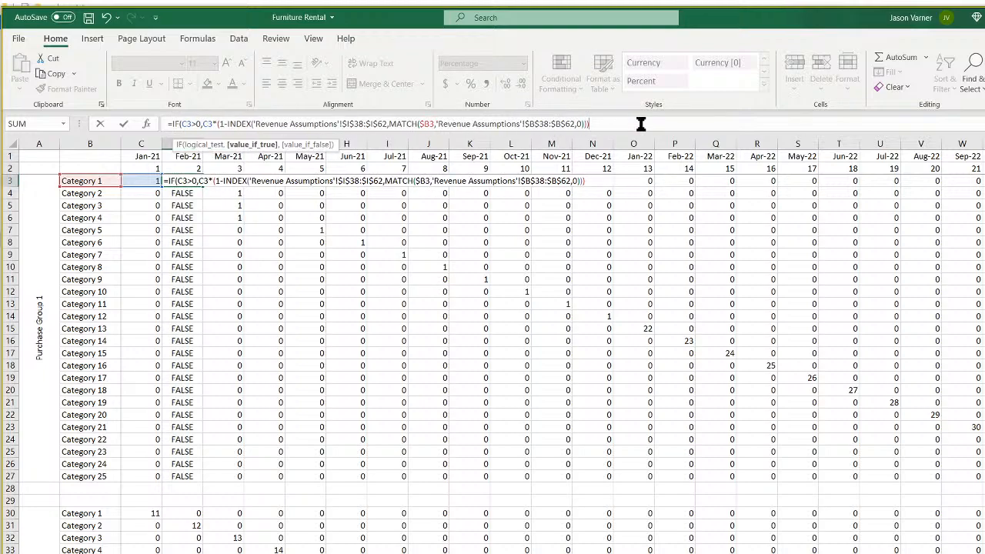
text())
key(Return)
key(Return)
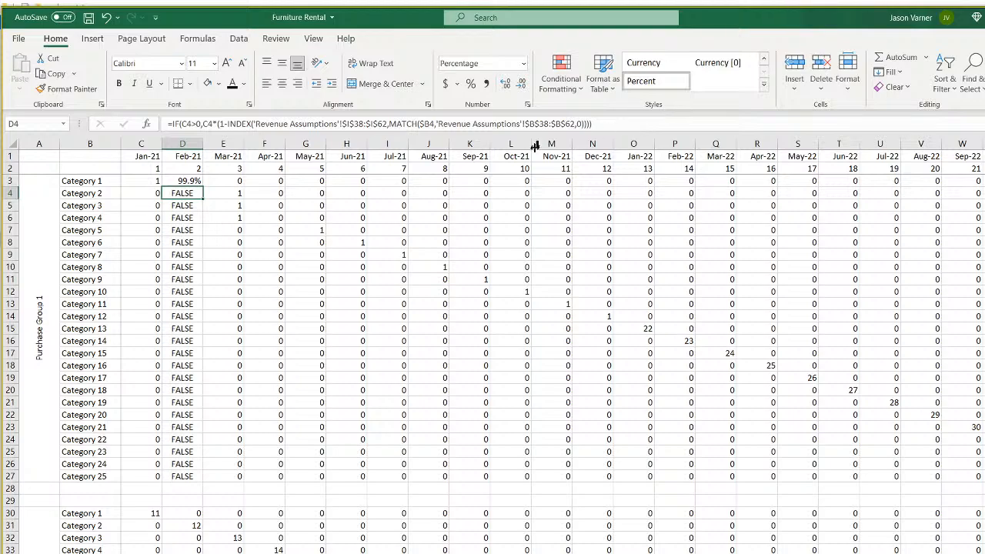
Copy D3's formula down to D27 and across row 3 to Feb-22 in P3.
click(189, 182)
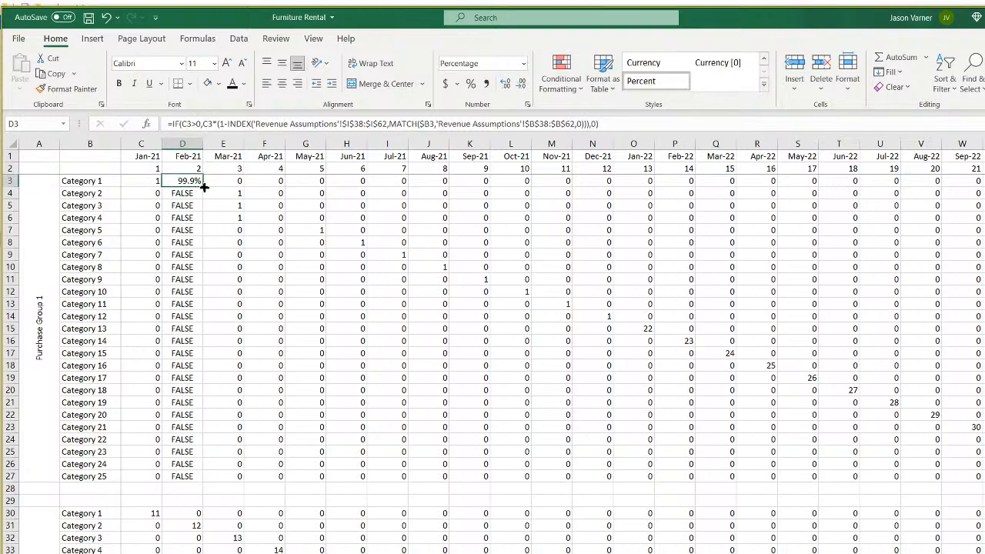
drag(206, 187, 203, 479)
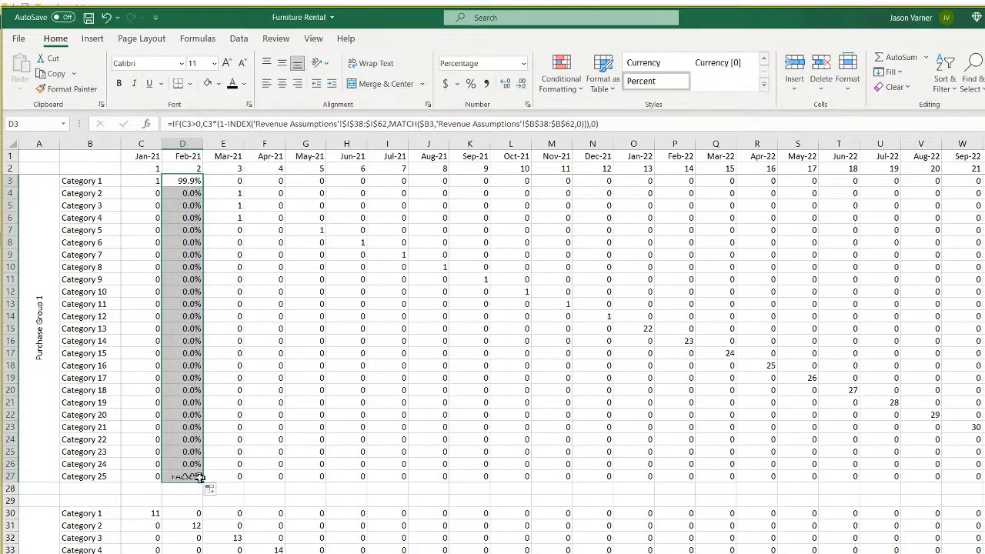
click(193, 183)
drag(203, 187, 695, 201)
click(215, 183)
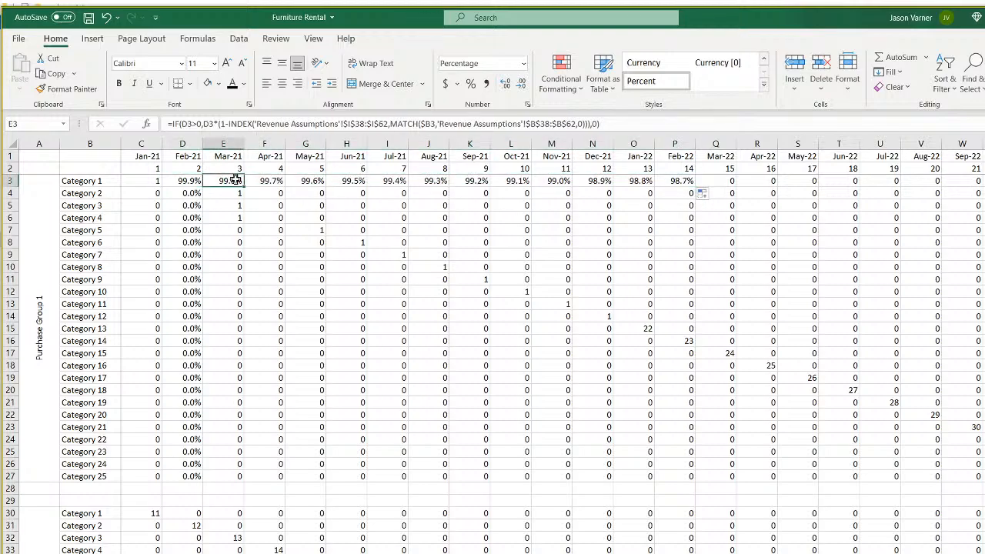
Verify the row 3 formulas, then fill D3's formula over D3:BJ27 for all 25 categories.
click(150, 181)
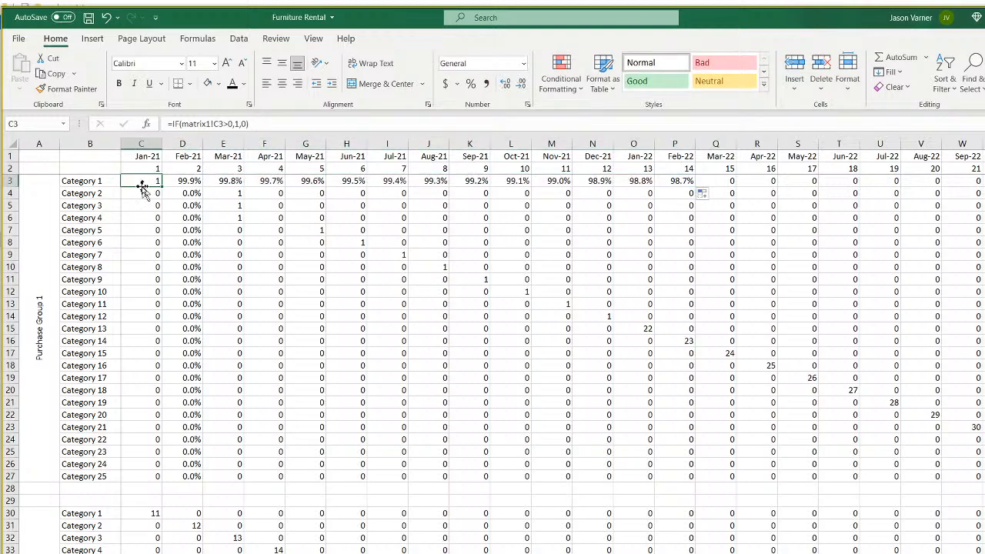
click(182, 181)
click(230, 180)
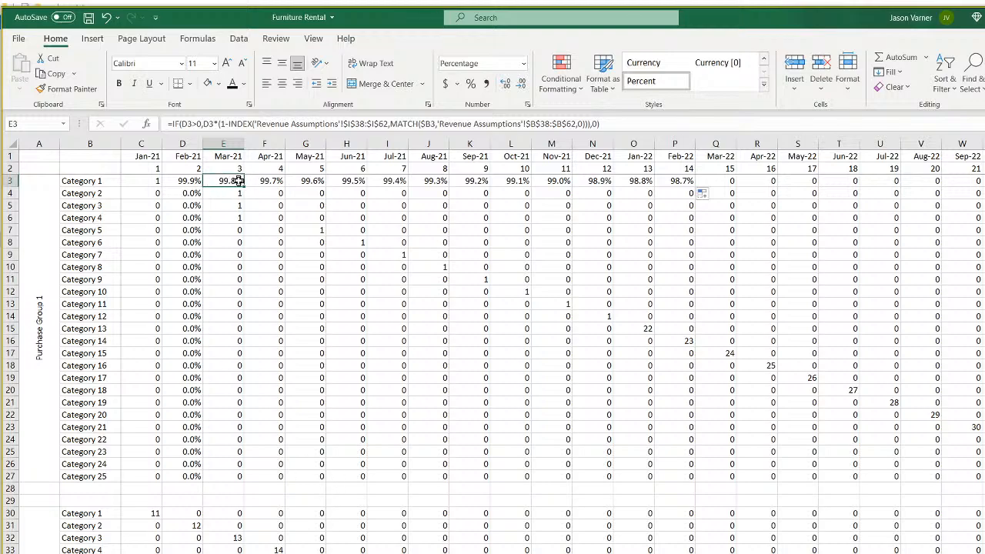
click(302, 179)
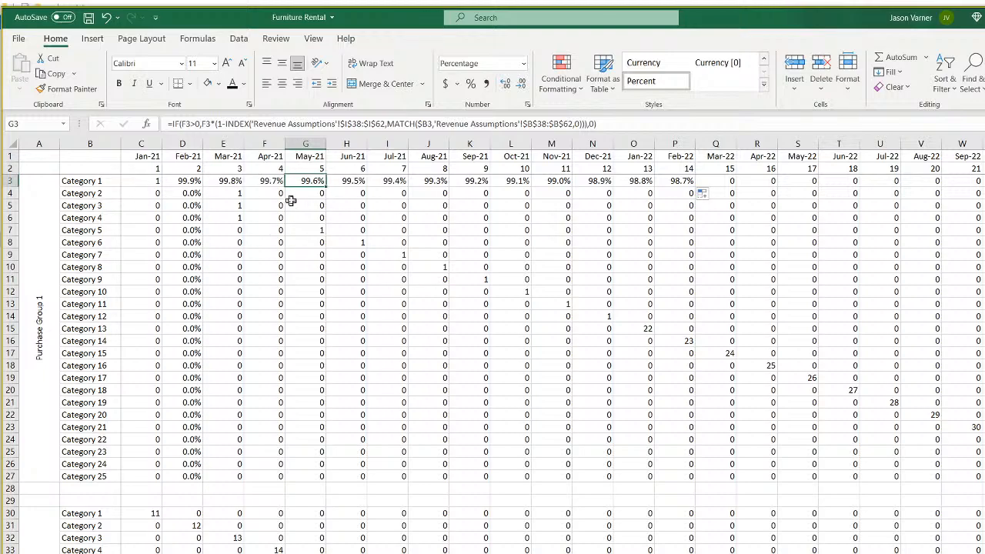
click(191, 181)
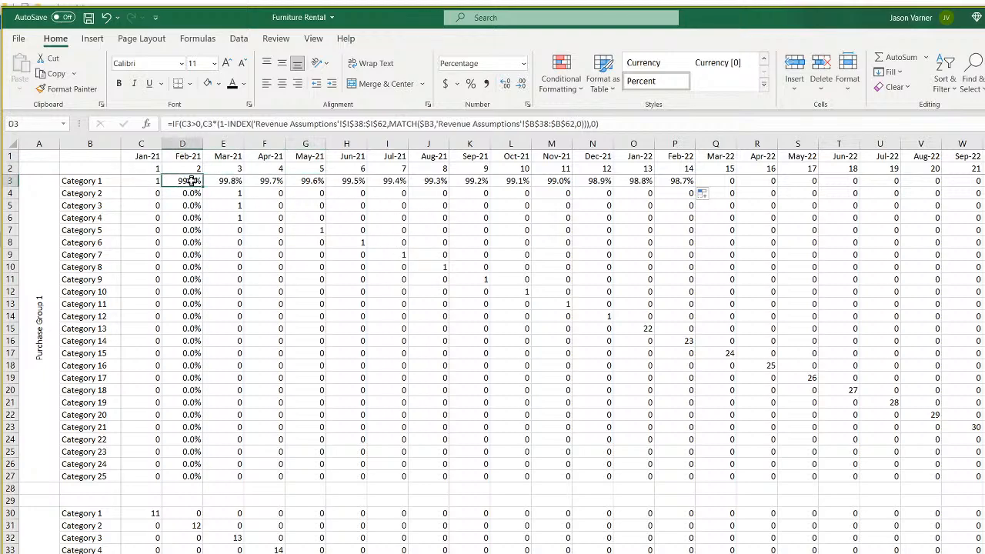
mouse_move(204, 188)
mouse_down()
mouse_move(198, 480)
mouse_move(981, 481)
mouse_up()
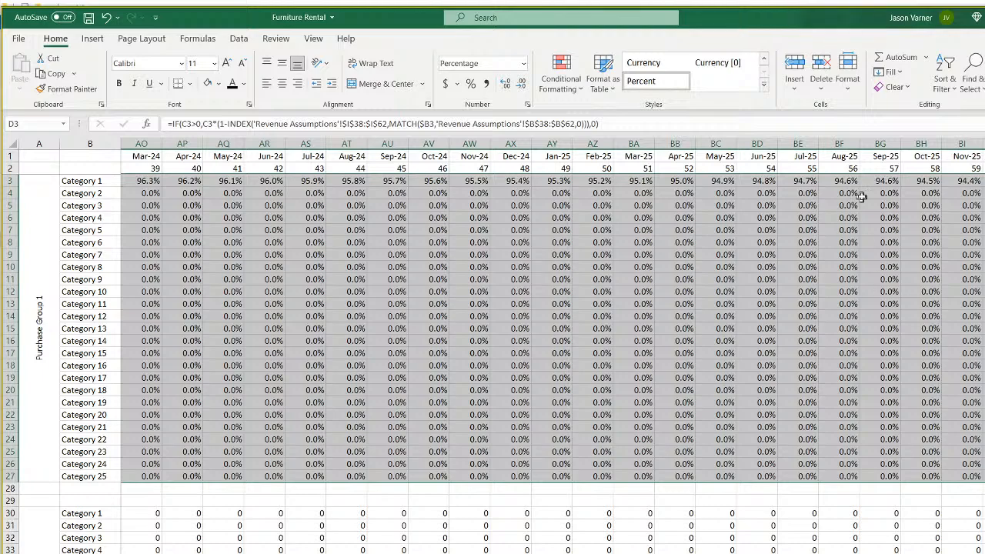
click(984, 181)
scroll(552, 346, left, 13)
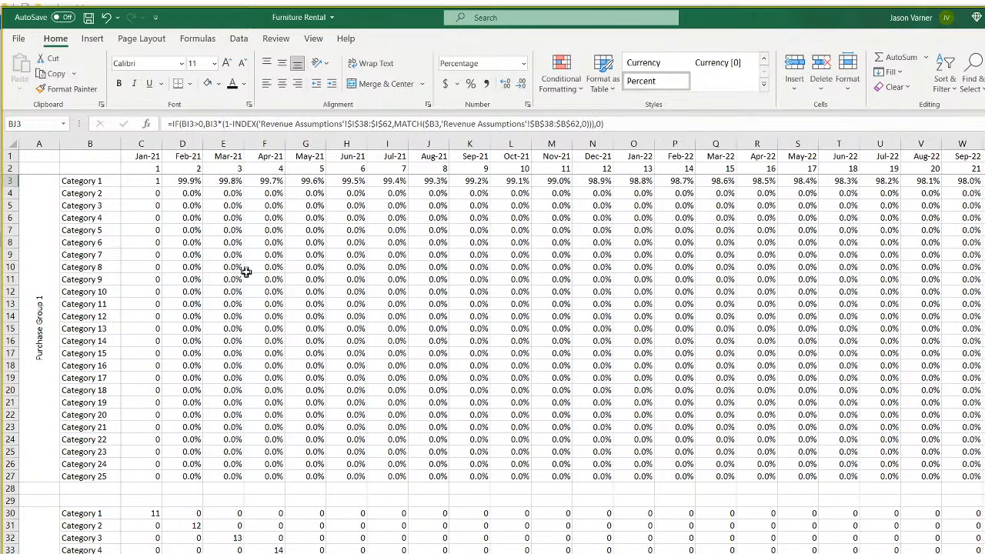
mouse_move(154, 183)
mouse_down()
mouse_move(181, 269)
mouse_move(178, 481)
mouse_up()
Check G14's formula and select the monthly loss rates from I38 on Revenue Assumptions.
right_click(181, 254)
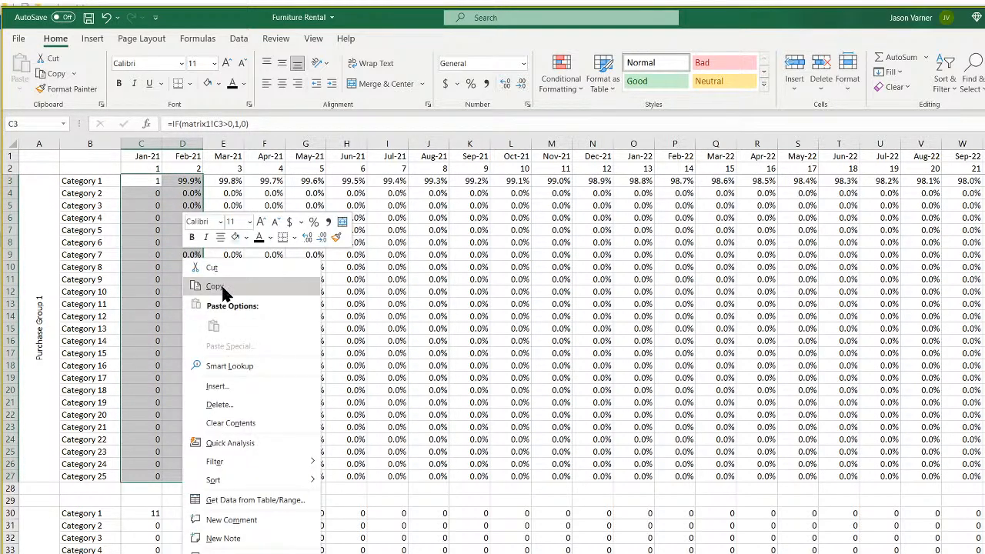
click(438, 293)
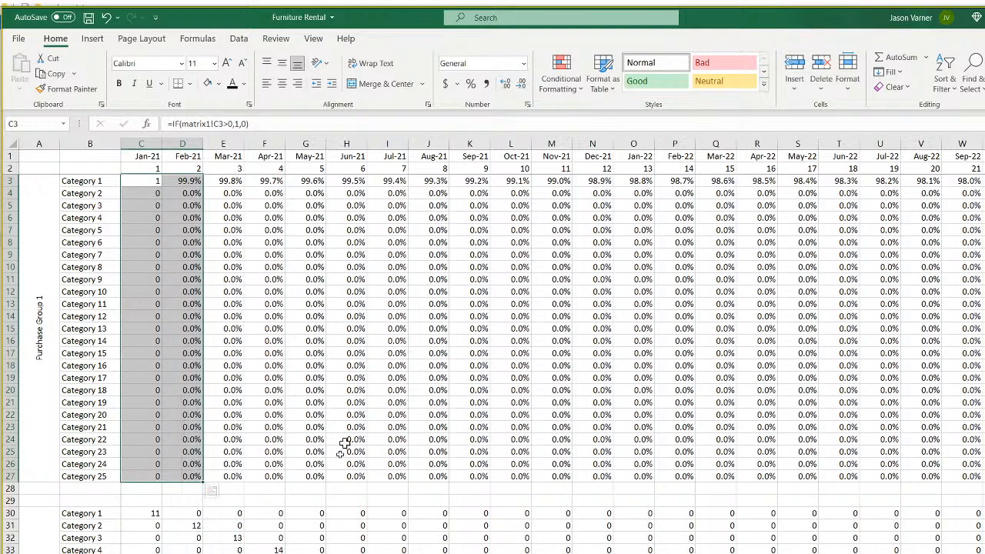
click(311, 312)
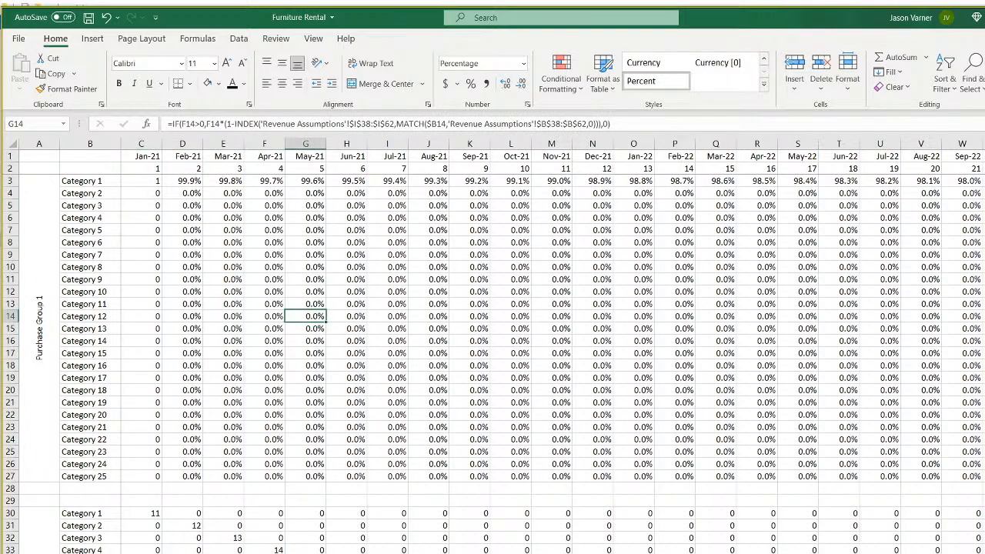
click(231, 551)
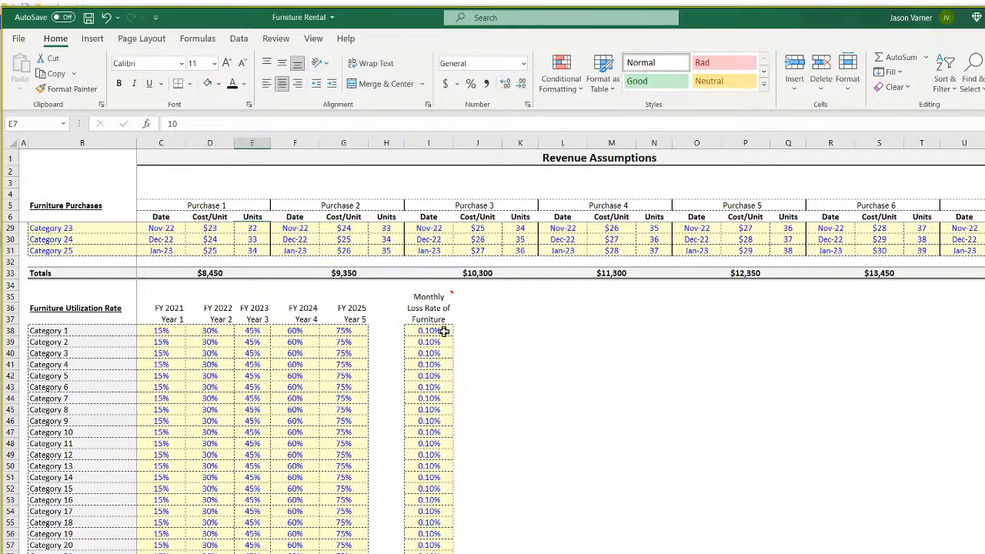
drag(432, 329, 431, 553)
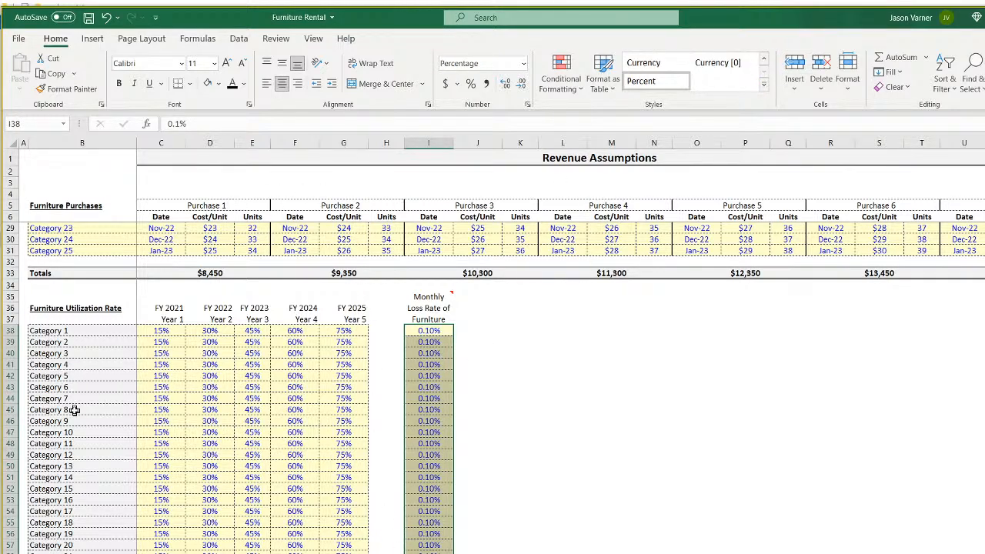
Clear All on rows 29 and below of the survival-percentage sheet.
key(ctrl+Page_Down)
key(ctrl+Page_Down)
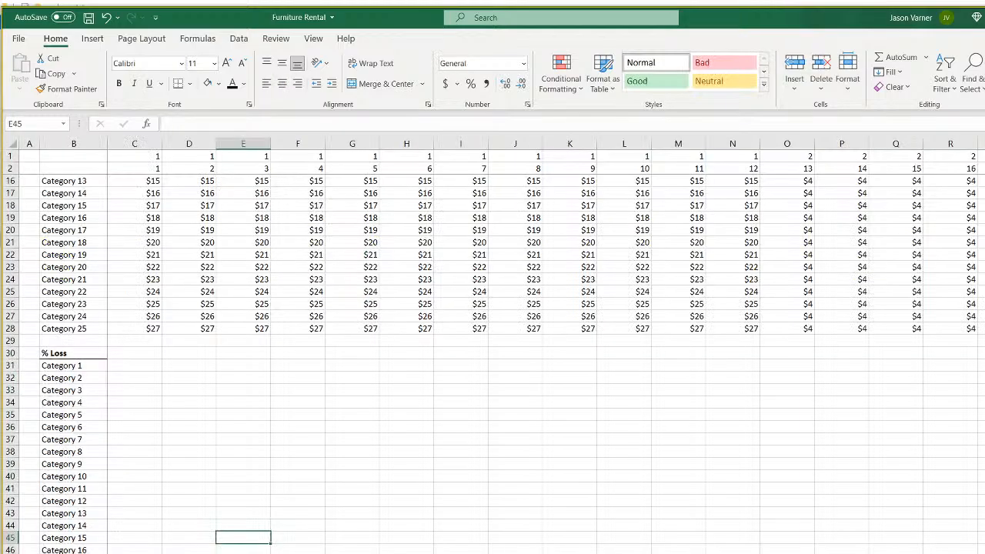
drag(3, 500, 3, 551)
click(896, 87)
click(898, 108)
Delete the Purchase Group 1 label from cell A3.
scroll(250, 435, up, 20)
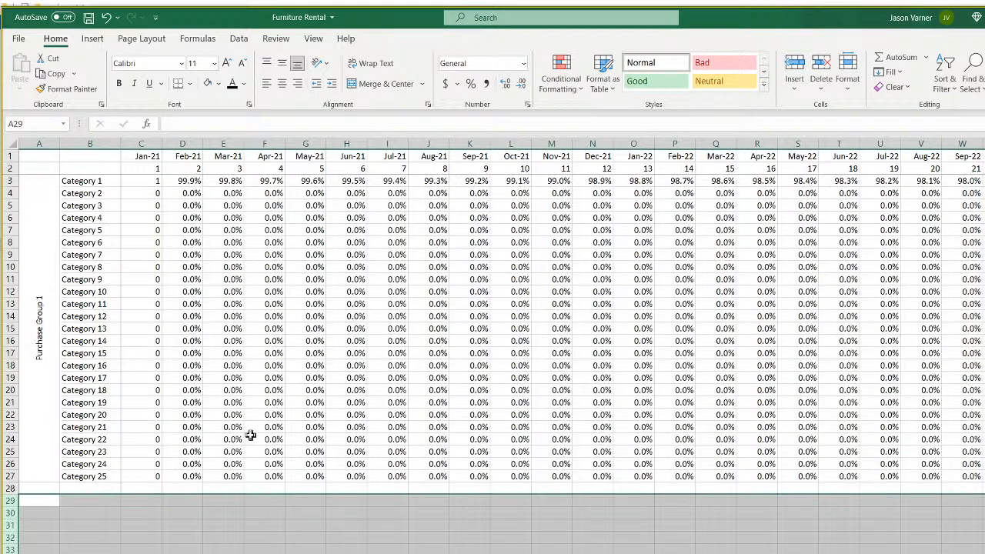
click(250, 280)
click(39, 315)
double_click(34, 322)
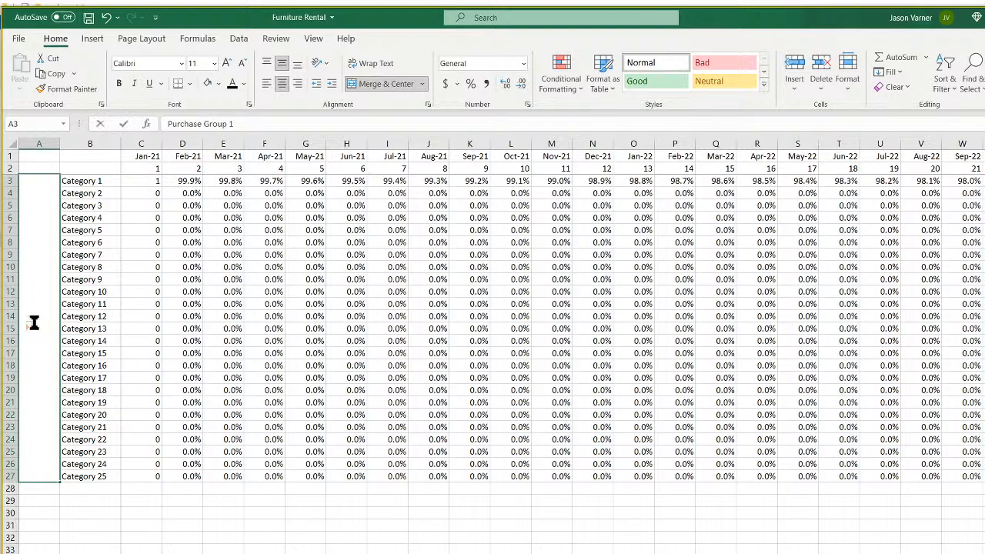
text(\)
key(Return)
click(36, 342)
key(BackSpace)
key(Return)
click(239, 548)
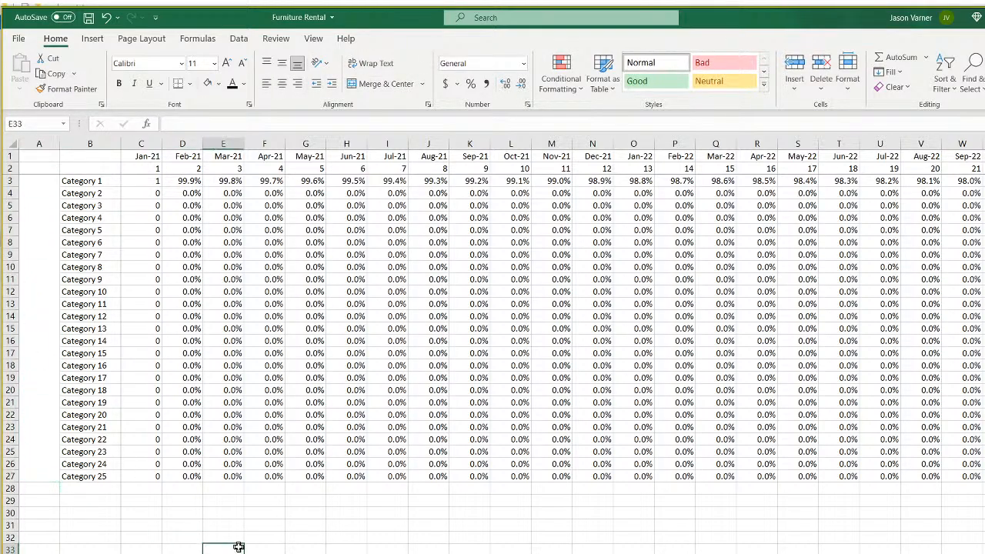
Unmerge A3:A27, narrow column A, then review the survival formulas in C3.
click(39, 308)
click(359, 83)
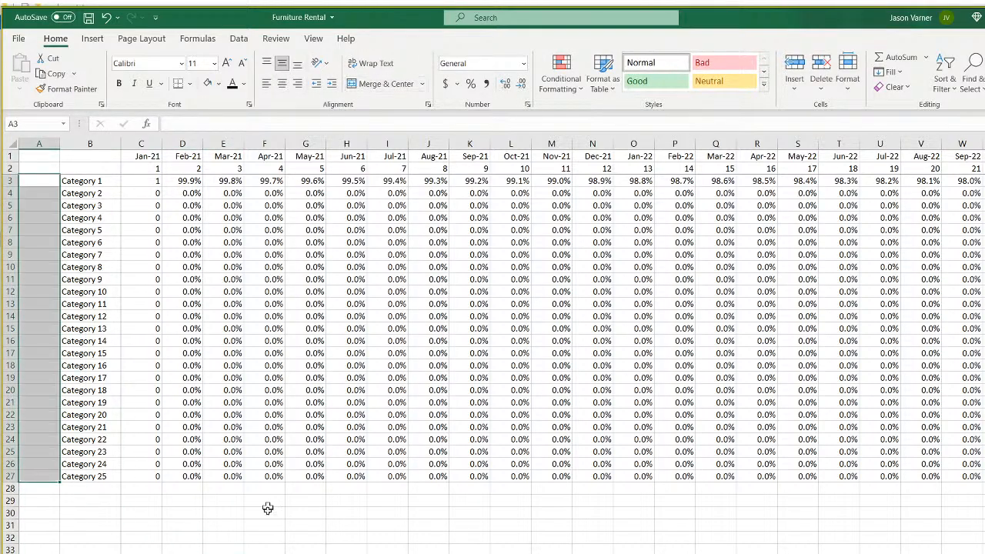
click(264, 548)
drag(60, 143, 44, 143)
click(58, 168)
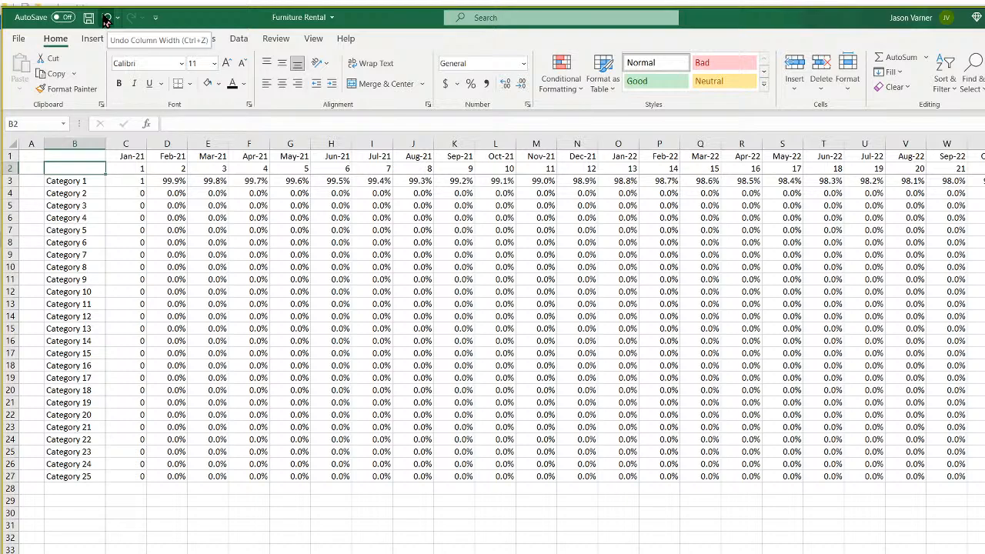
click(176, 288)
click(129, 180)
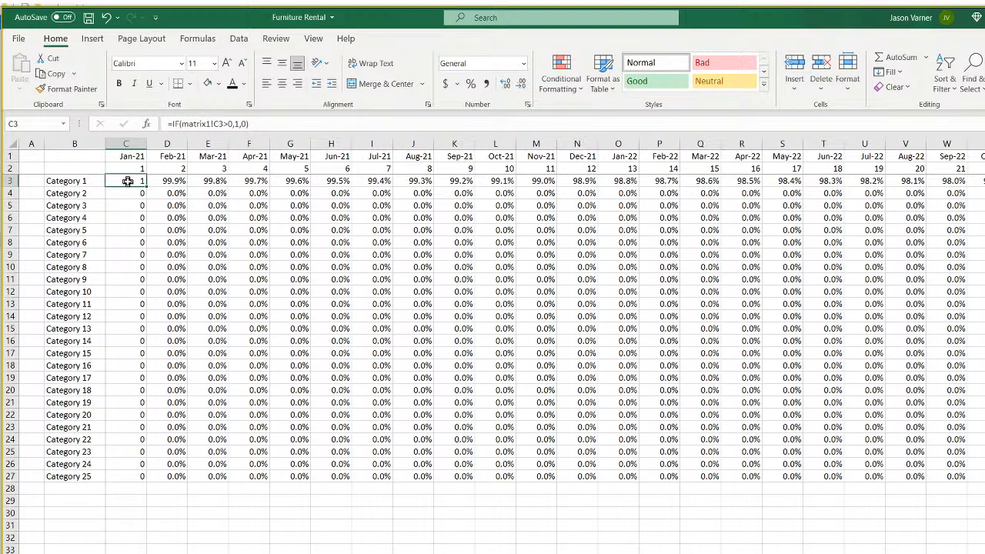
Undo the column width, unmerge, label deletion, row clearing and two earlier fill edits.
click(107, 18)
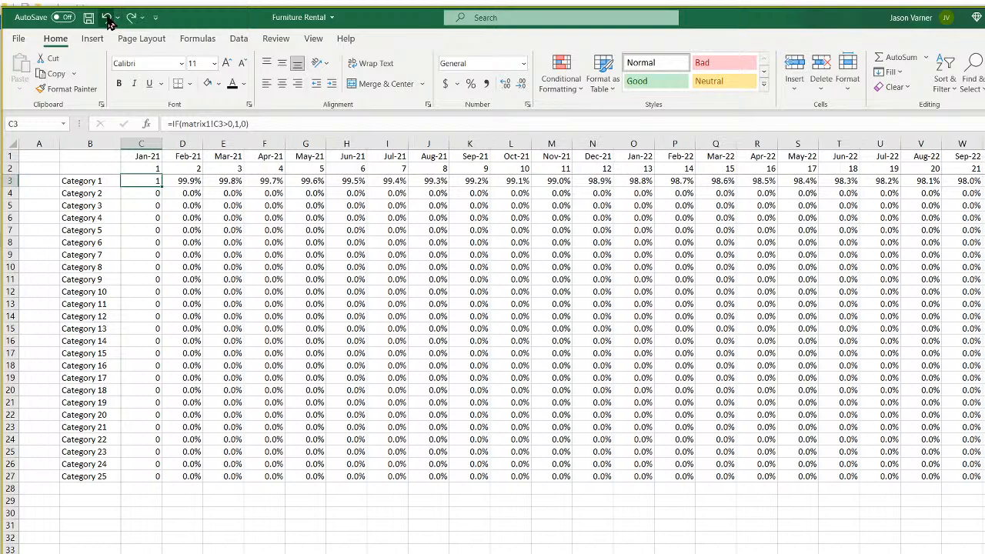
click(108, 17)
click(107, 18)
click(108, 18)
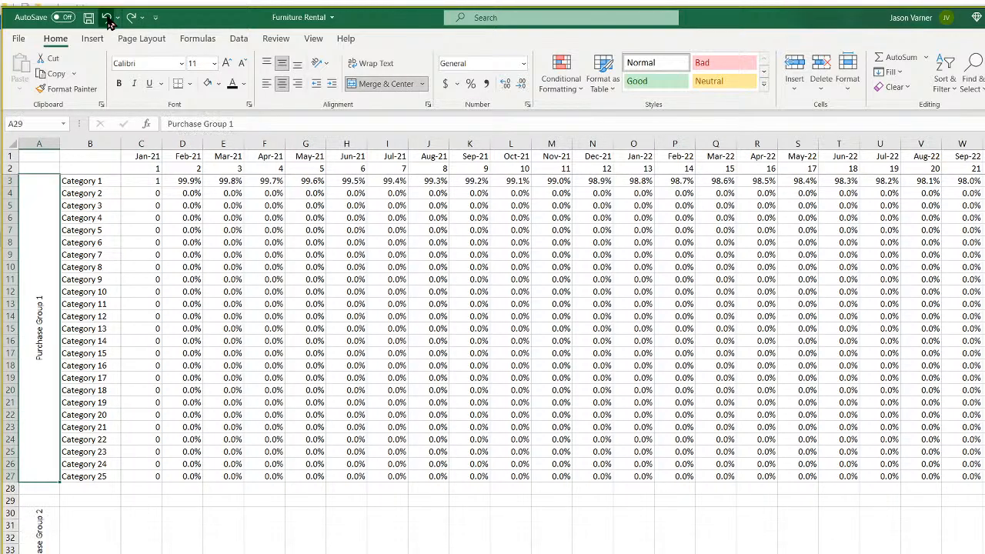
click(108, 18)
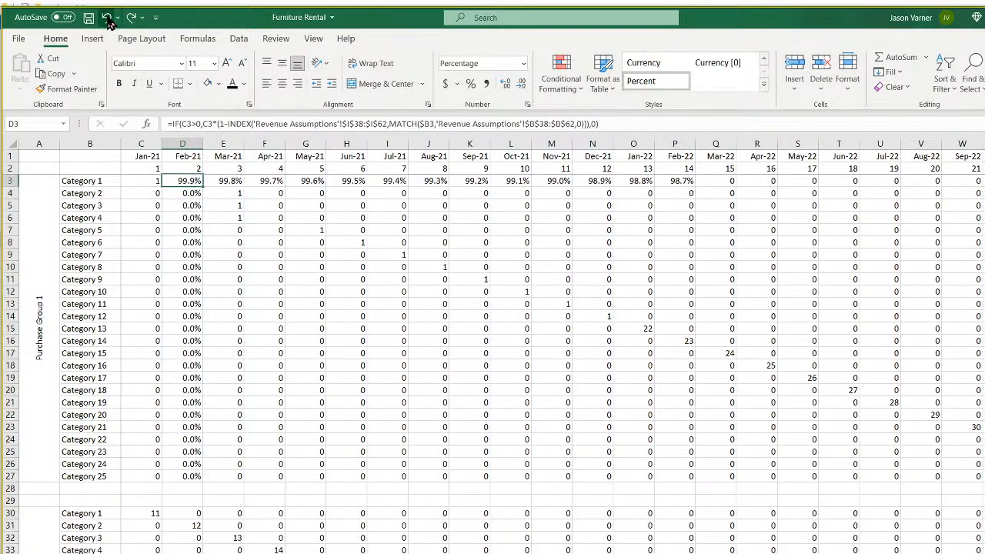
click(108, 18)
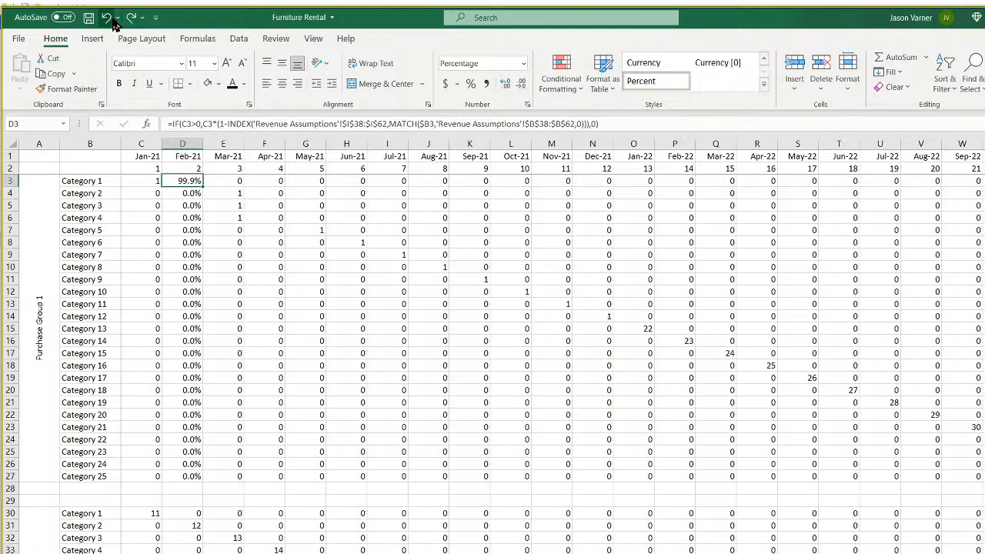
Redo the row 3 percentages and the fills down column D and across E3:W27, then review C3 and D3.
click(131, 18)
click(132, 18)
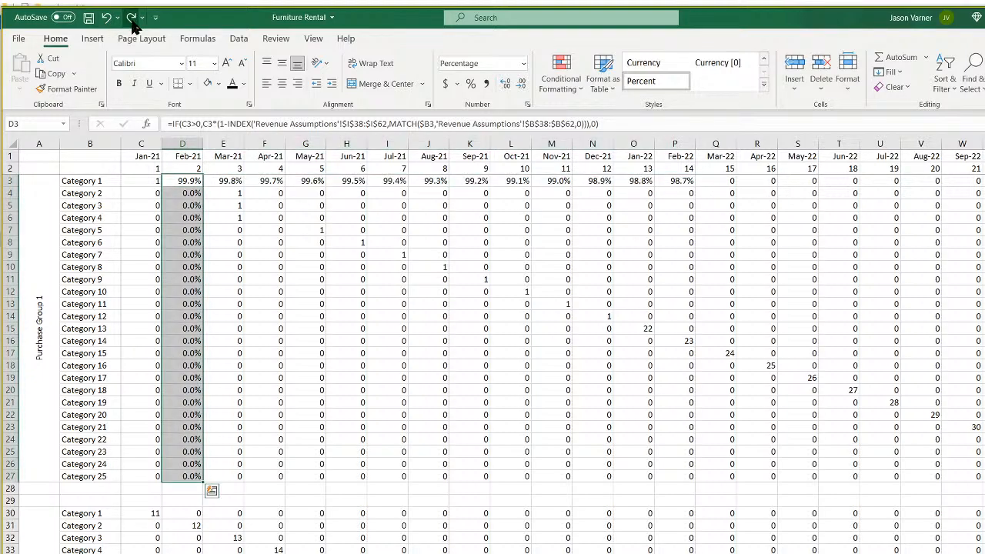
click(132, 19)
scroll(301, 395, down, 11)
scroll(307, 394, up, 11)
click(144, 179)
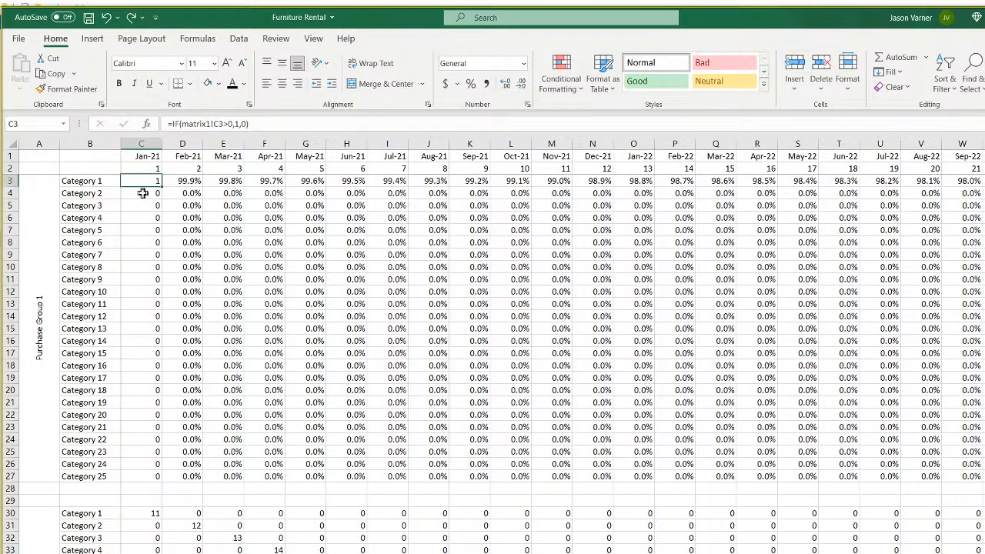
click(185, 182)
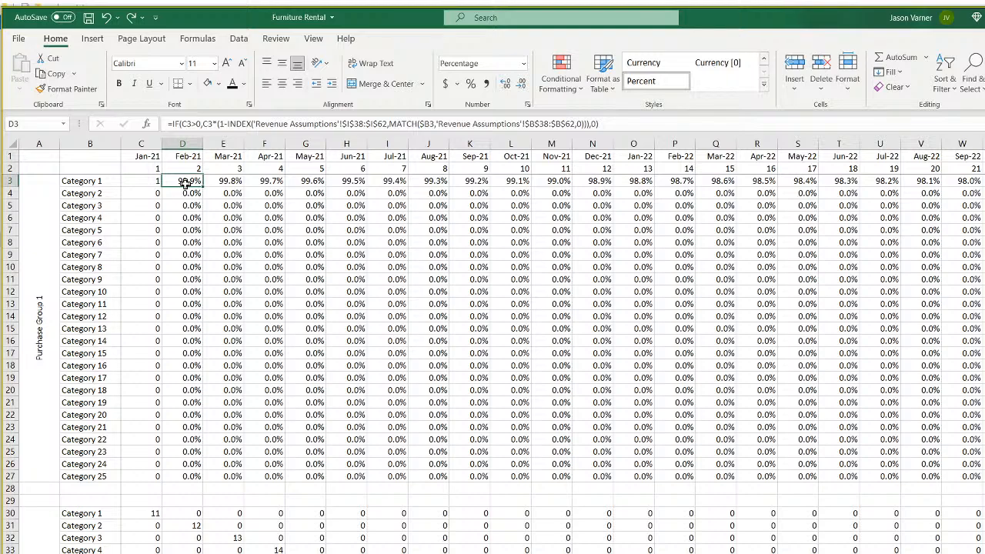
click(144, 182)
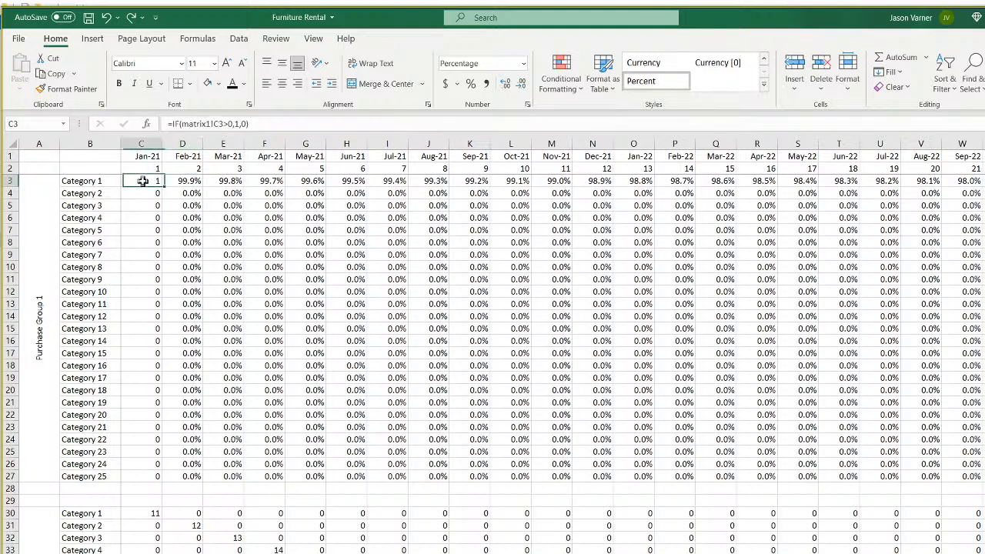
Copy the IF(matrix1!C3>0,1, check from C3's formula into D3's formula, then view matrix1.
drag(168, 123, 243, 123)
right_click(191, 125)
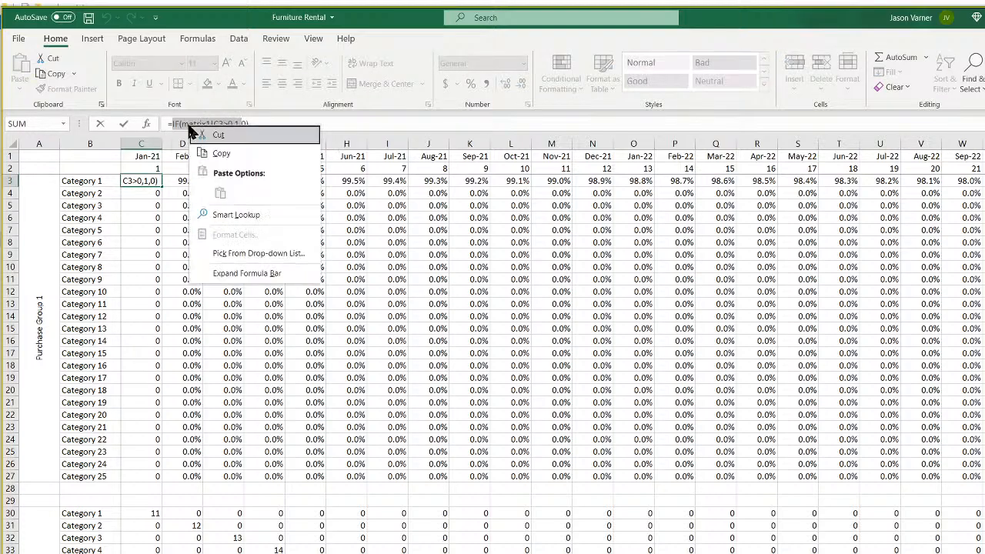
click(222, 153)
key(Escape)
click(186, 182)
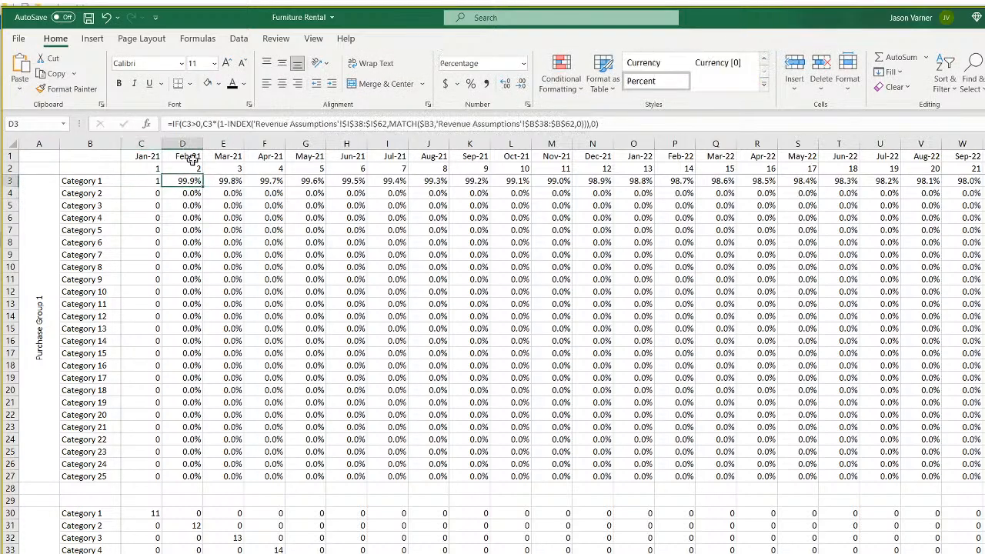
click(173, 123)
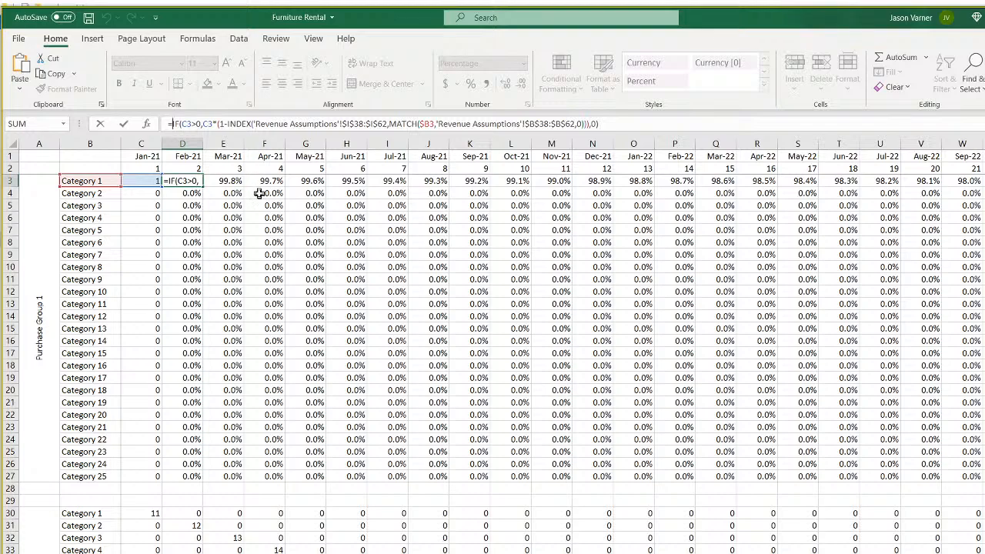
key(ctrl+v)
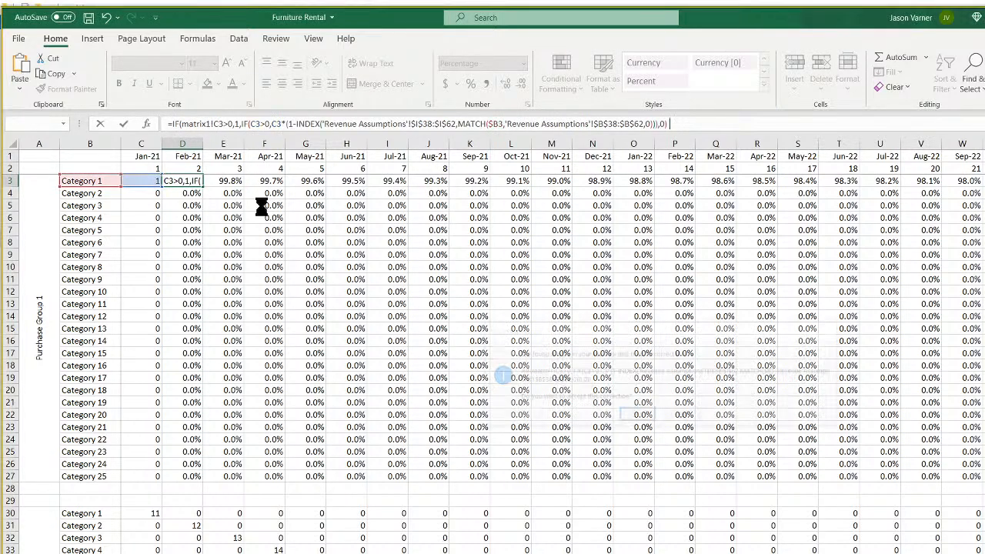
key(Return)
click(185, 180)
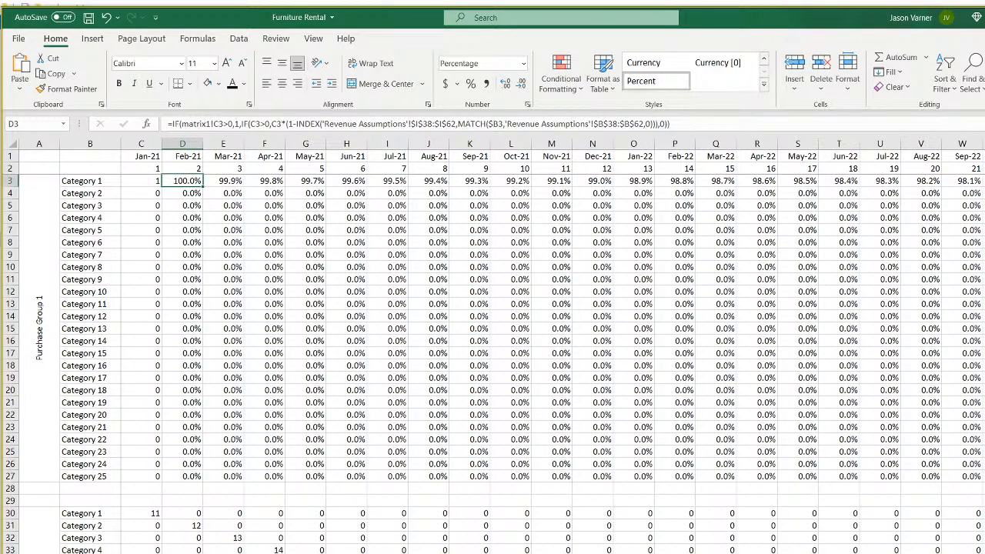
click(291, 551)
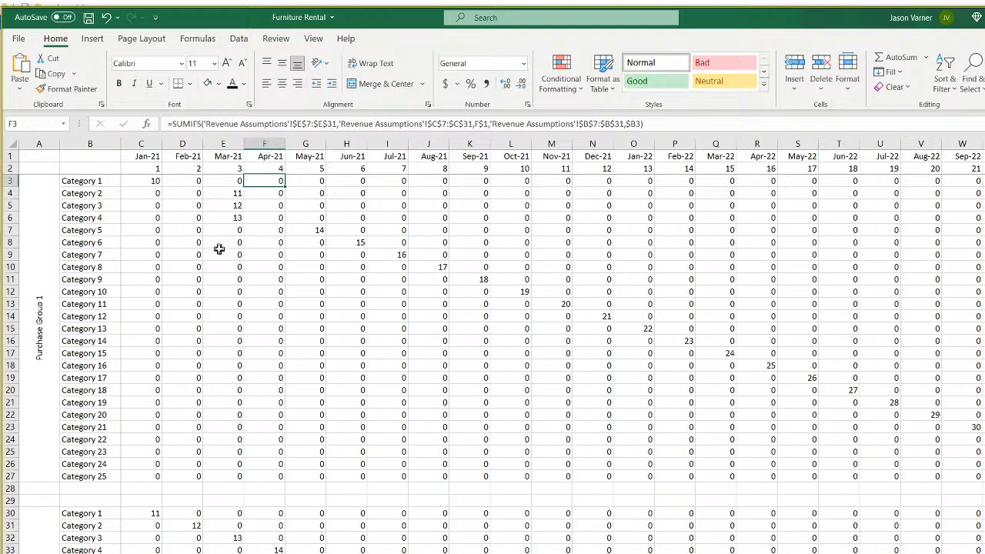
Correct D3's matrix1 check to reference column D instead of column C.
click(145, 181)
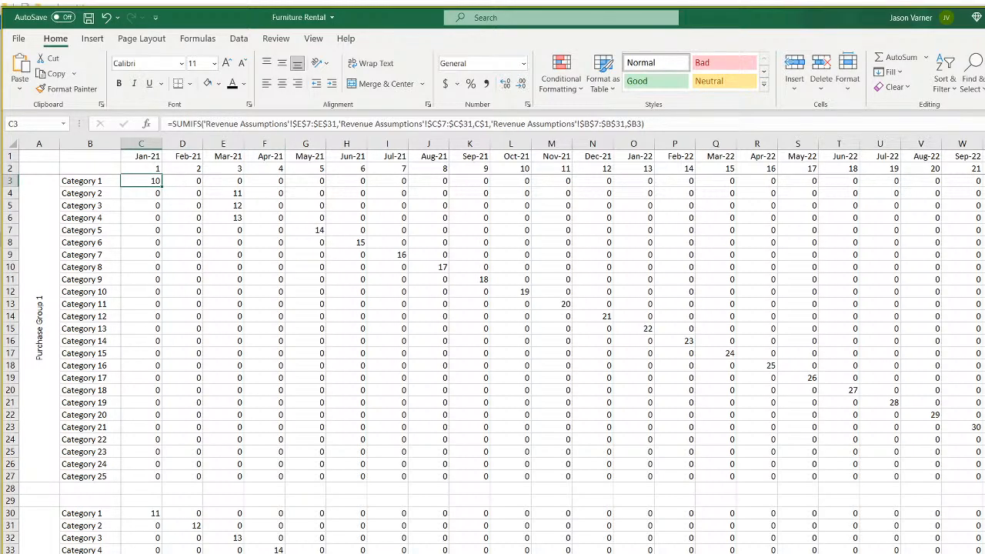
key(ctrl+Page_Down)
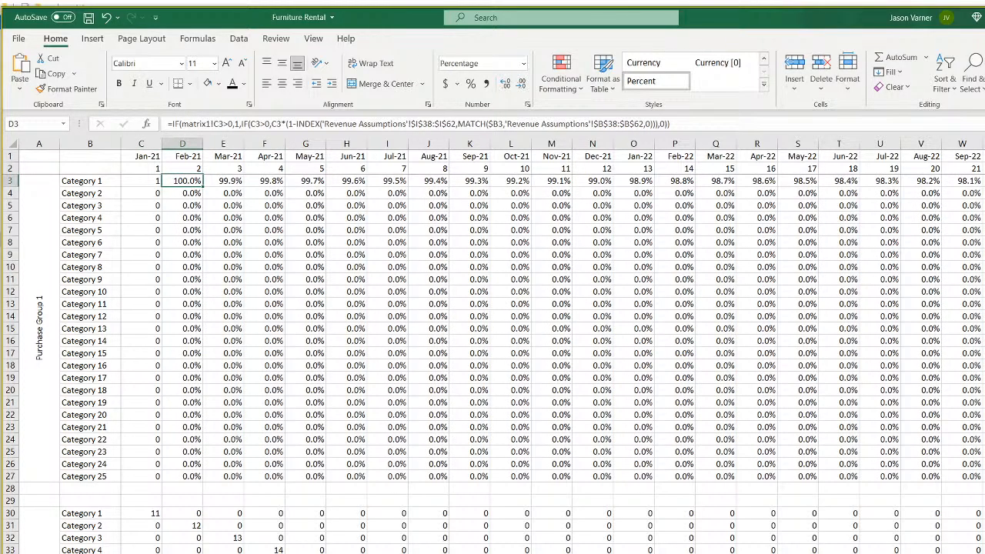
click(224, 123)
key(BackSpace)
text(d)
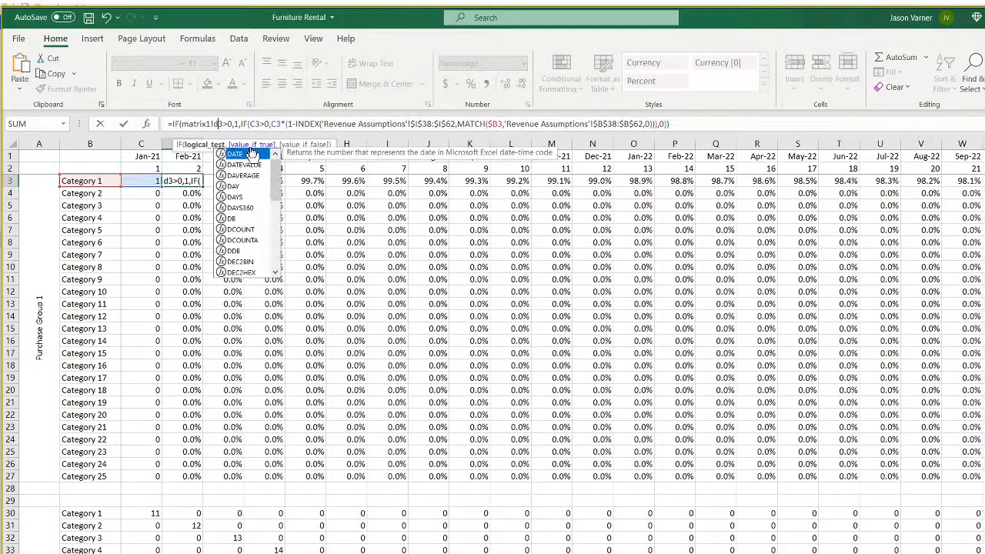
key(Return)
Fill D3's survival formula down to D27, then across and down through the whole matrix.
click(197, 182)
drag(202, 187, 435, 480)
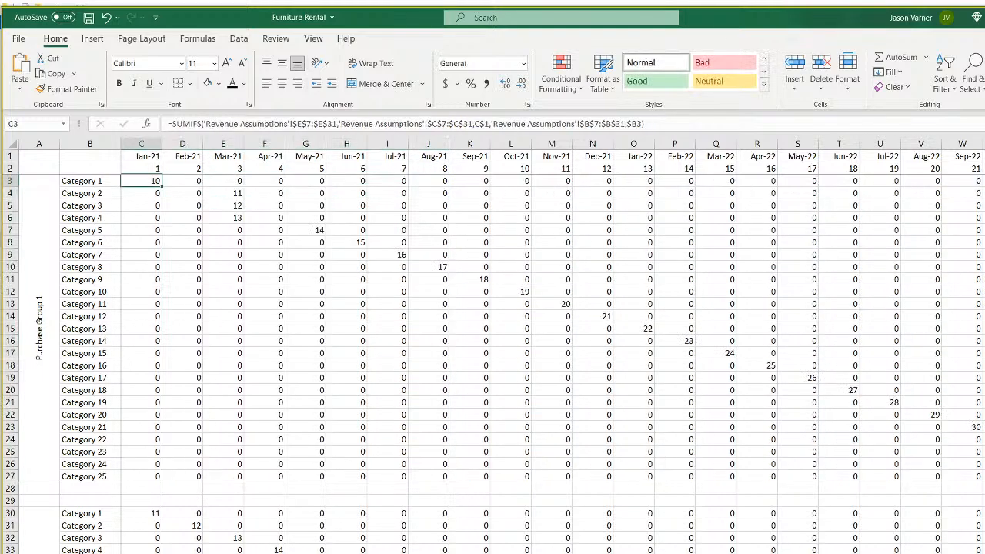
drag(192, 182, 189, 248)
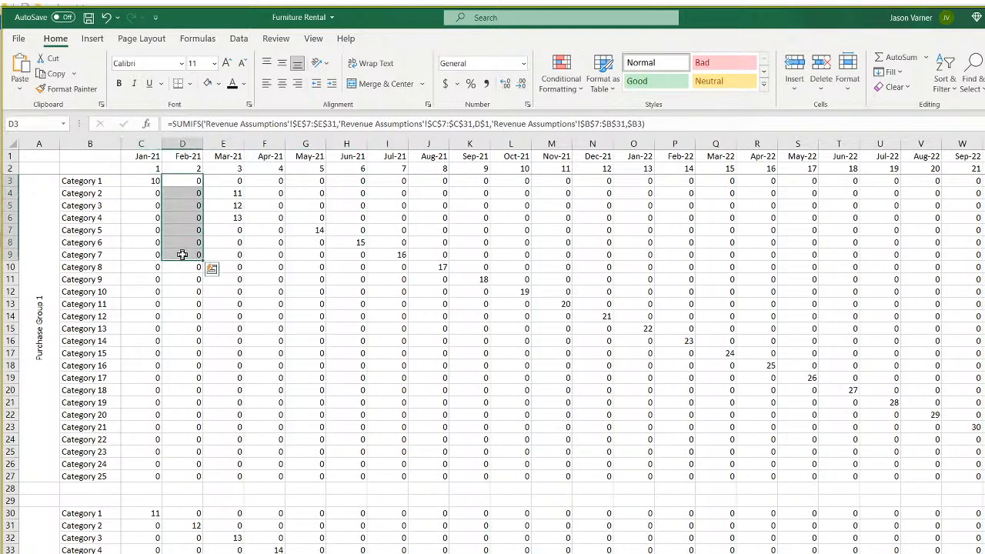
drag(230, 181, 224, 245)
click(228, 193)
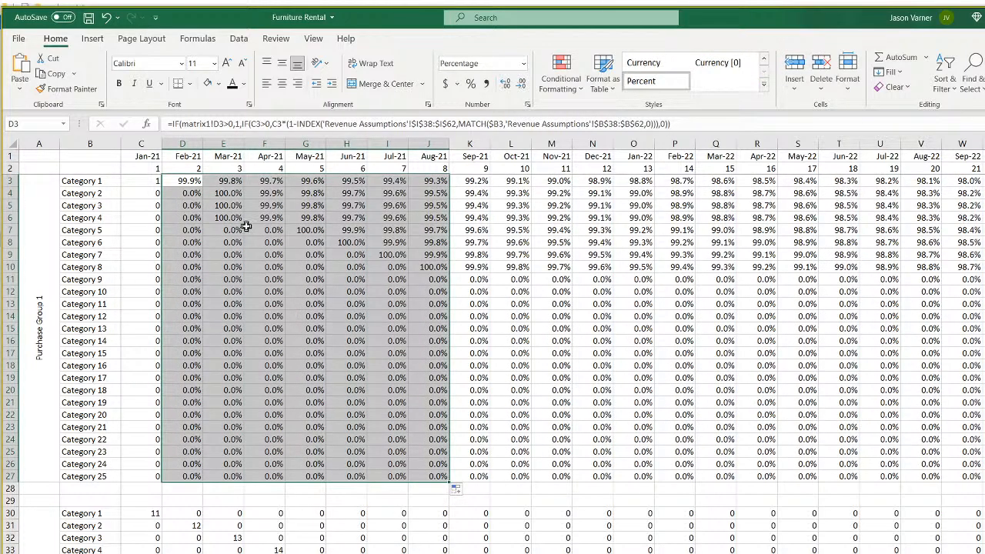
click(181, 182)
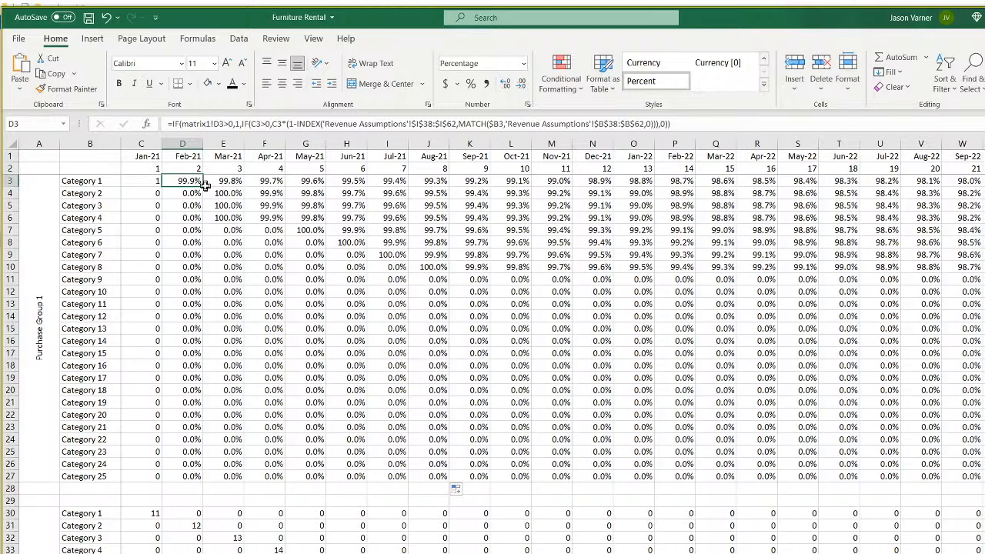
key(ctrl+shift+Right)
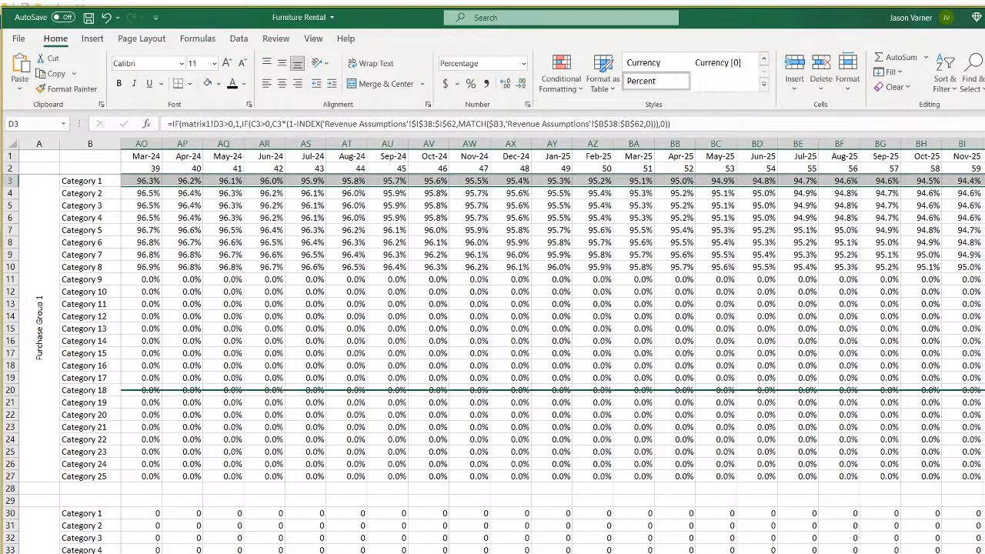
key(ctrl+shift+Down)
key(ctrl+d)
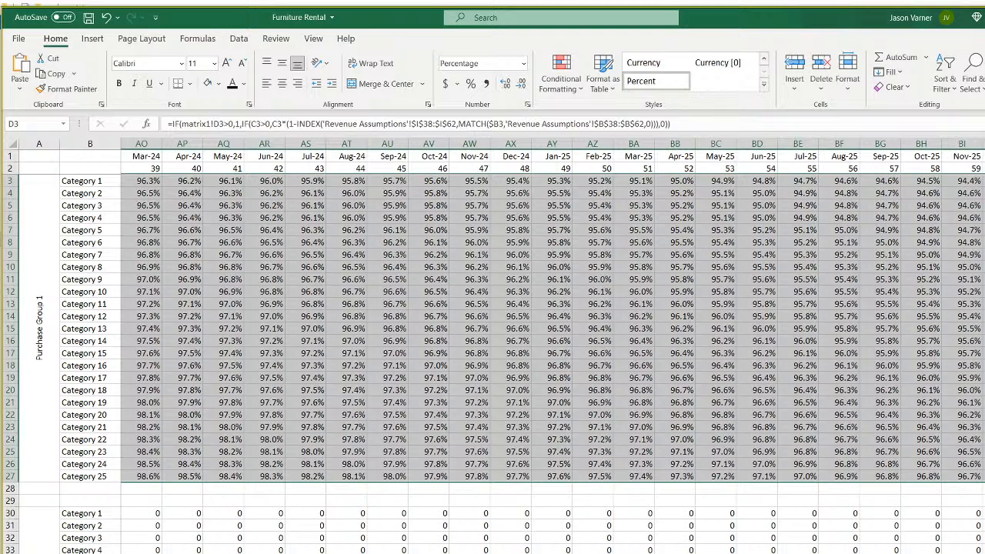
key(ctrl+BackSpace)
Check filled formulas in K11, F6 and the early cells for Categories 1–4.
click(467, 278)
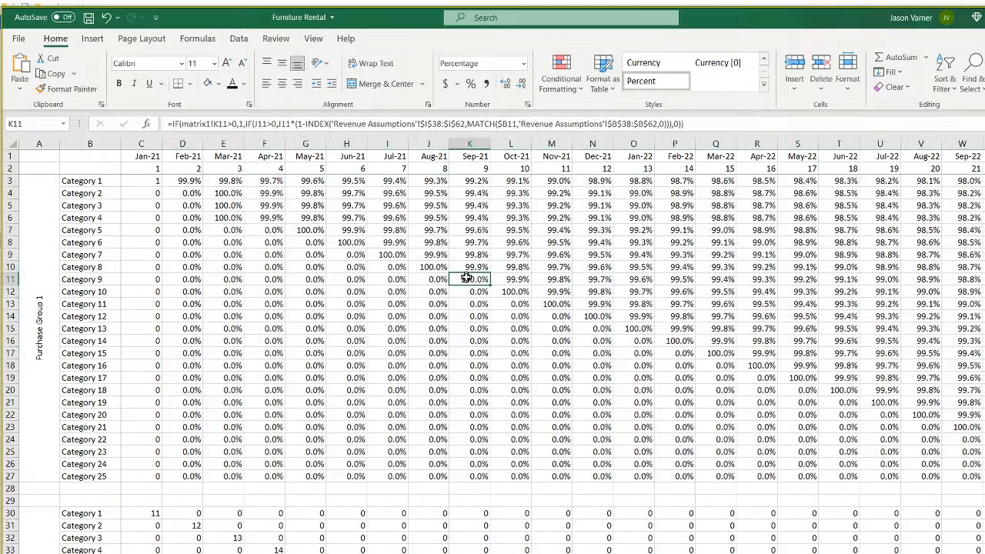
click(271, 218)
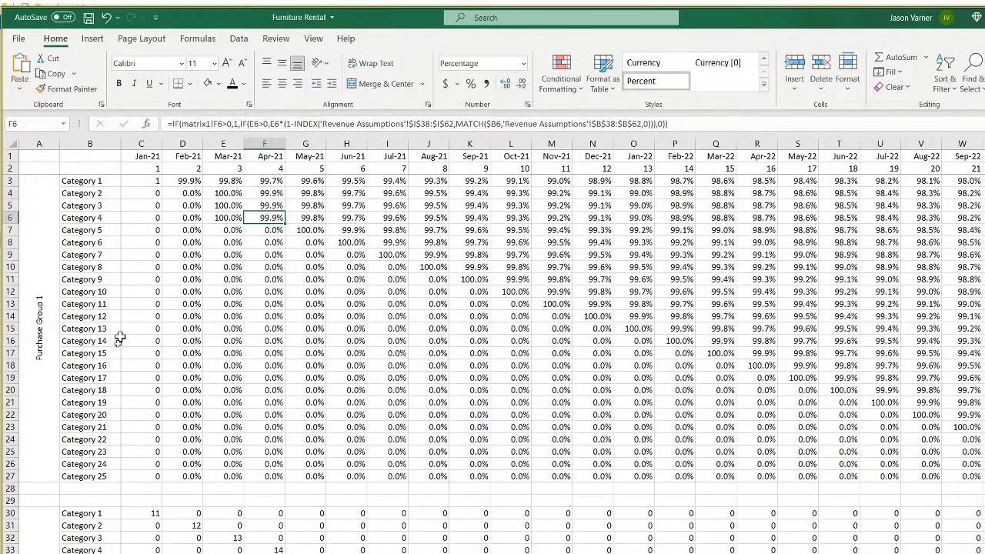
click(54, 353)
click(191, 182)
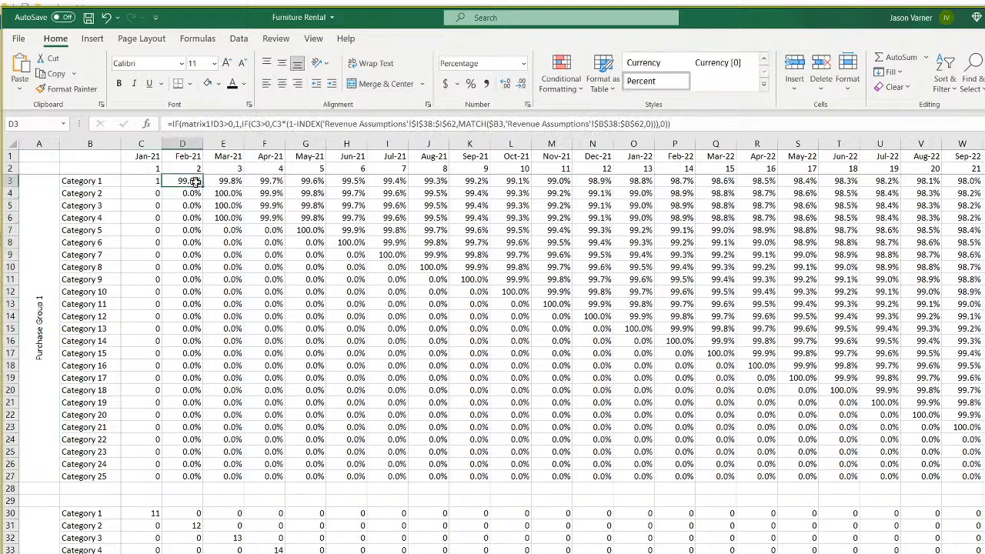
click(225, 193)
click(228, 205)
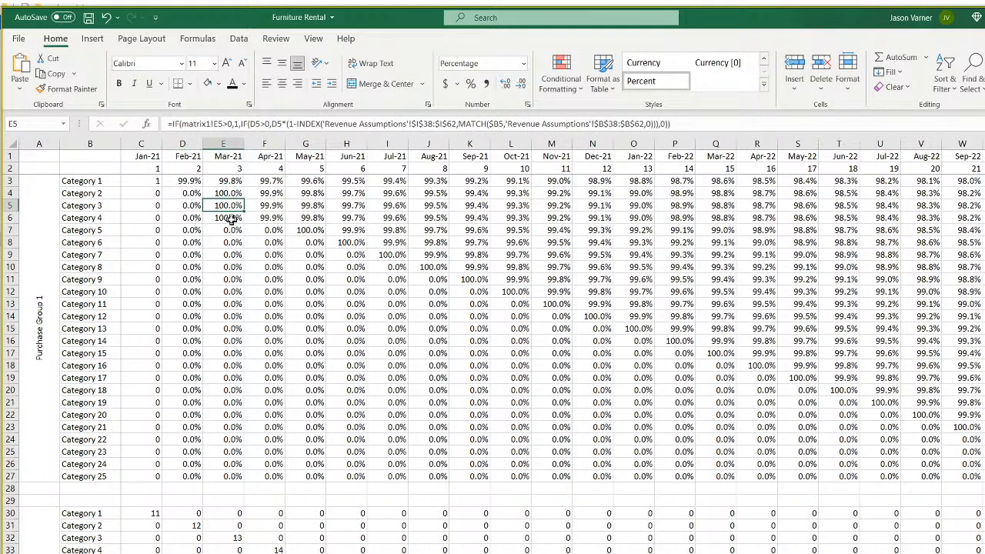
click(231, 218)
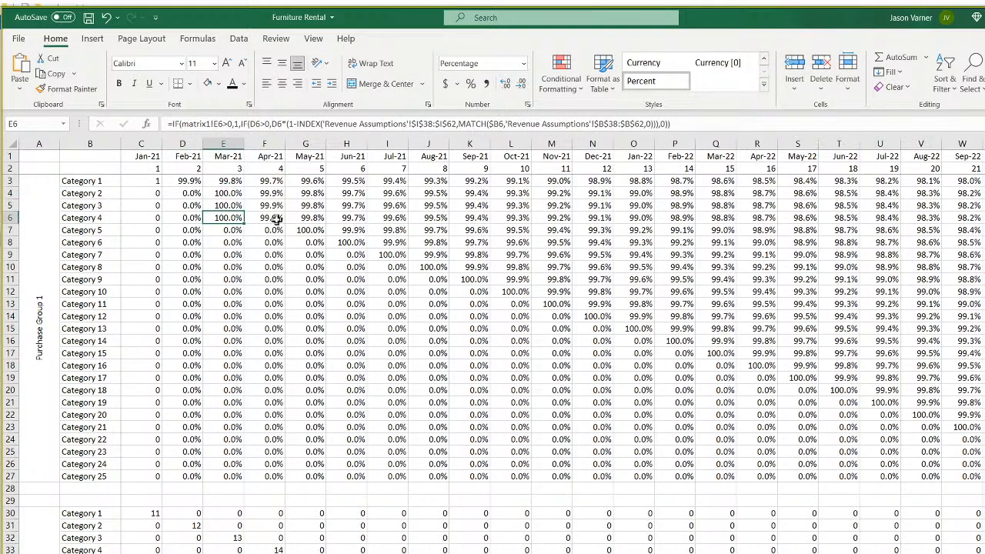
click(274, 219)
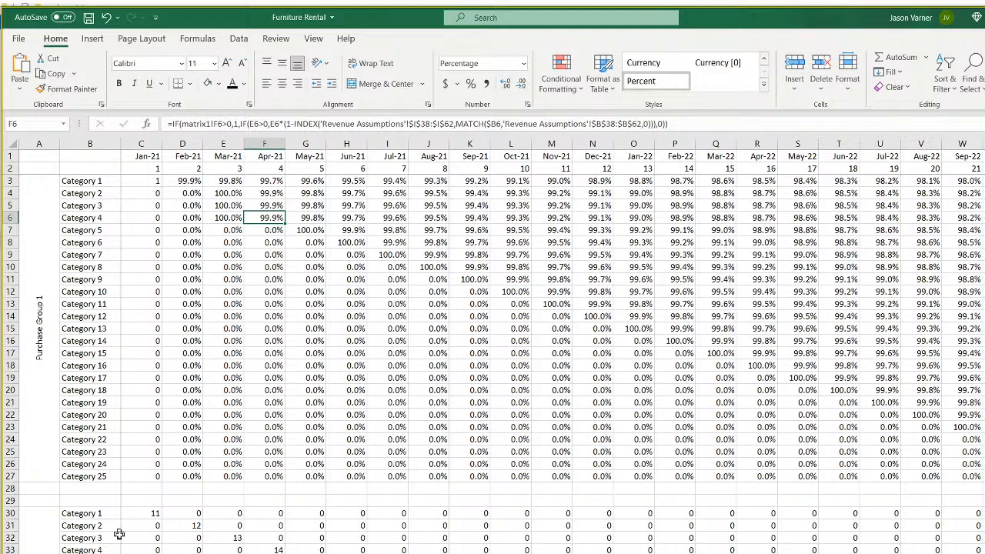
Check the diagonal starting values from Category 6 down to Category 20's Aug-22.
click(355, 243)
click(390, 254)
click(430, 266)
click(471, 279)
click(512, 290)
click(653, 329)
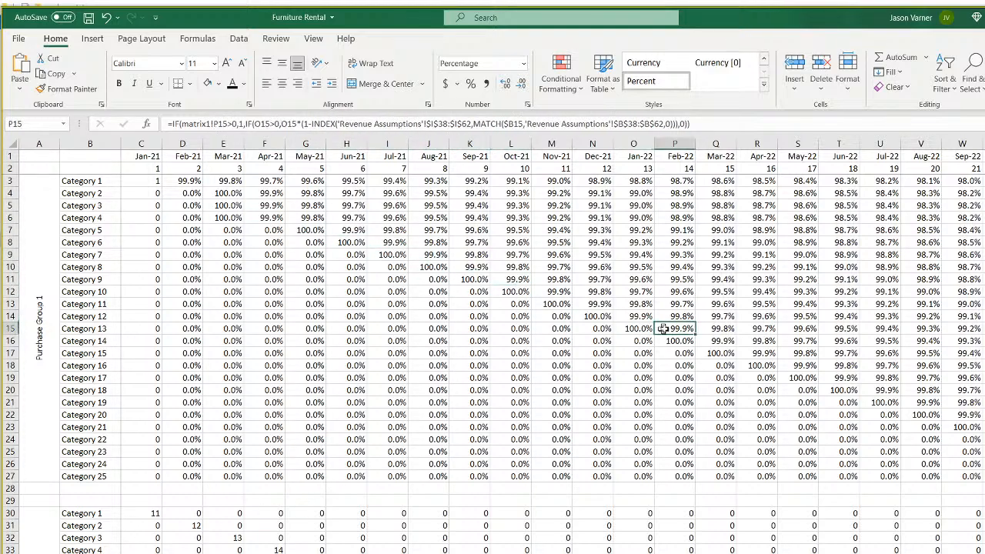
click(845, 390)
click(885, 403)
click(927, 414)
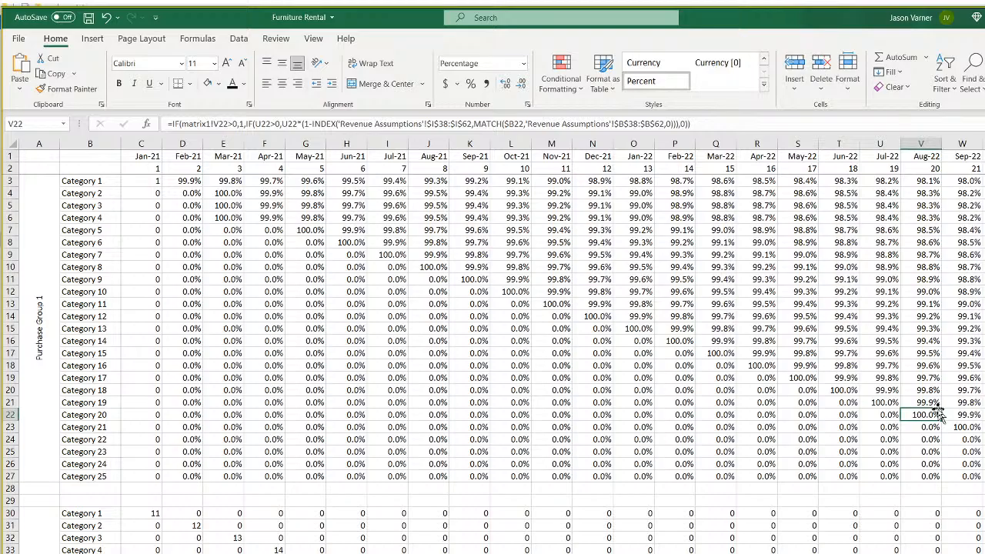
Compare against matrix1's unit counts, then recheck the Category 1, 2 and 8 survival formulas.
scroll(552, 345, right, 10)
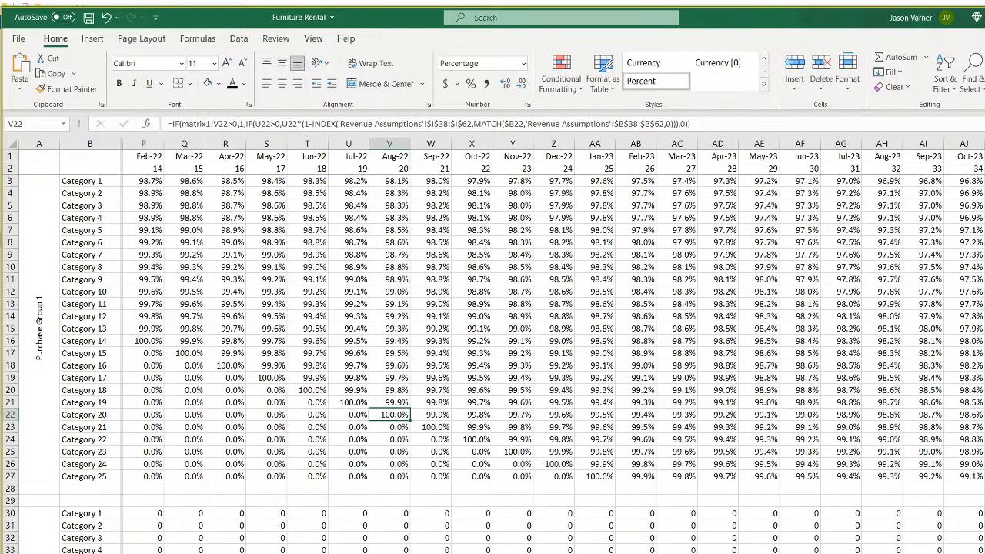
scroll(553, 346, right, 1)
scroll(552, 346, left, 11)
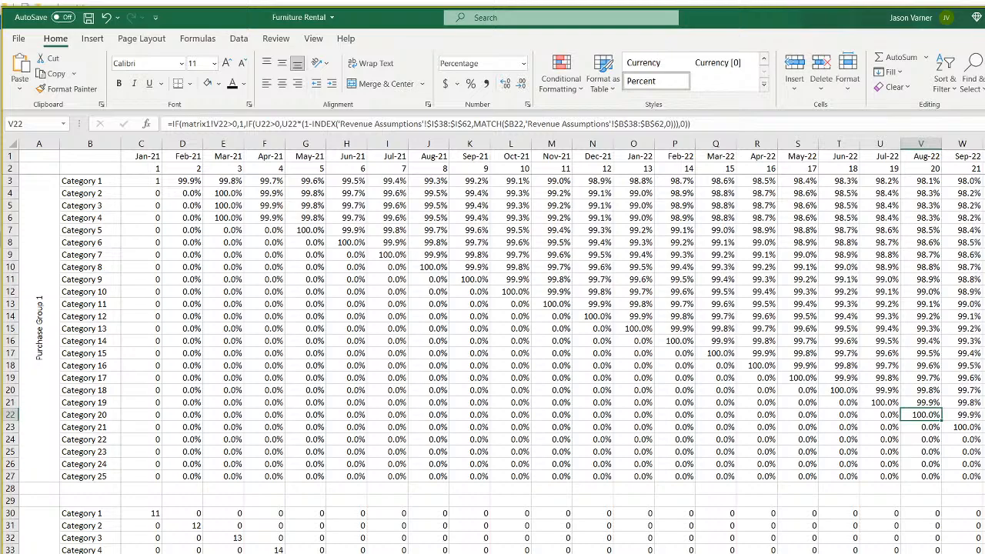
key(ctrl+Page_Up)
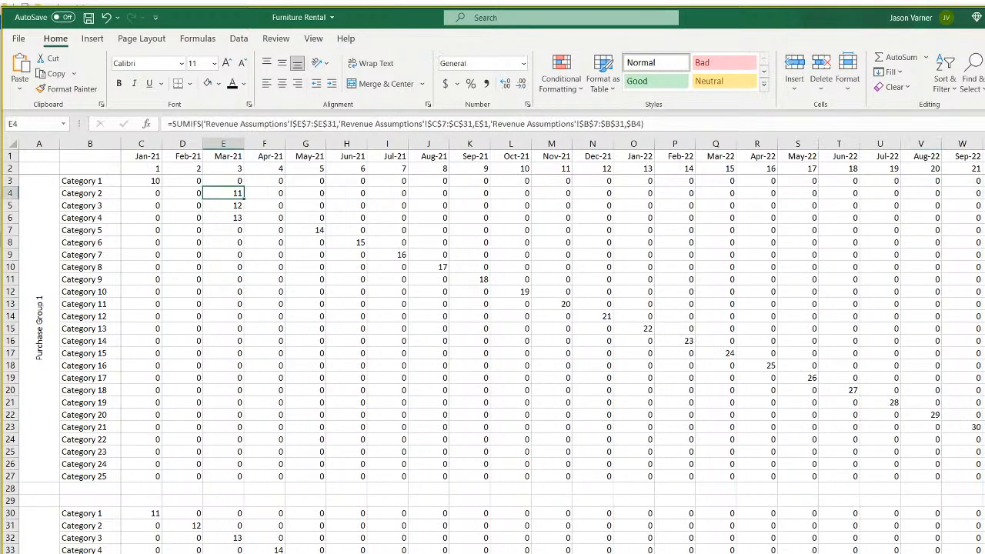
scroll(552, 345, right, 11)
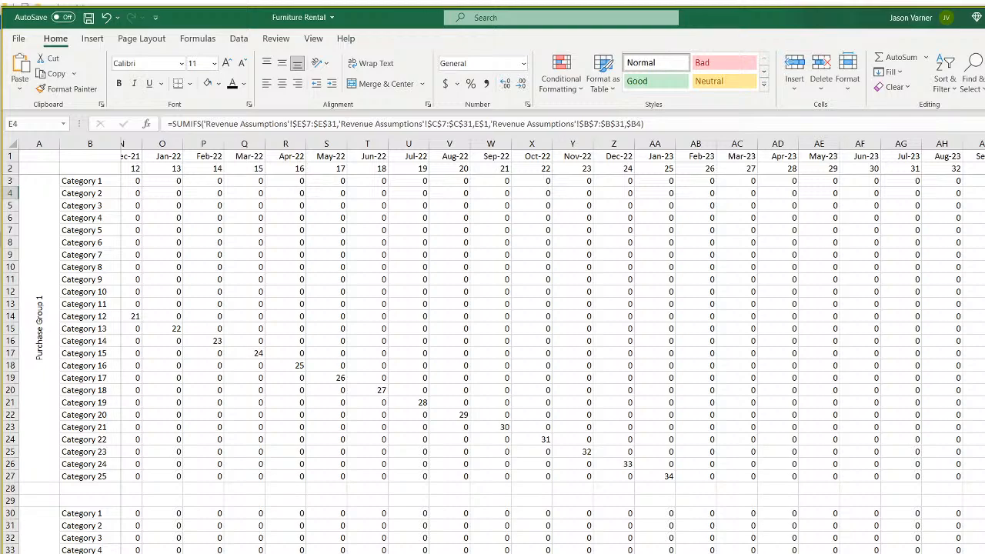
scroll(552, 345, left, 11)
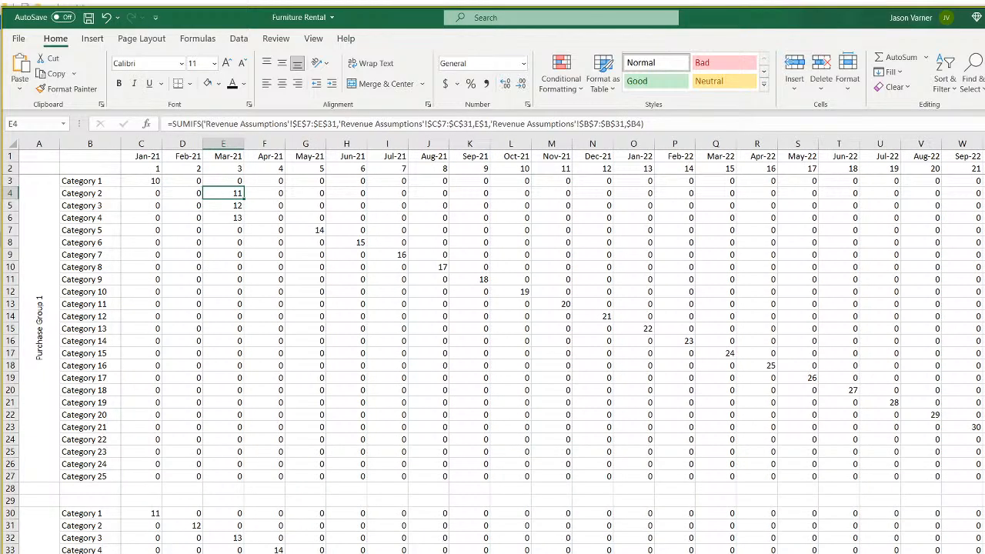
key(ctrl+Page_Down)
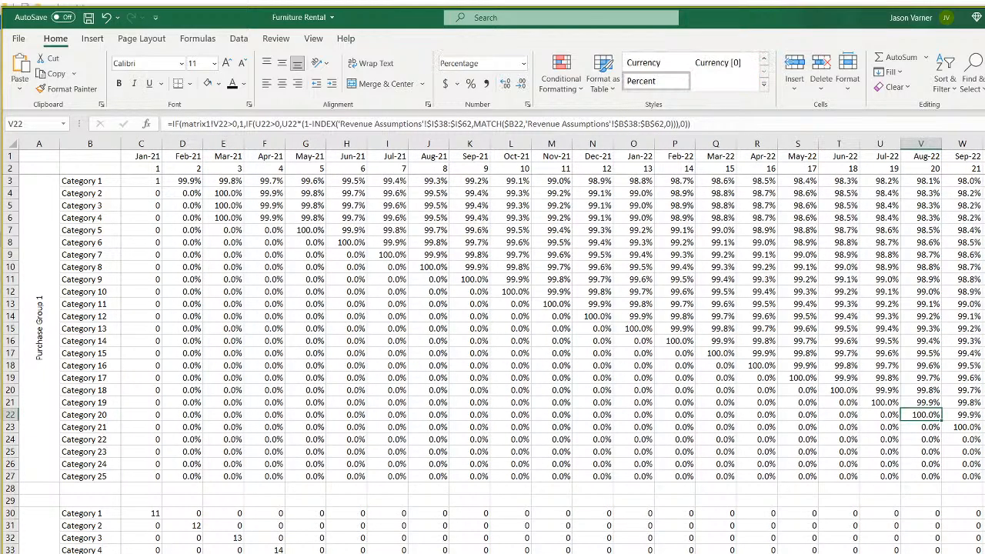
click(231, 178)
click(231, 192)
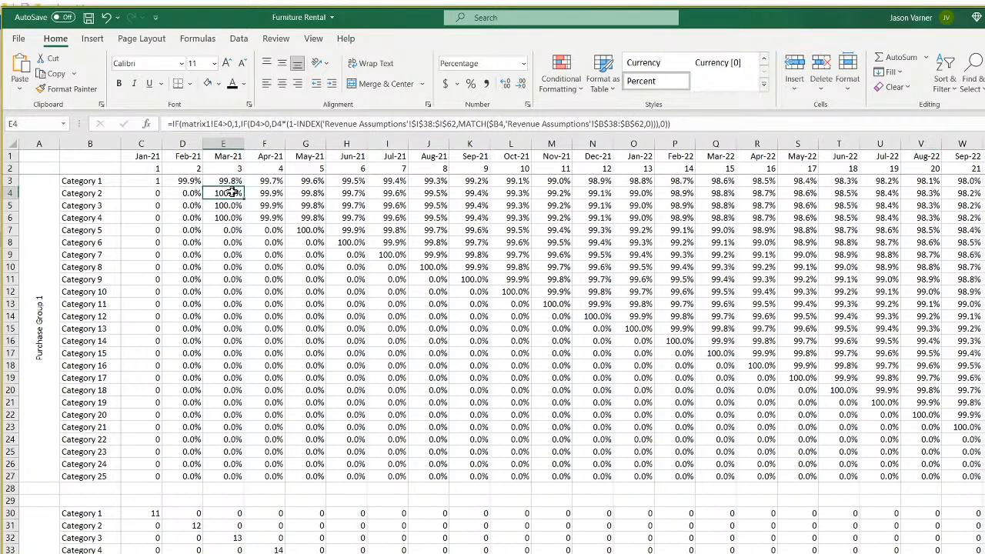
click(187, 193)
click(188, 267)
On Revenue Assumptions, set the Purchase 1 date to Sep-21 for Categories 8 and 7.
key(ctrl+bracketleft)
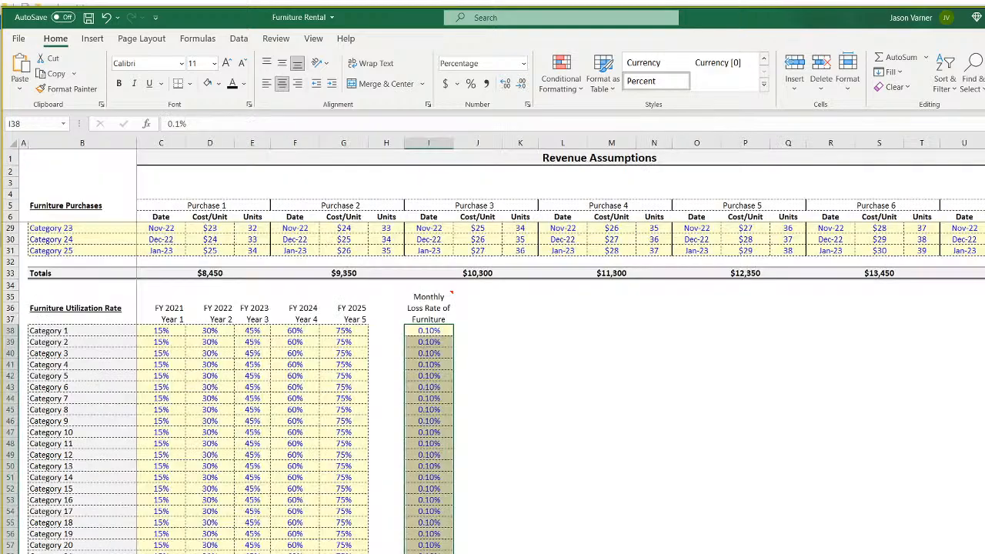
scroll(278, 465, up, 7)
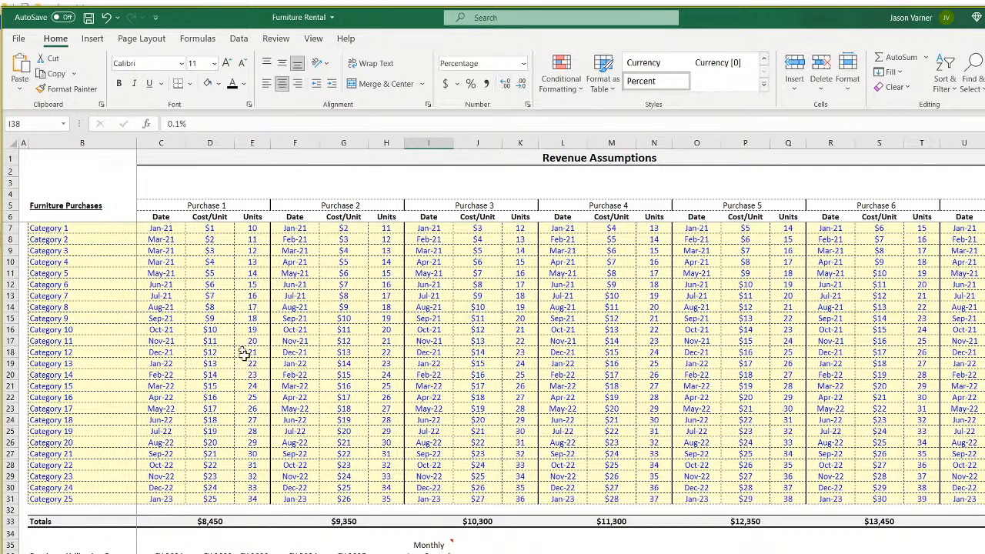
click(158, 227)
click(162, 308)
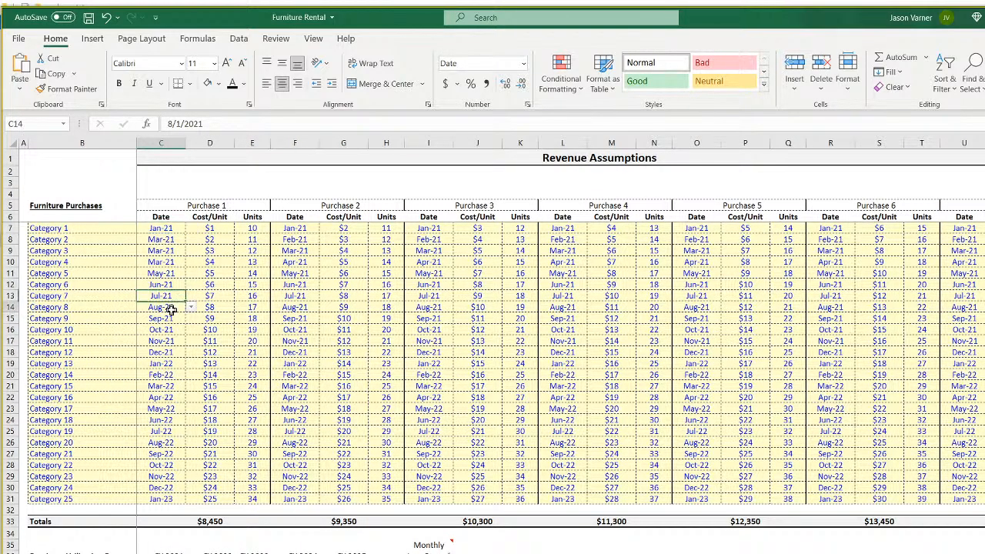
click(191, 307)
click(170, 326)
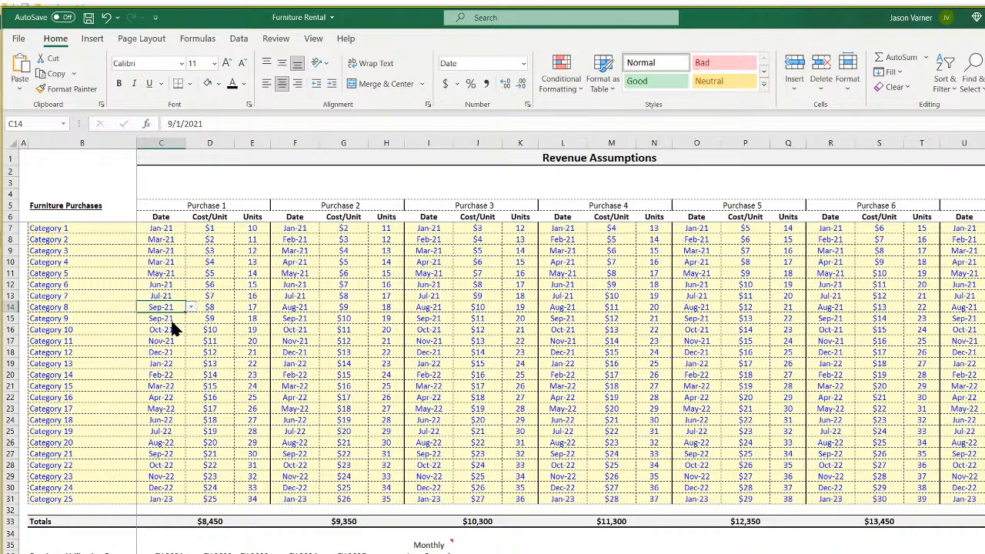
click(171, 295)
click(190, 297)
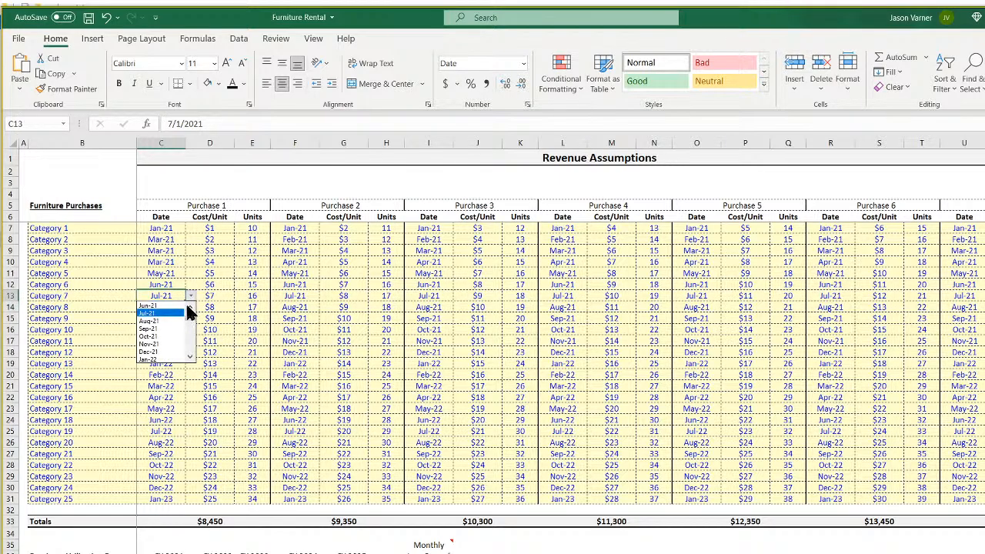
click(162, 329)
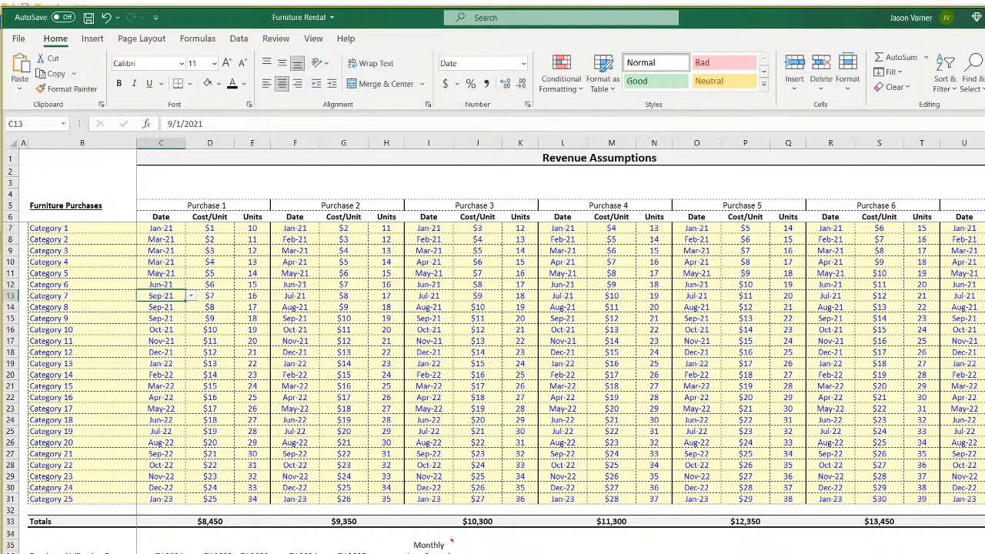
Check the diagonal around Categories 7–9, then format the Jan-21 column C3:C27 as percentages.
key(ctrl+Page_Down)
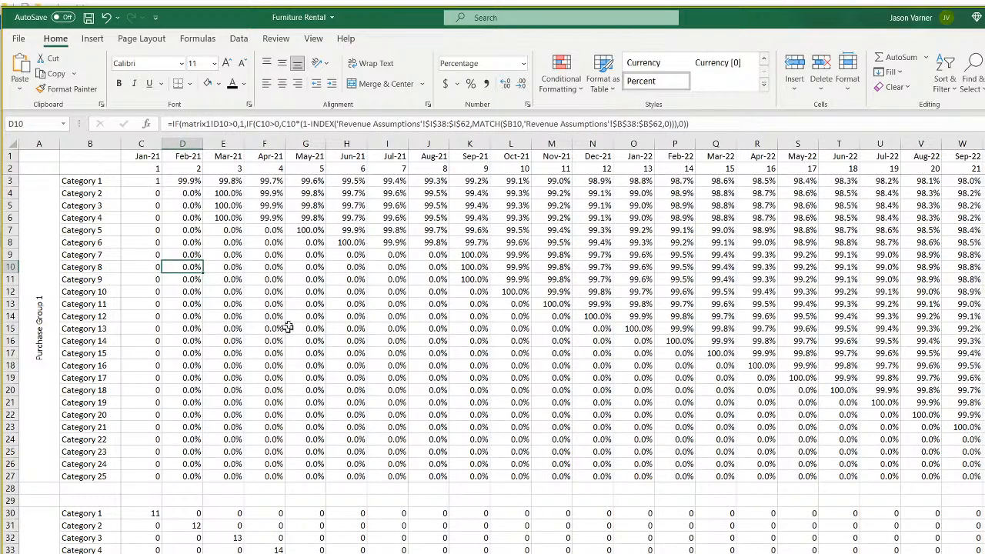
click(397, 254)
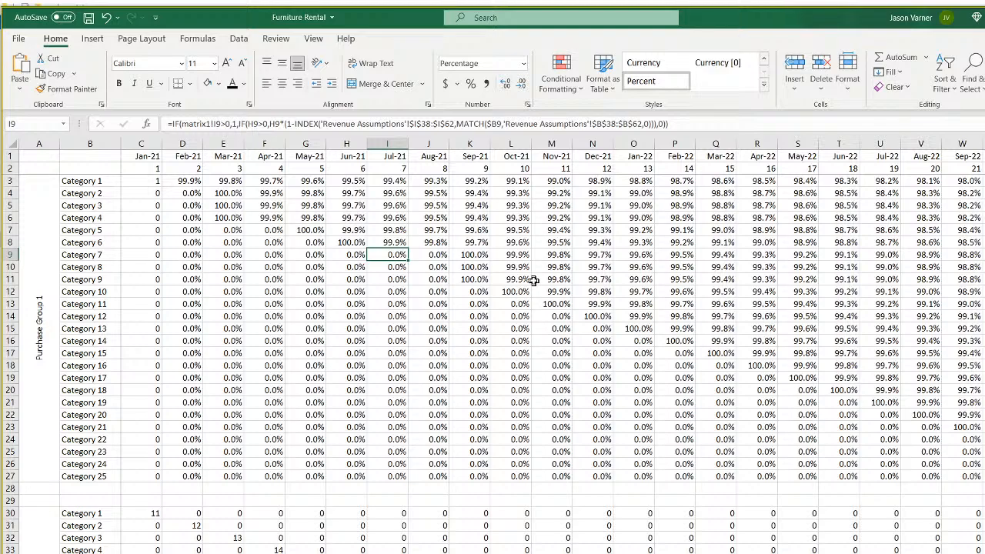
key(Right)
key(Down)
key(Down)
key(Right)
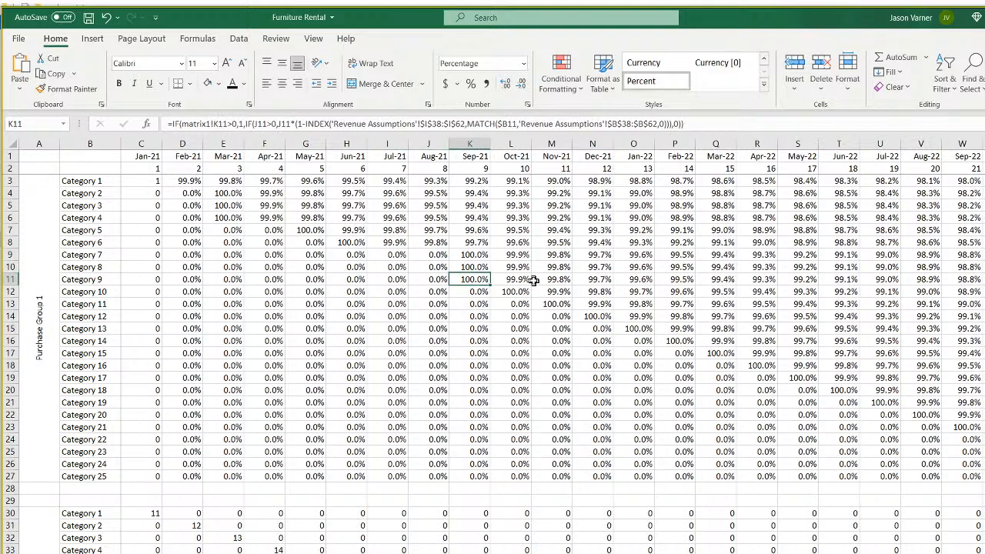
drag(152, 180, 147, 475)
click(470, 83)
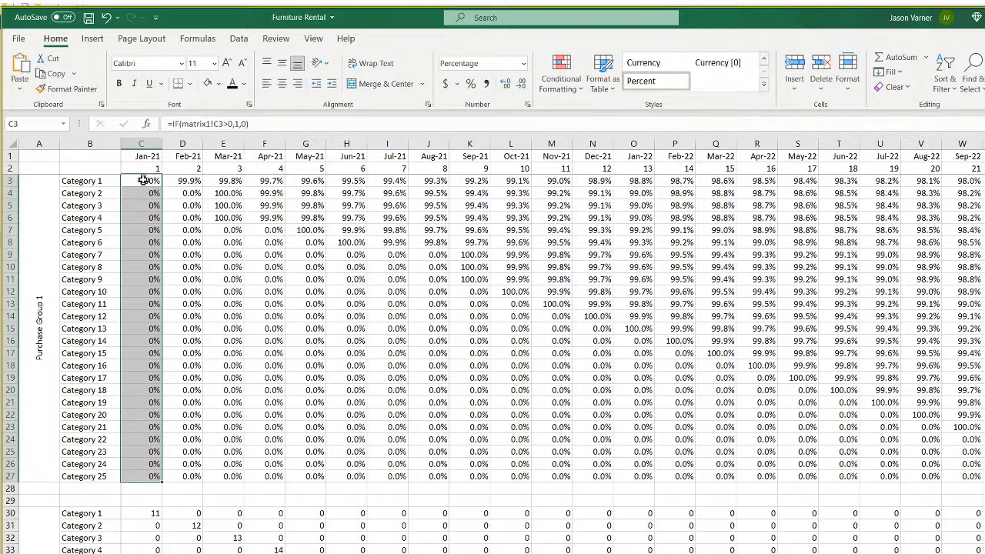
Copy Category 1's first two monthly survival formulas into row 30 and check the pasted results.
click(143, 180)
drag(143, 180, 183, 180)
right_click(182, 181)
click(204, 204)
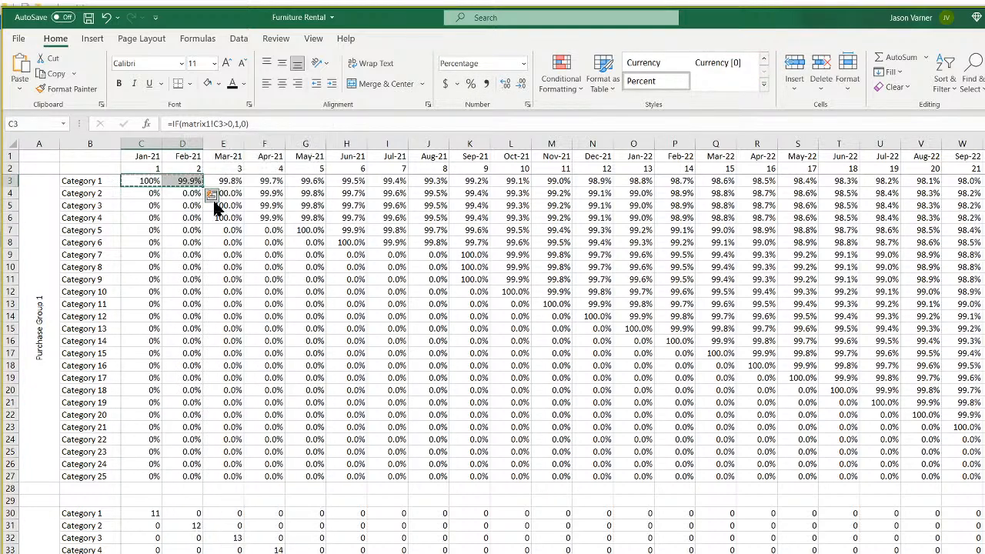
right_click(150, 513)
click(176, 215)
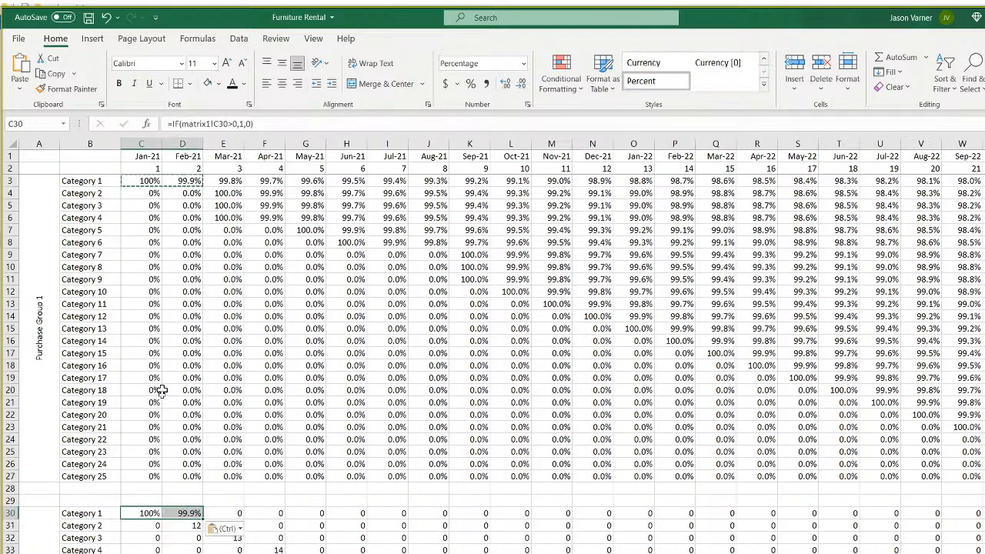
double_click(189, 513)
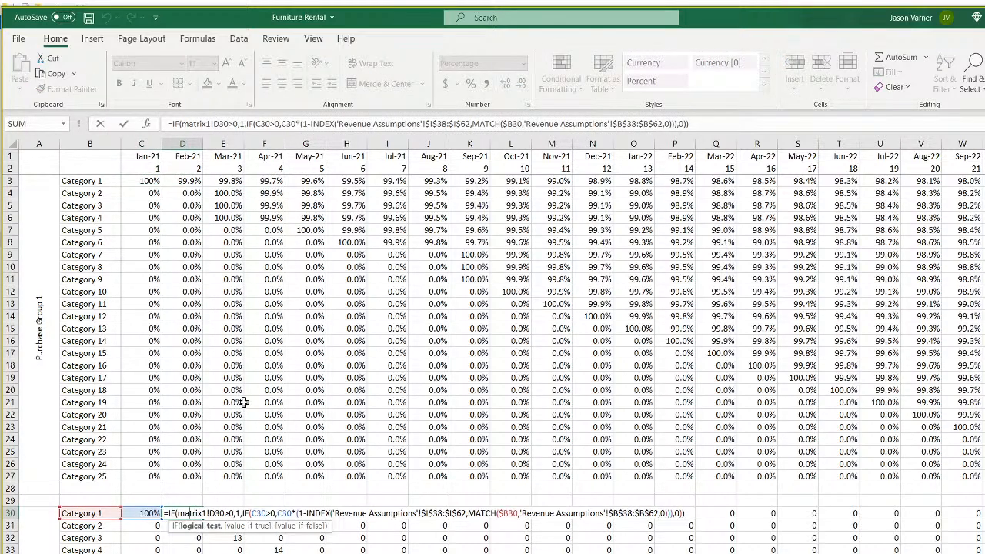
key(Escape)
click(142, 512)
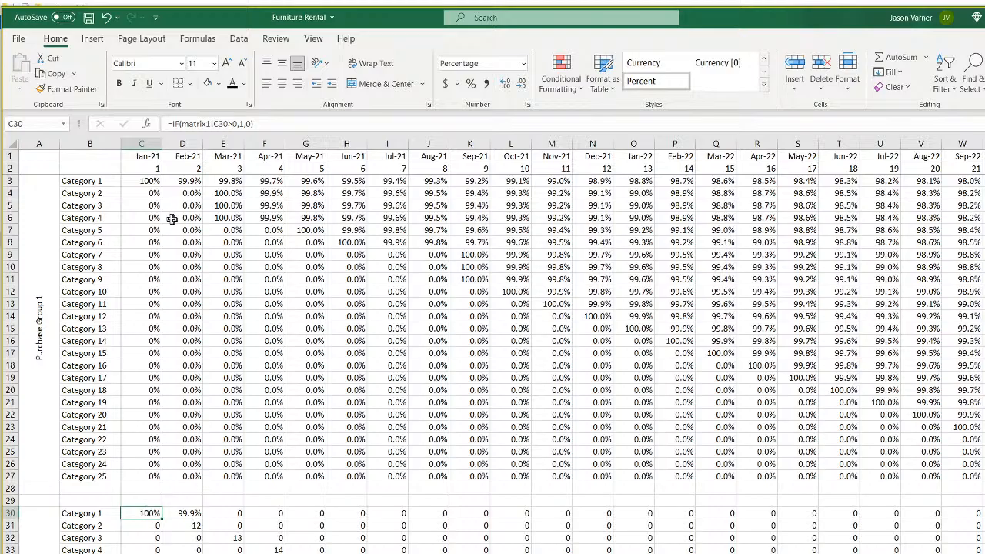
Copy the whole Purchase Group 1 matrix and paste it into Purchase Groups 2 and 3.
mouse_move(143, 181)
mouse_down()
mouse_move(983, 427)
mouse_move(954, 492)
mouse_move(954, 477)
mouse_up()
right_click(745, 332)
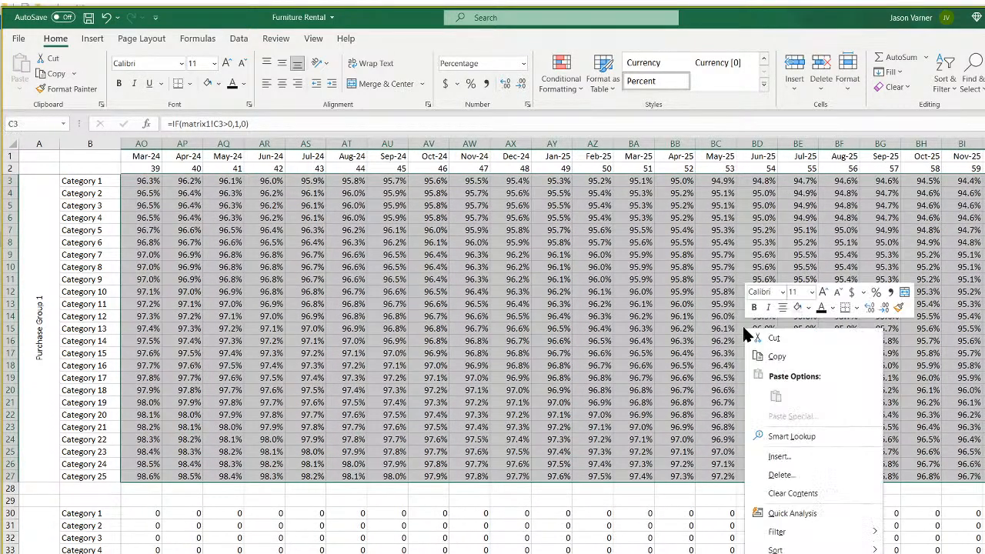
click(777, 356)
scroll(228, 529, left, 15)
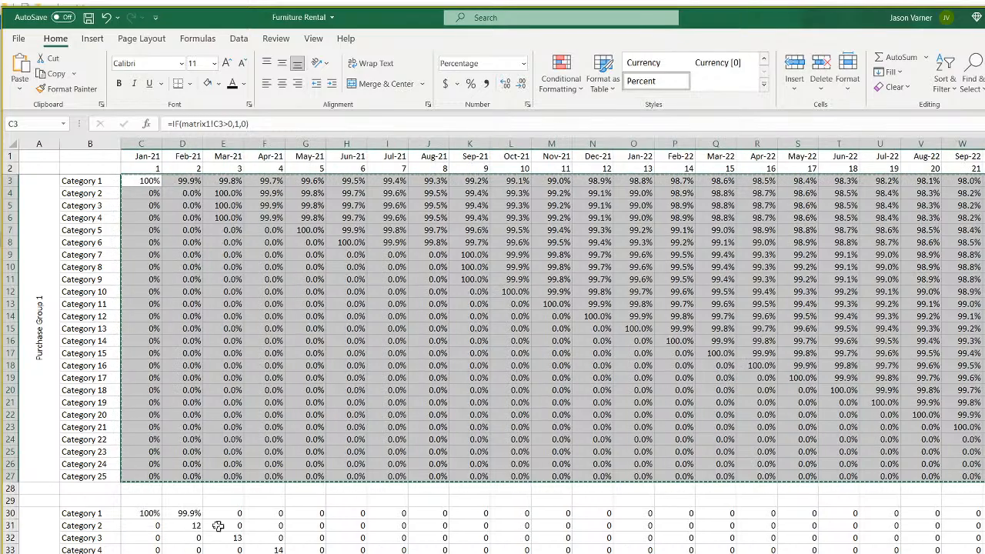
right_click(150, 511)
click(185, 212)
scroll(252, 470, down, 3)
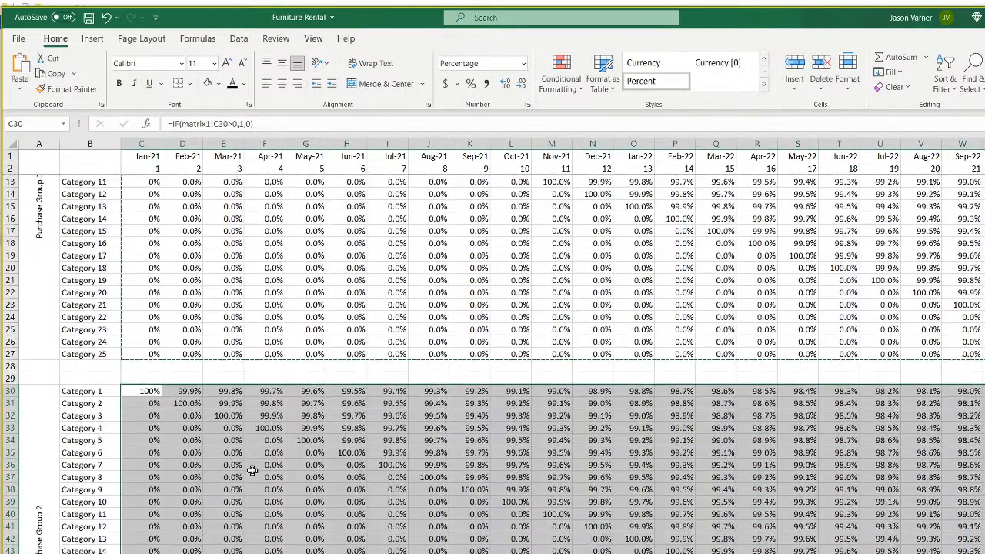
scroll(252, 470, down, 4)
right_click(152, 553)
click(187, 278)
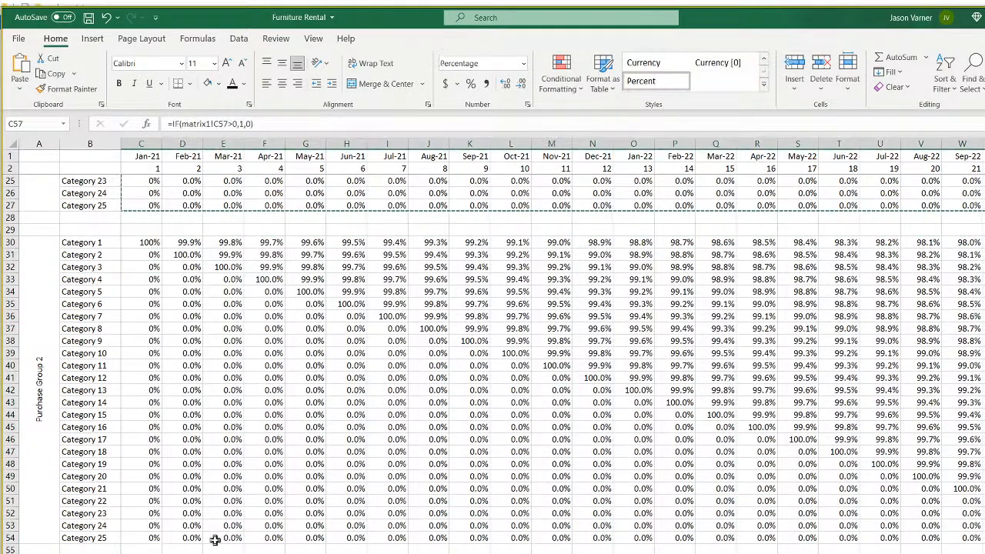
Paste the survival formulas into Purchase Groups 4–7 at C84, C111, C138 and C165.
scroll(207, 524, down, 10)
right_click(150, 499)
click(187, 207)
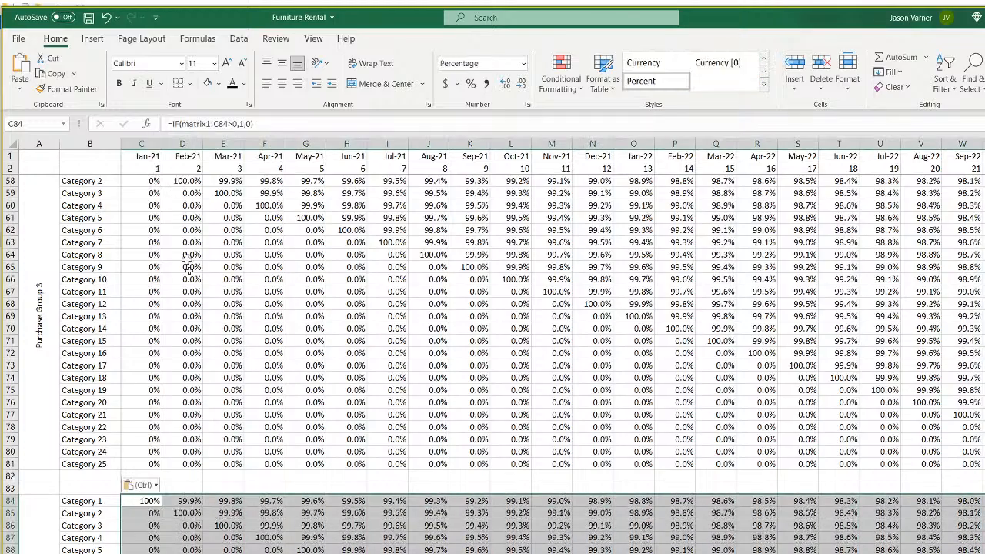
scroll(220, 501, down, 11)
right_click(151, 429)
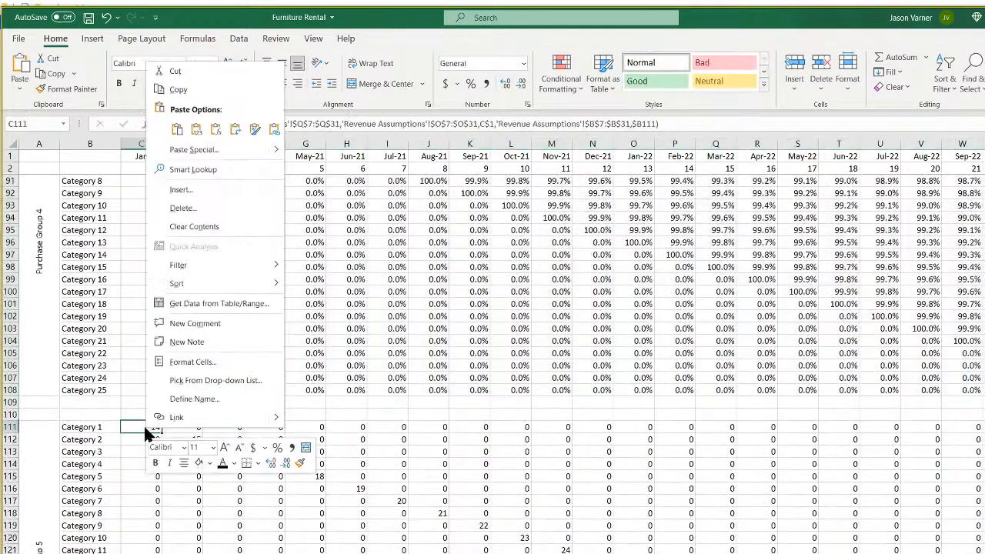
click(178, 129)
scroll(192, 458, down, 11)
right_click(148, 352)
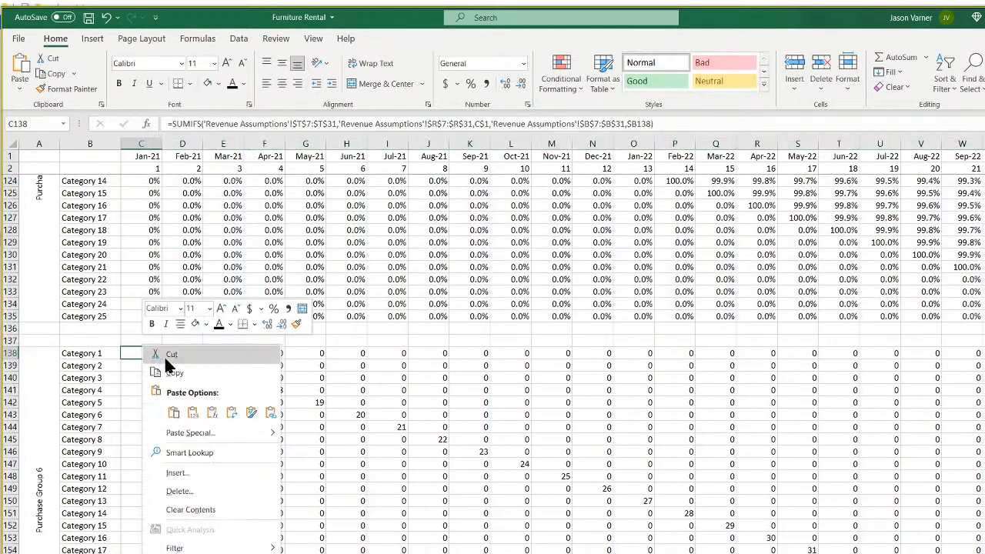
click(174, 412)
scroll(204, 454, down, 7)
right_click(150, 418)
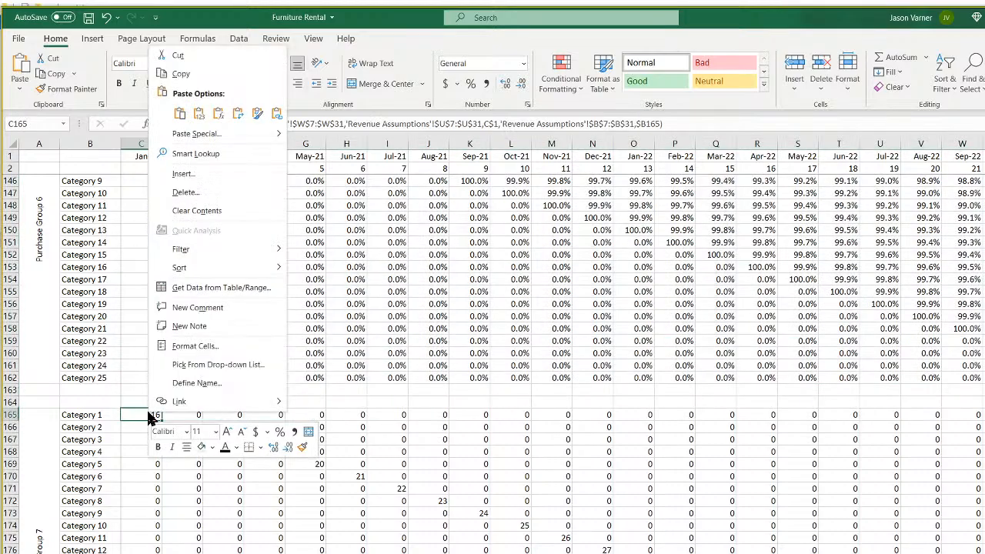
click(179, 113)
scroll(222, 401, up, 15)
scroll(222, 492, up, 20)
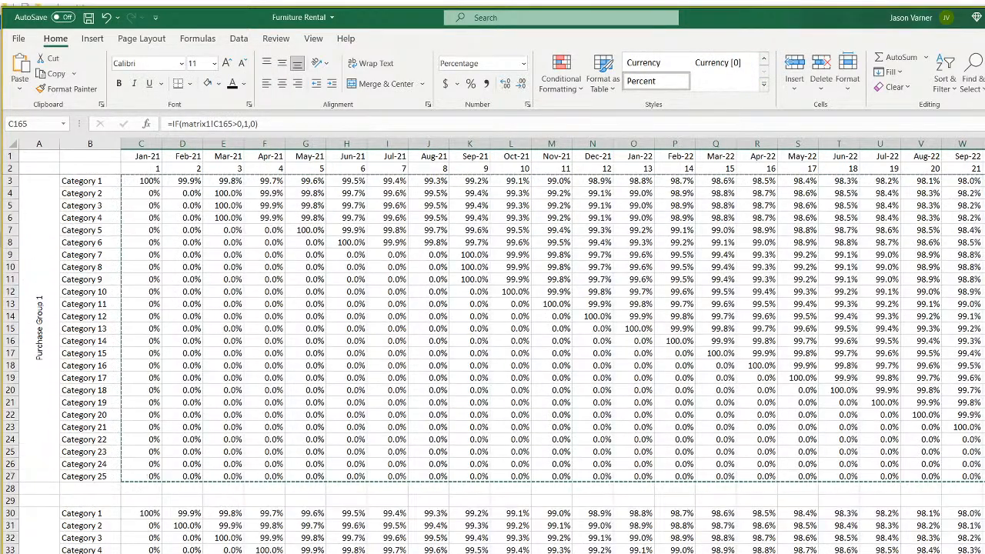
key(ctrl+Page_Up)
Set the Purchase 2 dates for Categories 1 and 2 (F7, F8) to Mar-21.
click(311, 230)
click(352, 228)
click(316, 231)
click(324, 231)
click(302, 259)
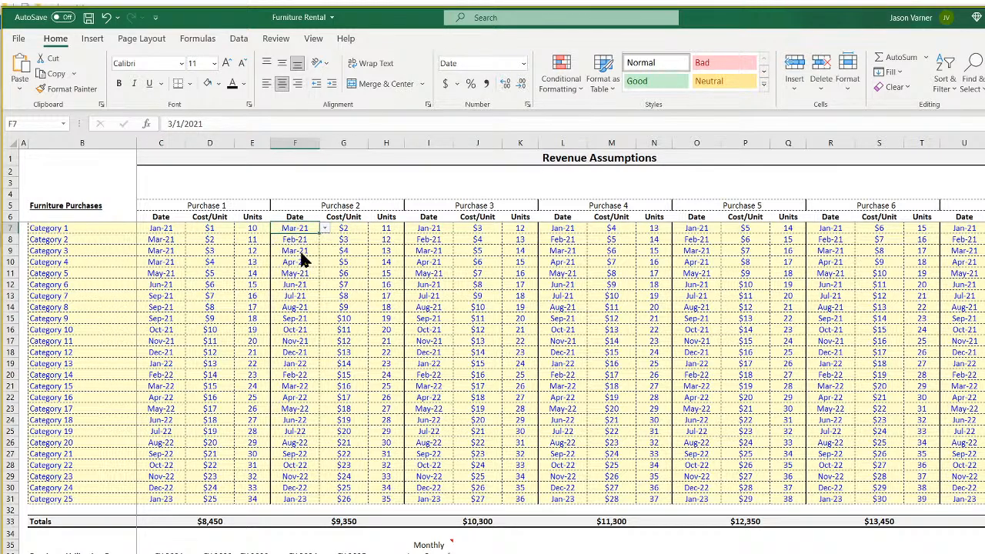
click(308, 238)
click(325, 239)
click(302, 259)
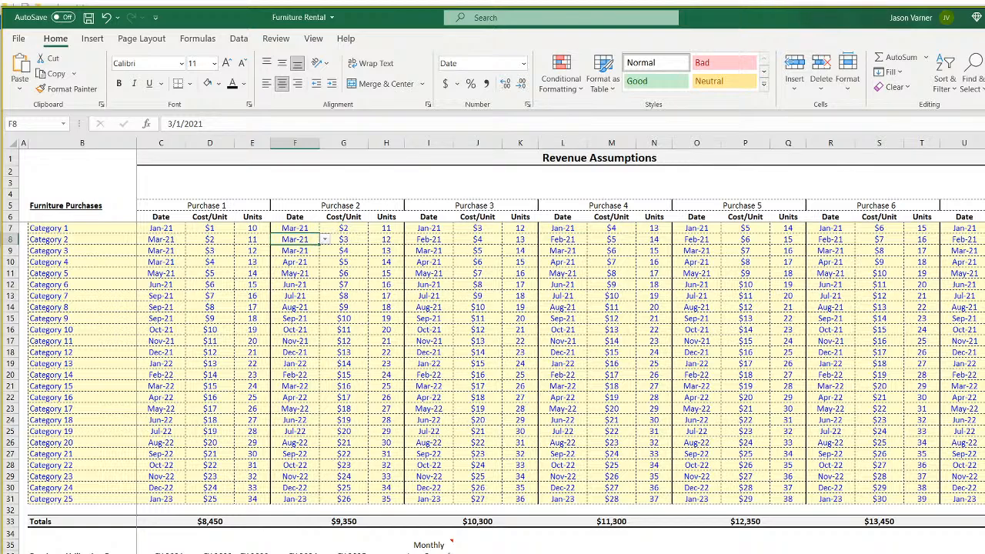
Enter steep monthly loss rates for Categories 2 and 3 in I39 and I40.
click(429, 553)
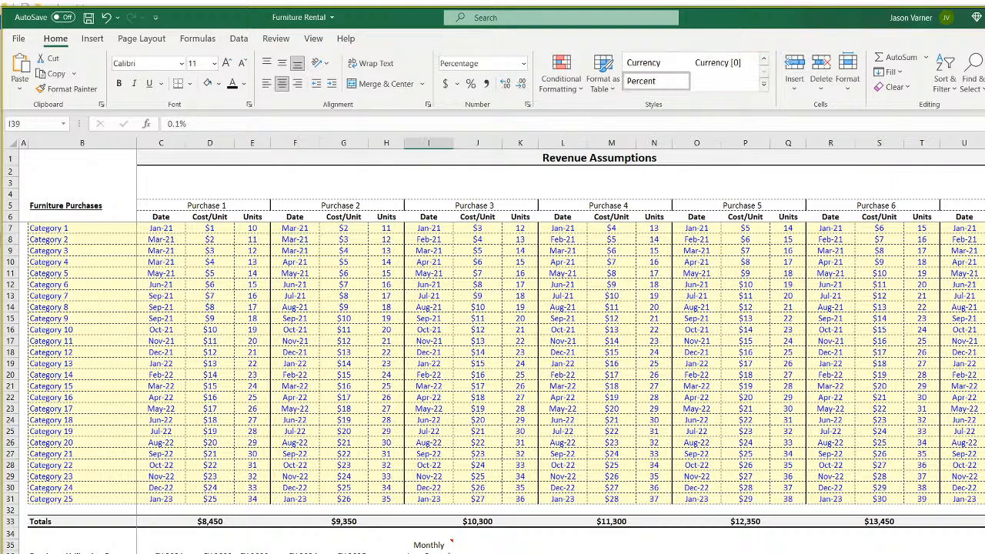
key(Return)
key(Return)
key(ctrl+Page_Down)
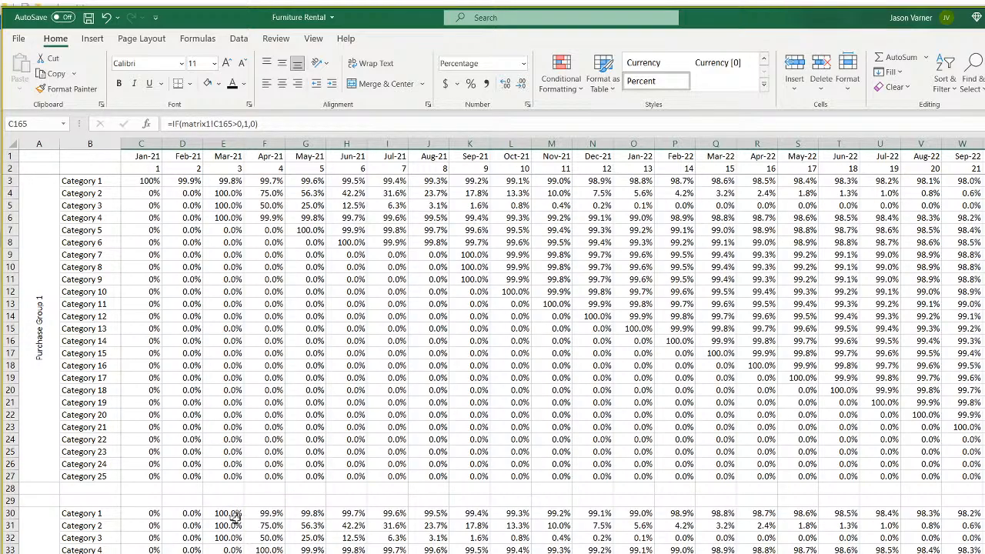
key(ctrl+Page_Up)
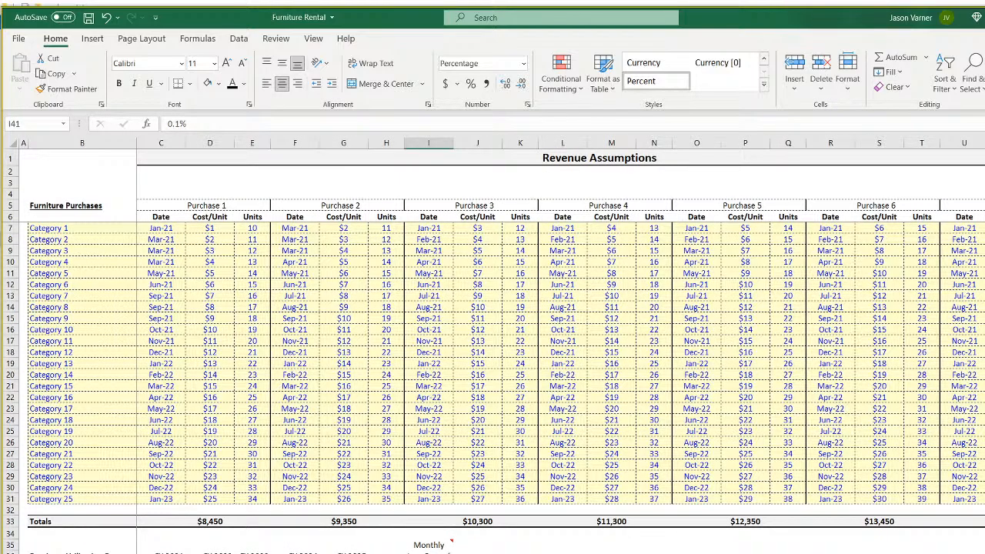
key(ctrl+Page_Up)
key(ctrl+Page_Up)
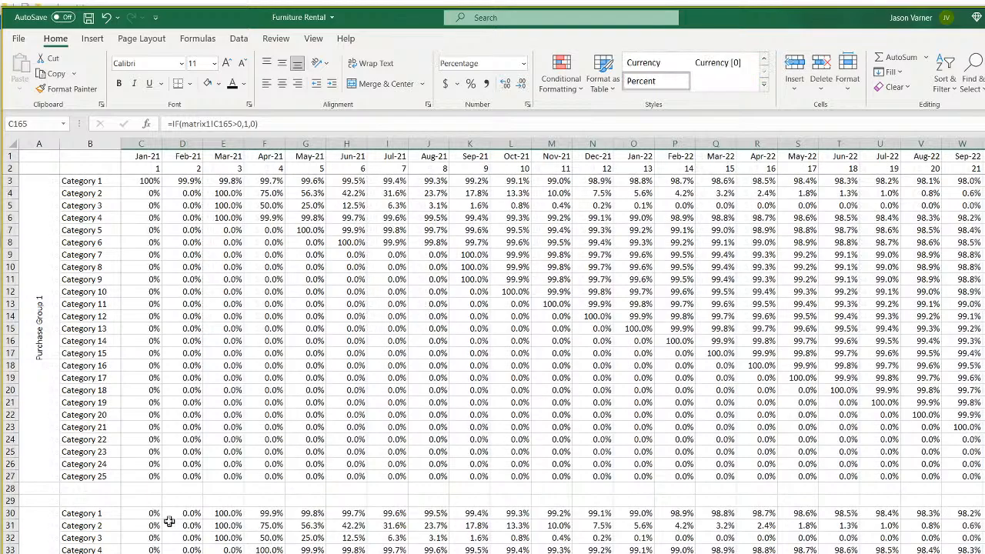
scroll(225, 503, down, 4)
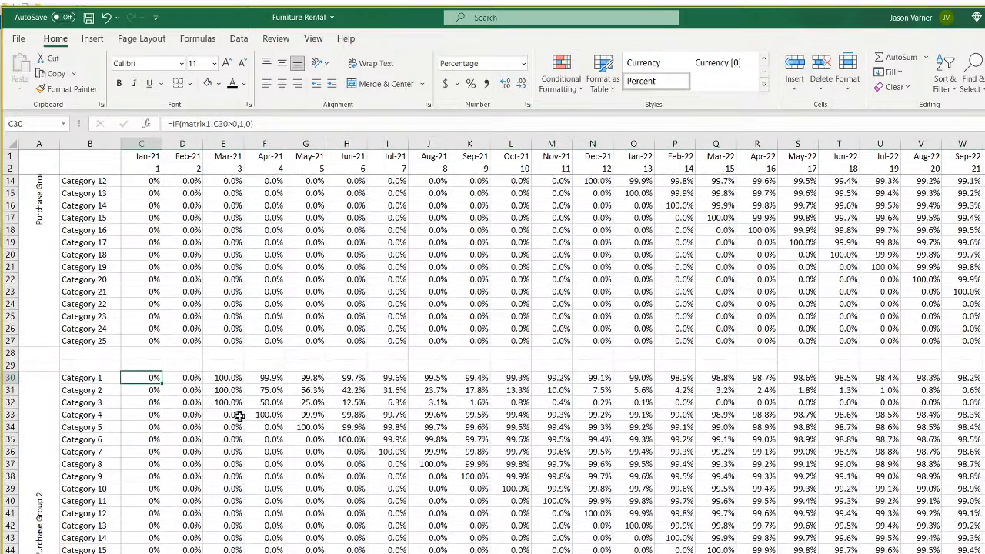
Step through Purchase Group 2's Category 3 survival factors across 2021–22 on the matrix sheet.
key(Right)
key(Right)
key(Down)
key(Down)
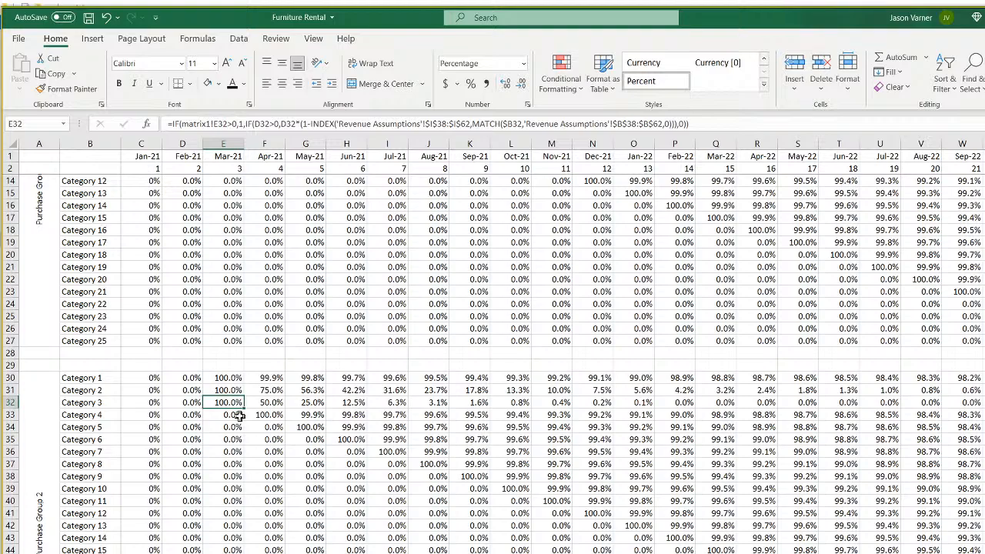
key(Right)
key(Right)
key(Right)
key(Right)
key(Right)
key(Right)
key(Right)
key(Right)
key(Right)
key(Right)
key(Right)
key(Right)
key(Right)
key(Right)
key(Right)
key(Right)
key(Right)
key(Right)
key(Right)
key(Right)
key(Right)
key(Right)
key(Right)
key(Right)
key(Right)
key(Right)
key(Right)
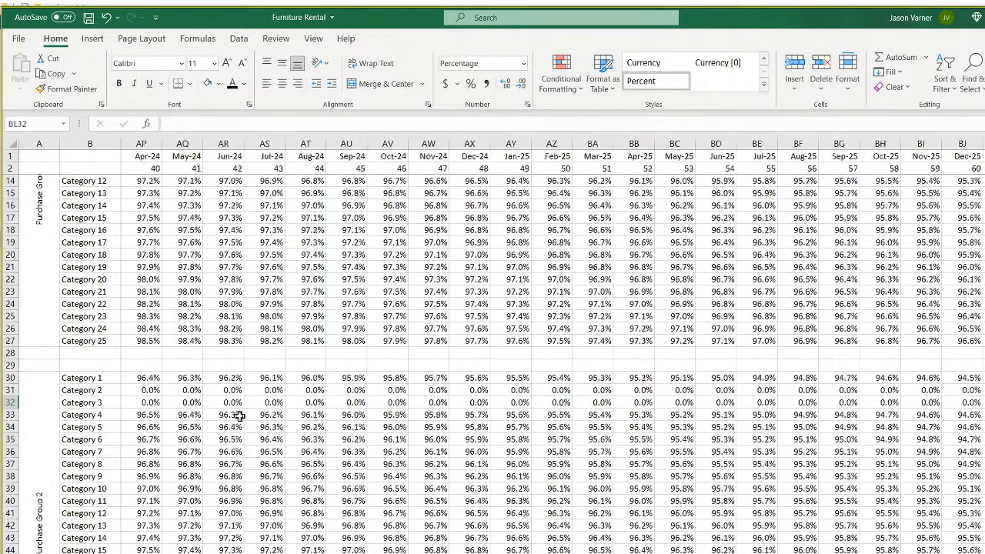
key(Right)
key(Right)
key(Right)
key(Right)
key(Left)
key(Left)
key(Left)
key(Left)
key(Left)
key(Left)
key(Left)
key(Left)
key(Left)
key(Left)
key(Left)
key(Left)
key(Left)
key(Left)
key(Left)
key(Left)
key(Left)
key(Left)
key(Left)
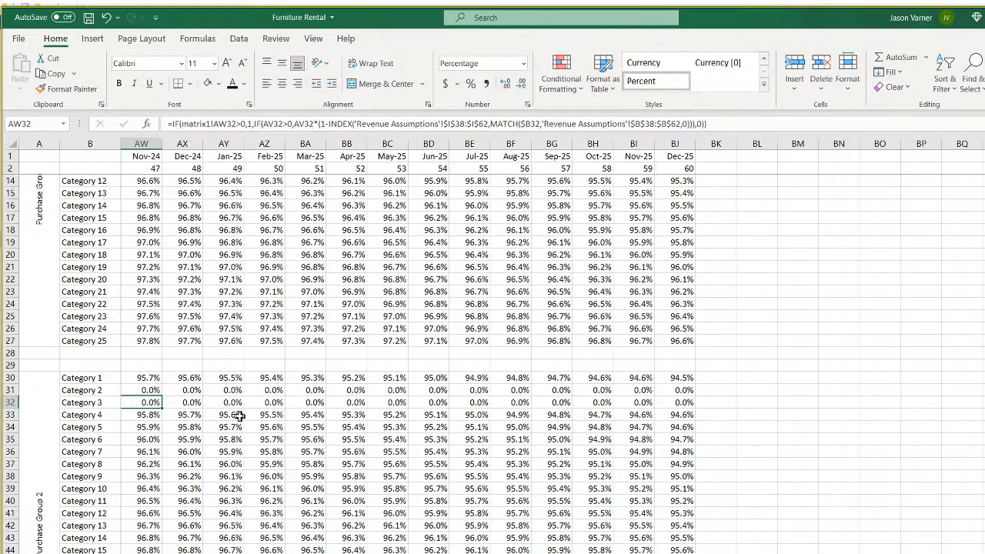
key(Left)
key(Left)
key(Left)
key(Left)
key(Left)
key(Left)
key(Left)
key(Left)
key(Left)
key(Left)
key(Left)
key(Left)
key(Left)
key(Left)
key(Left)
key(Left)
key(Left)
key(Left)
key(Left)
key(Left)
key(Left)
key(Left)
key(Left)
key(Left)
key(Left)
key(Left)
key(Left)
key(Left)
key(Left)
key(Left)
key(Left)
key(Left)
key(Left)
key(Left)
key(Left)
key(Left)
key(Left)
key(Left)
key(Left)
key(Left)
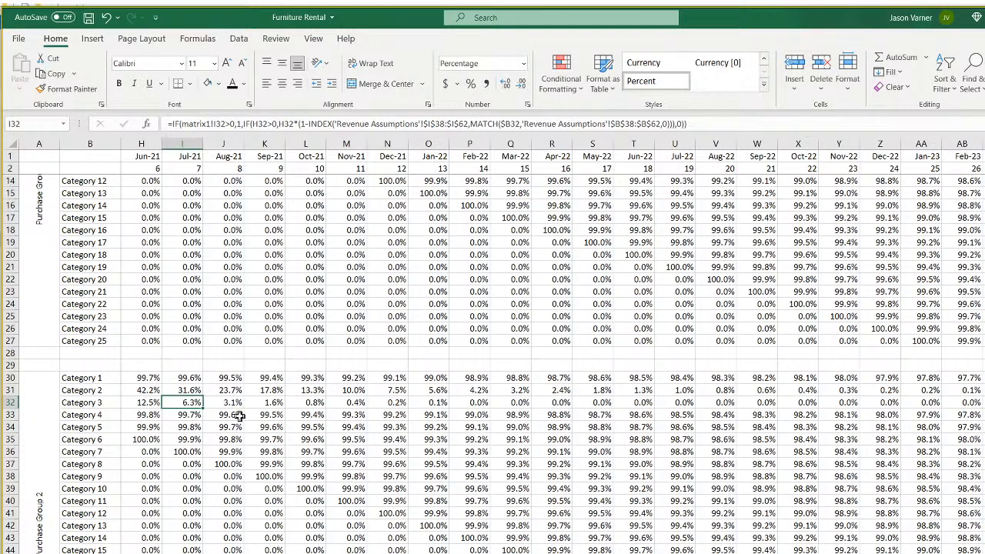
key(Right)
key(Right)
key(Right)
key(Right)
key(Right)
key(Right)
key(Right)
key(Right)
key(Right)
key(Right)
key(Left)
key(Left)
key(Left)
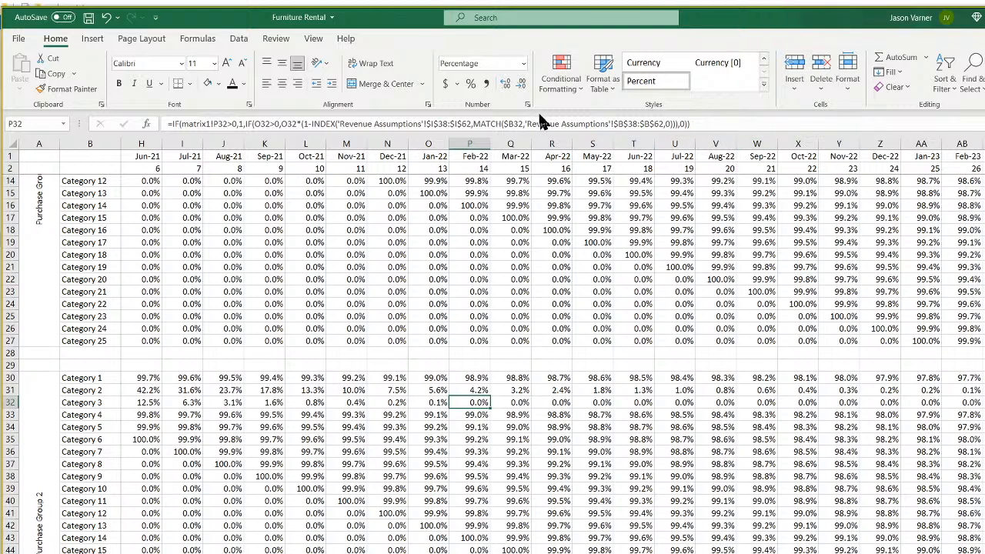
Preview the Feb-22 and Jul-22 factors with three decimals, cancelling Format Cells both times.
click(527, 104)
click(545, 152)
click(546, 152)
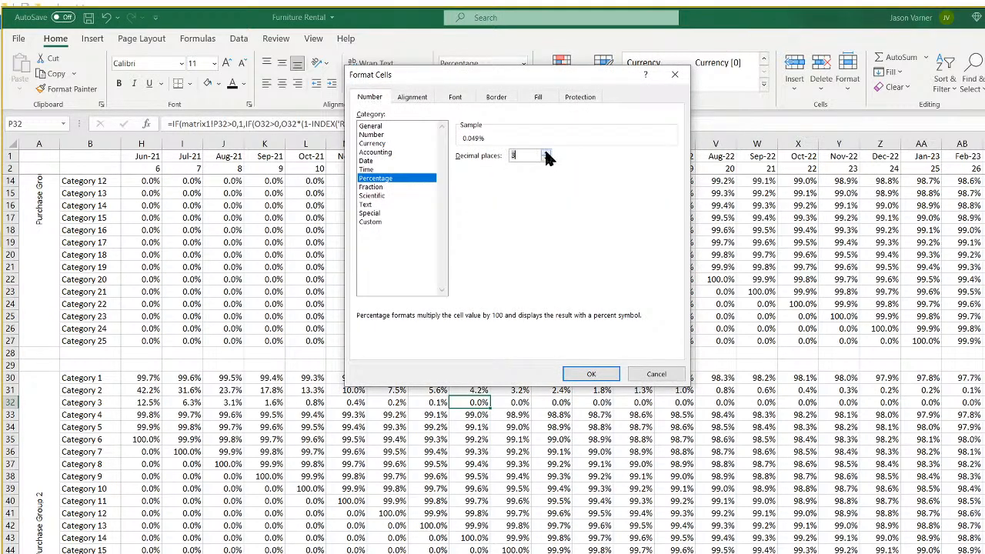
click(656, 374)
click(684, 402)
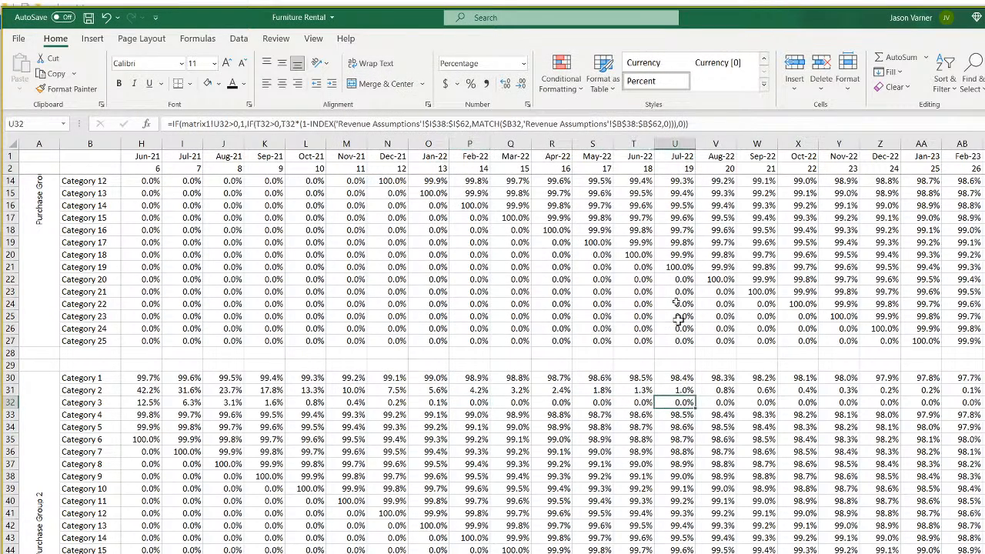
click(527, 105)
click(547, 152)
click(546, 153)
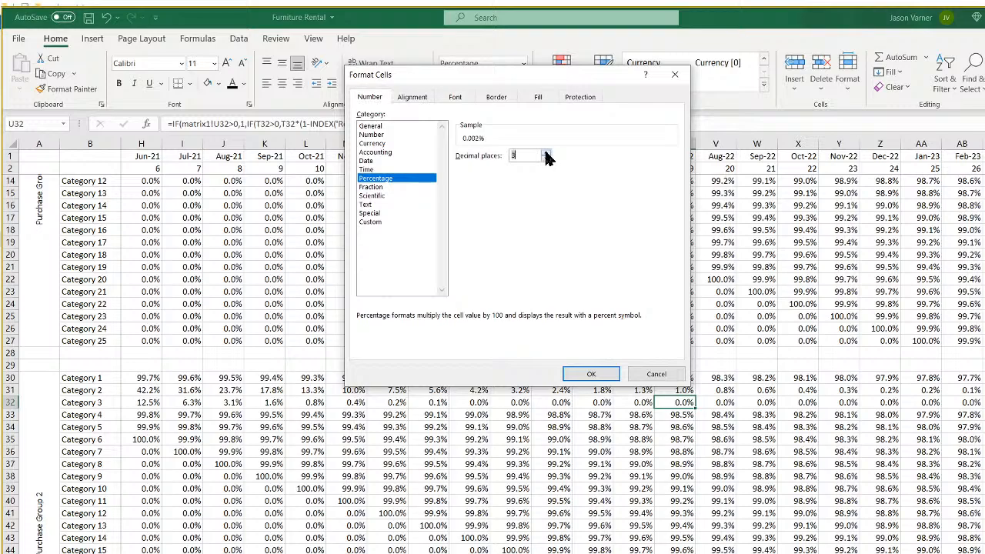
click(656, 374)
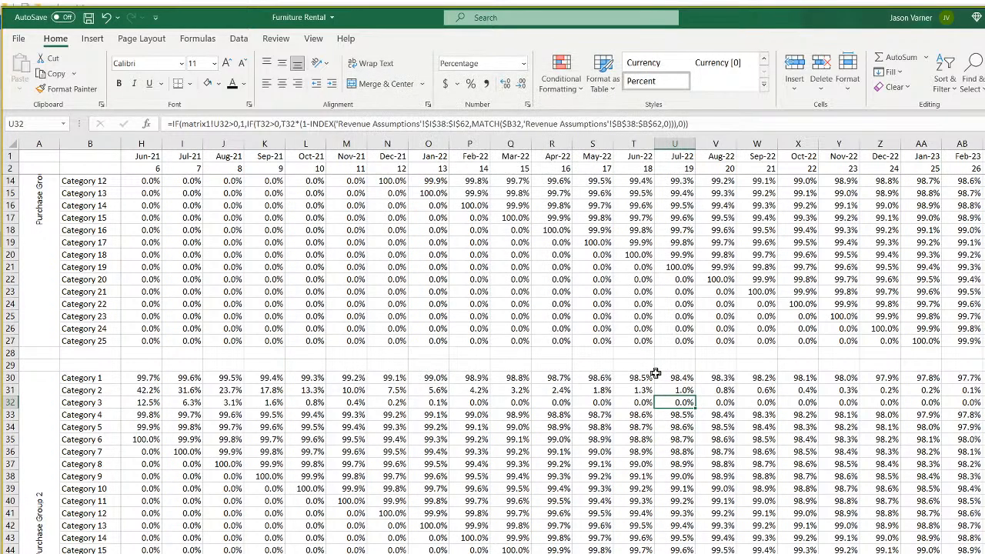
scroll(552, 345, left, 5)
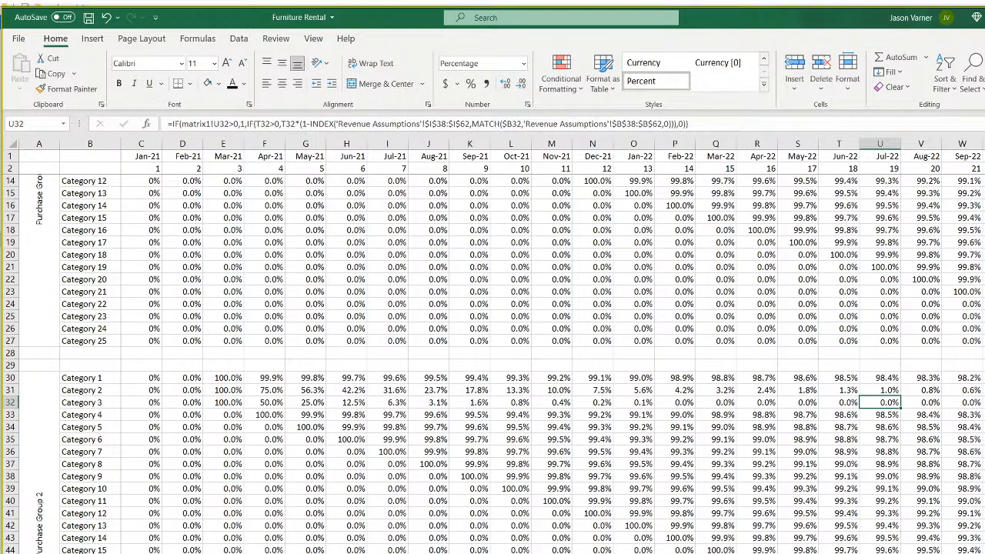
Enter 'Expect Months Item Lasts' in J37, then merge J35:J37 and wrap the heading text.
key(ctrl+Page_Up)
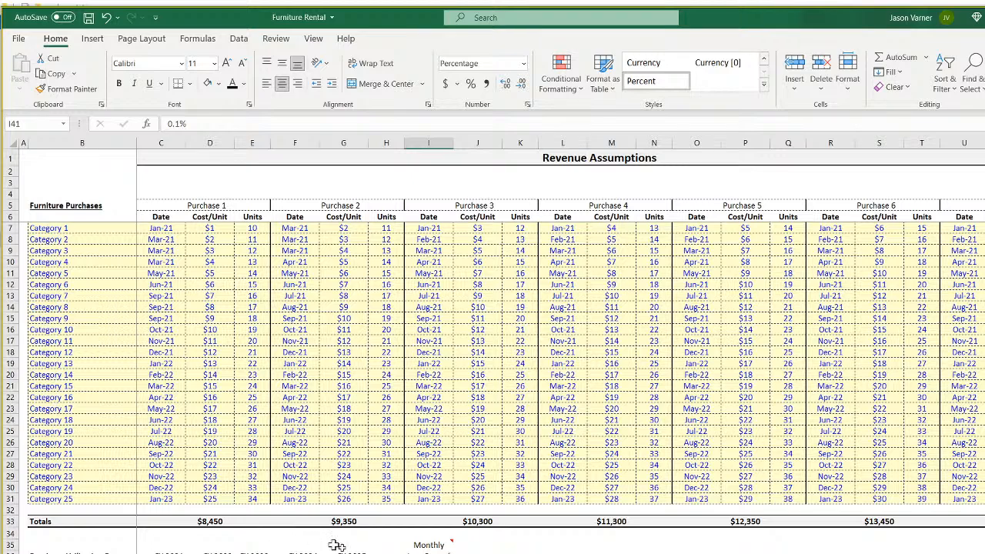
key(Right)
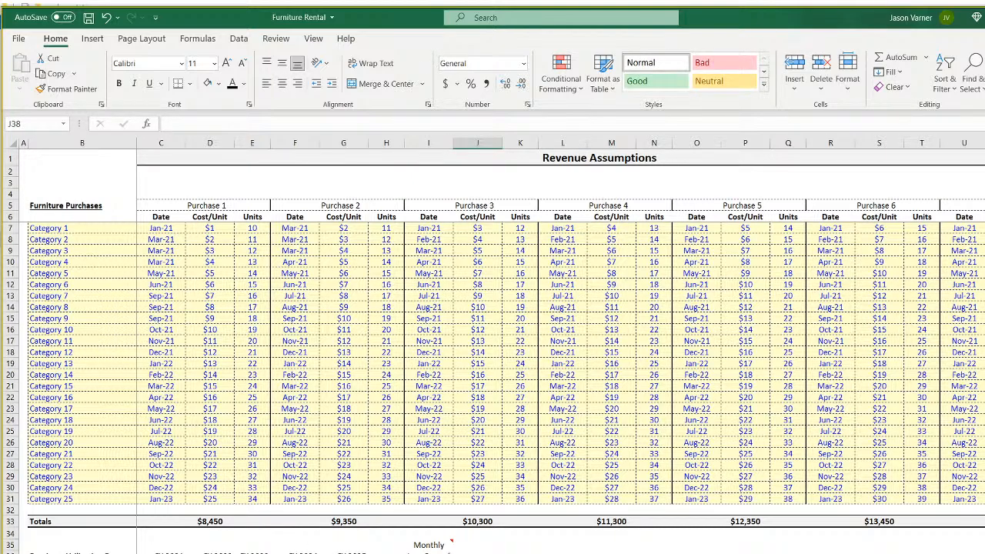
text(Expect Months Item Lasts)
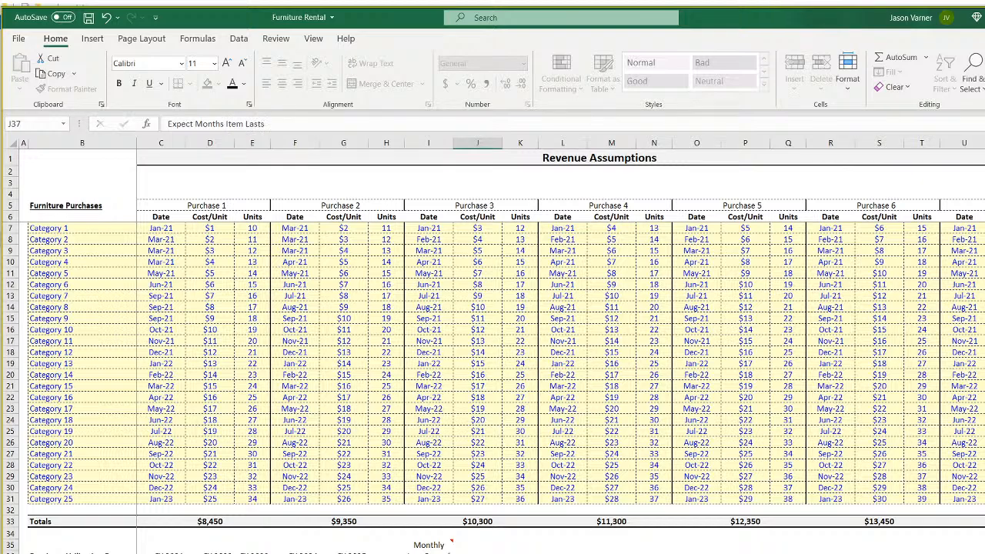
key(Return)
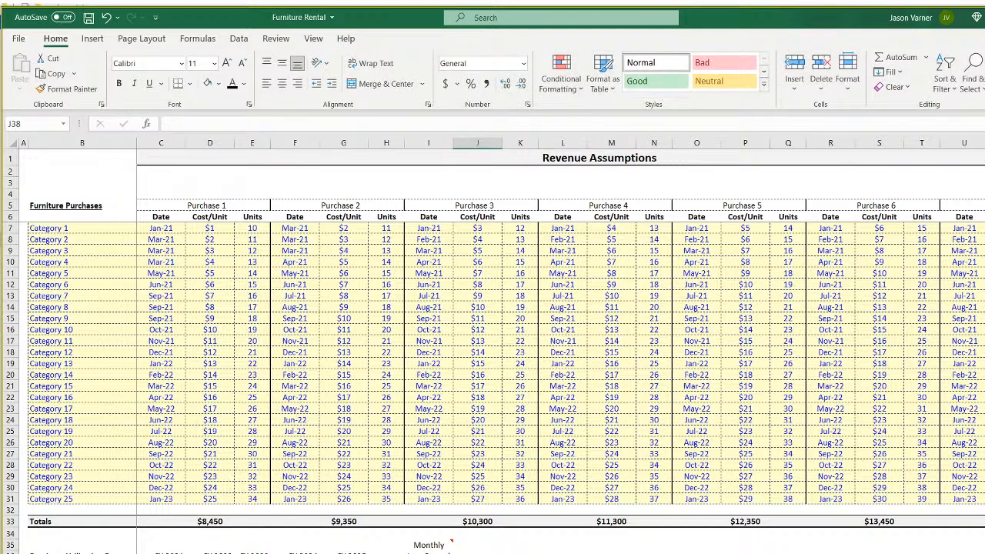
key(Up)
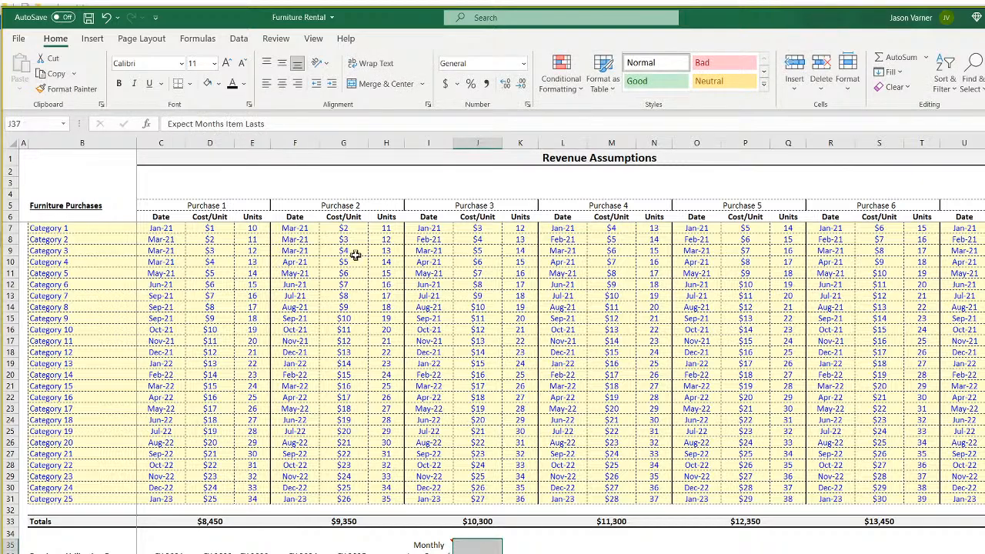
click(383, 84)
click(375, 64)
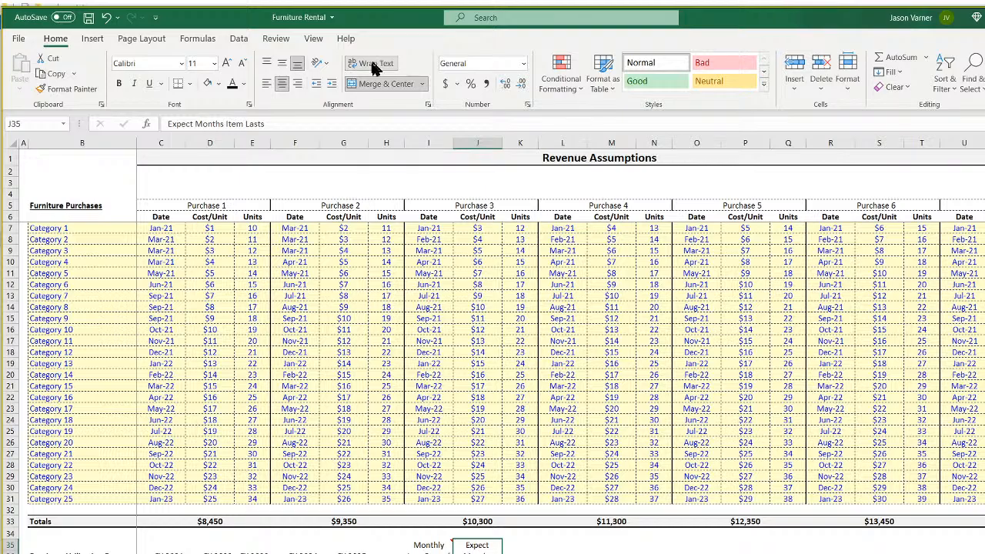
key(Down)
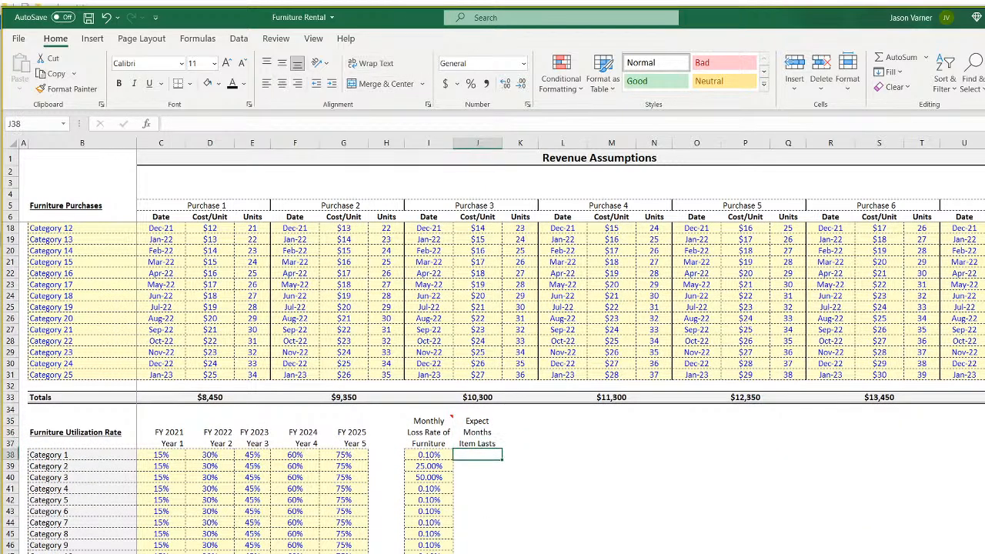
scroll(493, 385, down, 4)
Enter =1/I38 in J38 and format it as a number with no decimals and thousands separators.
text(=)
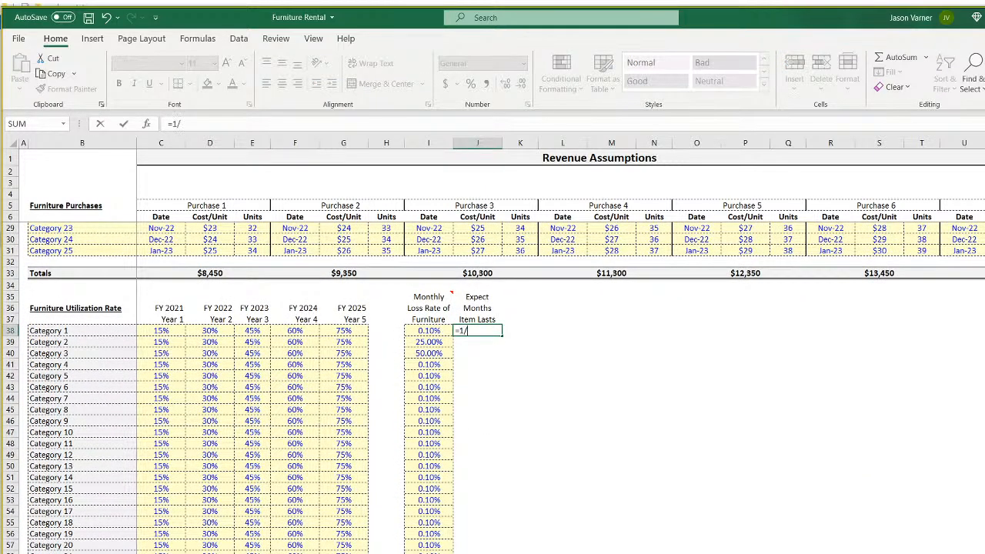
text(1/)
click(436, 332)
key(Return)
key(Up)
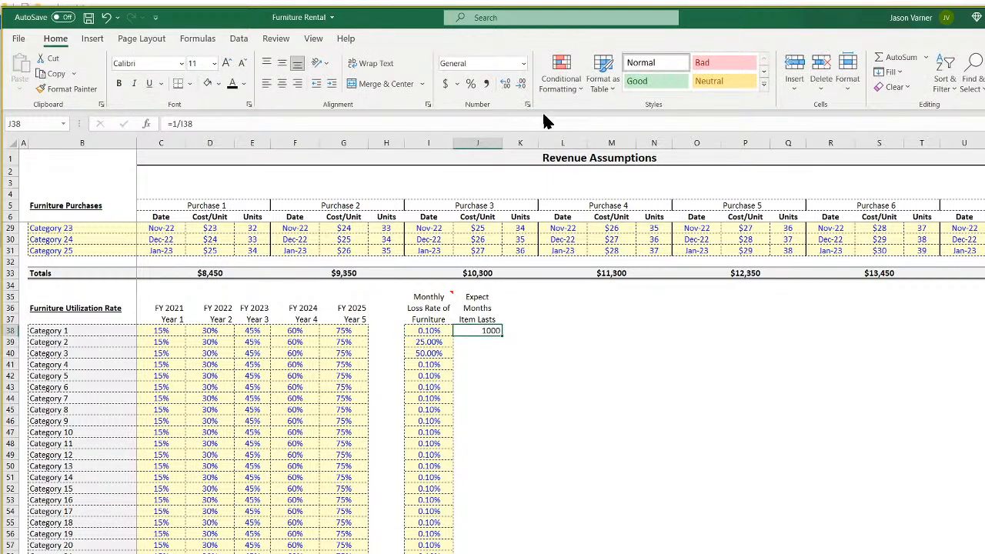
click(528, 106)
click(372, 135)
click(545, 158)
click(545, 158)
click(460, 171)
click(591, 374)
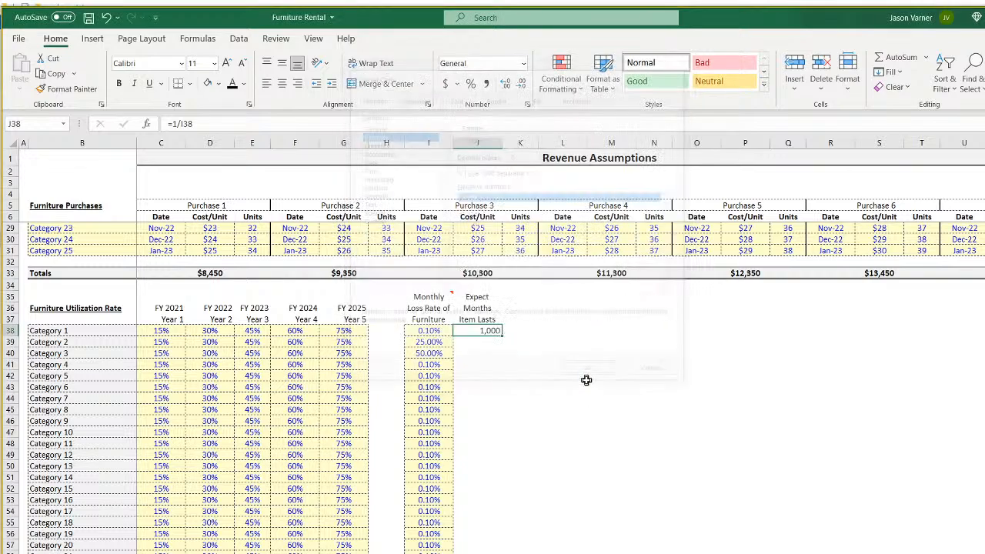
Fill the expected-months formula down column J for all categories.
drag(501, 336, 502, 348)
click(425, 341)
click(493, 341)
double_click(502, 347)
click(643, 435)
click(431, 331)
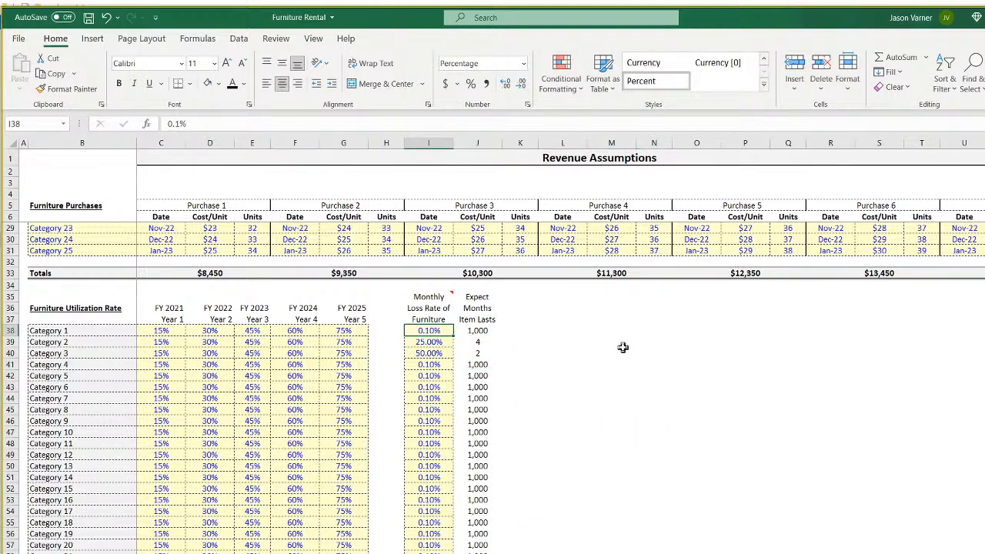
Try Category 1 loss rates of 1%, 5% and finally 10% in I38.
text(1)
key(Return)
key(Up)
text(5)
key(Return)
key(Up)
text(10)
key(Return)
key(Up)
Set Category 1's loss rate to 1.00% and fill it down every category.
drag(451, 337, 451, 552)
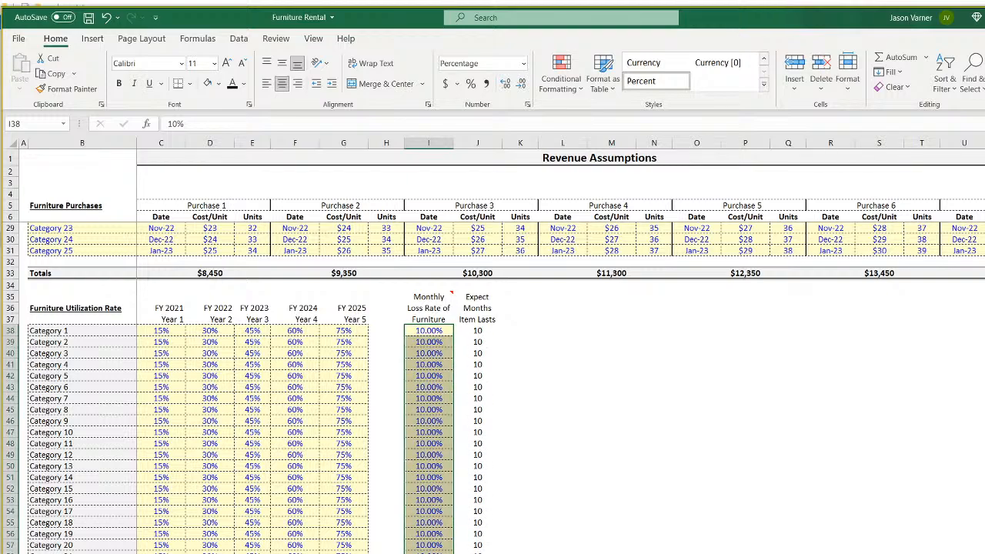
click(441, 330)
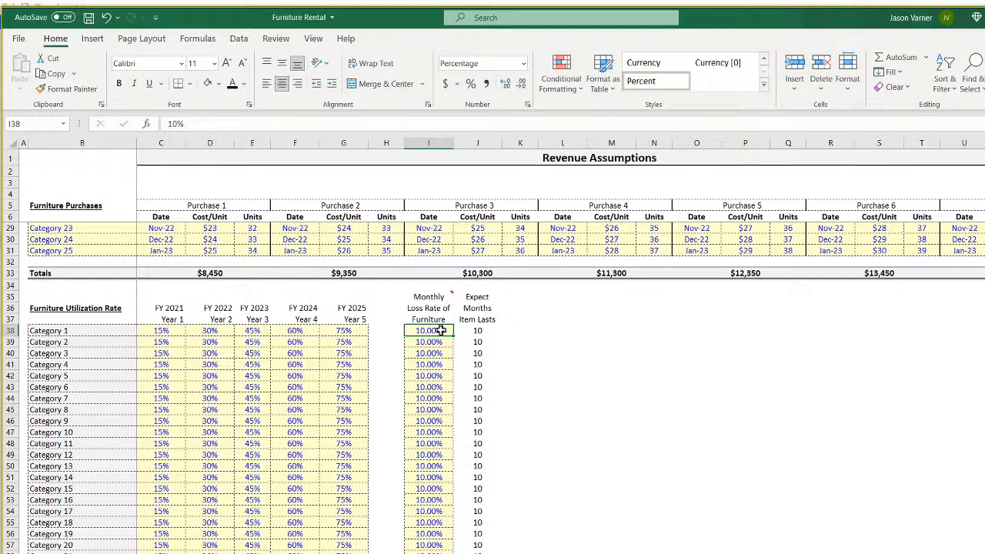
text(1)
key(Return)
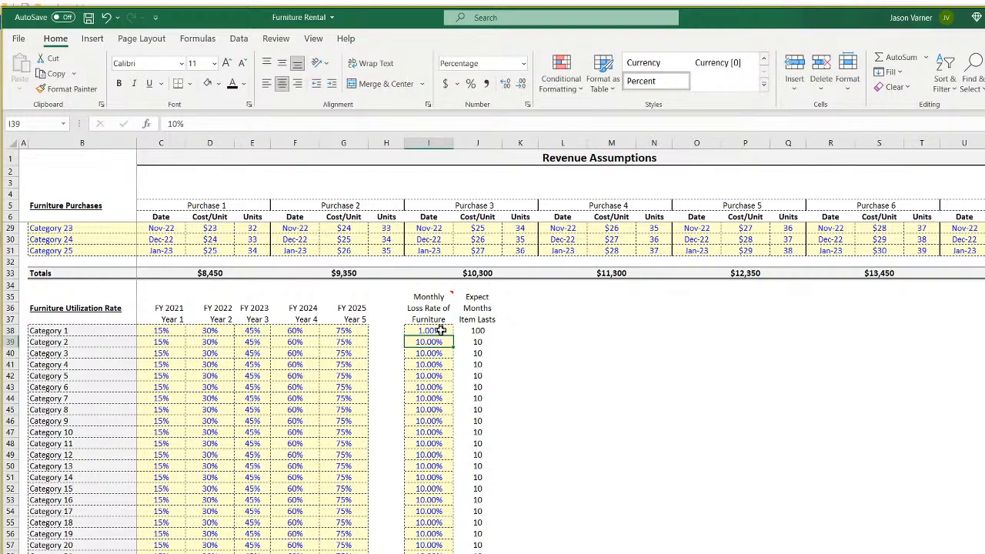
click(441, 330)
double_click(453, 337)
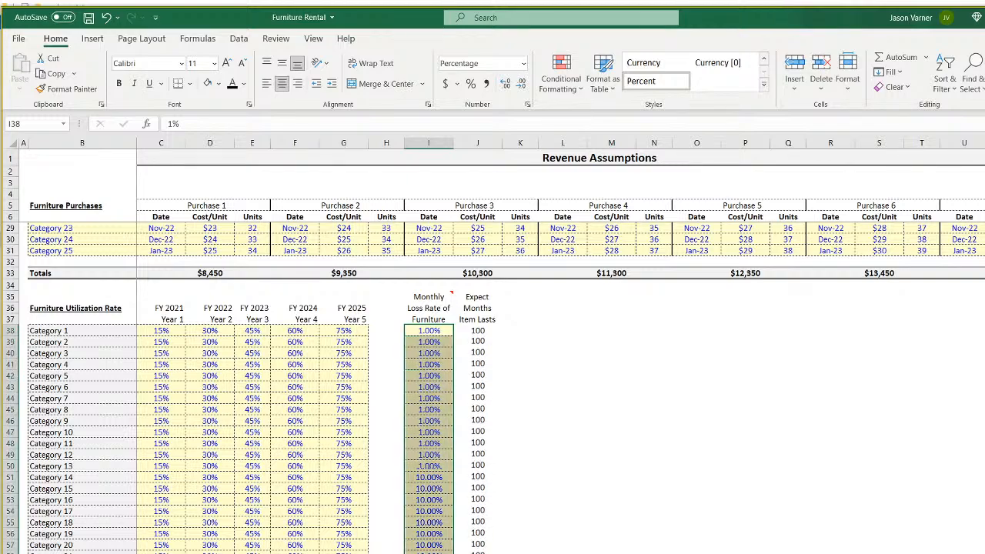
click(437, 331)
Apply All Borders to the expected-months cells J38:J57.
click(430, 364)
click(429, 410)
click(471, 333)
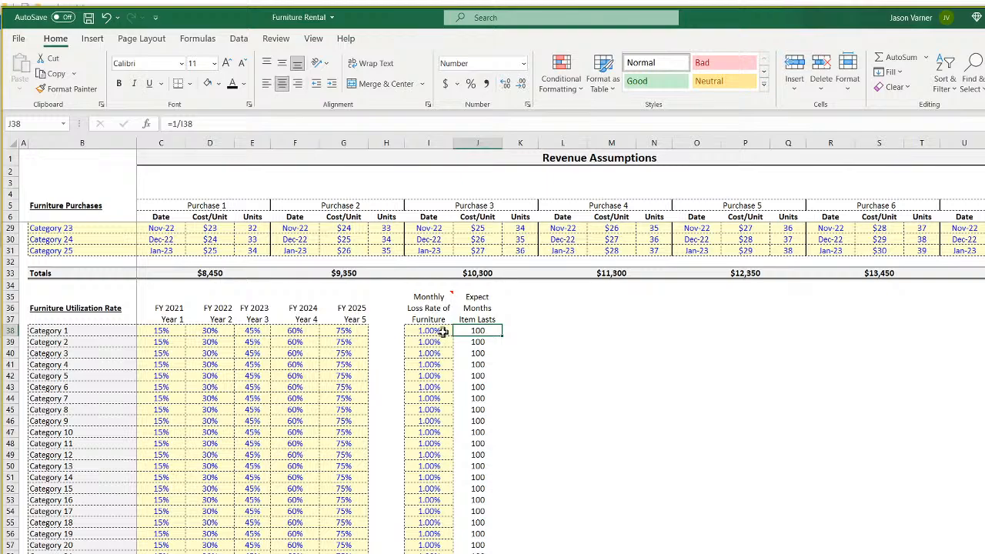
click(443, 332)
click(436, 375)
drag(479, 331, 479, 553)
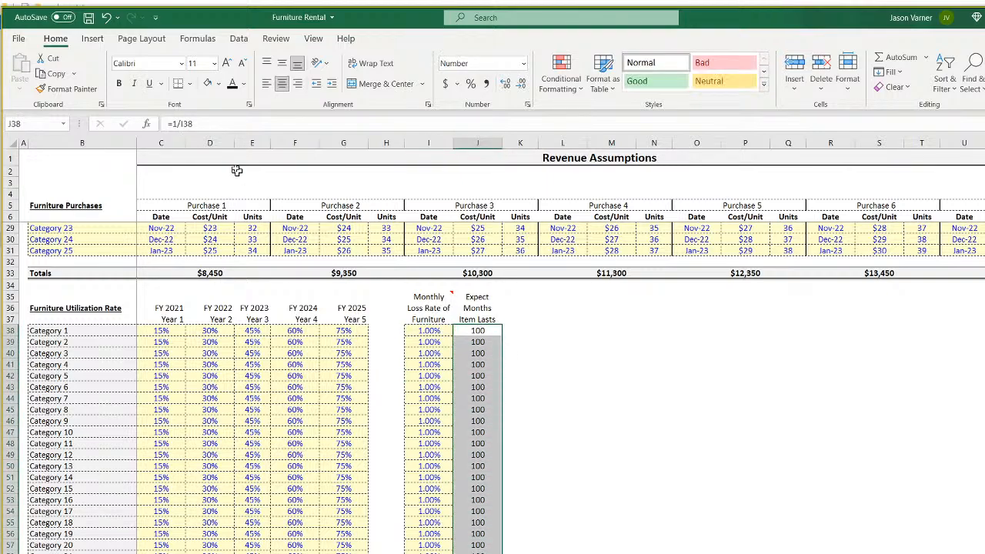
click(190, 83)
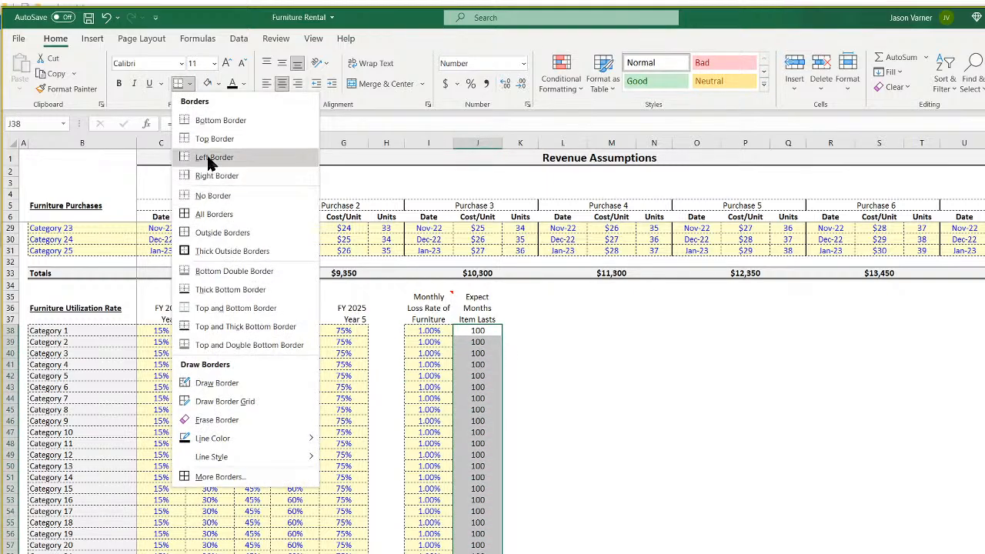
click(211, 214)
click(654, 432)
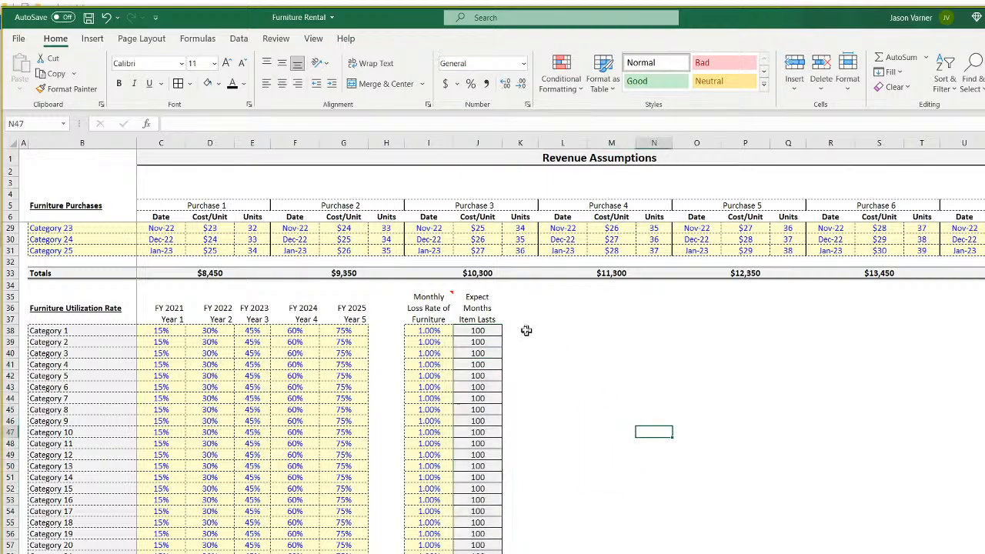
Verify the heading, expected-months formulas and loss rates for Categories 1, 4 and 6.
click(490, 314)
click(483, 332)
click(427, 333)
click(422, 363)
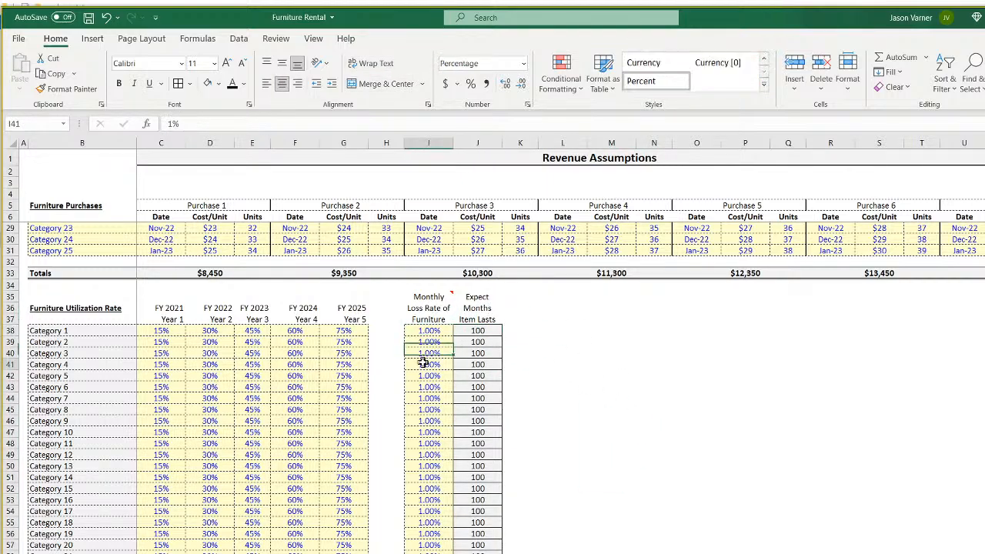
click(490, 366)
click(434, 387)
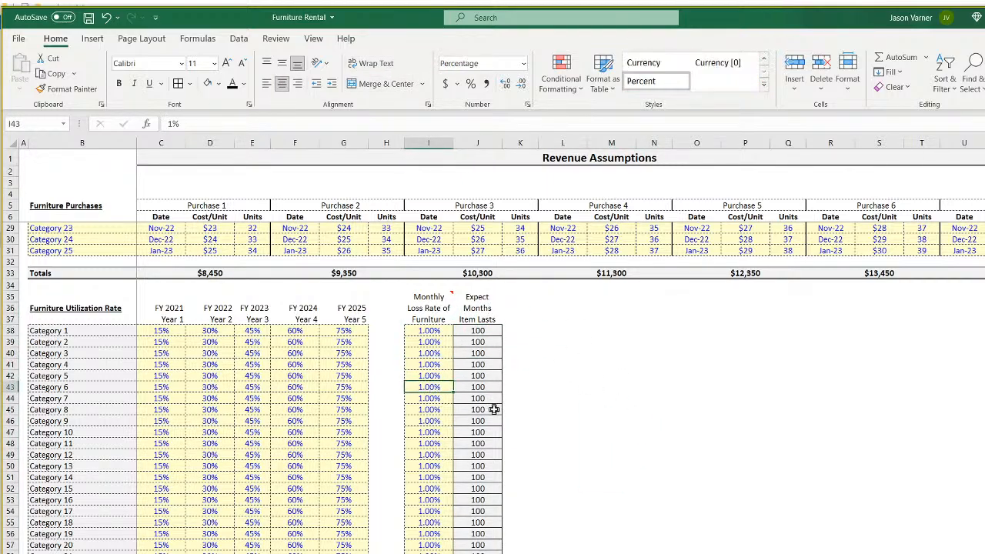
key(ctrl+Page_Down)
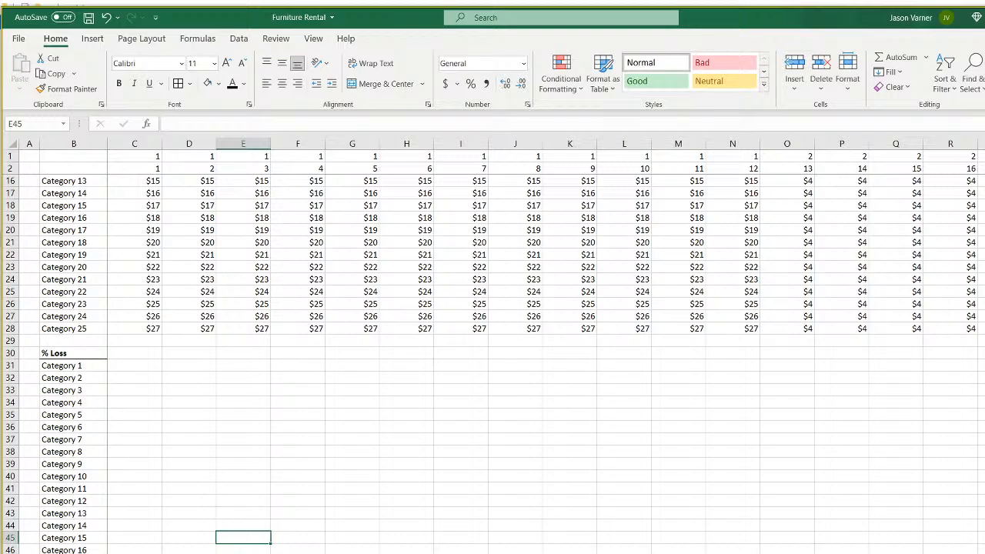
scroll(278, 536, up, 4)
key(ctrl+Page_Down)
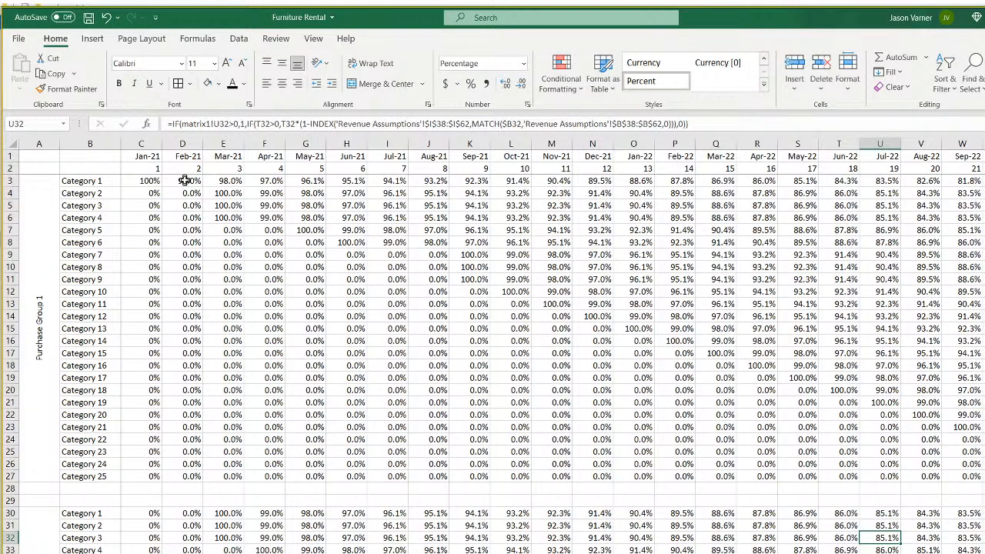
scroll(346, 272, down, 11)
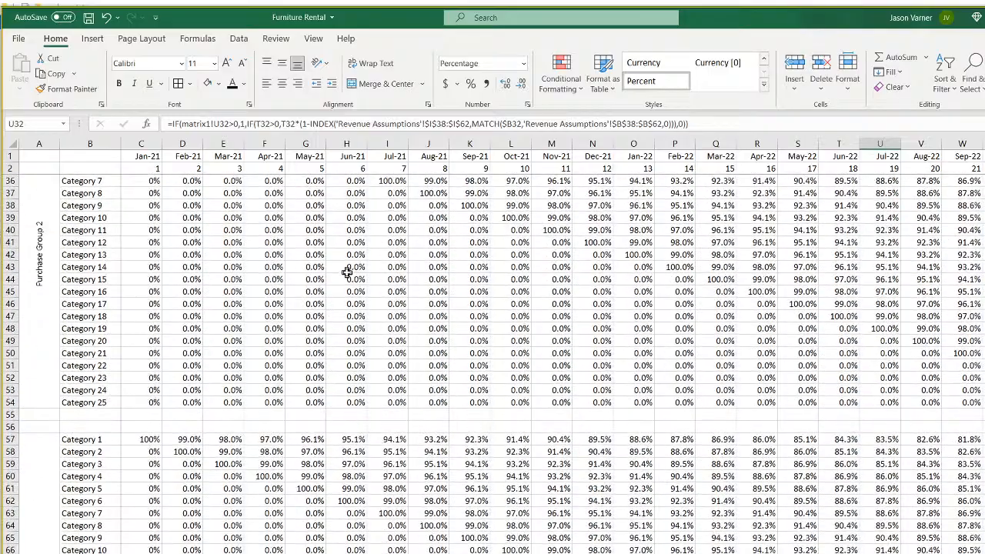
scroll(356, 334, up, 11)
scroll(357, 335, down, 20)
scroll(358, 337, down, 8)
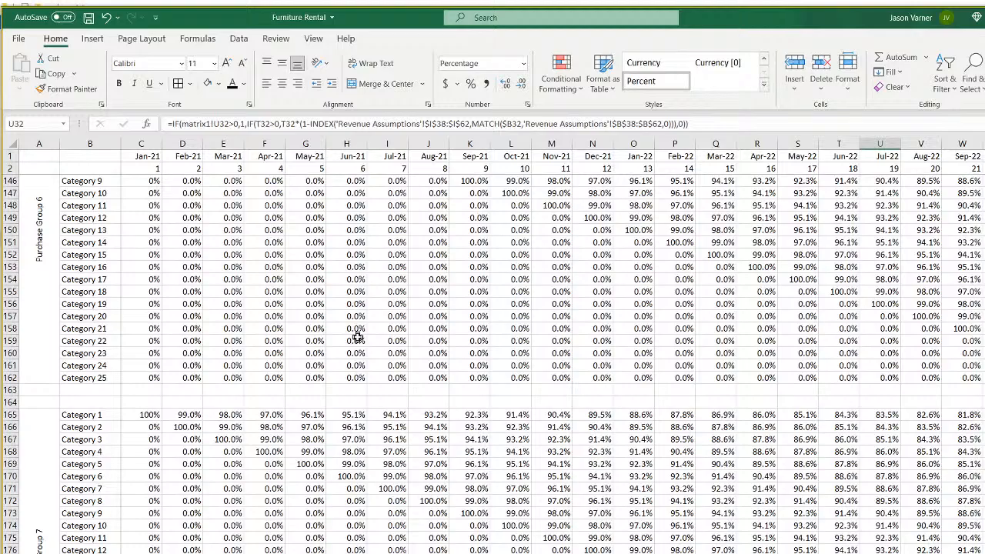
scroll(358, 337, down, 4)
scroll(393, 448, up, 2)
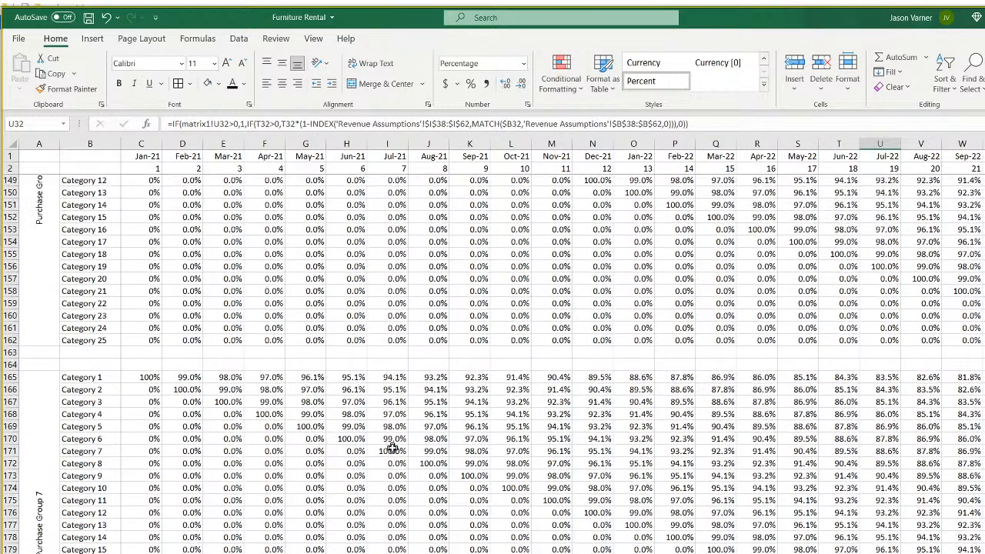
scroll(393, 447, up, 1)
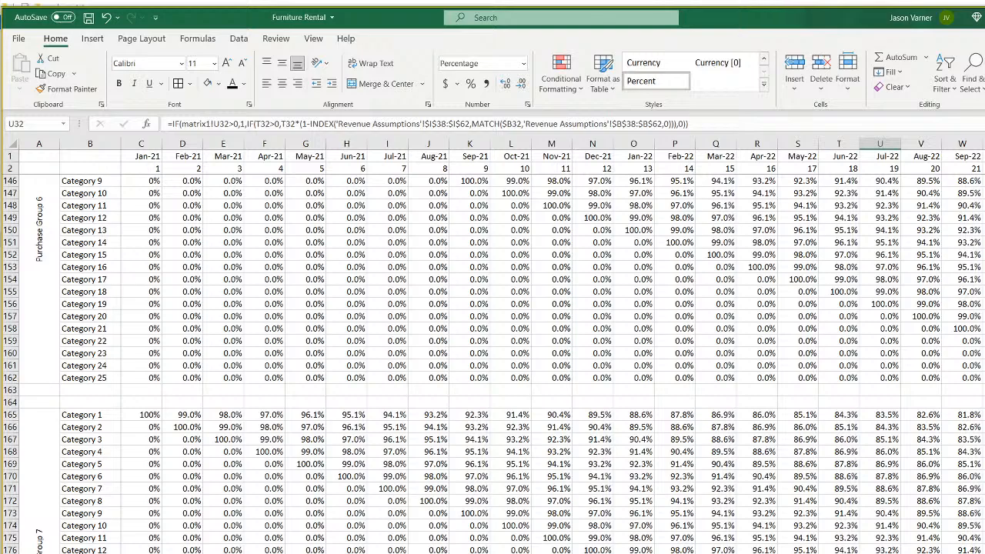
key(ctrl+Page_Up)
scroll(492, 361, up, 8)
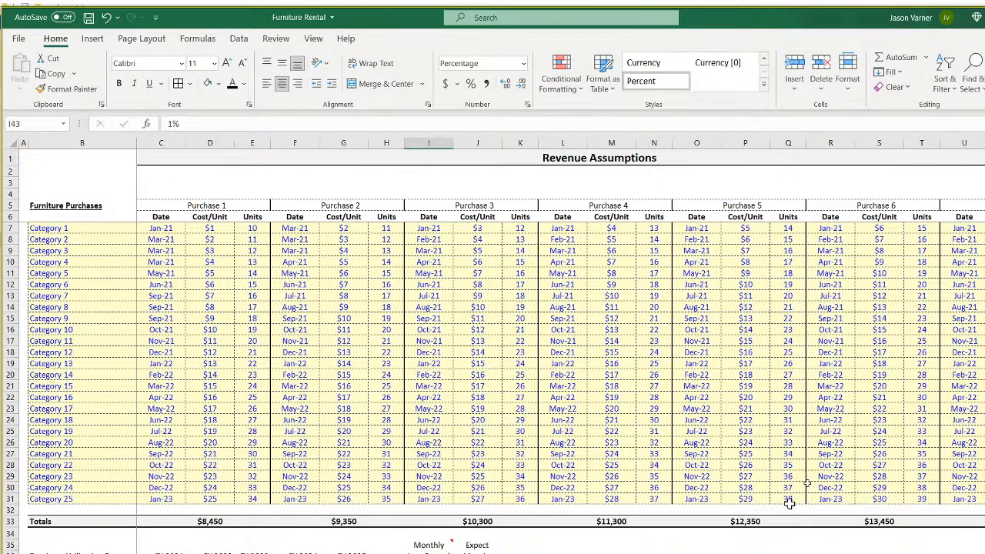
click(971, 239)
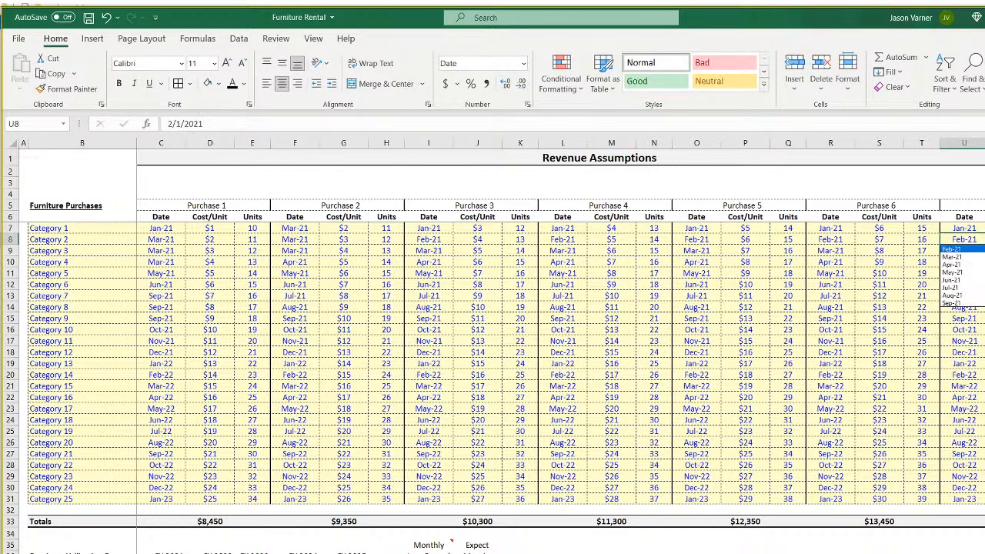
key(ctrl+Page_Down)
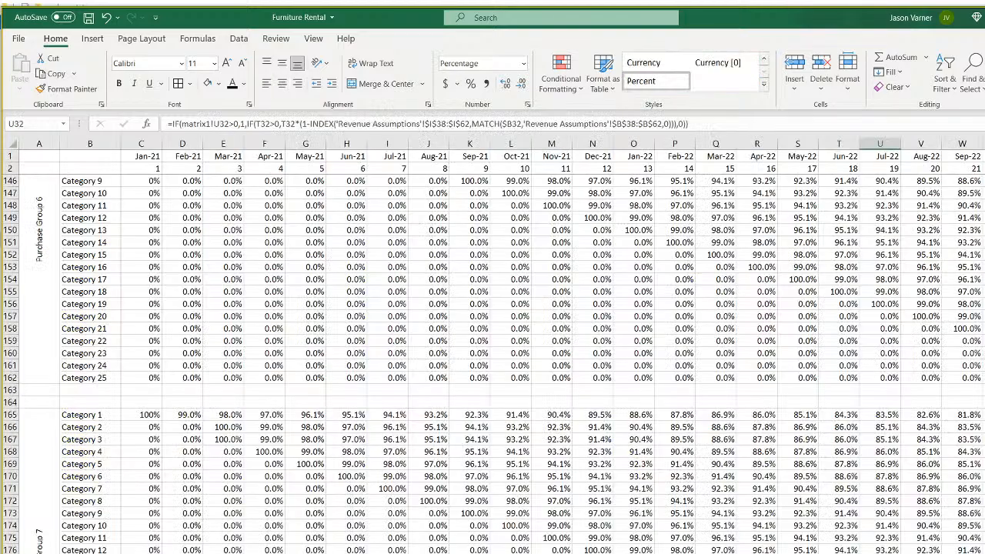
scroll(222, 526, down, 4)
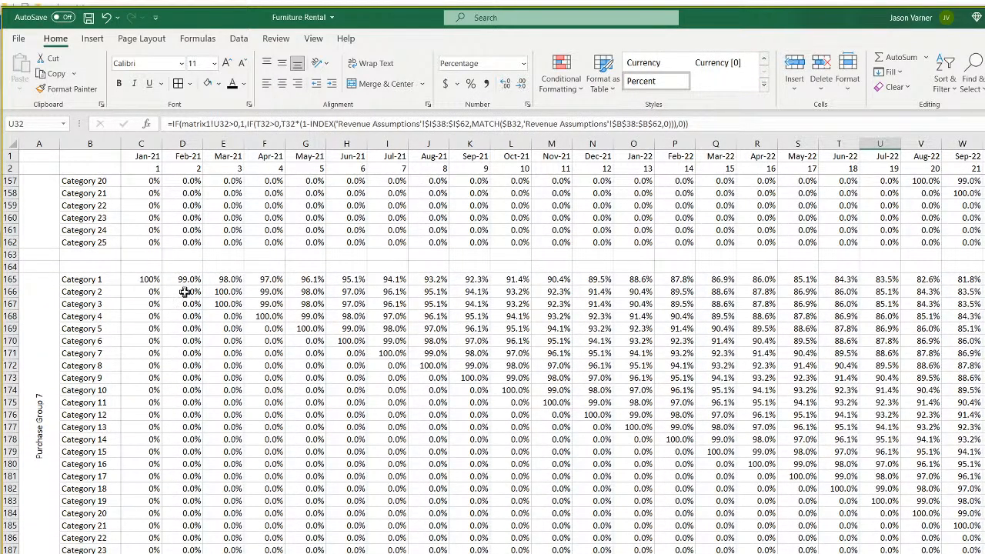
click(184, 291)
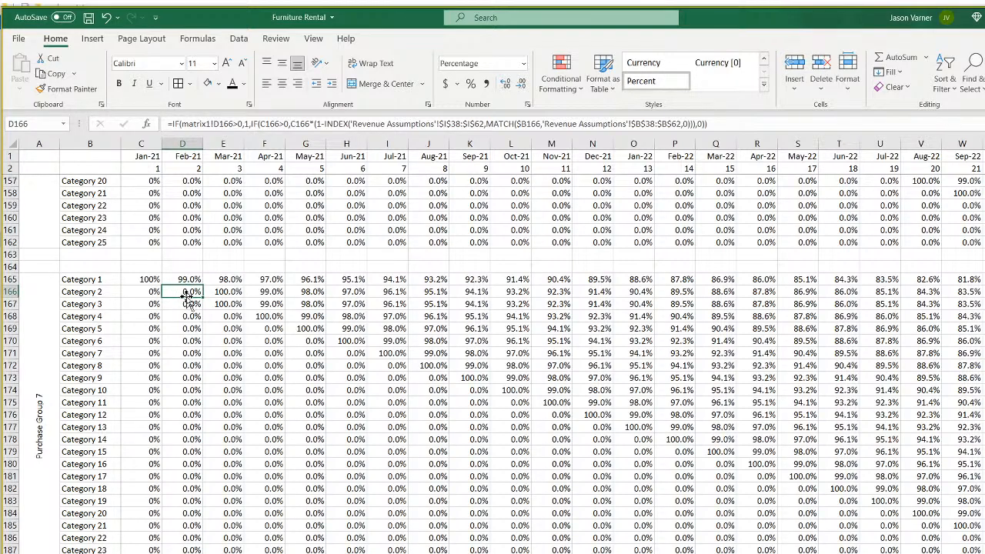
click(184, 304)
click(187, 292)
click(221, 294)
click(231, 305)
click(271, 317)
click(307, 328)
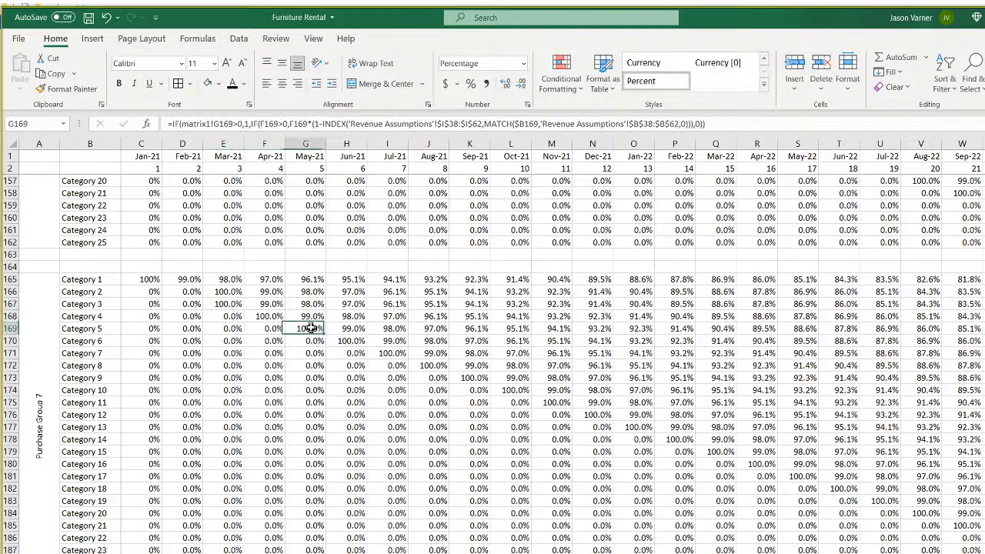
scroll(328, 425, up, 20)
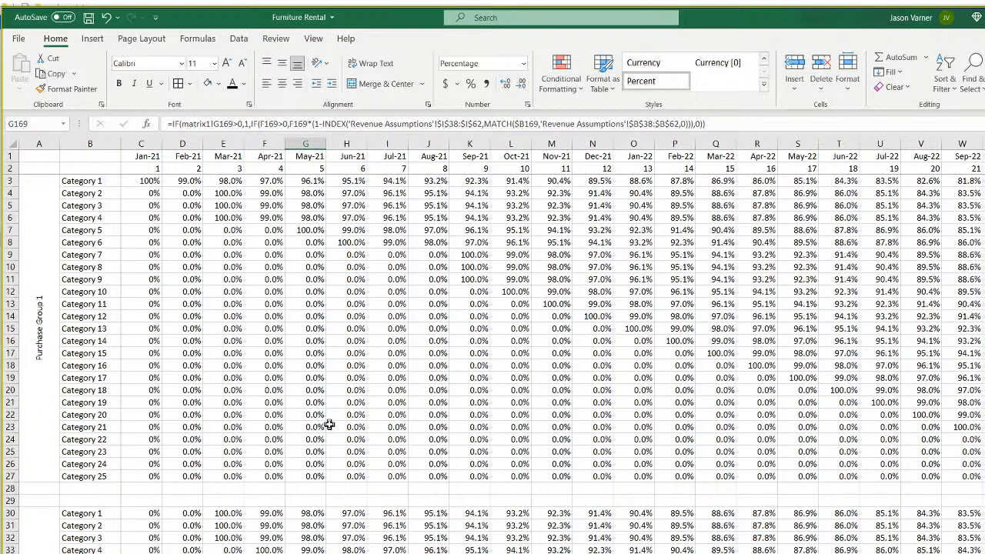
click(150, 182)
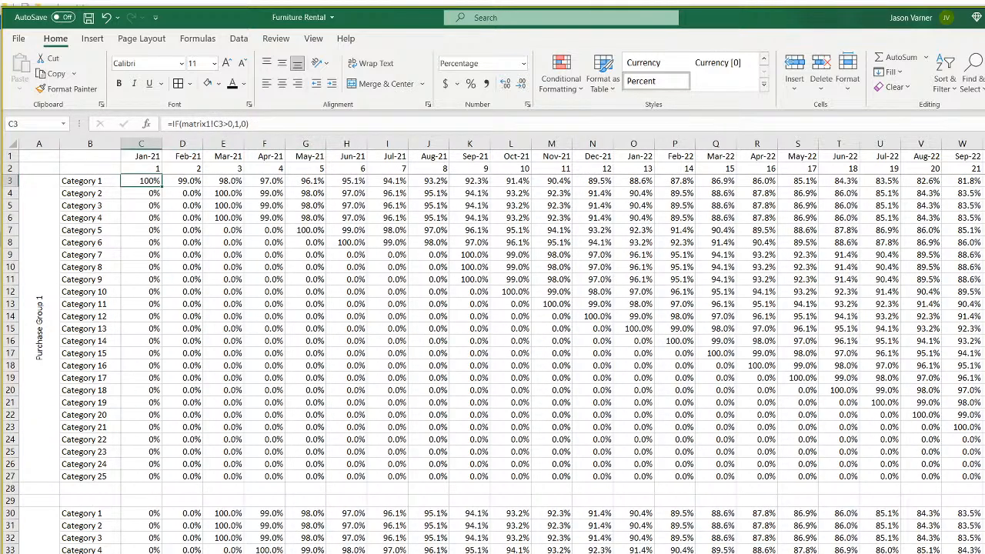
click(266, 552)
click(139, 193)
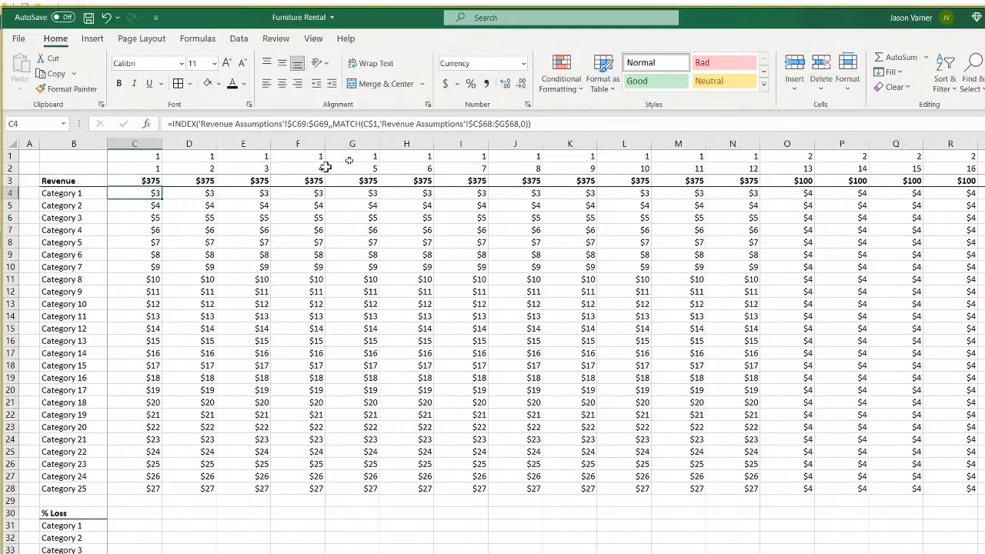
Start appending *INDEX( to C4's formula, then discard it and keep the original formula.
click(561, 121)
text(*)
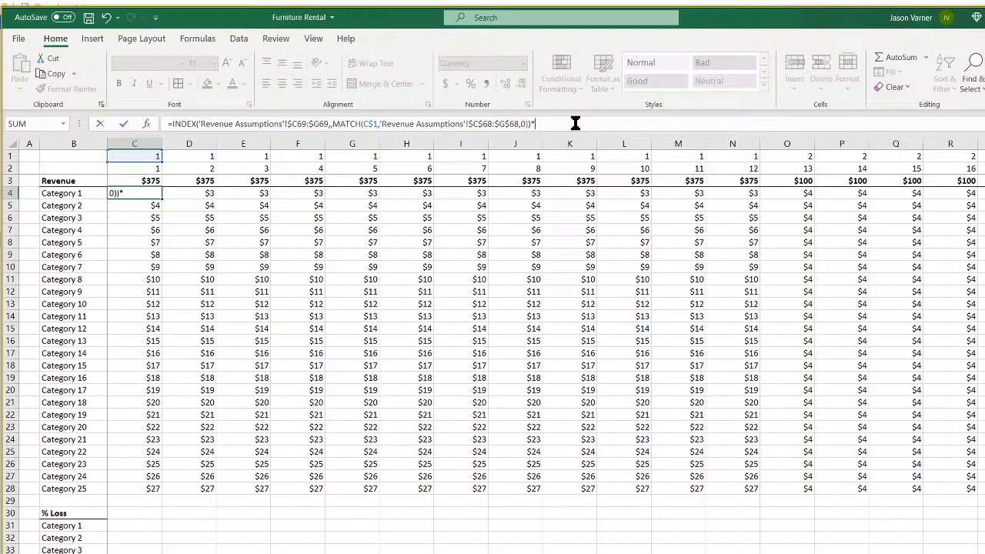
text(index()
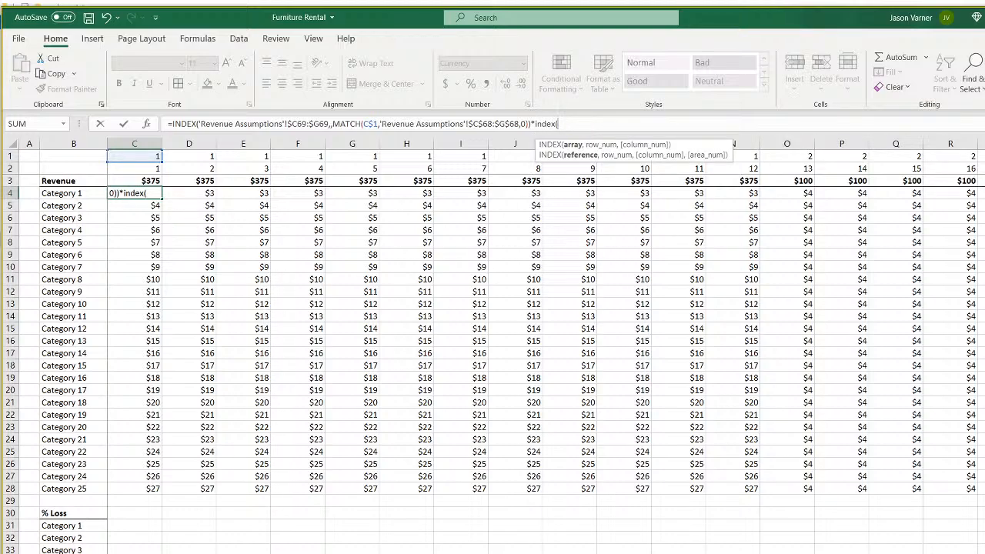
click(224, 553)
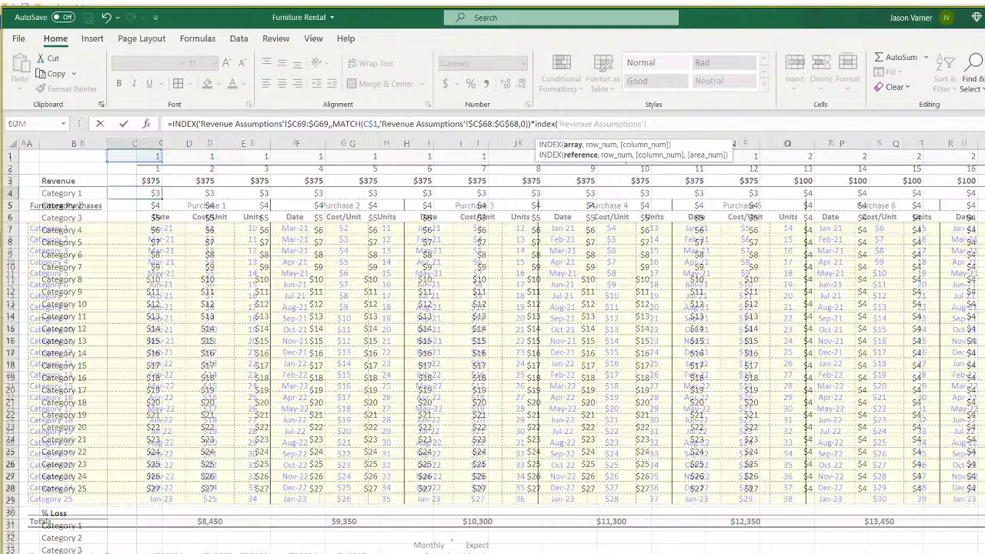
scroll(224, 533, down, 3)
scroll(223, 534, down, 4)
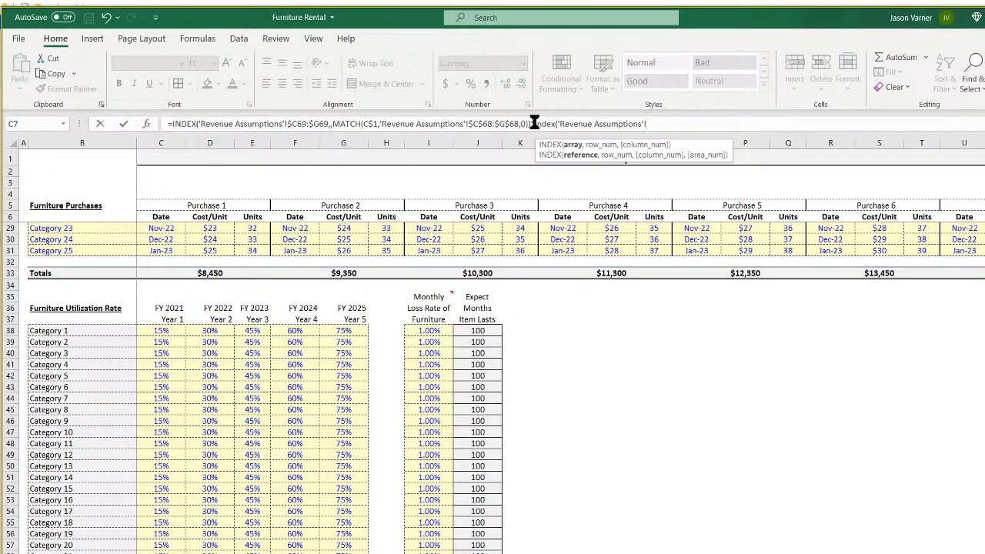
drag(535, 123, 754, 117)
key(BackSpace)
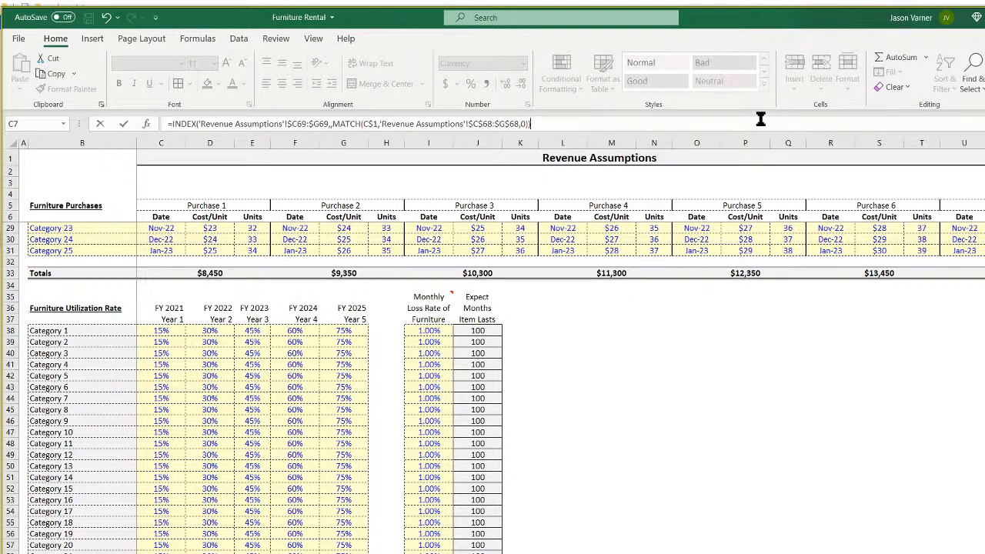
key(Return)
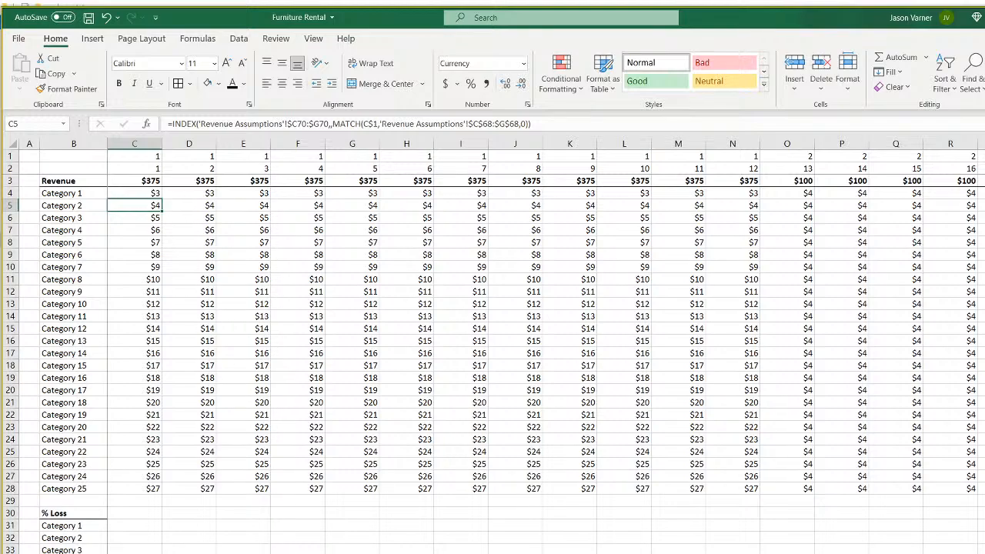
Review the referenced formulas on Total Purchases (C4), Purchase Group 1 and percentage remaining (E7) sheets.
key(ctrl+Page_Up)
key(ctrl+Page_Up)
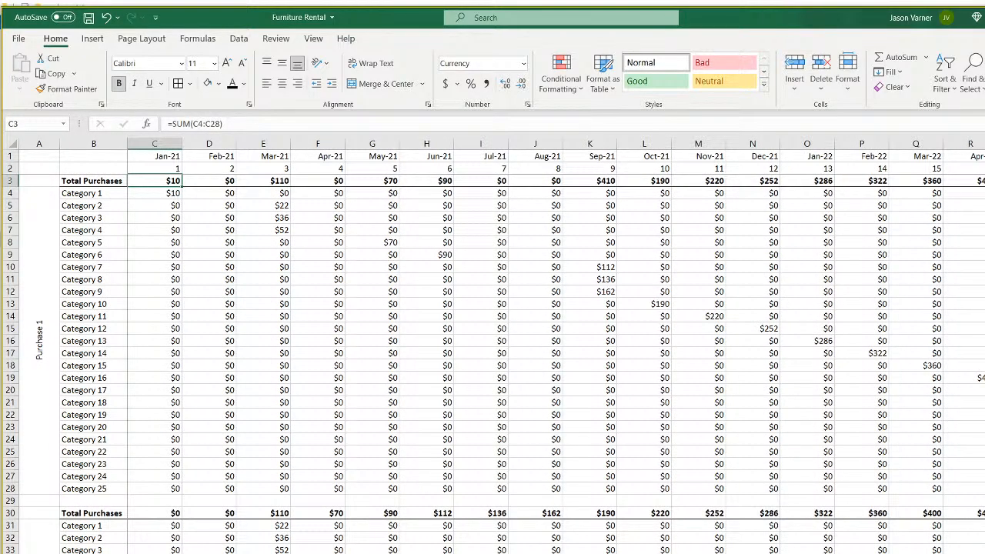
click(165, 193)
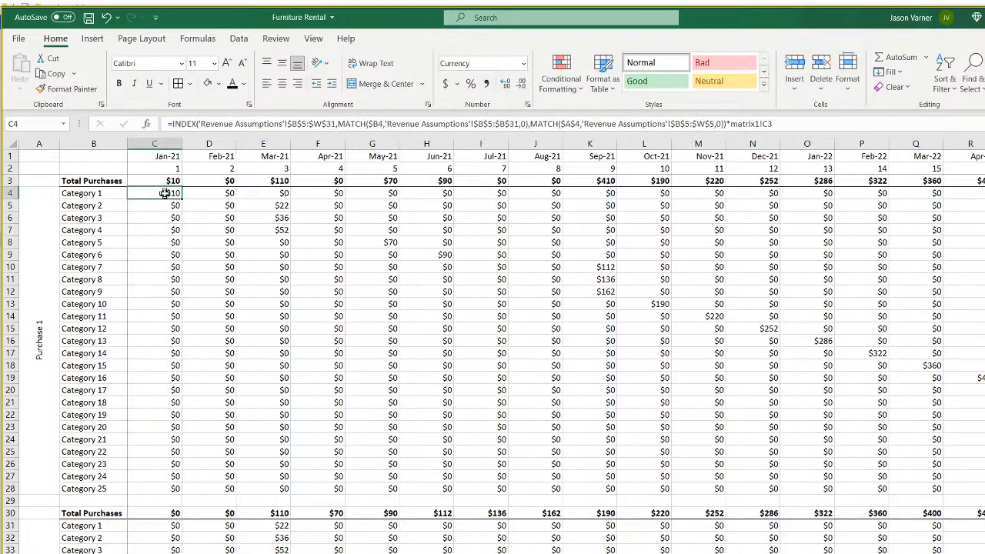
key(ctrl+Page_Down)
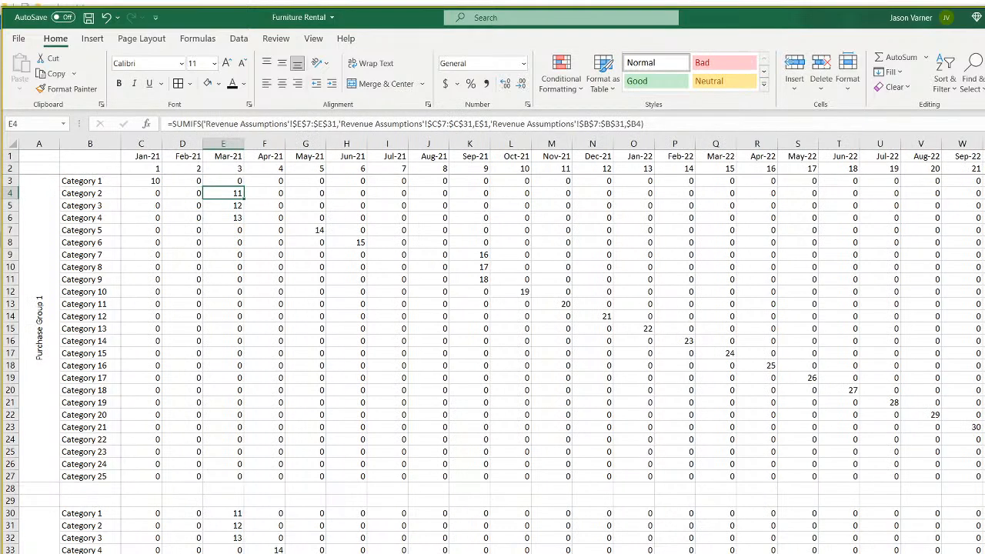
key(ctrl+Page_Down)
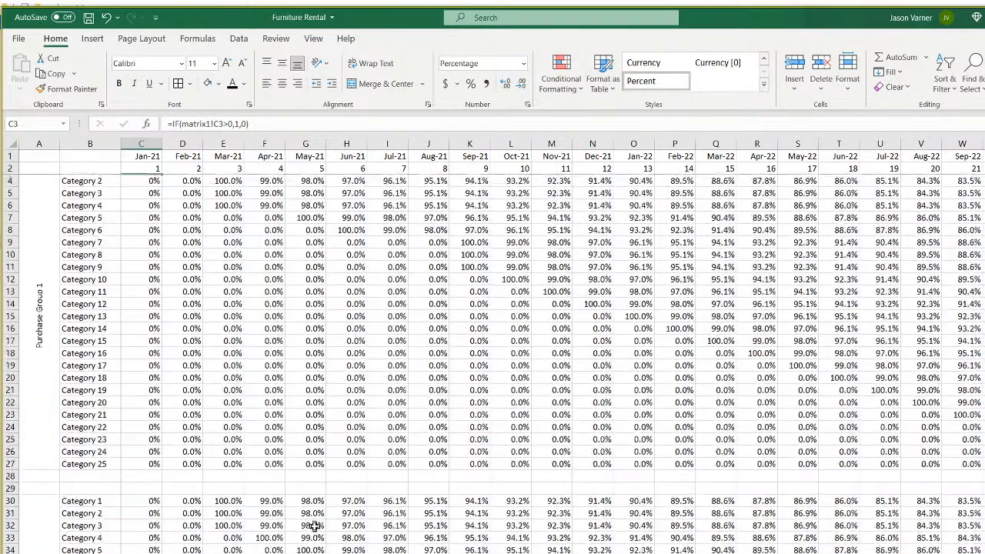
click(229, 230)
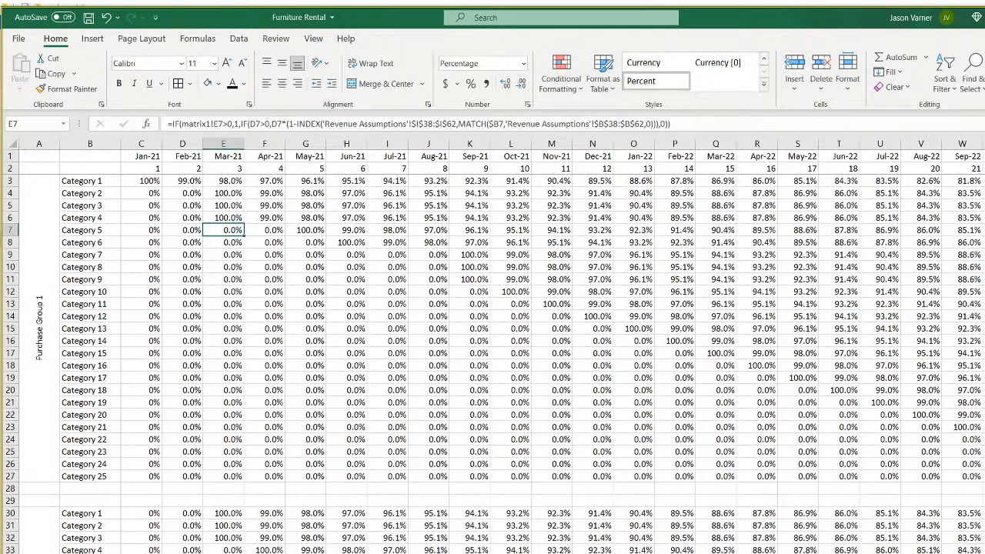
key(ctrl+Page_Down)
click(149, 194)
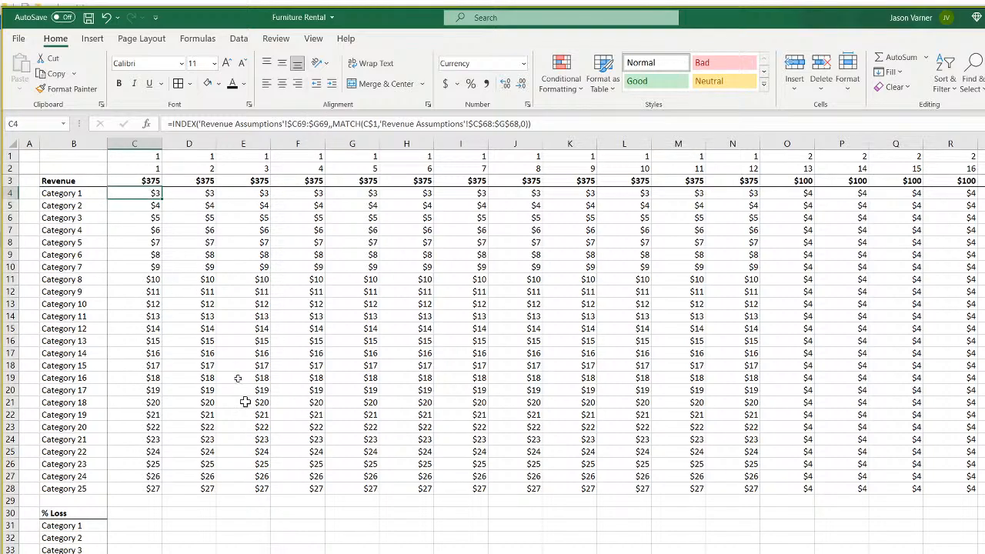
double_click(149, 194)
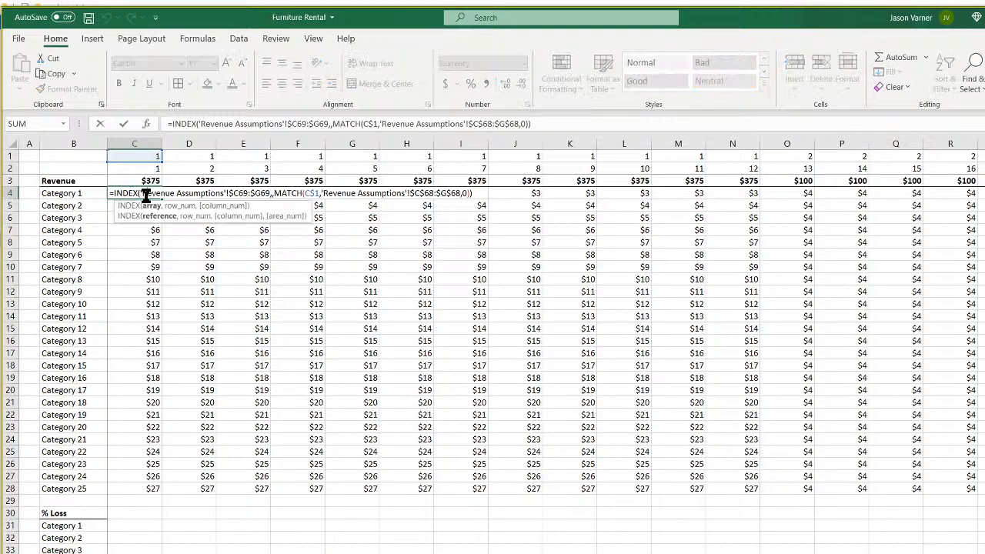
key(Escape)
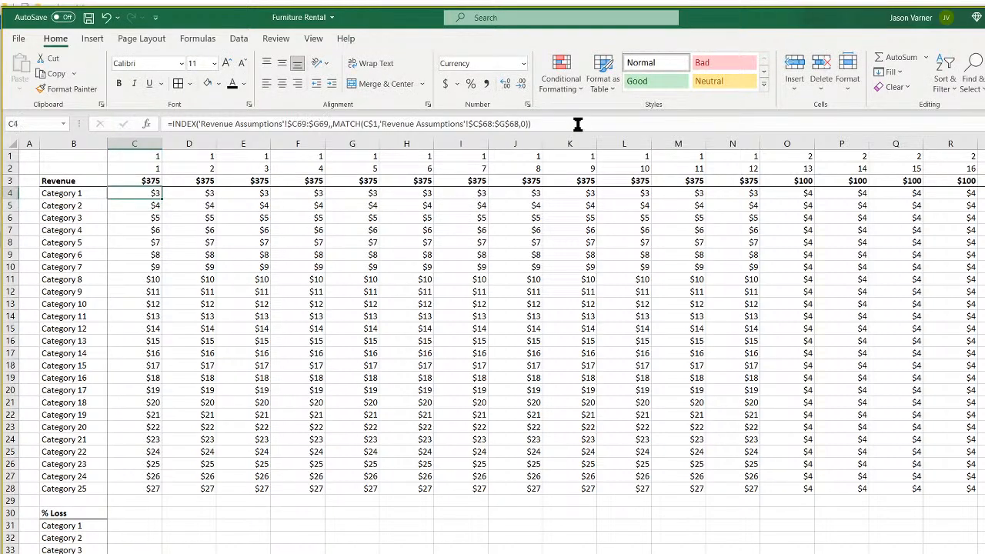
Append *INDEX('Revenue Assumptions'!C38:G38 to C4, referencing Category 1's utilization rates.
click(574, 123)
text(*)
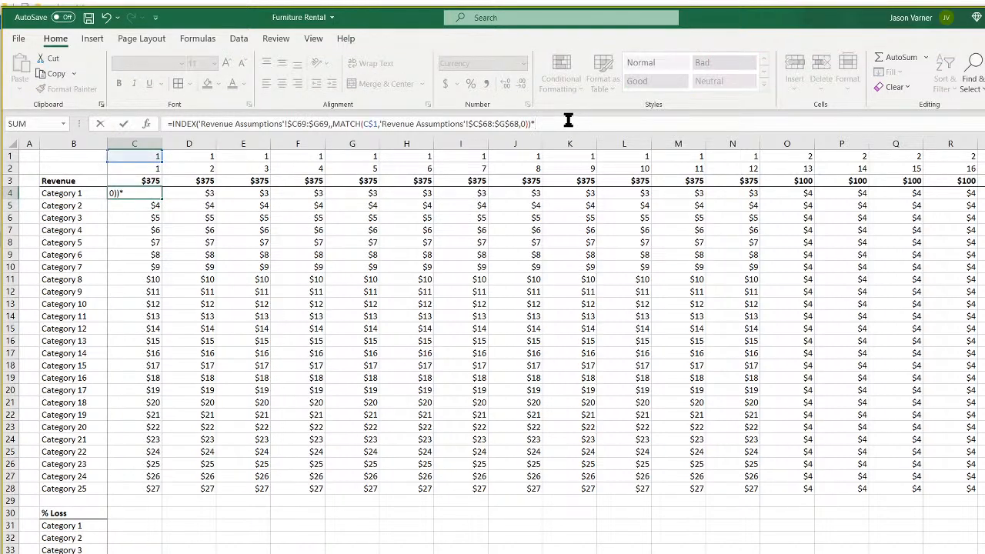
text(index()
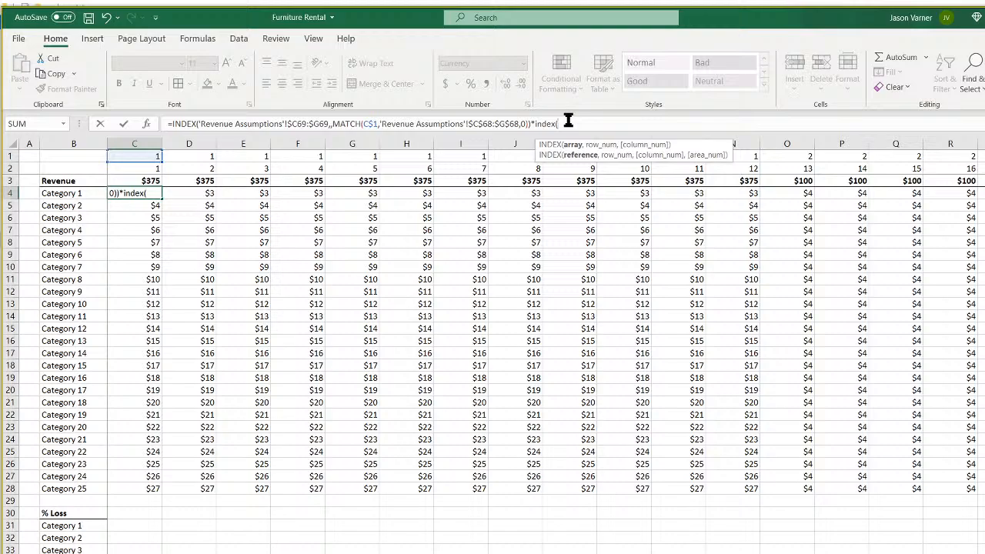
key(ctrl+Page_Up)
scroll(331, 385, up, 7)
scroll(331, 385, down, 7)
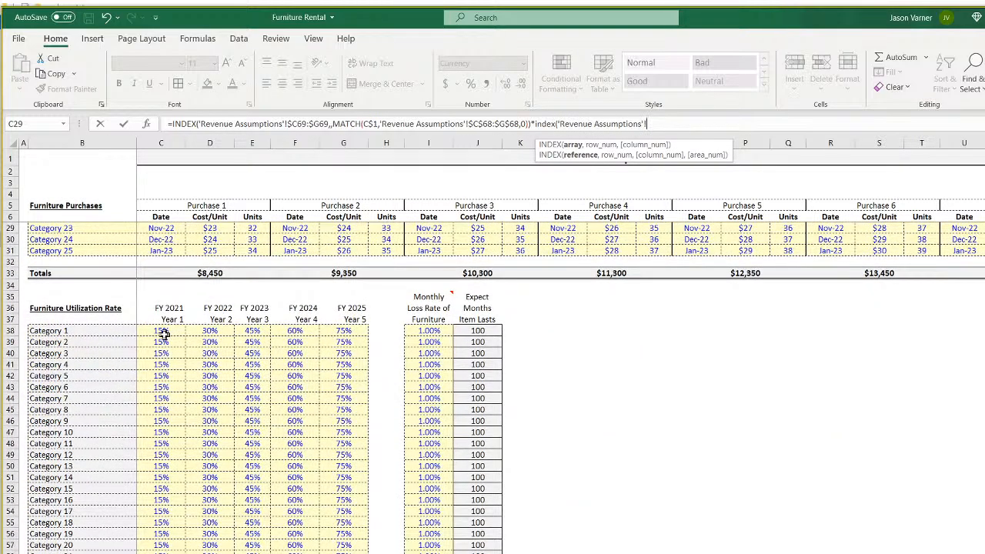
drag(160, 332, 346, 333)
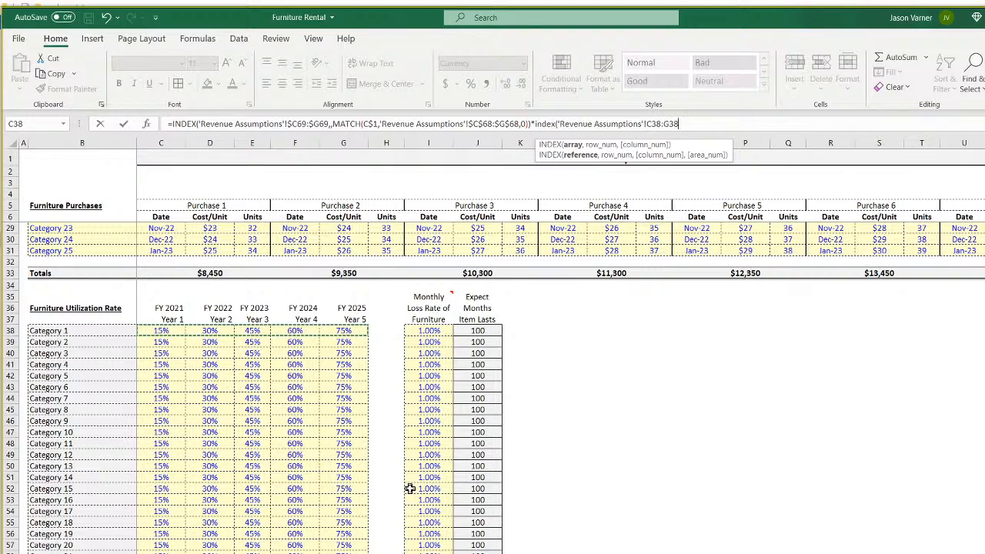
Complete the lookup with MATCH(matrix3!C1,'Revenue Assumptions'!C37:G37,0) and enter the formula.
text(,,match()
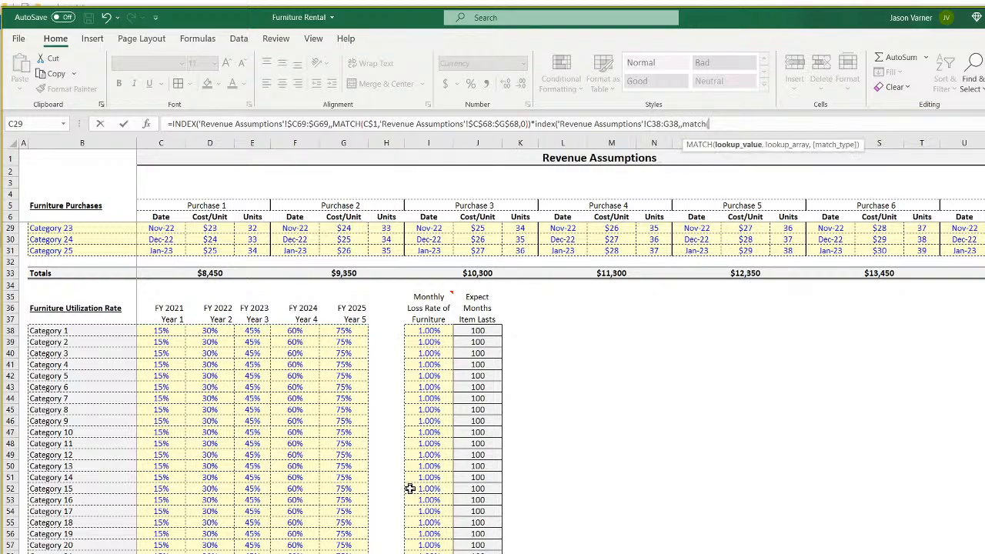
key(ctrl+Page_Down)
click(142, 157)
text(,)
key(ctrl+Page_Up)
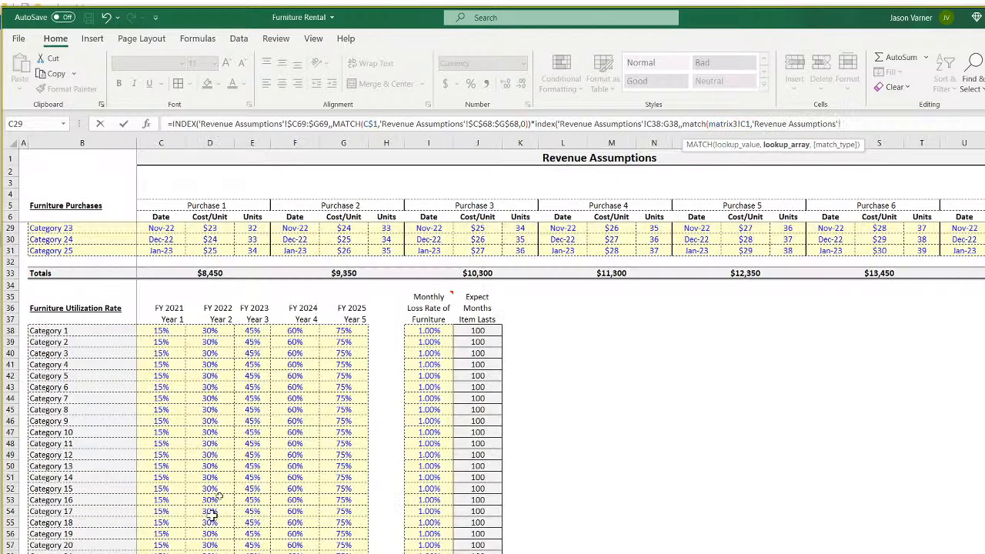
drag(168, 319, 341, 319)
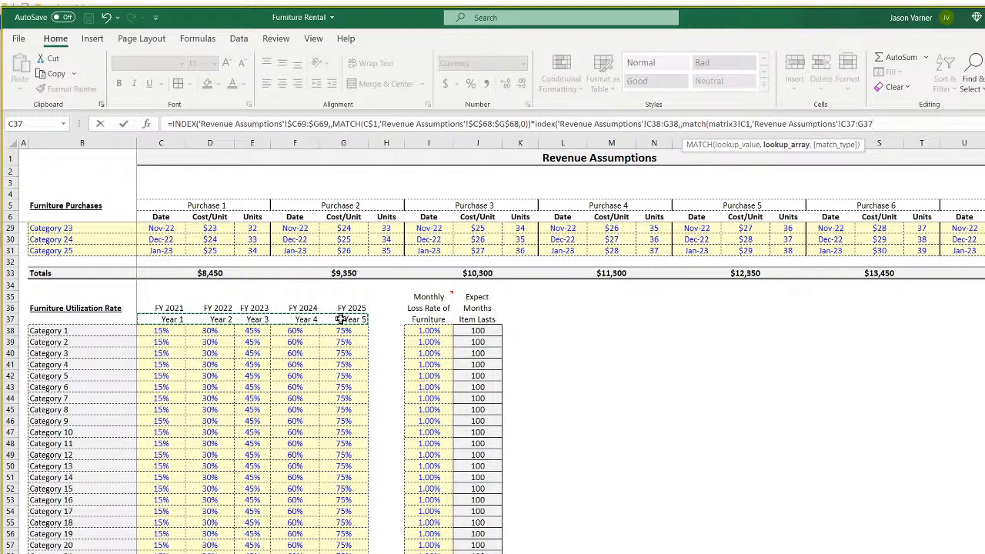
text(,0)
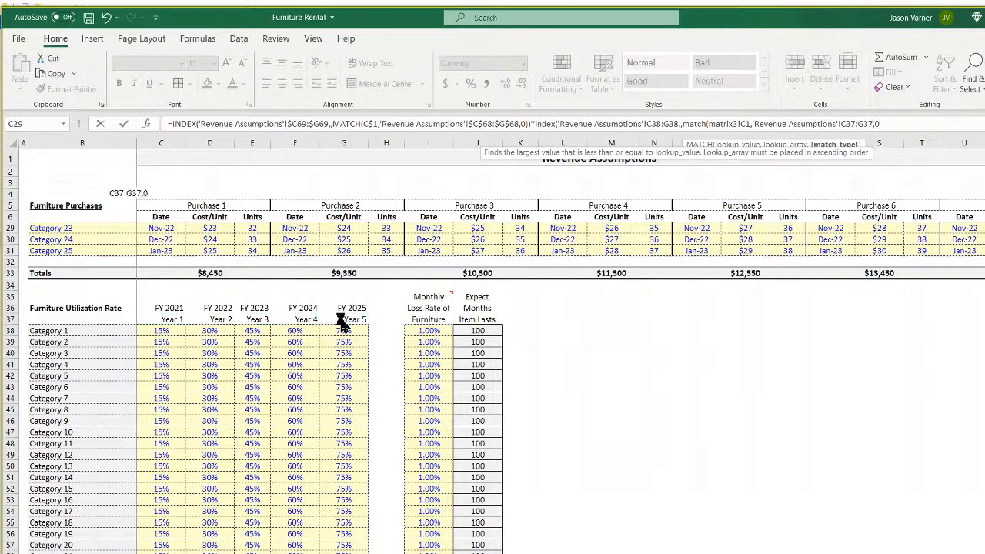
key(Return)
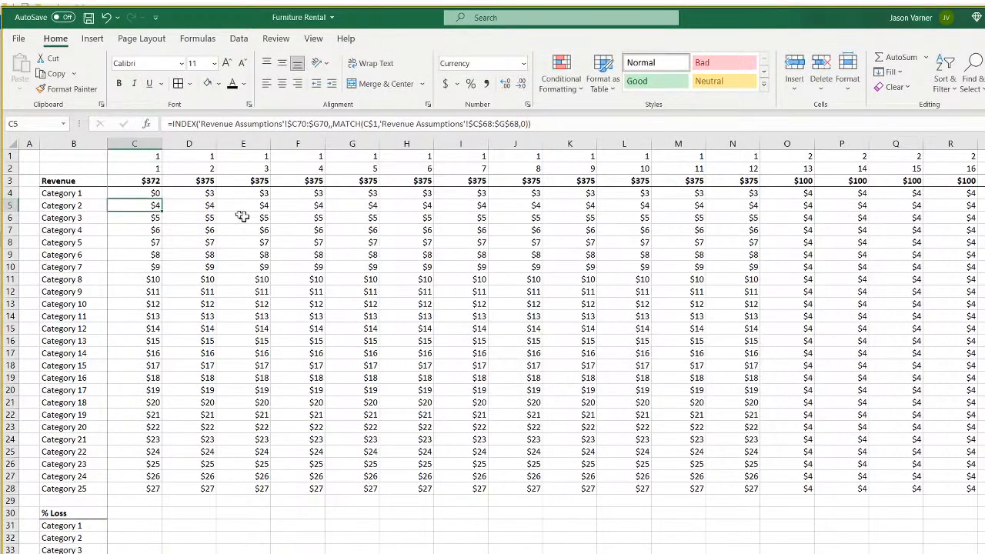
click(143, 191)
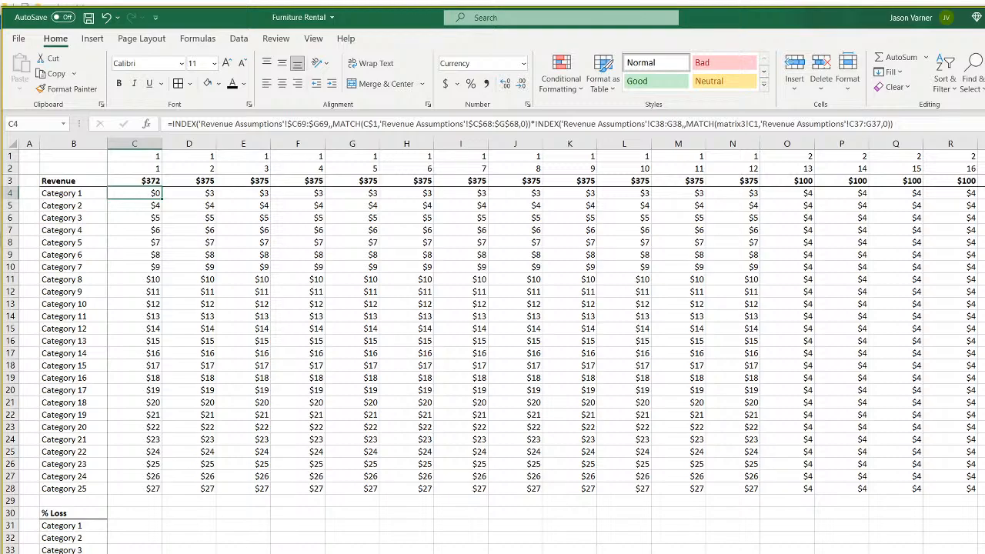
key(ctrl+Page_Up)
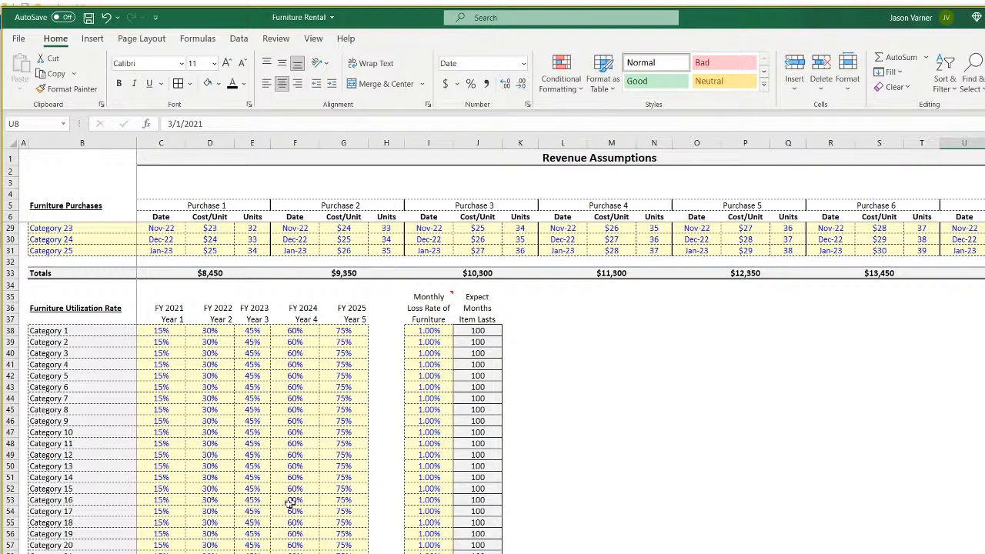
scroll(253, 545, down, 7)
scroll(253, 545, up, 11)
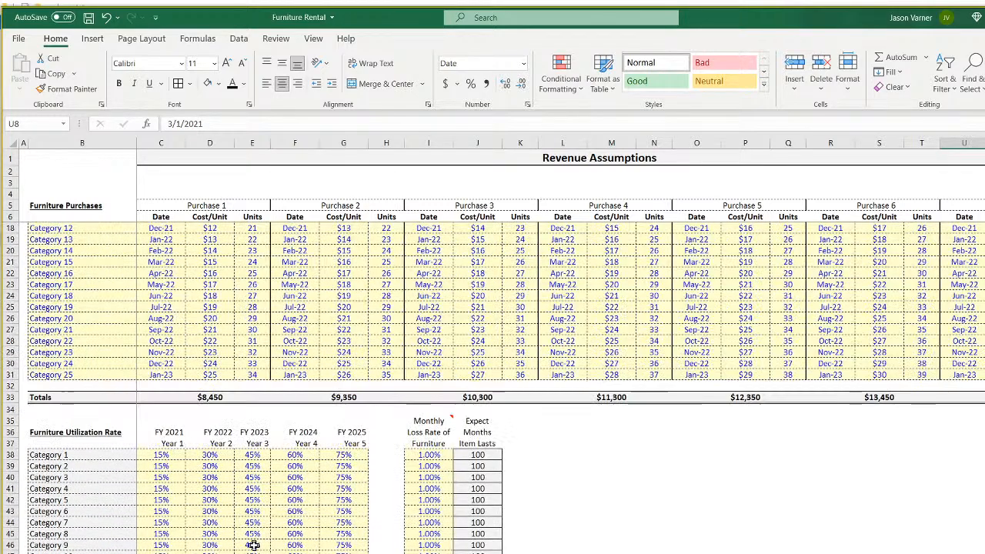
click(161, 456)
click(162, 499)
scroll(162, 499, down, 4)
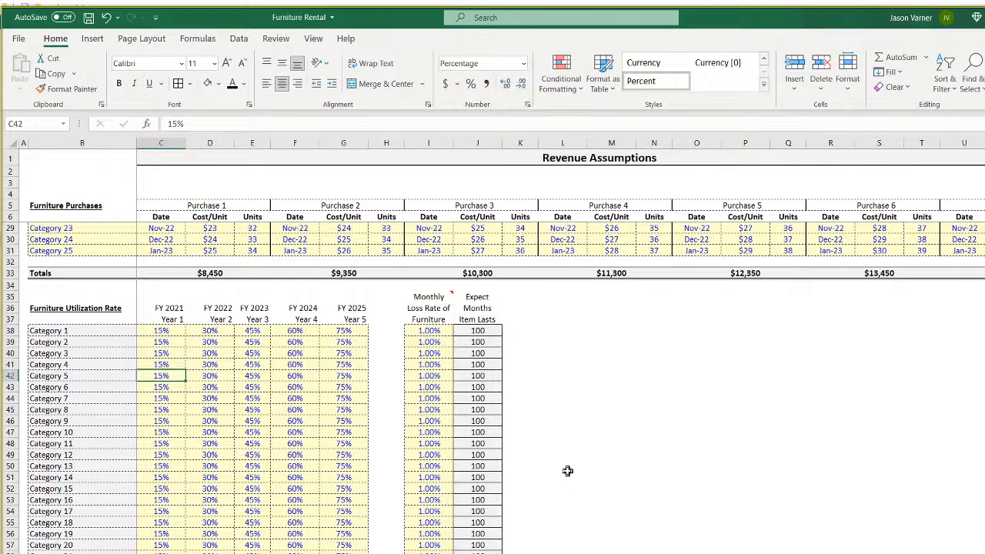
scroll(599, 413, up, 4)
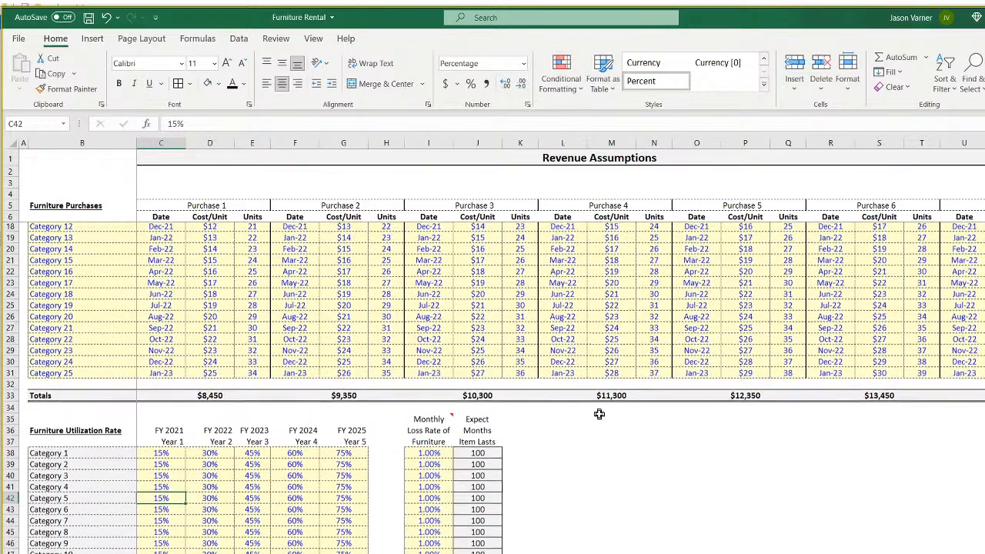
right_click(265, 283)
click(292, 308)
scroll(580, 494, down, 15)
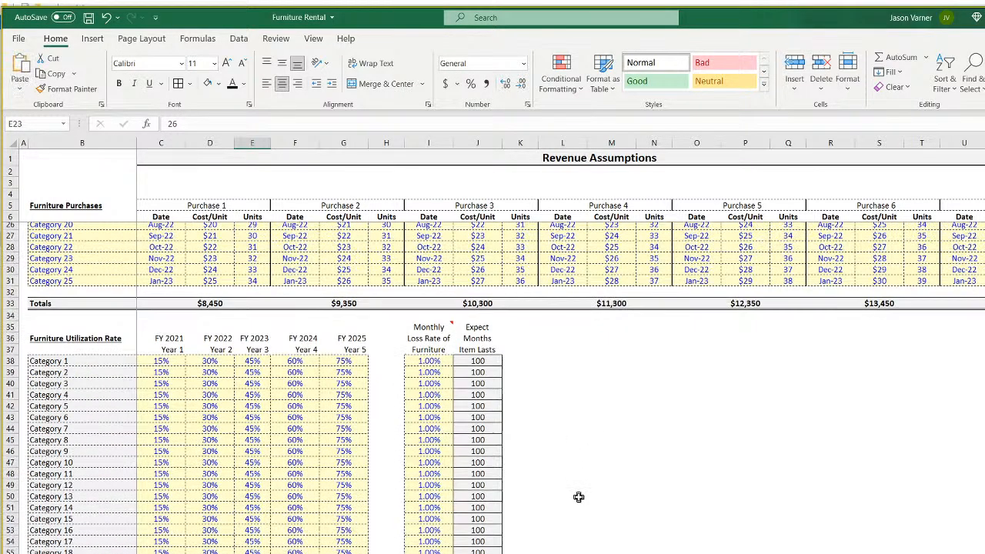
scroll(583, 495, up, 11)
scroll(583, 495, up, 9)
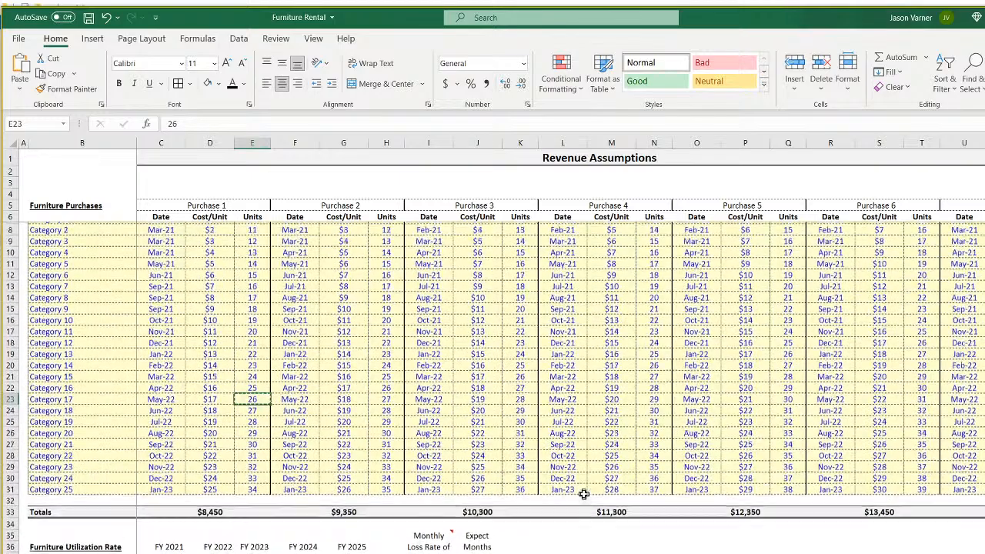
scroll(585, 494, down, 7)
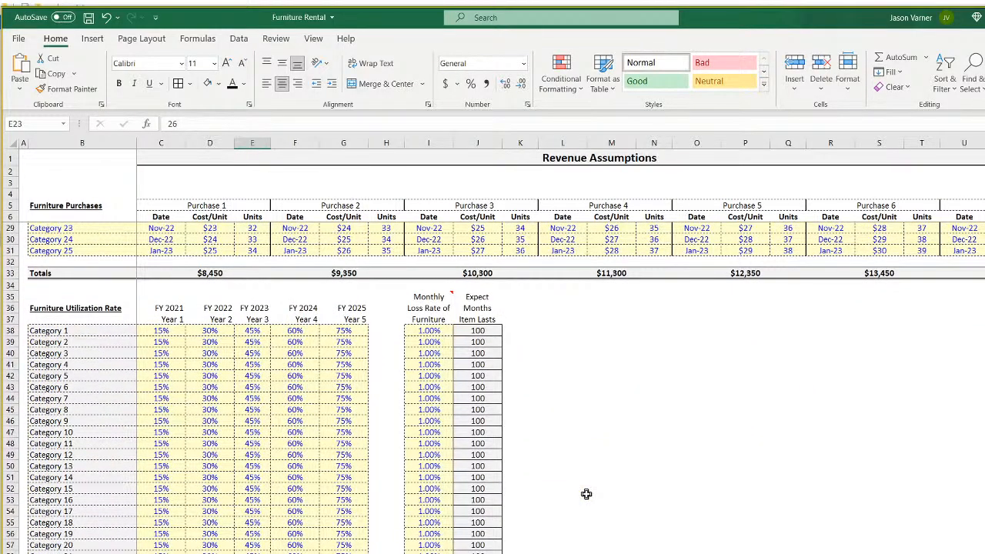
scroll(586, 494, down, 4)
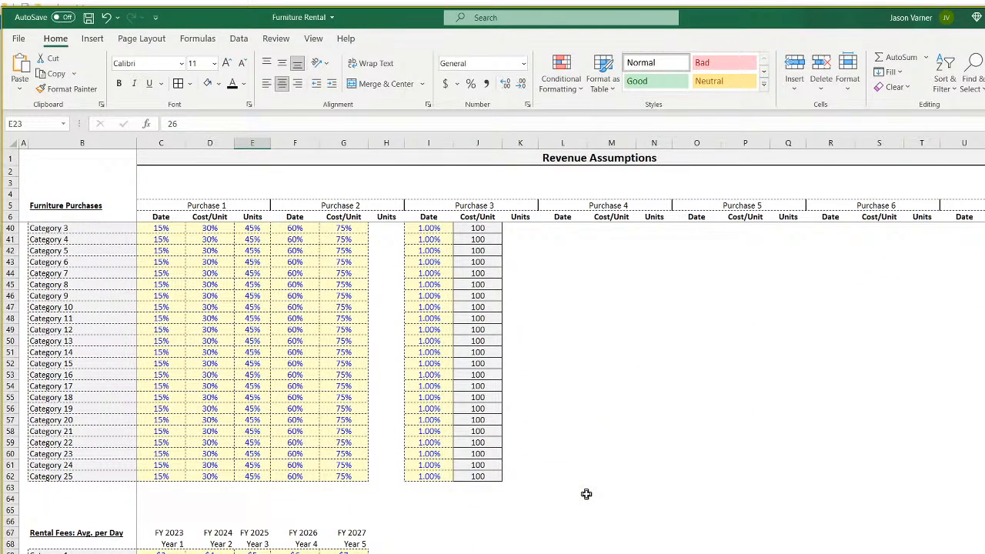
scroll(586, 494, up, 4)
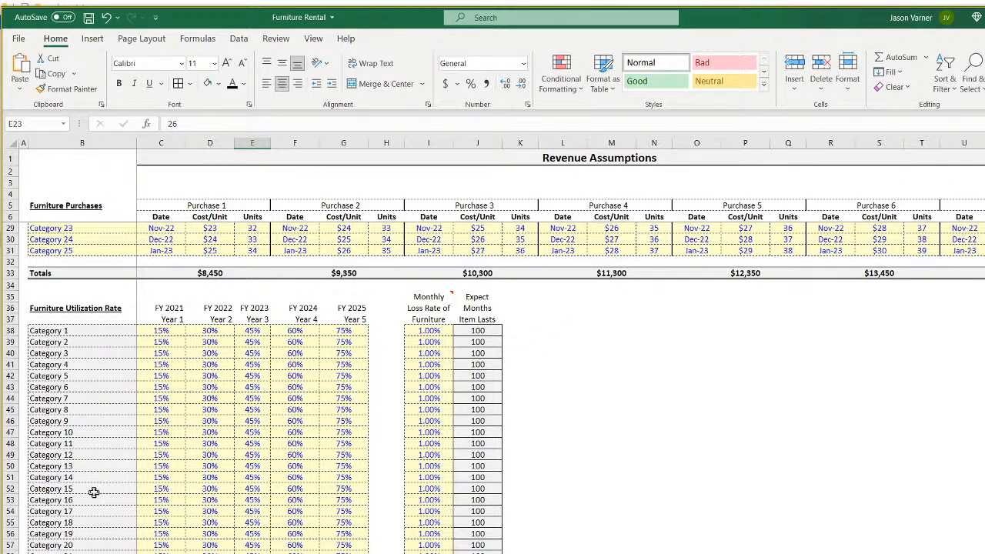
click(81, 332)
click(76, 352)
click(77, 418)
click(71, 334)
click(72, 397)
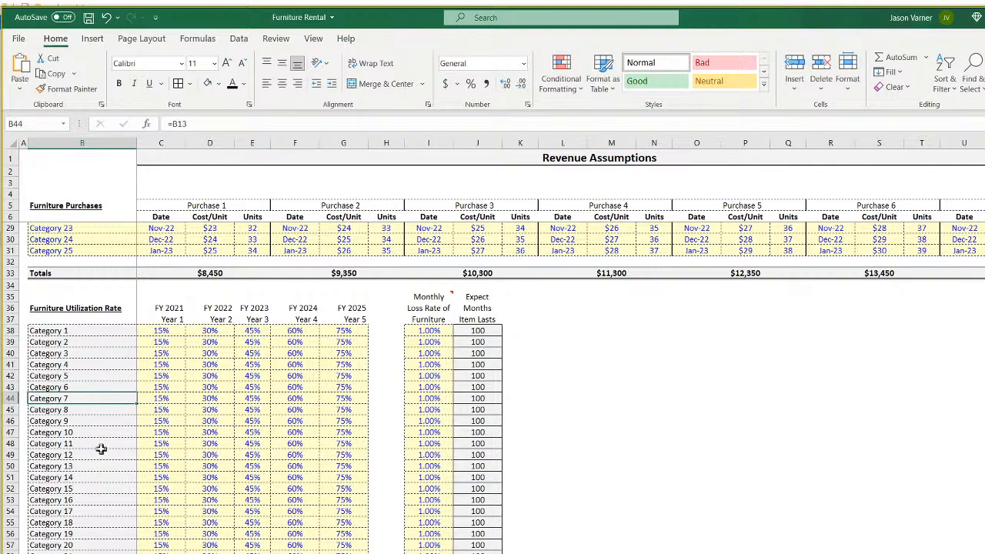
drag(72, 331, 77, 553)
scroll(115, 537, down, 7)
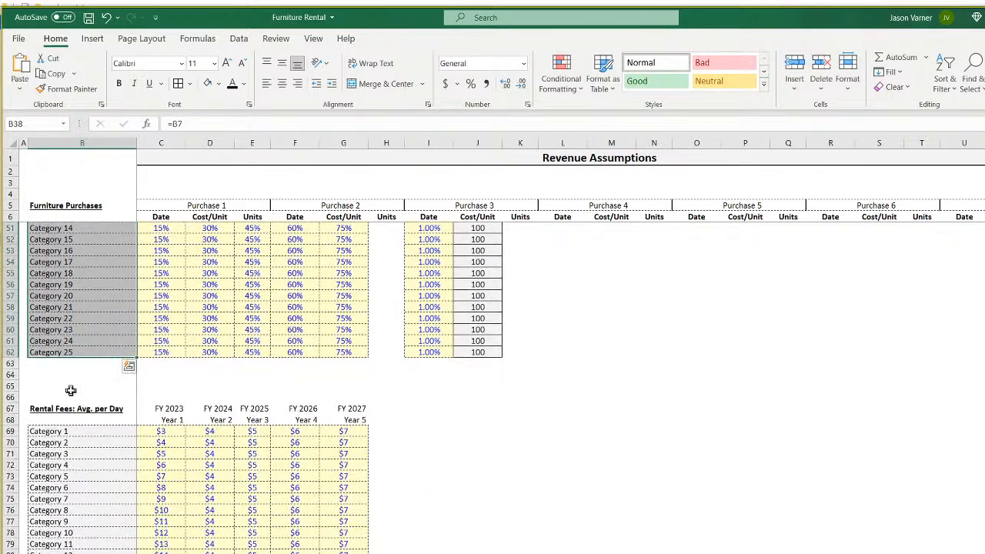
click(75, 388)
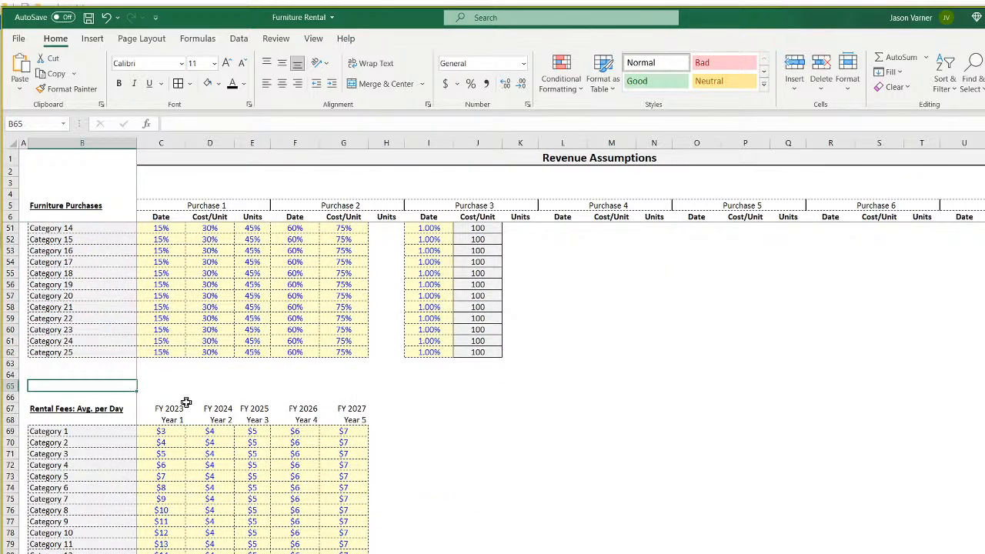
scroll(169, 450, down, 7)
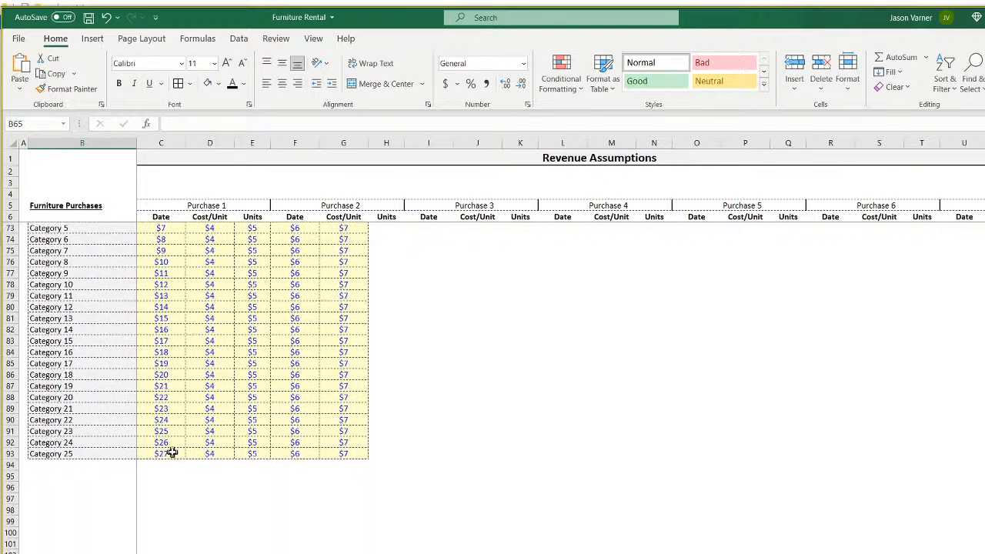
Enter the label 'Average Working Days per Month' in B97.
click(77, 477)
click(98, 500)
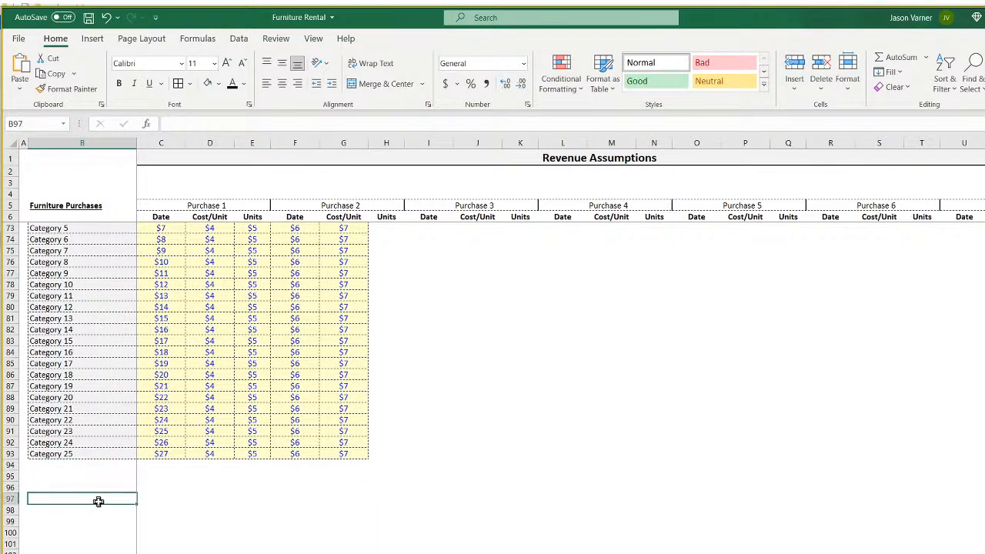
text(Average)
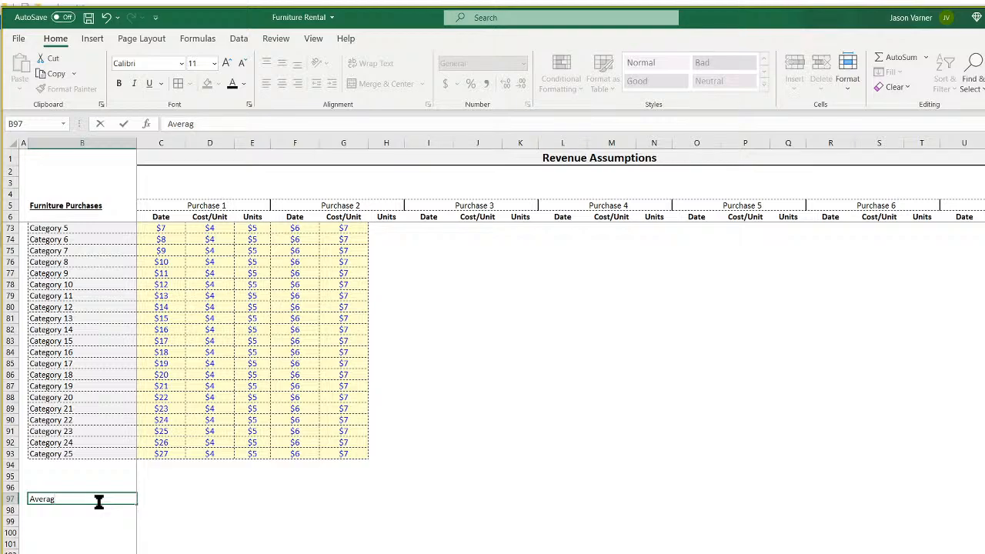
key(BackSpace)
key(BackSpace)
key(BackSpace)
key(BackSpace)
key(BackSpace)
text(Average Working Days per Month)
key(Return)
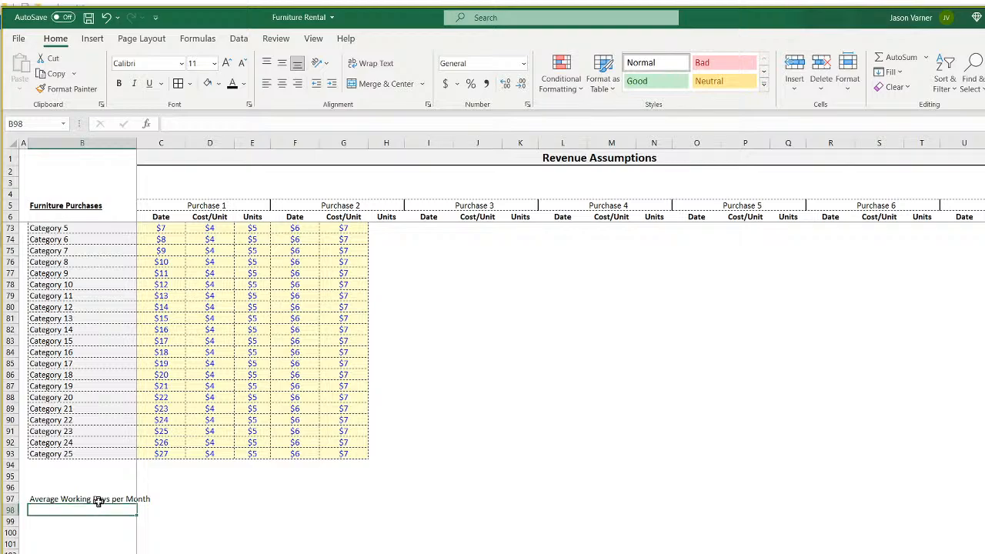
Widen column B to fit the label and make it bold and underlined.
scroll(117, 500, up, 7)
scroll(104, 408, down, 7)
drag(137, 143, 161, 143)
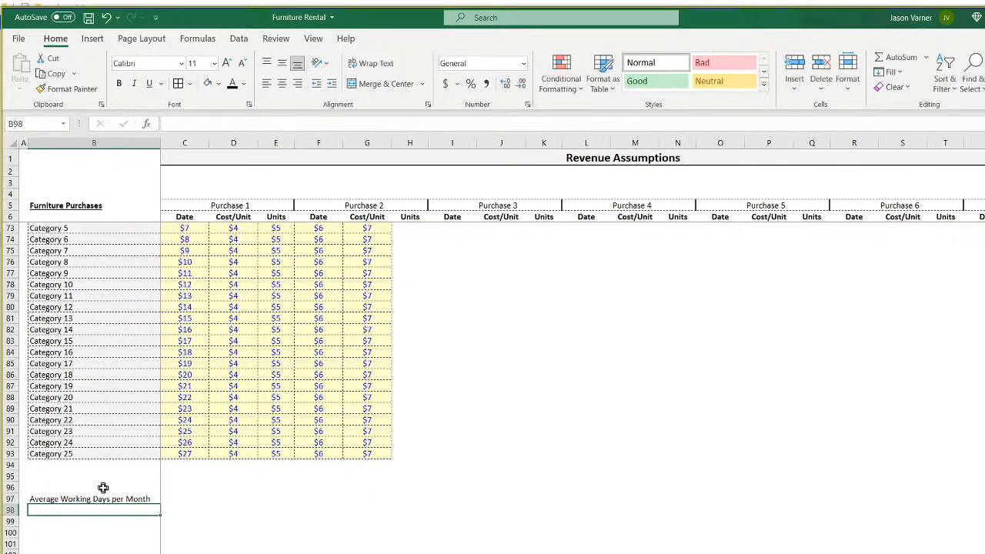
click(99, 497)
click(153, 87)
click(119, 83)
Copy the styled input cell E22 and paste it into C97.
click(194, 497)
right_click(193, 498)
key(Escape)
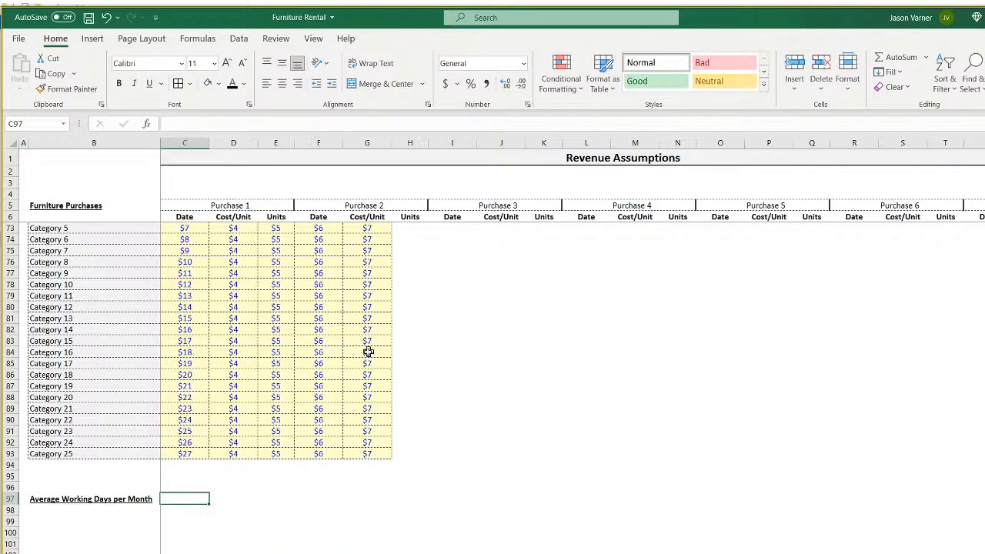
scroll(259, 314, up, 18)
right_click(271, 274)
key(Escape)
scroll(304, 385, down, 18)
right_click(190, 497)
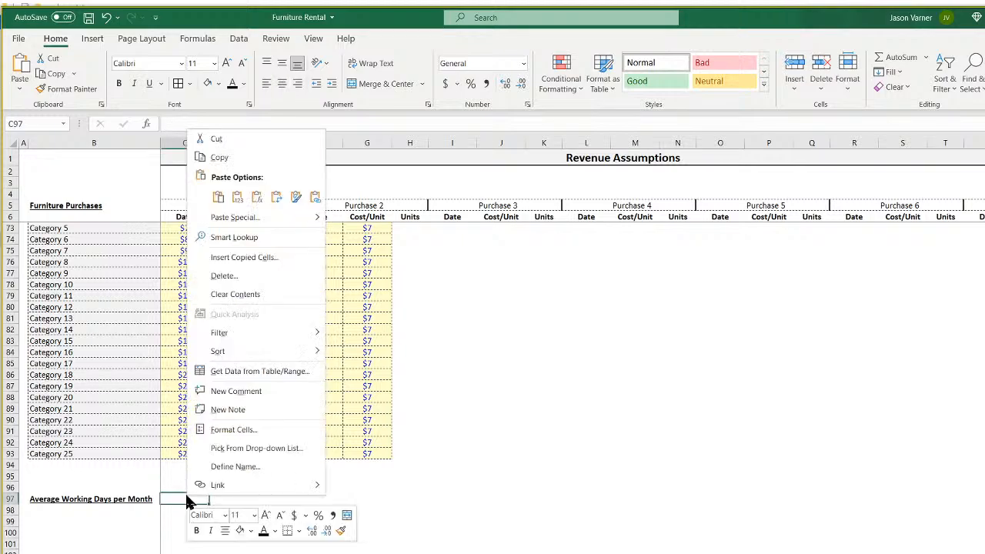
click(218, 199)
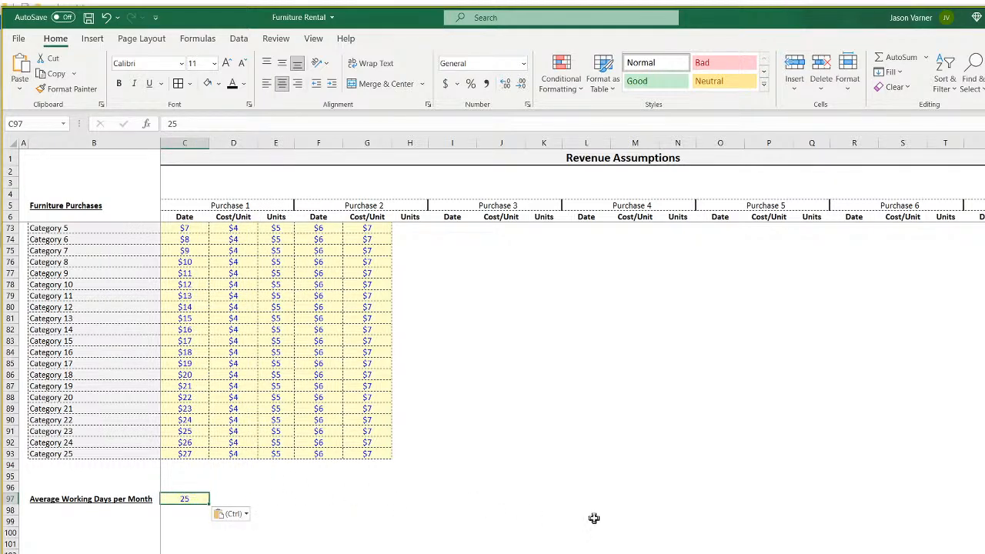
Set C97 to 26 average working days.
text(26)
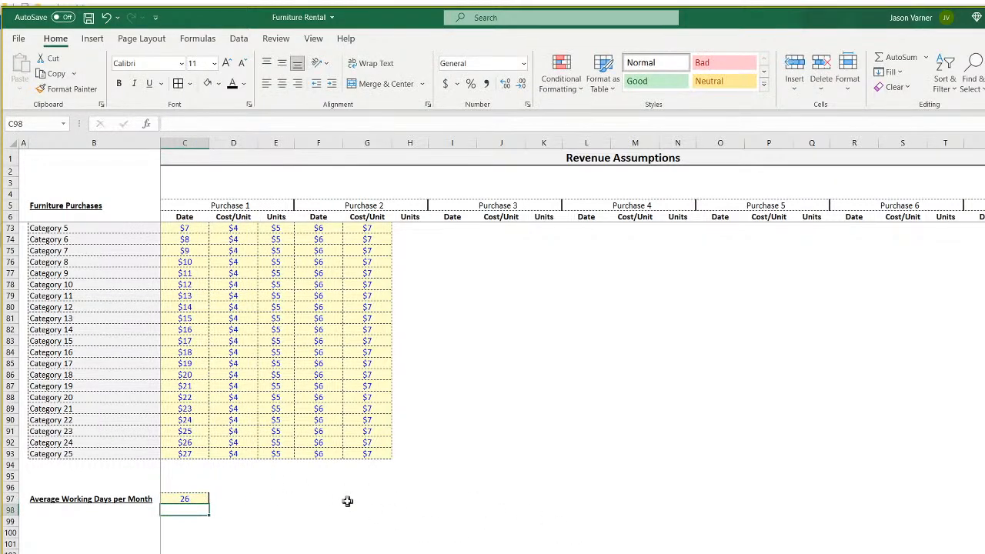
click(356, 511)
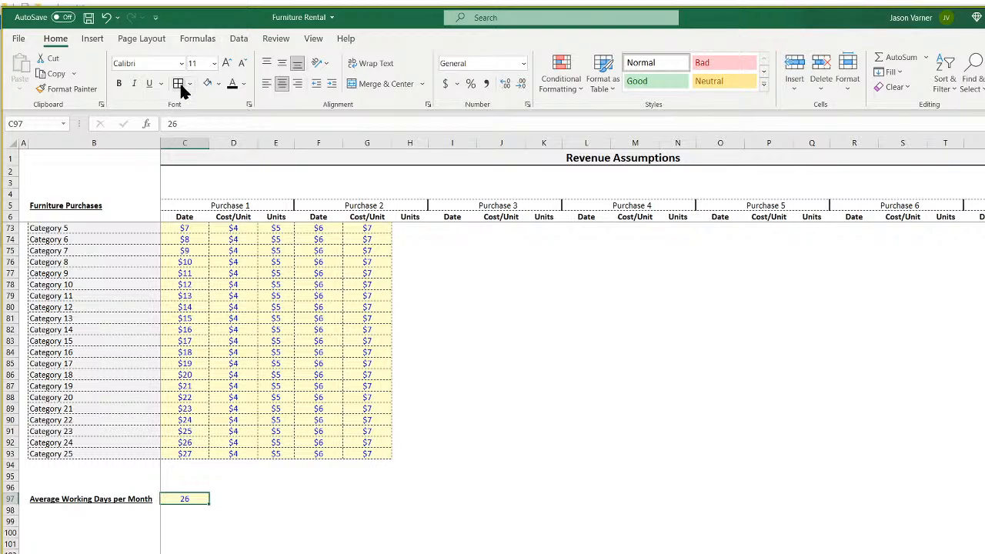
click(545, 498)
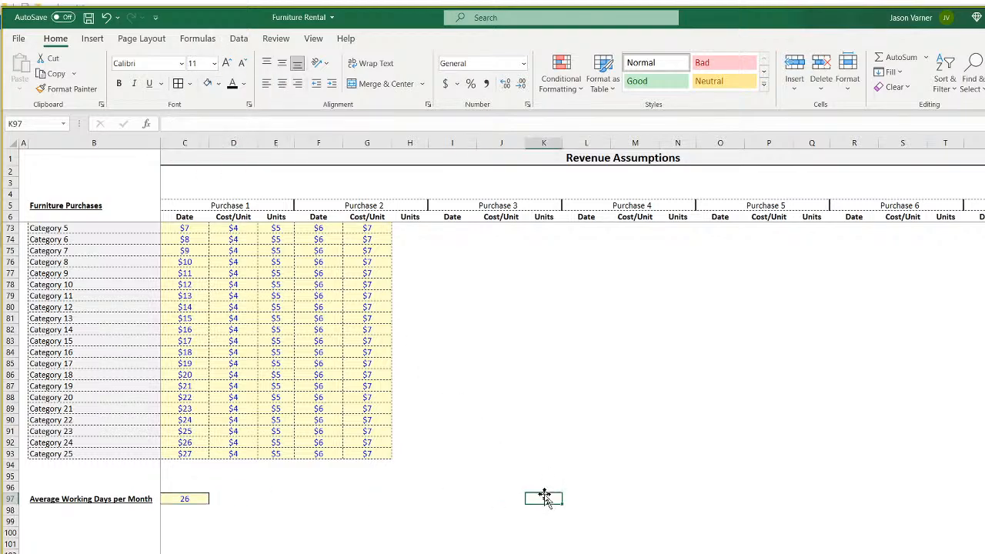
click(188, 500)
click(300, 521)
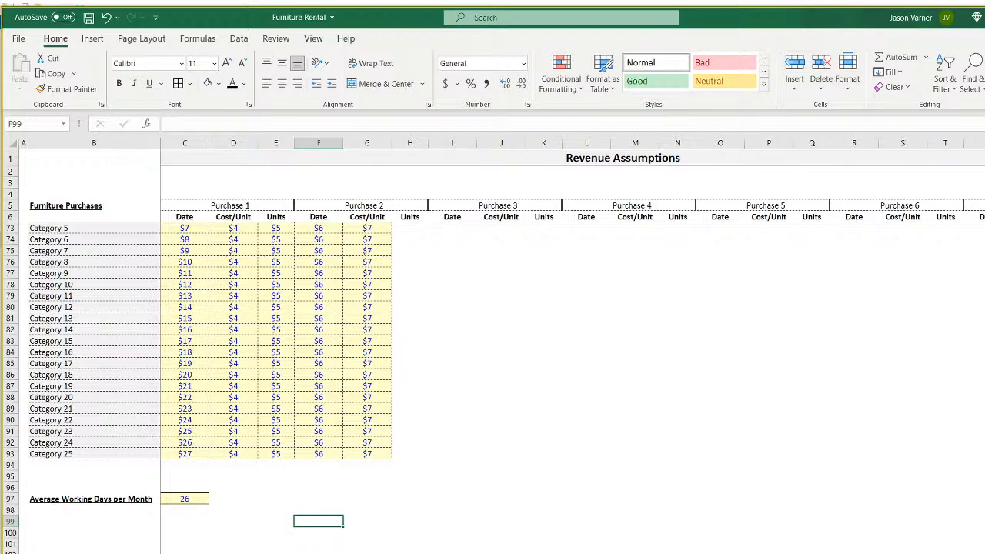
scroll(492, 347, up, 15)
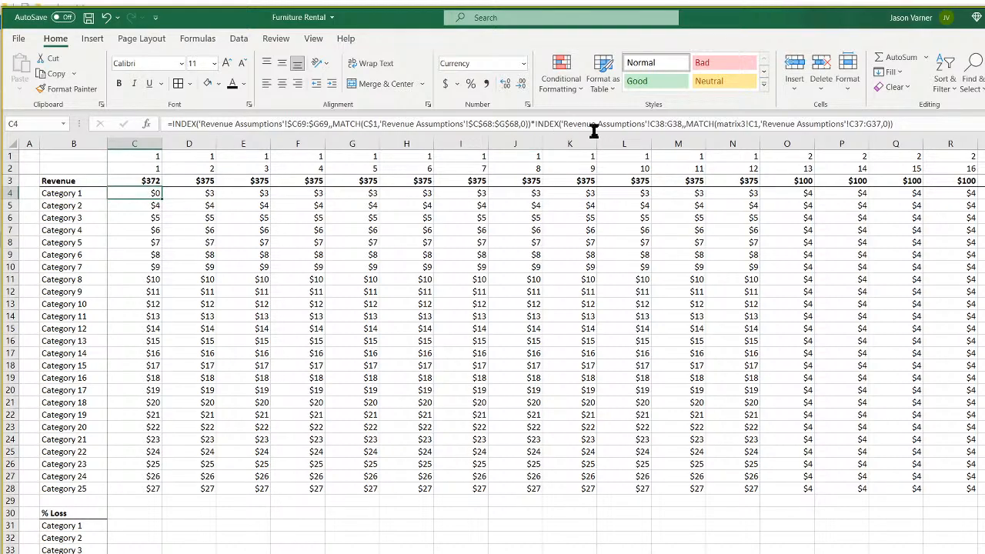
Make the utilization and year-header ranges in C4 absolute and remove the matrix3! prefix.
click(654, 124)
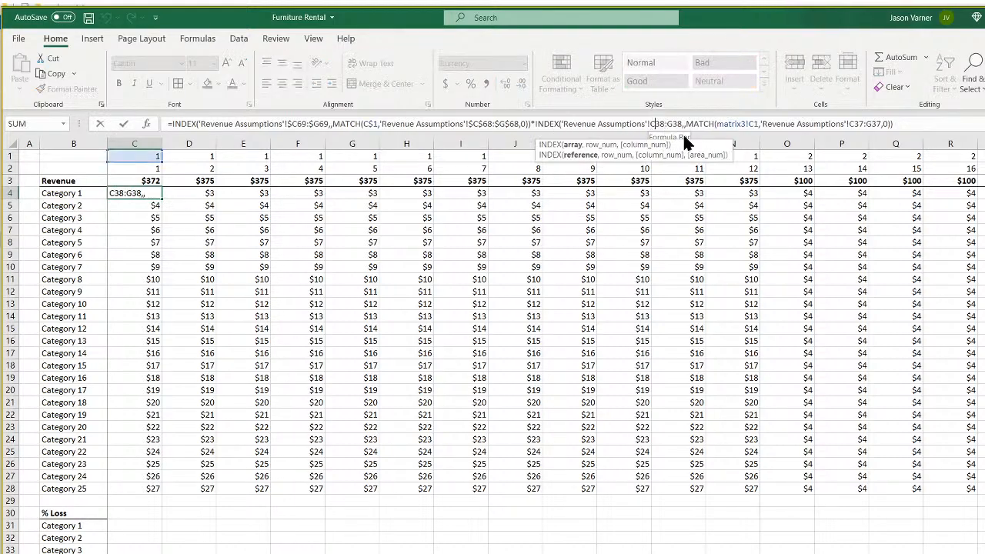
key(F4)
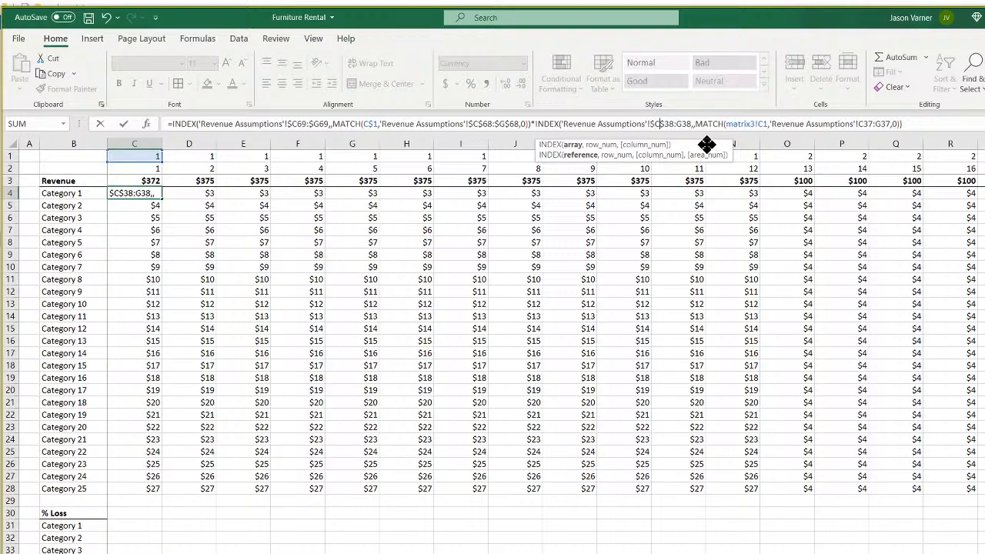
text($C)
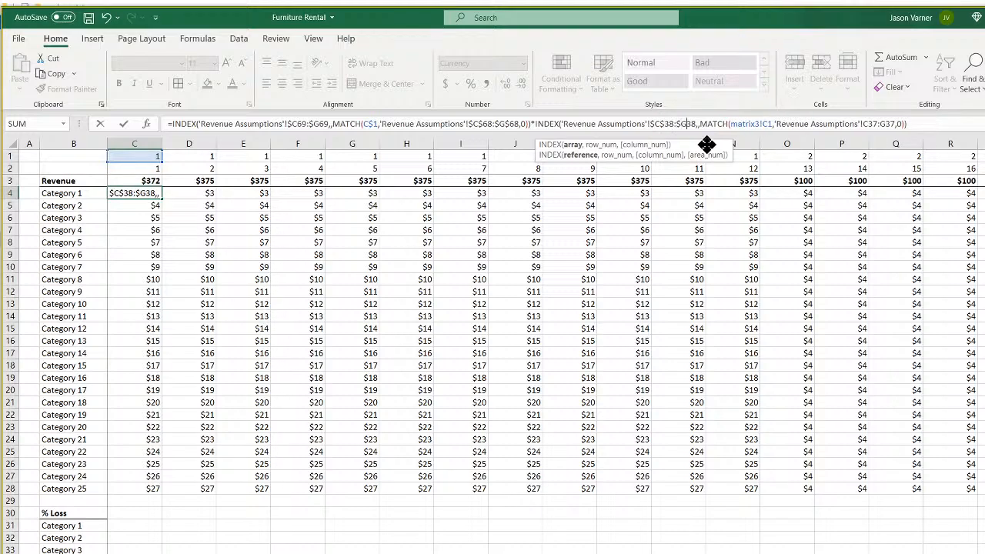
text($)
key(Right)
key(Right)
key(Right)
key(Right)
key(Right)
key(Right)
key(Right)
key(Right)
key(Right)
key(Right)
key(Right)
key(Right)
key(Right)
key(Right)
key(Right)
key(Right)
key(Right)
key(Right)
key(Right)
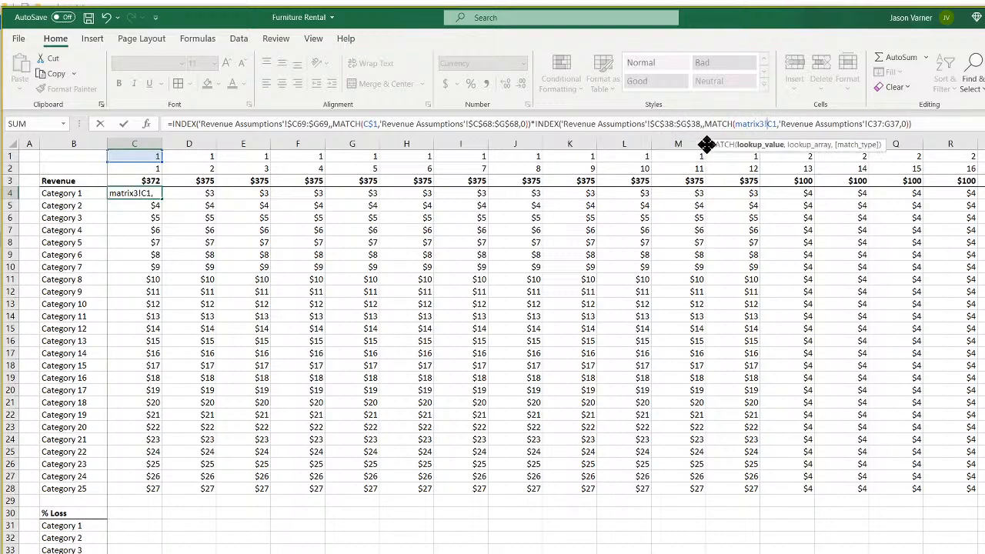
text($)
key(BackSpace)
key(BackSpace)
key(BackSpace)
key(BackSpace)
key(BackSpace)
key(BackSpace)
key(BackSpace)
key(BackSpace)
key(Right)
key(Right)
key(Right)
key(Right)
key(Right)
key(Right)
key(Right)
key(Right)
key(Right)
key(Right)
key(Right)
key(Right)
key(Right)
key(Right)
key(Right)
key(Right)
key(Right)
key(Right)
key(Right)
key(Right)
text($C)
text($69:)
text($)
key(Right)
text($)
key(Right)
key(Right)
key(Right)
key(Right)
key(Right)
key(Right)
key(ctrl+Return)
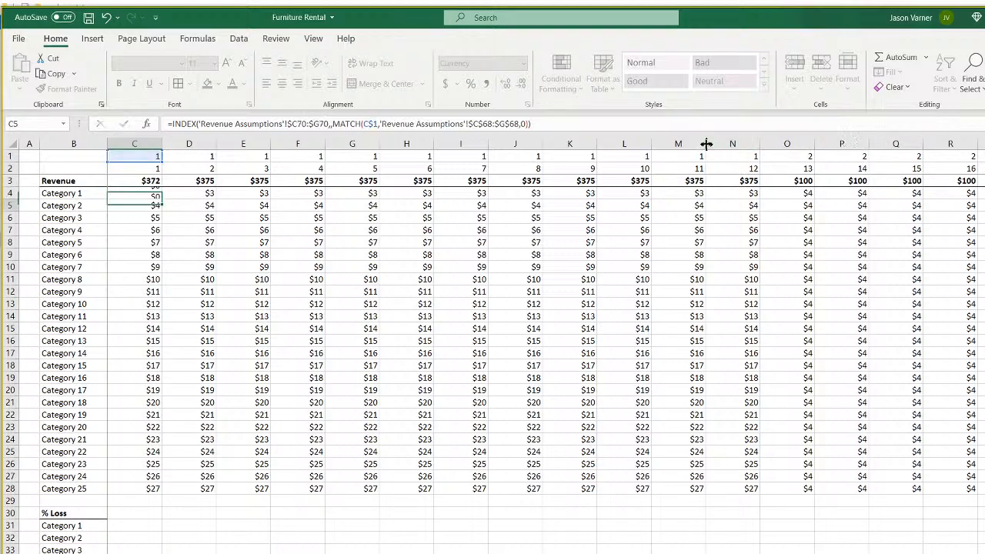
Extend C4's formula with a multiplier from Revenue Assumptions for working days.
click(918, 124)
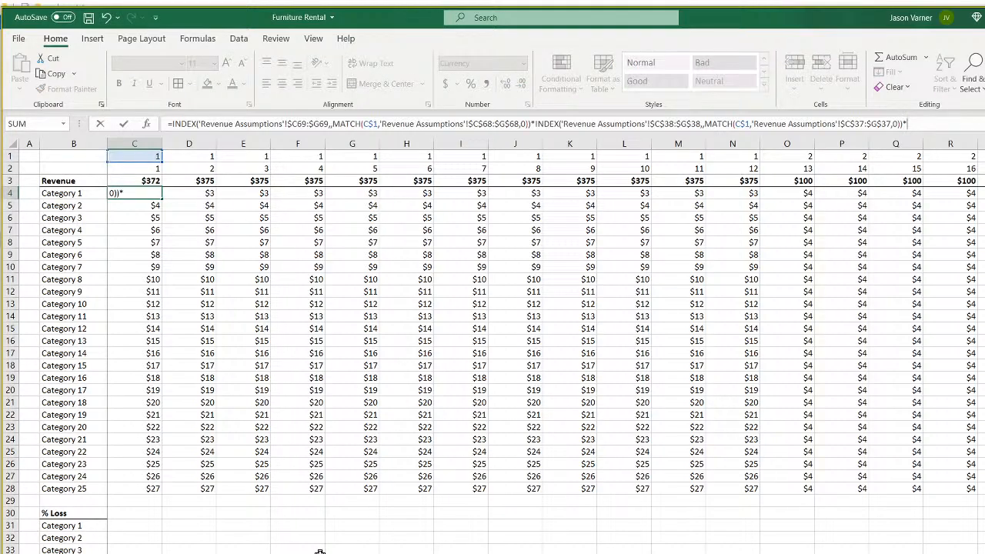
key(ctrl+Page_Up)
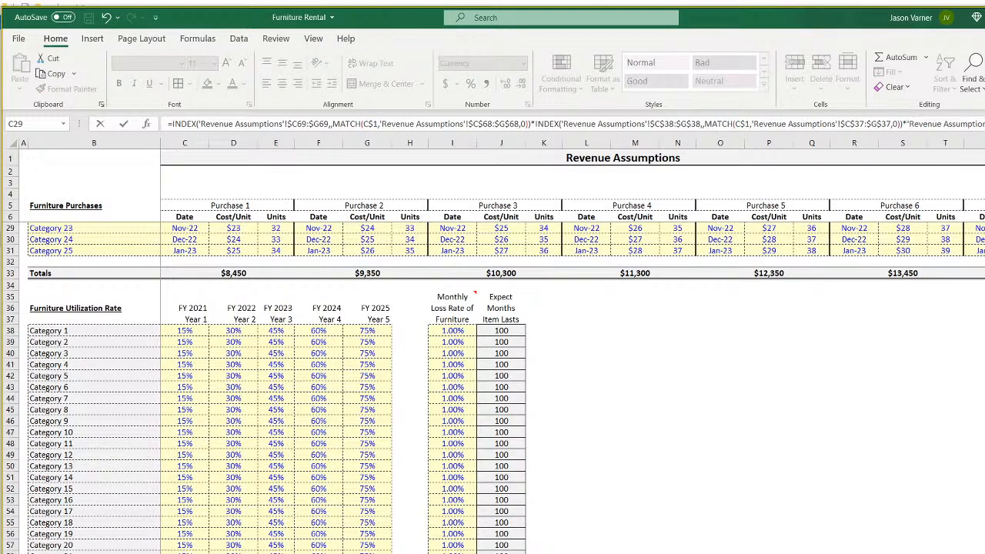
scroll(279, 523, down, 4)
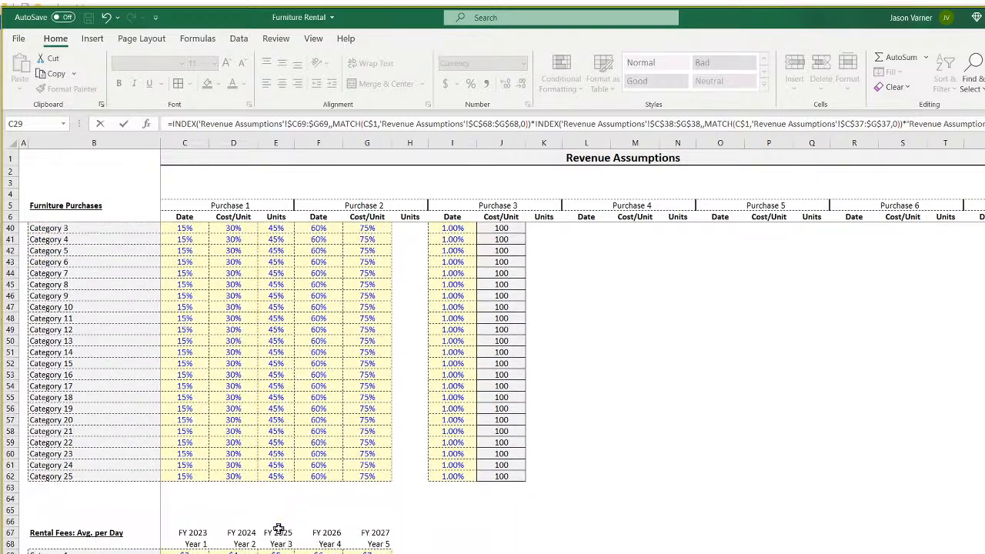
scroll(279, 529, down, 7)
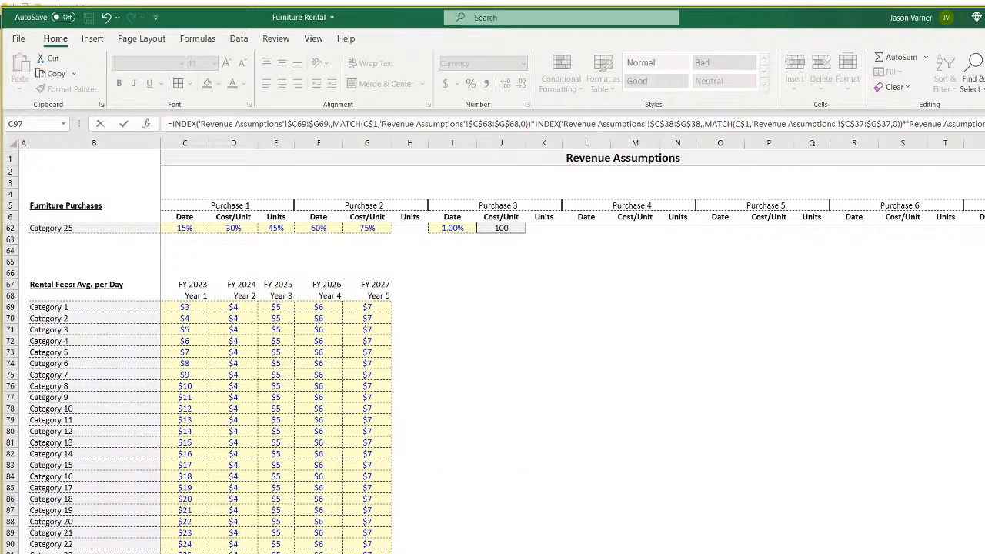
key(Return)
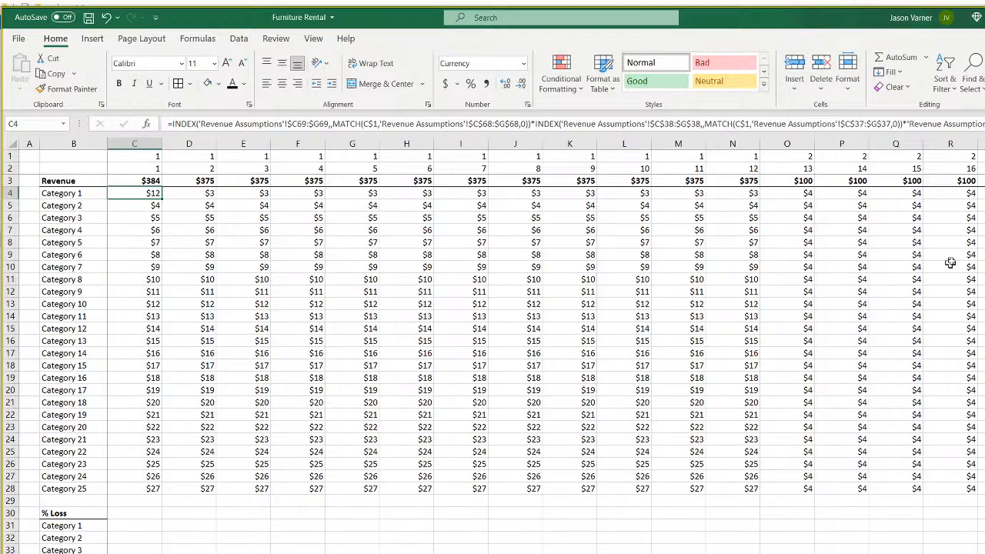
Review C4's formula alongside the percent-remaining sheet's Category 1 January value in C3.
key(F2)
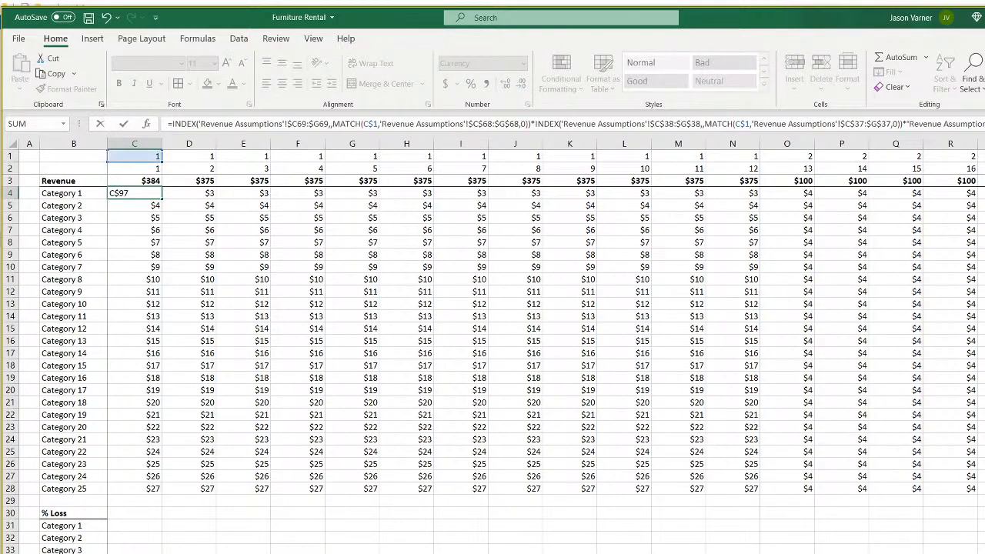
key(Return)
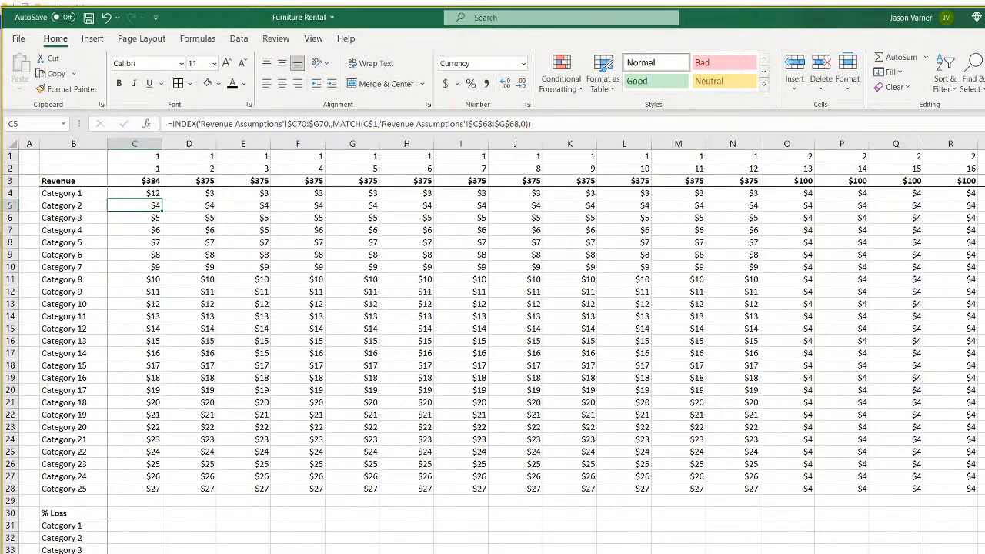
click(150, 193)
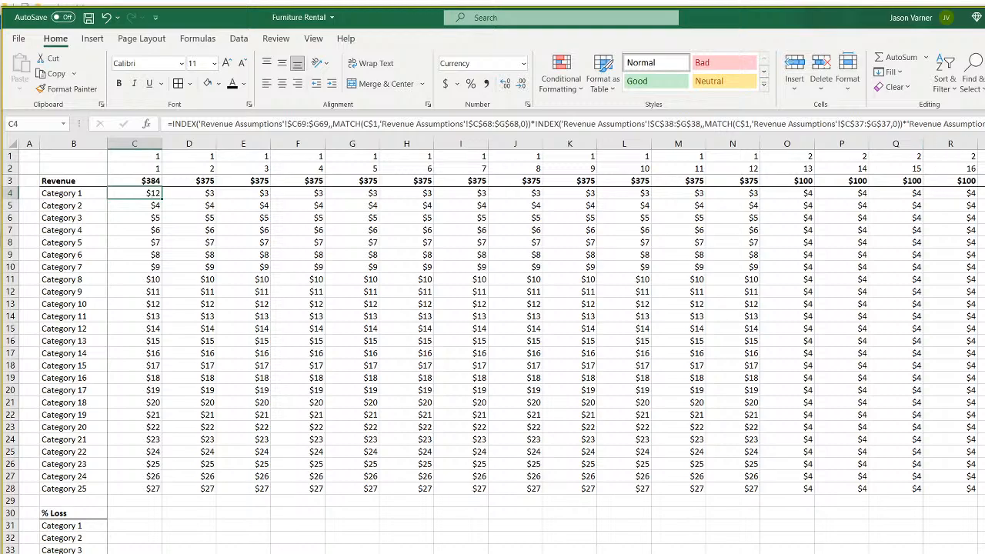
key(F2)
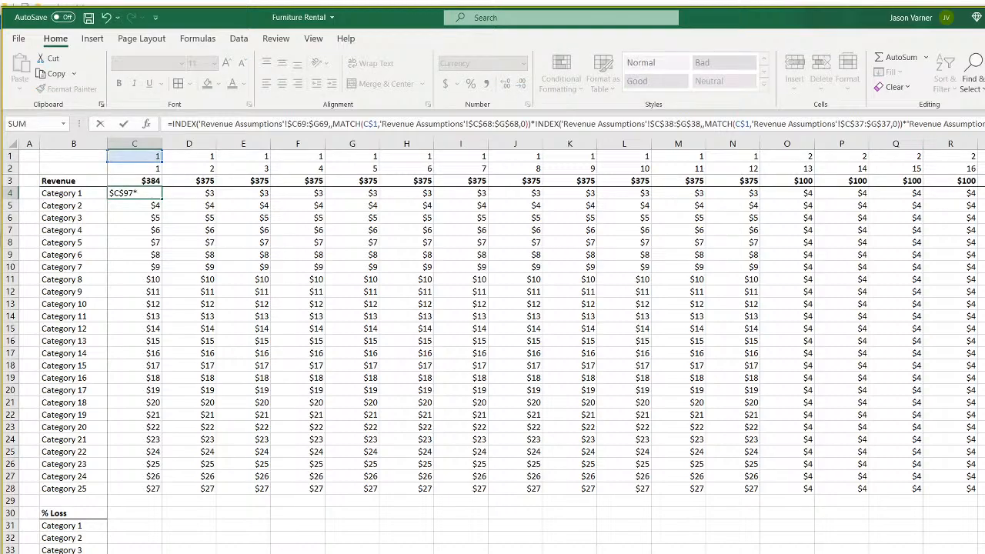
click(384, 552)
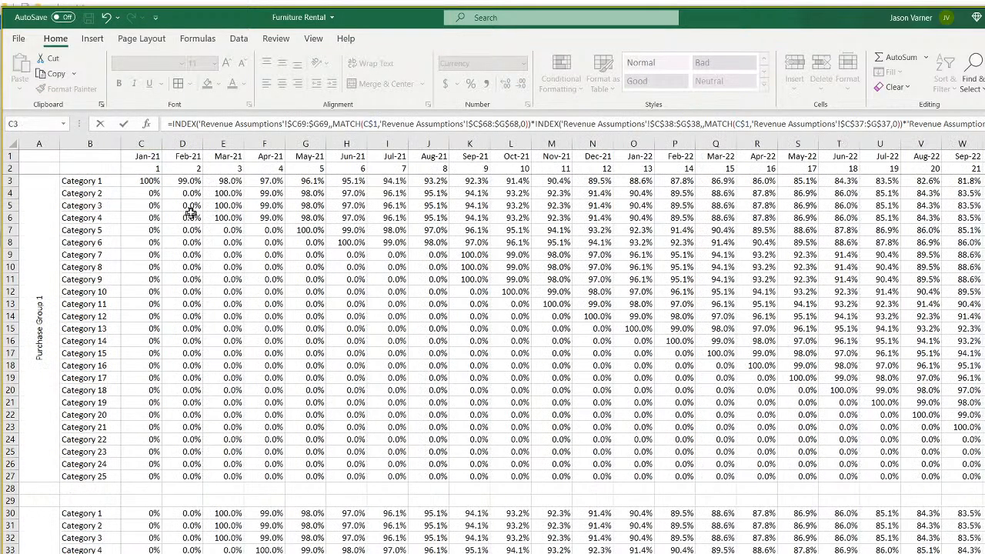
click(145, 181)
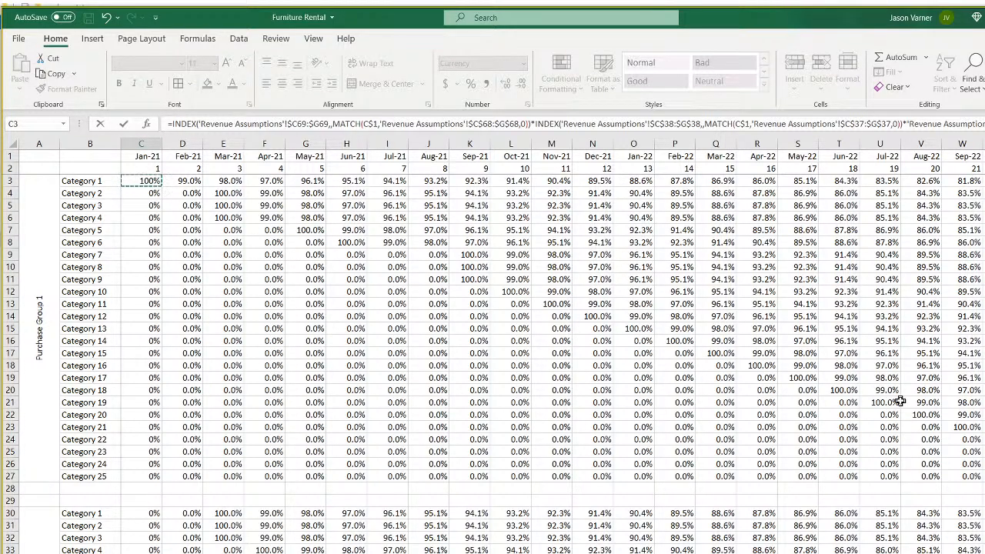
key(Return)
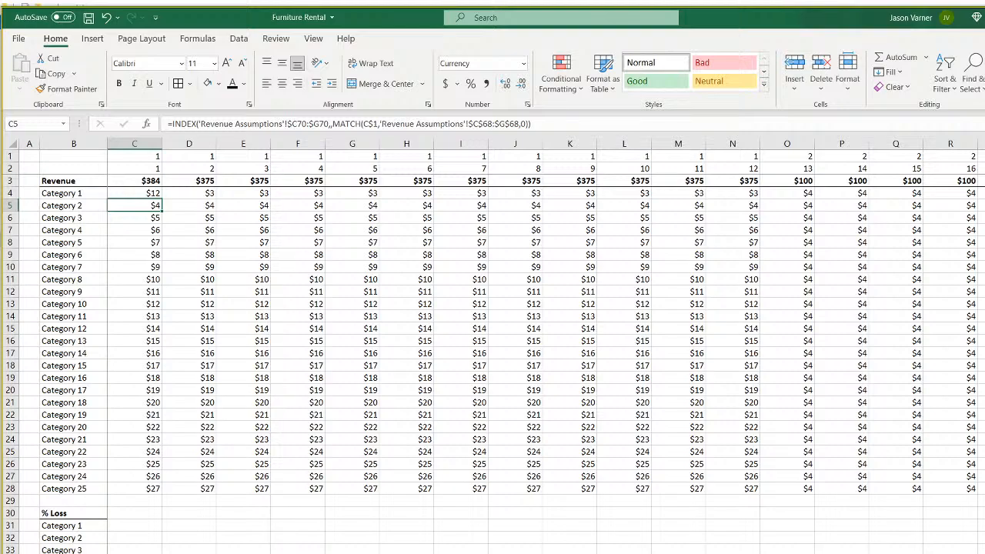
Start a check formula =C69*C97*C38 in Revenue Assumptions cell K89.
key(ctrl+Page_Up)
click(548, 529)
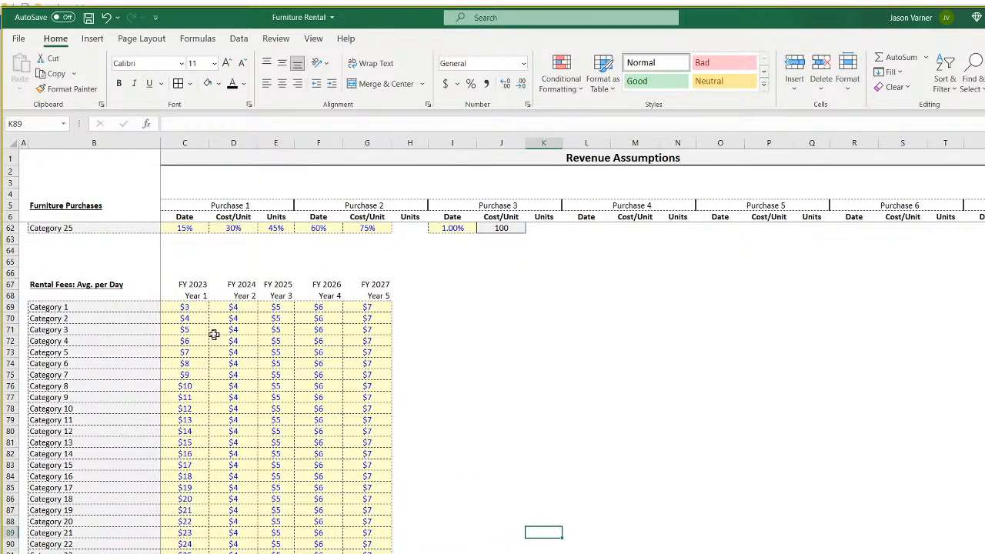
text(=)
click(195, 308)
text(*)
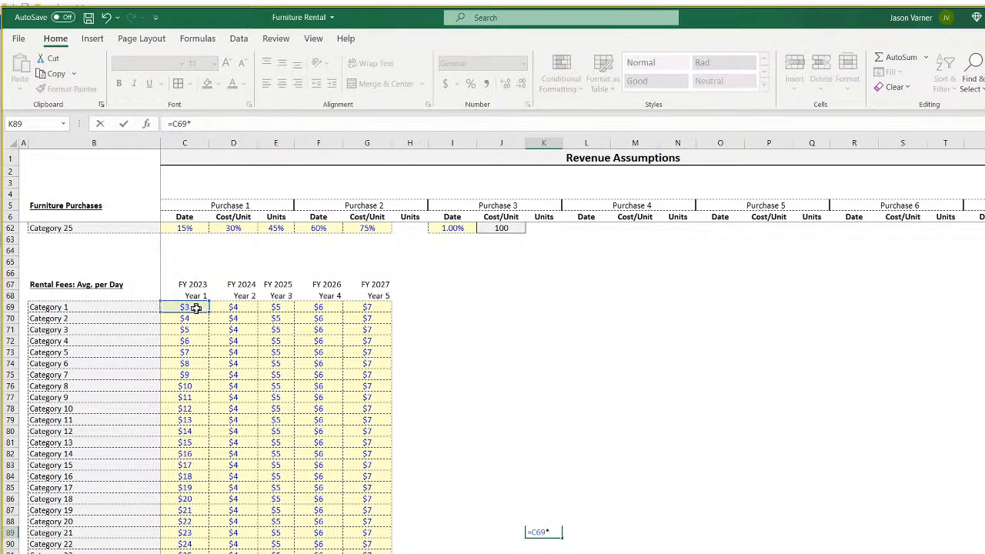
click(193, 553)
scroll(318, 361, up, 11)
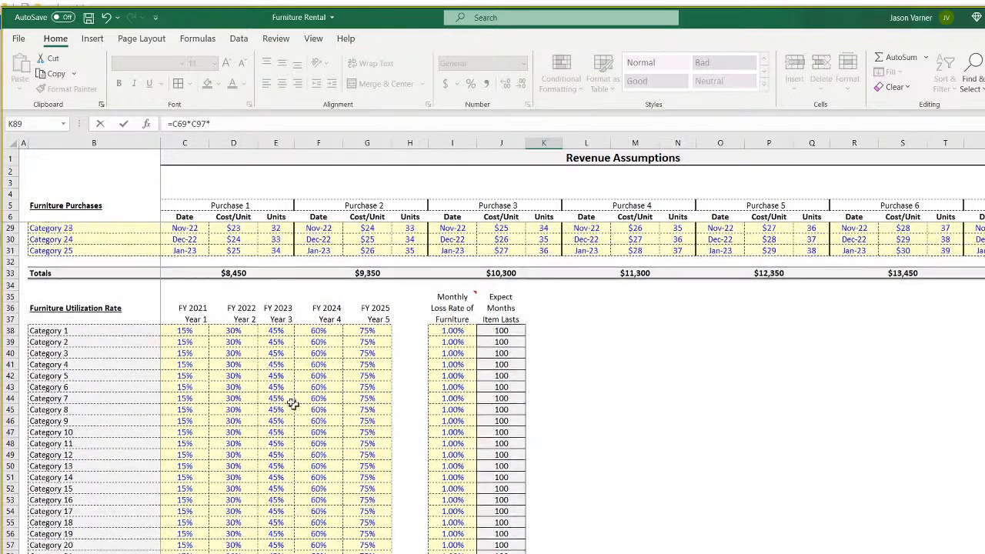
click(194, 330)
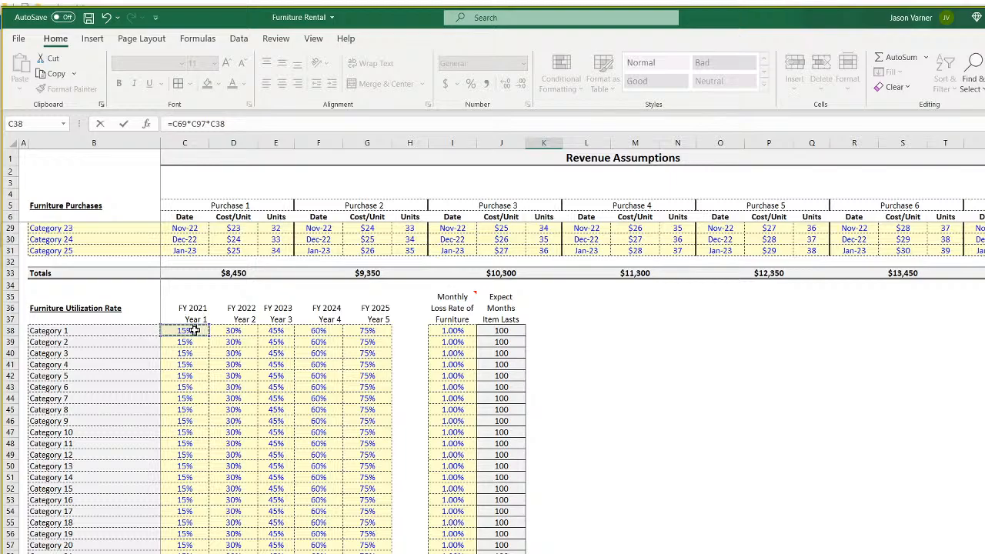
Finish K89's check formula by multiplying by matrix4!C3.
click(248, 121)
click(346, 553)
click(158, 182)
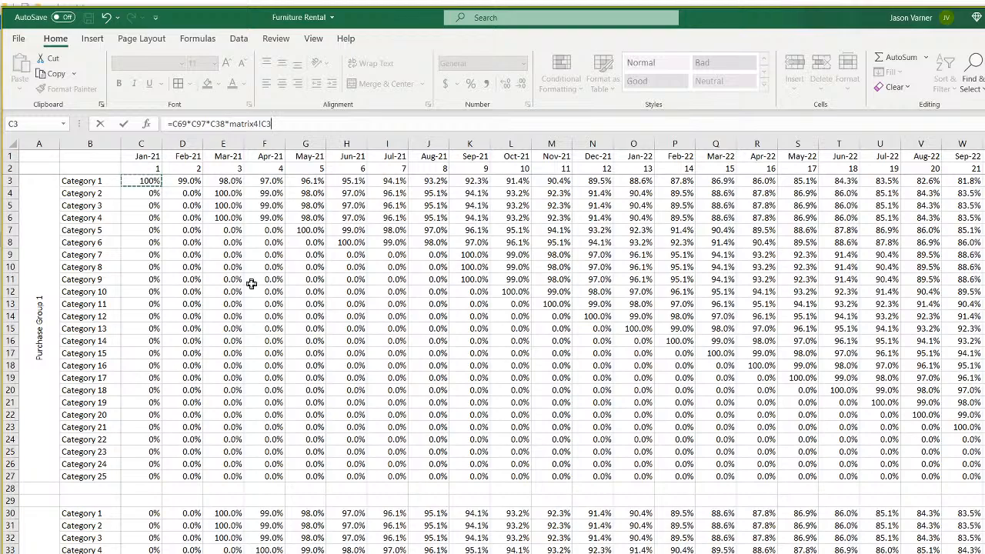
key(Return)
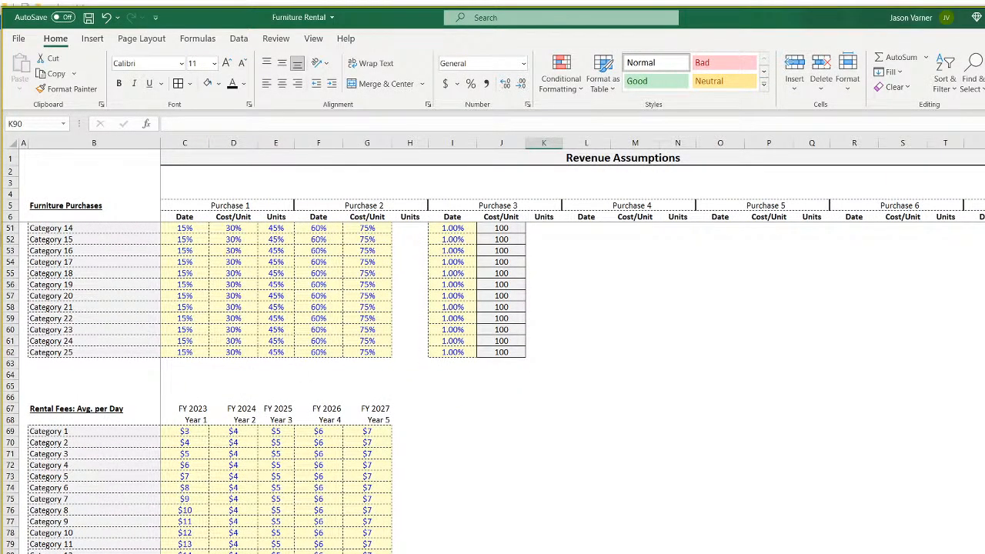
click(369, 553)
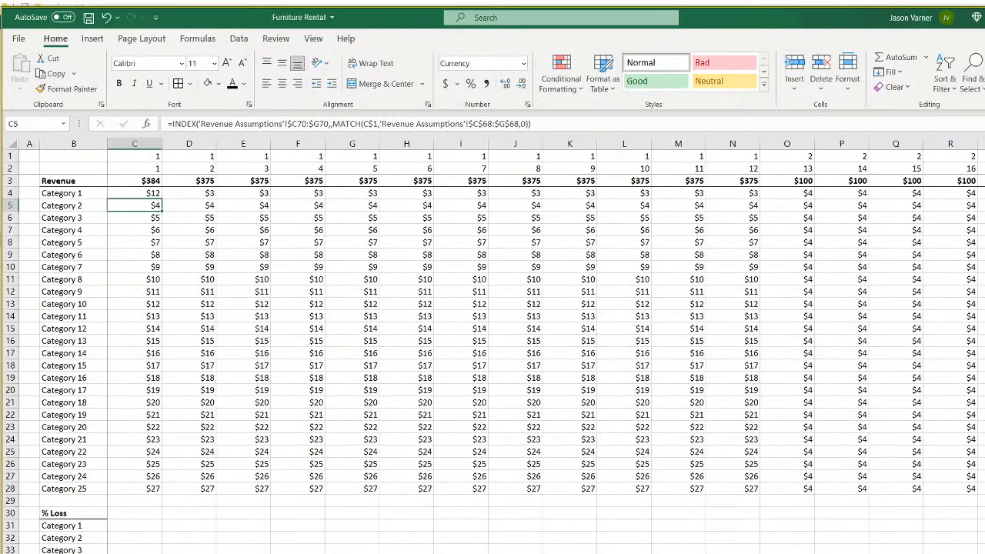
click(159, 194)
click(527, 103)
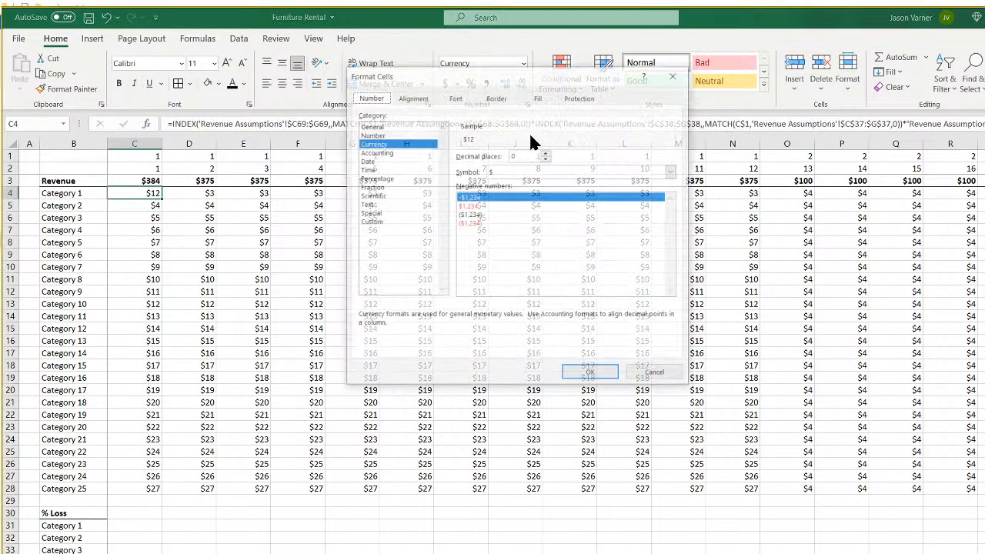
click(546, 152)
click(546, 153)
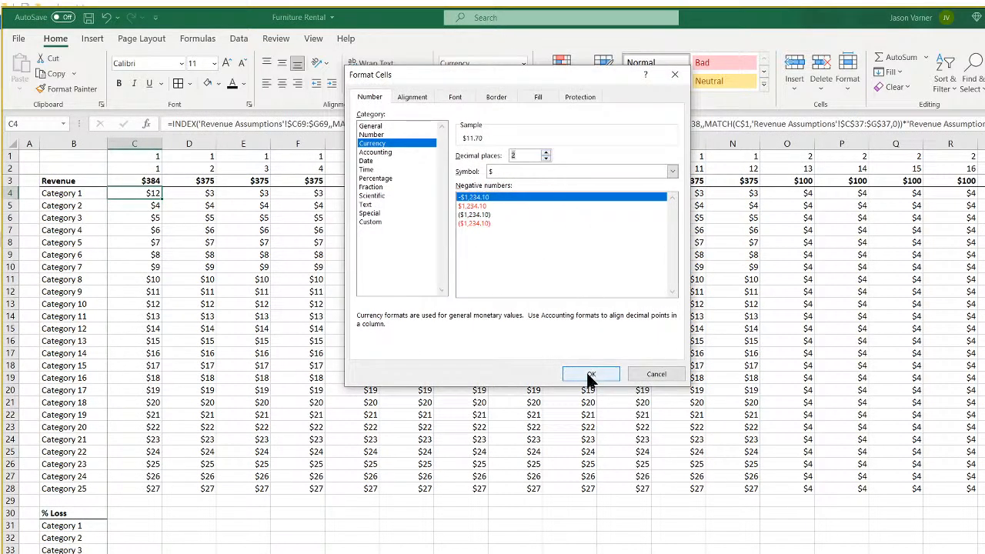
click(652, 376)
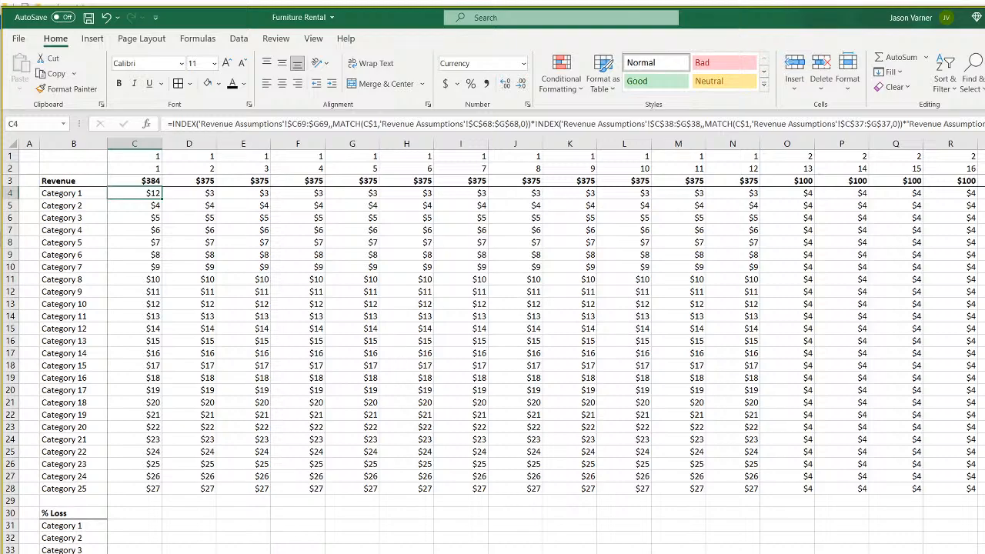
key(ctrl+Page_Up)
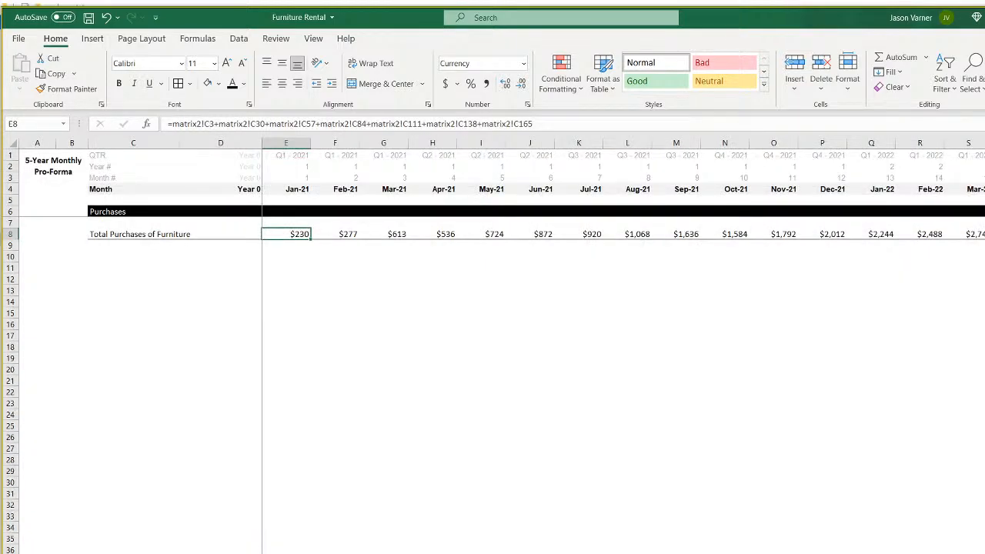
key(ctrl+Page_Down)
click(635, 521)
text(=K89=)
key(ctrl+Page_Down)
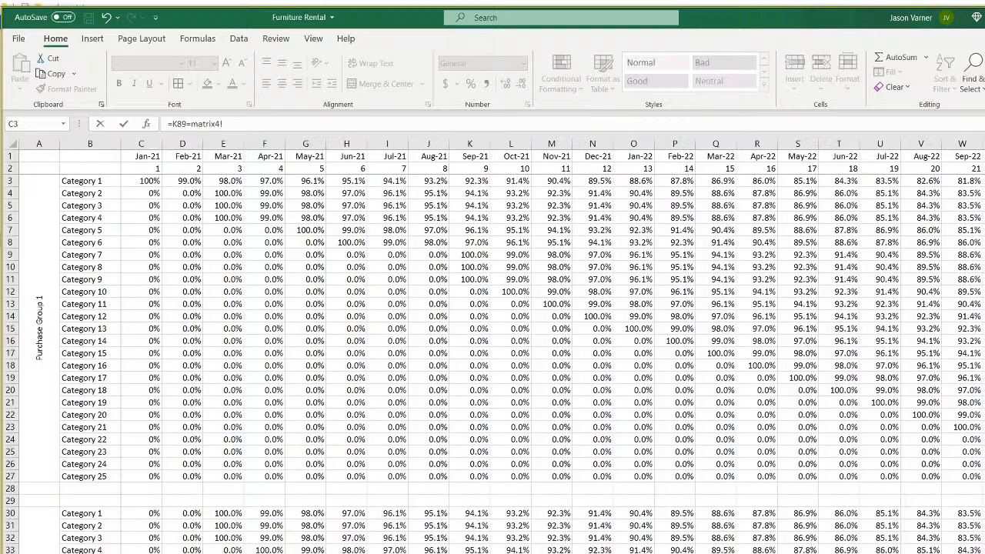
key(ctrl+Page_Up)
key(ctrl+Page_Down)
key(ctrl+Page_Down)
key(ctrl+Page_Down)
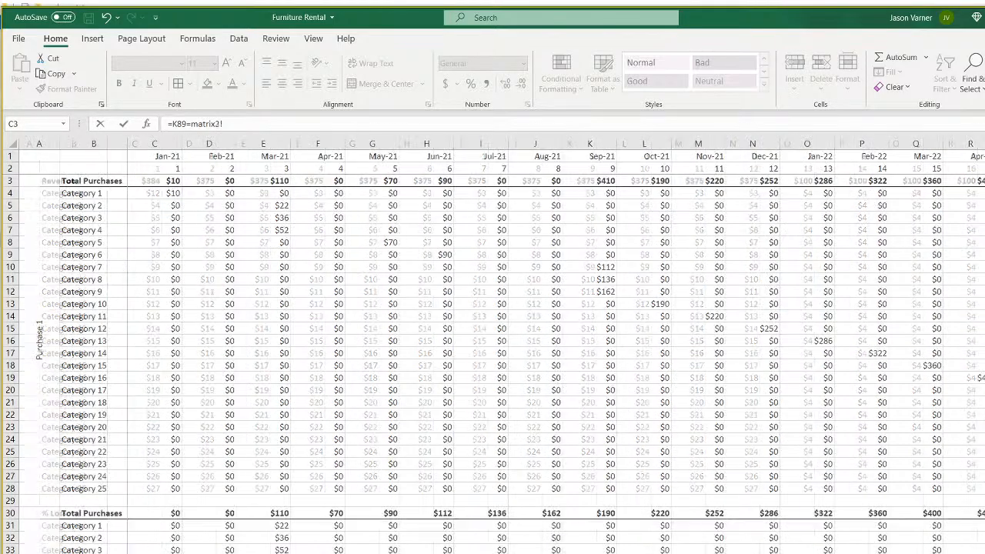
key(ctrl+Page_Down)
key(ctrl+Page_Down)
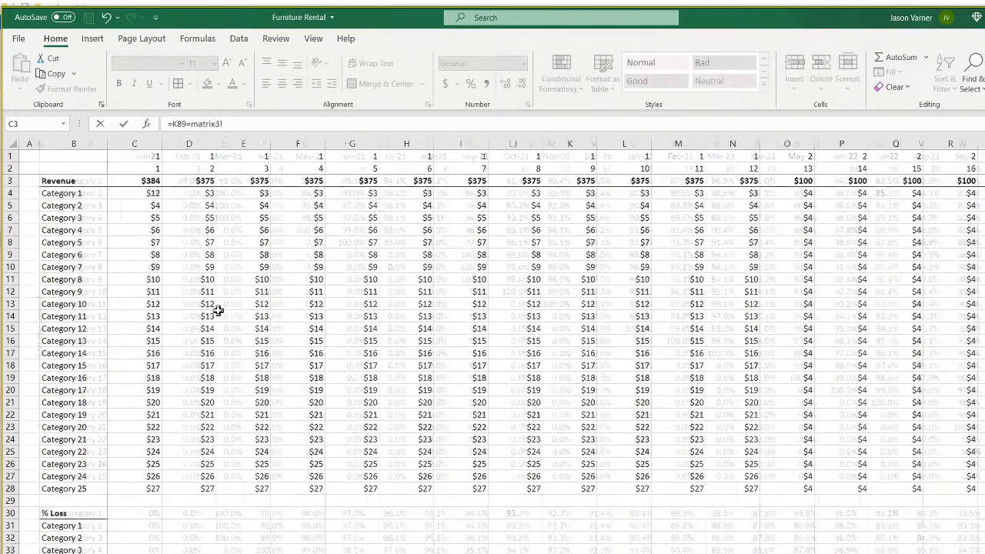
click(152, 194)
key(Return)
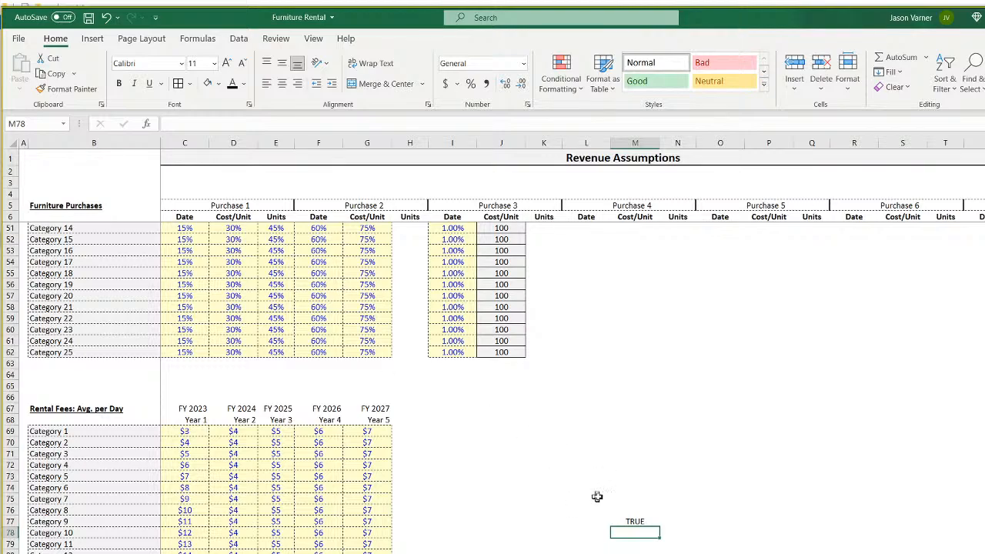
click(635, 521)
key(BackSpace)
key(Return)
click(544, 553)
key(F2)
key(Return)
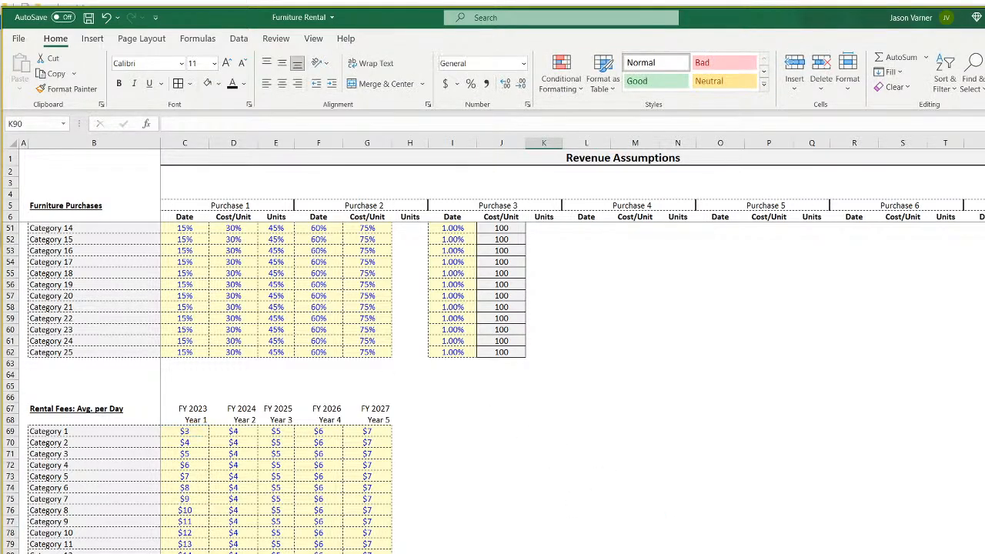
key(ctrl+Page_Down)
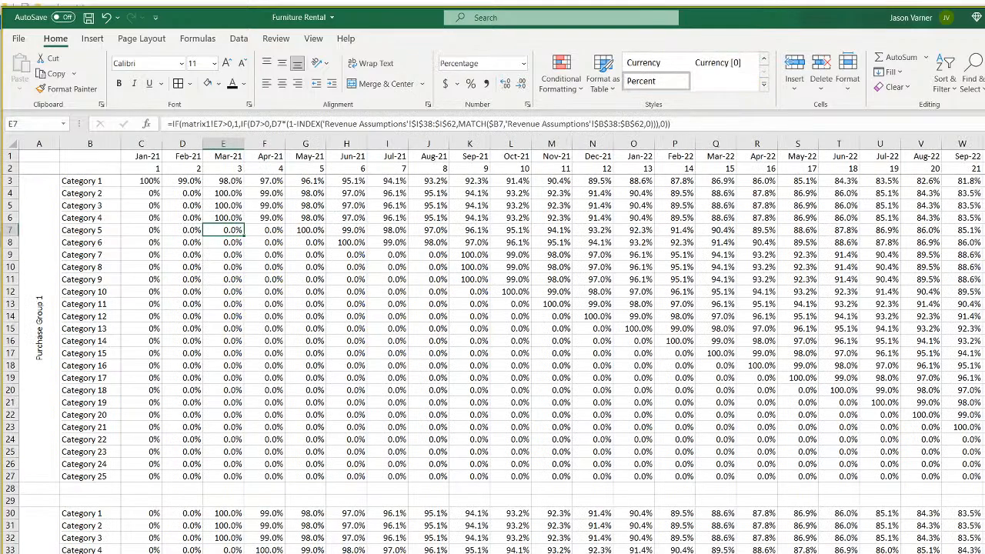
key(ctrl+Page_Down)
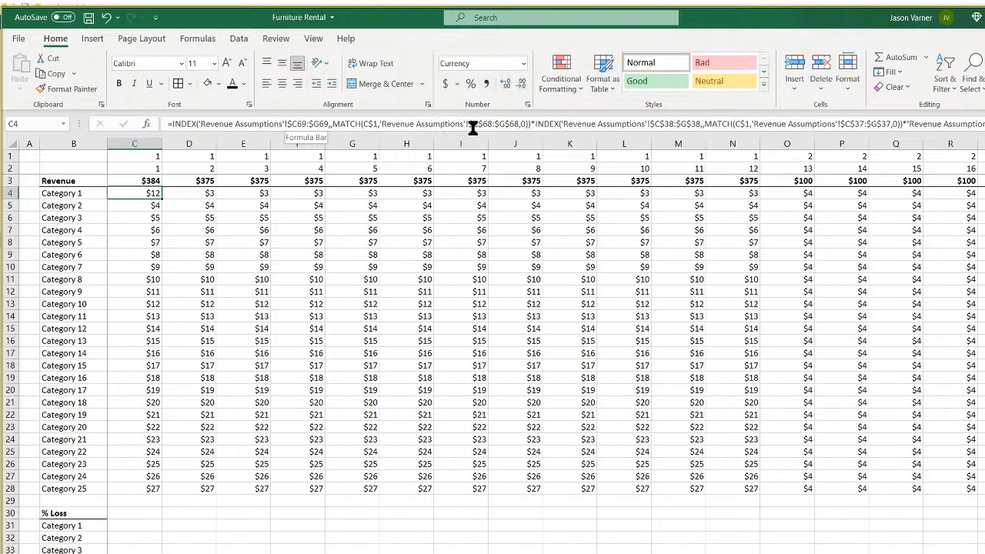
click(659, 125)
click(684, 124)
key(BackSpace)
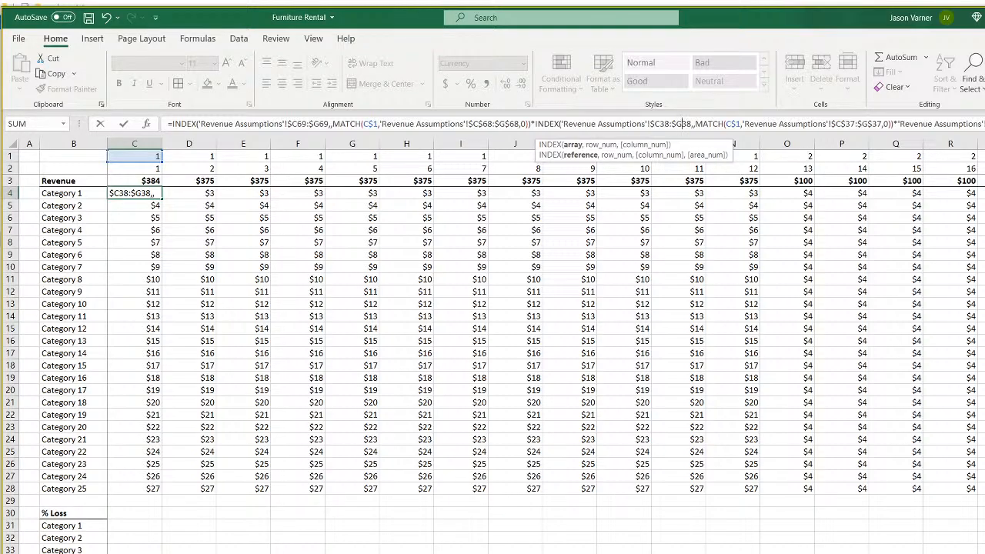
key(Return)
click(147, 193)
drag(162, 198, 313, 200)
click(208, 193)
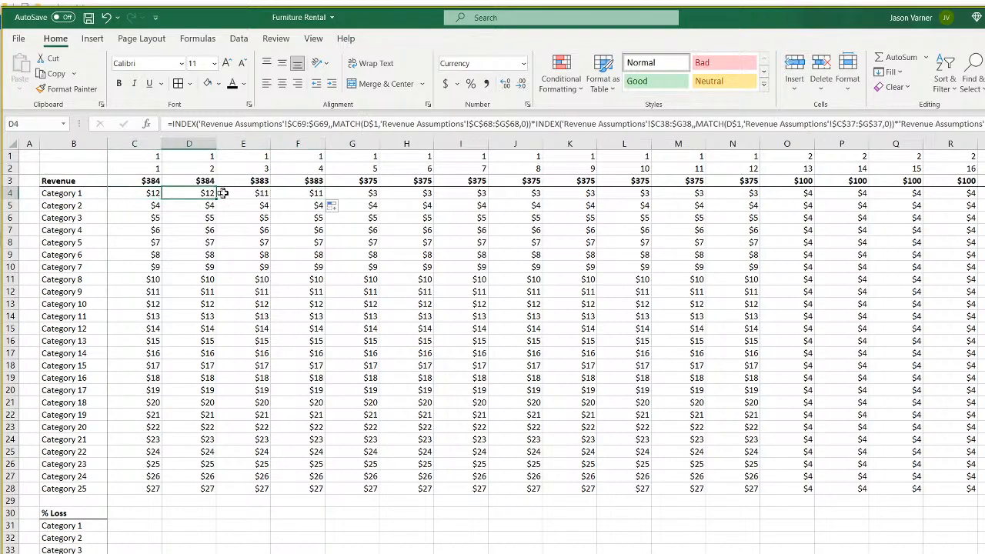
click(257, 193)
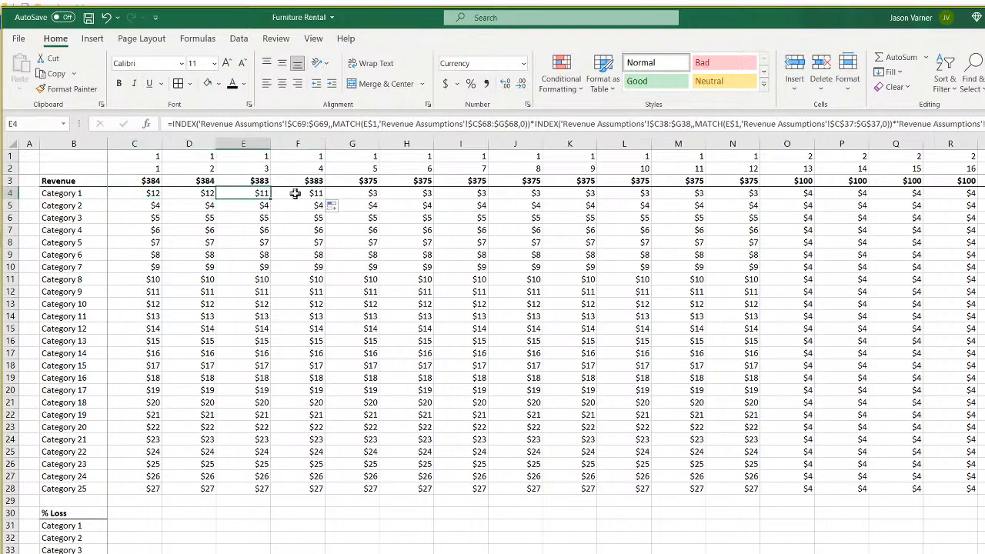
click(150, 194)
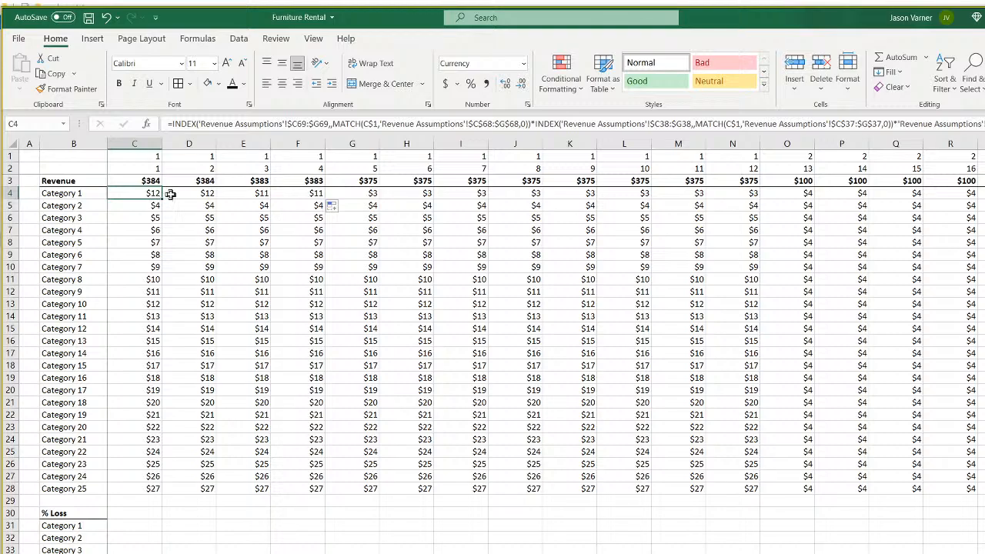
drag(162, 200, 162, 497)
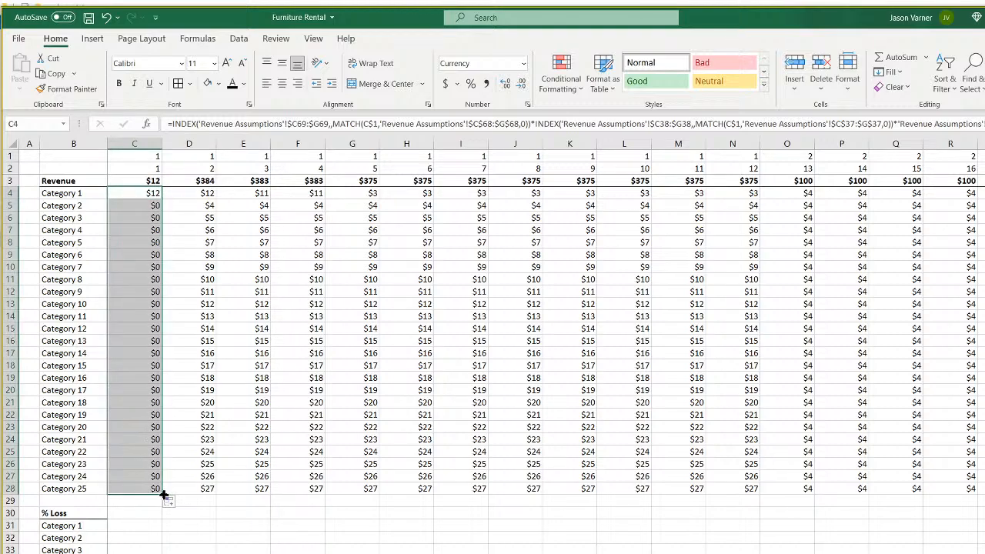
key(ctrl+shift+Right)
drag(971, 408, 971, 408)
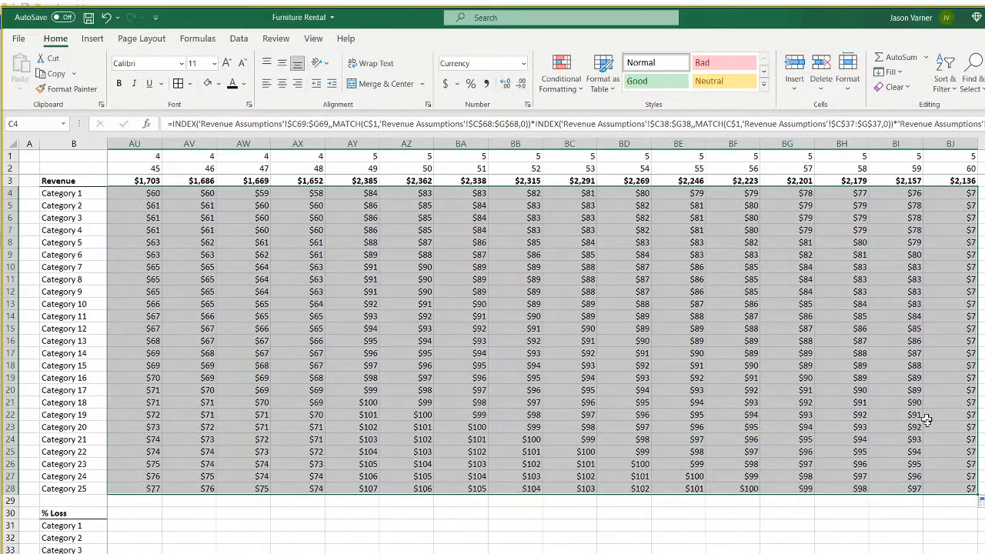
scroll(544, 347, left, 15)
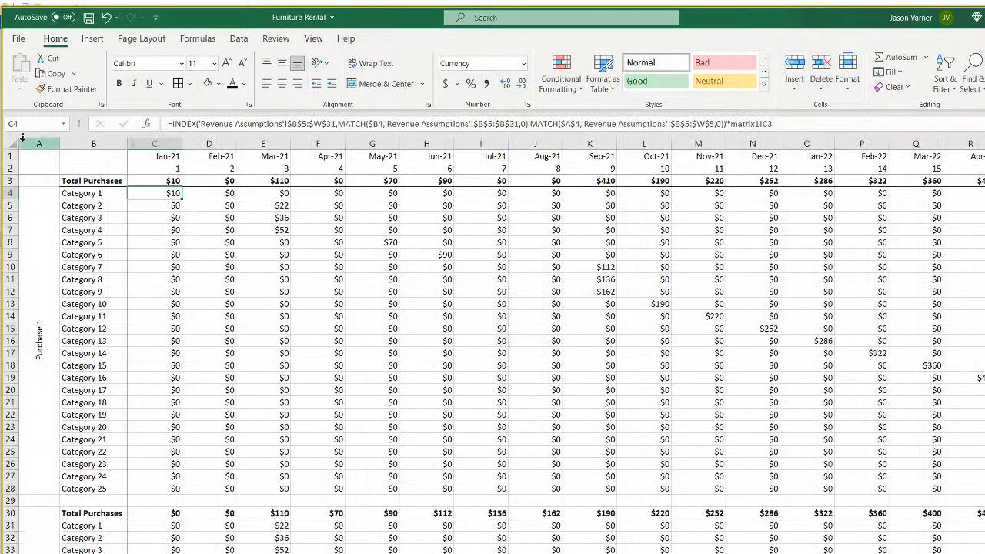
Paste the column A vertical 'Purchase 1' label into column A beside the revenue block.
right_click(35, 143)
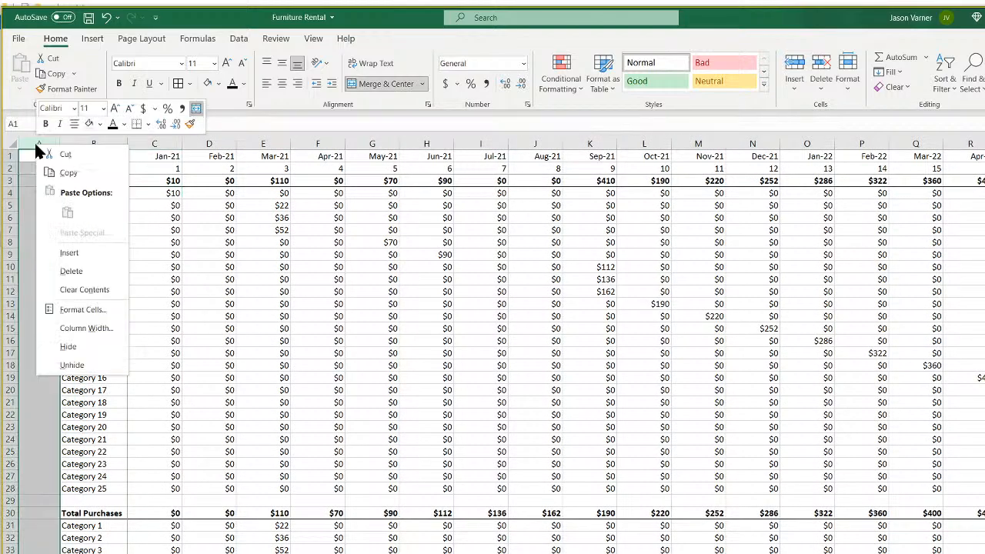
click(68, 174)
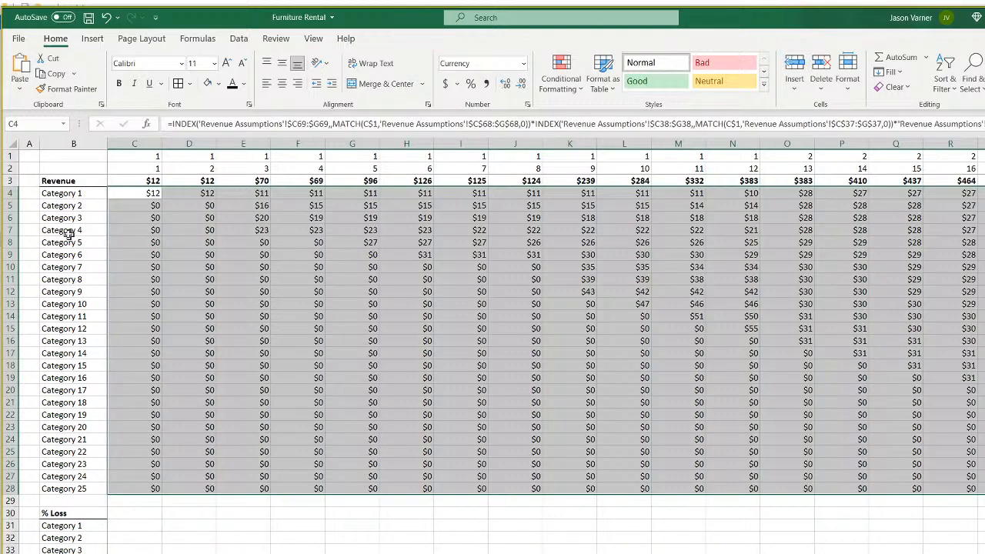
right_click(29, 143)
click(62, 205)
click(154, 305)
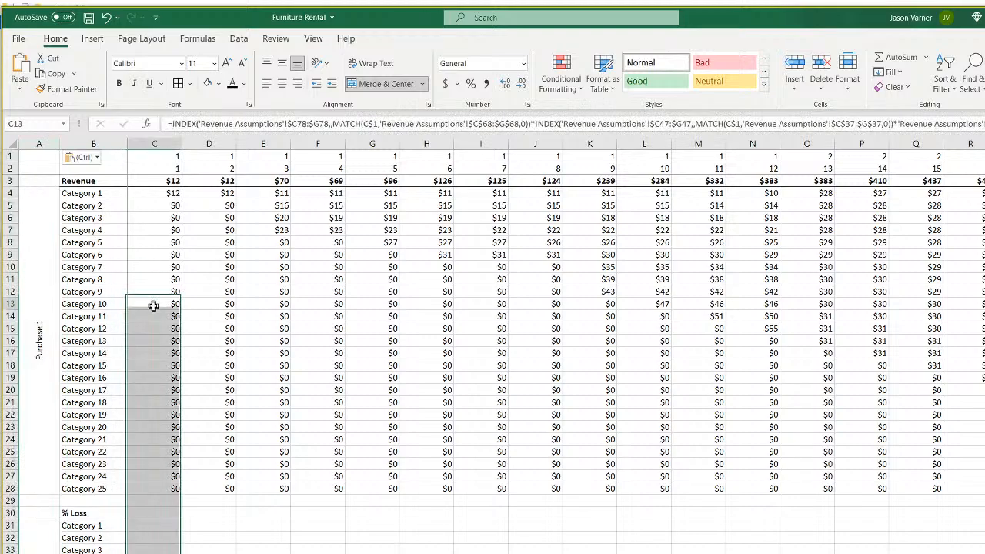
click(44, 302)
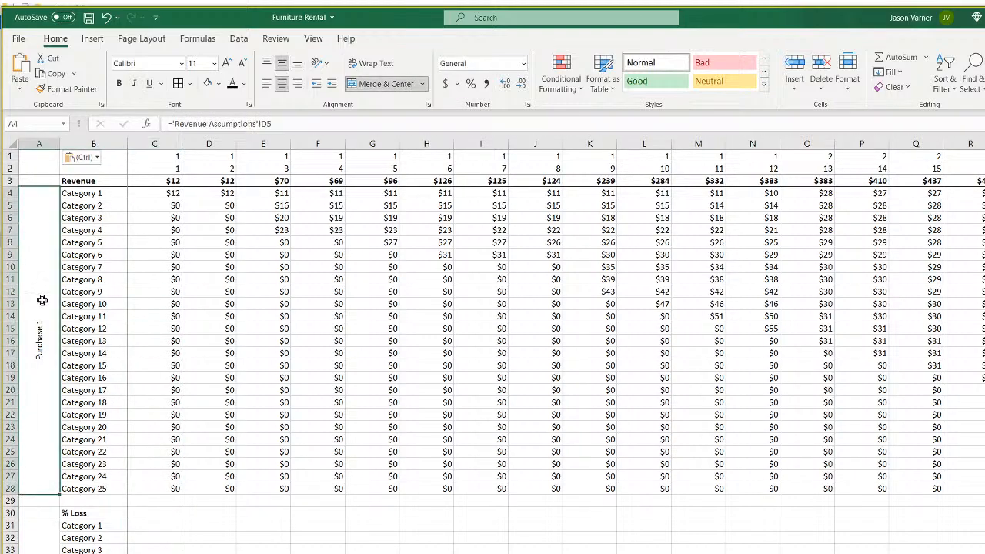
Inspect the category labels B4:B28 and the revenue formulas in C4 through G4.
click(153, 194)
click(90, 193)
drag(90, 193, 99, 484)
click(173, 194)
click(229, 194)
click(277, 194)
click(325, 194)
click(384, 194)
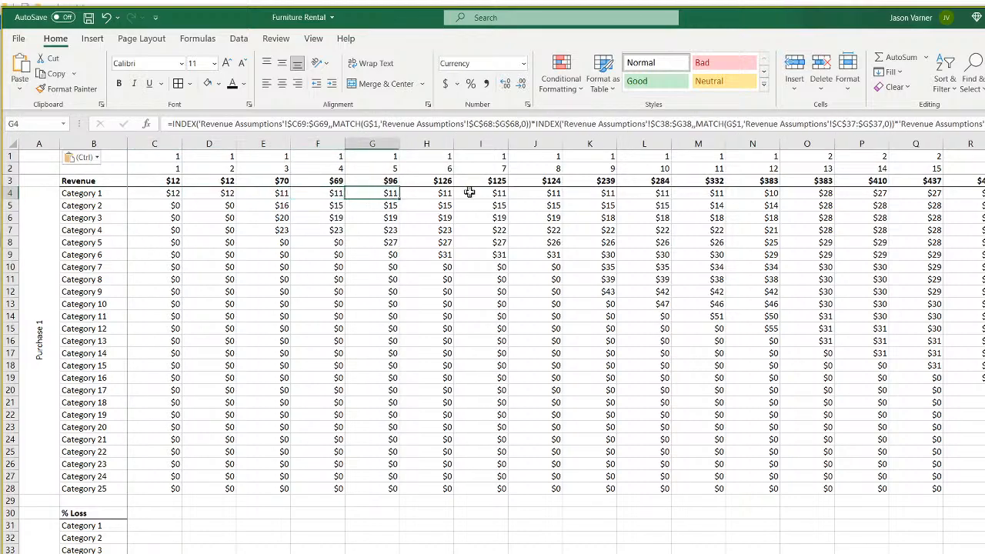
Compare with the Purchase 2 assumption block on Revenue Assumptions, then return to the revenue sheet.
scroll(231, 376, down, 4)
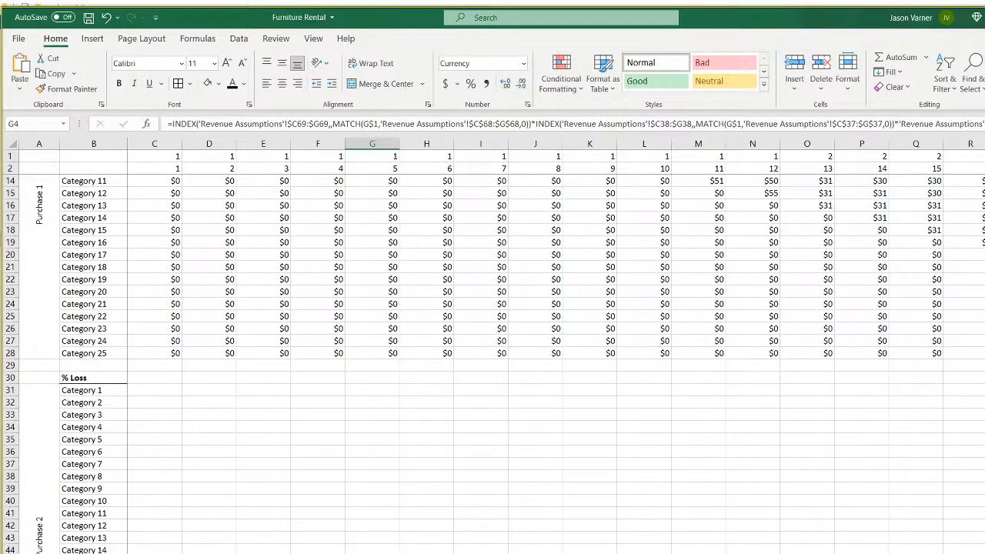
key(ctrl+Page_Up)
scroll(342, 368, up, 15)
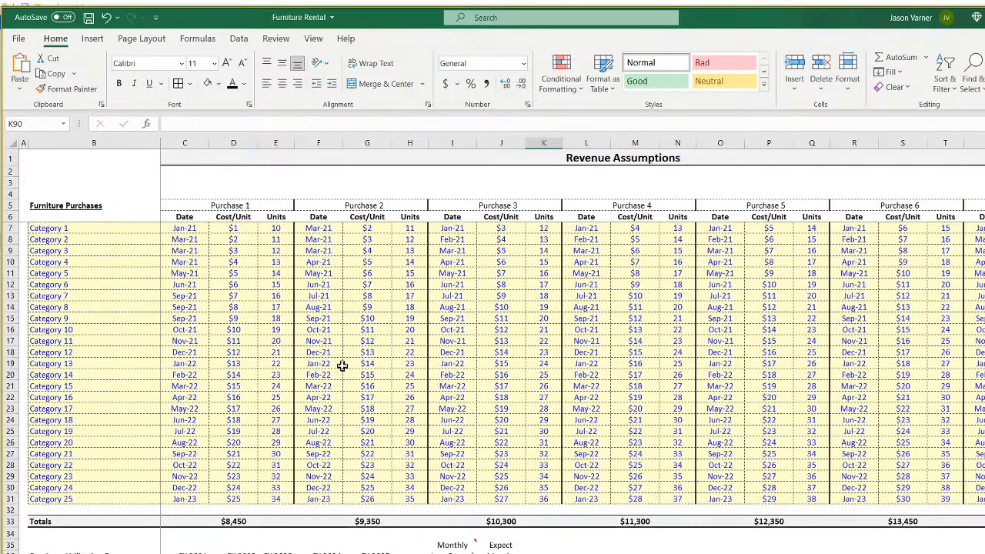
drag(329, 206, 400, 497)
key(ctrl+Page_Down)
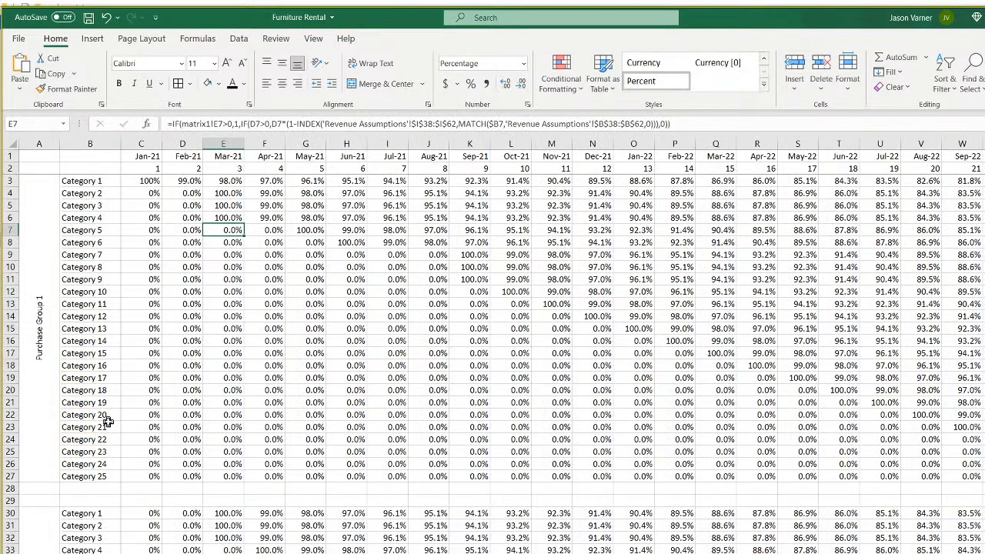
key(ctrl+Page_Down)
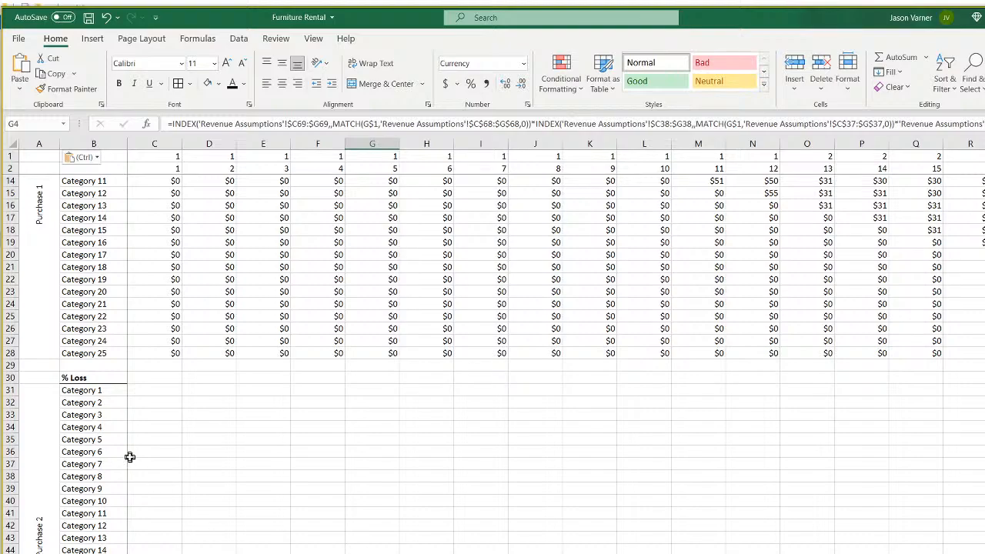
scroll(131, 457, down, 4)
scroll(69, 259, up, 8)
Paste the 'Revenue' heading from B3 over the '% Loss' heading in B30.
right_click(102, 187)
click(133, 209)
right_click(102, 511)
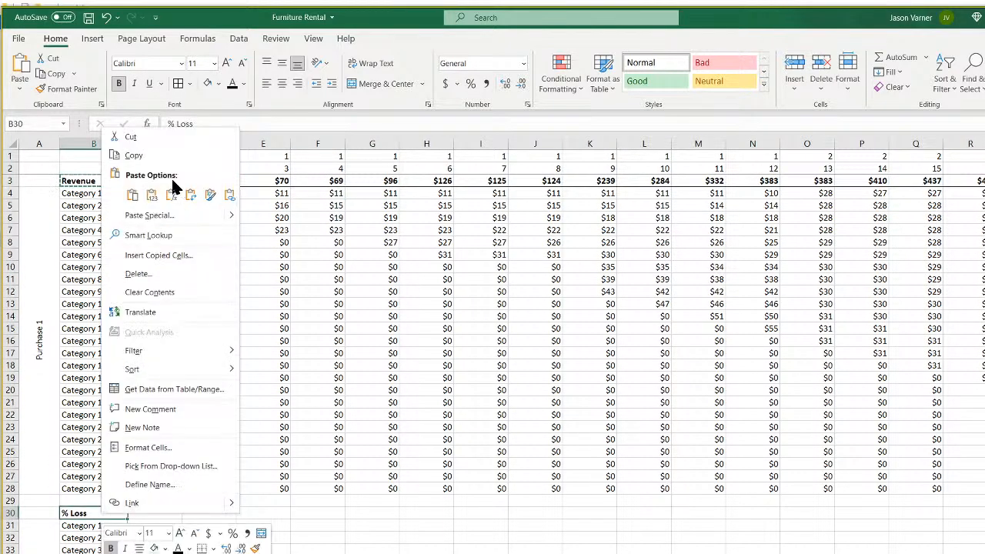
click(134, 196)
scroll(198, 424, down, 4)
drag(140, 390, 405, 396)
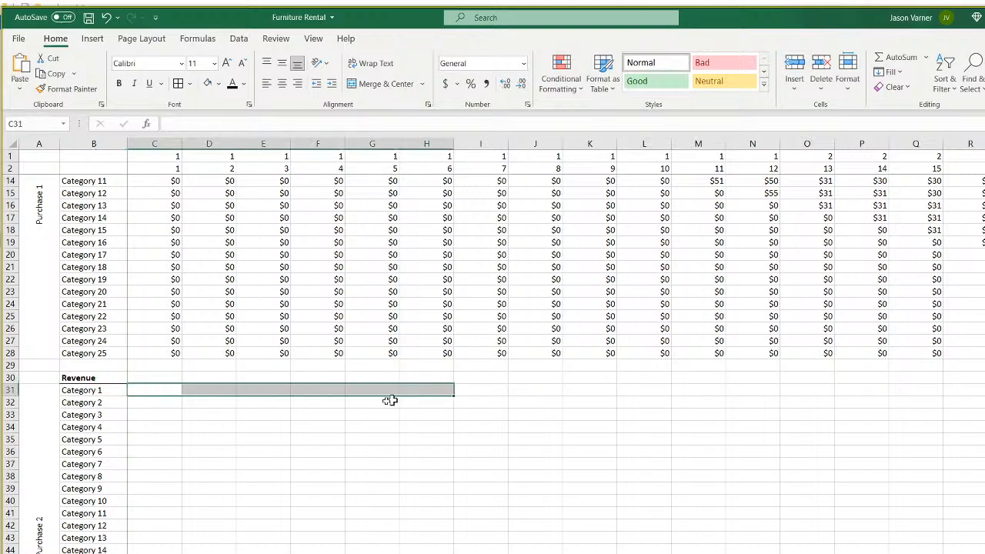
drag(167, 405, 391, 406)
drag(151, 475, 298, 472)
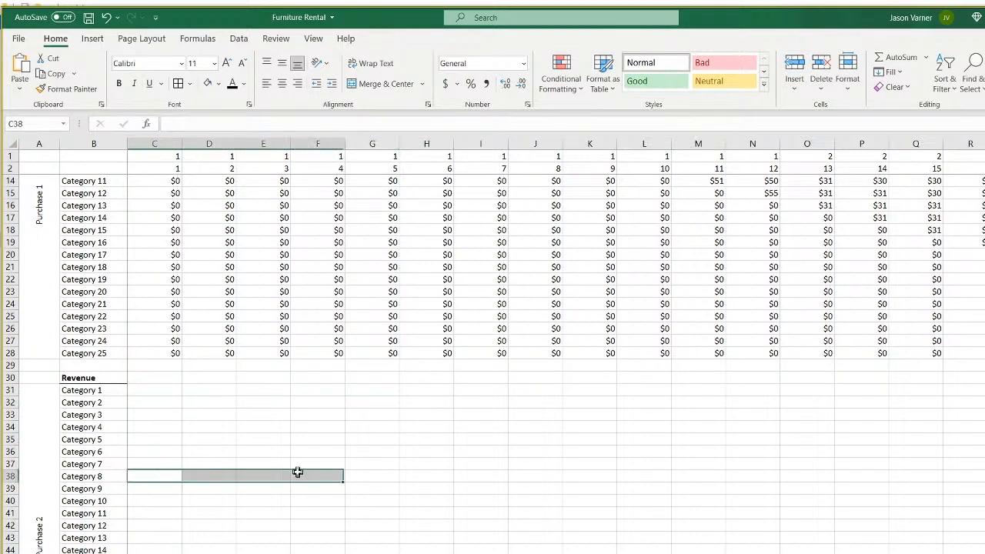
drag(167, 548, 272, 548)
scroll(274, 547, up, 3)
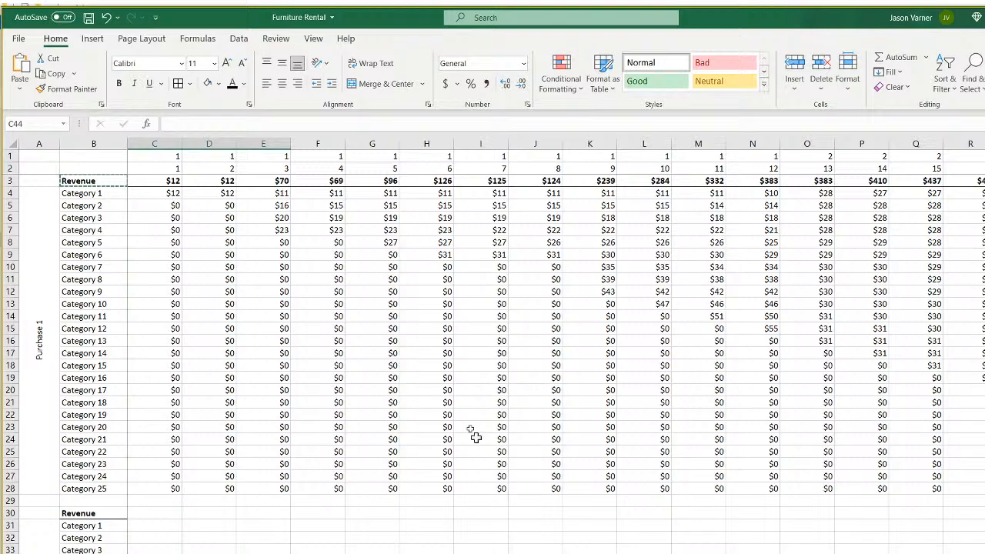
key(Escape)
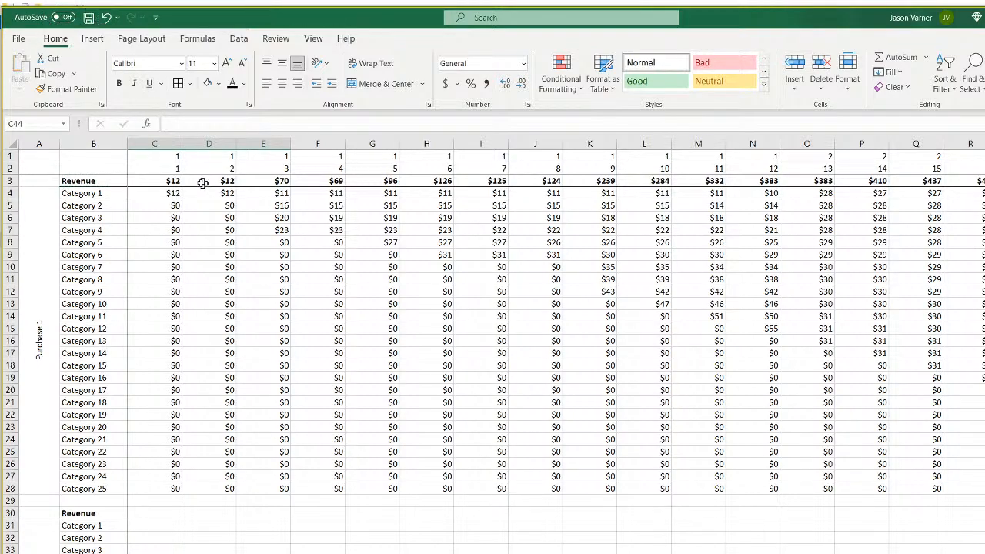
Review the period numbers and the first block's revenue formulas in C4, D4, G8, L13 and M14.
drag(171, 157, 313, 158)
click(160, 167)
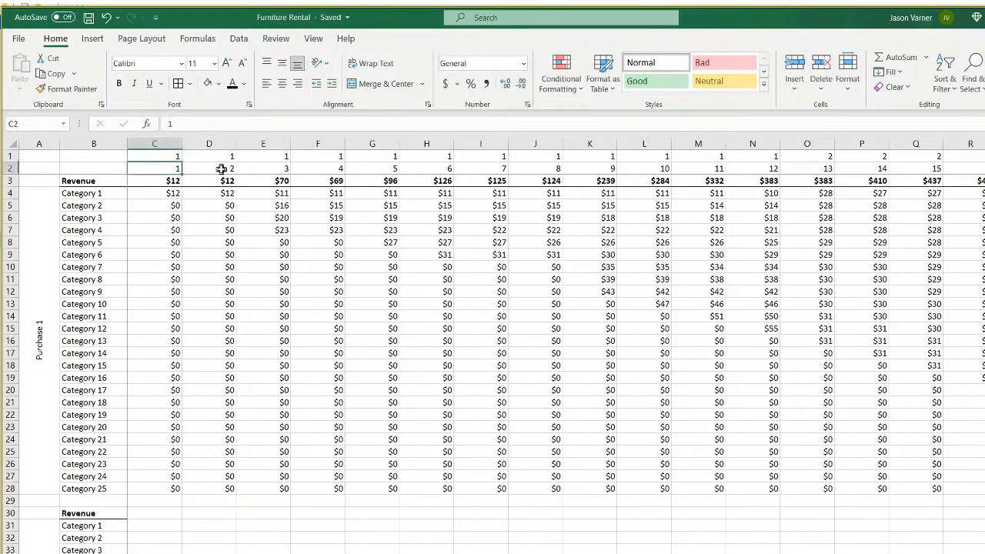
click(160, 193)
click(220, 194)
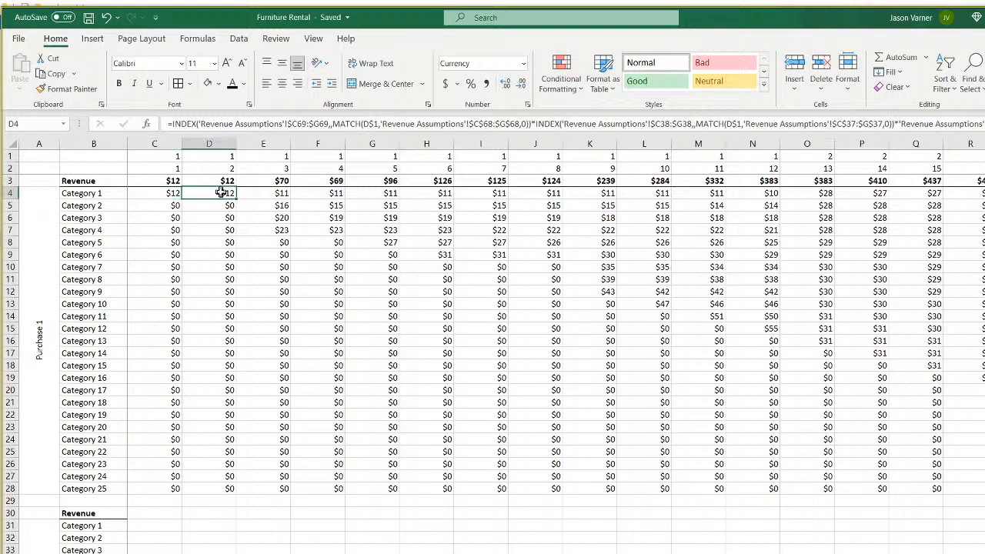
click(347, 241)
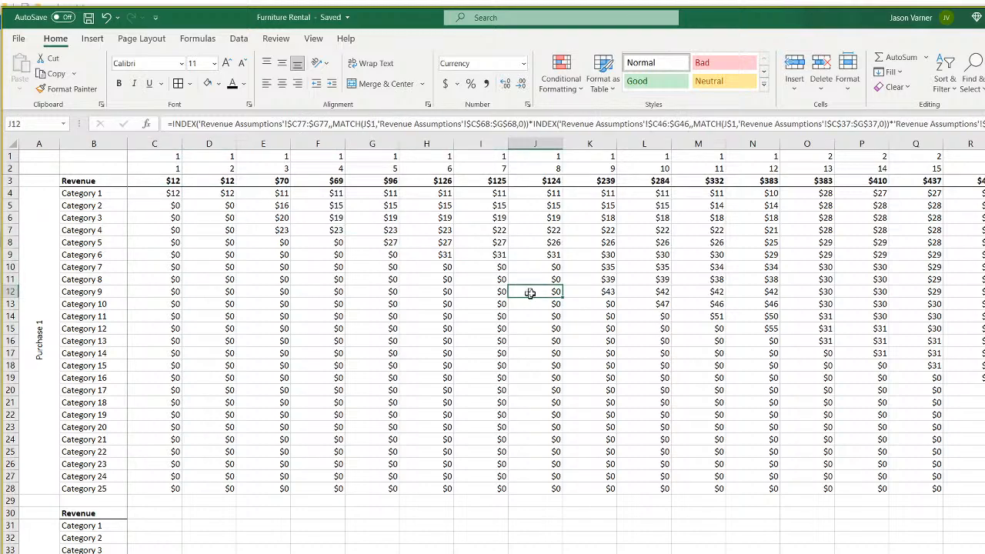
click(662, 304)
click(715, 317)
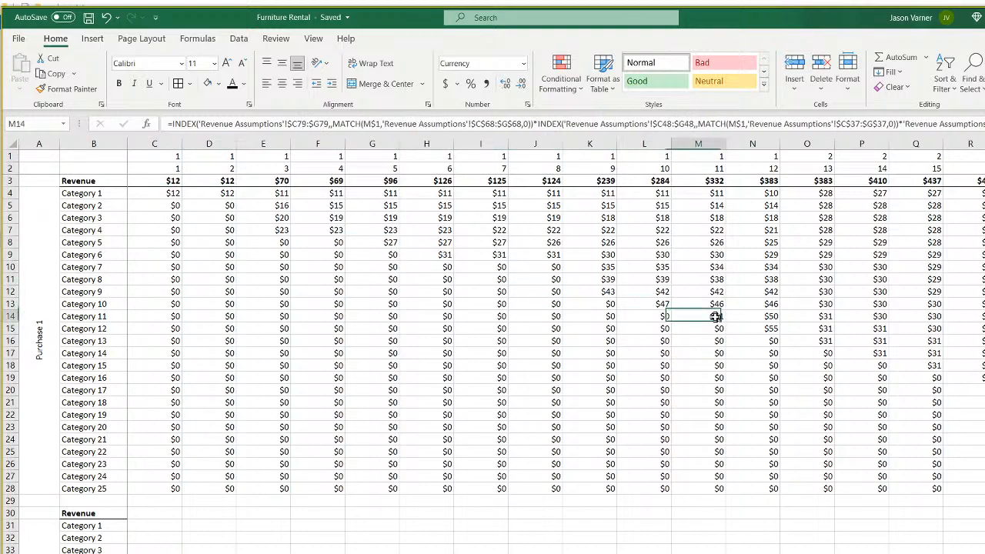
Check more revenue formulas in I4, E5, F5 and G5 and scroll across the block.
click(585, 255)
click(493, 193)
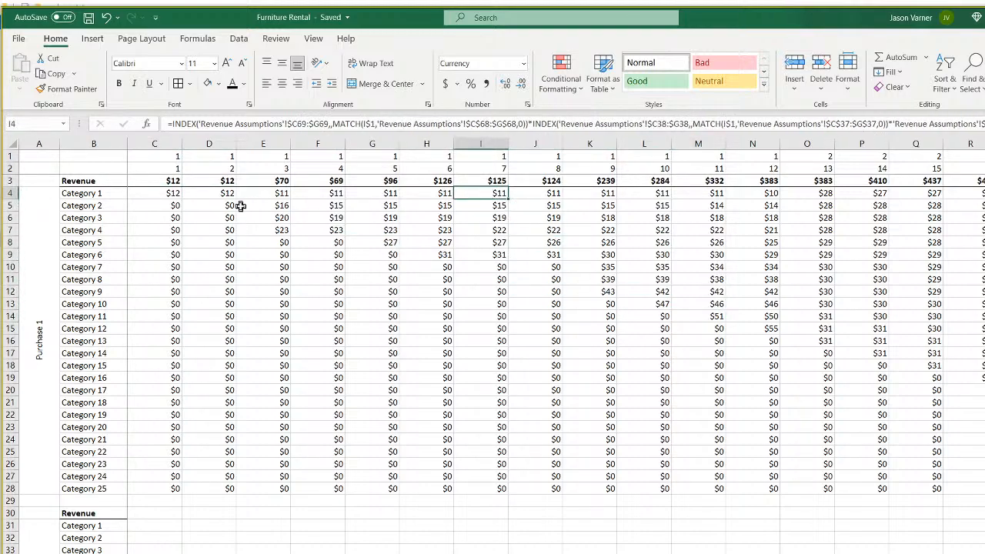
click(280, 206)
click(334, 205)
click(389, 205)
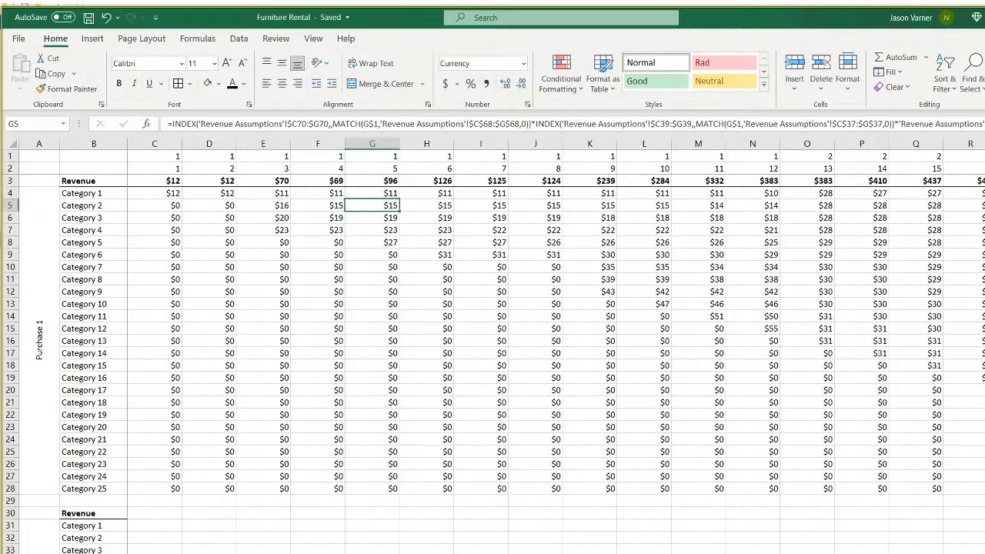
scroll(558, 345, right, 13)
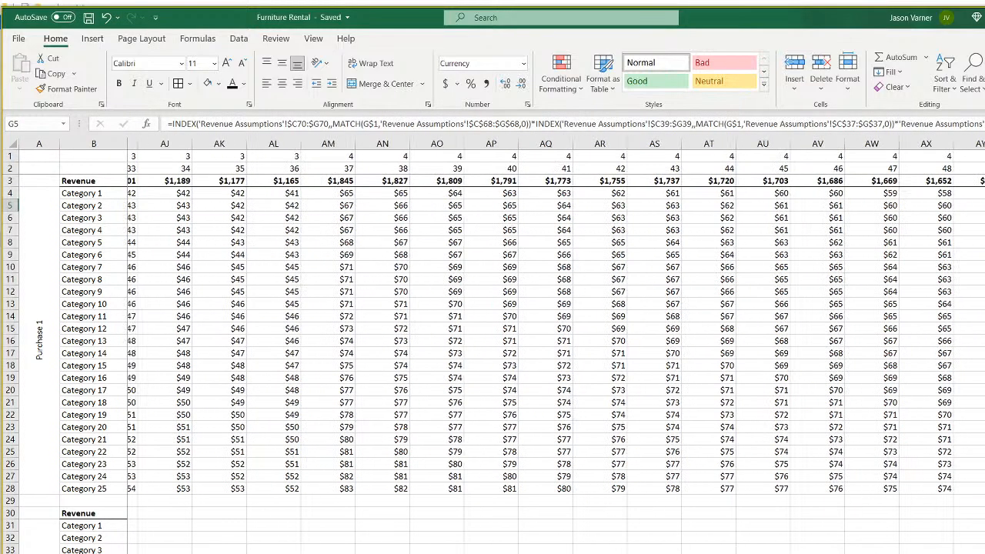
scroll(558, 345, right, 2)
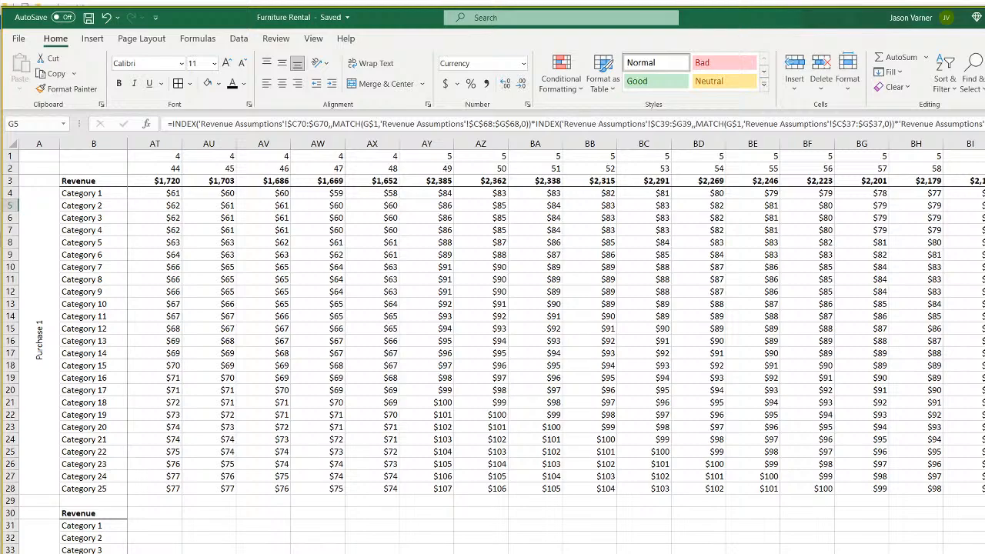
scroll(558, 345, left, 15)
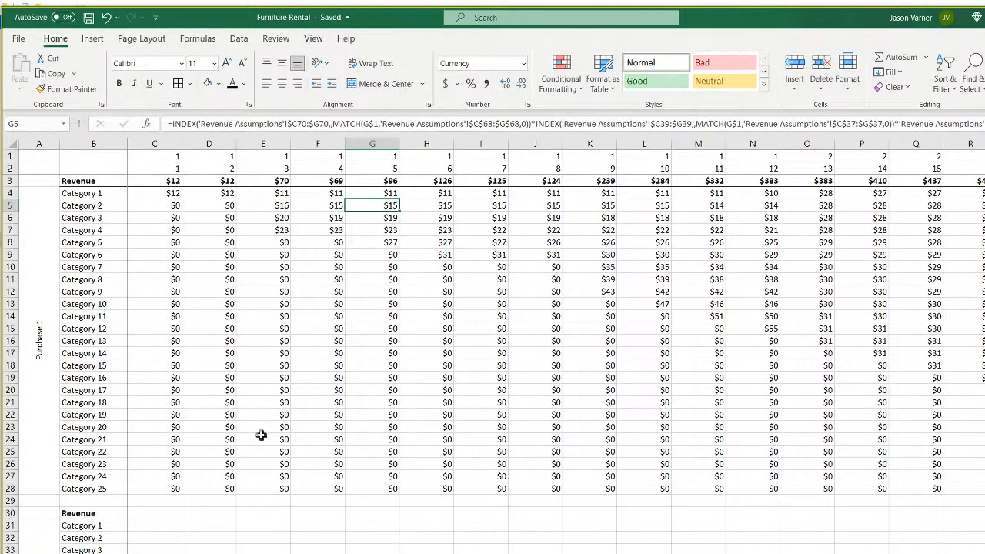
Copy the revenue formula from C4 into C31.
right_click(163, 193)
click(185, 221)
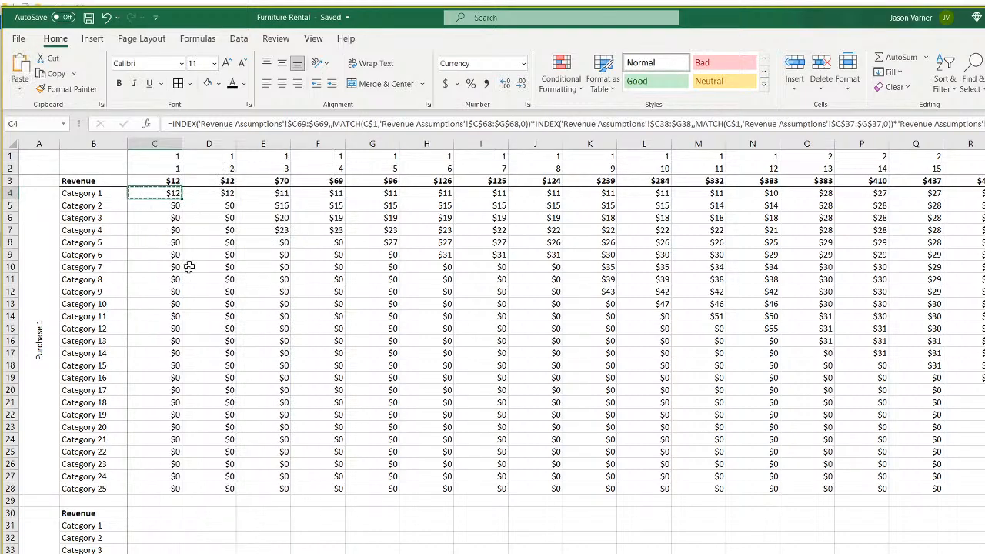
right_click(159, 520)
click(190, 228)
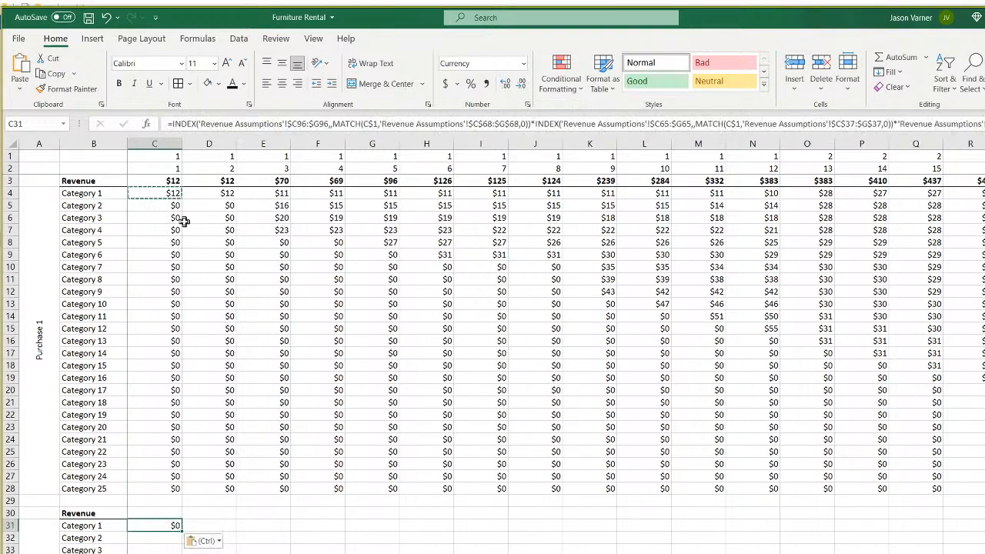
Fill the C31 formula right to column M and down, then compare it with C4.
drag(182, 531, 725, 551)
click(158, 526)
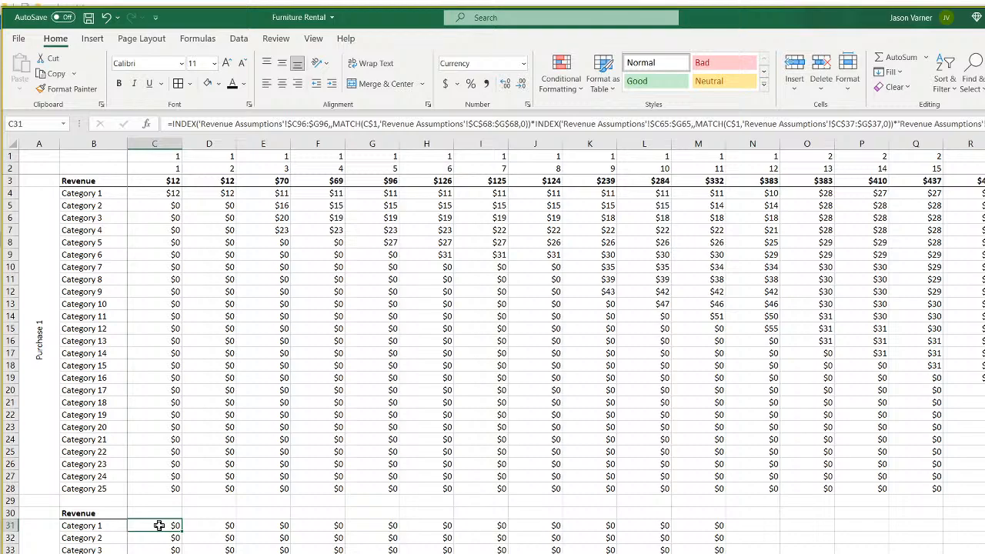
click(163, 195)
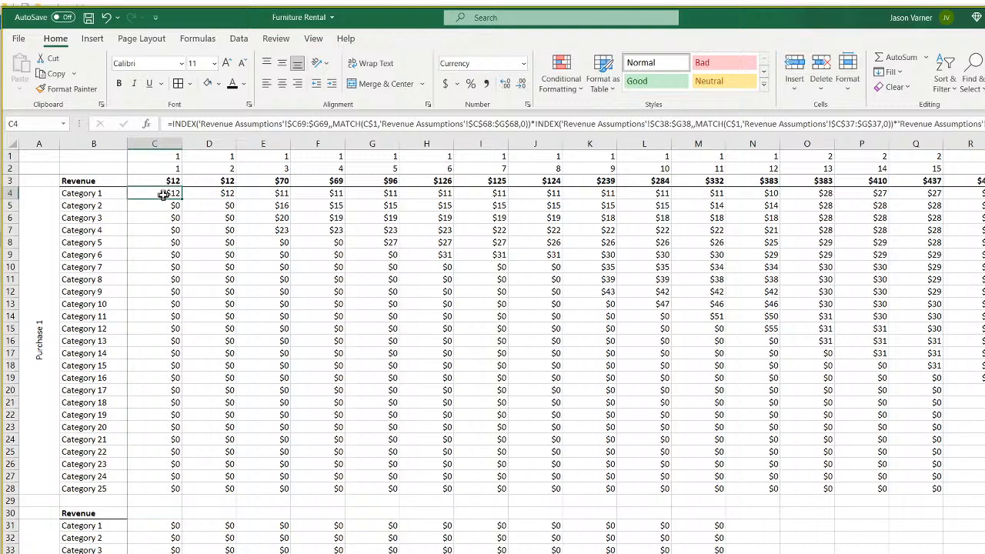
click(163, 525)
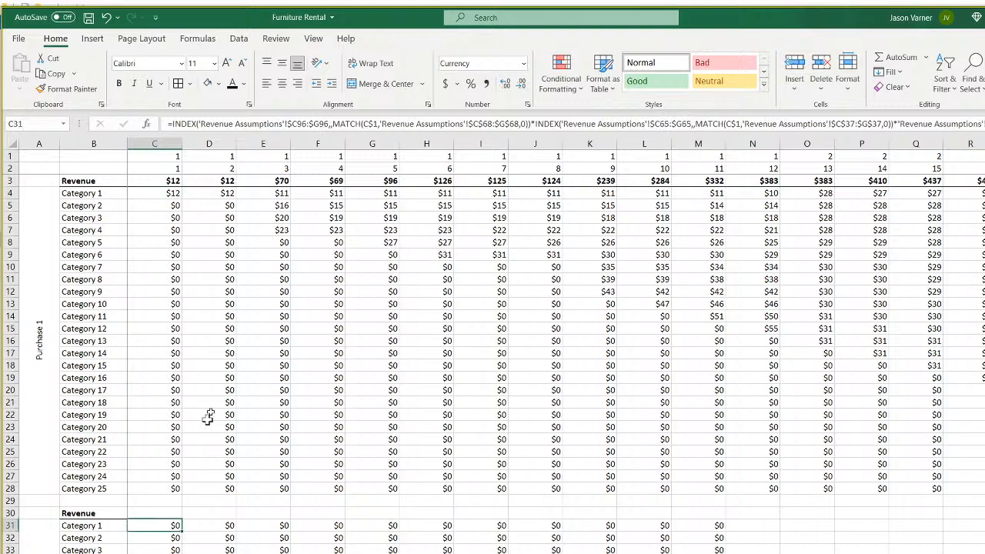
click(303, 121)
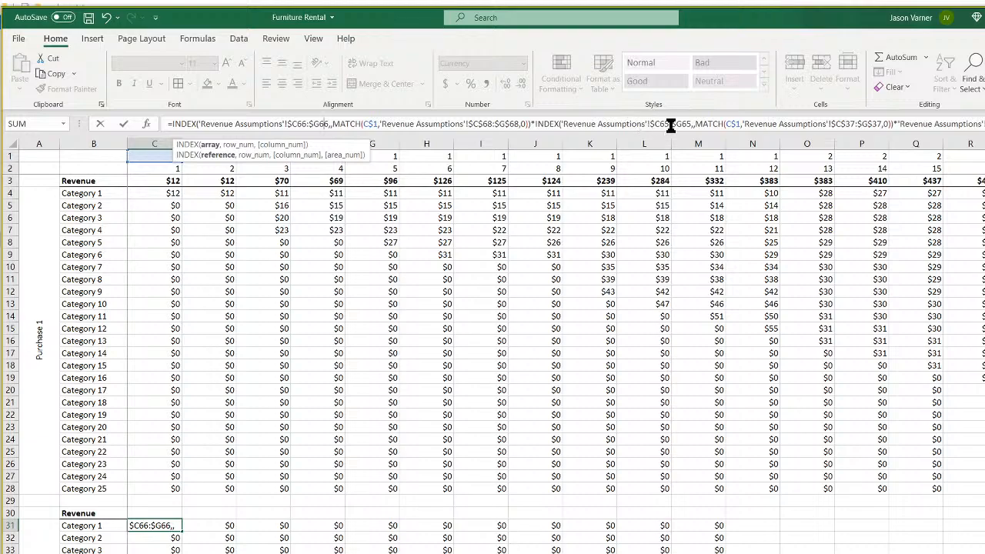
Change C31's utilization range from $C65:$G65 to $C38:$G38.
key(Escape)
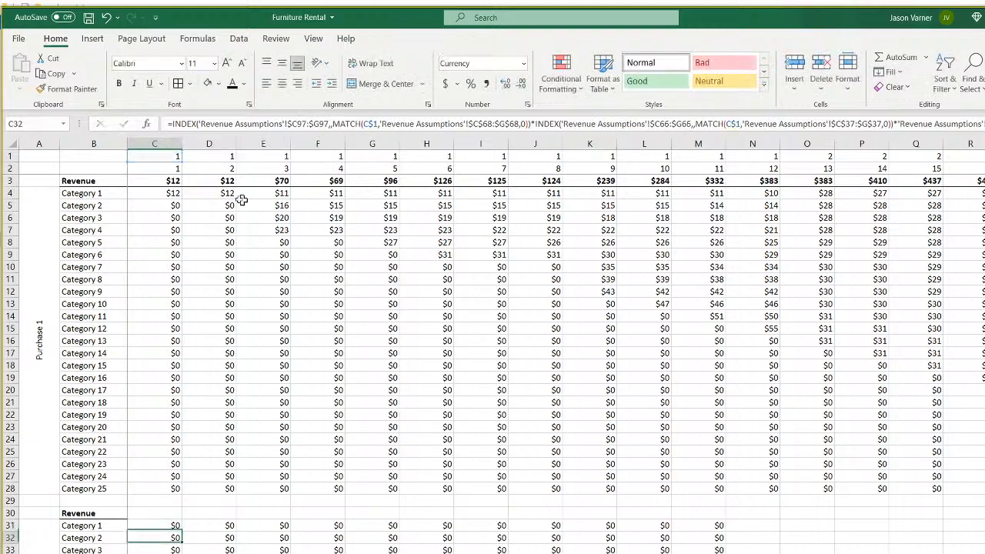
click(168, 192)
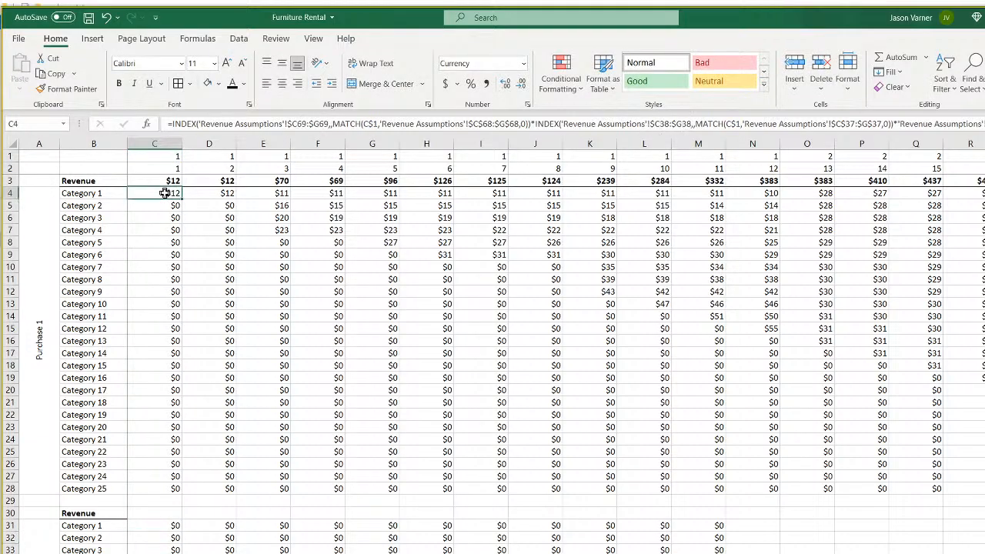
click(159, 524)
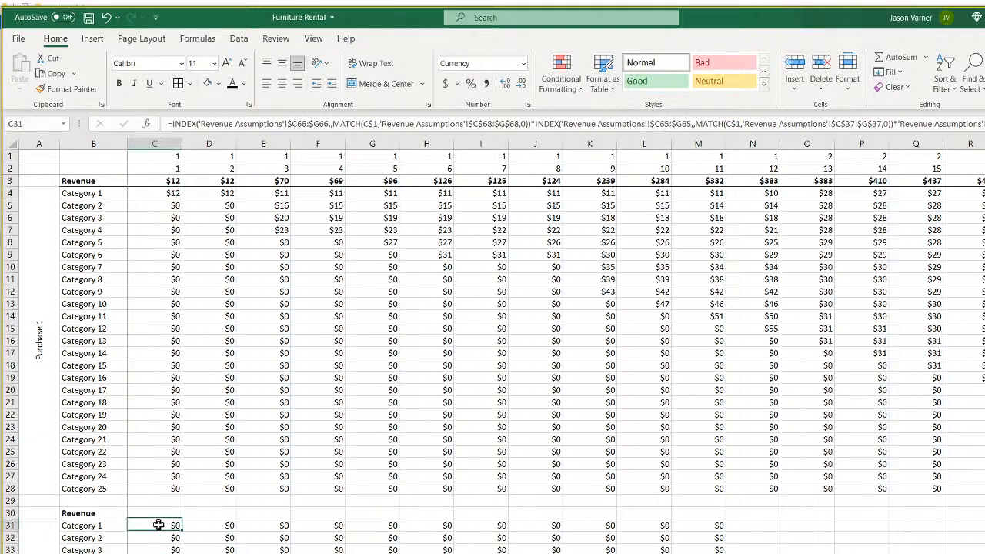
click(666, 124)
key(BackSpace)
key(BackSpace)
text(38)
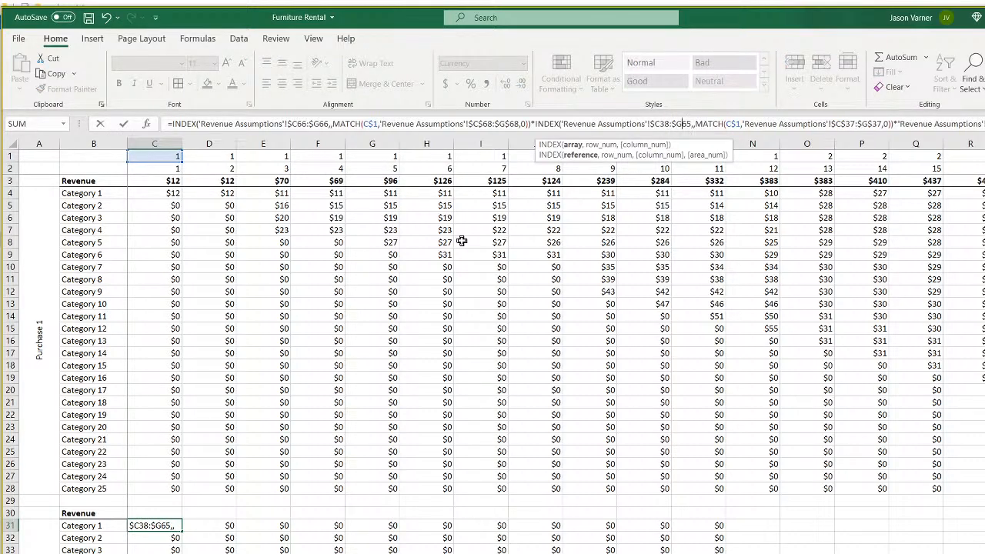
key(BackSpace)
key(BackSpace)
text(38)
key(Return)
Fill the corrected C31 formula across to N31 and check the result in E32.
click(170, 524)
drag(182, 531, 781, 553)
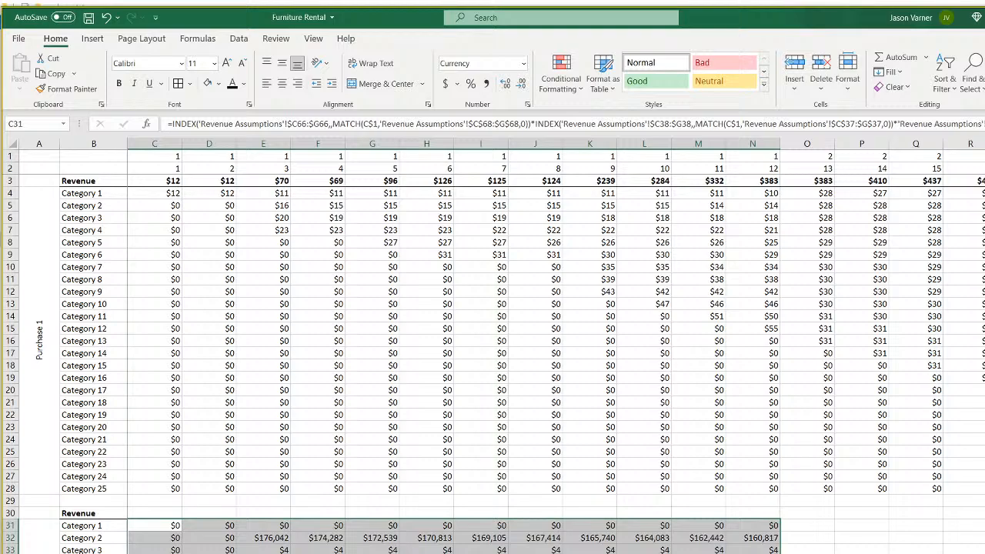
scroll(230, 537, down, 4)
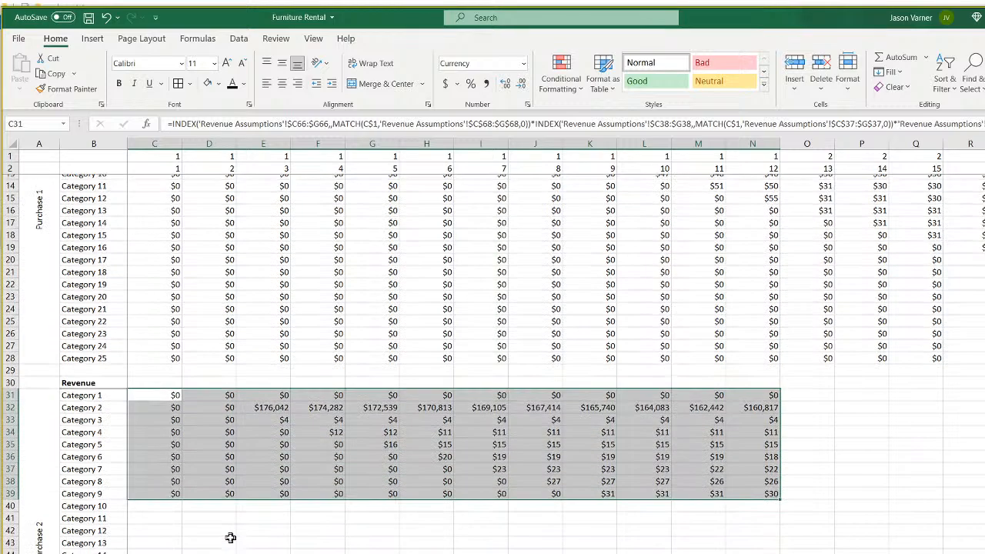
click(275, 398)
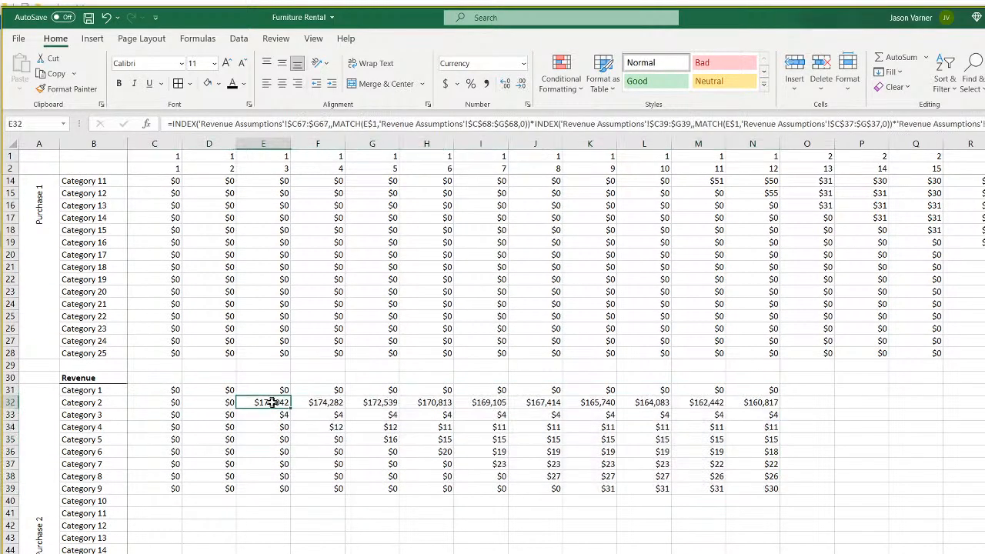
Trace E32's precedents to the Purchase 2 date, cost and units cells F7, G7, H7.
key(ctrl+bracketleft)
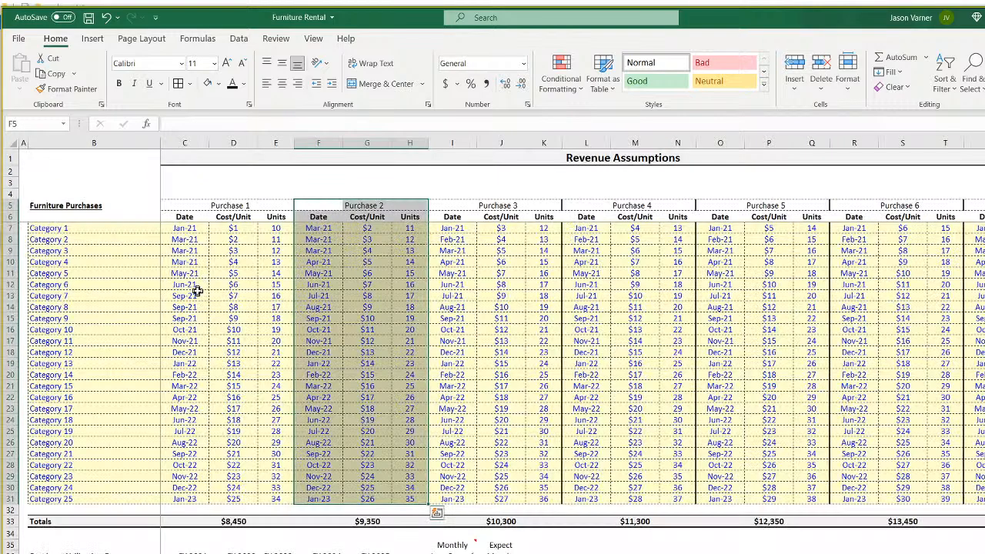
click(324, 229)
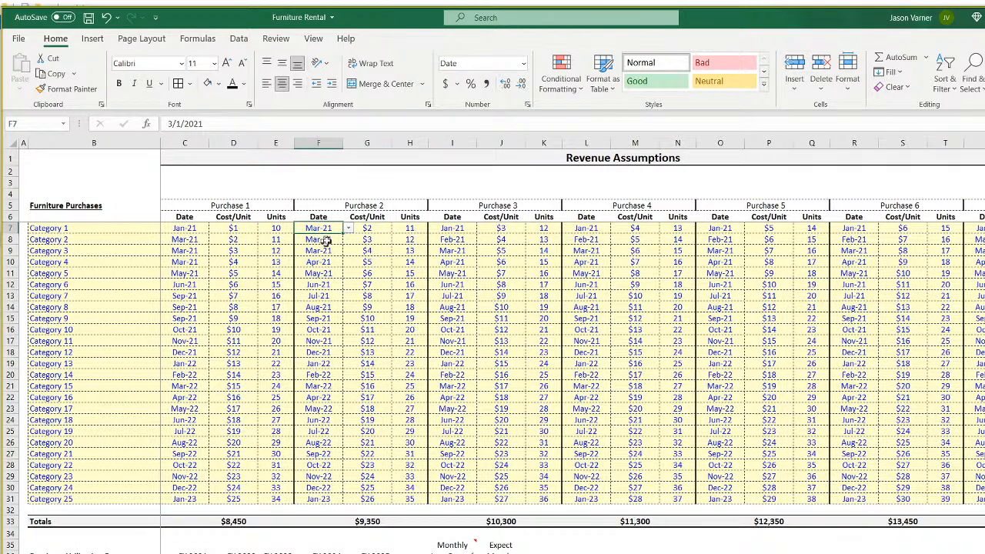
click(369, 228)
click(410, 229)
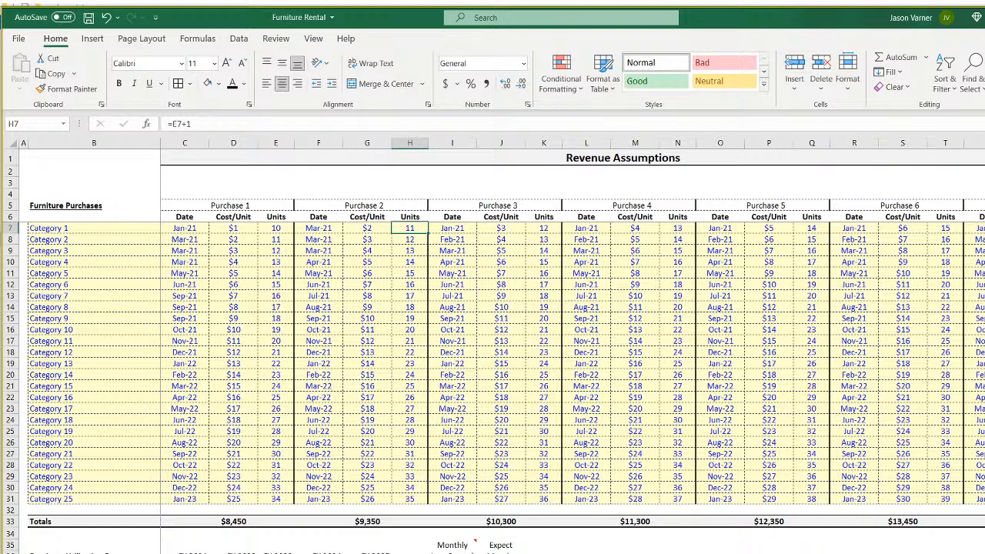
Start the Q39 check formula multiplying cost G7, units H7 and working days C97.
text(=)
click(373, 230)
text(*)
click(408, 228)
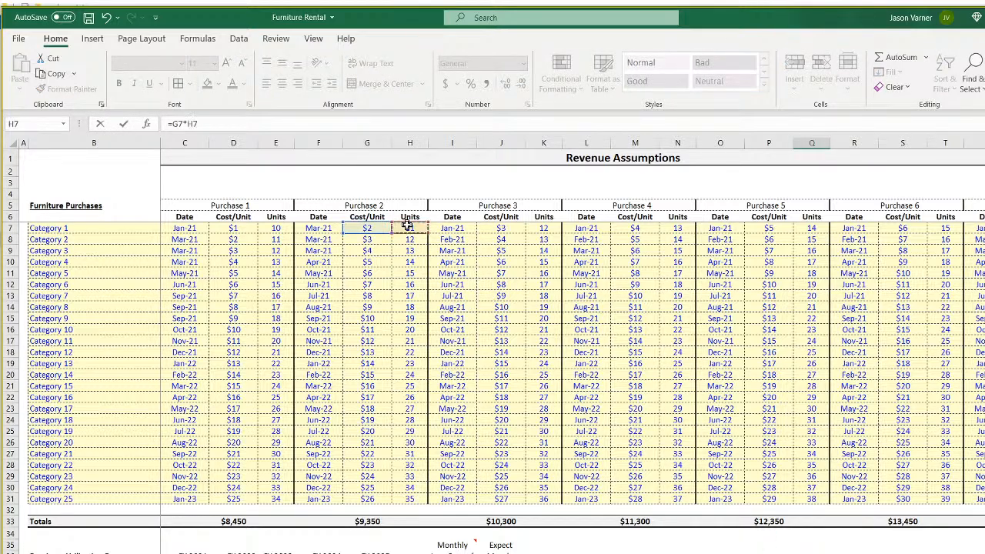
text(*)
scroll(372, 514, down, 11)
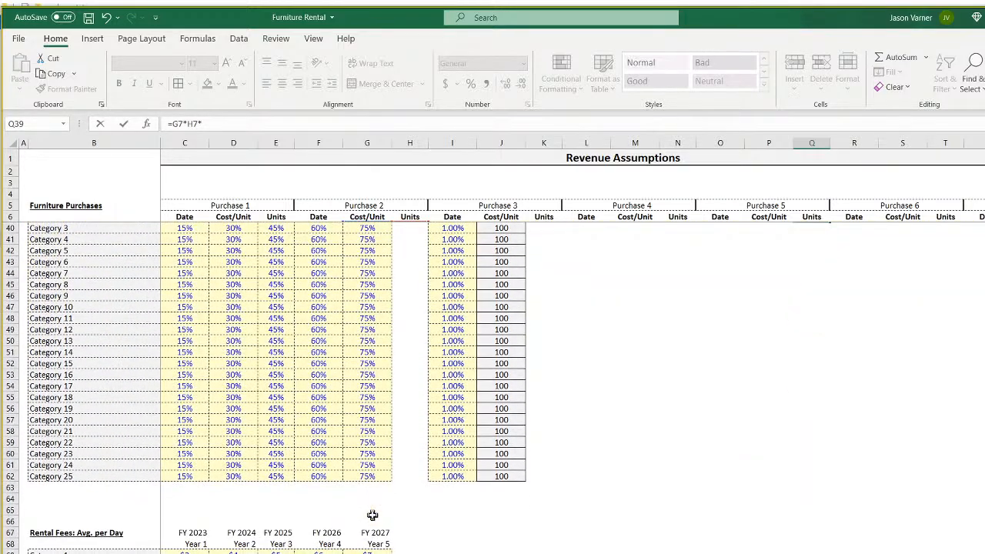
scroll(373, 515, down, 11)
click(184, 499)
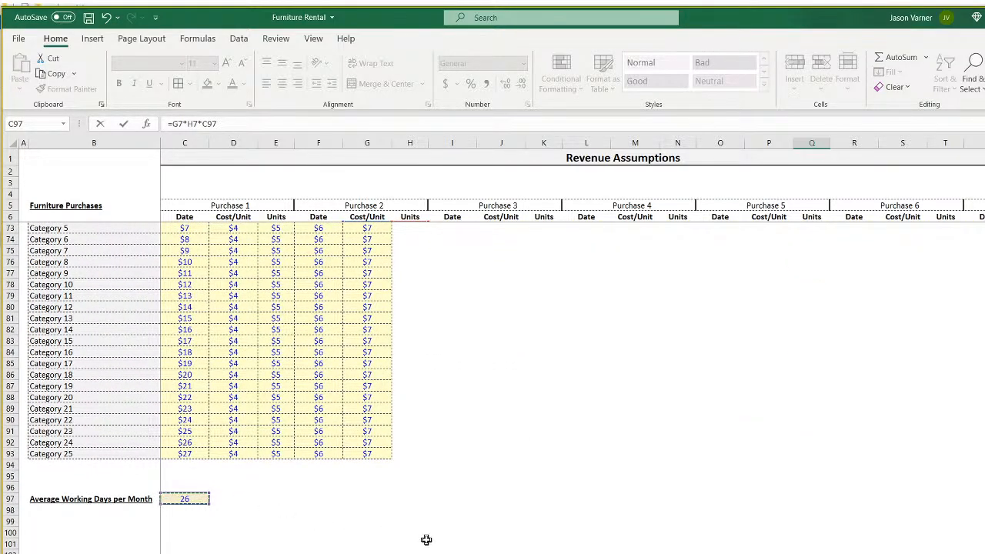
Extend the Q39 formula with the Category 1 utilization in C38.
text(*)
scroll(439, 542, up, 16)
scroll(443, 529, down, 1)
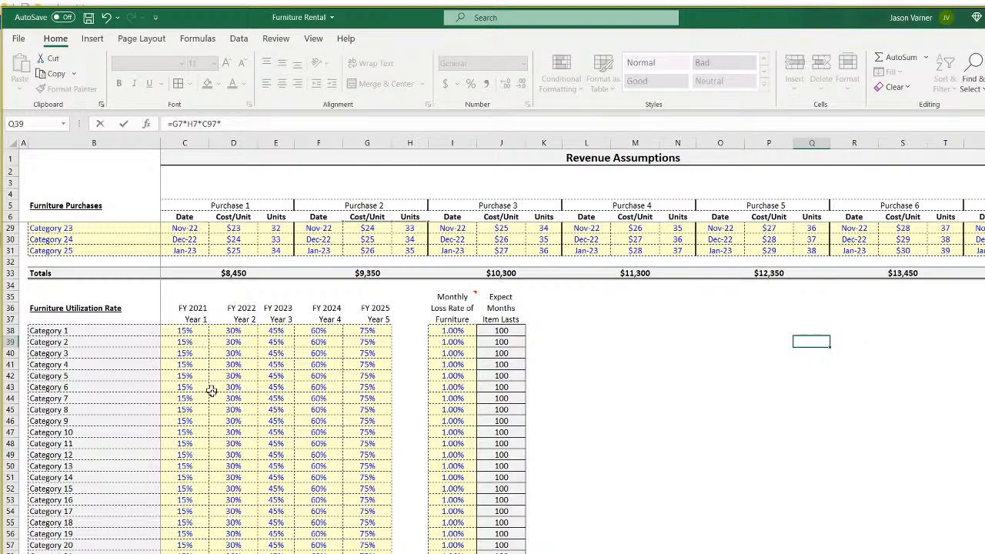
scroll(220, 407, up, 7)
scroll(225, 438, down, 4)
click(200, 454)
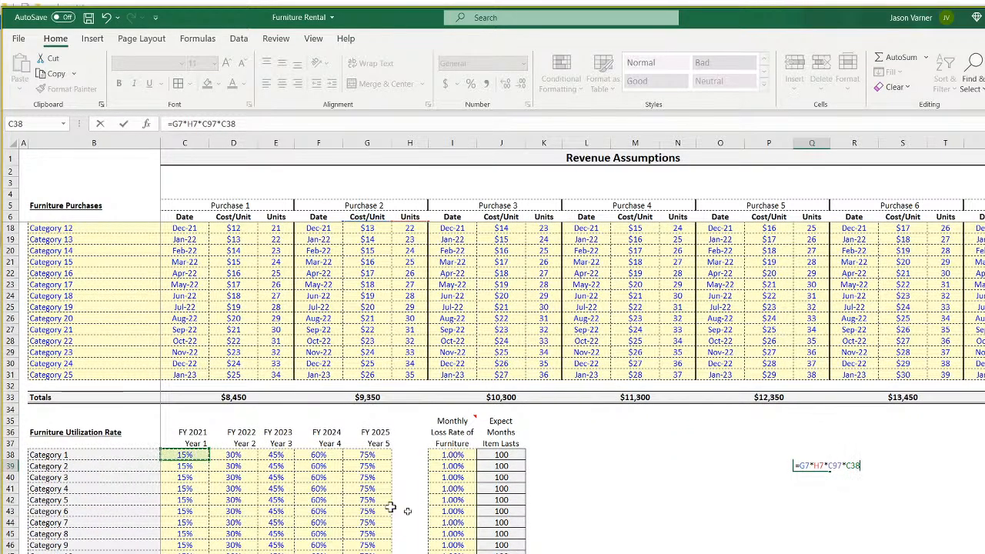
text(*)
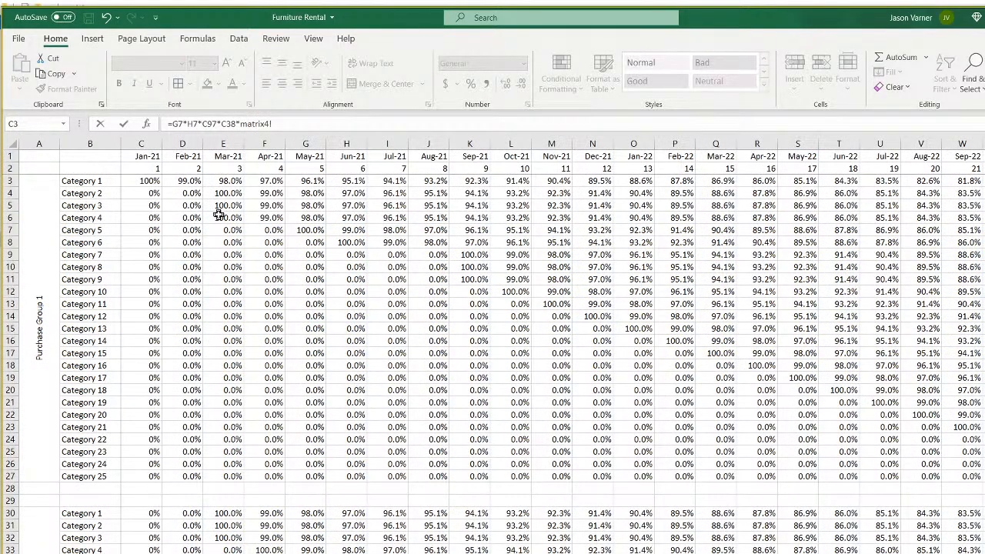
Finish the formula with a matrix-sheet cell reference and save the workbook.
key(ctrl+Page_Down)
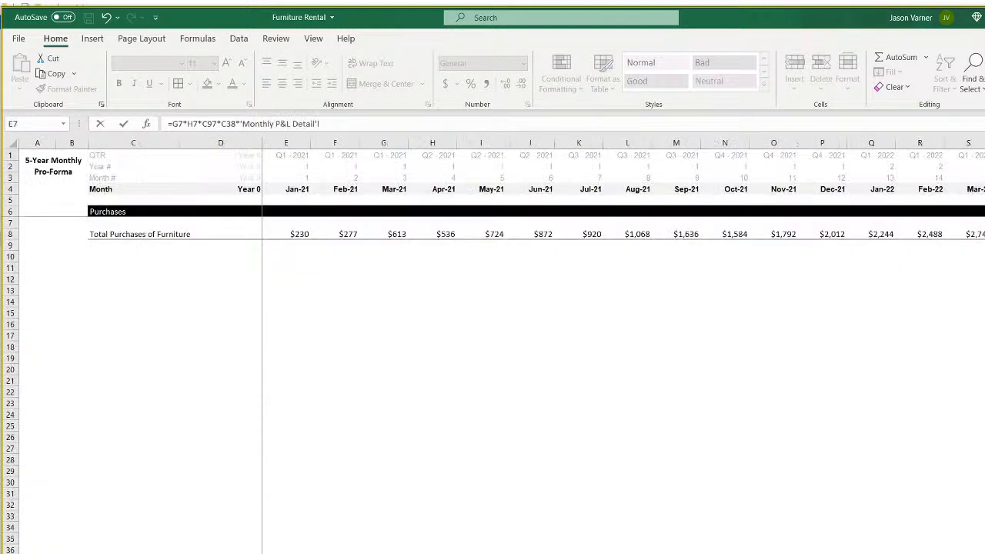
key(ctrl+Page_Down)
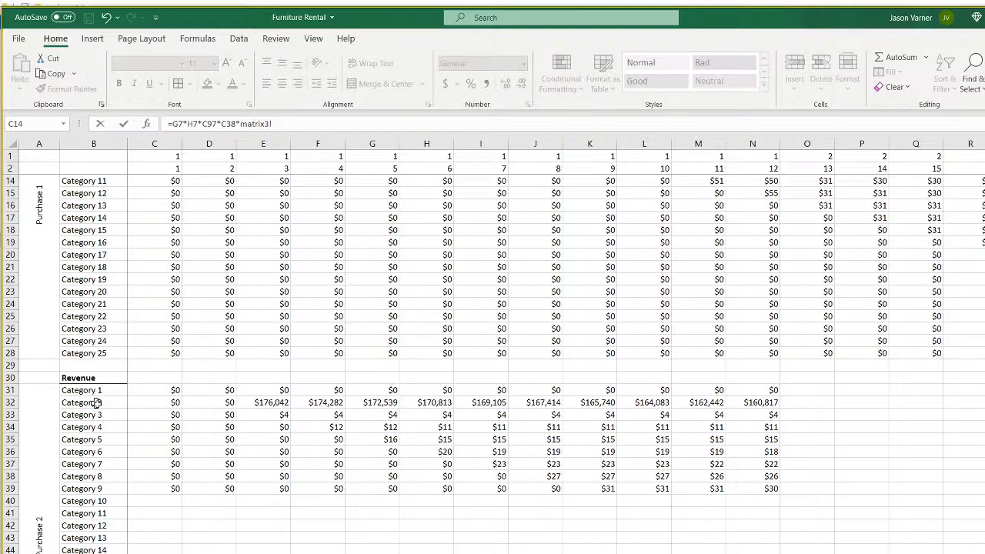
key(ctrl+Page_Down)
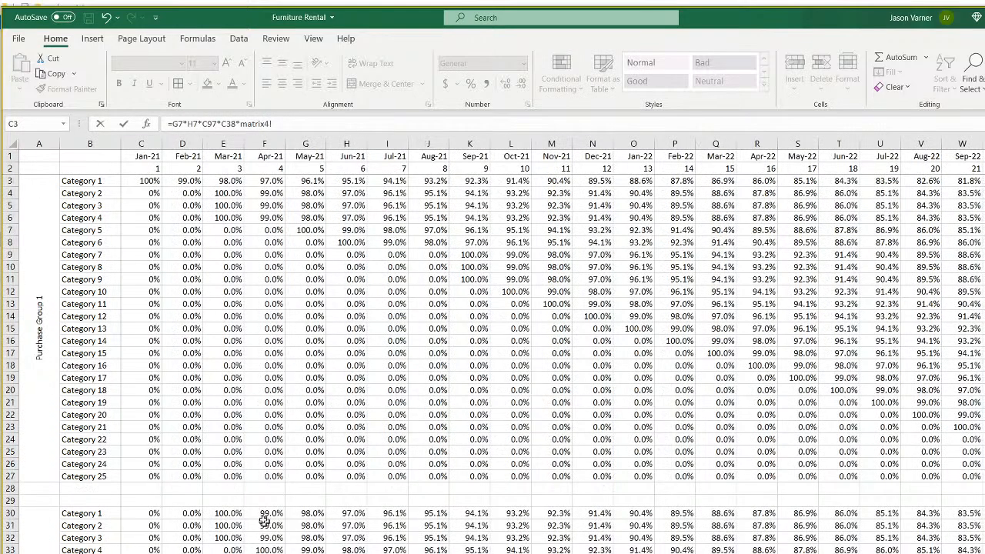
scroll(264, 527, down, 4)
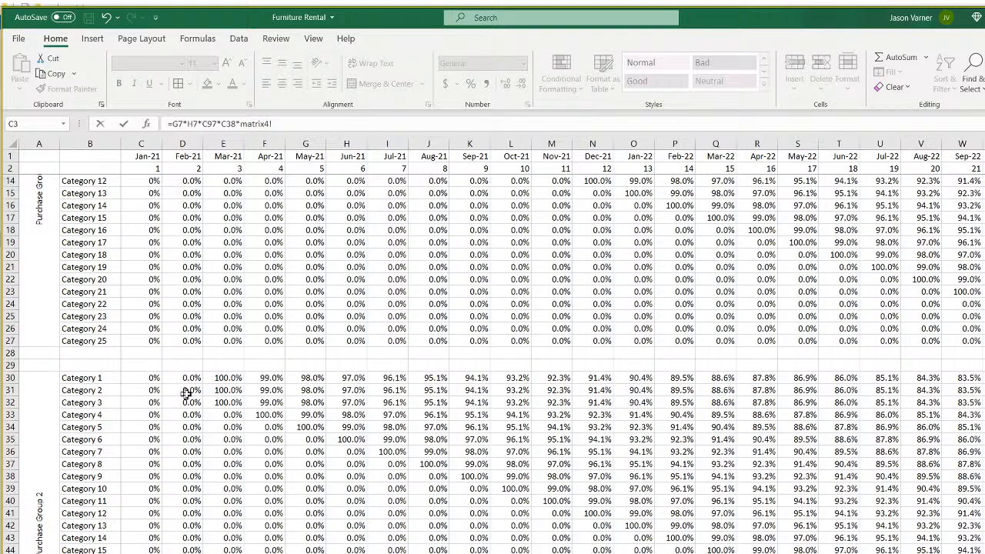
click(226, 390)
key(ctrl+Page_Up)
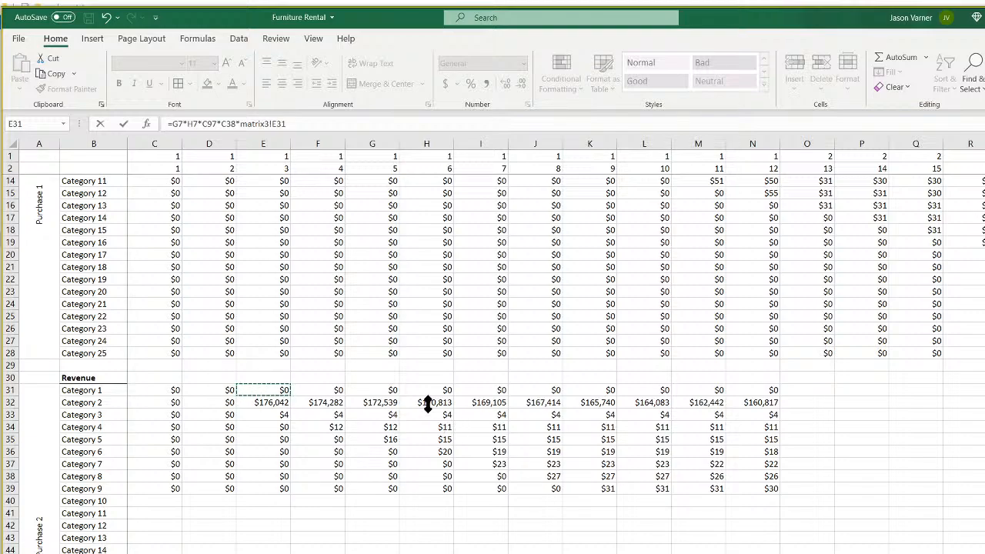
key(Return)
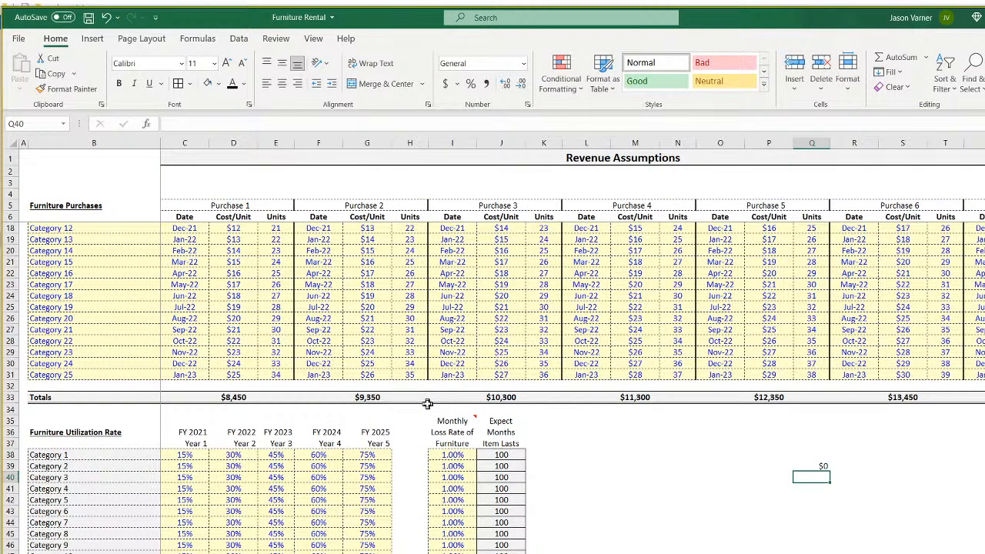
click(87, 20)
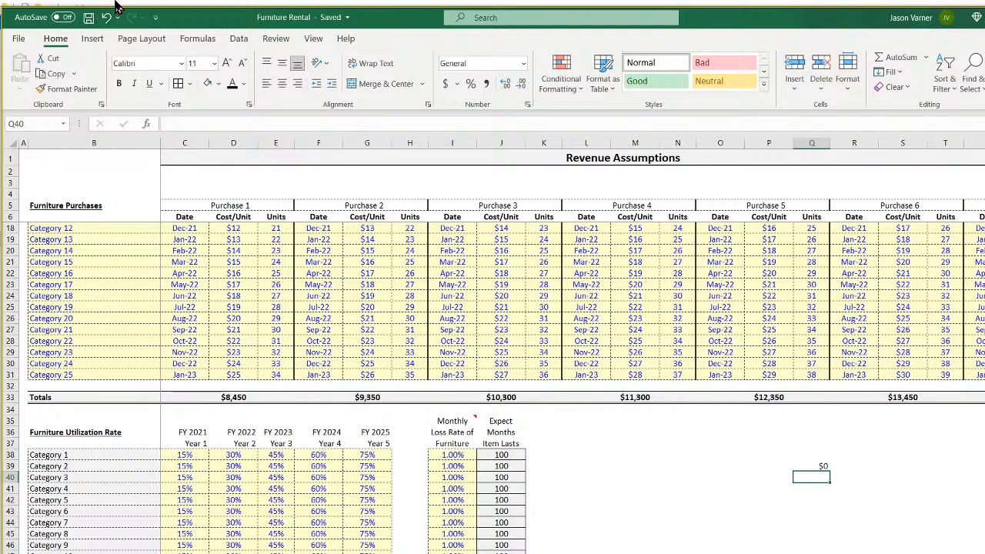
Replace Q39's matrix3!E31 reference with matrix4!E30, giving $86.
click(820, 467)
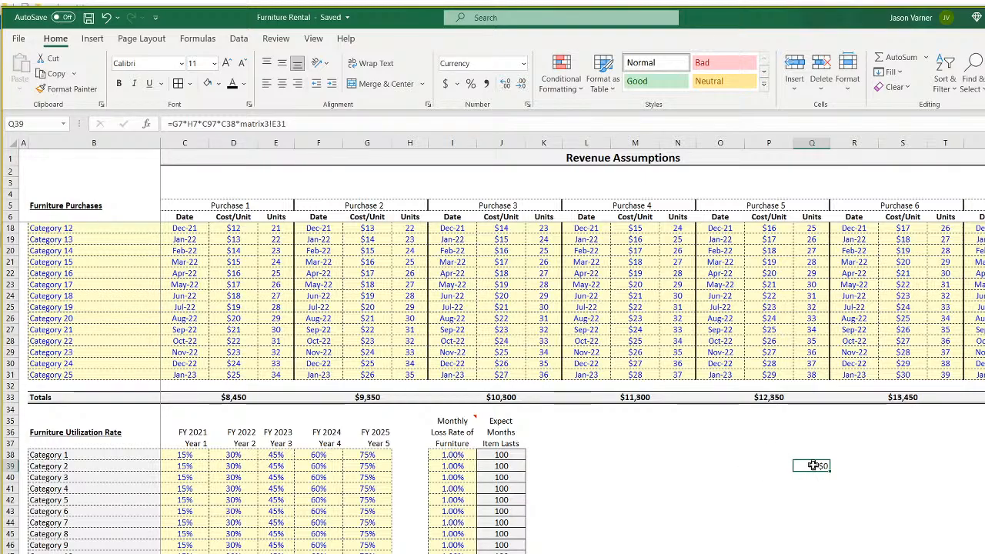
double_click(814, 466)
scroll(633, 411, up, 4)
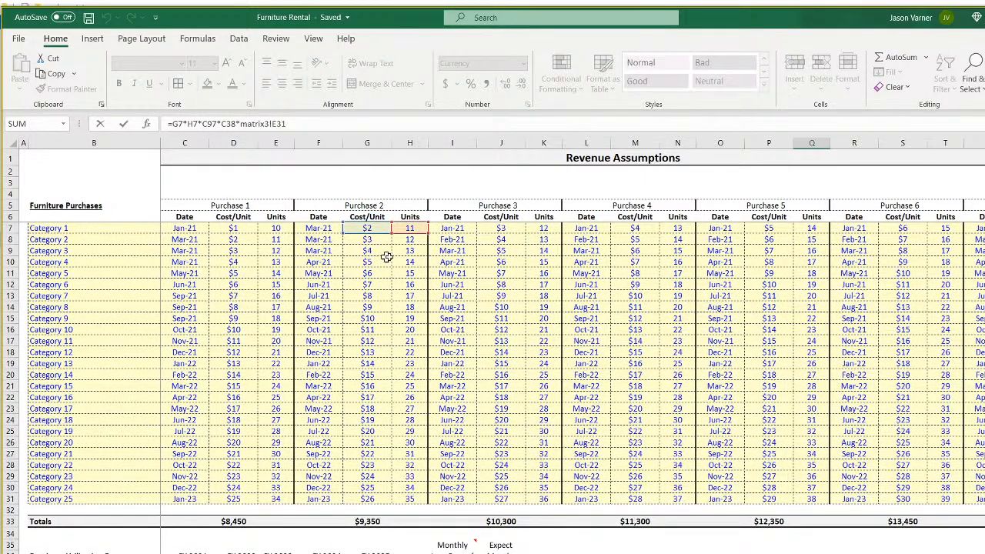
scroll(367, 467, down, 20)
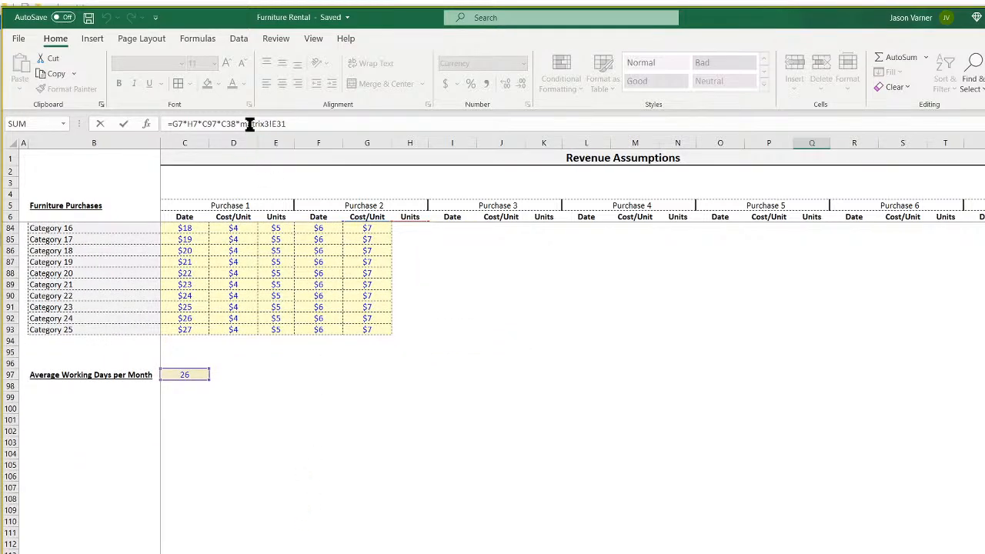
drag(242, 124, 437, 131)
key(BackSpace)
click(353, 548)
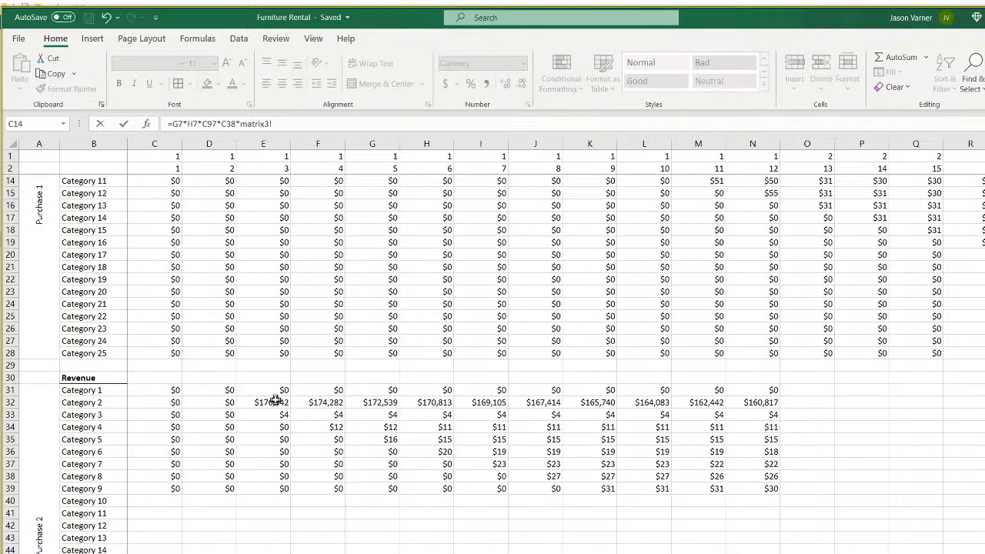
scroll(273, 400, up, 4)
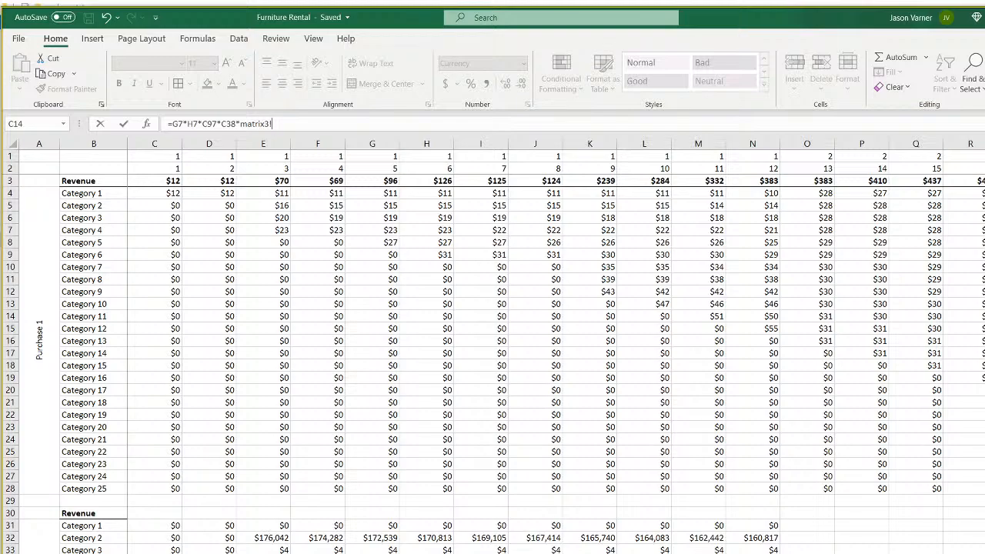
key(ctrl+Page_Down)
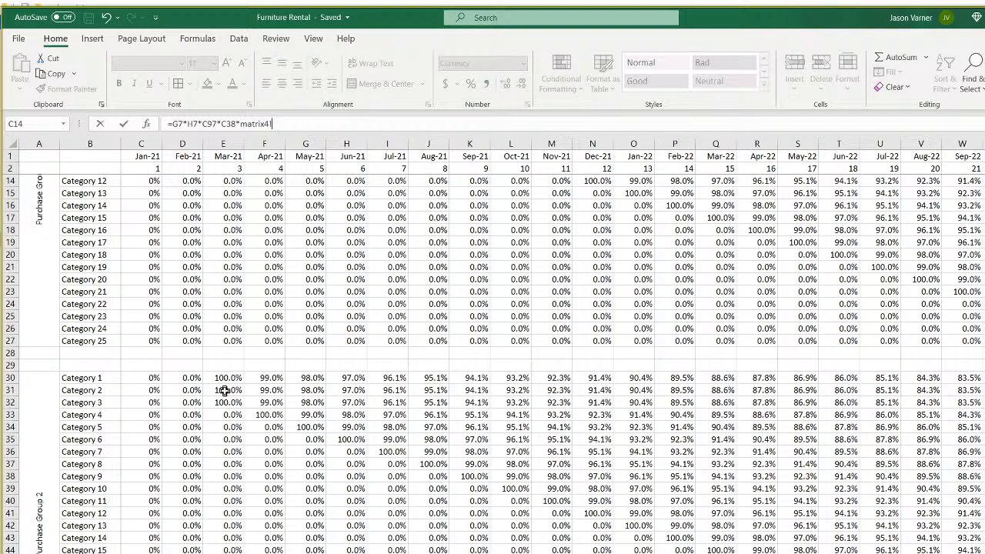
click(226, 378)
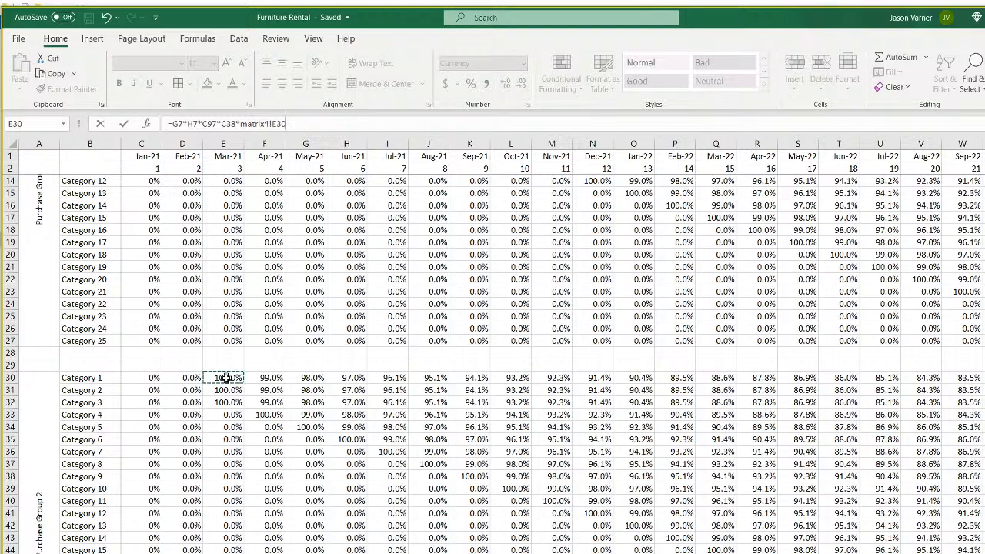
key(Return)
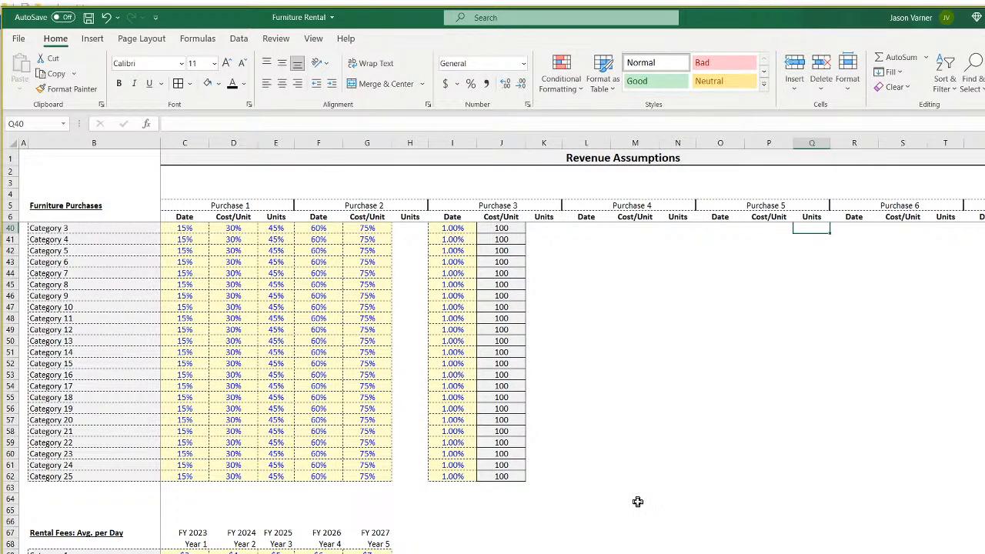
scroll(638, 501, up, 4)
click(817, 339)
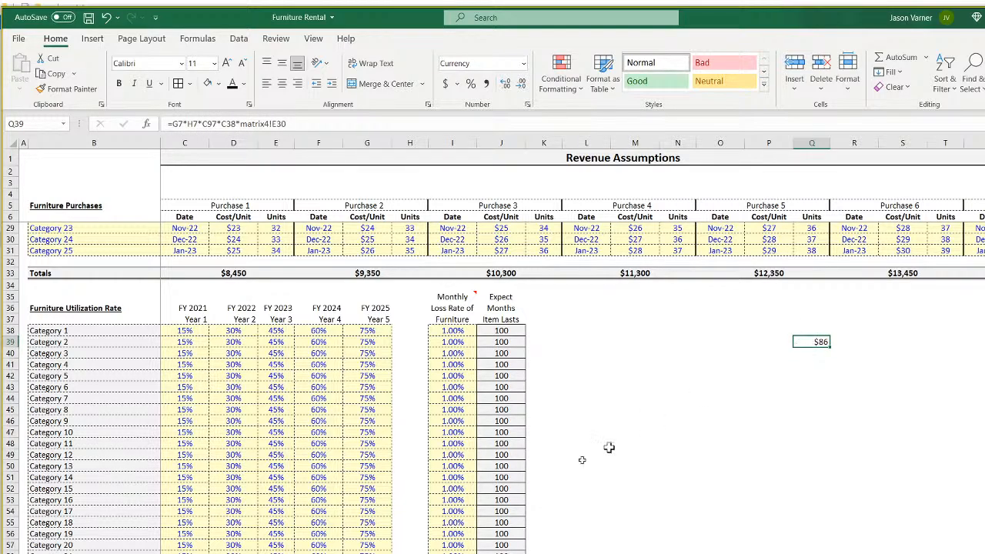
Review the rental fee in C69, the matrix formula in C30 and the C4 and C31 formulas.
key(ctrl+Page_Down)
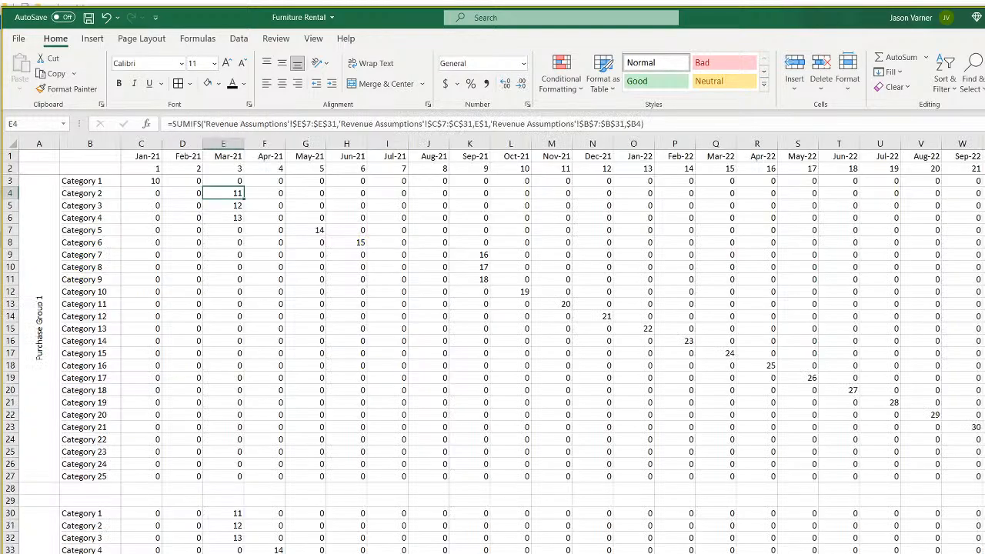
key(ctrl+Page_Down)
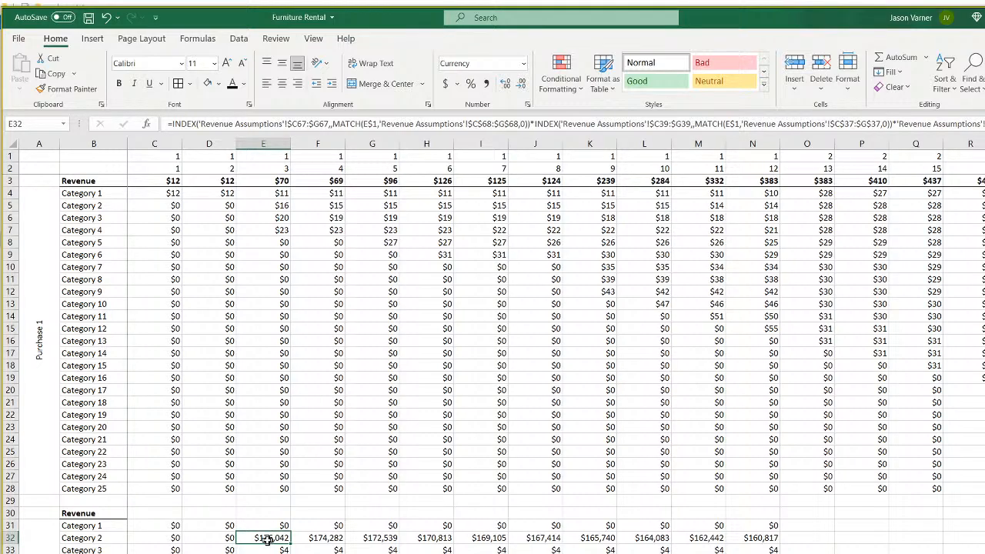
key(ctrl+Page_Up)
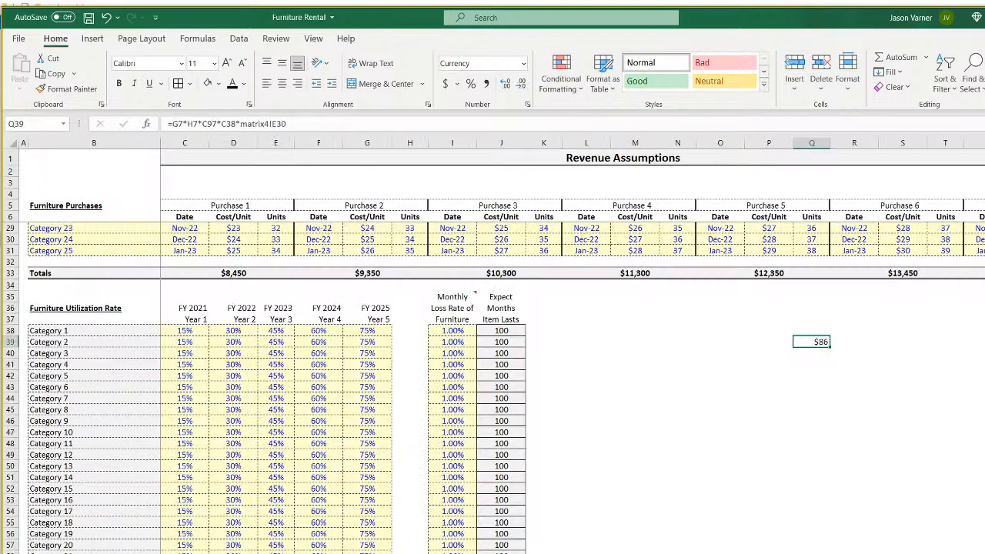
scroll(146, 471, down, 11)
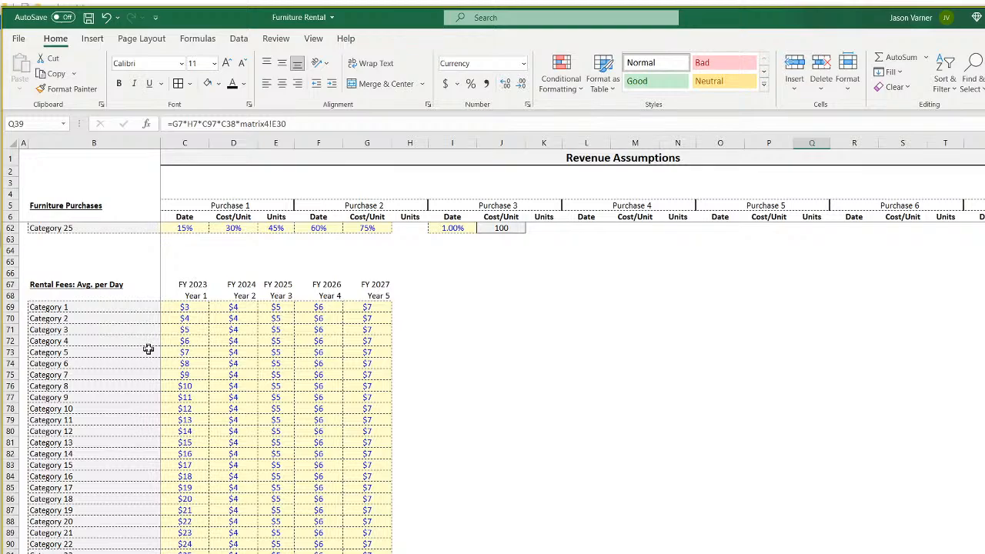
click(190, 309)
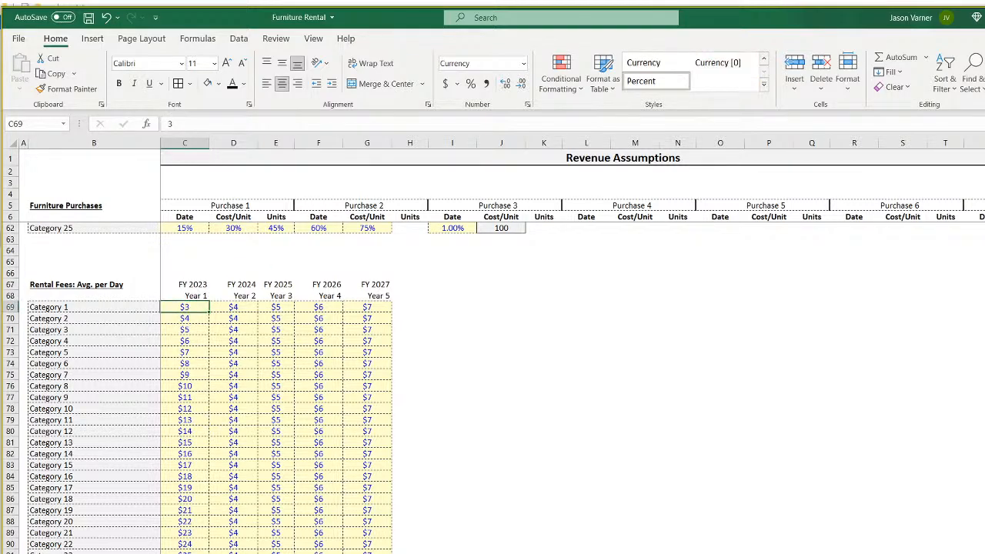
key(ctrl+Page_Down)
click(133, 377)
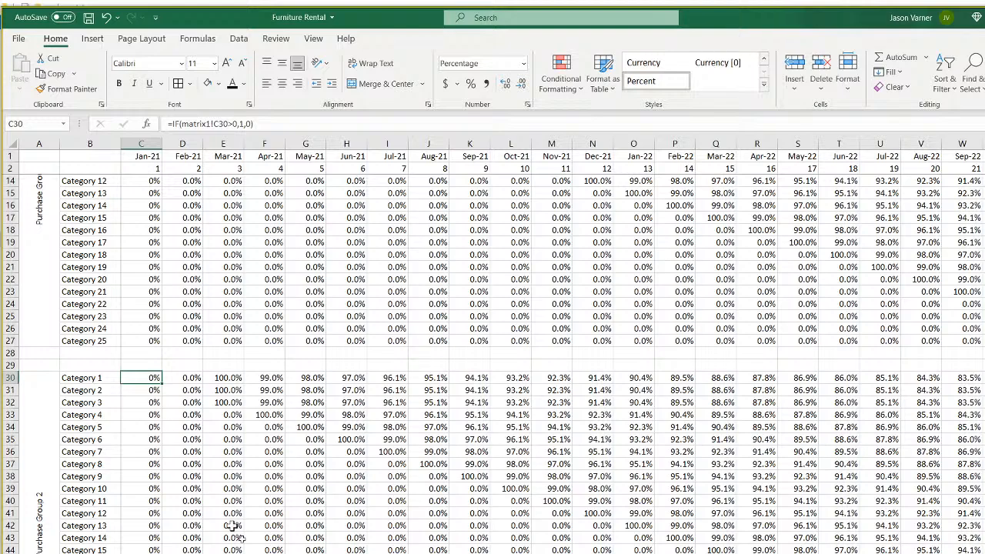
key(ctrl+Page_Down)
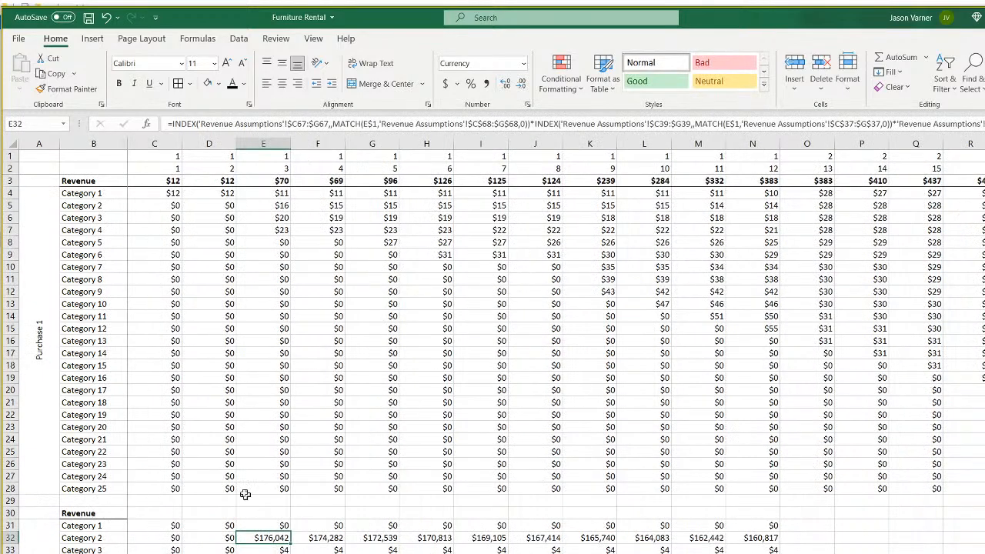
click(161, 191)
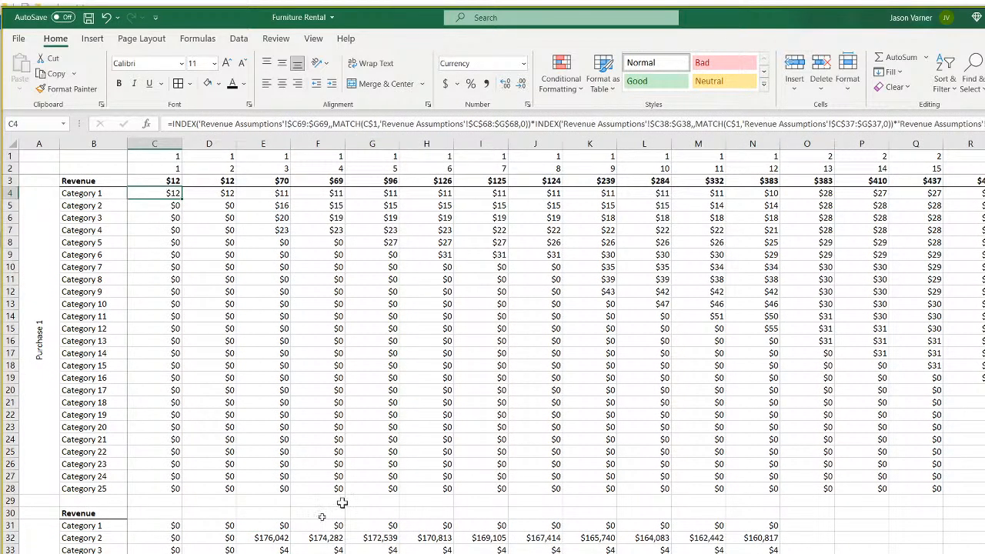
click(149, 525)
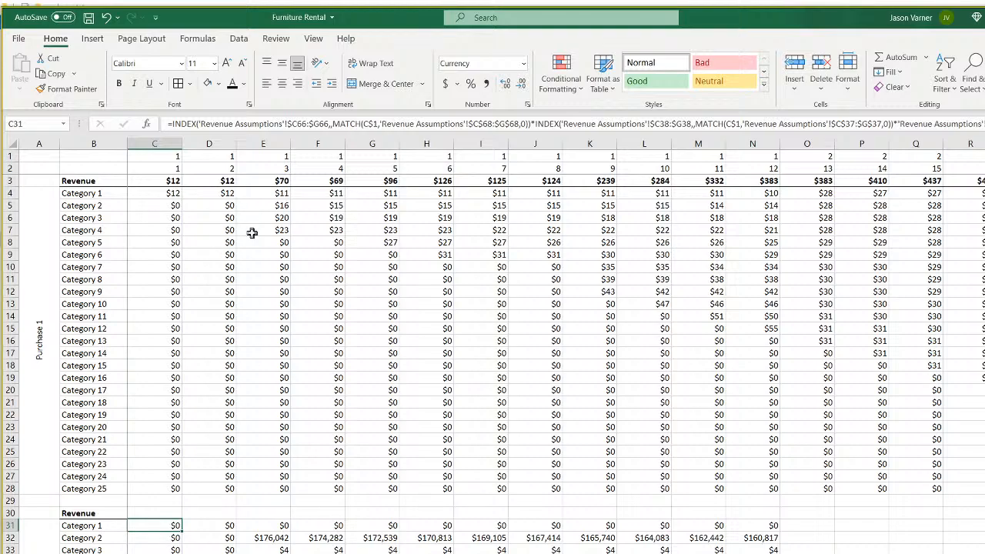
Change C31's rental-fee reference from $C66 to $C69.
click(306, 123)
key(BackSpace)
text(9)
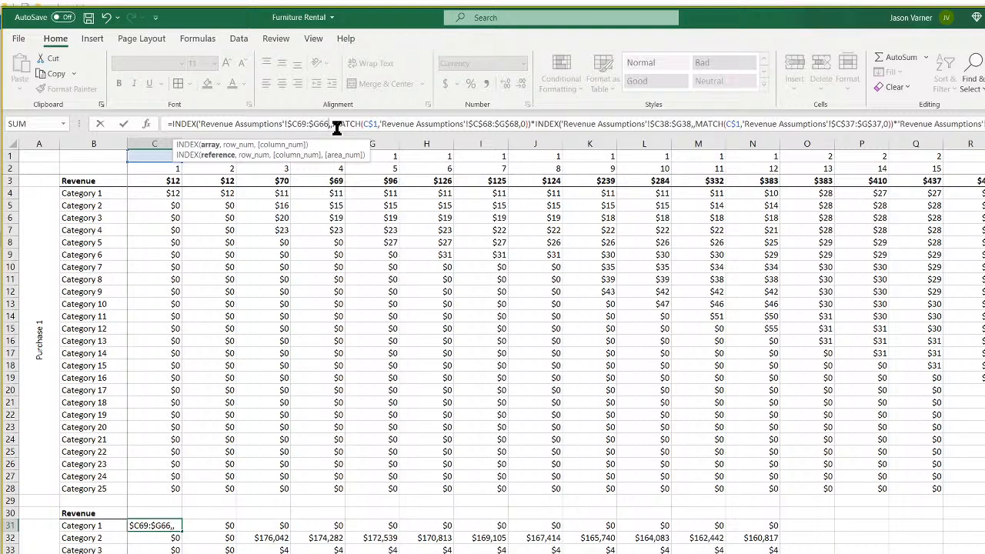
key(Return)
Fill the corrected C31 formula across to N31 and down the block, then verify copies like E32.
click(176, 526)
drag(182, 531, 791, 531)
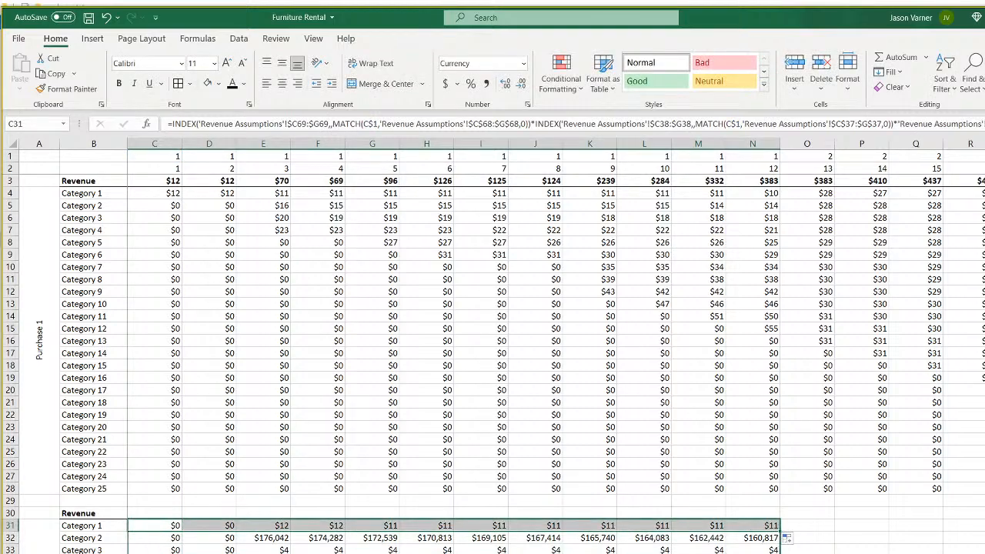
double_click(780, 531)
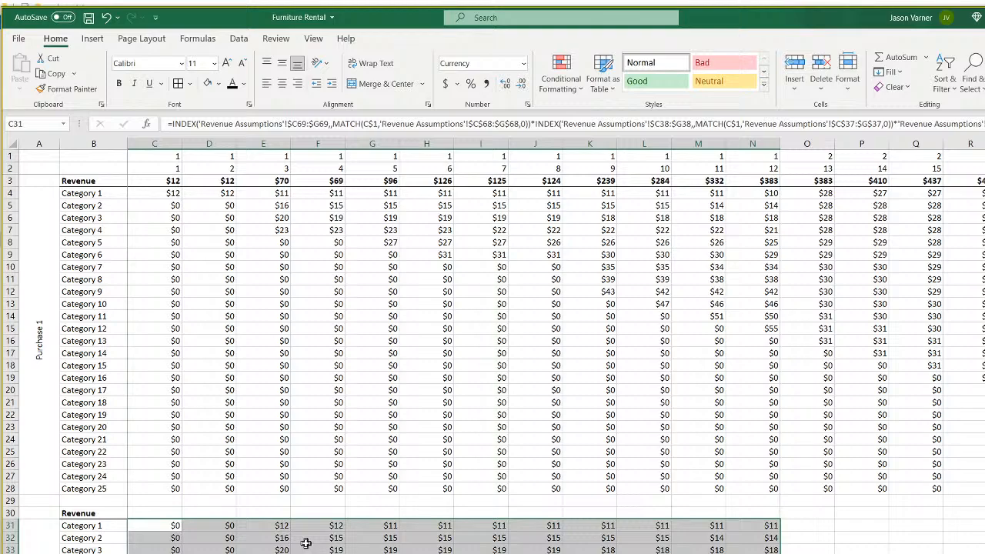
click(163, 526)
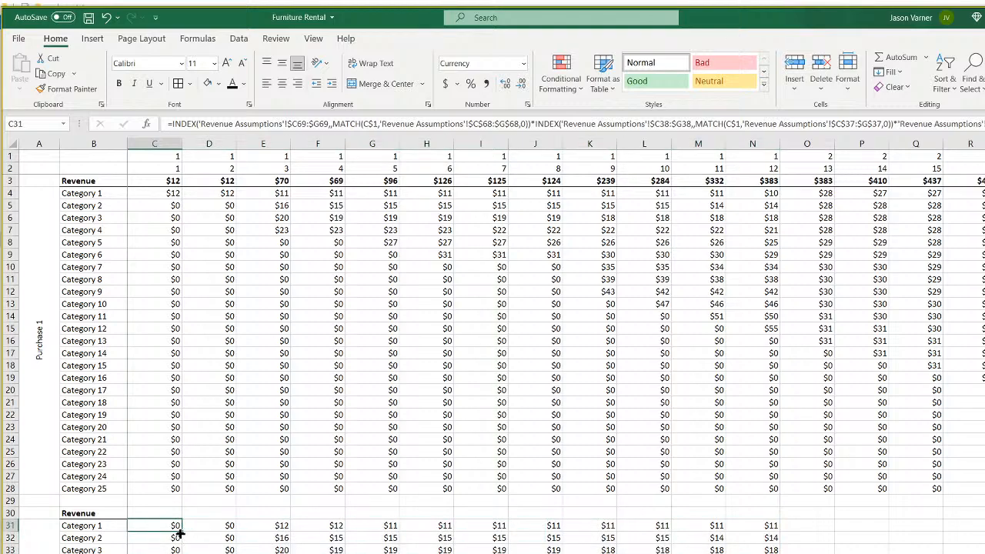
click(275, 526)
click(279, 539)
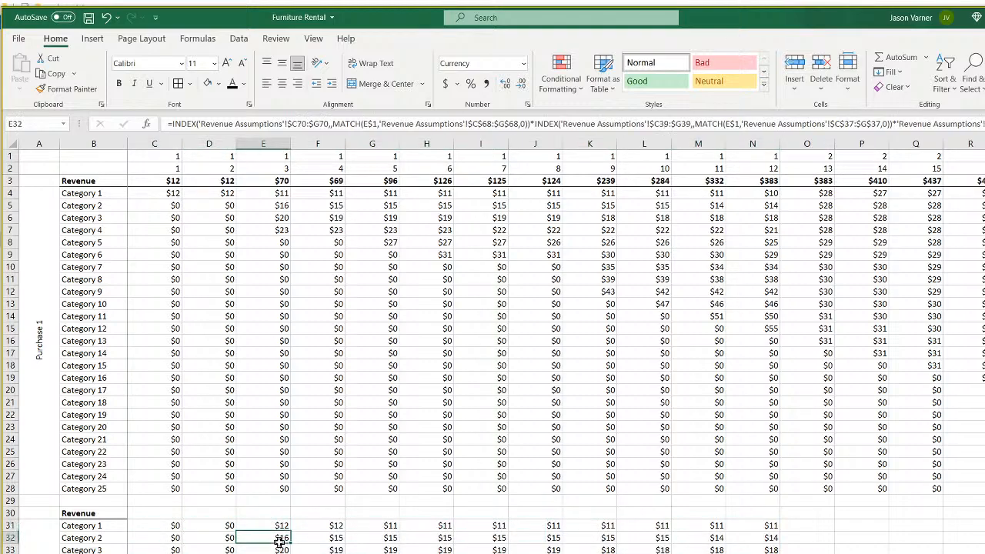
click(169, 194)
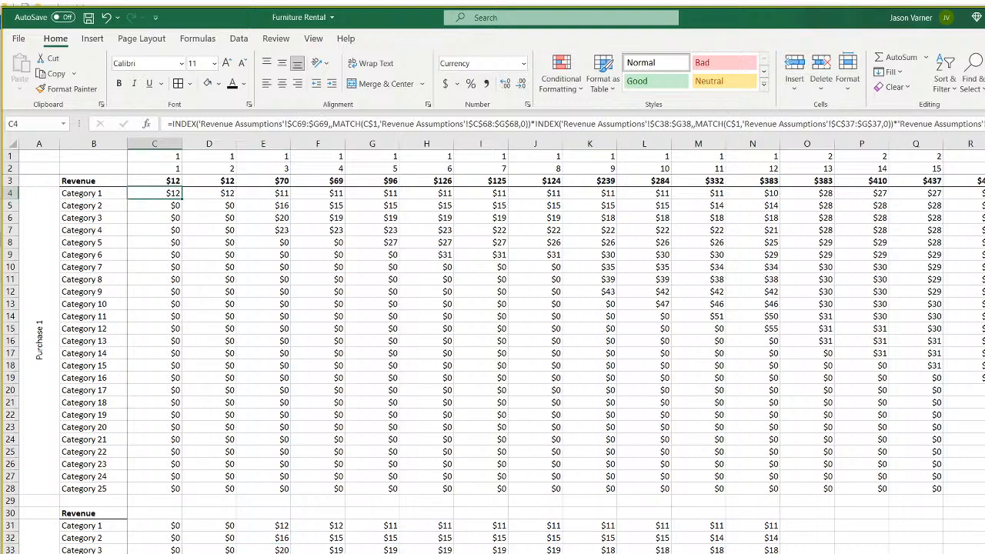
key(ctrl+Page_Up)
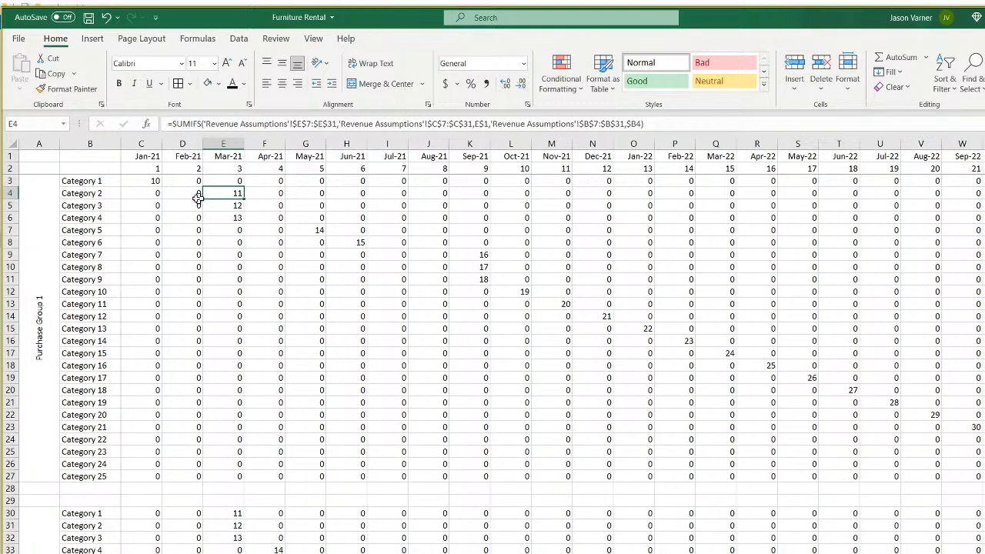
Inspect C3's SUMIFS formula, then draft and discard an E7*D7 formula in Q39.
click(149, 181)
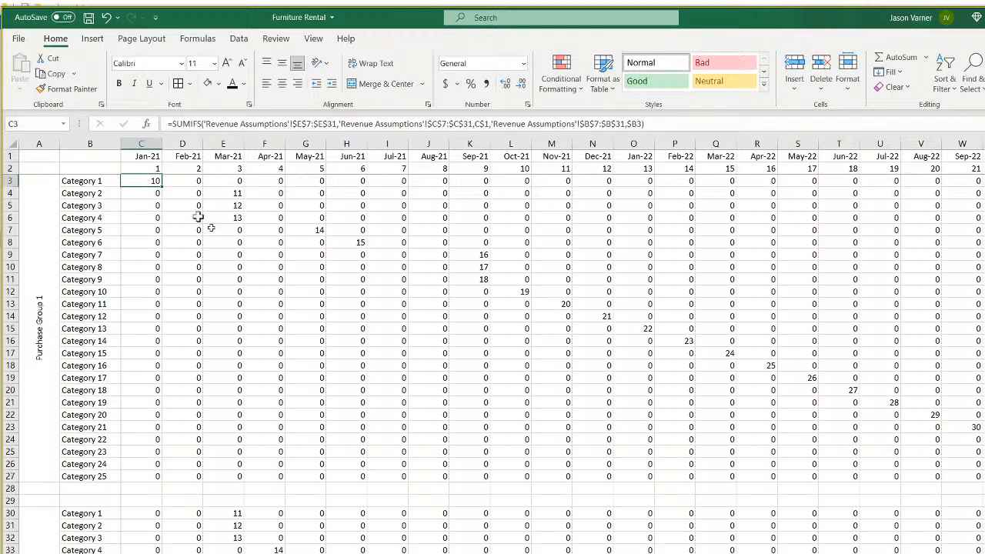
key(ctrl+Page_Up)
key(ctrl+Page_Up)
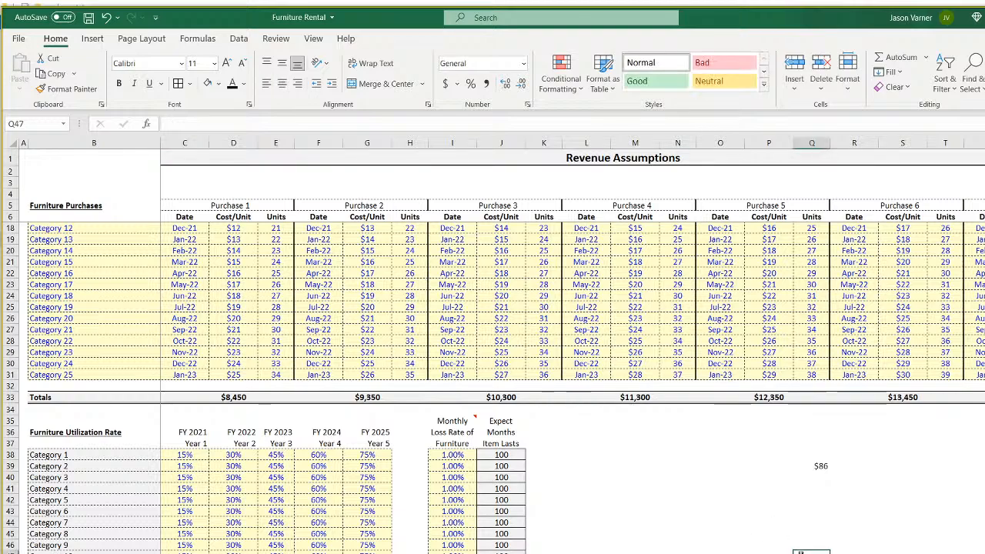
click(816, 465)
text(=)
scroll(715, 531, up, 4)
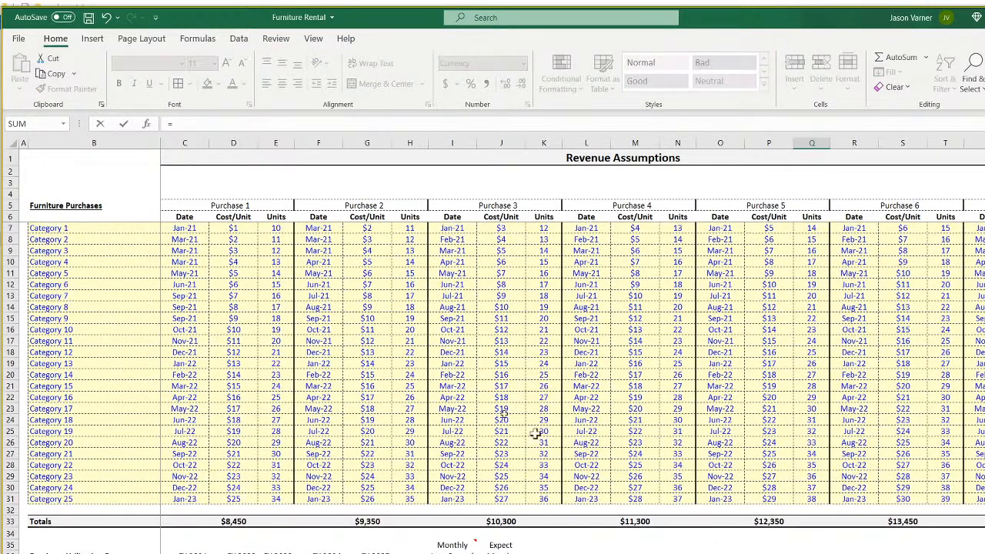
click(276, 228)
text(*)
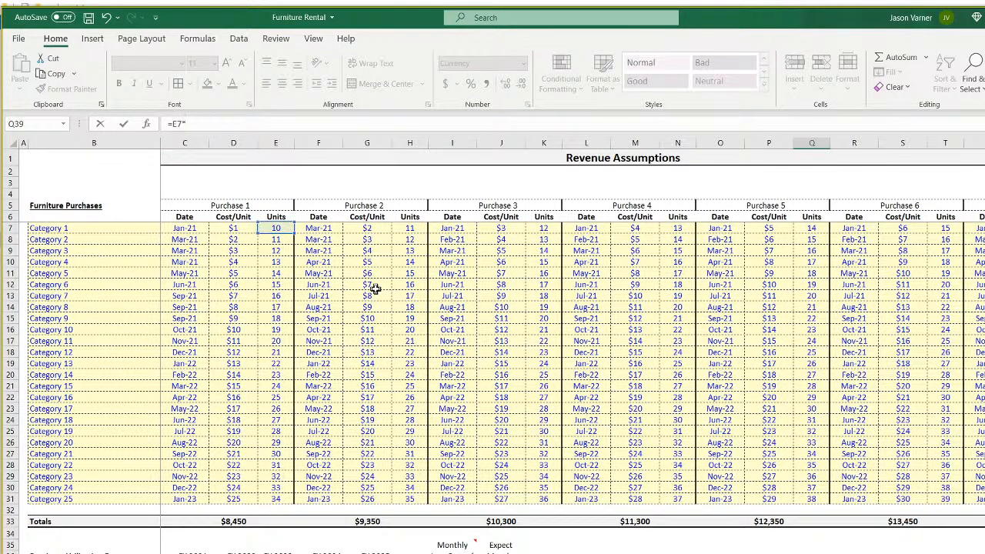
click(244, 231)
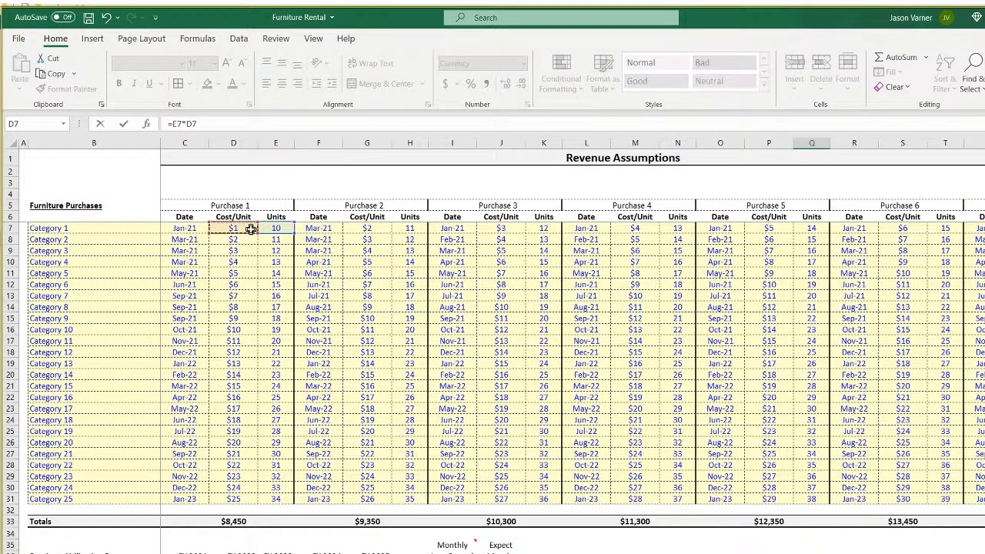
drag(222, 125, 121, 123)
key(BackSpace)
Enter =E7*C97*C69*C38 in Q39, returning $117.
text(=)
click(276, 229)
text(*)
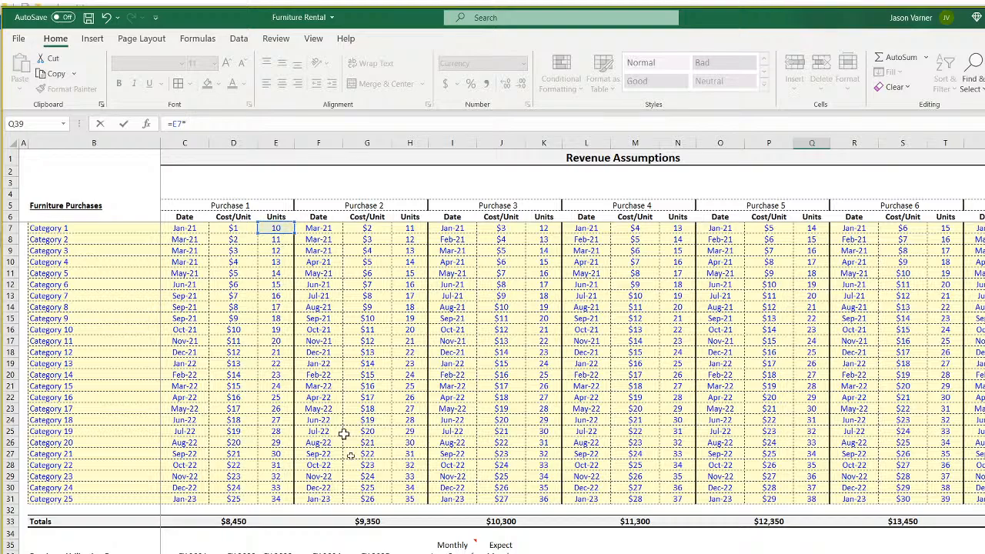
scroll(357, 474, down, 15)
scroll(357, 475, down, 11)
click(189, 375)
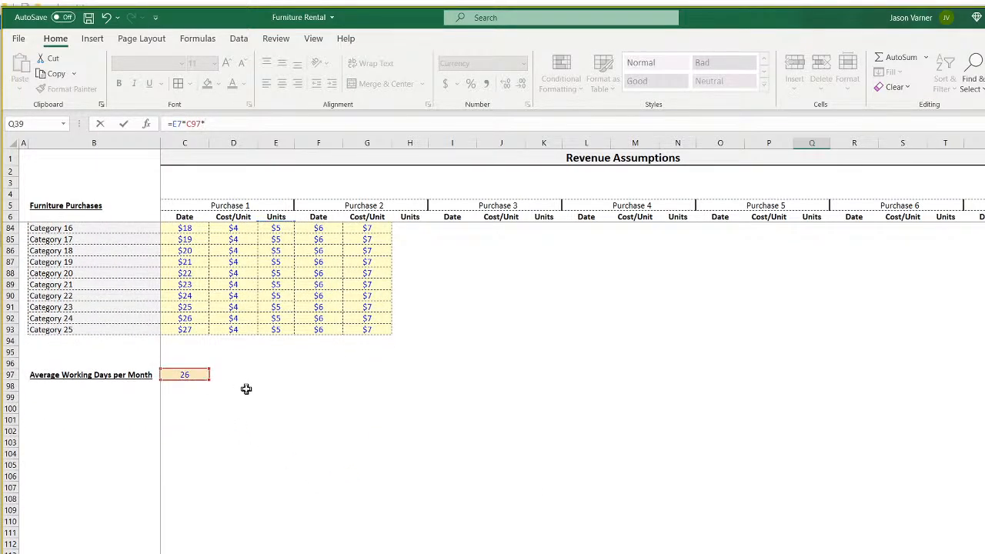
scroll(246, 388, up, 11)
text(*)
click(186, 431)
text(*)
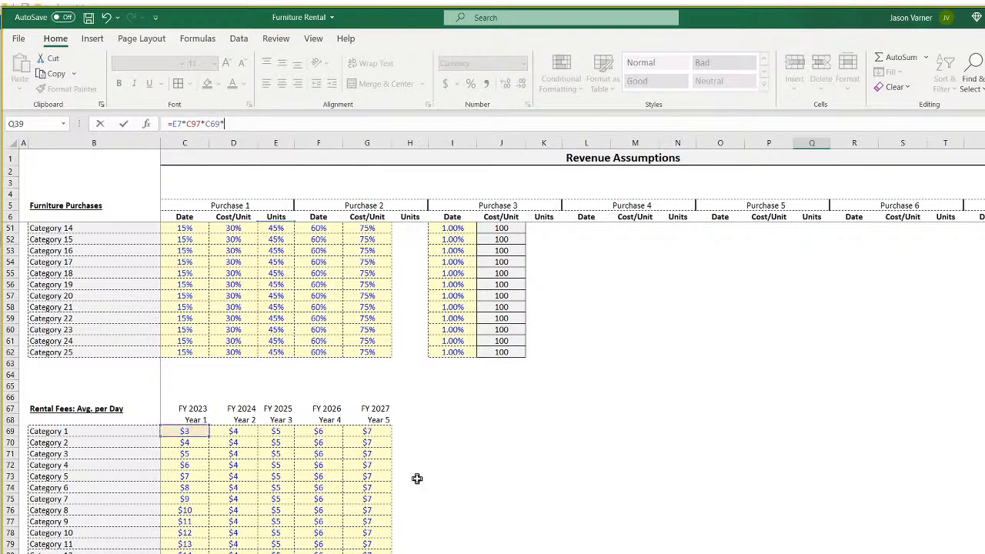
scroll(418, 480, up, 7)
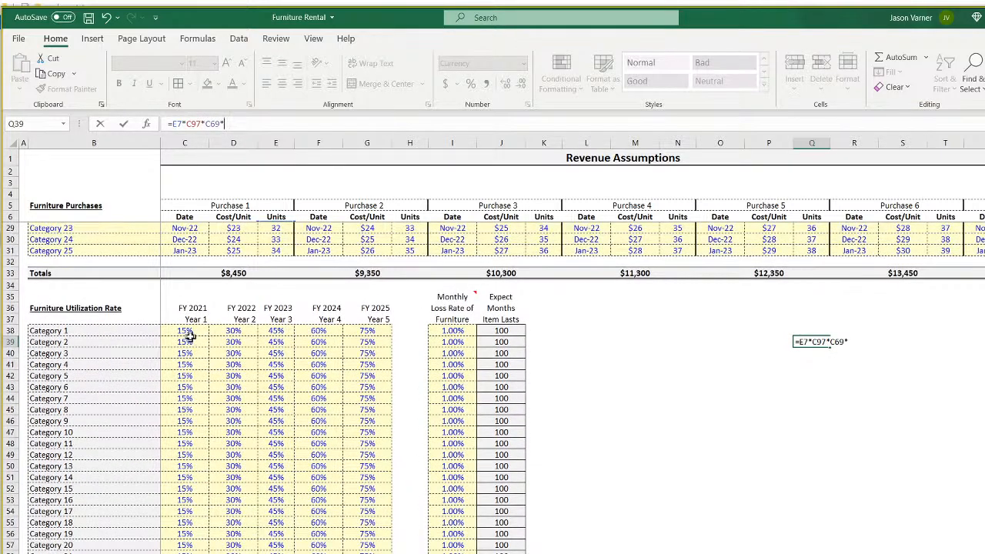
click(189, 332)
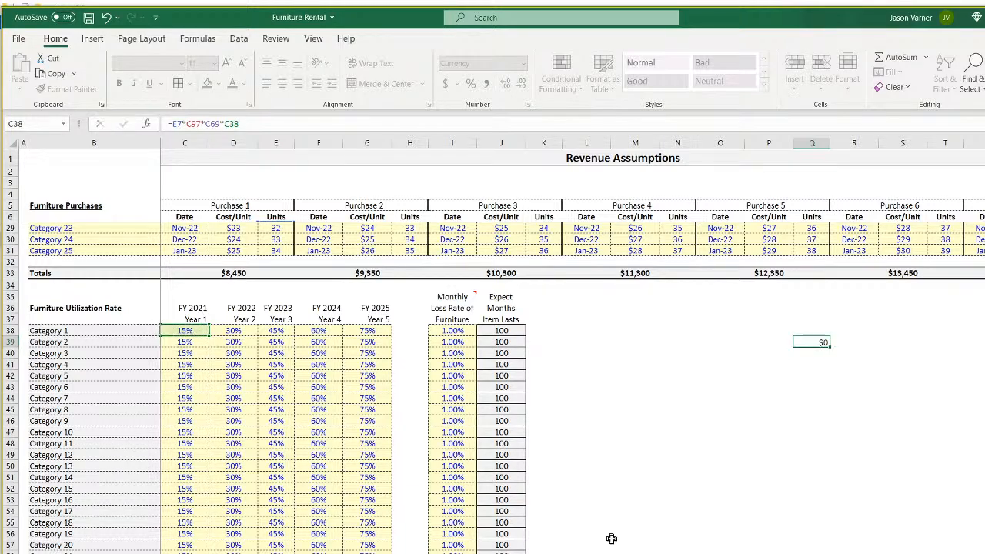
key(Return)
Clear Q39's trial formula, then restore the $117 result.
key(Up)
key(BackSpace)
key(Return)
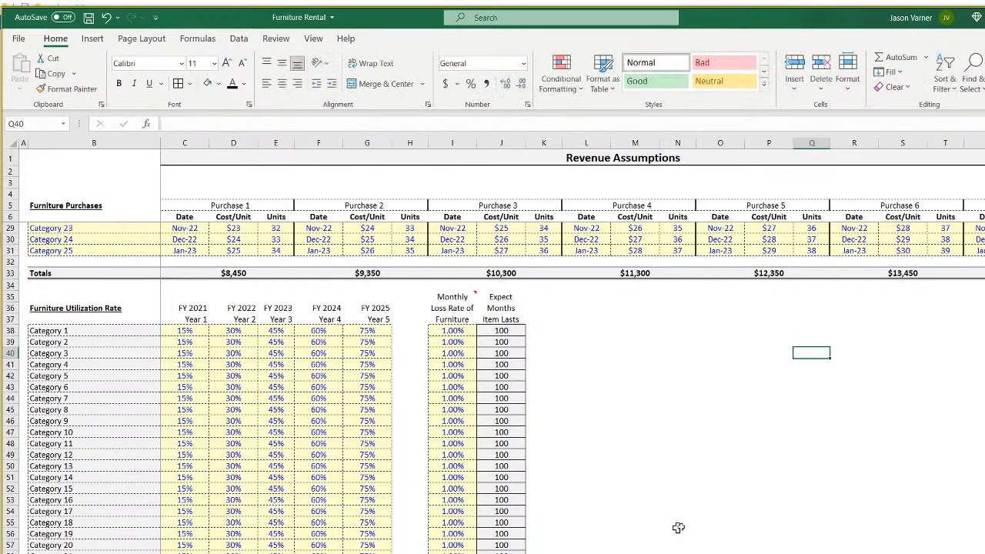
click(106, 19)
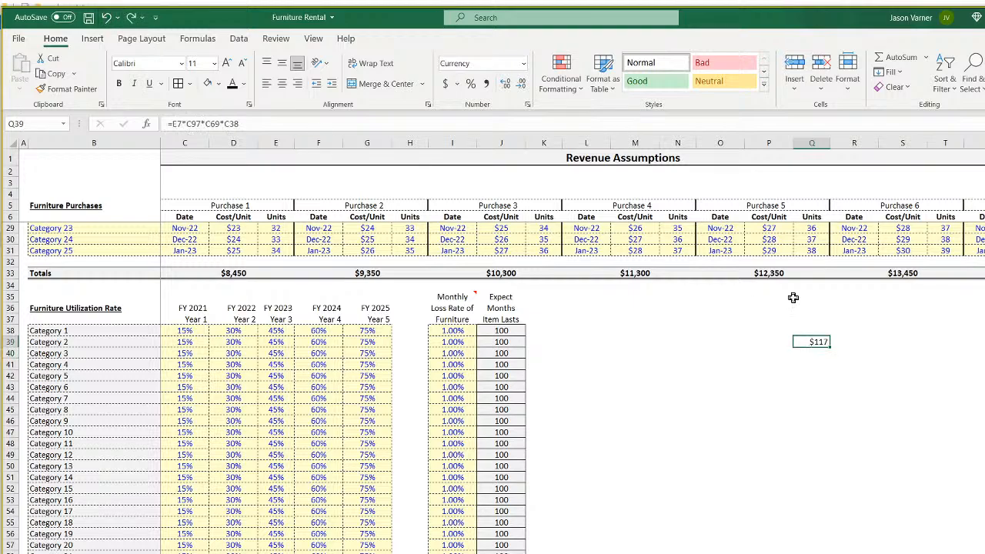
key(BackSpace)
key(Return)
click(106, 19)
Enter =Q39/E7 in Q40.
click(812, 353)
text(=)
click(817, 343)
text(/)
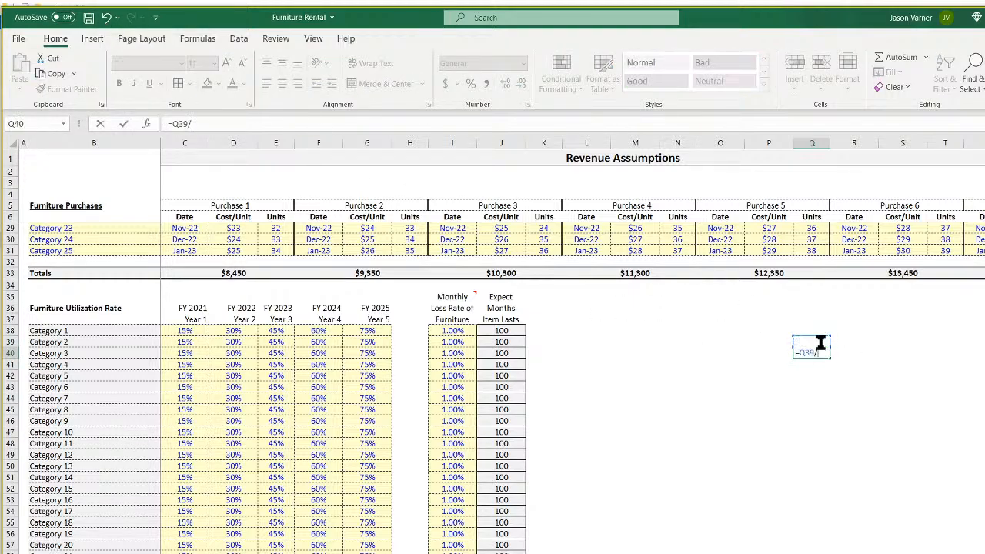
scroll(315, 254, up, 7)
click(276, 228)
key(Return)
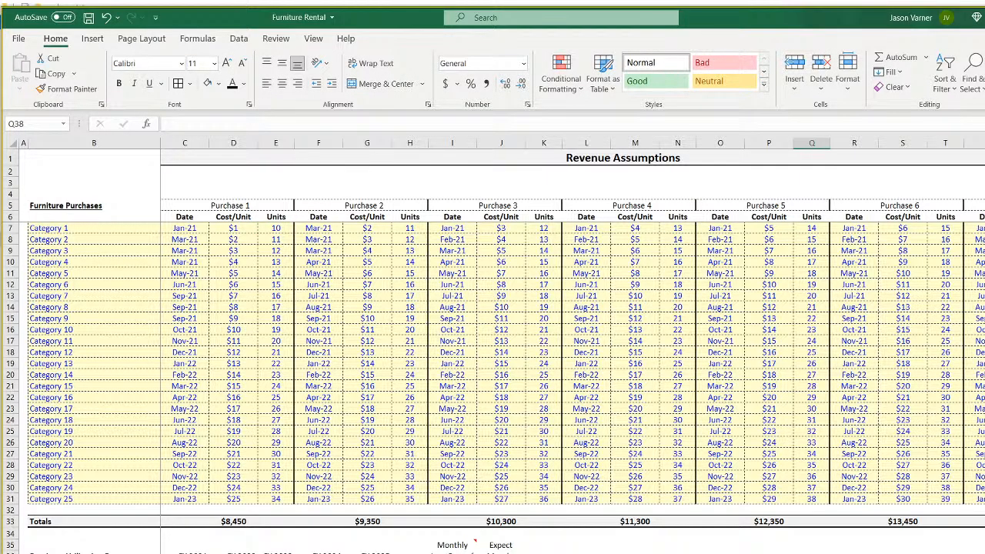
Extend C4's revenue formula to also multiply by matrix1's Category 1 purchased-units row C3:BJ3.
key(ctrl+Page_Down)
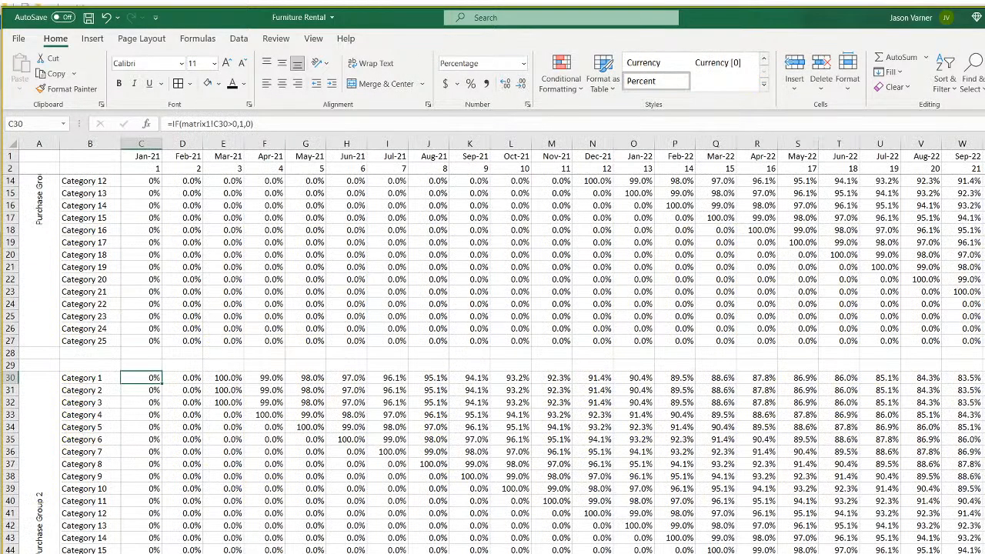
scroll(282, 389, up, 4)
click(136, 183)
scroll(321, 475, down, 20)
scroll(321, 475, up, 20)
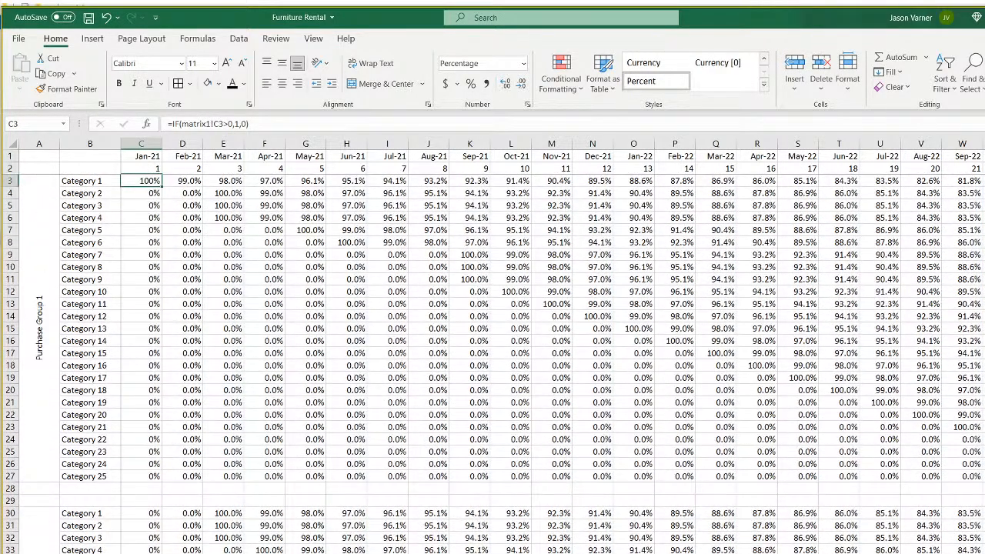
key(ctrl+Page_Down)
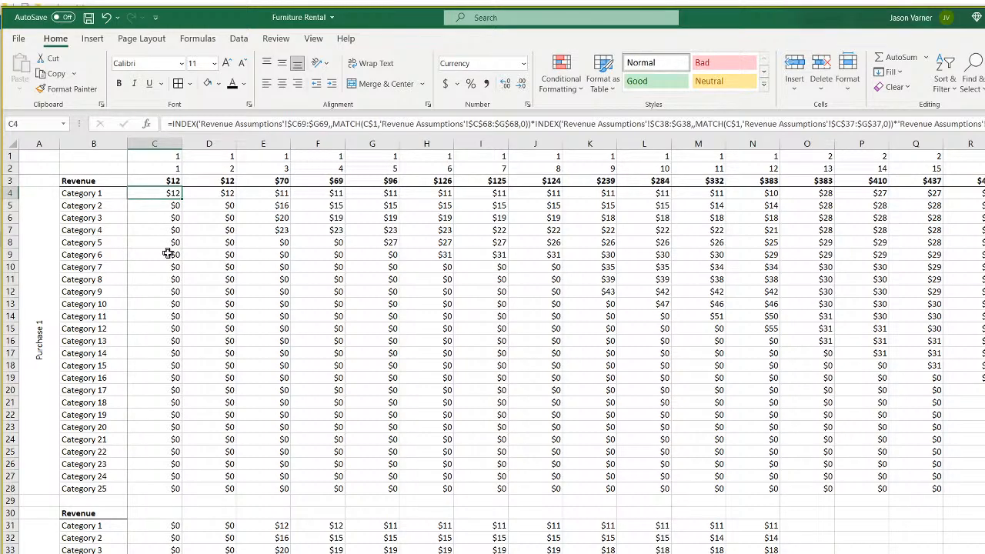
double_click(162, 193)
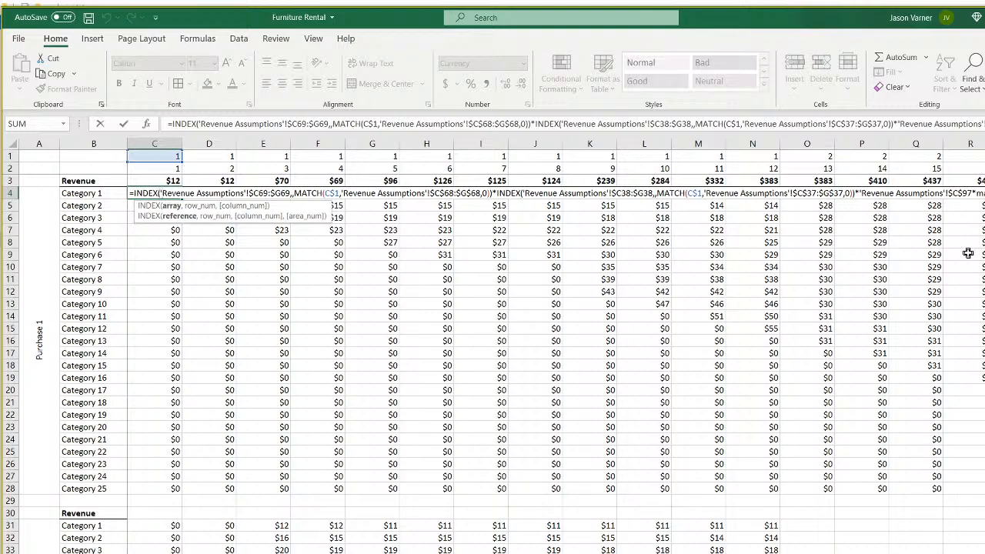
key(ctrl+shift+u)
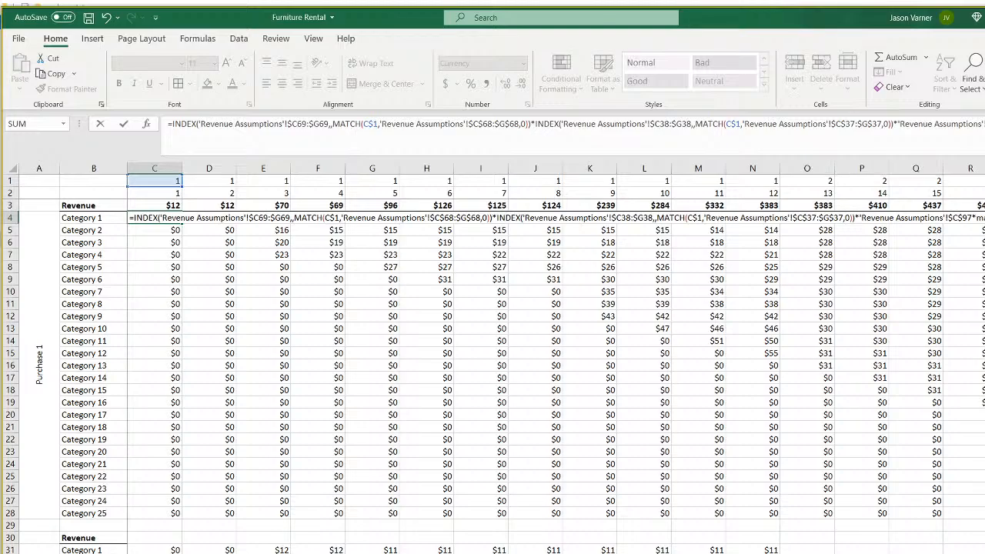
key(ctrl+Page_Down)
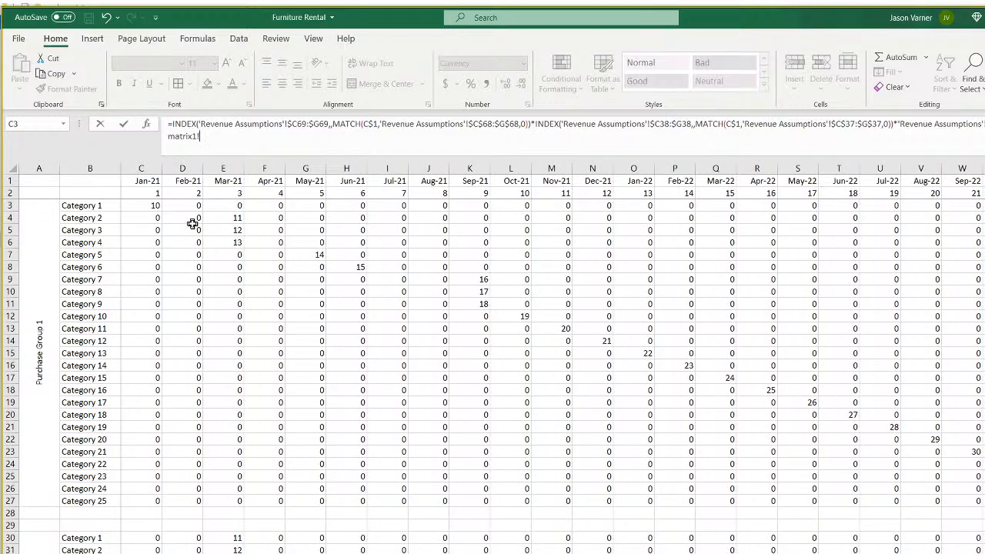
drag(143, 203, 984, 206)
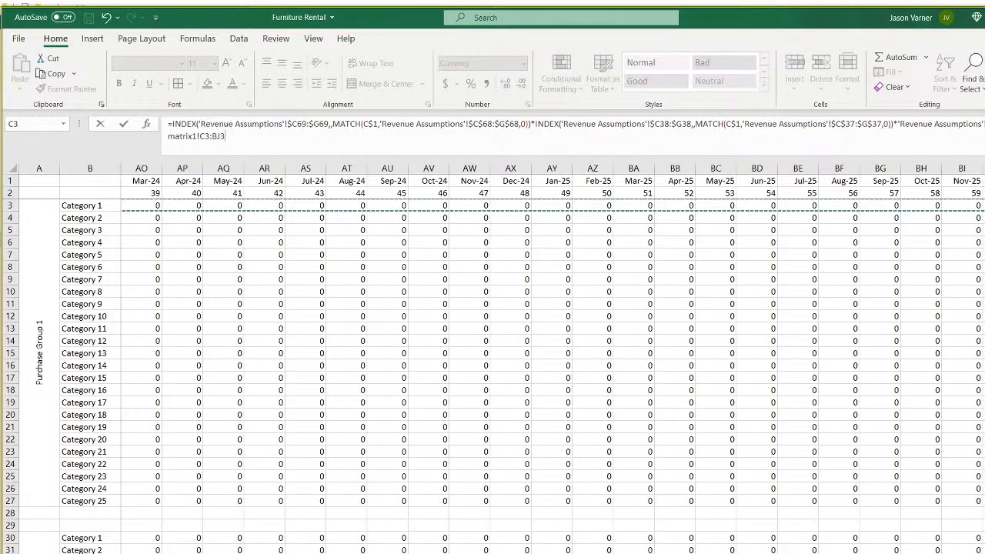
key(Return)
key(Return)
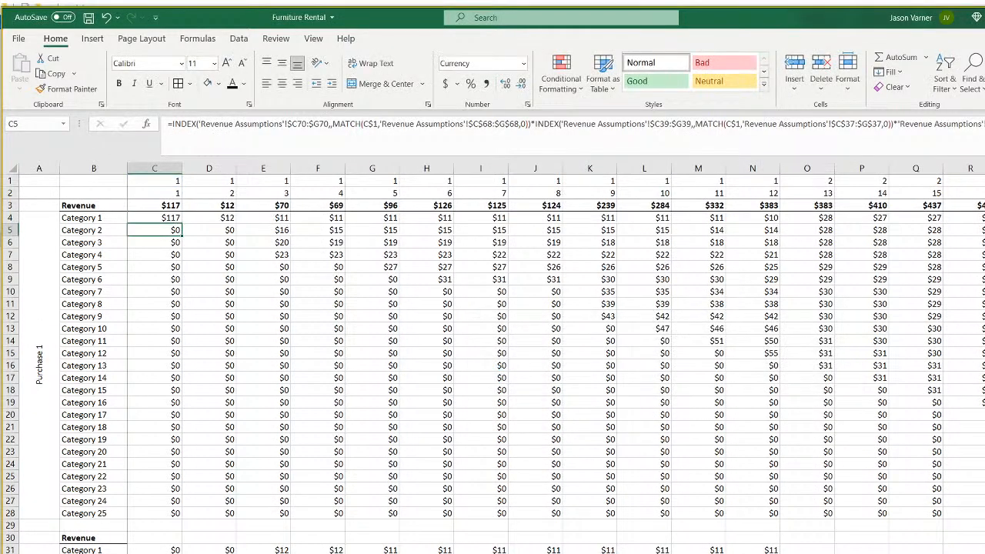
Lock the matrix1 columns as $C3:$BJ3 in C4 and fill it across the Purchase 1 block.
click(167, 217)
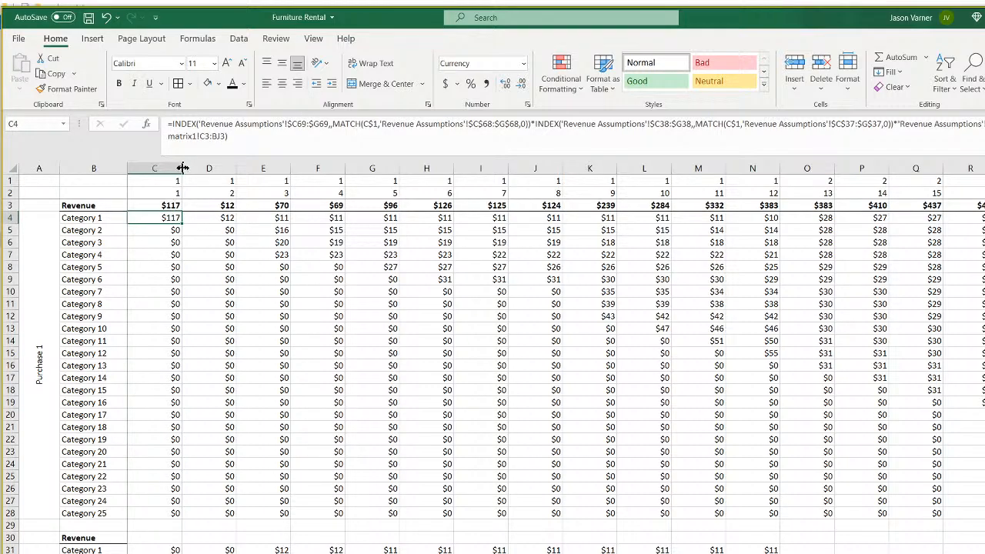
click(202, 136)
text($)
click(219, 136)
text($)
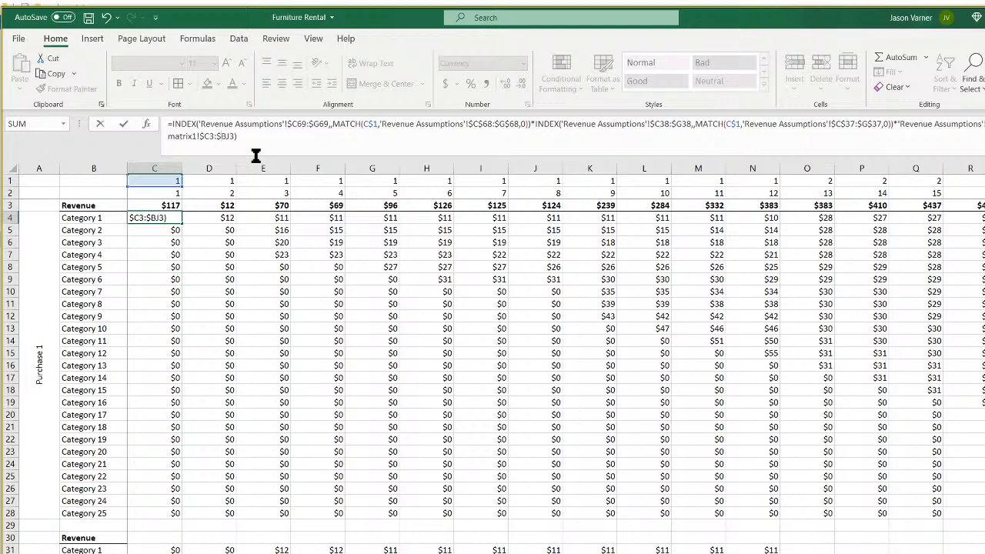
key(Return)
click(166, 220)
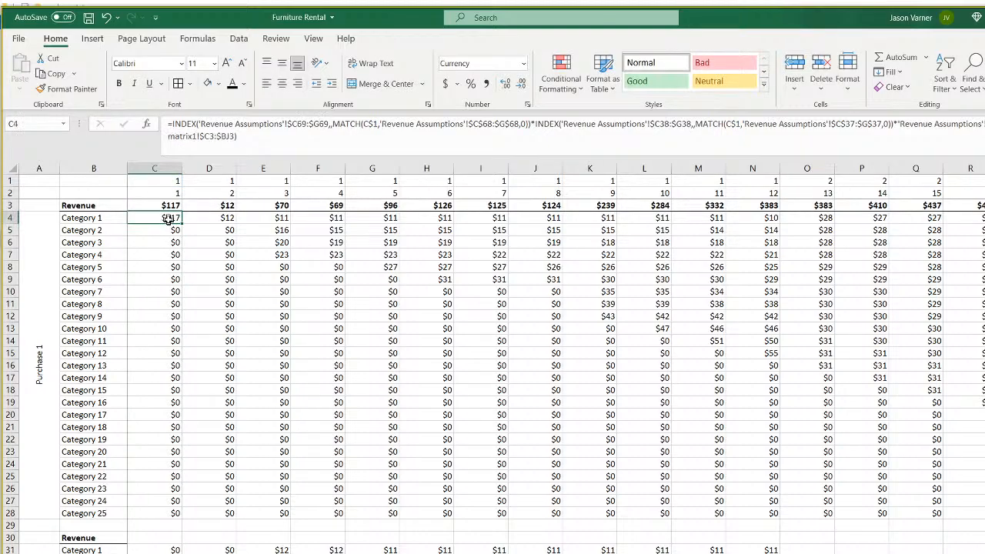
drag(182, 224, 982, 515)
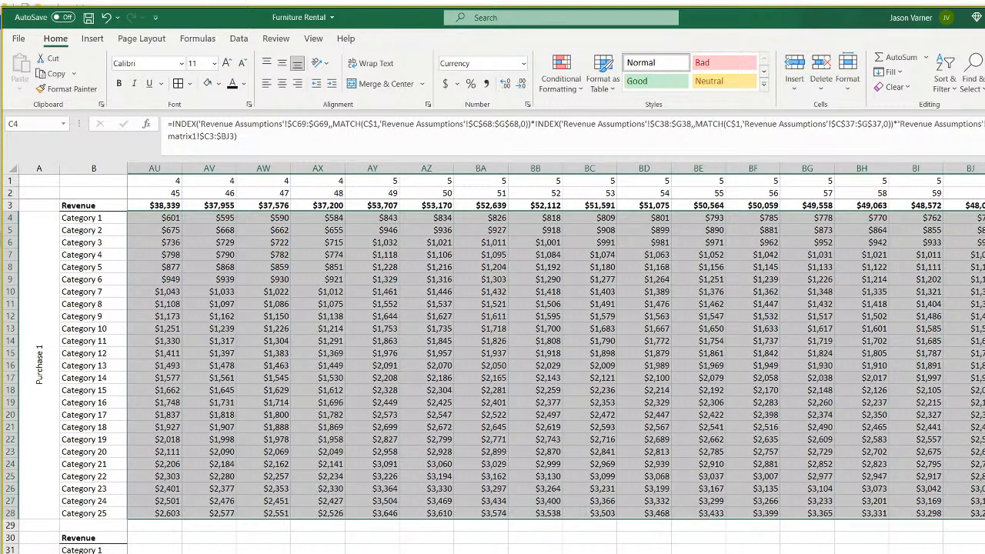
Copy C4's revenue formula into C31 and compare its references with the original.
scroll(555, 366, left, 15)
click(341, 368)
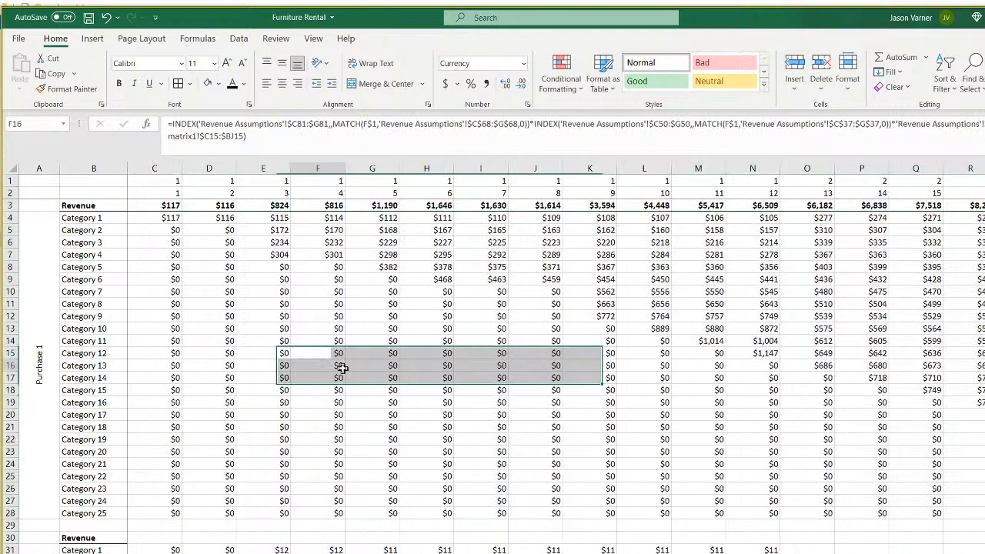
right_click(162, 218)
click(193, 245)
right_click(170, 548)
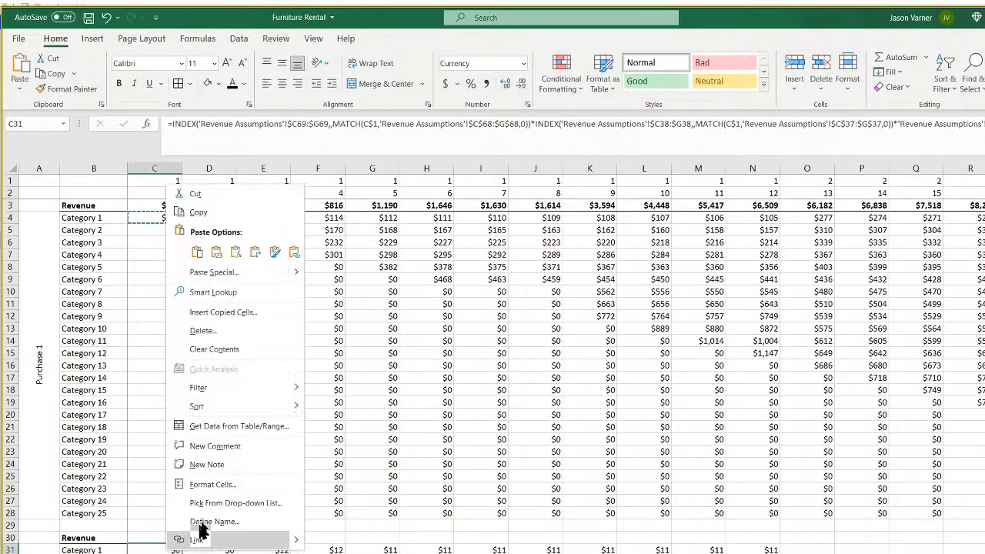
click(198, 254)
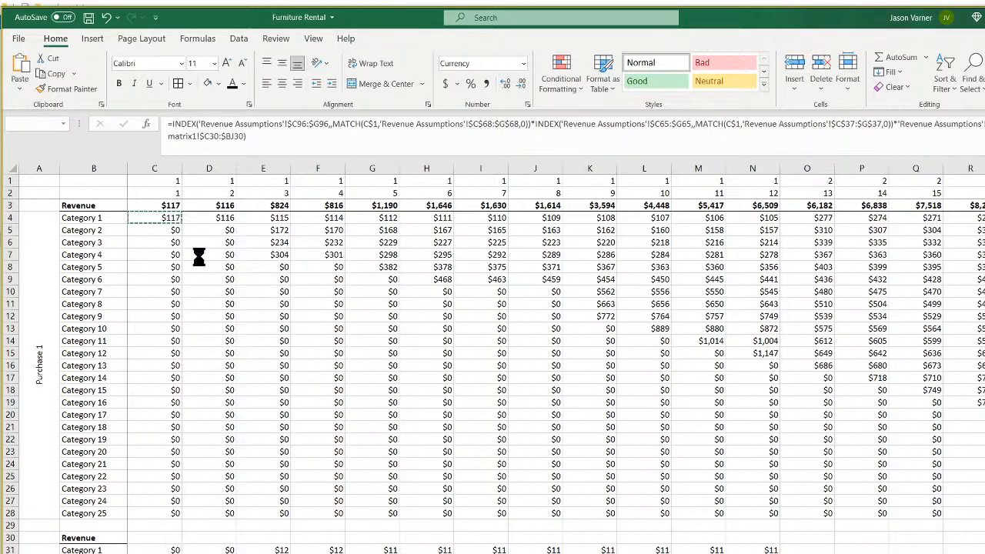
double_click(160, 550)
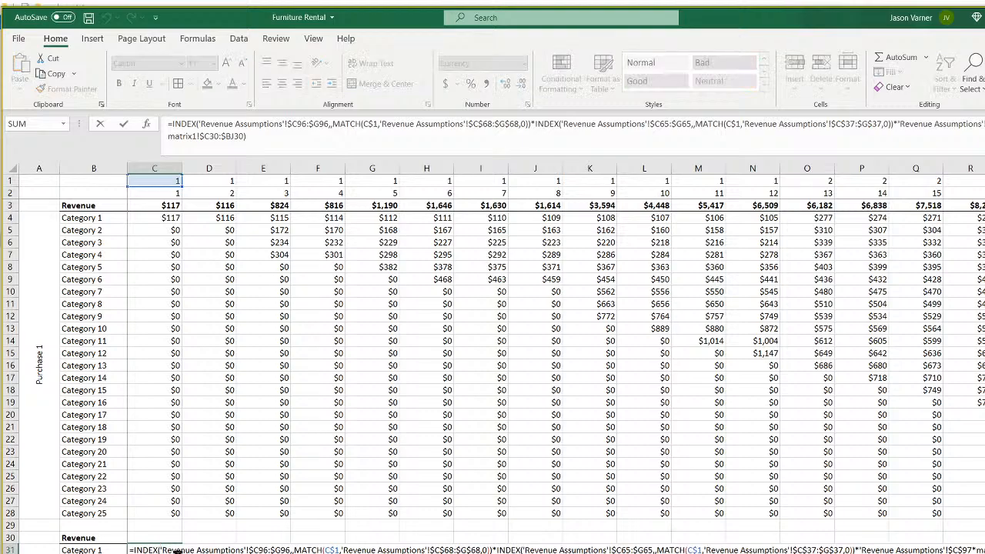
key(Escape)
click(165, 218)
click(165, 547)
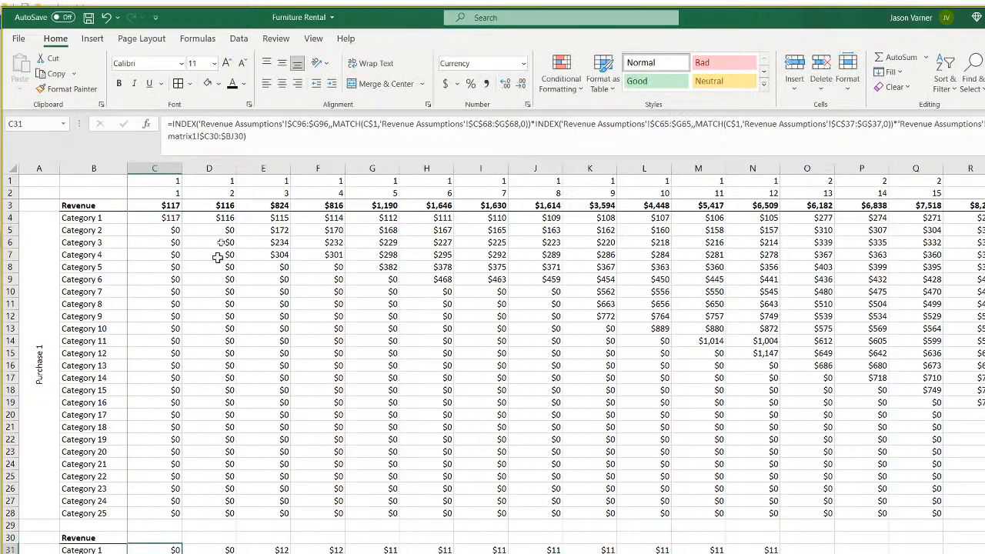
Correct C31's fee and utilization ranges to $C69:$G69 and $C37:$G37.
click(303, 123)
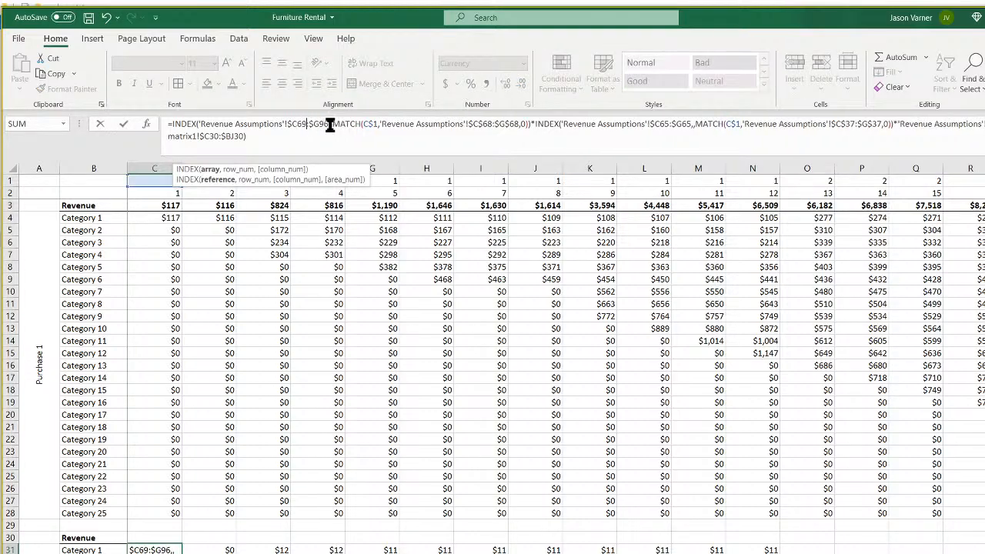
click(327, 124)
key(BackSpace)
text(9)
click(852, 125)
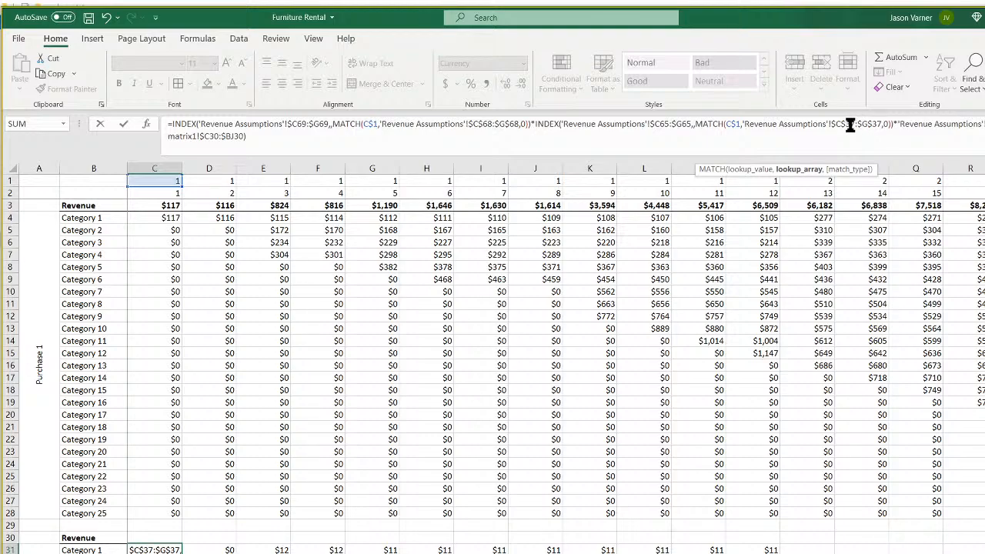
click(668, 125)
key(BackSpace)
key(BackSpace)
text(37)
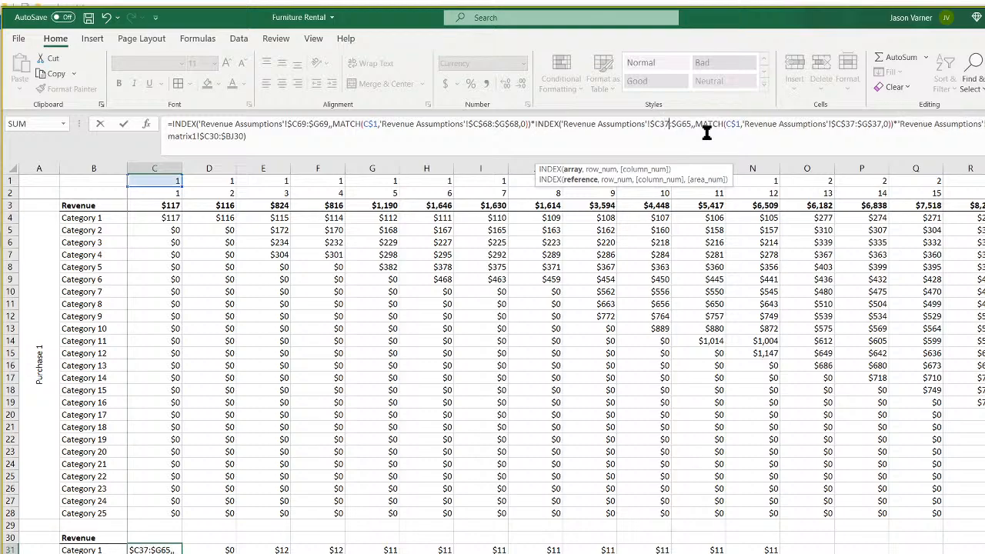
key(BackSpace)
key(BackSpace)
text(37)
key(Return)
Fill C31's formula across all months and down every Purchase 2 category.
click(175, 549)
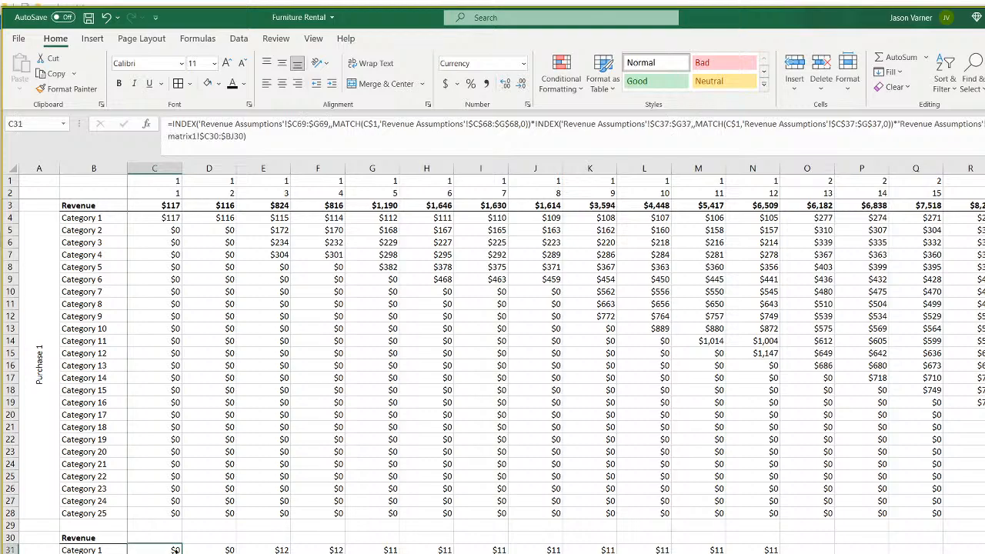
drag(181, 553, 654, 552)
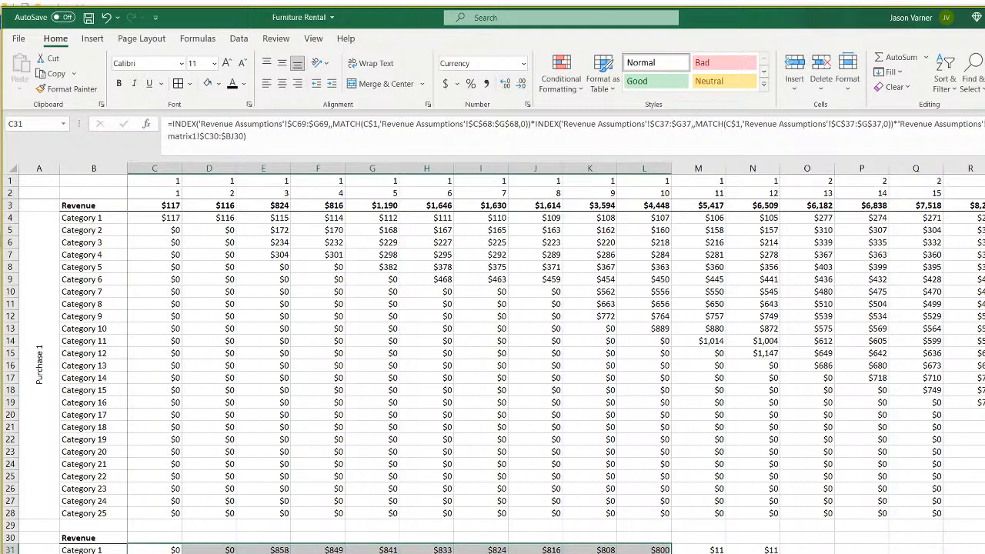
click(178, 549)
drag(181, 549, 983, 551)
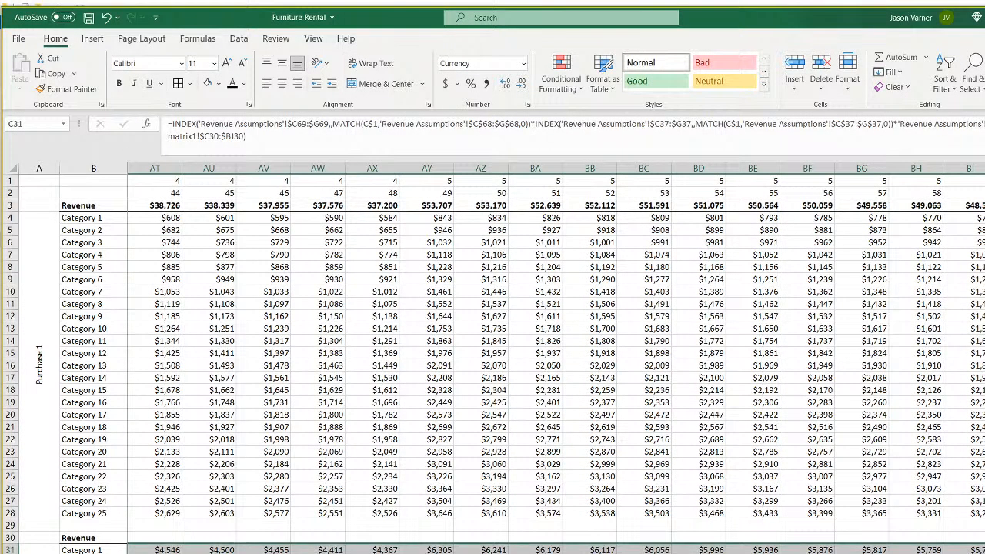
scroll(492, 377, down, 5)
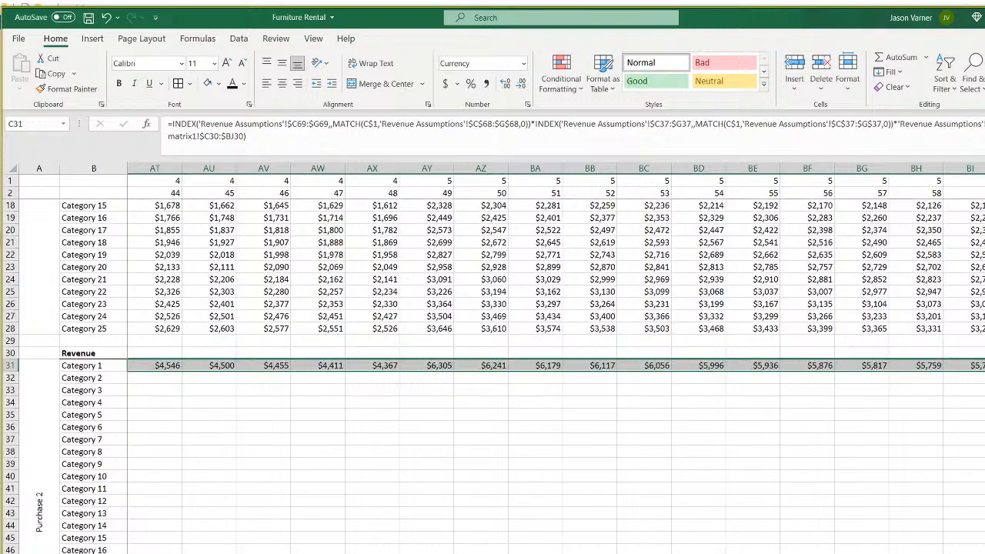
double_click(984, 372)
key(ctrl+BackSpace)
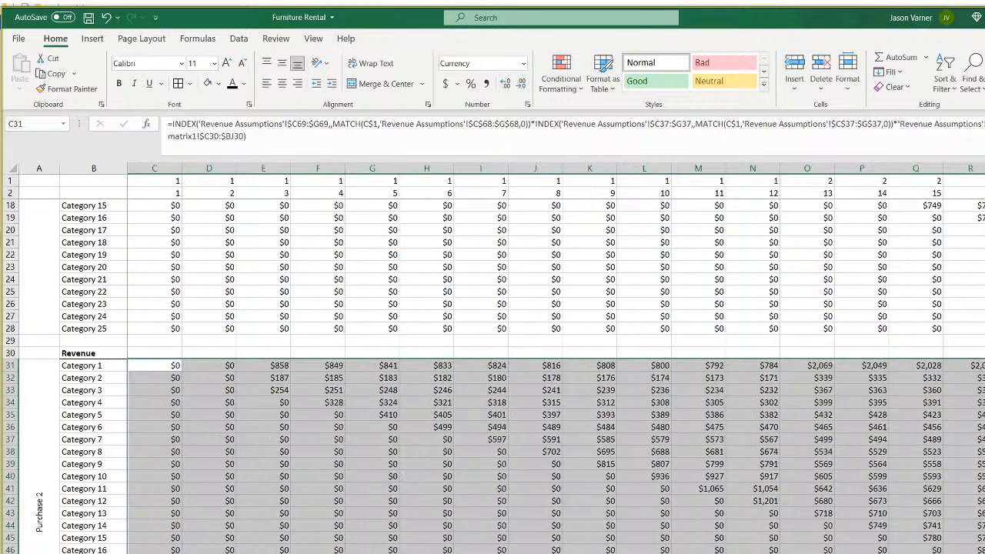
click(535, 553)
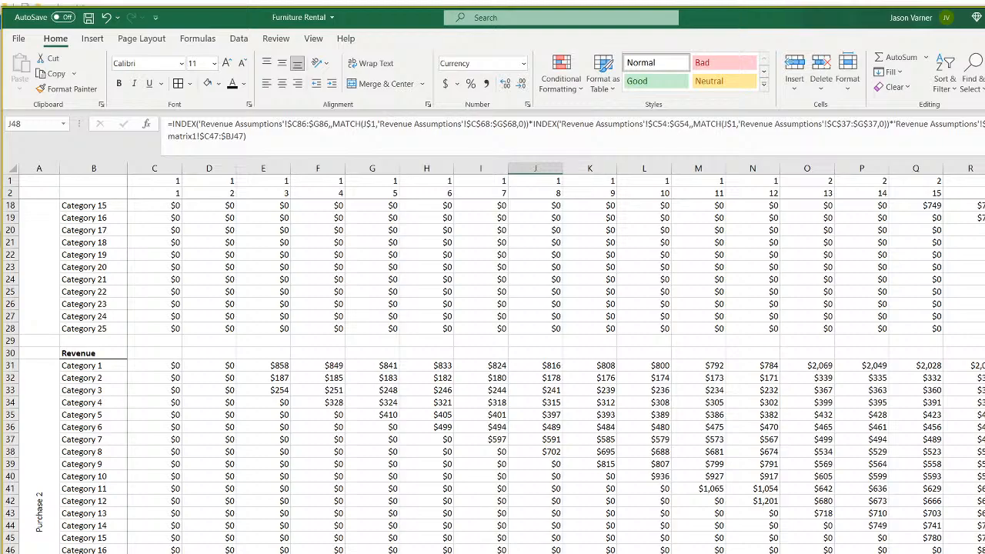
Review E31's formula and the Category 1 rental fee in C69 on Revenue Assumptions.
click(276, 365)
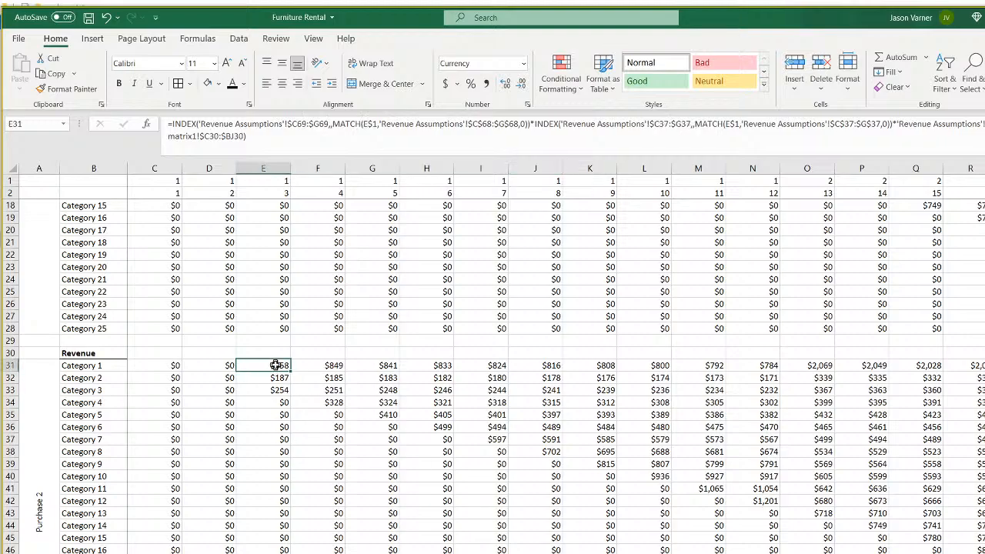
scroll(295, 427, up, 5)
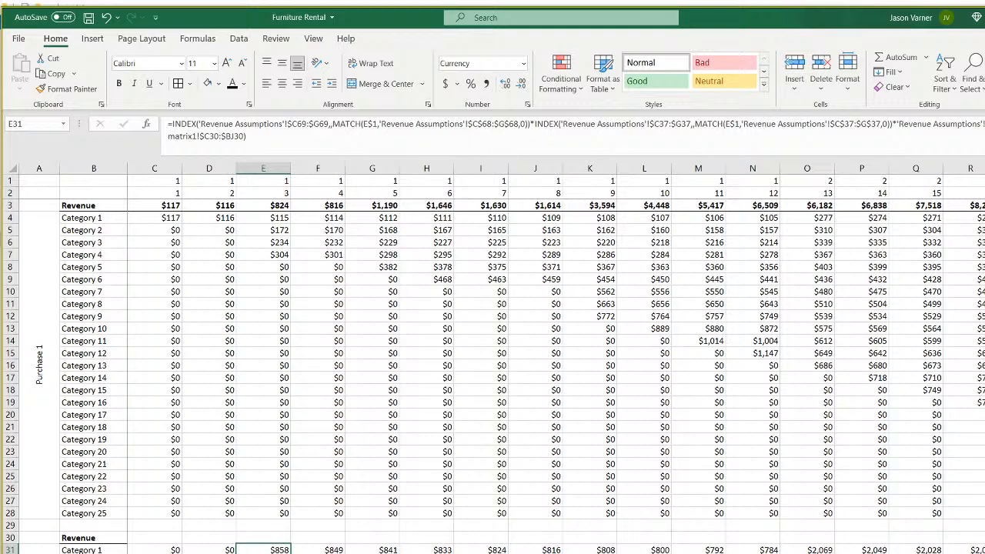
key(ctrl+Page_Up)
scroll(190, 456, down, 15)
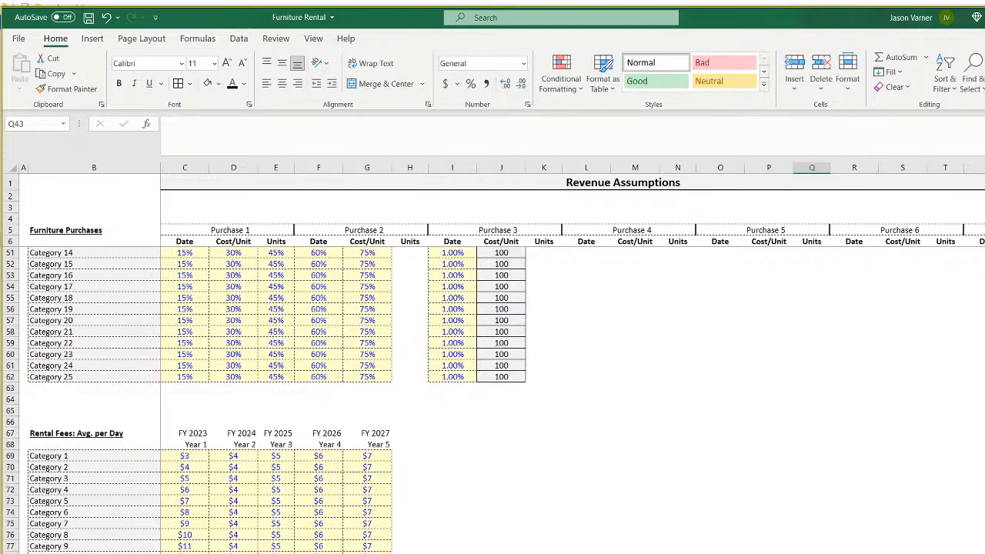
click(190, 456)
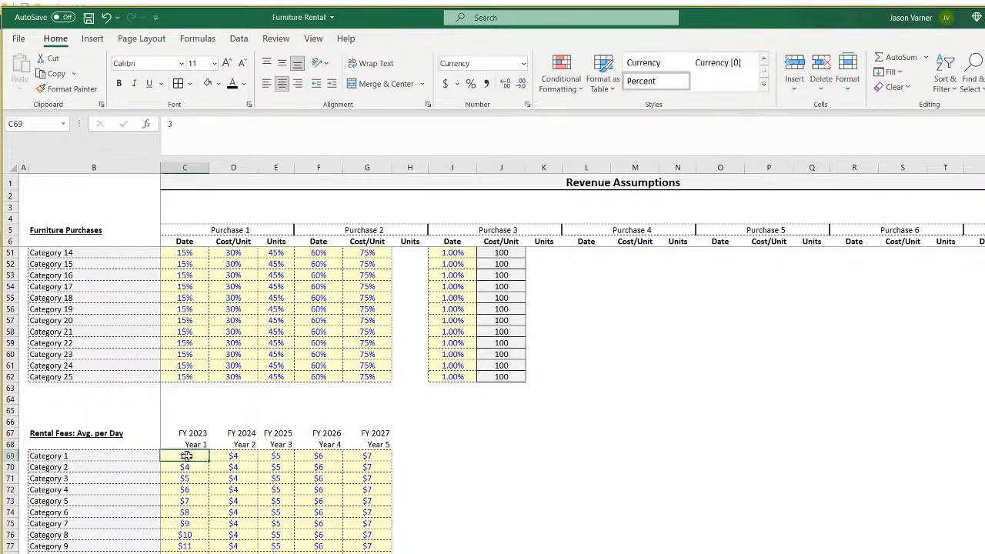
Enter a check formula in K72: =C69*H7*C38*matrix4!E30.
click(543, 488)
text(=)
click(184, 455)
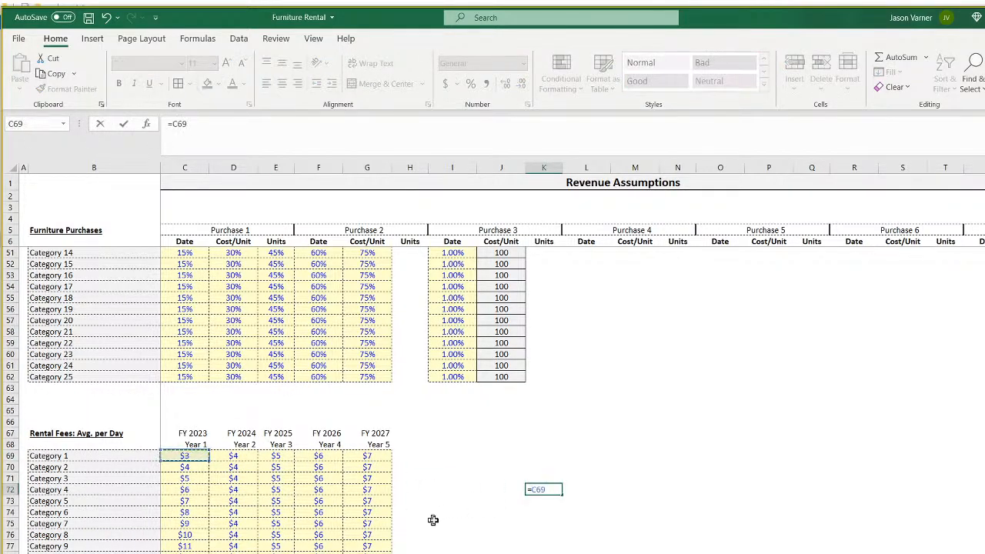
text(*)
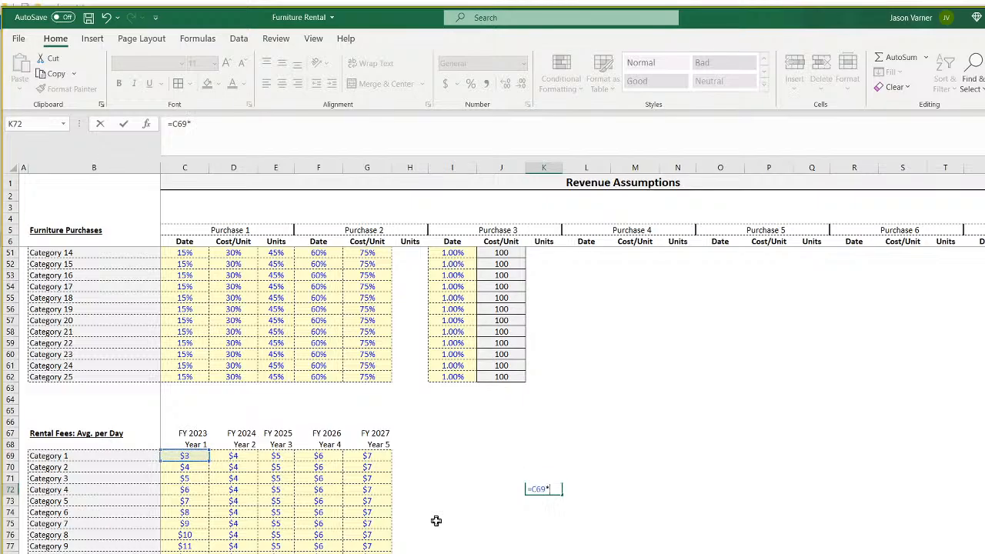
scroll(458, 486, up, 15)
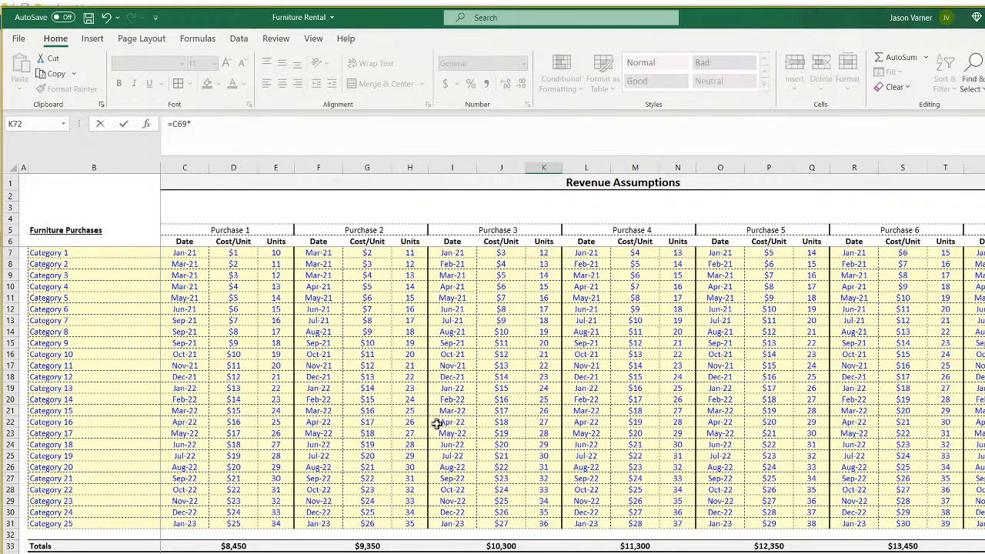
click(410, 253)
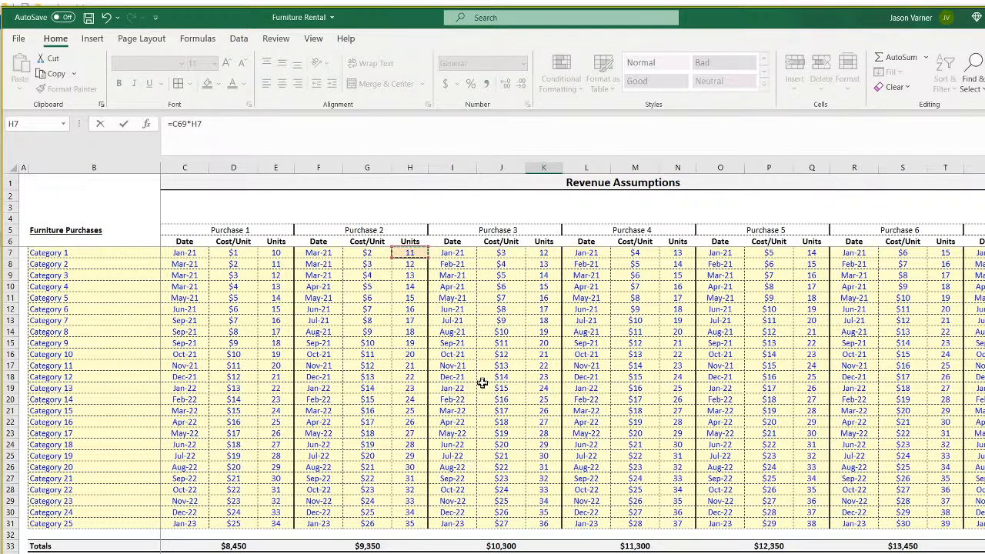
text(*)
click(185, 553)
text(*)
click(523, 553)
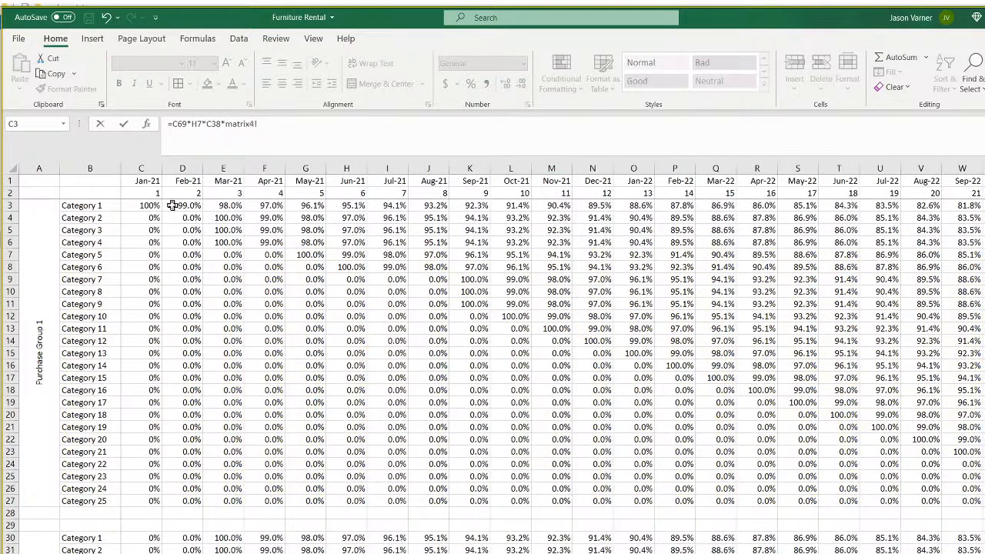
click(226, 536)
key(Return)
Append one more factor (C97) to K72, giving $128.70, then trace its references.
scroll(339, 550, down, 1)
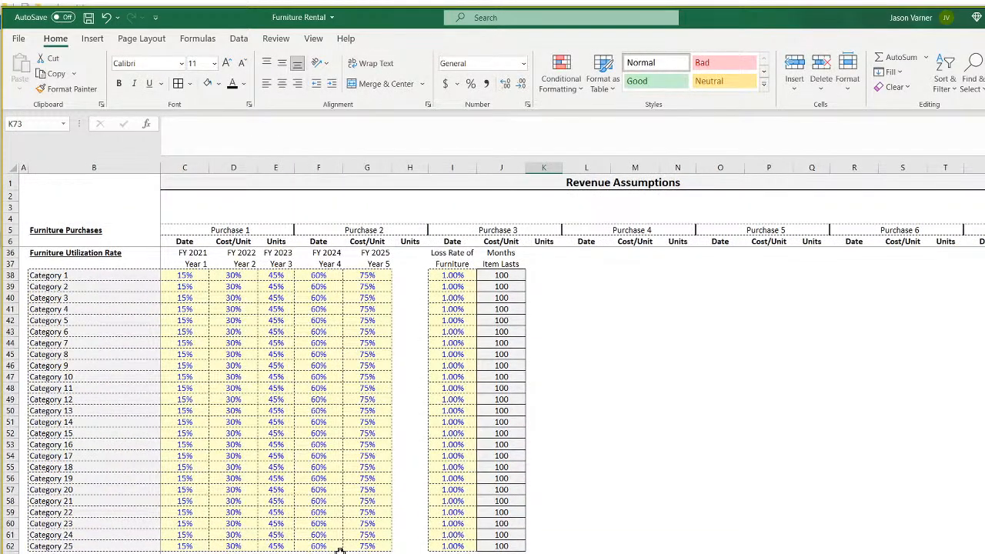
key(Up)
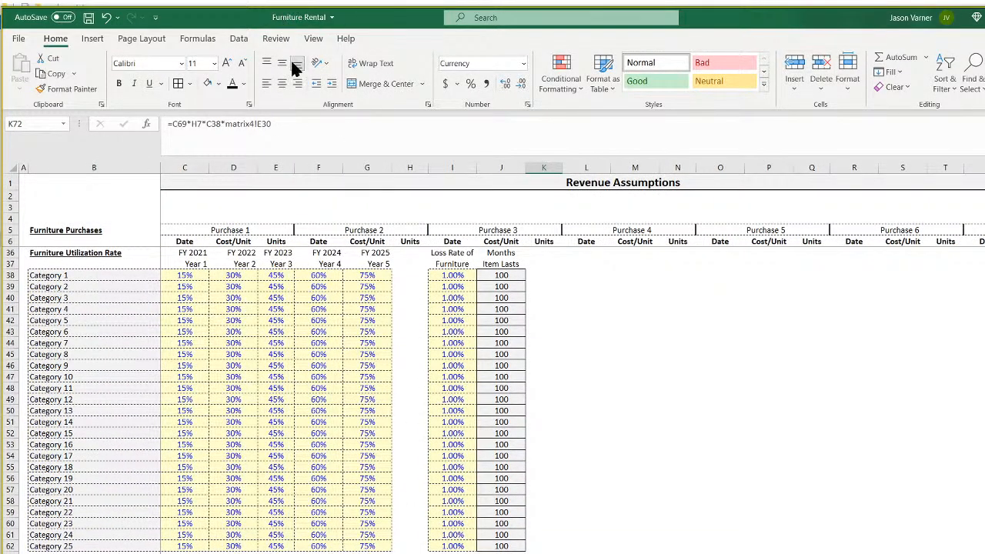
click(305, 124)
text(*)
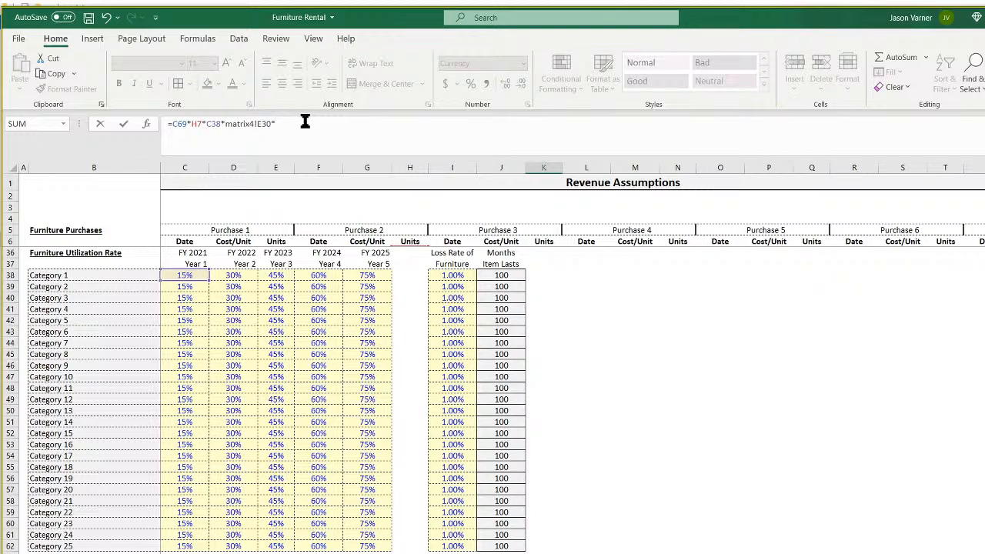
scroll(526, 462, down, 11)
text(365)
key(Return)
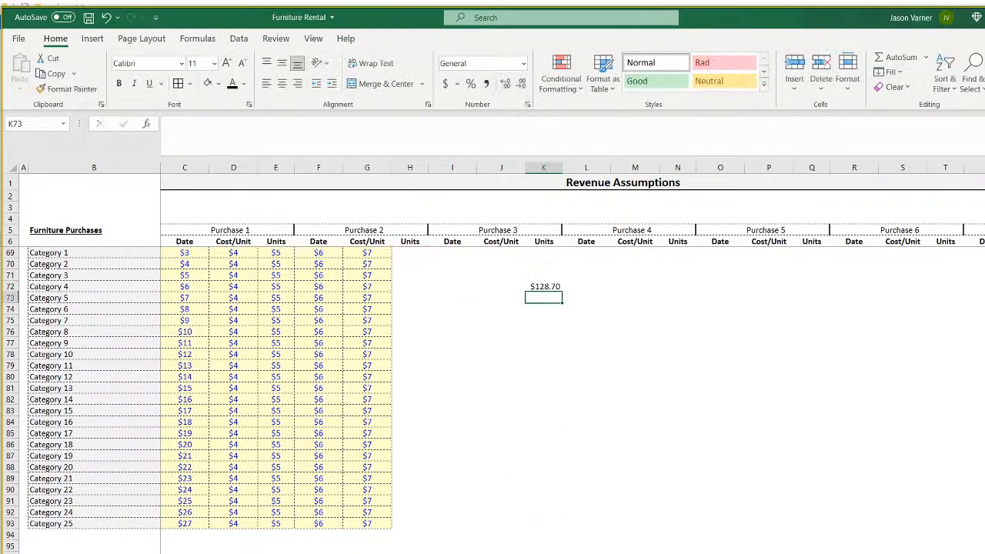
click(546, 287)
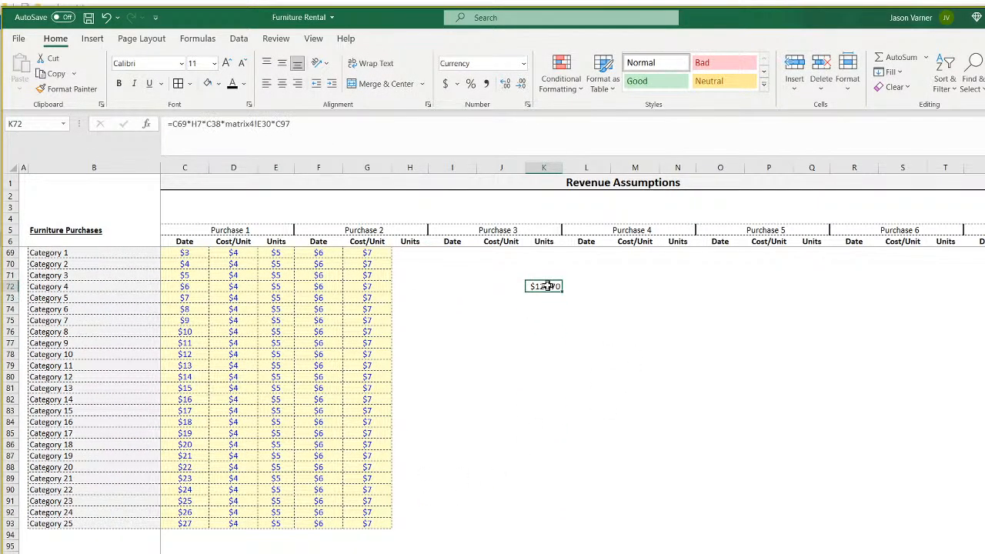
scroll(581, 375, up, 7)
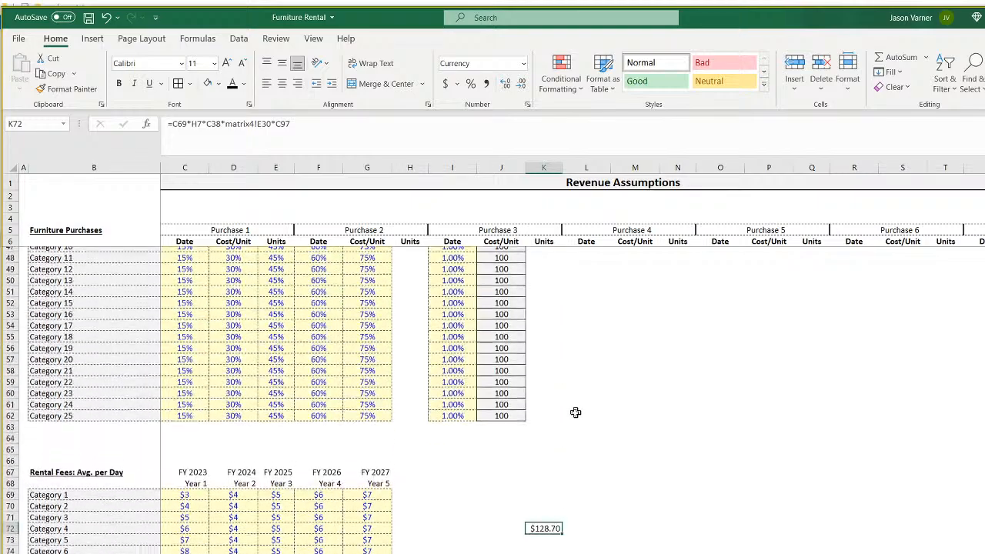
double_click(538, 534)
scroll(695, 446, up, 13)
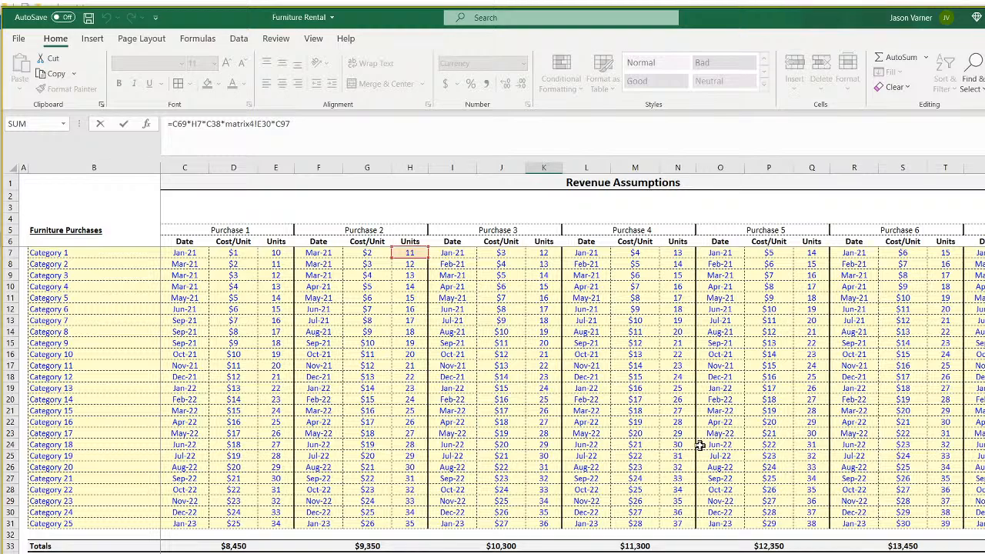
key(Return)
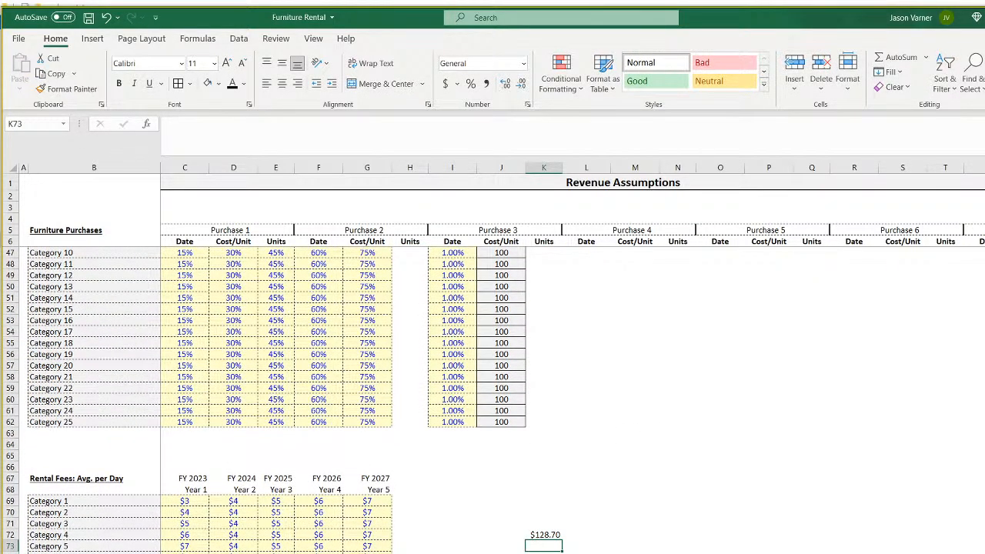
Compare the matrix4 percentage, revenue and matrix1 sheets, checking E30, ending on the revenue matrix.
key(ctrl+Page_Down)
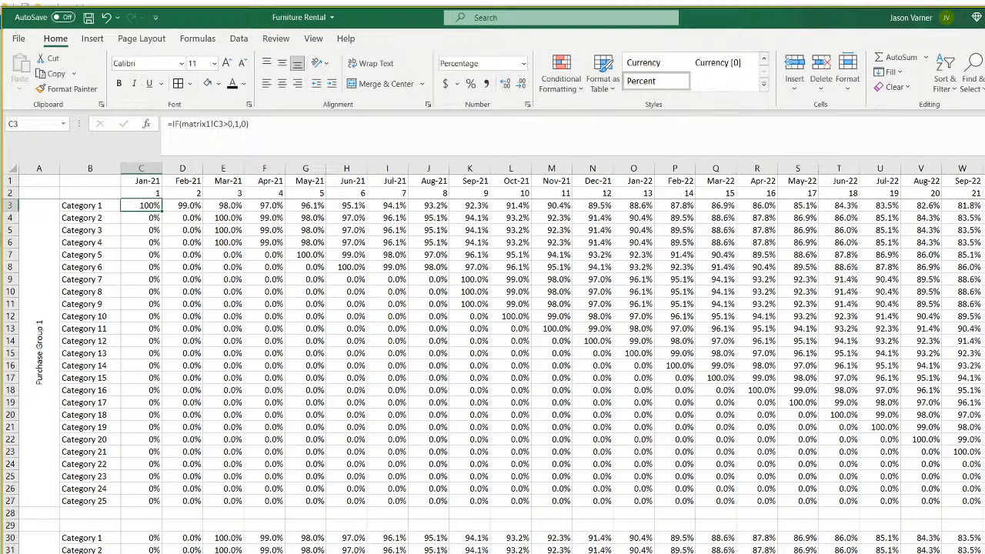
key(ctrl+Page_Down)
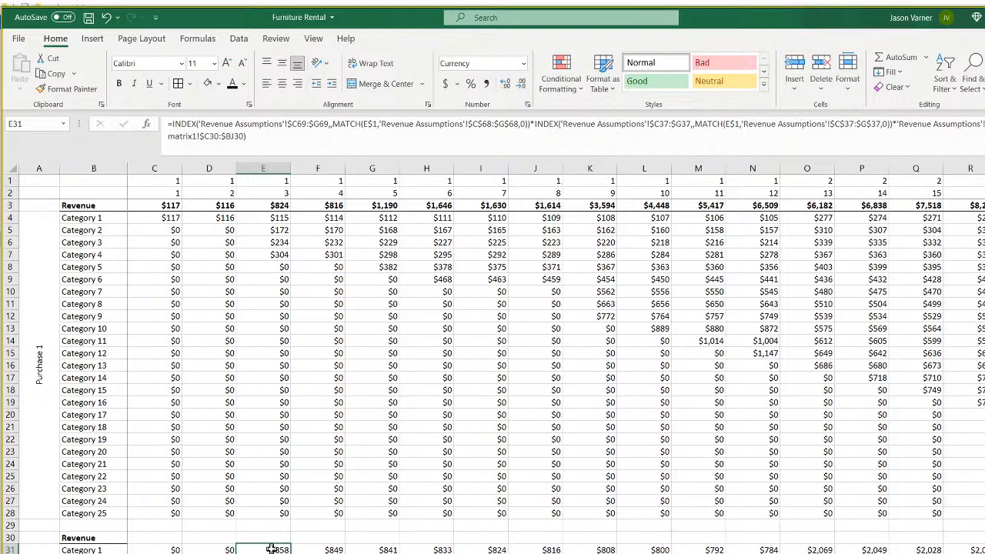
key(ctrl+Page_Up)
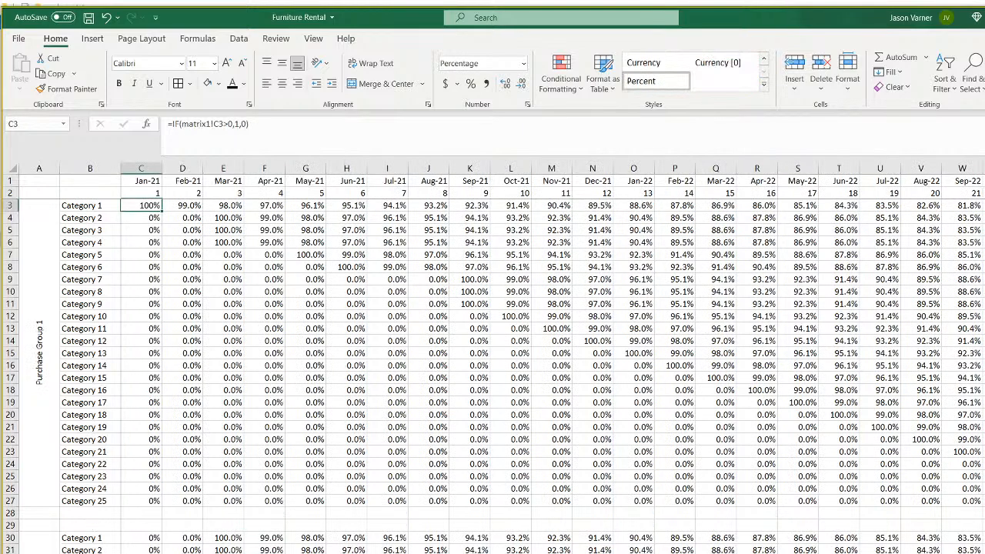
click(231, 537)
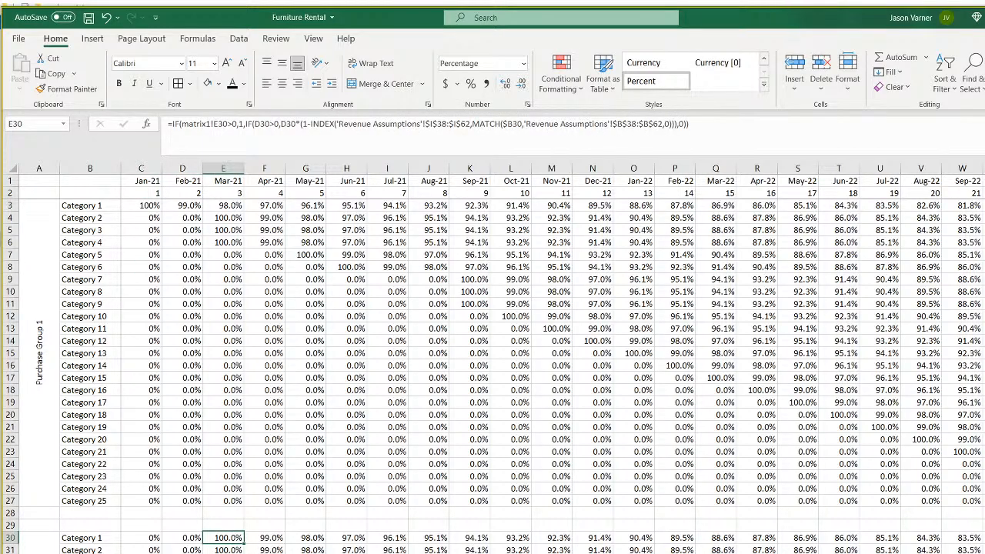
key(ctrl+Page_Down)
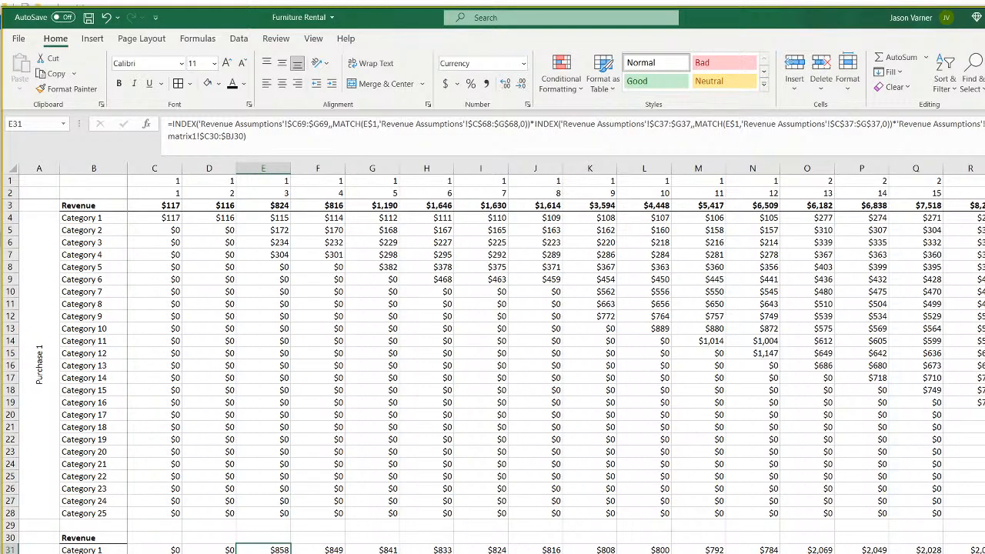
key(ctrl+Page_Down)
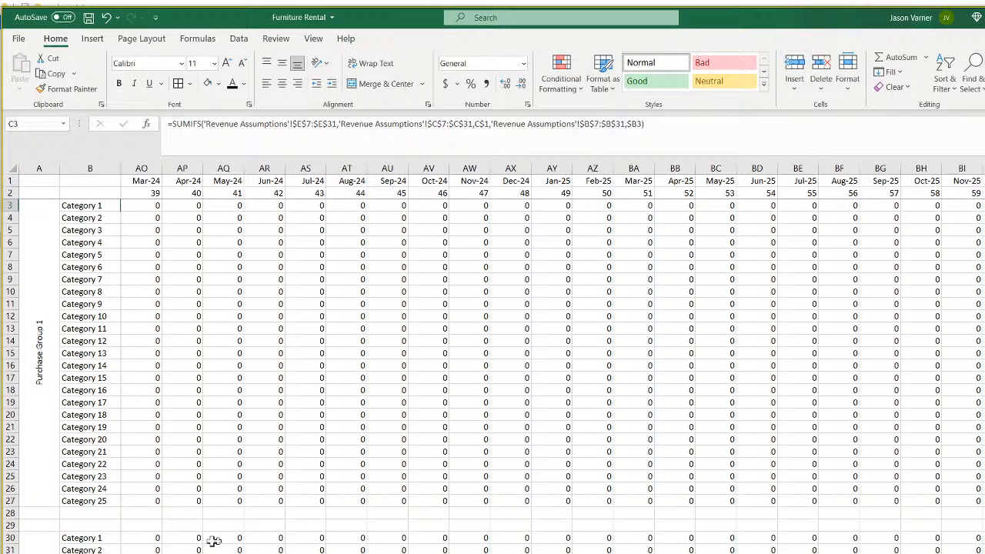
scroll(480, 541, left, 10)
scroll(552, 359, left, 2)
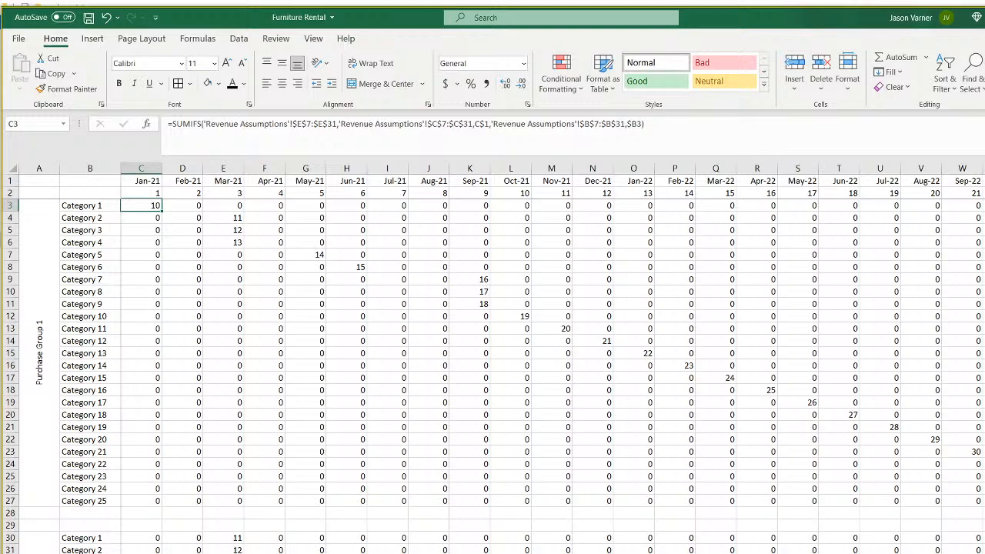
key(ctrl+Page_Down)
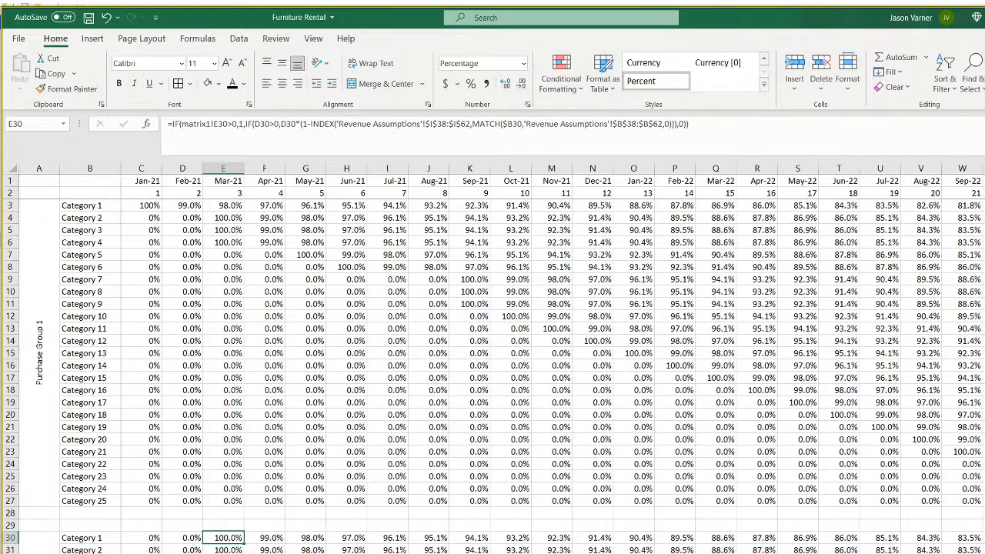
key(ctrl+Page_Down)
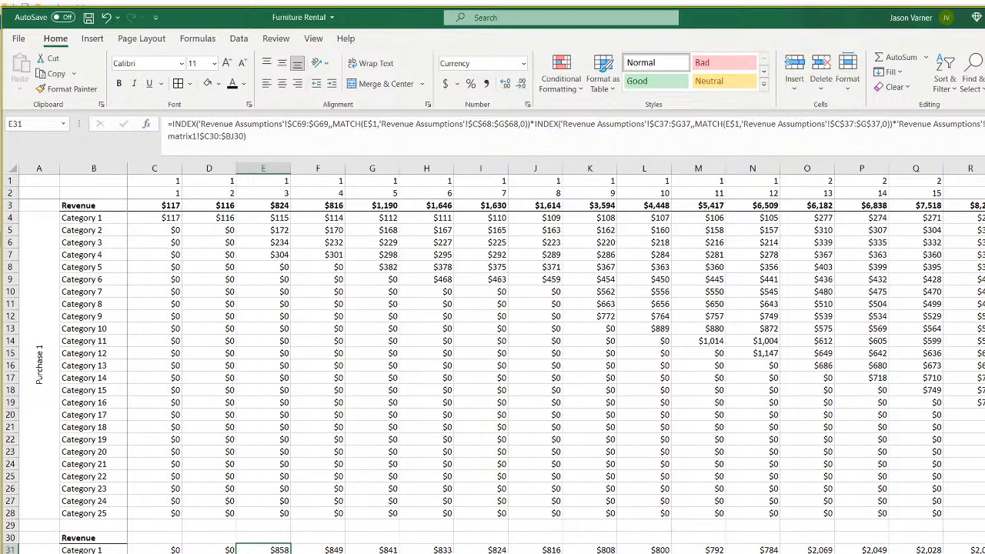
Go to Revenue Assumptions and select the Year 1 to Year 5 header cells C37:G37.
key(ctrl+Page_Up)
scroll(164, 410, up, 7)
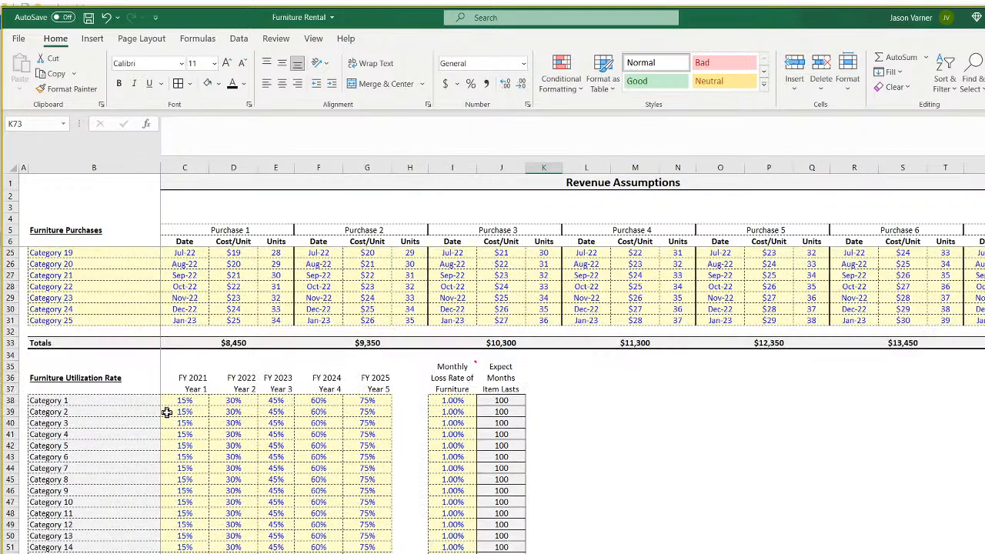
drag(186, 391, 372, 389)
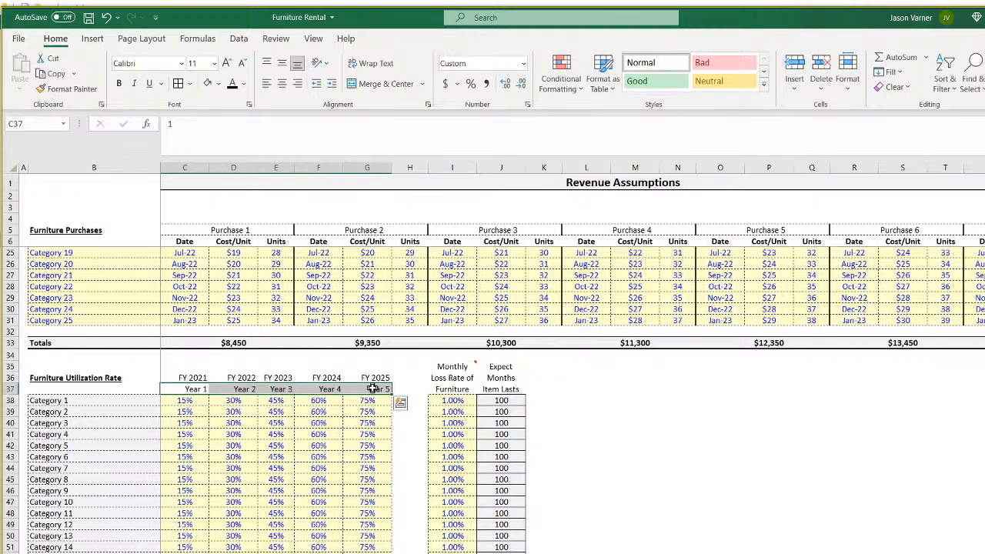
Compare the matrix1 percentage, revenue and Pro-Forma sheets, ending back on Revenue Assumptions.
key(ctrl+Page_Down)
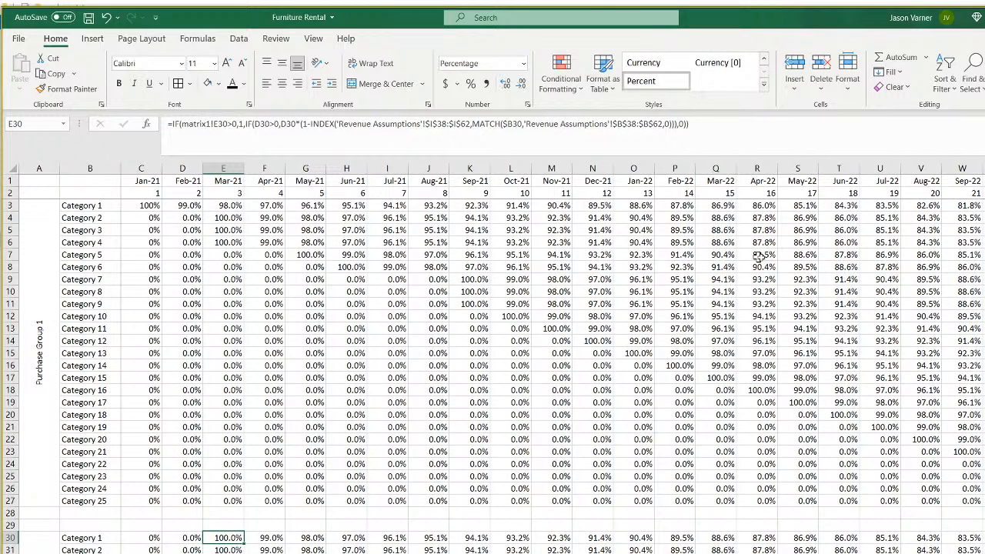
key(ctrl+Page_Down)
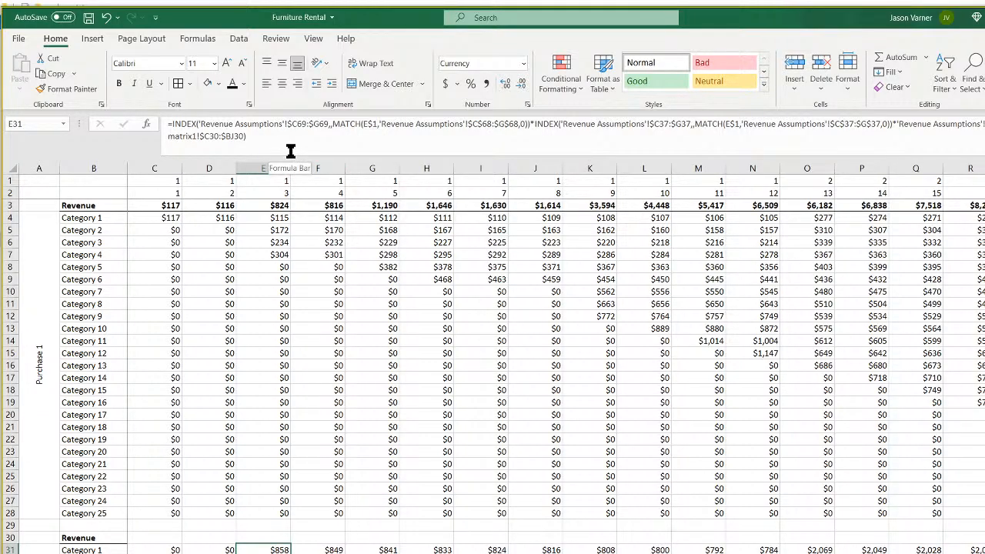
key(ctrl+Page_Up)
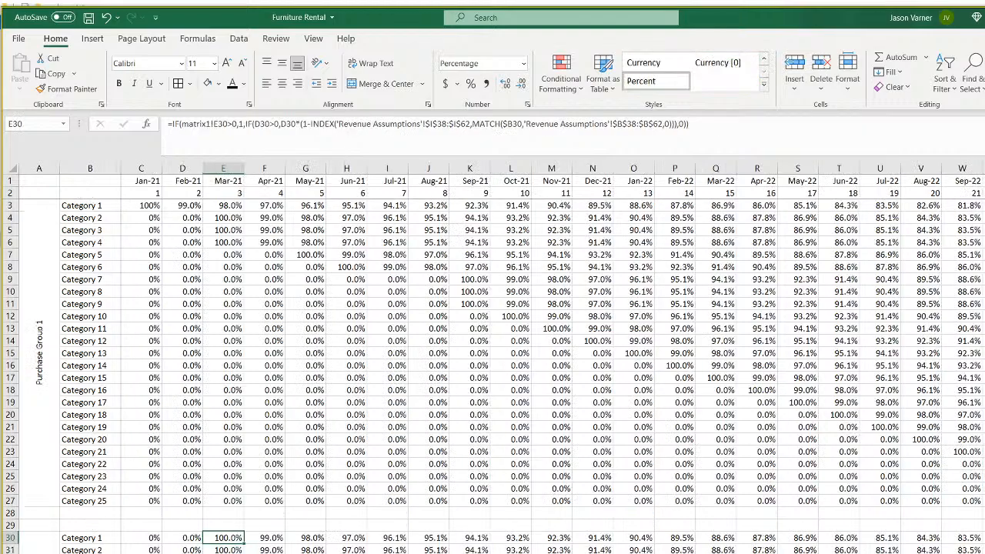
key(ctrl+Page_Down)
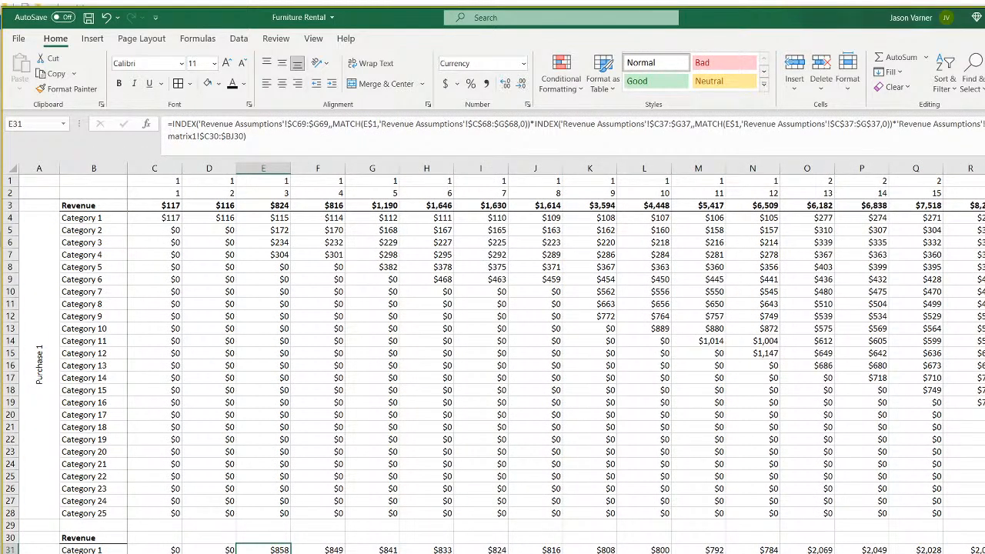
key(ctrl+Page_Down)
key(ctrl+Page_Down)
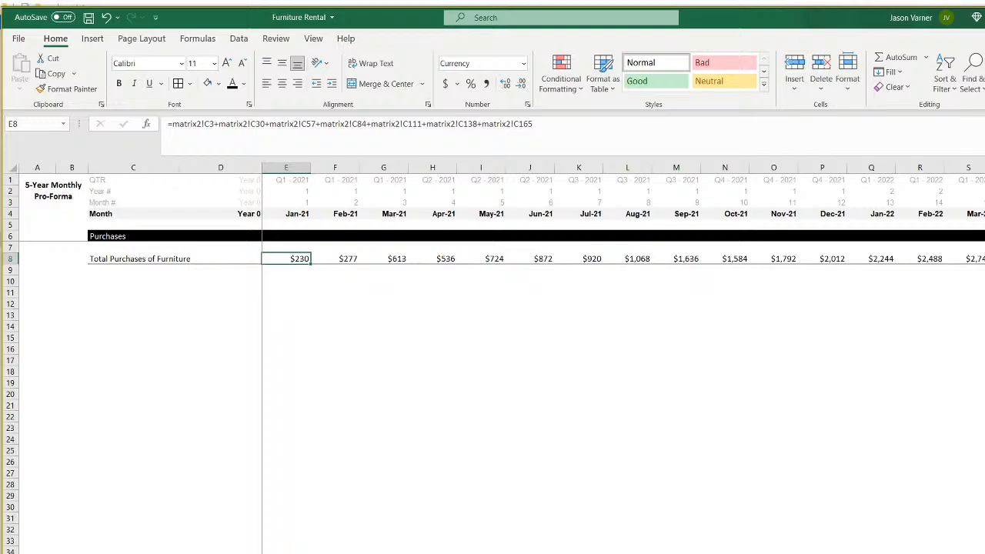
key(ctrl+Page_Up)
Enter =H7*C38*C69*C97 in K72, giving $128.70.
scroll(693, 481, down, 11)
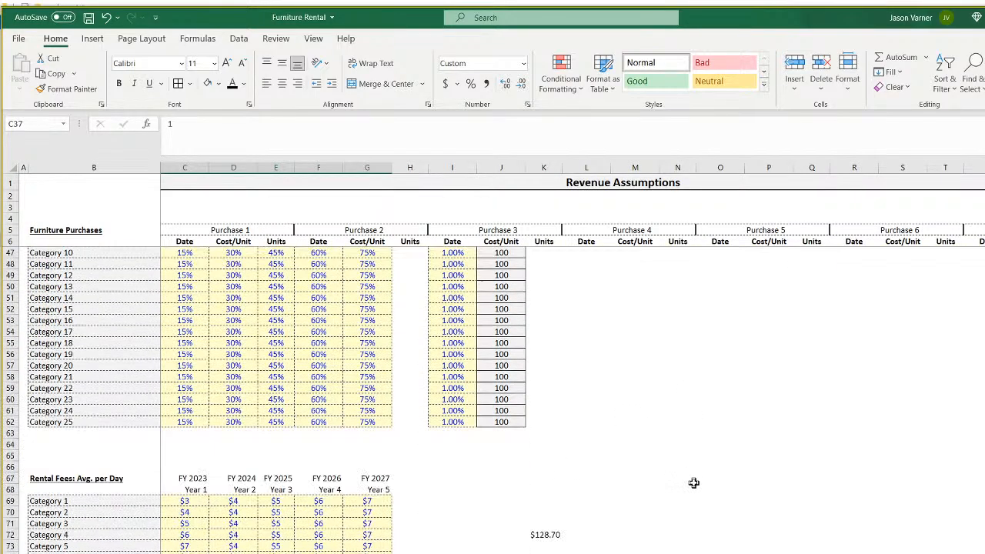
click(547, 412)
text(=)
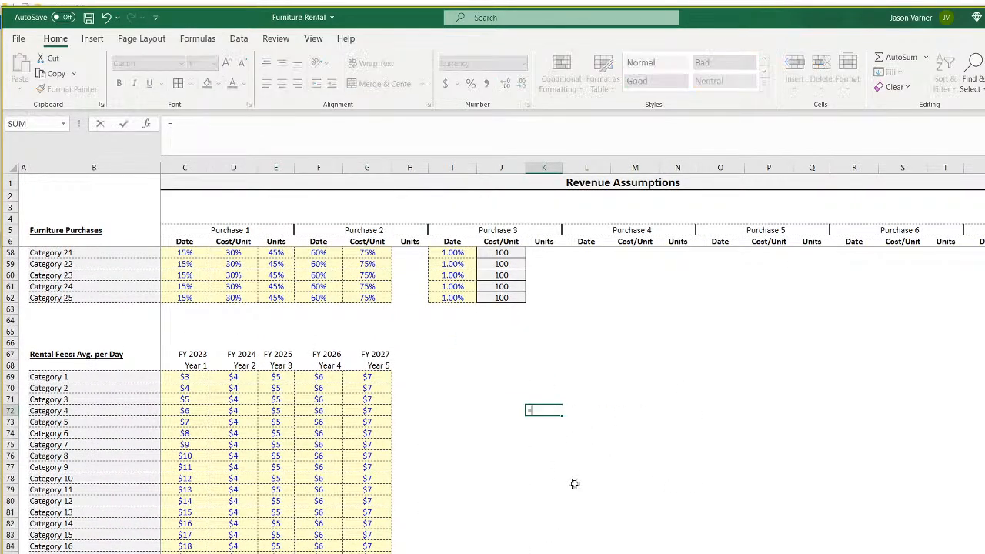
scroll(577, 462, up, 17)
click(411, 256)
text(*)
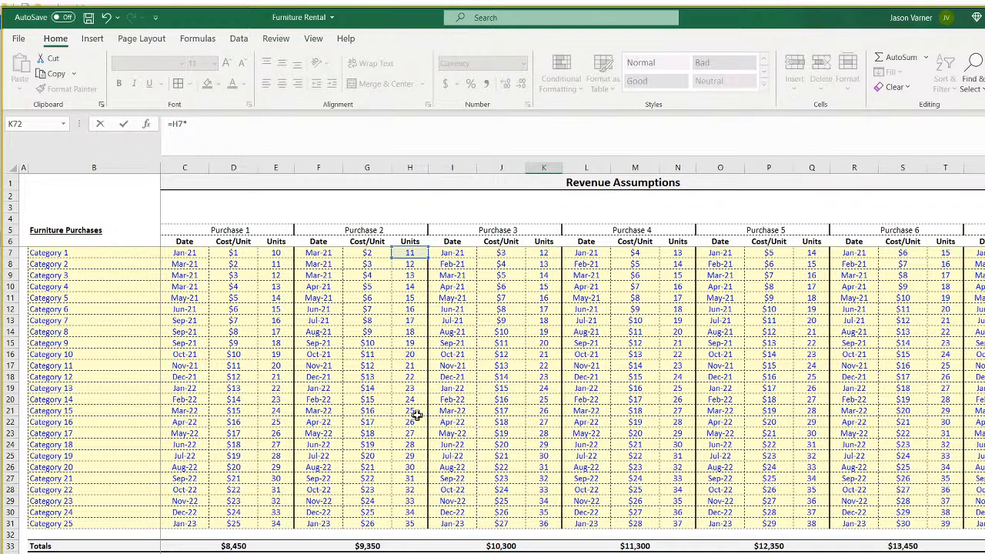
scroll(417, 415, down, 4)
scroll(416, 416, down, 4)
click(201, 355)
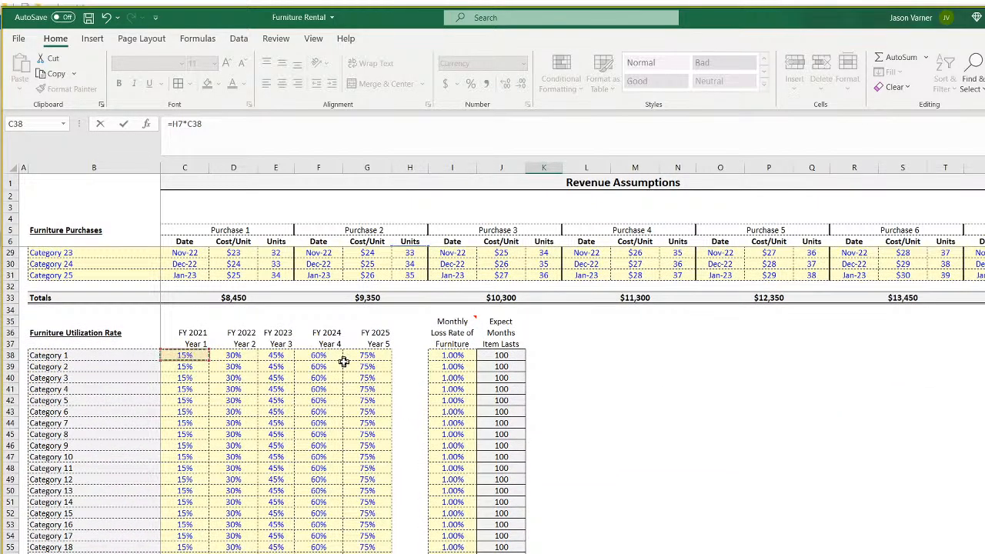
text(*)
scroll(368, 454, down, 11)
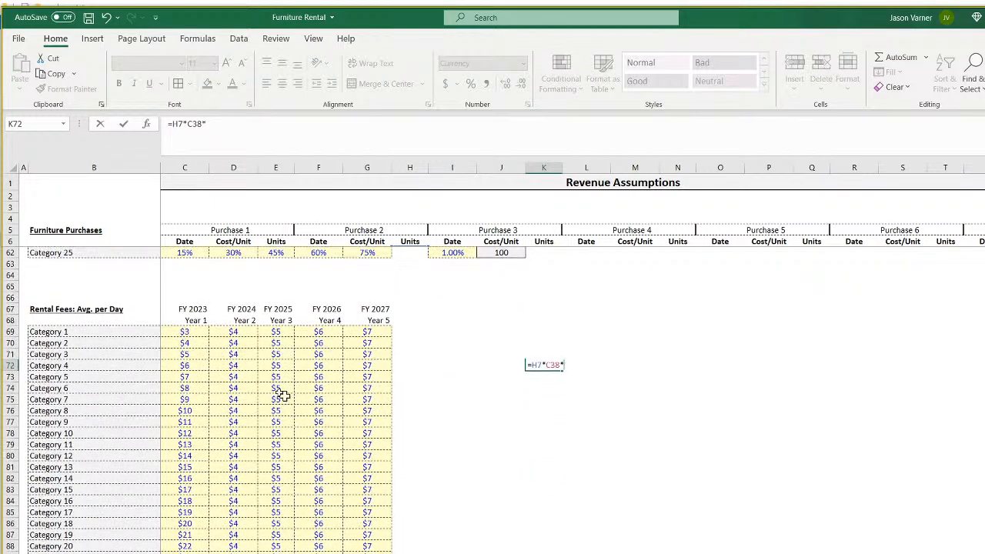
click(193, 334)
text(*)
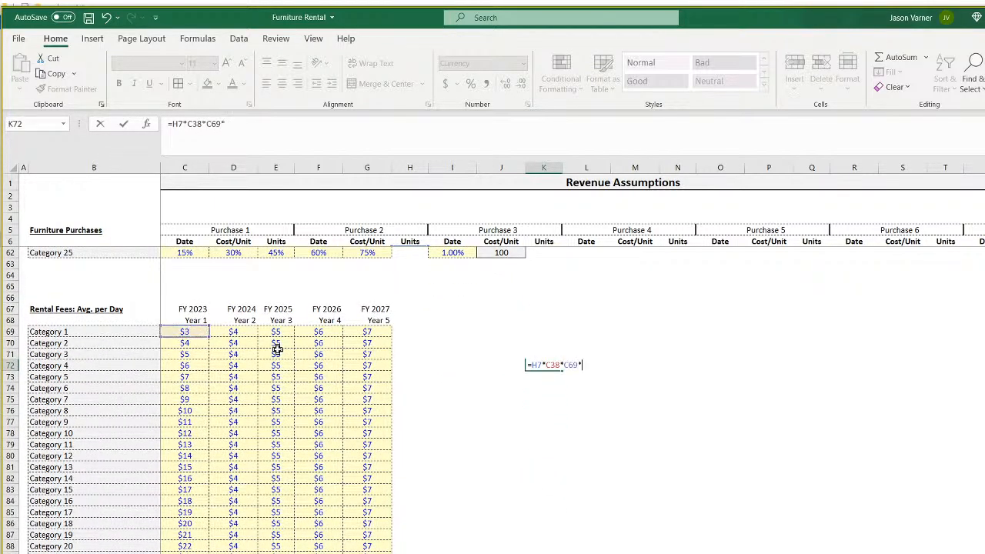
click(277, 348)
key(Return)
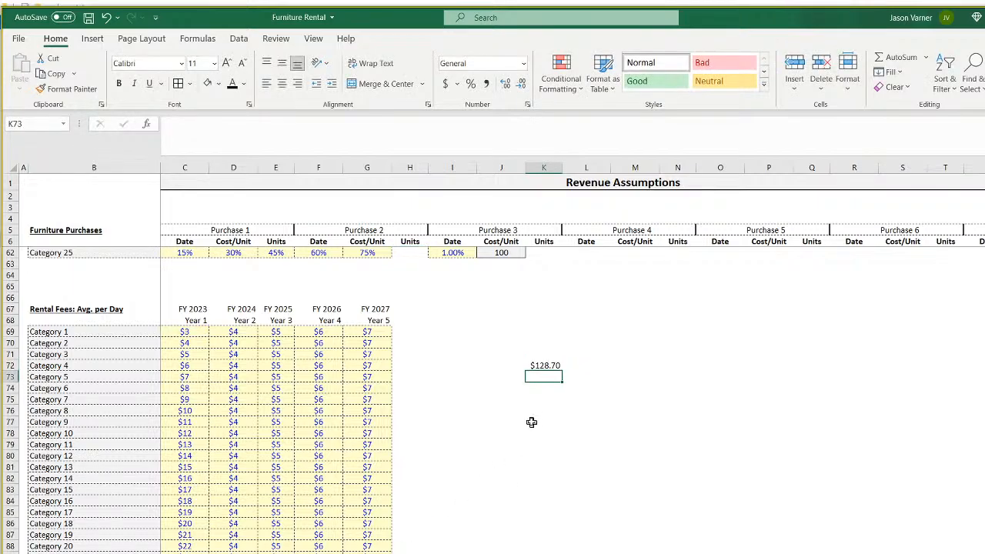
Enter =K72/0.15 in K73 for $858.00, then select the C38 utilization cell.
text(=)
click(551, 365)
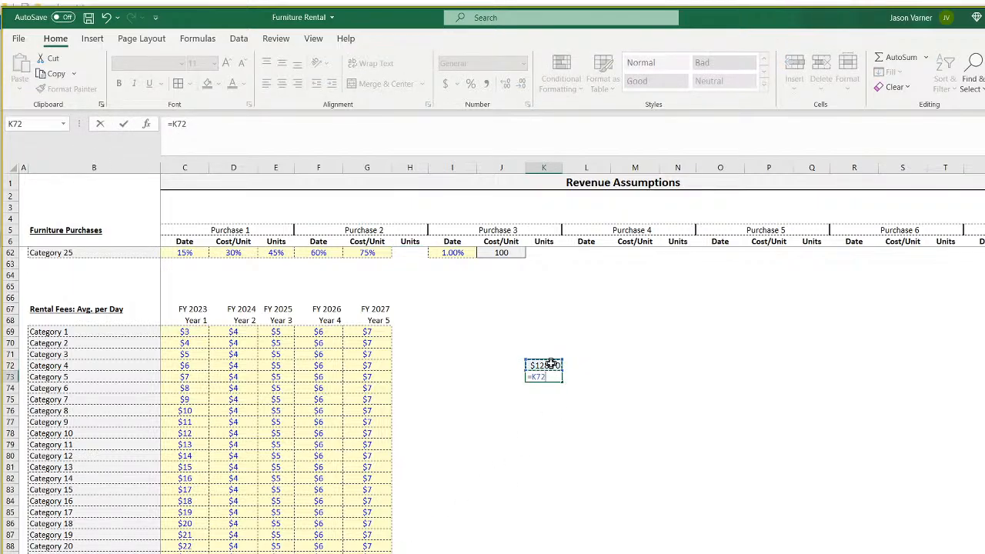
text(/0.15)
key(Return)
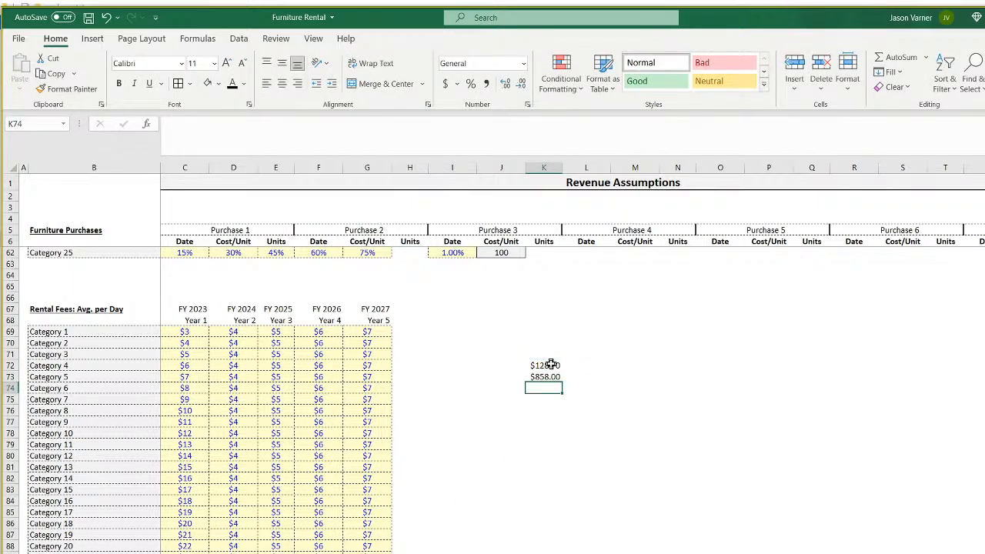
click(541, 377)
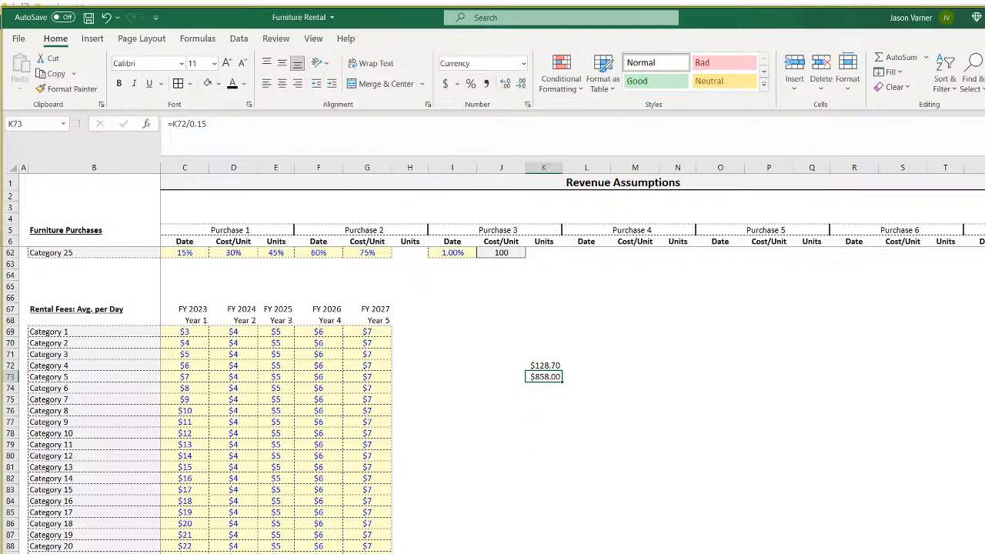
scroll(446, 501, up, 7)
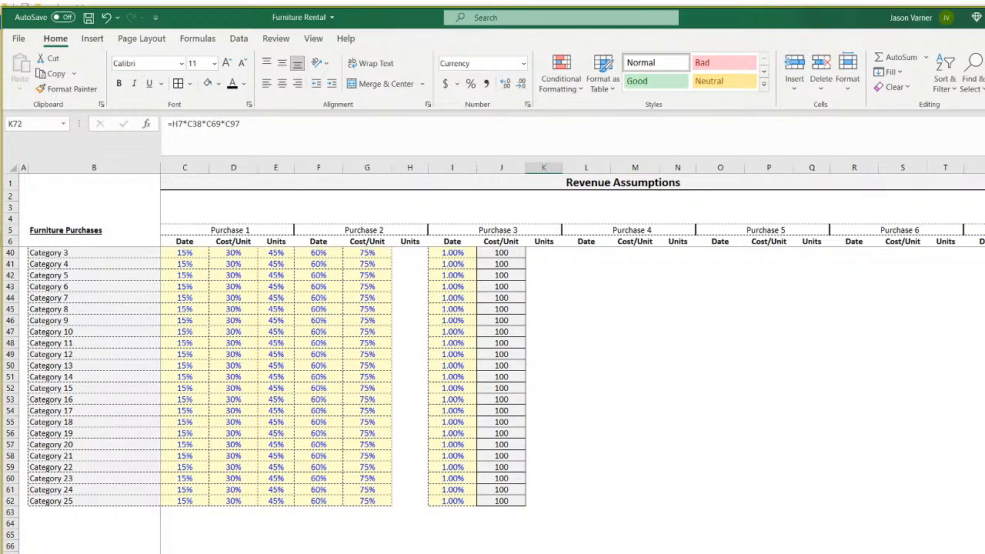
scroll(226, 354, up, 4)
click(187, 356)
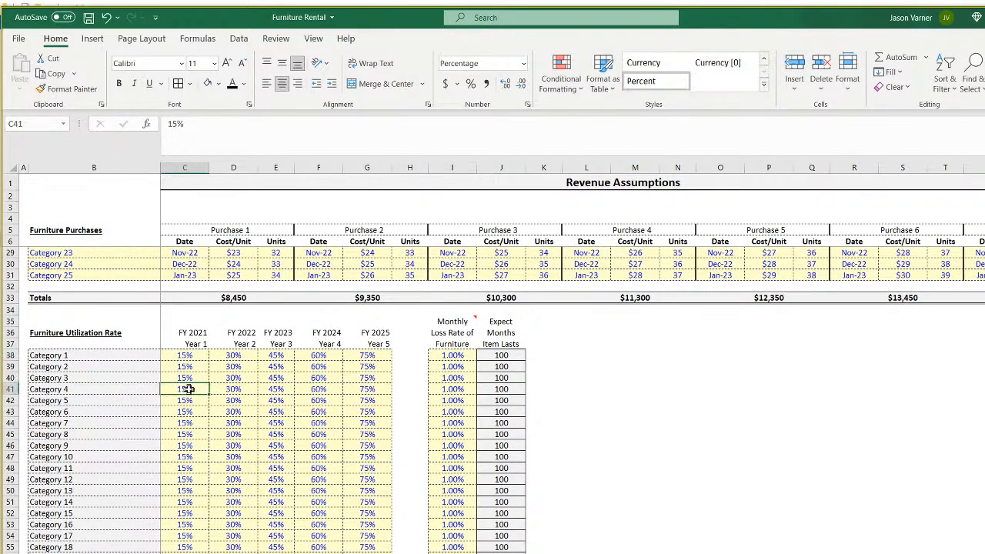
Select utilization rates C38:G55, then C38:F54, and return to the revenue sheet.
drag(187, 356, 369, 553)
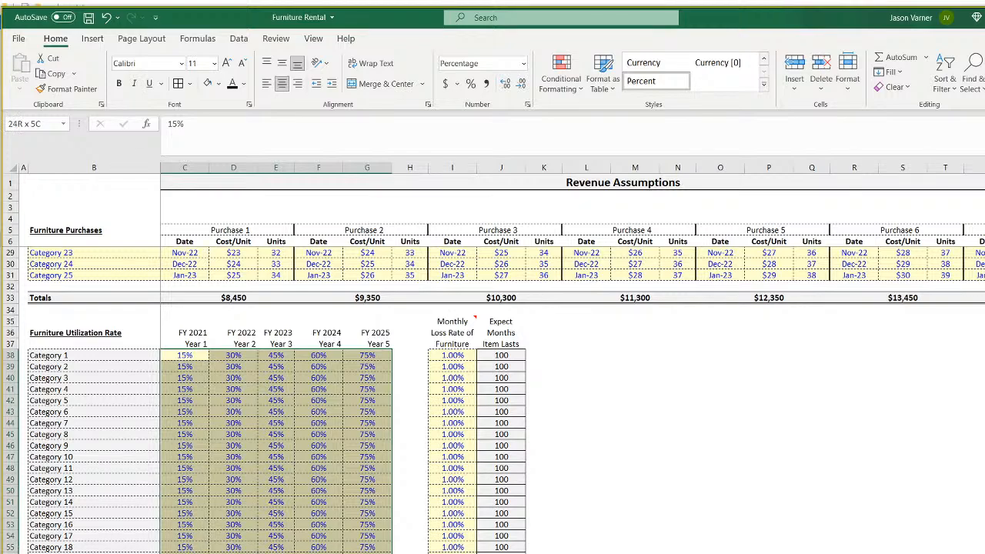
drag(185, 354, 308, 547)
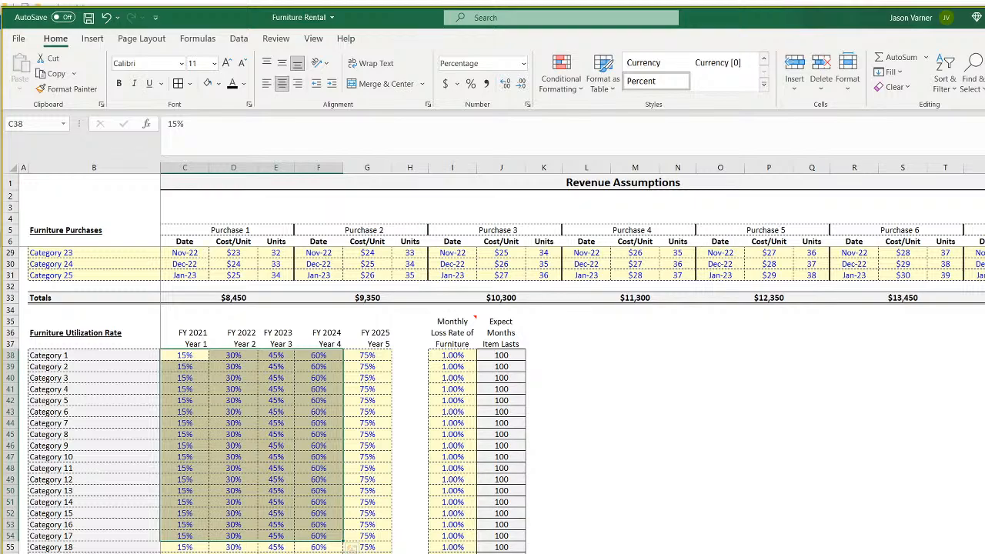
key(ctrl+Page_Down)
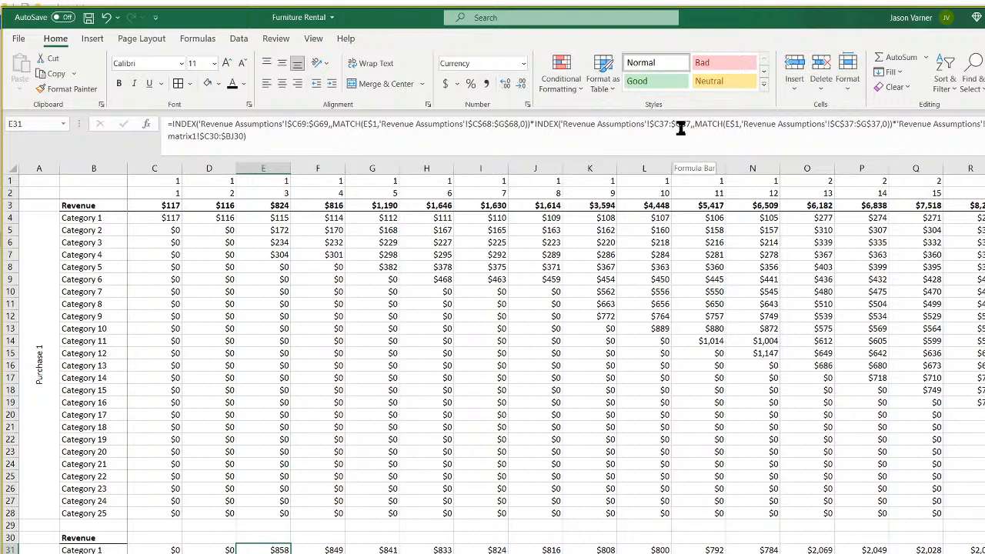
Change C31's $C37:$G37 reference to $C38:$G38 and fill it across to G31.
click(225, 218)
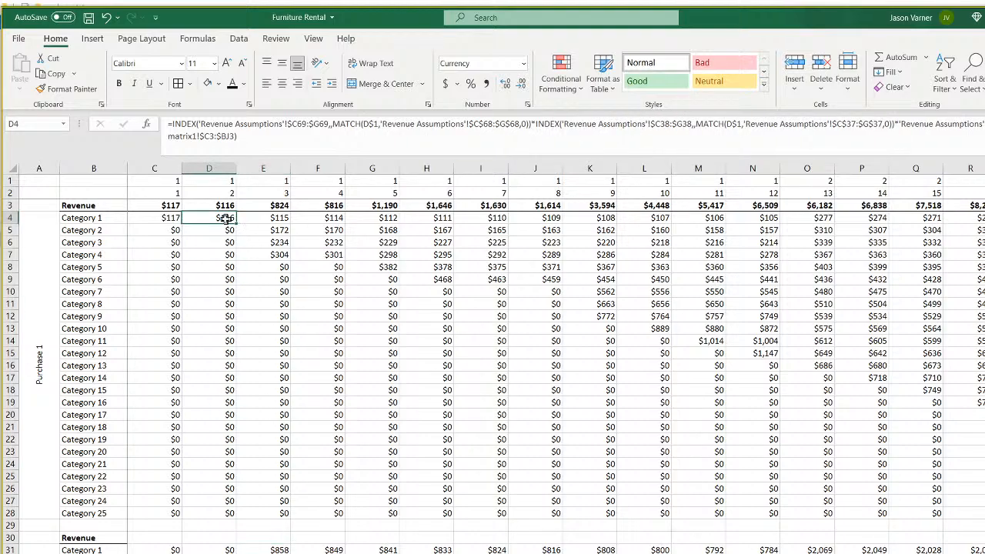
click(165, 549)
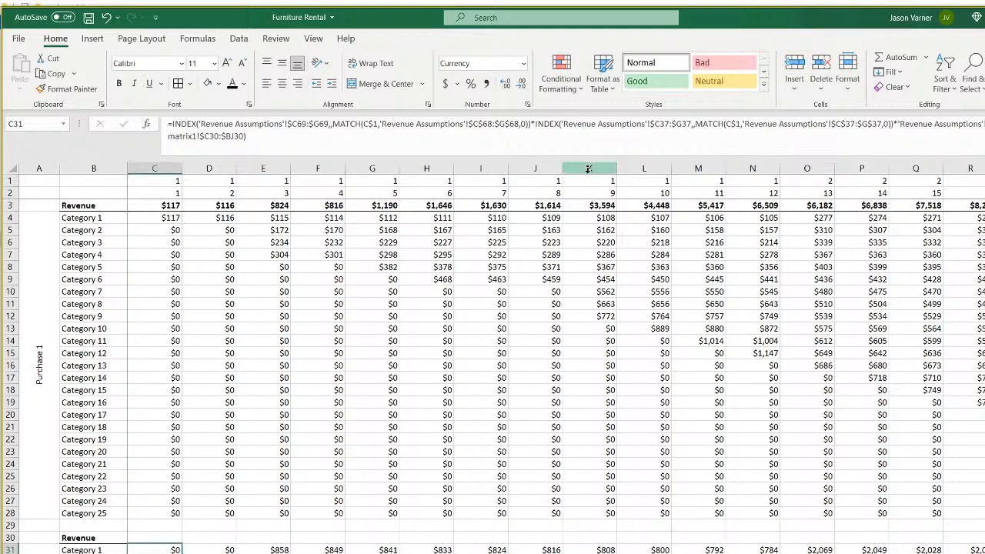
click(669, 125)
key(BackSpace)
text(8)
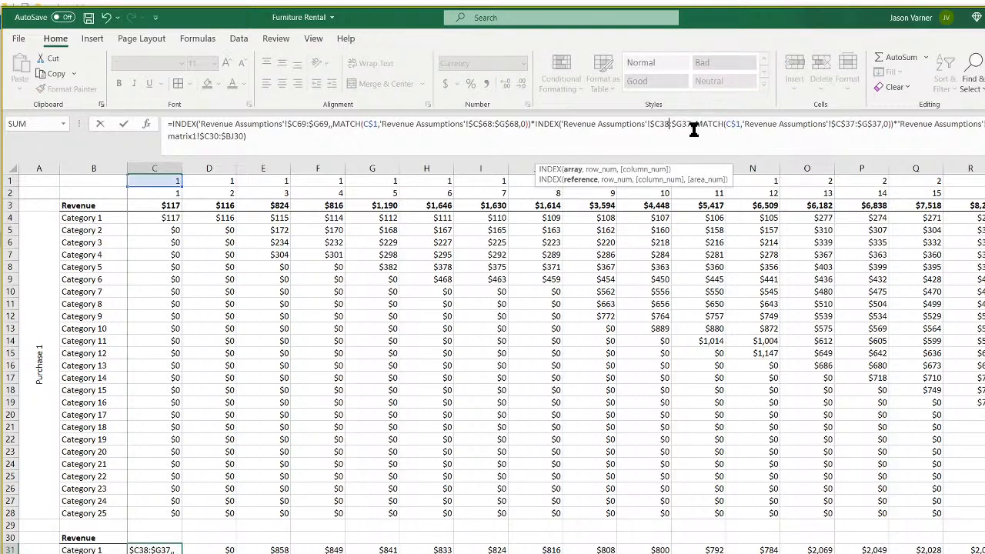
key(BackSpace)
text(8)
key(Return)
click(147, 550)
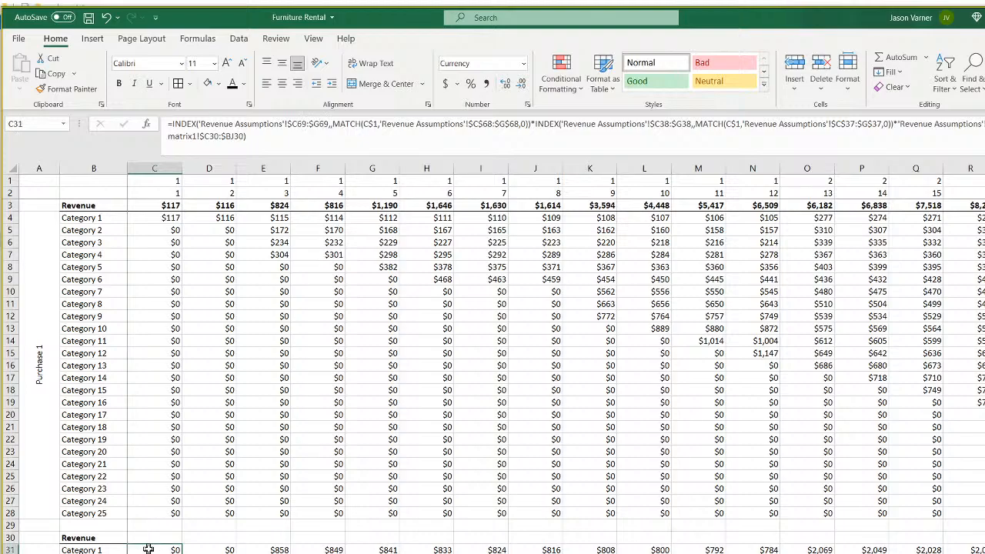
drag(180, 549, 354, 548)
Copy the row 31 formula across every month and extend it through the Purchase 2 rows.
click(287, 550)
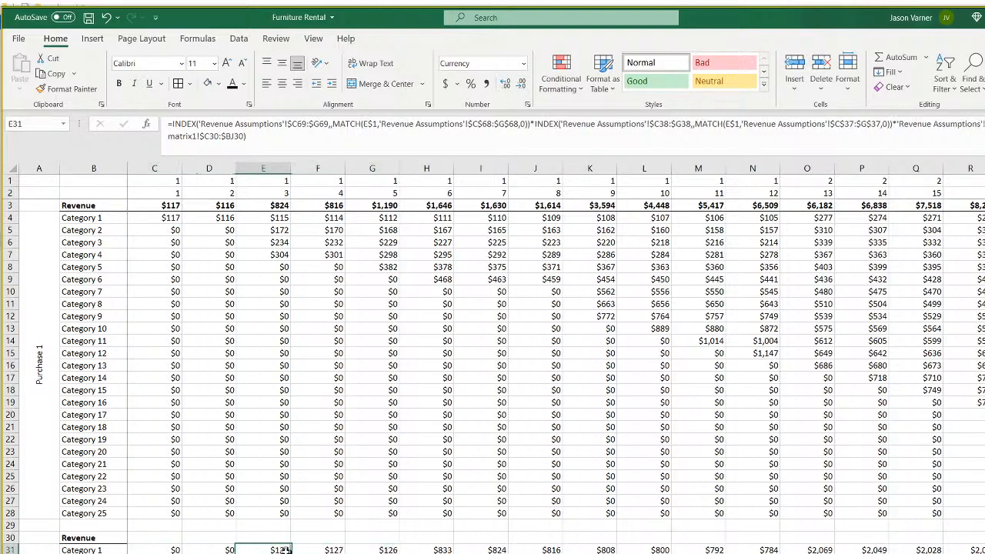
click(159, 550)
drag(180, 550, 984, 549)
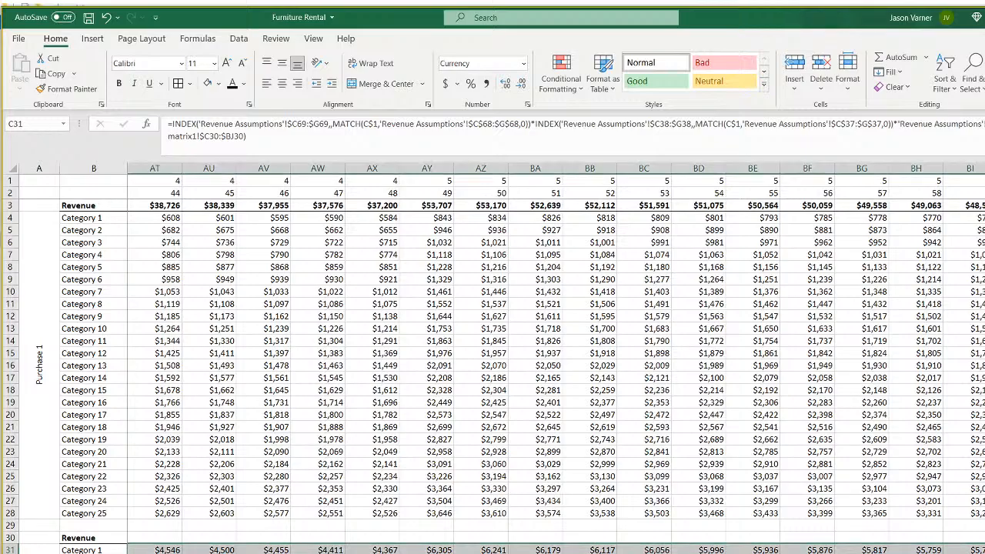
scroll(492, 375, down, 3)
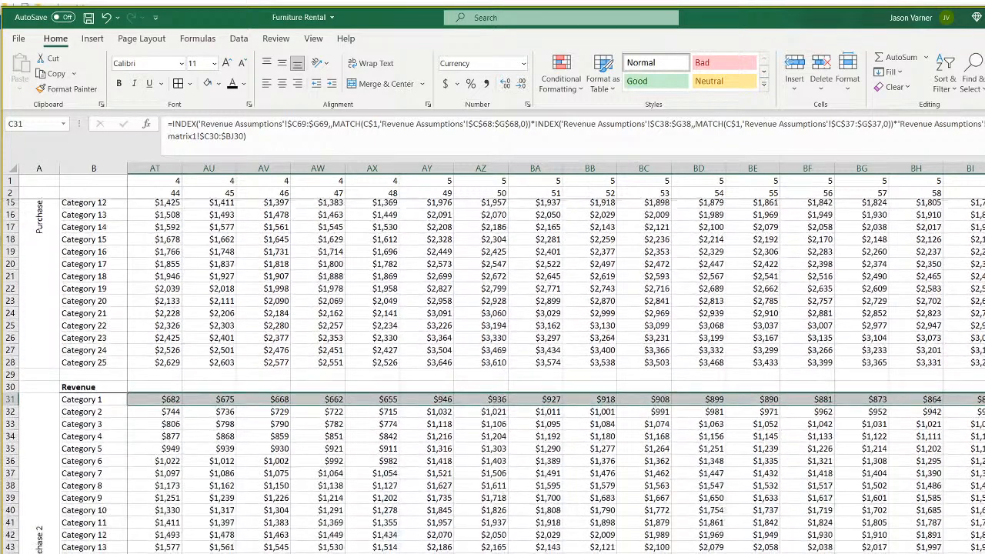
key(ctrl+shift+Down)
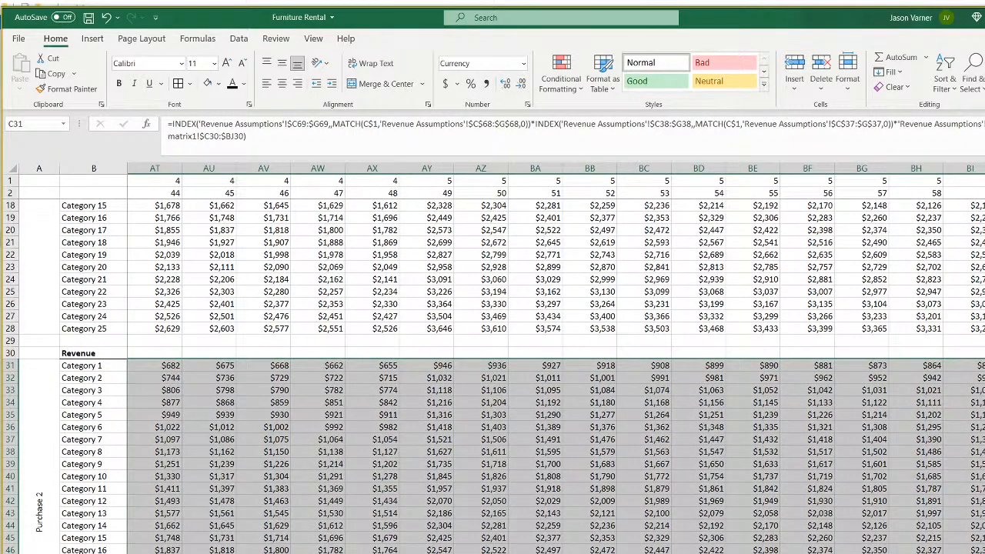
key(ctrl+BackSpace)
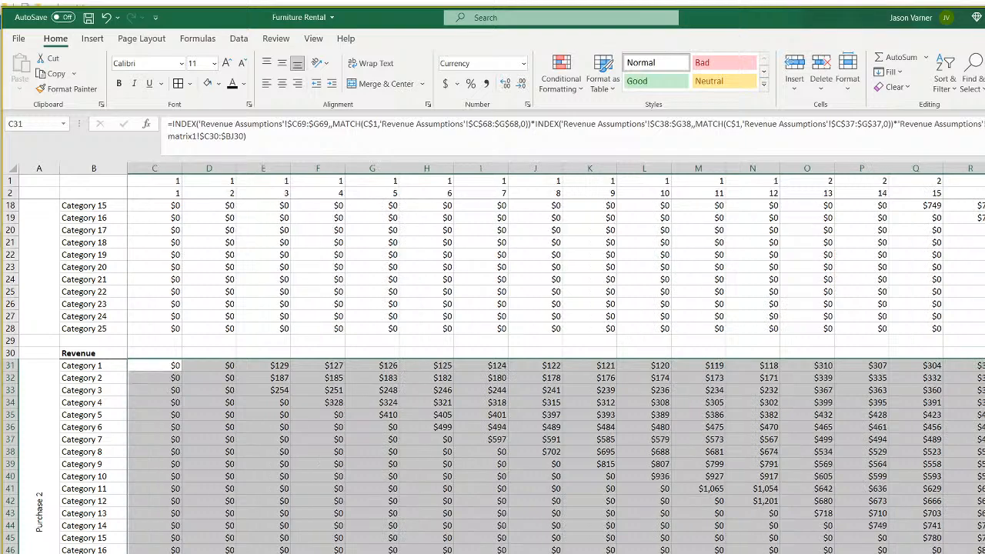
click(155, 364)
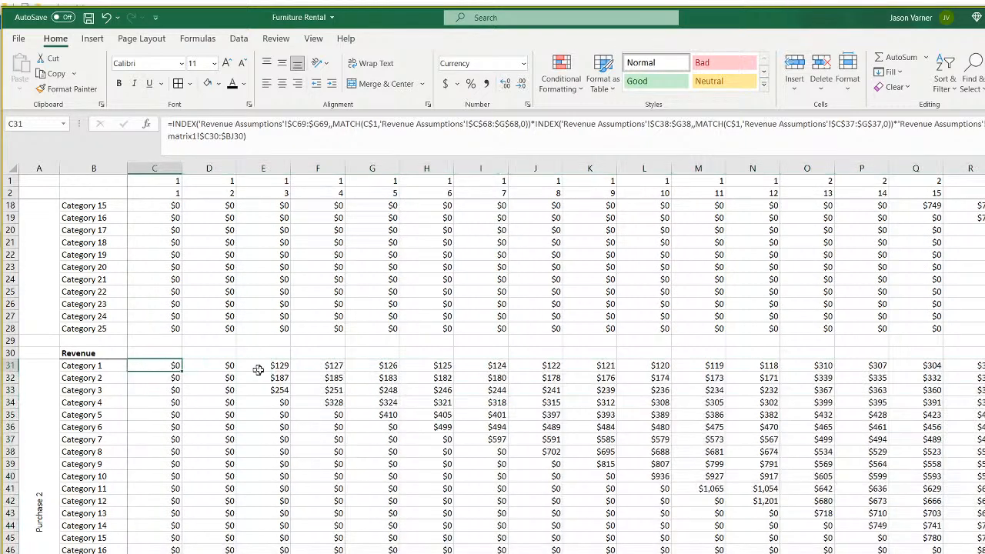
Check the month references in E31 through I31 and save the workbook.
click(266, 369)
click(326, 366)
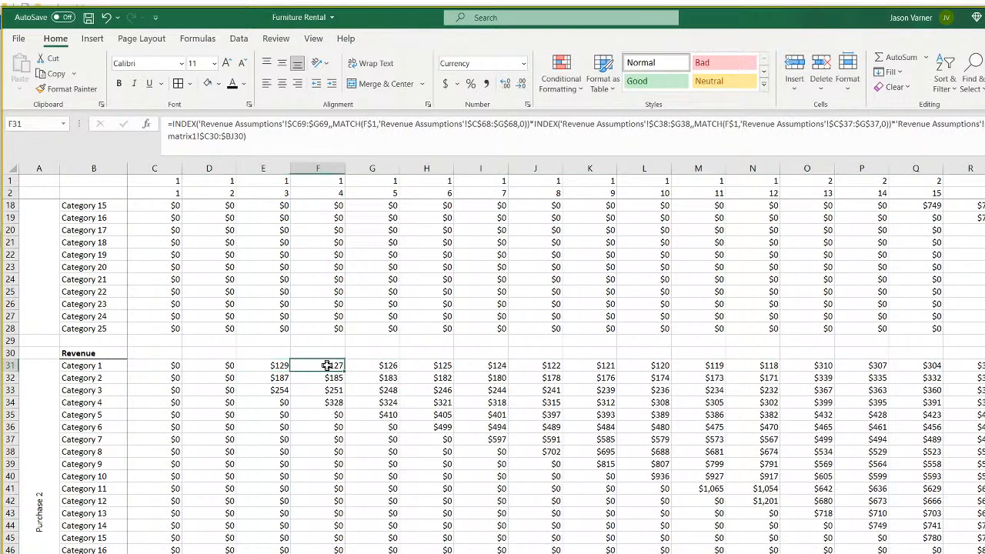
click(368, 365)
click(437, 366)
click(483, 367)
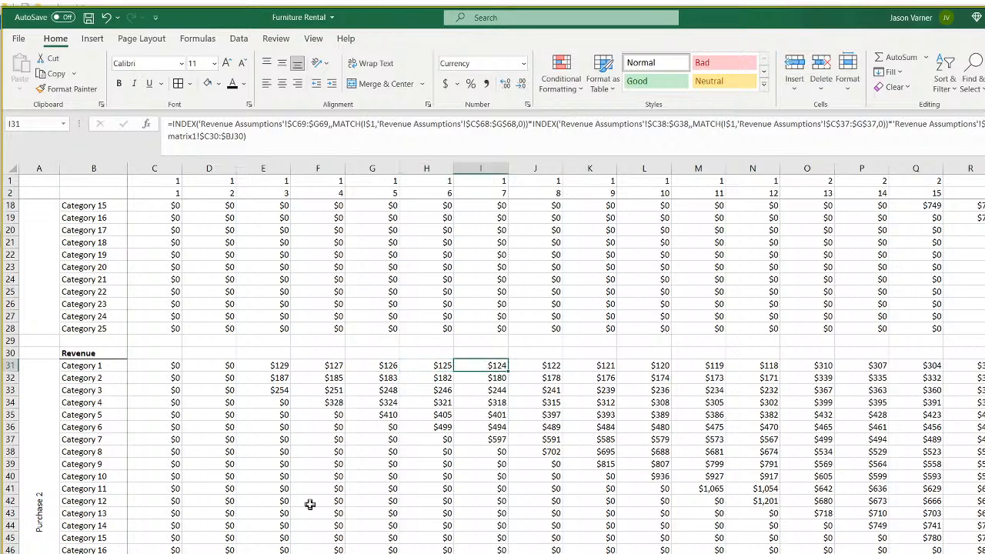
scroll(309, 504, down, 7)
scroll(309, 504, up, 12)
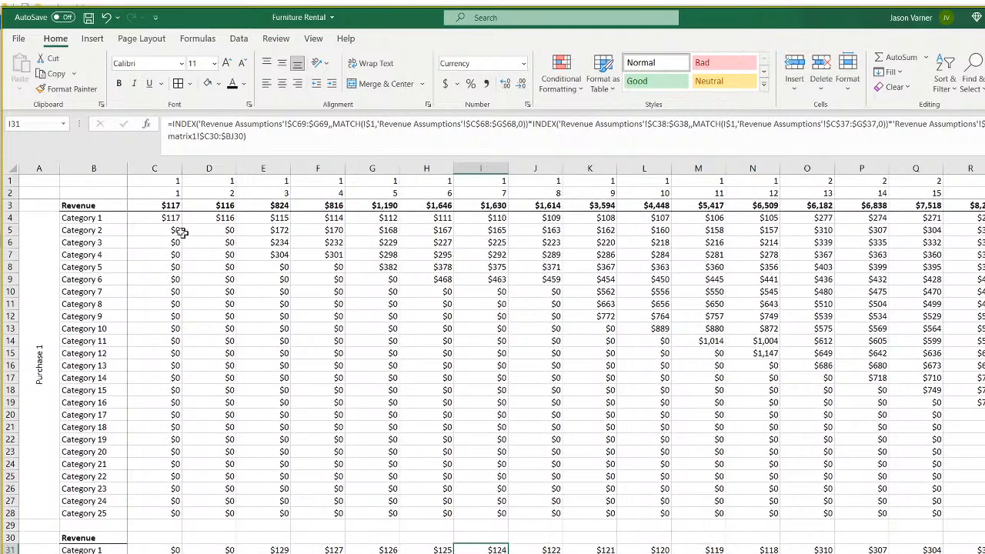
click(88, 17)
click(172, 217)
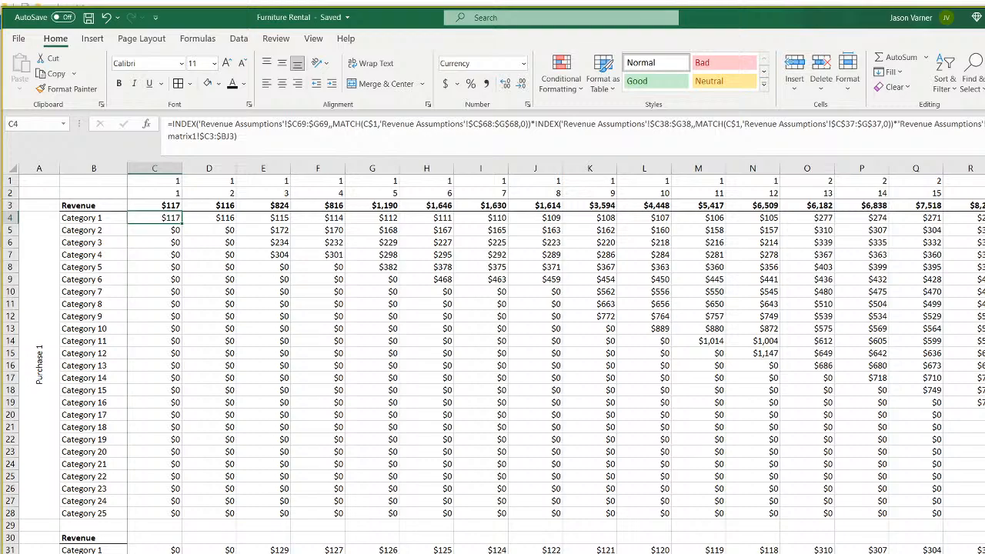
On Revenue Assumptions, enter a test formula =C38*C69*C97*E7 in N47.
key(ctrl+Page_Up)
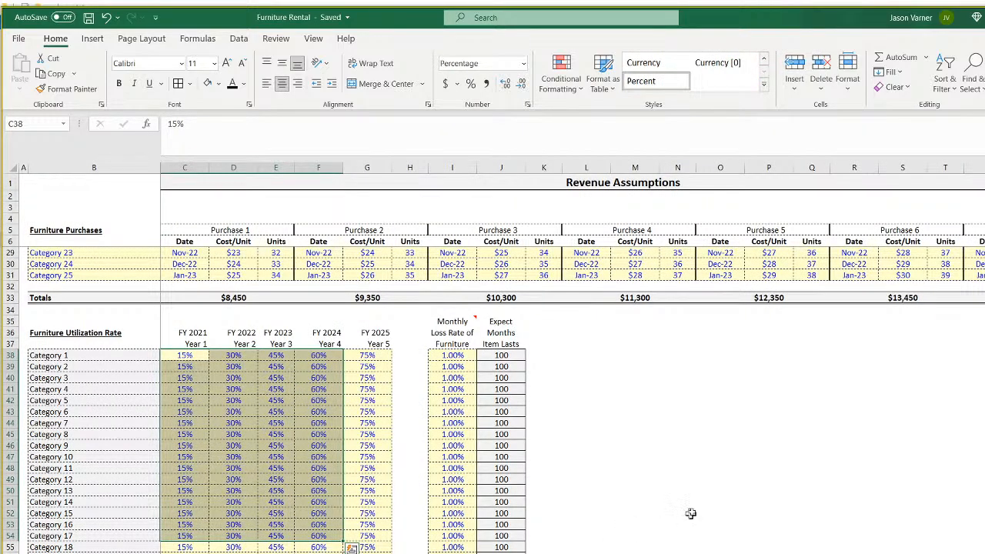
click(683, 454)
text(=)
click(185, 354)
text(*)
scroll(323, 492, down, 7)
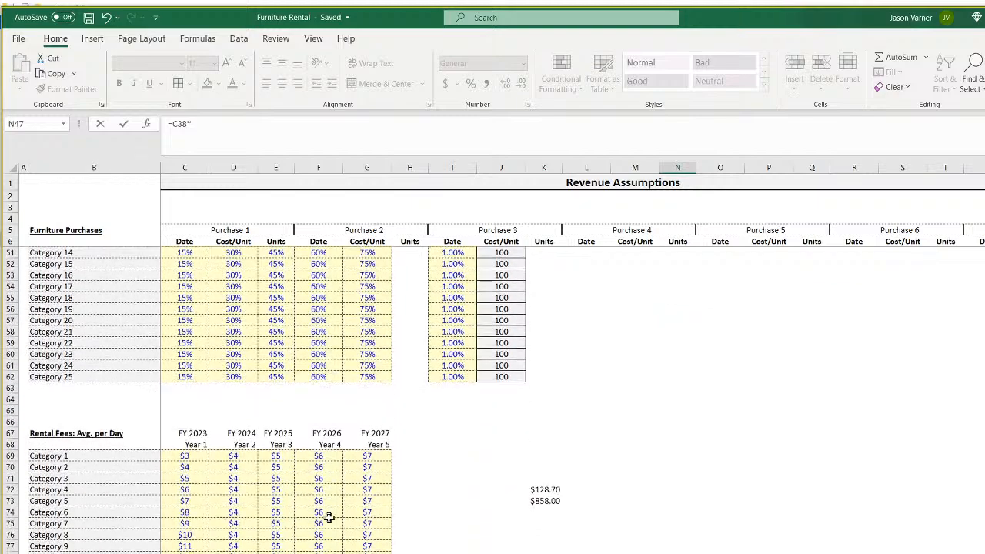
click(187, 456)
text(*)
scroll(344, 527, down, 7)
click(185, 523)
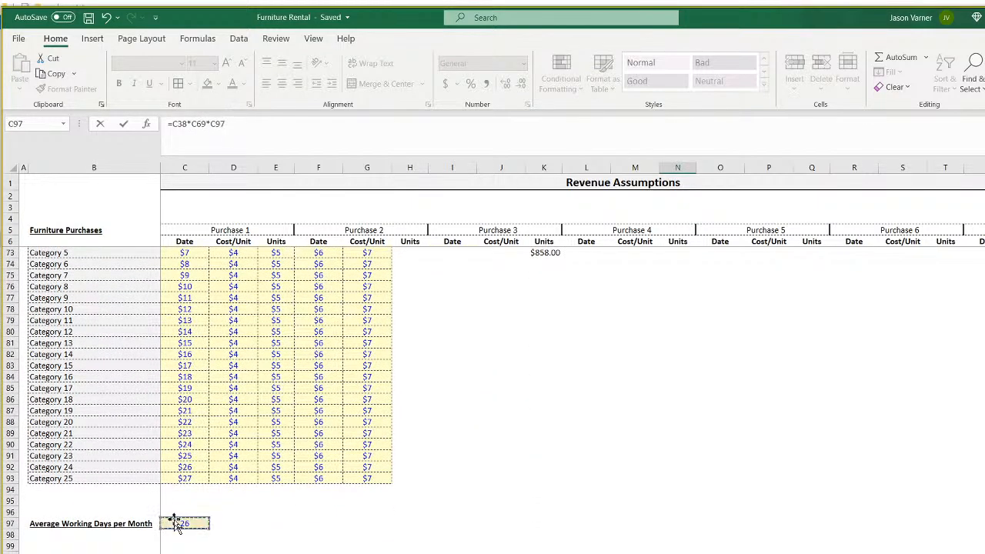
text(*)
scroll(254, 385, up, 20)
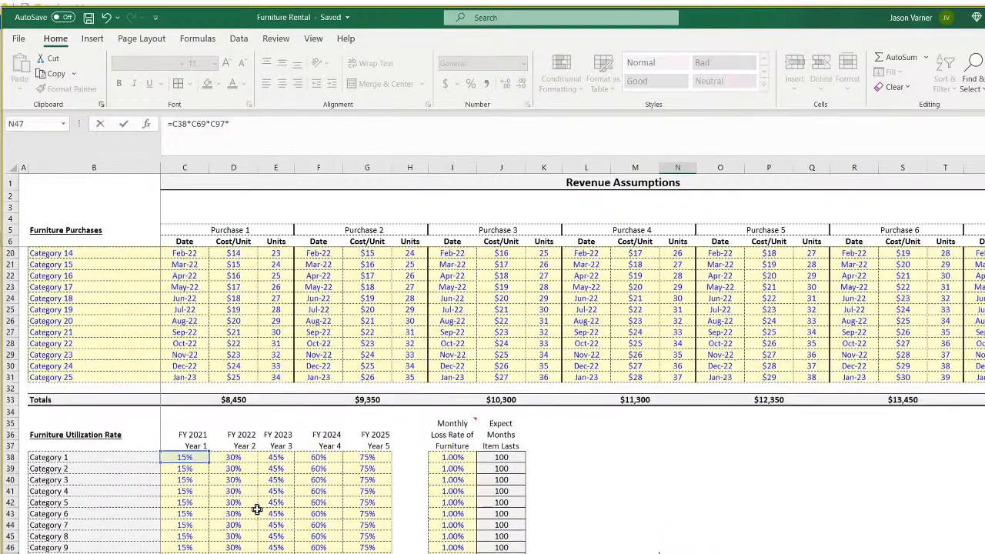
click(277, 252)
key(Return)
Delete the N47 test formula and the K72:K73 check values, then save.
scroll(277, 254, down, 2)
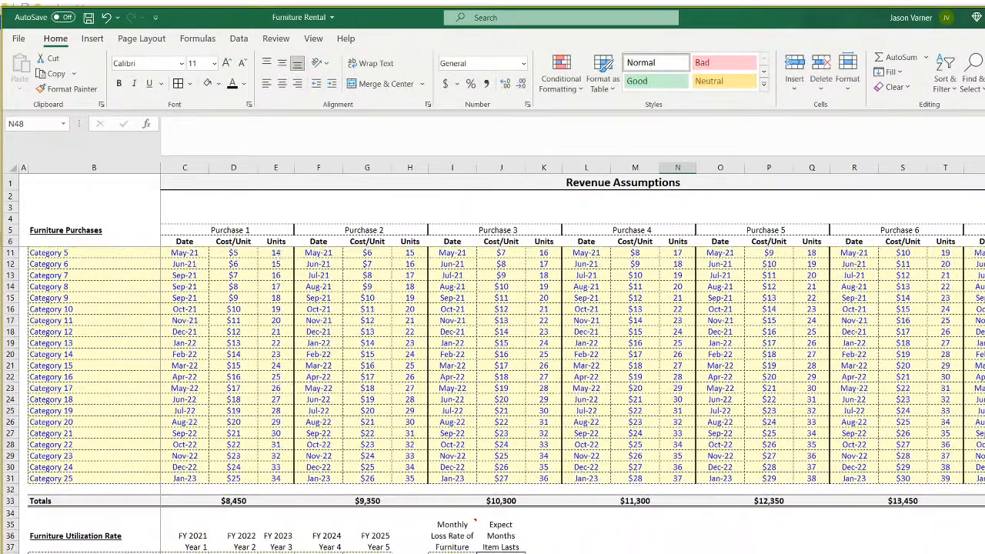
key(Down)
key(BackSpace)
click(769, 553)
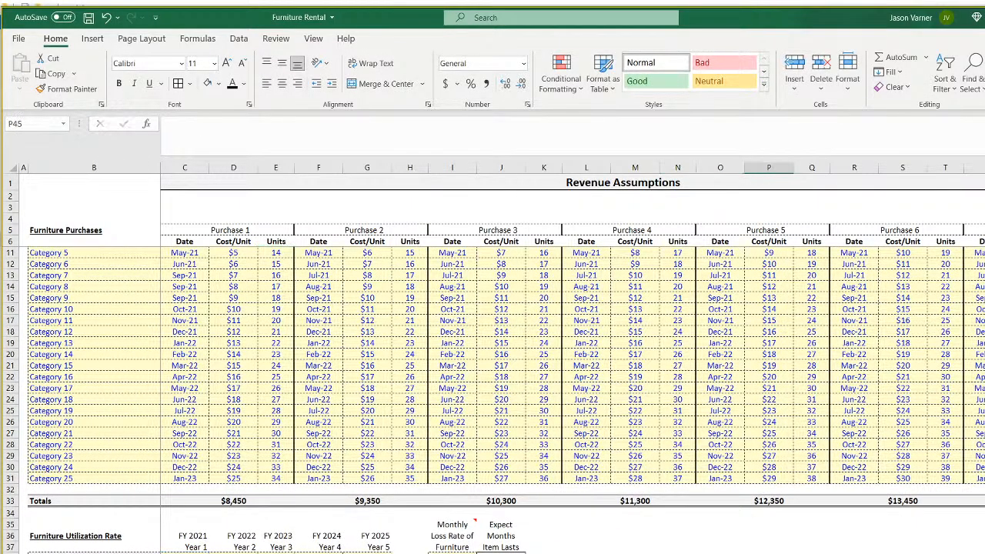
scroll(572, 400, down, 14)
click(547, 447)
key(BackSpace)
click(546, 457)
key(BackSpace)
click(674, 523)
scroll(506, 401, up, 16)
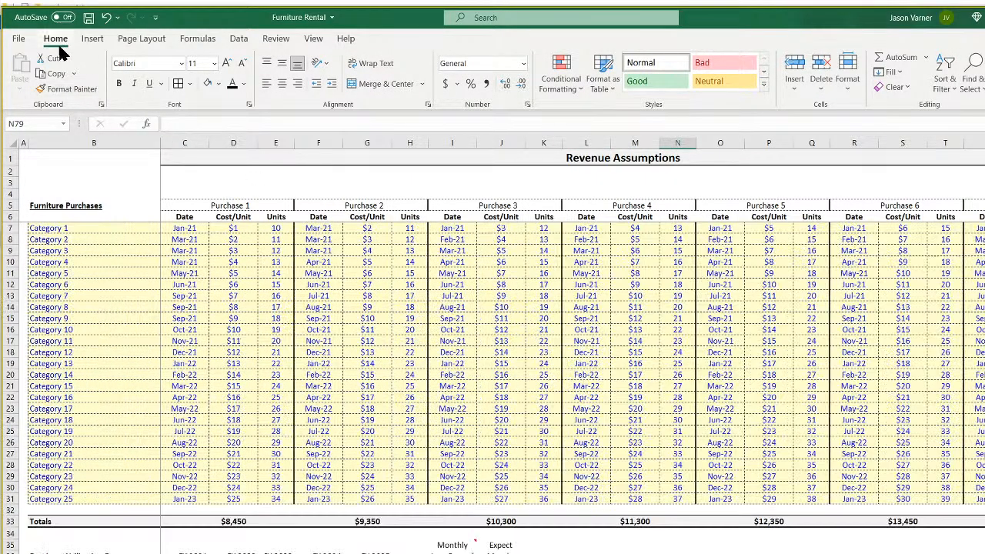
click(89, 17)
Save the workbook and give the Main Project Assumptions sheet tab a colour.
click(89, 18)
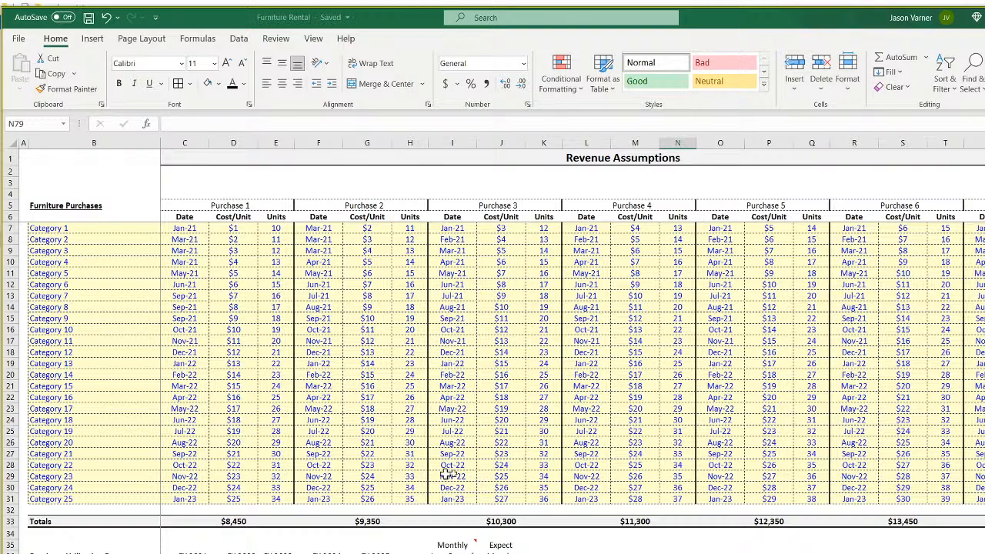
scroll(470, 456, down, 7)
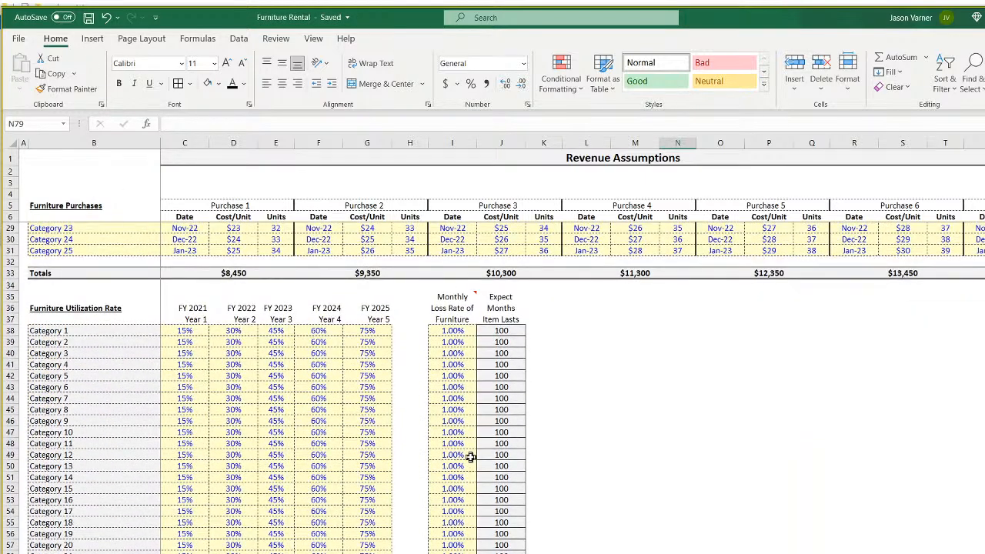
scroll(470, 457, down, 4)
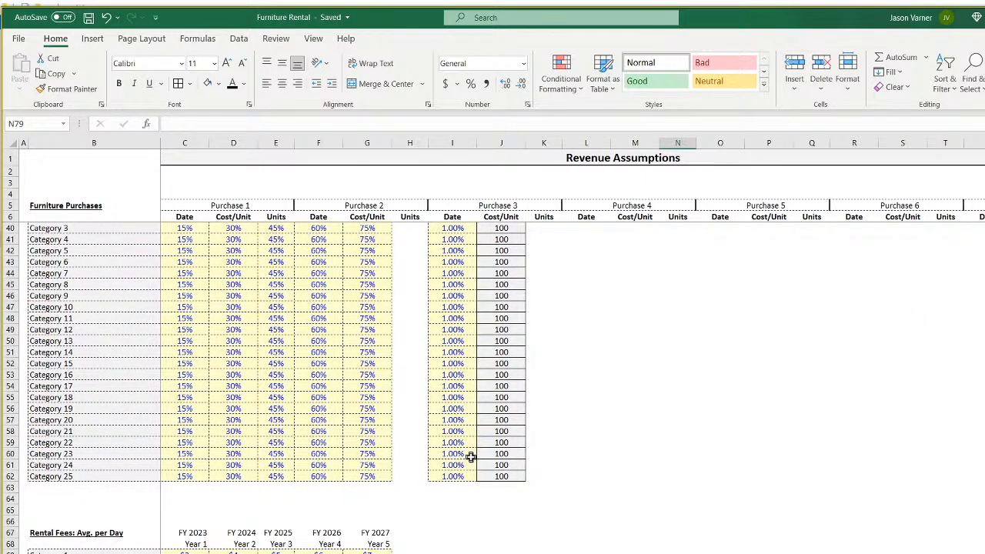
scroll(470, 456, down, 4)
scroll(470, 457, up, 15)
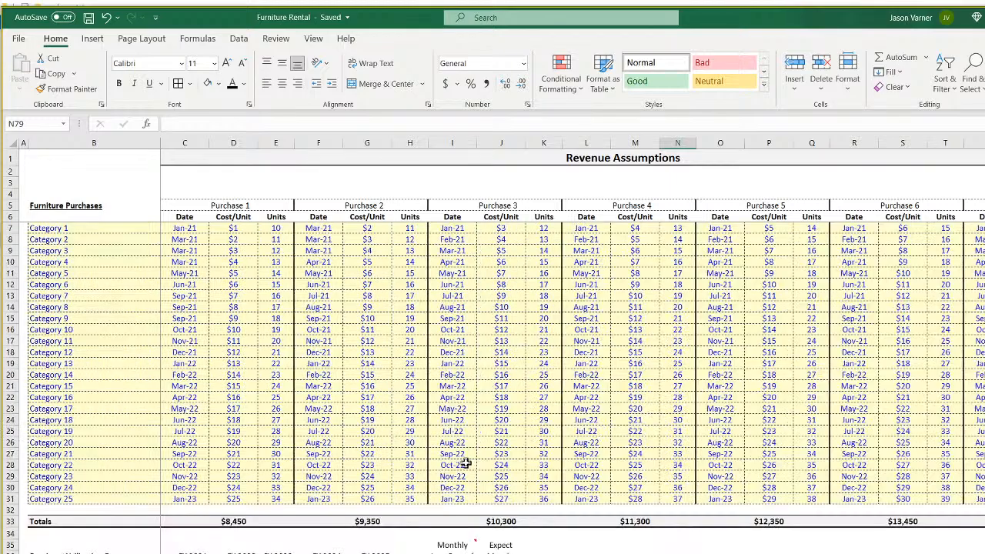
right_click(87, 553)
mouse_move(131, 553)
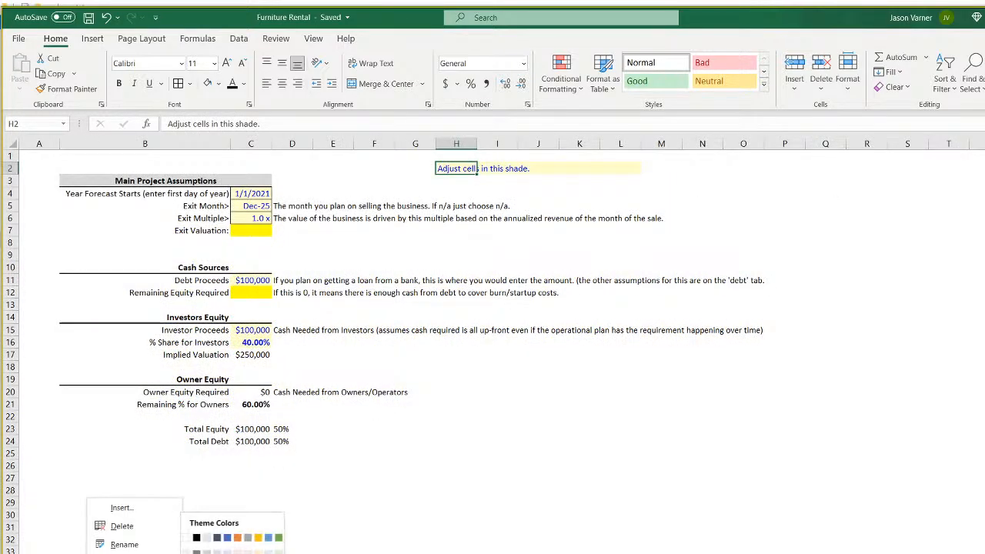
click(259, 552)
click(154, 553)
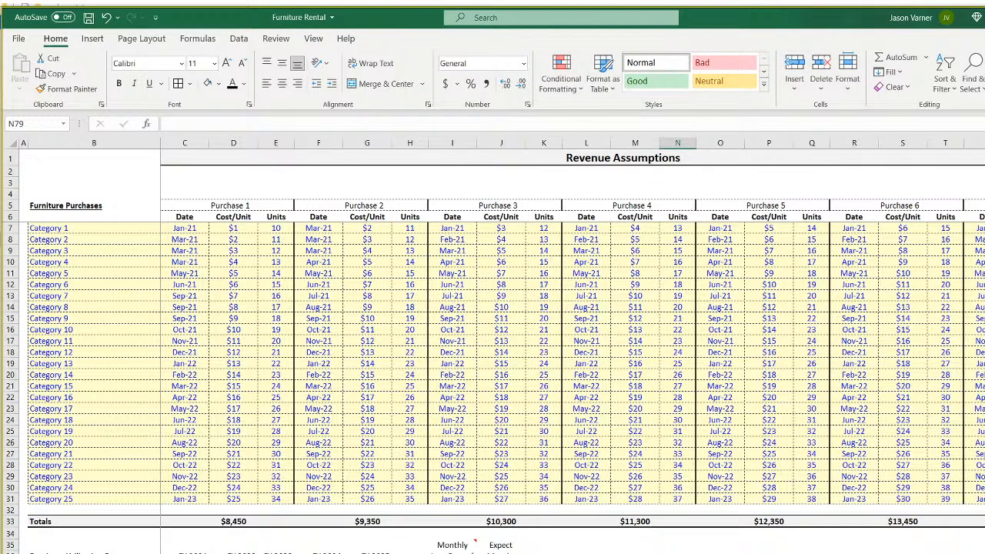
On the 5-Year Monthly Pro-Forma sheet, review C9:C24 under Total Purchases of Furniture.
click(400, 553)
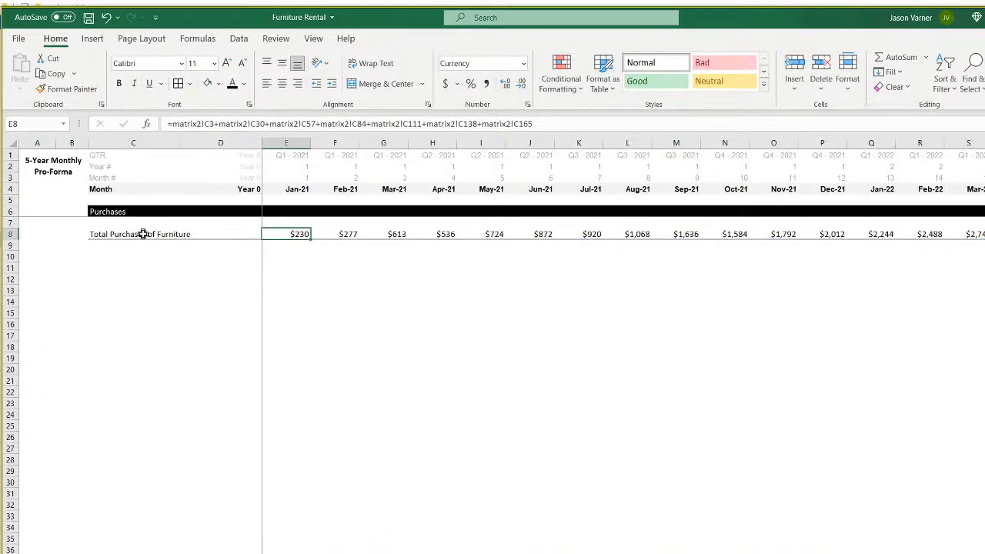
click(141, 279)
click(135, 248)
drag(136, 254, 137, 417)
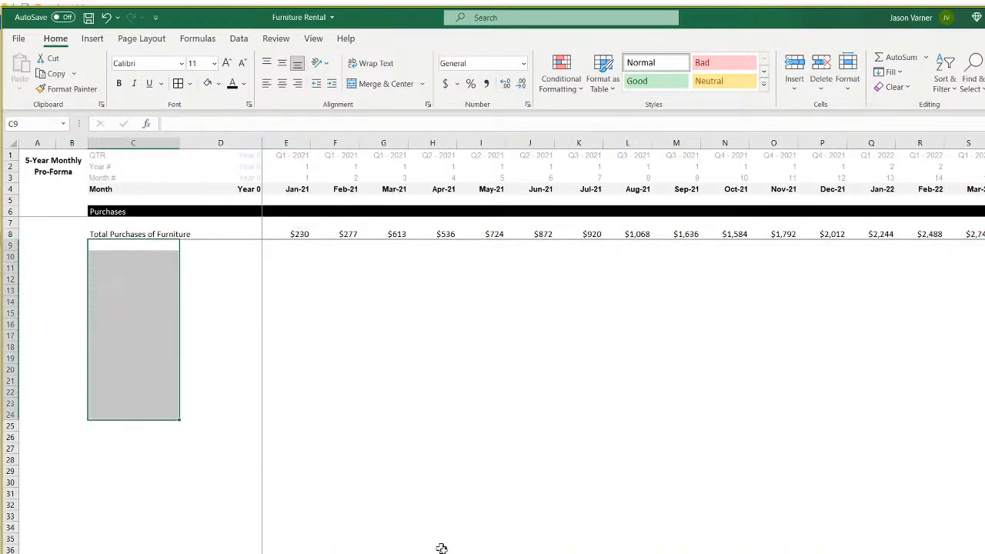
click(435, 548)
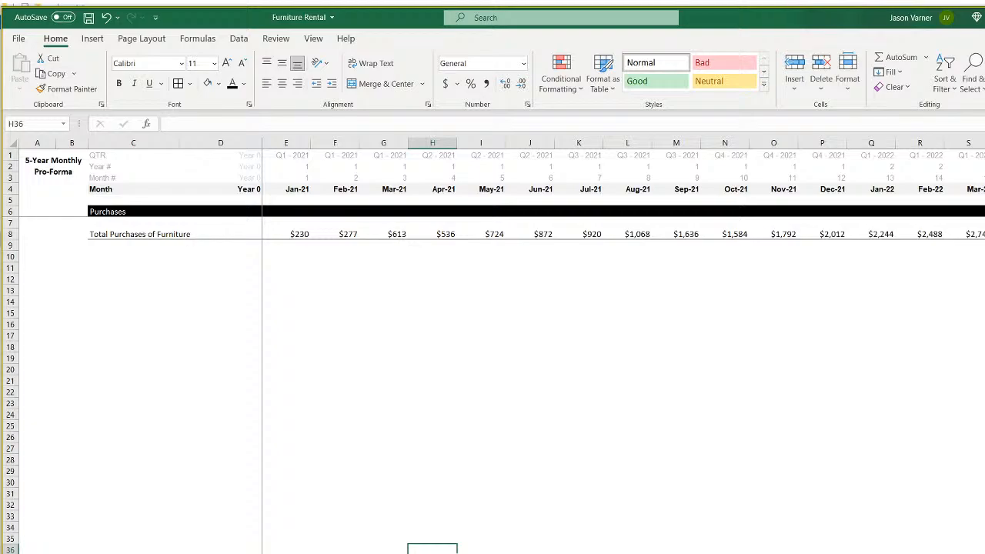